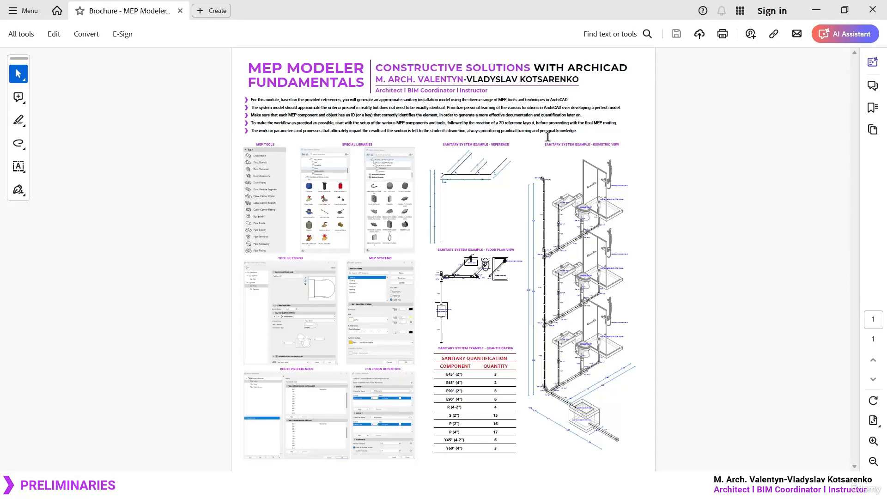
pyautogui.moveTo(676, 157)
pyautogui.mouseDown()
pyautogui.moveTo(707, 176)
pyautogui.moveTo(737, 152)
pyautogui.moveTo(760, 152)
pyautogui.mouseUp()
pyautogui.moveTo(767, 136)
pyautogui.mouseDown()
pyautogui.moveTo(782, 156)
pyautogui.moveTo(794, 152)
pyautogui.mouseUp()
pyautogui.moveTo(797, 133); pyautogui.dragTo(803, 154)
pyautogui.moveTo(797, 141); pyautogui.dragTo(801, 141)
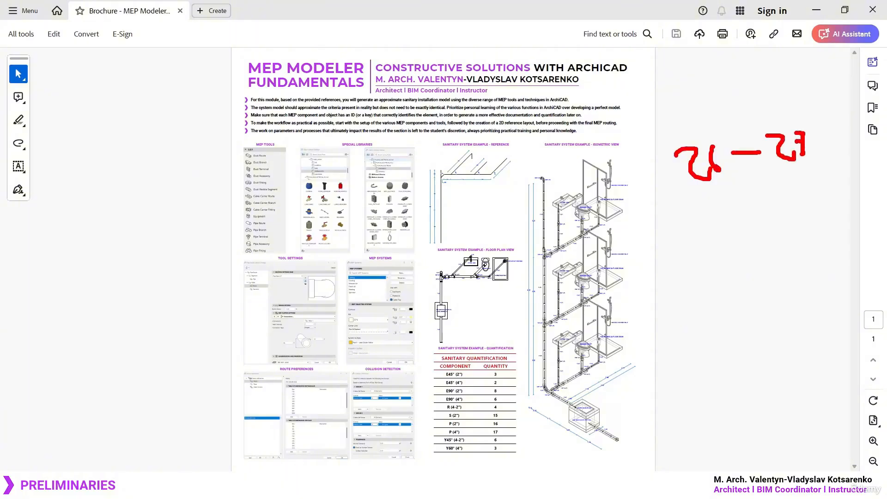
pyautogui.moveTo(670, 194); pyautogui.dragTo(814, 175)
pyautogui.moveTo(709, 195)
pyautogui.mouseDown()
pyautogui.moveTo(791, 187)
pyautogui.moveTo(768, 208)
pyautogui.mouseUp()
pyautogui.moveTo(729, 222); pyautogui.dragTo(760, 222)
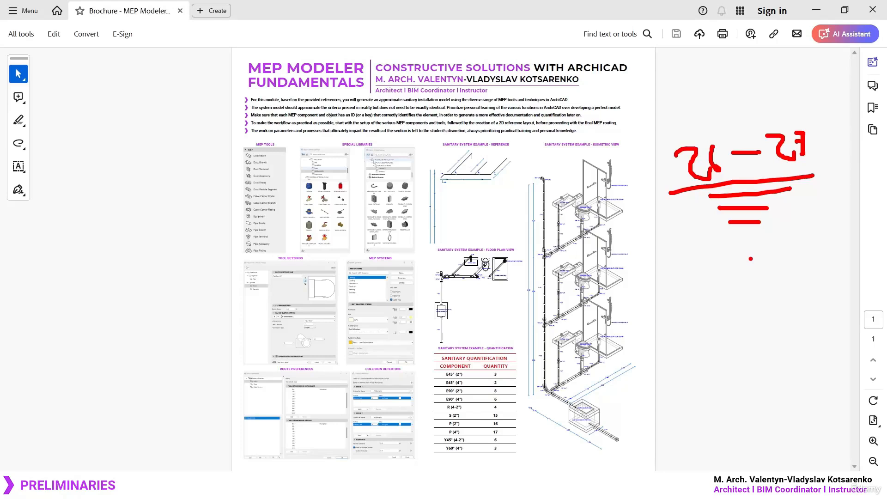
pyautogui.press('Escape')
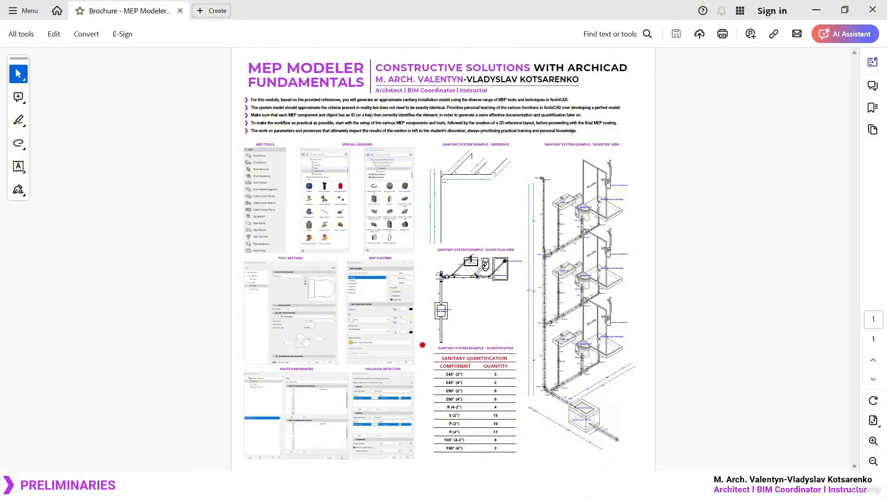
pyautogui.moveTo(422, 346); pyautogui.dragTo(531, 471)
pyautogui.moveTo(435, 466); pyautogui.dragTo(509, 345)
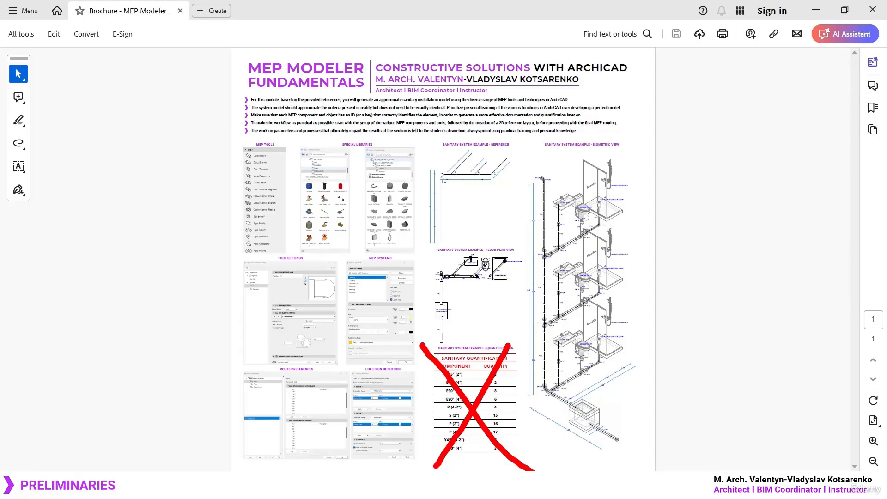
pyautogui.moveTo(525, 154)
pyautogui.mouseDown()
pyautogui.moveTo(634, 446)
pyautogui.moveTo(646, 459)
pyautogui.mouseUp()
pyautogui.moveTo(426, 237); pyautogui.dragTo(521, 340)
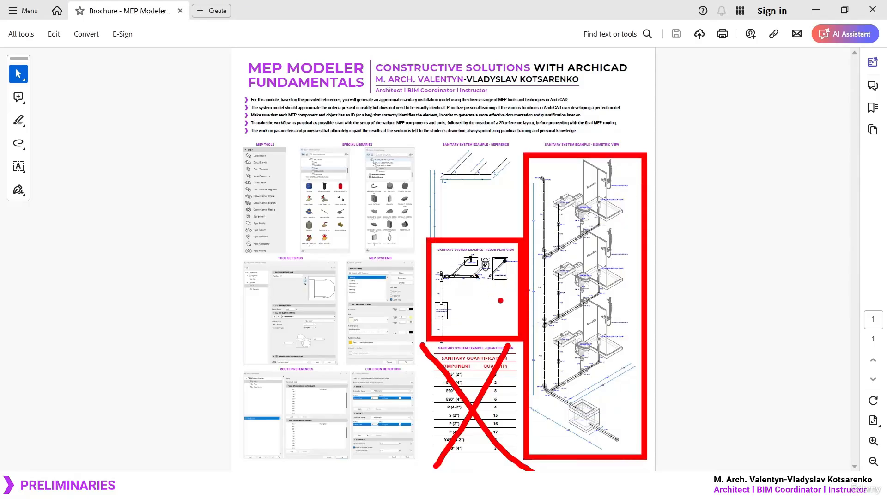
pyautogui.press('Escape')
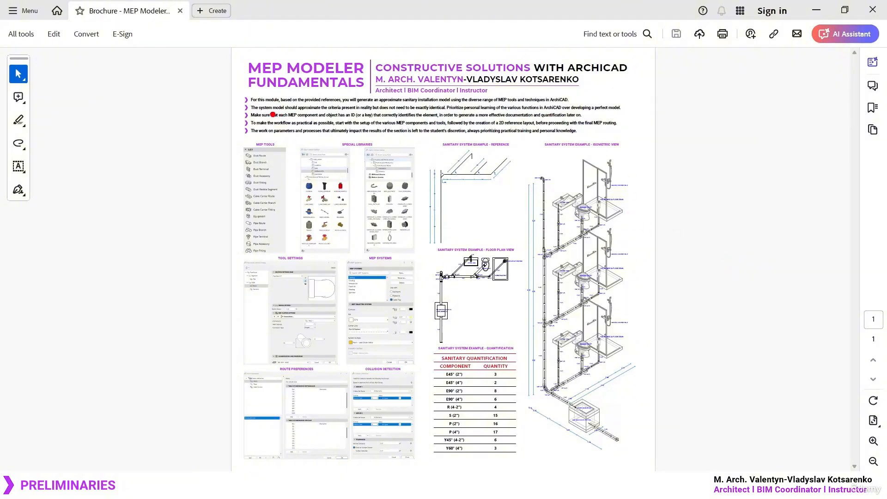
pyautogui.moveTo(254, 89)
pyautogui.mouseDown()
pyautogui.moveTo(242, 91)
pyautogui.moveTo(377, 91)
pyautogui.mouseUp()
pyautogui.moveTo(517, 135); pyautogui.dragTo(655, 459)
pyautogui.moveTo(665, 338); pyautogui.dragTo(719, 333)
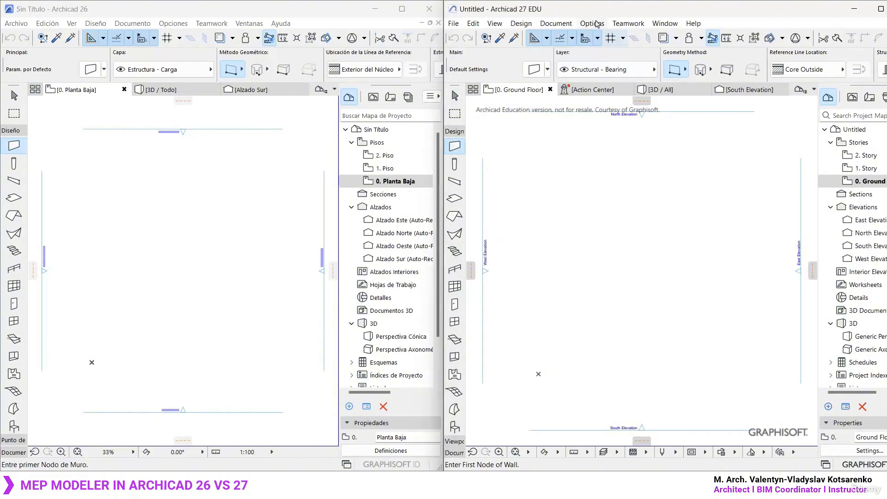
# - Apply the MEP Engineering Profile 27 work environment profile to the Archicad 27 project
pyautogui.click(594, 24)
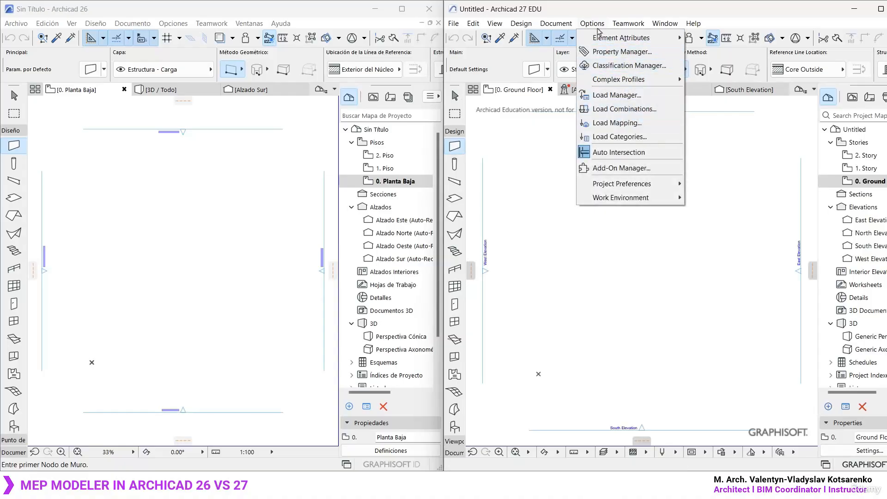
pyautogui.moveTo(642, 198)
pyautogui.moveTo(728, 214)
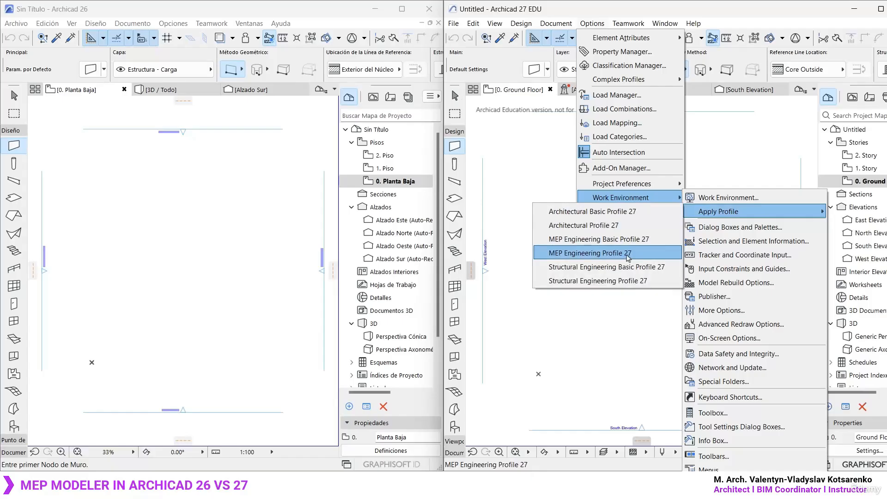
pyautogui.click(636, 256)
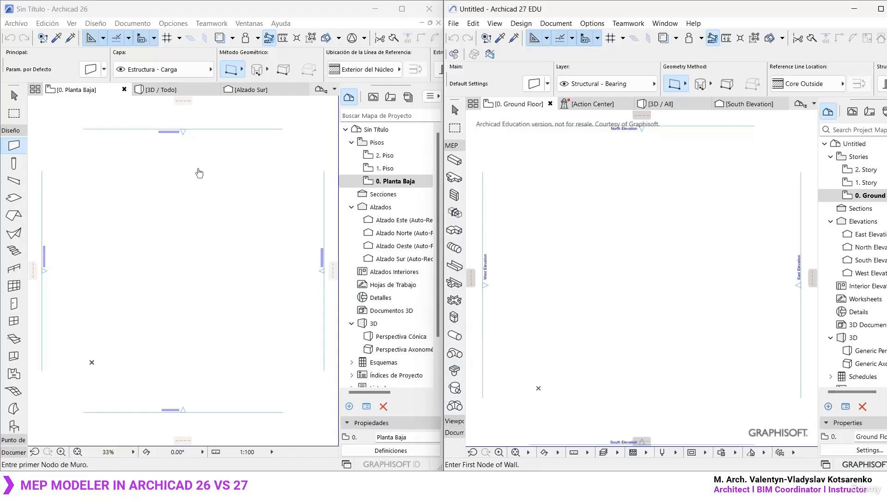
# - Switch to the Archicad 26 project and apply the work environment profile Perfil MEP Ingeniería 26
pyautogui.click(197, 172)
pyautogui.click(173, 23)
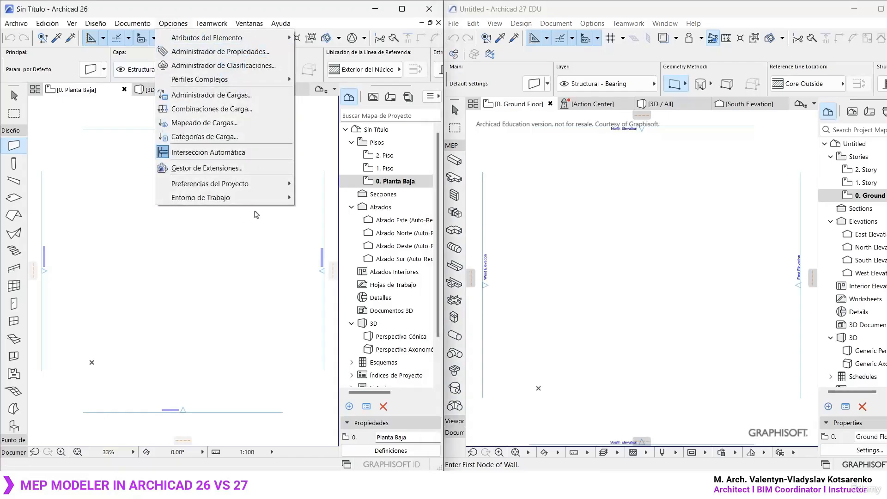
pyautogui.moveTo(256, 200)
pyautogui.moveTo(328, 217)
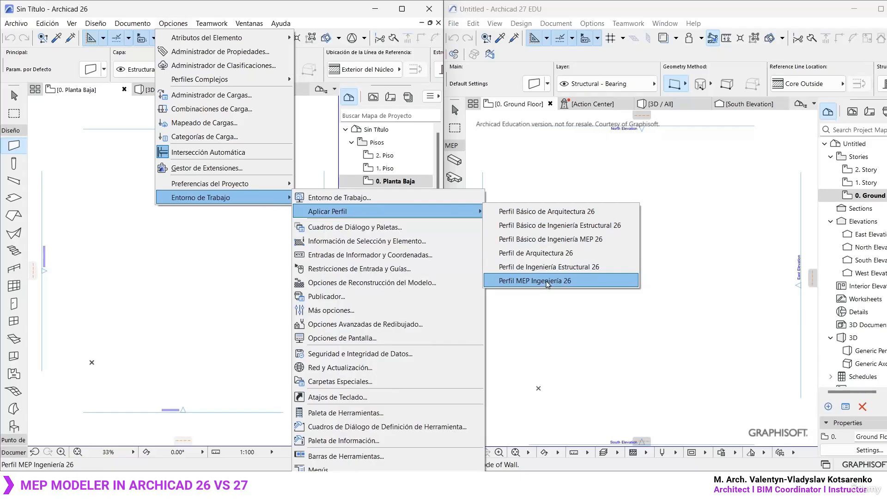
pyautogui.click(546, 281)
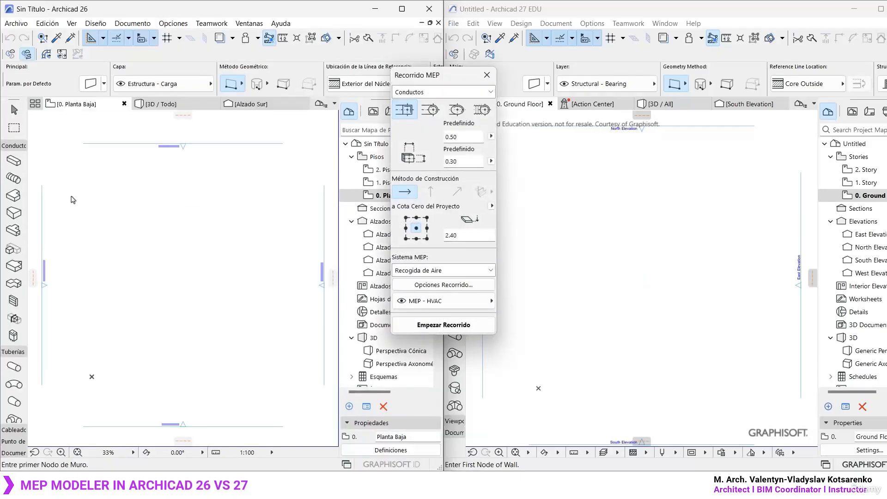
# - Move the Recorrido MEP palette aside, widen the Archicad 26 toolbox to show tool names and expand its Cableado group
pyautogui.moveTo(434, 77); pyautogui.dragTo(268, 128)
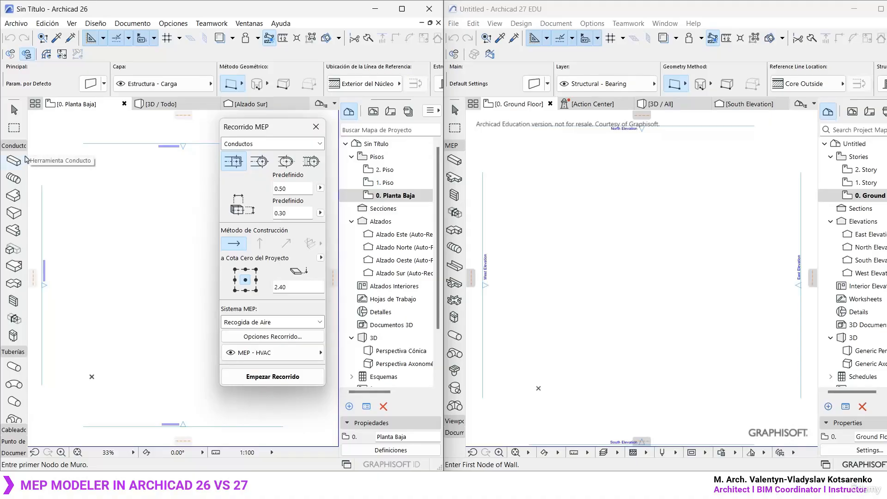
pyautogui.moveTo(45, 154); pyautogui.dragTo(128, 155)
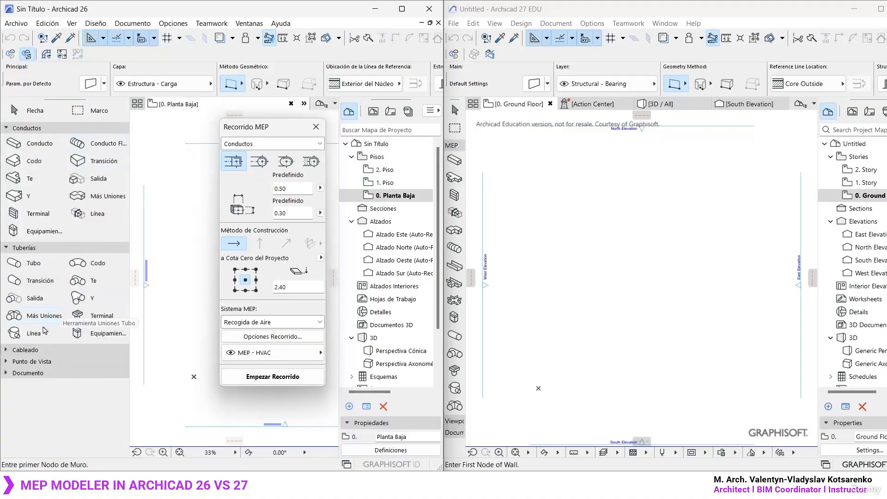
pyautogui.click(37, 353)
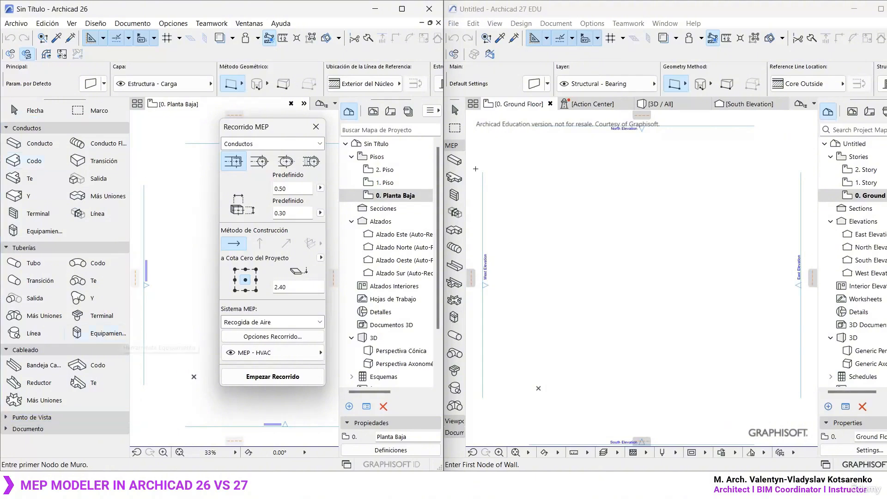
pyautogui.moveTo(465, 151); pyautogui.dragTo(500, 145)
pyautogui.moveTo(465, 170); pyautogui.dragTo(537, 172)
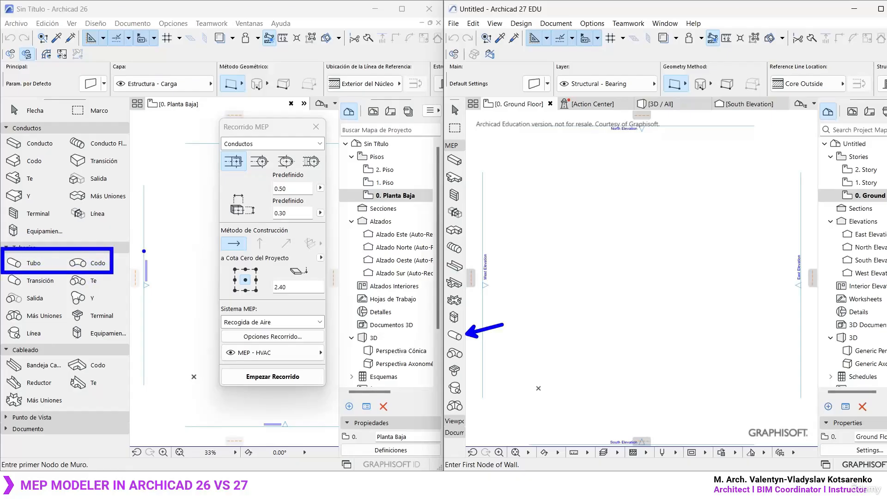
pyautogui.moveTo(75, 235); pyautogui.dragTo(89, 236)
pyautogui.moveTo(80, 231); pyautogui.dragTo(92, 209)
pyautogui.moveTo(464, 322)
pyautogui.mouseDown()
pyautogui.moveTo(446, 347)
pyautogui.moveTo(463, 319)
pyautogui.moveTo(437, 343)
pyautogui.mouseUp()
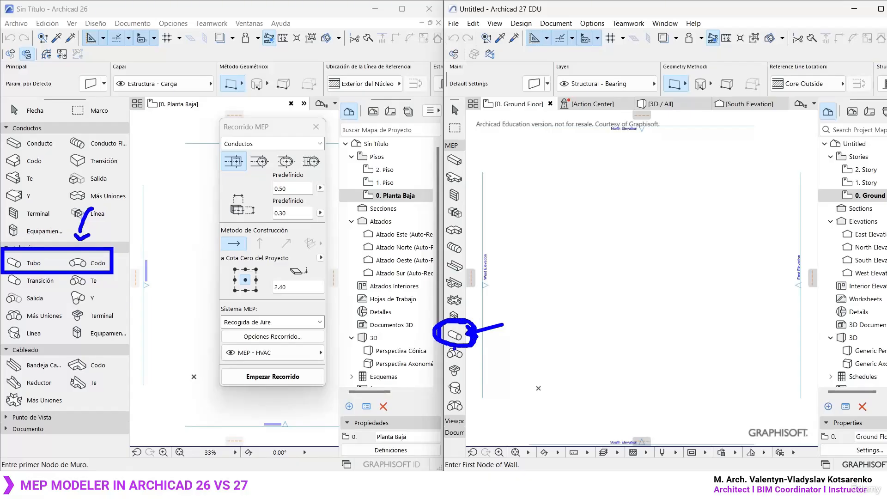
pyautogui.press('Escape')
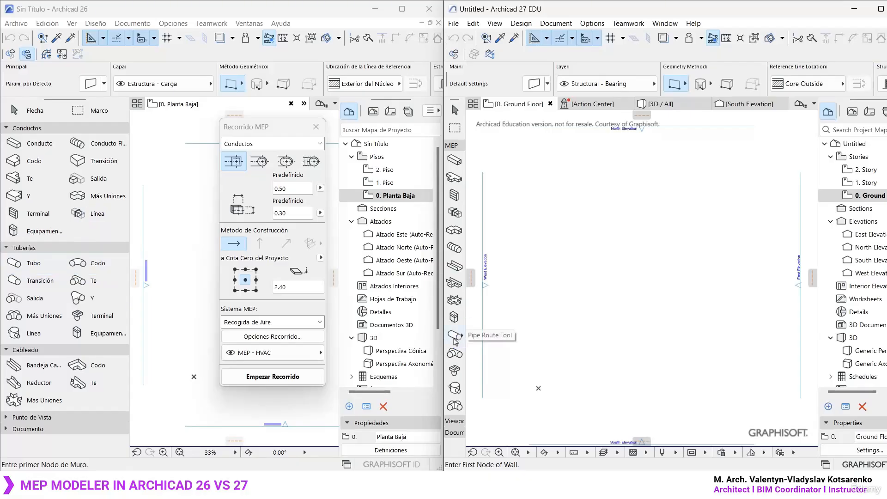
# - Open the Pipe Route default settings in Archicad 27, examine the Pipe, Elbow and Transition components, and close the settings without changes
pyautogui.doubleClick(453, 339)
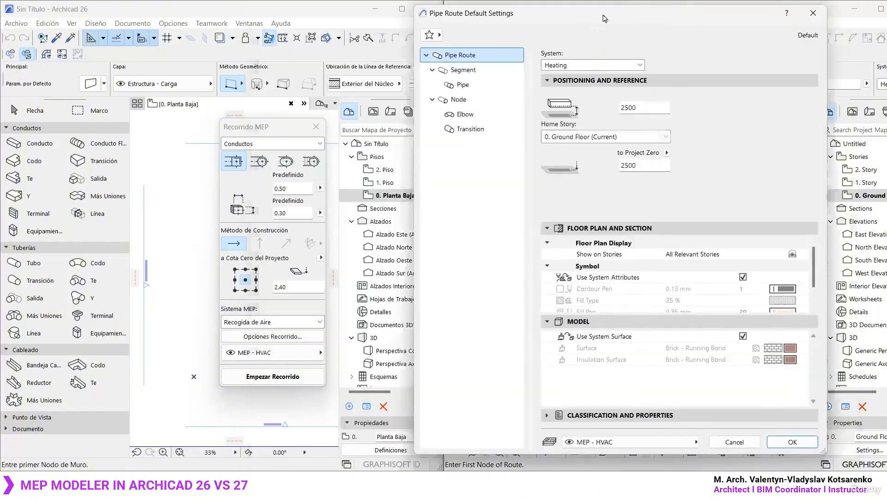
pyautogui.moveTo(604, 18); pyautogui.dragTo(682, 18)
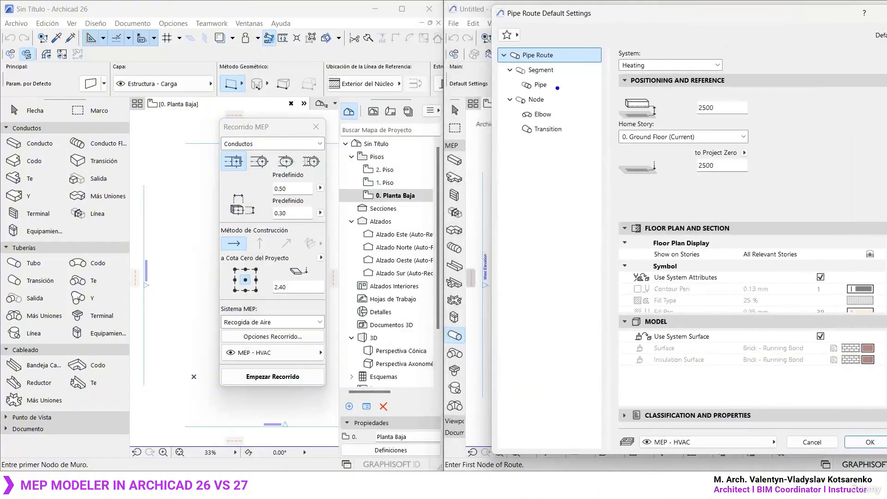
pyautogui.keyDown('ctrl'); pyautogui.moveTo(511, 79); pyautogui.dragTo(564, 94); pyautogui.keyUp('ctrl')
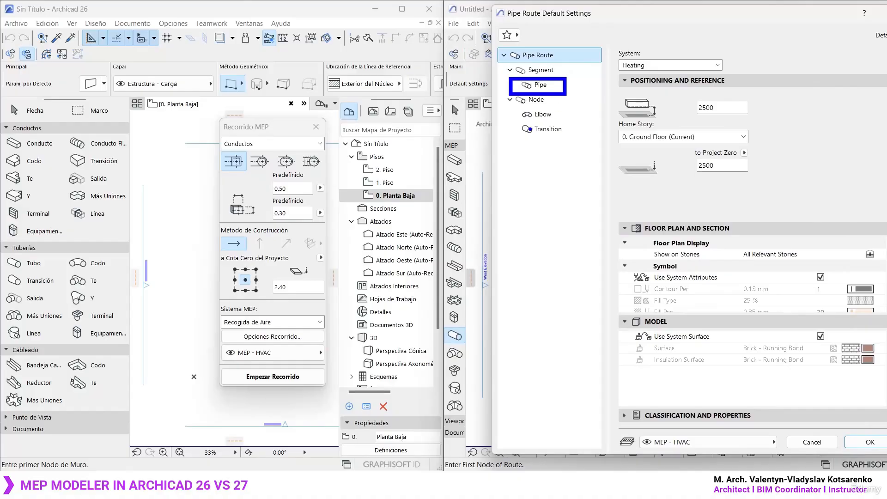
pyautogui.keyDown('ctrl'); pyautogui.moveTo(511, 105); pyautogui.dragTo(573, 123); pyautogui.keyUp('ctrl')
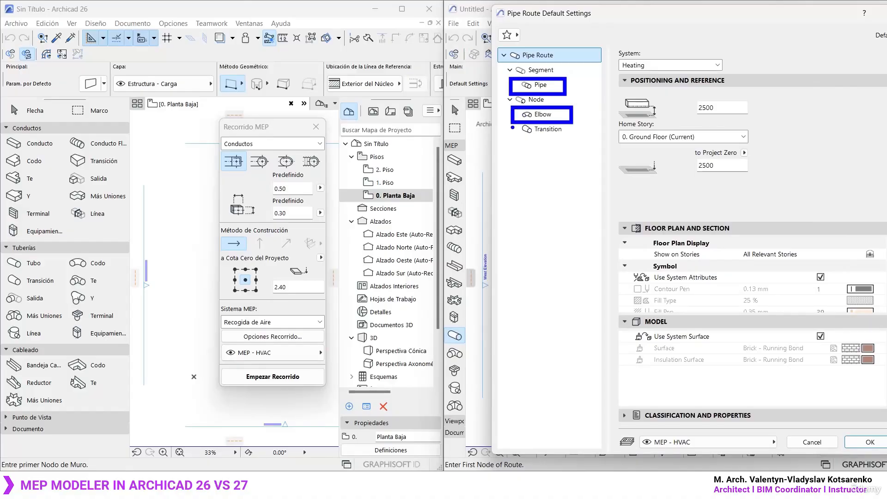
pyautogui.keyDown('ctrl'); pyautogui.moveTo(508, 122); pyautogui.dragTo(576, 140); pyautogui.keyUp('ctrl')
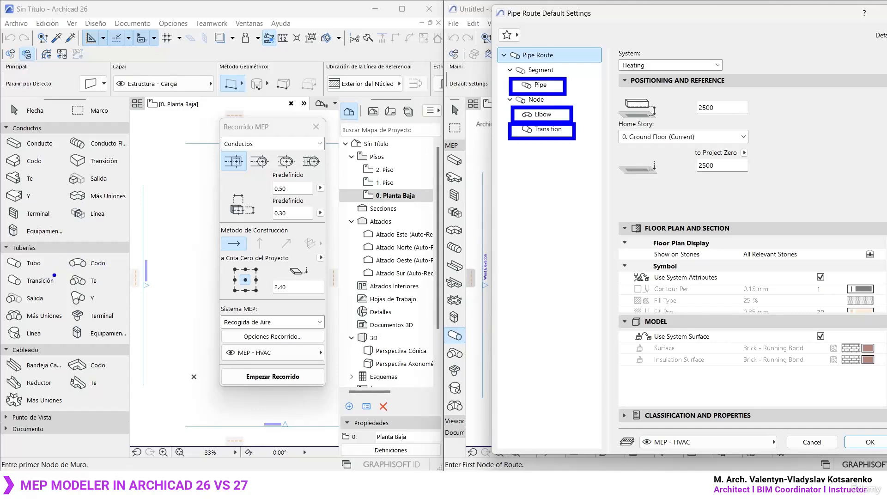
pyautogui.moveTo(2, 289)
pyautogui.keyDown('ctrl'); pyautogui.mouseDown()
pyautogui.moveTo(52, 290)
pyautogui.moveTo(59, 271)
pyautogui.moveTo(106, 268)
pyautogui.moveTo(112, 251)
pyautogui.moveTo(2, 251)
pyautogui.moveTo(1, 287)
pyautogui.mouseUp(); pyautogui.keyUp('ctrl')
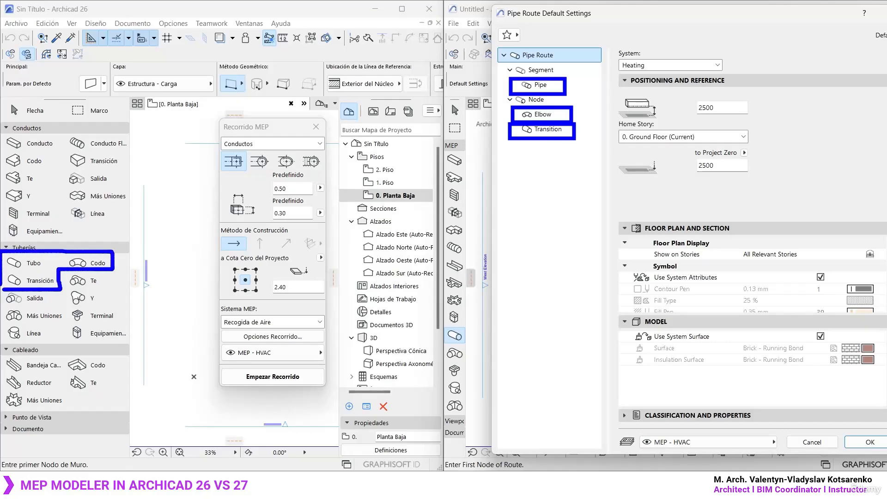
pyautogui.moveTo(92, 246)
pyautogui.keyDown('ctrl'); pyautogui.mouseDown()
pyautogui.moveTo(283, 308)
pyautogui.moveTo(441, 338)
pyautogui.mouseUp(); pyautogui.keyUp('ctrl')
pyautogui.moveTo(442, 339)
pyautogui.keyDown('ctrl'); pyautogui.mouseDown()
pyautogui.moveTo(435, 346)
pyautogui.moveTo(435, 326)
pyautogui.moveTo(467, 319)
pyautogui.moveTo(448, 316)
pyautogui.mouseUp(); pyautogui.keyUp('ctrl')
pyautogui.press('Escape')
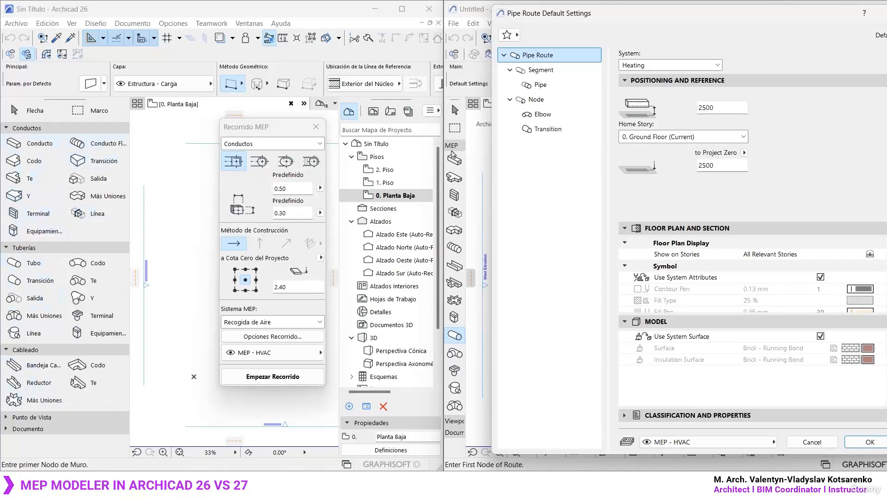
pyautogui.moveTo(754, 19); pyautogui.dragTo(601, 41)
pyautogui.click(729, 34)
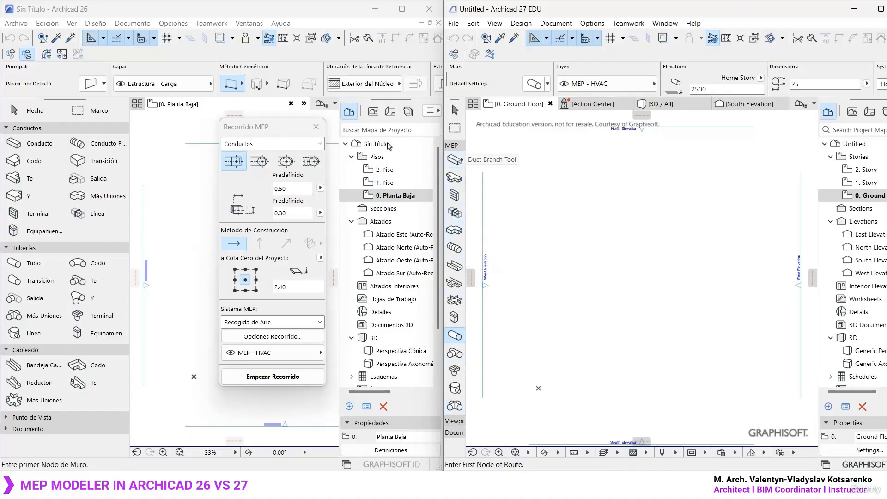
# - Close the Recorrido MEP palette in Archicad 26 and compare the MEP Systems entry among the design commands of both versions
pyautogui.click(316, 127)
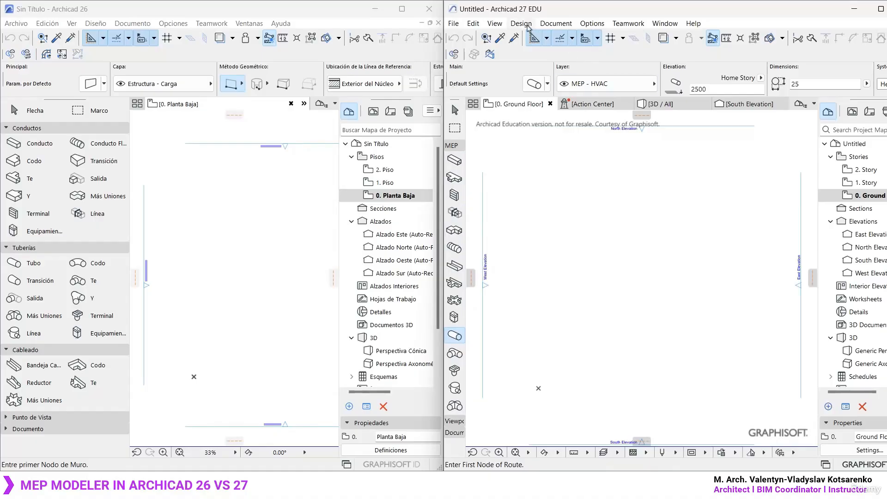
pyautogui.click(521, 23)
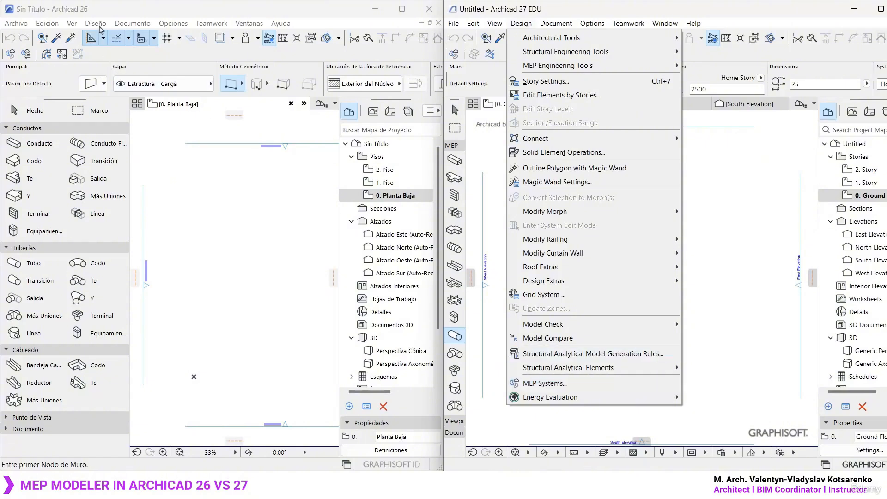
pyautogui.click(99, 26)
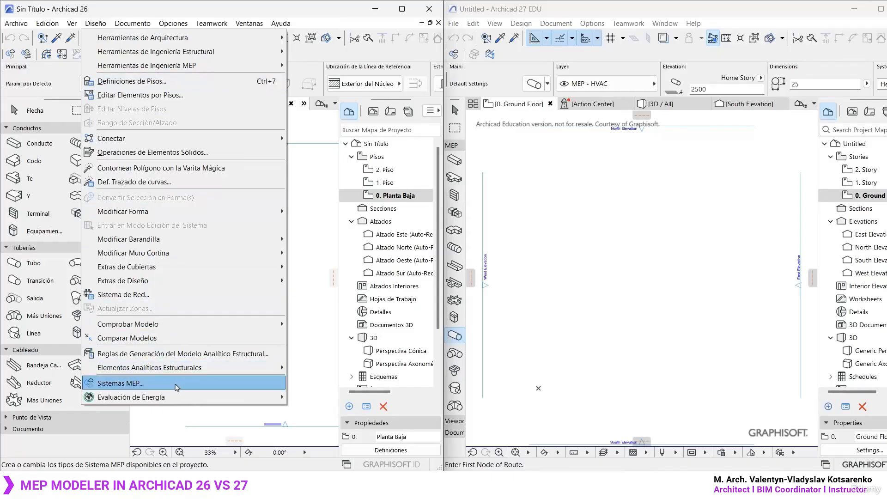
pyautogui.click(97, 24)
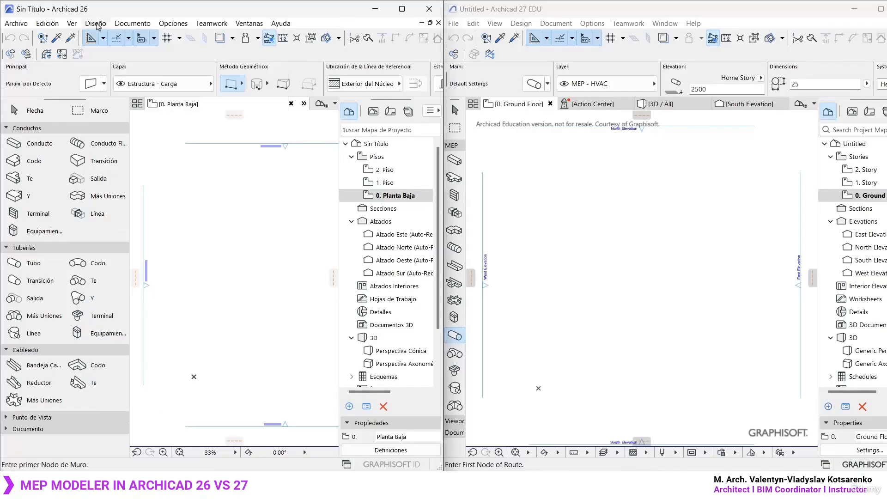
# - Compare the project preferences of both versions, locating Preferencias MEP in Archicad 26 and Route Preferences in Archicad 27
pyautogui.click(174, 24)
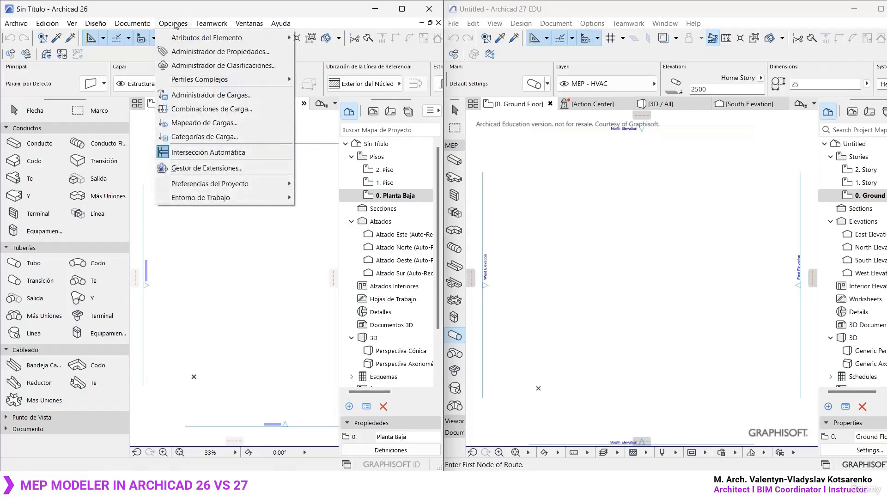
pyautogui.moveTo(227, 187)
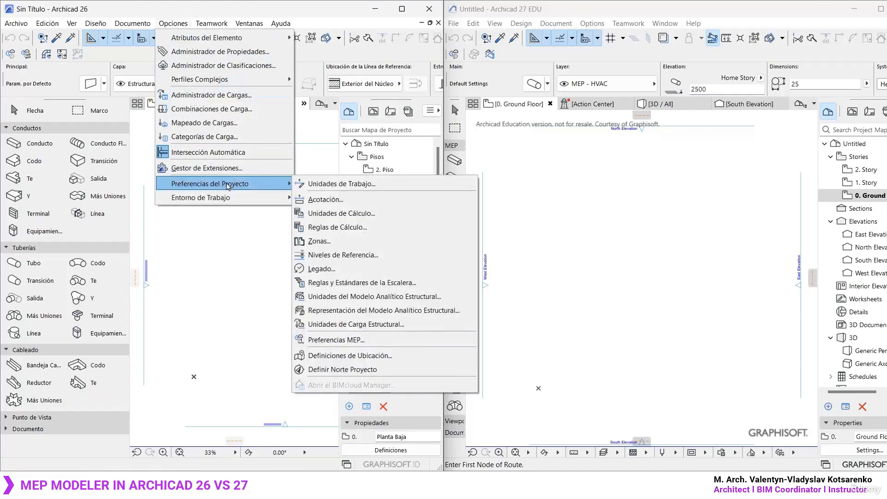
pyautogui.click(596, 25)
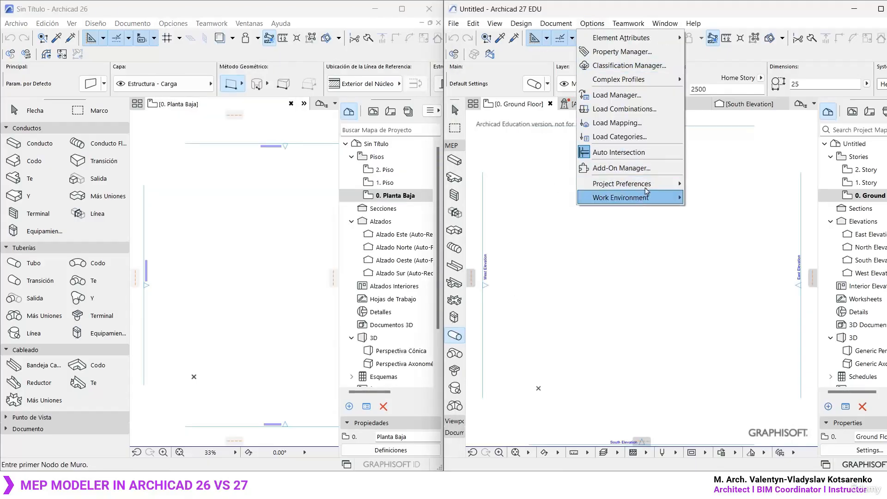
pyautogui.moveTo(651, 184)
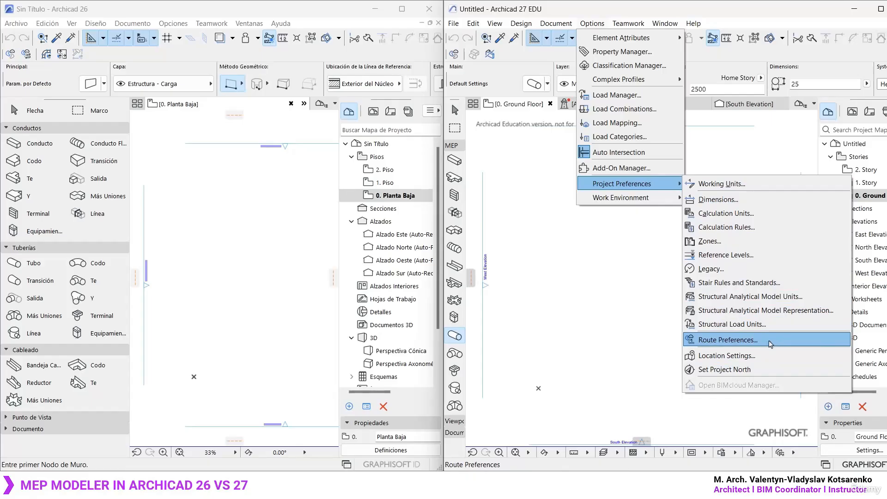
# - Open the Route Preferences in Archicad 27, examine the Ducts dimension tables, and close them without changes
pyautogui.click(776, 342)
pyautogui.moveTo(571, 38); pyautogui.dragTo(560, 41)
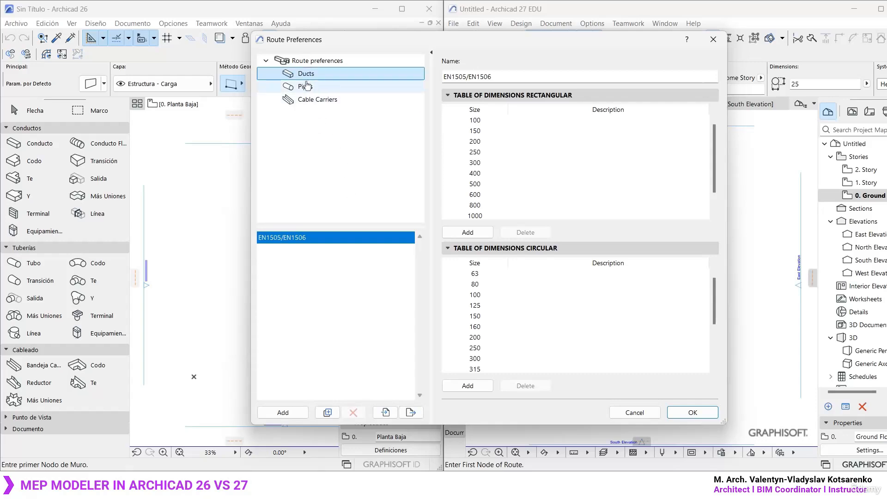
pyautogui.click(714, 40)
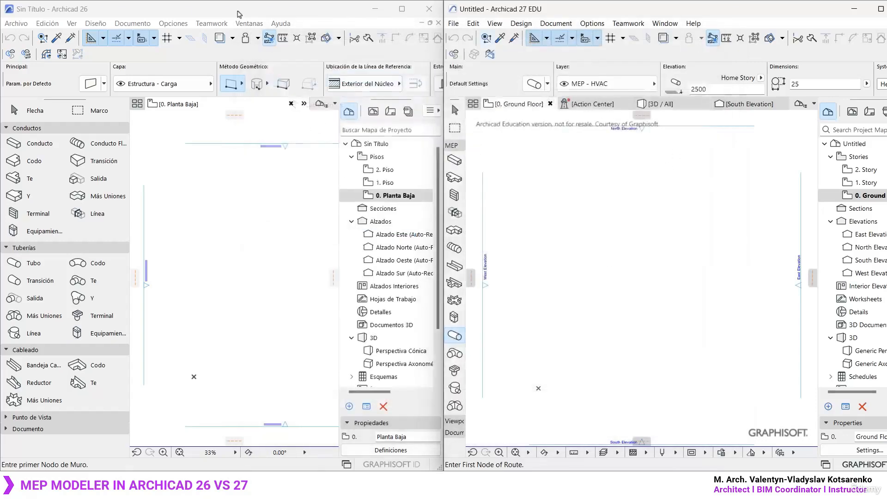
# - Switch to Archicad 26, open the Preferencias MEP and examine the predefined duct sizes in Tamaños Predefinidos Conducto
pyautogui.click(174, 24)
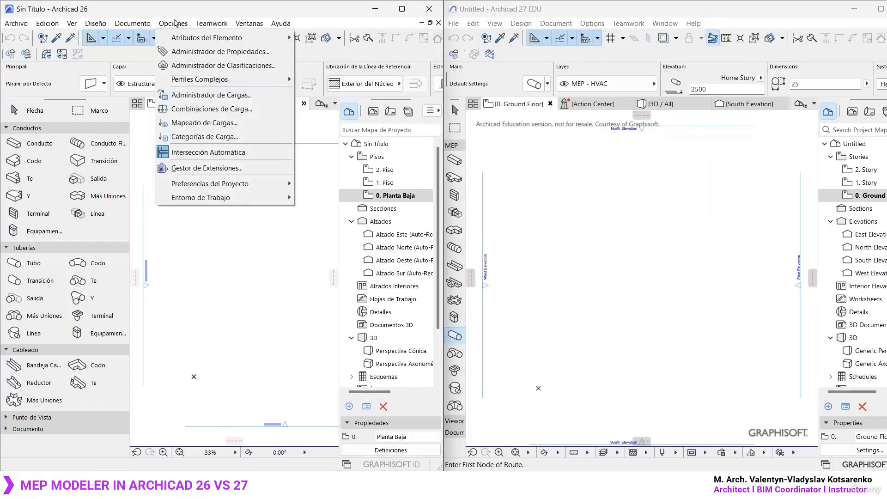
pyautogui.moveTo(251, 184)
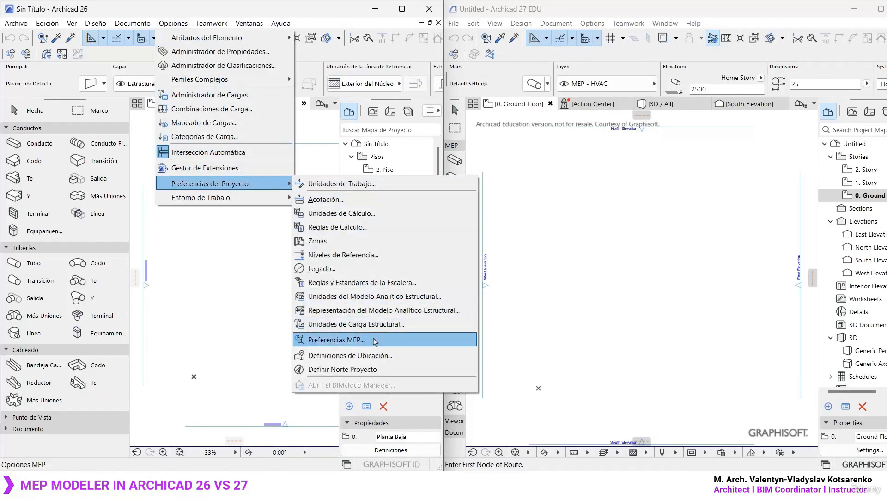
pyautogui.click(375, 341)
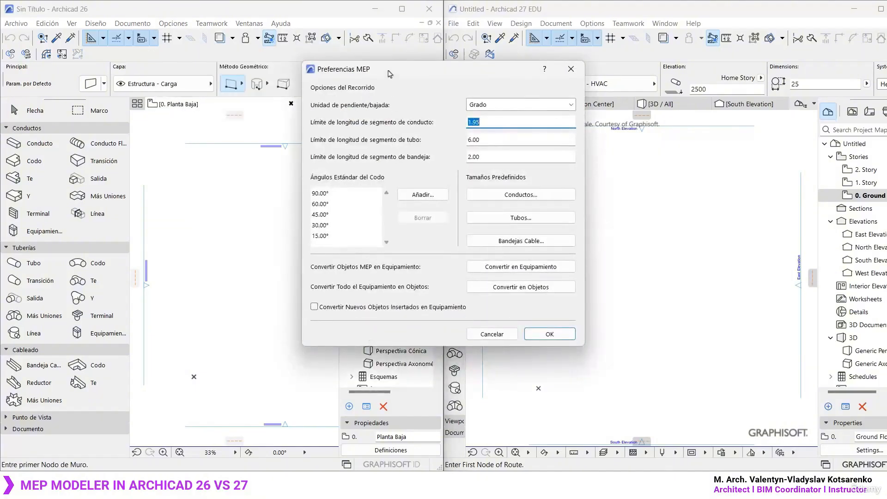
pyautogui.moveTo(387, 73); pyautogui.dragTo(219, 74)
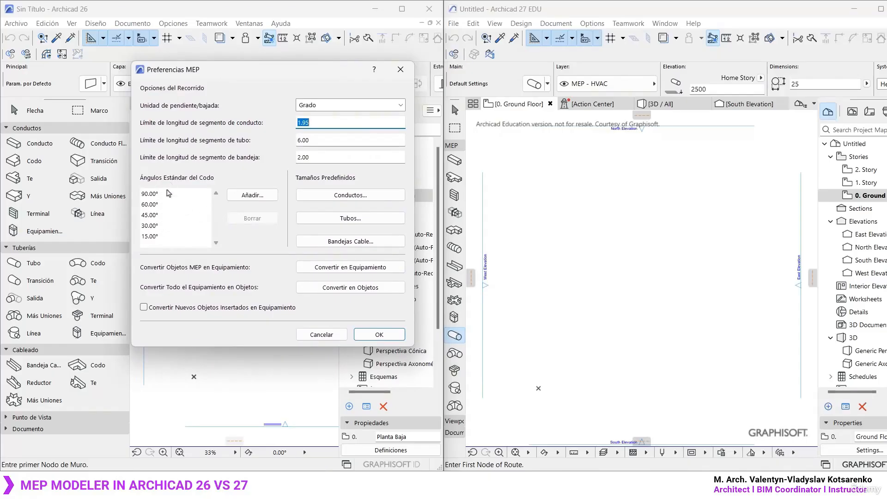
pyautogui.click(366, 198)
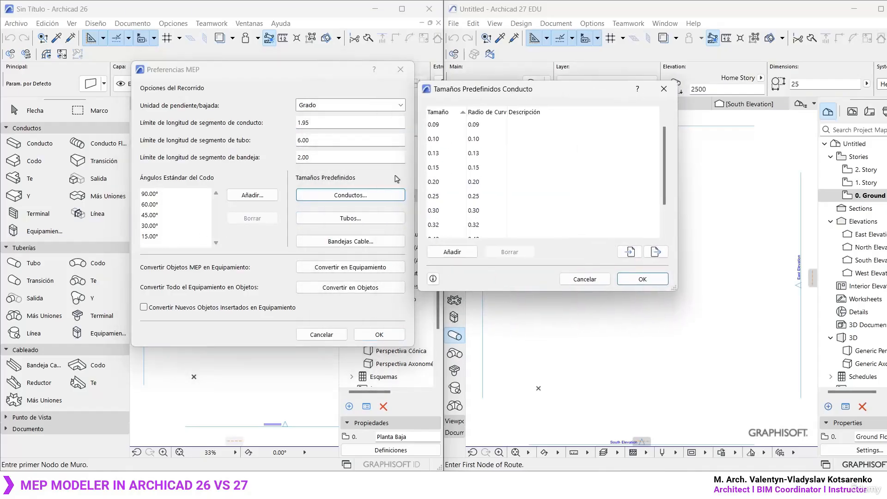
pyautogui.click(672, 95)
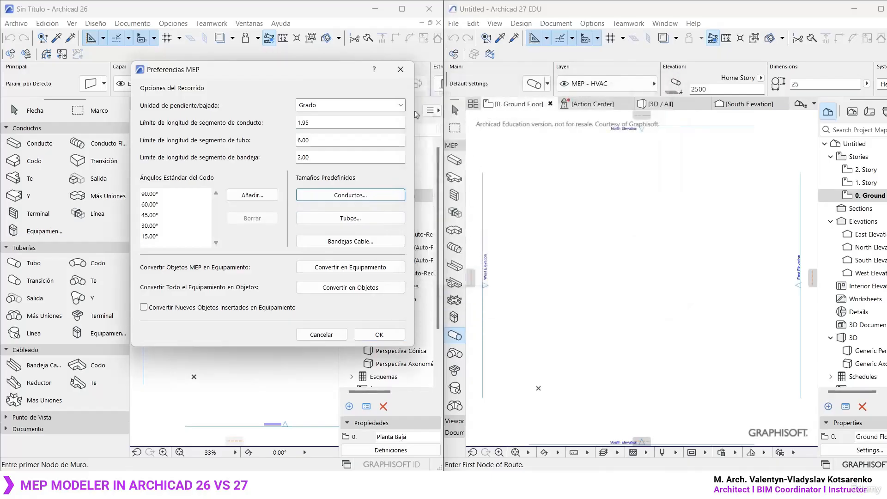
# - Review the duct, pipe and tray segment length limits in Preferencias MEP, and close the dialog without changes
pyautogui.click(318, 124)
pyautogui.click(315, 142)
pyautogui.click(314, 158)
pyautogui.click(314, 143)
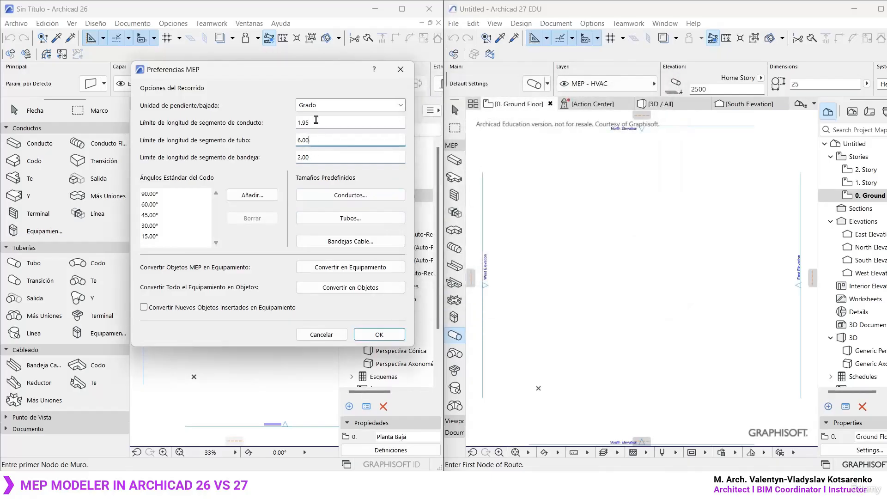
pyautogui.click(316, 122)
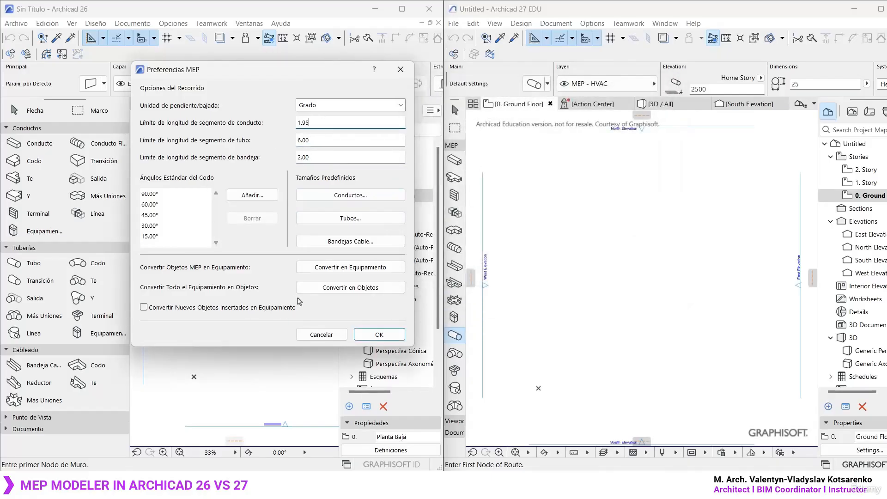
pyautogui.click(401, 69)
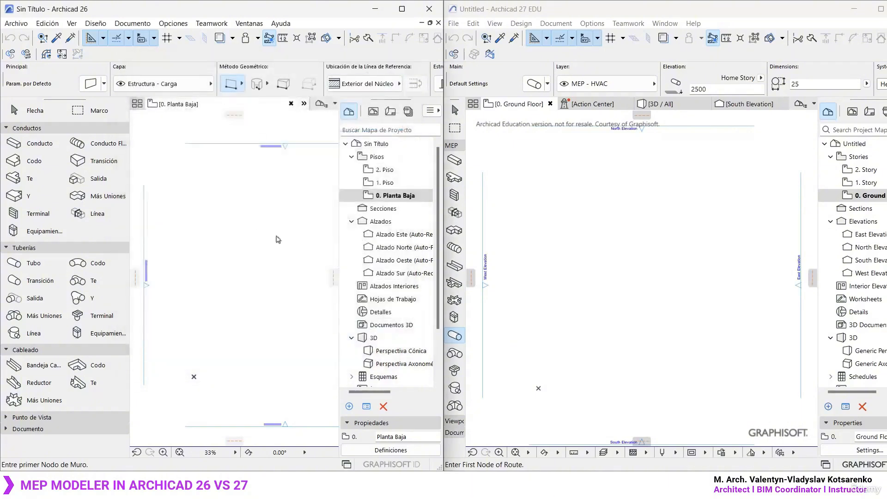
# - Place a standalone pipe elbow (Codo) on the ground floor plan in Archicad 26
pyautogui.middleClick(272, 232)
pyautogui.middleClick(272, 233)
pyautogui.scroll(-1, 249, 257)
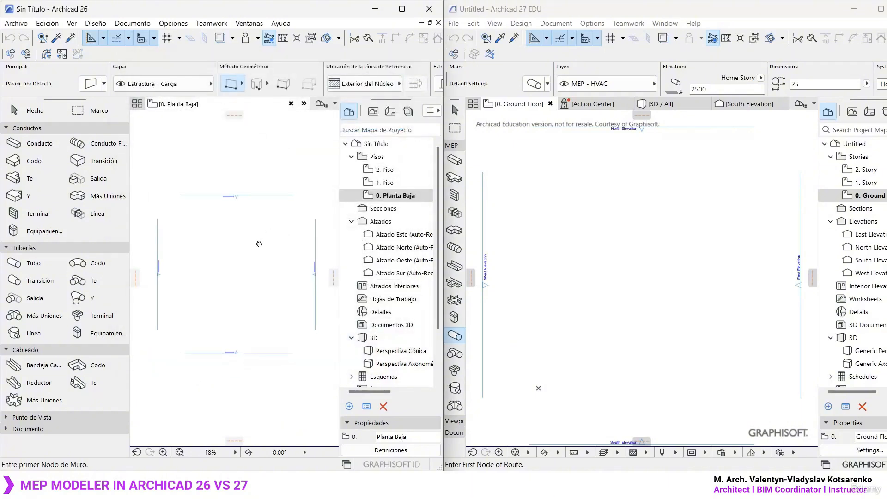
pyautogui.click(644, 265)
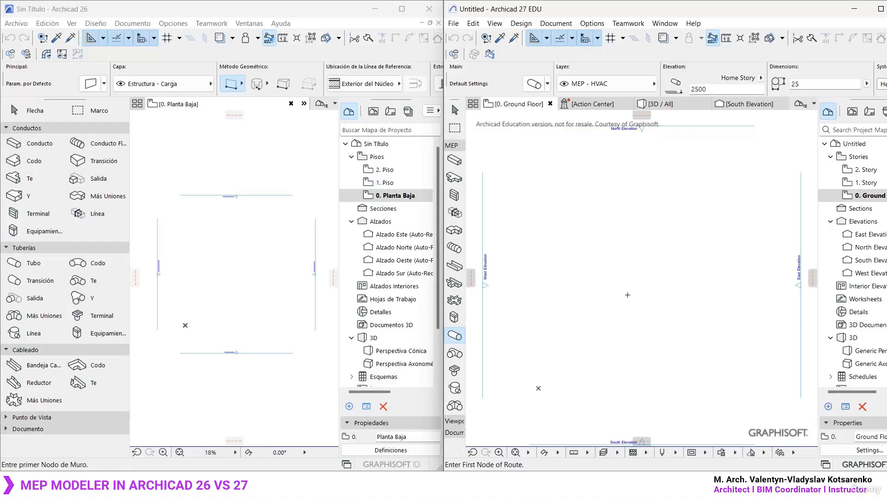
pyautogui.click(231, 259)
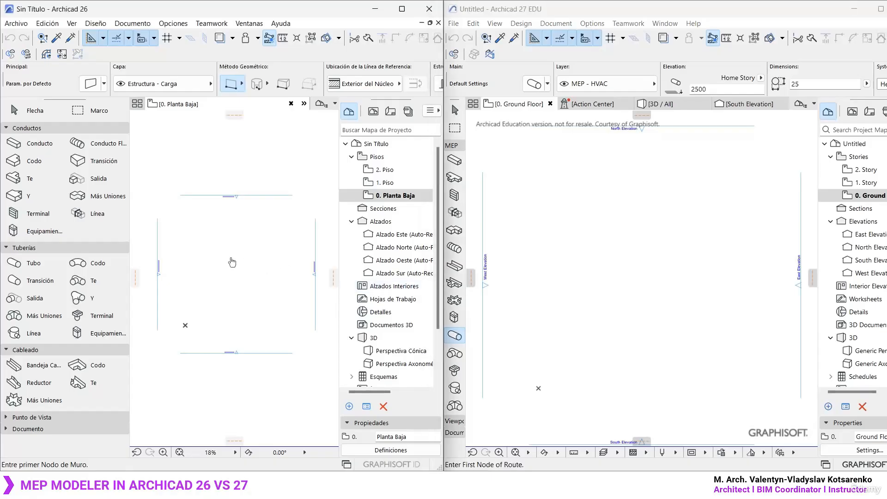
pyautogui.click(94, 266)
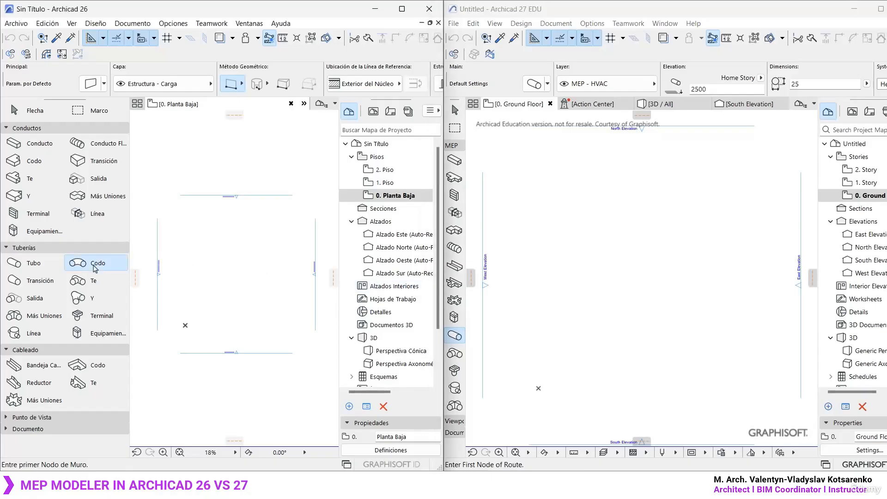
pyautogui.scroll(1, 201, 350)
pyautogui.rightClick(200, 350)
pyautogui.click(187, 323)
pyautogui.scroll(8, 186, 323)
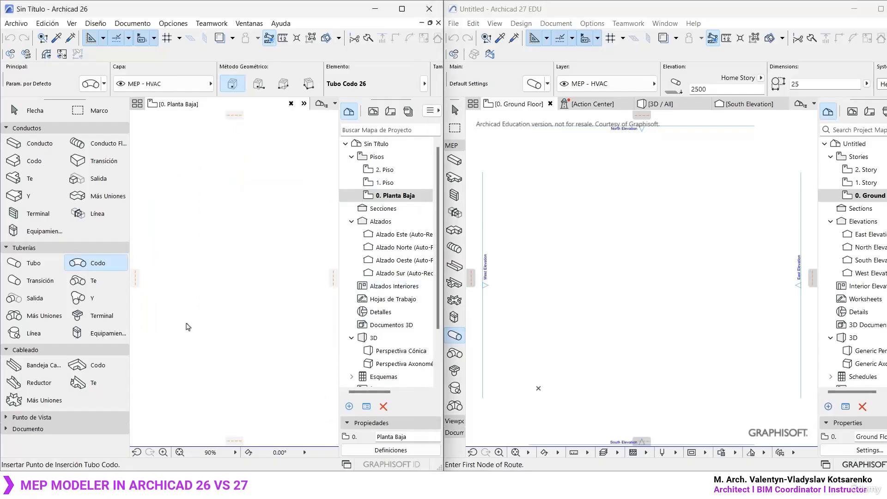
pyautogui.click(190, 260)
pyautogui.scroll(6, 193, 253)
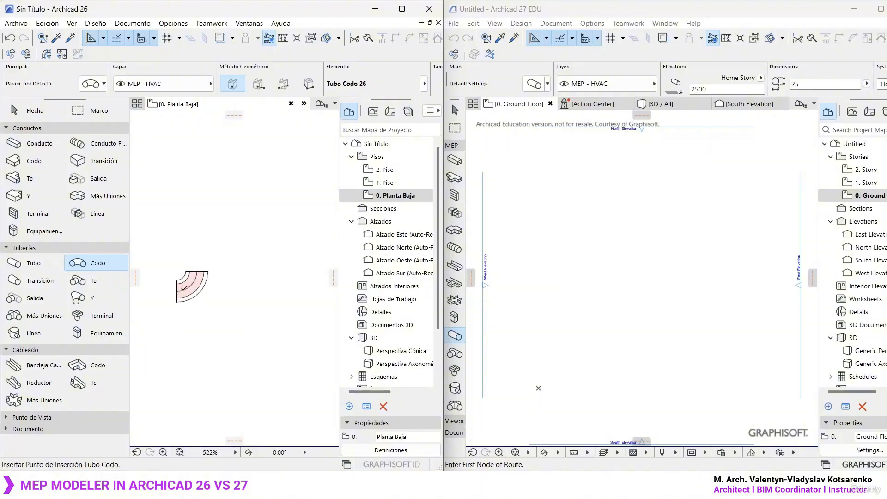
# - Add a separate straight pipe (Tubo) and a pipe transition (Transición) above the elbow in Archicad 26
pyautogui.click(29, 263)
pyautogui.click(41, 281)
pyautogui.scroll(-3, 205, 313)
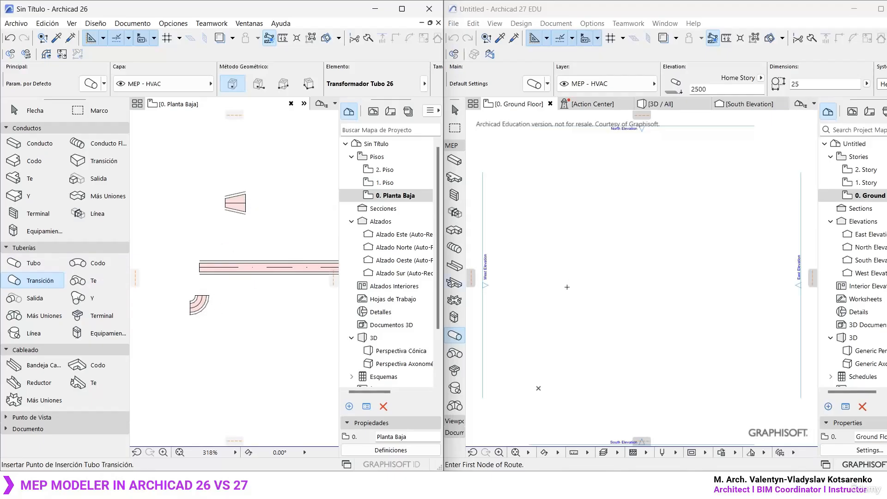
# - Draw an L-shaped pipe route with one 90° corner on the Archicad 27 ground floor plan, using diameter 25
pyautogui.click(458, 339)
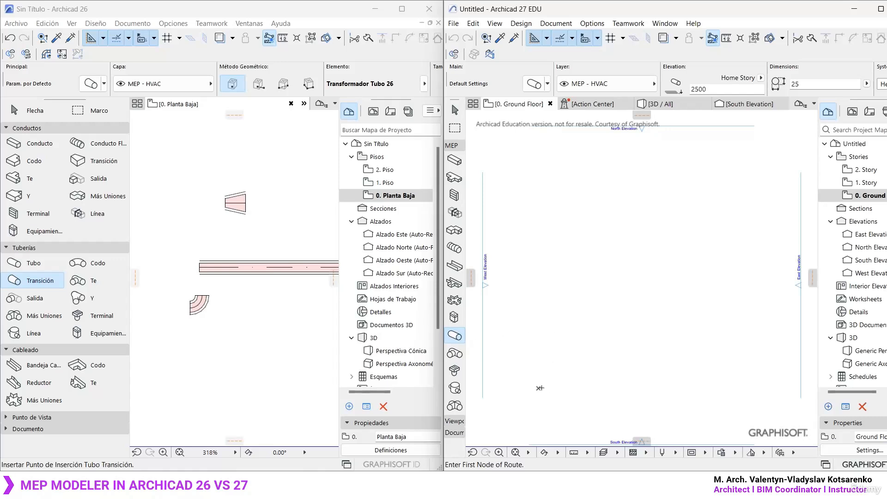
pyautogui.click(540, 388)
pyautogui.scroll(5, 539, 389)
pyautogui.moveTo(539, 388); pyautogui.dragTo(680, 325, button='middle')
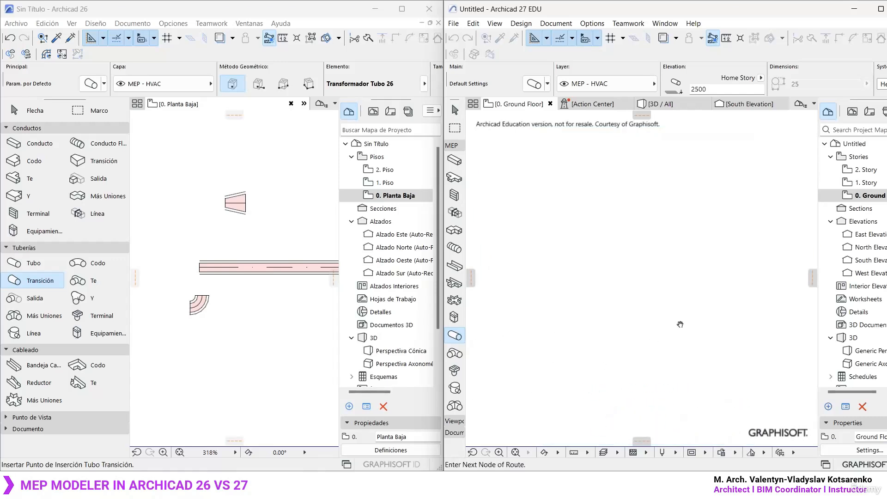
pyautogui.click(561, 304)
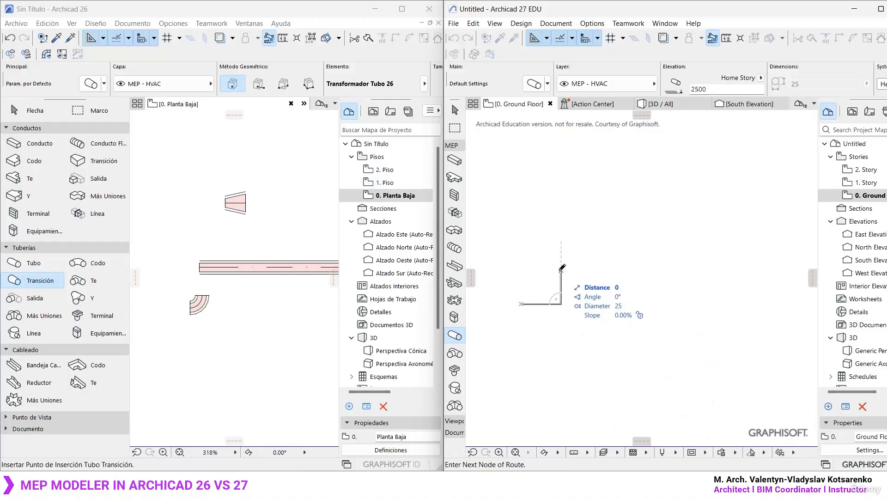
pyautogui.doubleClick(562, 271)
pyautogui.scroll(7, 524, 294)
pyautogui.moveTo(556, 358); pyautogui.dragTo(631, 371, button='middle')
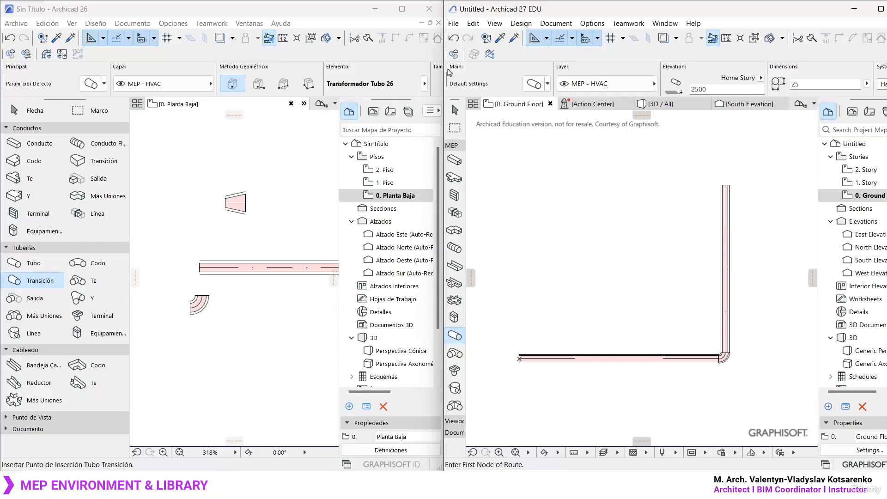
# - Close Archicad 26 and maximize the Archicad 27 window
pyautogui.click(333, 14)
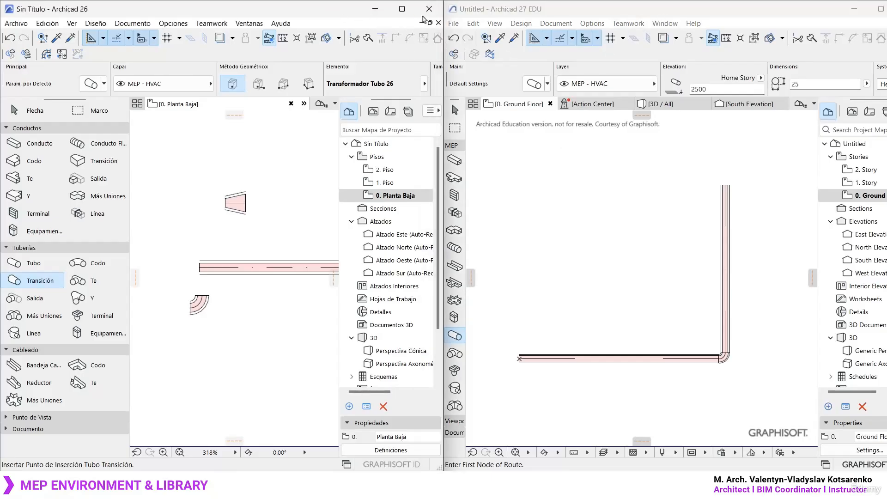
pyautogui.click(429, 9)
pyautogui.click(398, 192)
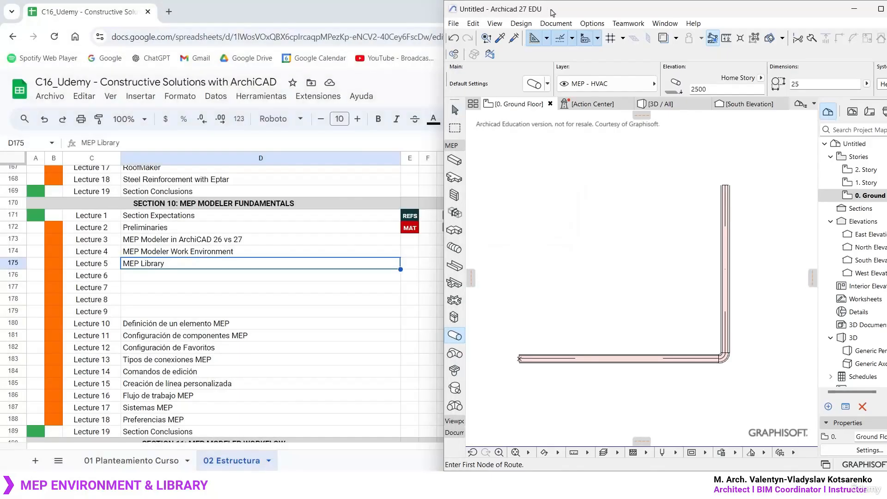
pyautogui.moveTo(551, 9); pyautogui.dragTo(306, 28)
pyautogui.click(747, 32)
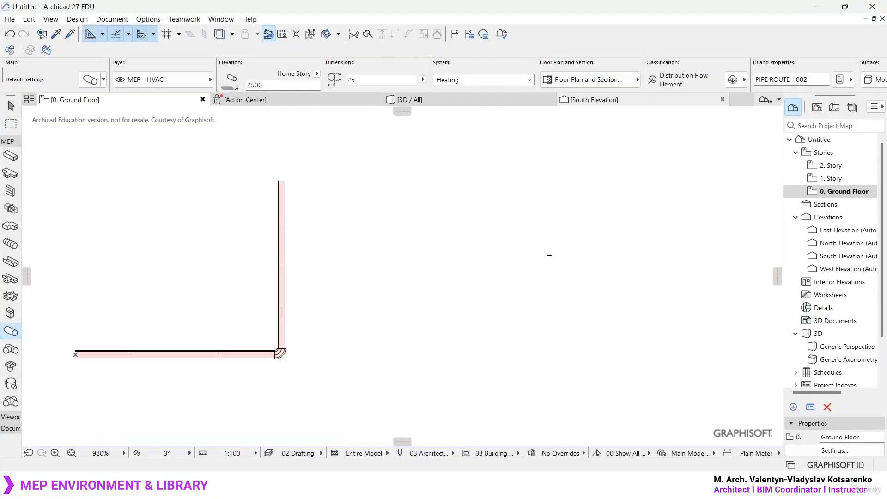
# - Leave the Pipe Route tool and delete the L-shaped pipe route from the ground floor plan
pyautogui.middleClick(555, 247)
pyautogui.middleClick(555, 247)
pyautogui.press('Escape')
pyautogui.scroll(4, 291, 386)
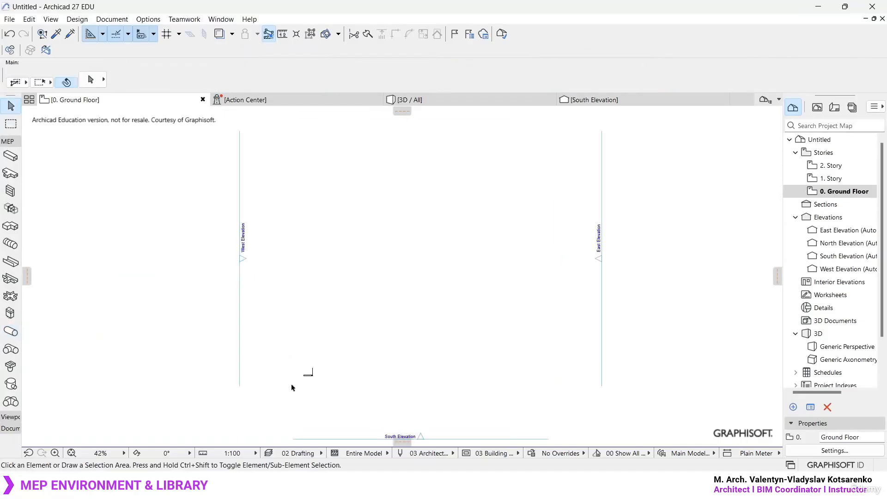
pyautogui.moveTo(377, 398); pyautogui.dragTo(277, 318)
pyautogui.press('Delete')
pyautogui.scroll(4, 313, 367)
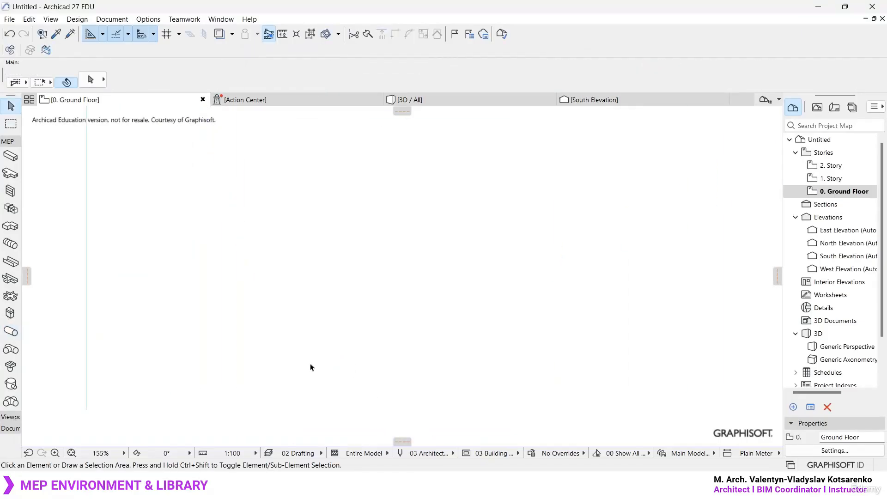
# - Widen the toolbox to show the tool names and collapse its MEP group
pyautogui.scroll(-8, 315, 337)
pyautogui.moveTo(390, 250); pyautogui.dragTo(382, 291, button='middle')
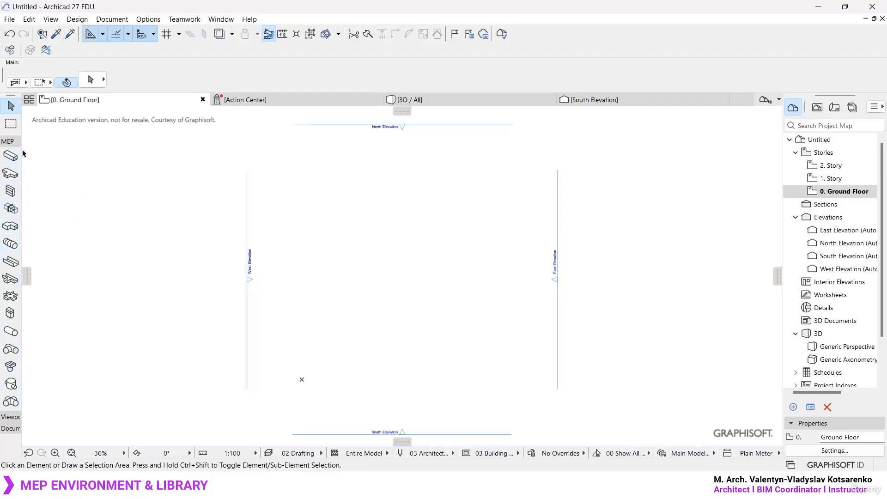
pyautogui.moveTo(22, 153); pyautogui.dragTo(94, 154)
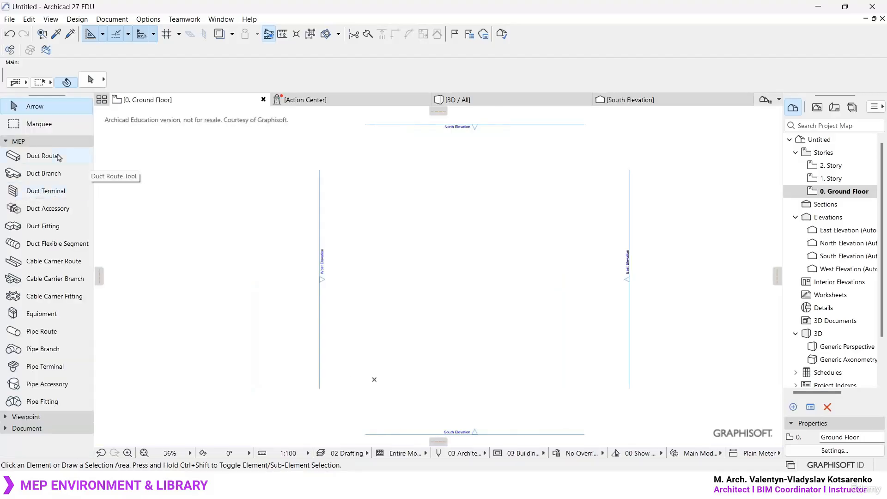
pyautogui.click(28, 140)
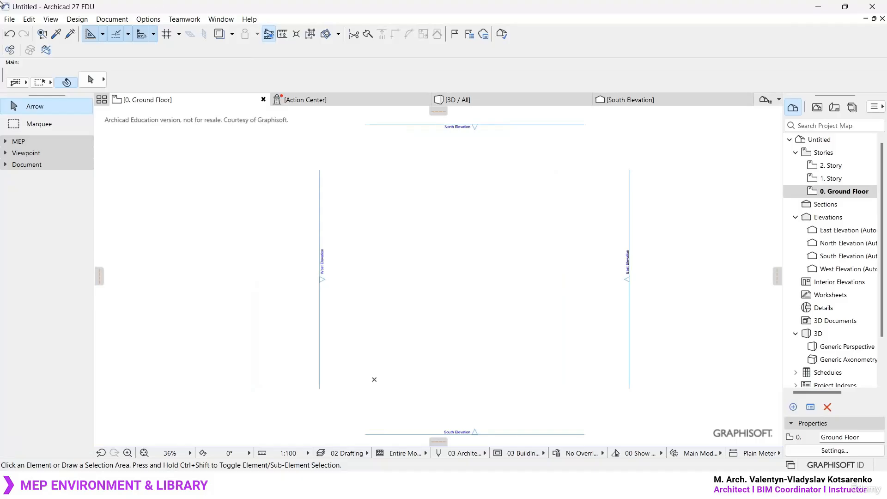
# - Apply the MEP Engineering Profile 27 work environment profile
pyautogui.click(147, 19)
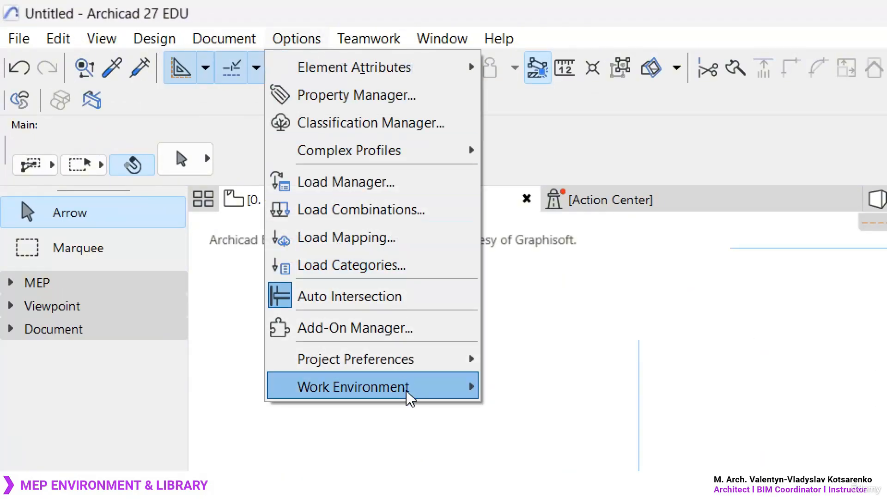
pyautogui.moveTo(420, 361)
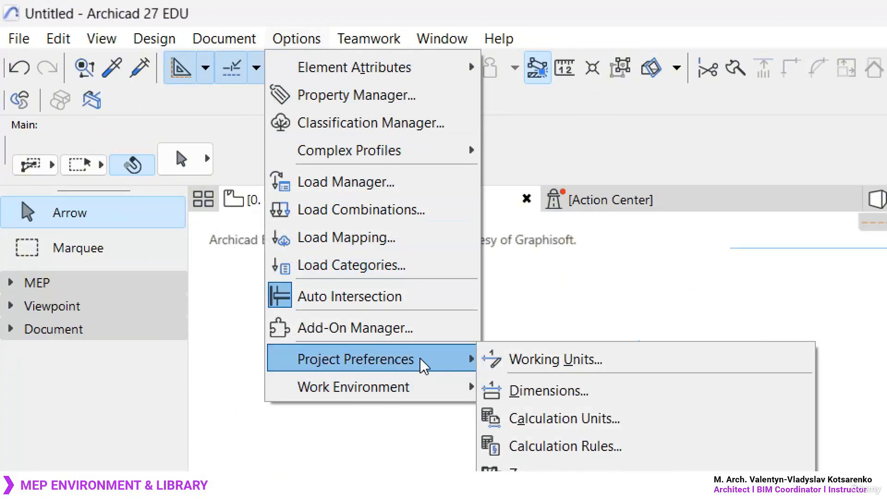
pyautogui.moveTo(421, 386)
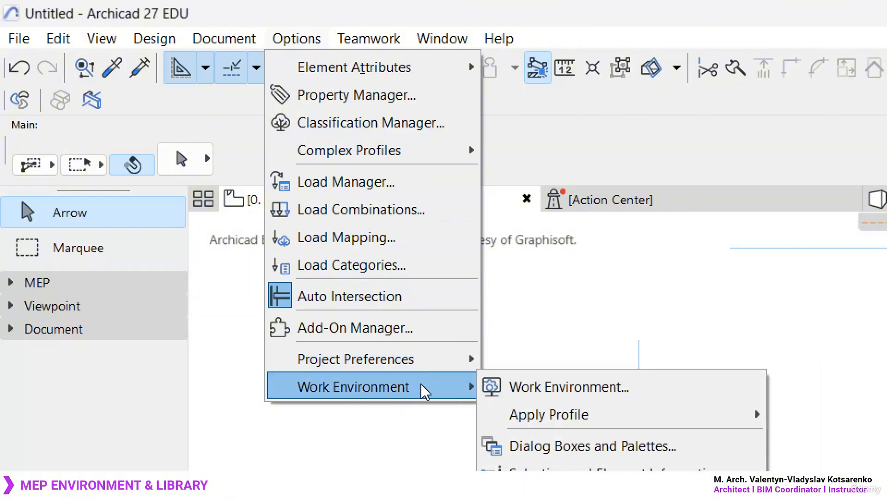
pyautogui.moveTo(576, 416)
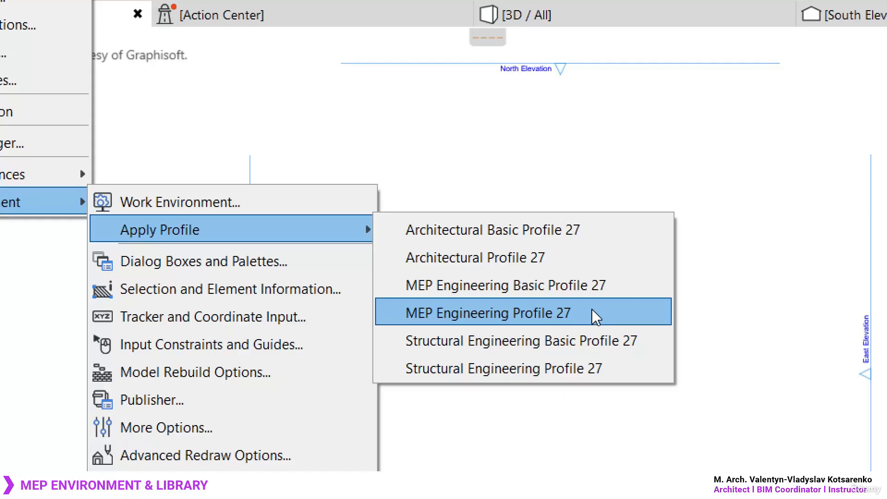
pyautogui.press('Up')
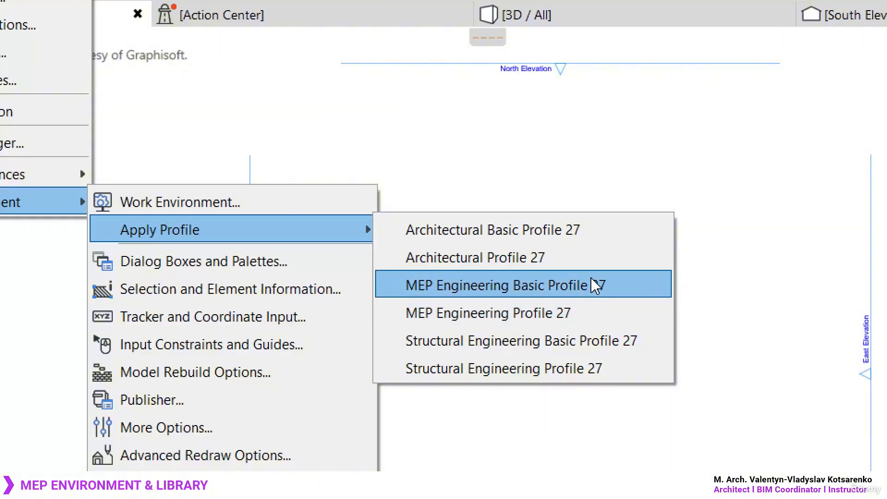
pyautogui.click(573, 316)
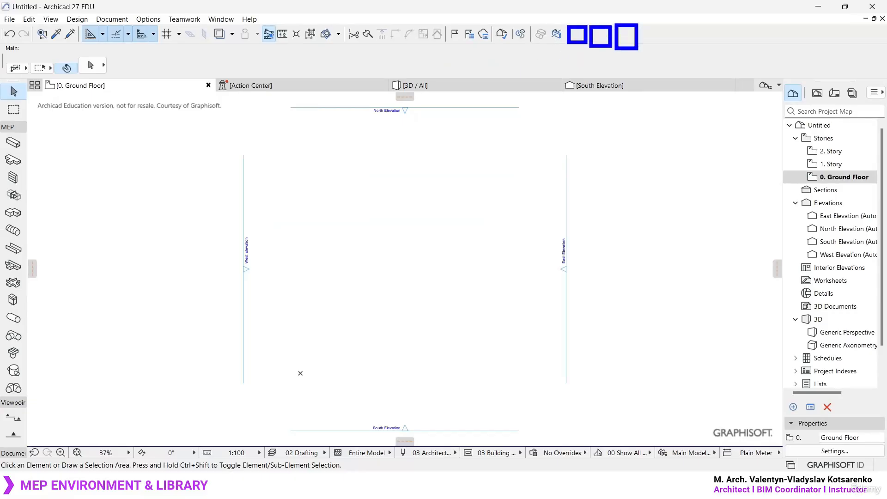
# - Look at the MEP Systems dialog and the group criteria and tolerances of Collision Detection, leaving both without changes
pyautogui.click(521, 36)
pyautogui.click(493, 57)
pyautogui.click(558, 34)
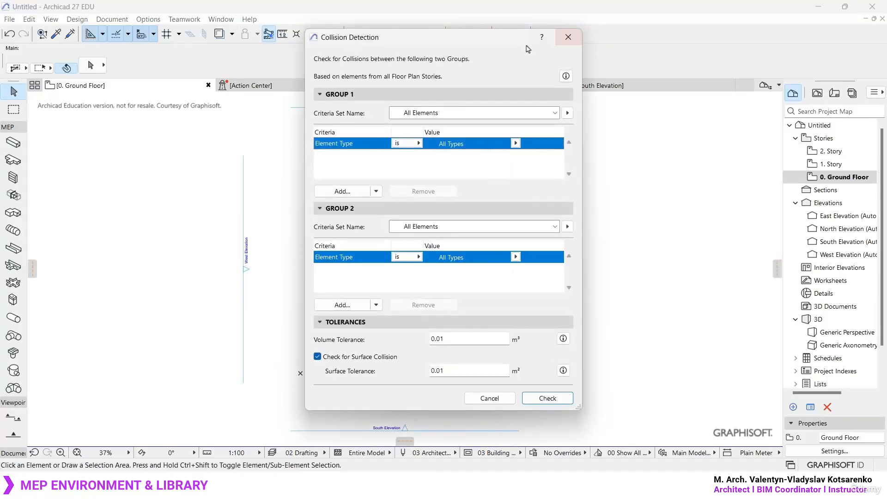
pyautogui.moveTo(524, 41); pyautogui.dragTo(511, 71)
pyautogui.click(553, 67)
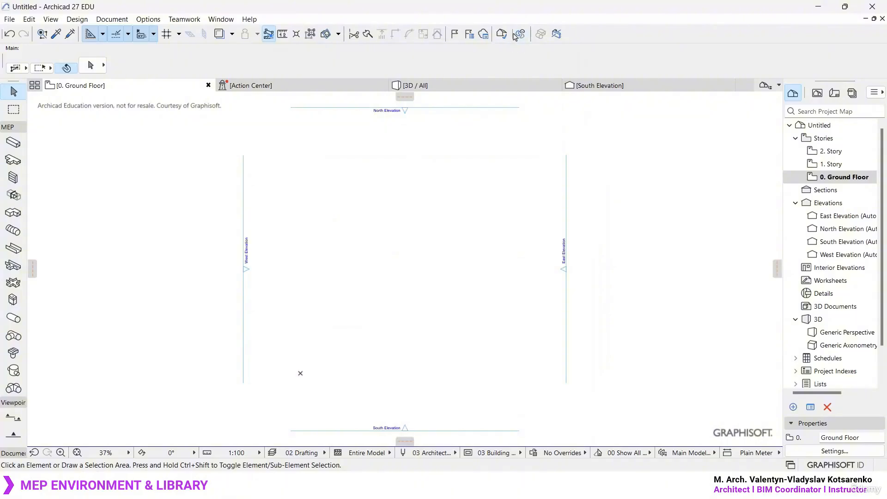
# - Detach and close the MEP Toolbar, show it again, and dock it back in the toolbar row above the drawing
pyautogui.moveTo(514, 36); pyautogui.dragTo(513, 161)
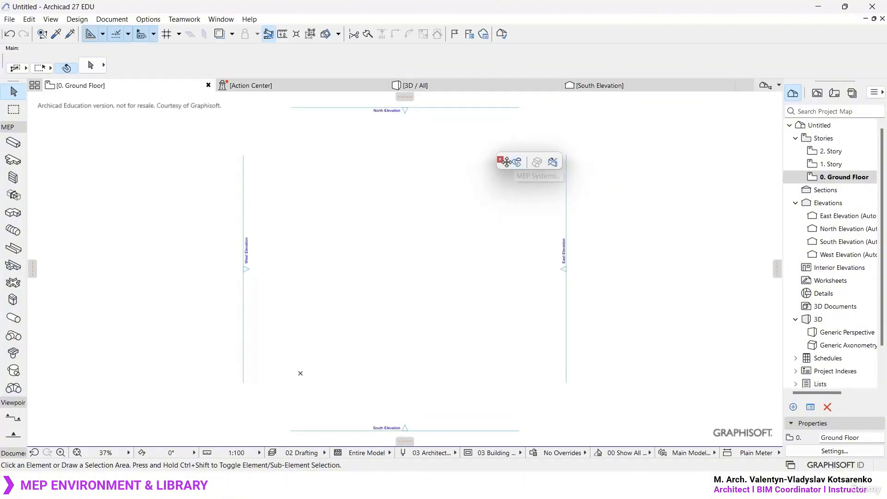
pyautogui.click(500, 159)
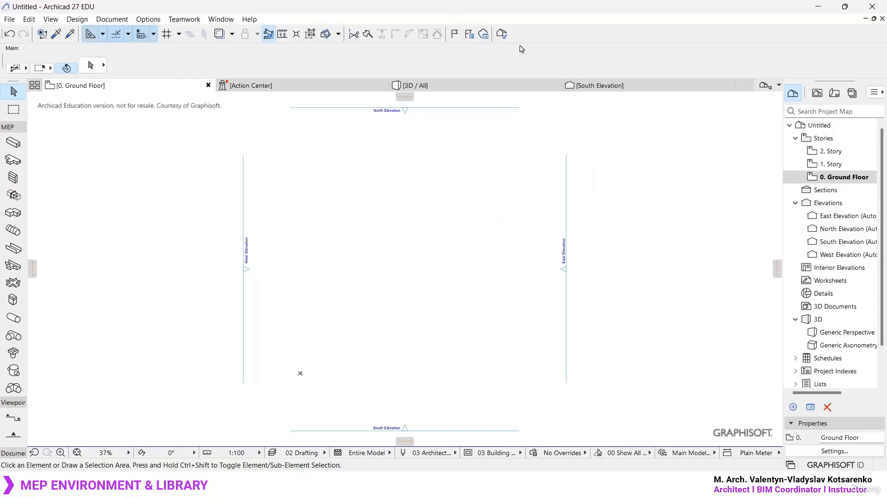
pyautogui.click(220, 19)
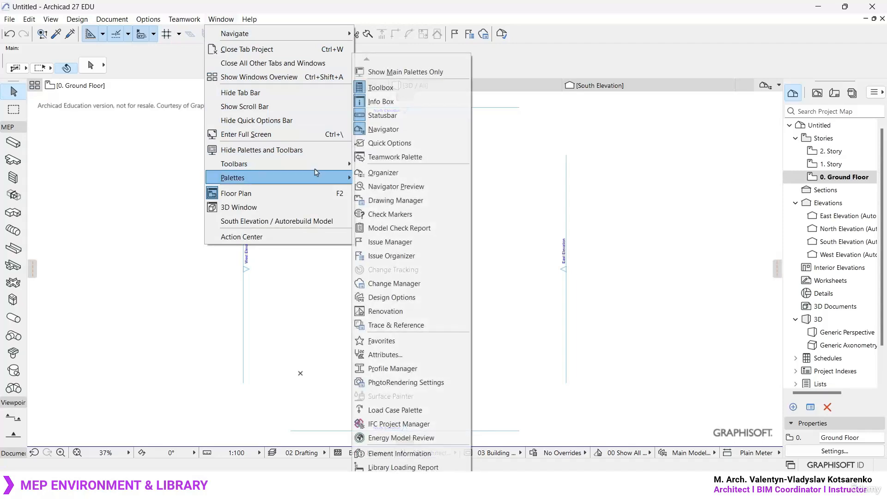
pyautogui.moveTo(318, 169)
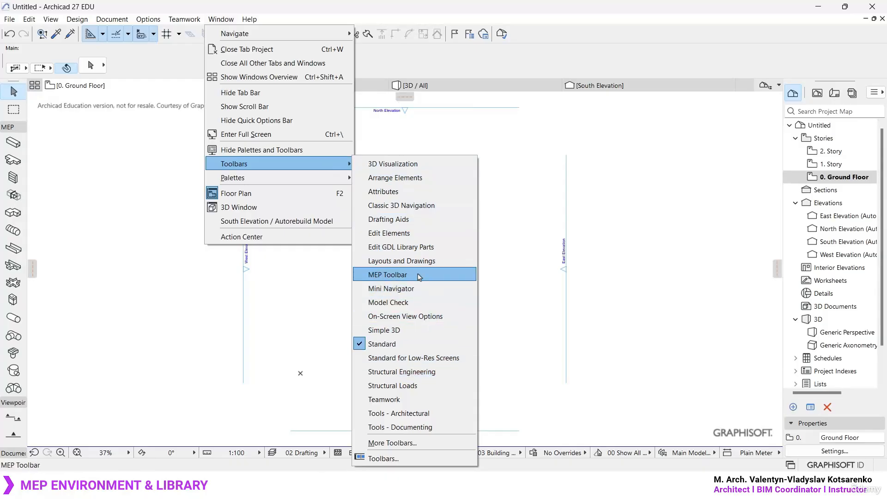
pyautogui.click(419, 275)
pyautogui.moveTo(503, 169); pyautogui.dragTo(520, 38)
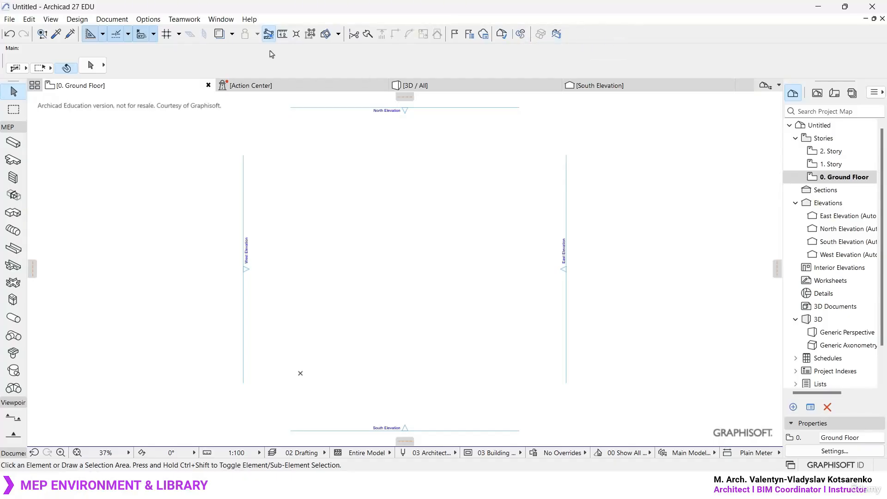
# - Look through the complete list of available palettes
pyautogui.click(221, 19)
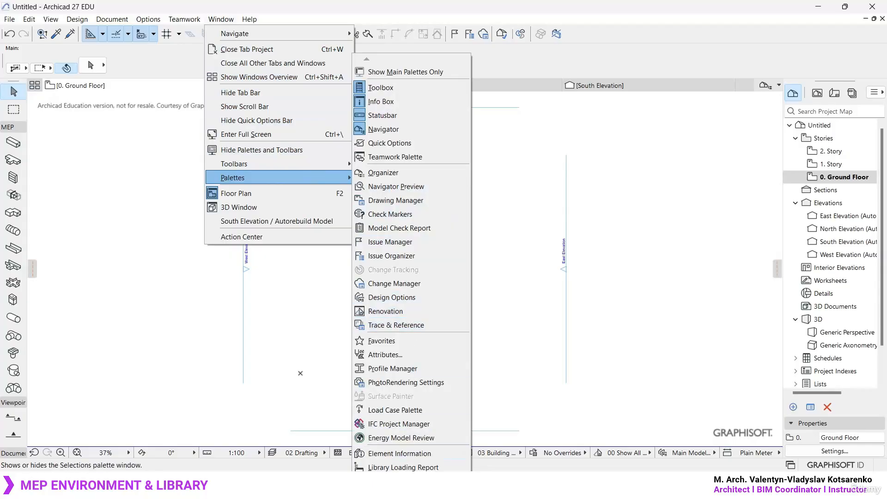
pyautogui.moveTo(397, 493)
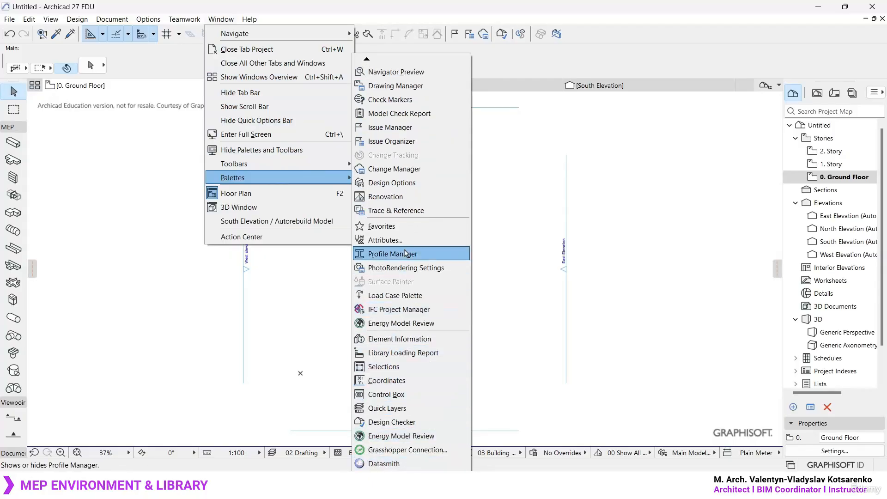
pyautogui.moveTo(368, 61)
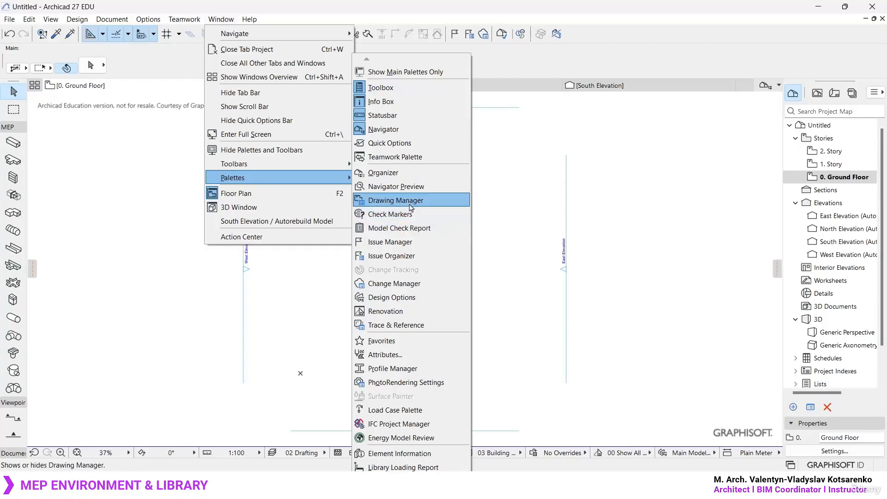
pyautogui.click(410, 178)
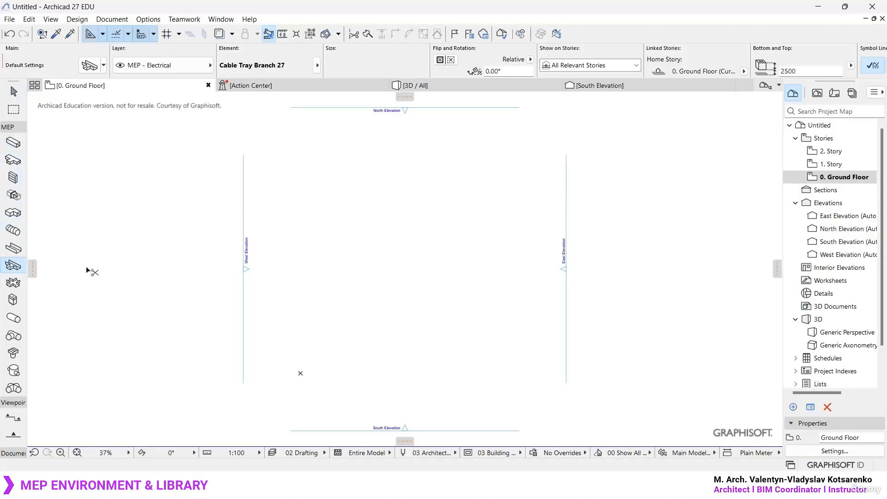
# - Collapse the Viewpoint group of the toolbox
pyautogui.press('Escape')
pyautogui.click(12, 403)
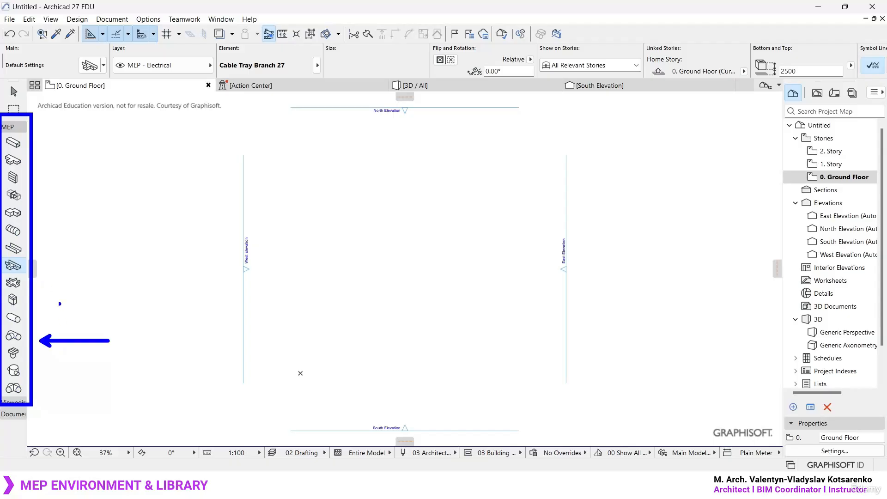
# - Open the Cable Carrier Branch default settings, check the loaded libraries in the Library Manager from there, and close both dialogs
pyautogui.hotkey('ctrl', 't')
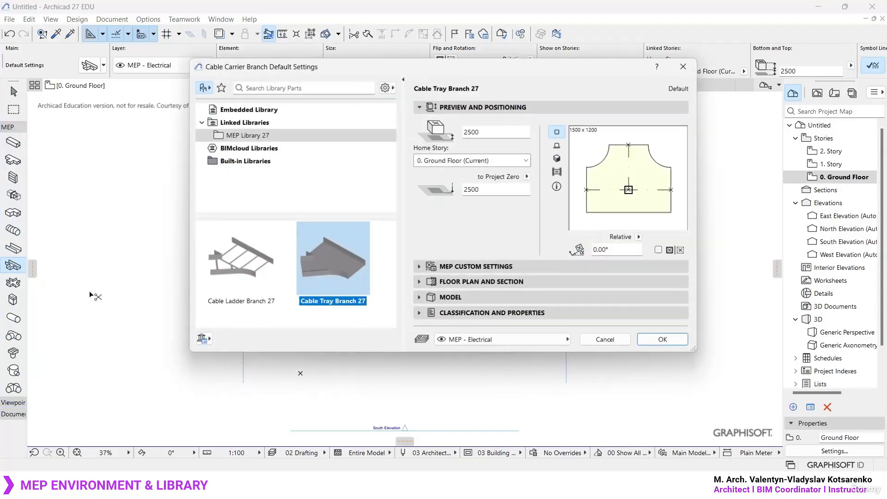
pyautogui.moveTo(381, 353); pyautogui.dragTo(381, 410)
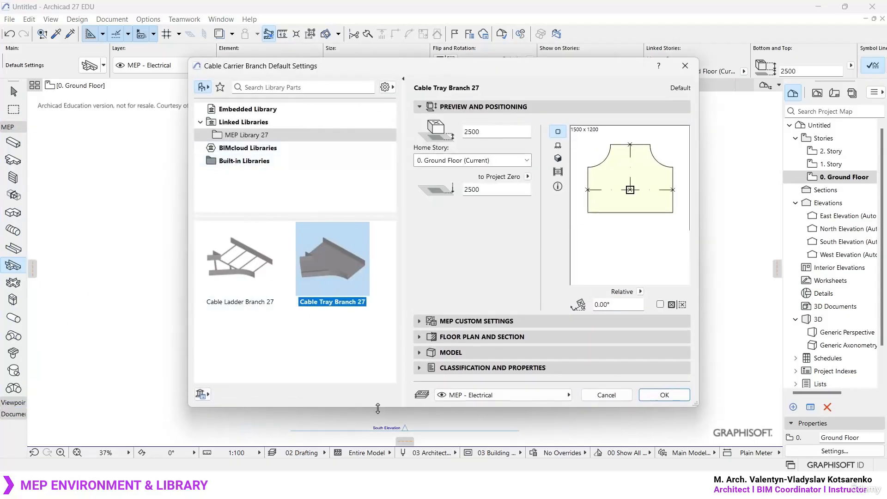
pyautogui.moveTo(374, 69); pyautogui.dragTo(370, 40)
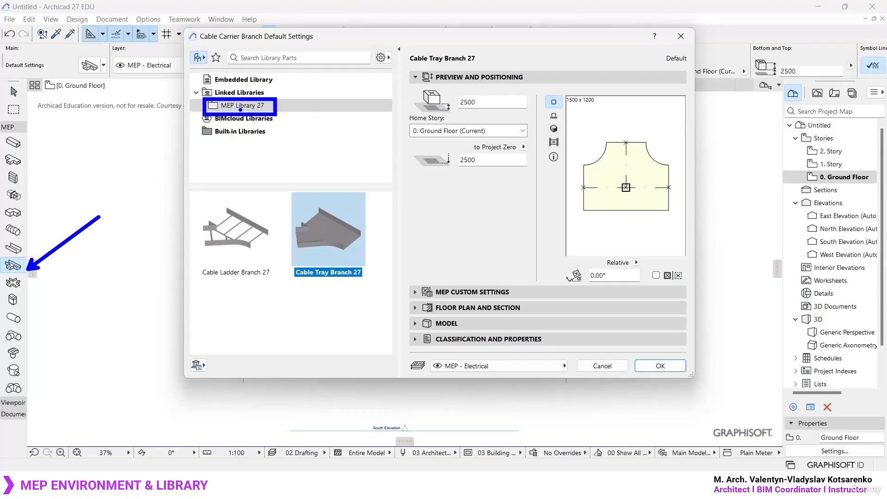
pyautogui.click(198, 365)
pyautogui.click(231, 364)
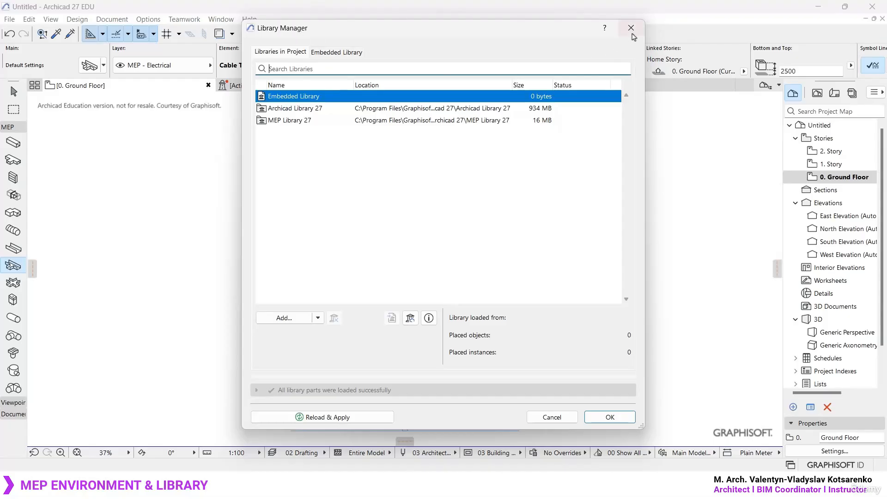
pyautogui.click(631, 29)
pyautogui.click(680, 43)
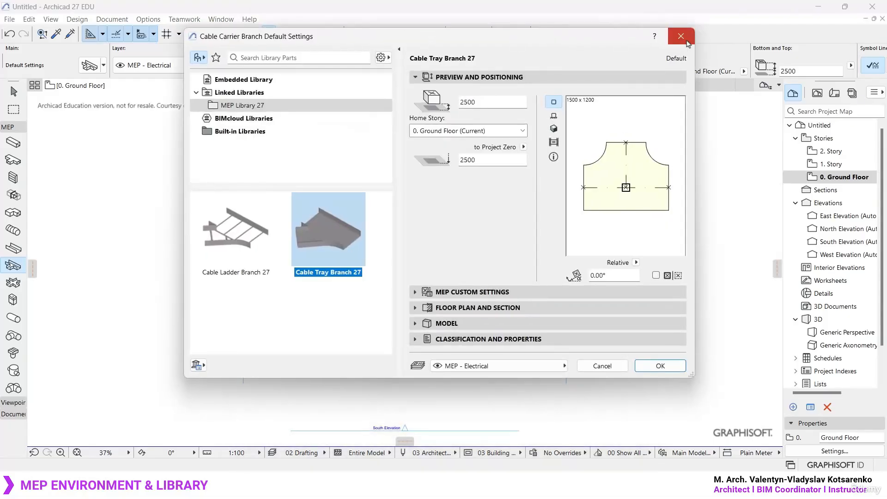
# - Remove MEP Library 27 from the project's libraries in the Library Manager and apply the change
pyautogui.click(10, 20)
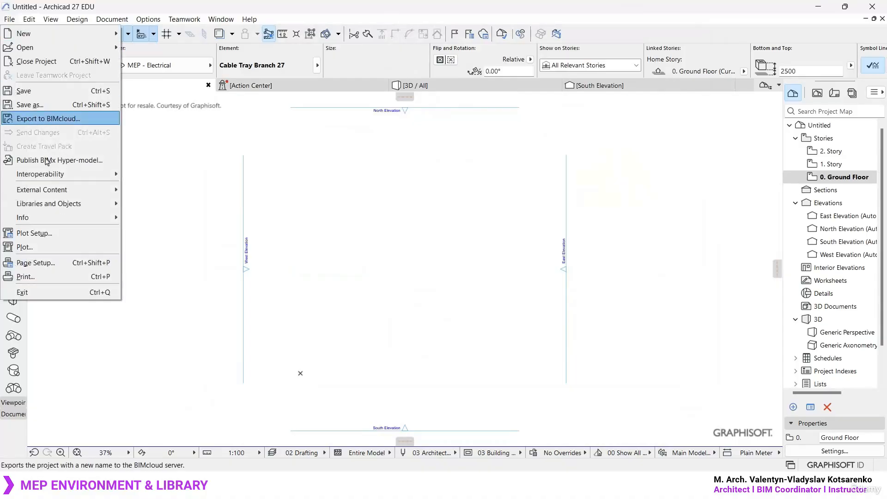
pyautogui.moveTo(106, 204)
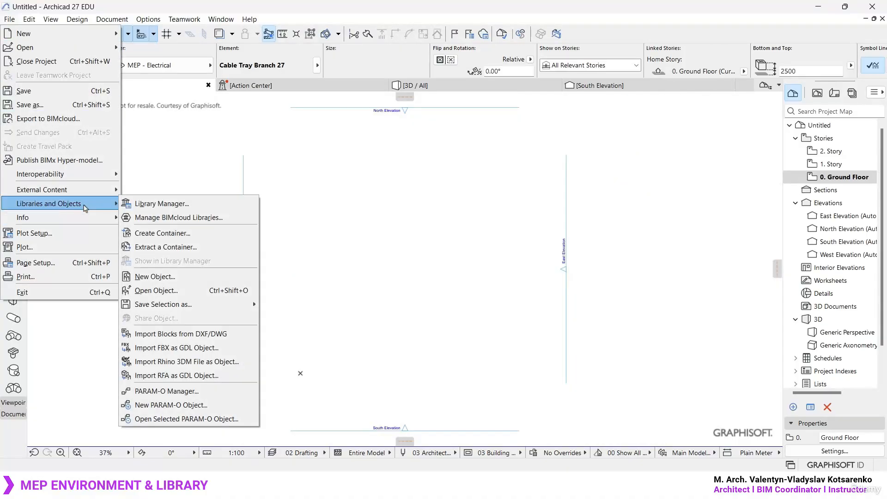
pyautogui.click(190, 204)
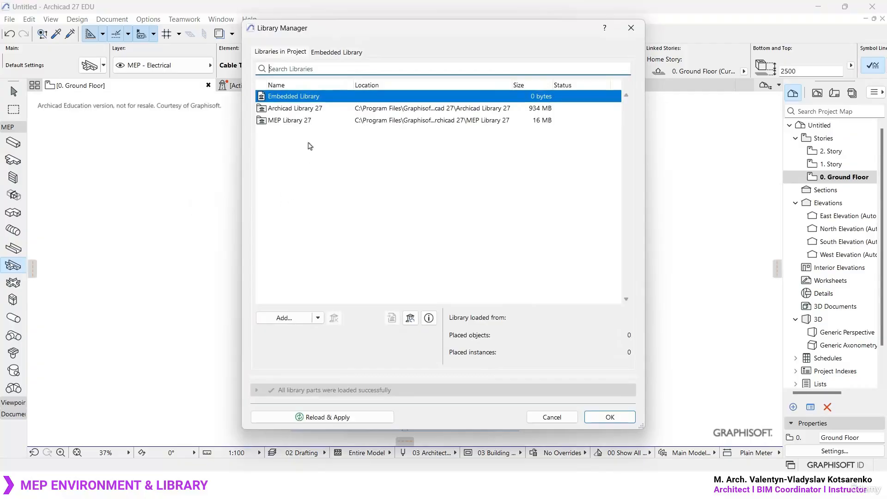
pyautogui.click(301, 121)
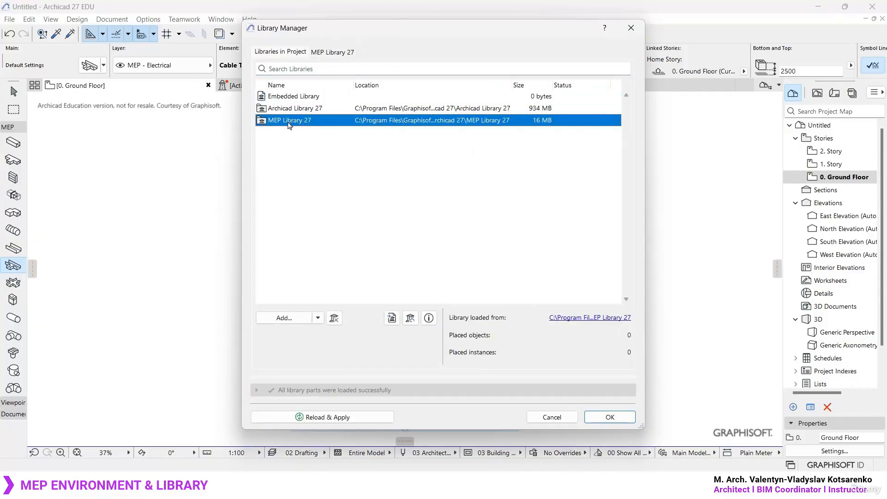
pyautogui.click(287, 269)
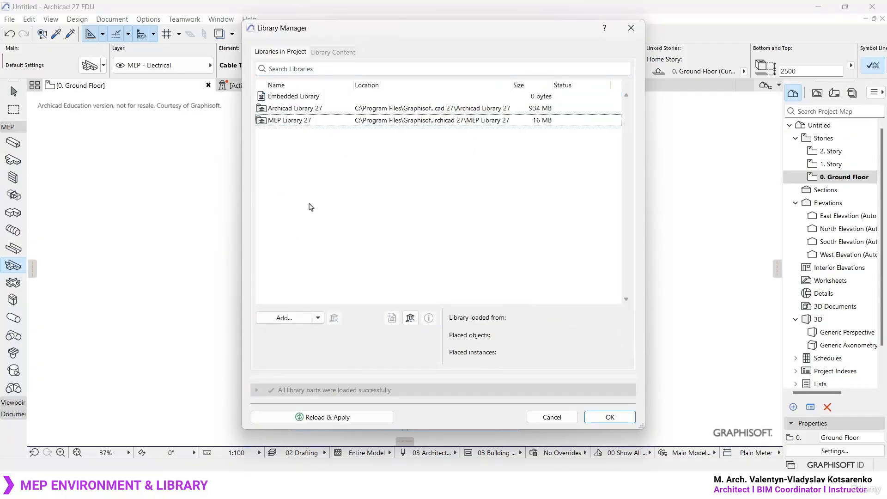
pyautogui.click(291, 128)
pyautogui.click(334, 318)
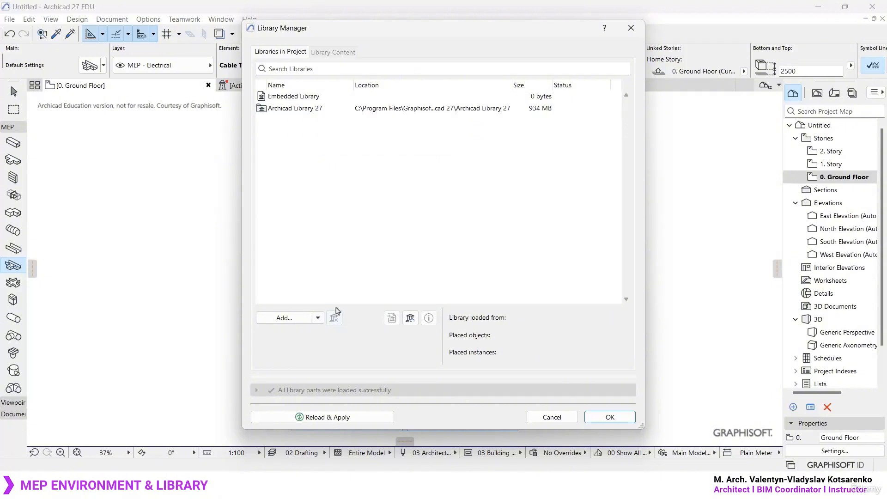
pyautogui.click(610, 418)
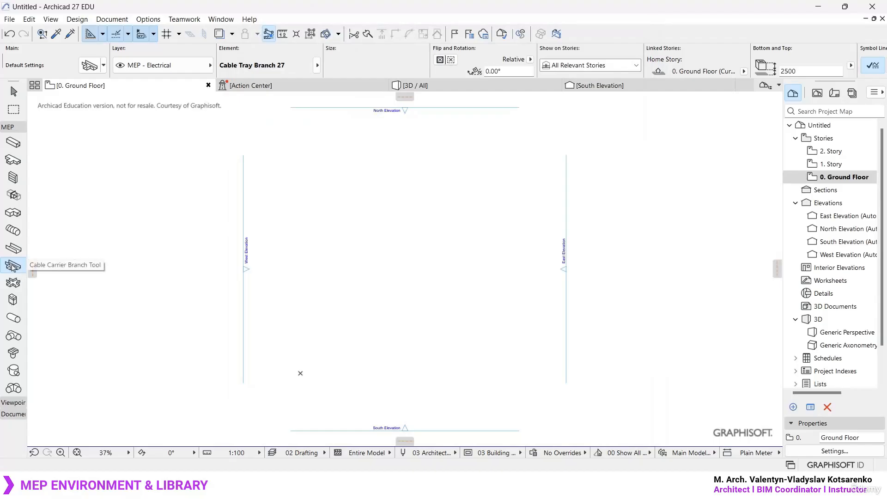
# - Inspect the Cable Carrier Branch default settings for available library parts and expand their floor plan and section options, closing the dialog without changes
pyautogui.doubleClick(13, 265)
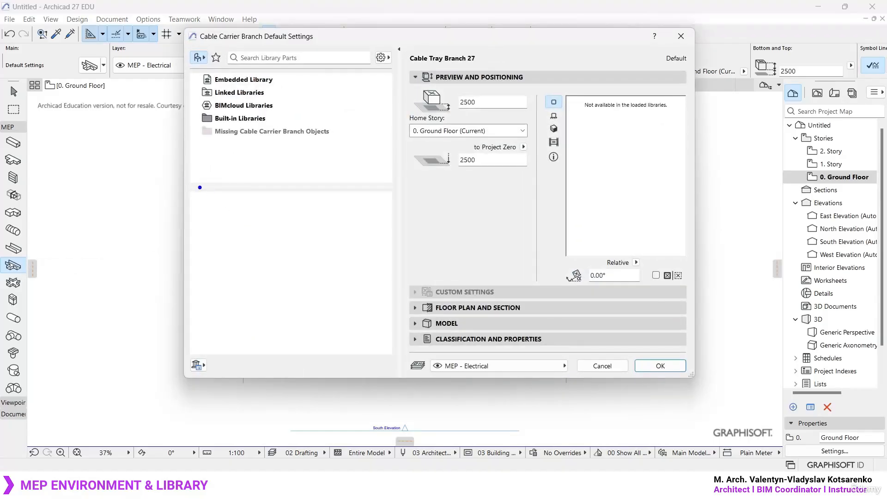
pyautogui.keyDown('ctrl'); pyautogui.moveTo(182, 182); pyautogui.dragTo(428, 392); pyautogui.keyUp('ctrl')
pyautogui.moveTo(209, 212); pyautogui.dragTo(425, 370)
pyautogui.moveTo(399, 214); pyautogui.dragTo(222, 353)
pyautogui.press('Escape')
pyautogui.click(525, 307)
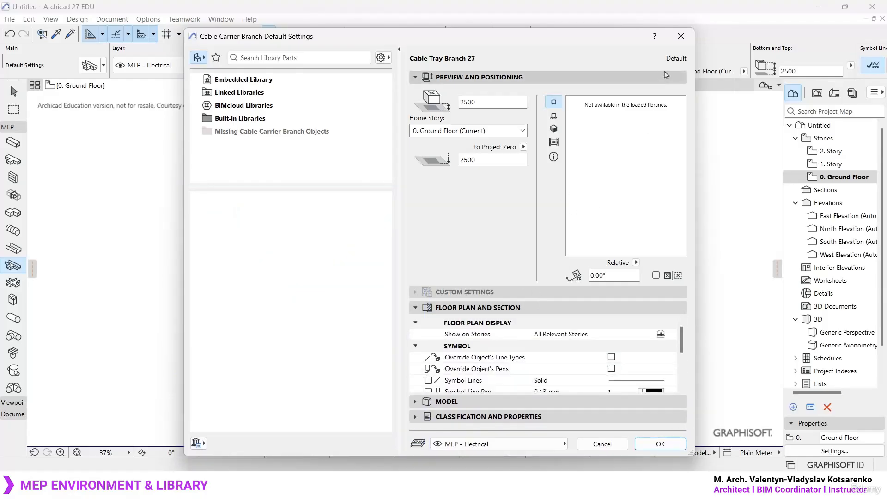
pyautogui.click(681, 36)
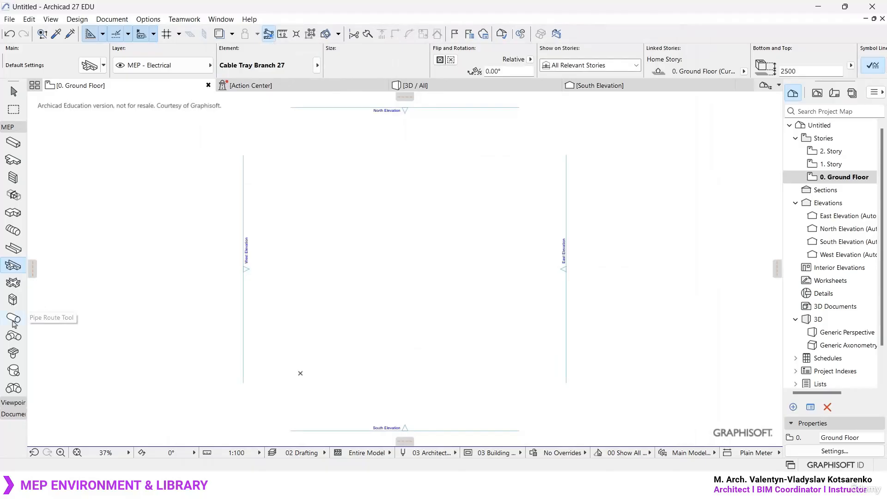
# - Inspect the segment, node and pipe pages of the Pipe Route default settings, including the pipe part selection, and close the dialog
pyautogui.doubleClick(14, 318)
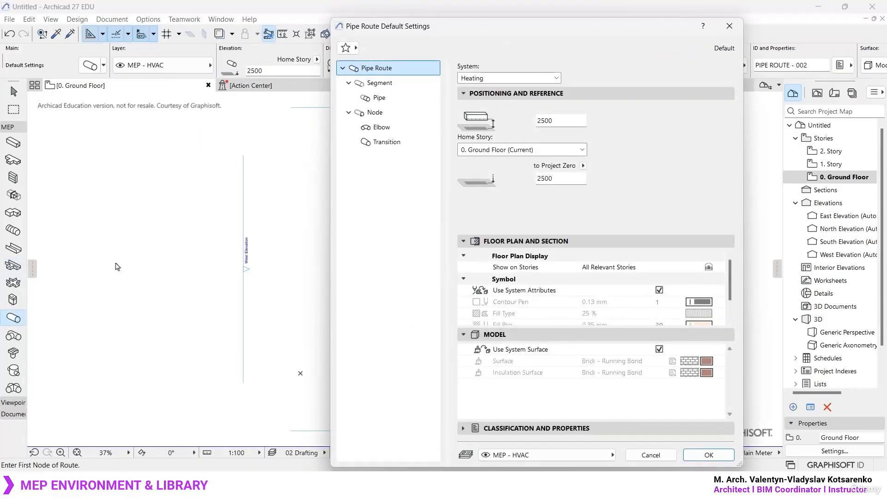
pyautogui.click(383, 86)
pyautogui.click(391, 99)
pyautogui.click(391, 114)
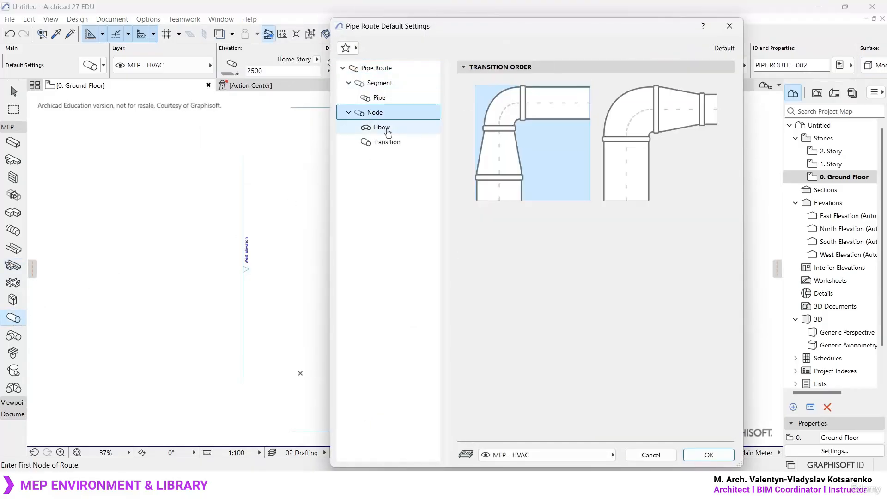
pyautogui.click(379, 98)
pyautogui.click(559, 88)
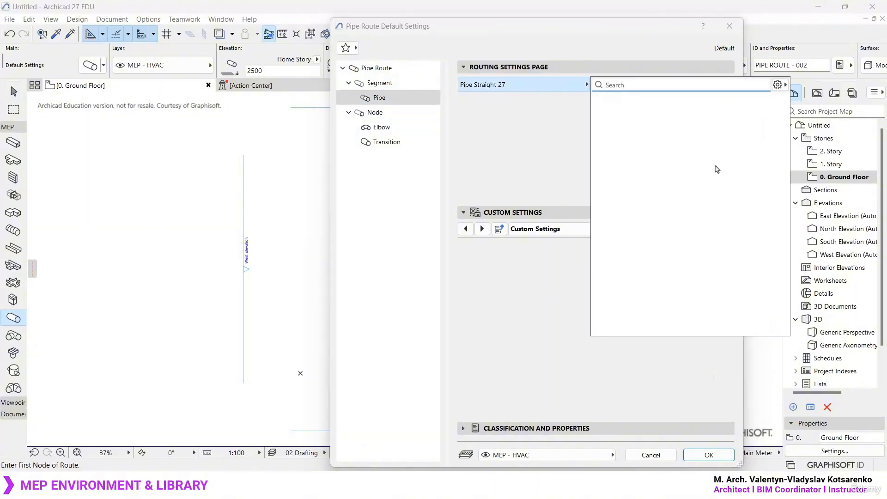
pyautogui.click(499, 141)
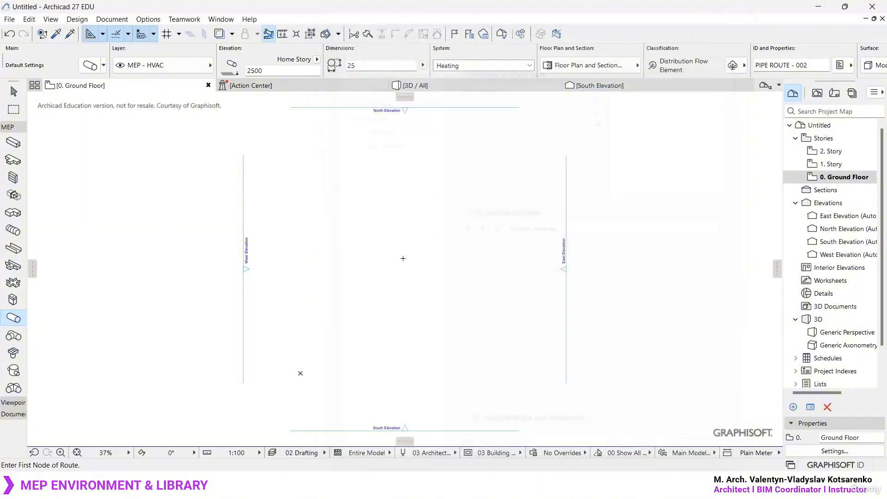
pyautogui.click(729, 26)
# - Add MEP Library 27 from C:\Program Files\Graphisoft\Archicad 27 to the project's libraries in the Library Manager and apply the change
pyautogui.click(8, 20)
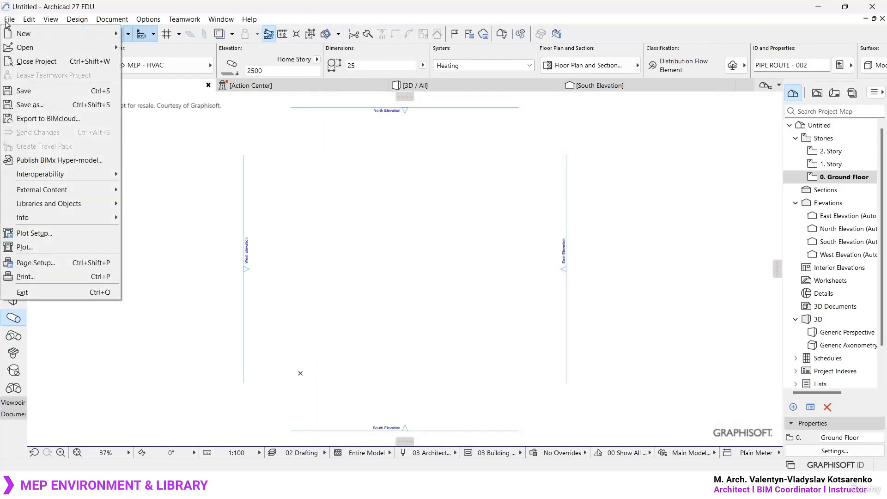
pyautogui.moveTo(74, 204)
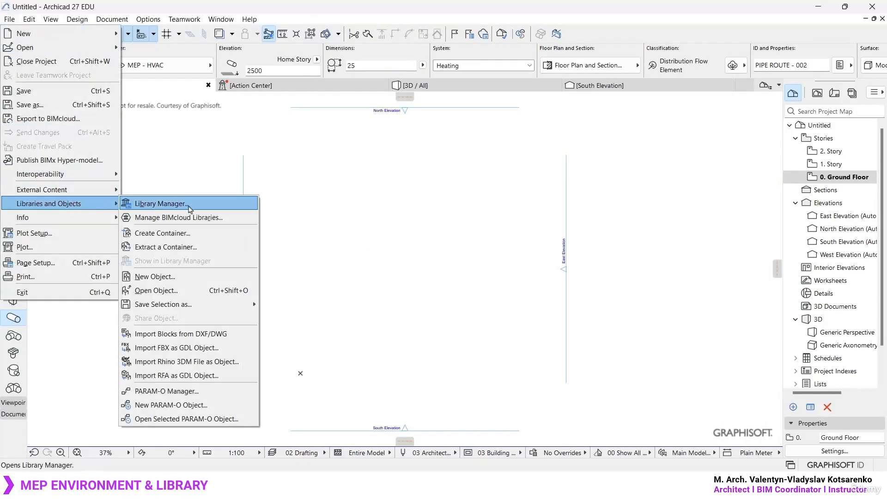
pyautogui.click(127, 205)
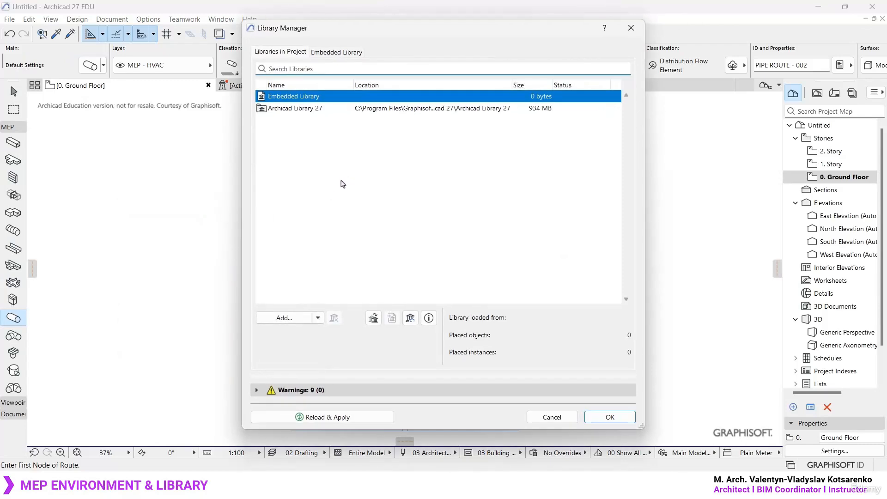
pyautogui.click(284, 318)
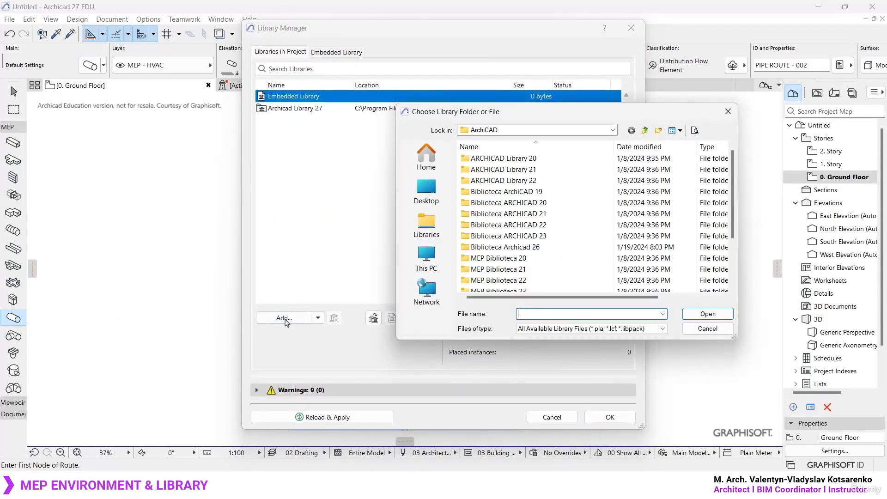
pyautogui.click(612, 130)
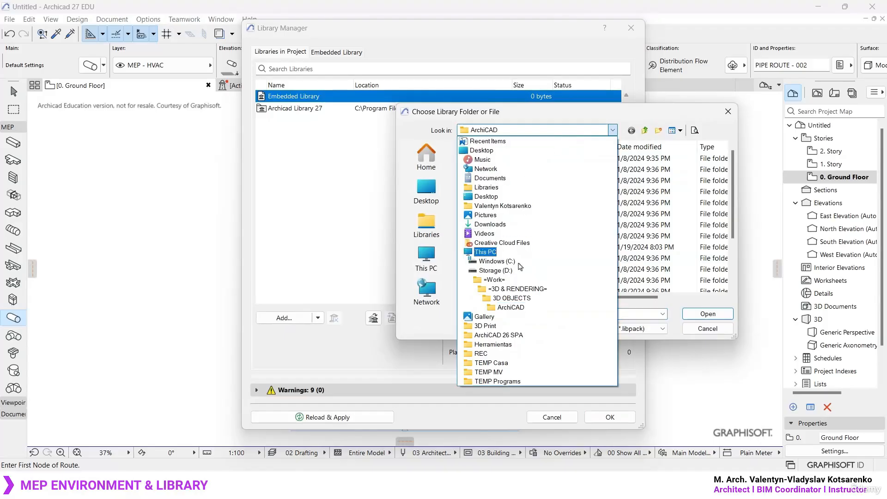
pyautogui.click(497, 261)
pyautogui.doubleClick(497, 192)
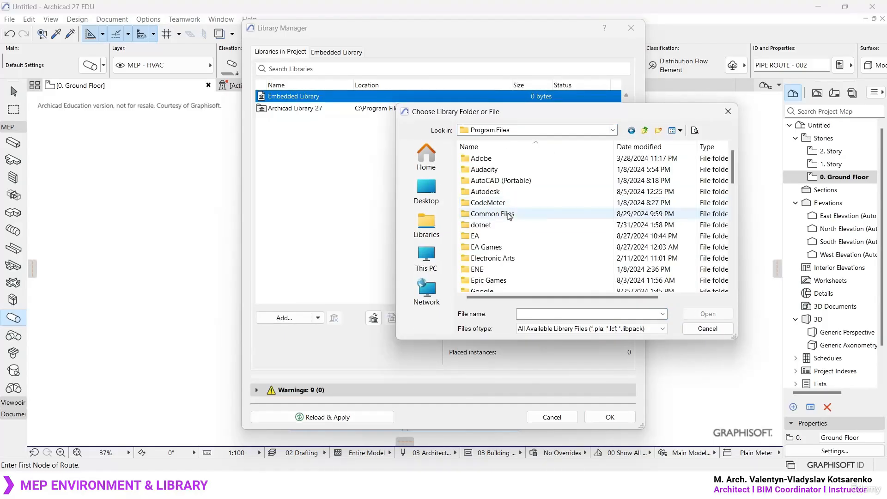
pyautogui.scroll(-2, 495, 245)
pyautogui.doubleClick(487, 235)
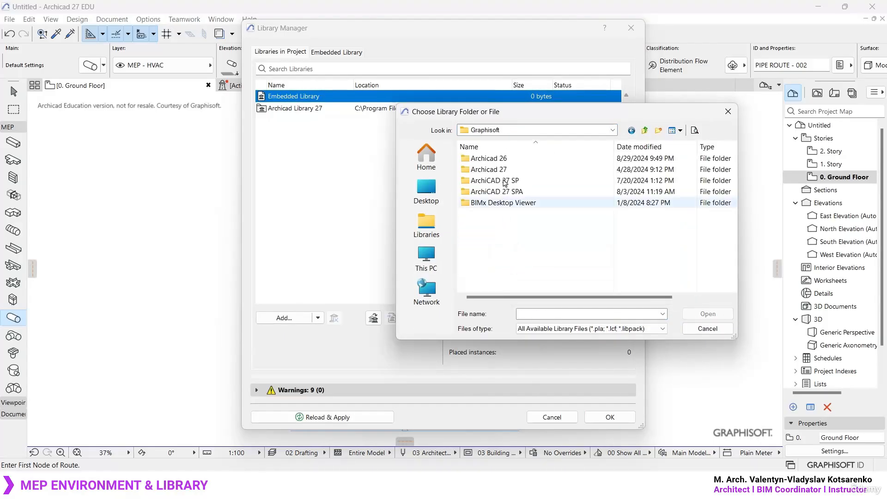
pyautogui.doubleClick(499, 169)
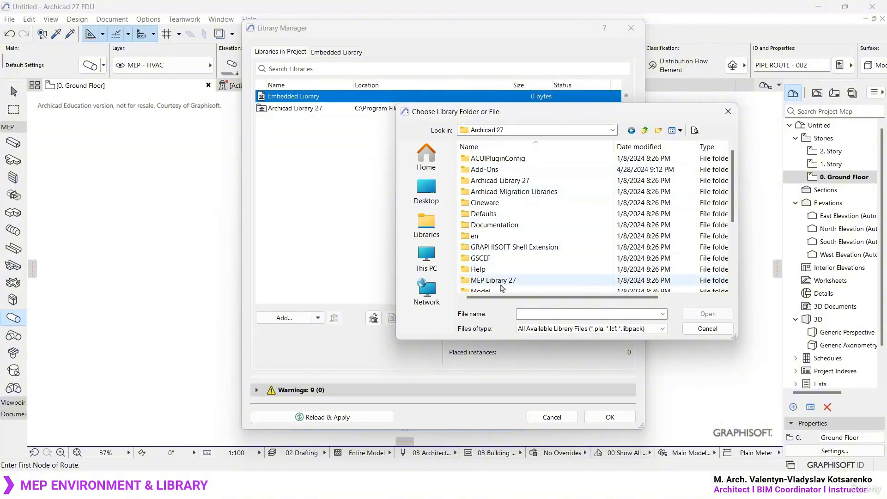
pyautogui.click(513, 282)
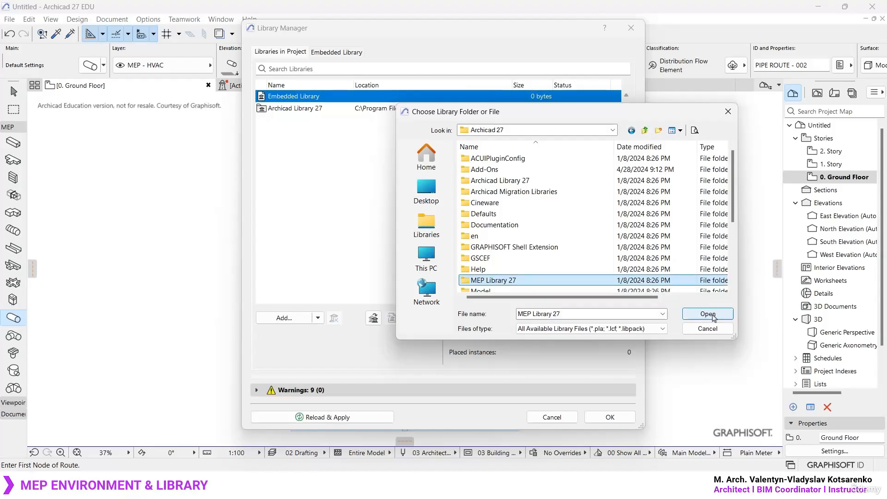
pyautogui.click(714, 317)
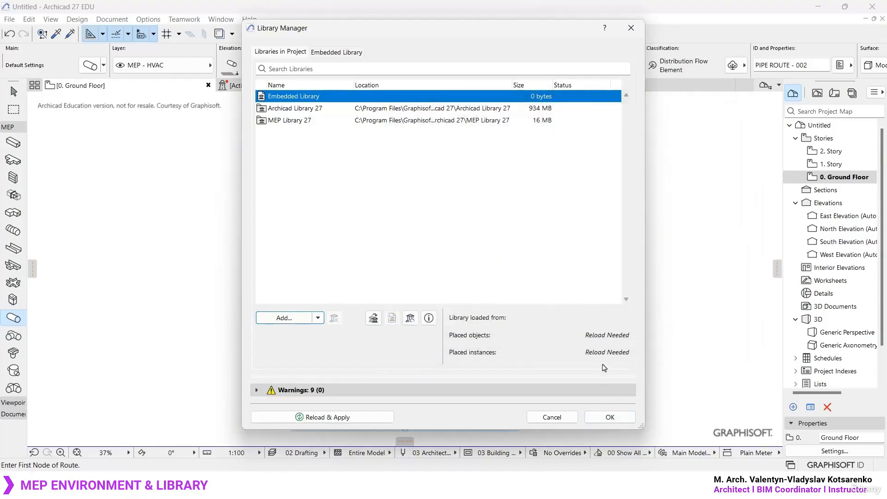
pyautogui.click(610, 416)
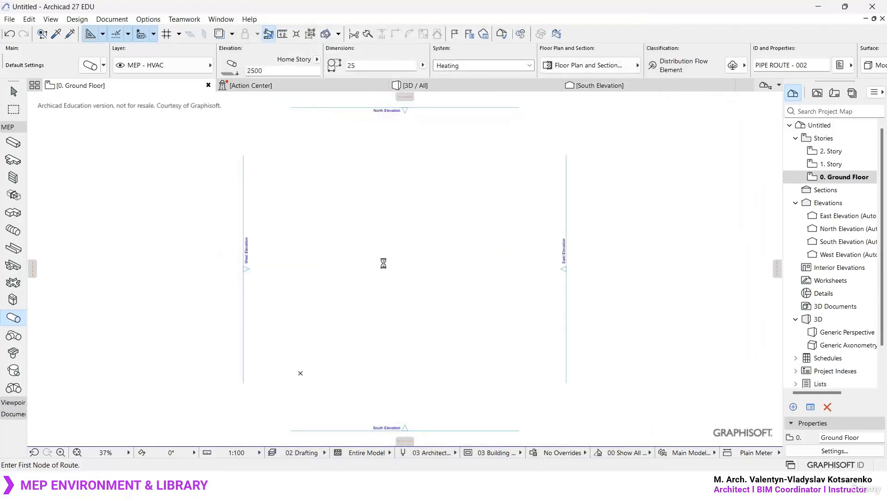
# - Check the pipe part and its custom settings in the Pipe Route default settings, closing the dialog without changes
pyautogui.click(90, 65)
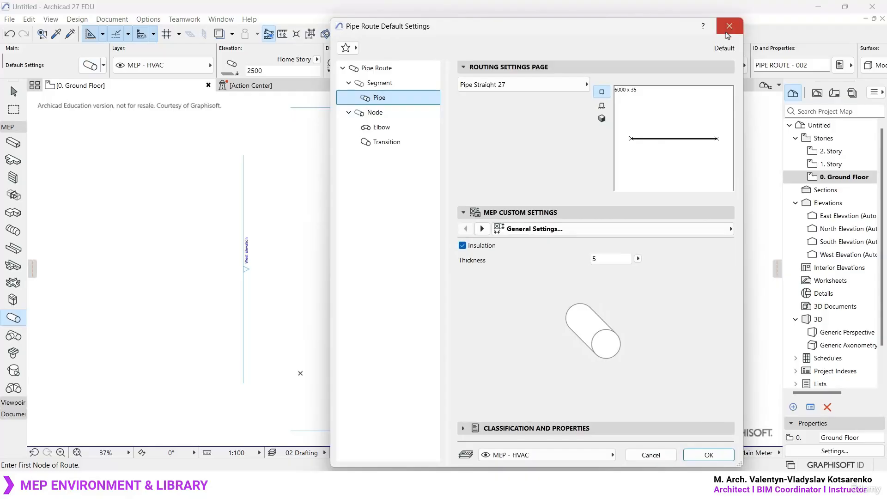
pyautogui.click(730, 26)
pyautogui.click(11, 144)
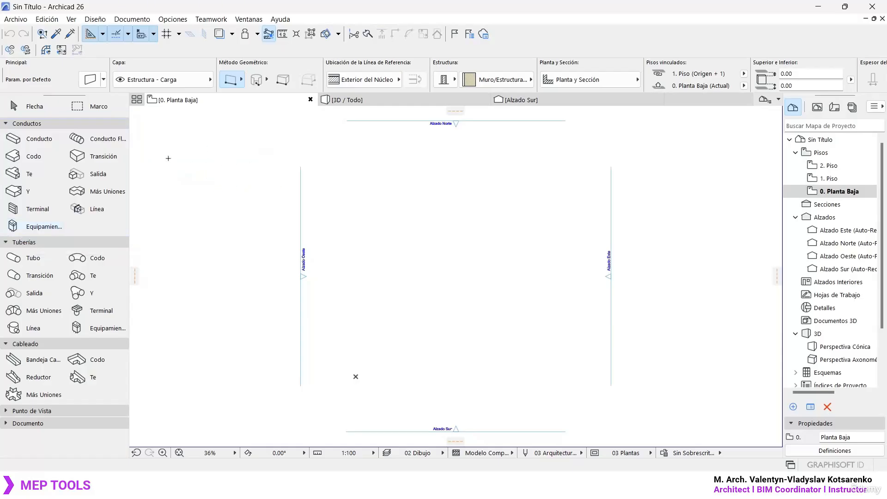
# - Switch to Archicad 26 and activate the flexible duct tool in the Conductos group
pyautogui.click(105, 143)
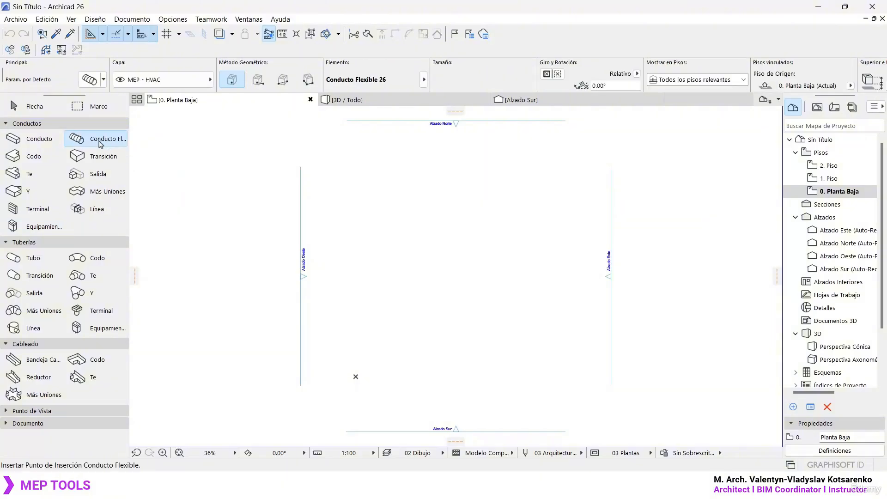
pyautogui.doubleClick(101, 144)
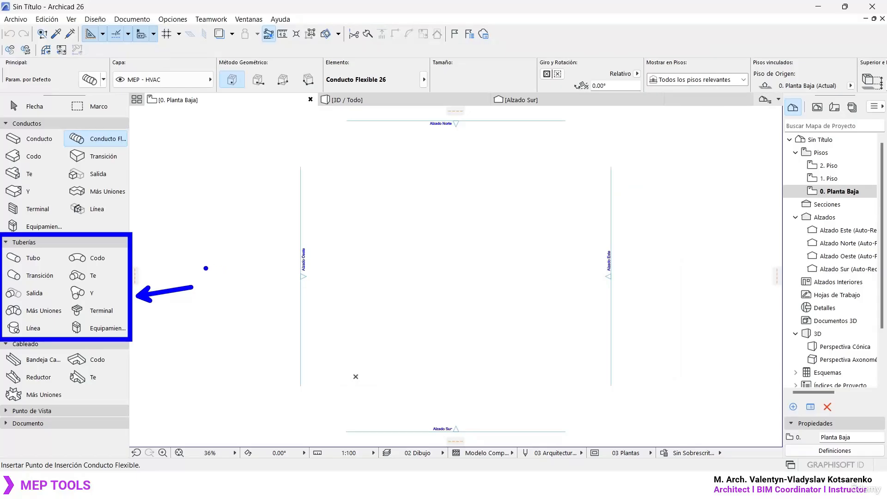
pyautogui.moveTo(227, 277); pyautogui.dragTo(226, 275)
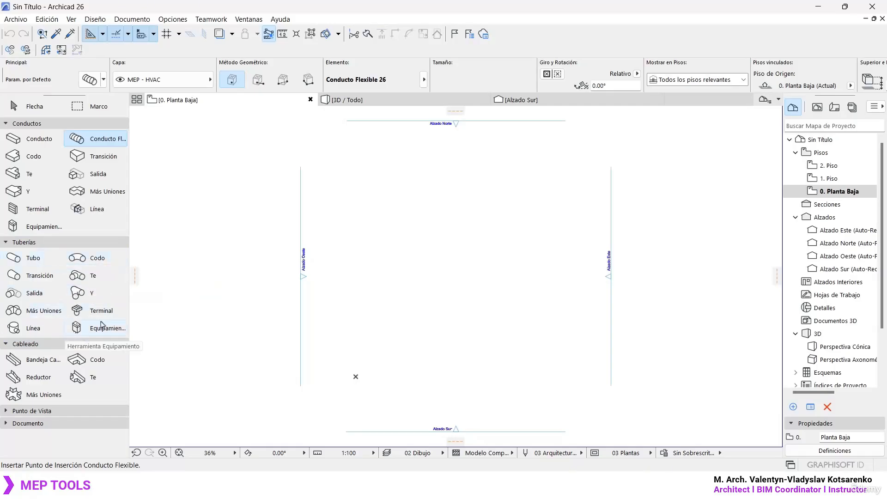
# - Go through the Cableado tools for cable tray, Reductor, Te and Codo, ending on Codo
pyautogui.click(28, 359)
pyautogui.click(37, 378)
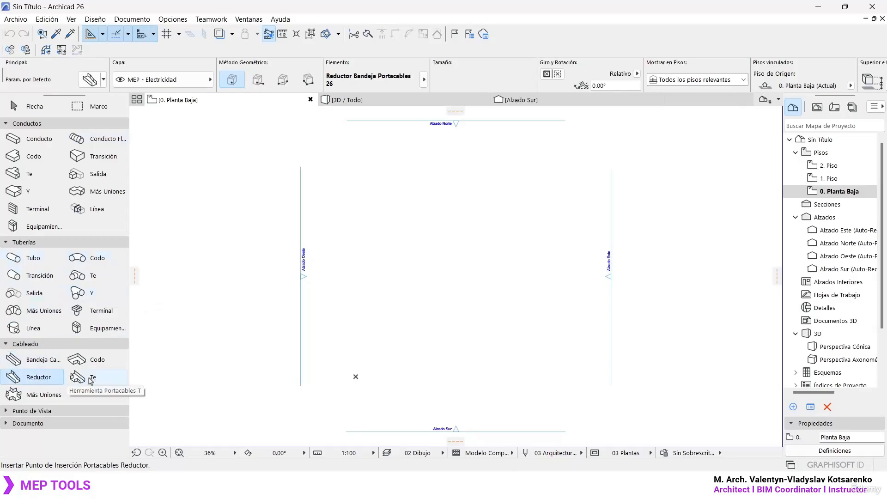
pyautogui.click(89, 378)
pyautogui.click(94, 363)
pyautogui.click(43, 378)
pyautogui.click(88, 364)
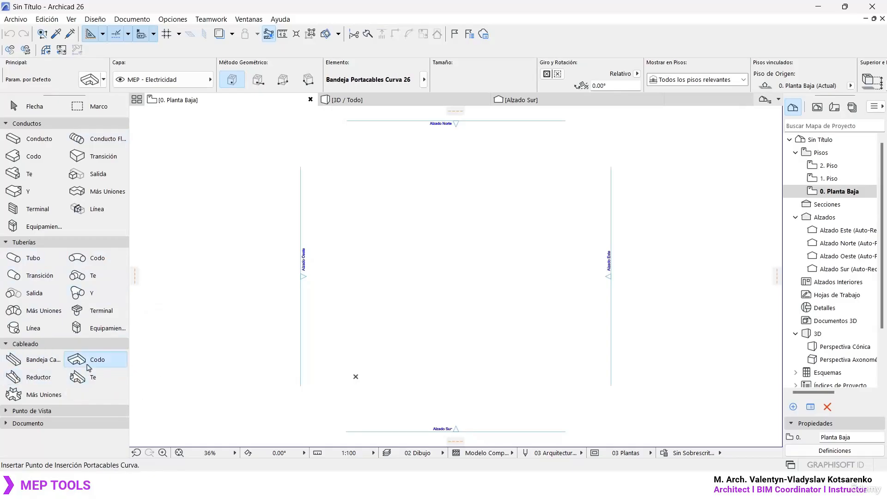
# - Open the Bandeja Cable default settings and compare the Bandeja Portacables 26 and Escalera Portacables 26 library parts
pyautogui.click(54, 363)
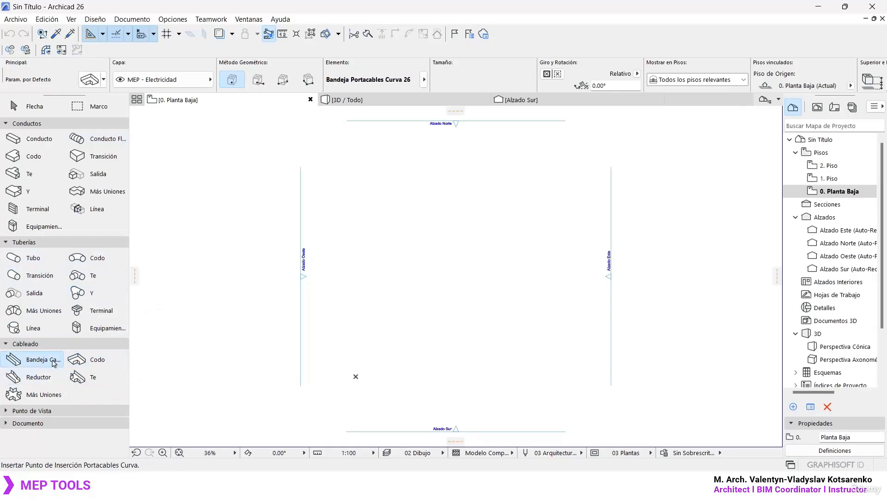
pyautogui.doubleClick(54, 363)
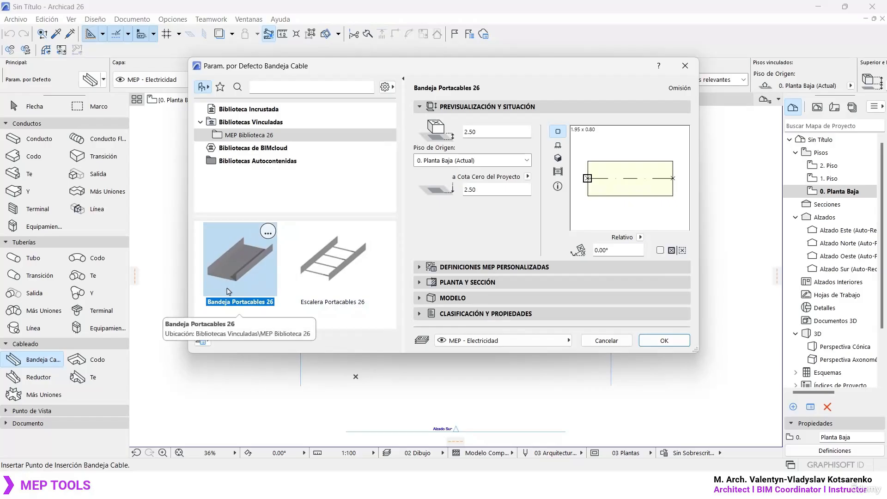
pyautogui.click(337, 268)
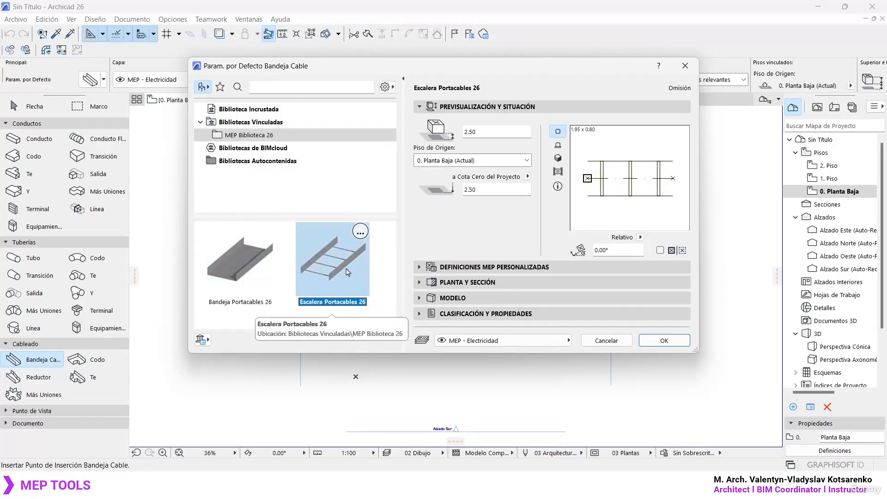
pyautogui.click(258, 268)
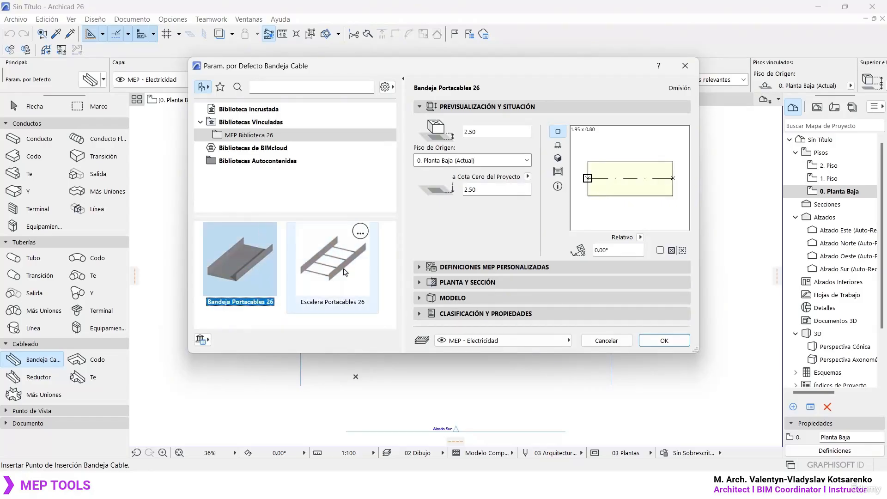
pyautogui.click(345, 272)
pyautogui.click(255, 273)
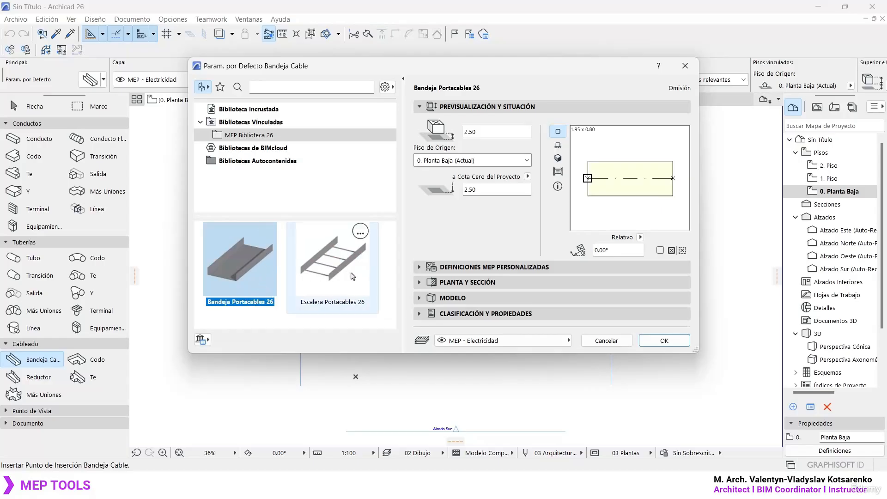
pyautogui.click(342, 271)
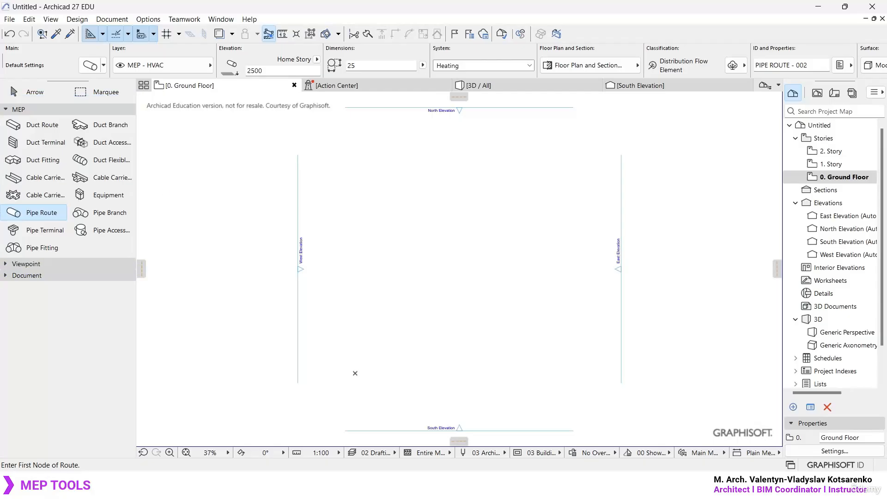
# - Switch to Archicad 27 and go through the duct route, branch, terminal, accessory, fitting and flexible duct tools
pyautogui.click(42, 125)
pyautogui.click(99, 124)
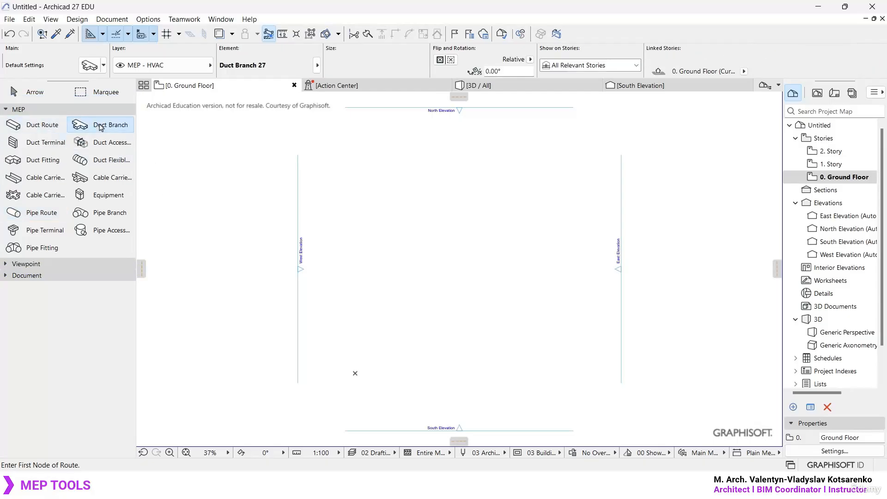
pyautogui.click(43, 143)
pyautogui.click(102, 142)
pyautogui.click(44, 160)
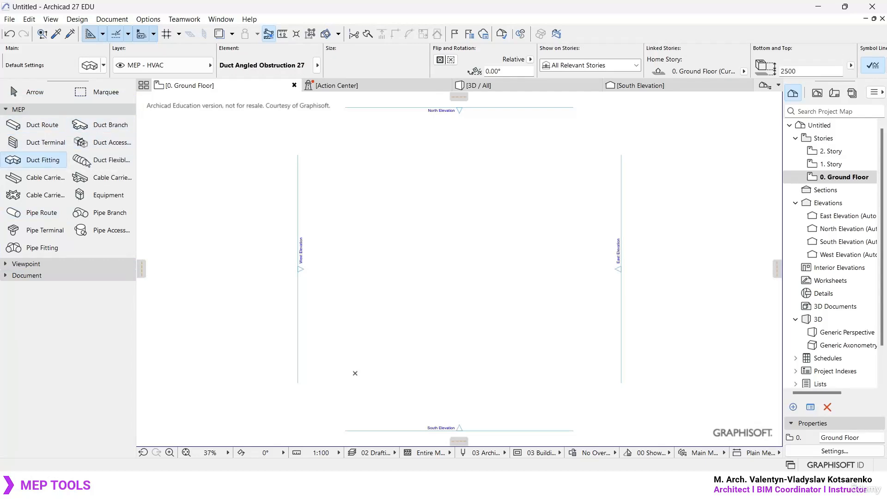
pyautogui.click(106, 162)
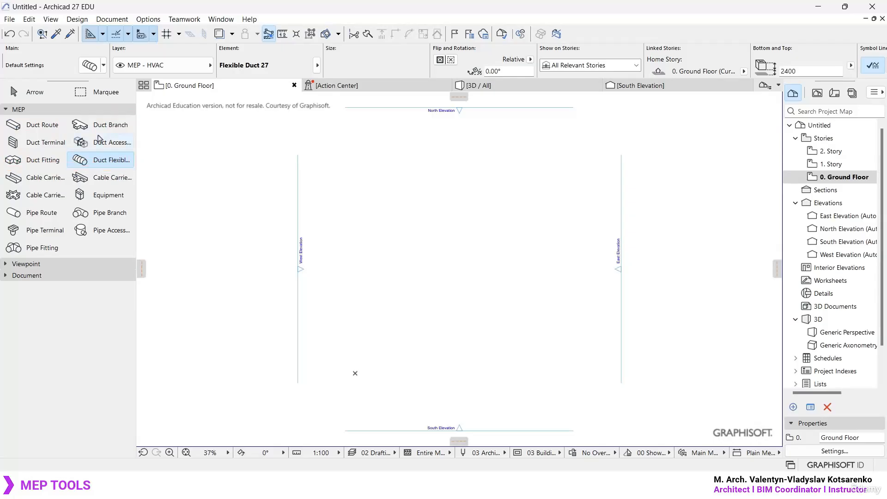
# - Open the Duct Route default settings and compare the circular and rectangular segment shapes, leaving the shape rectangular
pyautogui.click(40, 126)
pyautogui.doubleClick(40, 126)
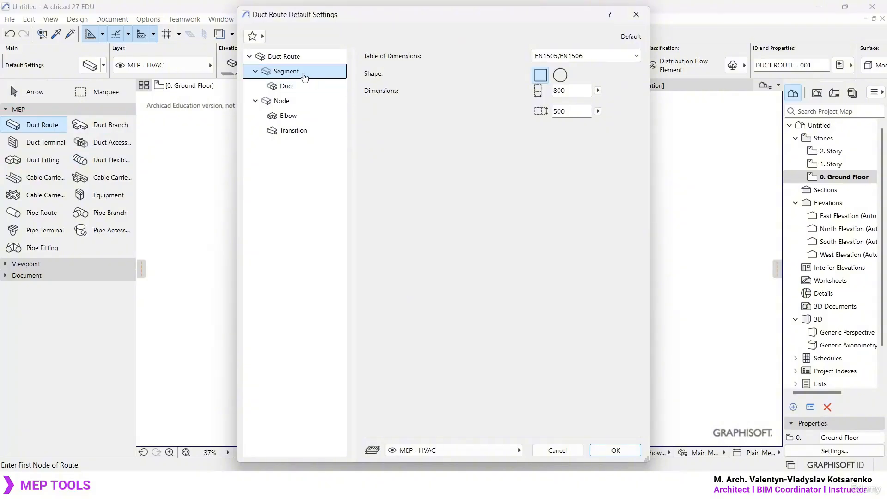
pyautogui.click(560, 75)
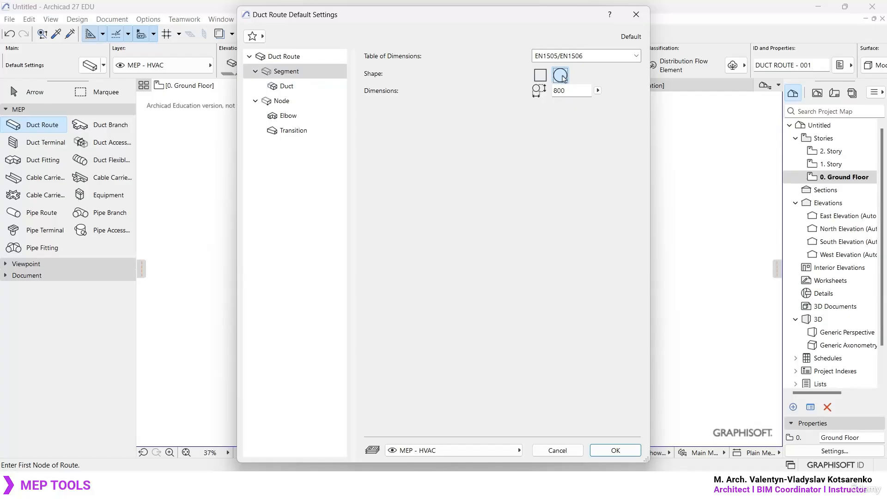
pyautogui.click(541, 76)
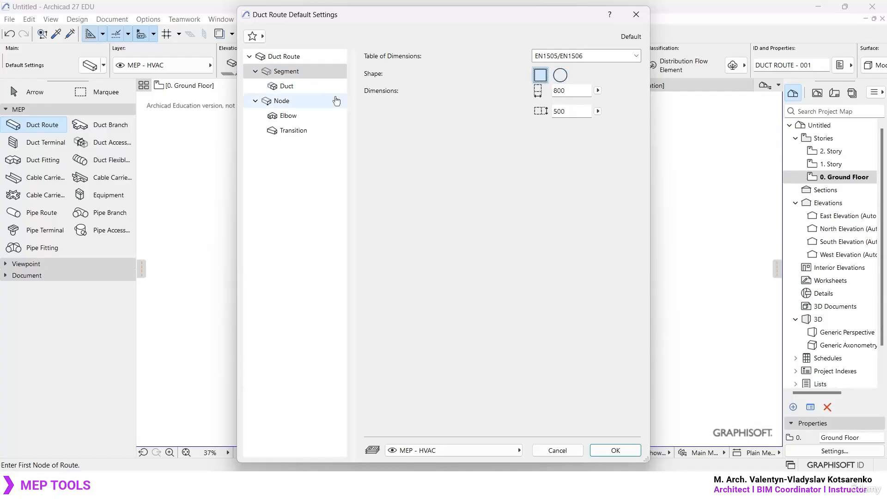
# - Inspect the Duct, Node, Elbow and Transition pages of the Duct Route default settings
pyautogui.click(305, 86)
pyautogui.click(308, 100)
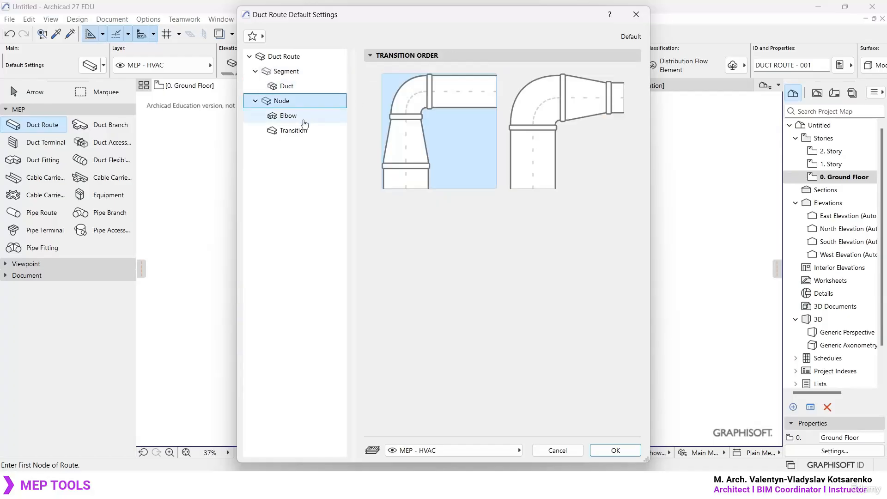
pyautogui.click(304, 122)
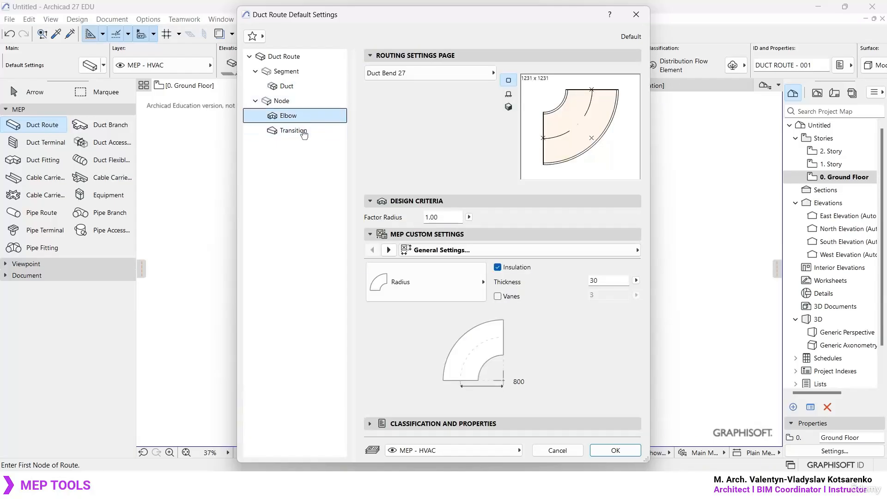
pyautogui.click(301, 132)
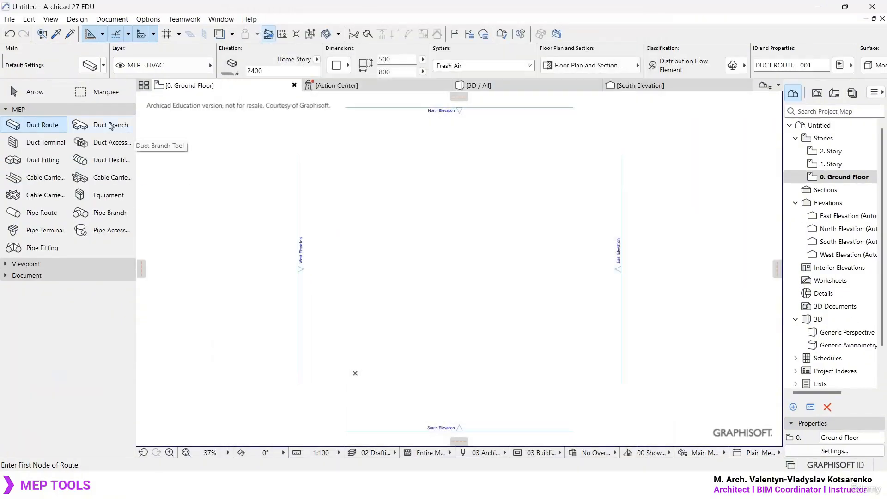
# - Inspect the Duct Branch 27 library part in the Duct Branch default settings and close the dialog without changes
pyautogui.click(111, 126)
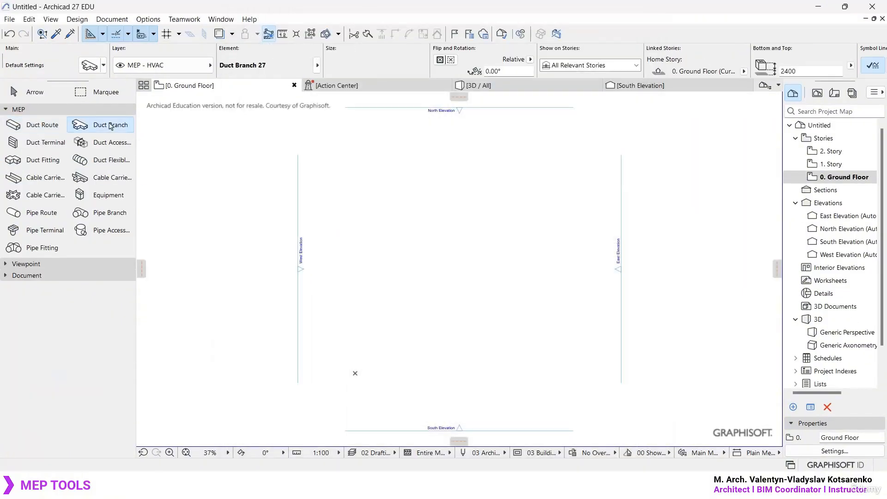
pyautogui.doubleClick(113, 129)
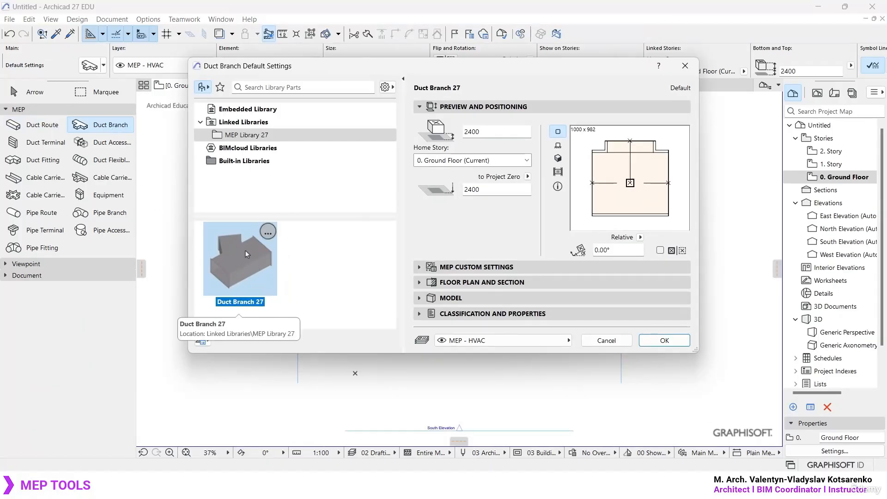
pyautogui.click(685, 66)
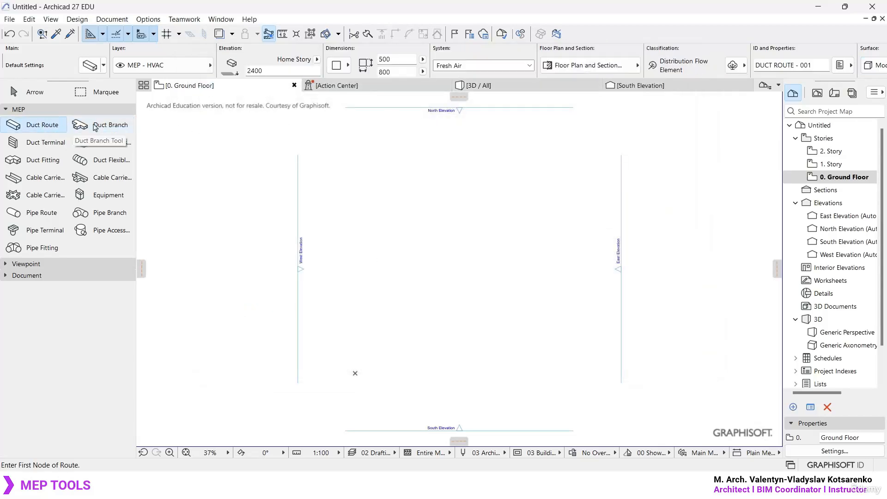
# - Browse the Duct Obstruction Fittings 27 library parts in the Duct Fitting default settings and close them without changes
pyautogui.click(51, 144)
pyautogui.doubleClick(44, 162)
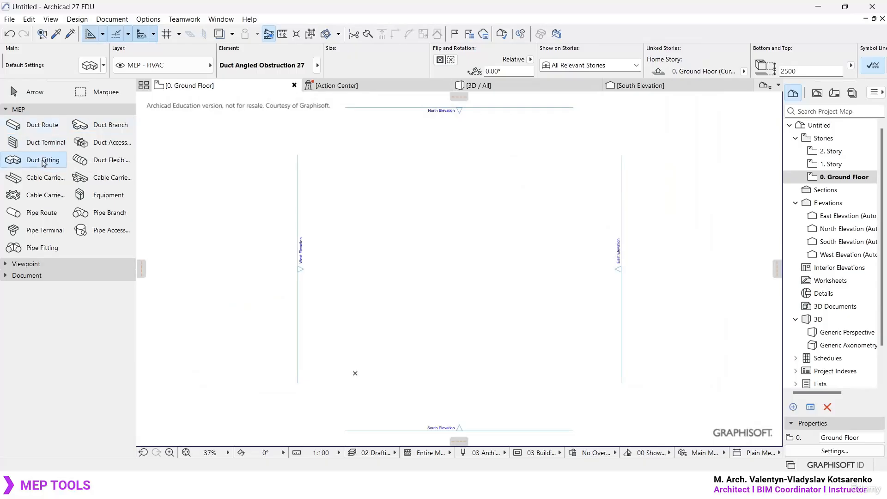
pyautogui.scroll(-3, 350, 339)
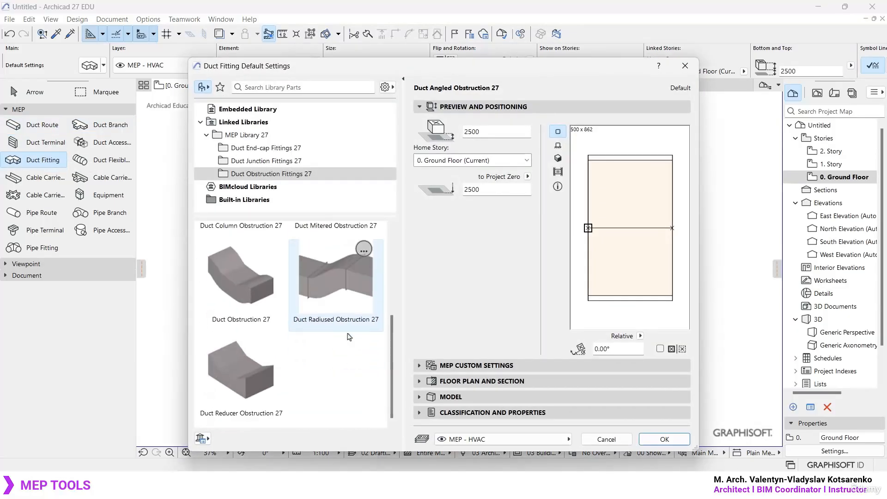
pyautogui.scroll(3, 264, 372)
pyautogui.press('Escape')
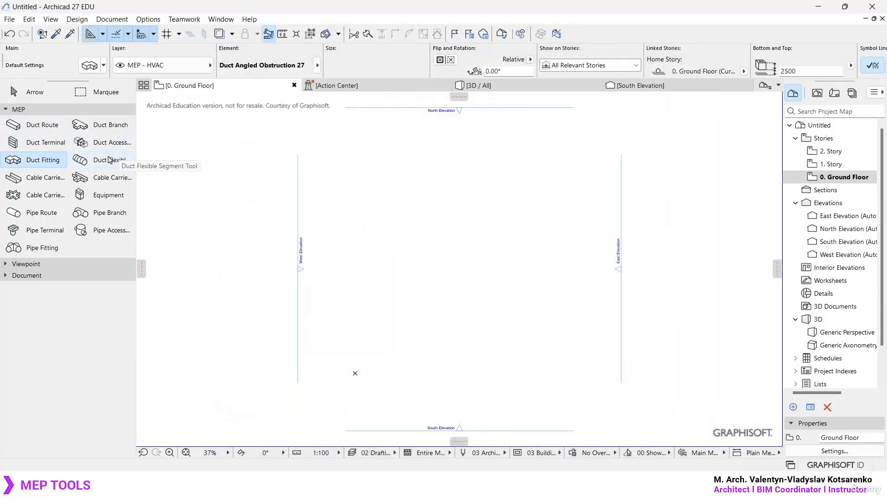
# - Inspect the Flexible Duct 27 library part in the Duct Flexible Segment default settings and accept the settings unchanged
pyautogui.click(111, 160)
pyautogui.doubleClick(116, 164)
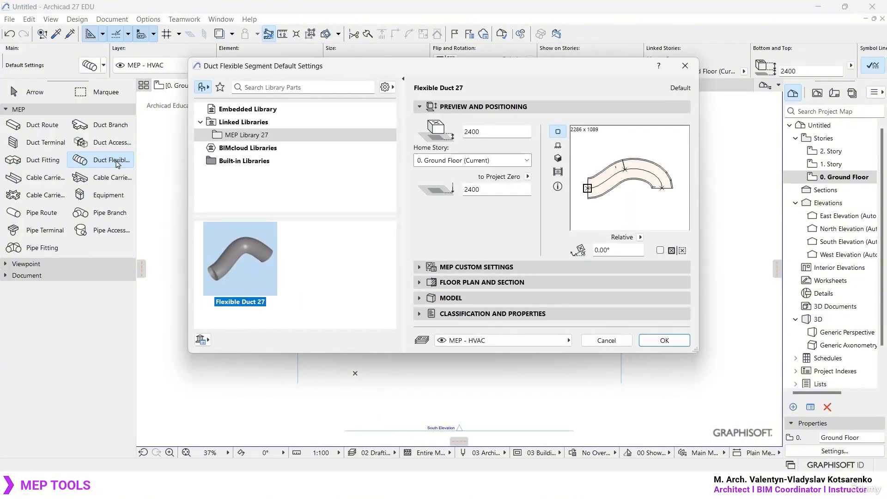
pyautogui.click(675, 342)
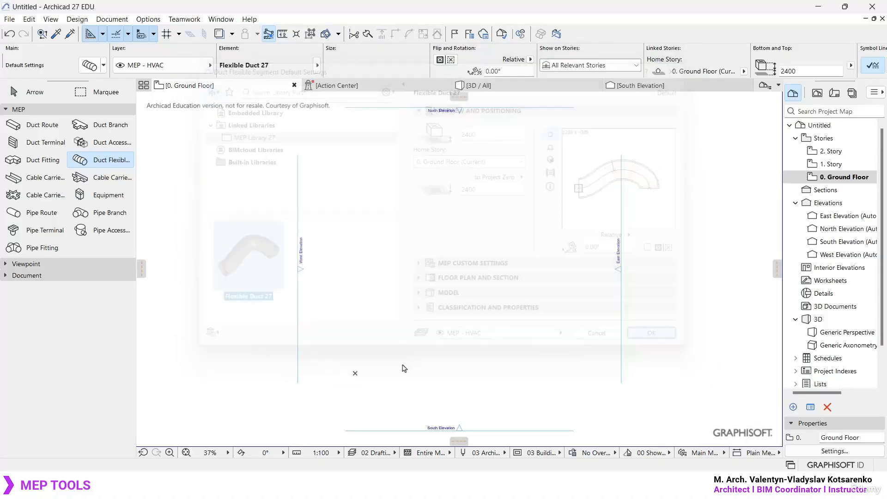
# - Draw a winding flexible duct with several bends on the Ground Floor plan, between the West and East Elevation markers
pyautogui.scroll(4, 383, 379)
pyautogui.click(311, 366)
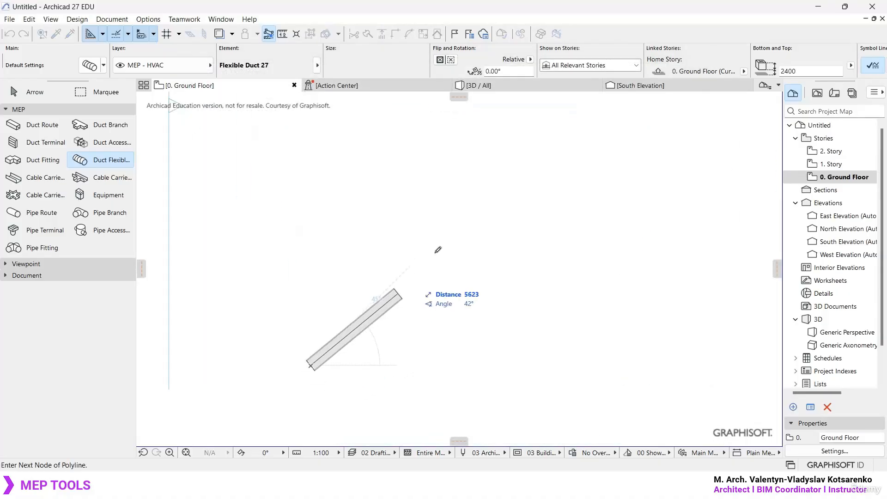
pyautogui.click(520, 168)
pyautogui.click(706, 319)
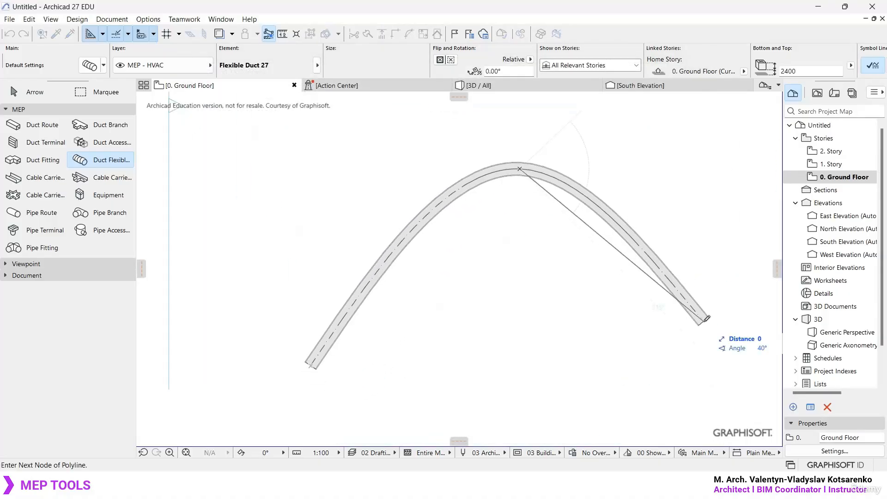
pyautogui.scroll(-3, 706, 320)
pyautogui.moveTo(677, 296); pyautogui.dragTo(399, 345, button='middle')
pyautogui.click(495, 268)
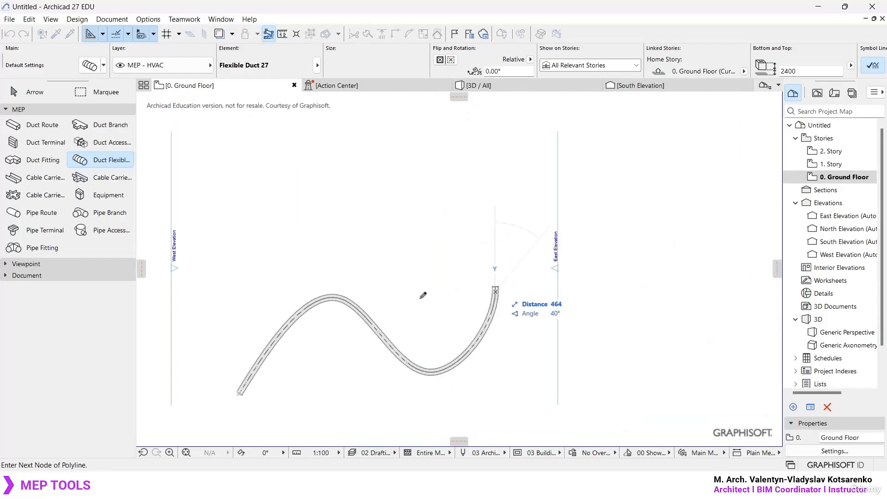
pyautogui.doubleClick(403, 236)
pyautogui.scroll(2, 290, 407)
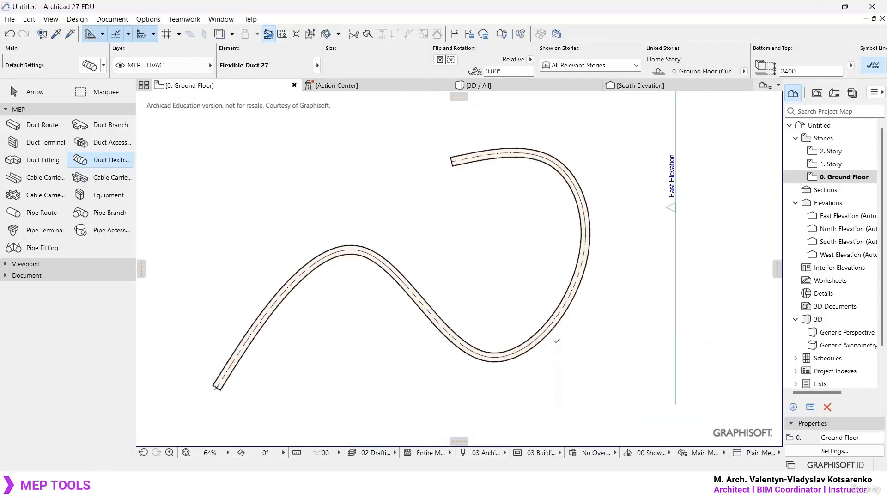
# - Select the winding flexible duct on the Ground Floor plan and delete it
pyautogui.press('Escape')
pyautogui.moveTo(347, 369); pyautogui.dragTo(250, 180)
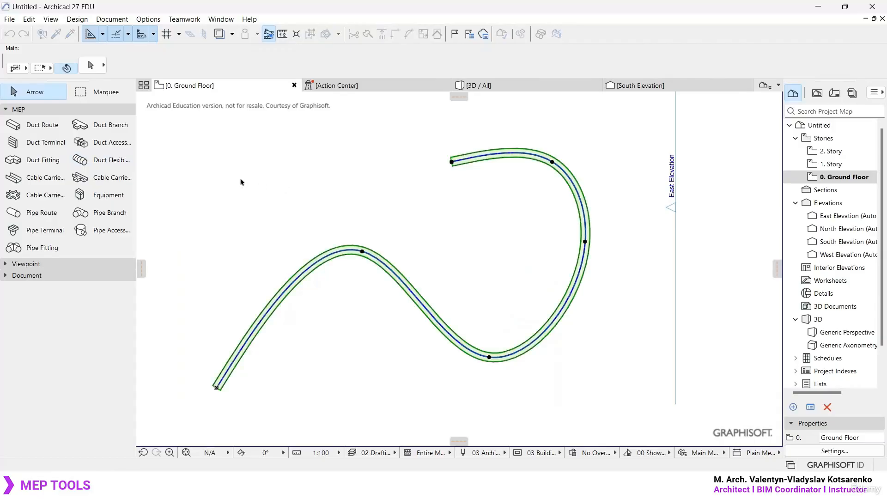
pyautogui.press('Delete')
# - Inspect the Elbow and Cable Carrier segment pages of the Cable Carrier Route default settings and accept them unchanged
pyautogui.click(43, 178)
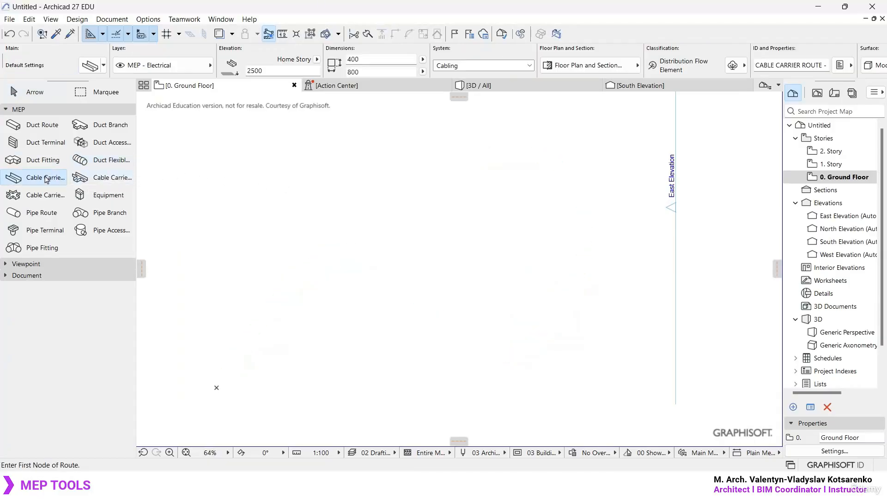
pyautogui.hotkey('ctrl', 't')
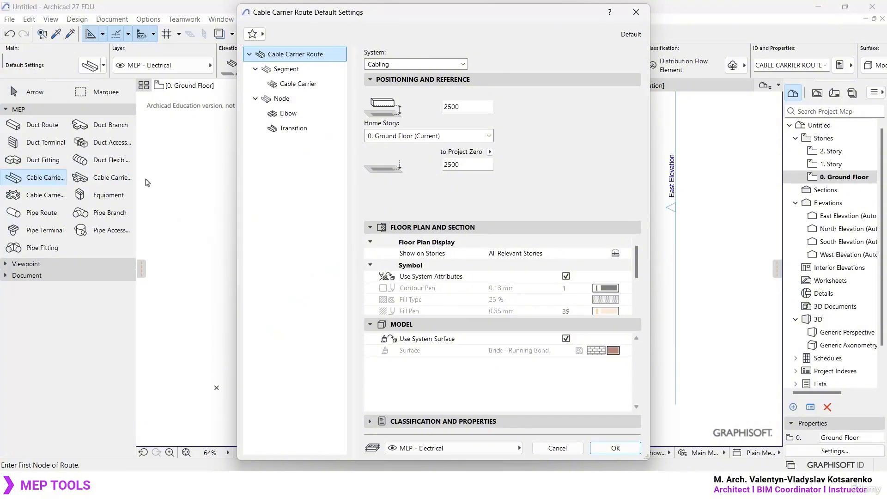
pyautogui.click(301, 133)
pyautogui.click(290, 115)
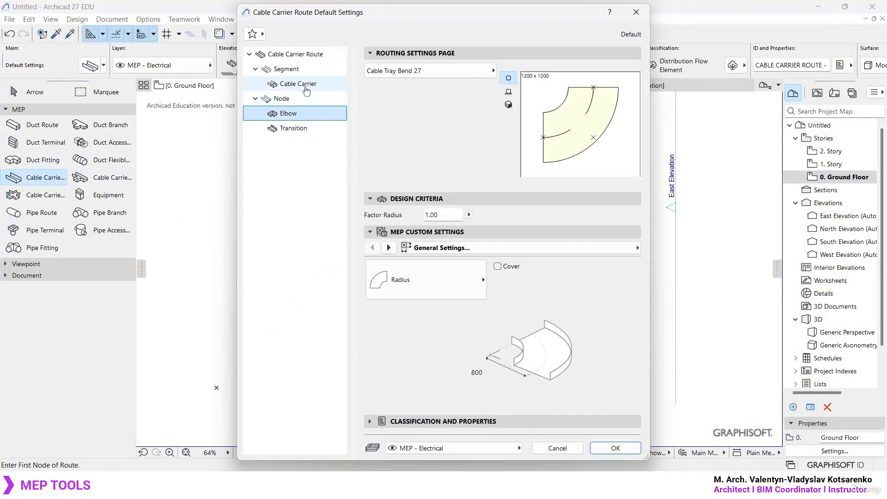
pyautogui.click(305, 86)
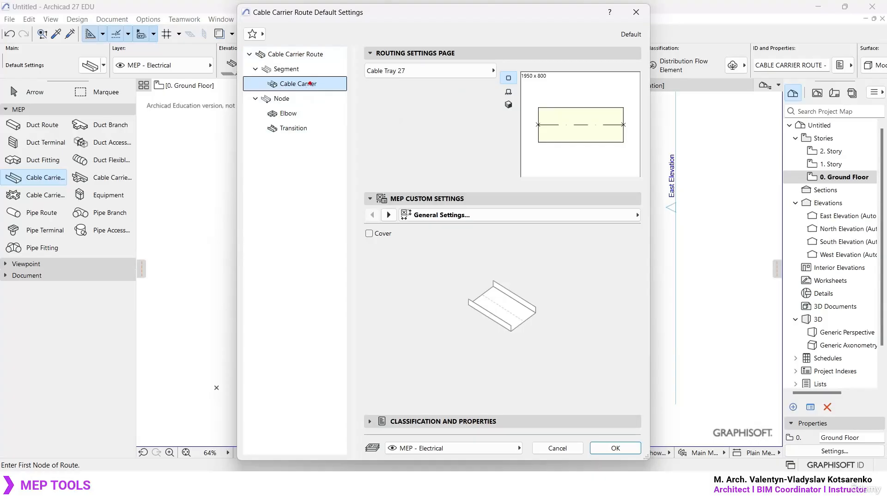
pyautogui.moveTo(279, 252)
pyautogui.mouseDown()
pyautogui.moveTo(290, 278)
pyautogui.moveTo(396, 241)
pyautogui.mouseUp()
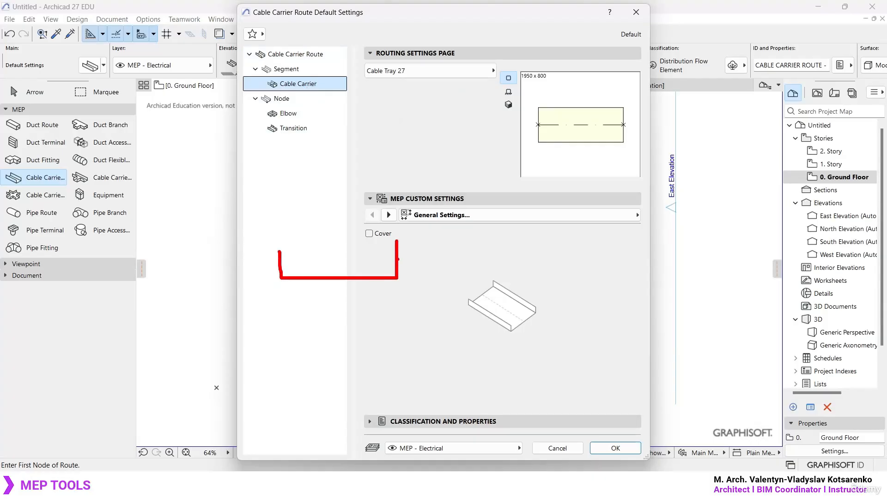
pyautogui.click(615, 448)
# - Compare Cable Ladder Branch 27 with Cable Tray Branch 27 in the Cable Carrier Branch default settings and close them without changes
pyautogui.click(114, 177)
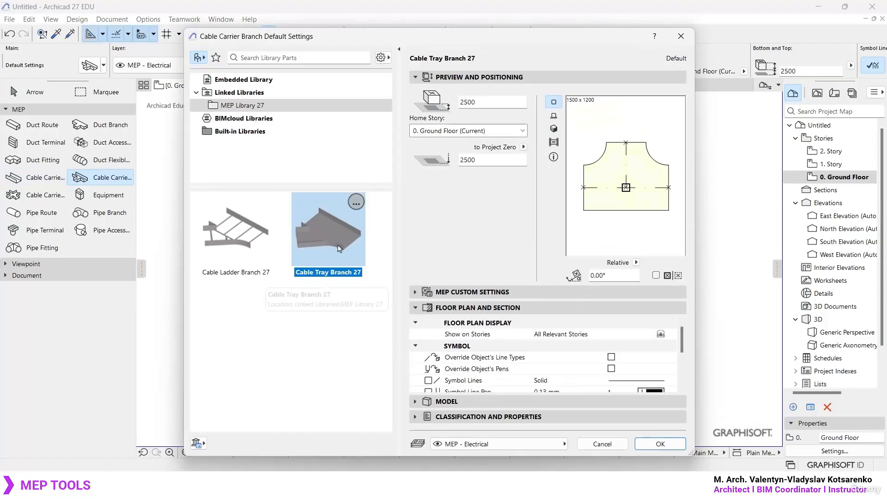
pyautogui.click(254, 244)
pyautogui.click(343, 242)
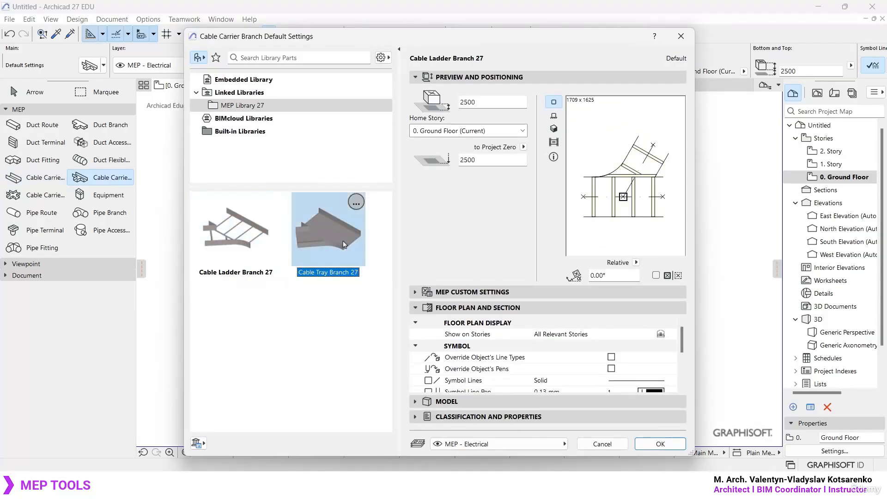
pyautogui.click(252, 243)
pyautogui.click(338, 243)
pyautogui.click(252, 243)
pyautogui.click(337, 246)
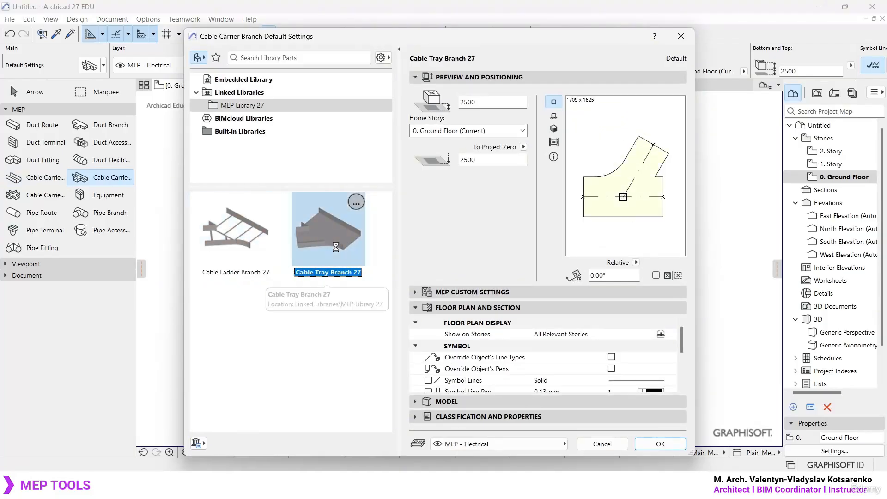
pyautogui.press('Escape')
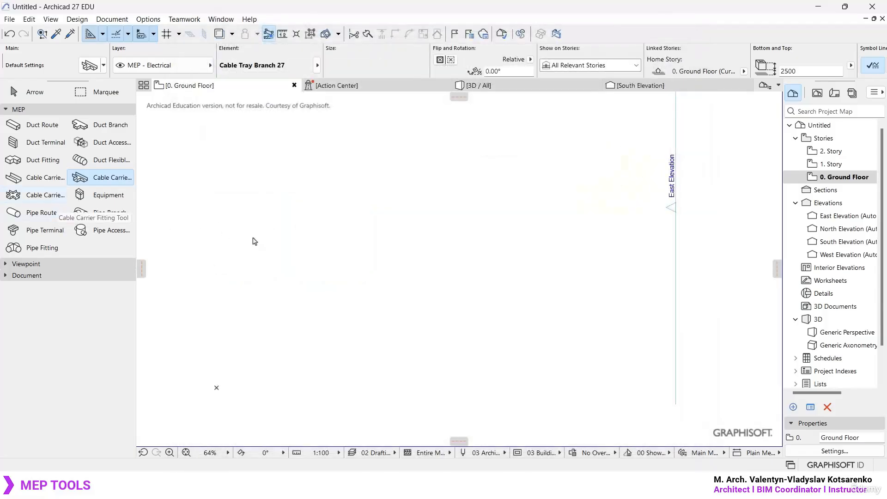
# - Review the Cable Ladder Cross 27 and Cable Tray Cross 27 parts in the Cable Carrier Fitting default settings
pyautogui.doubleClick(53, 198)
pyautogui.moveTo(287, 299)
pyautogui.mouseDown()
pyautogui.moveTo(385, 209)
pyautogui.moveTo(376, 239)
pyautogui.moveTo(303, 310)
pyautogui.mouseUp()
pyautogui.moveTo(299, 238)
pyautogui.mouseDown()
pyautogui.moveTo(408, 281)
pyautogui.moveTo(383, 296)
pyautogui.mouseUp()
pyautogui.press('Escape')
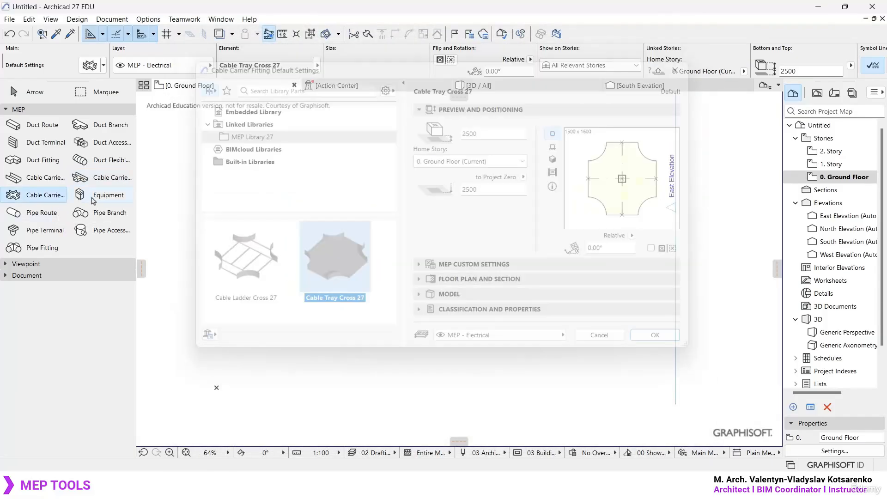
# - Browse the Kitchen Furniture 27 and School Furniture 27 folders in the Equipment default settings and close them without changes
pyautogui.doubleClick(94, 197)
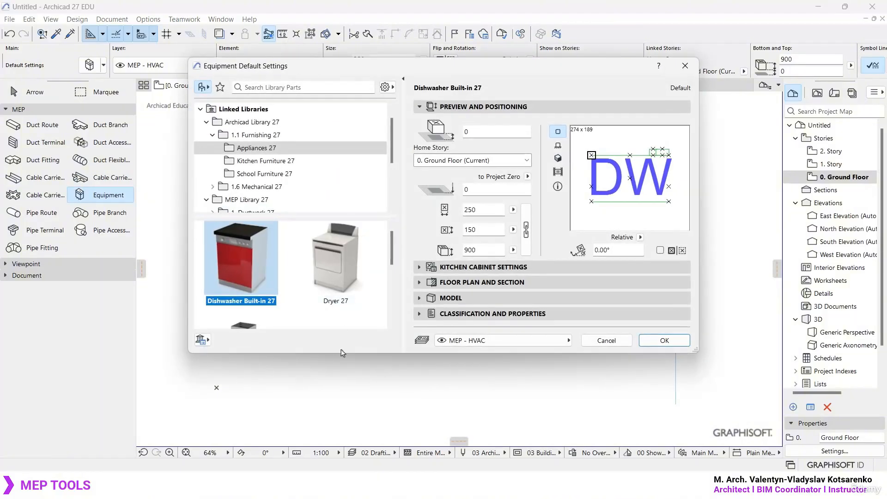
pyautogui.moveTo(339, 353); pyautogui.dragTo(339, 438)
pyautogui.click(266, 160)
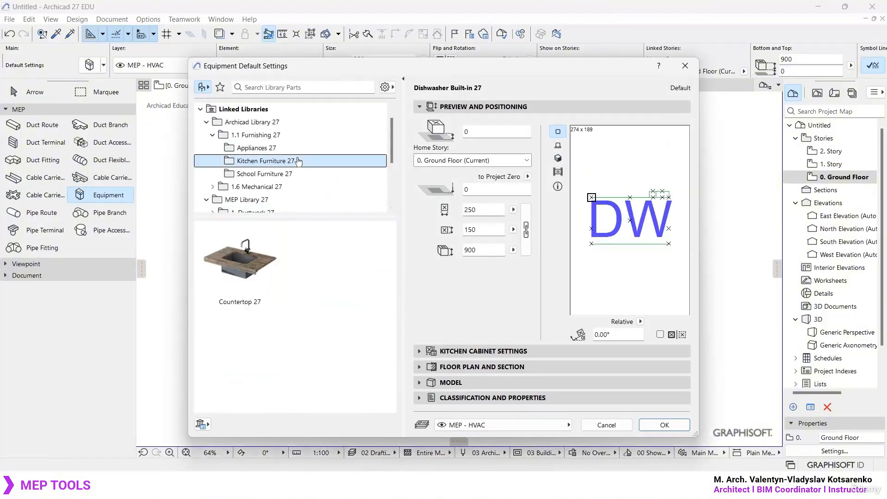
pyautogui.click(291, 174)
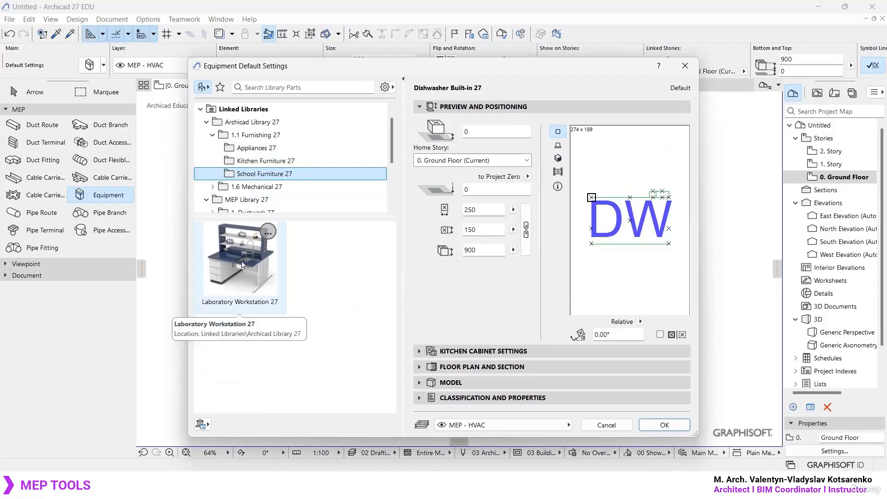
pyautogui.click(685, 67)
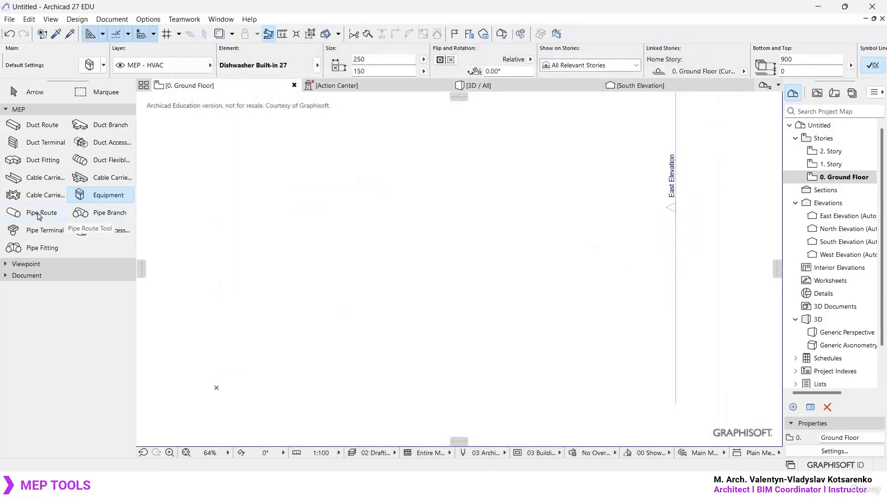
# - Inspect the Pipe, Elbow and Transition pages of the Pipe Route default settings and accept them unchanged
pyautogui.click(36, 213)
pyautogui.click(110, 213)
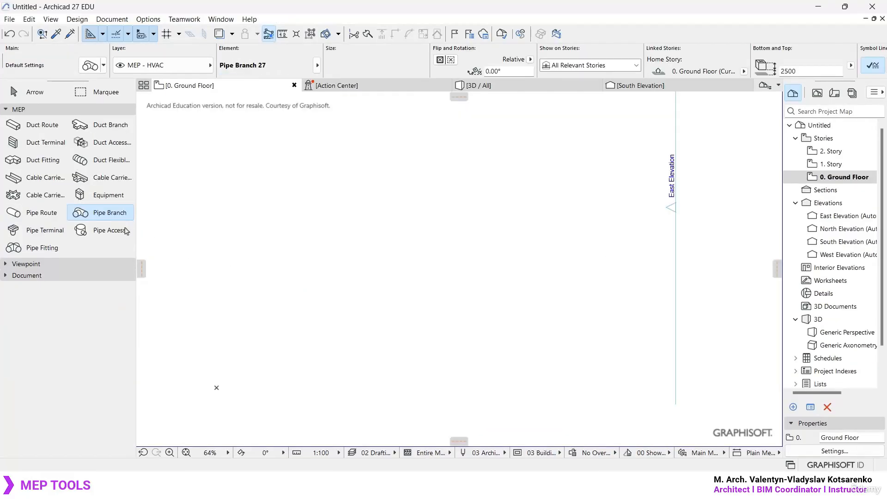
pyautogui.click(41, 213)
pyautogui.hotkey('ctrl', 't')
pyautogui.click(400, 91)
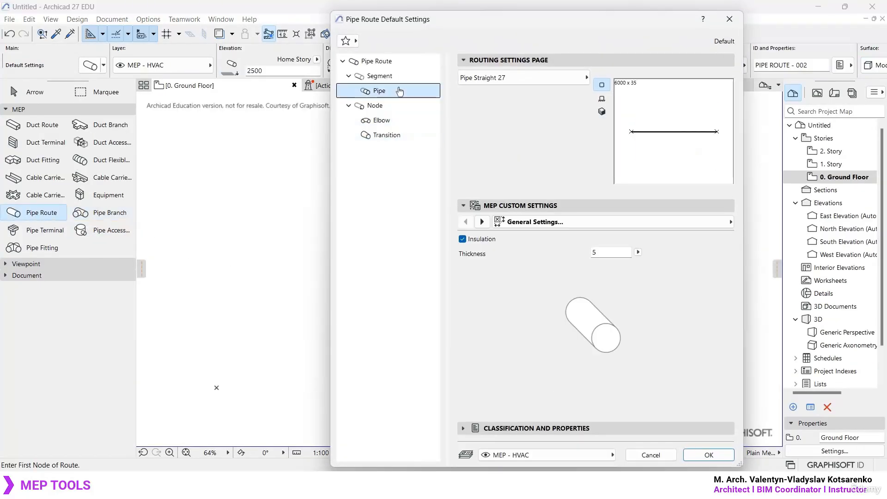
pyautogui.click(398, 120)
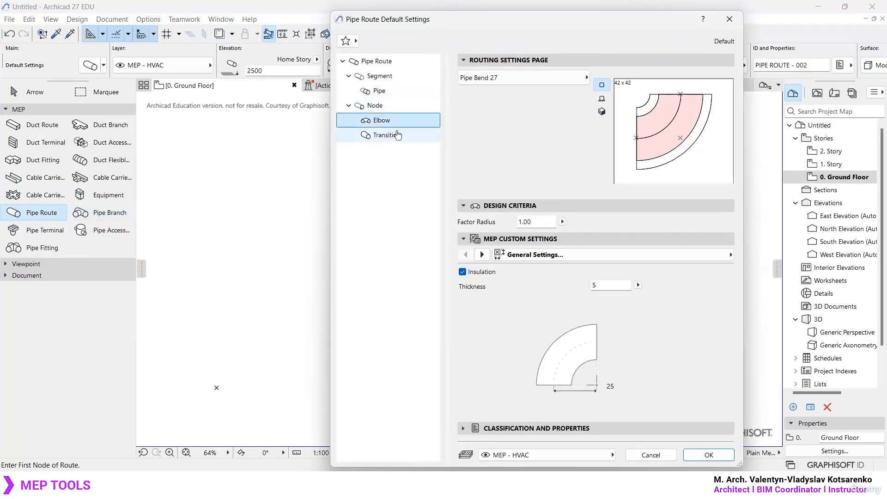
pyautogui.click(397, 134)
pyautogui.click(397, 121)
pyautogui.click(397, 91)
pyautogui.click(394, 121)
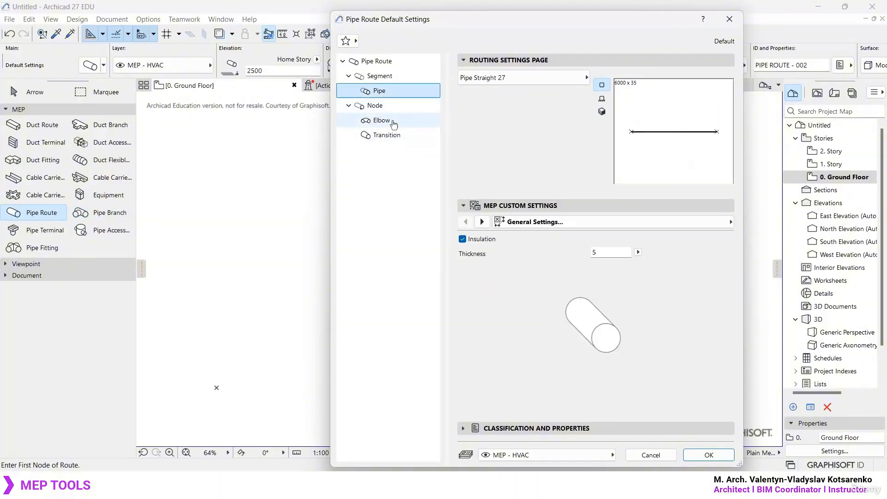
pyautogui.click(389, 135)
pyautogui.press('Return')
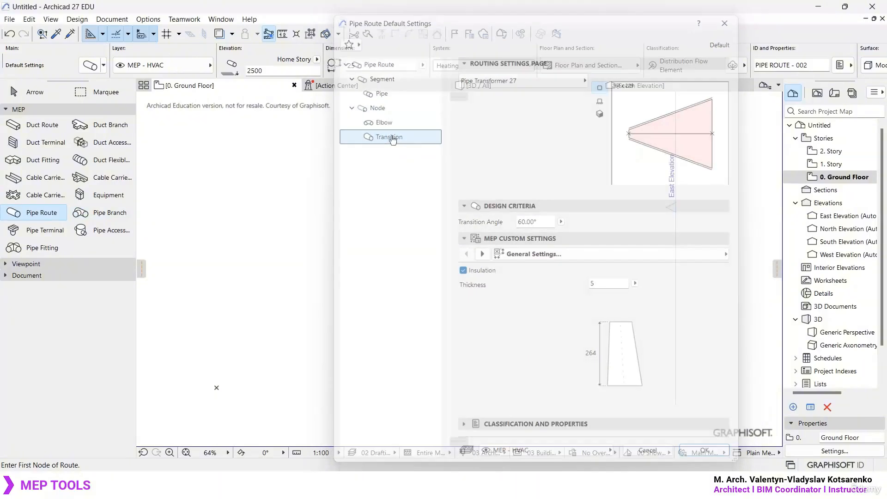
# - View the Pipe Branch and Pipe Terminal default settings with their library parts, closing each without changes
pyautogui.click(101, 216)
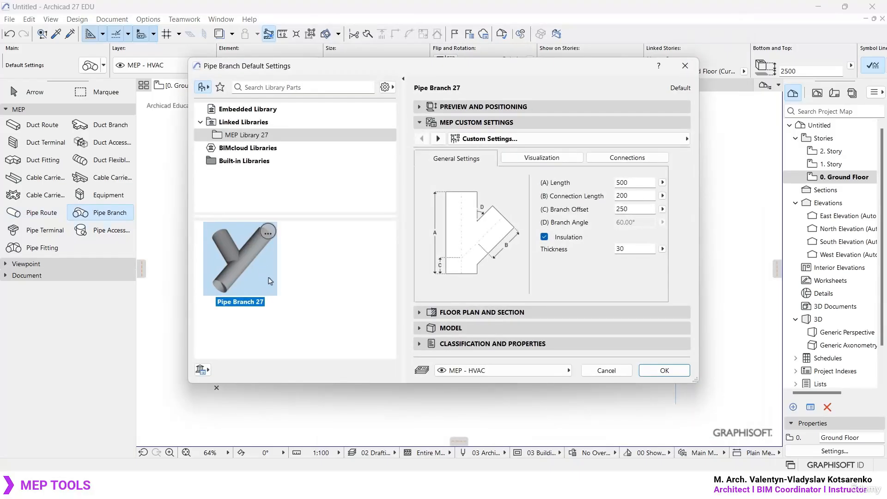
pyautogui.press('Escape')
pyautogui.click(46, 215)
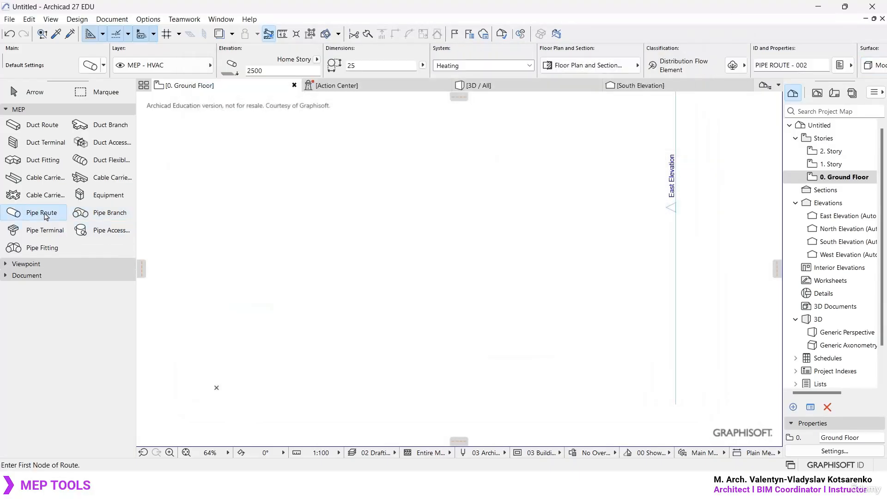
pyautogui.doubleClick(45, 230)
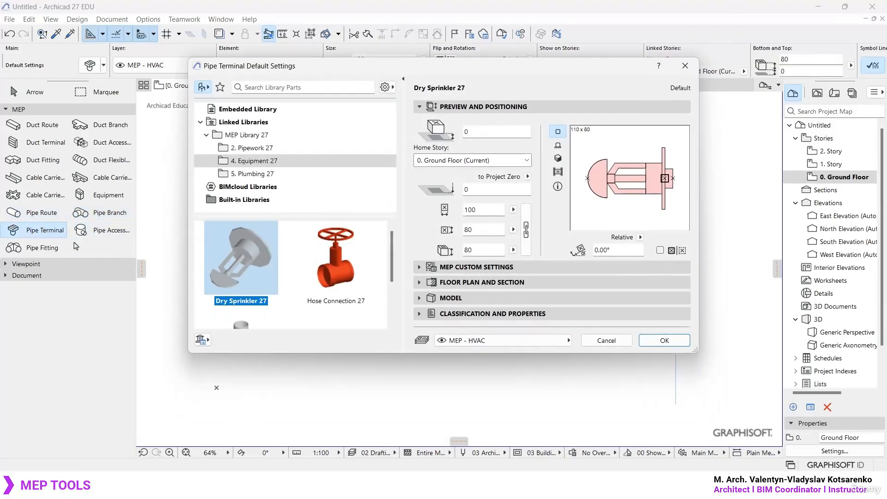
pyautogui.press('Escape')
# - View the Pipe Accessory and Pipe Fitting default settings with their library parts, closing each without changes
pyautogui.click(101, 236)
pyautogui.doubleClick(103, 240)
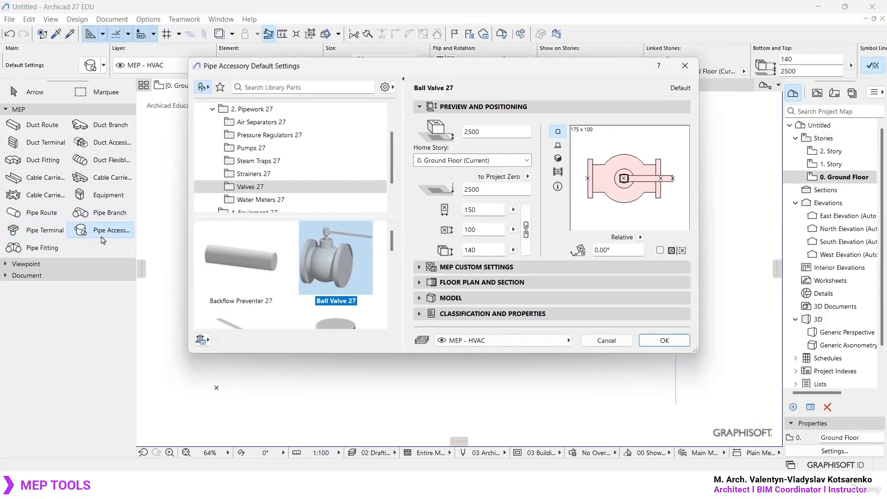
pyautogui.press('Escape')
pyautogui.click(46, 249)
pyautogui.doubleClick(50, 252)
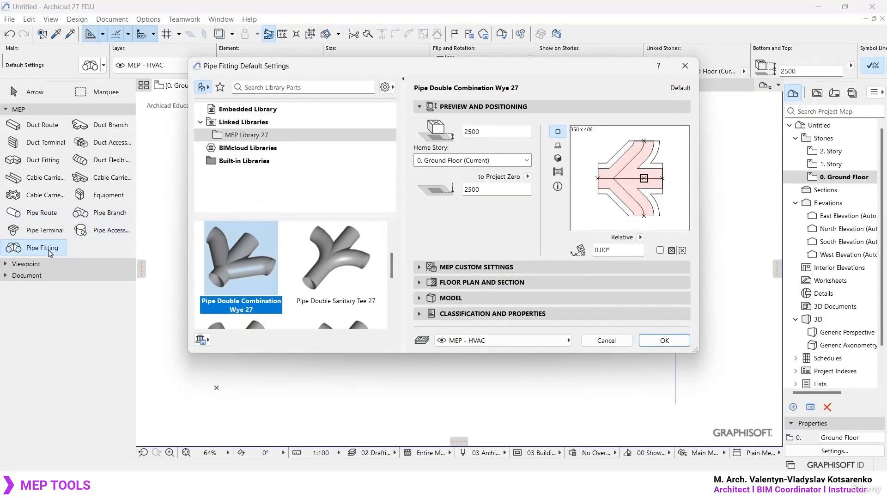
pyautogui.press('Escape')
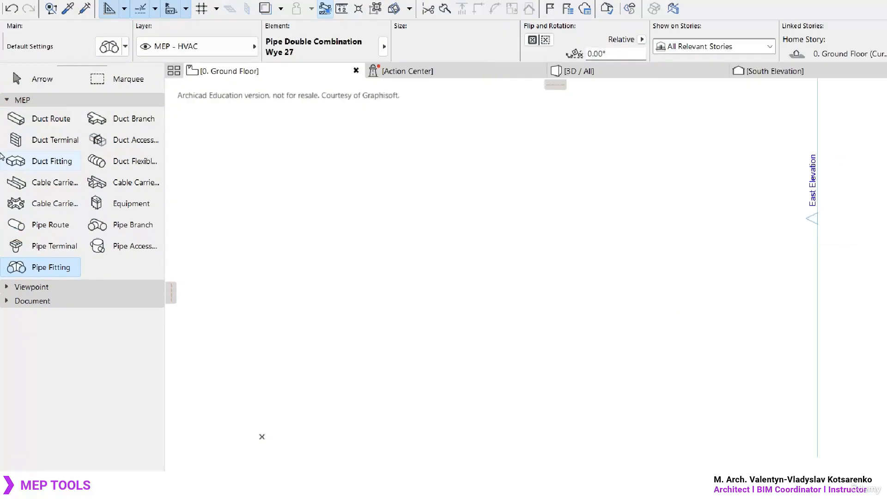
pyautogui.click(42, 121)
pyautogui.click(125, 117)
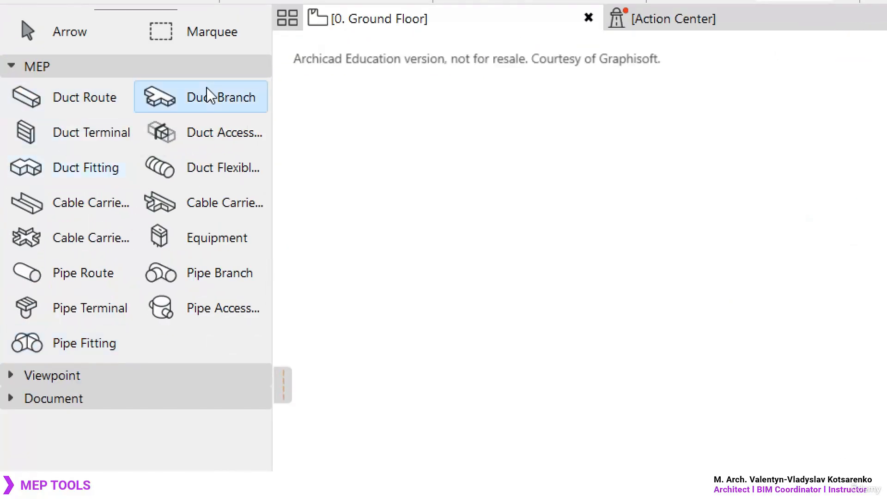
pyautogui.click(74, 136)
pyautogui.hotkey('ctrl', 't')
pyautogui.press('Escape')
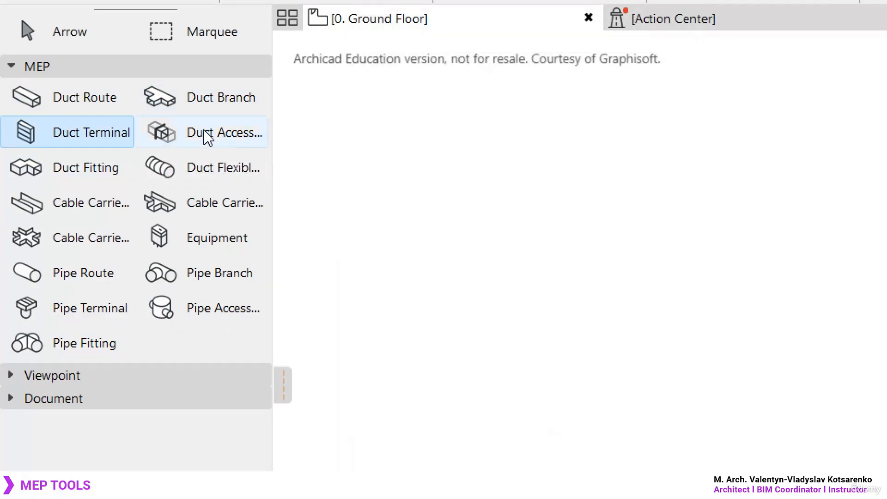
# - Inspect the Segment, Duct and Node pages of the Duct Route default settings and close them without changes
pyautogui.click(68, 101)
pyautogui.hotkey('ctrl', 't')
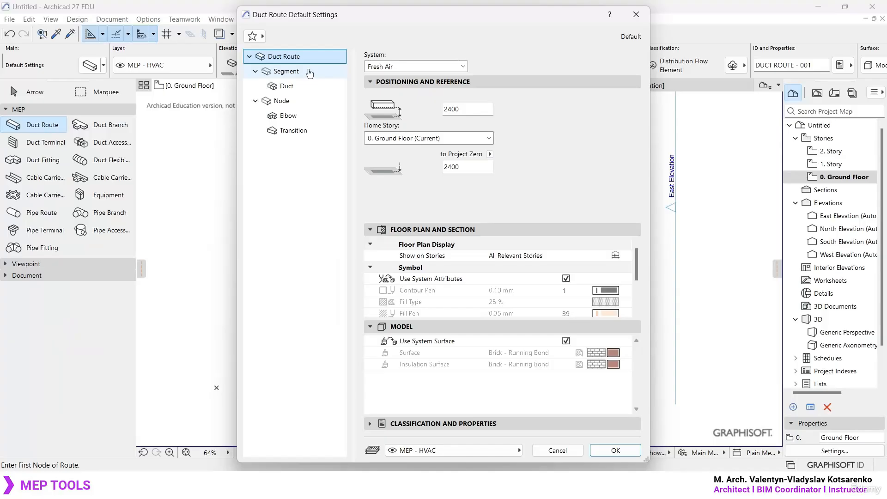
pyautogui.click(286, 71)
pyautogui.click(287, 86)
pyautogui.click(282, 101)
pyautogui.click(637, 14)
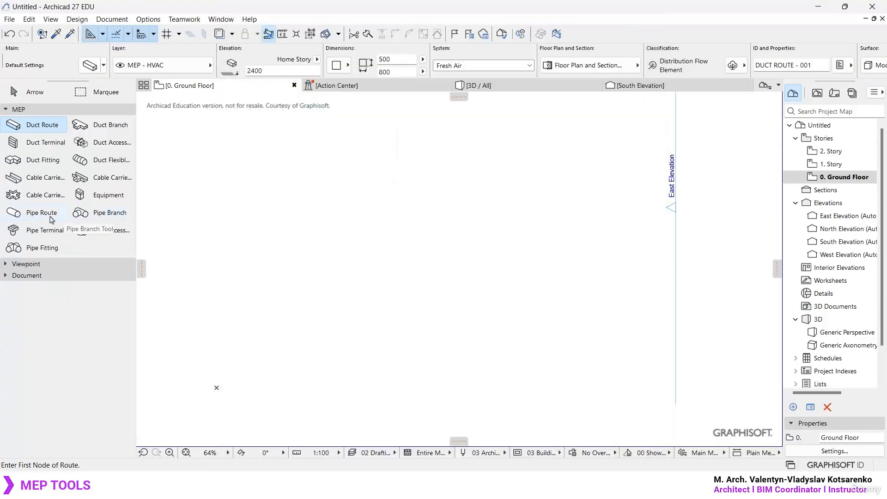
# - Open the Pipe Route default settings and view the page hierarchy and the available MEP system choices
pyautogui.click(46, 214)
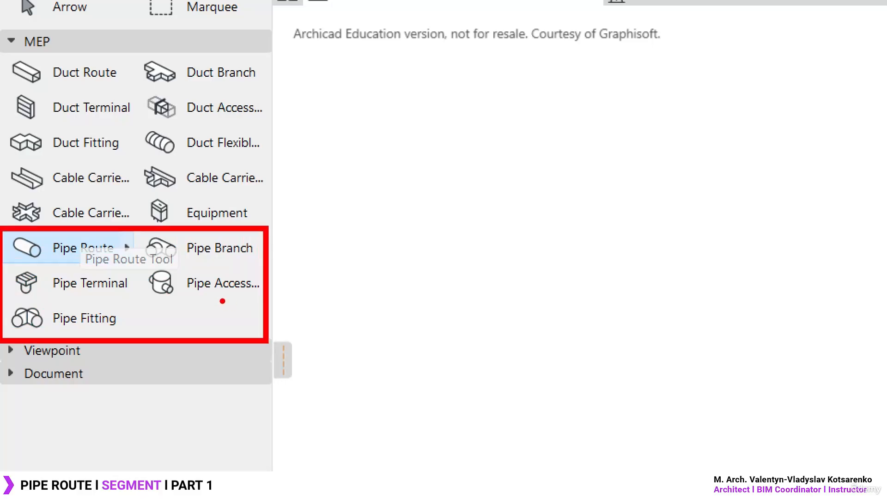
pyautogui.click(88, 245)
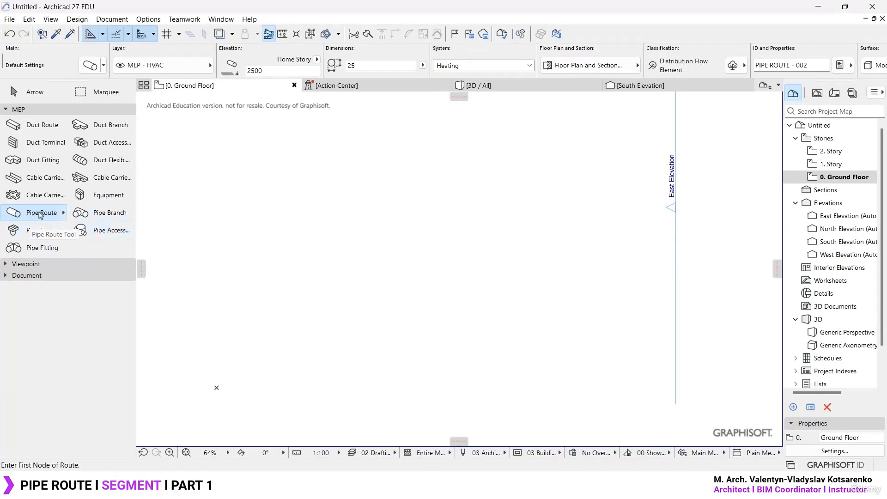
pyautogui.click(91, 65)
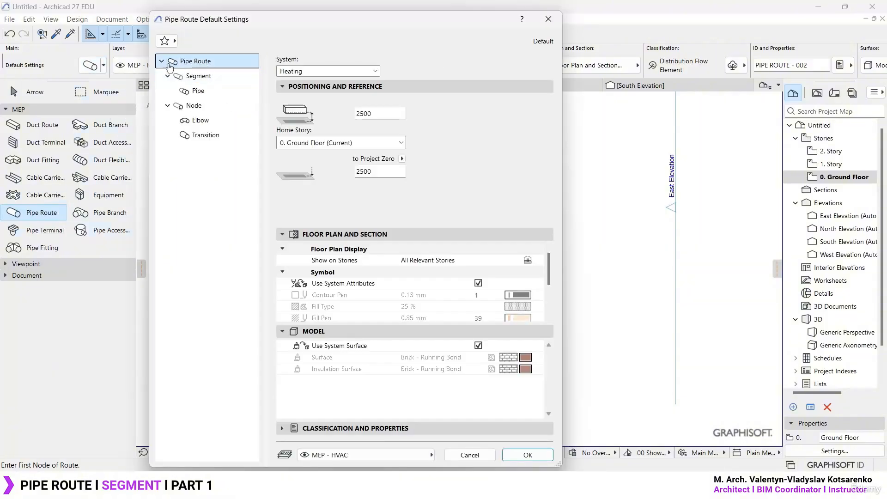
pyautogui.click(162, 62)
pyautogui.click(162, 61)
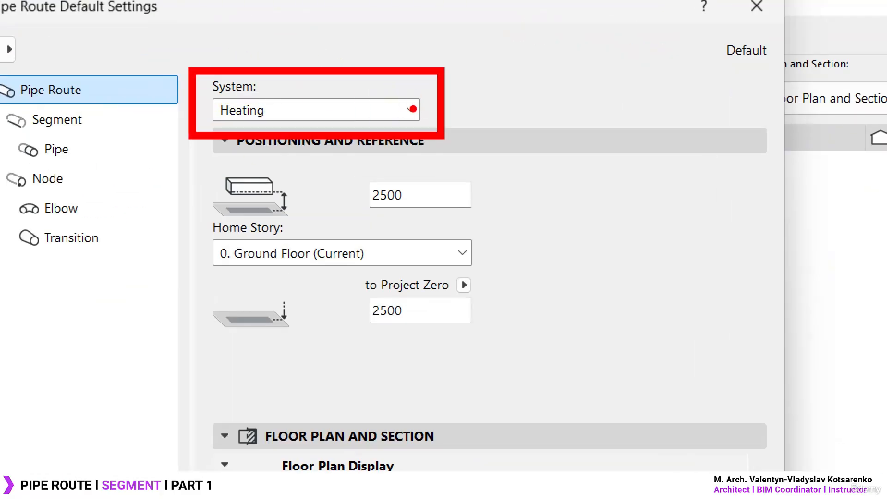
pyautogui.click(411, 110)
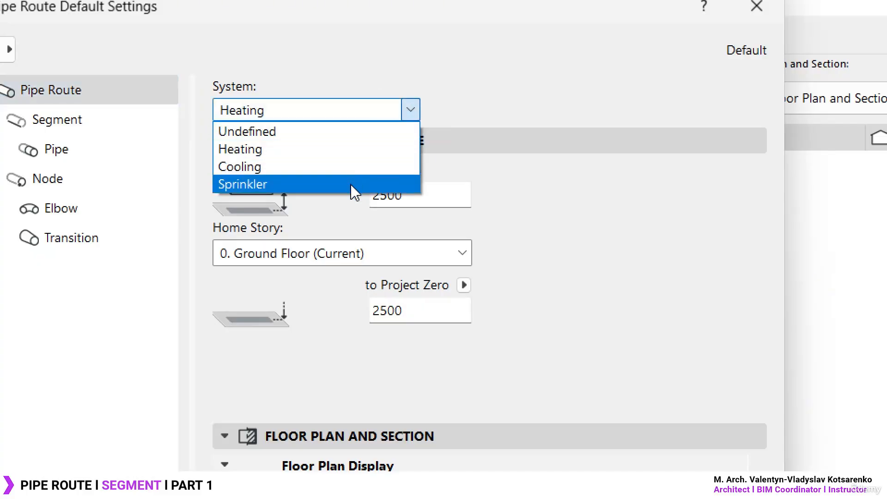
pyautogui.click(409, 116)
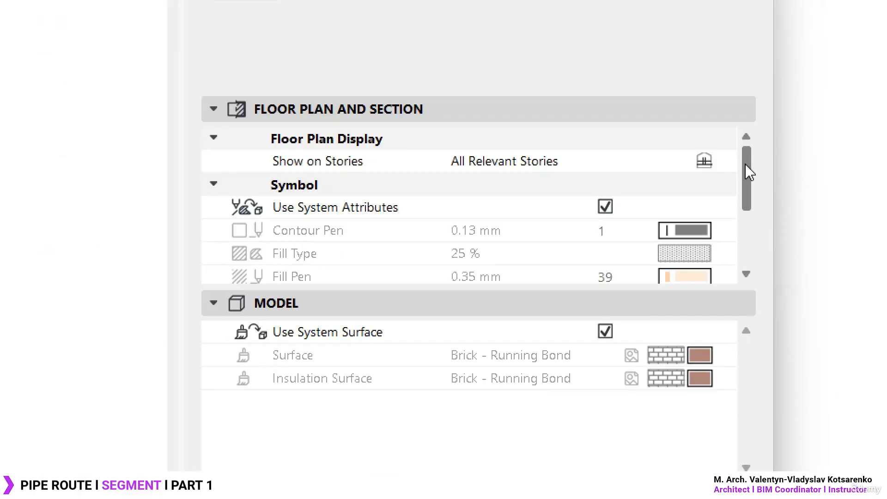
# - Turn off Use System Attributes and Use System Surface in the Pipe Route default settings
pyautogui.moveTo(748, 170)
pyautogui.mouseDown()
pyautogui.moveTo(745, 240)
pyautogui.moveTo(752, 185)
pyautogui.mouseUp()
pyautogui.click(453, 193)
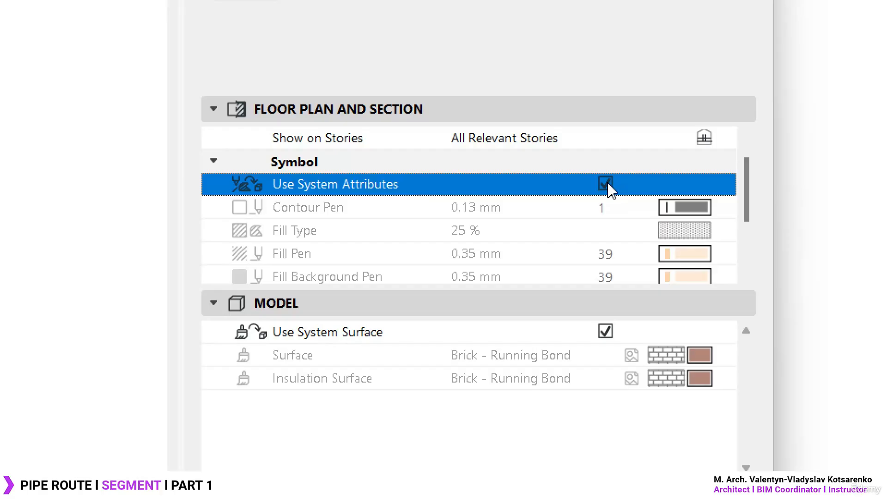
pyautogui.click(606, 184)
pyautogui.click(605, 332)
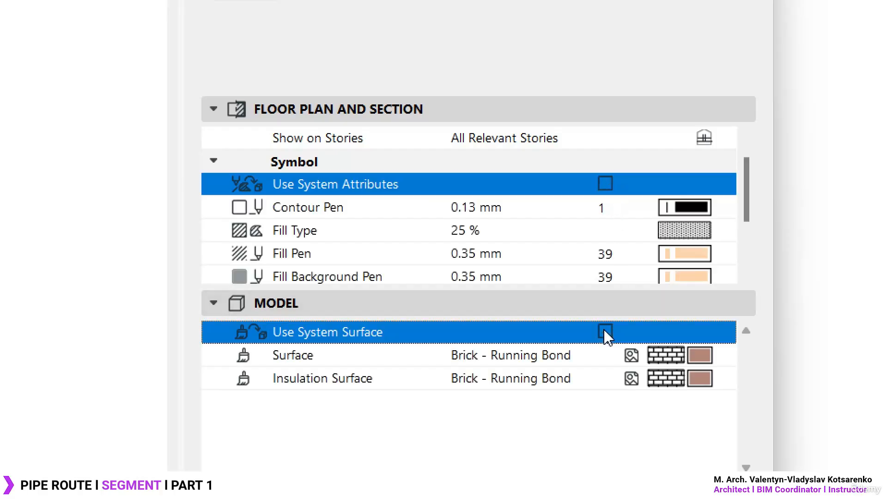
pyautogui.moveTo(748, 190); pyautogui.dragTo(749, 210)
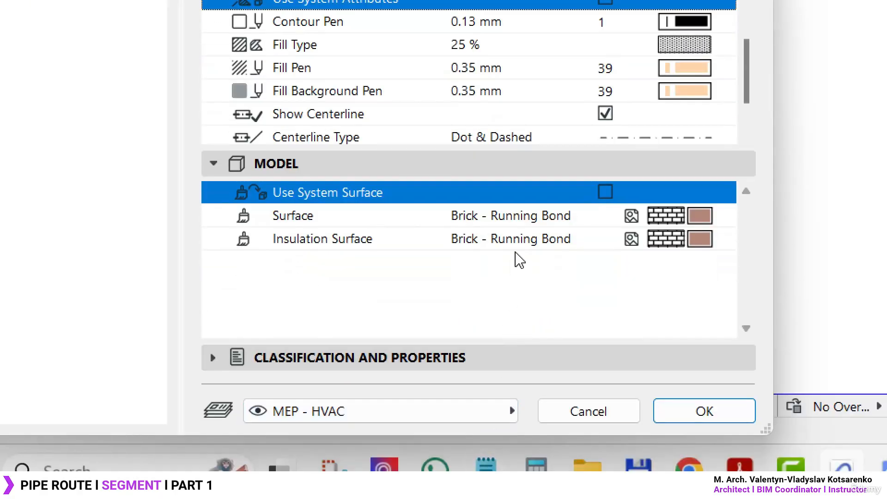
# - Look at the pipe route's surface override and the system choices, and close the default settings without saving
pyautogui.click(532, 221)
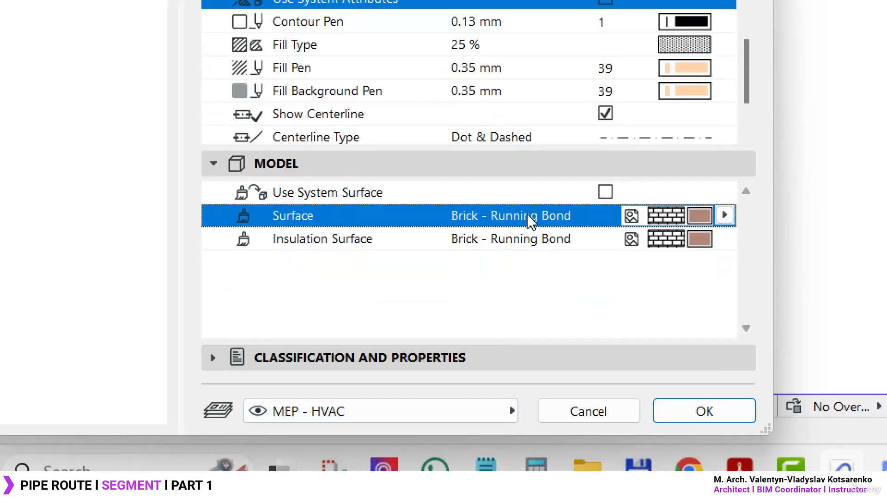
pyautogui.click(728, 219)
pyautogui.click(726, 215)
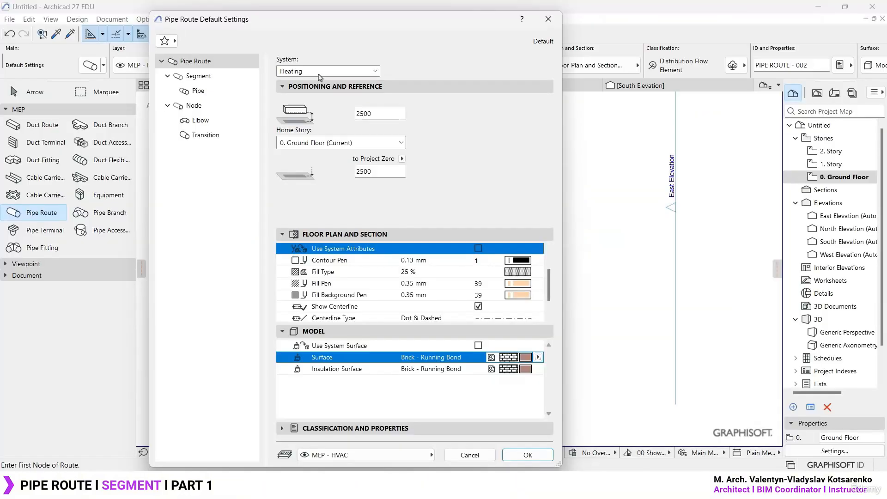
pyautogui.click(333, 72)
pyautogui.click(335, 75)
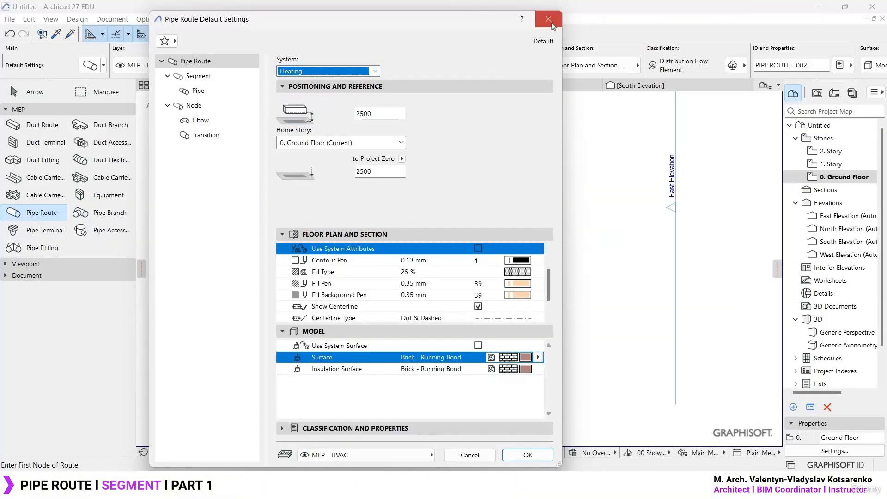
pyautogui.moveTo(391, 21); pyautogui.dragTo(526, 24)
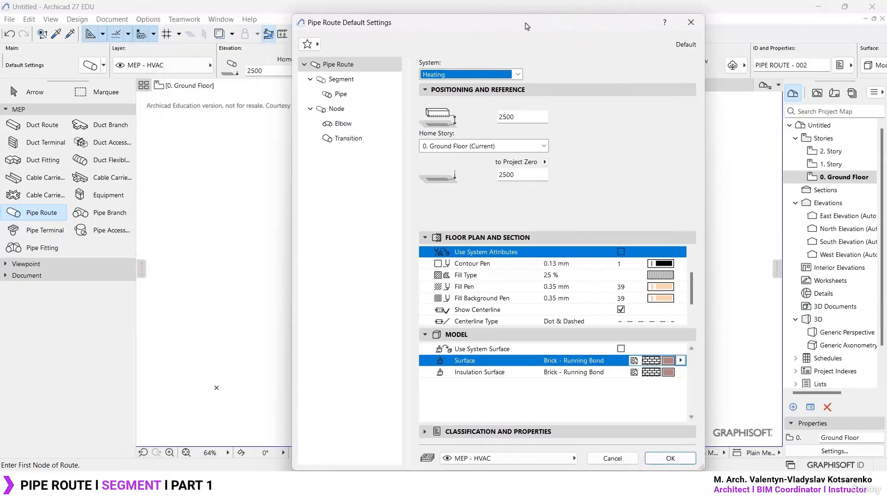
pyautogui.click(692, 22)
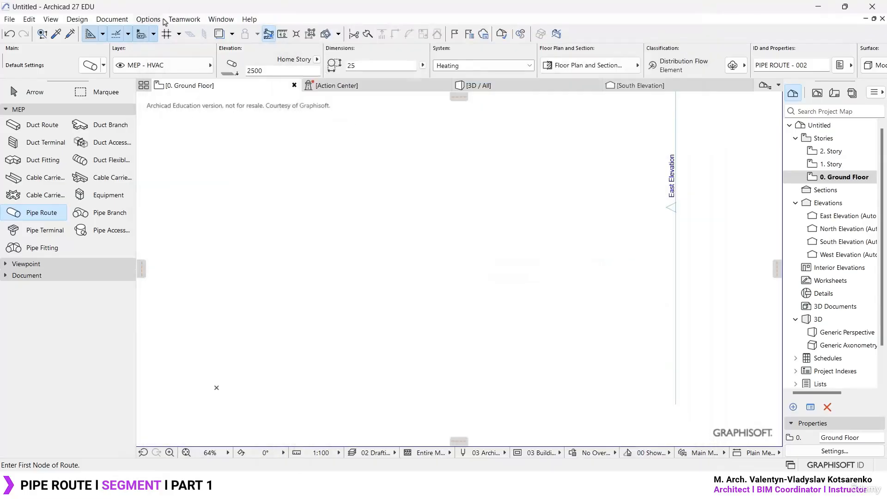
# - View the project's MEP Systems definitions with their pens, fills and surfaces, and close them without changes
pyautogui.click(76, 20)
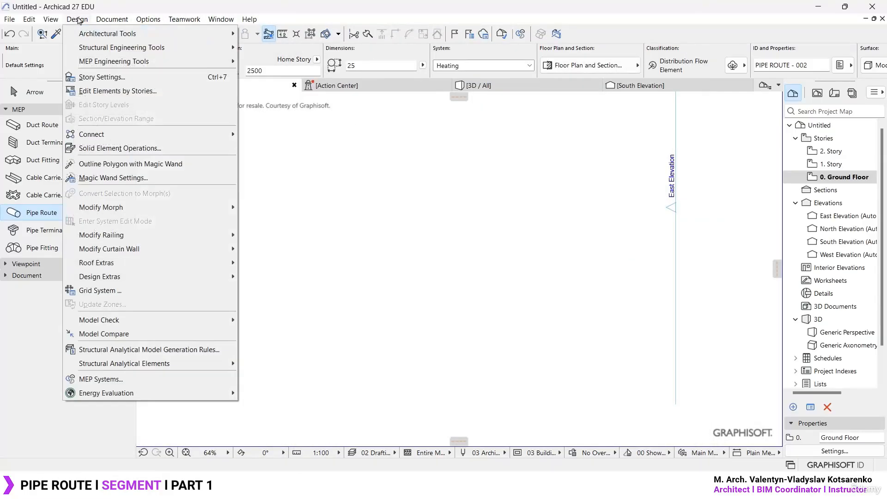
pyautogui.click(117, 379)
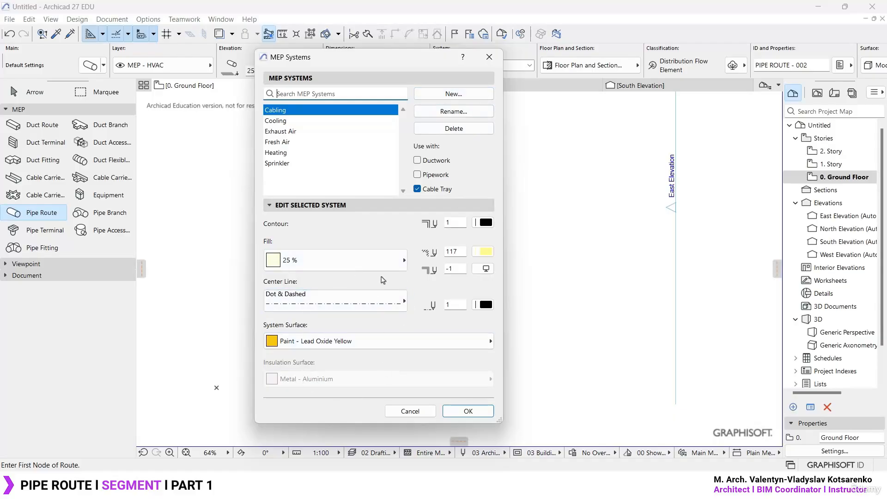
pyautogui.click(489, 57)
# - Reopen the Pipe Route default settings and review the elevation fields, Home Story choices and Show on Stories options
pyautogui.hotkey('ctrl', 't')
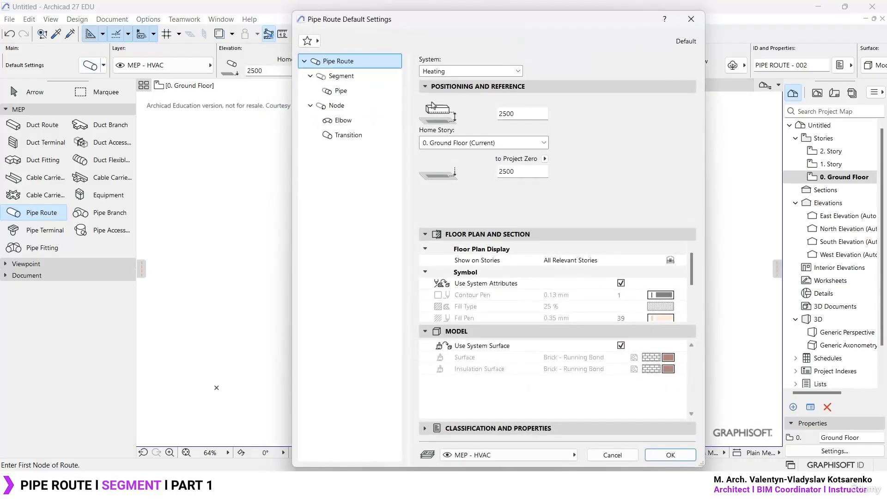
pyautogui.moveTo(483, 29); pyautogui.dragTo(323, 19)
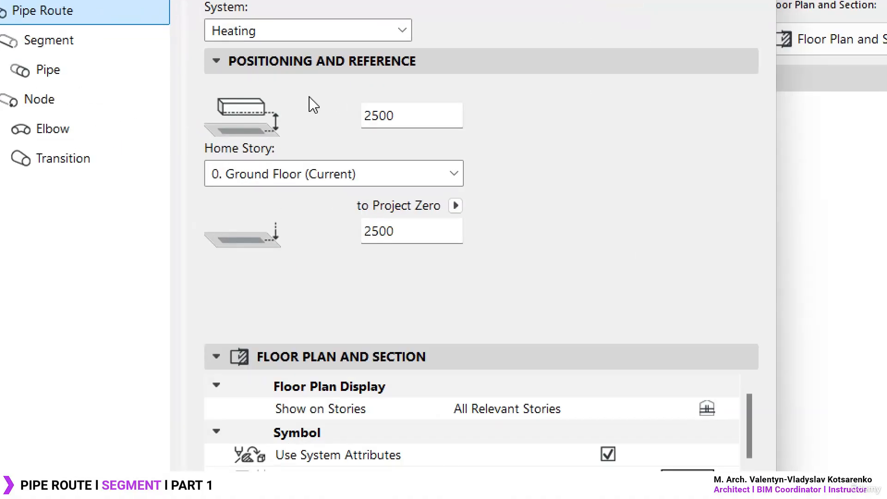
pyautogui.click(421, 232)
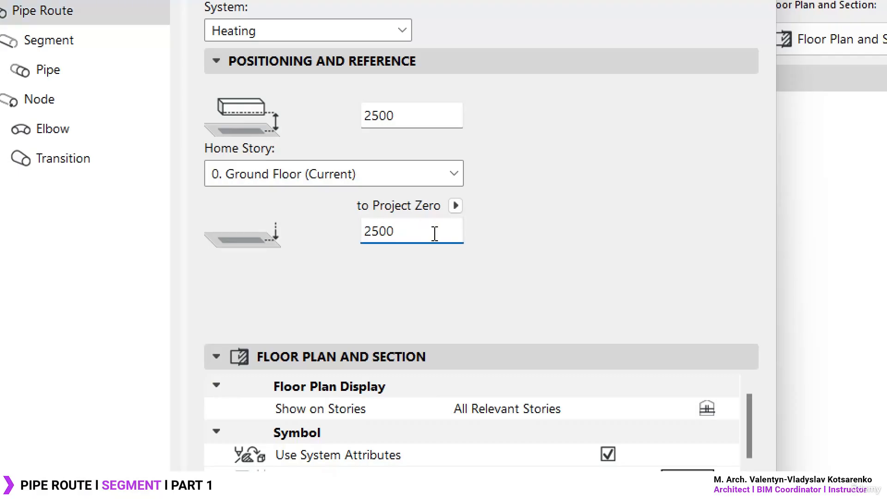
pyautogui.click(453, 180)
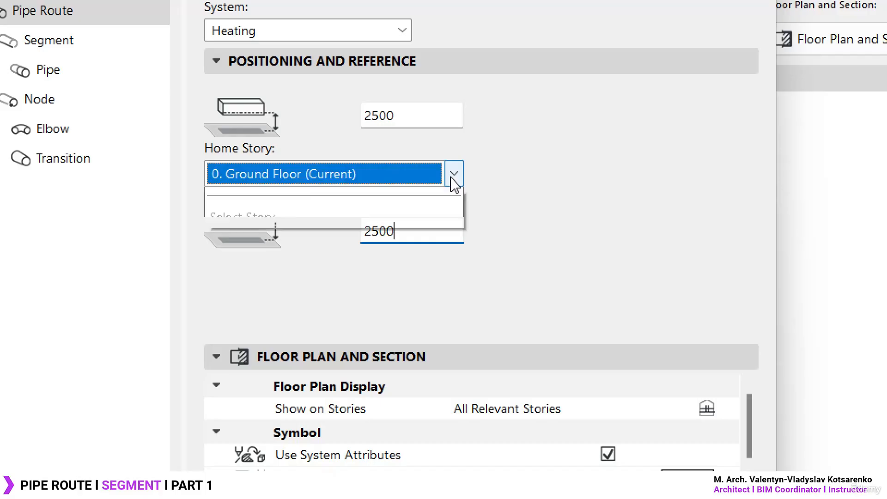
pyautogui.click(367, 240)
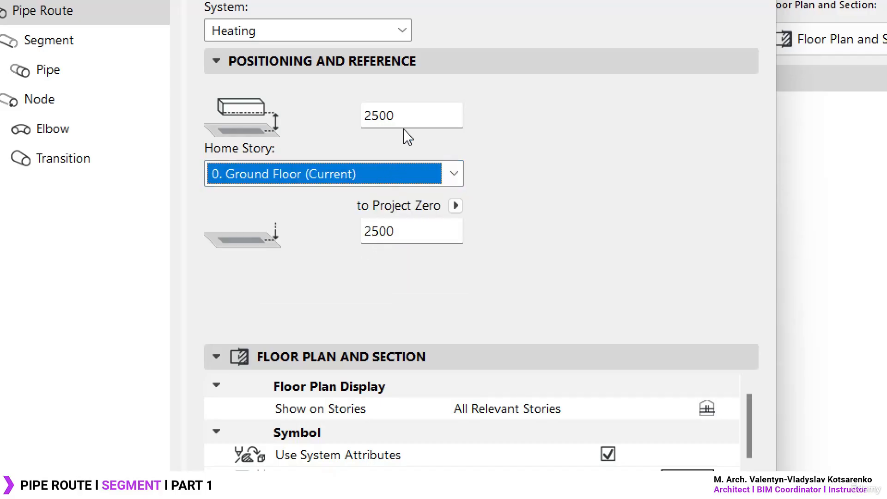
pyautogui.click(414, 115)
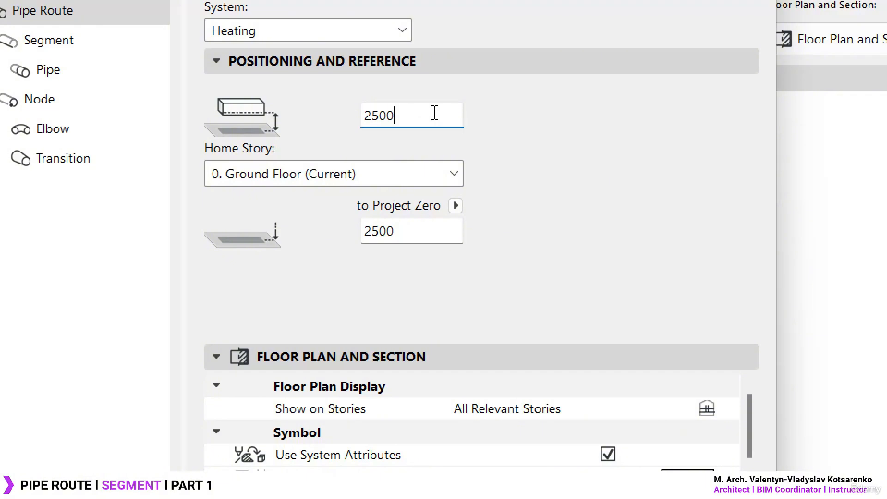
pyautogui.scroll(-5, 615, 323)
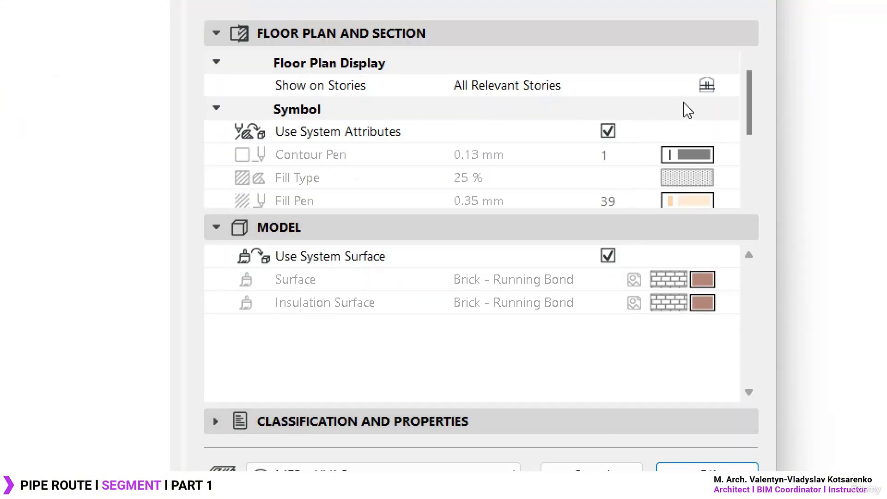
pyautogui.click(707, 86)
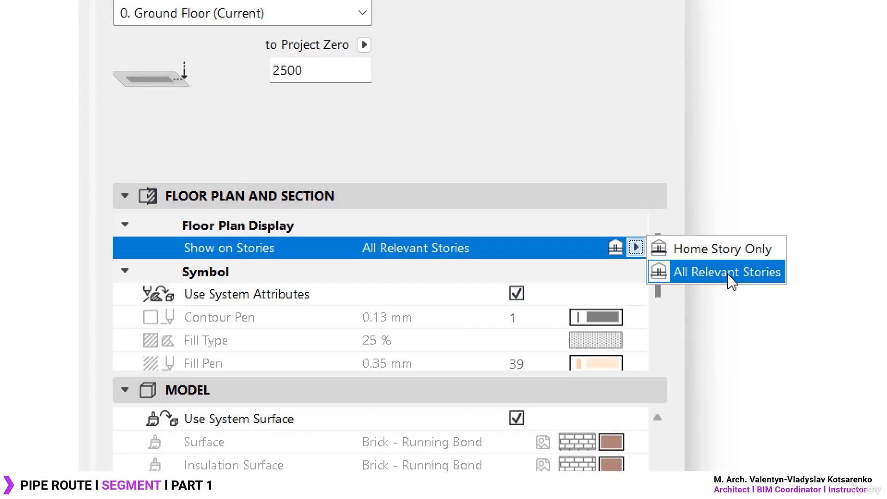
# - Turn off Use System Attributes and Use System Surface so the pipe route's symbol and surfaces can be customised
pyautogui.click(519, 305)
pyautogui.click(520, 299)
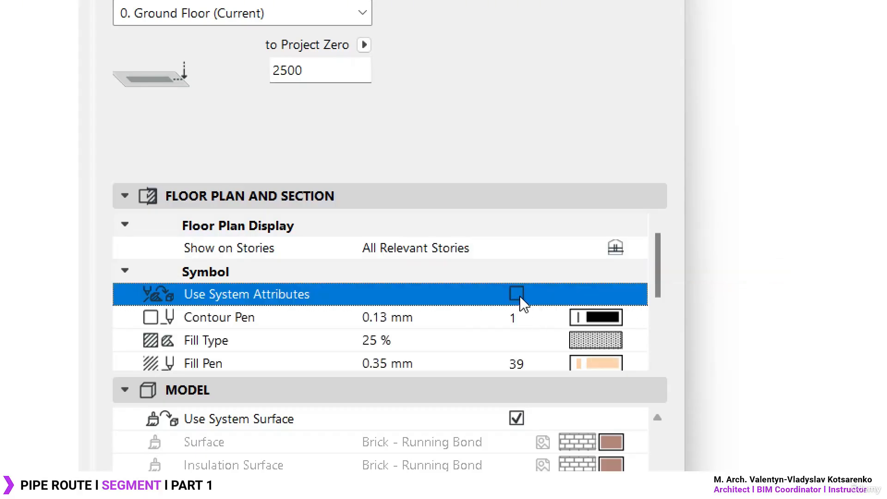
pyautogui.scroll(-3, 520, 365)
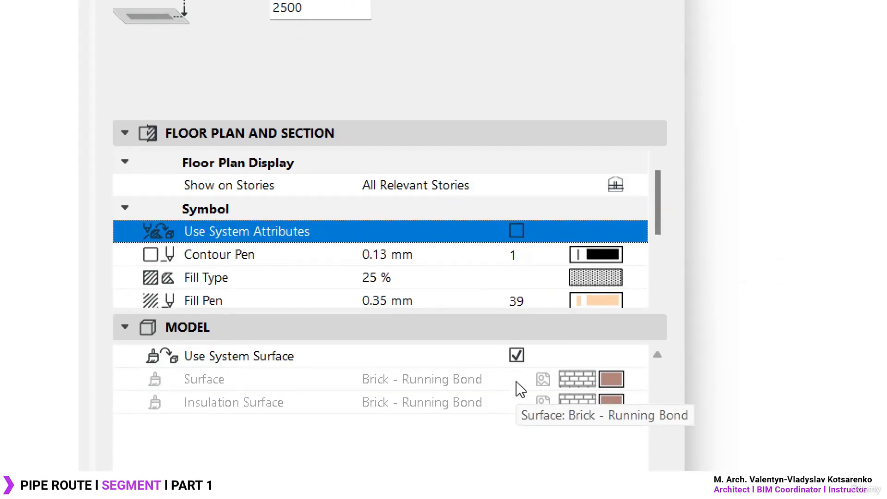
pyautogui.click(518, 360)
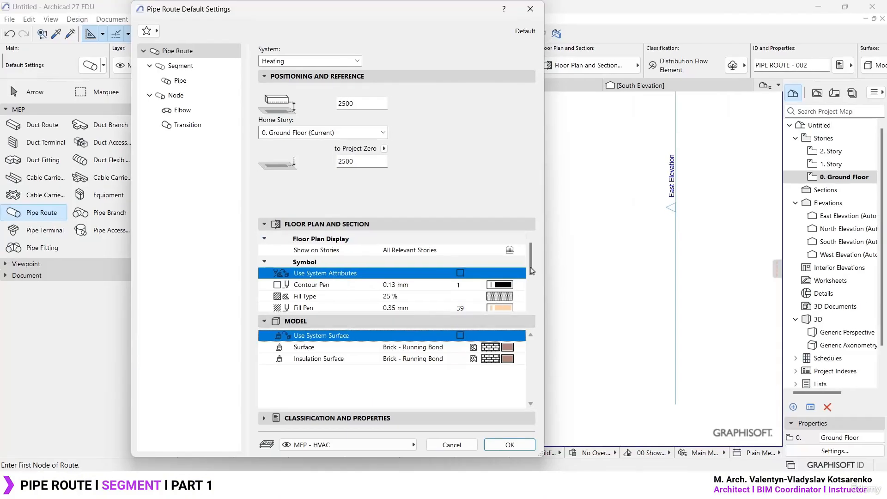
# - Set the pipe route's floor plan Contour Pen to the grey pen 101
pyautogui.moveTo(534, 258); pyautogui.dragTo(534, 279)
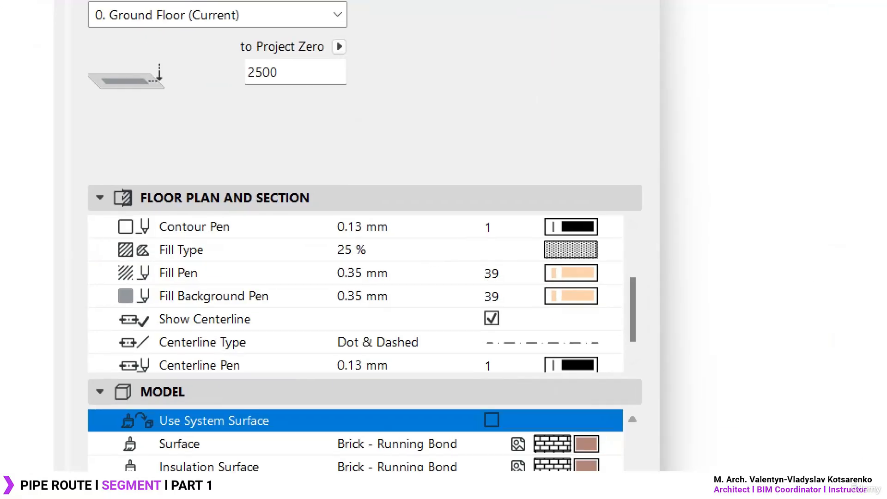
pyautogui.click(431, 233)
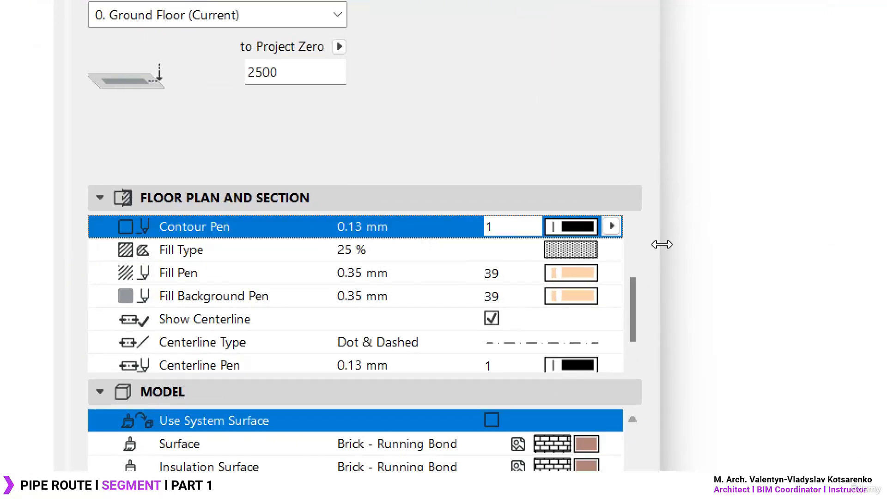
pyautogui.click(612, 227)
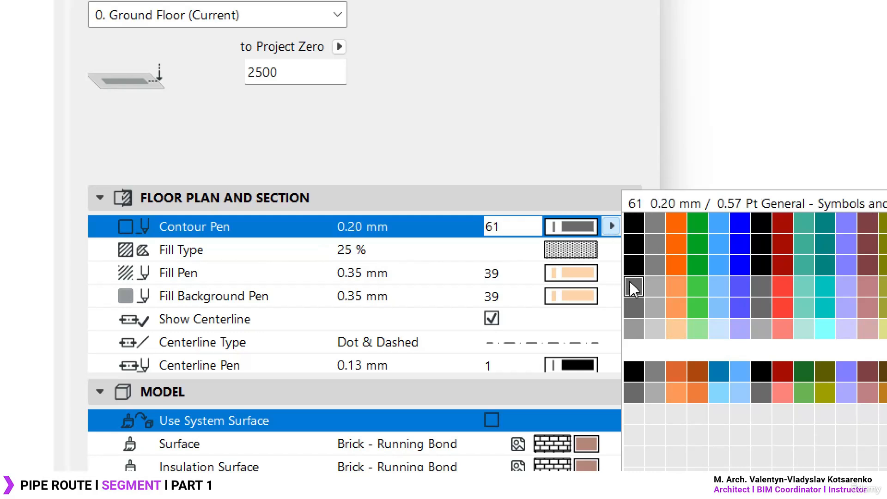
pyautogui.click(637, 332)
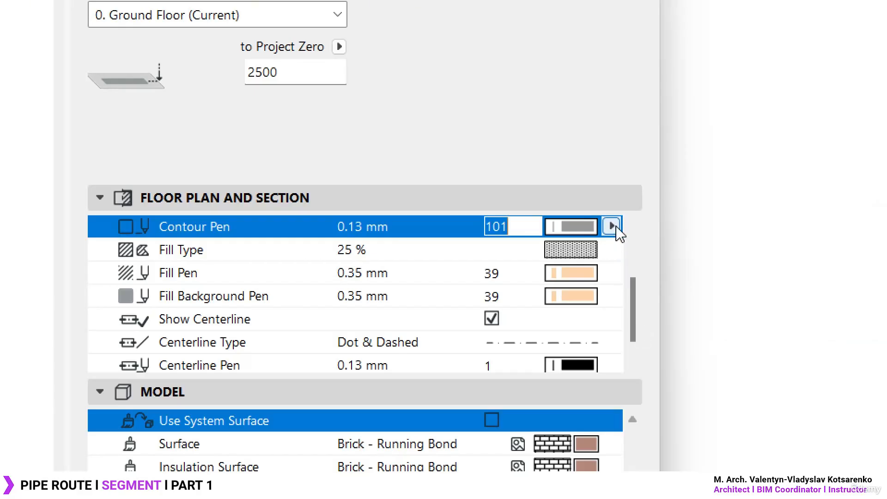
# - Set the pipe route's floor plan Contour Pen to the light grey pen 102 and its Fill Type to Background
pyautogui.click(616, 256)
pyautogui.click(613, 250)
pyautogui.click(612, 227)
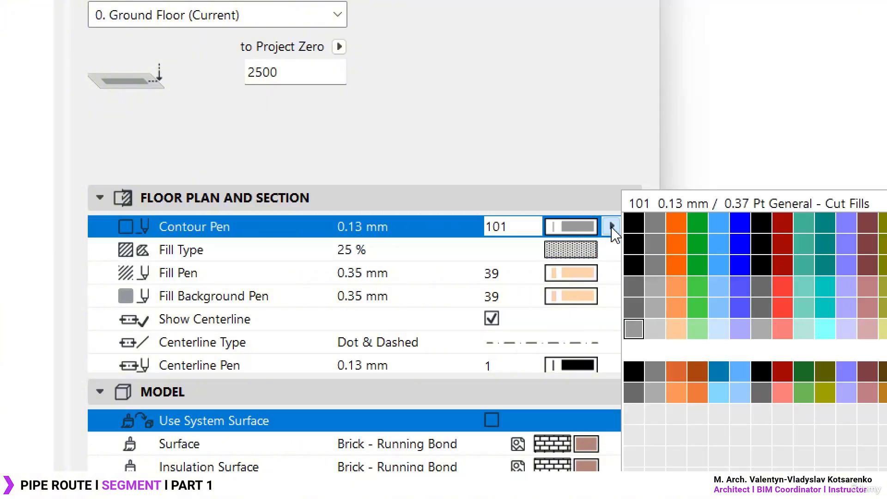
pyautogui.click(655, 329)
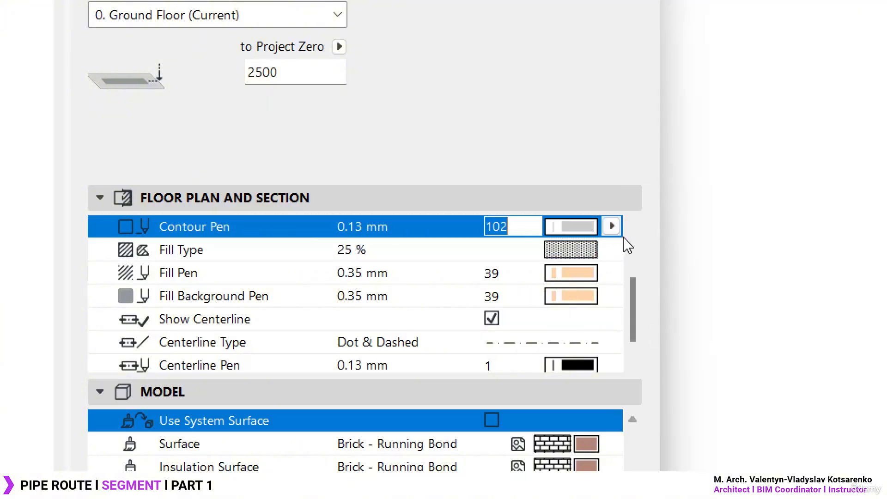
pyautogui.click(612, 250)
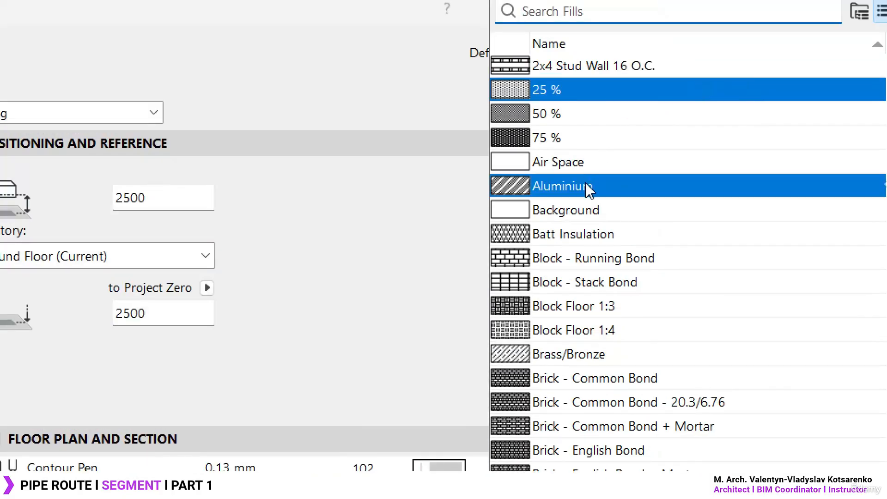
pyautogui.click(581, 213)
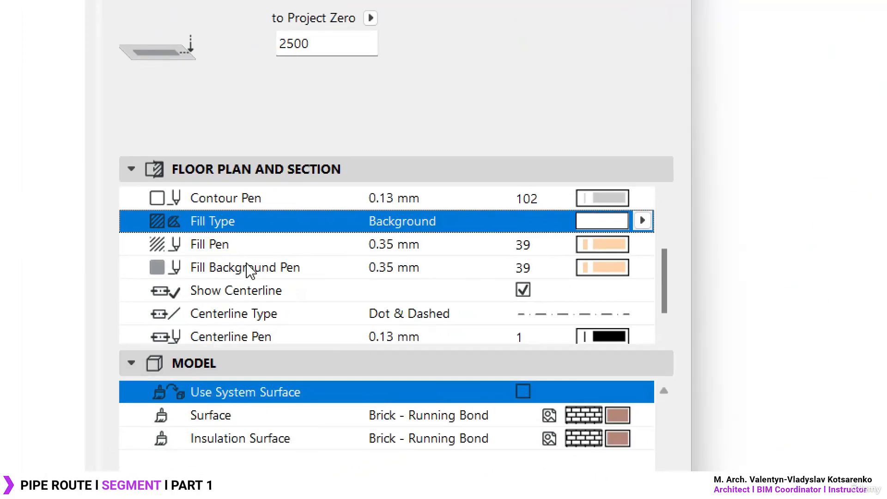
# - Set the pipe route's Fill Background Pen to Window Background (-1)
pyautogui.click(254, 250)
pyautogui.click(254, 274)
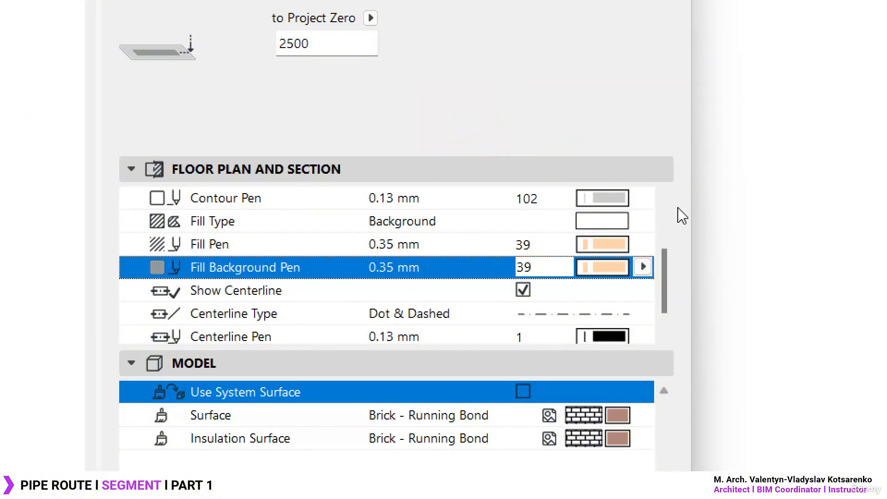
pyautogui.click(643, 267)
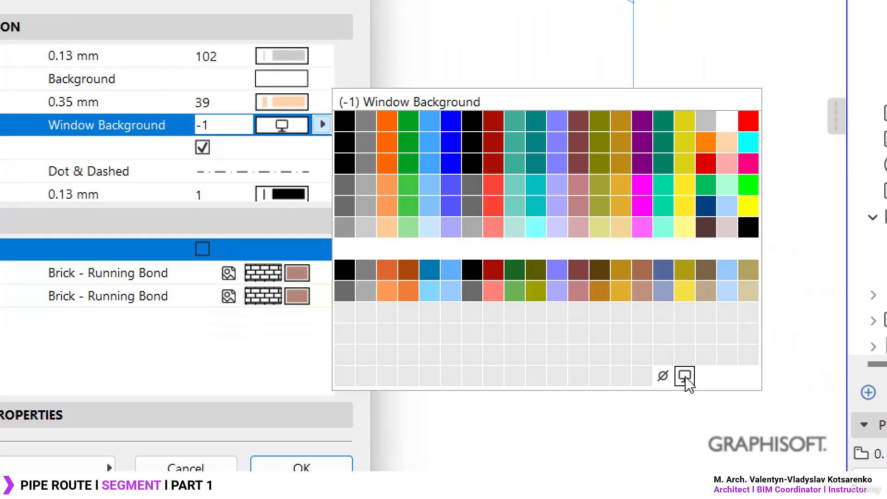
pyautogui.click(685, 375)
pyautogui.moveTo(354, 138); pyautogui.dragTo(355, 159)
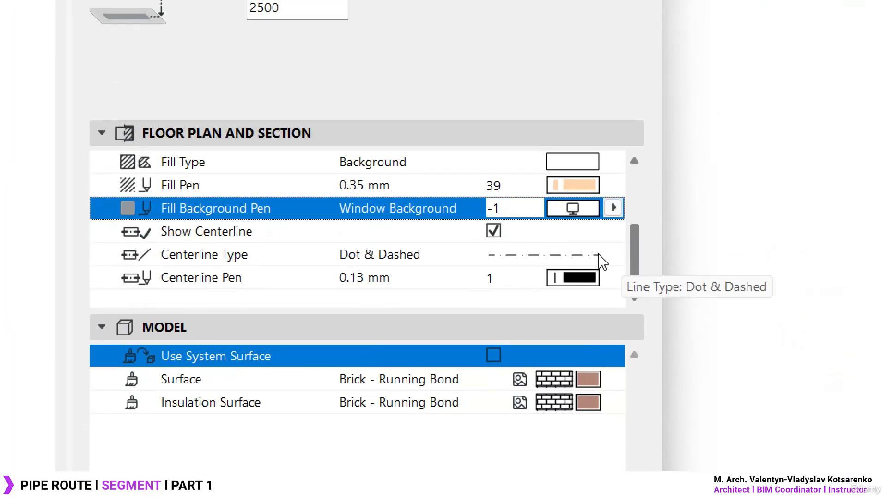
# - Try the Bubble line as the pipe route's Centerline Type
pyautogui.click(267, 237)
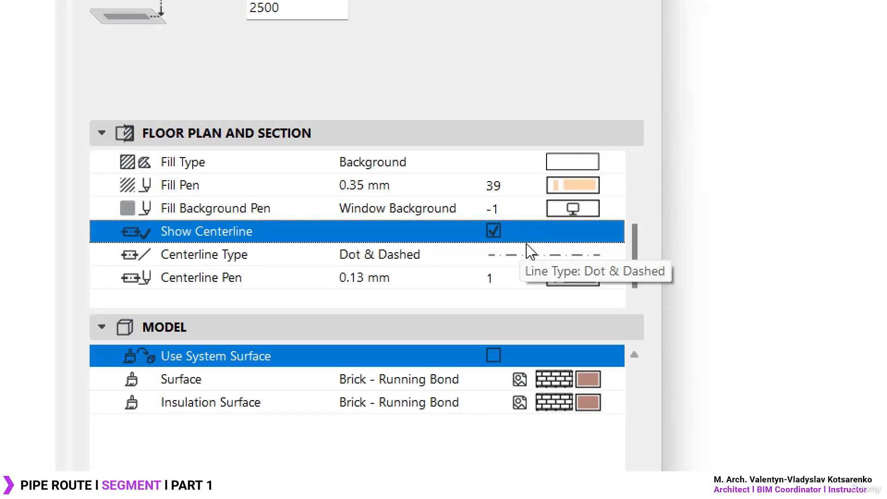
pyautogui.click(613, 255)
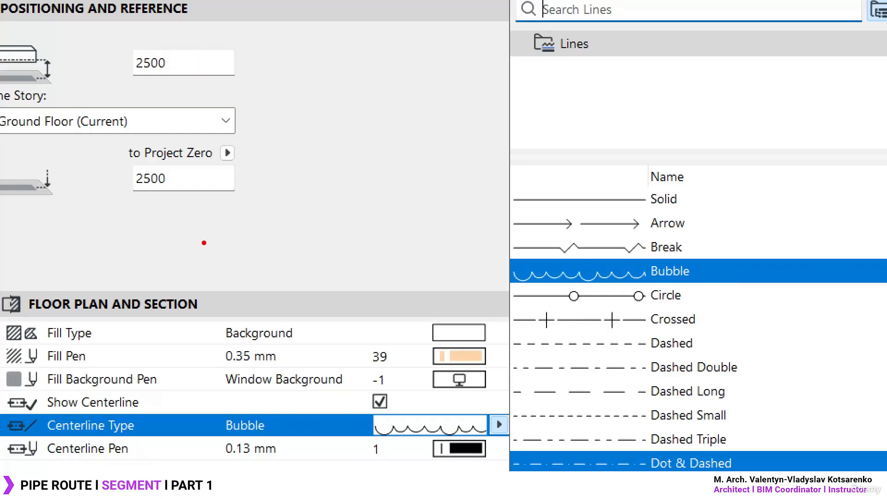
pyautogui.moveTo(204, 242)
pyautogui.mouseDown()
pyautogui.moveTo(278, 246)
pyautogui.moveTo(289, 269)
pyautogui.moveTo(348, 244)
pyautogui.moveTo(391, 252)
pyautogui.moveTo(397, 272)
pyautogui.moveTo(456, 247)
pyautogui.moveTo(483, 254)
pyautogui.moveTo(490, 269)
pyautogui.mouseUp()
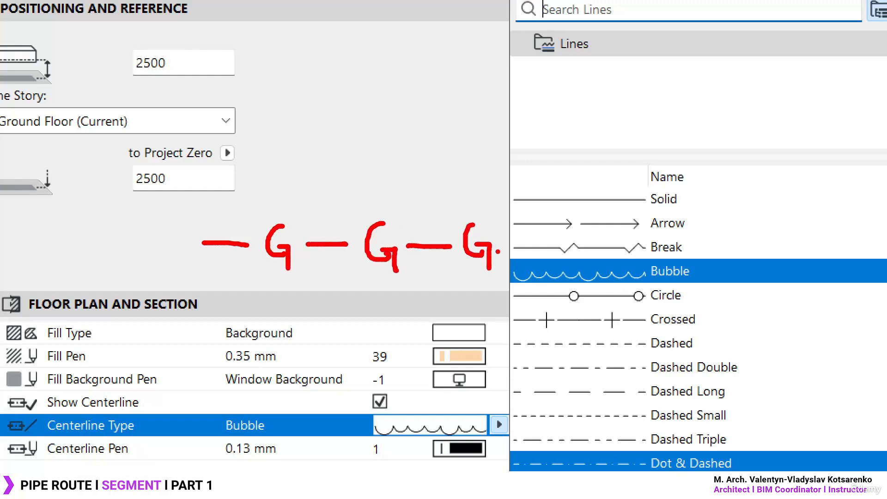
pyautogui.moveTo(495, 237); pyautogui.dragTo(537, 235)
pyautogui.moveTo(175, 190); pyautogui.dragTo(546, 299)
pyautogui.moveTo(371, 176); pyautogui.dragTo(335, 88)
pyautogui.press('Escape')
# - Set the pipe route's Centerline Type back to Dot & Dashed and apply the default settings
pyautogui.click(499, 424)
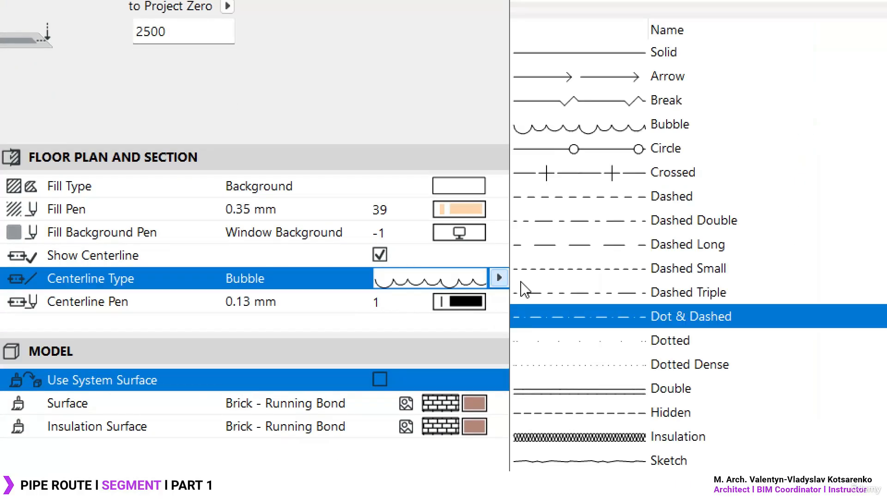
pyautogui.click(672, 243)
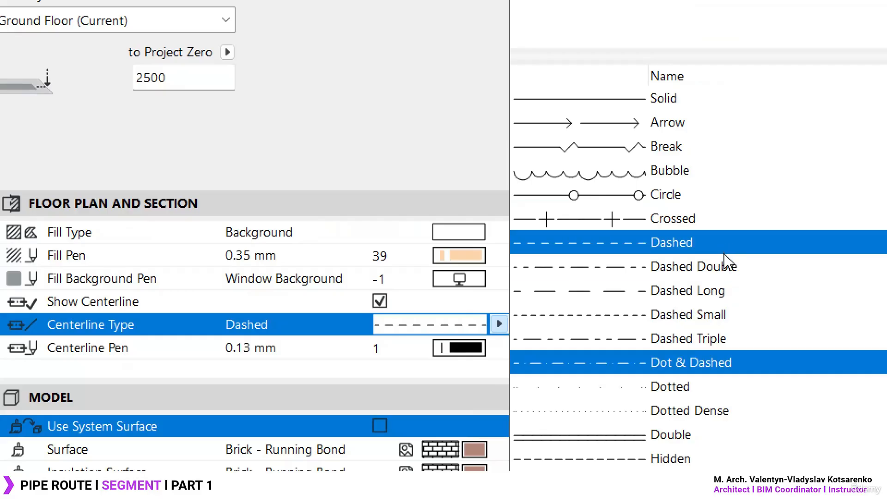
pyautogui.click(702, 365)
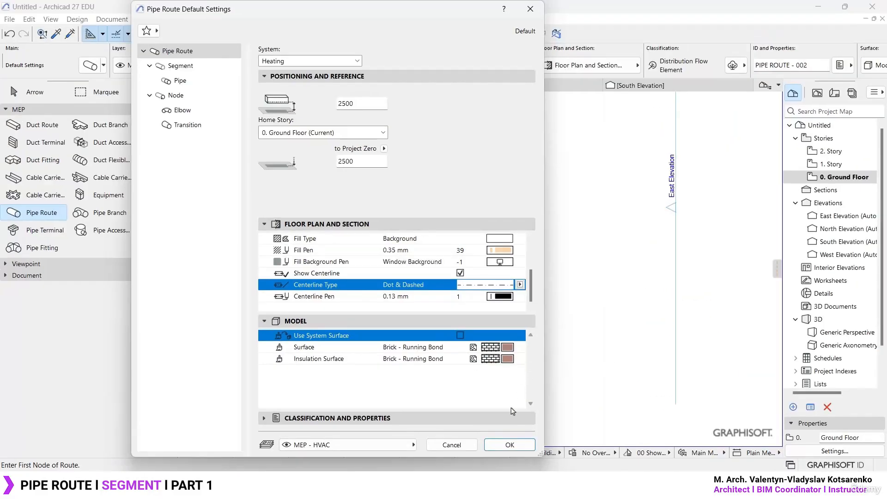
pyautogui.click(510, 445)
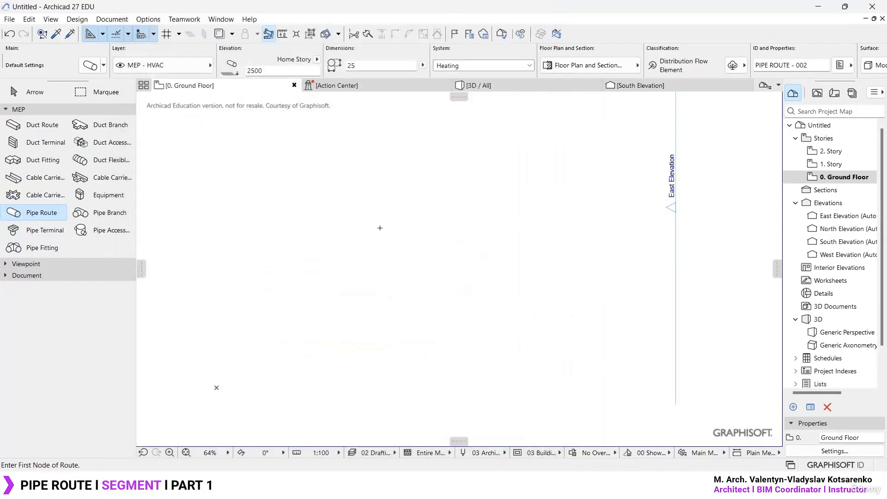
# - View the project's Lines attributes where line types are created and edited, and close them without changes
pyautogui.click(147, 19)
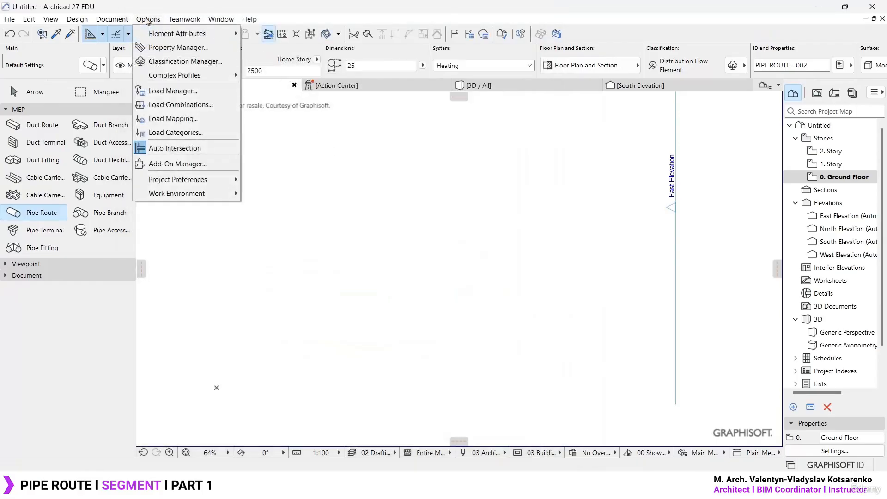
pyautogui.moveTo(152, 34)
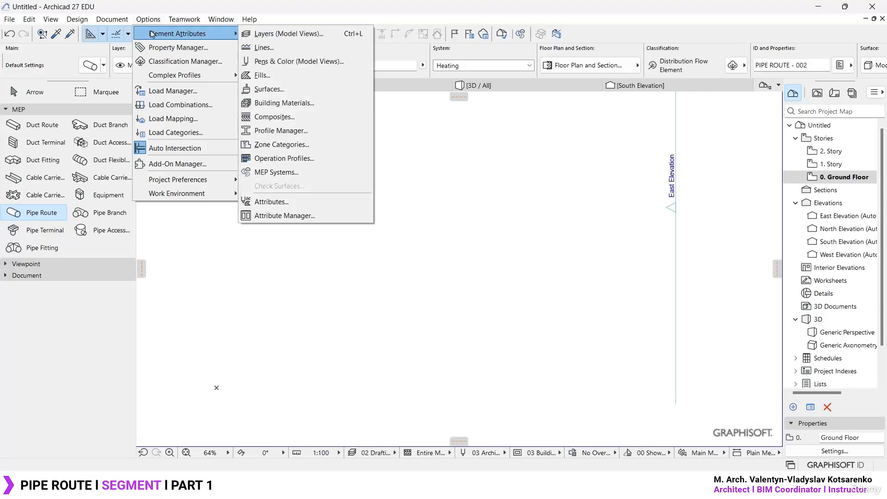
pyautogui.click(292, 53)
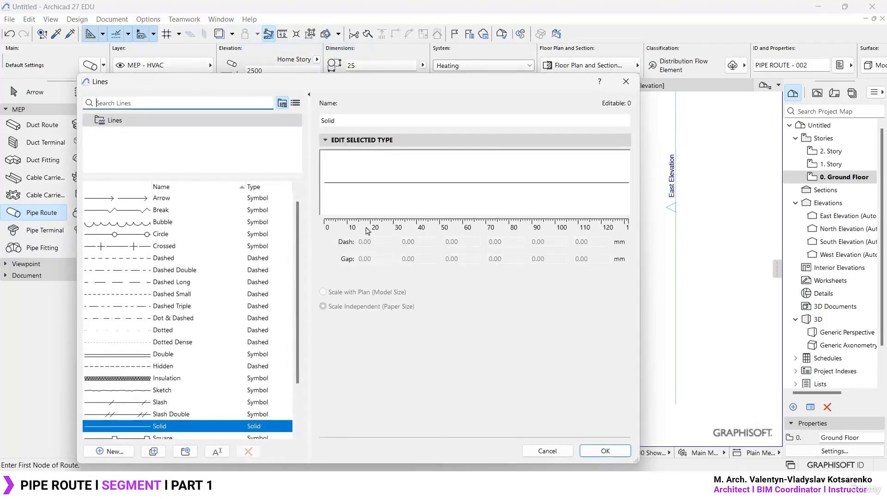
pyautogui.click(626, 81)
# - Reopen the Pipe Route default settings, review the Segment's Table of Dimensions and Diameter choices, and close without changes
pyautogui.hotkey('ctrl', 't')
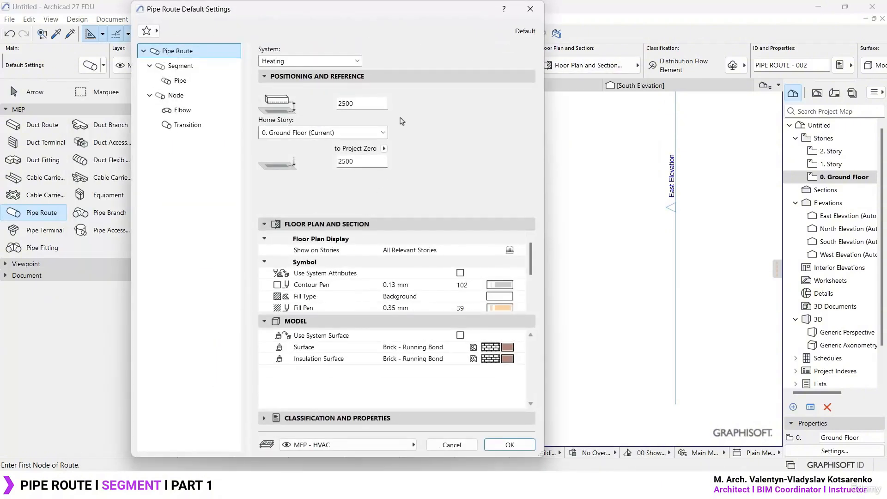
pyautogui.click(182, 66)
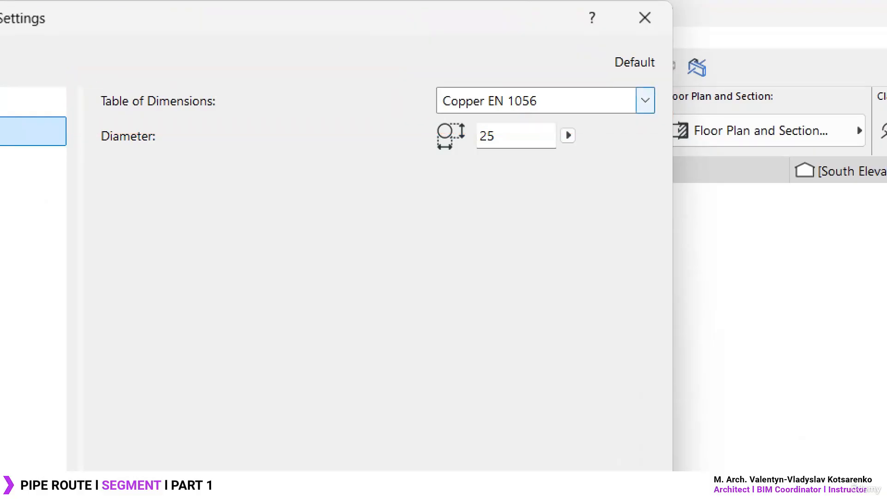
pyautogui.click(646, 101)
pyautogui.click(590, 125)
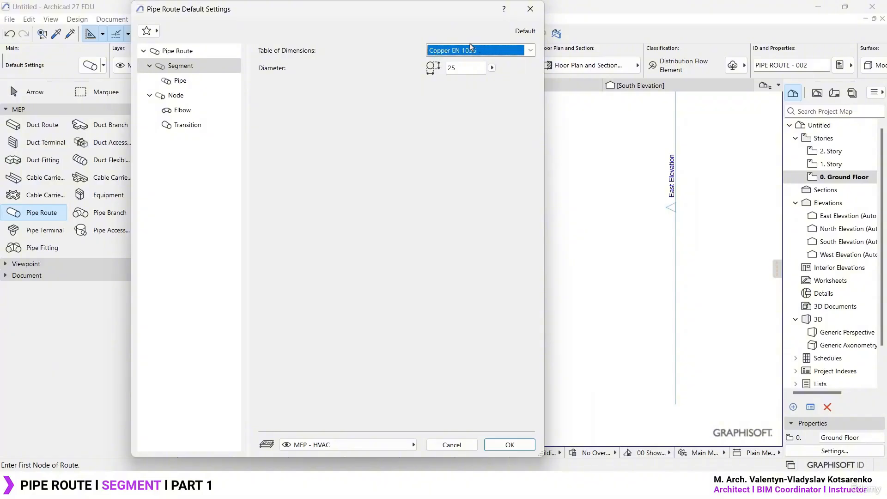
pyautogui.click(492, 67)
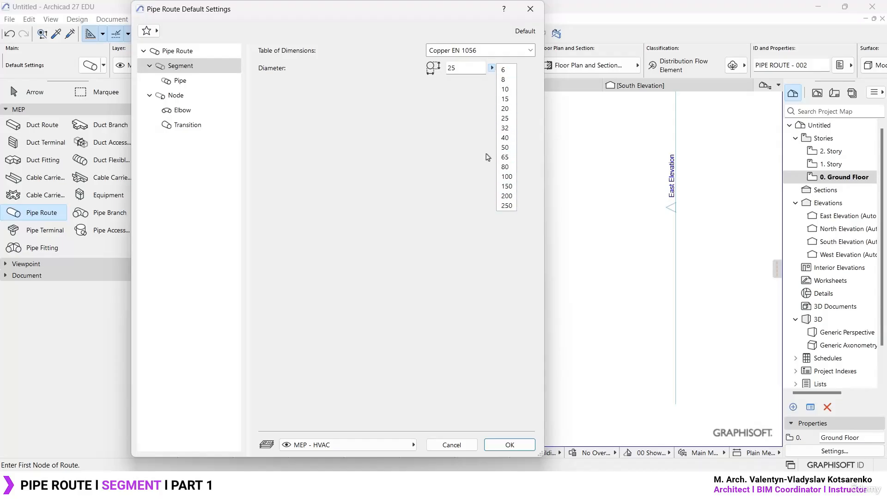
pyautogui.click(447, 176)
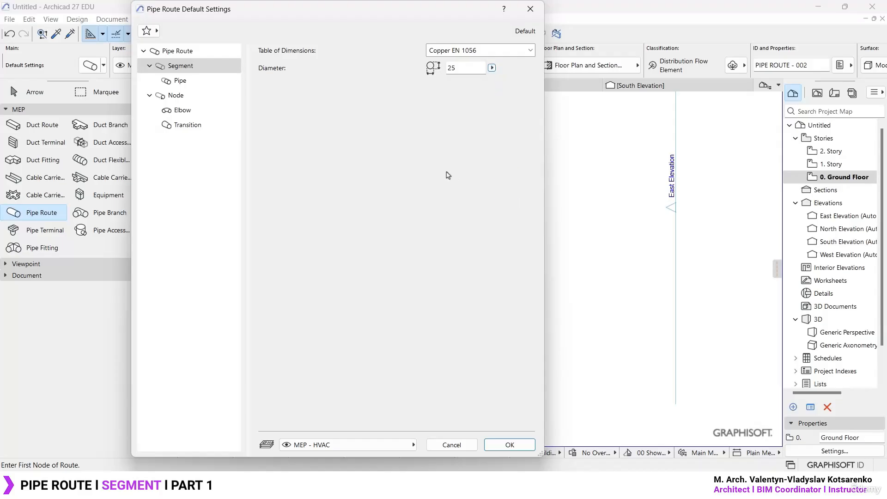
pyautogui.click(531, 9)
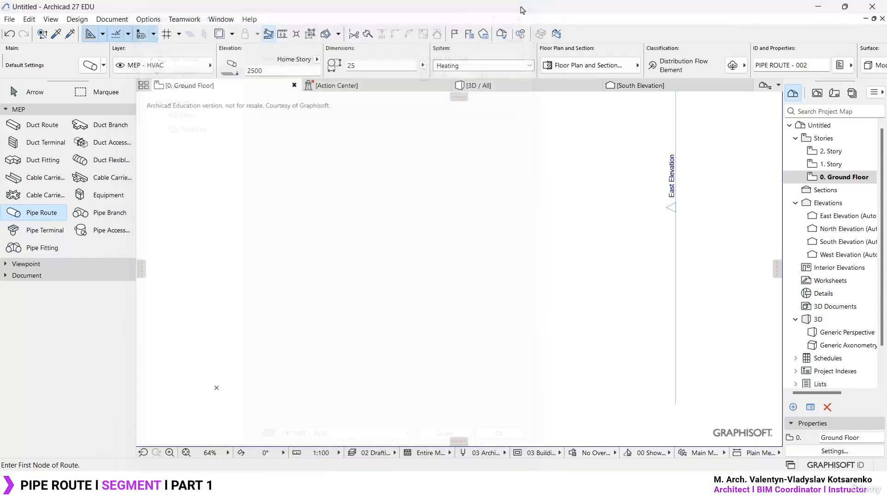
# - Open the project's Route Preferences to examine the tables of dimensions
pyautogui.click(150, 21)
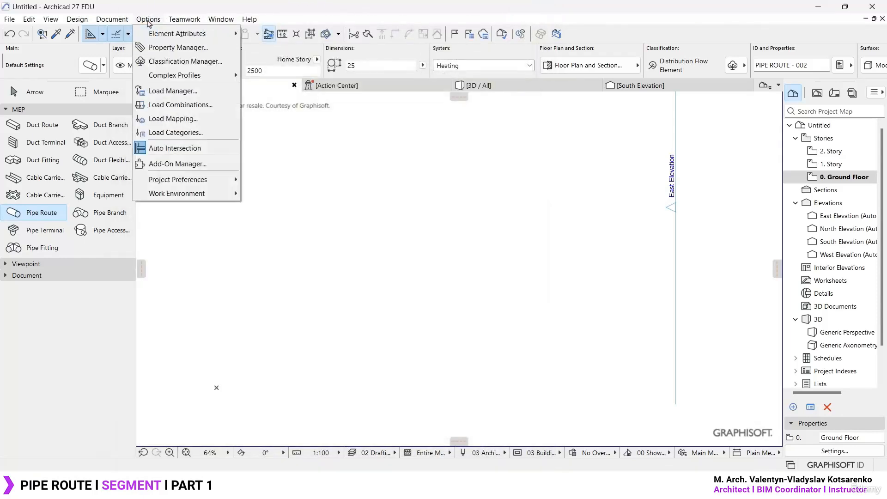
pyautogui.moveTo(210, 185)
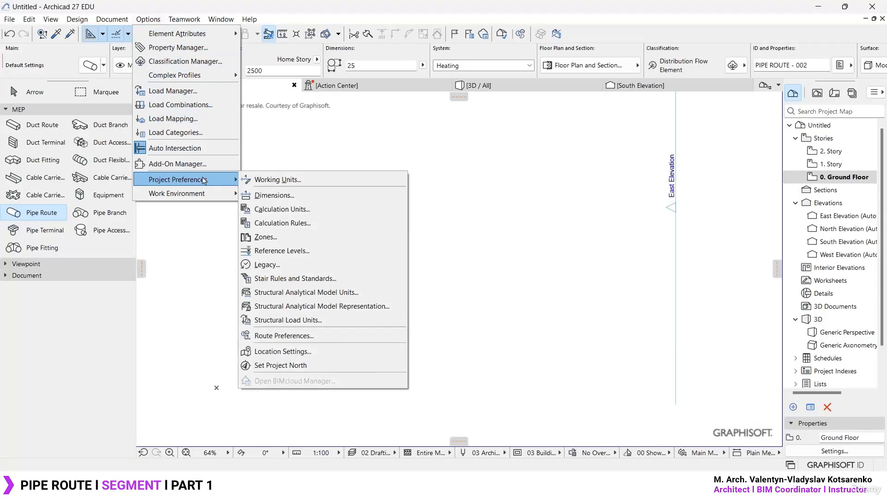
pyautogui.click(323, 336)
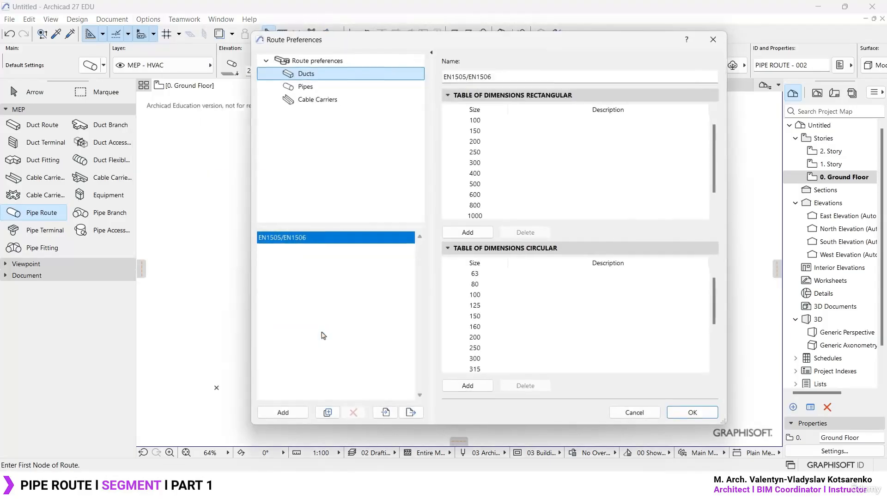
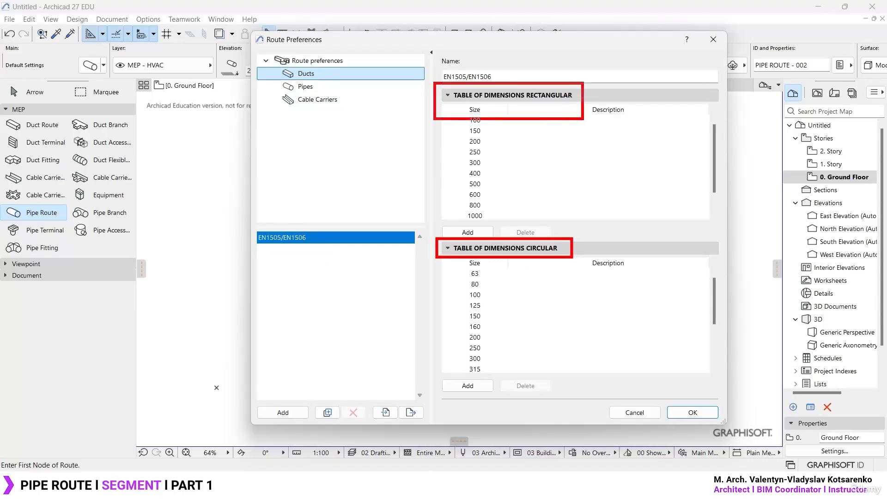
# - Examine the sizes in the rectangular and circular dimension tables of the EN1505/EN1506 duct preferences
pyautogui.click(478, 122)
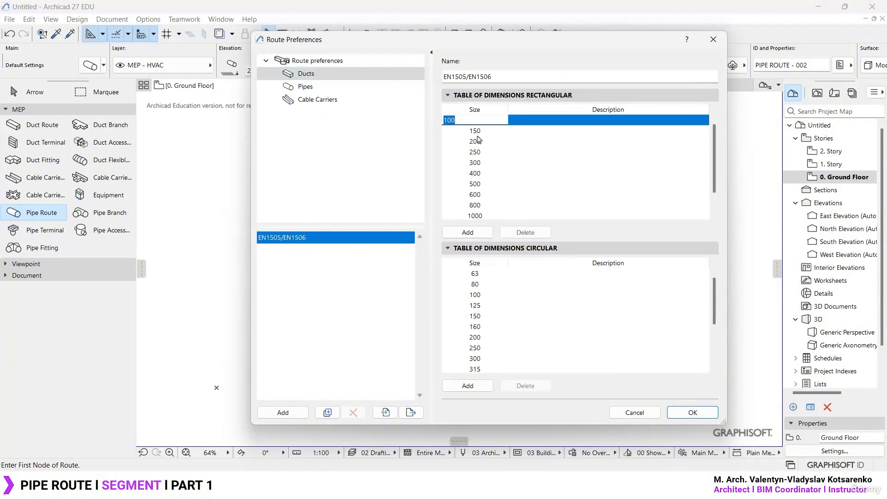
pyautogui.click(478, 135)
pyautogui.click(478, 153)
pyautogui.click(477, 191)
pyautogui.scroll(-2, 478, 190)
pyautogui.click(481, 295)
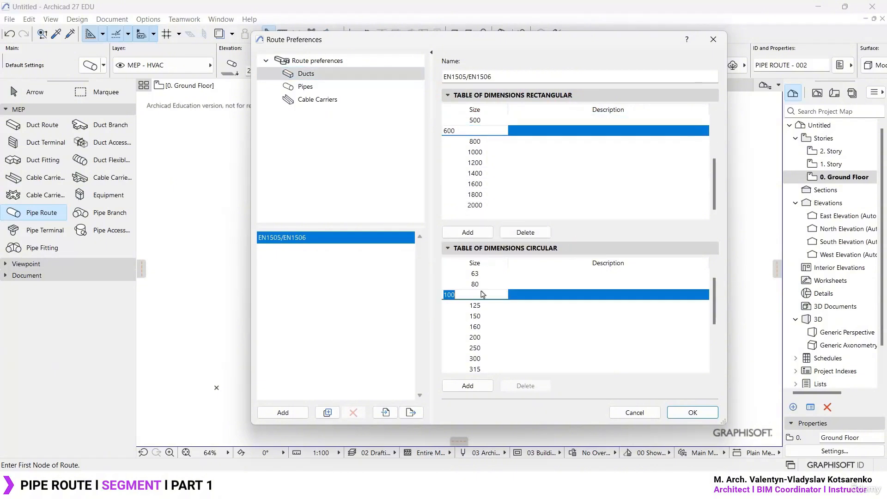
pyautogui.scroll(-4, 485, 301)
pyautogui.click(605, 320)
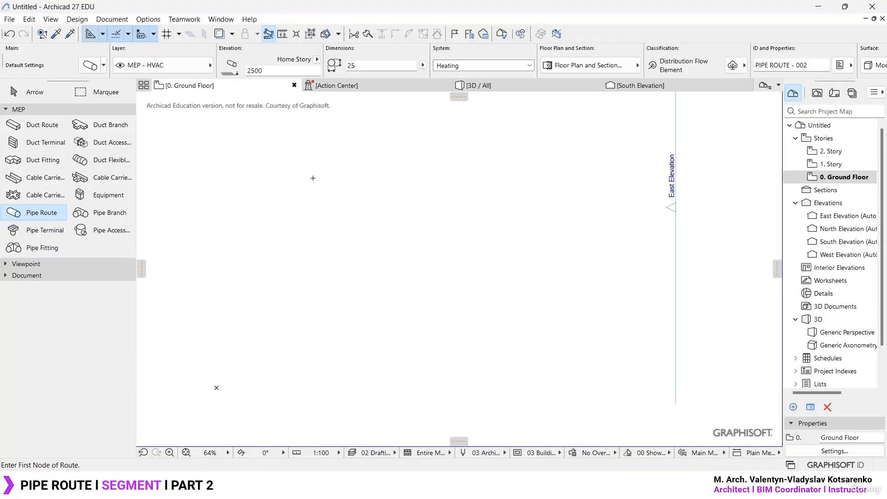
# - Open the Pipe Route default settings at the Segment's Diameter, and check the pipe size labels in the MEP Modeler brochure PDF
pyautogui.hotkey('ctrl', 't')
pyautogui.click(462, 69)
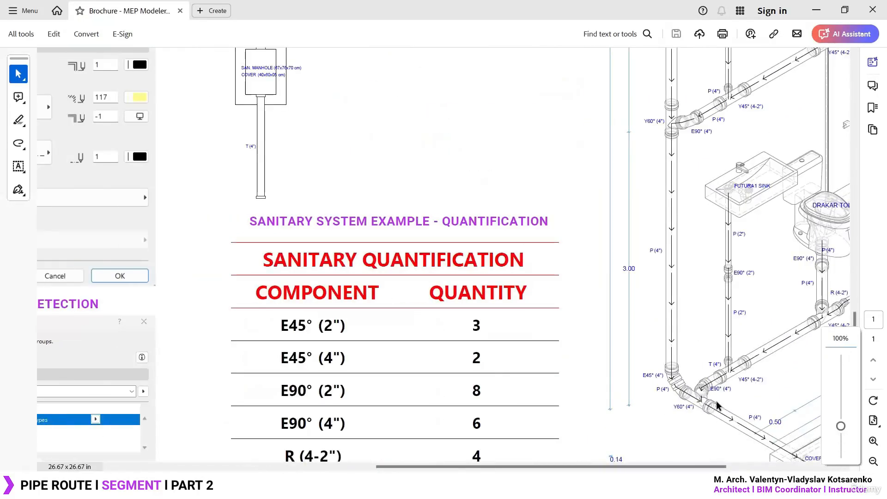
pyautogui.keyDown('ctrl'); pyautogui.scroll(4, 717, 407); pyautogui.keyUp('ctrl')
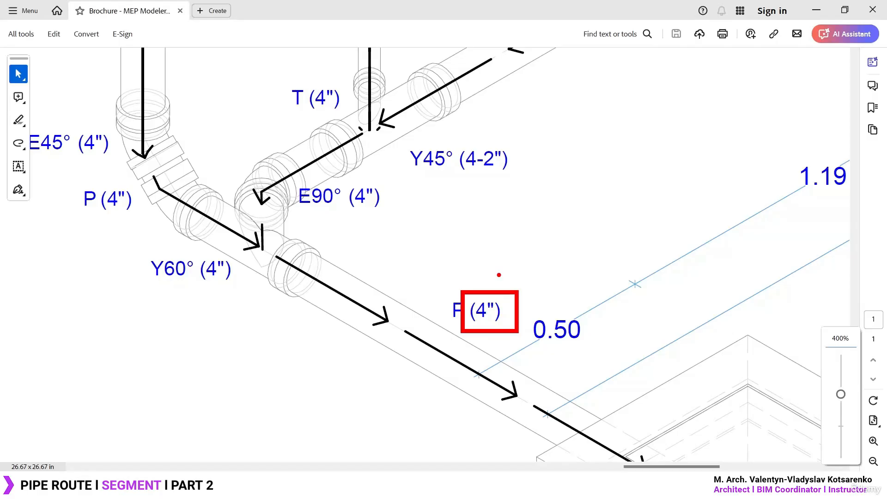
pyautogui.scroll(3, 334, 246)
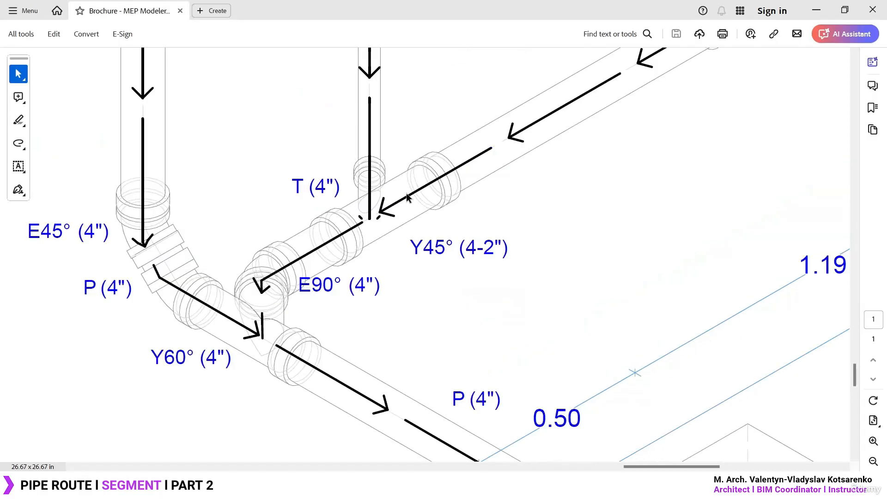
pyautogui.keyDown('ctrl'); pyautogui.scroll(-2, 382, 205); pyautogui.keyUp('ctrl')
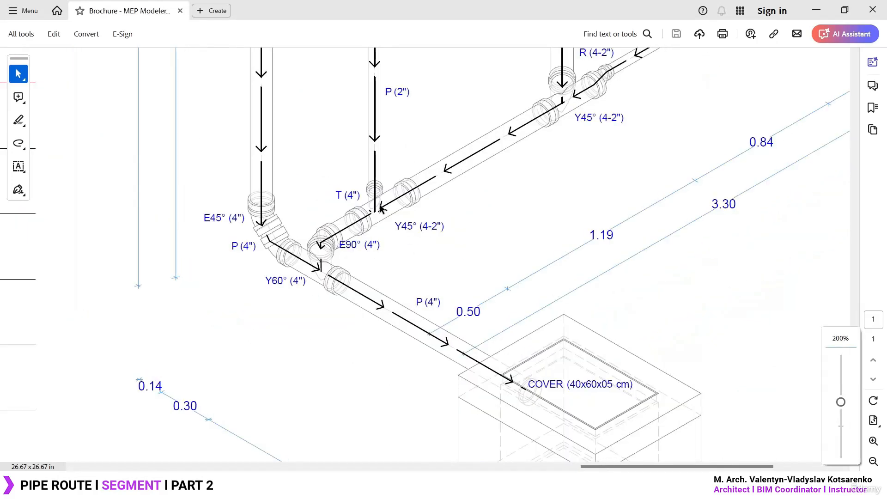
pyautogui.keyDown('ctrl'); pyautogui.scroll(3, 404, 321); pyautogui.keyUp('ctrl')
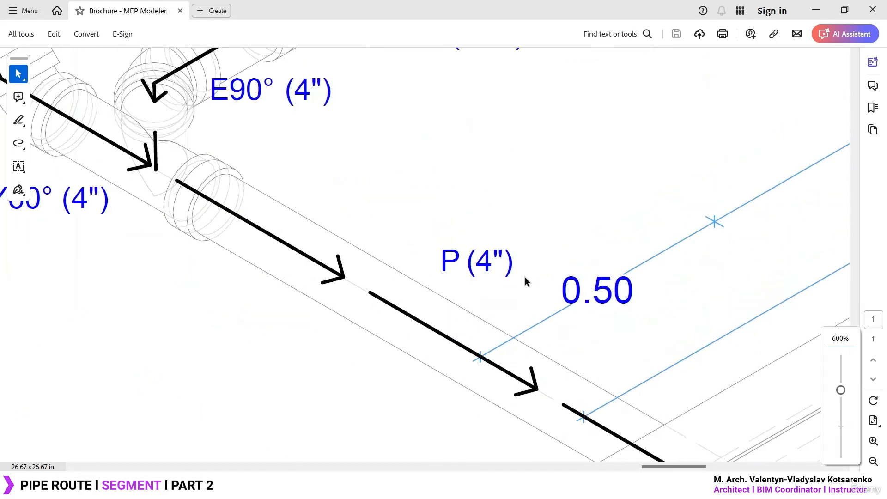
pyautogui.moveTo(518, 247)
pyautogui.mouseDown()
pyautogui.moveTo(476, 231)
pyautogui.moveTo(511, 240)
pyautogui.mouseUp()
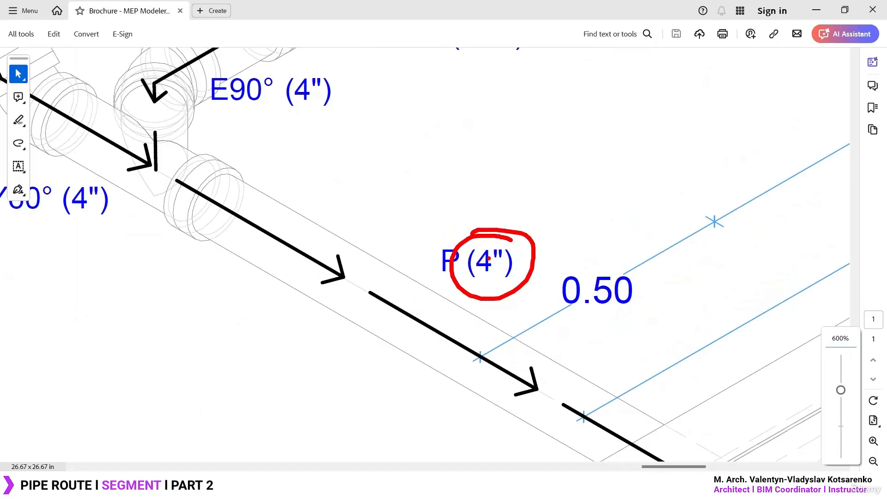
pyautogui.press('Escape')
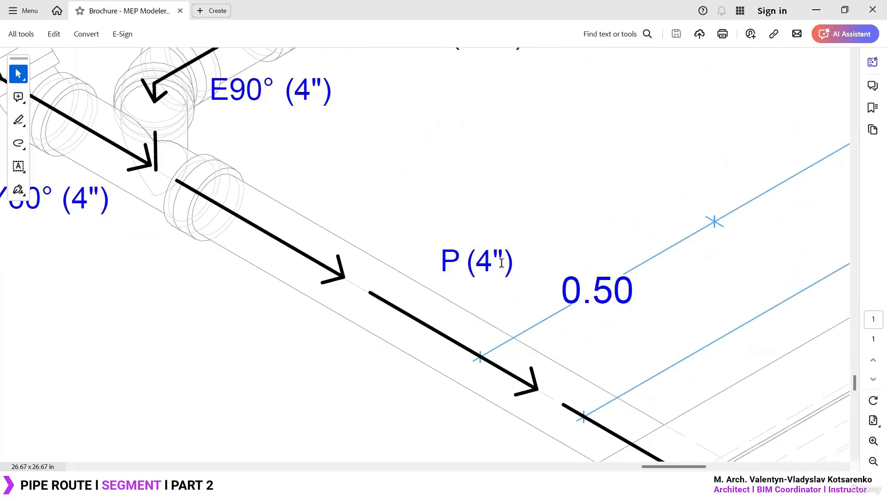
# - Multiply 2.54 by 4 in the calculator to convert the 4-inch pipe diameter from inches
pyautogui.press('XF86Calculator')
pyautogui.write('2.54 × ')
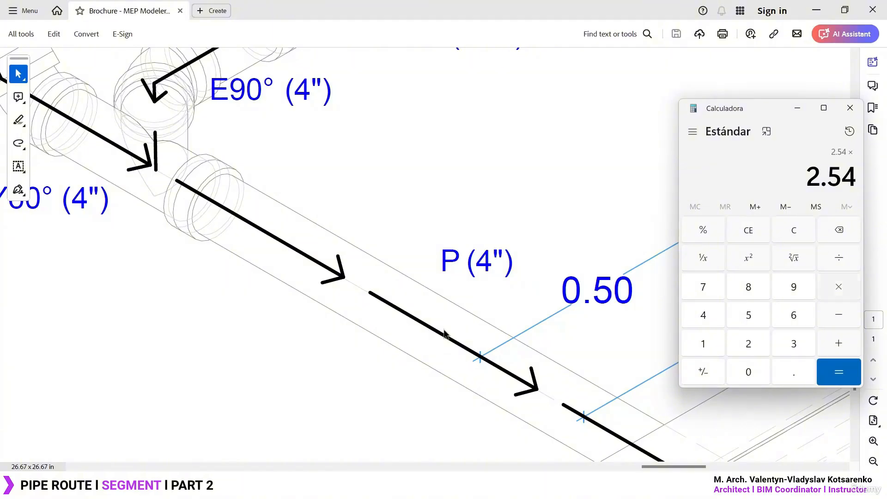
pyautogui.write('4')
pyautogui.press('Return')
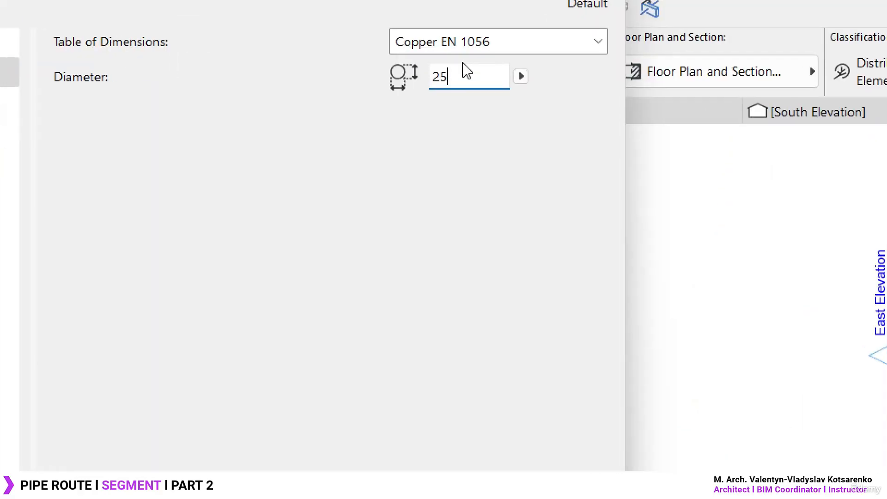
# - Back in Archicad, set the pipe route Segment's default Diameter to 102
pyautogui.press('BackSpace')
pyautogui.press('BackSpace')
pyautogui.write('101.')
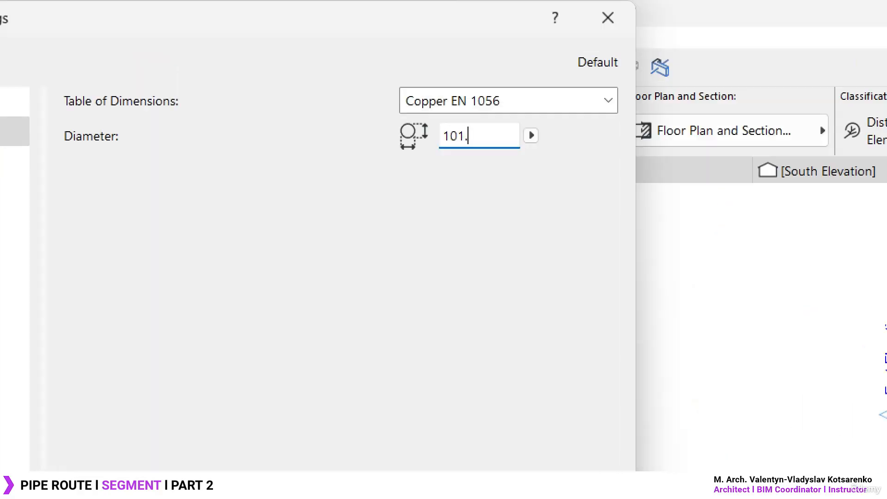
pyautogui.write('6')
pyautogui.press('BackSpace')
pyautogui.press('BackSpace')
pyautogui.press('BackSpace')
pyautogui.write('2')
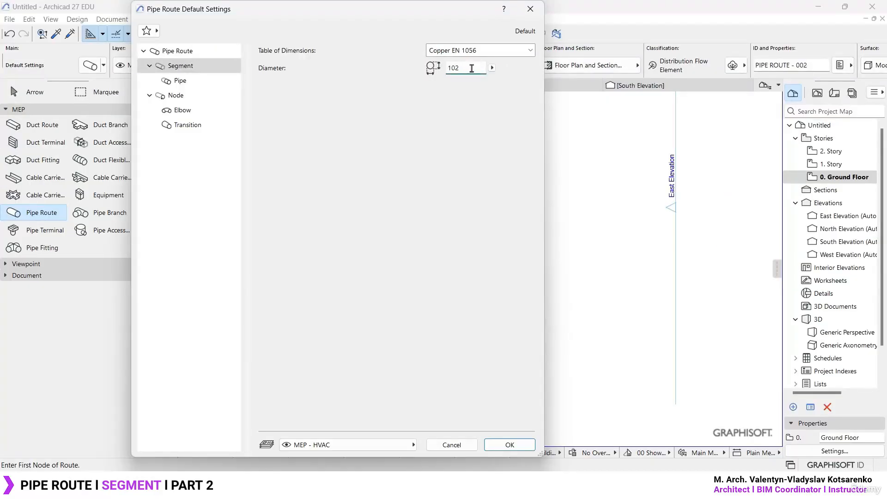
pyautogui.moveTo(472, 69); pyautogui.dragTo(403, 72)
pyautogui.click(466, 70)
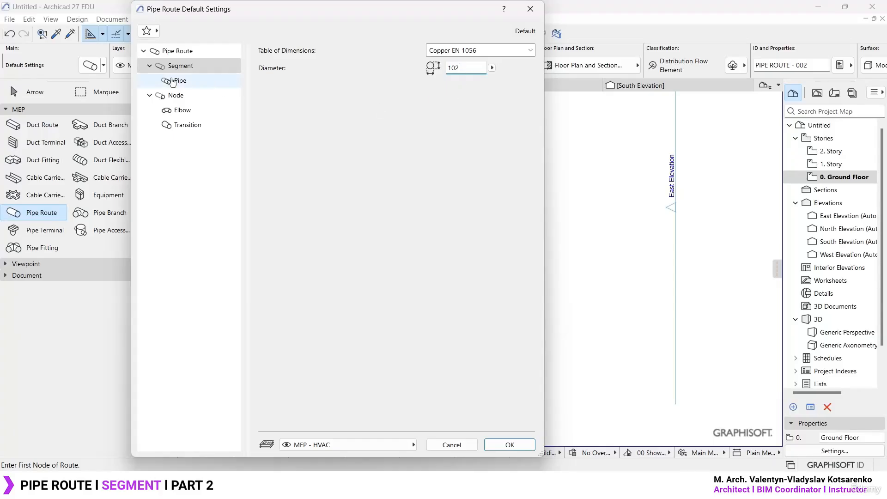
# - Review the Insulation option and its thickness in the Segment's Pipe settings, and apply the default settings
pyautogui.click(200, 82)
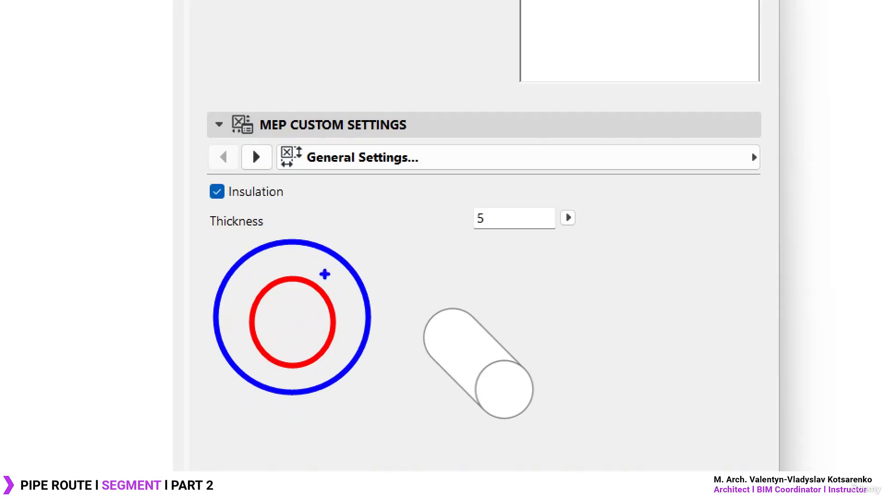
pyautogui.press('Escape')
pyautogui.click(509, 445)
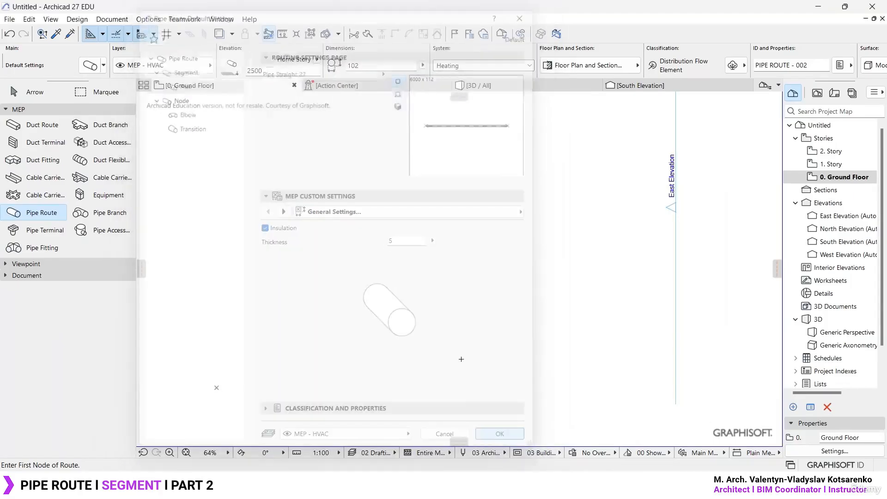
# - Draw an L-shaped pipe route with one horizontal and one vertical segment on the Ground Floor plan
pyautogui.click(242, 292)
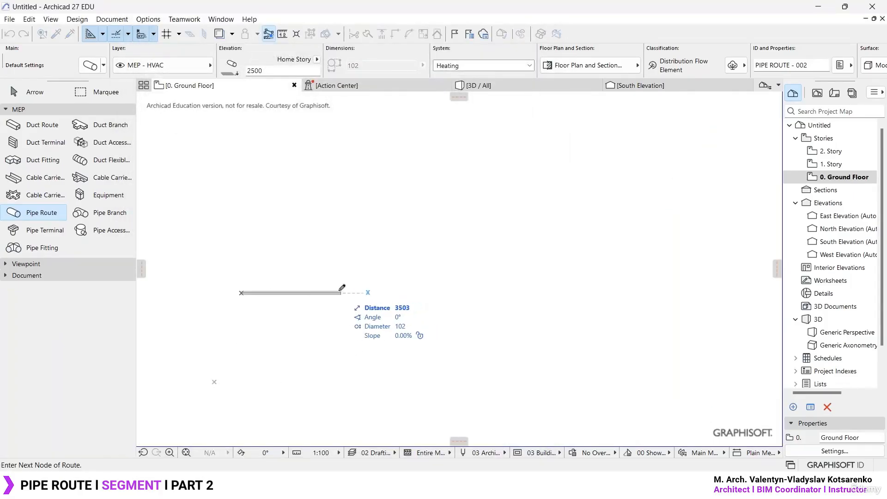
pyautogui.click(324, 293)
pyautogui.doubleClick(324, 251)
pyautogui.press('Escape')
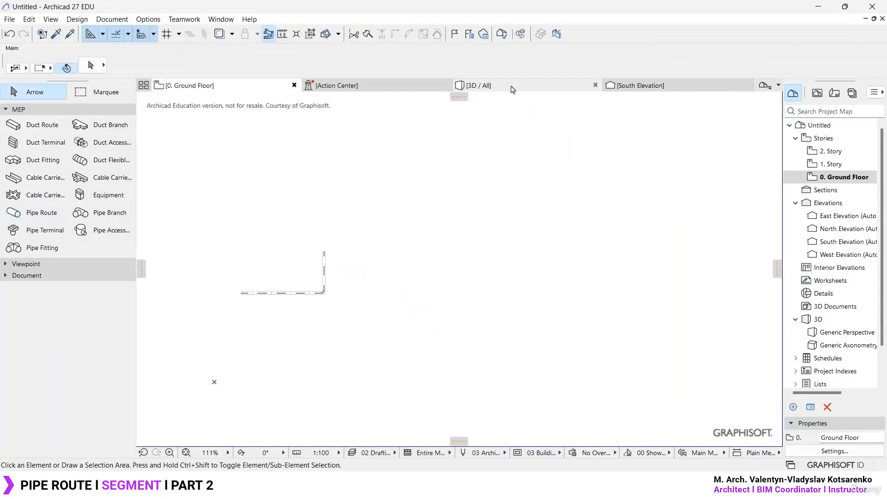
# - Inspect the pipe route's open end in the 3D view to see the insulation around the pipe
pyautogui.click(512, 87)
pyautogui.scroll(5, 398, 309)
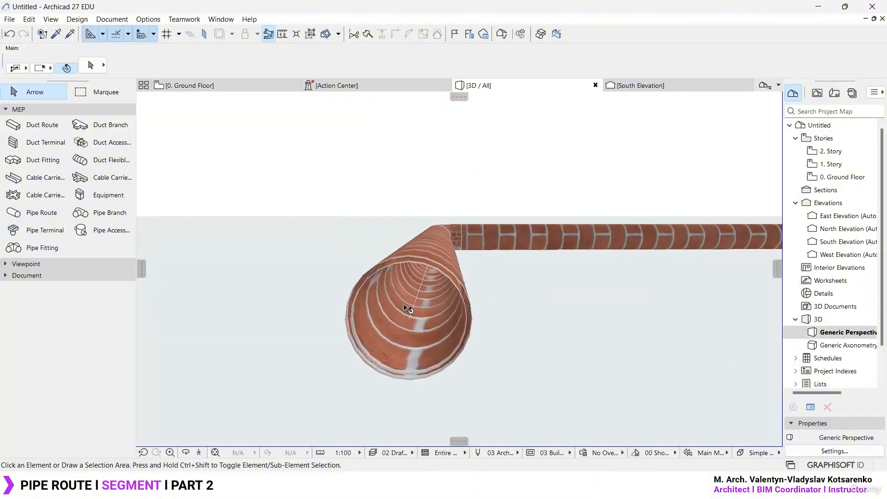
pyautogui.moveTo(406, 309); pyautogui.dragTo(408, 224)
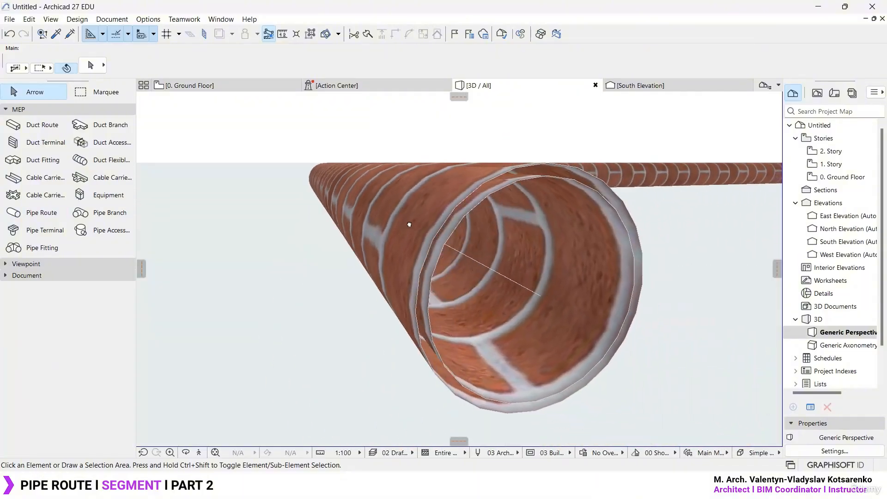
pyautogui.scroll(-5, 409, 224)
pyautogui.scroll(8, 383, 314)
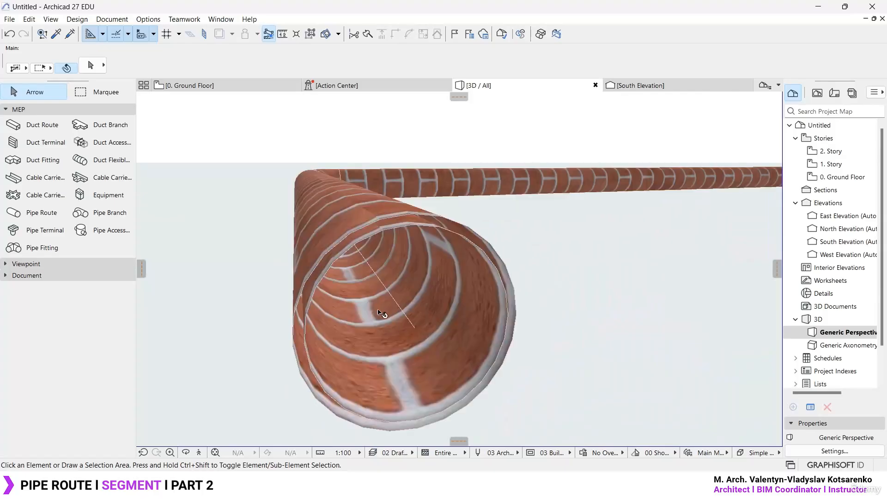
pyautogui.moveTo(382, 314); pyautogui.dragTo(448, 274)
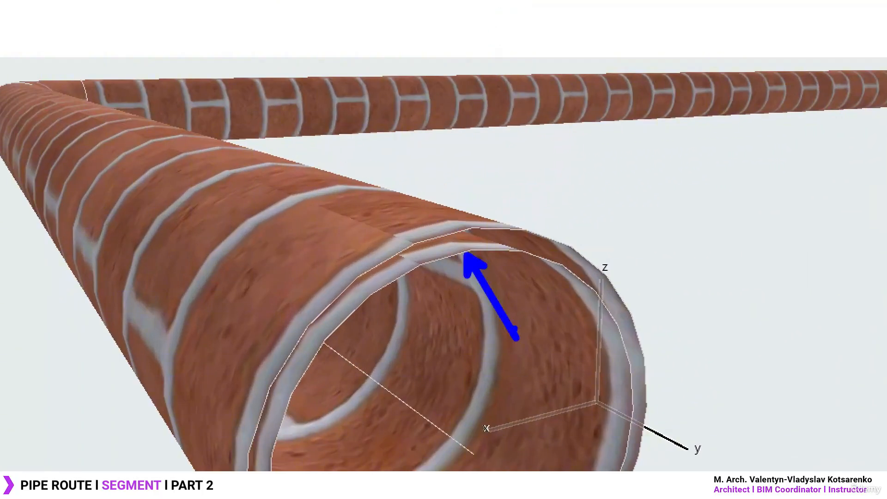
pyautogui.press('Escape')
# - Turn off Insulation for the drawn pipe route and apply the change
pyautogui.click(414, 230)
pyautogui.hotkey('ctrl', 't')
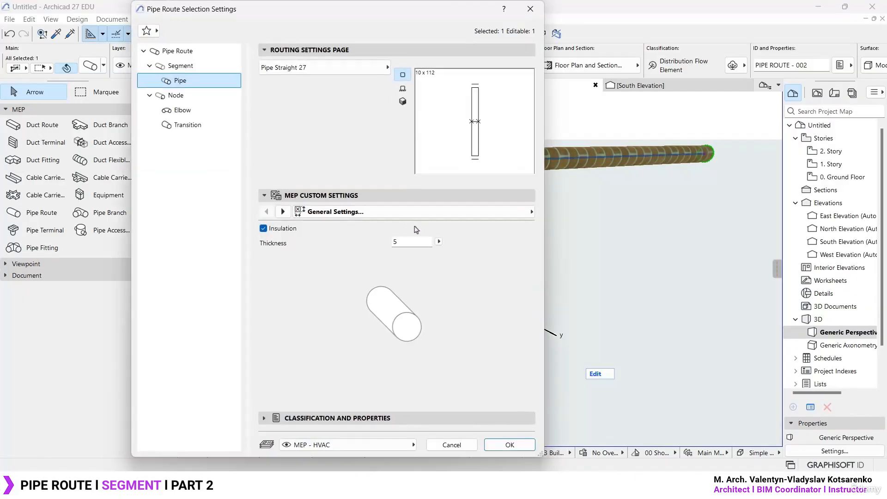
pyautogui.click(263, 229)
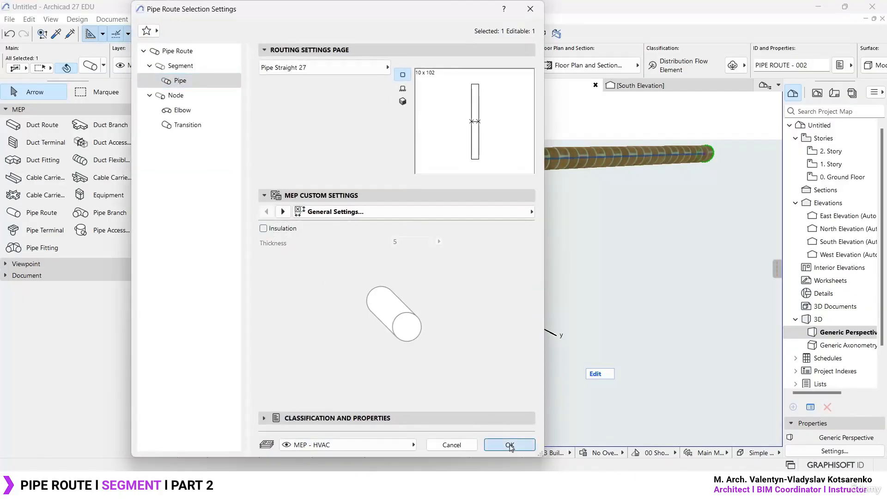
pyautogui.click(509, 445)
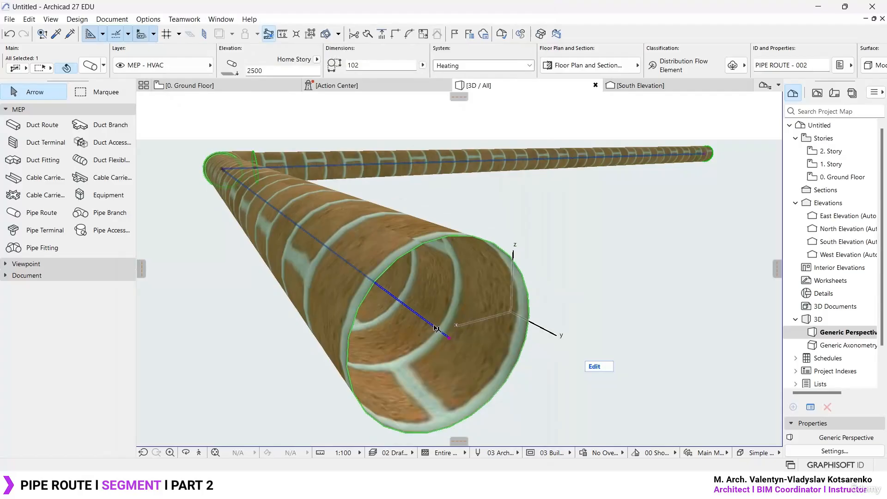
# - Set the selected pipe route's model Surface to Paint - Titanium White
pyautogui.hotkey('ctrl', 't')
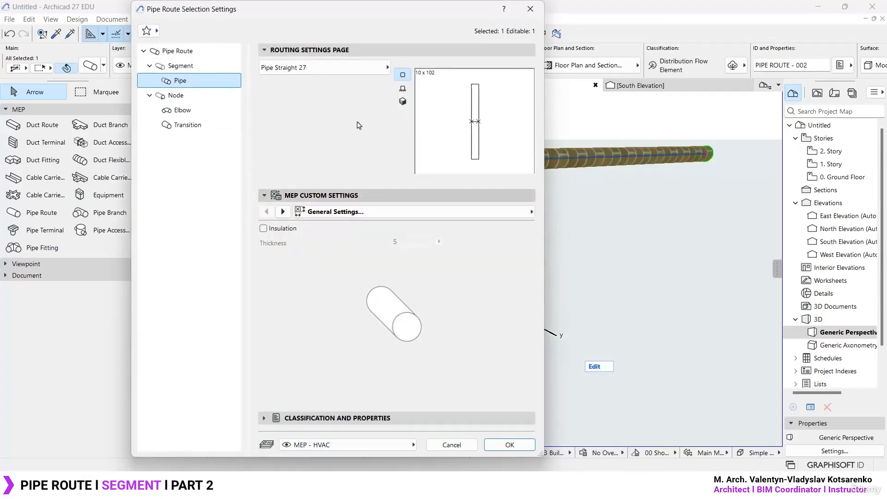
pyautogui.click(201, 51)
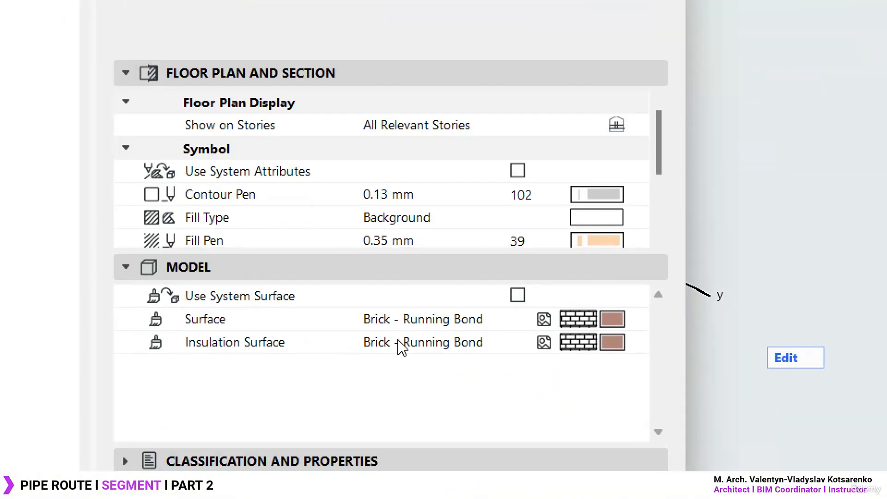
pyautogui.click(490, 324)
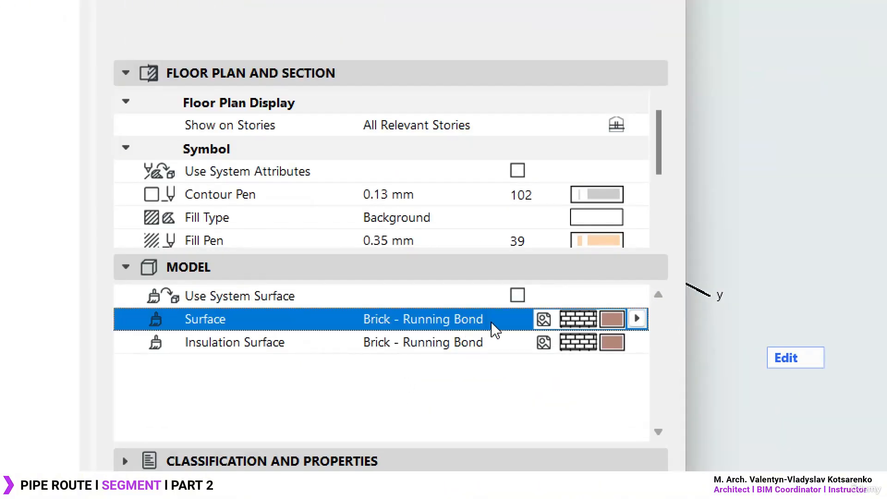
pyautogui.click(637, 318)
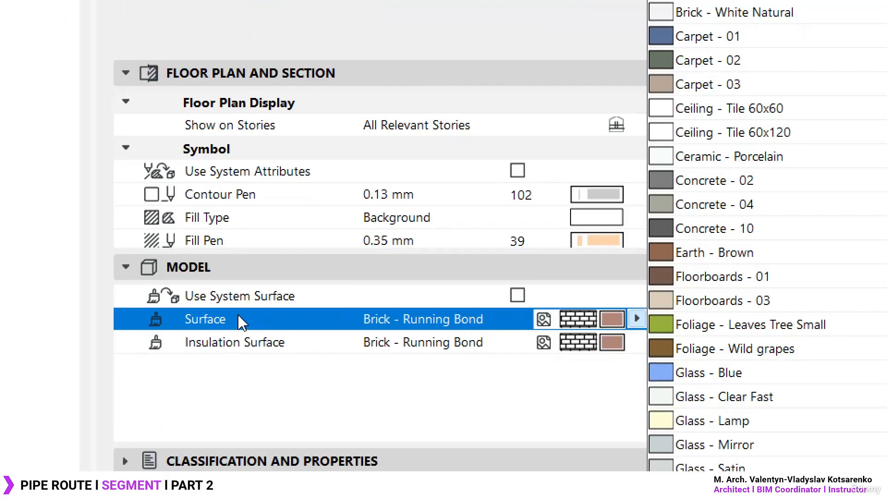
pyautogui.click(751, 325)
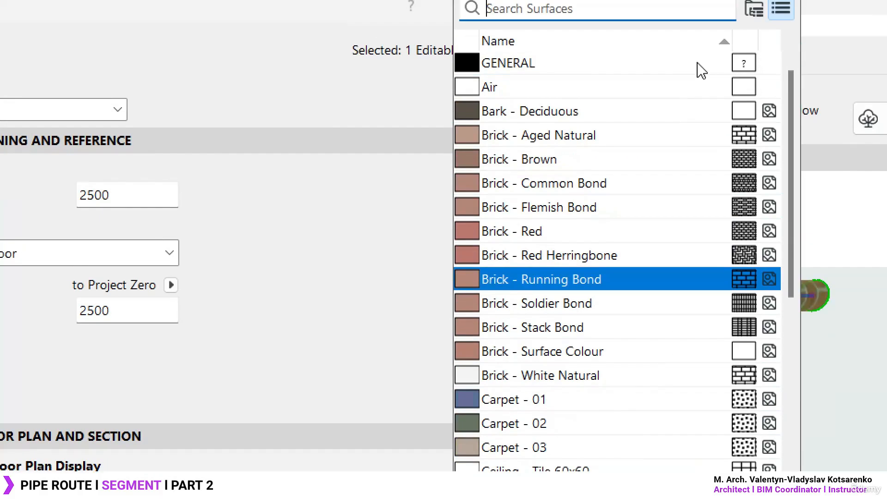
pyautogui.write('titan')
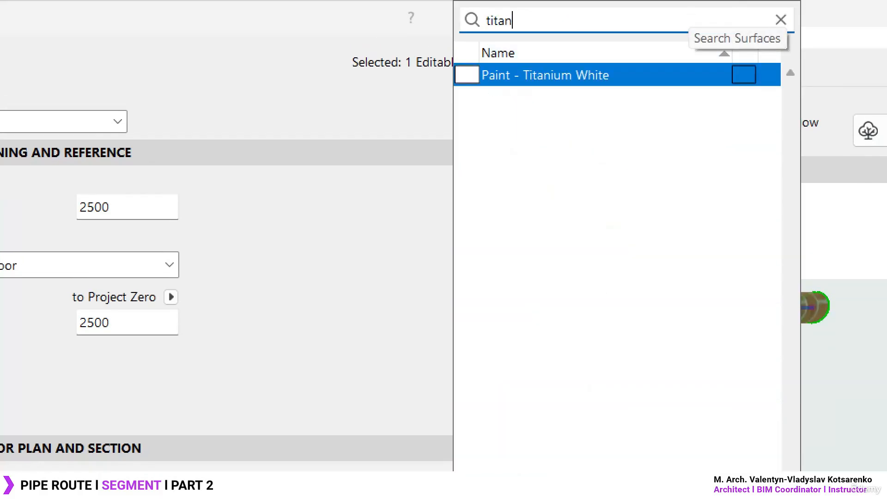
pyautogui.click(619, 75)
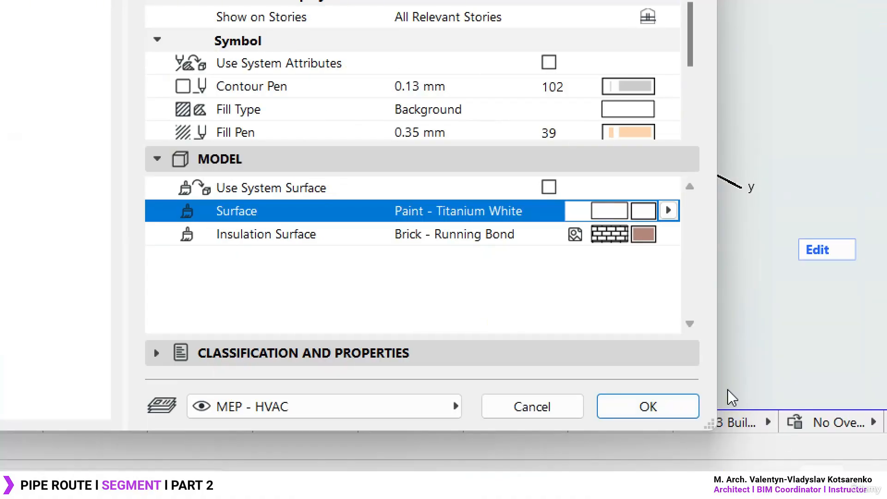
pyautogui.hotkey('ctrl', '2')
pyautogui.moveTo(432, 273); pyautogui.dragTo(448, 314)
pyautogui.moveTo(431, 275)
pyautogui.mouseDown()
pyautogui.moveTo(432, 265)
pyautogui.moveTo(433, 291)
pyautogui.mouseUp()
pyautogui.moveTo(461, 264)
pyautogui.mouseDown()
pyautogui.moveTo(485, 262)
pyautogui.moveTo(538, 290)
pyautogui.mouseUp()
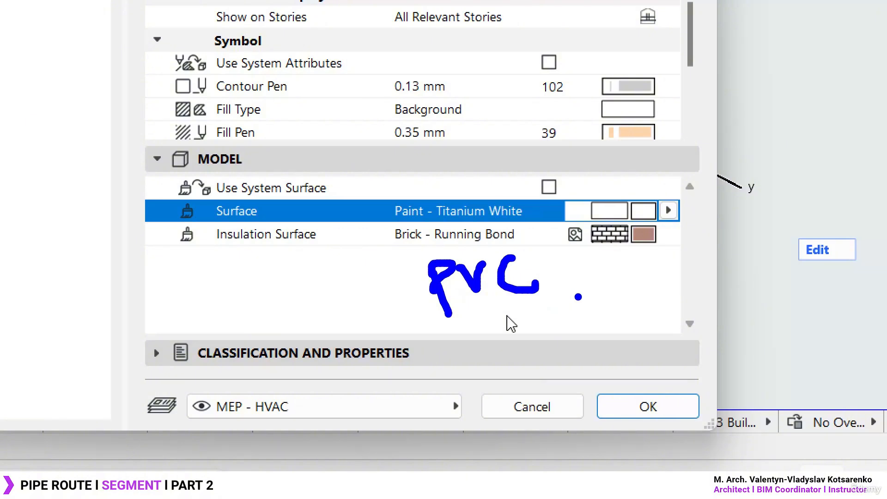
pyautogui.press('Escape')
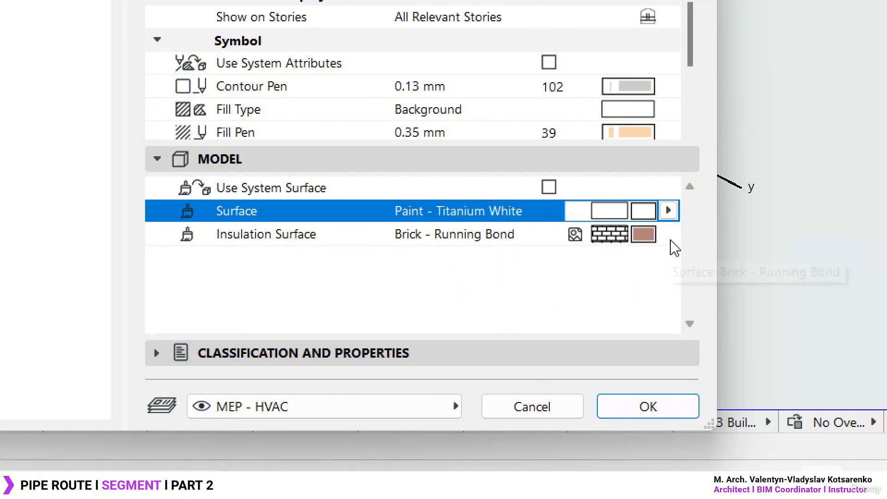
# - Set the pipe route's Insulation Surface to Paint - Cadmium Orange
pyautogui.click(669, 234)
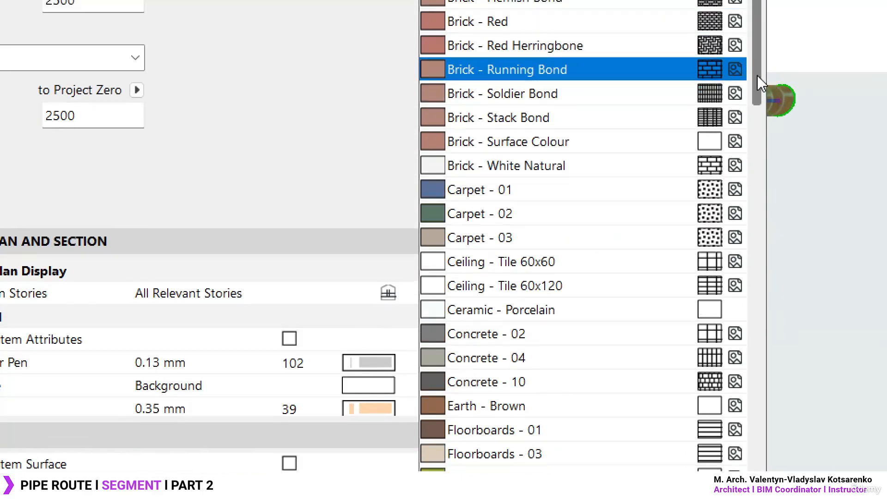
pyautogui.moveTo(760, 84); pyautogui.dragTo(759, 284)
pyautogui.click(573, 417)
pyautogui.click(531, 393)
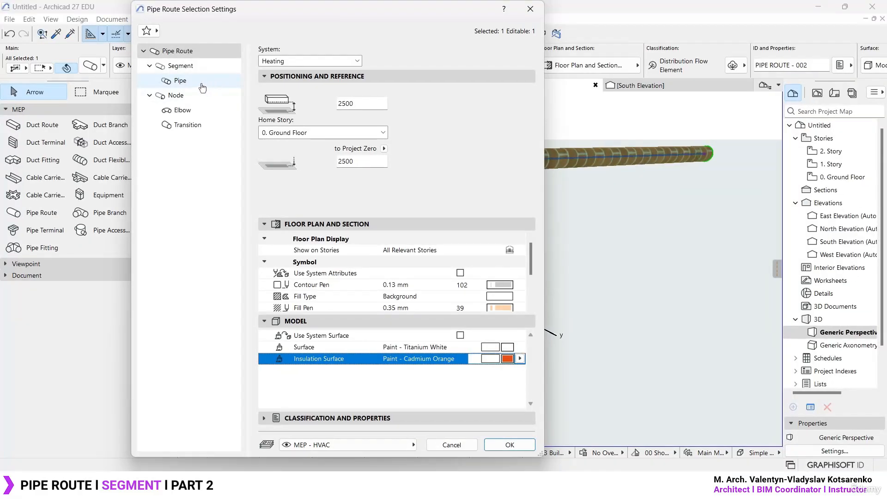
# - Turn on Insulation for the Pipe segment, apply it, and view the insulated open end in 3D
pyautogui.click(180, 81)
pyautogui.click(272, 230)
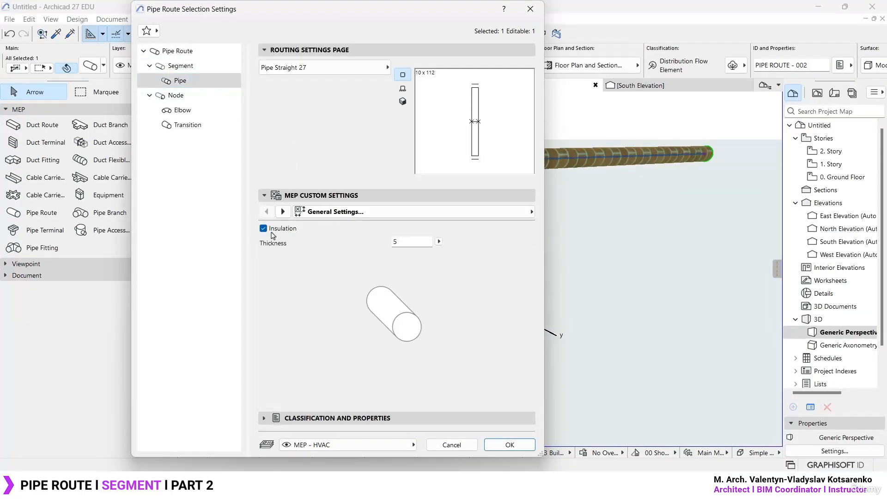
pyautogui.click(510, 444)
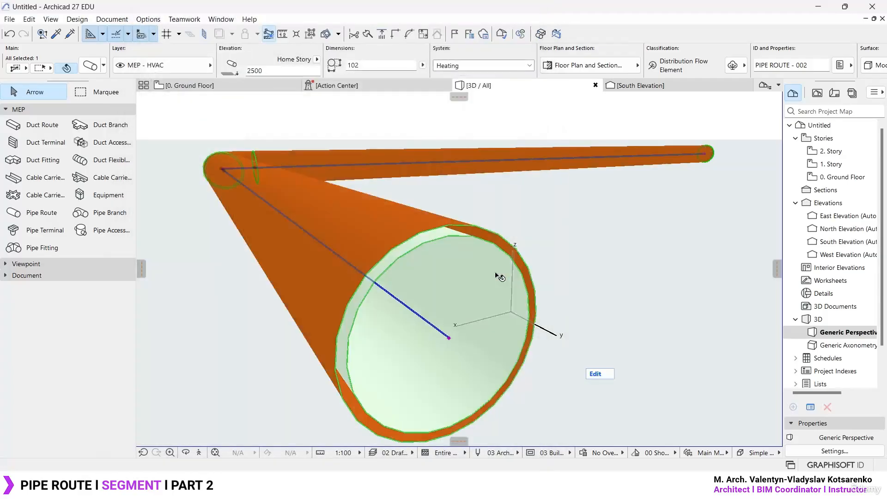
pyautogui.scroll(5, 422, 273)
pyautogui.moveTo(271, 307); pyautogui.dragTo(400, 266, button='middle')
# - Set the Pipe segment's insulation Thickness to 25 and apply the change
pyautogui.hotkey('ctrl', 't')
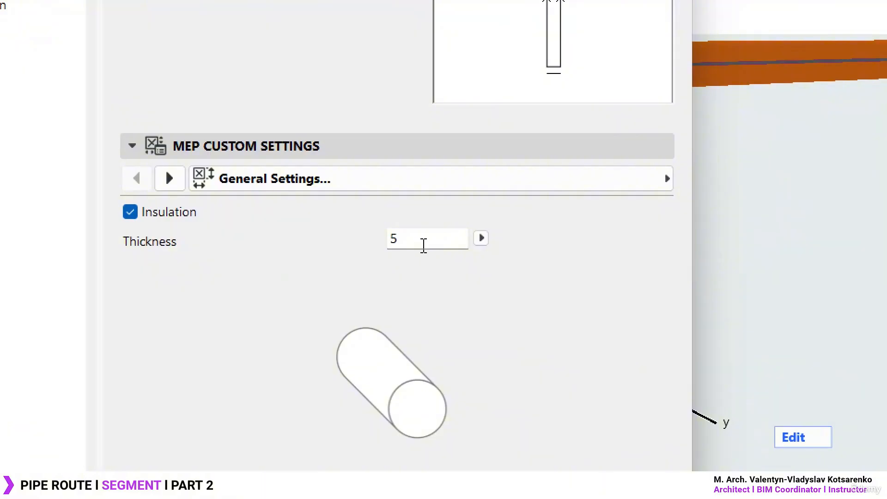
pyautogui.click(412, 244)
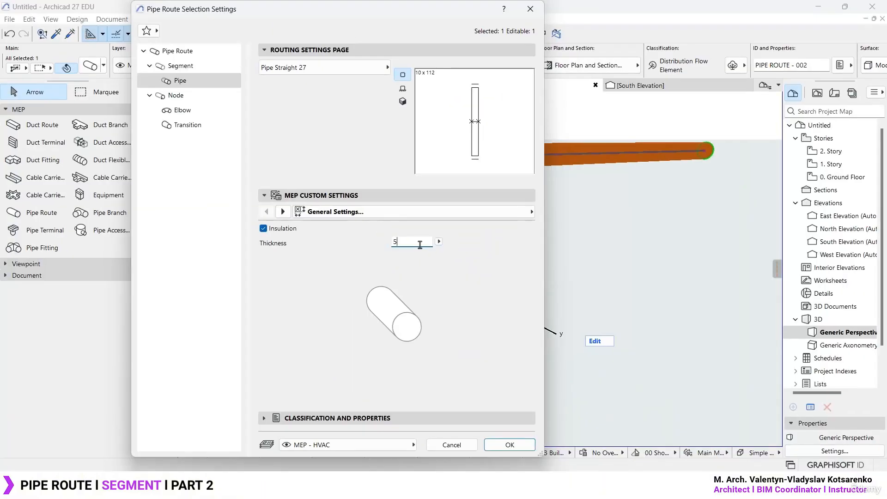
pyautogui.moveTo(442, 243); pyautogui.dragTo(322, 293)
pyautogui.write('25')
pyautogui.press('Tab')
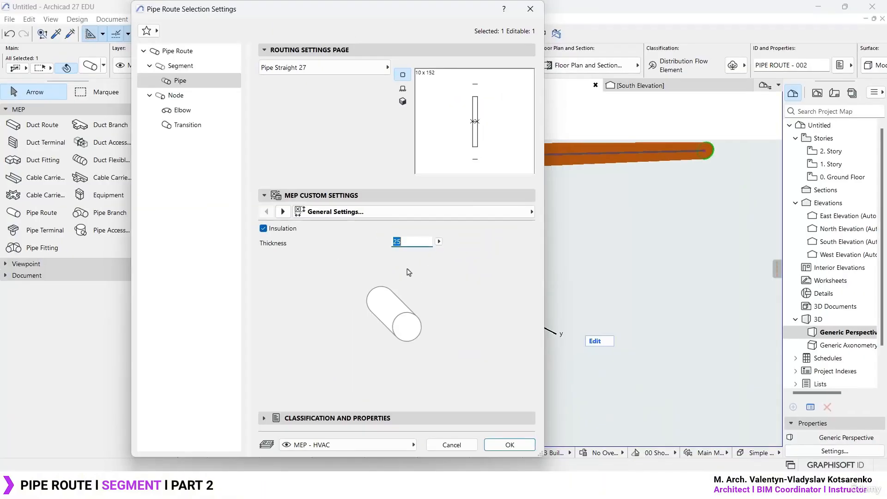
pyautogui.click(511, 445)
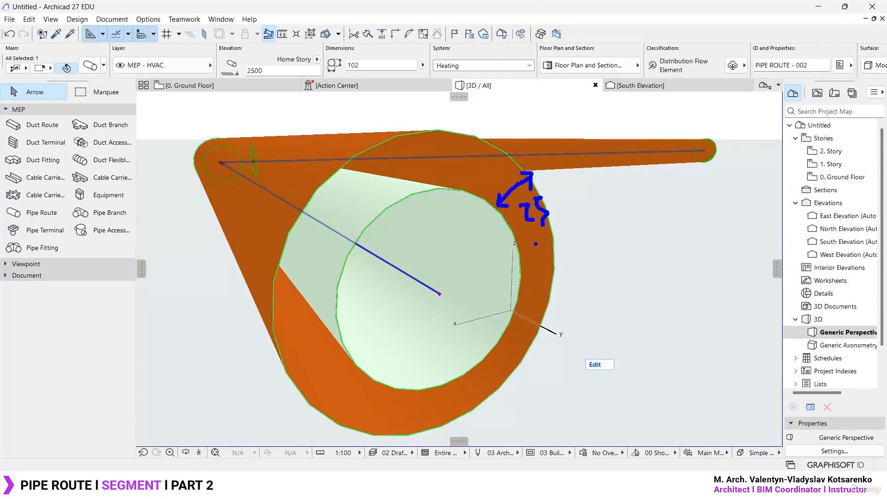
# - Turn off the Pipe segment's Insulation, switch its custom settings to the Connections page and apply
pyautogui.hotkey('ctrl', 't')
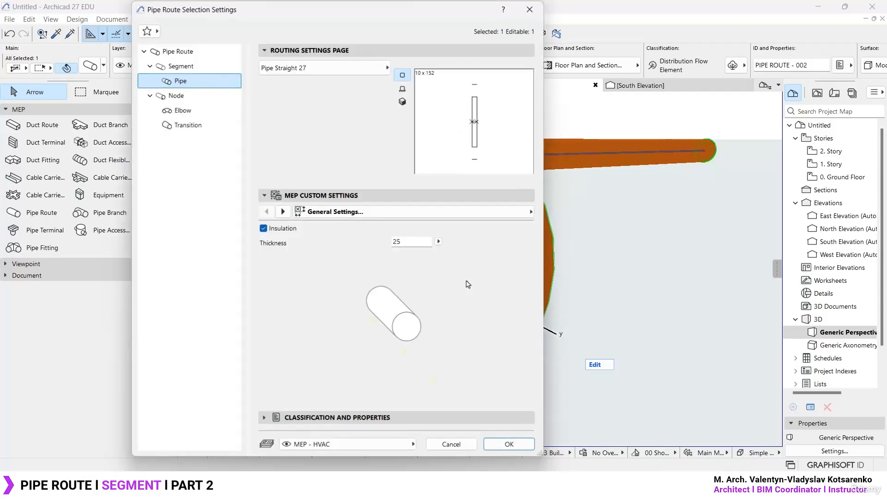
pyautogui.click(263, 228)
pyautogui.click(429, 215)
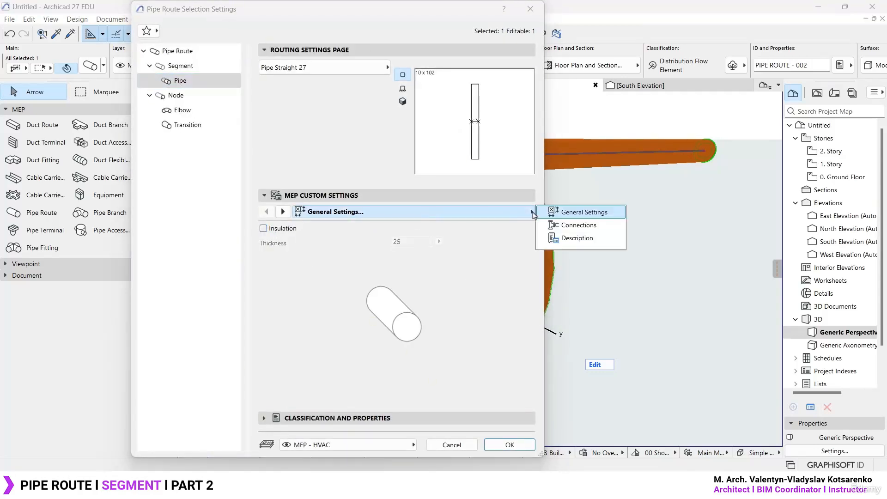
pyautogui.click(582, 228)
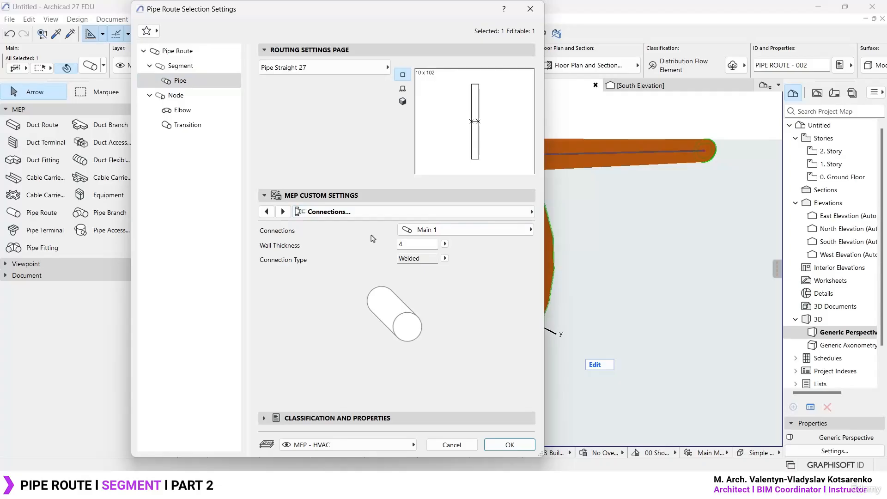
pyautogui.click(505, 443)
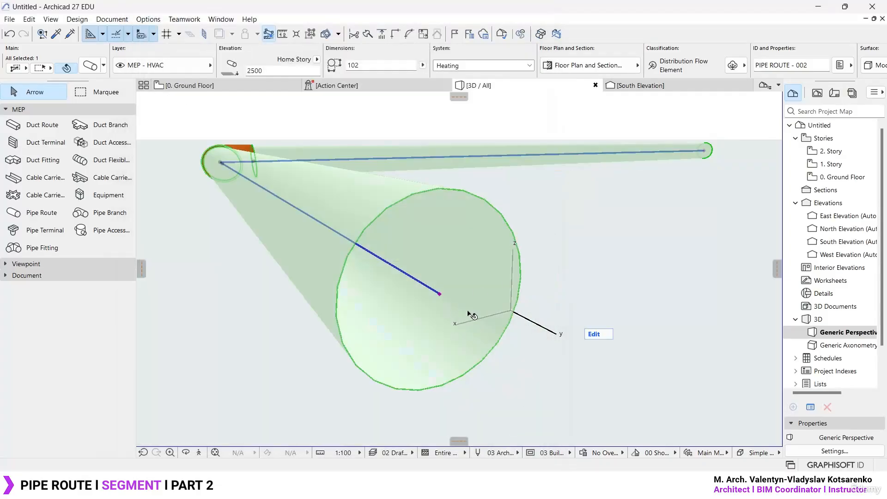
# - Examine the Pipe segment's Main 2 connection options and return to Main 1
pyautogui.hotkey('ctrl', 't')
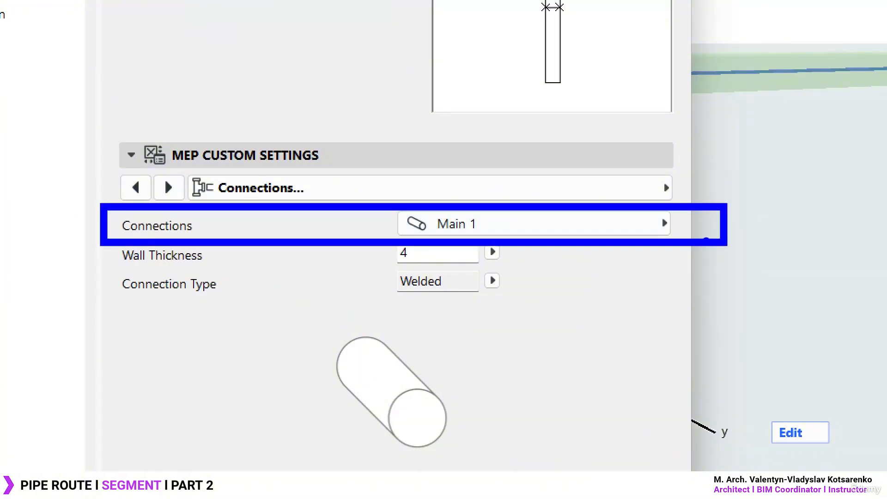
pyautogui.click(665, 224)
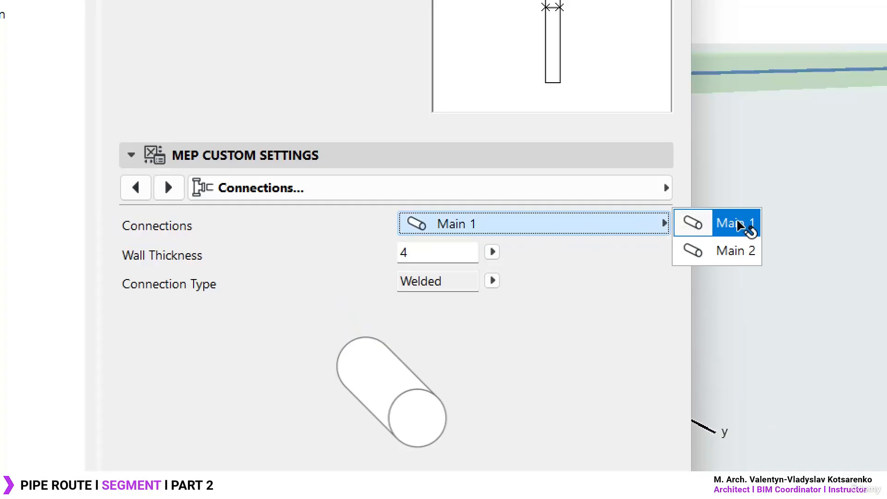
pyautogui.click(737, 251)
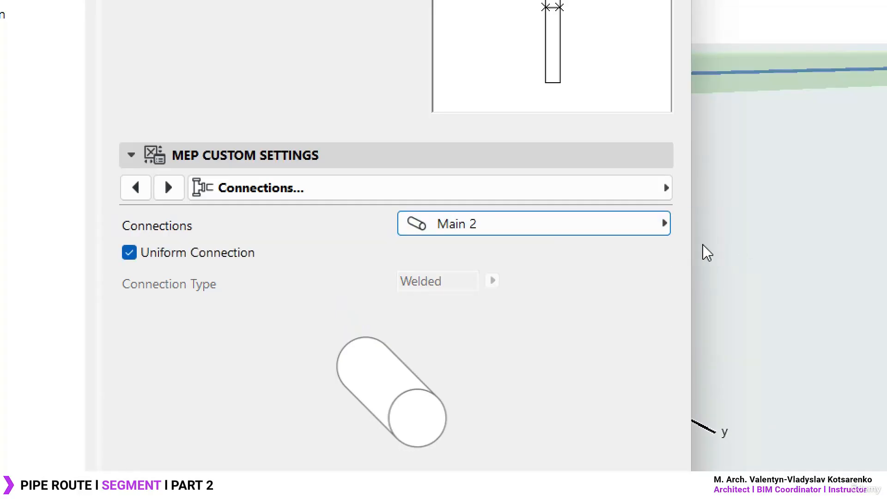
pyautogui.click(657, 225)
pyautogui.click(735, 223)
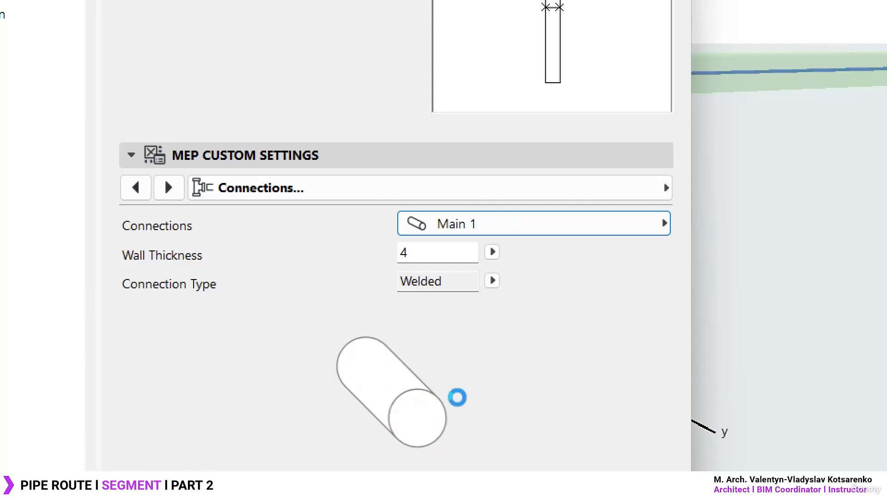
# - Set the Main 1 Connection Type to Flanged, keeping the flange dimensions, and apply the change
pyautogui.click(437, 252)
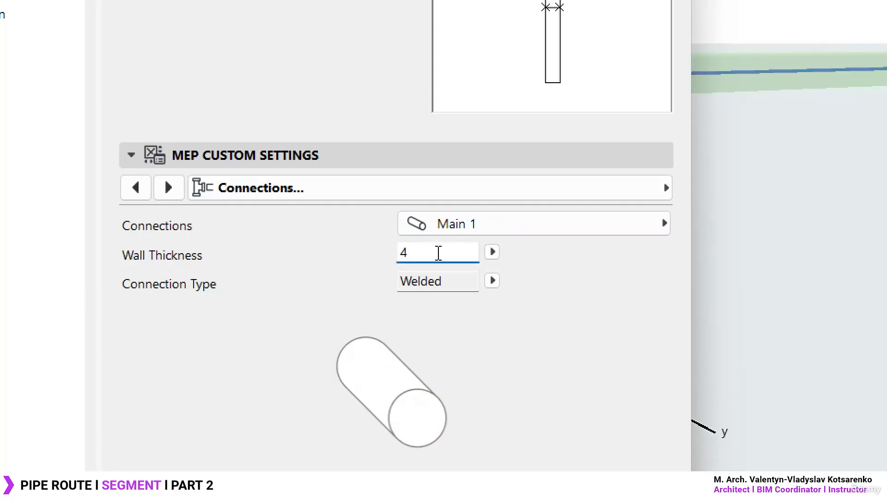
pyautogui.click(492, 280)
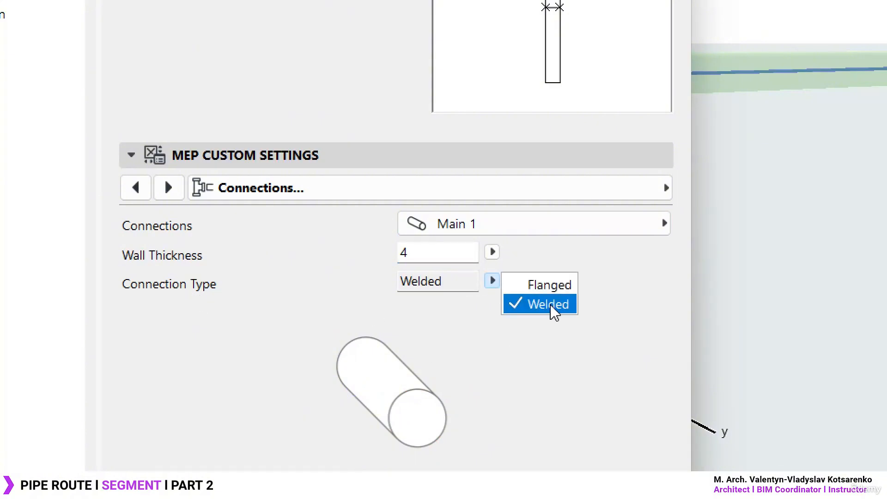
pyautogui.click(557, 287)
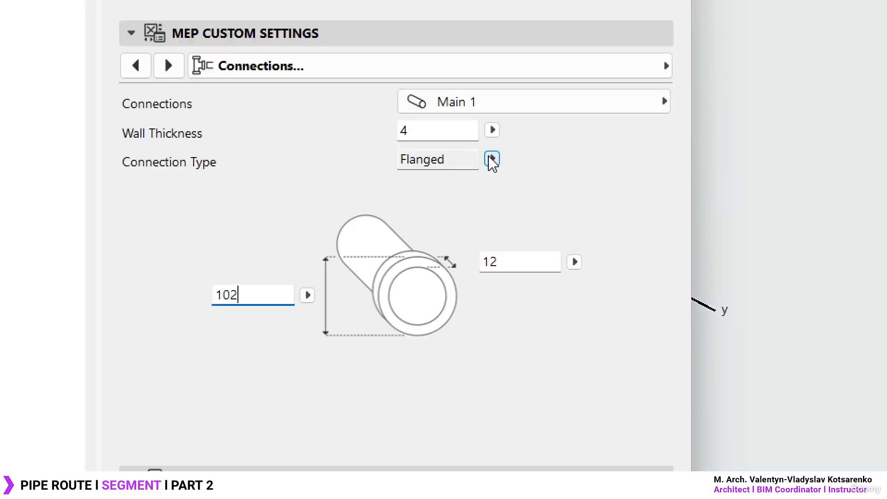
pyautogui.moveTo(258, 291); pyautogui.dragTo(219, 295)
pyautogui.click(253, 292)
pyautogui.click(512, 264)
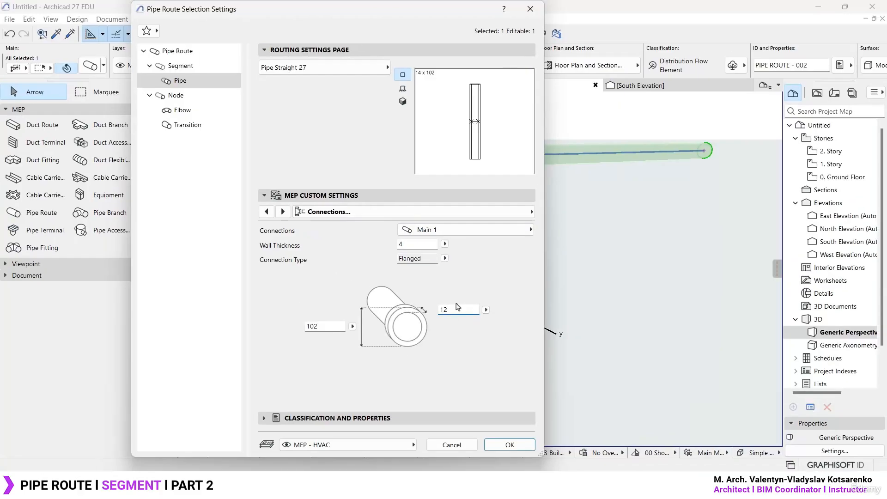
pyautogui.click(510, 444)
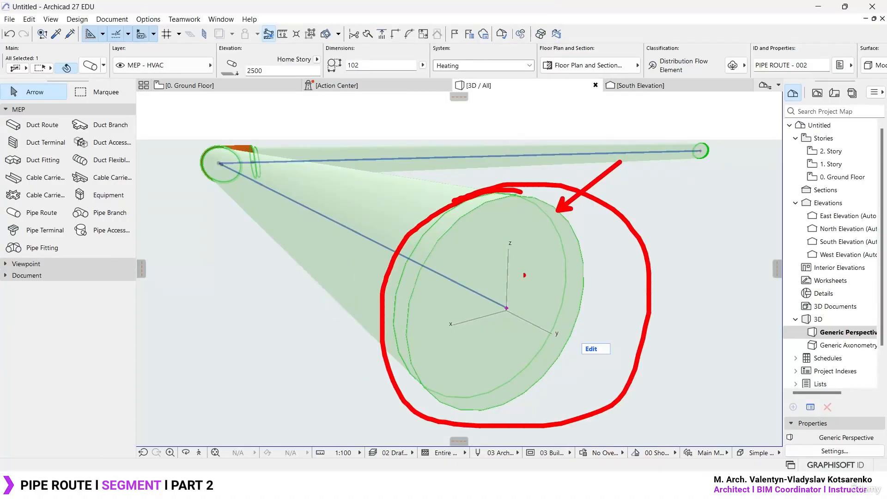
# - Set the flange diameter of the Main 1 connection to 106, apply it and view the flanged pipe end in 3D
pyautogui.doubleClick(532, 281)
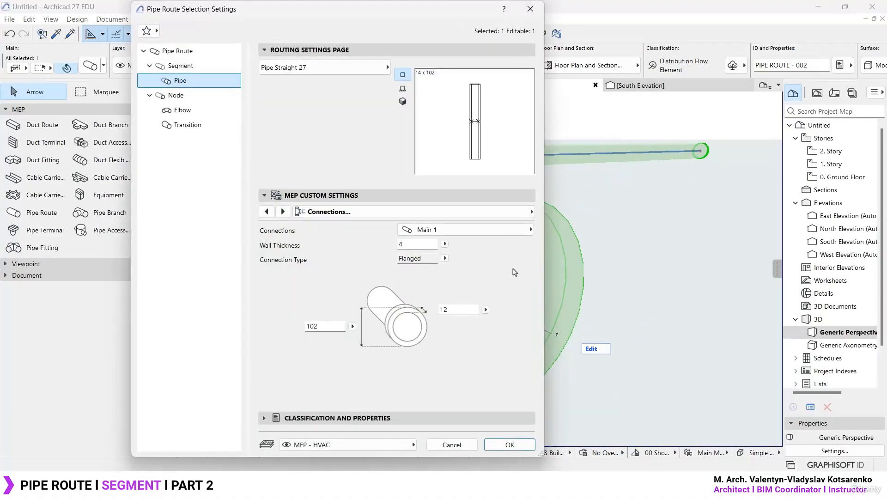
pyautogui.press('Return')
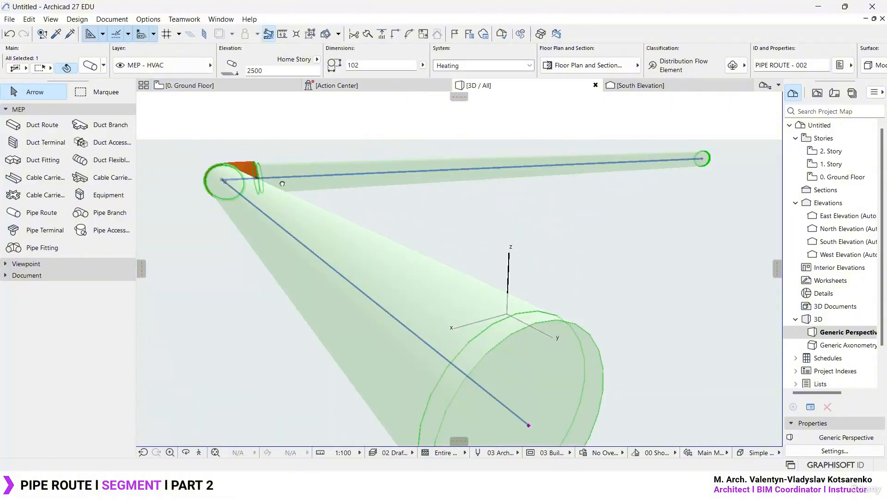
pyautogui.moveTo(283, 184); pyautogui.dragTo(401, 309, button='middle')
pyautogui.scroll(8, 401, 310)
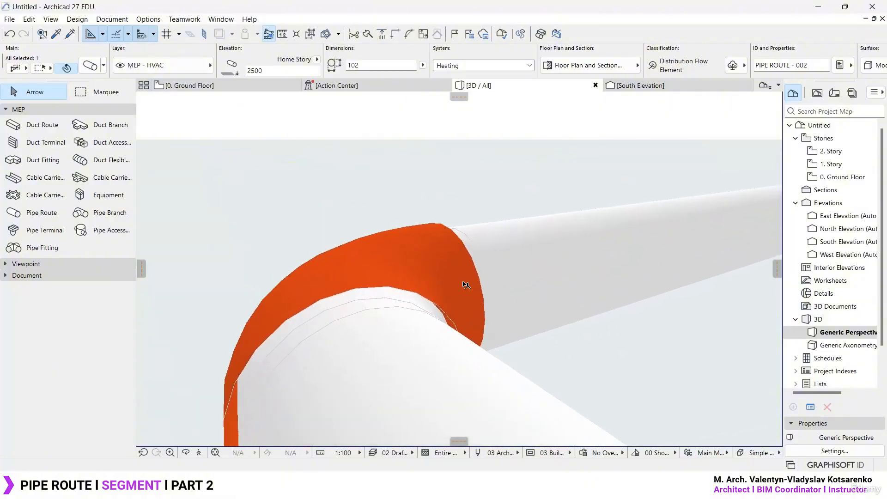
pyautogui.scroll(-10, 465, 284)
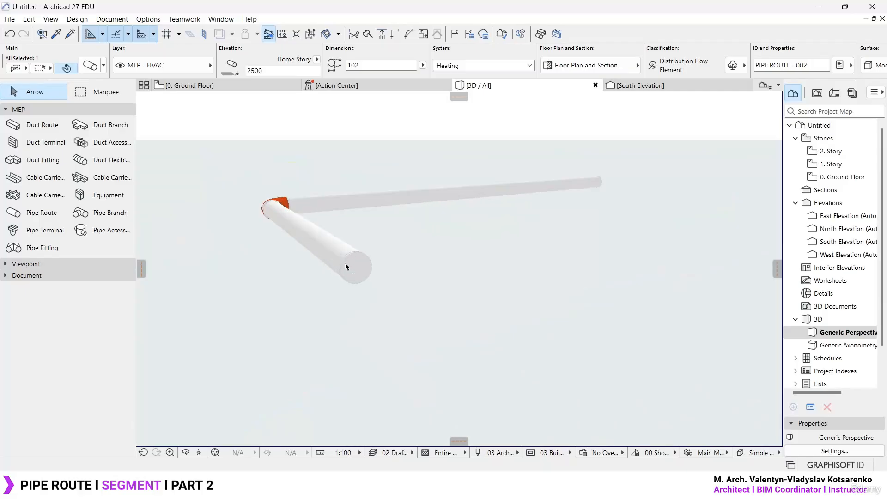
pyautogui.scroll(5, 346, 266)
pyautogui.doubleClick(513, 296)
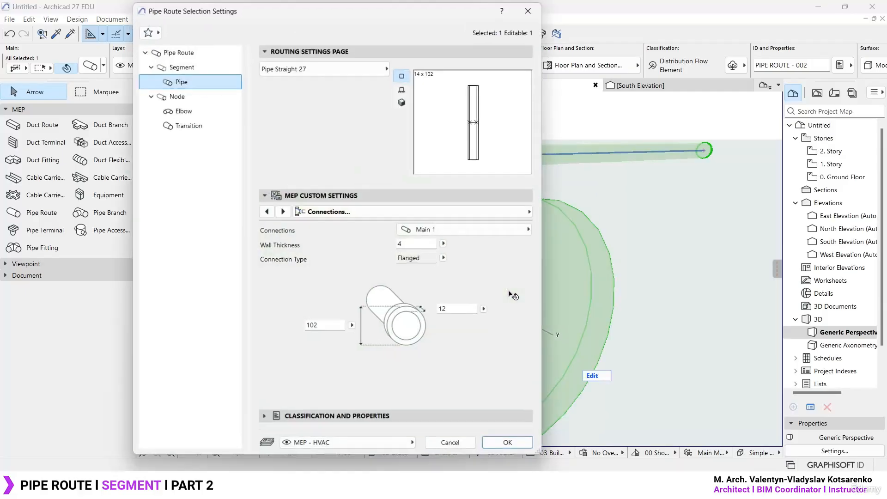
pyautogui.click(333, 328)
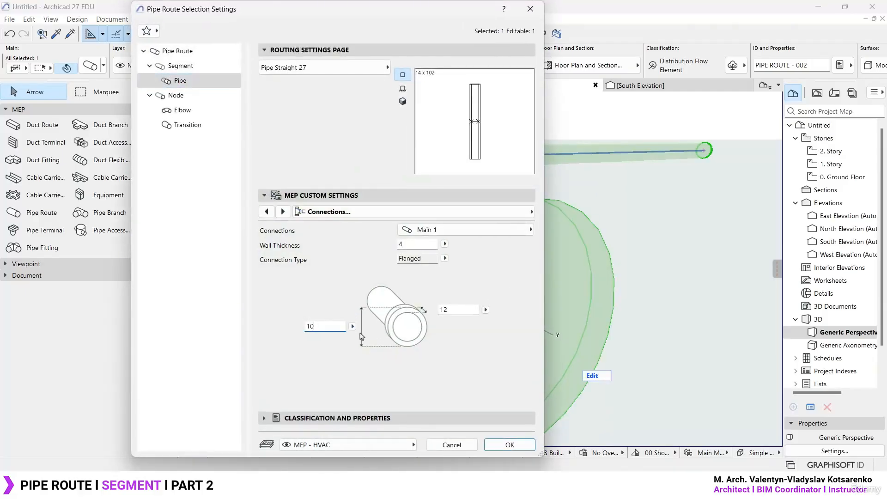
pyautogui.click(510, 444)
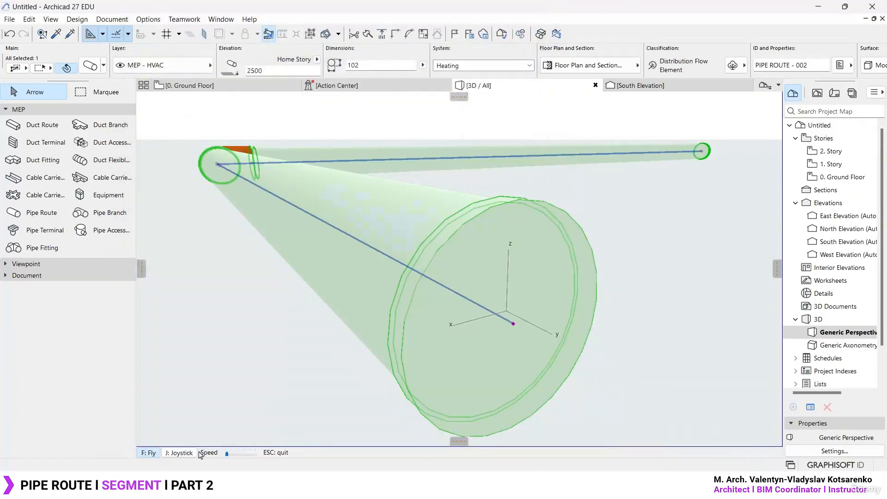
pyautogui.press('Up')
pyautogui.press('Escape')
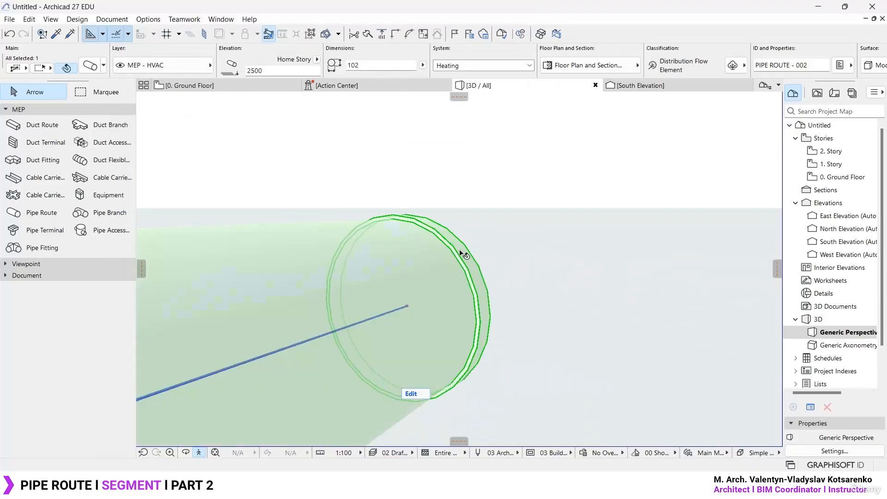
# - Try the Welded Connection Type on Main 1 and return it to Flanged
pyautogui.doubleClick(476, 263)
pyautogui.moveTo(337, 34); pyautogui.dragTo(539, 20)
pyautogui.click(758, 266)
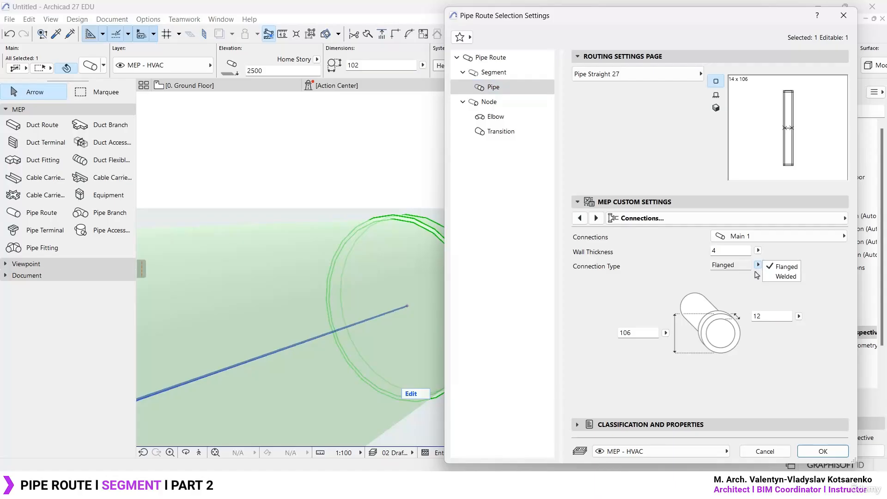
pyautogui.click(768, 276)
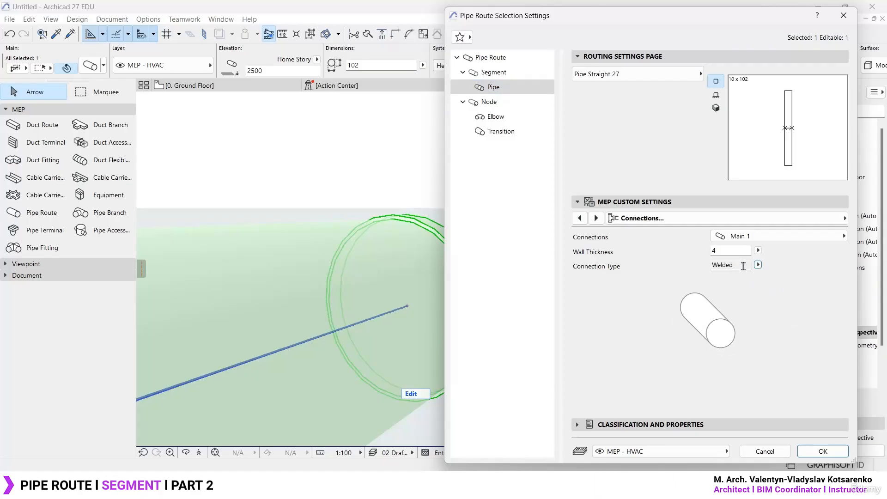
pyautogui.moveTo(414, 196); pyautogui.dragTo(322, 124)
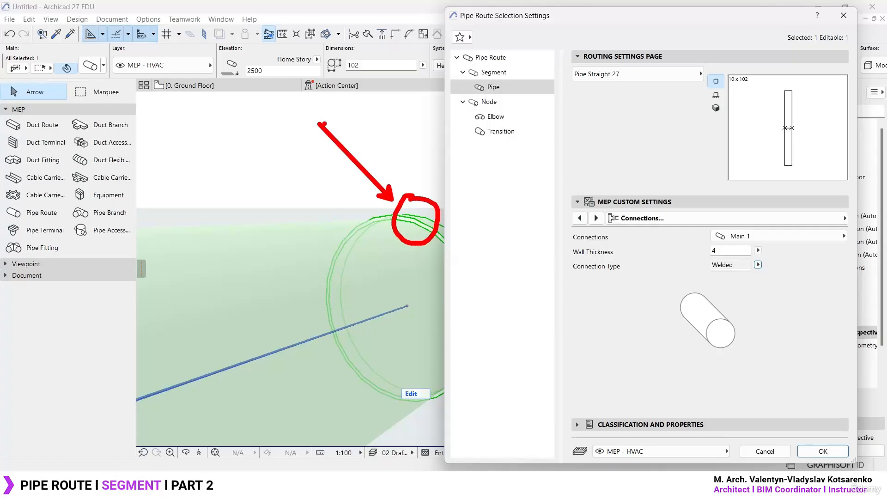
pyautogui.press('Escape')
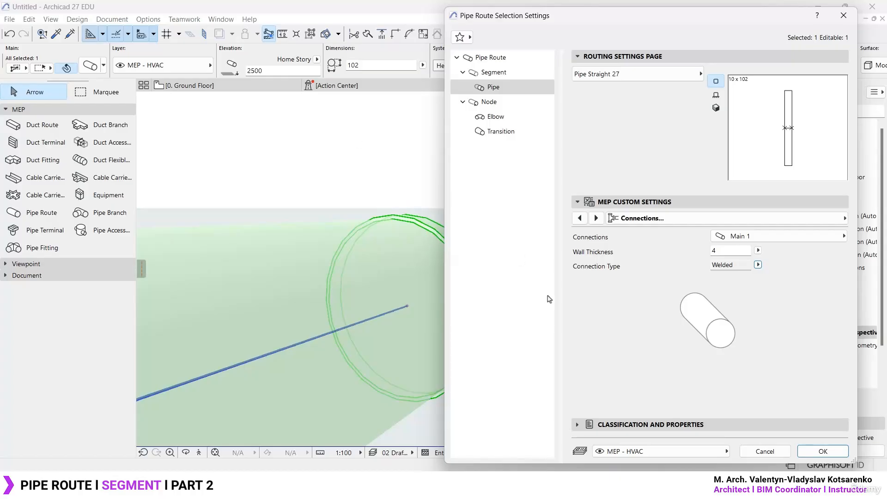
pyautogui.click(759, 264)
pyautogui.click(785, 267)
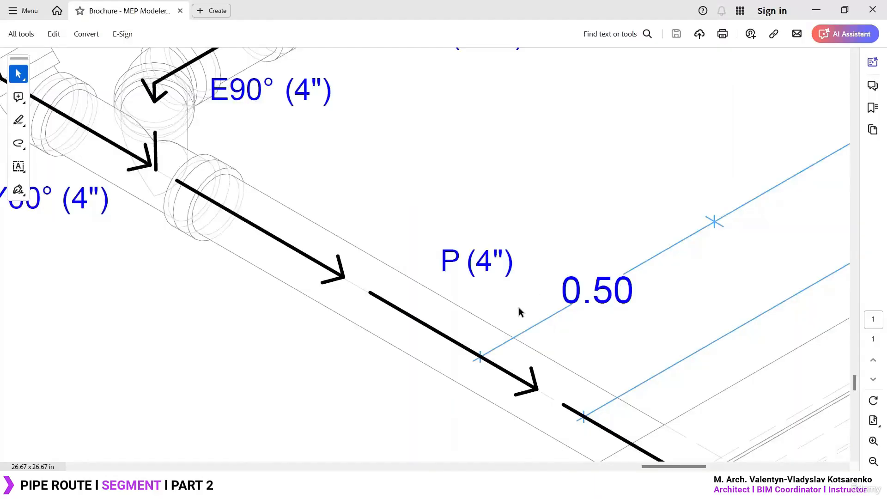
# - Examine the pipe joints and elbow fittings in the isometric drawing of the MEP Modeler brochure PDF in Adobe Acrobat
pyautogui.keyDown('ctrl'); pyautogui.scroll(-3, 431, 246); pyautogui.keyUp('ctrl')
pyautogui.keyDown('ctrl'); pyautogui.scroll(2, 317, 178); pyautogui.keyUp('ctrl')
pyautogui.moveTo(311, 222)
pyautogui.mouseDown()
pyautogui.moveTo(331, 217)
pyautogui.moveTo(323, 214)
pyautogui.mouseUp()
pyautogui.moveTo(277, 118)
pyautogui.mouseDown()
pyautogui.moveTo(238, 157)
pyautogui.moveTo(247, 124)
pyautogui.mouseUp()
pyautogui.press('Escape')
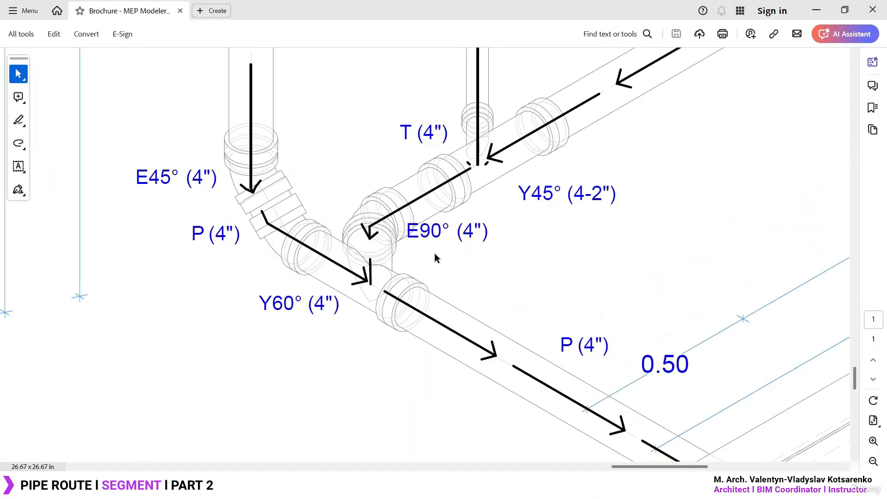
# - Switch back to Archicad, set the flange thickness of the Main 1 connection to 24 and apply the pipe settings
pyautogui.keyDown('ctrl'); pyautogui.scroll(-3, 474, 228); pyautogui.keyUp('ctrl')
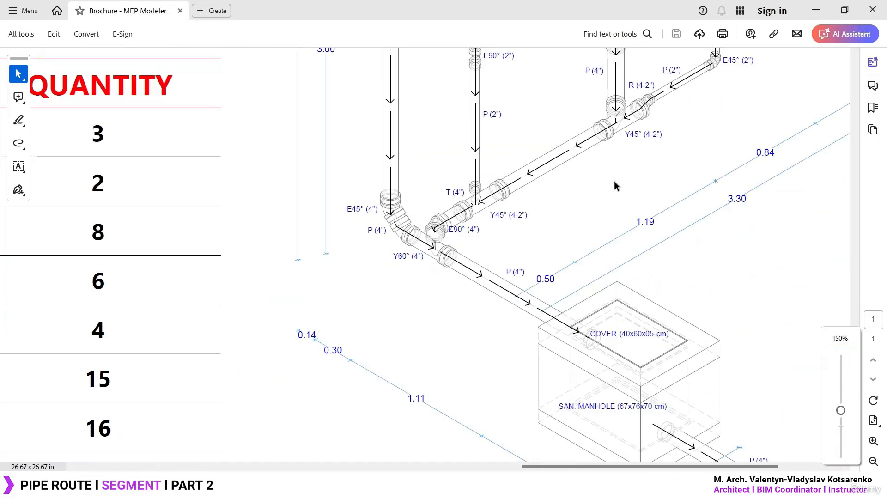
pyautogui.scroll(5, 614, 181)
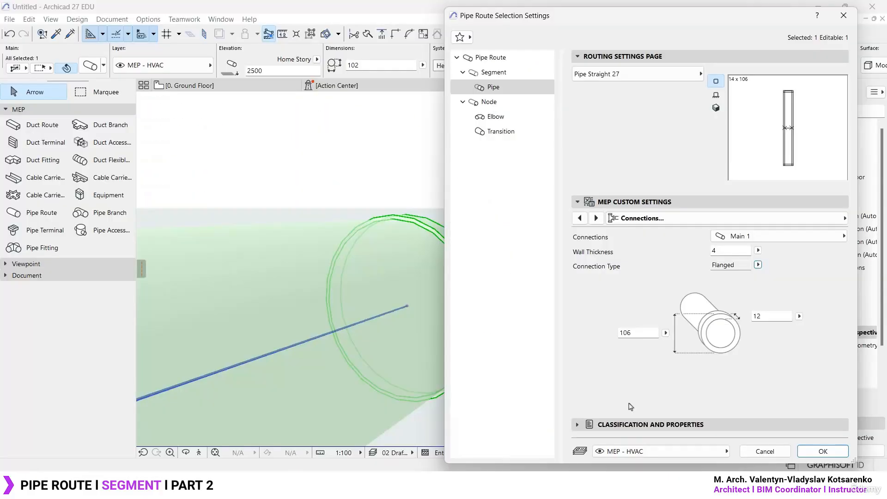
pyautogui.click(769, 318)
pyautogui.click(743, 266)
pyautogui.click(644, 333)
pyautogui.click(769, 317)
pyautogui.write('24')
pyautogui.click(823, 452)
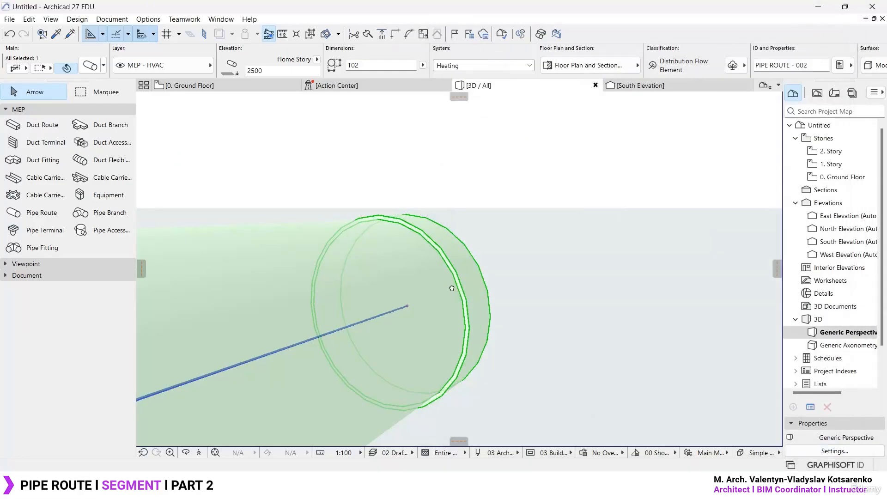
# - Reopen the pipe route's settings and compare the connection options of Main 2 and Main 1
pyautogui.doubleClick(452, 287)
pyautogui.click(804, 240)
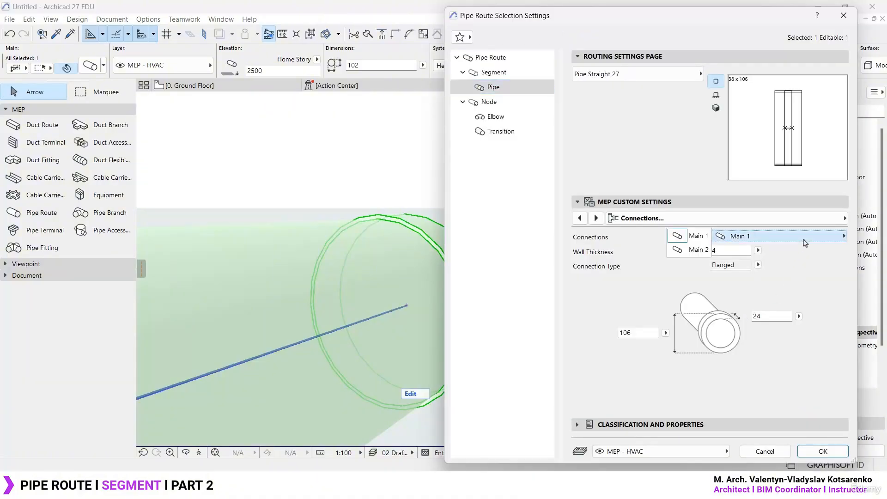
pyautogui.click(695, 249)
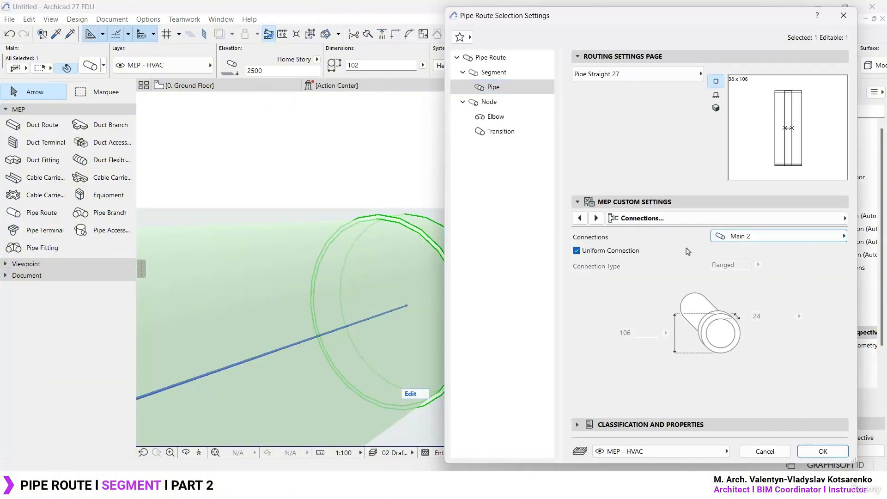
pyautogui.click(745, 236)
pyautogui.click(755, 238)
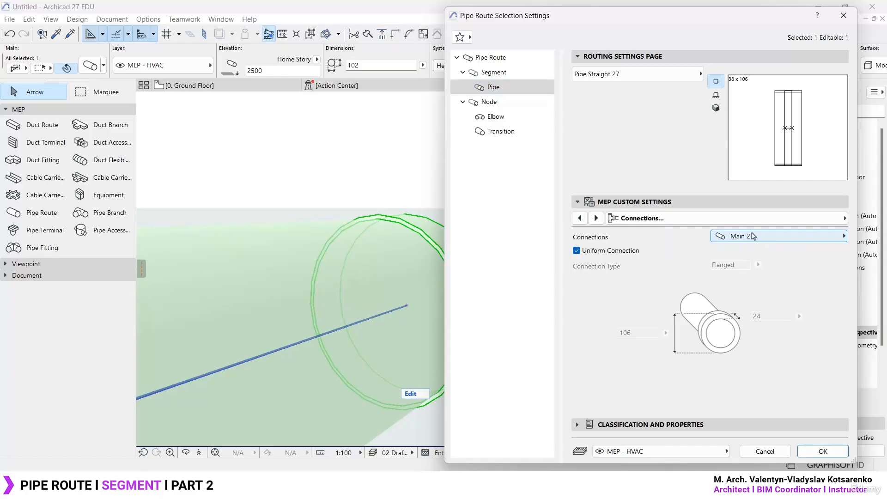
pyautogui.click(748, 237)
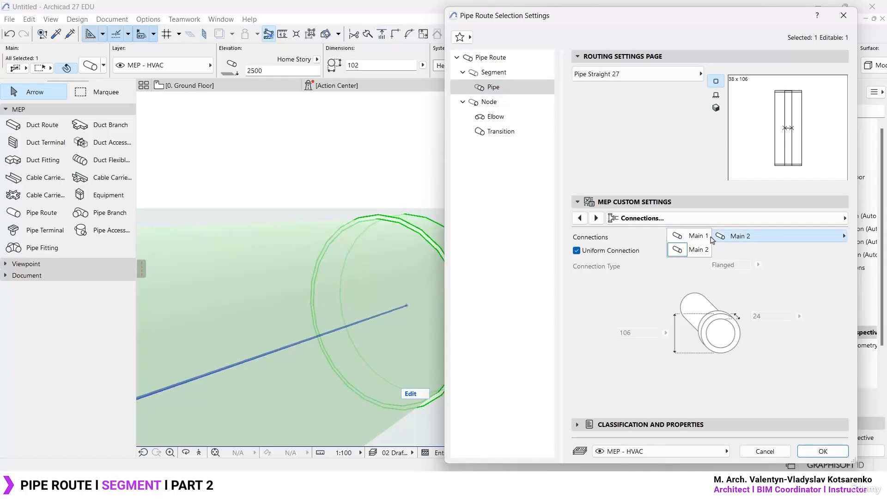
pyautogui.click(710, 244)
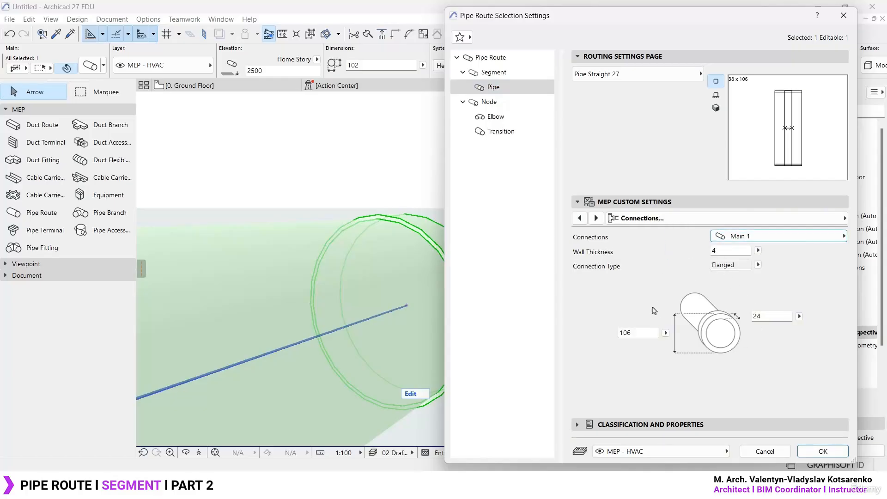
# - Disable Uniform Connection for Main 2, set its flange diameter to 130, apply it and view the pipe ends in 3D
pyautogui.click(736, 242)
pyautogui.click(699, 253)
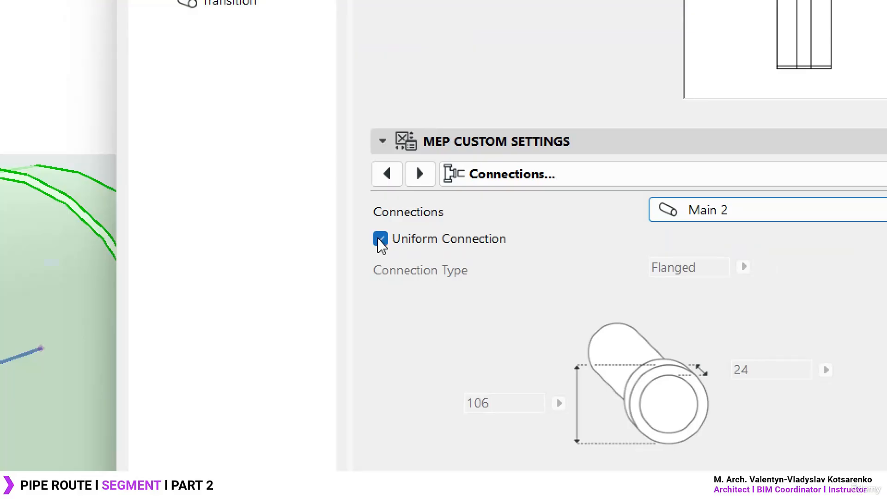
pyautogui.click(381, 240)
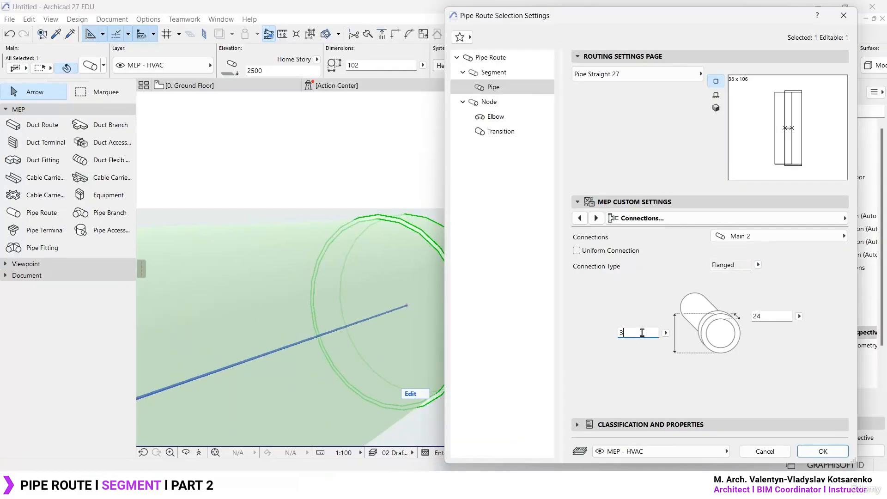
pyautogui.click(775, 319)
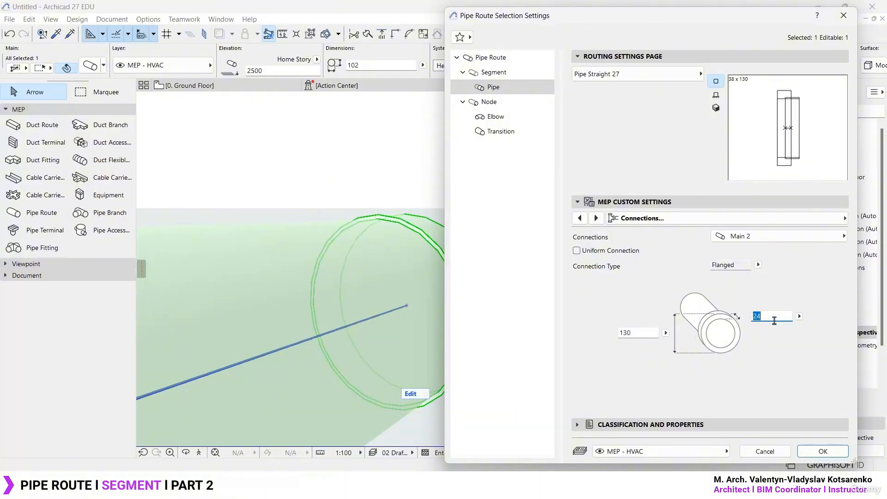
pyautogui.click(822, 452)
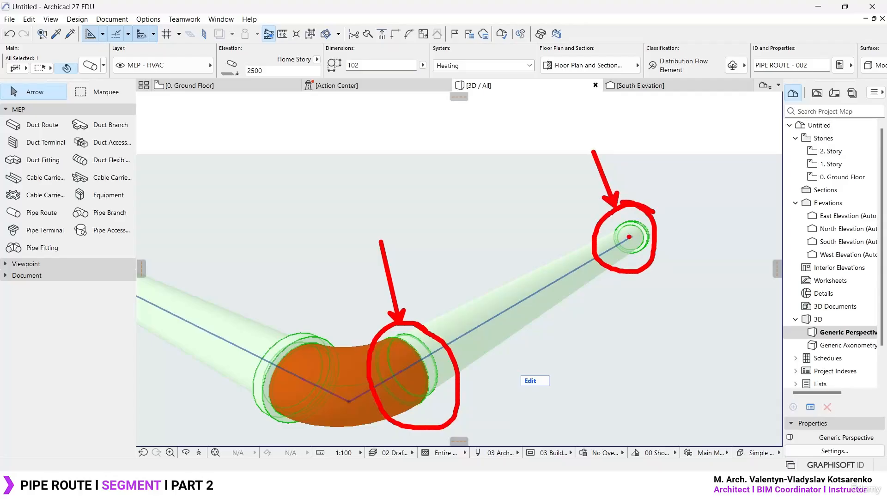
pyautogui.scroll(6, 560, 252)
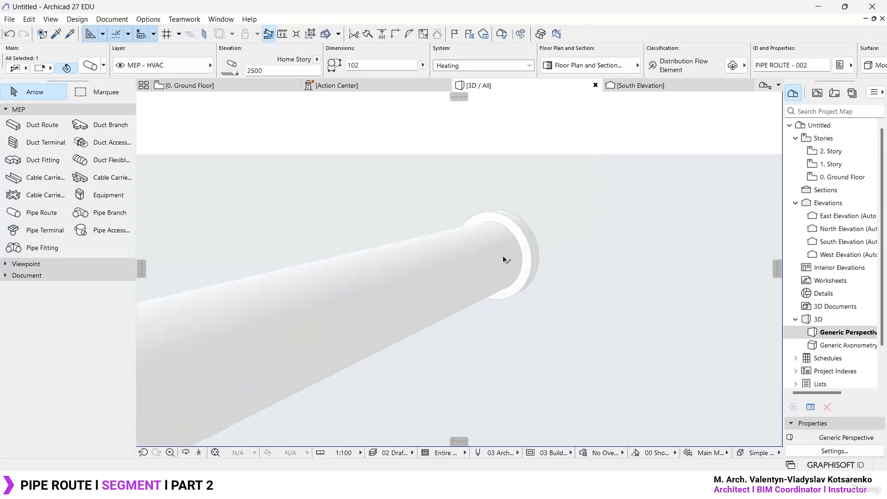
# - Reopen the pipe settings, re-enable Uniform Connection for Main 2 and apply the change
pyautogui.doubleClick(518, 258)
pyautogui.click(577, 251)
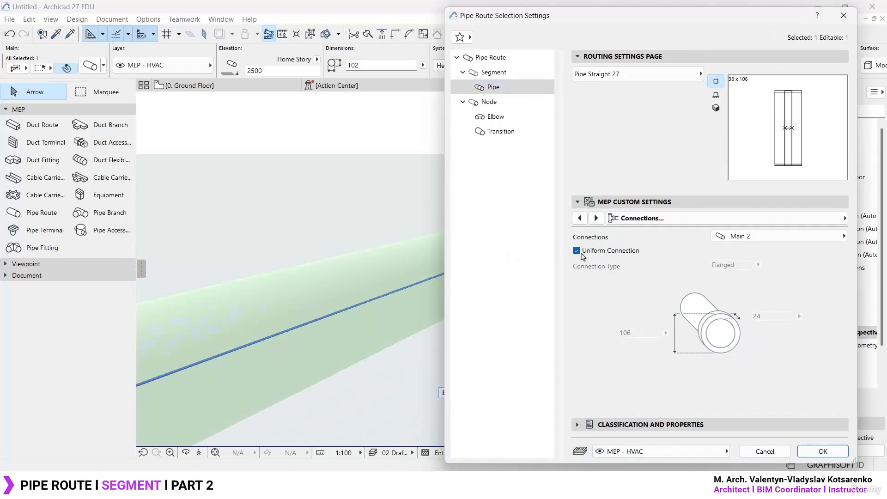
pyautogui.click(816, 456)
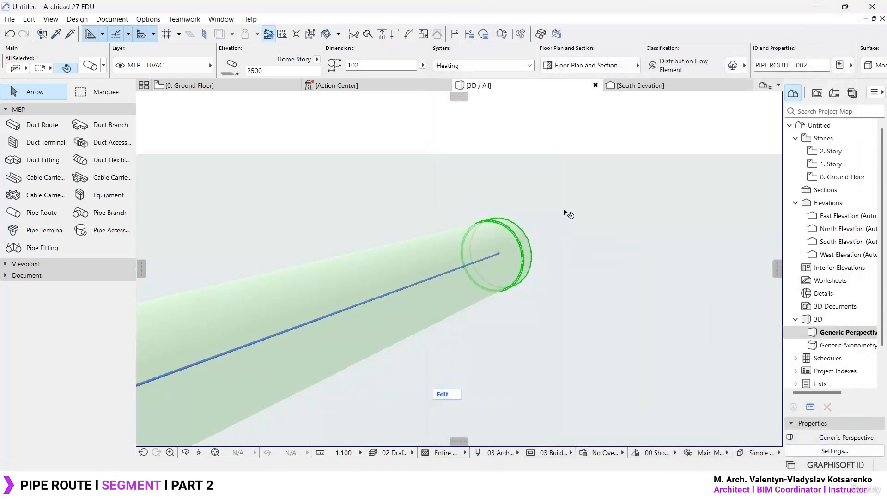
# - Reopen the pipe settings, show the segment's Description page and review its Product ID, Material, Cost and Group Type fields
pyautogui.hotkey('ctrl', 't')
pyautogui.click(780, 233)
pyautogui.click(700, 237)
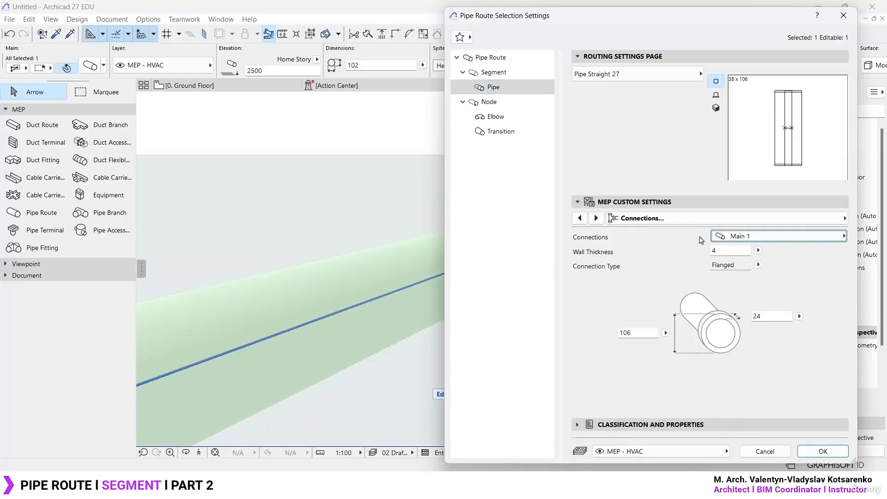
pyautogui.click(696, 224)
pyautogui.click(523, 245)
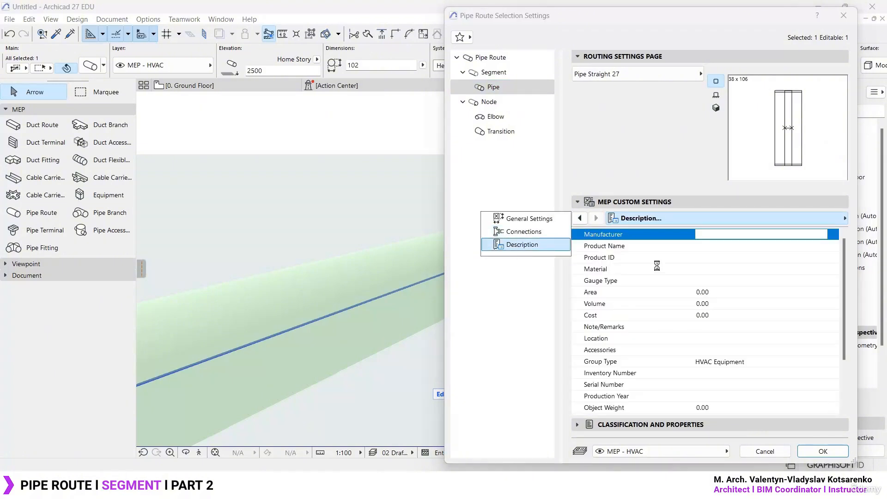
pyautogui.click(708, 258)
pyautogui.click(707, 270)
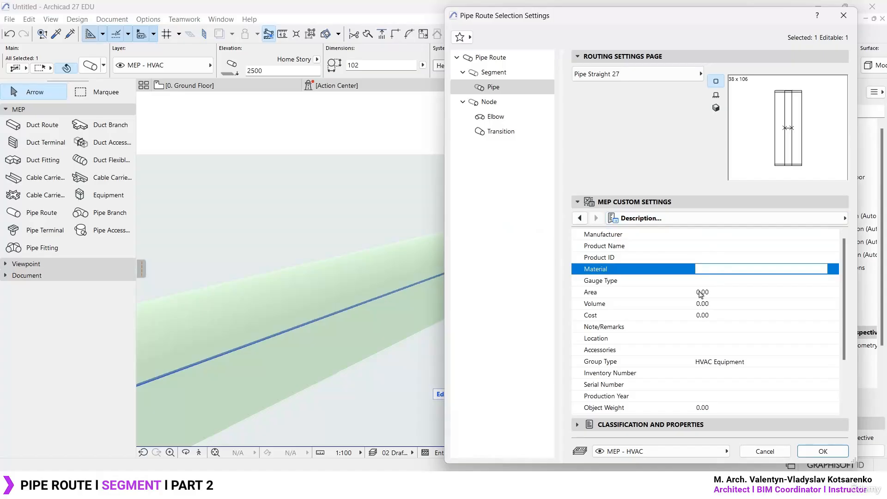
pyautogui.click(723, 317)
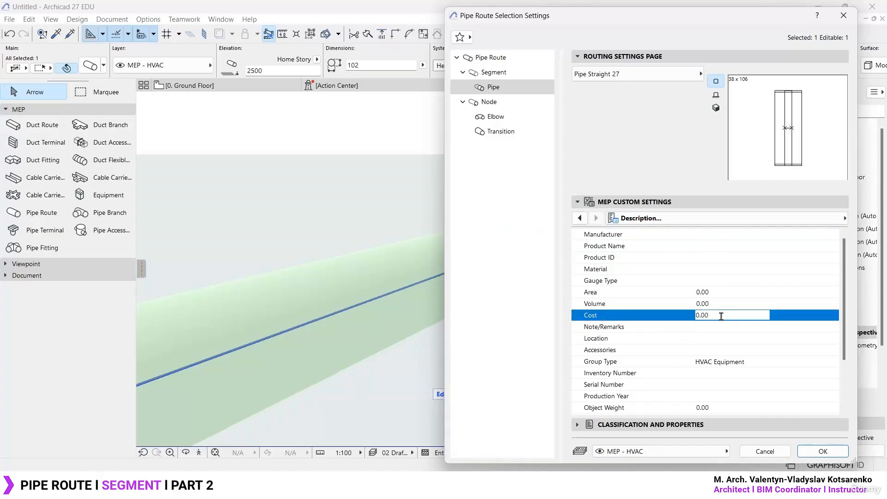
pyautogui.click(758, 362)
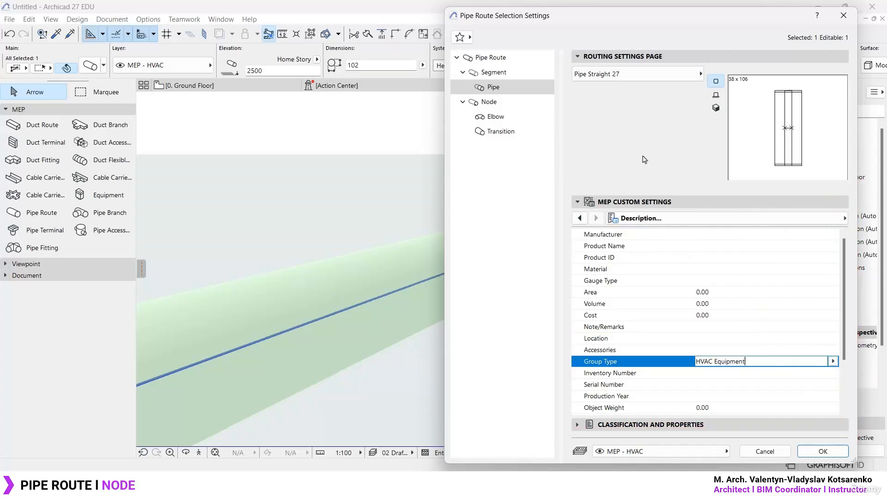
# - Look through the pipe route's Node, Elbow and Transition settings, ending on the Node's Transition Order options
pyautogui.click(511, 106)
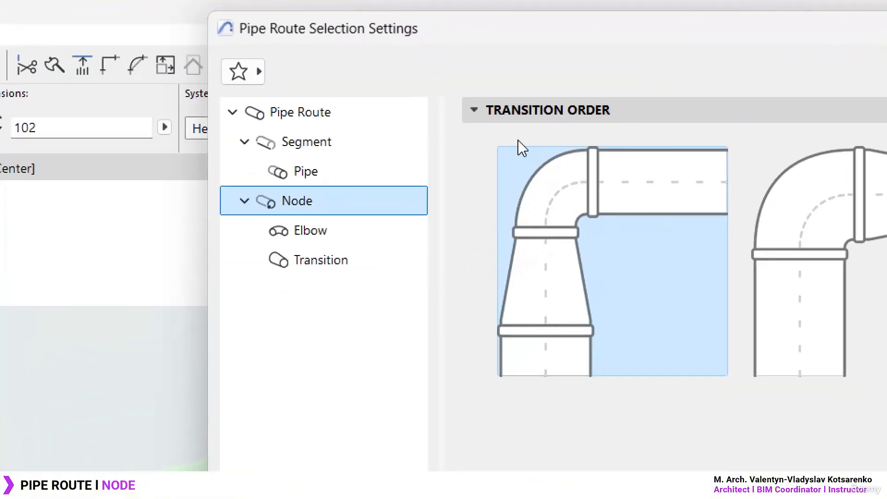
pyautogui.click(332, 240)
pyautogui.click(340, 262)
pyautogui.click(347, 242)
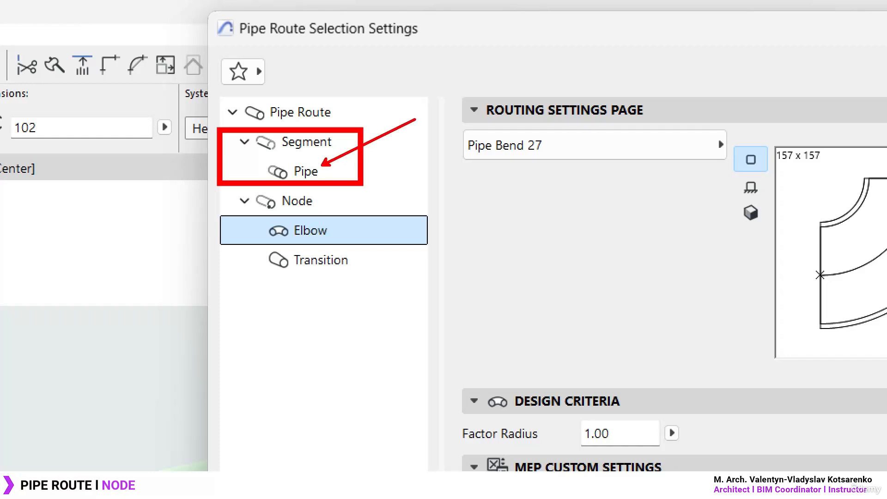
pyautogui.click(331, 203)
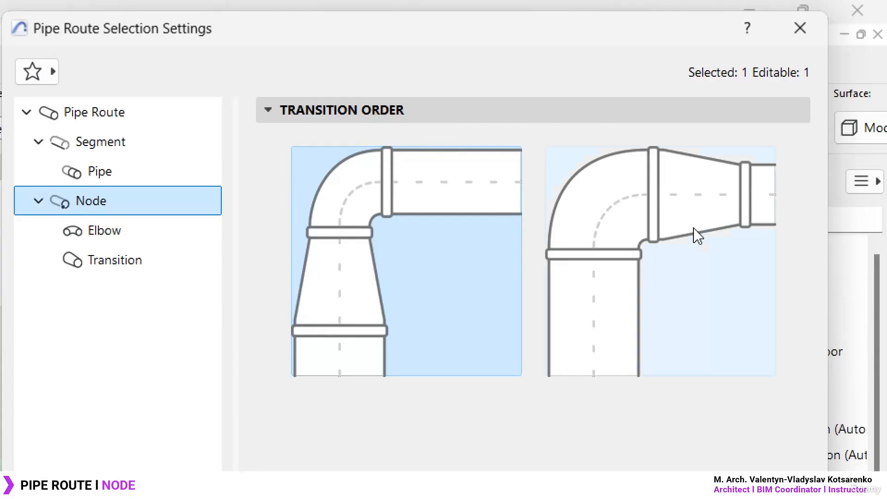
# - Try the Transition Order with the reducer after the elbow and return to the one with the reducer before it
pyautogui.moveTo(481, 50); pyautogui.dragTo(322, 48)
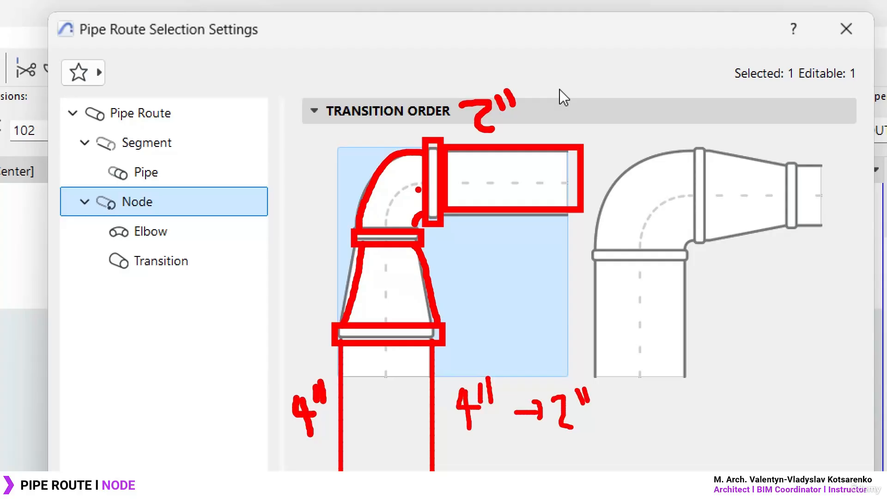
pyautogui.press('Escape')
pyautogui.click(671, 251)
pyautogui.click(443, 298)
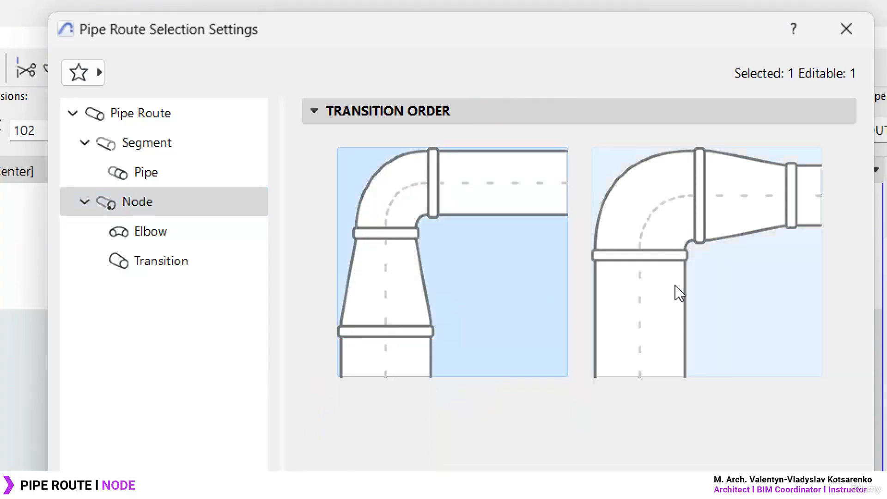
pyautogui.click(678, 292)
pyautogui.click(459, 285)
pyautogui.click(698, 287)
pyautogui.click(390, 292)
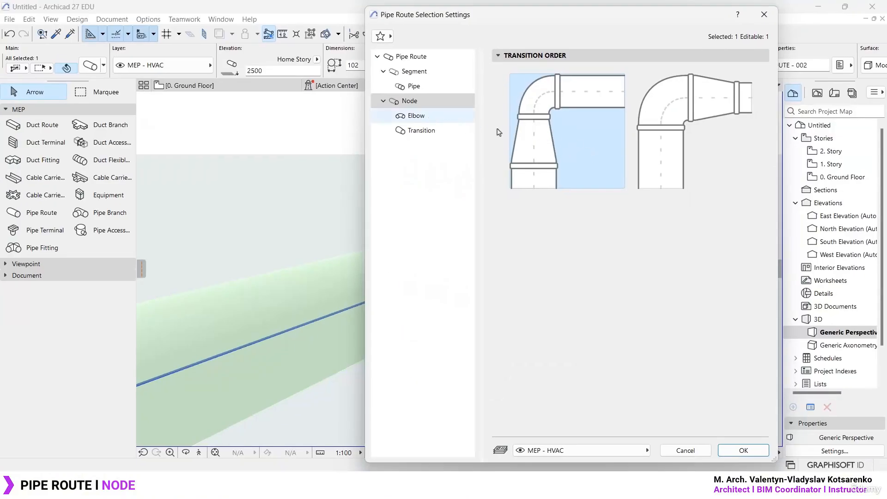
# - Show the Elbow settings, check the available Pipe Bend 27 part and preview the elbow in 3D
pyautogui.click(430, 120)
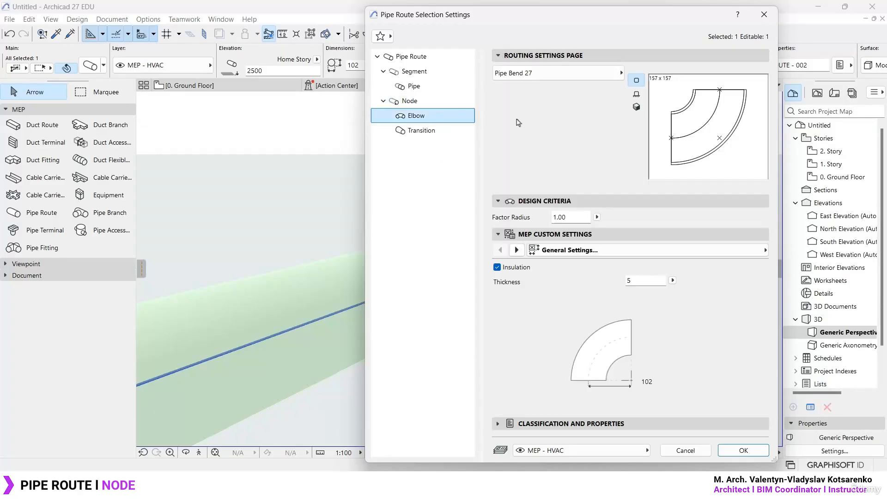
pyautogui.moveTo(508, 14); pyautogui.dragTo(318, 13)
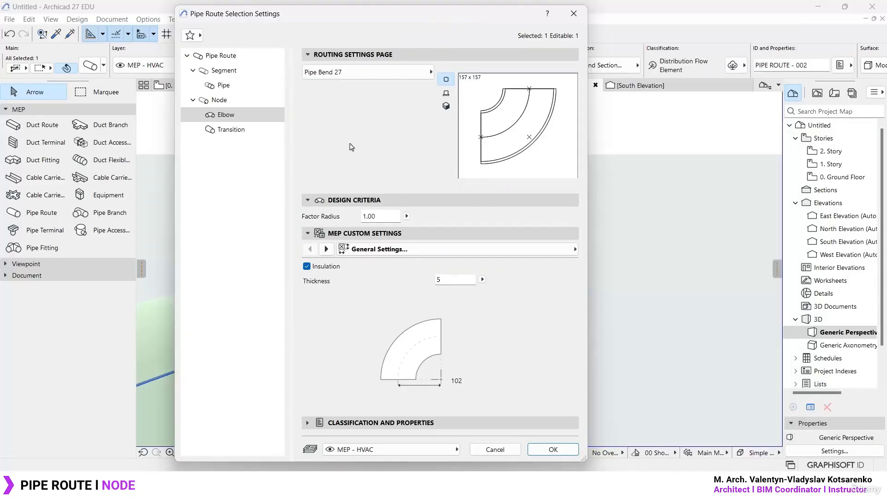
pyautogui.click(384, 78)
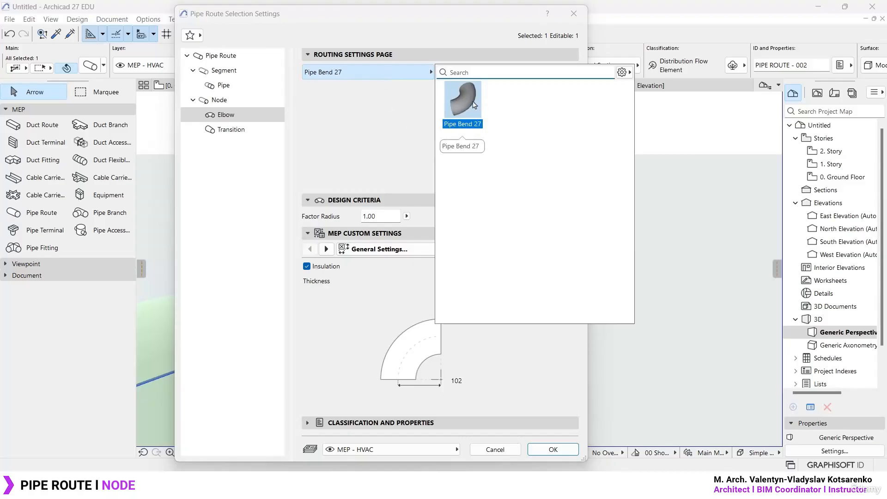
pyautogui.click(381, 143)
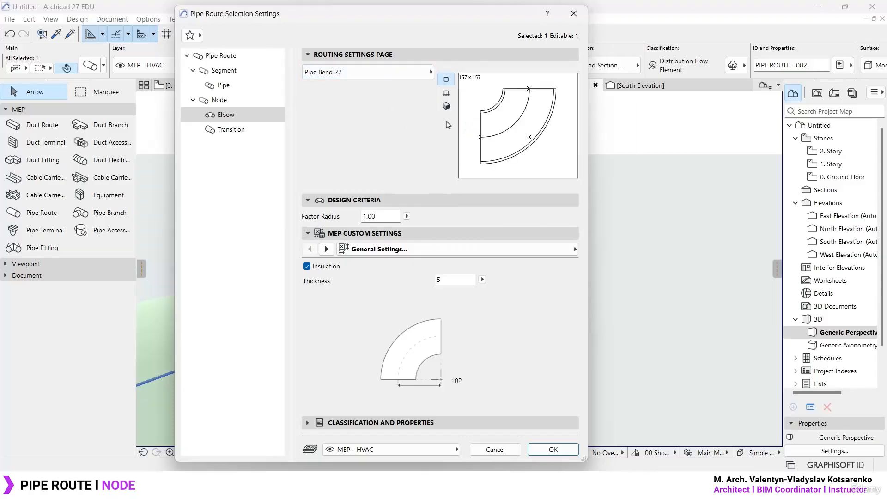
pyautogui.click(446, 92)
pyautogui.click(446, 106)
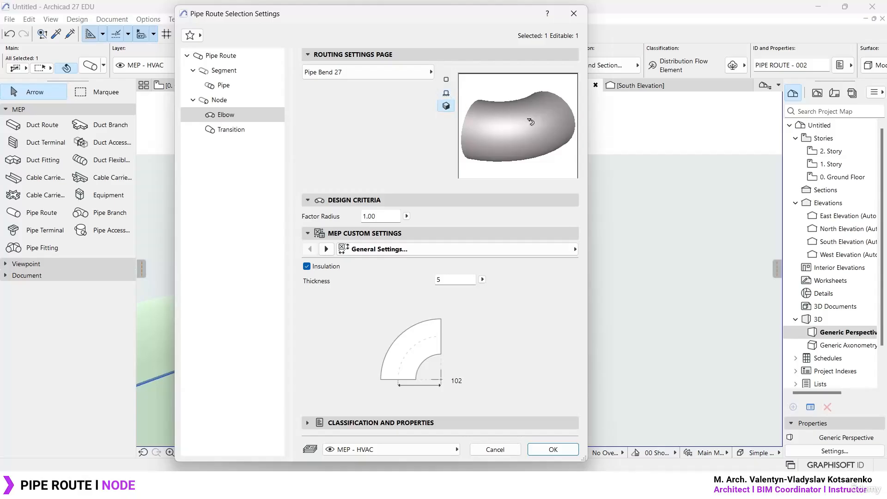
# - Try the elbow preview without insulation, restore the insulation, close the settings without applying and view the elbow in the 3D model
pyautogui.click(307, 266)
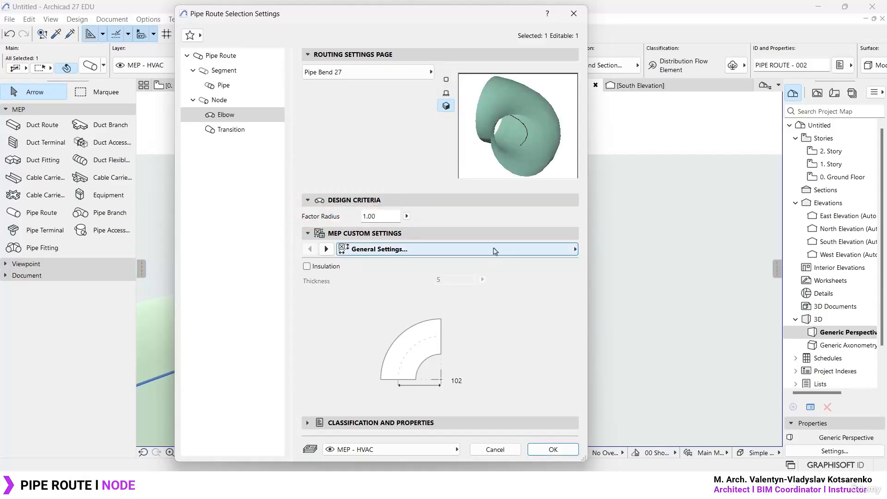
pyautogui.click(307, 266)
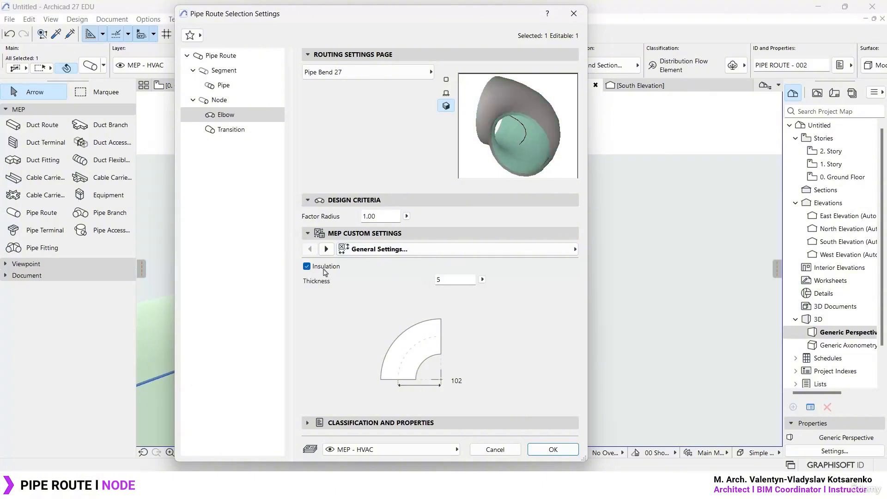
pyautogui.click(307, 266)
pyautogui.click(307, 266)
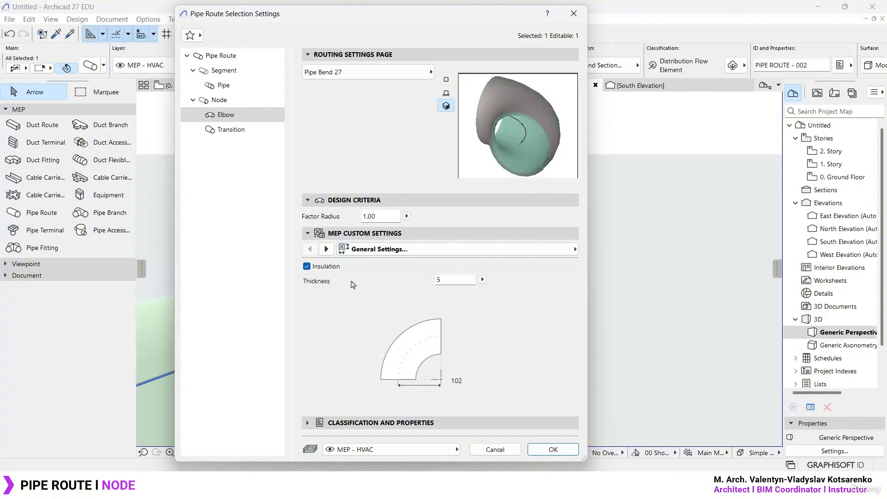
pyautogui.click(574, 13)
pyautogui.scroll(3, 562, 312)
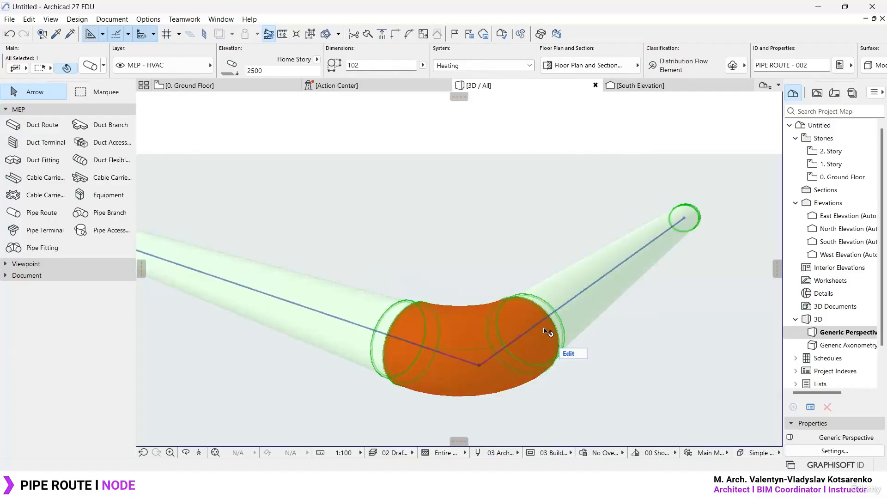
# - Reopen the pipe route's settings and turn off the elbow's insulation
pyautogui.keyDown('shift'); pyautogui.moveTo(549, 331); pyautogui.dragTo(454, 166, button='middle'); pyautogui.keyUp('shift')
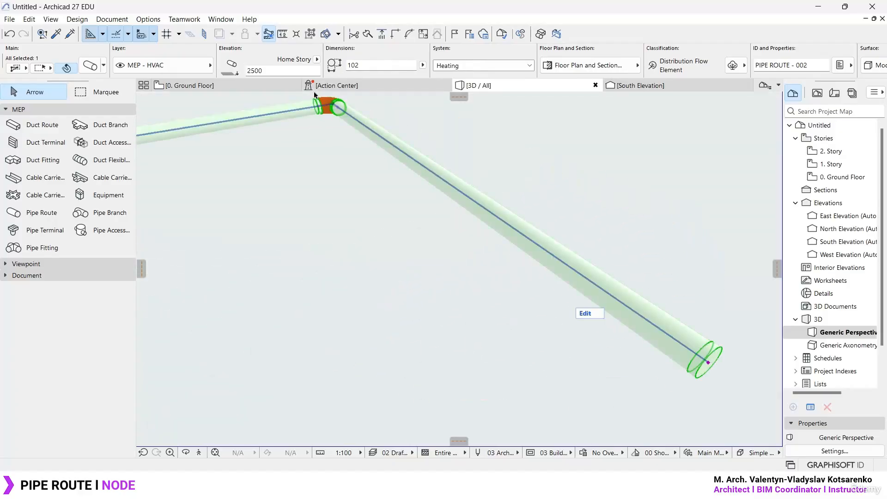
pyautogui.scroll(5, 318, 96)
pyautogui.scroll(-3, 371, 171)
pyautogui.scroll(4, 501, 224)
pyautogui.moveTo(228, 375); pyautogui.dragTo(456, 243, button='middle')
pyautogui.hotkey('ctrl', 't')
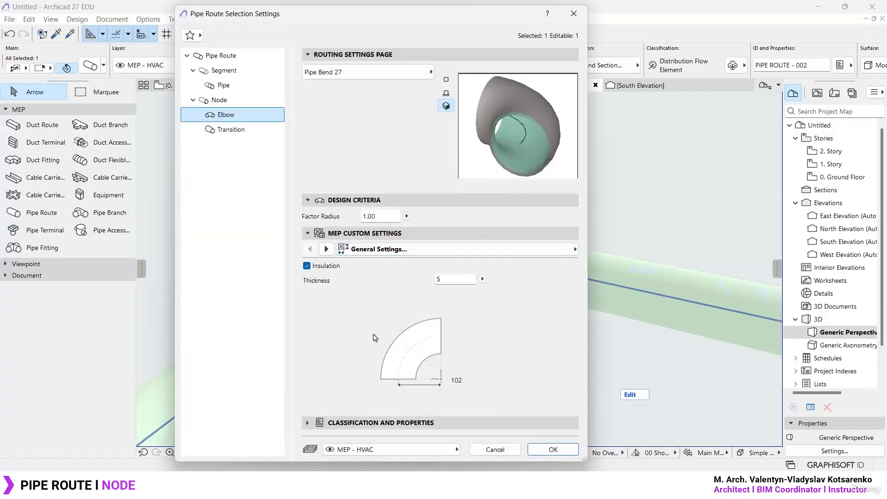
pyautogui.click(308, 267)
# - Show the elbow's Connections settings, check the Main 2 connection and return to Main 1
pyautogui.click(575, 250)
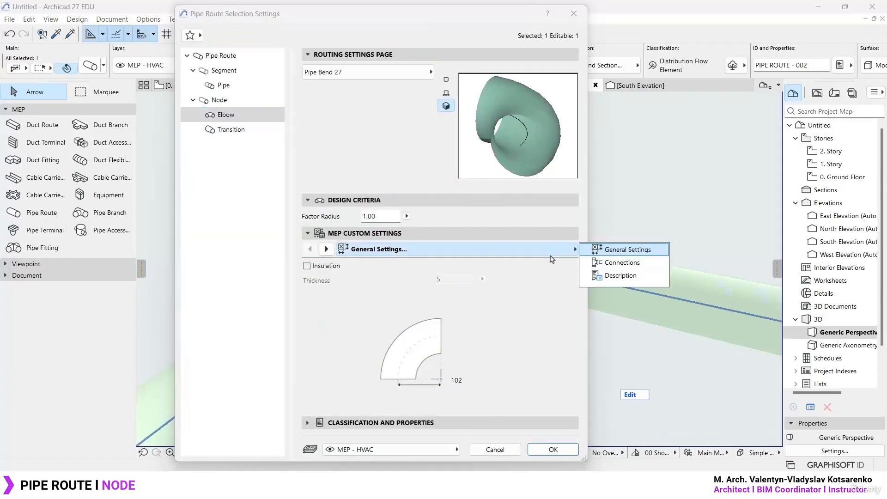
pyautogui.click(629, 265)
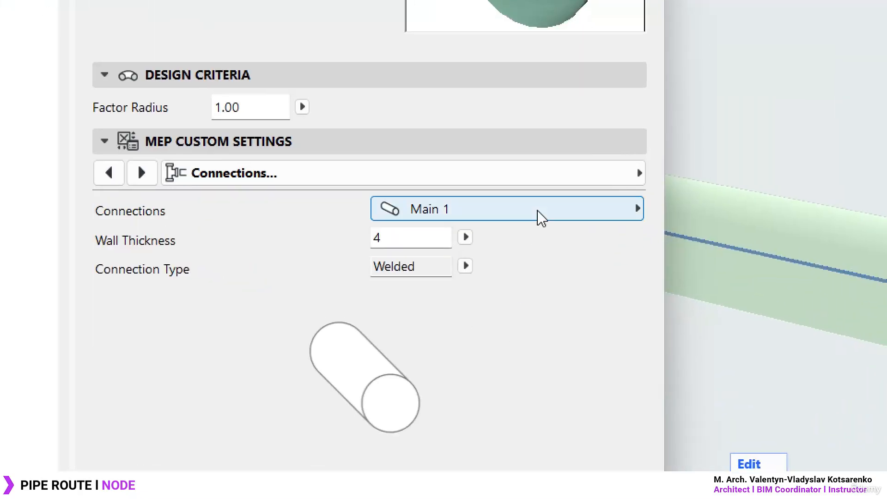
pyautogui.click(525, 268)
pyautogui.click(710, 209)
pyautogui.click(623, 210)
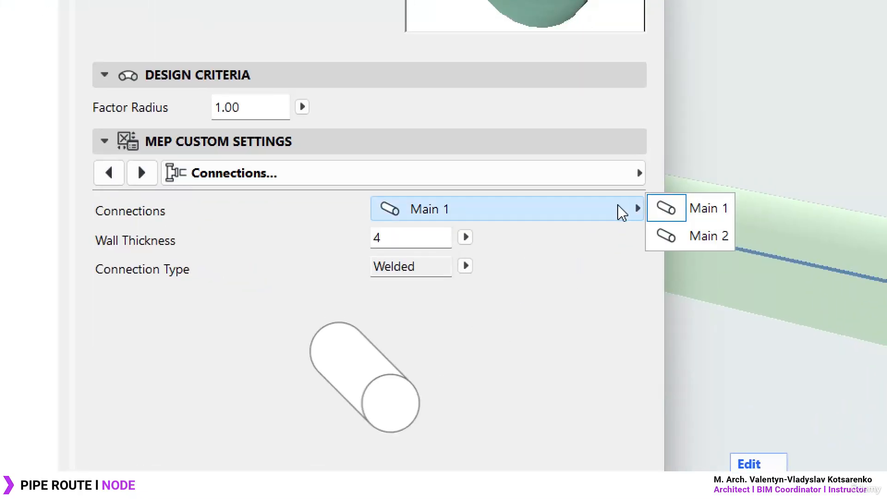
pyautogui.click(693, 238)
pyautogui.click(615, 215)
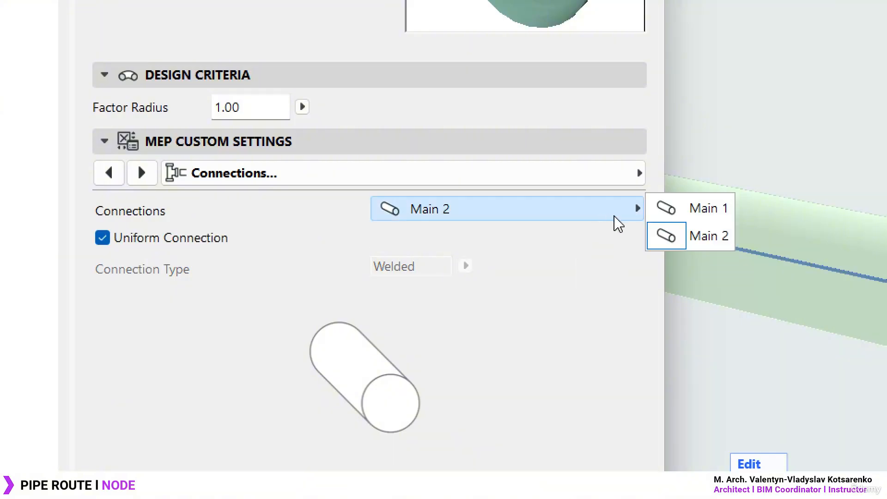
pyautogui.click(710, 209)
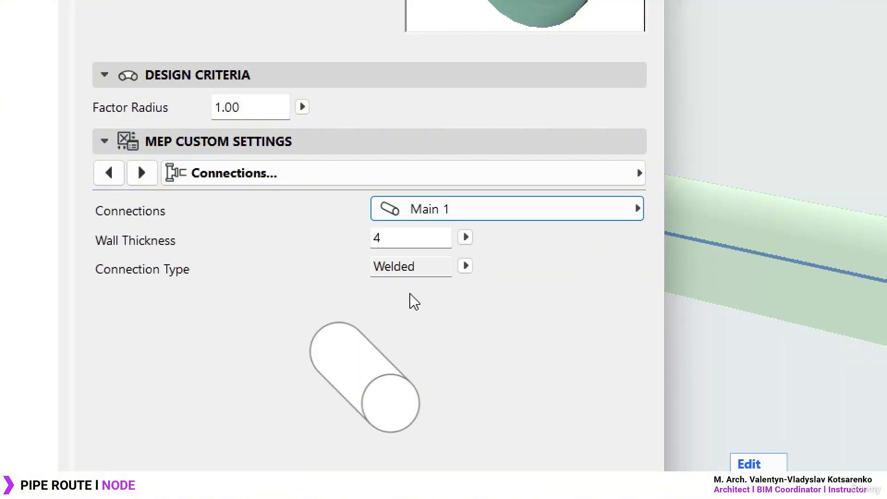
# - Compare the Flanged and Welded connection types for the elbow's Main 1 connection and set it to Flanged
pyautogui.click(423, 236)
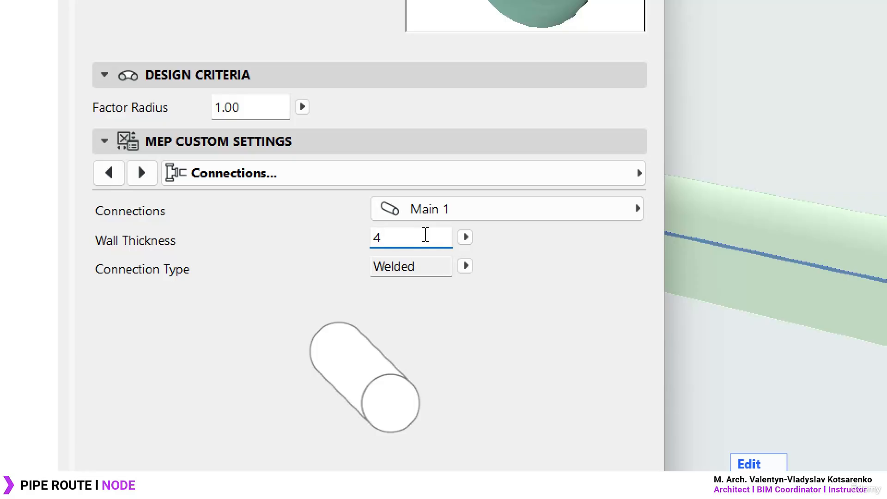
pyautogui.click(466, 266)
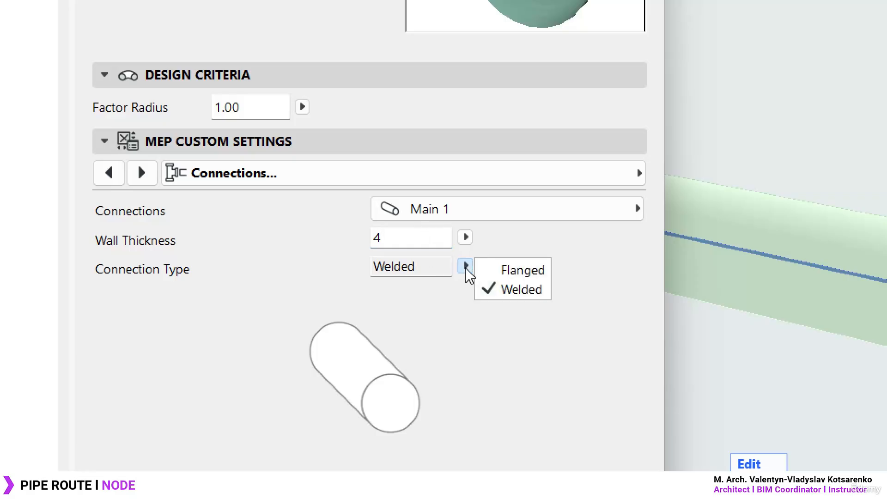
pyautogui.click(488, 270)
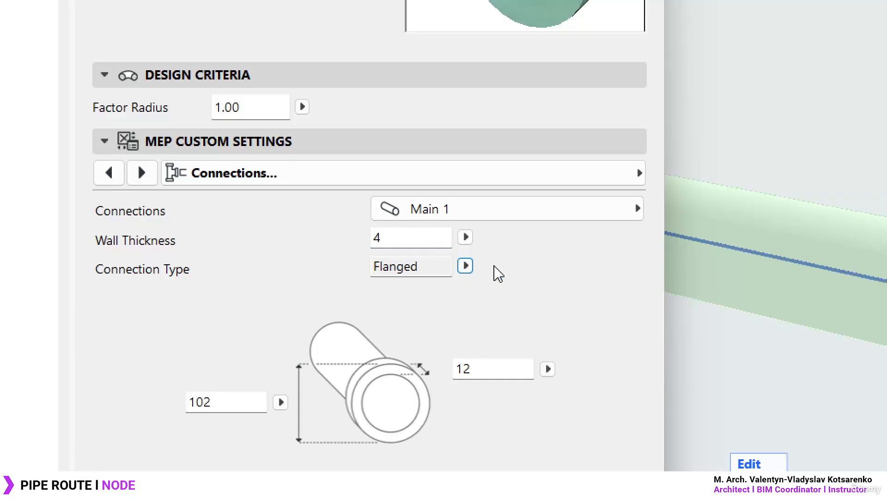
pyautogui.click(464, 270)
pyautogui.click(520, 300)
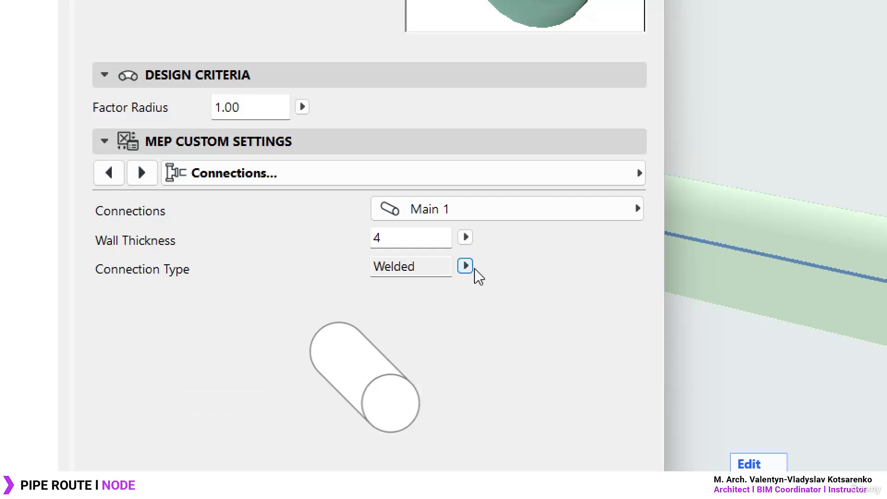
pyautogui.click(466, 267)
pyautogui.click(516, 268)
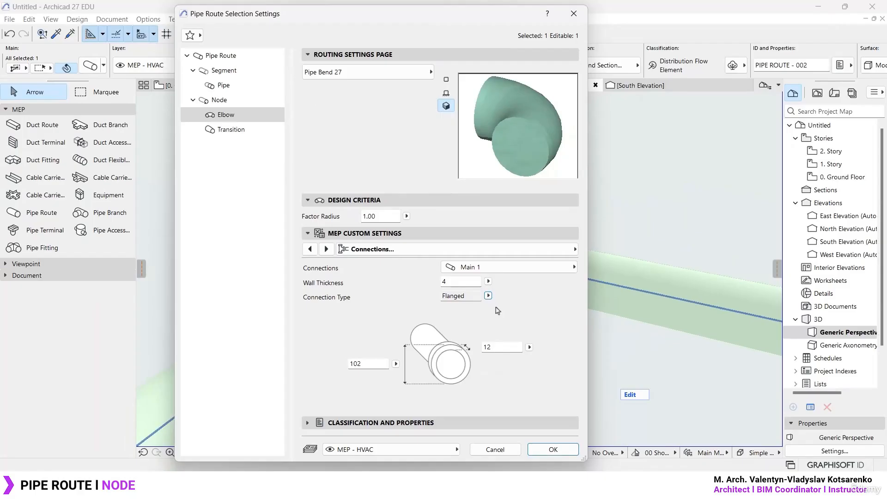
# - Look at the elbow's Description parameters and return to its Connections settings
pyautogui.click(408, 250)
pyautogui.click(620, 275)
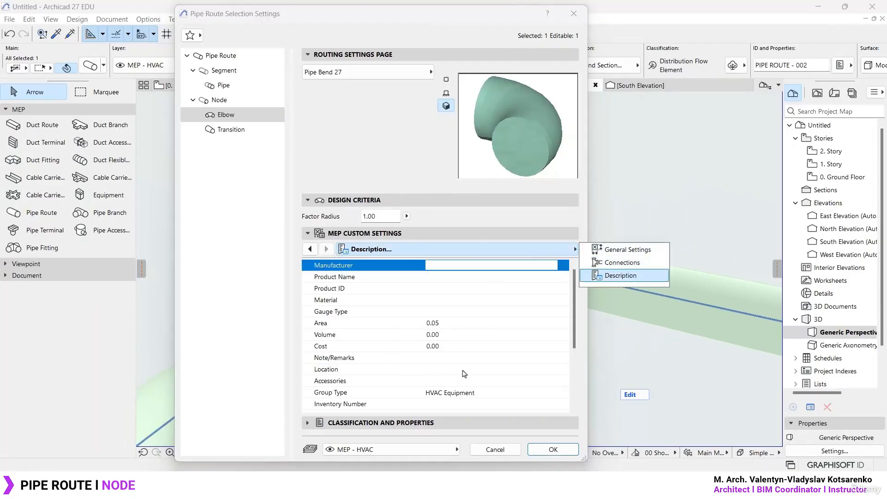
pyautogui.click(622, 262)
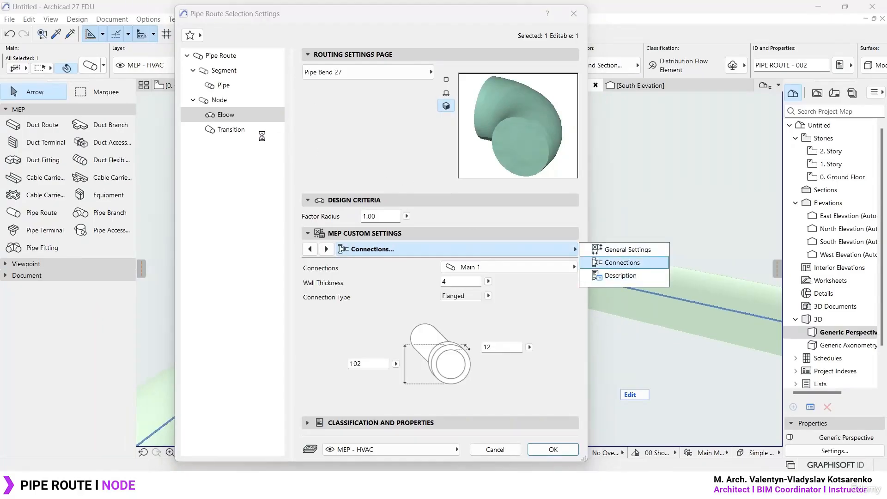
# - Show the Transition settings of the pipe route and turn off the transition's insulation
pyautogui.click(234, 130)
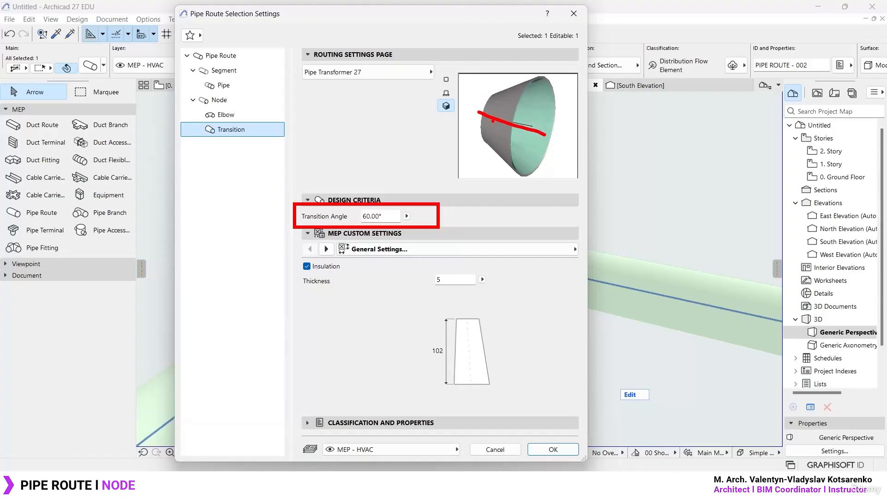
pyautogui.click(461, 253)
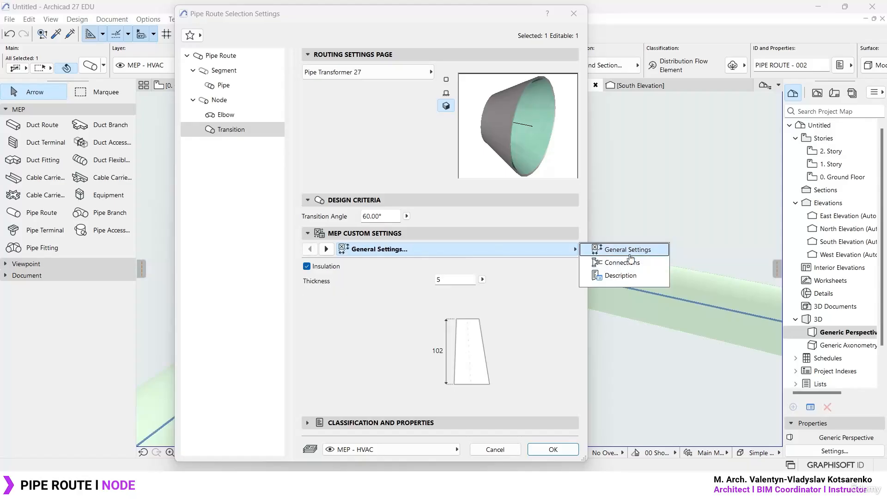
pyautogui.click(309, 268)
pyautogui.click(309, 268)
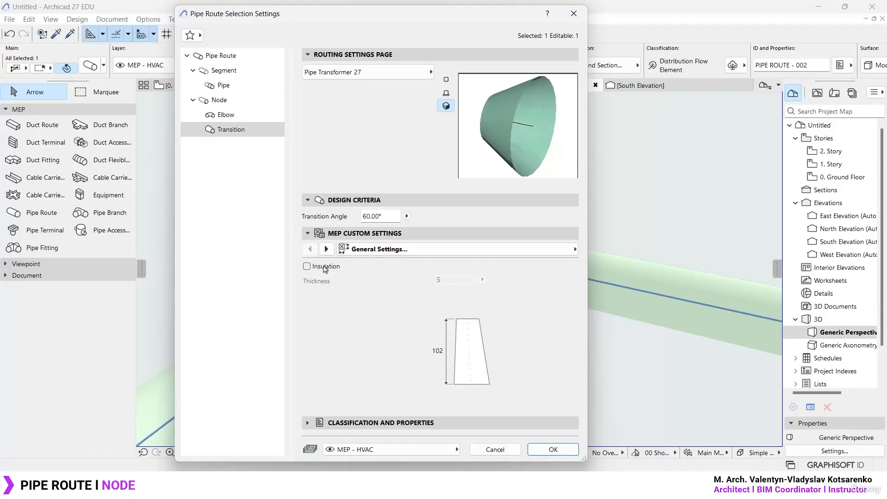
# - Check the transition's Description and the Elbow, Pipe and Node settings, apply the changes and view the deselected route in 3D
pyautogui.click(528, 253)
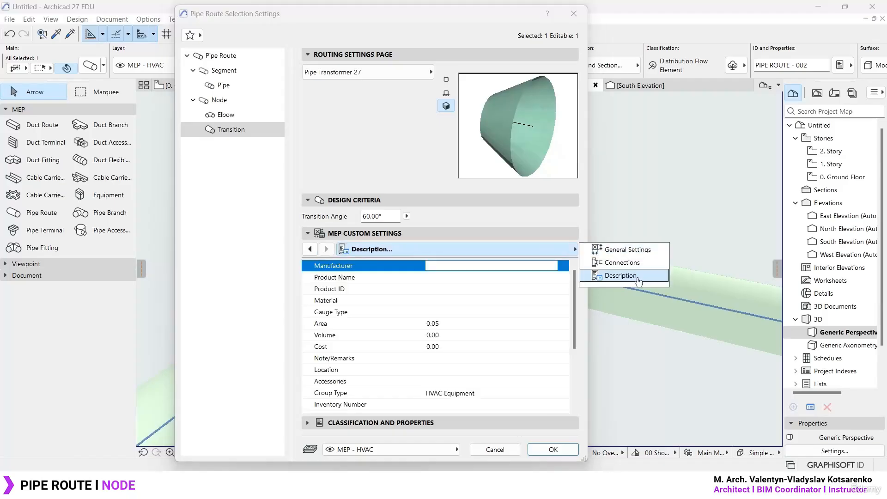
pyautogui.click(226, 115)
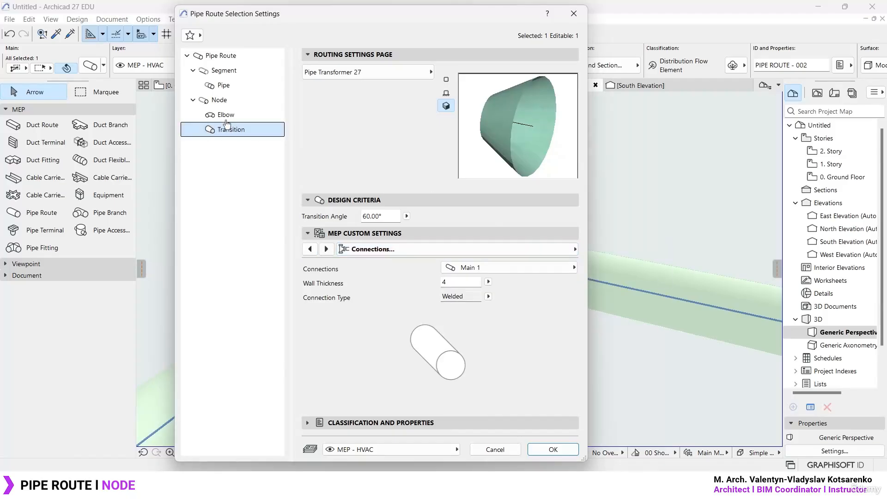
pyautogui.click(237, 86)
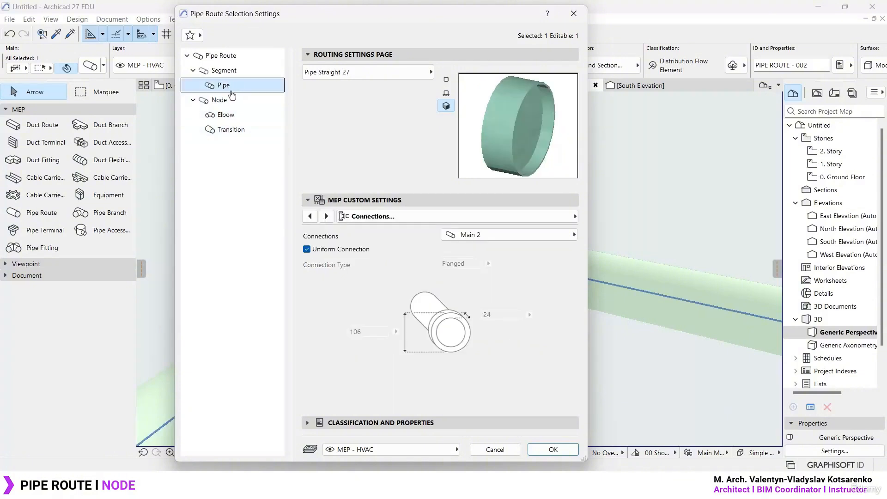
pyautogui.click(221, 101)
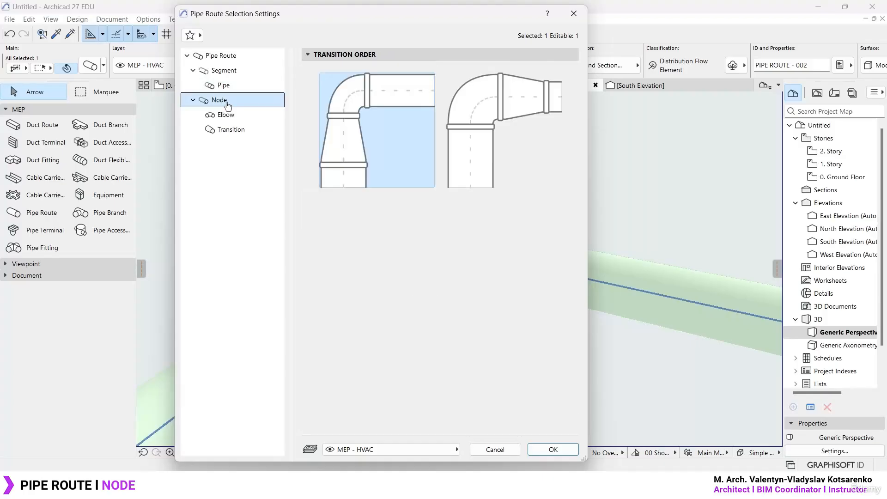
pyautogui.click(553, 450)
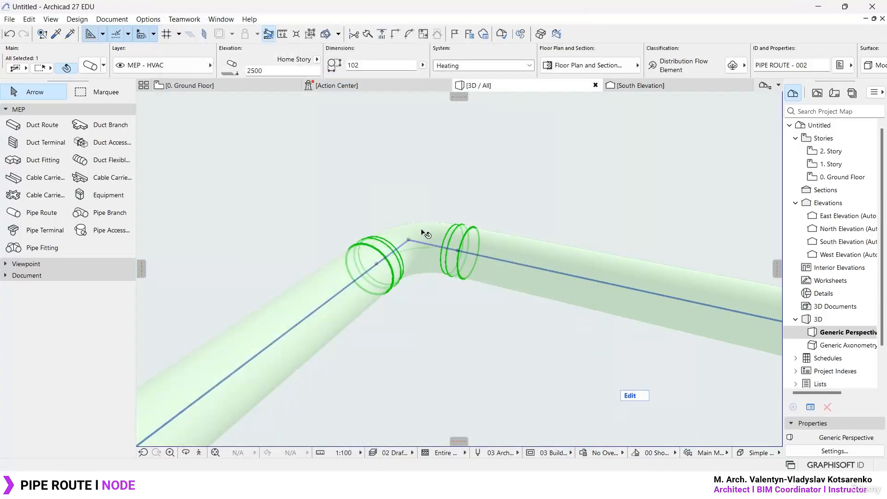
pyautogui.scroll(-5, 420, 233)
pyautogui.click(434, 219)
pyautogui.scroll(2, 495, 245)
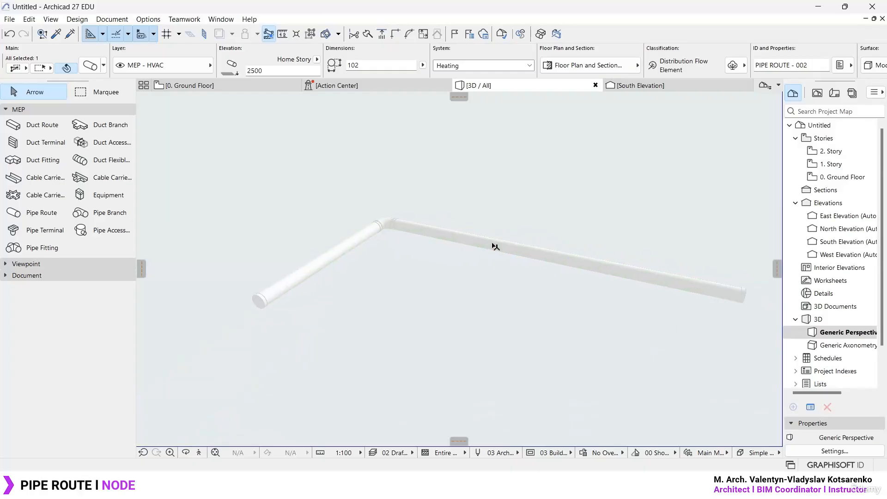
# - Review the pipe route's general, Segment, Pipe, Node, Elbow and Transition settings once more and close them
pyautogui.hotkey('ctrl', 't')
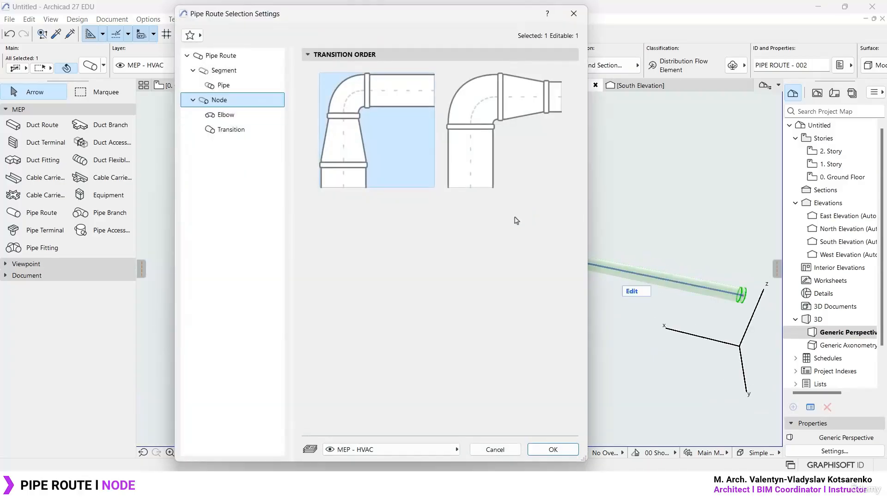
pyautogui.click(244, 57)
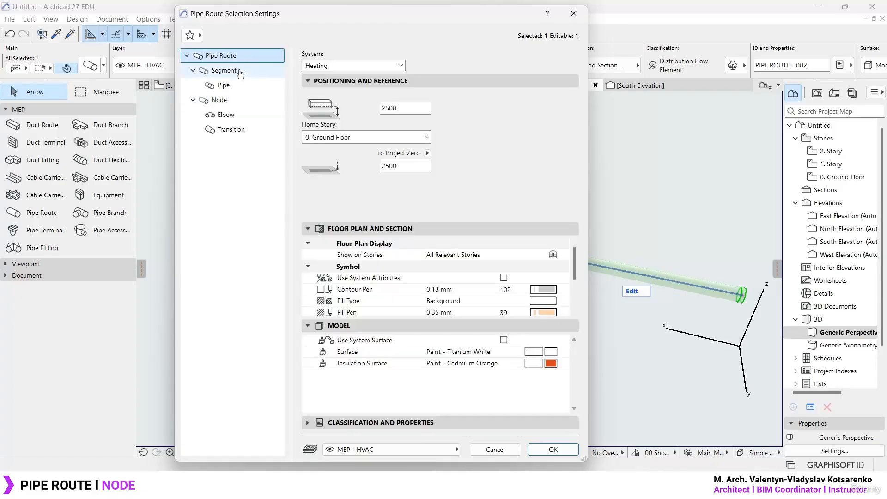
pyautogui.click(233, 71)
pyautogui.click(229, 86)
pyautogui.click(229, 100)
pyautogui.click(227, 115)
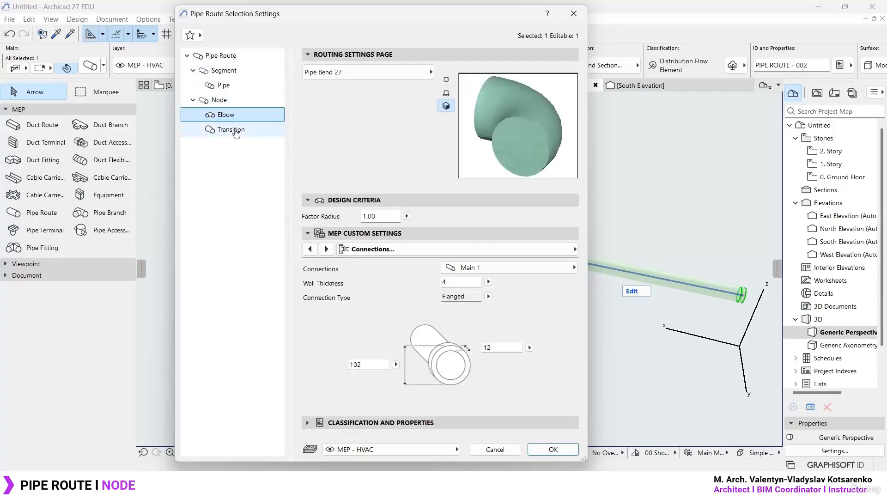
pyautogui.click(231, 129)
pyautogui.click(225, 115)
pyautogui.click(228, 100)
pyautogui.click(235, 88)
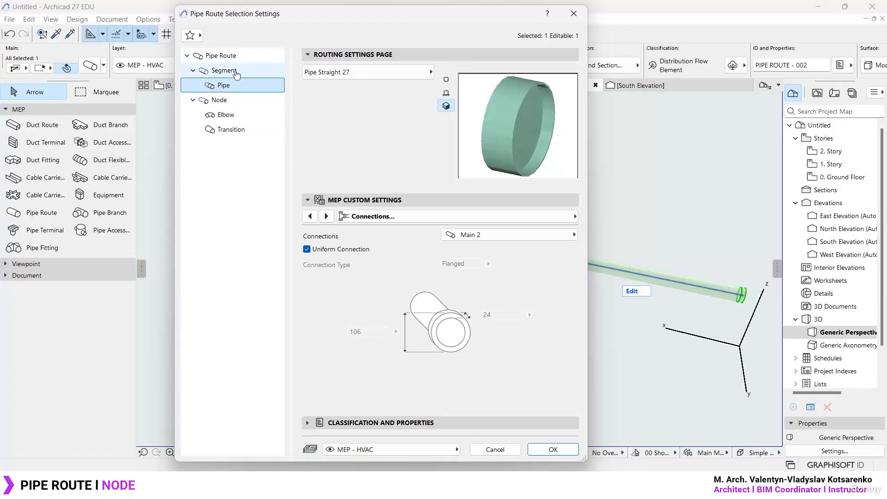
pyautogui.click(220, 56)
pyautogui.click(553, 449)
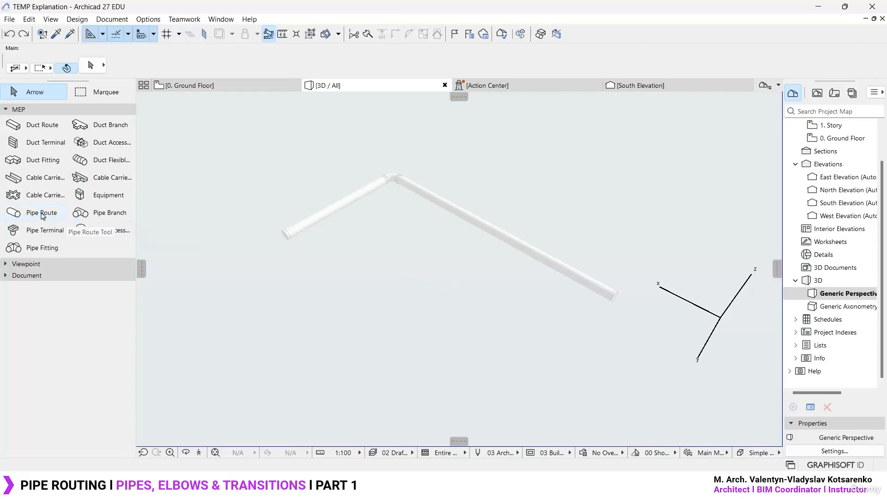
# - Activate the Pipe Route tool, review its default Transition, Node, Pipe, Segment and general settings, and close them without applying
pyautogui.click(35, 214)
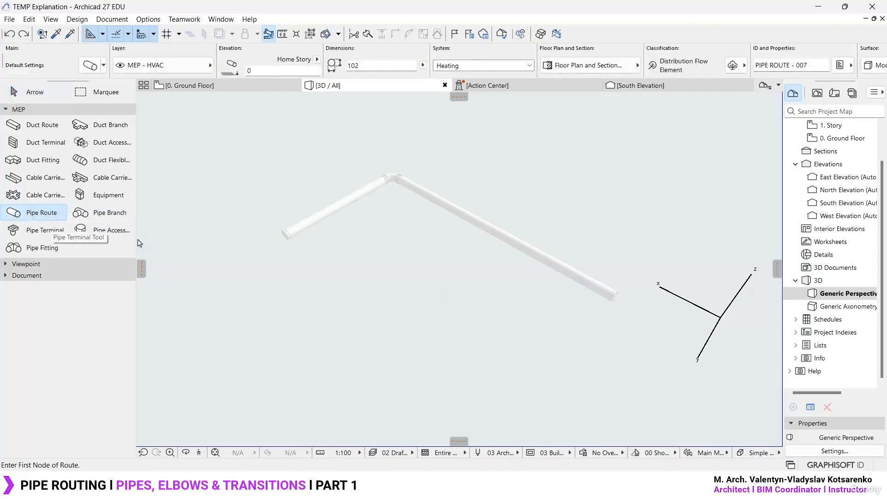
pyautogui.hotkey('ctrl', 't')
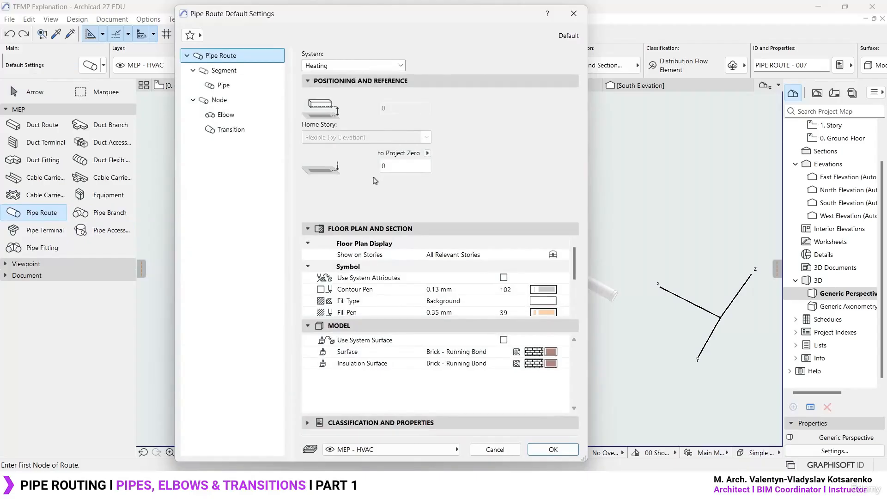
pyautogui.click(234, 131)
pyautogui.click(234, 115)
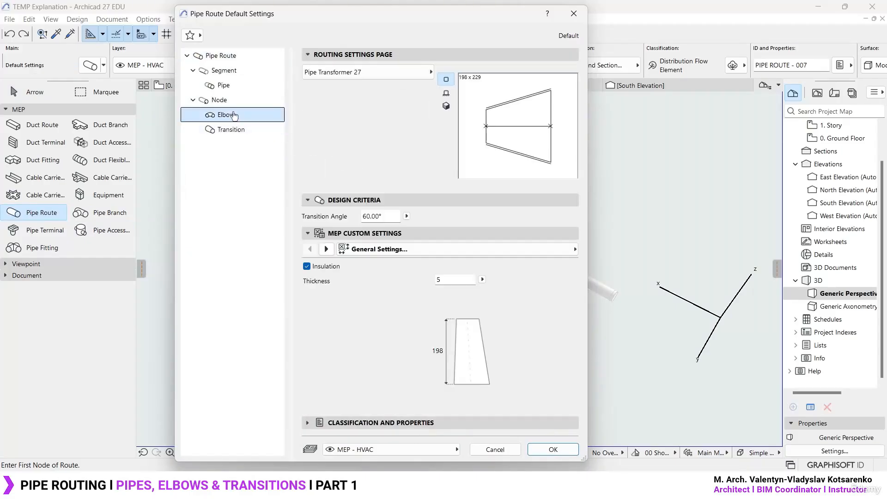
pyautogui.click(226, 101)
pyautogui.click(229, 87)
pyautogui.click(234, 73)
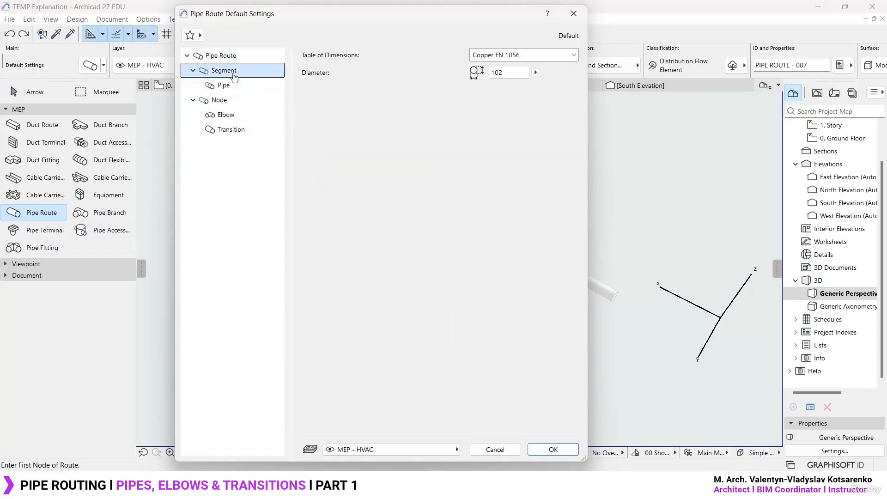
pyautogui.click(222, 56)
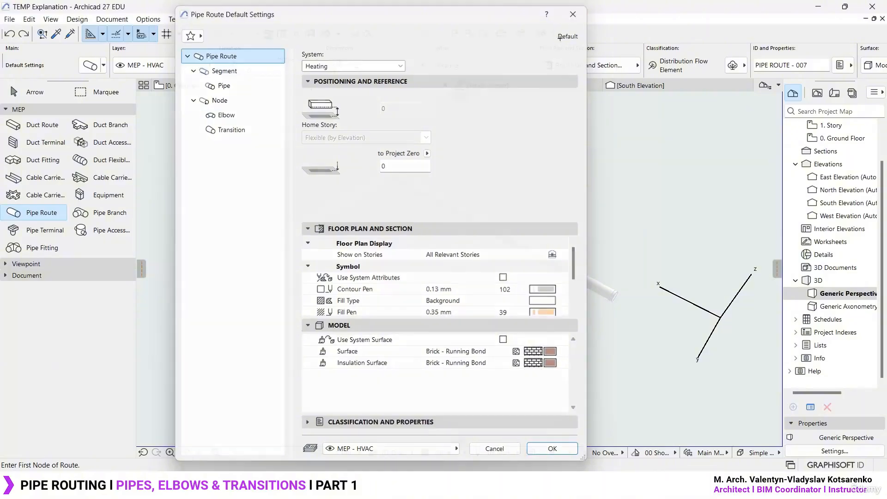
pyautogui.press('Escape')
# - Switch to the Ground Floor plan, clear the pipe selection and leave the Pipe Route tool
pyautogui.press('F2')
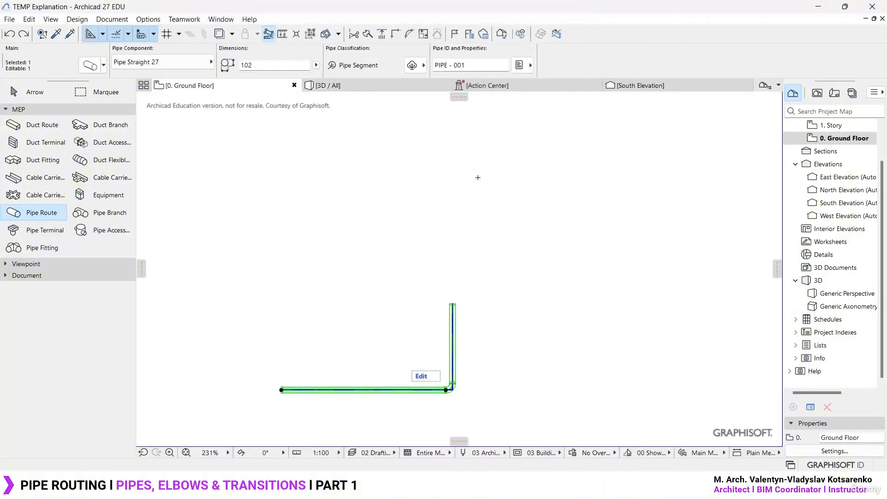
pyautogui.press('Escape')
pyautogui.press('Escape')
pyautogui.click(851, 138)
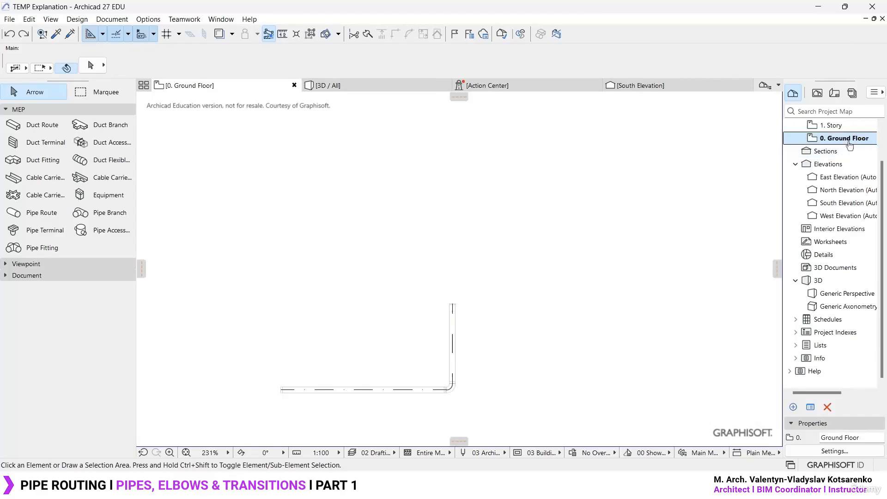
# - Start the Pipe Route tool on the Ground Floor plan and assign its default layer to MEP - Plumbing
pyautogui.scroll(1, 852, 142)
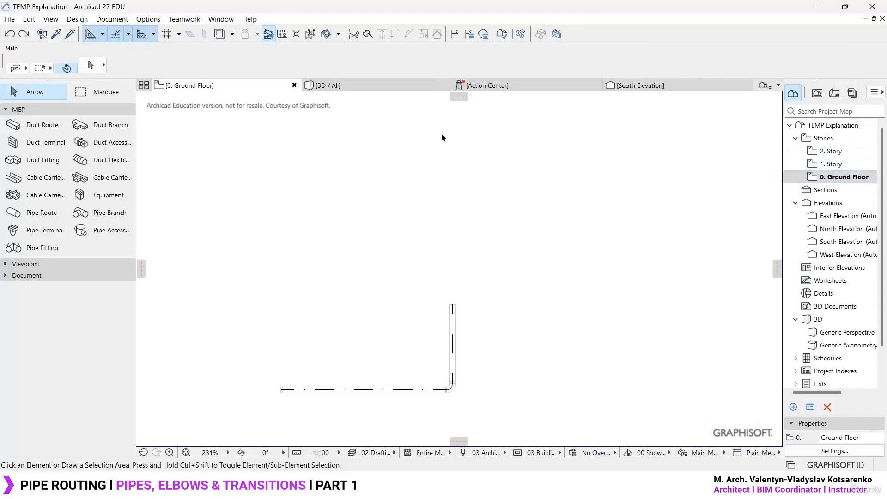
pyautogui.click(357, 88)
pyautogui.click(213, 87)
pyautogui.click(41, 214)
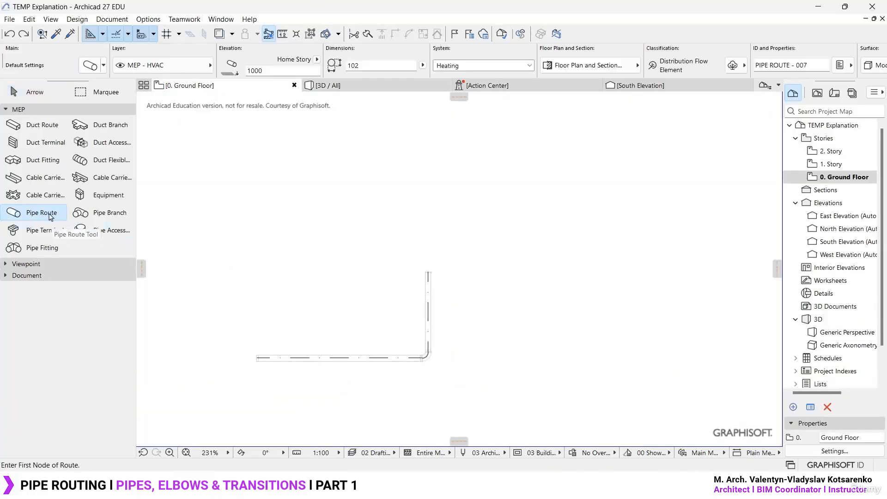
pyautogui.click(182, 66)
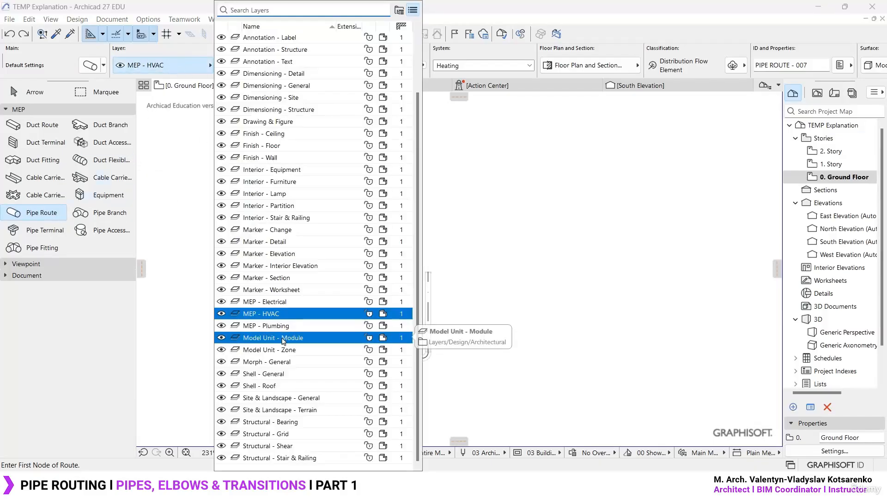
pyautogui.click(277, 326)
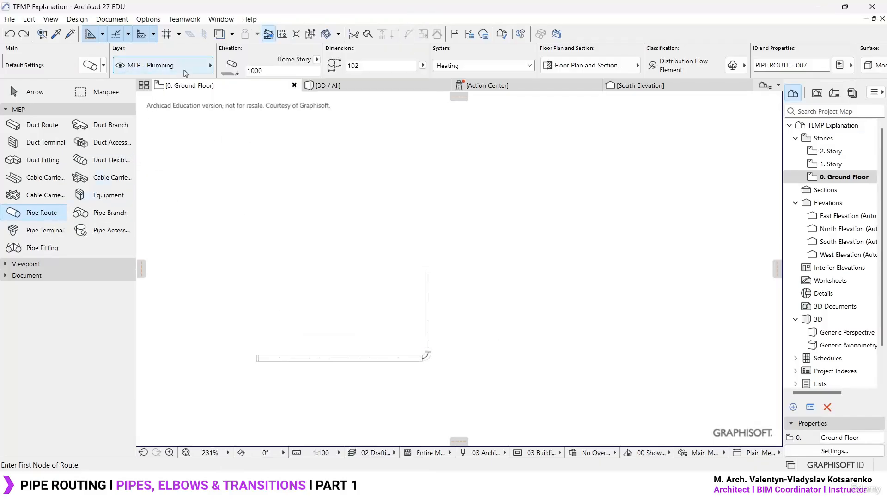
# - Try Project Zero as the pipe route's elevation reference and return the reference to Home Story
pyautogui.moveTo(233, 253); pyautogui.dragTo(321, 254, button='middle')
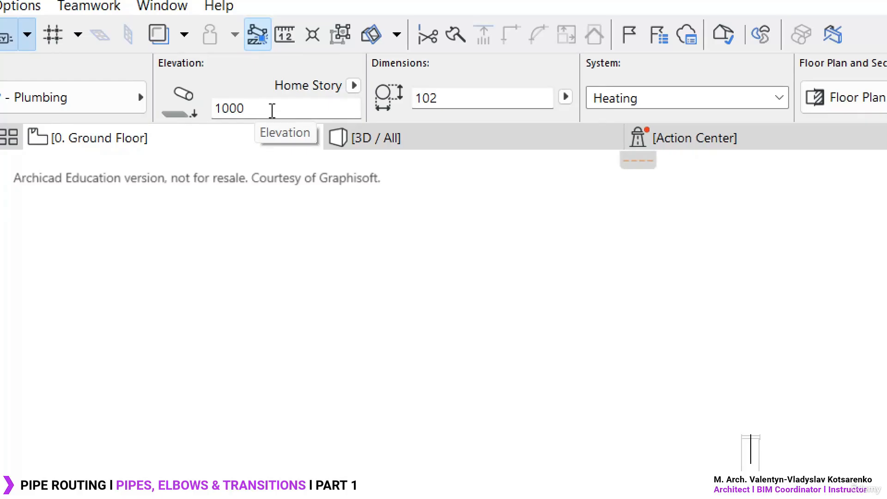
pyautogui.click(355, 86)
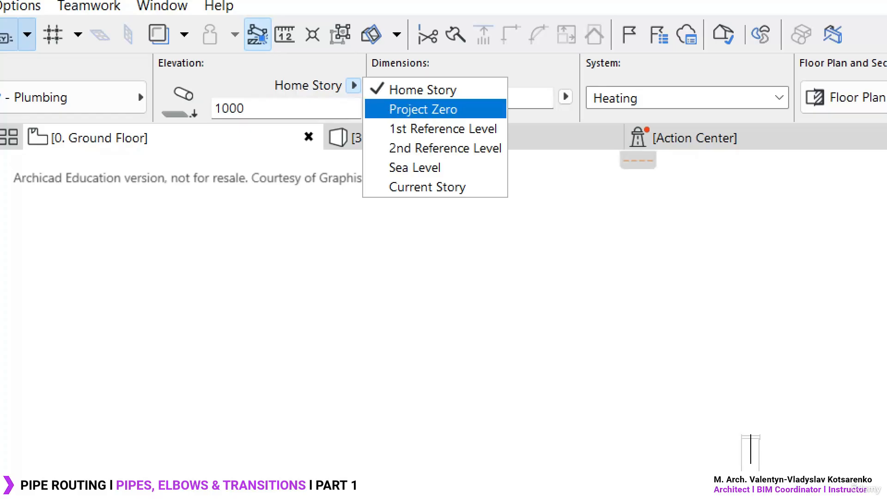
pyautogui.click(413, 110)
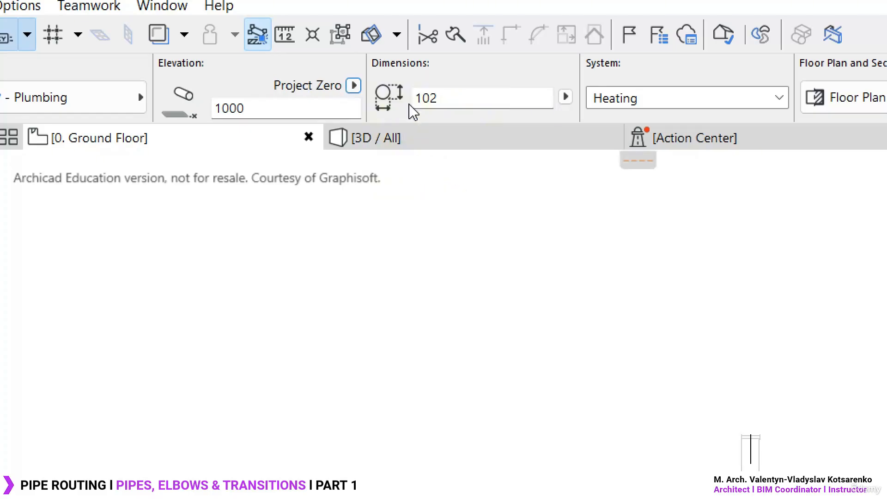
pyautogui.click(354, 87)
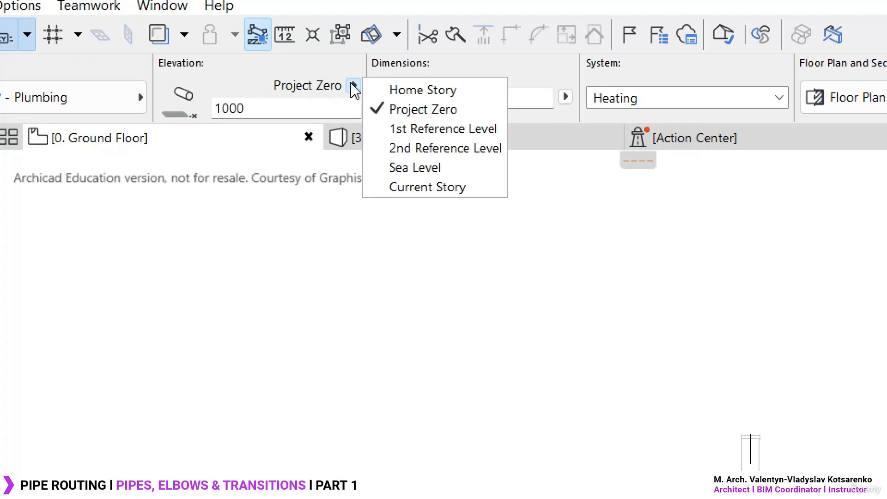
pyautogui.click(383, 90)
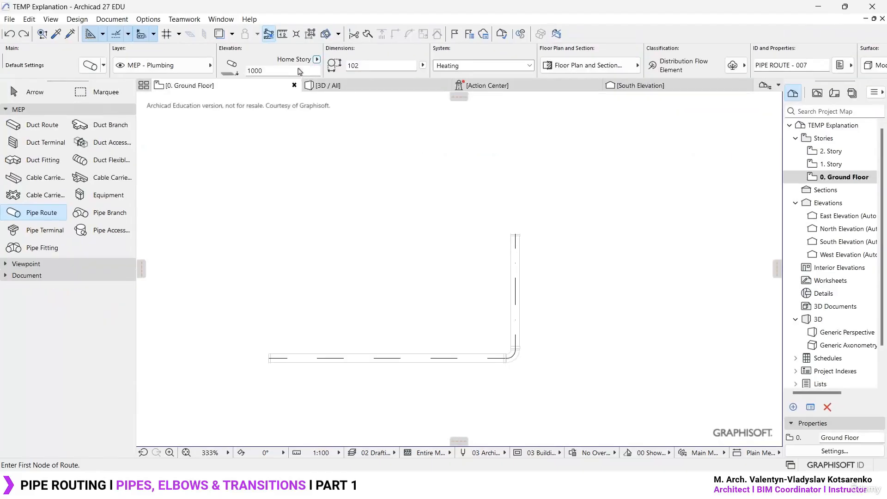
# - Set the default elevation of the pipe route to 0 relative to Home Story
pyautogui.click(282, 70)
pyautogui.write('0')
pyautogui.click(375, 65)
# - Review the Pipe and Segment pages and the available diameters in the Pipe Route default settings, closing them without applying
pyautogui.hotkey('ctrl', 't')
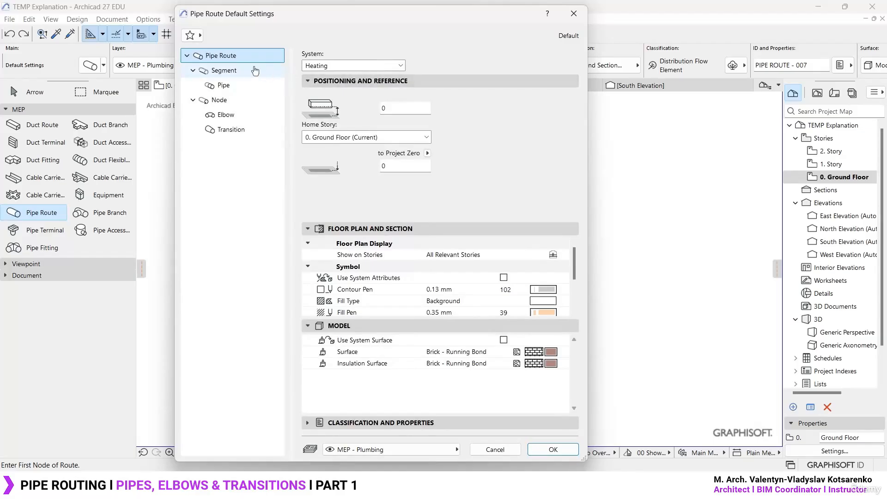
pyautogui.click(246, 86)
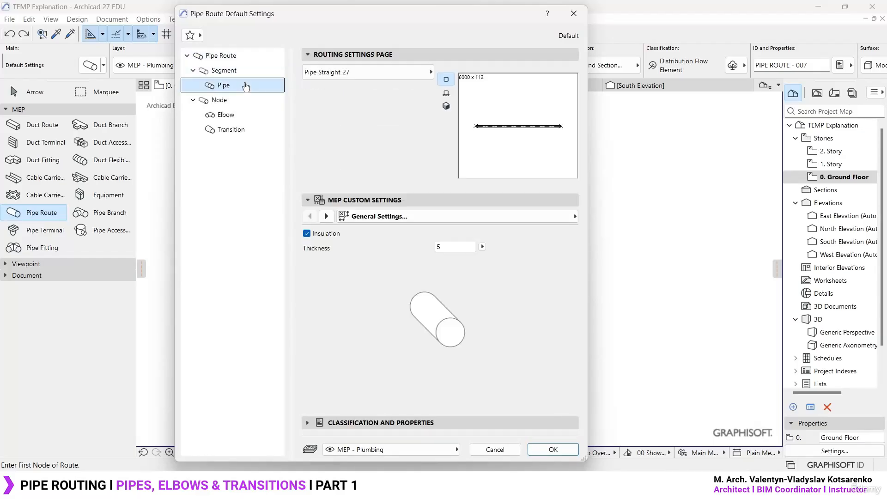
pyautogui.click(244, 70)
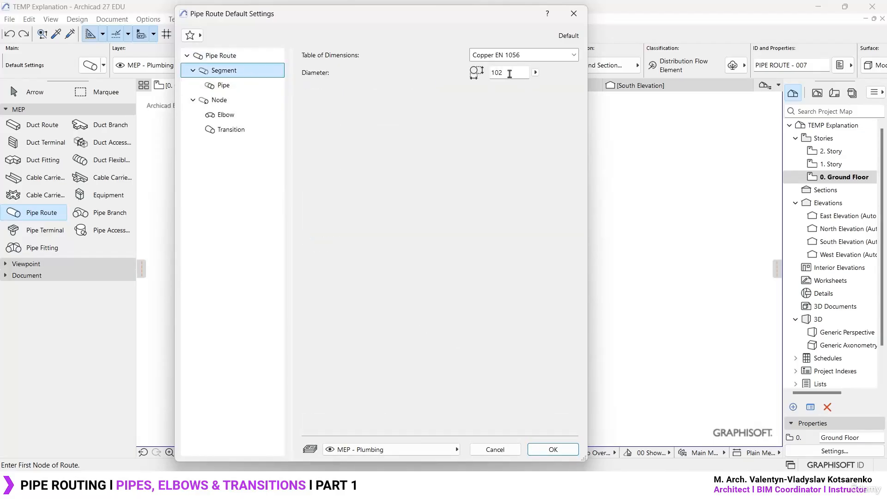
pyautogui.click(536, 73)
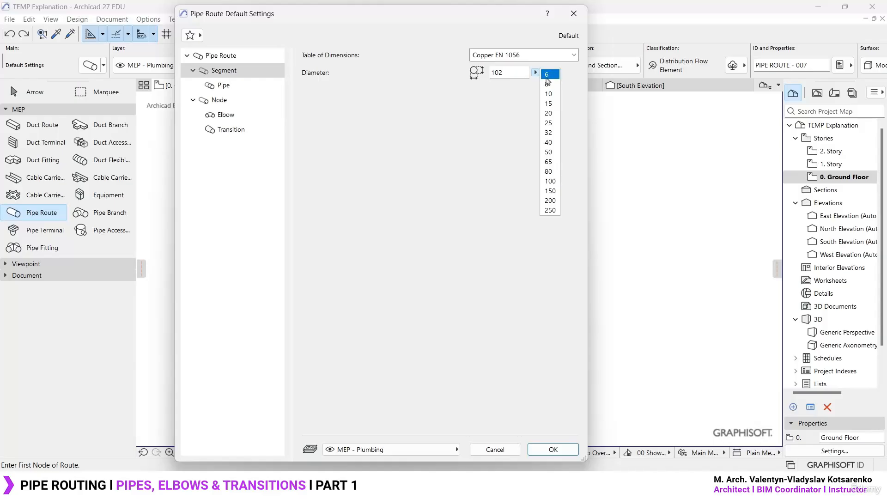
pyautogui.click(395, 66)
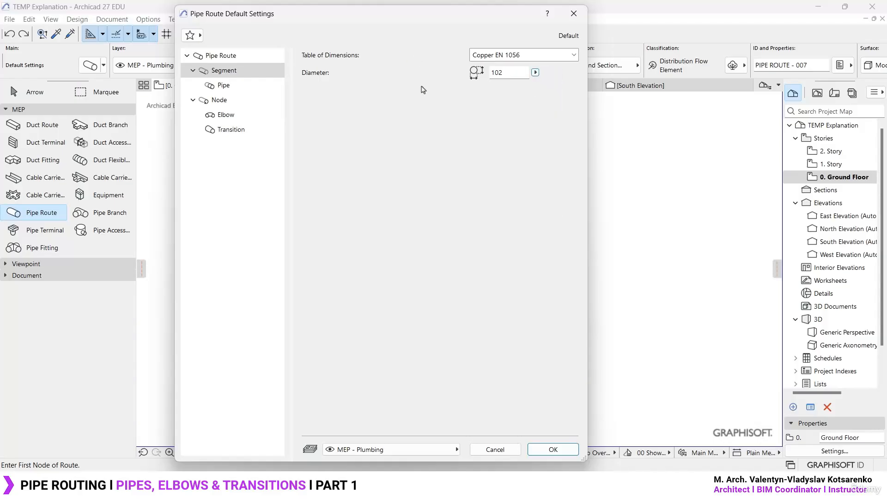
pyautogui.click(574, 13)
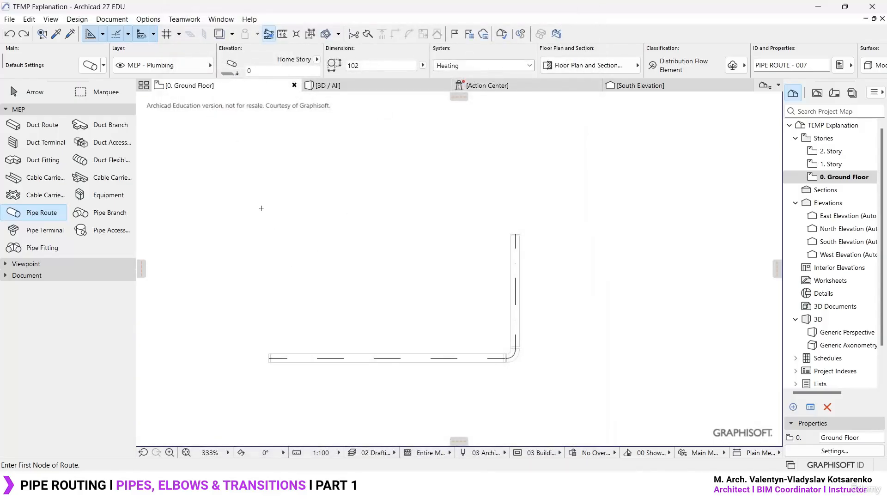
# - Begin a pipe route above the existing one with a horizontal segment about 1960 mm long and a 45° segment about 1810 mm long
pyautogui.click(264, 196)
pyautogui.moveTo(407, 180); pyautogui.dragTo(399, 275, button='middle')
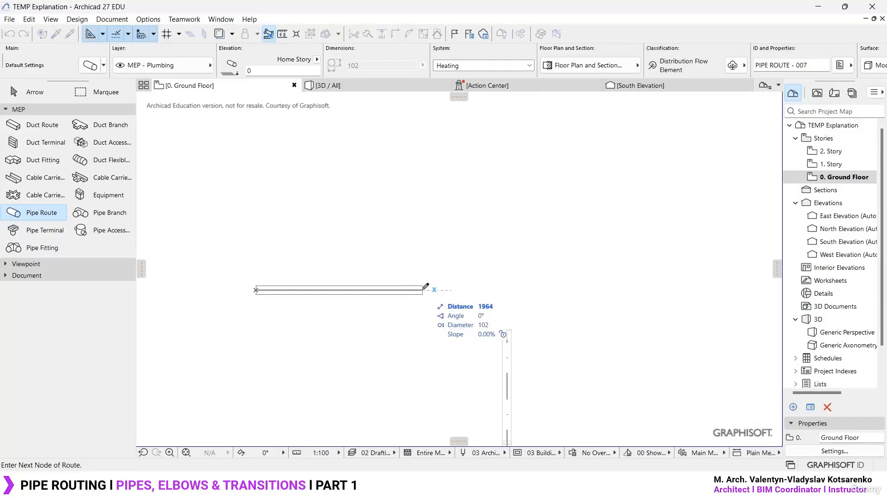
pyautogui.click(423, 290)
pyautogui.moveTo(524, 191); pyautogui.dragTo(492, 232, button='middle')
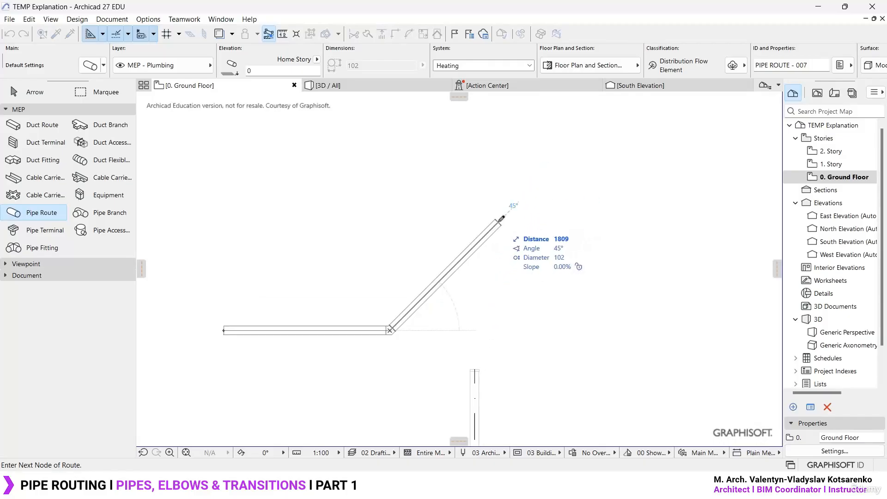
pyautogui.click(499, 222)
# - Continue the route with a vertical segment, a horizontal one about 1310 mm long and another vertical one, and finish it
pyautogui.scroll(-3, 499, 167)
pyautogui.moveTo(500, 168); pyautogui.dragTo(499, 224, button='middle')
pyautogui.scroll(1, 498, 205)
pyautogui.click(498, 180)
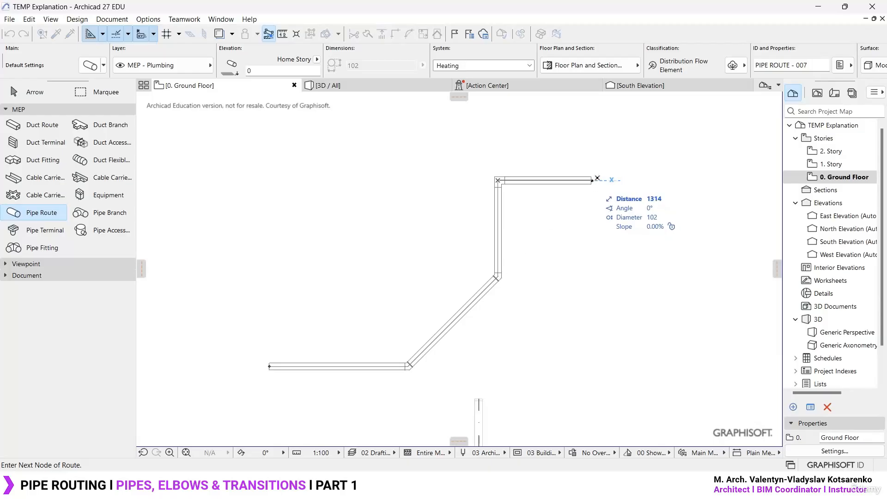
pyautogui.click(595, 180)
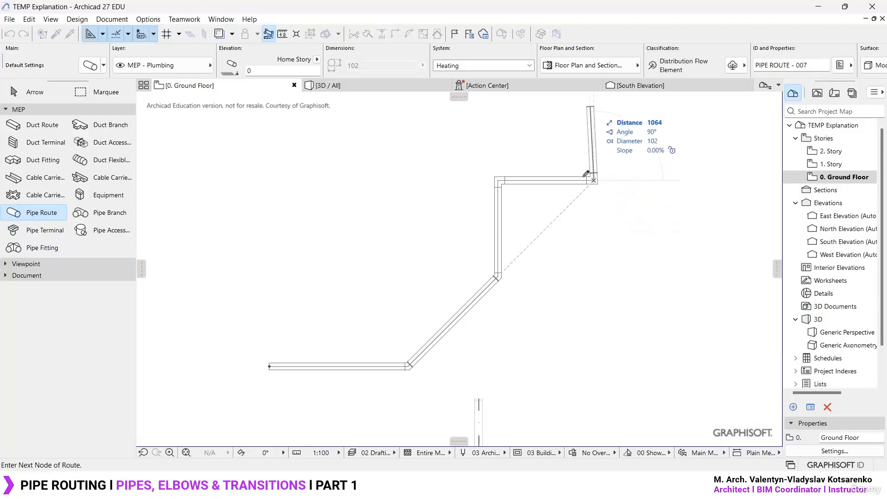
pyautogui.doubleClick(594, 95)
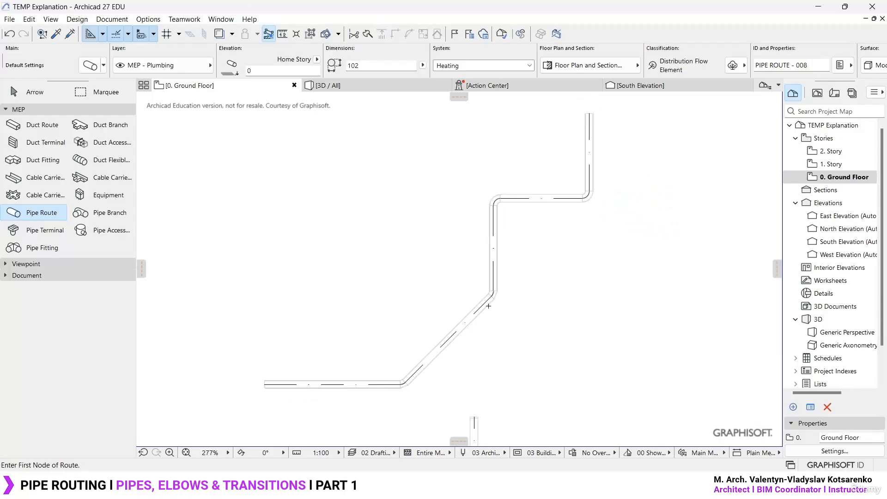
pyautogui.scroll(3, 488, 306)
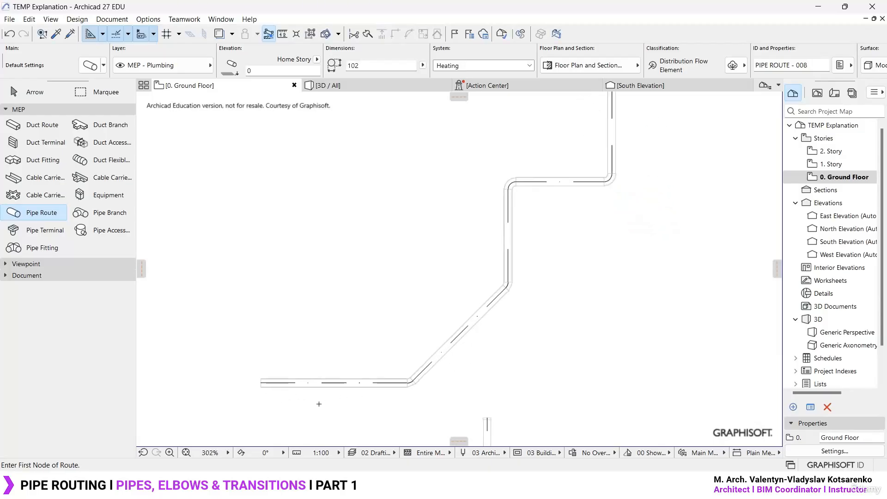
pyautogui.moveTo(474, 319)
pyautogui.mouseDown()
pyautogui.moveTo(481, 357)
pyautogui.moveTo(480, 319)
pyautogui.mouseUp()
pyautogui.moveTo(625, 166); pyautogui.dragTo(621, 150)
pyautogui.press('Escape')
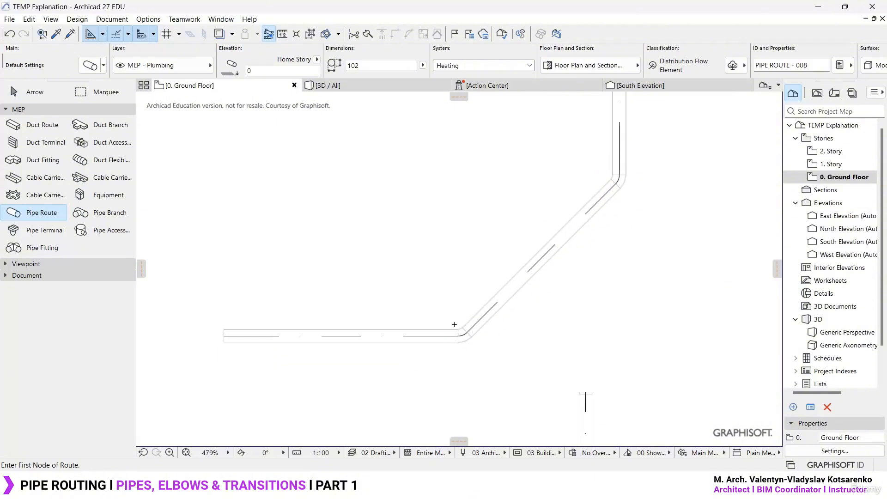
# - Draw a separate pipe route with one horizontal segment and a 45° segment about 970 mm long
pyautogui.click(247, 235)
pyautogui.click(369, 235)
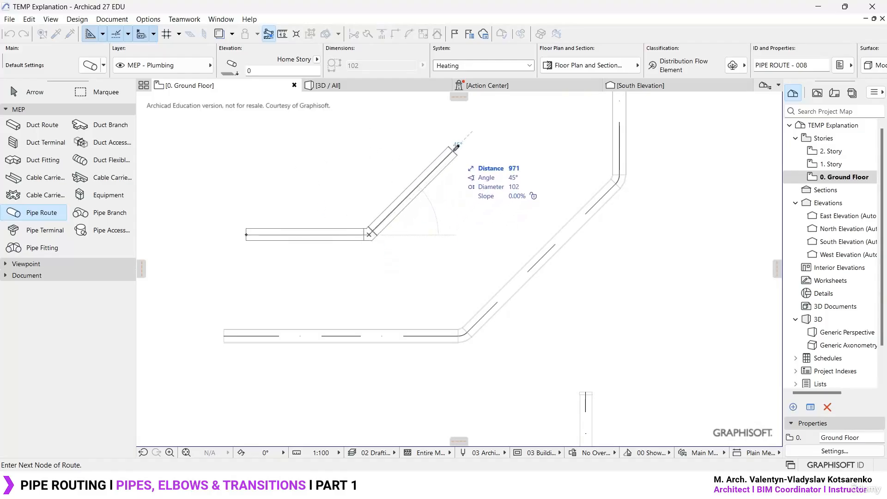
pyautogui.moveTo(458, 145); pyautogui.dragTo(451, 166, button='middle')
pyautogui.doubleClick(453, 167)
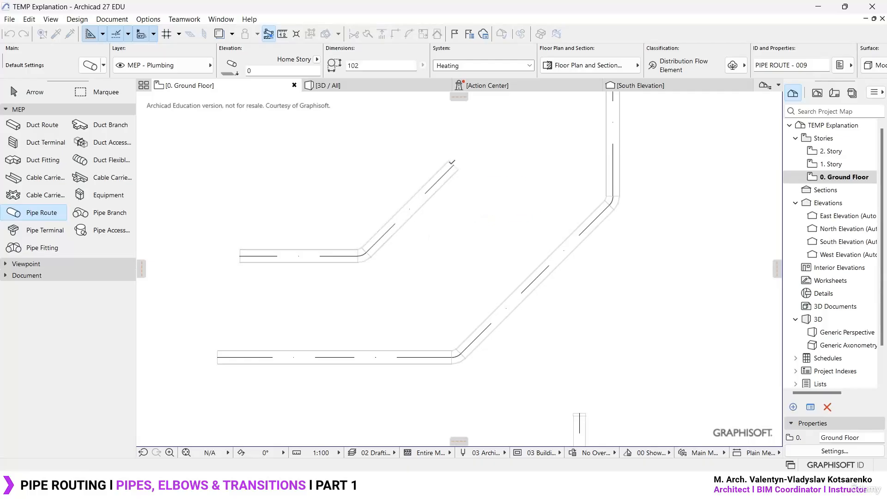
pyautogui.scroll(2, 306, 233)
pyautogui.scroll(2, 306, 232)
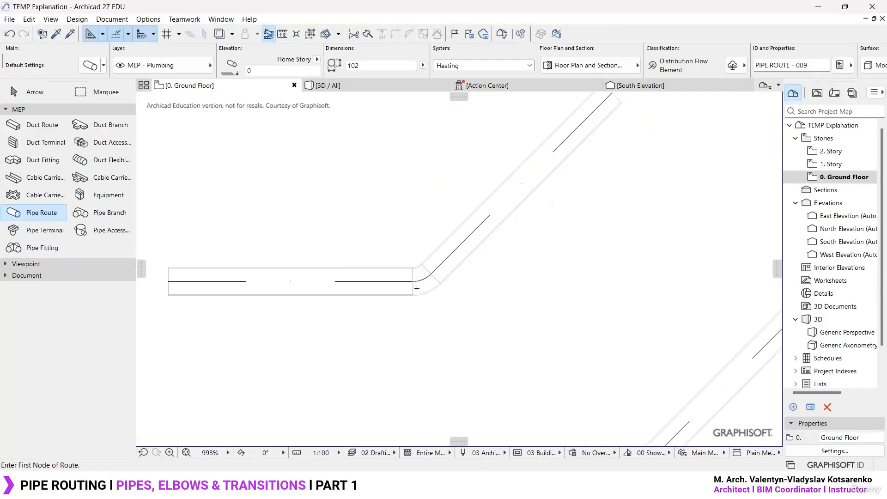
# - Draw an L-shaped pipe route above the 45° one, with a horizontal segment about 905 mm long and a 90° upward segment
pyautogui.scroll(-3, 416, 212)
pyautogui.click(299, 250)
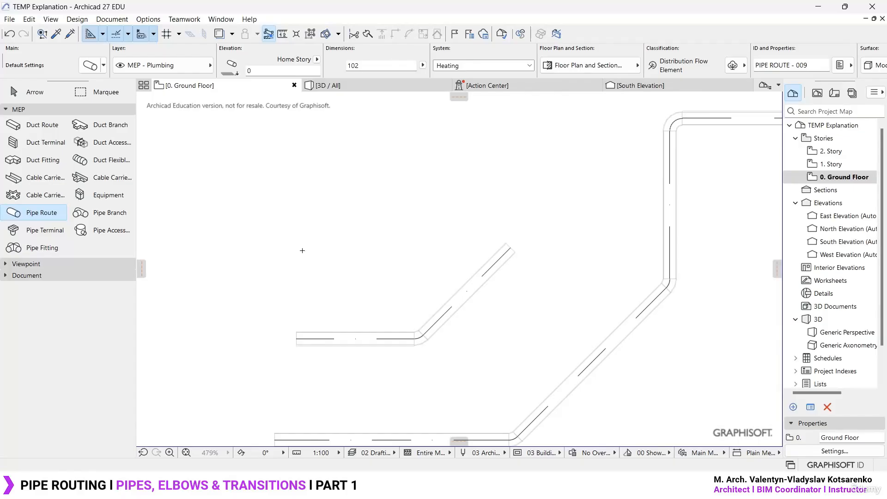
pyautogui.click(412, 250)
pyautogui.doubleClick(411, 176)
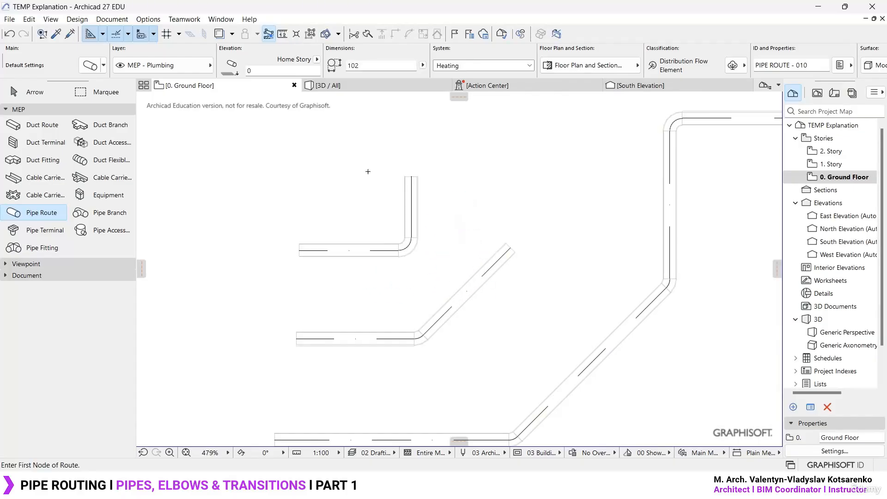
# - Draw a three-segment pipe route above the L-shaped one, running horizontally, at 45° and vertically upward
pyautogui.moveTo(368, 171); pyautogui.dragTo(352, 259, button='middle')
pyautogui.click(279, 220)
pyautogui.click(403, 219)
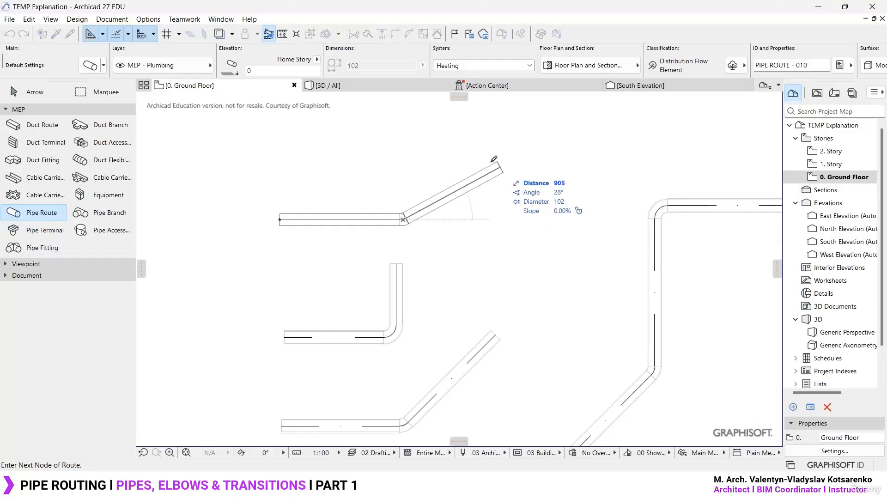
pyautogui.moveTo(494, 159); pyautogui.dragTo(410, 240, button='middle')
pyautogui.click(409, 218)
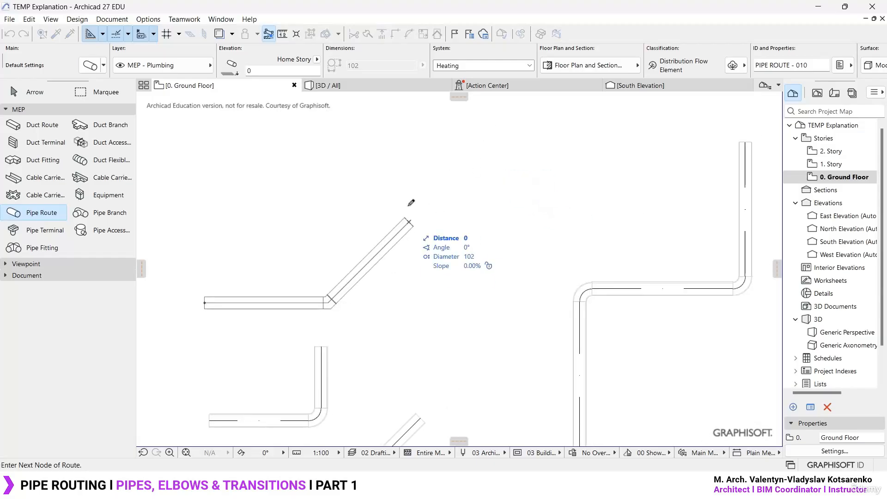
pyautogui.doubleClick(409, 121)
pyautogui.scroll(-3, 407, 127)
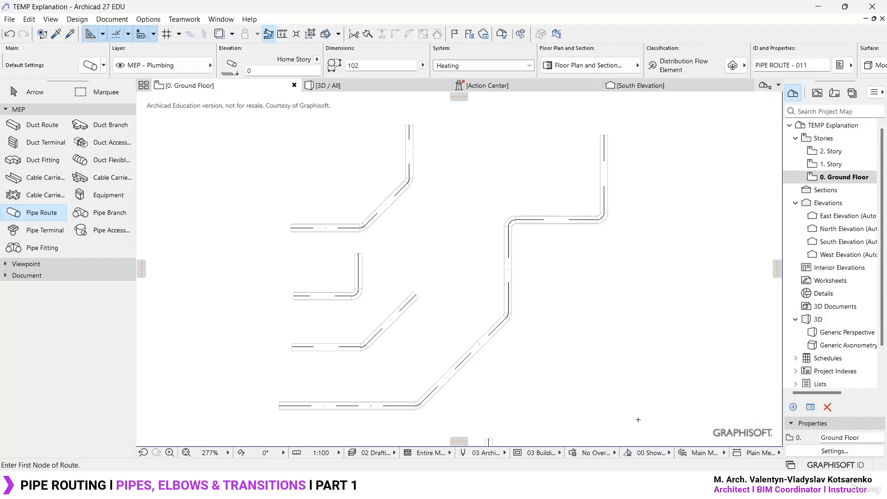
# - Switch to the Archicad 26 project and place a straight pipe (Tubo) on the Planta Baja plan
pyautogui.click(599, 486)
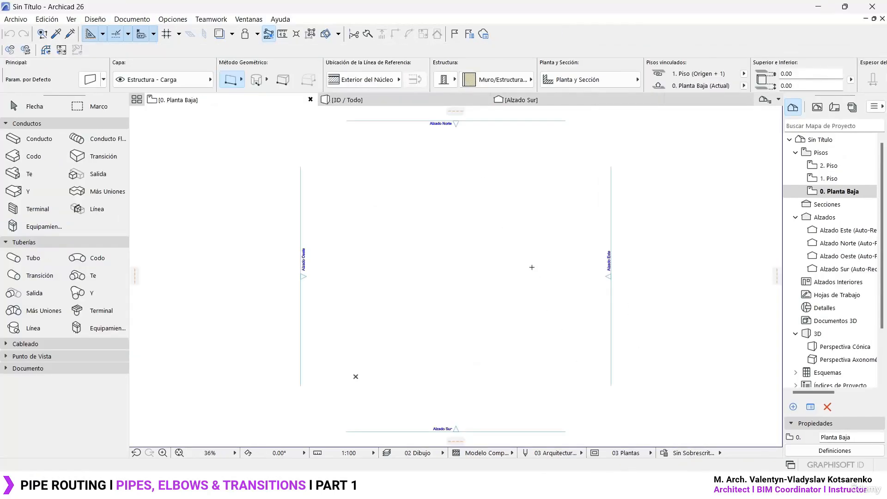
pyautogui.moveTo(532, 267); pyautogui.dragTo(476, 266, button='middle')
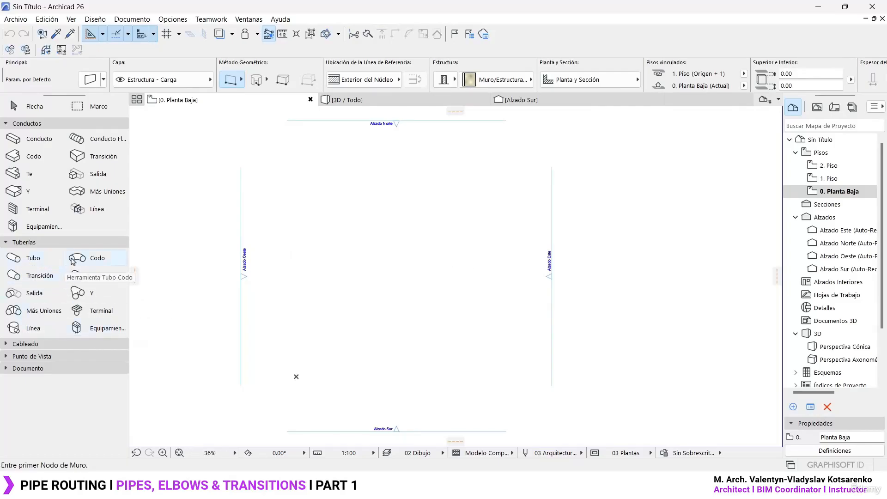
pyautogui.click(31, 258)
pyautogui.click(301, 319)
pyautogui.scroll(6, 305, 323)
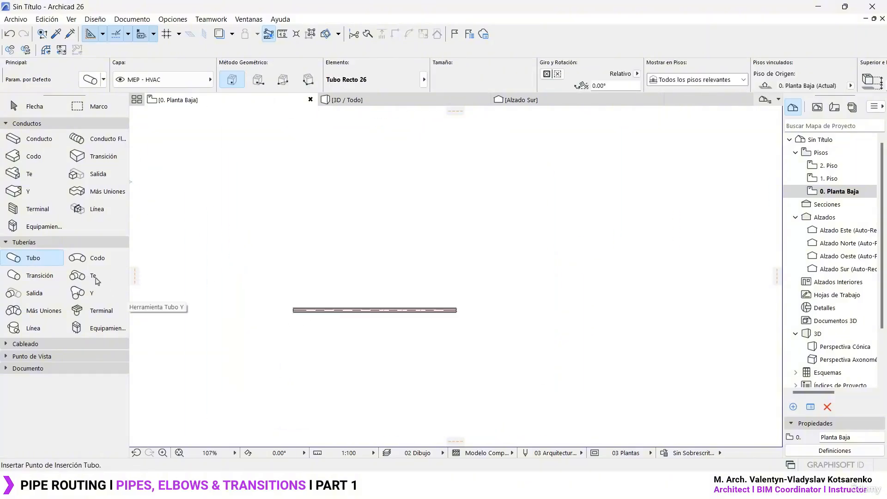
# - Attach an upward-turning elbow (Codo) to the straight pipe's end and connect a transition (Transición) to the elbow's open end
pyautogui.click(110, 257)
pyautogui.scroll(6, 464, 312)
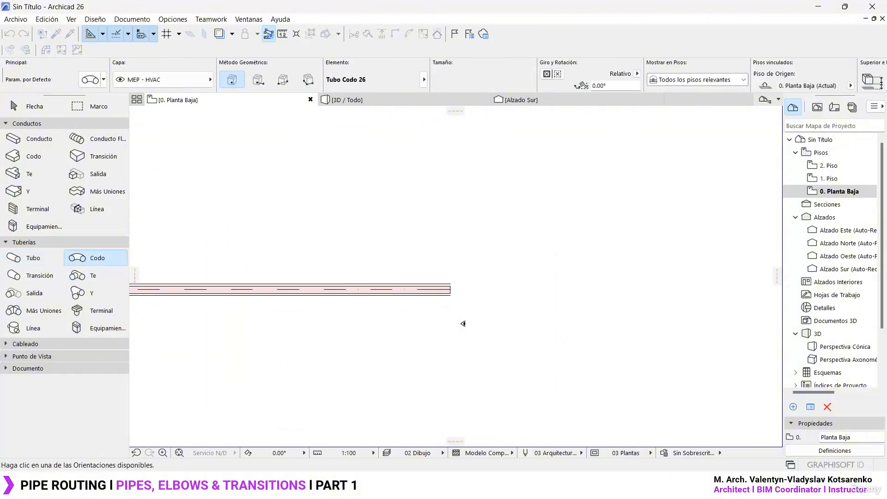
pyautogui.click(459, 281)
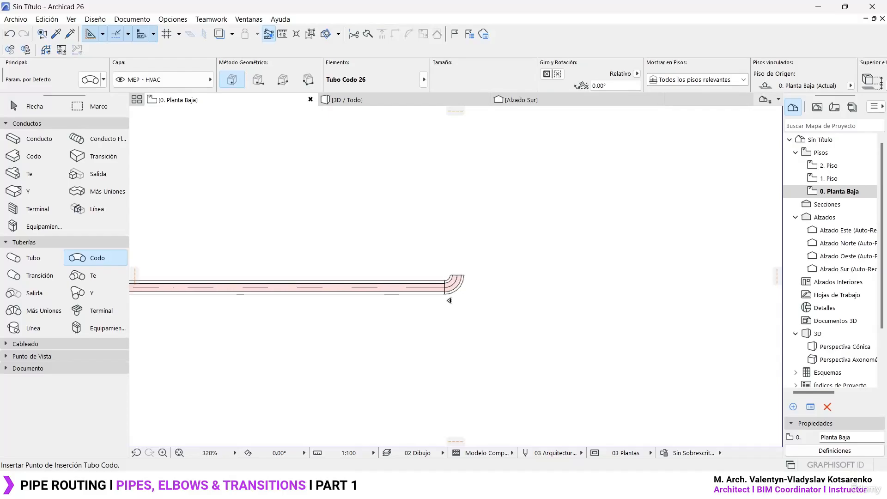
pyautogui.click(39, 275)
pyautogui.click(450, 313)
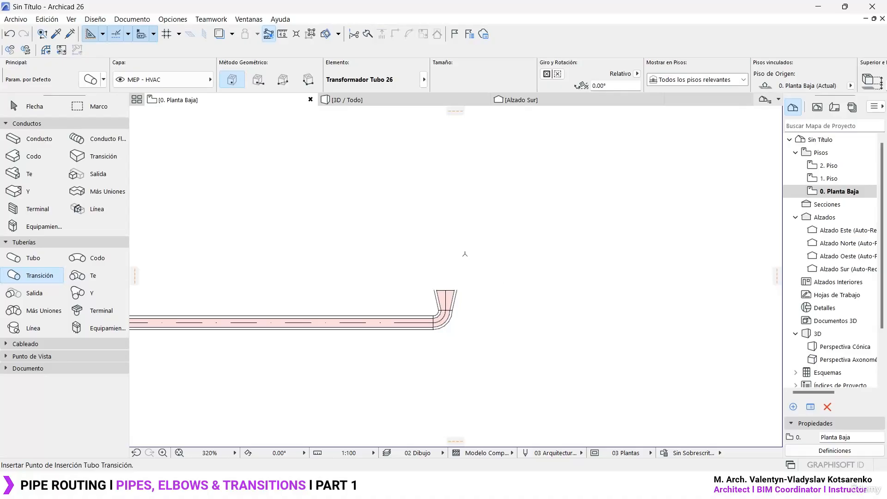
# - Show the Recorrido MEP palette and place it beside the free drawing area of the plan
pyautogui.click(249, 19)
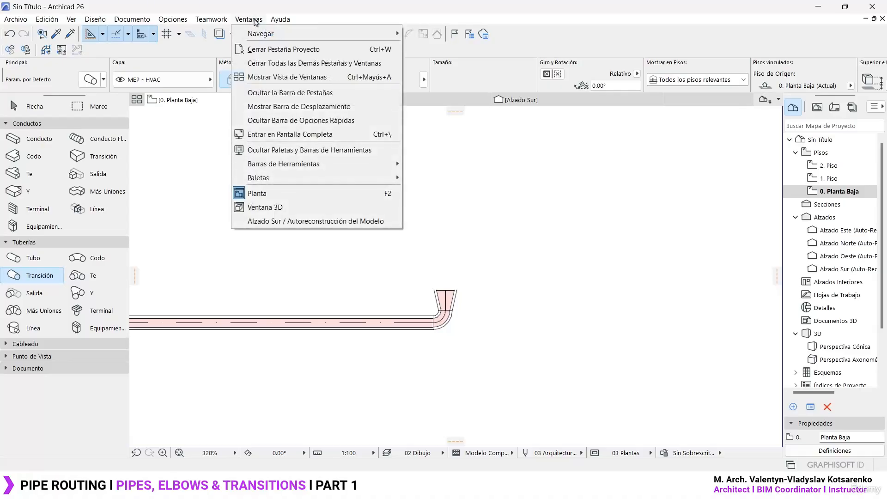
pyautogui.moveTo(356, 178)
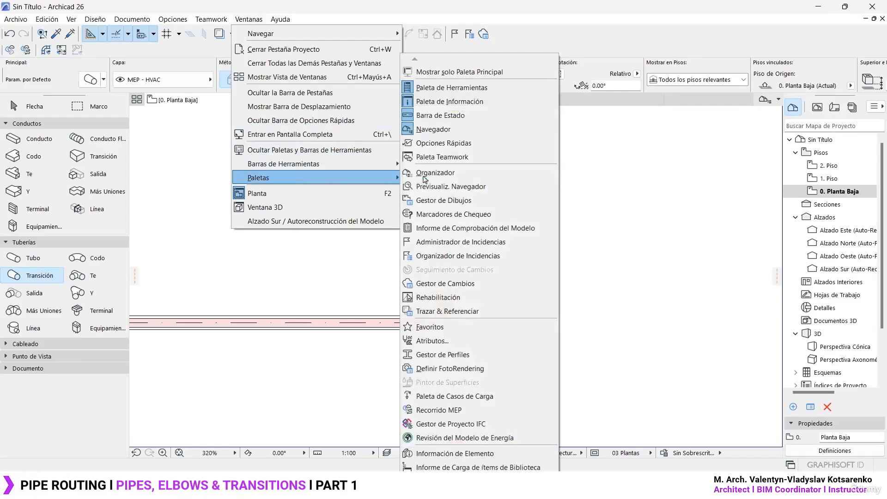
pyautogui.click(476, 411)
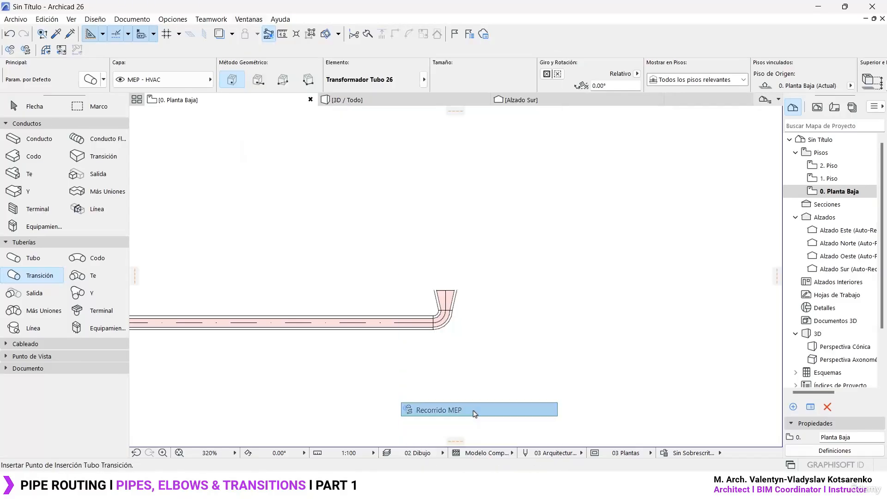
pyautogui.moveTo(269, 136); pyautogui.dragTo(702, 131)
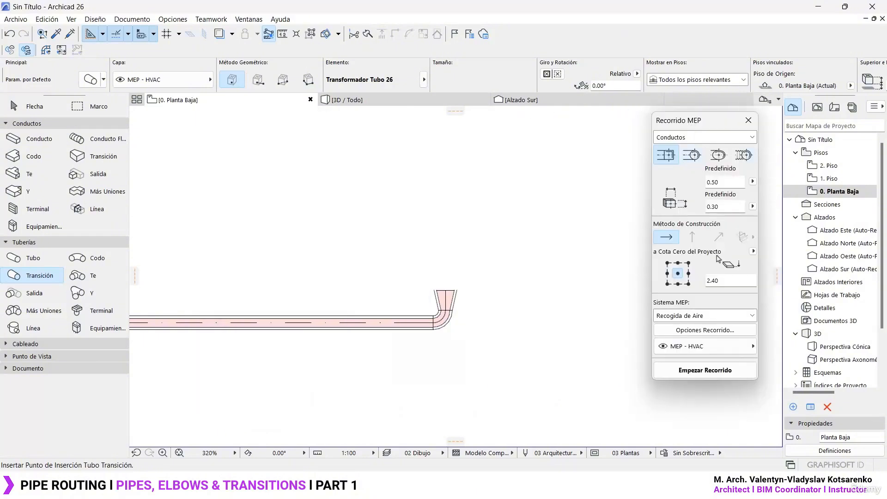
# - Route a rectangular 0.50 × 0.30 duct above the pipe, running horizontally, about 3.47 m upward and horizontally again
pyautogui.scroll(-3, 442, 303)
pyautogui.moveTo(443, 303); pyautogui.dragTo(446, 390, button='middle')
pyautogui.click(689, 370)
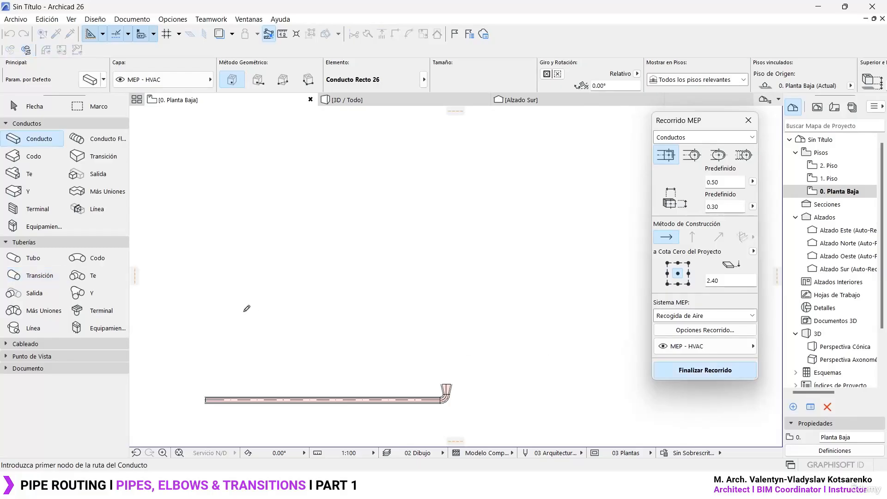
pyautogui.click(215, 311)
pyautogui.click(463, 311)
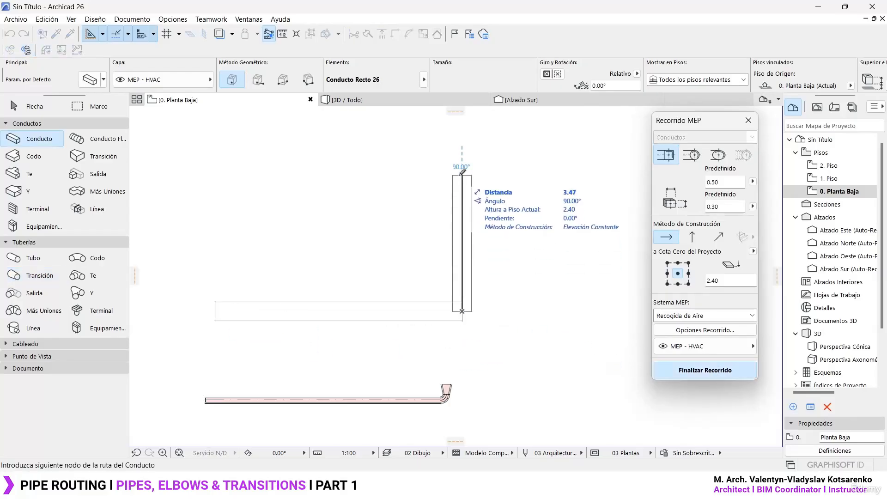
pyautogui.click(462, 175)
pyautogui.doubleClick(571, 175)
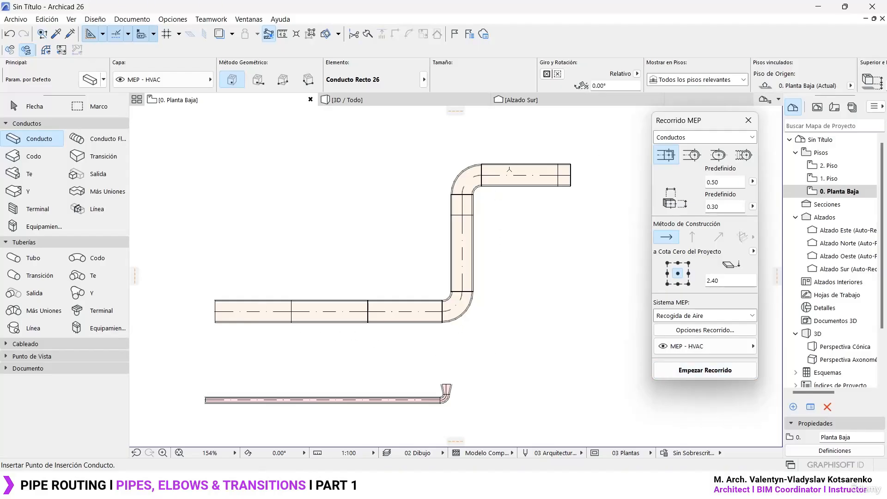
# - Switch back to the Archicad 27 TEMP Explanation project's Ground Floor plan, at an empty area above the existing pipe routes
pyautogui.click(571, 488)
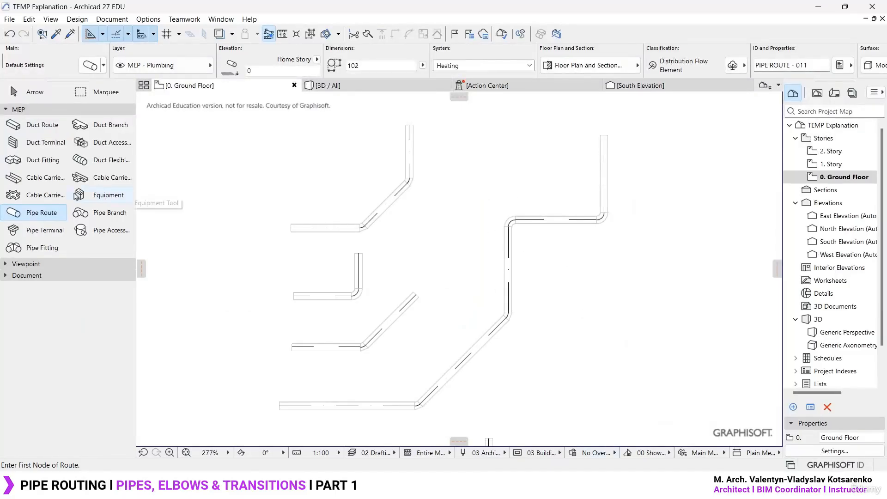
pyautogui.scroll(-2, 462, 162)
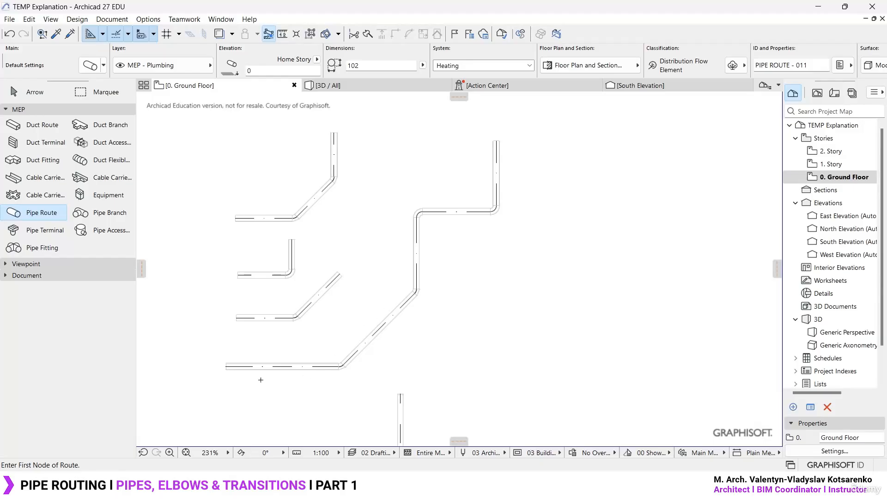
pyautogui.scroll(3, 419, 204)
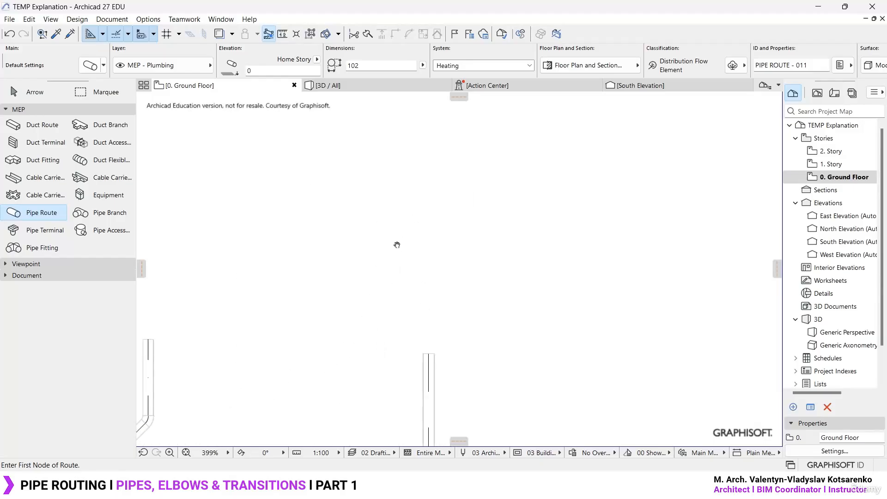
pyautogui.click(299, 253)
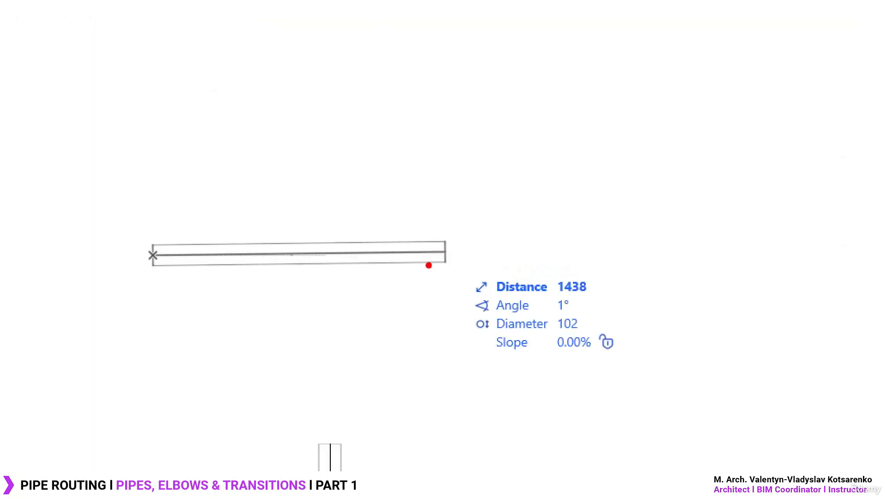
pyautogui.moveTo(297, 207); pyautogui.dragTo(301, 226)
pyautogui.moveTo(287, 190)
pyautogui.mouseDown()
pyautogui.moveTo(303, 208)
pyautogui.moveTo(311, 204)
pyautogui.mouseUp()
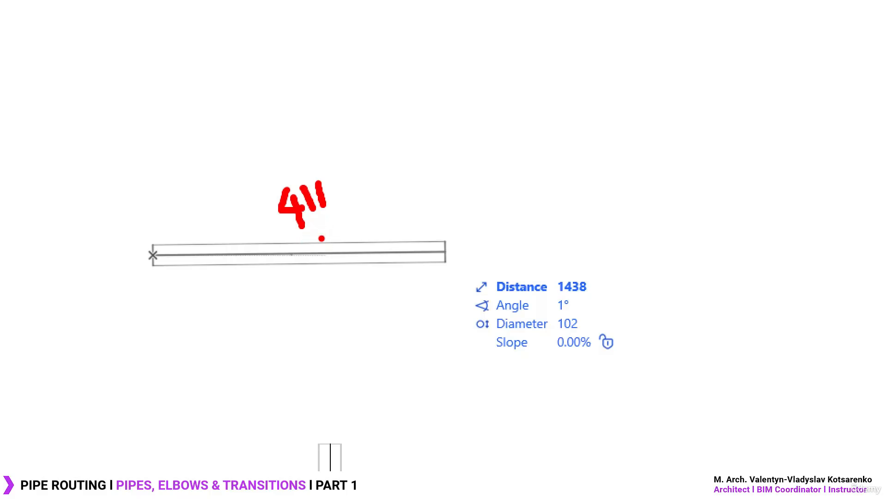
pyautogui.moveTo(448, 205); pyautogui.dragTo(452, 326)
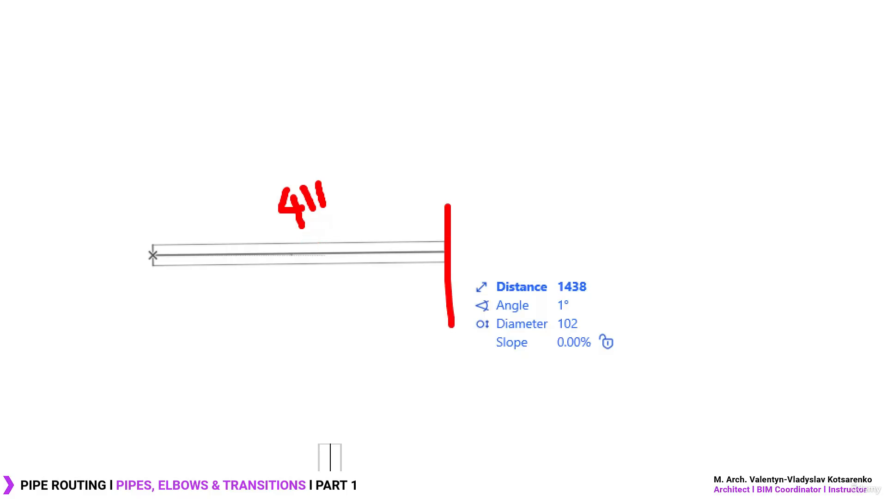
pyautogui.moveTo(432, 235)
pyautogui.mouseDown()
pyautogui.moveTo(460, 259)
pyautogui.moveTo(437, 259)
pyautogui.mouseUp()
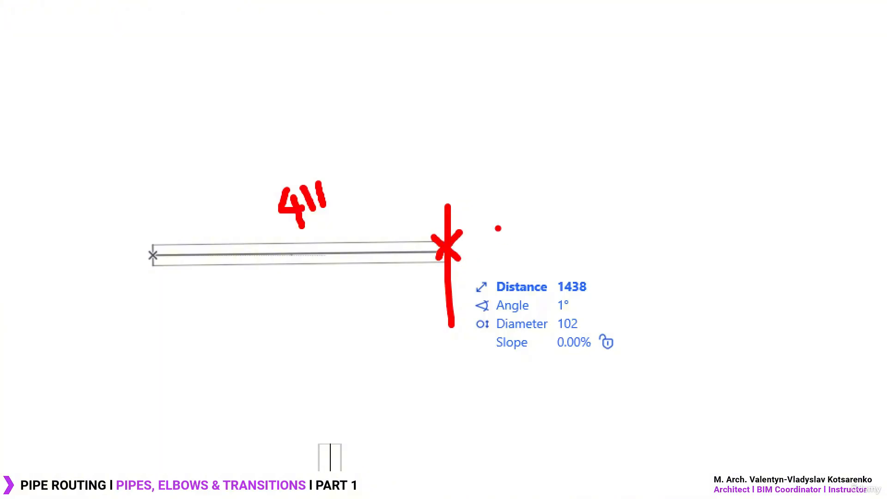
pyautogui.moveTo(535, 201)
pyautogui.mouseDown()
pyautogui.moveTo(553, 227)
pyautogui.moveTo(572, 226)
pyautogui.mouseUp()
pyautogui.moveTo(574, 188)
pyautogui.mouseDown()
pyautogui.moveTo(574, 200)
pyautogui.moveTo(586, 200)
pyautogui.mouseUp()
pyautogui.press('Escape')
pyautogui.press('Escape')
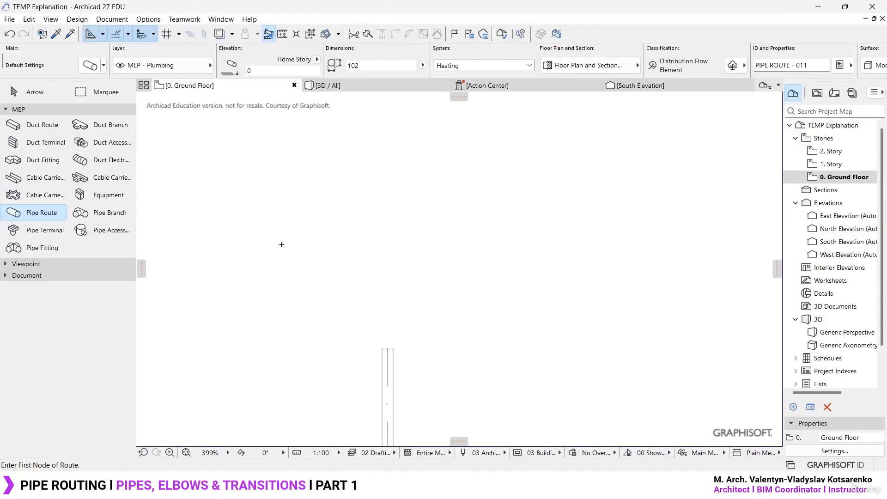
# - Start a new pipe route in the empty area with a horizontal first segment about 2000 mm long, entered as an exact distance
pyautogui.click(278, 245)
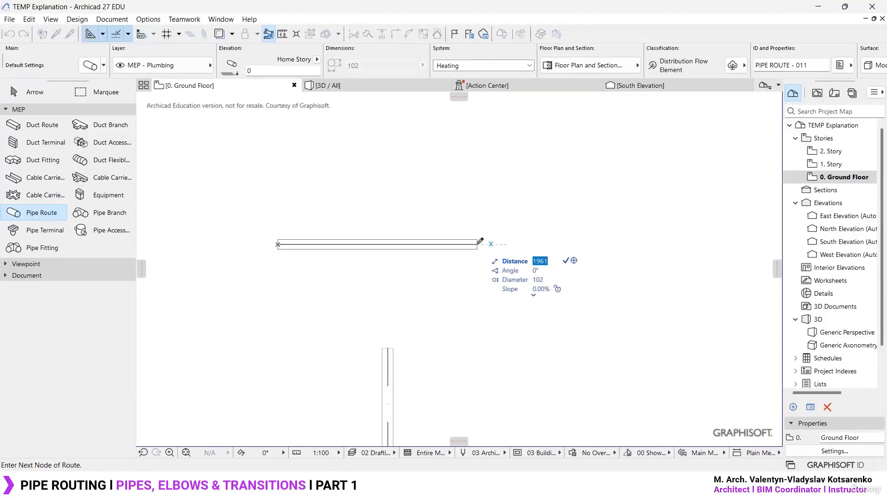
pyautogui.write('2000')
pyautogui.press('Return')
pyautogui.scroll(2, 481, 242)
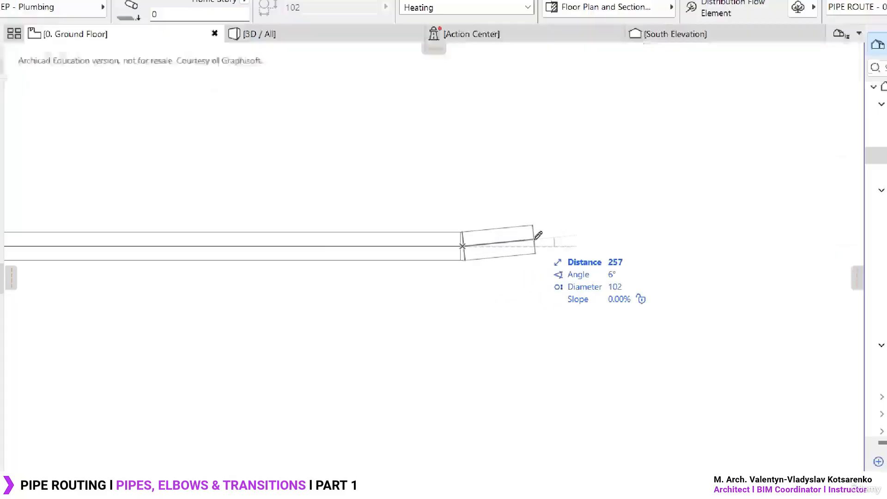
# - Examine the tracker's editable fields for the next pipe segment: distance, angle, diameter, slope and the X, Y and Z coordinates
pyautogui.press('Tab')
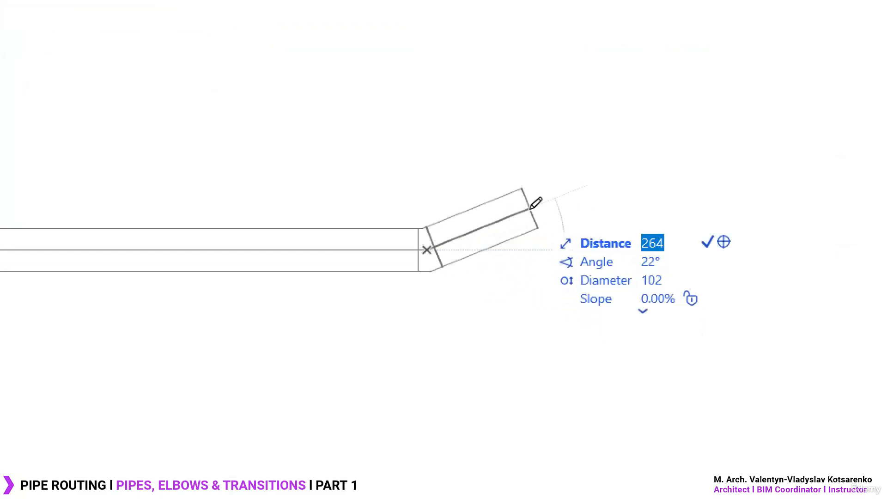
pyautogui.press('Tab')
pyautogui.press('Tab')
pyautogui.press('Tab')
pyautogui.press('Tab')
pyautogui.press('Tab')
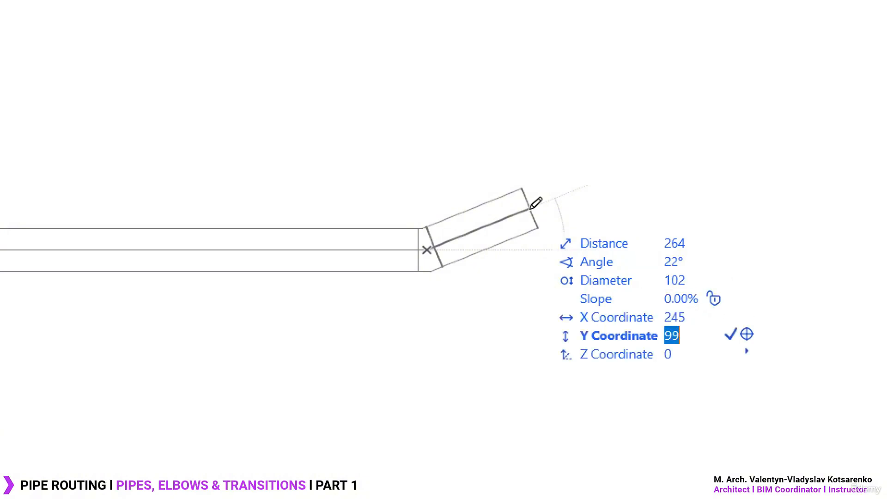
pyautogui.press('Tab')
pyautogui.hotkey('shift', 'Tab')
pyautogui.hotkey('shift', 'Tab')
pyautogui.hotkey('shift', 'Tab')
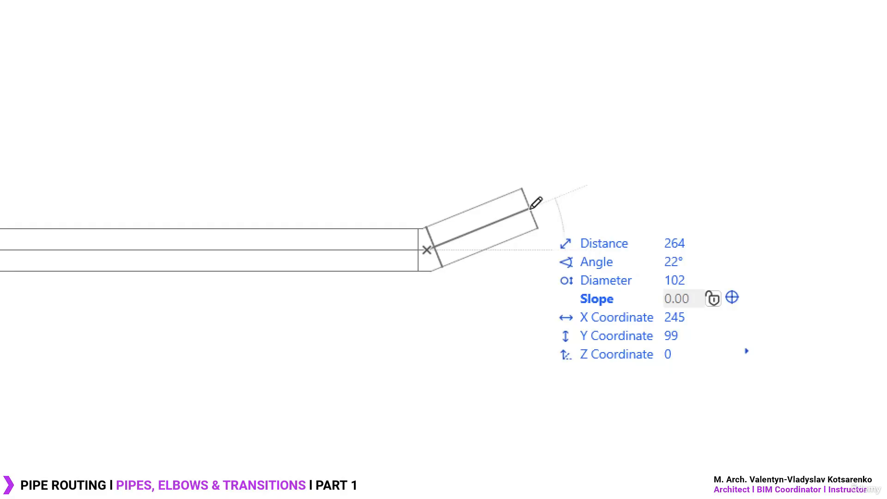
pyautogui.hotkey('shift', 'Tab')
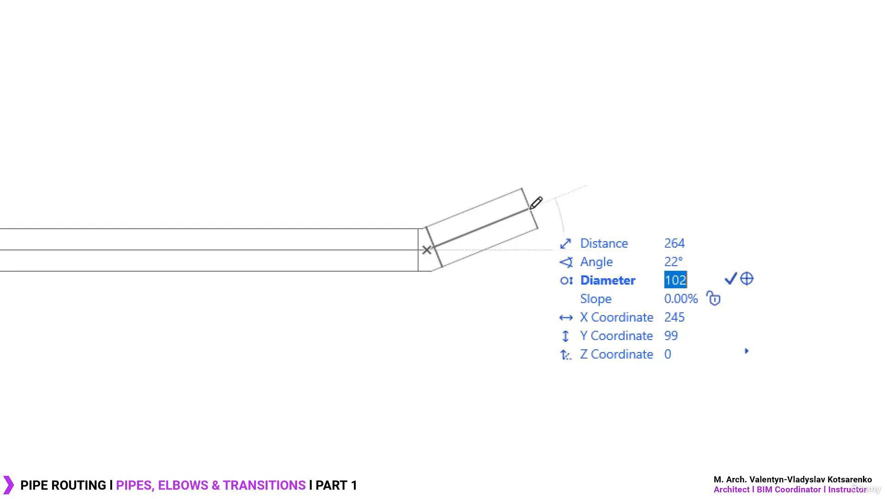
pyautogui.hotkey('shift', 'Tab')
pyautogui.hotkey('shift', 'Tab')
pyautogui.press('Tab')
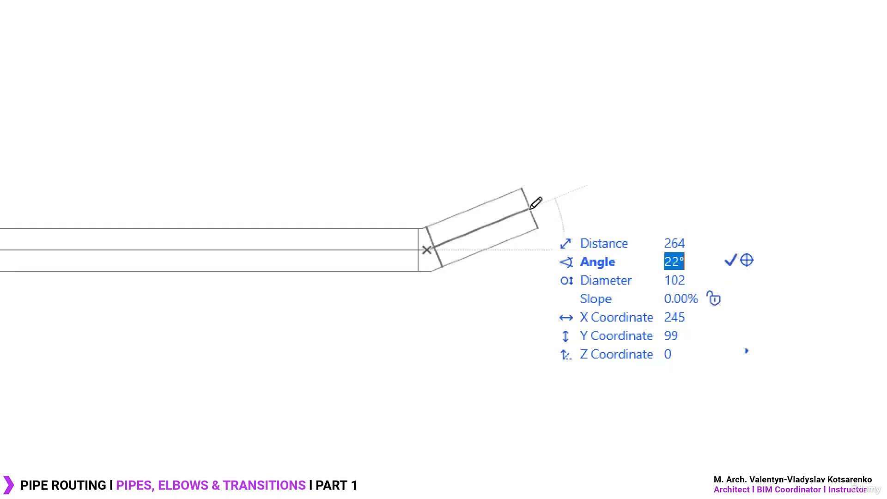
pyautogui.press('Tab')
pyautogui.press('Tab')
pyautogui.press('Tab')
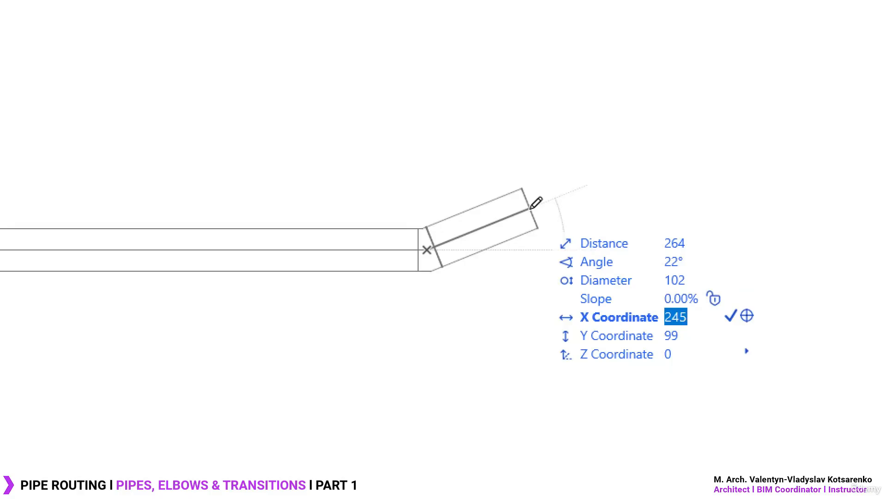
pyautogui.press('Tab')
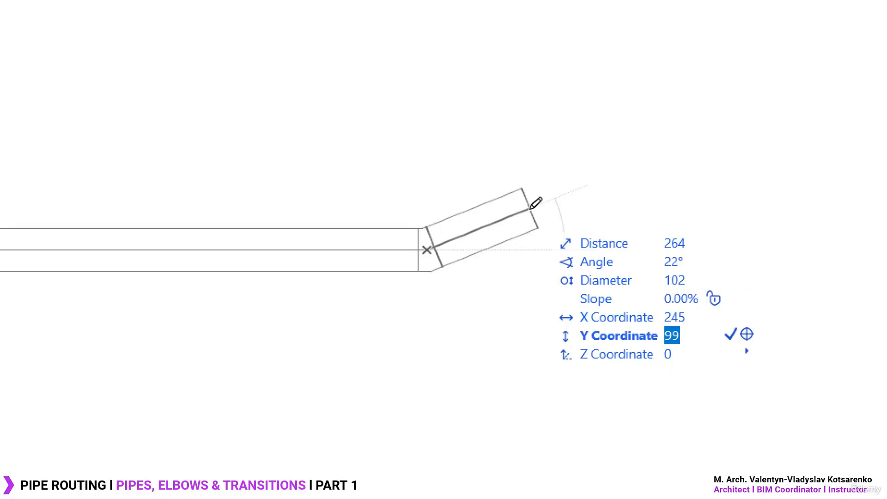
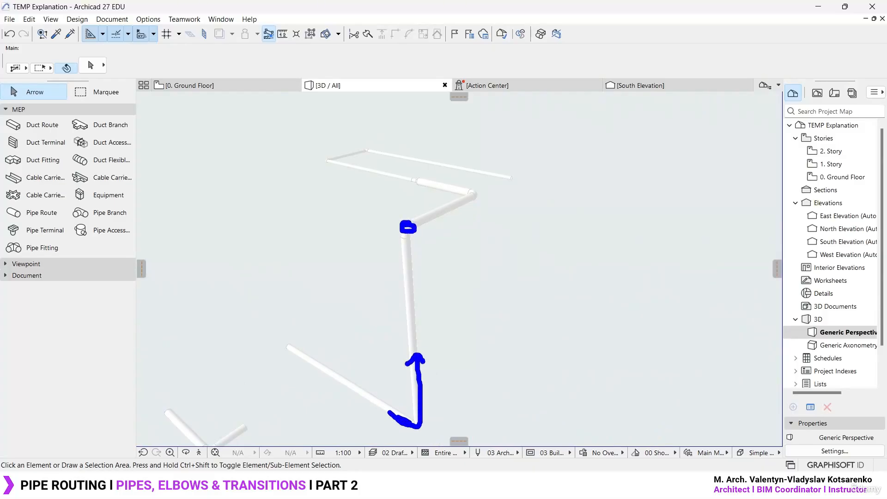
pyautogui.moveTo(445, 424); pyautogui.dragTo(439, 292)
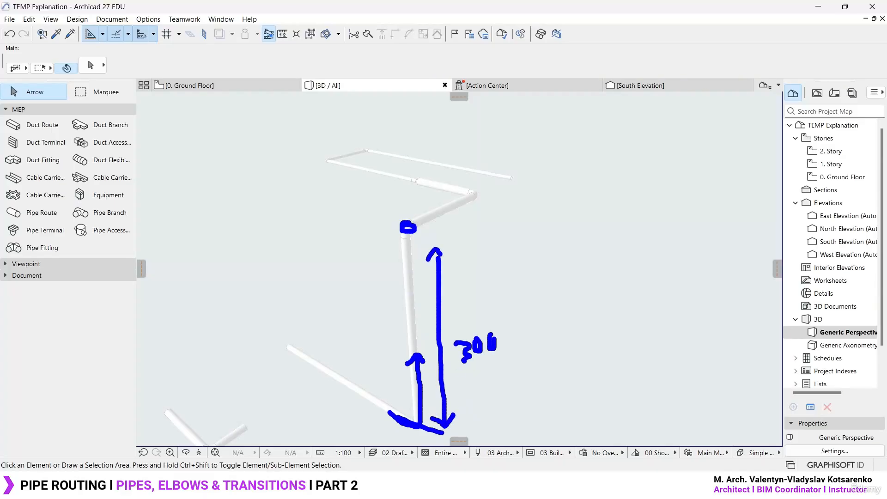
pyautogui.moveTo(462, 207)
pyautogui.mouseDown()
pyautogui.moveTo(338, 164)
pyautogui.moveTo(519, 172)
pyautogui.mouseUp()
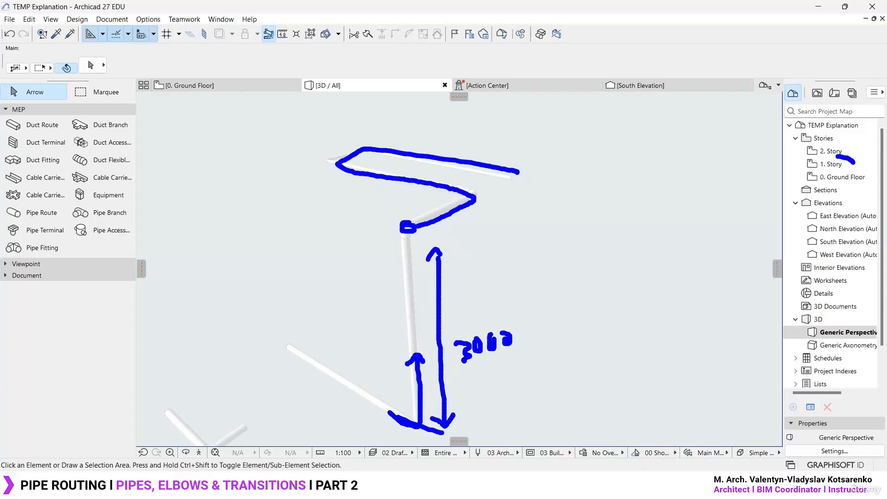
pyautogui.moveTo(839, 157); pyautogui.dragTo(860, 179)
pyautogui.press('Escape')
# - Switch to the Ground Floor plan and start a pipe route above the existing one with a 1000 mm horizontal first segment
pyautogui.press('F2')
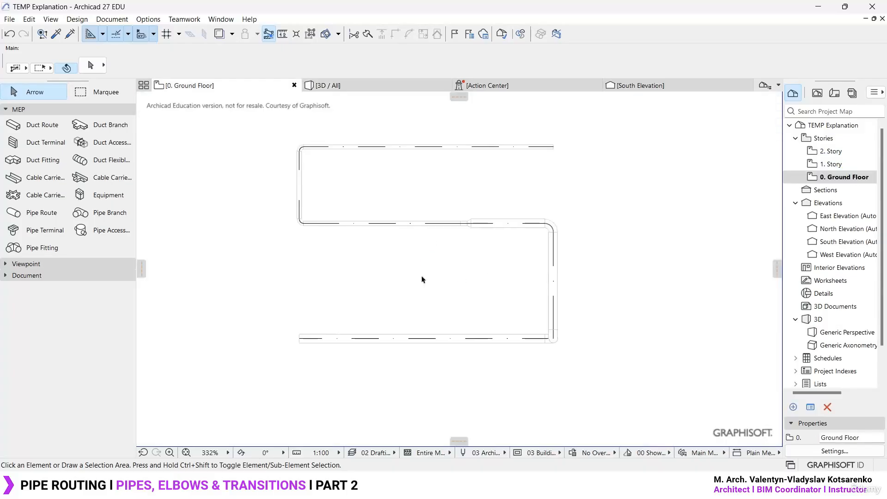
pyautogui.press('w')
pyautogui.moveTo(553, 119); pyautogui.dragTo(532, 307, button='middle')
pyautogui.scroll(2, 454, 180)
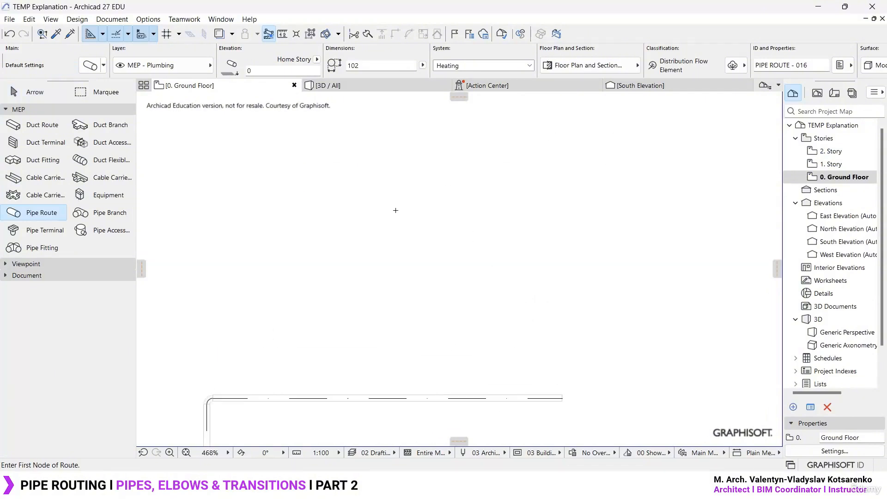
pyautogui.click(223, 234)
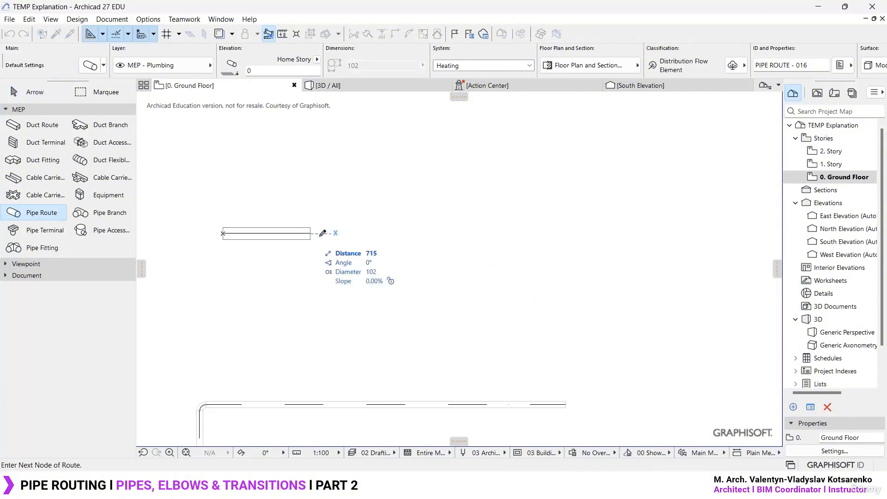
pyautogui.press('Tab')
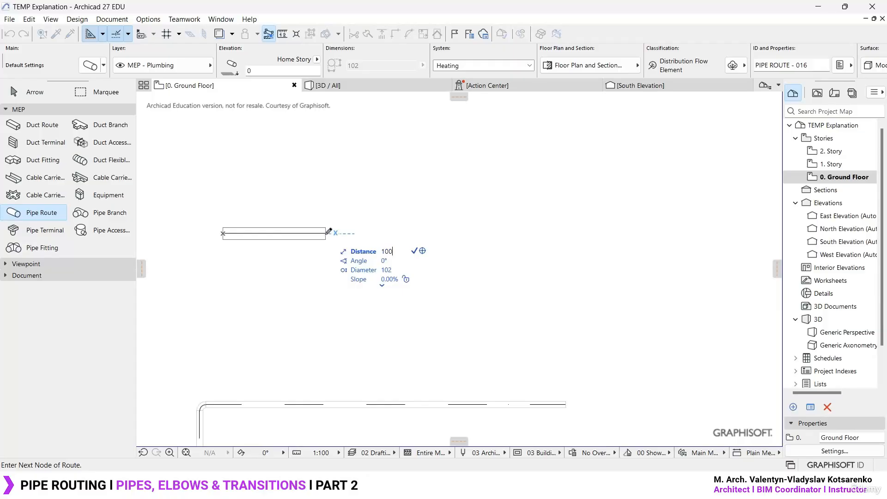
pyautogui.write('1000')
pyautogui.press('Return')
# - Raise the pipe vertically to Z coordinate 3000 and continue it horizontally for 1500 mm in the same direction
pyautogui.scroll(-2, 329, 231)
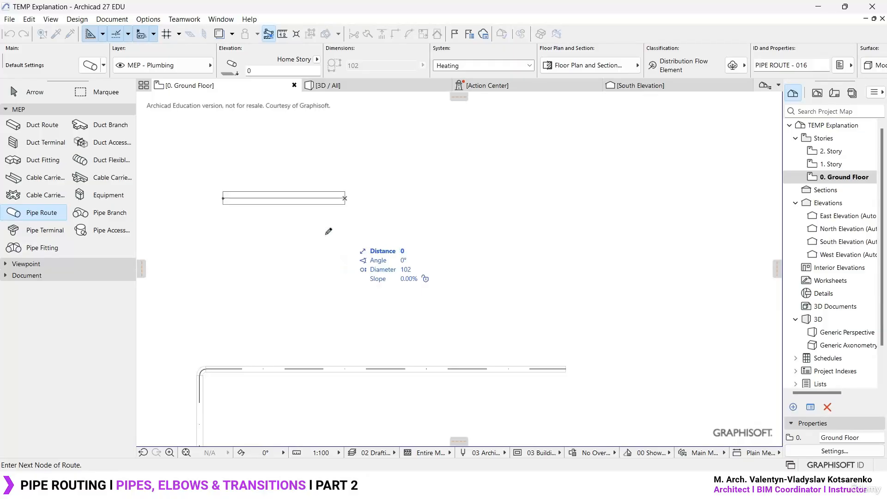
pyautogui.press('Tab')
pyautogui.press('Tab')
pyautogui.press('Tab')
pyautogui.press('Tab')
pyautogui.press('Tab')
pyautogui.press('Tab')
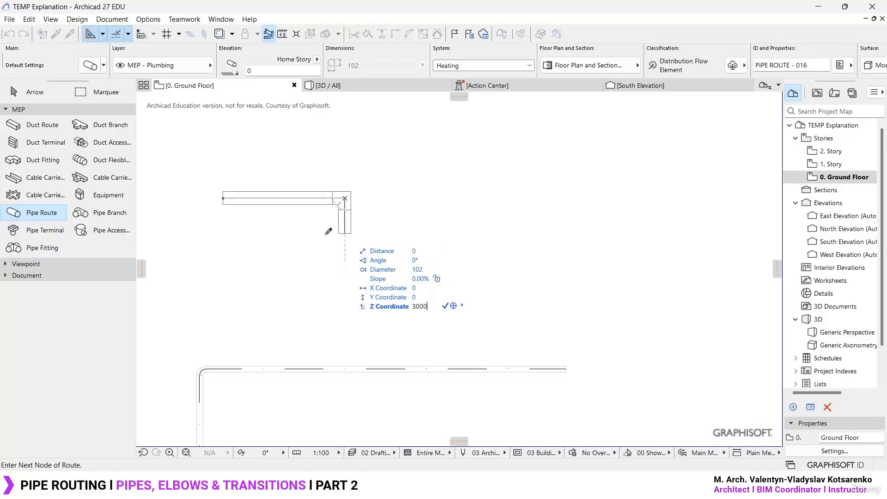
pyautogui.press('Return')
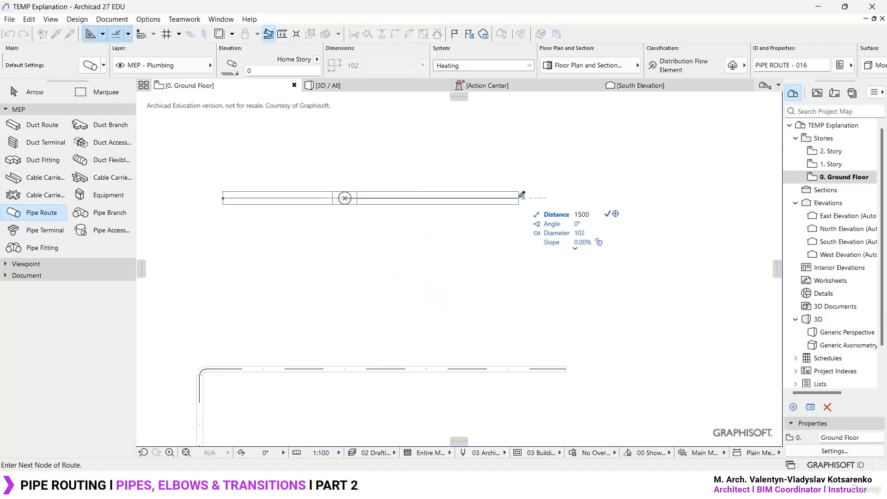
pyautogui.press('Return')
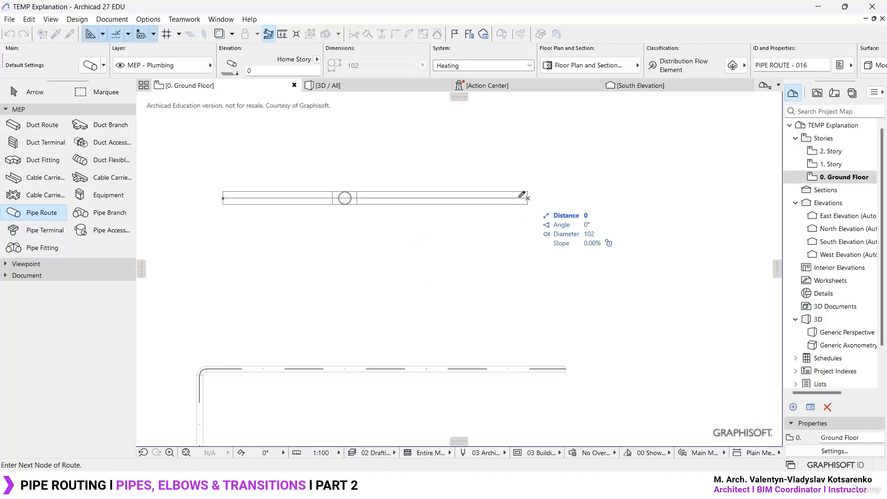
# - Drop the pipe vertically back to its starting level and finish the route with a horizontal segment about 1000 mm long
pyautogui.press('Tab')
pyautogui.press('Tab')
pyautogui.press('Tab')
pyautogui.press('Tab')
pyautogui.press('Tab')
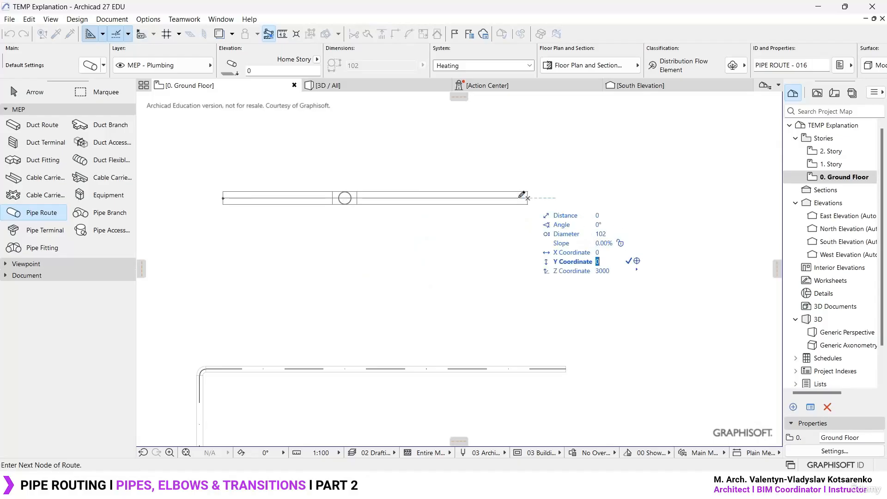
pyautogui.press('Tab')
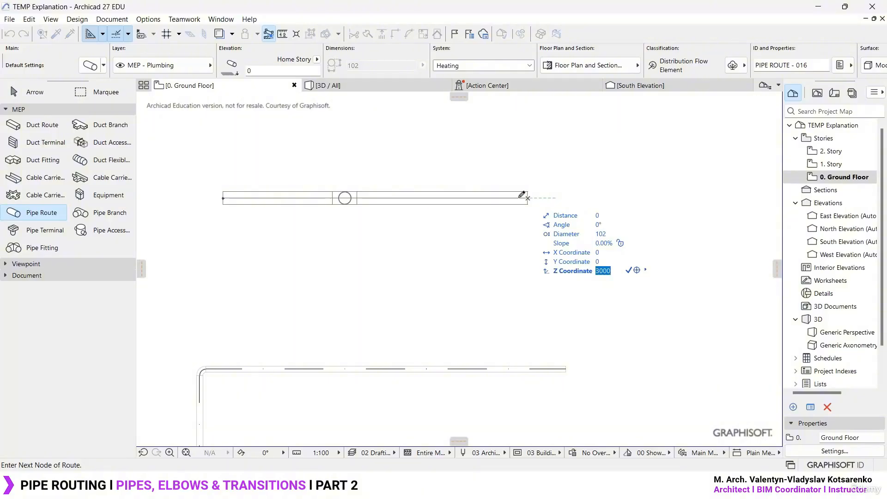
pyautogui.press('Return')
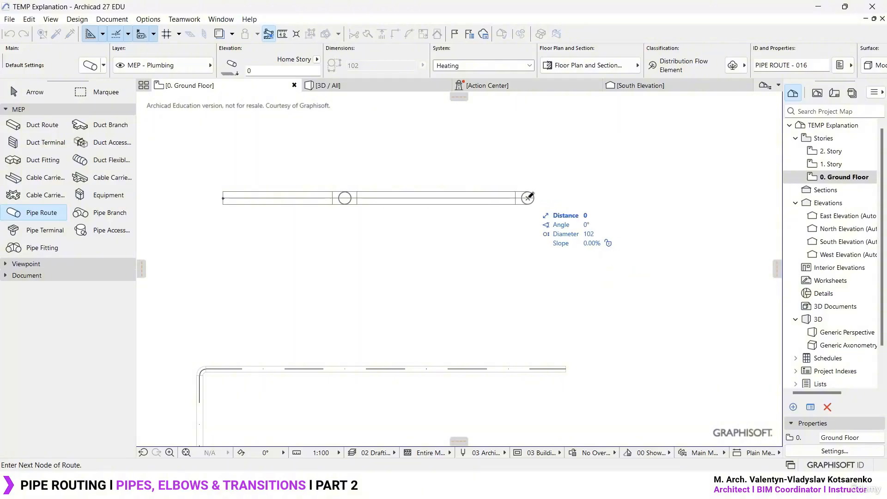
pyautogui.press('Tab')
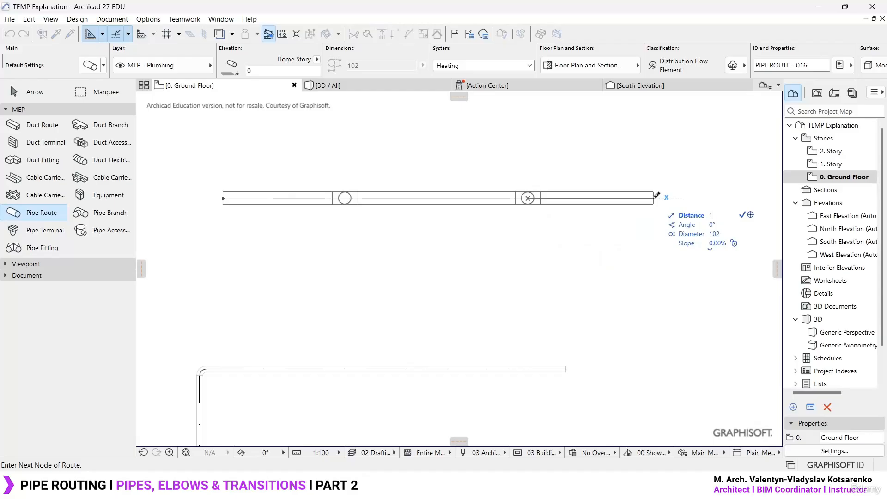
pyautogui.press('Return')
pyautogui.doubleClick(650, 198)
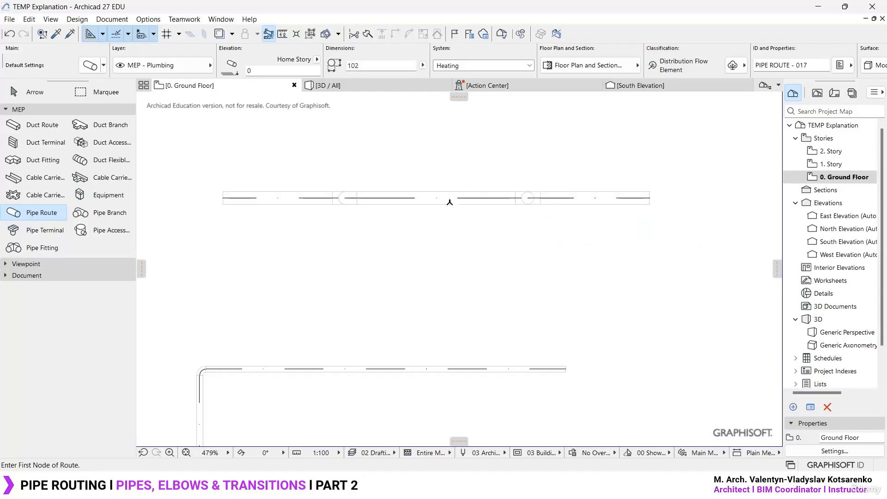
# - Switch to the 3D view and examine the rise, drop and elbows of the new pipe route
pyautogui.click(384, 86)
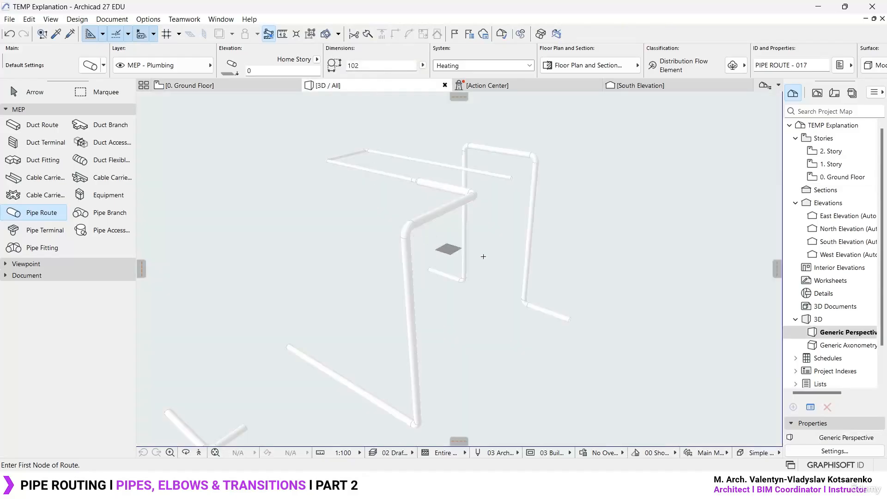
pyautogui.scroll(5, 580, 147)
pyautogui.keyDown('shift'); pyautogui.moveTo(574, 272); pyautogui.dragTo(538, 268, button='middle'); pyautogui.keyUp('shift')
pyautogui.keyDown('shift'); pyautogui.moveTo(409, 240); pyautogui.dragTo(438, 220, button='middle'); pyautogui.keyUp('shift')
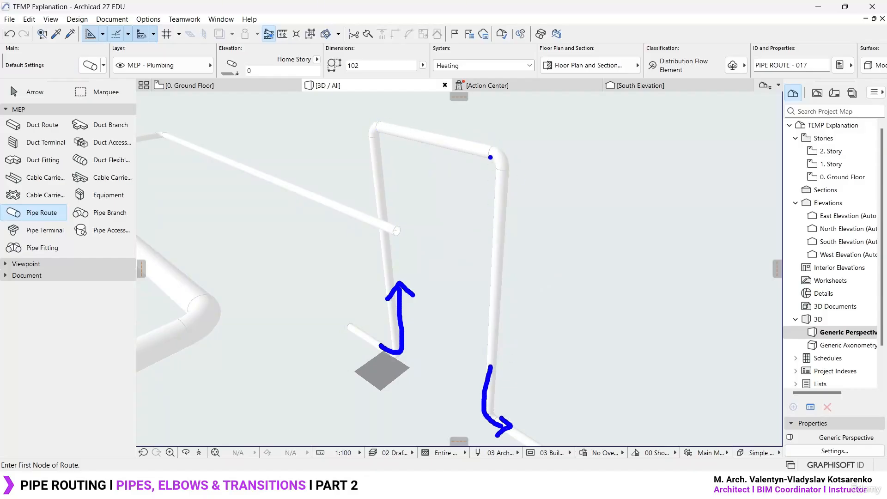
pyautogui.scroll(-5, 414, 293)
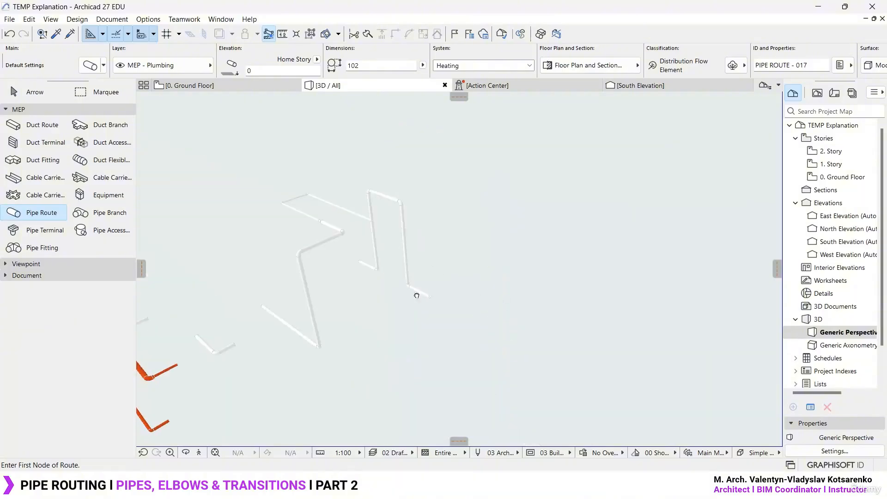
pyautogui.click(513, 266)
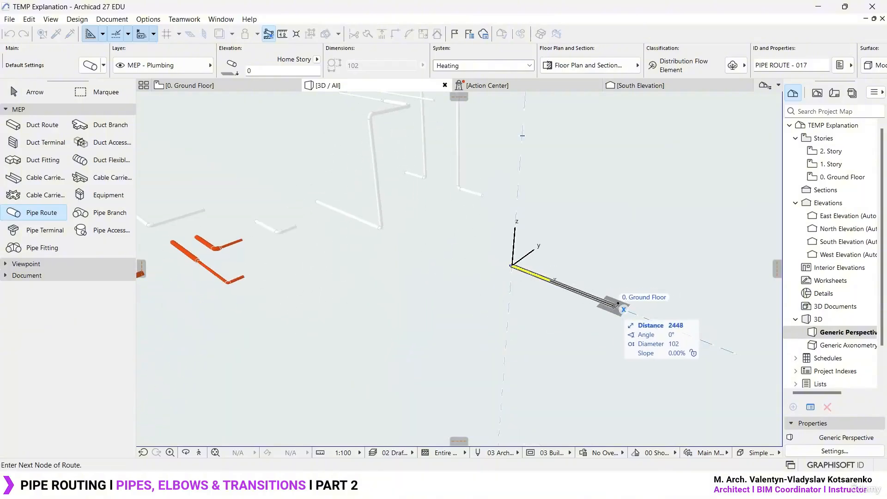
pyautogui.scroll(4, 540, 323)
pyautogui.press('Escape')
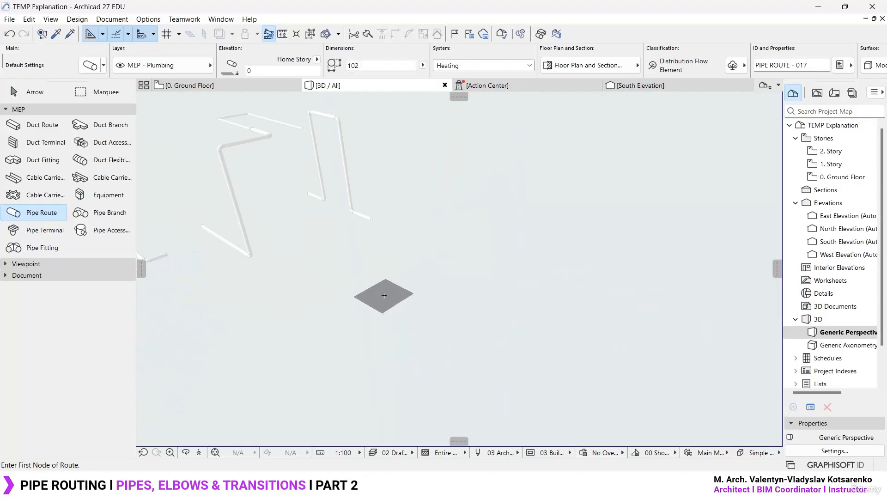
# - Route a pipe in 3D about 2545 mm along the X axis, horizontally along Y, vertically upward, and horizontally along Y again
pyautogui.click(383, 295)
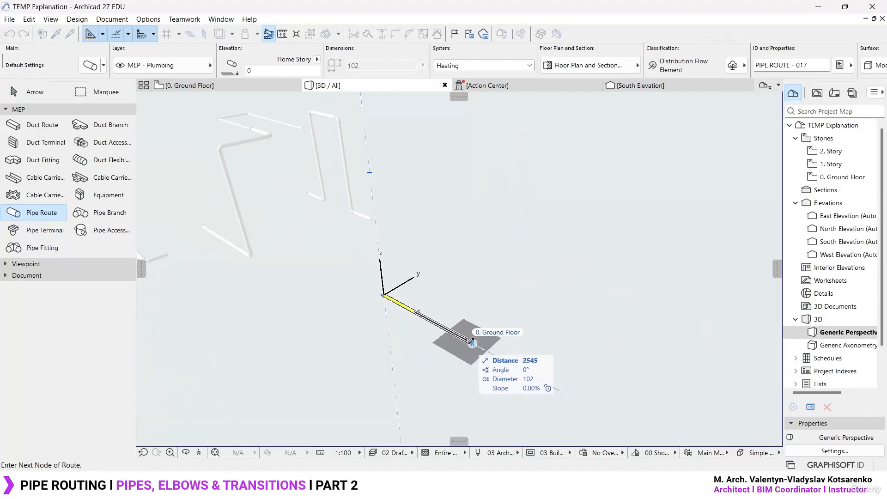
pyautogui.click(468, 341)
pyautogui.click(546, 278)
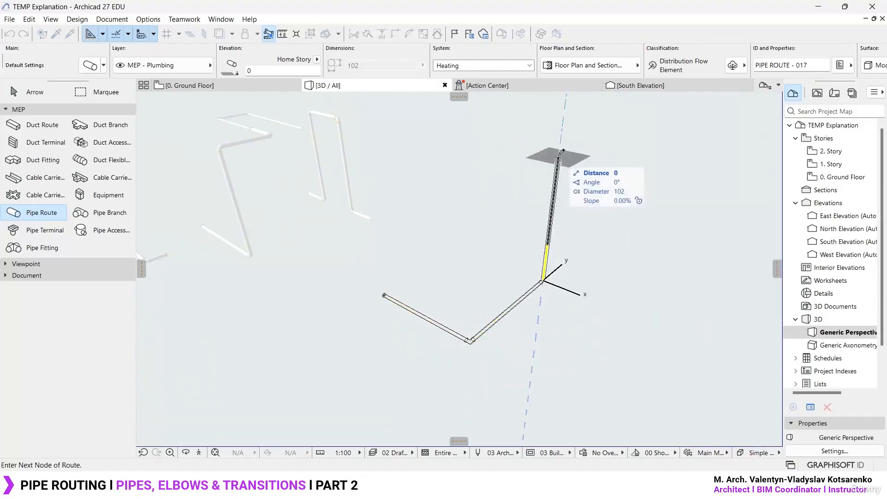
pyautogui.keyDown('shift'); pyautogui.moveTo(562, 141); pyautogui.dragTo(504, 140, button='middle'); pyautogui.keyUp('shift')
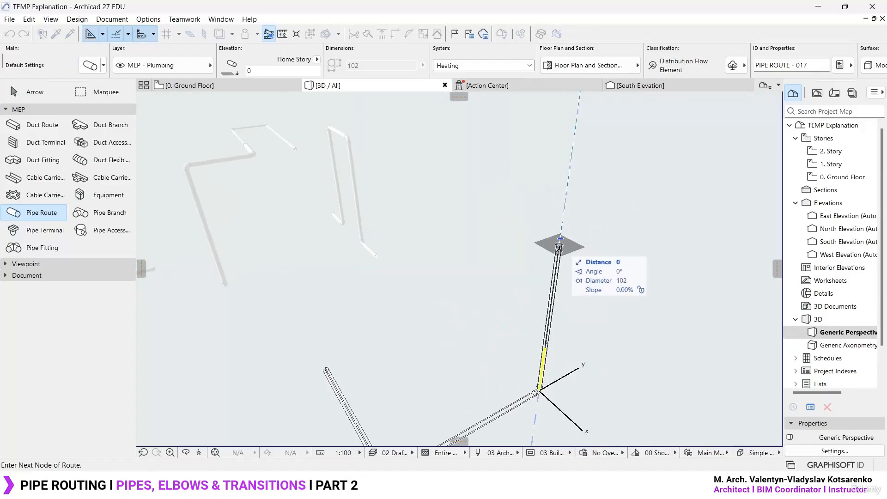
pyautogui.keyDown('shift'); pyautogui.moveTo(564, 212); pyautogui.dragTo(465, 191, button='middle'); pyautogui.keyUp('shift')
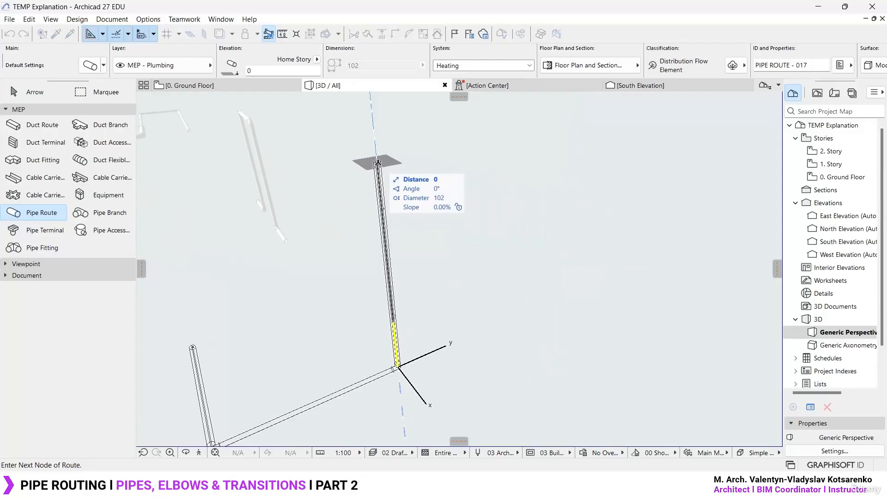
pyautogui.click(378, 163)
pyautogui.doubleClick(471, 144)
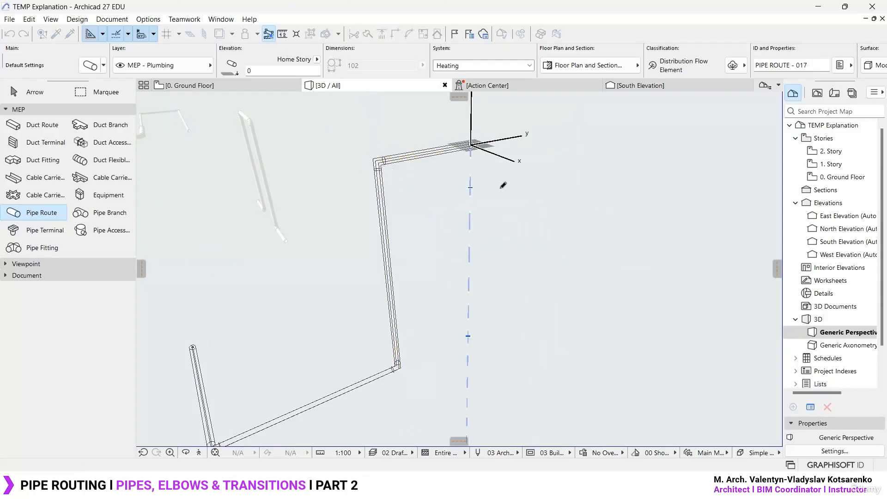
pyautogui.scroll(-3, 514, 241)
pyautogui.moveTo(461, 294)
pyautogui.keyDown('shift'); pyautogui.mouseDown(button='middle')
pyautogui.moveTo(620, 307)
pyautogui.moveTo(511, 313)
pyautogui.moveTo(517, 261)
pyautogui.moveTo(440, 257)
pyautogui.moveTo(460, 258)
pyautogui.moveTo(444, 296)
pyautogui.mouseUp(button='middle'); pyautogui.keyUp('shift')
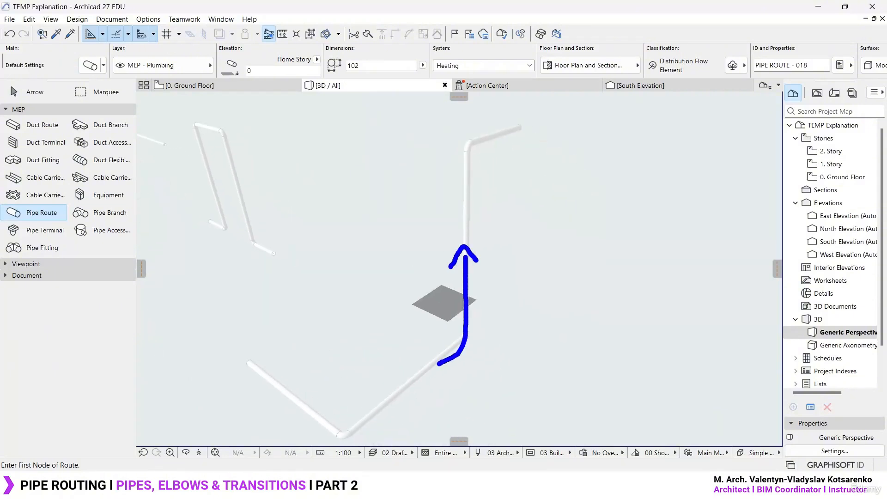
# - Route another pipe in front of it: about 2787 mm along the X axis, vertically upward, and horizontally about 1505 mm
pyautogui.scroll(-3, 384, 259)
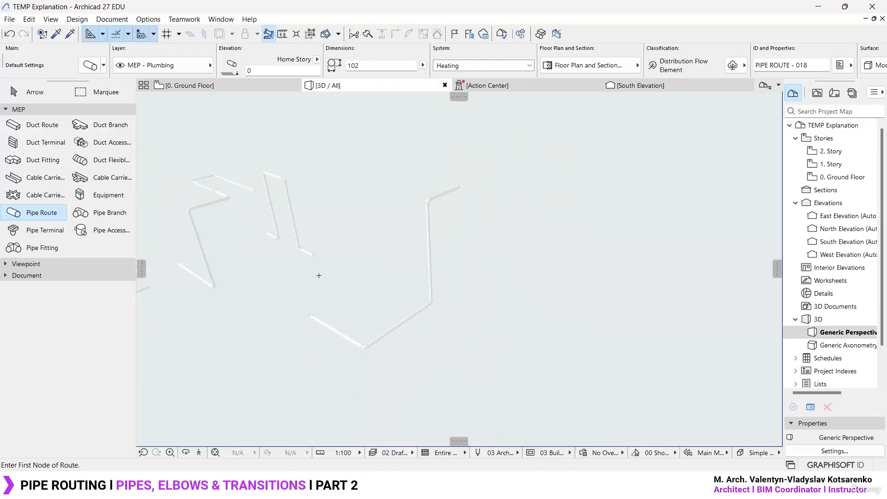
pyautogui.moveTo(318, 276); pyautogui.dragTo(379, 266, button='middle')
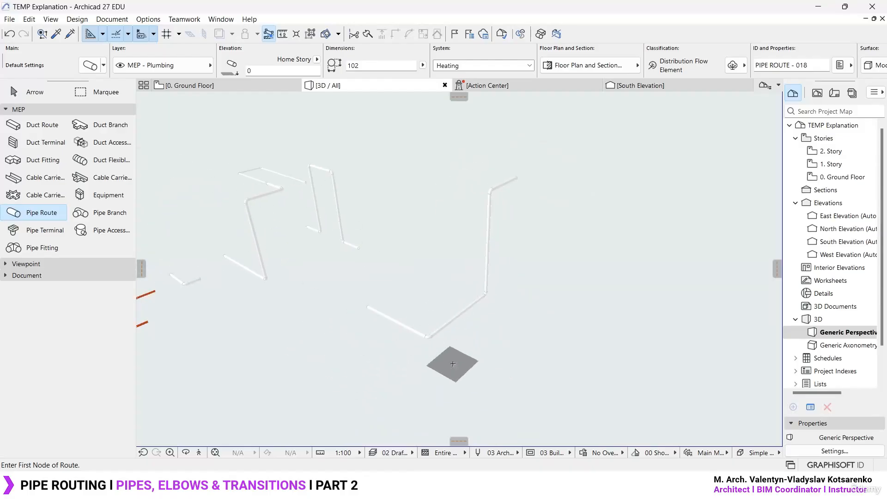
pyautogui.click(452, 364)
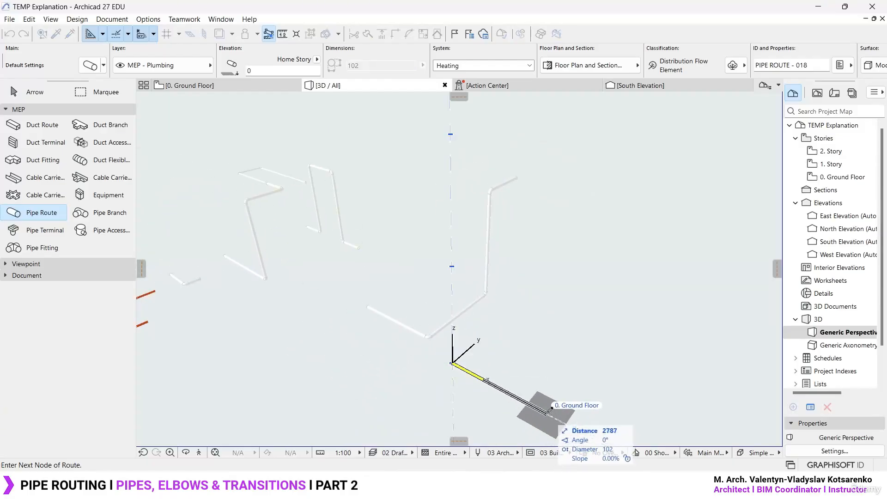
pyautogui.click(548, 410)
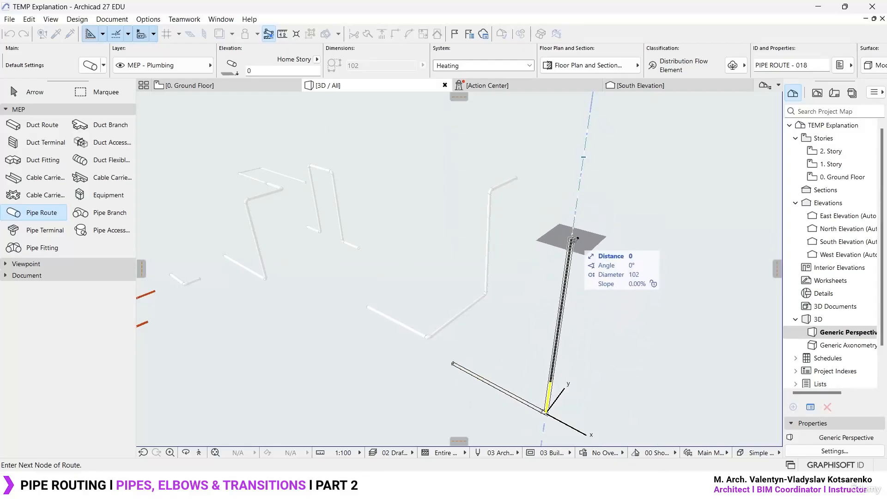
pyautogui.click(568, 261)
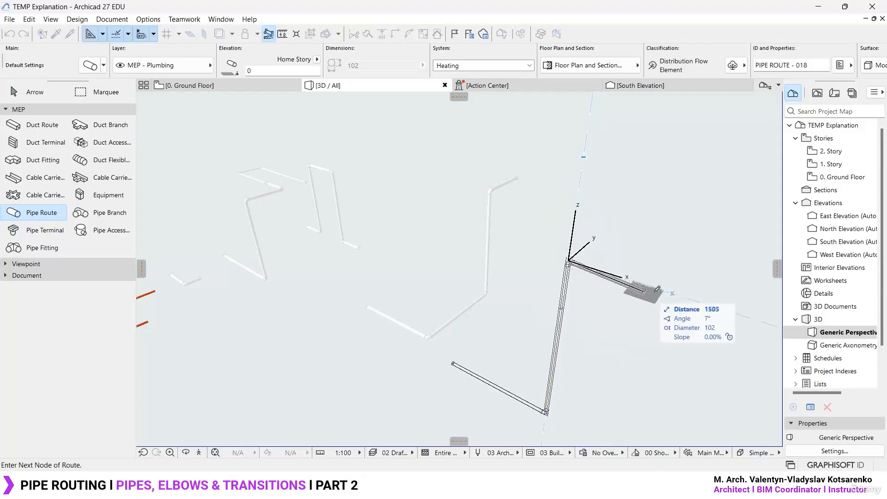
pyautogui.doubleClick(651, 290)
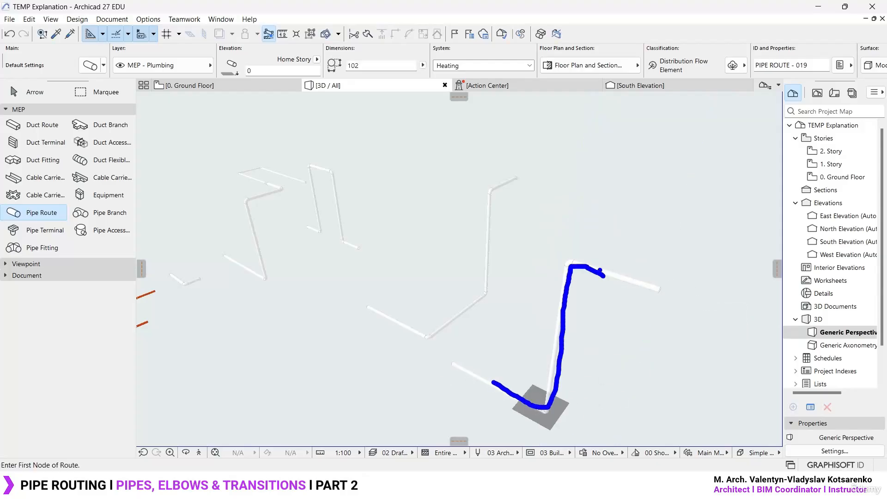
# - Examine the finished vertical pipe routes in 3D, along with the red pipe routes beyond them
pyautogui.press('Escape')
pyautogui.moveTo(622, 360)
pyautogui.keyDown('shift'); pyautogui.mouseDown(button='middle')
pyautogui.moveTo(508, 308)
pyautogui.moveTo(636, 326)
pyautogui.mouseUp(button='middle'); pyautogui.keyUp('shift')
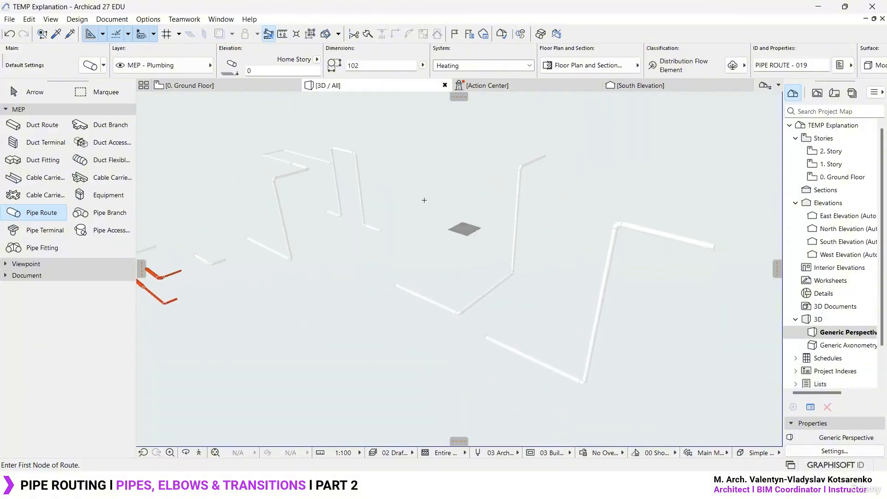
pyautogui.keyDown('shift'); pyautogui.moveTo(308, 206); pyautogui.dragTo(561, 276, button='middle'); pyautogui.keyUp('shift')
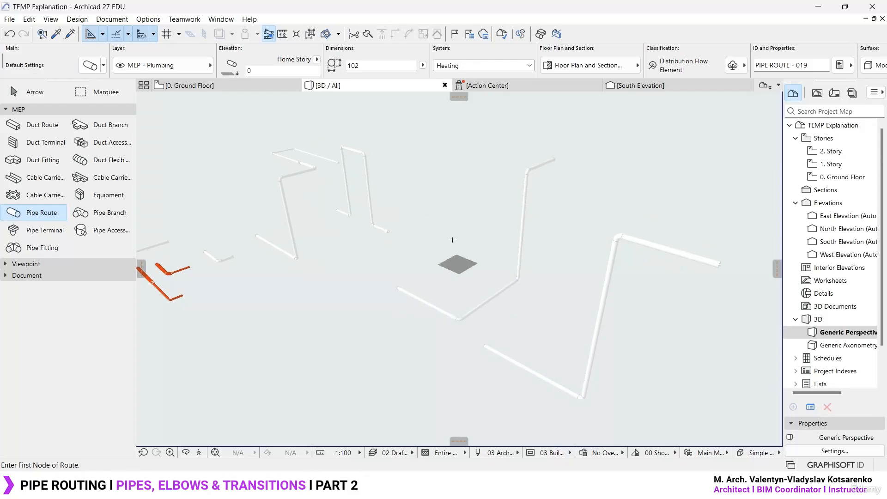
pyautogui.moveTo(457, 208)
pyautogui.mouseDown(button='middle')
pyautogui.moveTo(433, 200)
pyautogui.moveTo(402, 223)
pyautogui.moveTo(397, 260)
pyautogui.mouseUp(button='middle')
pyautogui.scroll(3, 398, 261)
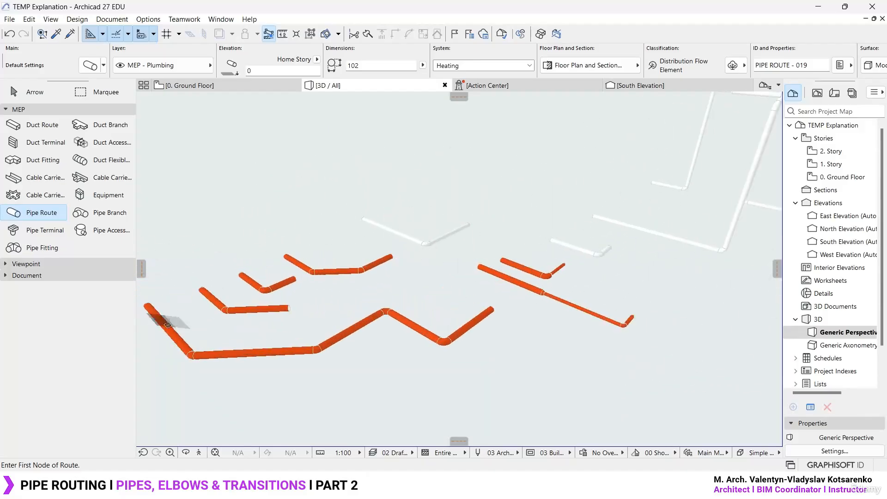
# - Examine the horizontal red pipe routes with their transition and the taller white routes with vertical segments in 3D
pyautogui.scroll(6, 538, 305)
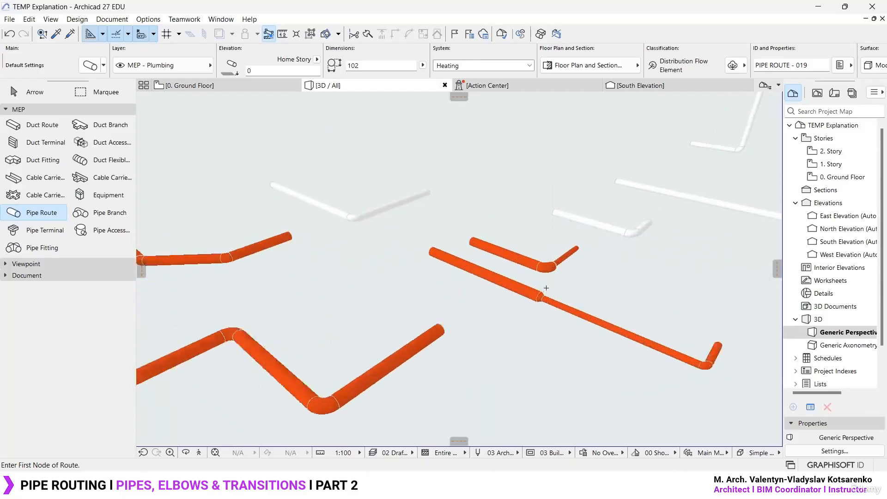
pyautogui.scroll(-10, 573, 411)
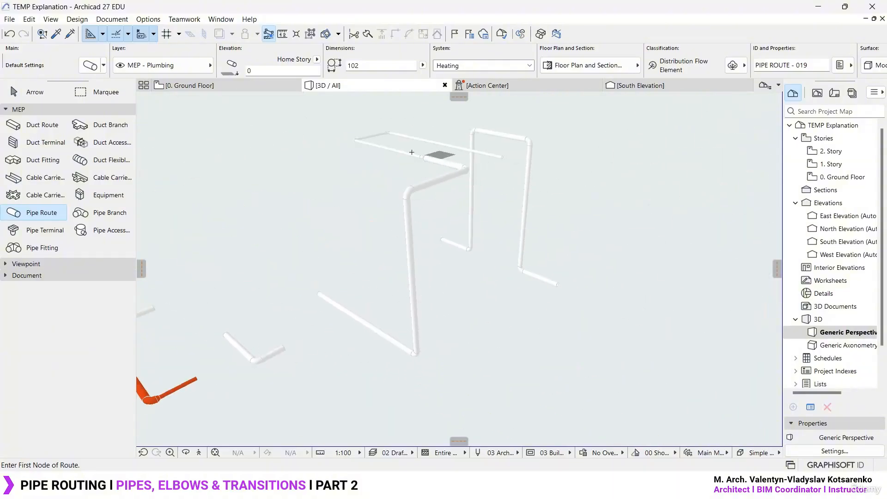
pyautogui.scroll(-2, 374, 202)
pyautogui.scroll(-2, 375, 202)
pyautogui.moveTo(514, 229); pyautogui.dragTo(358, 209, button='middle')
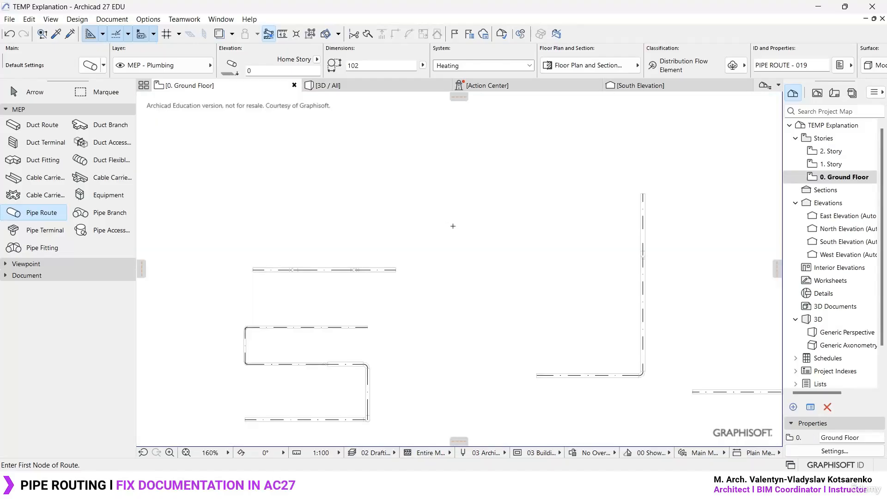
# - Compare how the multi-level pipe route is displayed on the Ground Floor plan and on the 1. Story plan
pyautogui.moveTo(415, 378); pyautogui.dragTo(478, 266, button='middle')
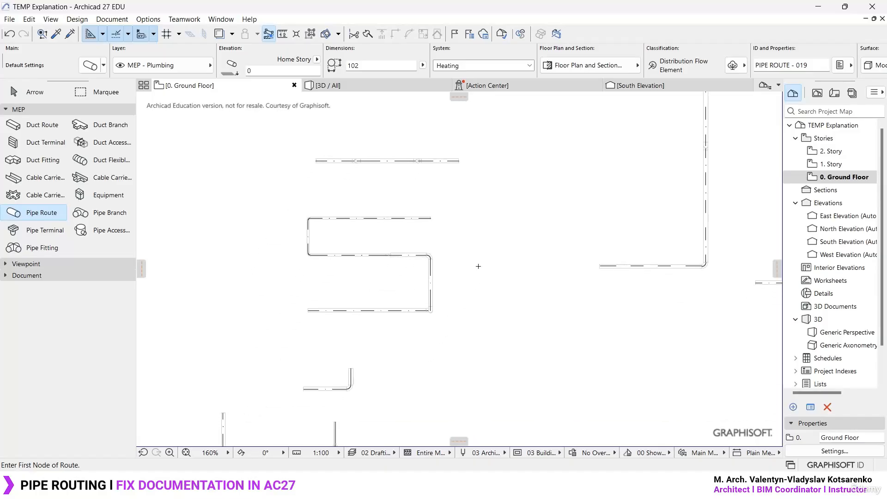
pyautogui.scroll(3, 371, 264)
pyautogui.scroll(1, 371, 263)
pyautogui.moveTo(373, 296); pyautogui.dragTo(399, 299, button='middle')
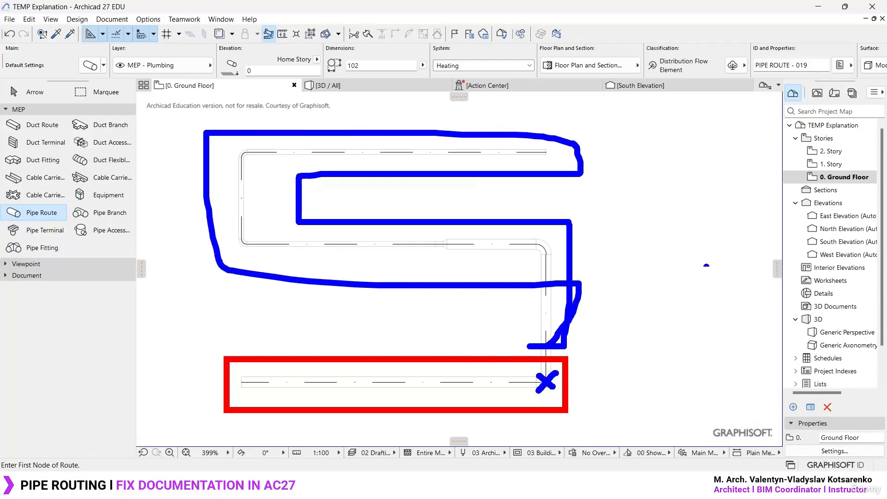
pyautogui.doubleClick(837, 166)
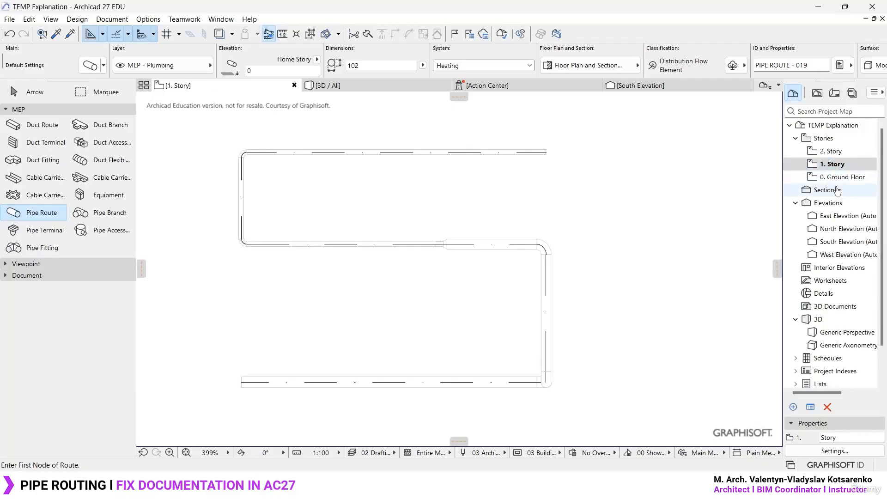
pyautogui.click(841, 177)
pyautogui.doubleClick(841, 165)
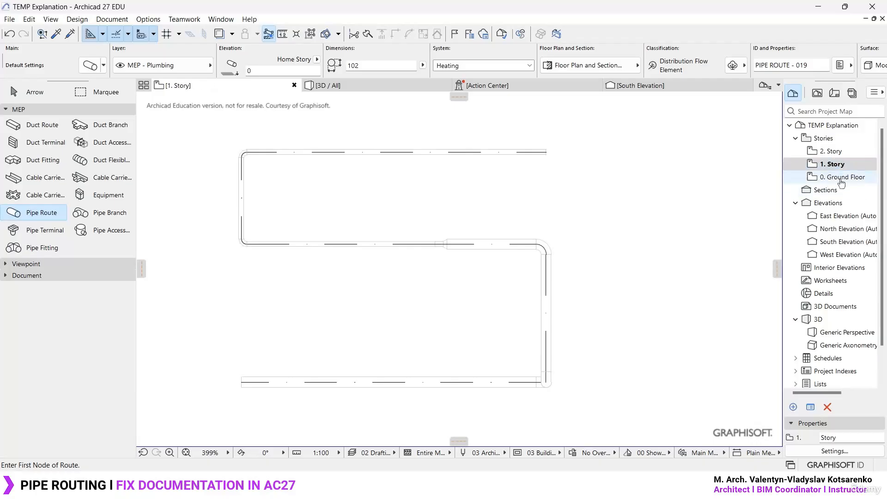
pyautogui.doubleClick(841, 179)
pyautogui.doubleClick(841, 166)
pyautogui.doubleClick(842, 177)
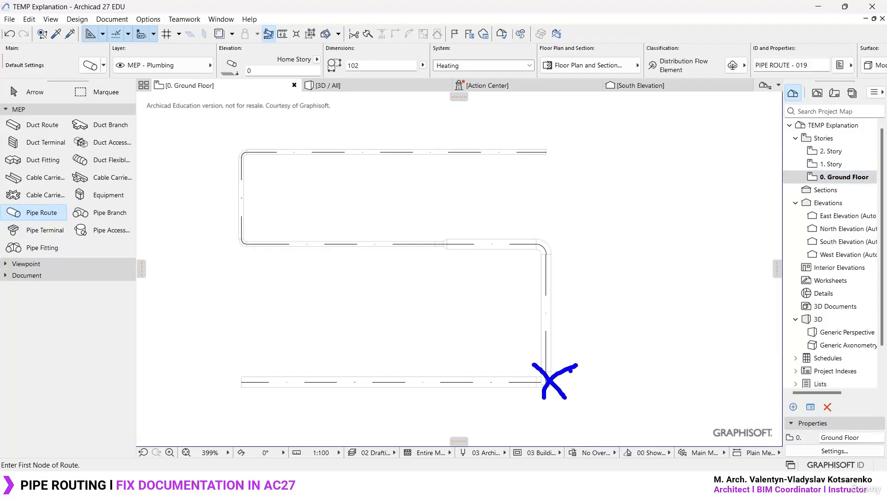
pyautogui.moveTo(210, 361); pyautogui.dragTo(536, 413)
pyautogui.moveTo(793, 172)
pyautogui.mouseDown()
pyautogui.moveTo(883, 196)
pyautogui.moveTo(882, 185)
pyautogui.mouseUp()
pyautogui.moveTo(529, 333)
pyautogui.mouseDown()
pyautogui.moveTo(580, 219)
pyautogui.moveTo(412, 128)
pyautogui.moveTo(217, 305)
pyautogui.moveTo(550, 324)
pyautogui.mouseUp()
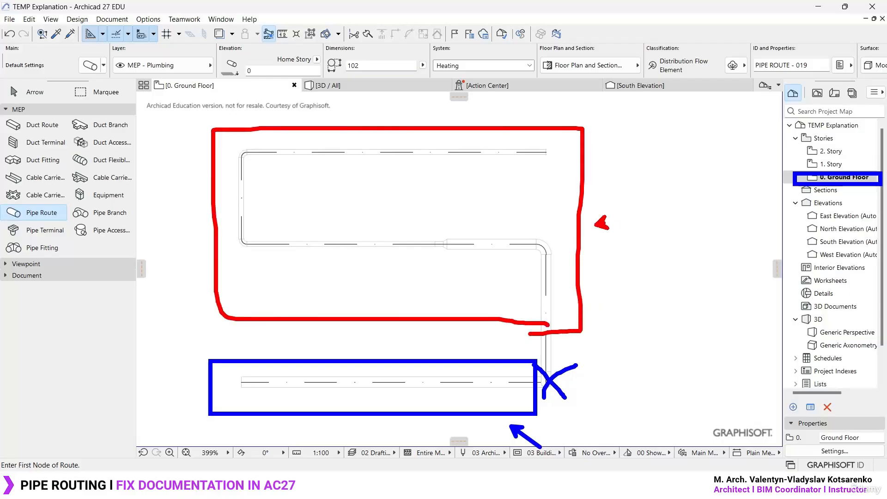
pyautogui.moveTo(599, 224); pyautogui.dragTo(791, 170)
pyautogui.press('Escape')
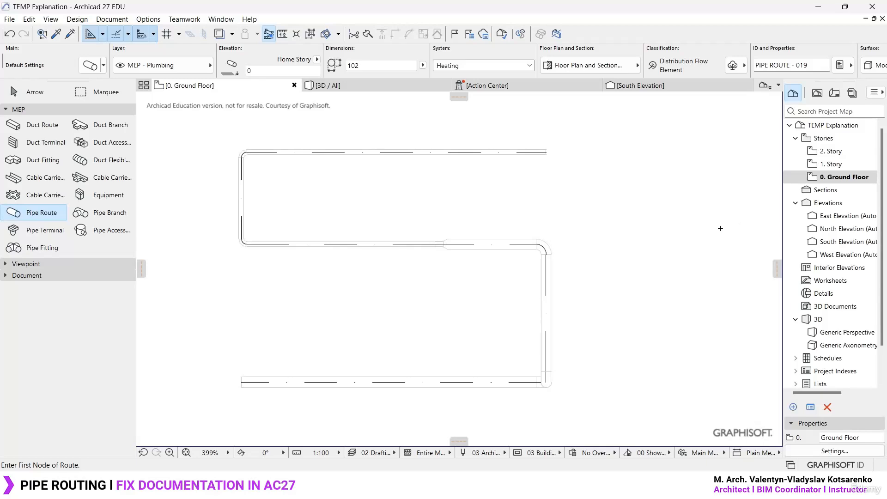
# - Switch to the Sin Título project in Archicad 26 and look over the ducts on its 0. Planta Baja plan
pyautogui.moveTo(596, 485)
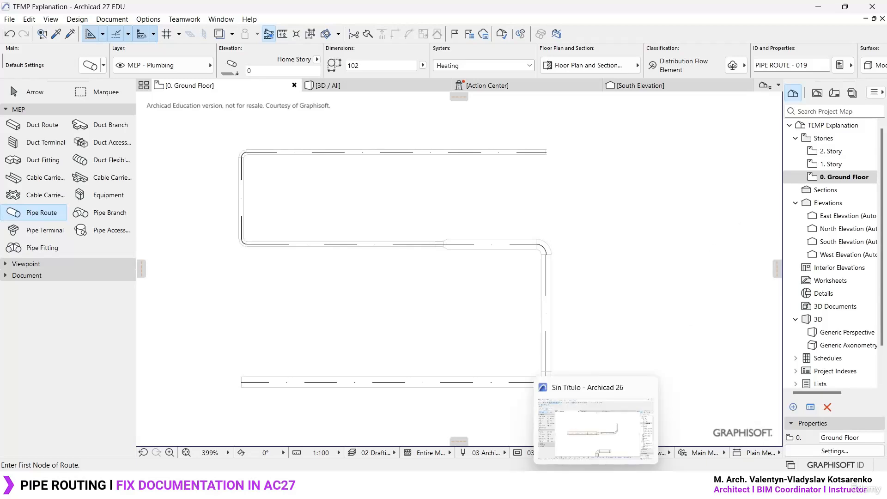
pyautogui.click(569, 420)
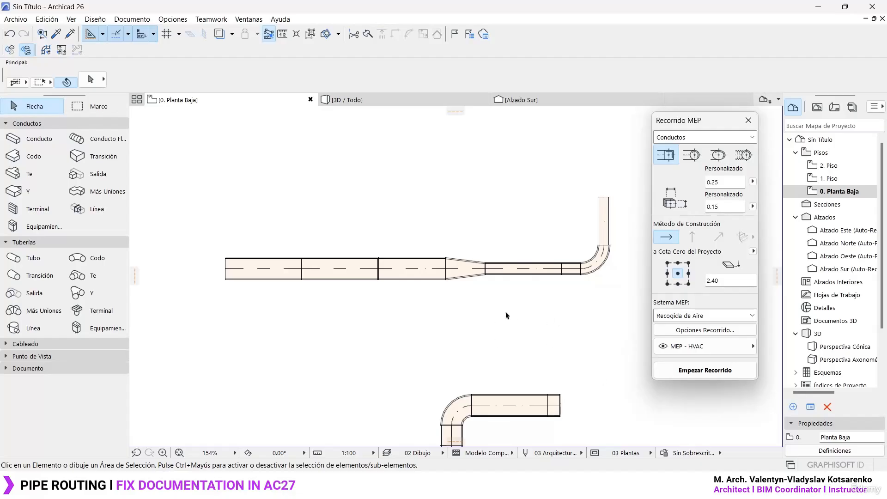
pyautogui.scroll(5, 534, 326)
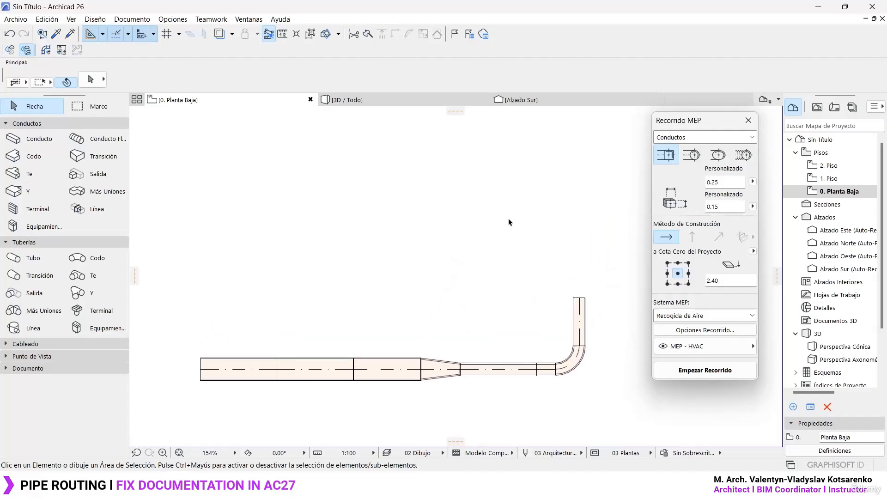
pyautogui.scroll(-1, 493, 245)
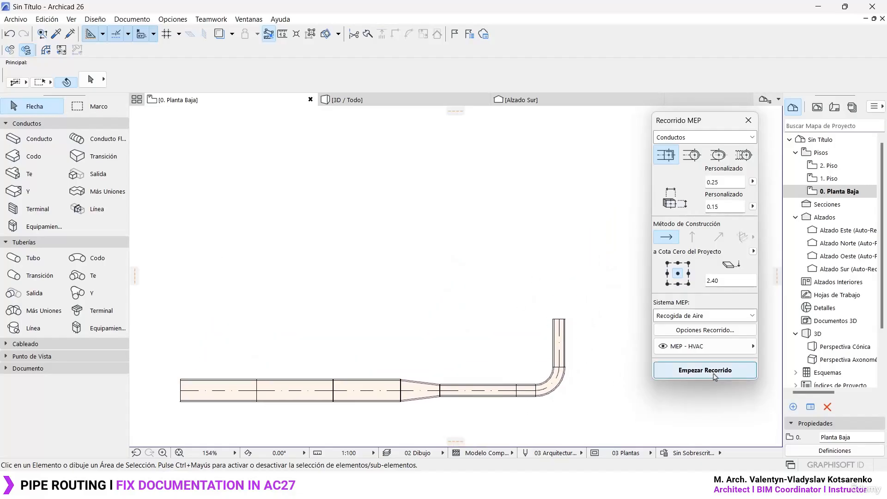
# - Start a new duct route south of the Alzado Norte marker with a horizontal segment about 6.98 m long and a vertical rise to elevation 3
pyautogui.click(727, 372)
pyautogui.moveTo(277, 125); pyautogui.dragTo(274, 259, button='middle')
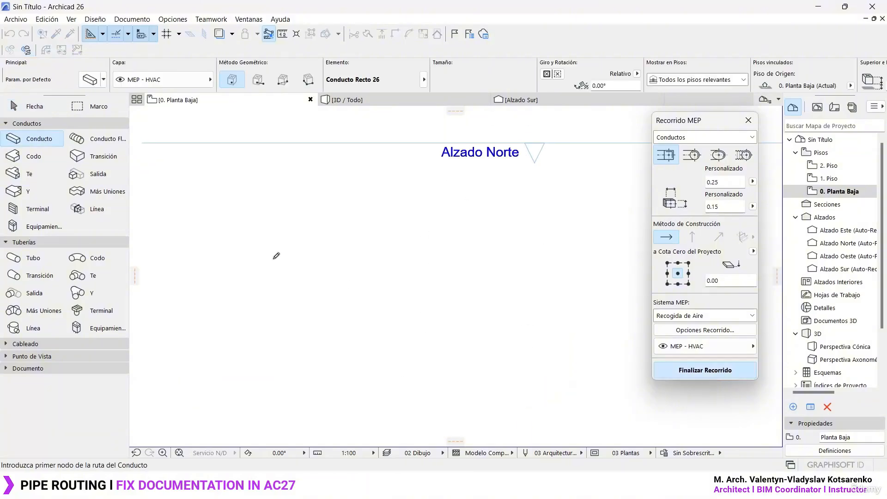
pyautogui.click(187, 269)
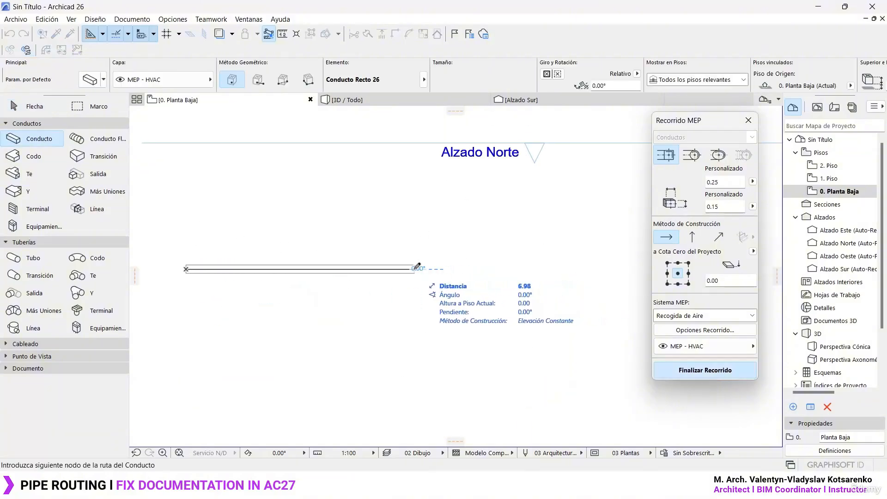
pyautogui.click(694, 238)
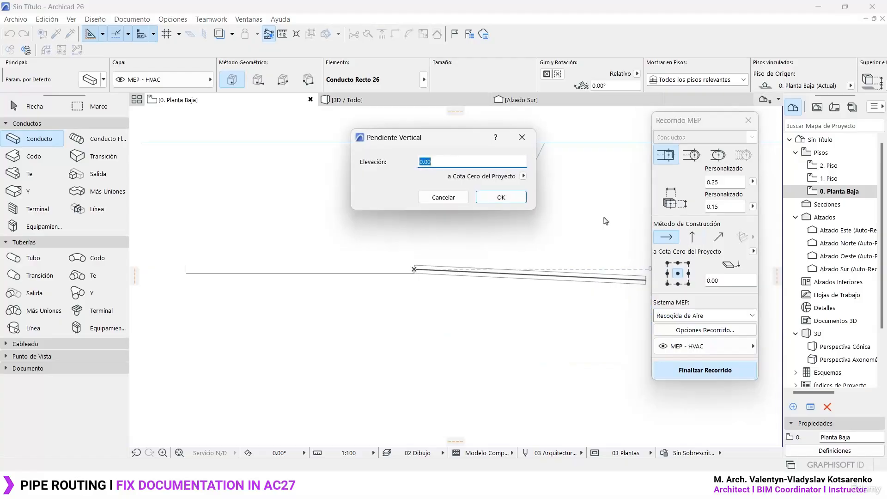
pyautogui.write('3')
pyautogui.click(501, 197)
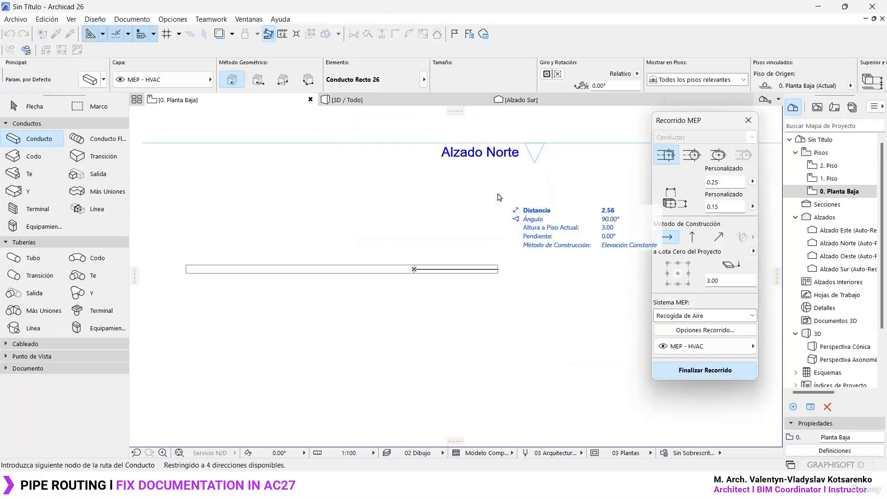
# - Continue the raised duct southward, eastward and about 4.59 m northward, finish the route and accept its placement across stories
pyautogui.click(418, 395)
pyautogui.click(558, 396)
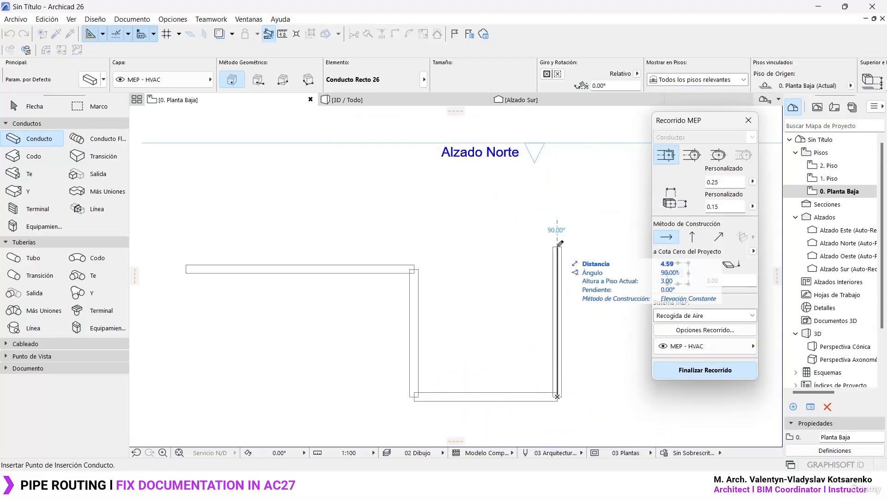
pyautogui.doubleClick(558, 245)
pyautogui.click(503, 201)
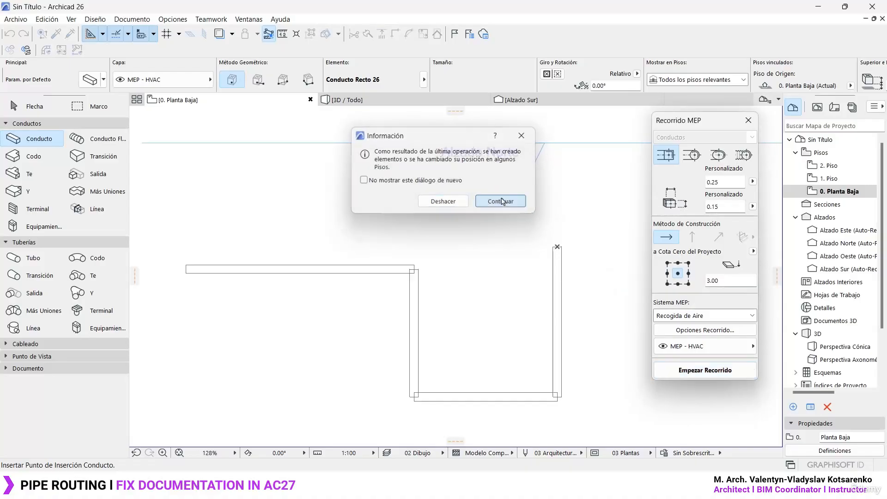
pyautogui.press('Escape')
pyautogui.moveTo(465, 289); pyautogui.dragTo(461, 246, button='middle')
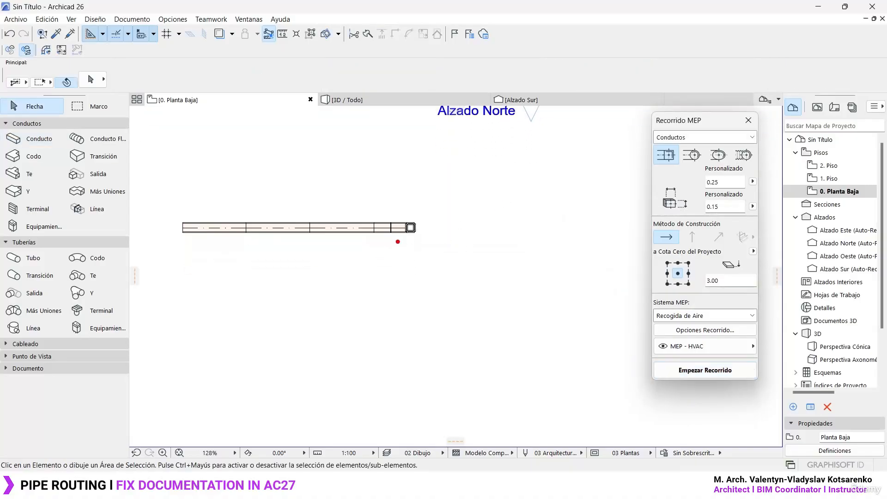
pyautogui.moveTo(394, 240)
pyautogui.keyDown('ctrl'); pyautogui.mouseDown()
pyautogui.moveTo(570, 425)
pyautogui.moveTo(596, 422)
pyautogui.mouseUp(); pyautogui.keyUp('ctrl')
pyautogui.press('e')
pyautogui.moveTo(397, 210)
pyautogui.keyDown('ctrl'); pyautogui.mouseDown()
pyautogui.moveTo(581, 390)
pyautogui.moveTo(584, 415)
pyautogui.mouseUp(); pyautogui.keyUp('ctrl')
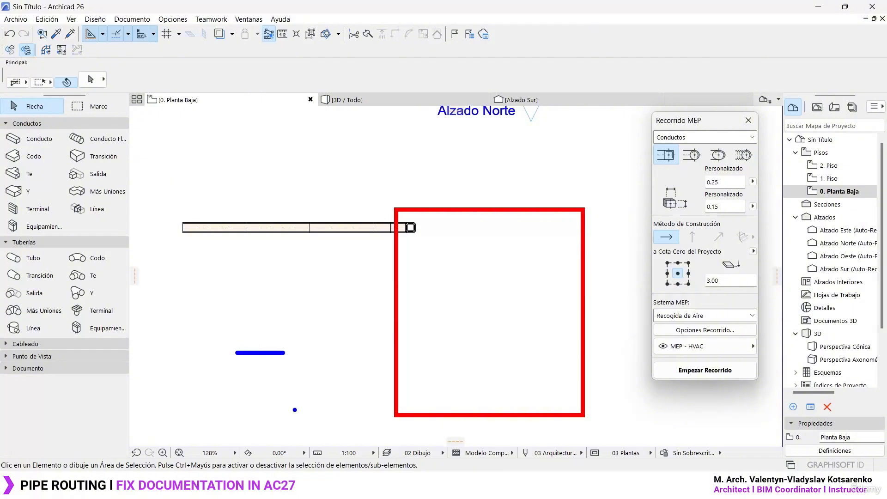
pyautogui.moveTo(298, 333); pyautogui.dragTo(301, 336)
pyautogui.press('e')
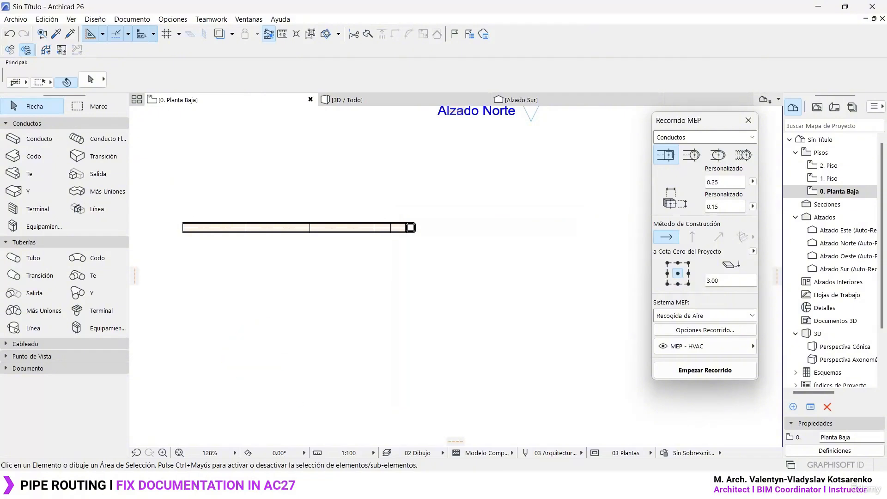
# - Show the new duct route in 3D and examine its vertical rise and raised segments
pyautogui.press('F3')
pyautogui.scroll(4, 416, 284)
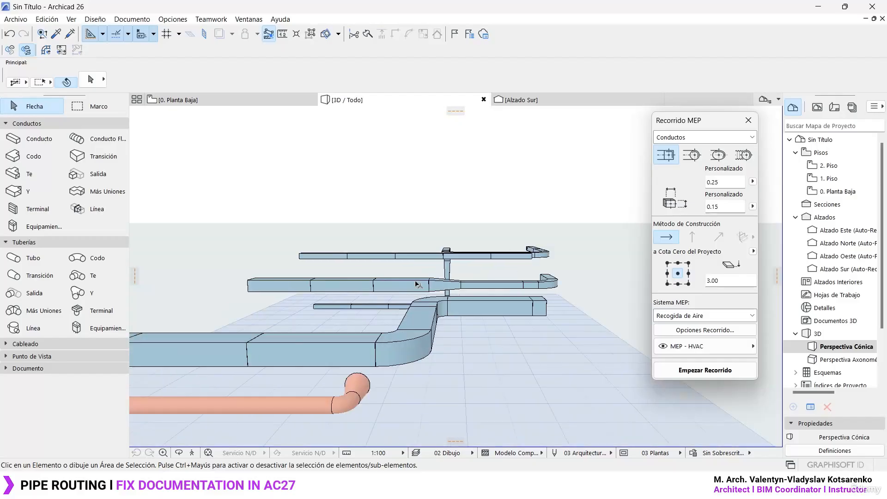
pyautogui.keyDown('shift'); pyautogui.moveTo(416, 284); pyautogui.dragTo(578, 330, button='middle'); pyautogui.keyUp('shift')
pyautogui.moveTo(346, 296); pyautogui.dragTo(319, 250, button='middle')
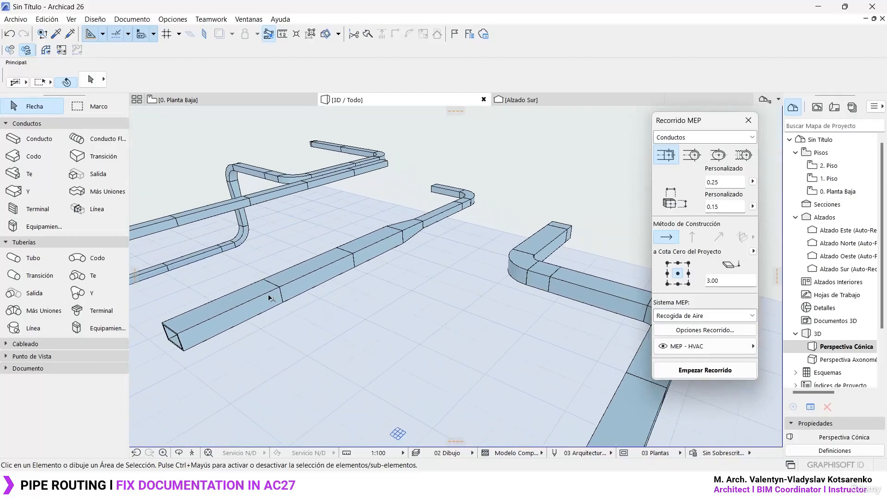
pyautogui.keyDown('shift'); pyautogui.moveTo(270, 298); pyautogui.dragTo(346, 258, button='middle'); pyautogui.keyUp('shift')
# - Review the Mostrar en Pisos options in the selection settings of the raised duct's elbow, close them without changes and clear the selection
pyautogui.click(341, 249)
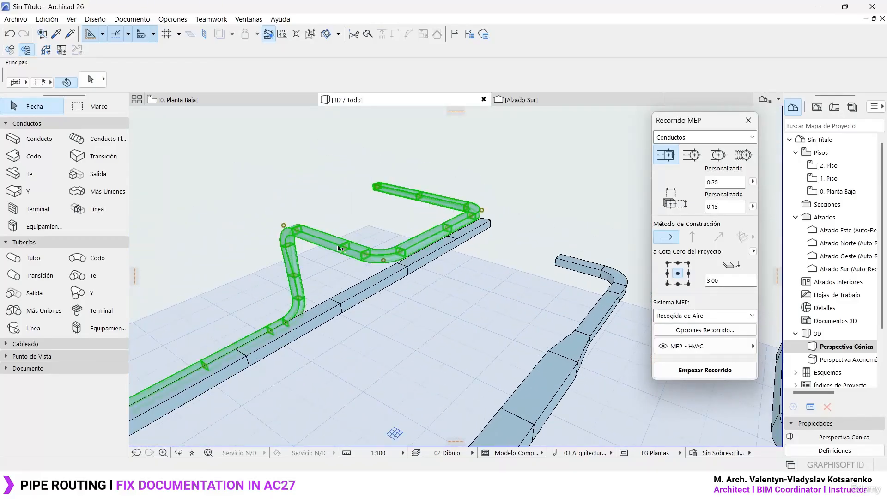
pyautogui.click(354, 251)
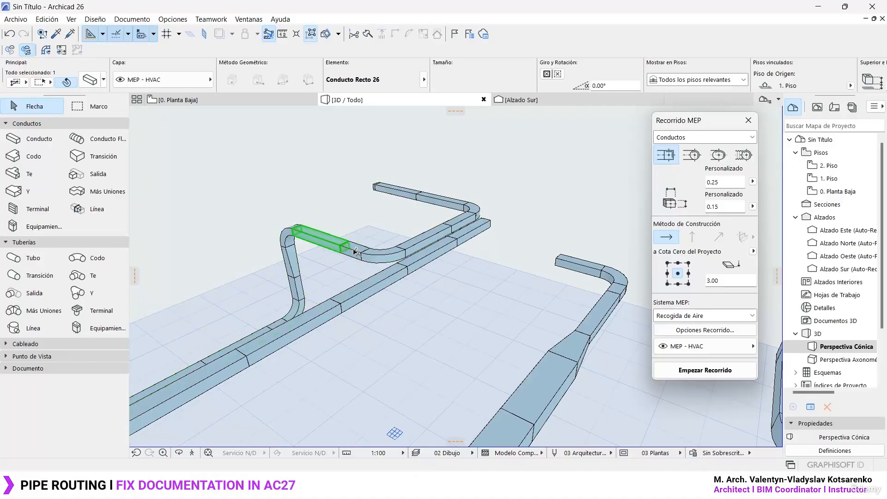
pyautogui.keyDown('shift'); pyautogui.click(381, 257); pyautogui.keyUp('shift')
pyautogui.hotkey('ctrl', 't')
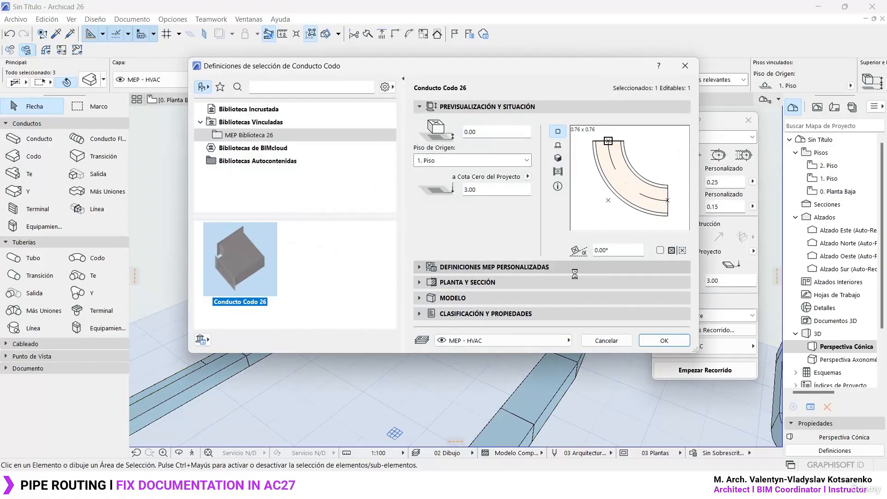
pyautogui.click(575, 271)
pyautogui.click(572, 312)
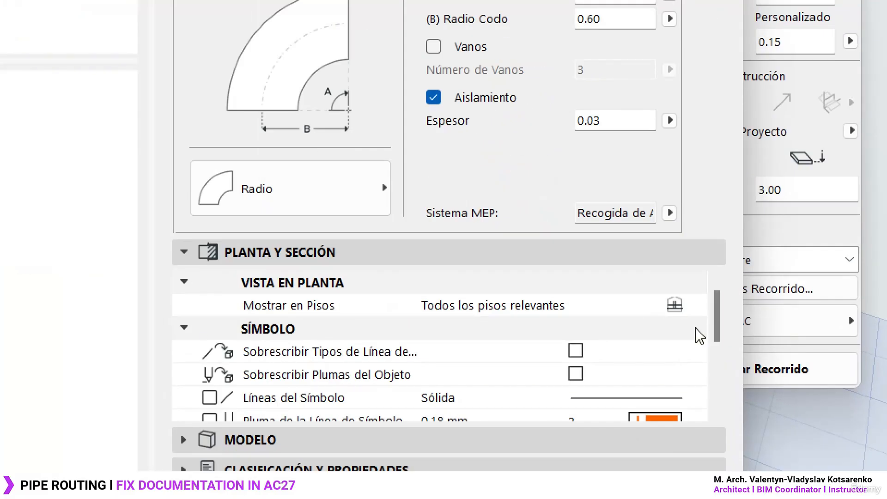
pyautogui.click(675, 338)
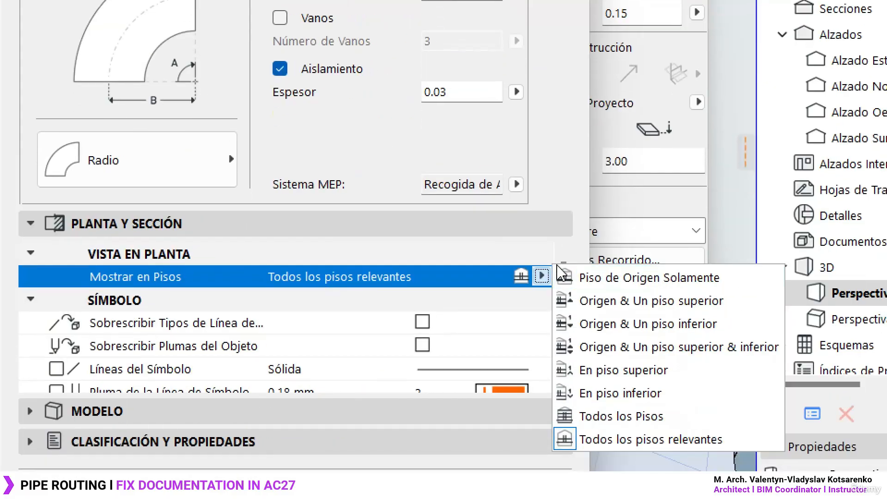
pyautogui.click(542, 304)
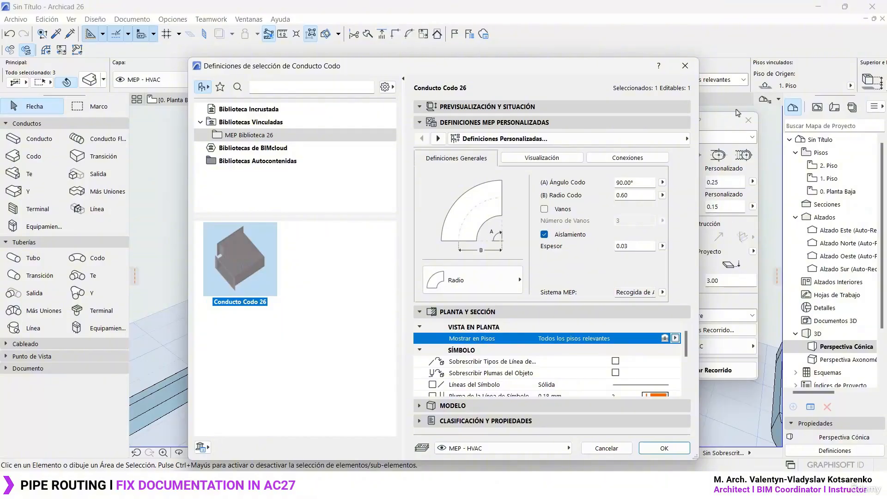
pyautogui.click(685, 66)
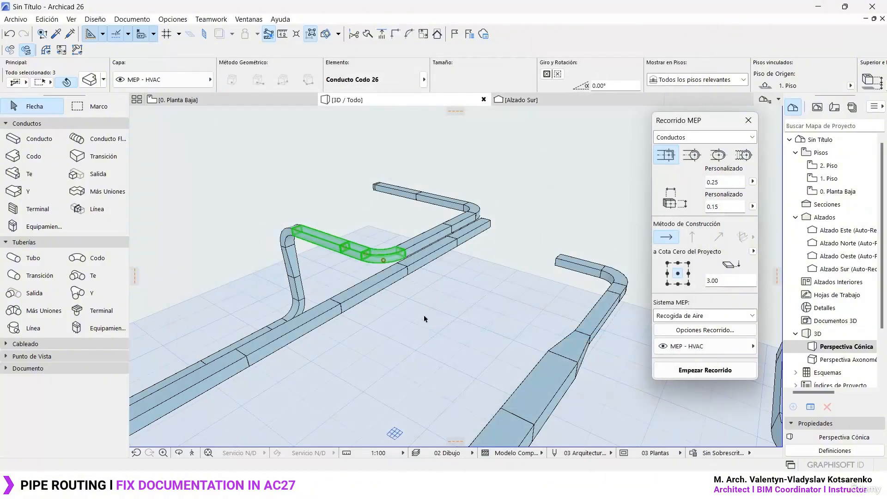
pyautogui.click(433, 329)
# - Switch to Archicad 27 and set the stepped Ground Floor pipe route to show on Home Story Only
pyautogui.press('F2')
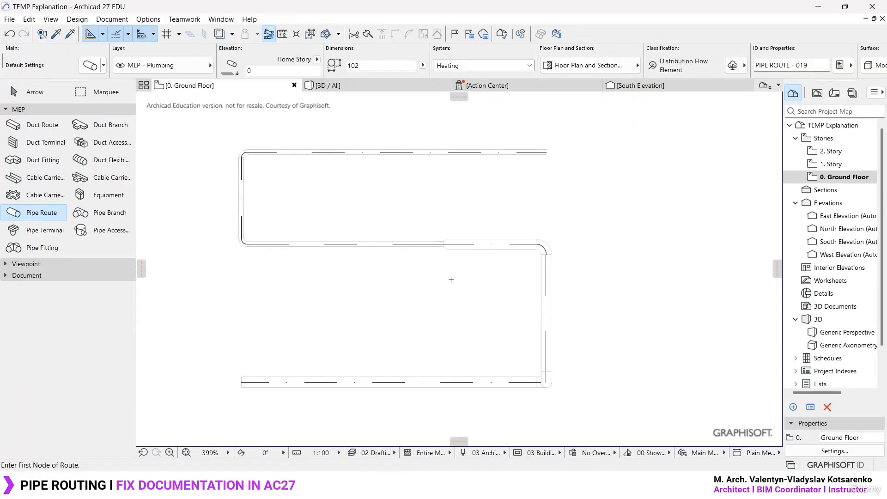
pyautogui.press('Escape')
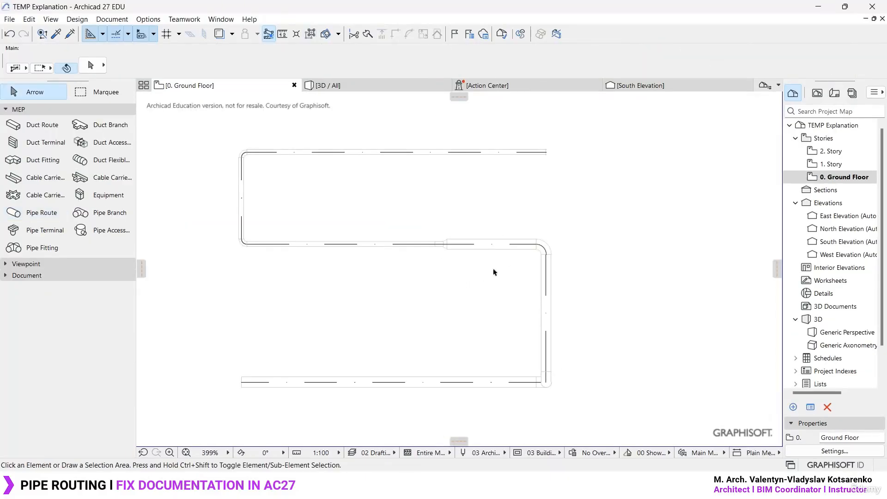
pyautogui.click(500, 248)
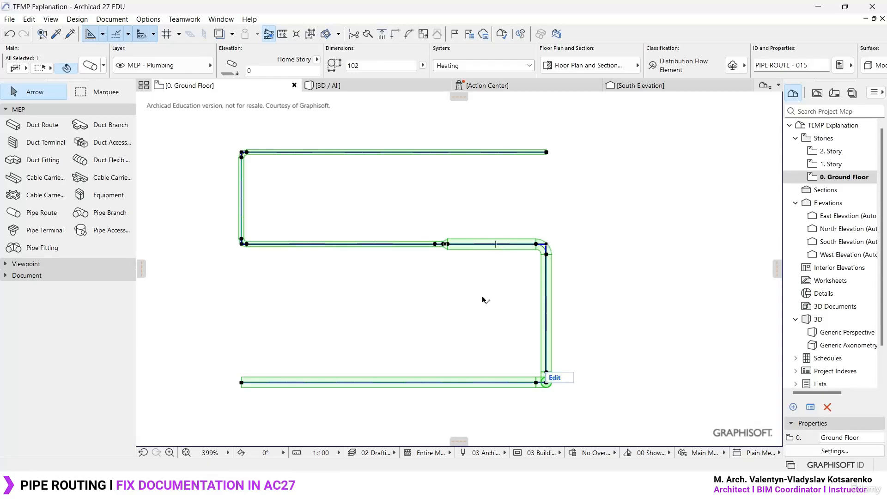
pyautogui.hotkey('ctrl', 't')
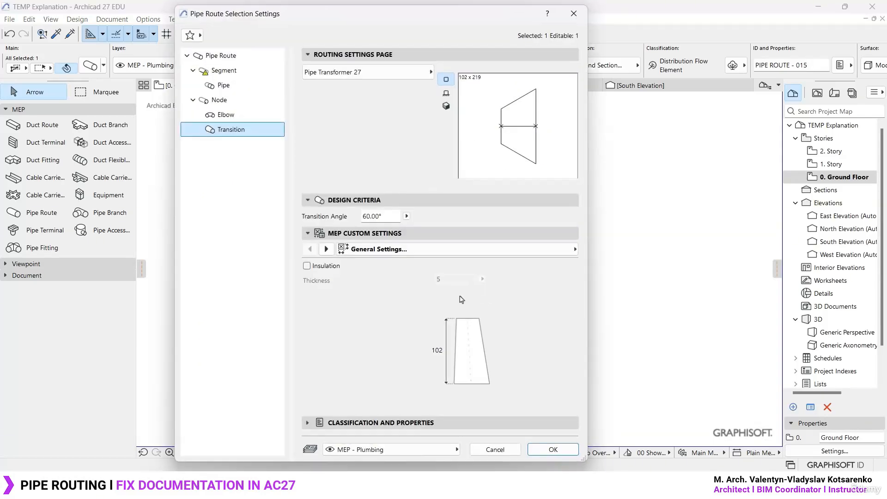
pyautogui.click(247, 58)
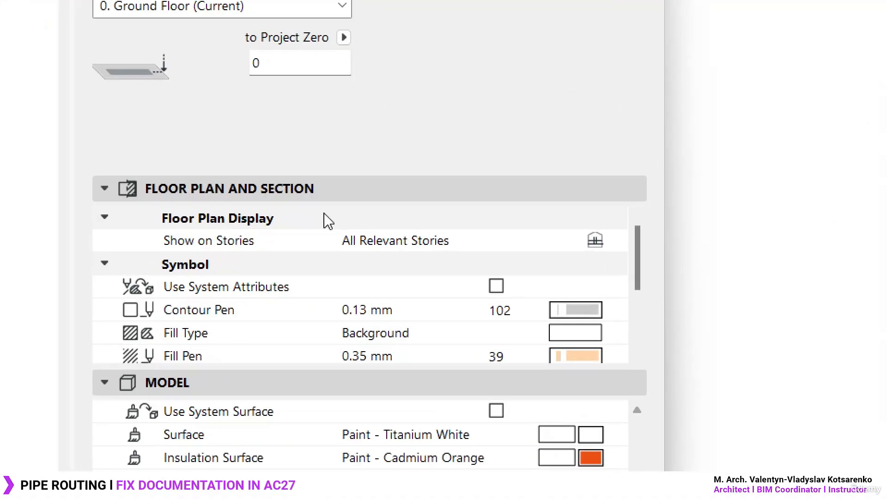
pyautogui.click(455, 246)
pyautogui.click(615, 239)
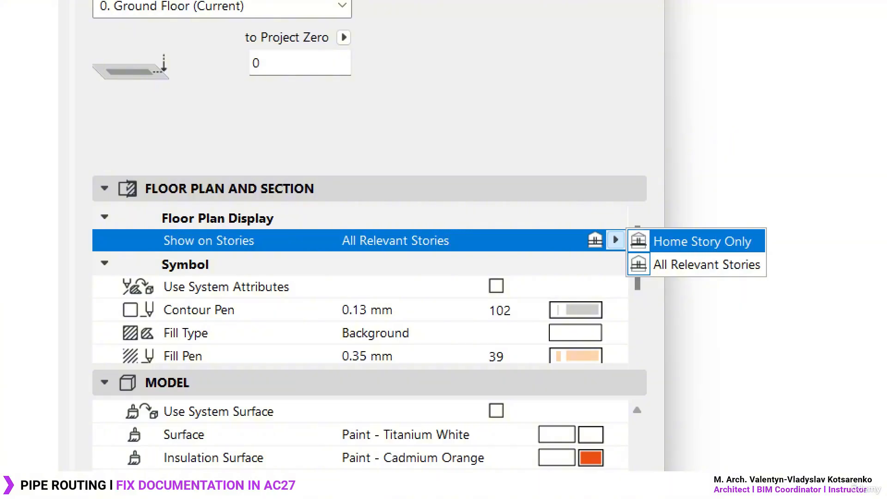
pyautogui.click(642, 241)
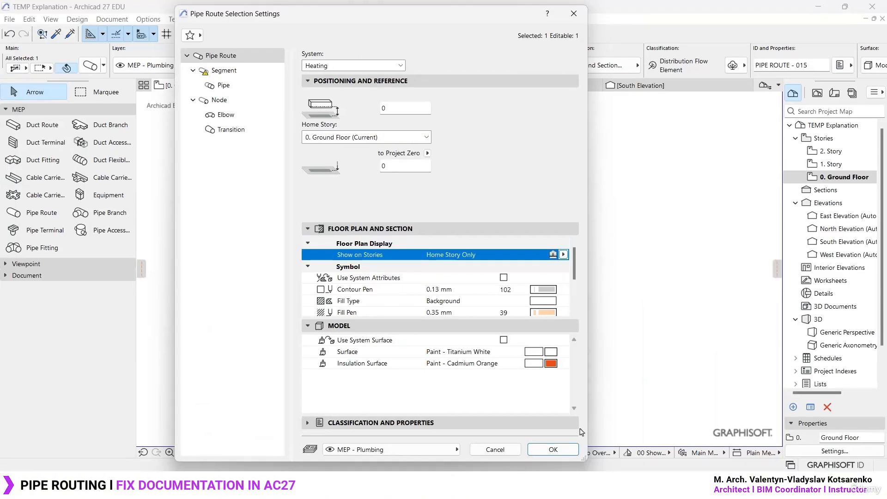
pyautogui.click(552, 450)
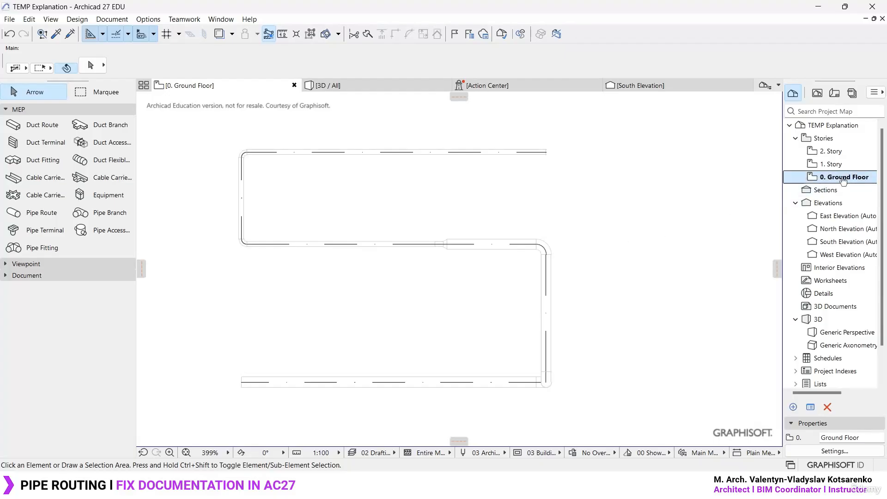
# - Check the 1. Story floor plan for the pipe route's display and return to the Ground Floor plan
pyautogui.click(858, 182)
pyautogui.doubleClick(857, 167)
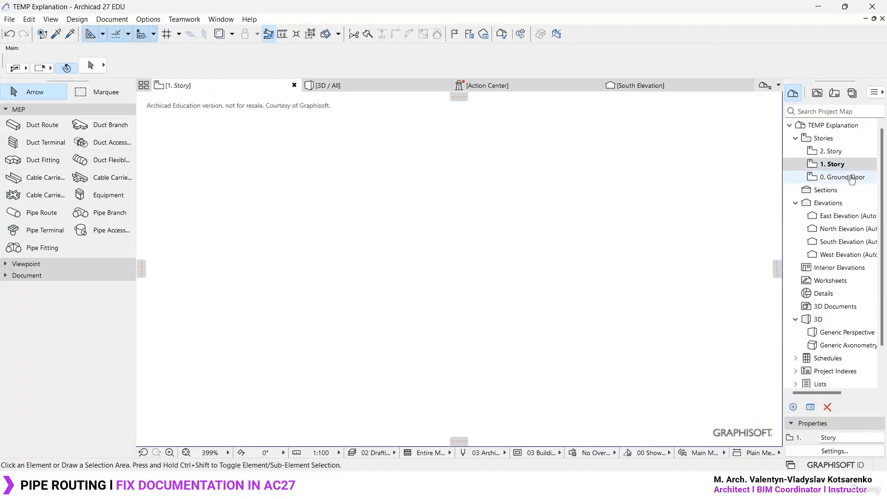
pyautogui.doubleClick(851, 179)
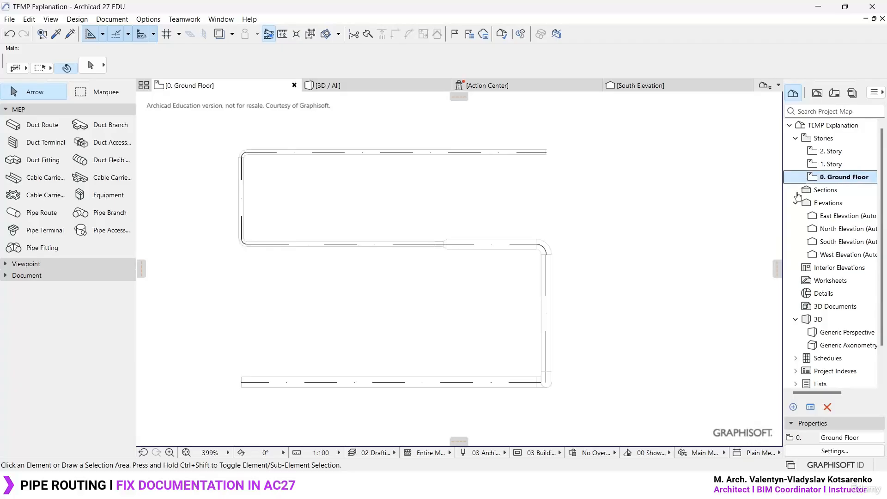
# - Set the pipe route's Show on Stories option to All Relevant Stories and clear the selection
pyautogui.click(549, 293)
pyautogui.hotkey('ctrl', 't')
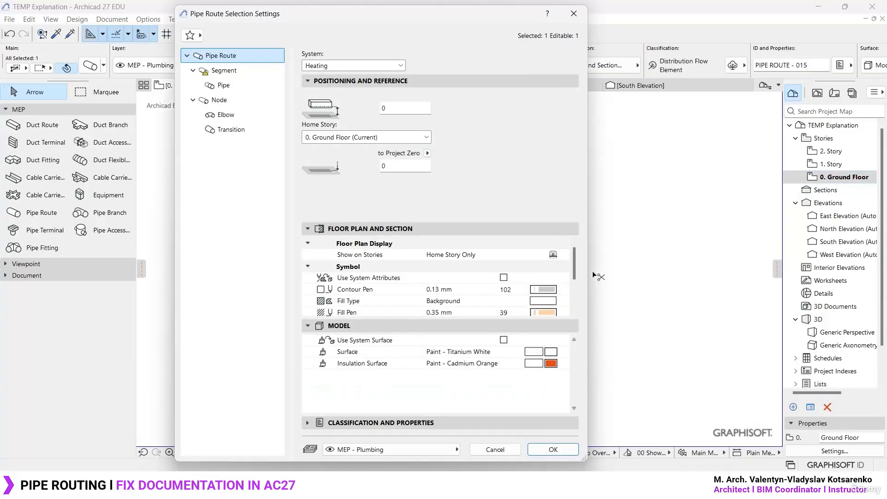
pyautogui.click(556, 258)
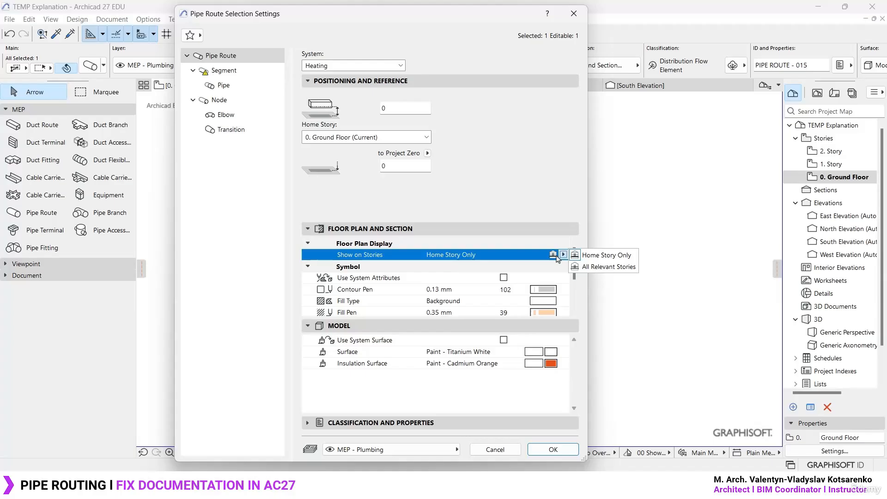
pyautogui.click(619, 268)
pyautogui.click(554, 449)
pyautogui.click(609, 241)
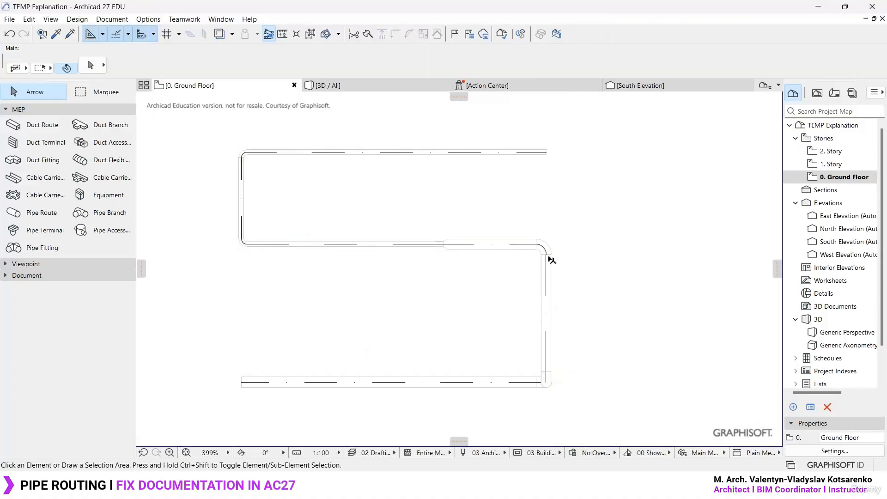
# - Show the model in 3D and move the multi-level pipe route by its lower end into free space away from the neighbouring routes
pyautogui.press('F3')
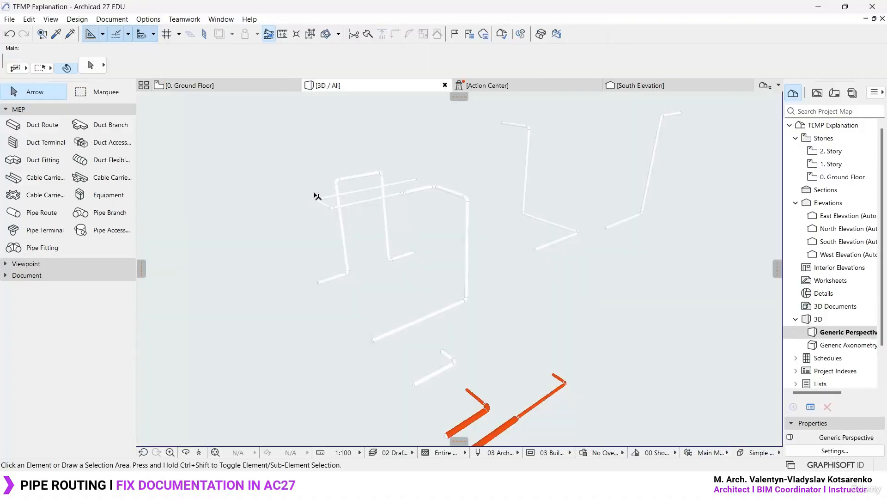
pyautogui.scroll(4, 320, 191)
pyautogui.scroll(-2, 339, 186)
pyautogui.keyDown('shift'); pyautogui.moveTo(343, 187); pyautogui.dragTo(500, 299, button='middle'); pyautogui.keyUp('shift')
pyautogui.click(499, 299)
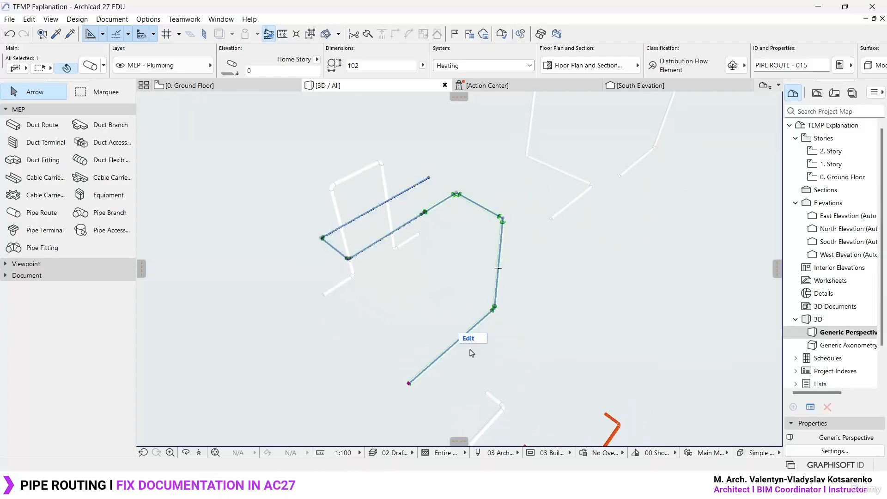
pyautogui.click(409, 383)
pyautogui.click(217, 207)
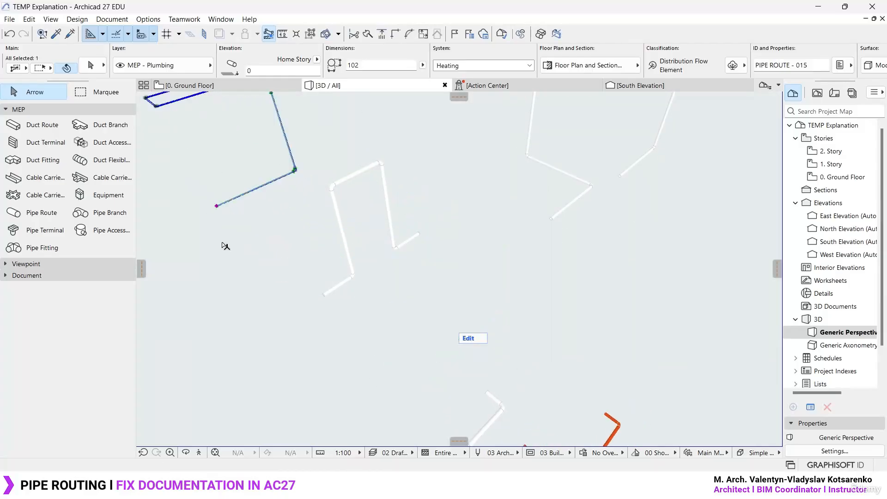
pyautogui.press('Escape')
pyautogui.moveTo(285, 226); pyautogui.dragTo(453, 309, button='middle')
pyautogui.scroll(4, 461, 250)
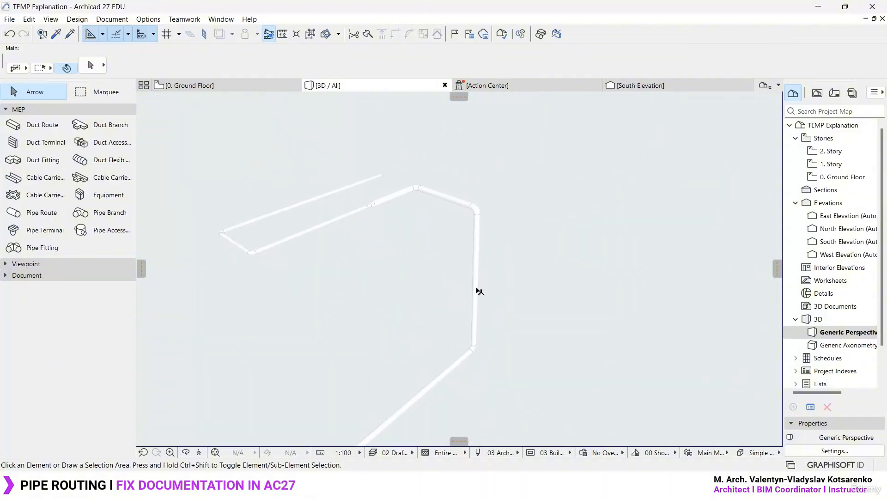
# - Examine in 3D which parts of the pipe route belong to the lower level with its riser and which to the upper level
pyautogui.keyDown('alt'); pyautogui.click(477, 289); pyautogui.keyUp('alt')
pyautogui.moveTo(563, 398); pyautogui.dragTo(421, 223, button='middle')
pyautogui.scroll(-3, 444, 405)
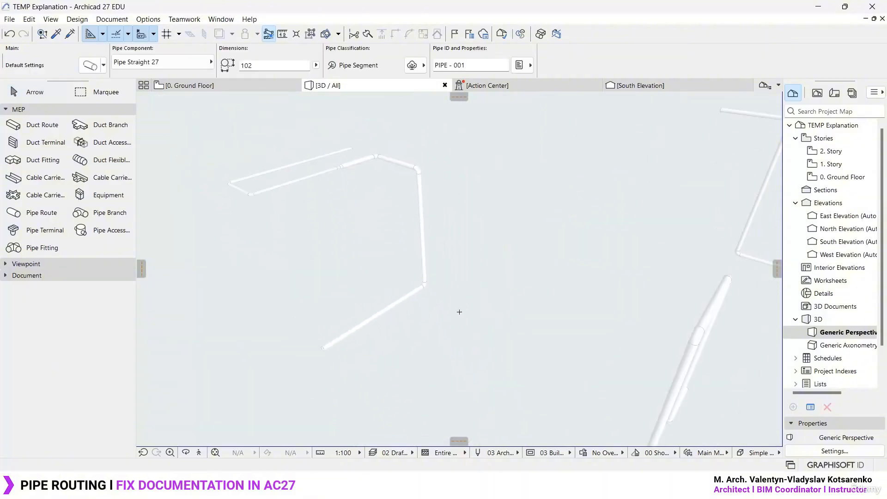
pyautogui.moveTo(459, 311); pyautogui.dragTo(491, 335, button='middle')
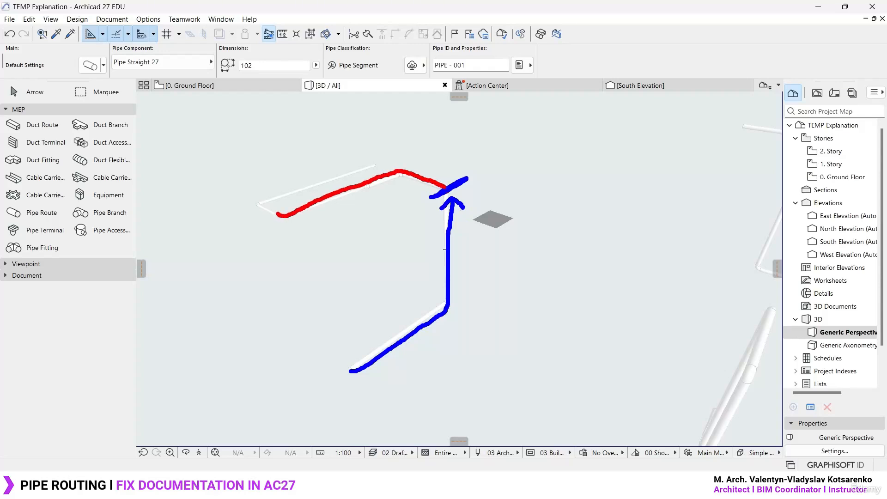
pyautogui.moveTo(279, 215); pyautogui.dragTo(339, 169)
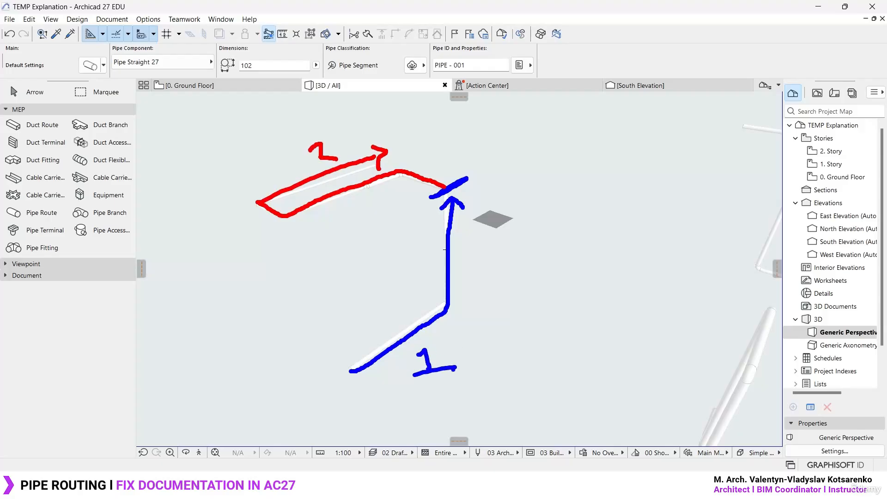
pyautogui.press('Escape')
pyautogui.press('Escape')
pyautogui.moveTo(524, 322); pyautogui.dragTo(492, 286, button='middle')
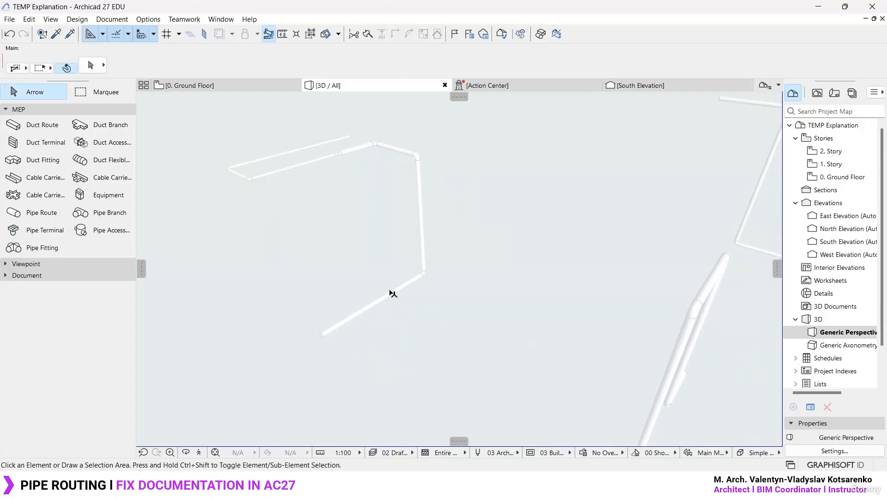
# - Draw a separate pipe route beside it with a horizontal segment about 2585 mm long and a vertical rise to 1. Story
pyautogui.keyDown('alt'); pyautogui.click(390, 293); pyautogui.keyUp('alt')
pyautogui.click(45, 214)
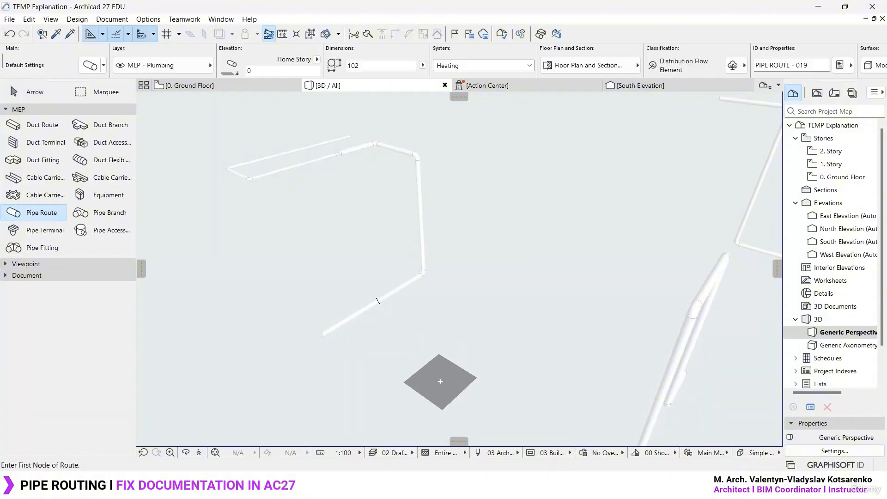
pyautogui.click(438, 382)
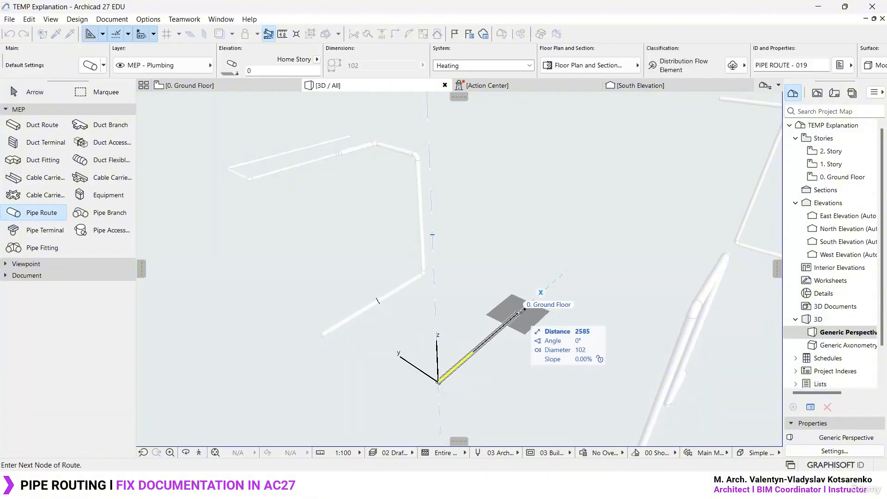
pyautogui.click(518, 314)
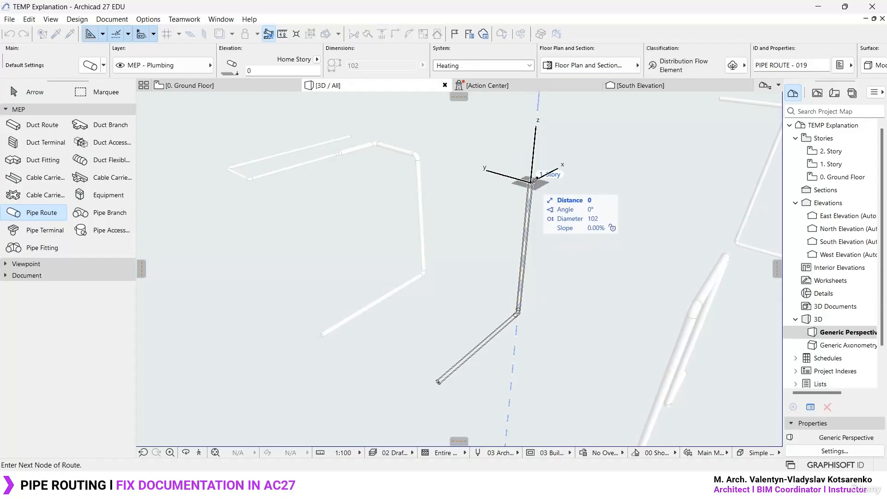
pyautogui.doubleClick(535, 181)
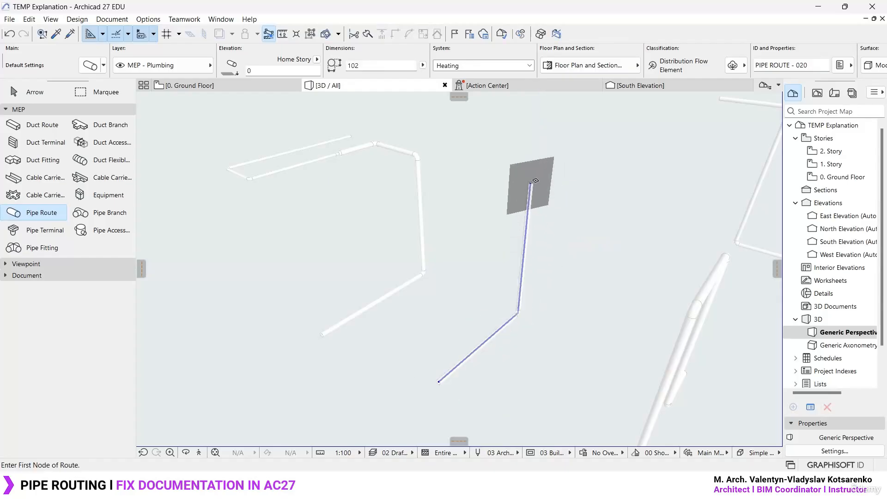
# - Continue from the riser's top end with a pipe segment along the Y axis and another parallel to the X axis
pyautogui.scroll(3, 536, 156)
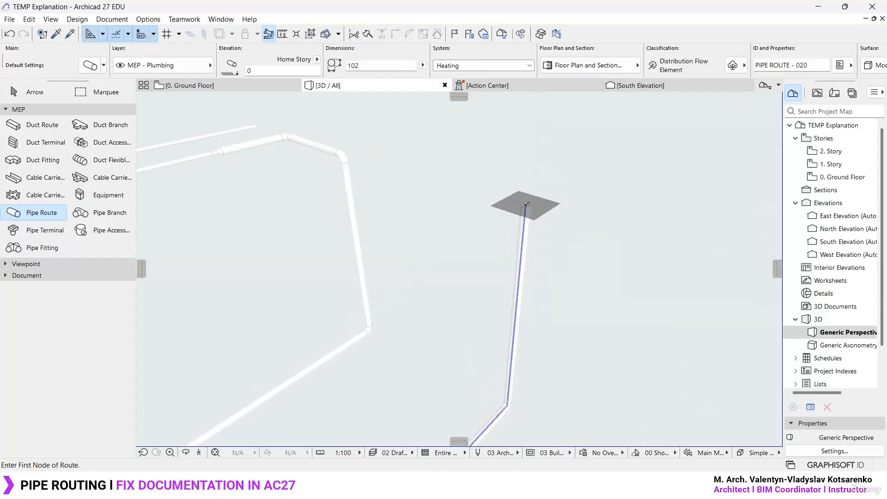
pyautogui.click(526, 204)
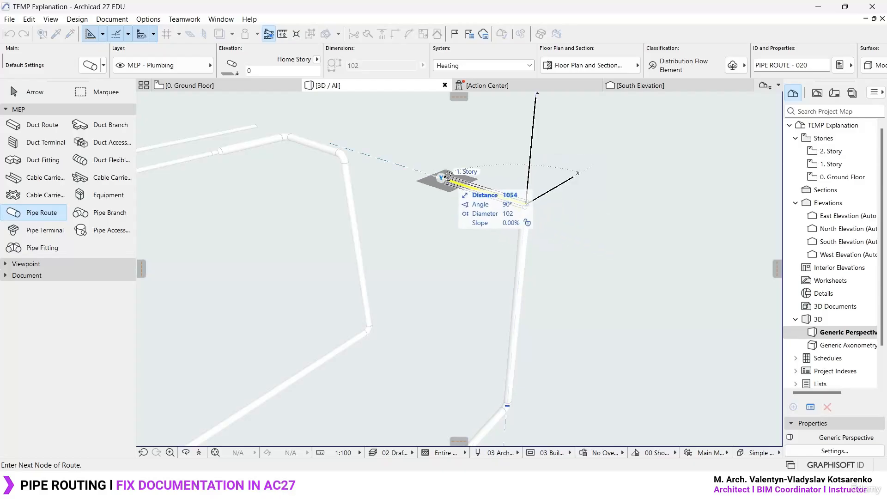
pyautogui.doubleClick(376, 200)
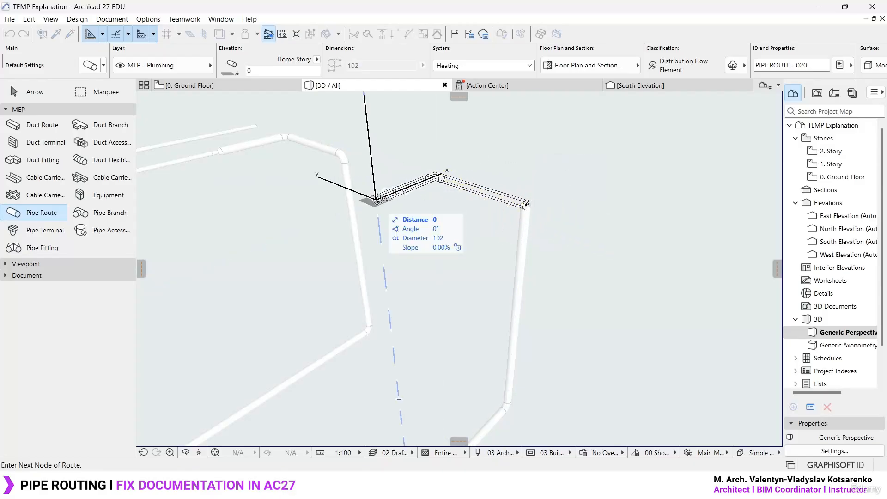
pyautogui.press('Escape')
# - Undo the pipe segments added at the top of the riser and clear the selection
pyautogui.click(530, 236)
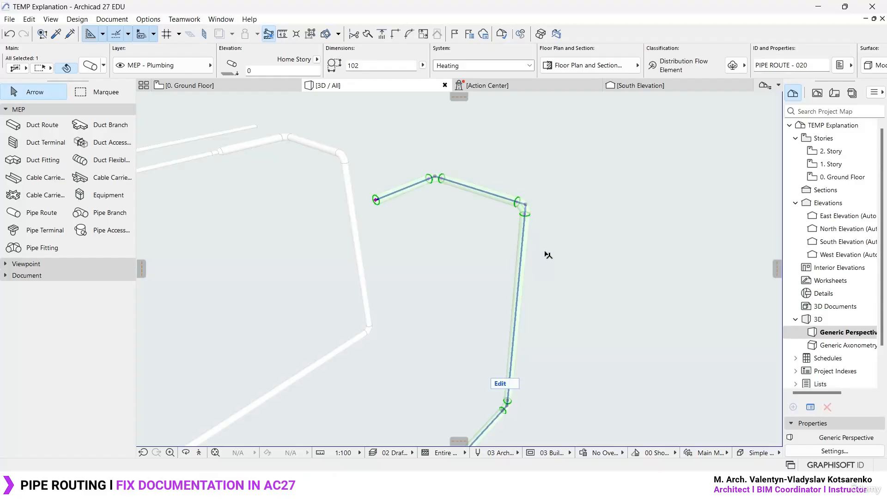
pyautogui.moveTo(455, 451)
pyautogui.mouseDown()
pyautogui.moveTo(517, 358)
pyautogui.moveTo(529, 208)
pyautogui.moveTo(417, 176)
pyautogui.mouseUp()
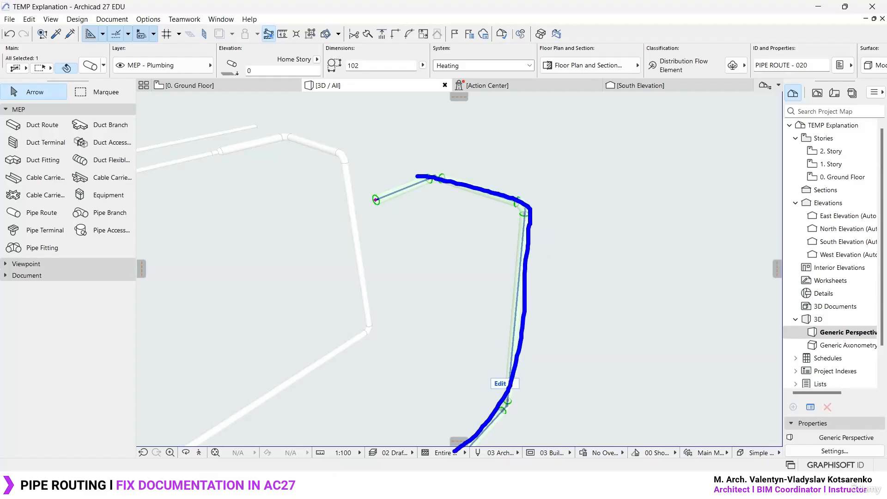
pyautogui.hotkey('ctrl', 'z')
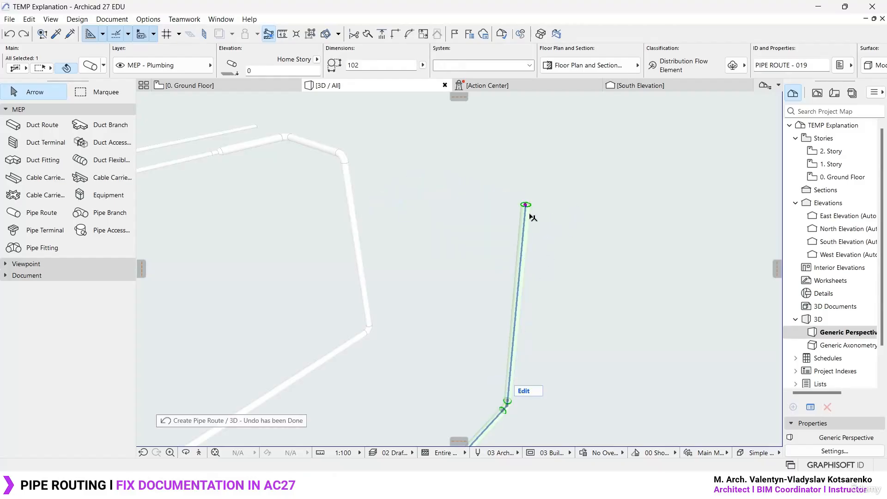
pyautogui.press('Escape')
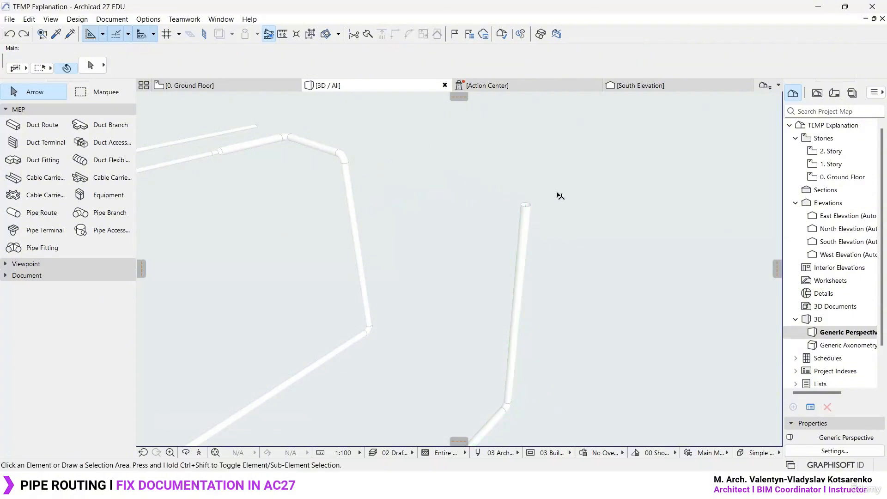
pyautogui.press('w')
pyautogui.scroll(3, 534, 181)
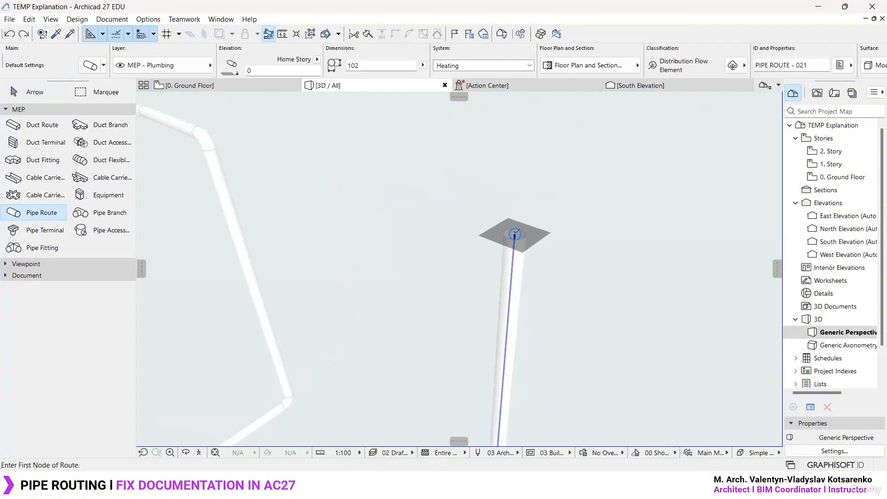
pyautogui.press('Escape')
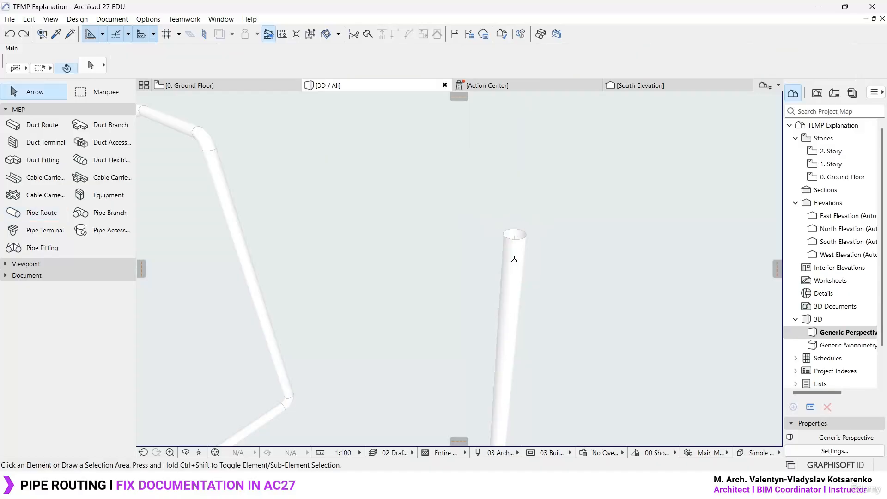
pyautogui.press('w')
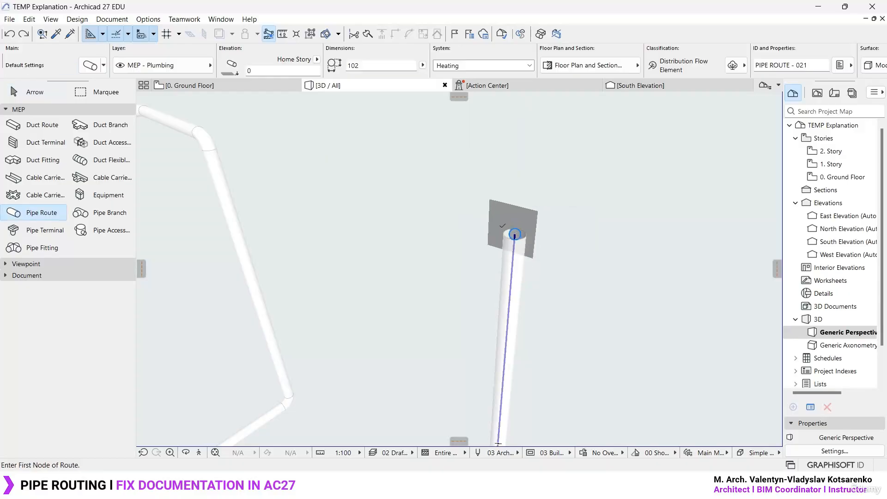
pyautogui.click(513, 234)
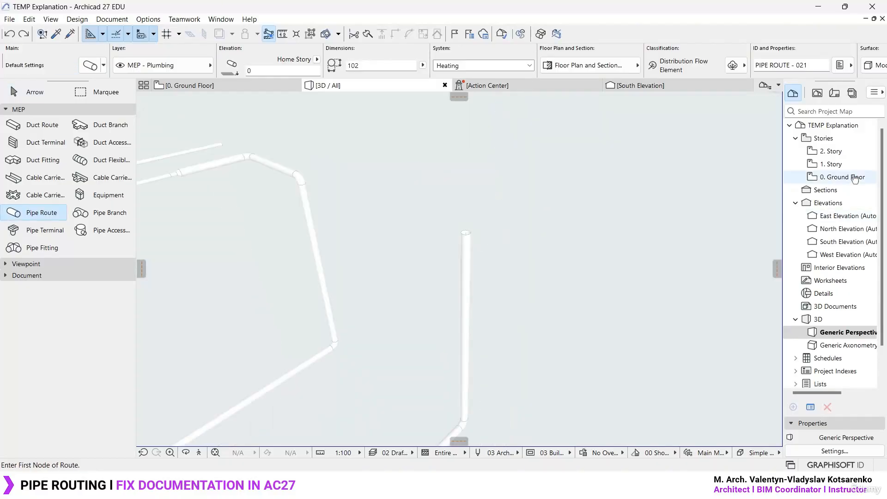
# - On the 1. Story floor plan, draw an L-shaped pipe route with one segment along Y and one parallel to X
pyautogui.doubleClick(856, 165)
pyautogui.click(441, 354)
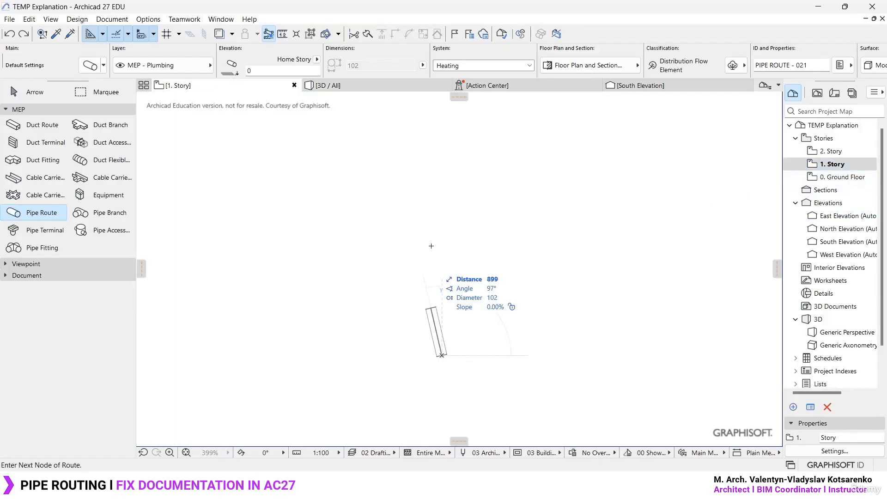
pyautogui.click(443, 190)
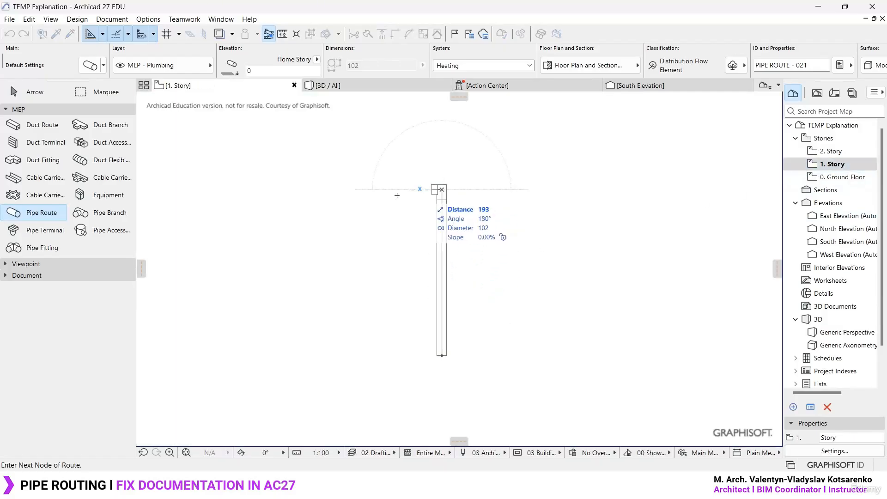
pyautogui.doubleClick(284, 190)
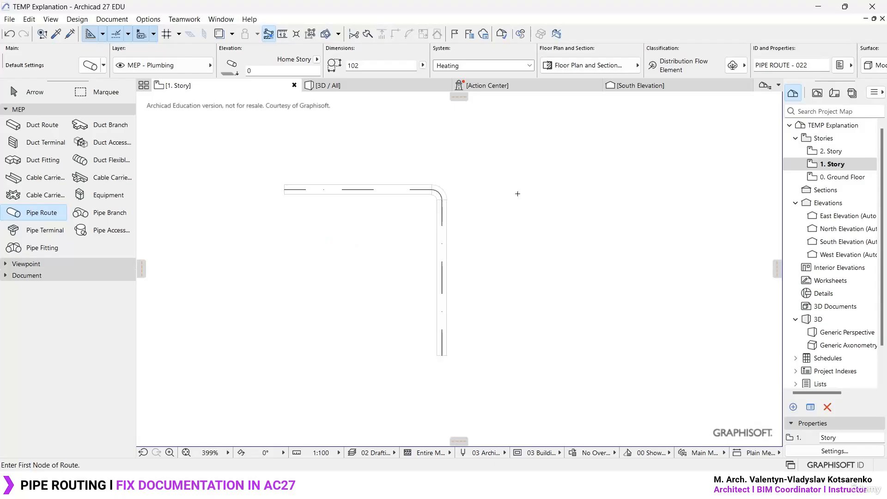
# - In 3D, move the upper pipe route away from the top of the riser and deselect it
pyautogui.press('F3')
pyautogui.click(484, 204)
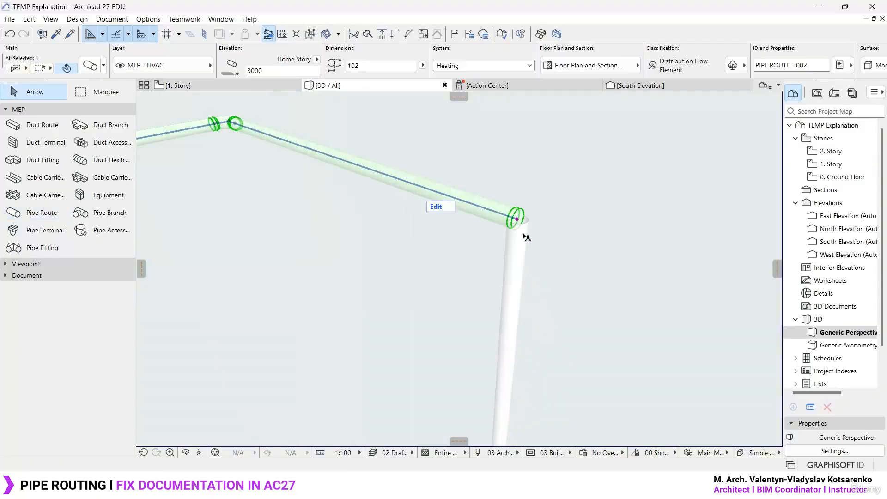
pyautogui.click(531, 394)
pyautogui.click(496, 211)
pyautogui.hotkey('ctrl', 'd')
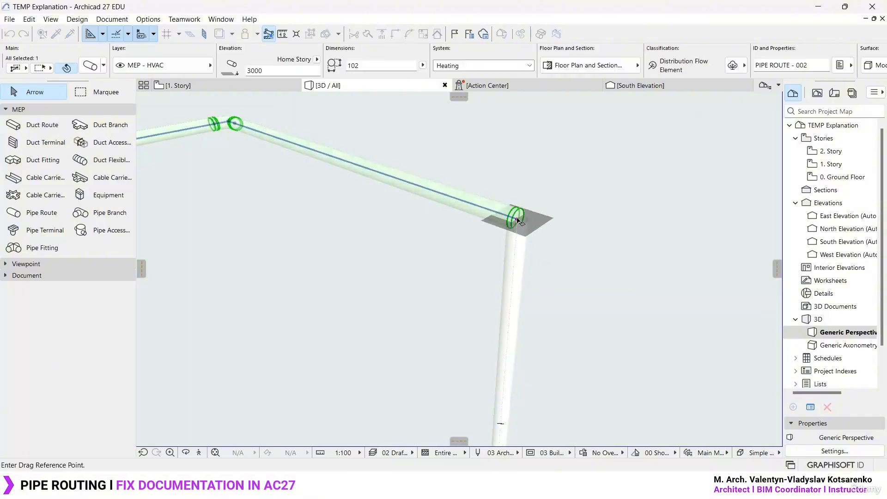
pyautogui.click(517, 219)
pyautogui.click(475, 204)
pyautogui.click(466, 281)
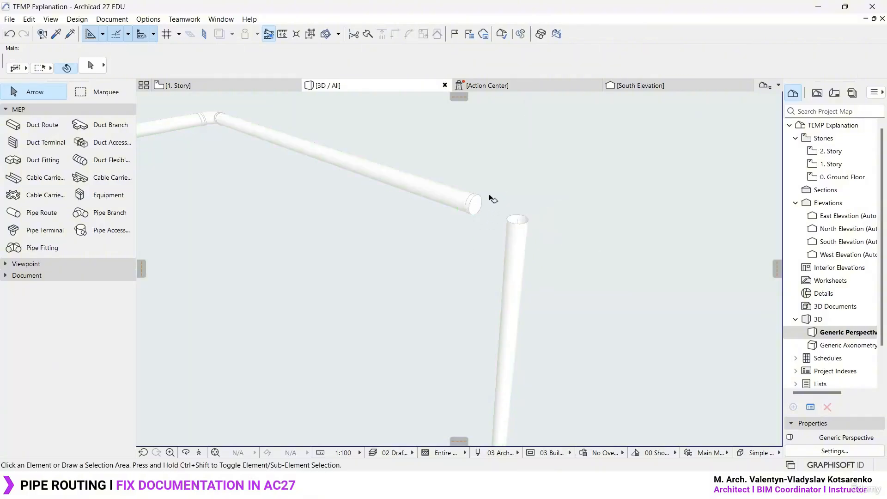
# - Continue the upper route from its open end with a short vertical segment down to an elevation of about 2822 mm
pyautogui.scroll(3, 493, 200)
pyautogui.scroll(-2, 480, 194)
pyautogui.click(472, 207)
pyautogui.click(474, 209)
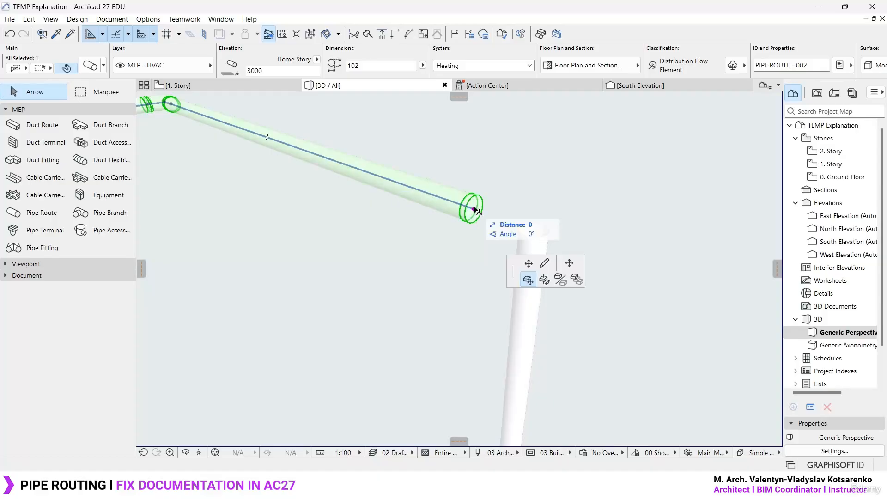
pyautogui.click(529, 280)
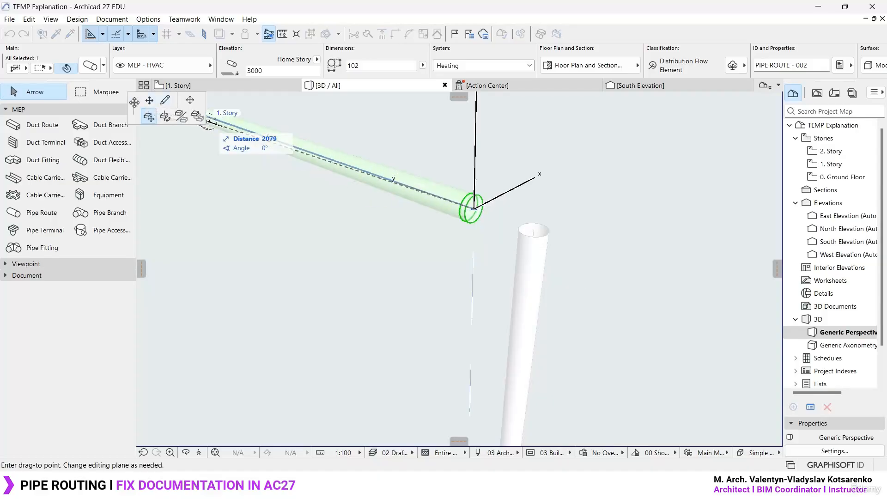
pyautogui.moveTo(134, 102); pyautogui.dragTo(393, 237)
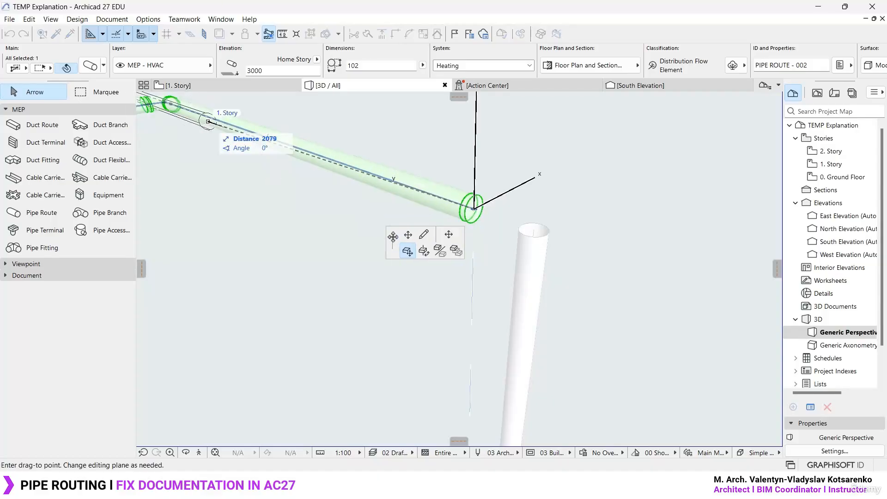
pyautogui.click(425, 235)
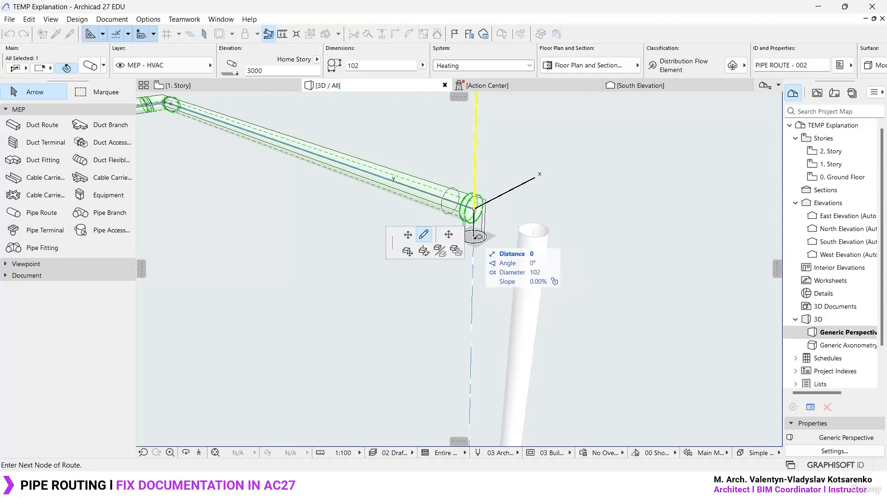
pyautogui.doubleClick(477, 250)
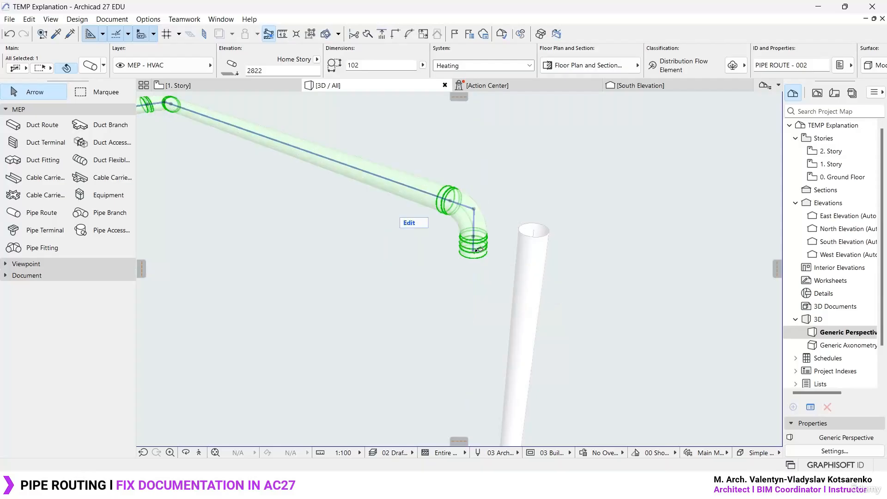
pyautogui.press('Escape')
# - Shorten the upper route's vertical stub below the elbow by stretching its end up to about 2886 mm elevation
pyautogui.scroll(3, 478, 212)
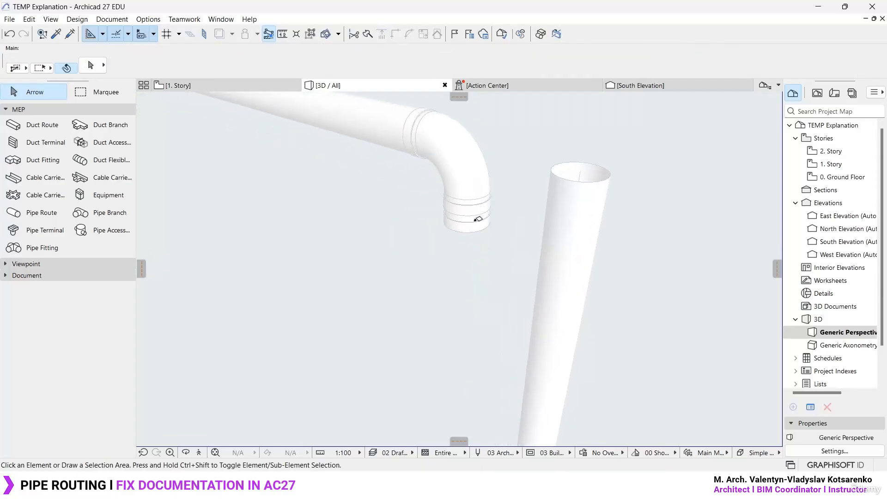
pyautogui.click(478, 219)
pyautogui.click(472, 221)
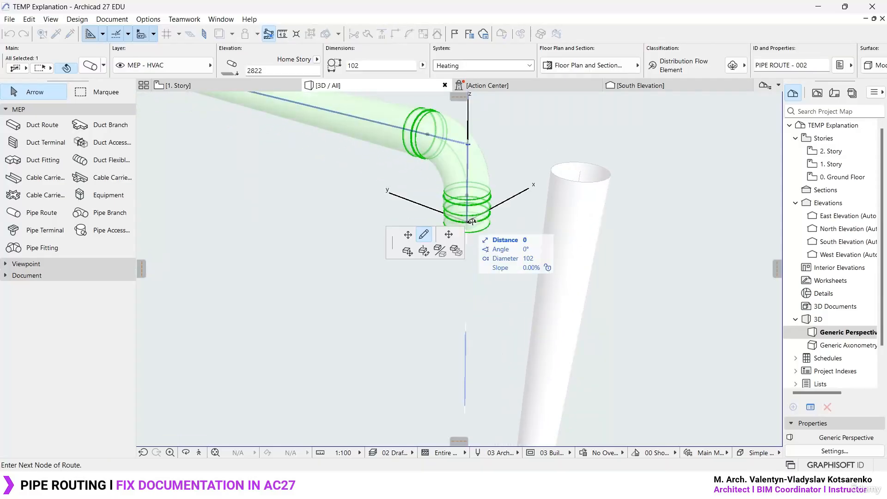
pyautogui.click(408, 234)
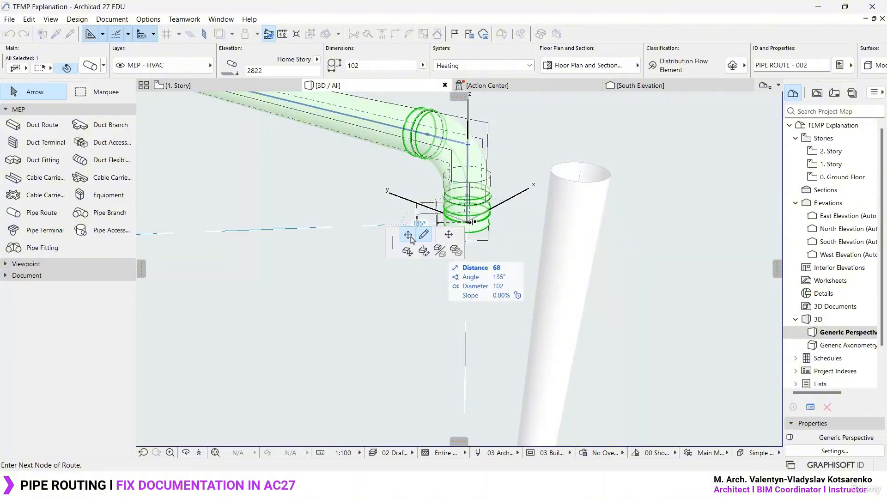
pyautogui.click(468, 193)
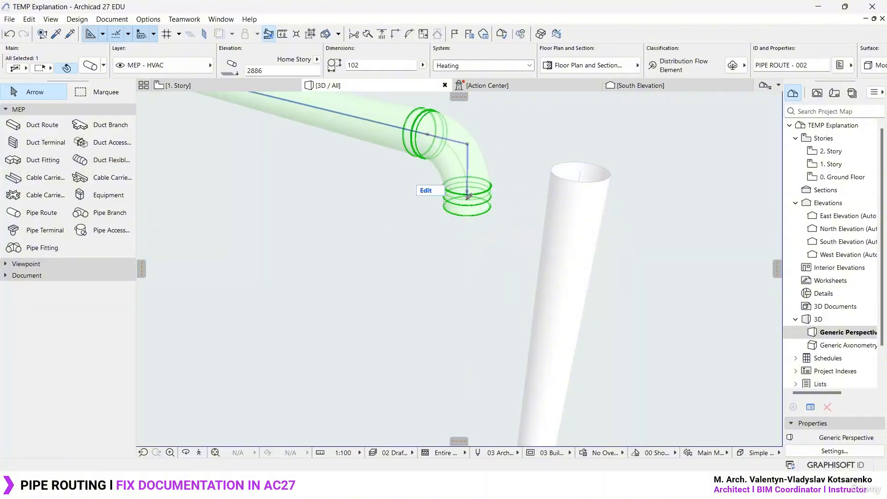
# - Stretch the top of the lower route's riser down to the level of the elbow's open end
pyautogui.scroll(-8, 472, 209)
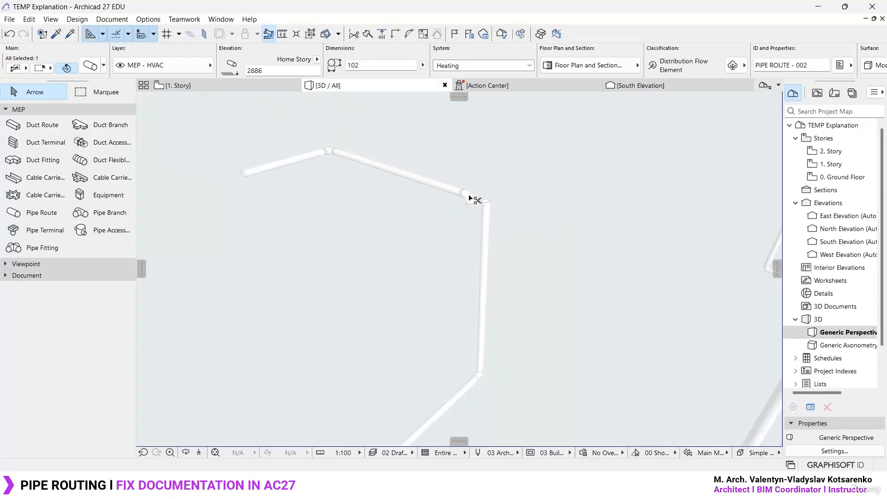
pyautogui.scroll(3, 477, 215)
pyautogui.scroll(3, 481, 216)
pyautogui.click(515, 168)
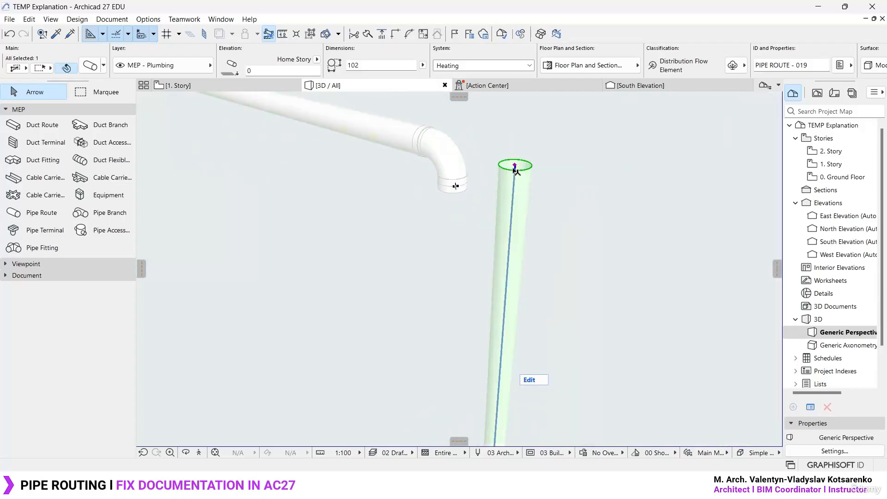
pyautogui.click(515, 166)
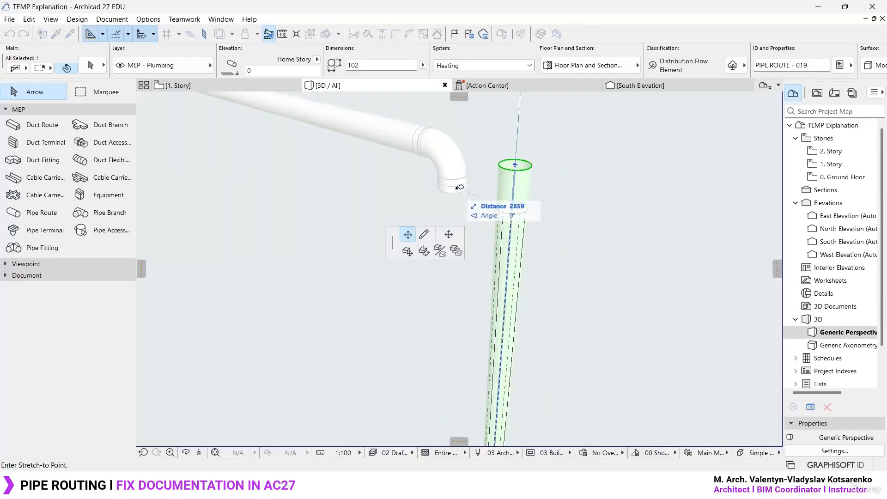
pyautogui.click(459, 186)
# - Move the lower route so its riser top meets the elbow, raising the route to an elevation of 46 mm
pyautogui.hotkey('ctrl', 'd')
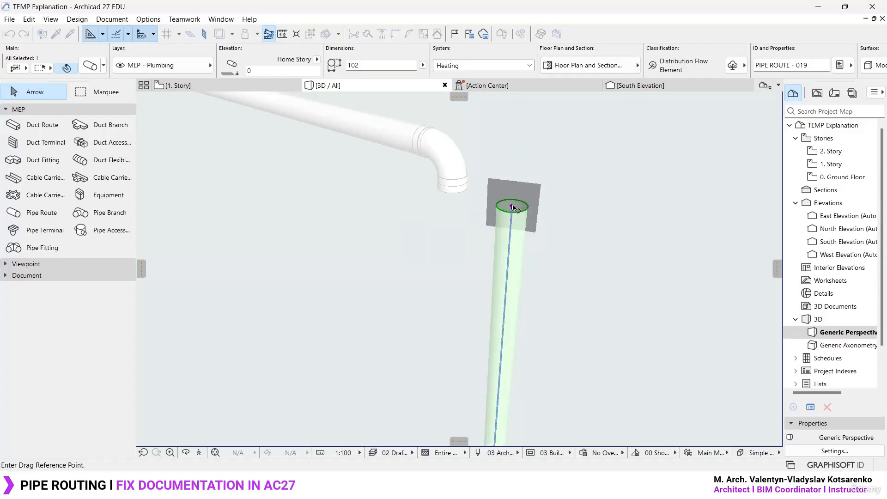
pyautogui.click(512, 206)
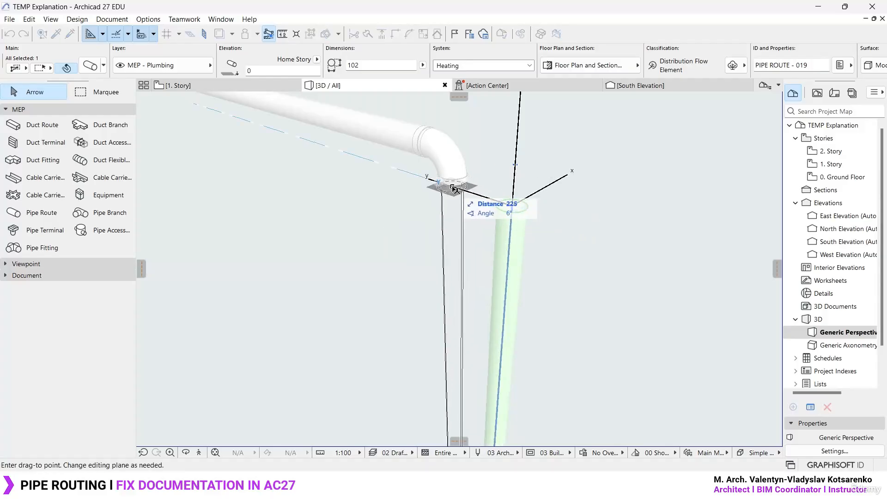
pyautogui.scroll(2, 450, 210)
pyautogui.click(385, 152)
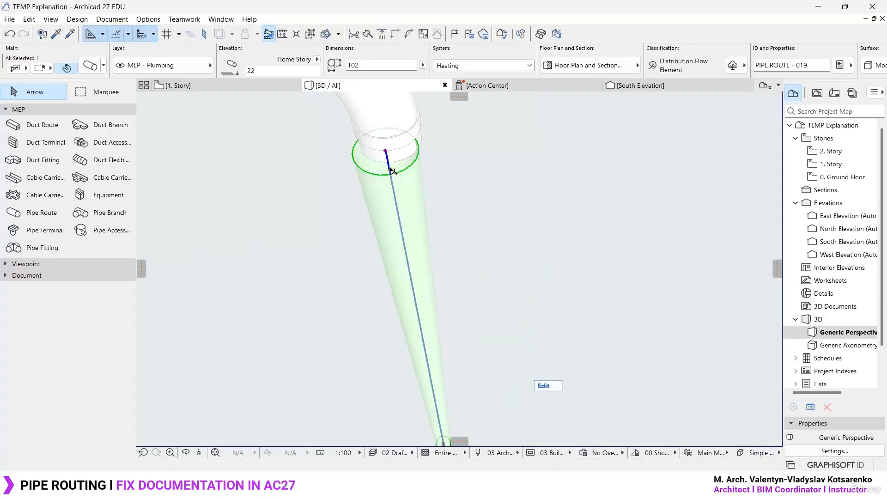
pyautogui.hotkey('ctrl', 'd')
pyautogui.click(386, 150)
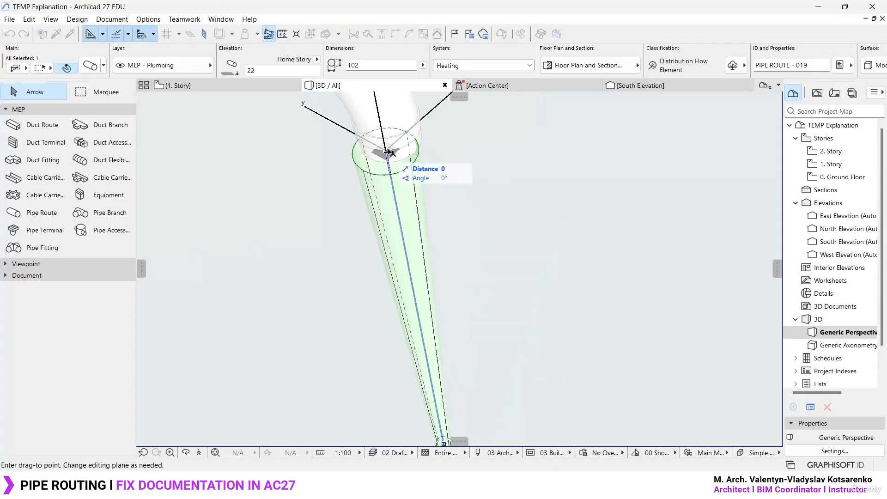
pyautogui.click(392, 138)
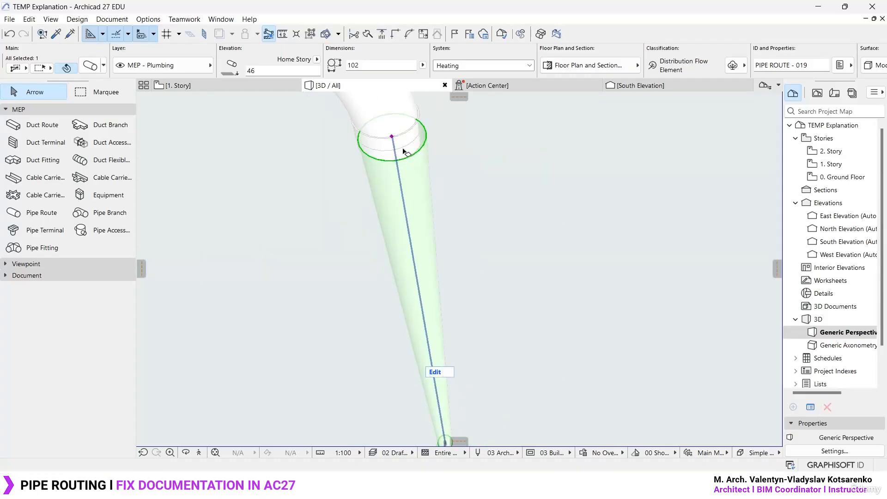
# - Move the upper route so its elbow end meets the riser's top, at an elevation of 2910 mm
pyautogui.moveTo(403, 151); pyautogui.dragTo(504, 228, button='middle')
pyautogui.hotkey('ctrl', 'd')
pyautogui.press('Escape')
pyautogui.click(479, 191)
pyautogui.hotkey('ctrl', 'd')
pyautogui.click(483, 202)
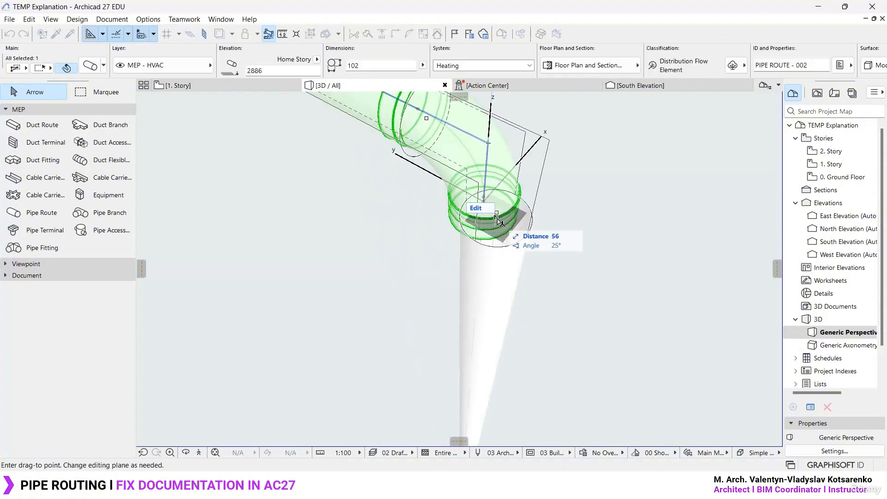
pyautogui.click(497, 215)
# - Check in 3D the split between the upper route and the lower route with its riser by selecting each in turn
pyautogui.scroll(-8, 507, 218)
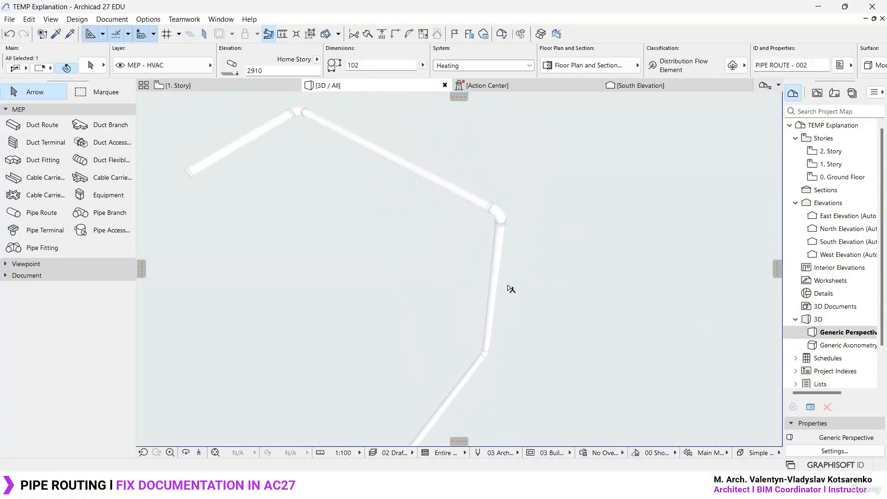
pyautogui.moveTo(509, 286)
pyautogui.keyDown('shift'); pyautogui.mouseDown(button='middle')
pyautogui.moveTo(493, 218)
pyautogui.moveTo(505, 292)
pyautogui.mouseUp(button='middle'); pyautogui.keyUp('shift')
pyautogui.scroll(-3, 493, 218)
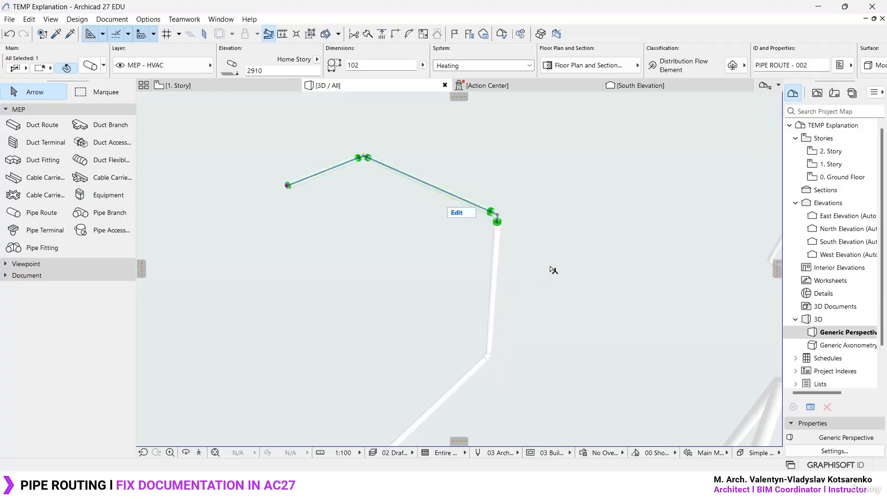
pyautogui.click(551, 268)
pyautogui.click(496, 252)
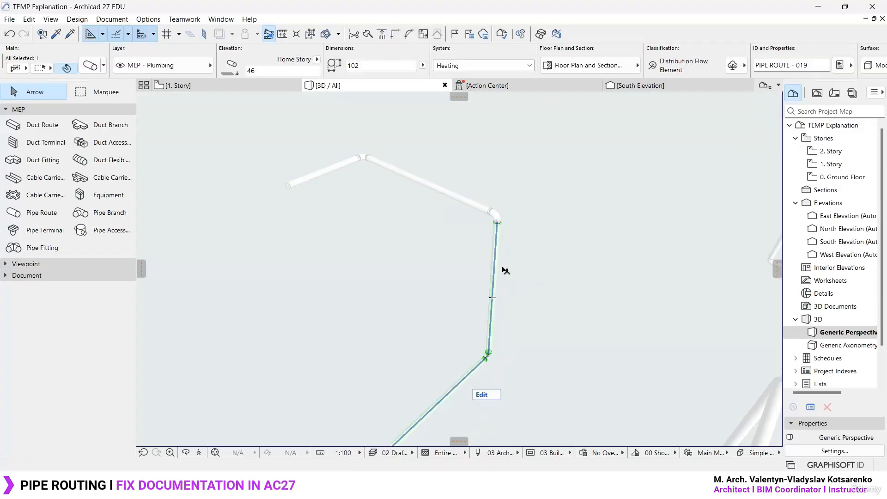
pyautogui.click(461, 199)
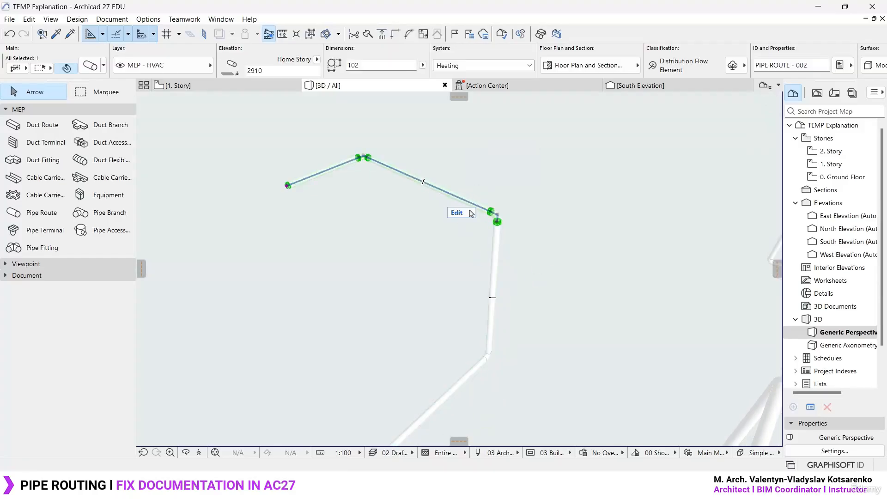
pyautogui.click(306, 216)
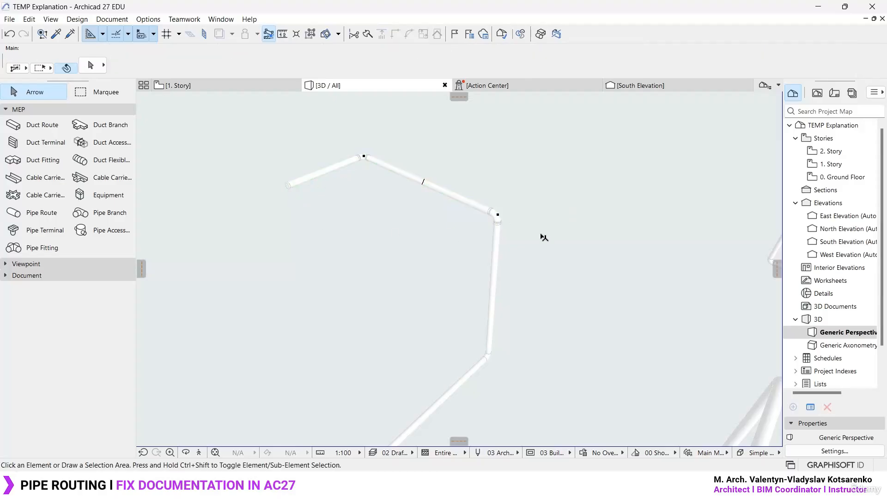
# - Delete all other pipe and duct routes in the model, leaving only the two aligned routes
pyautogui.scroll(-10, 353, 143)
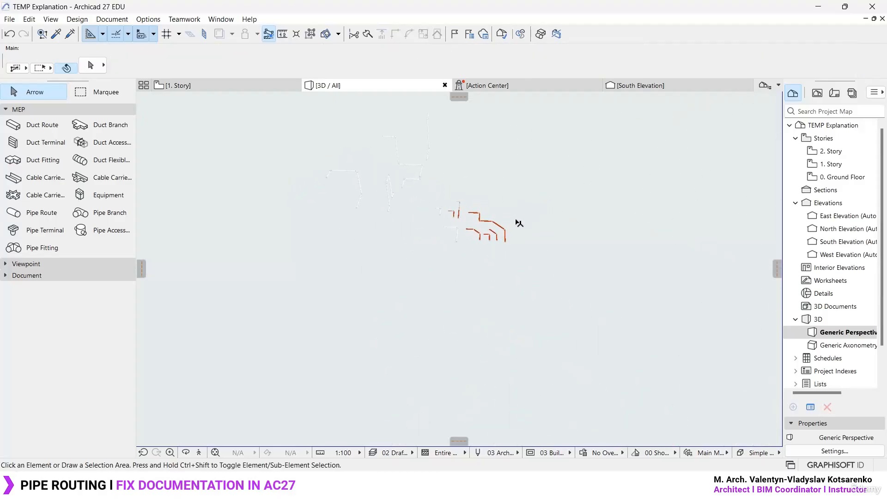
pyautogui.click(549, 299)
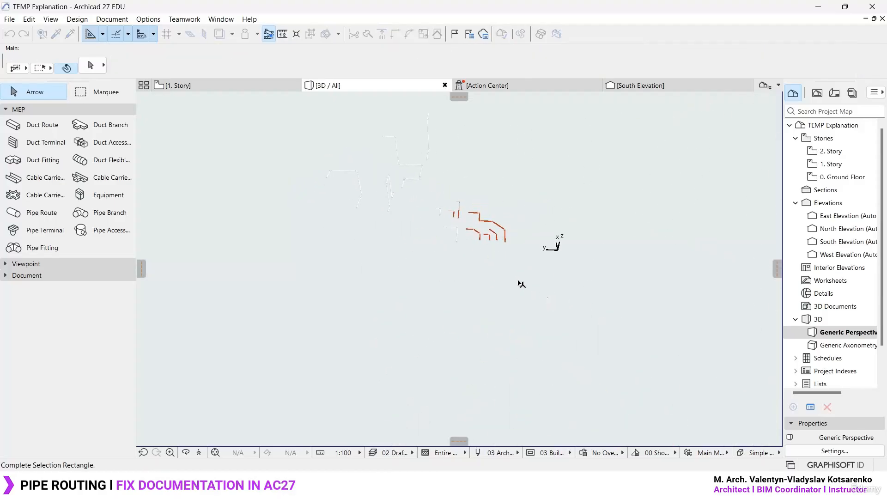
pyautogui.click(374, 109)
pyautogui.press('Delete')
# - Move both remaining routes together from the lower route's start point to the project origin, and select the lower route
pyautogui.click(392, 241)
pyautogui.click(276, 137)
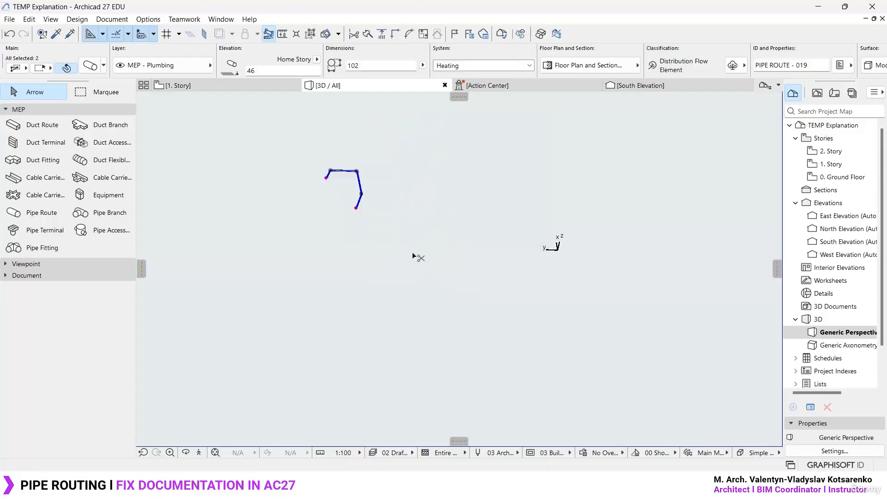
pyautogui.hotkey('ctrl', 'd')
pyautogui.click(356, 208)
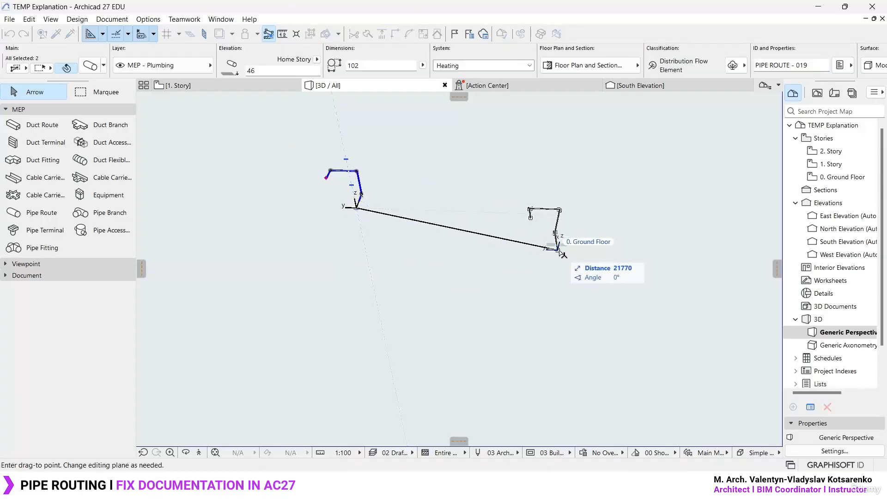
pyautogui.click(558, 247)
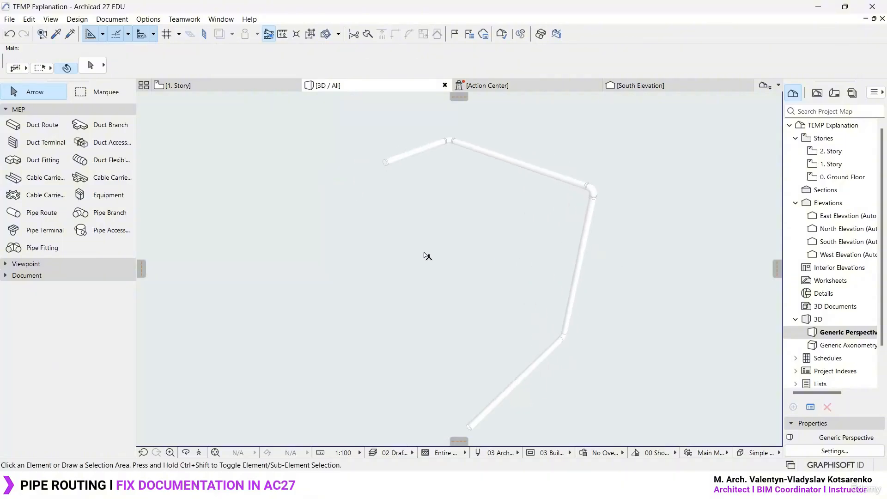
pyautogui.click(561, 229)
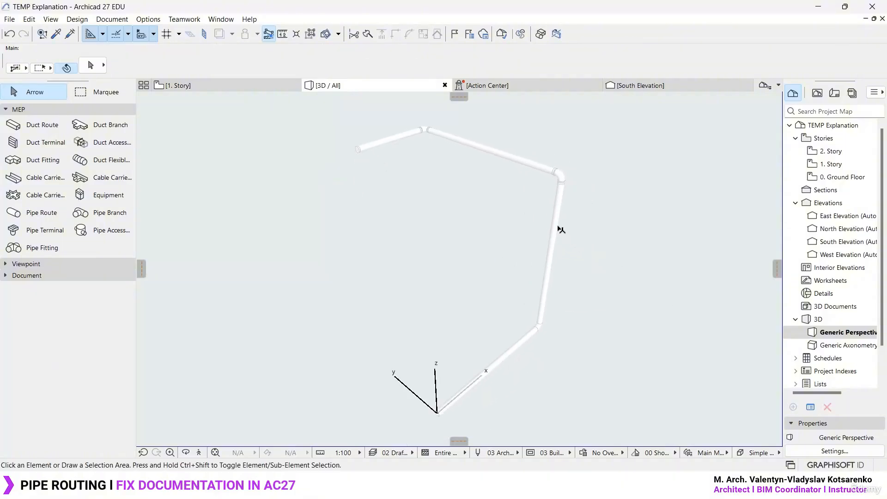
# - Compare how the two pipe routes display on the Ground Floor and 1. Story floor plans
pyautogui.click(534, 165)
pyautogui.click(588, 245)
pyautogui.doubleClick(844, 178)
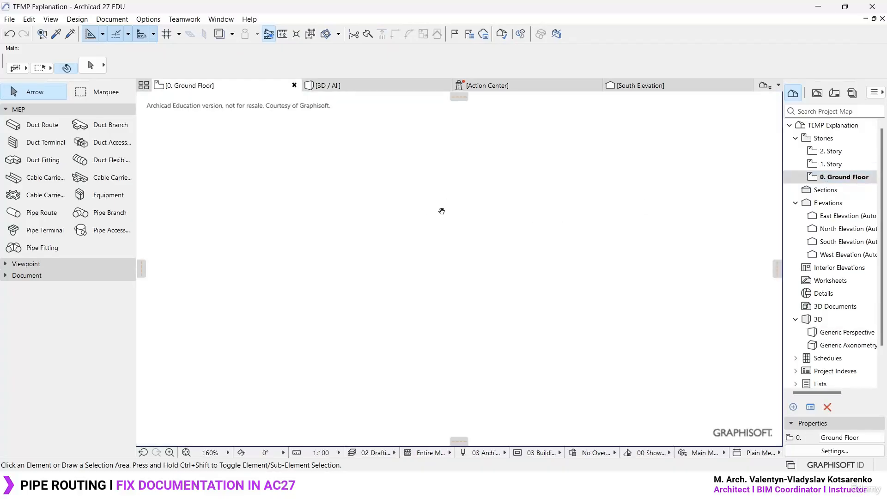
pyautogui.scroll(3, 370, 382)
pyautogui.scroll(2, 353, 340)
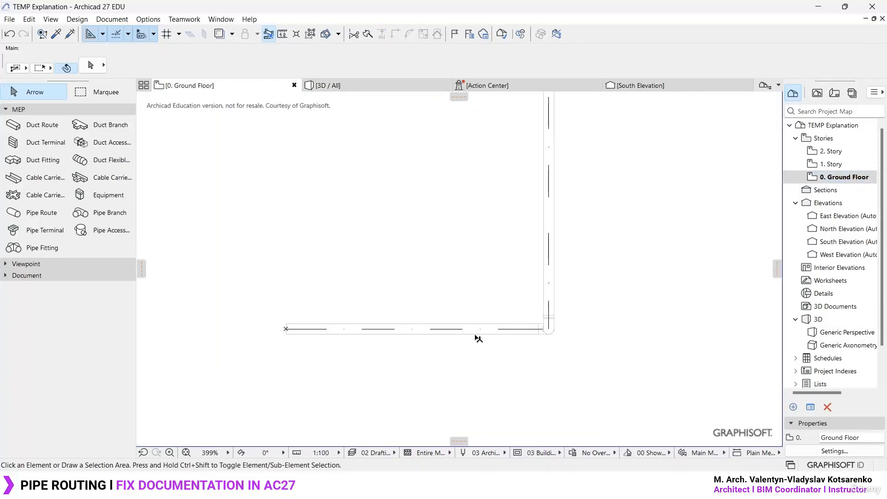
pyautogui.scroll(-2, 420, 325)
pyautogui.moveTo(441, 267); pyautogui.dragTo(434, 308, button='middle')
pyautogui.scroll(1, 433, 312)
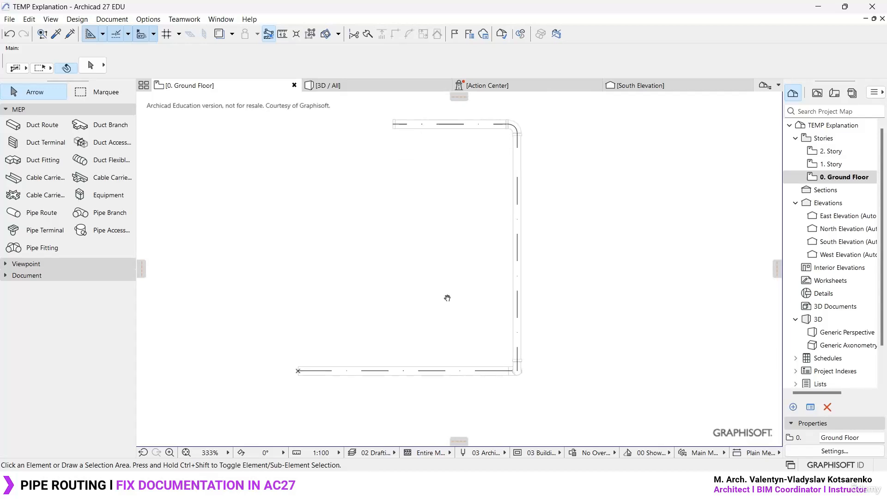
pyautogui.doubleClick(834, 165)
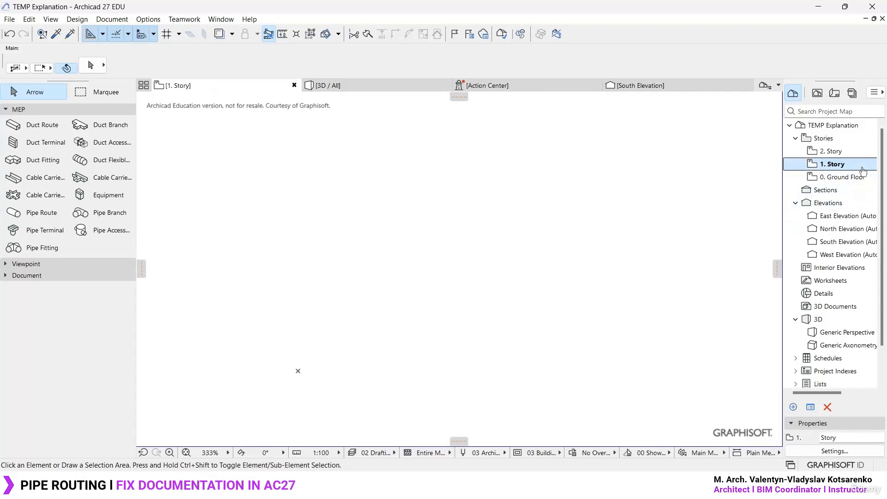
pyautogui.click(855, 178)
pyautogui.doubleClick(849, 177)
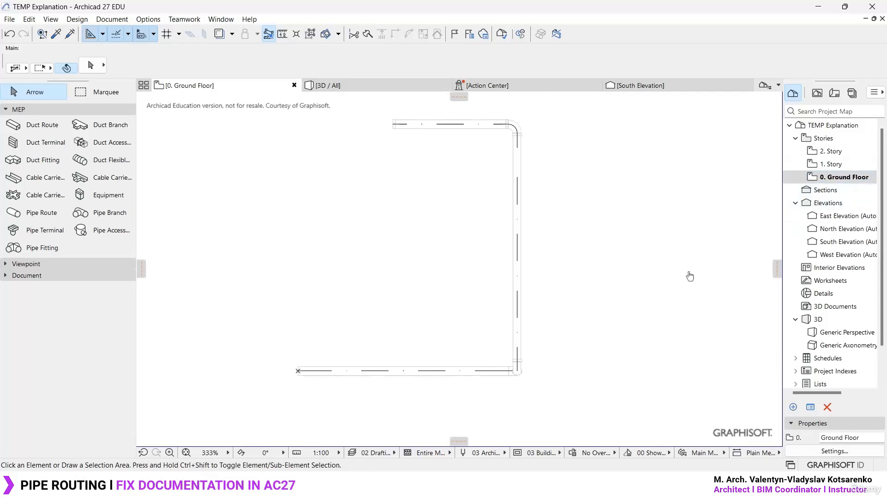
# - Set the lower route to show on its Home Story Only, keeping the Ground Floor as its home story
pyautogui.click(472, 372)
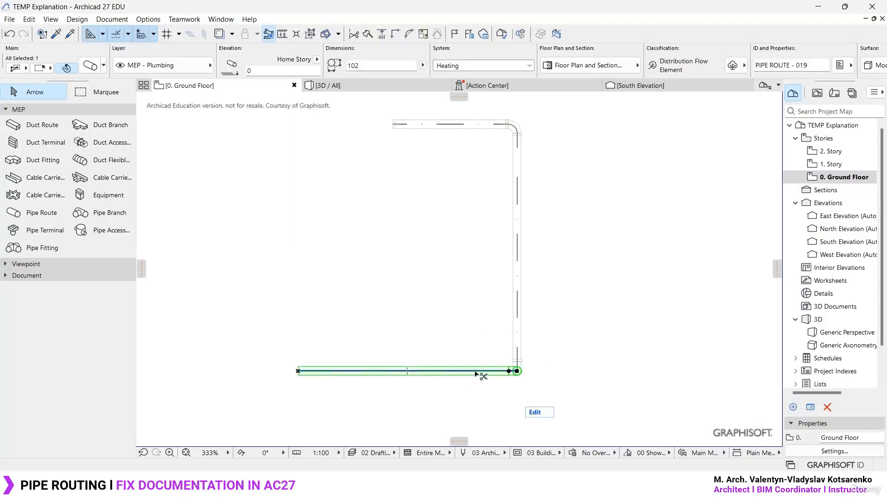
pyautogui.hotkey('ctrl', 't')
pyautogui.click(357, 144)
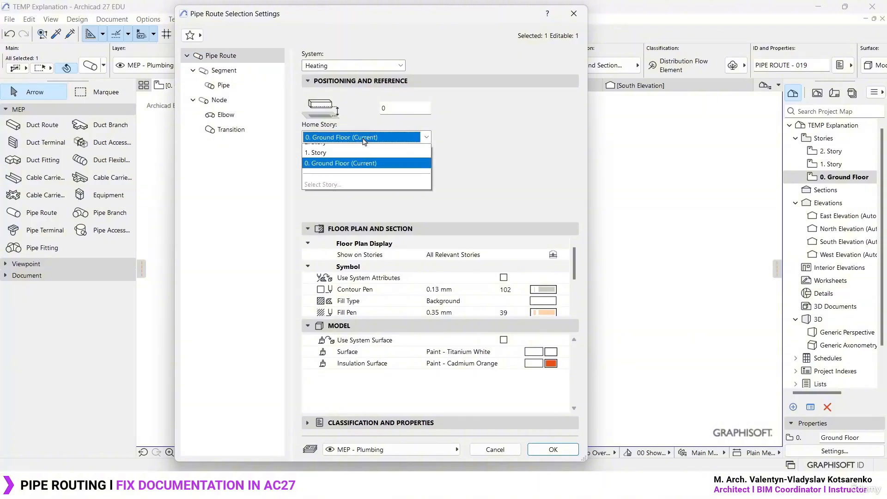
pyautogui.click(359, 171)
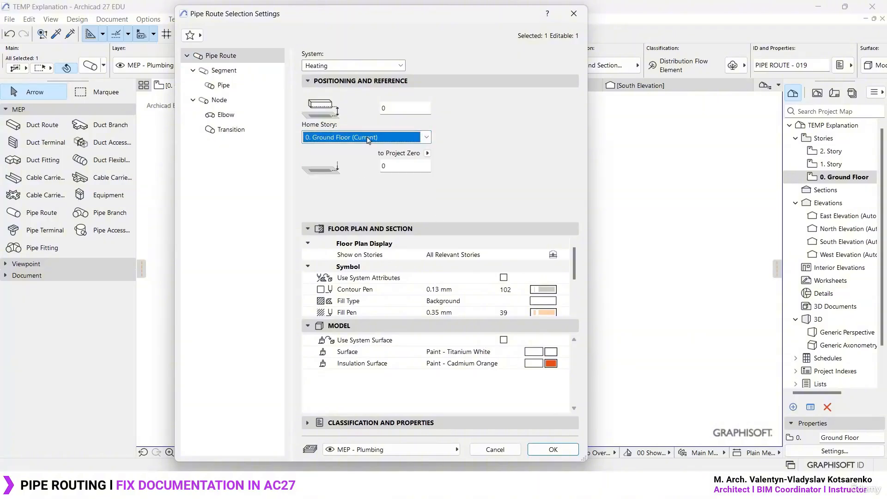
pyautogui.click(394, 165)
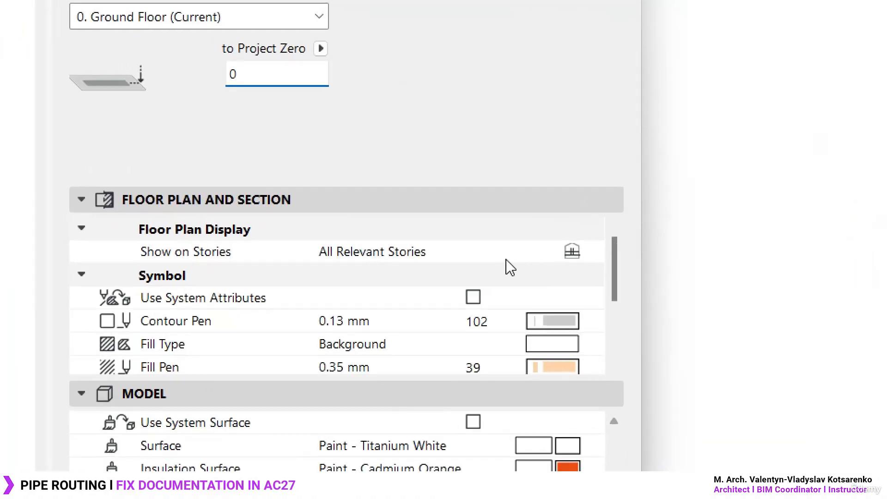
pyautogui.click(564, 254)
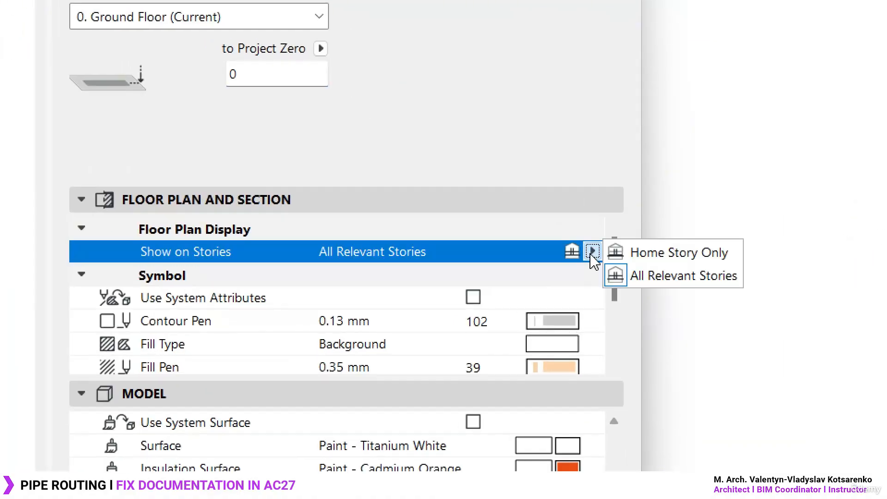
pyautogui.click(637, 254)
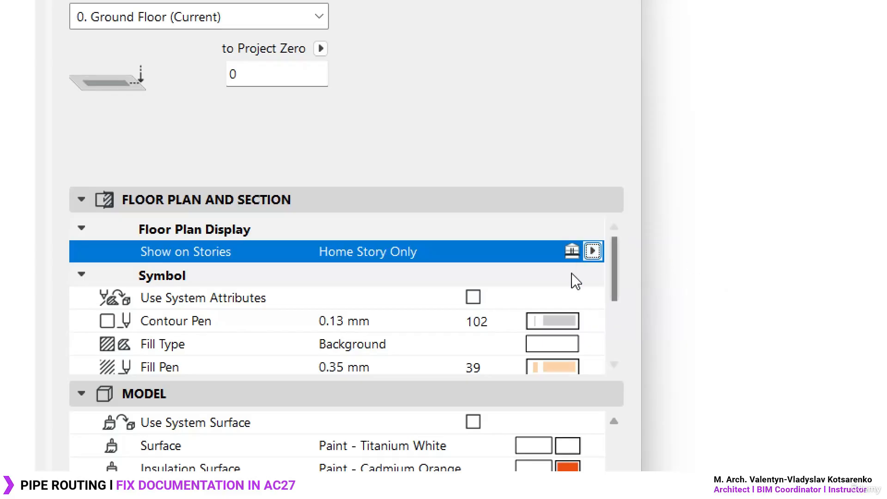
pyautogui.click(559, 449)
pyautogui.click(589, 317)
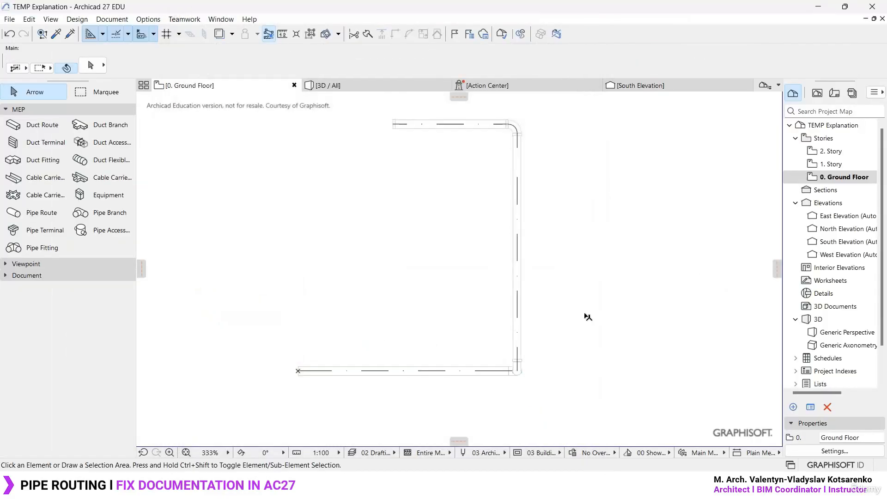
# - Check the display of the pipe routes on the 1. Story plan and return to the Ground Floor plan
pyautogui.click(490, 375)
pyautogui.click(756, 248)
pyautogui.doubleClick(832, 164)
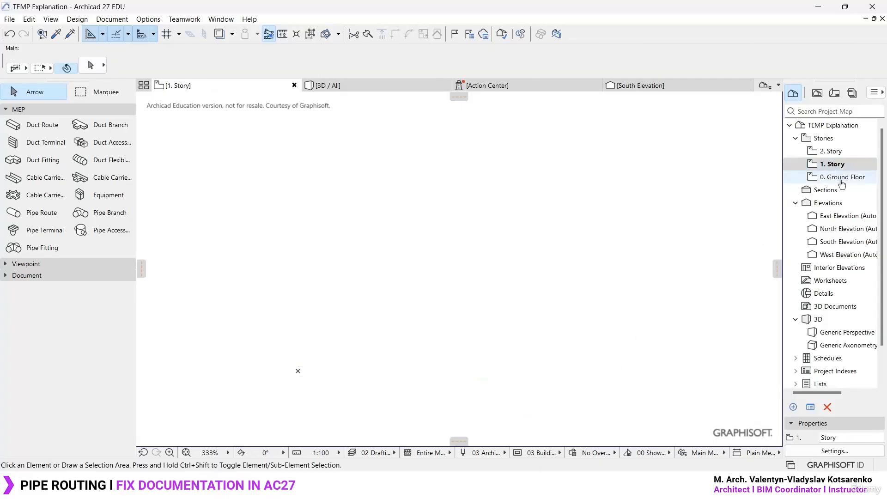
pyautogui.doubleClick(842, 177)
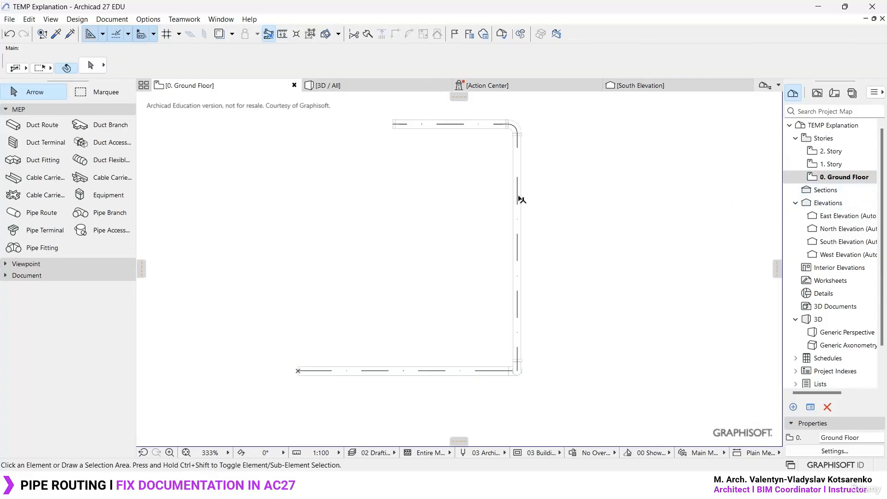
# - Set the upper route's home story to 1. Story and its elevation to Project Zero to 2865
pyautogui.click(519, 199)
pyautogui.hotkey('ctrl', 't')
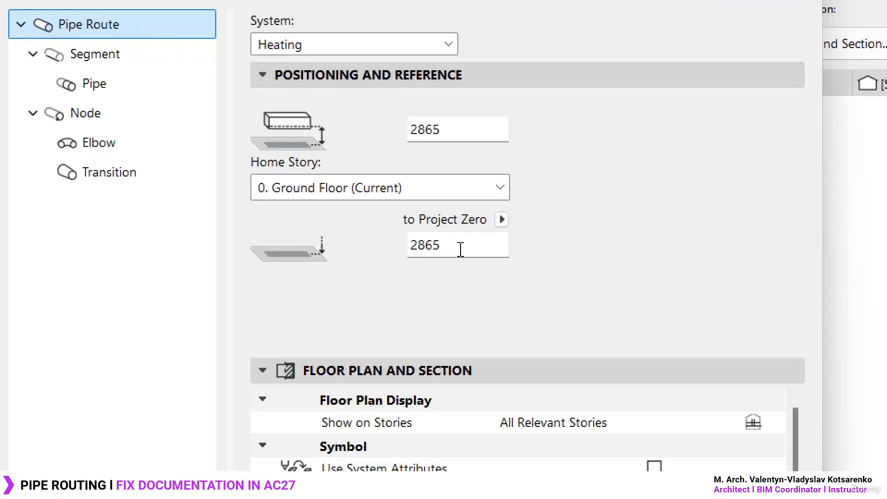
pyautogui.moveTo(468, 247); pyautogui.dragTo(361, 250)
pyautogui.click(466, 245)
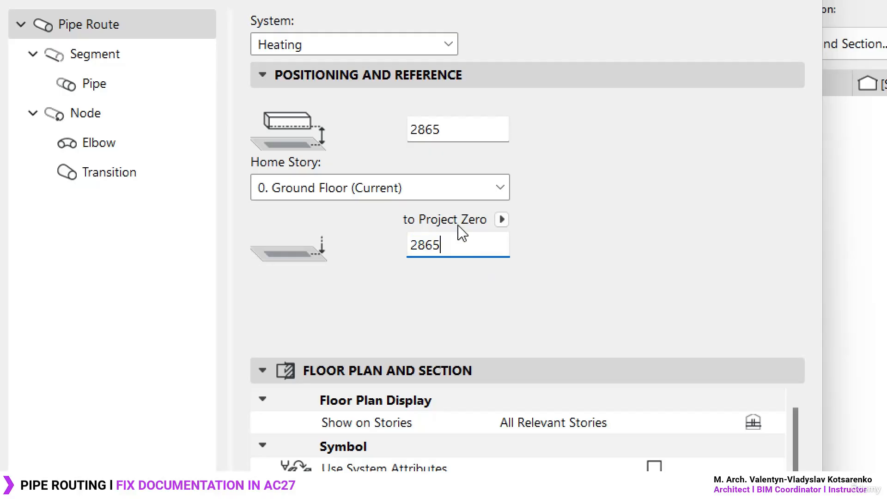
pyautogui.click(451, 188)
pyautogui.click(427, 233)
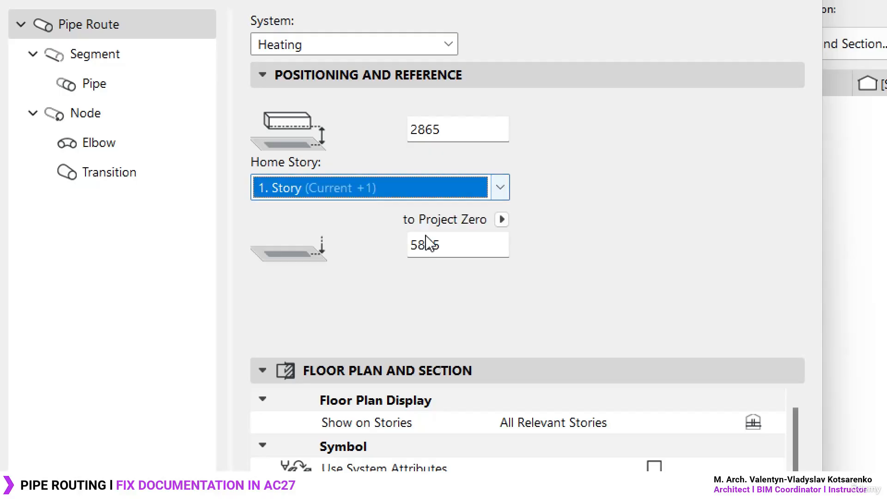
pyautogui.doubleClick(460, 244)
pyautogui.write('2865')
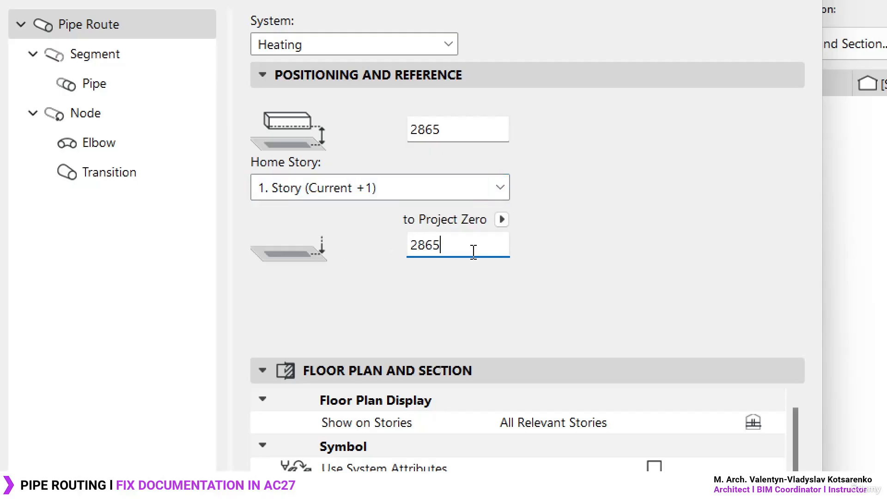
pyautogui.click(453, 132)
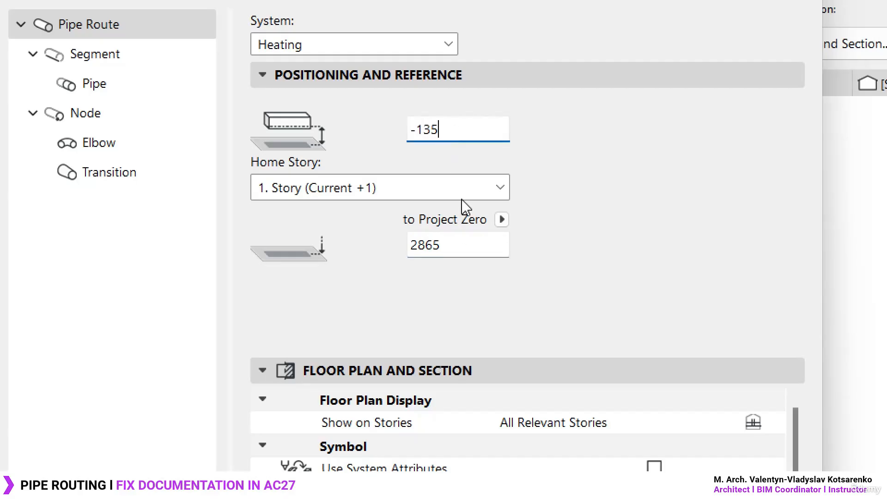
pyautogui.click(467, 248)
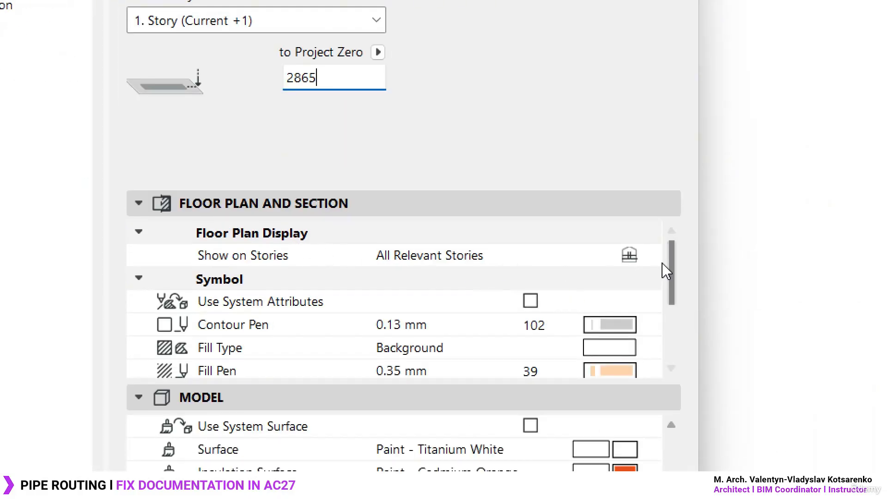
# - Set the upper route to show on its Home Story Only and apply the changed route settings
pyautogui.click(650, 255)
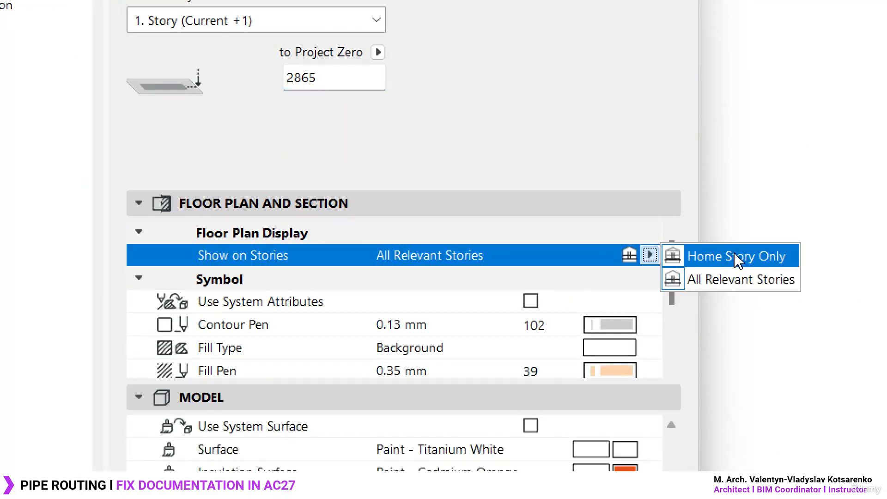
pyautogui.click(712, 258)
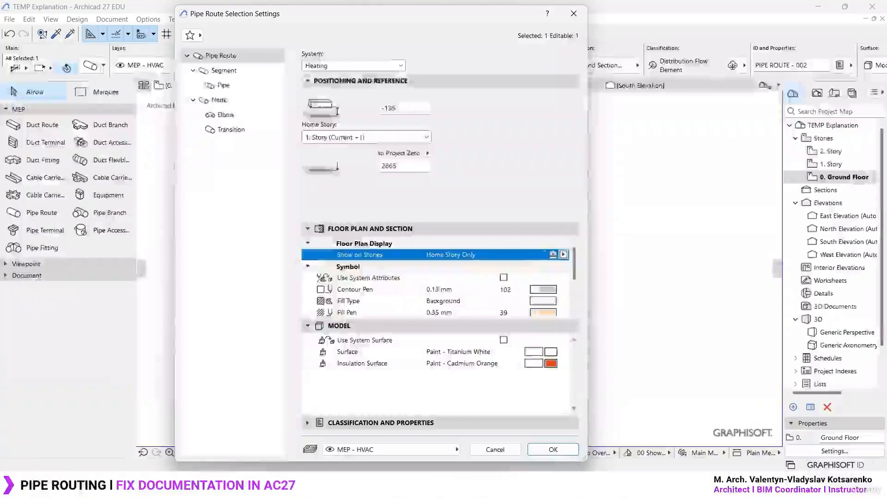
pyautogui.click(833, 450)
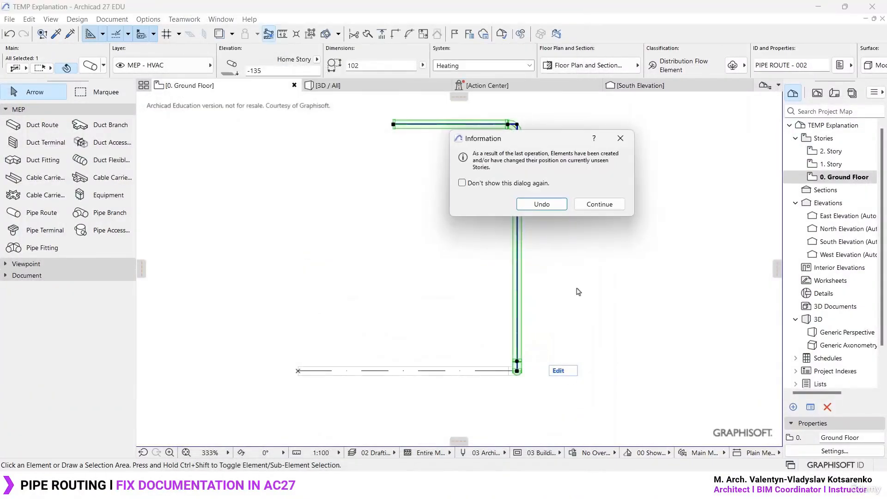
pyautogui.click(601, 204)
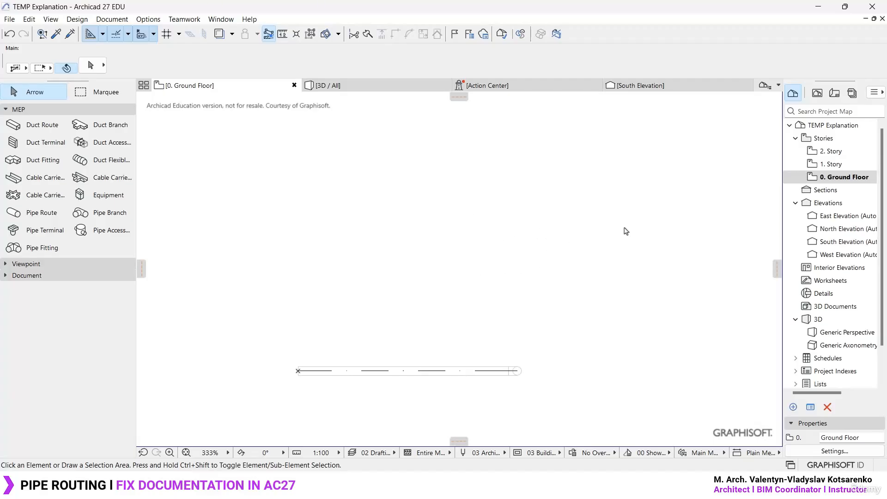
# - Examine the upper route on the 1. Story plan, and inspect the split between both routes in 3D by selecting each
pyautogui.doubleClick(849, 166)
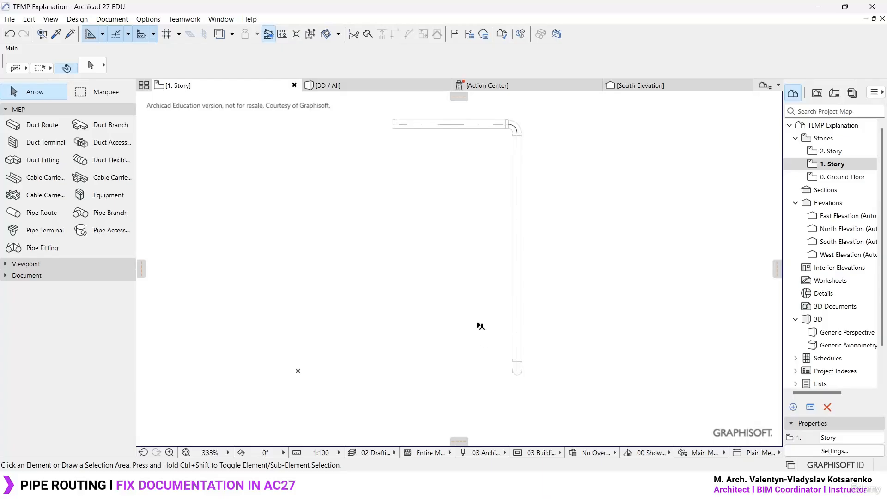
pyautogui.click(394, 87)
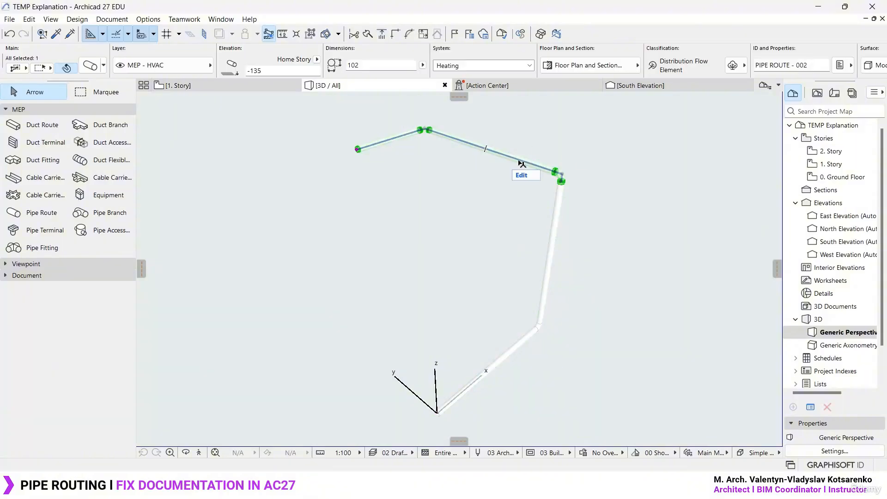
pyautogui.keyDown('shift'); pyautogui.moveTo(555, 250); pyautogui.dragTo(506, 228, button='middle'); pyautogui.keyUp('shift')
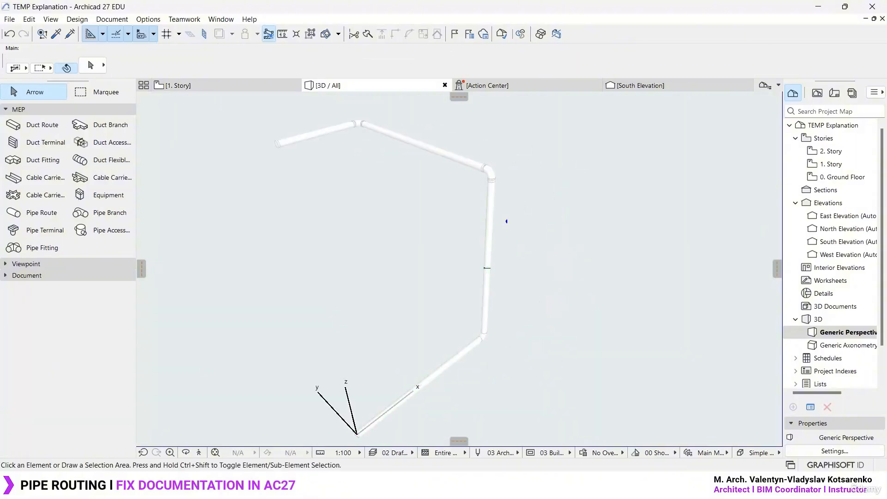
pyautogui.moveTo(512, 217); pyautogui.dragTo(561, 217)
pyautogui.moveTo(573, 182)
pyautogui.mouseDown()
pyautogui.moveTo(531, 266)
pyautogui.moveTo(534, 179)
pyautogui.mouseUp()
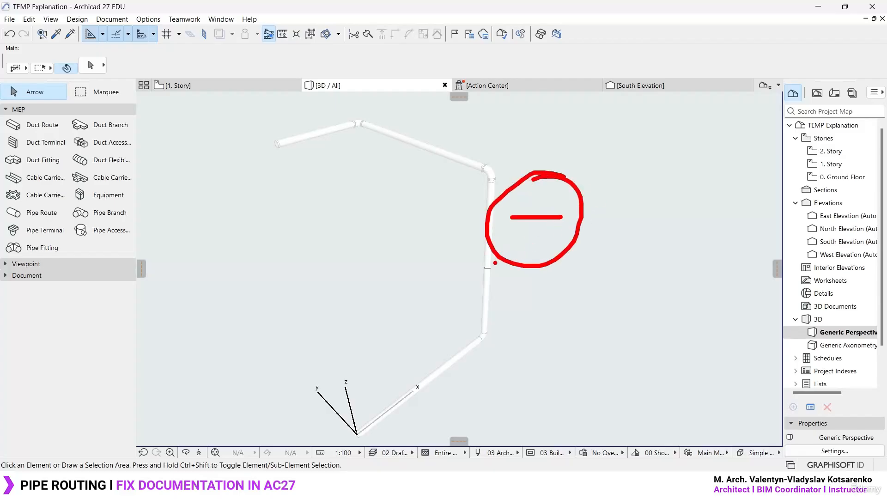
pyautogui.press('Escape')
pyautogui.click(489, 208)
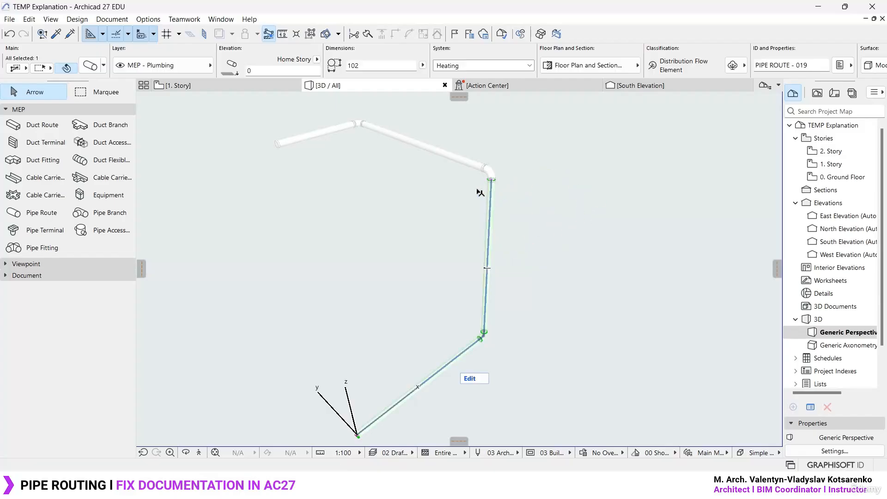
pyautogui.click(497, 207)
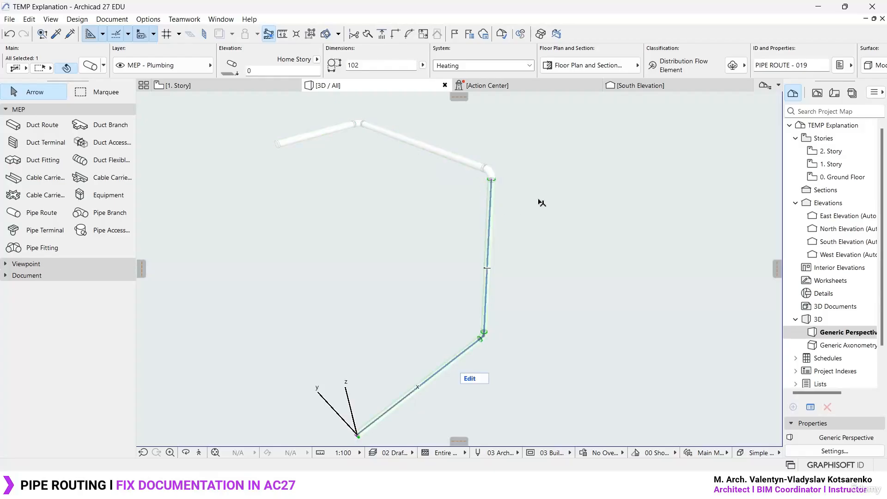
pyautogui.click(522, 191)
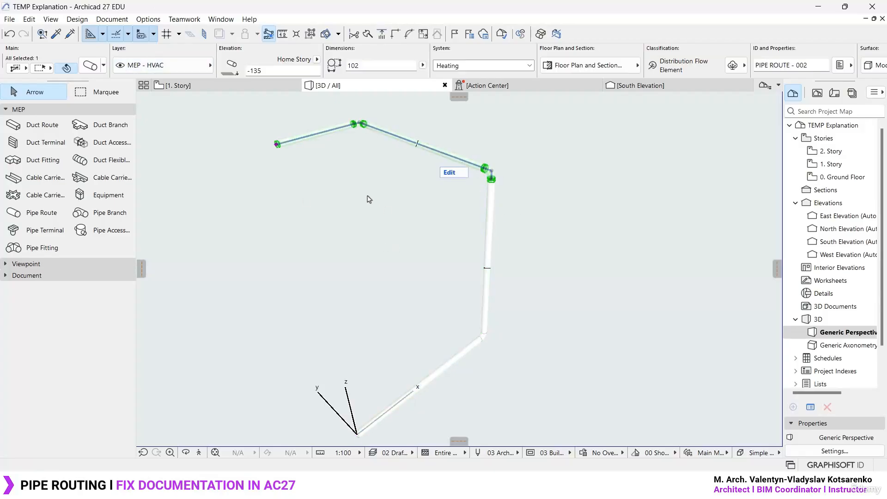
pyautogui.moveTo(295, 216); pyautogui.dragTo(296, 257)
pyautogui.moveTo(286, 213)
pyautogui.mouseDown()
pyautogui.moveTo(315, 213)
pyautogui.moveTo(300, 262)
pyautogui.moveTo(347, 265)
pyautogui.mouseUp()
pyautogui.moveTo(356, 226); pyautogui.dragTo(365, 267)
pyautogui.moveTo(350, 256)
pyautogui.mouseDown()
pyautogui.moveTo(372, 251)
pyautogui.moveTo(388, 271)
pyautogui.mouseUp()
pyautogui.moveTo(270, 281); pyautogui.dragTo(409, 281)
pyautogui.click(362, 239)
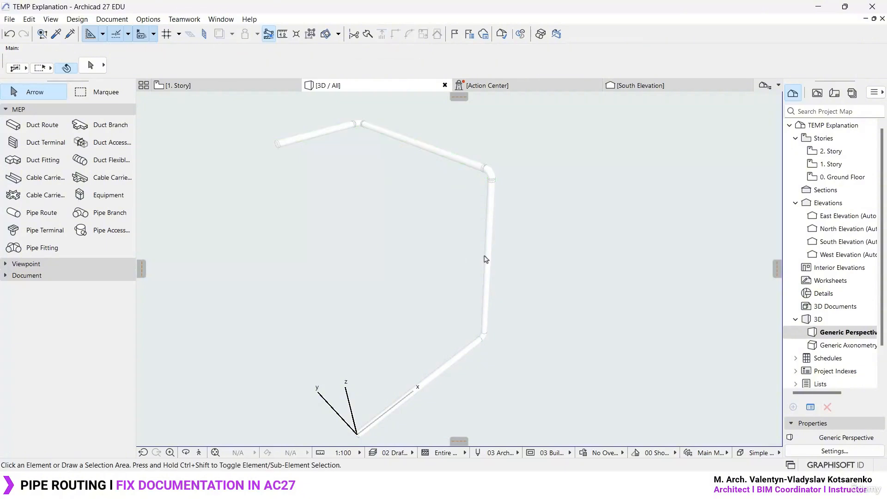
# - Select the lower and upper routes in turn in 3D, and review their Ground Floor and 1. Story plans
pyautogui.click(491, 216)
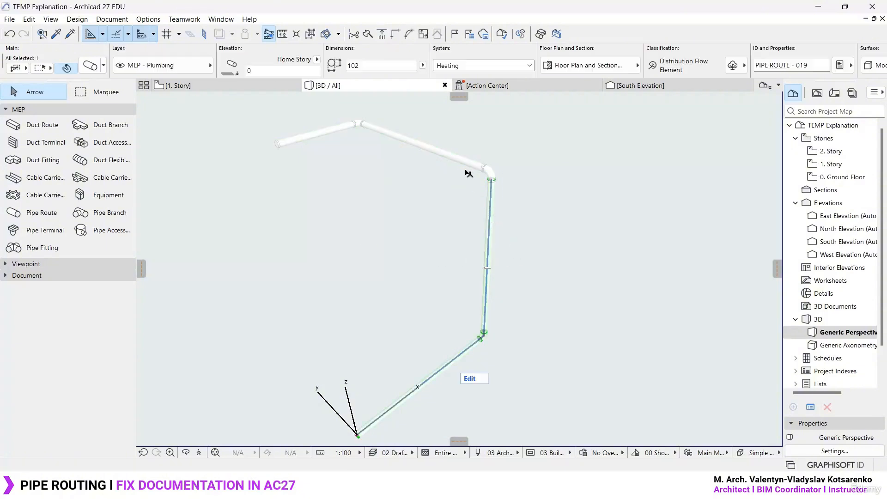
pyautogui.click(461, 161)
pyautogui.click(538, 224)
pyautogui.doubleClick(839, 177)
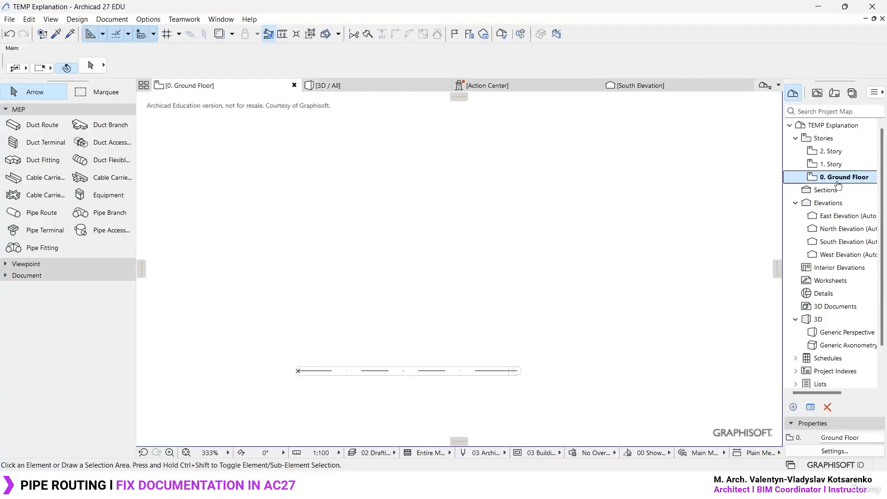
pyautogui.doubleClick(834, 165)
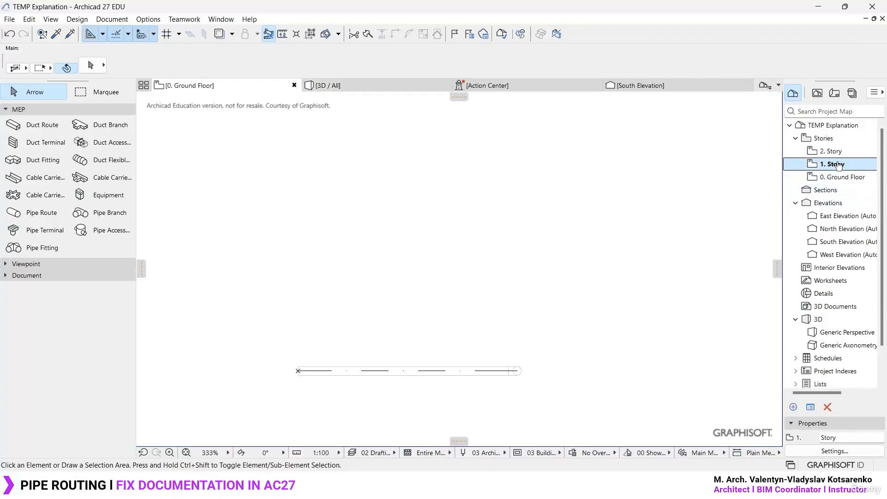
# - Compare the Ground Floor and 1. Story plans, and identify the lower and upper pipe routes in 3D
pyautogui.doubleClick(841, 178)
pyautogui.doubleClick(834, 164)
pyautogui.click(620, 248)
pyautogui.press('F3')
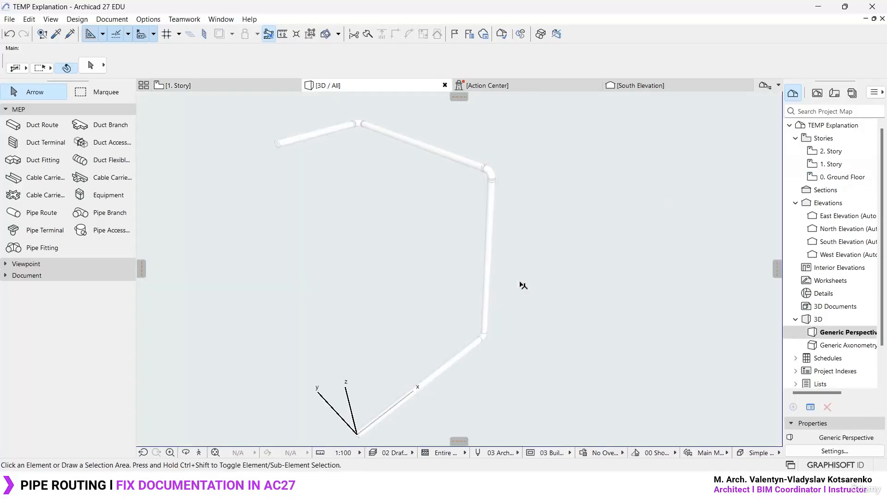
pyautogui.click(442, 377)
pyautogui.click(441, 153)
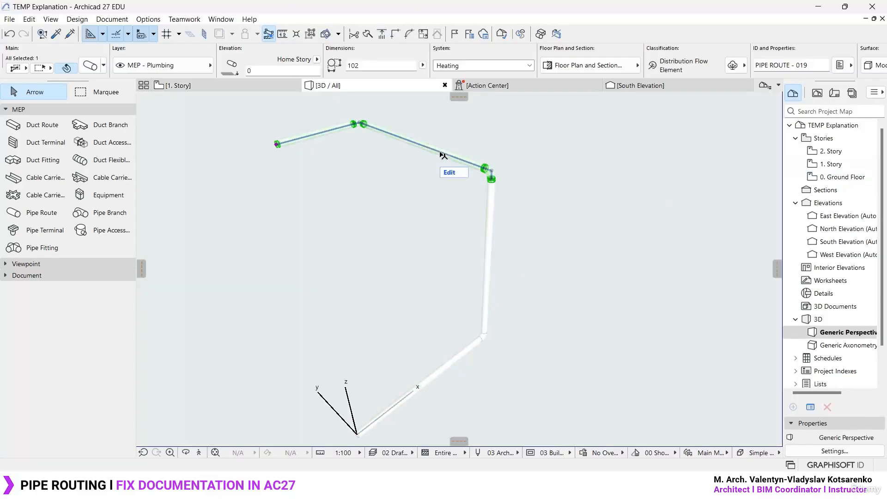
pyautogui.click(608, 244)
# - Switch to Archicad 26 and examine how the duct run appears on the Planta Baja plan
pyautogui.moveTo(597, 485)
pyautogui.click(596, 428)
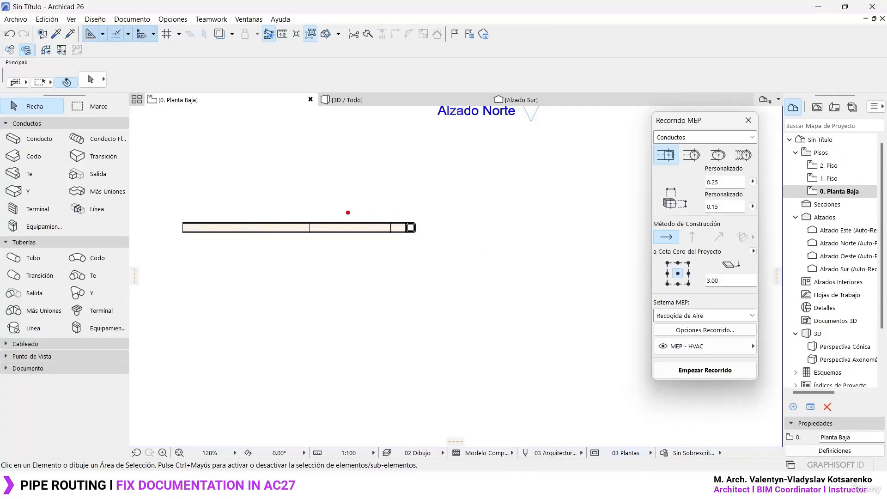
pyautogui.moveTo(303, 211)
pyautogui.mouseDown()
pyautogui.moveTo(601, 458)
pyautogui.moveTo(602, 440)
pyautogui.mouseUp()
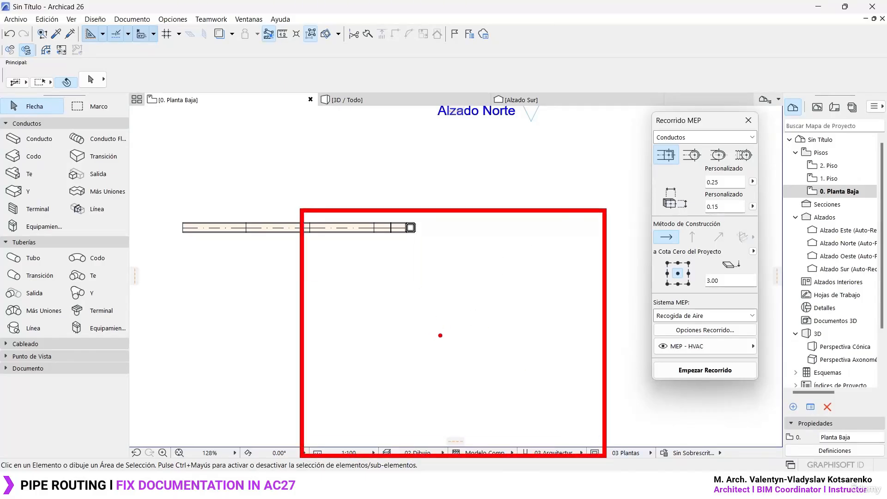
pyautogui.moveTo(383, 328); pyautogui.dragTo(459, 329)
pyautogui.moveTo(421, 299); pyautogui.dragTo(419, 350)
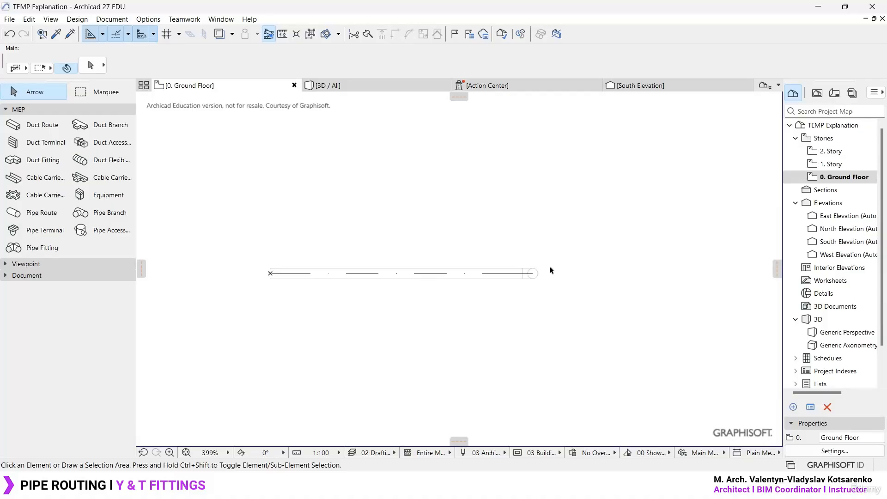
# - Alternate between the Ground Floor and 1. Story plans to compare their pipes, ending on the Ground Floor
pyautogui.moveTo(563, 245); pyautogui.dragTo(552, 311, button='middle')
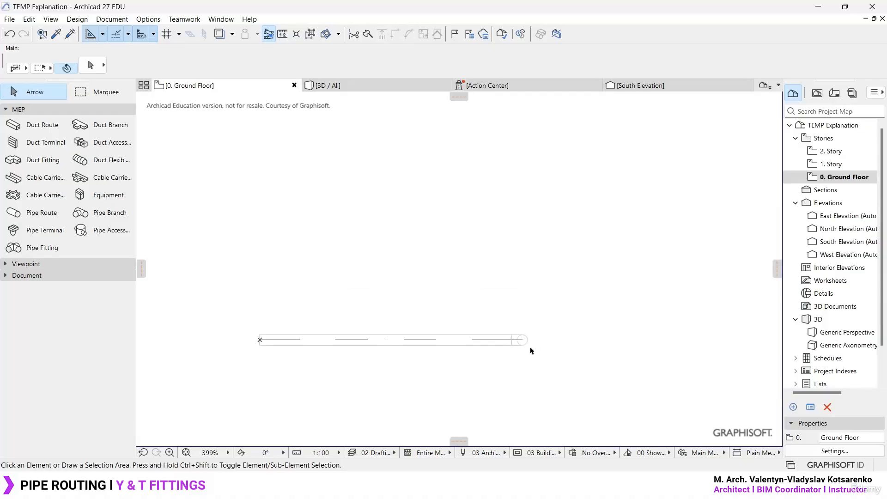
pyautogui.click(858, 165)
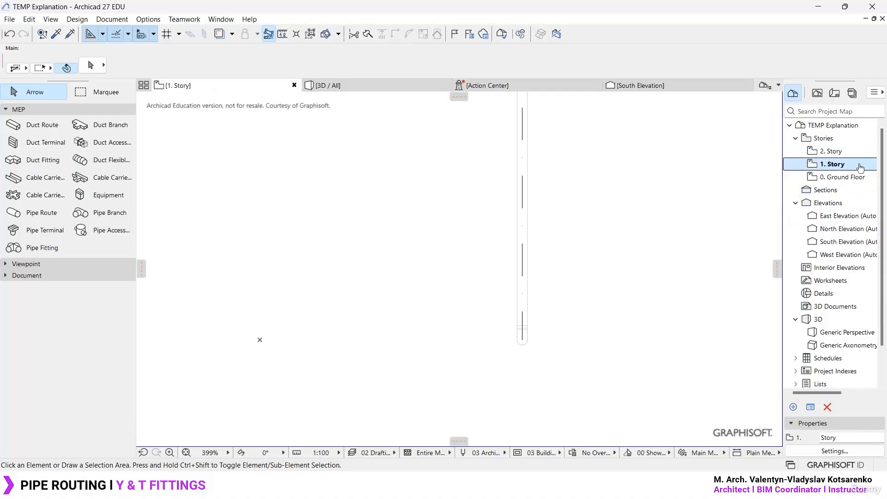
pyautogui.click(858, 177)
pyautogui.click(860, 167)
pyautogui.click(858, 177)
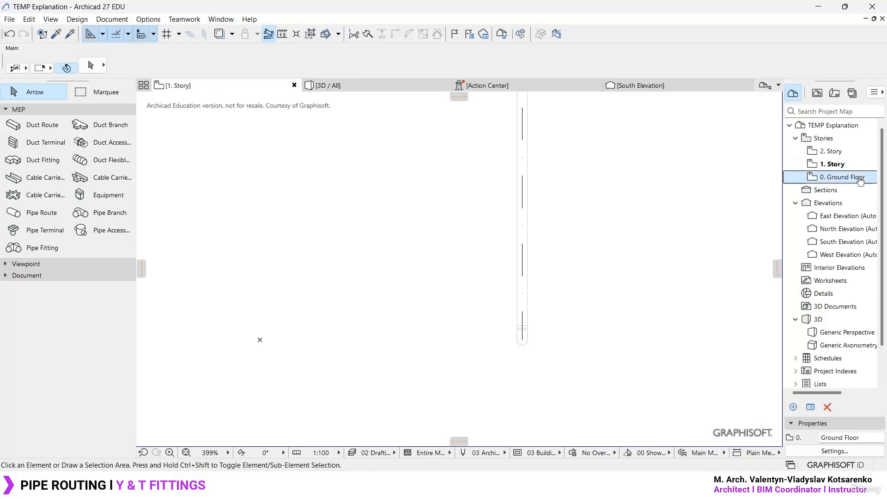
pyautogui.scroll(2, 391, 372)
pyautogui.moveTo(392, 373); pyautogui.dragTo(397, 325, button='middle')
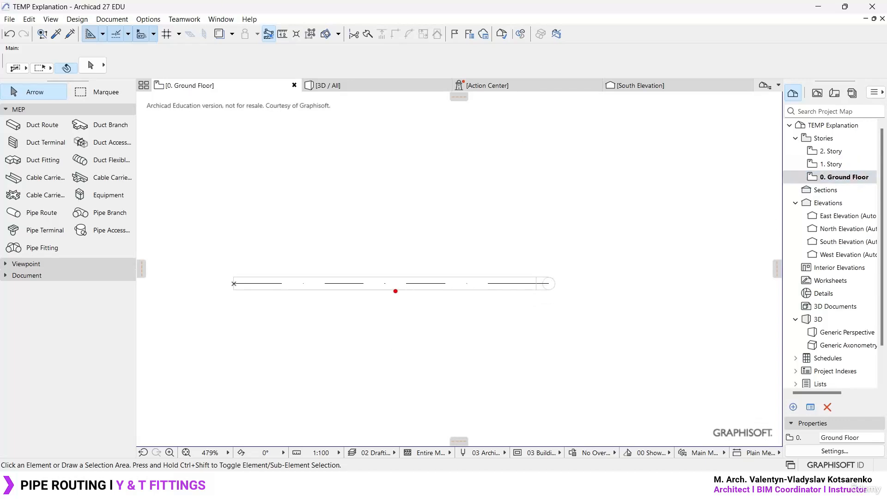
pyautogui.moveTo(397, 282); pyautogui.dragTo(395, 354)
pyautogui.moveTo(298, 276)
pyautogui.mouseDown()
pyautogui.moveTo(331, 288)
pyautogui.moveTo(354, 249)
pyautogui.moveTo(301, 270)
pyautogui.moveTo(388, 218)
pyautogui.moveTo(364, 270)
pyautogui.moveTo(379, 294)
pyautogui.moveTo(425, 292)
pyautogui.moveTo(377, 276)
pyautogui.moveTo(405, 302)
pyautogui.mouseUp()
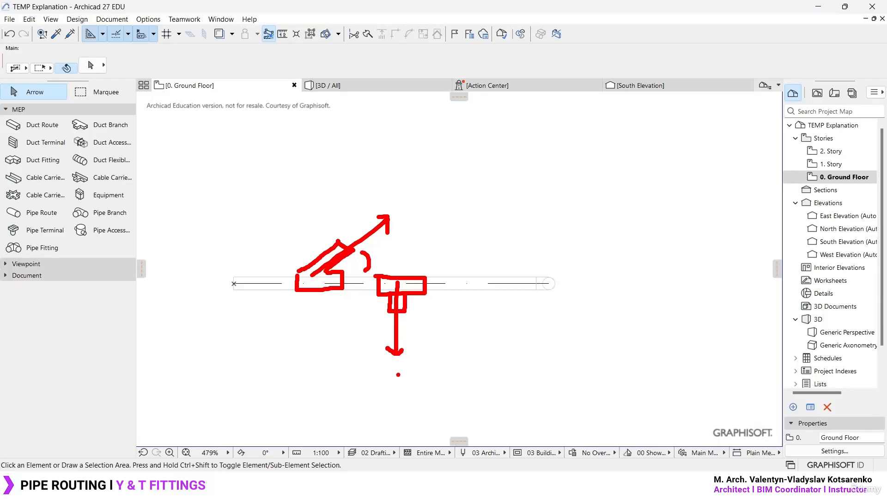
pyautogui.press('Escape')
# - Activate the Pipe Route tool and try starting a branch from the Ground Floor pipe's centerline at 90°, and from its outer edge
pyautogui.scroll(2, 354, 317)
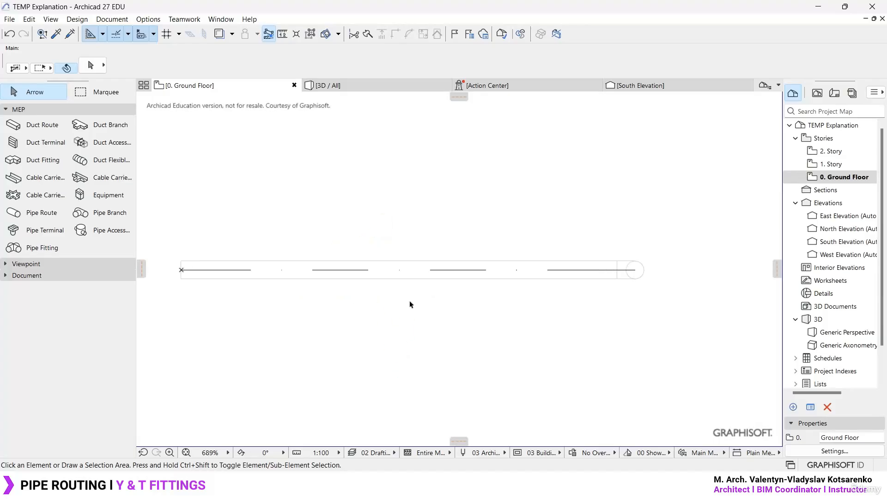
pyautogui.press('w')
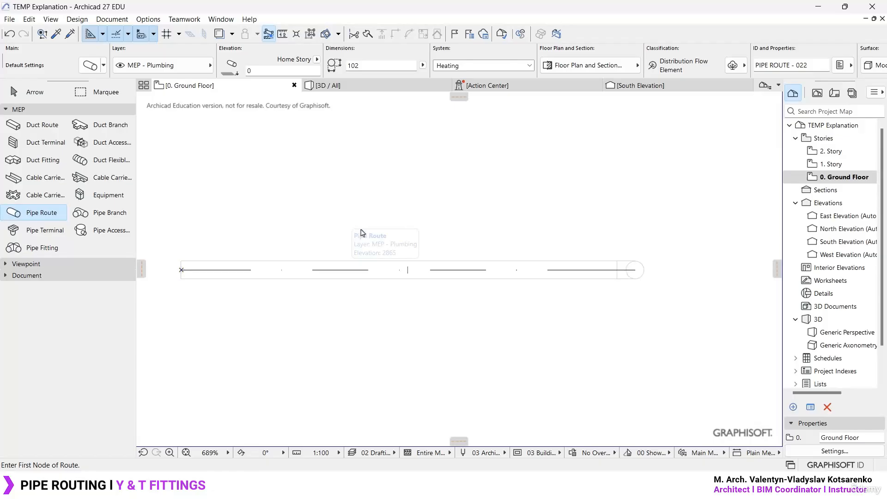
pyautogui.moveTo(372, 227); pyautogui.dragTo(392, 248, button='middle')
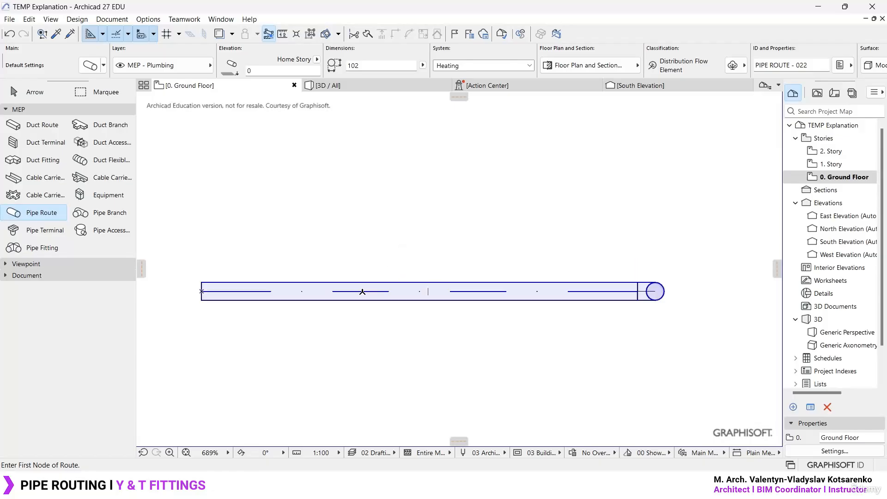
pyautogui.click(362, 292)
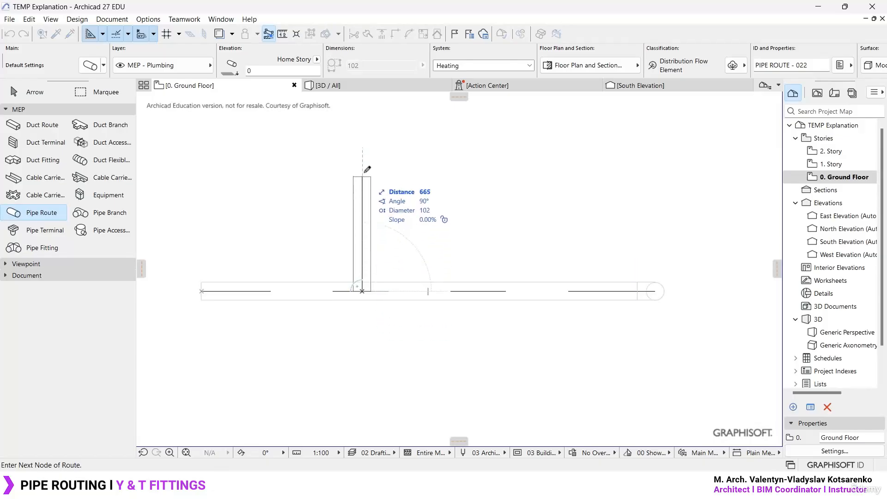
pyautogui.moveTo(363, 181); pyautogui.dragTo(359, 195, button='middle')
pyautogui.press('Escape')
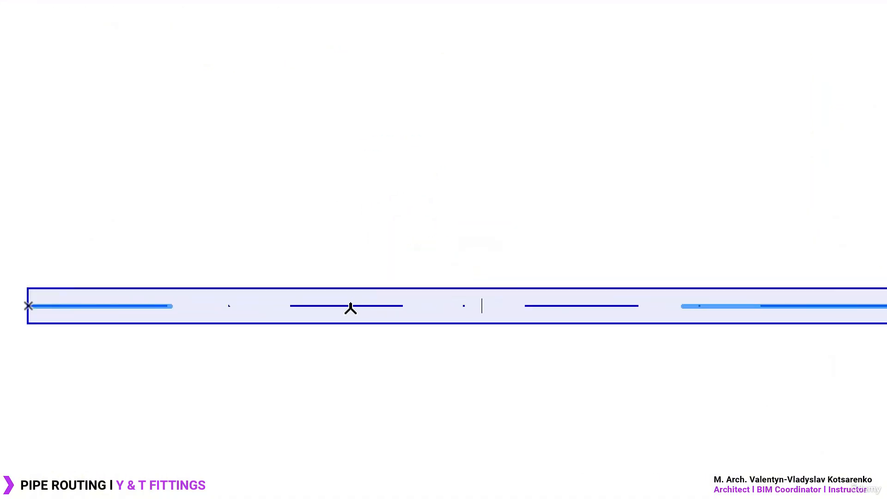
pyautogui.click(368, 287)
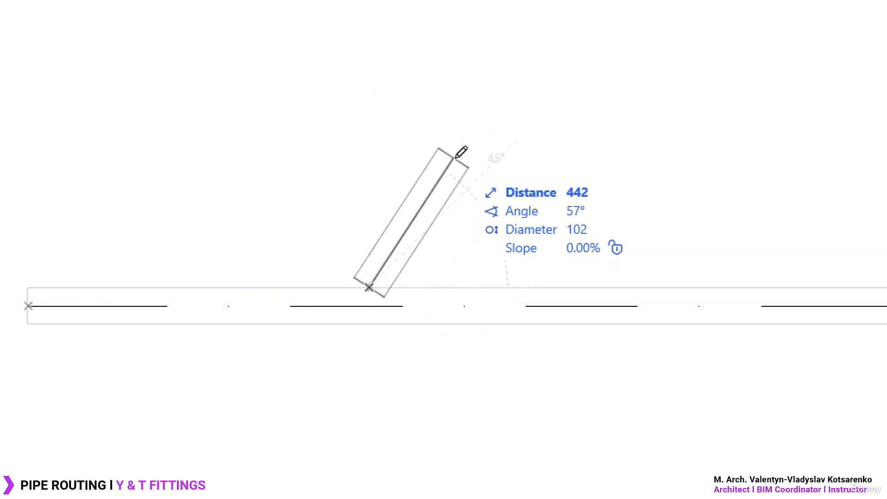
pyautogui.press('Escape')
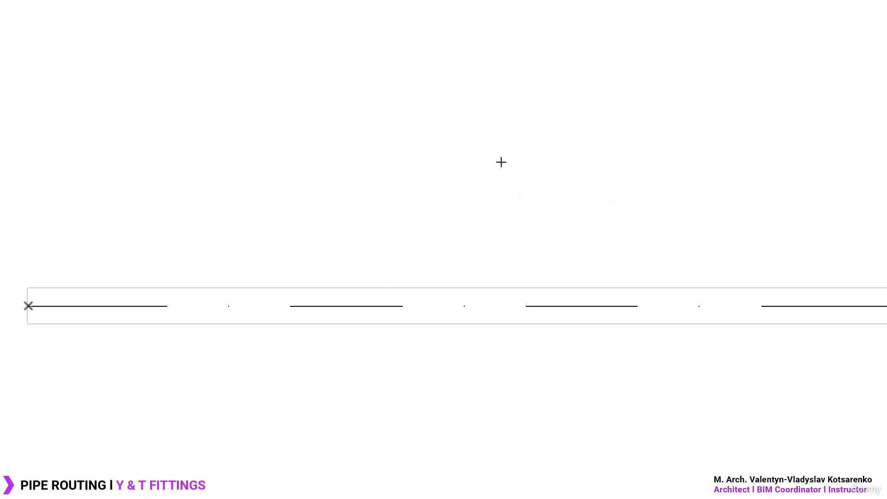
# - Start a perpendicular 102 mm pipe branch at 90° from the centerline of the Ground Floor pipe
pyautogui.click(332, 306)
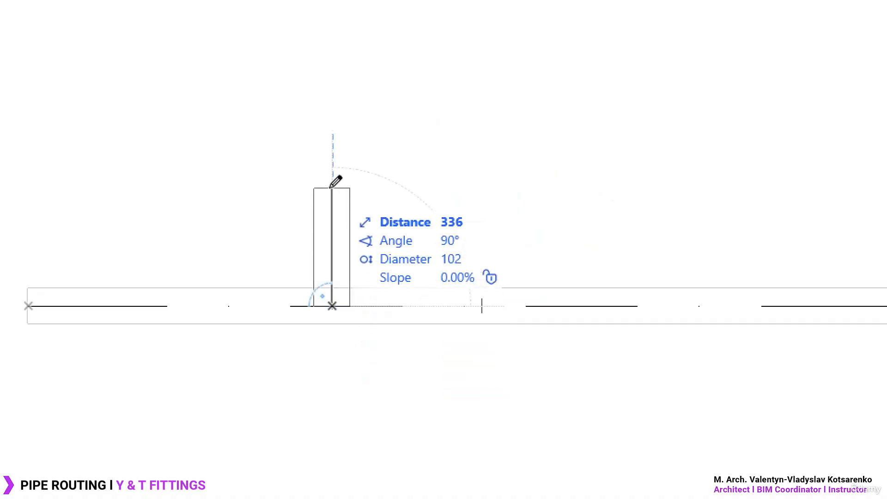
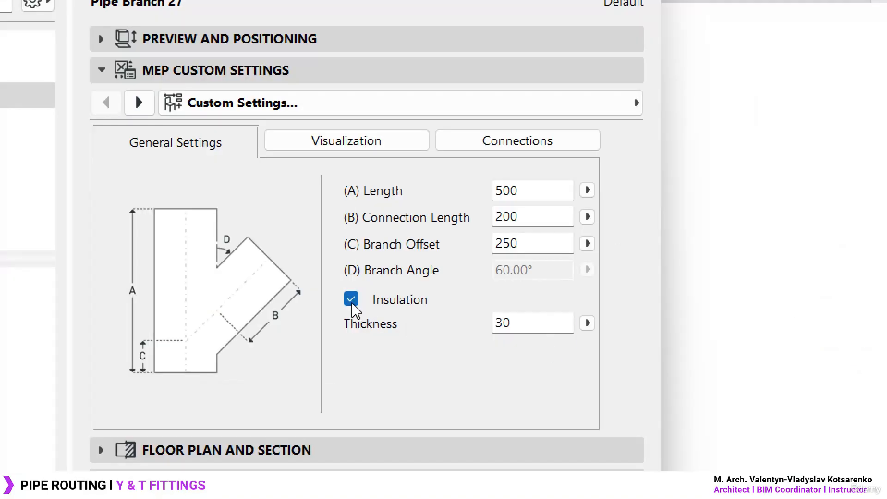
# - Turn off insulation for the pipe branch in its default settings
pyautogui.click(352, 301)
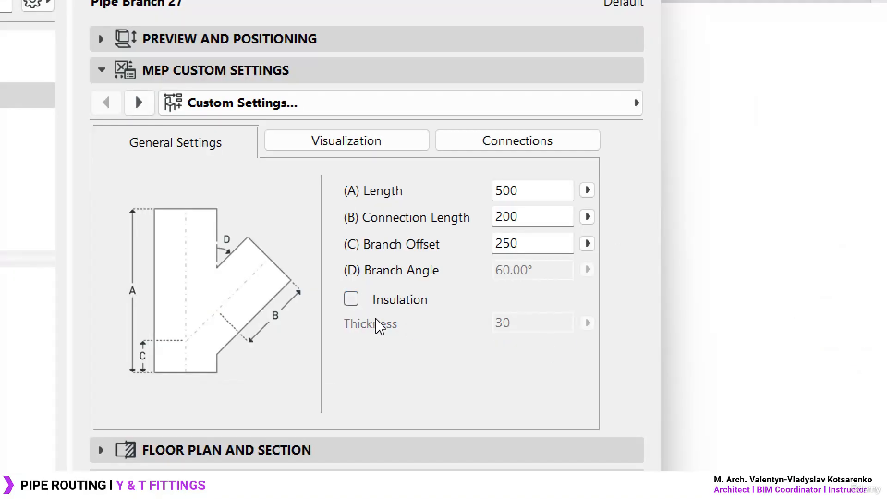
pyautogui.click(355, 301)
pyautogui.click(352, 301)
# - Set the pipe branch's length (A) to 250 and its connection length (B) to 100
pyautogui.click(543, 190)
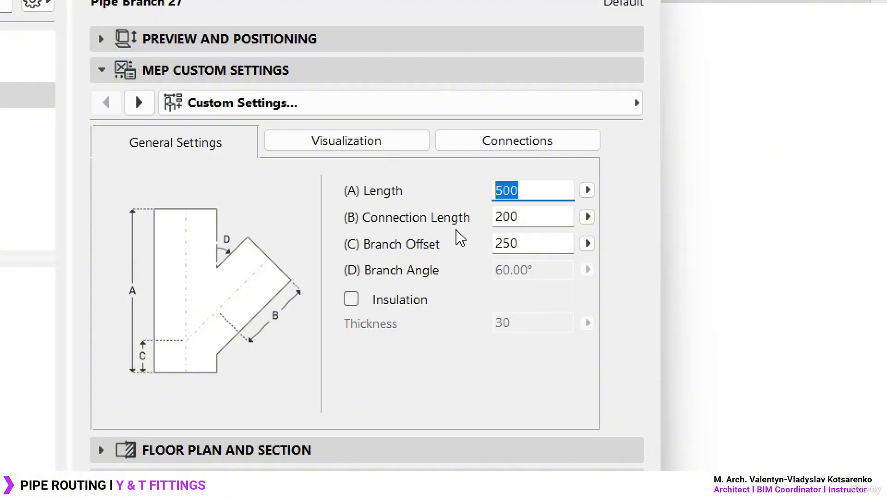
pyautogui.write('250')
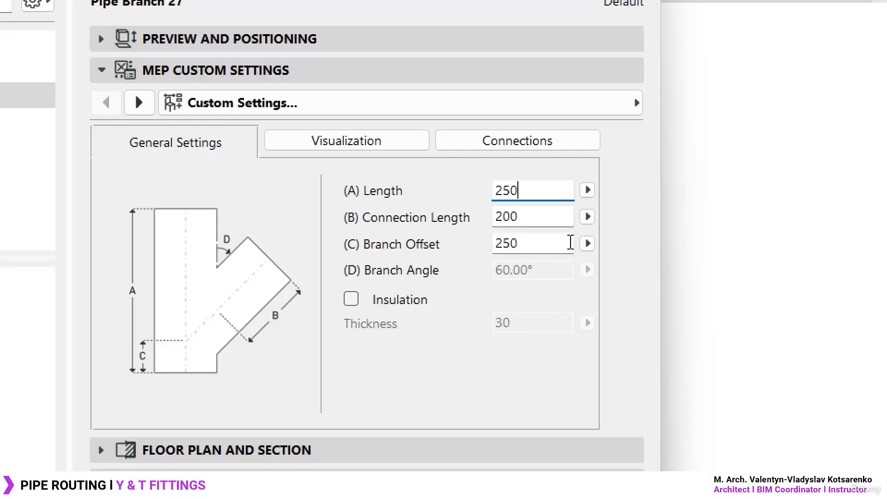
pyautogui.press('Return')
pyautogui.moveTo(548, 215); pyautogui.dragTo(398, 220)
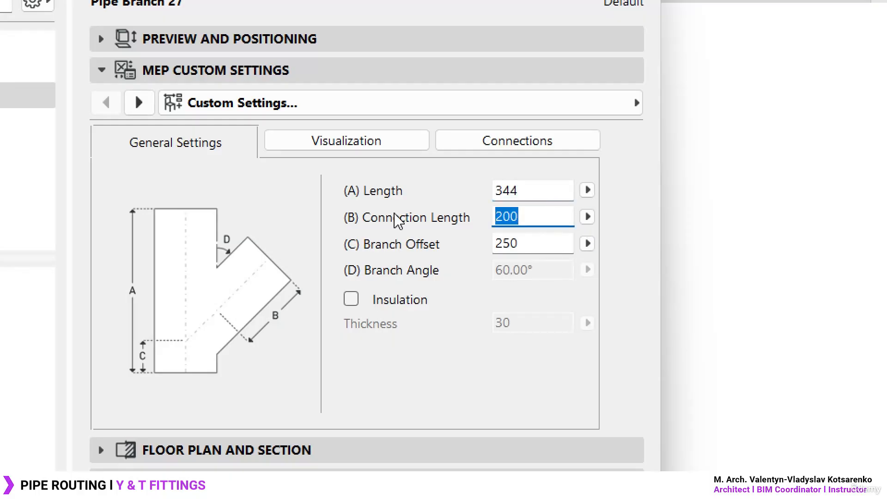
pyautogui.write('100')
pyautogui.click(551, 243)
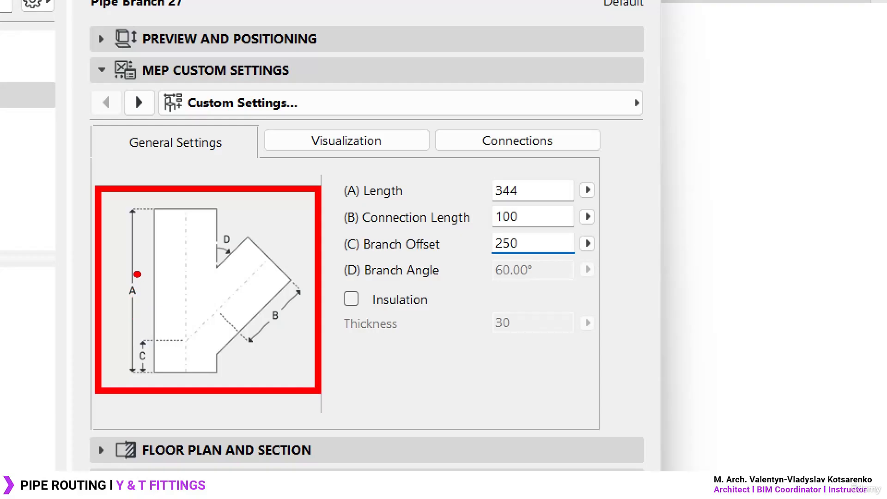
pyautogui.moveTo(137, 274); pyautogui.dragTo(135, 273)
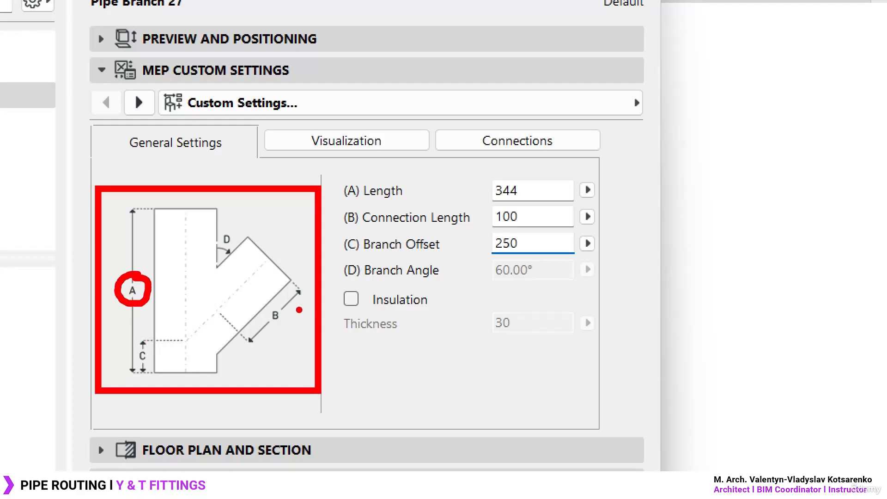
pyautogui.moveTo(284, 298)
pyautogui.mouseDown()
pyautogui.moveTo(281, 328)
pyautogui.moveTo(278, 297)
pyautogui.mouseUp()
pyautogui.moveTo(143, 346); pyautogui.dragTo(154, 363)
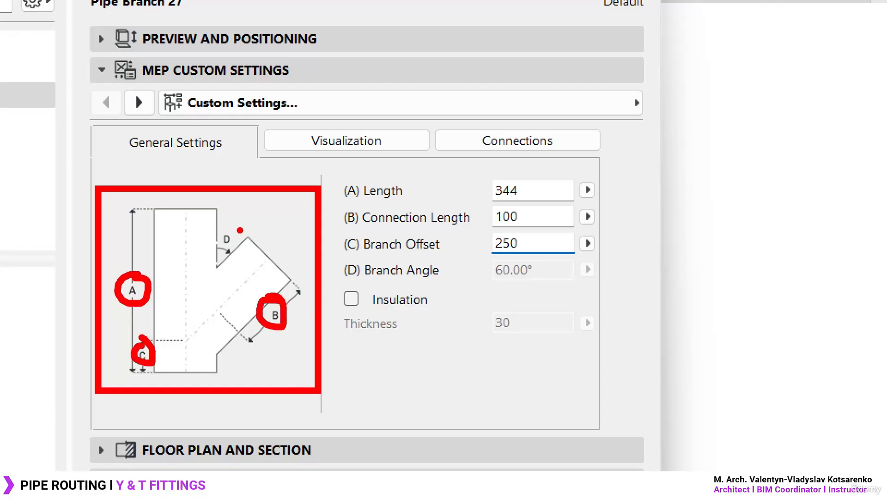
pyautogui.moveTo(240, 230); pyautogui.dragTo(237, 227)
pyautogui.moveTo(335, 177); pyautogui.dragTo(606, 296)
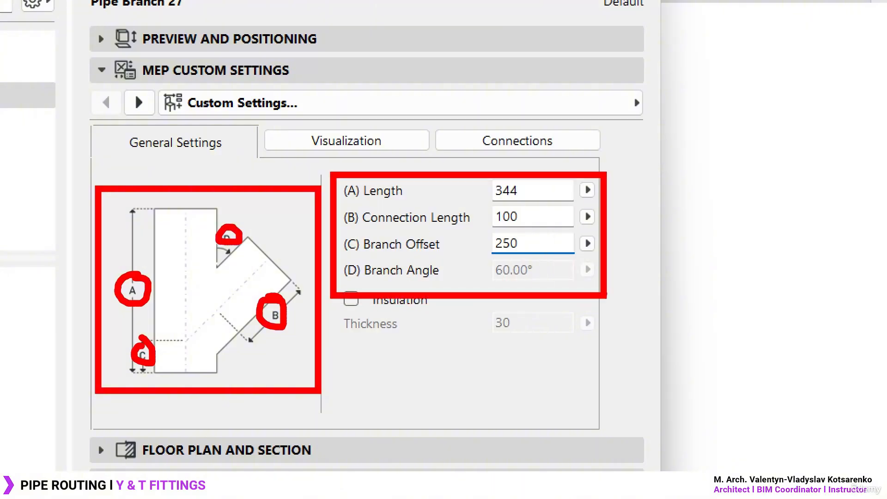
pyautogui.press('Escape')
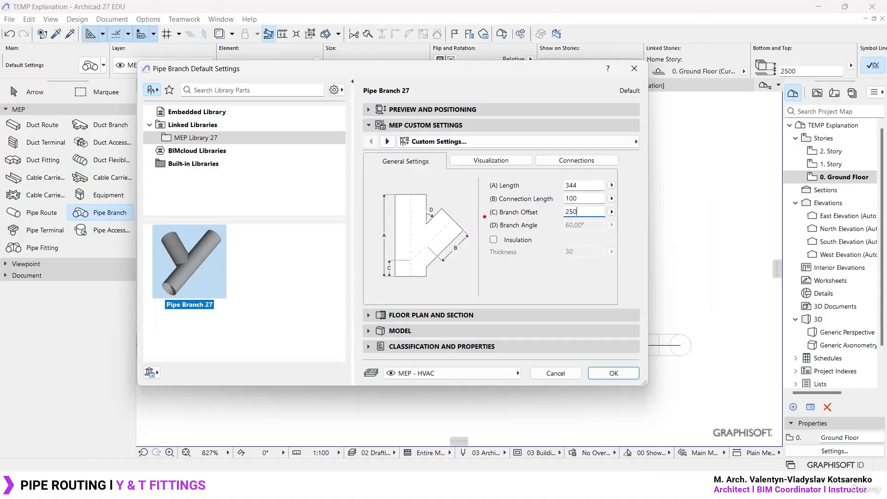
pyautogui.moveTo(480, 214); pyautogui.dragTo(627, 238)
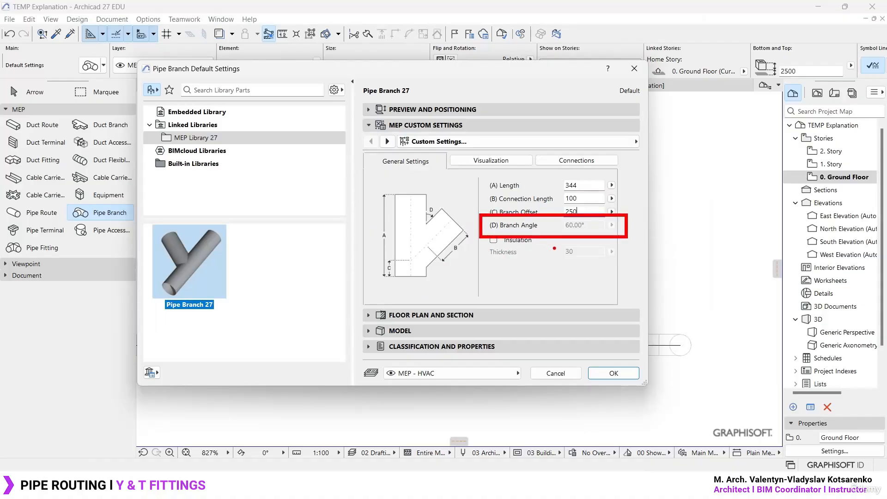
pyautogui.moveTo(553, 246)
pyautogui.mouseDown()
pyautogui.moveTo(407, 257)
pyautogui.moveTo(129, 201)
pyautogui.moveTo(64, 214)
pyautogui.mouseUp()
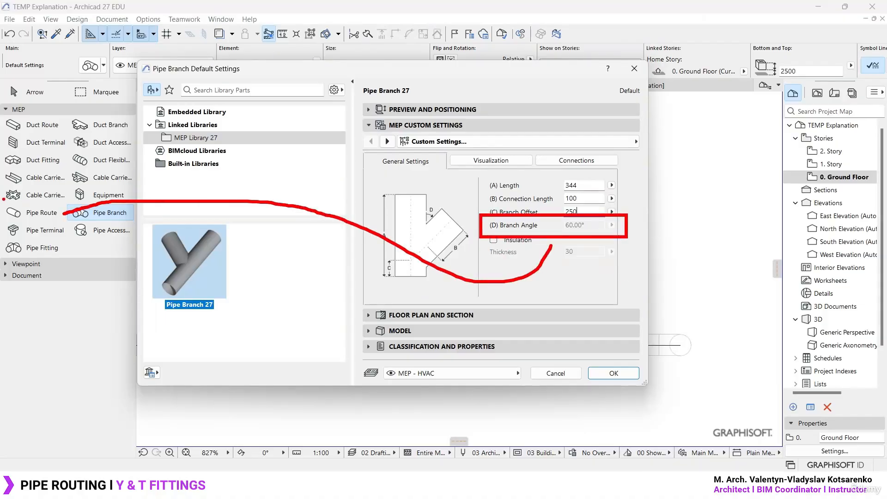
pyautogui.moveTo(3, 199); pyautogui.dragTo(68, 224)
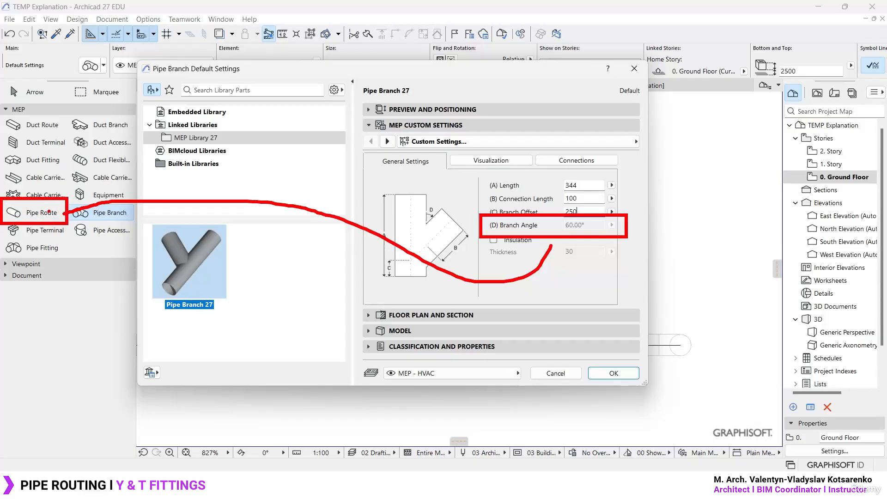
pyautogui.press('Escape')
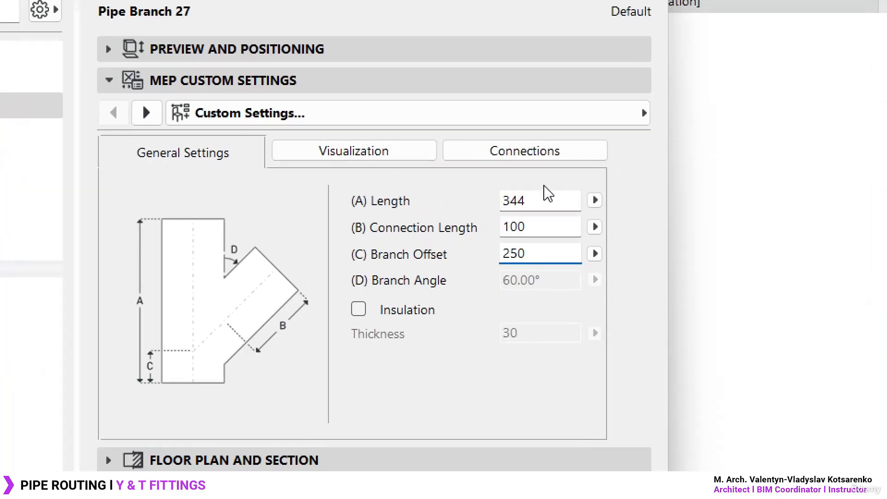
# - Set the pipe branch's branch offset (C) to 100 and its length (A) to 200
pyautogui.moveTo(583, 186); pyautogui.dragTo(517, 186)
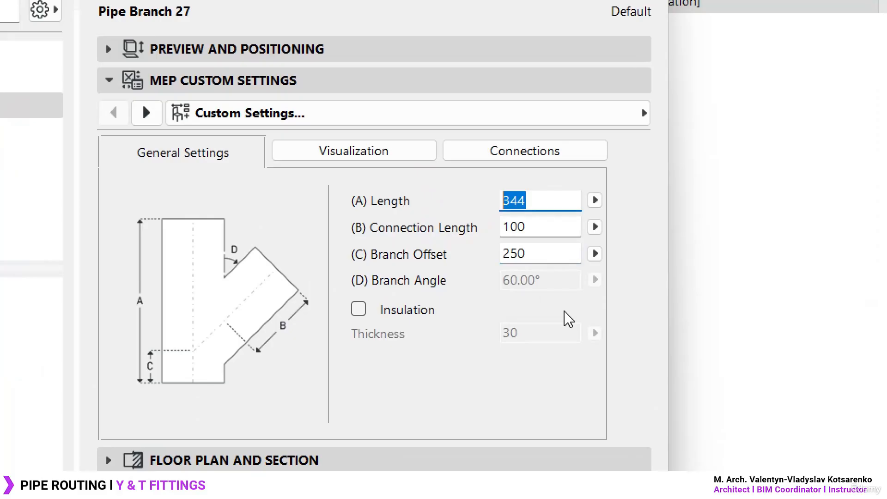
pyautogui.doubleClick(540, 252)
pyautogui.write('100')
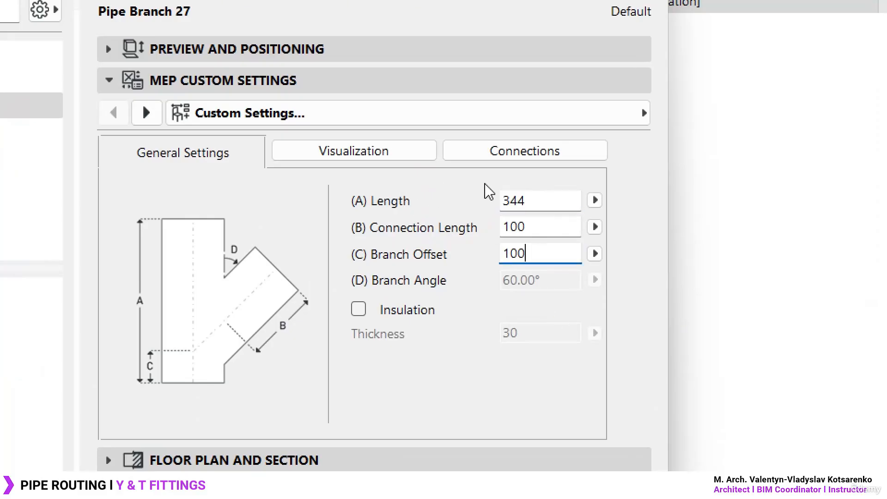
pyautogui.doubleClick(552, 199)
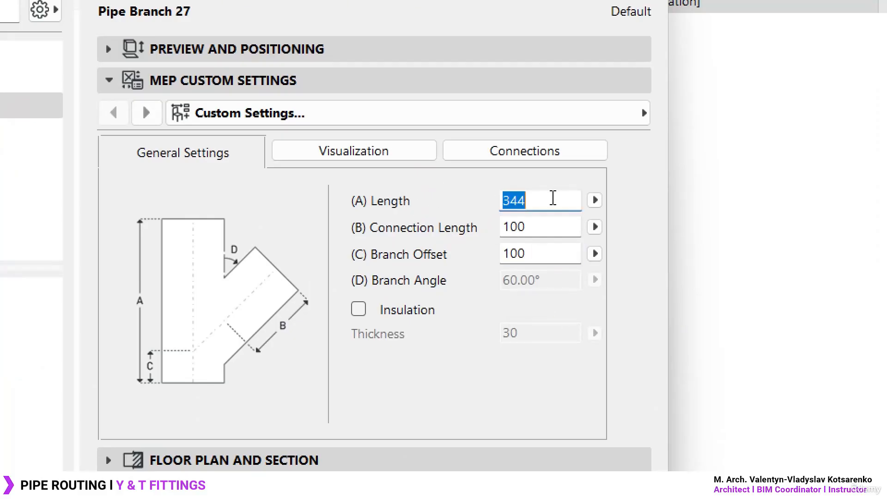
pyautogui.write('200')
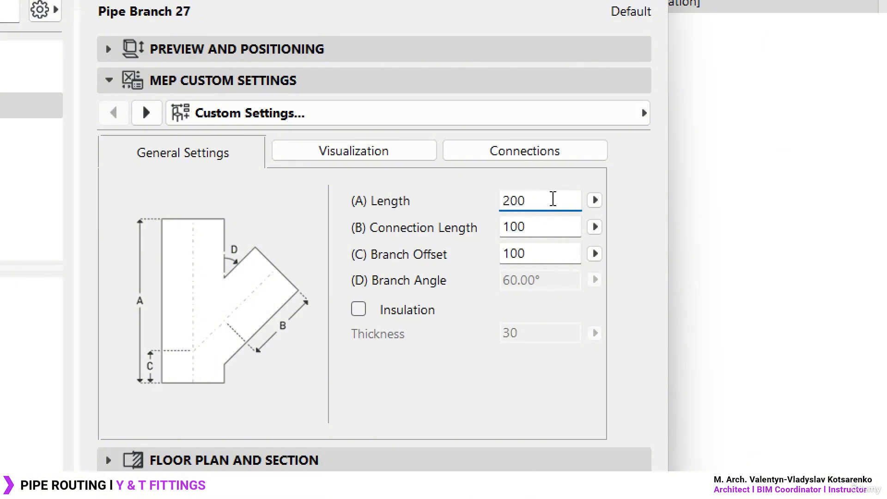
pyautogui.doubleClick(539, 230)
pyautogui.click(538, 254)
pyautogui.click(547, 227)
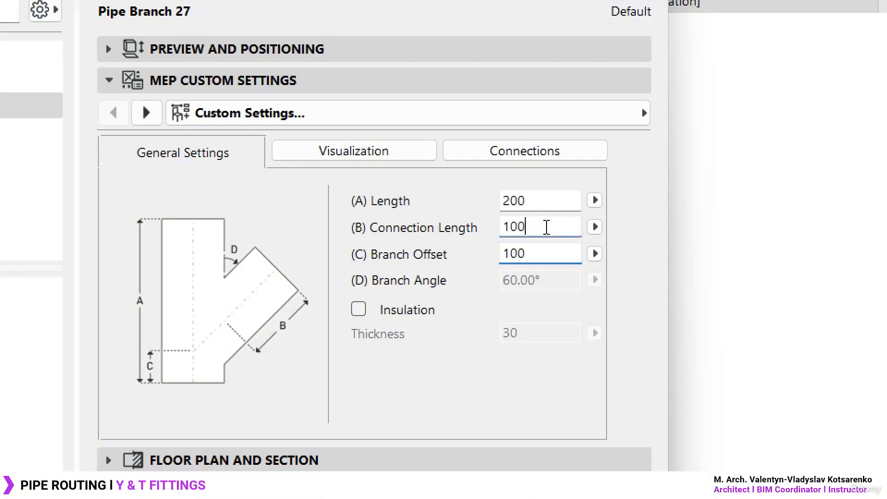
pyautogui.click(547, 199)
pyautogui.click(539, 227)
pyautogui.click(537, 256)
# - Examine the pipe branch's plan symbol and 3D view settings, including the Detailed, Simple and Off representations, alongside the fitting on the plan
pyautogui.click(353, 151)
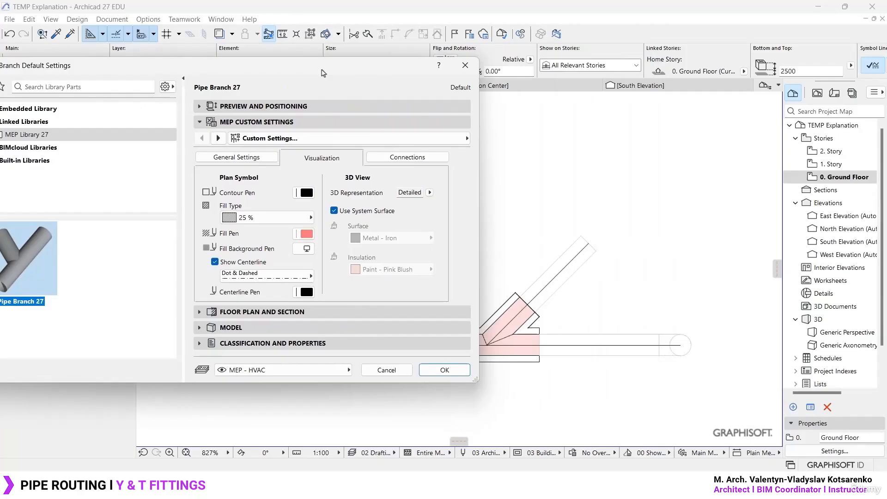
pyautogui.moveTo(324, 73); pyautogui.dragTo(248, 74)
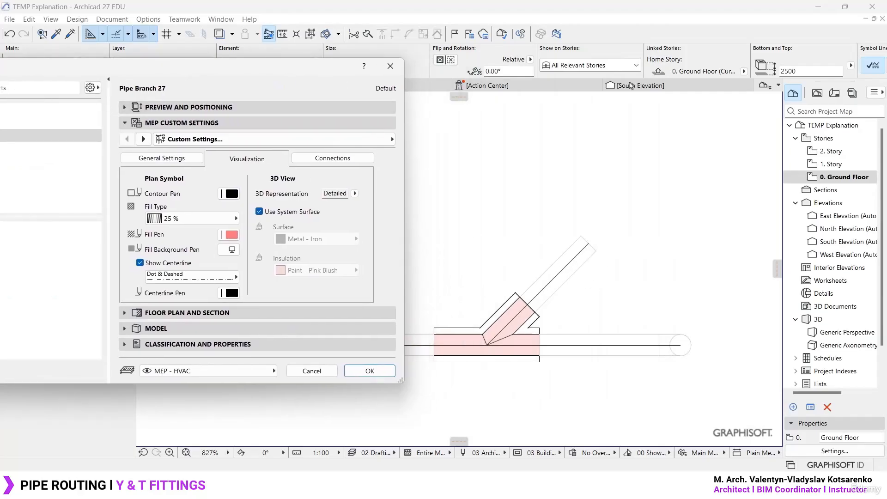
pyautogui.moveTo(252, 70); pyautogui.dragTo(402, 74)
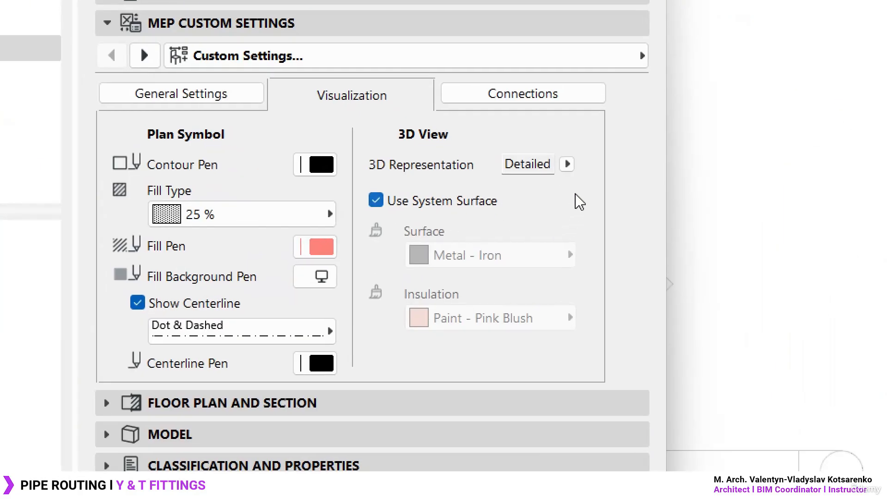
pyautogui.click(568, 165)
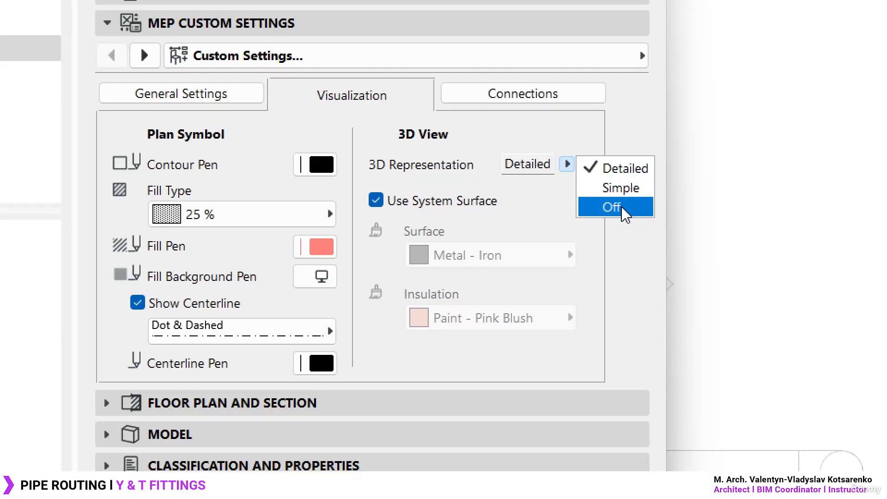
pyautogui.click(553, 212)
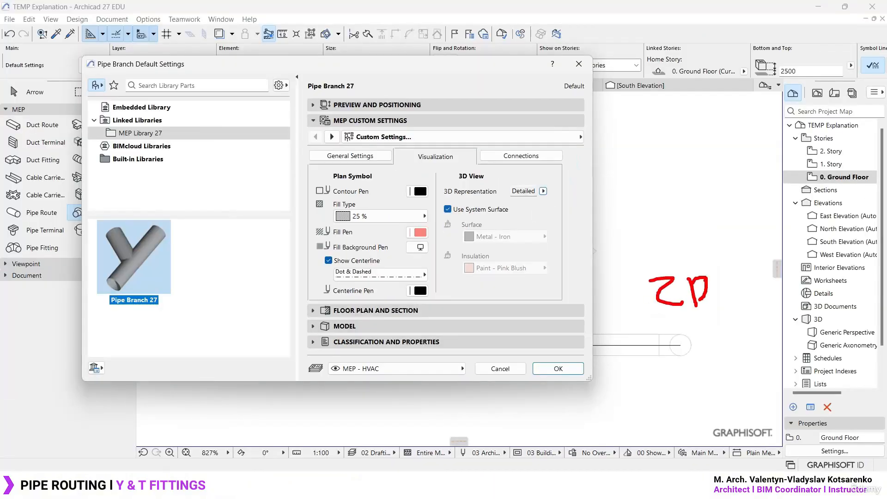
pyautogui.moveTo(678, 250); pyautogui.dragTo(635, 263)
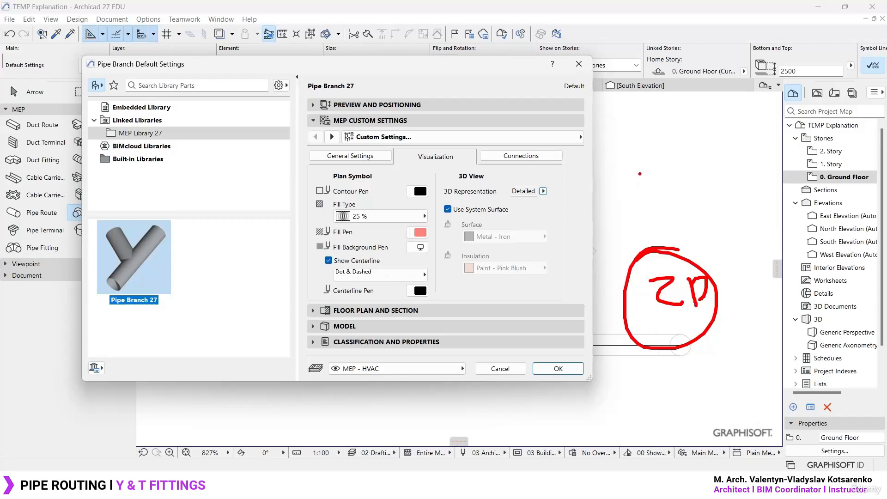
pyautogui.click(544, 192)
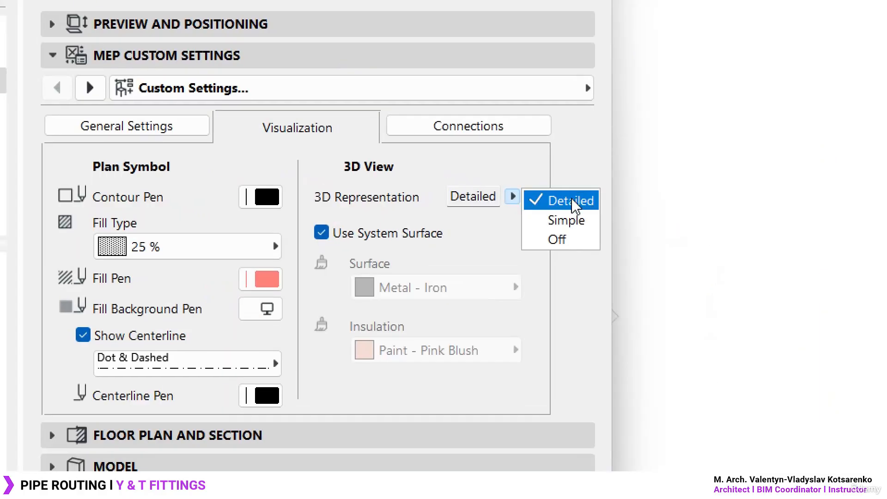
pyautogui.click(573, 203)
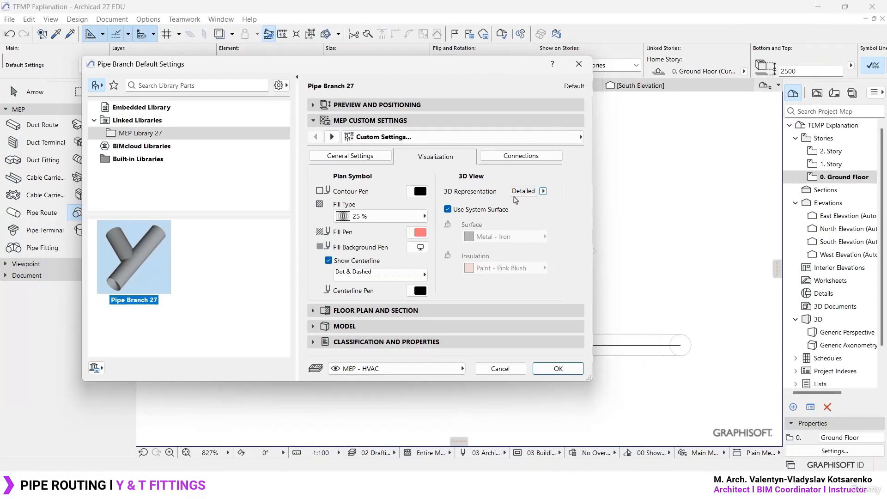
# - Review the pipe branch's connection settings for Main 1, Main 2 and Branch, ending on Main 1
pyautogui.click(534, 157)
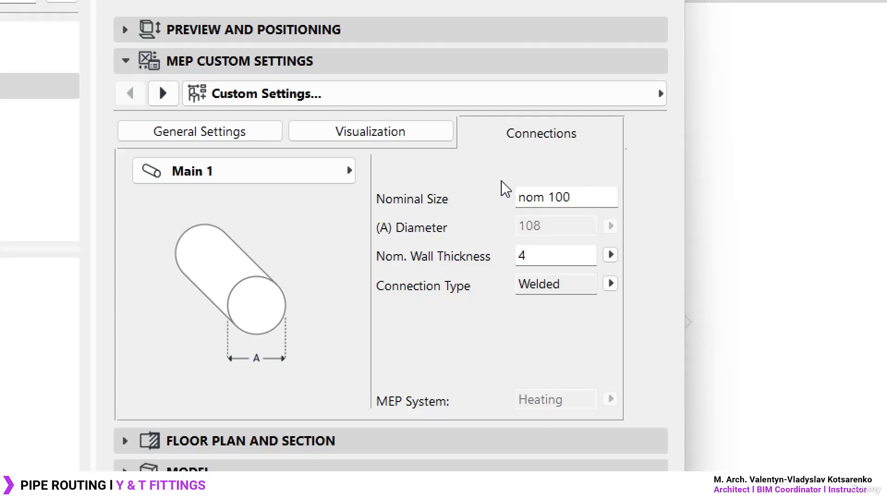
pyautogui.click(326, 172)
pyautogui.click(428, 172)
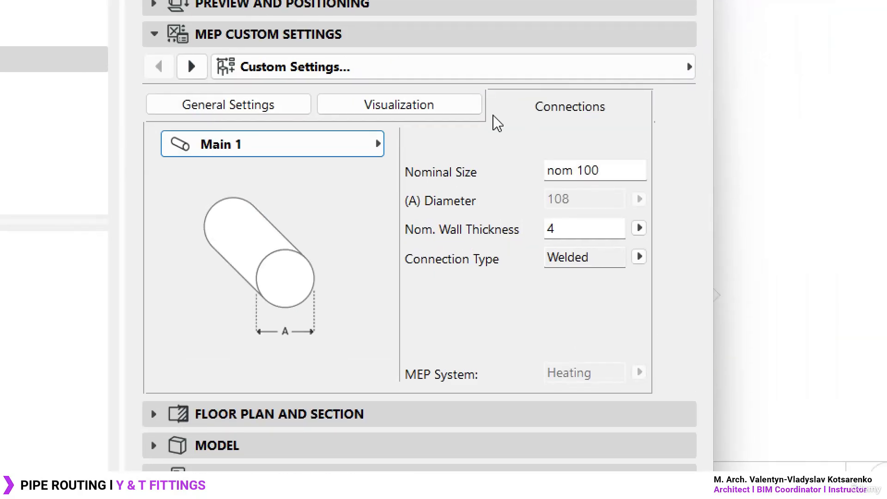
pyautogui.click(345, 152)
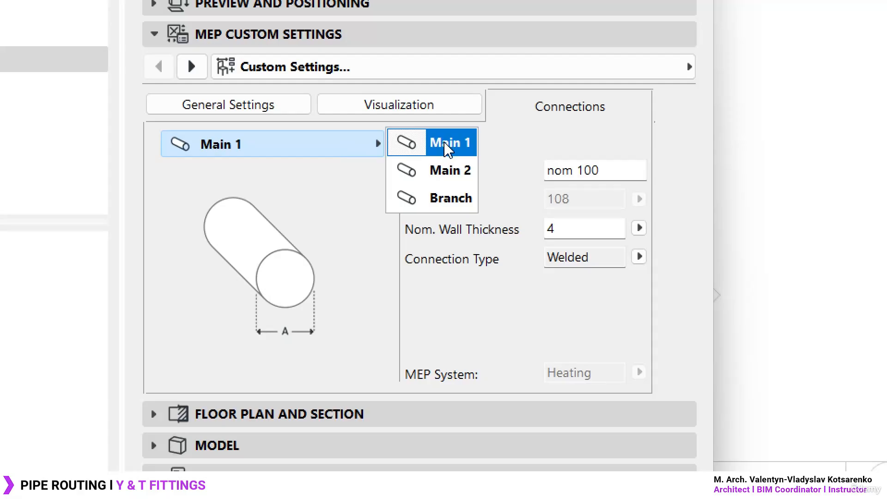
pyautogui.click(434, 171)
pyautogui.click(362, 152)
pyautogui.click(462, 212)
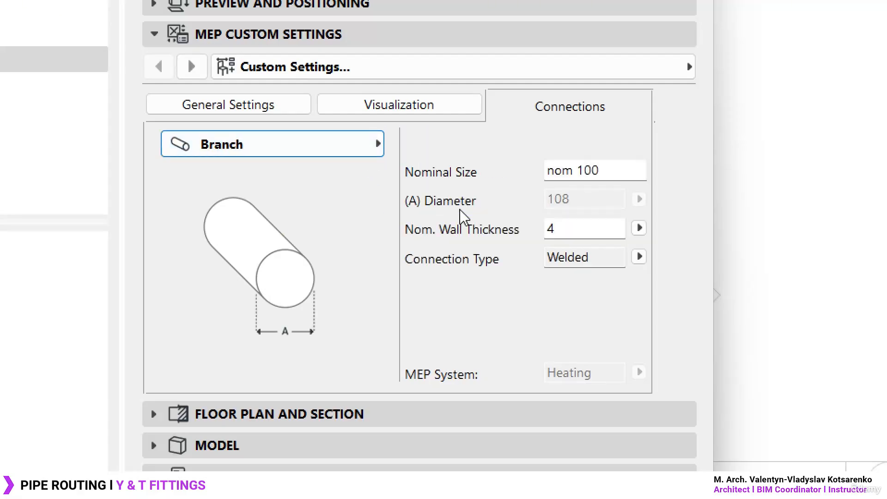
pyautogui.click(342, 140)
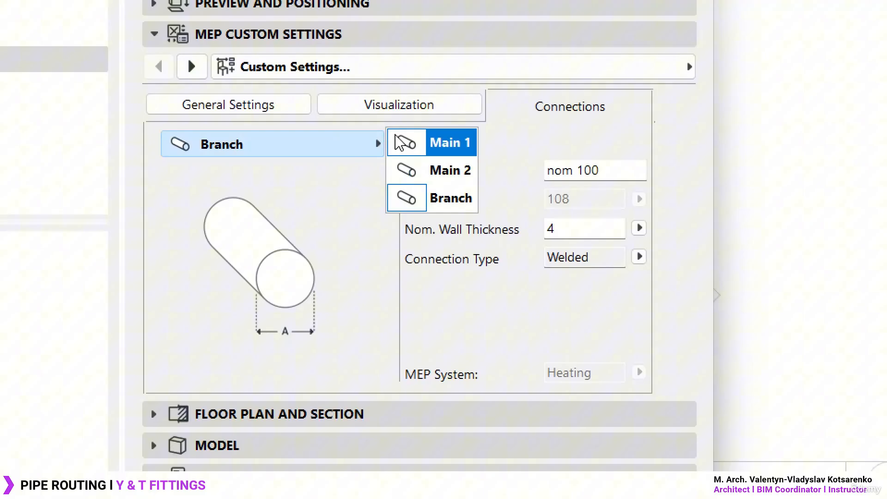
pyautogui.click(432, 144)
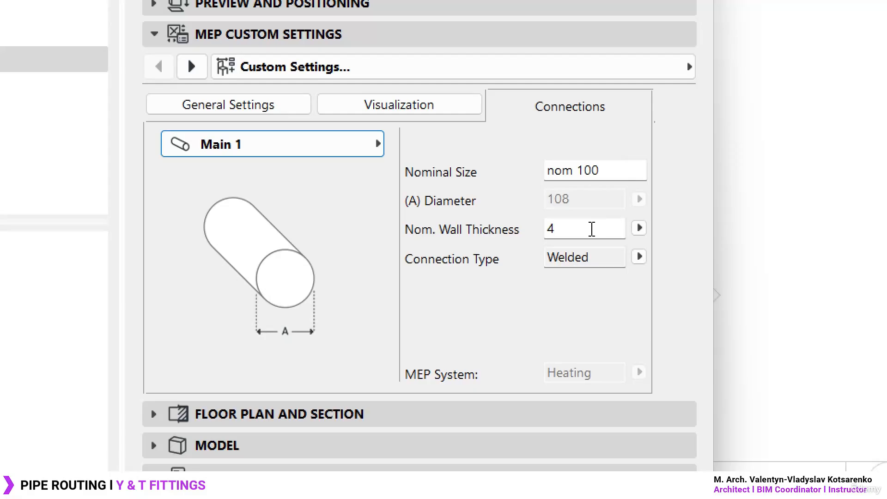
# - Switch to the Main 2 connection and disable its Same as Main 1 option
pyautogui.click(365, 144)
pyautogui.click(430, 173)
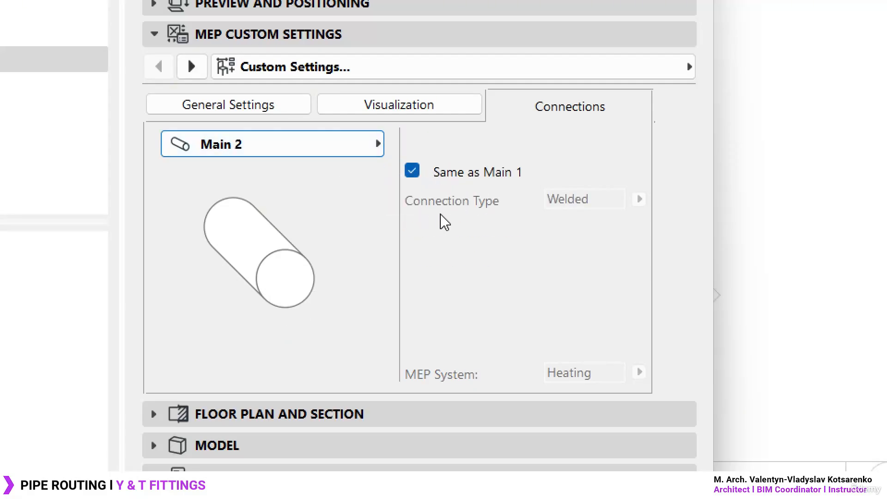
pyautogui.click(412, 172)
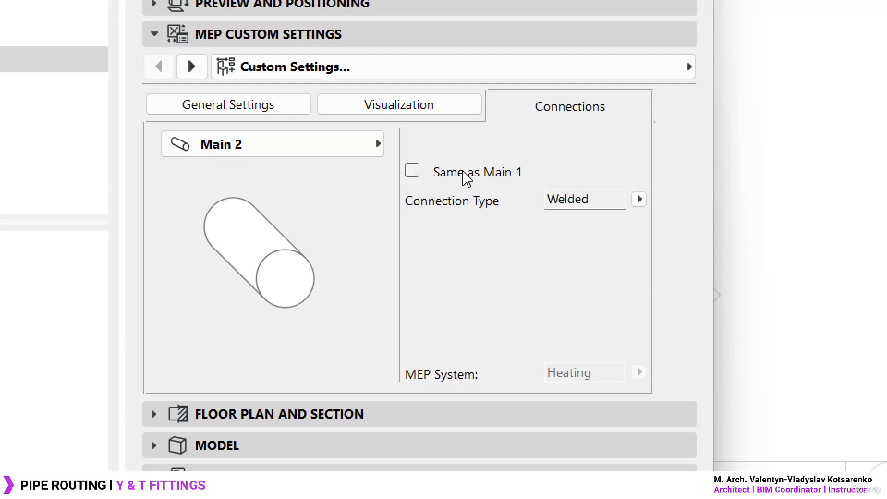
# - Try the Flanged connection type on Main 2 and return it to Welded
pyautogui.click(640, 199)
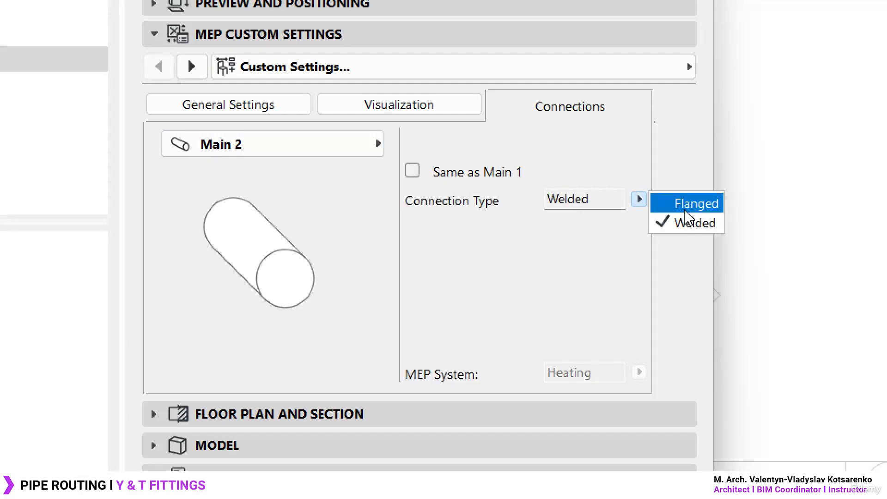
pyautogui.click(683, 203)
pyautogui.click(640, 200)
pyautogui.click(695, 223)
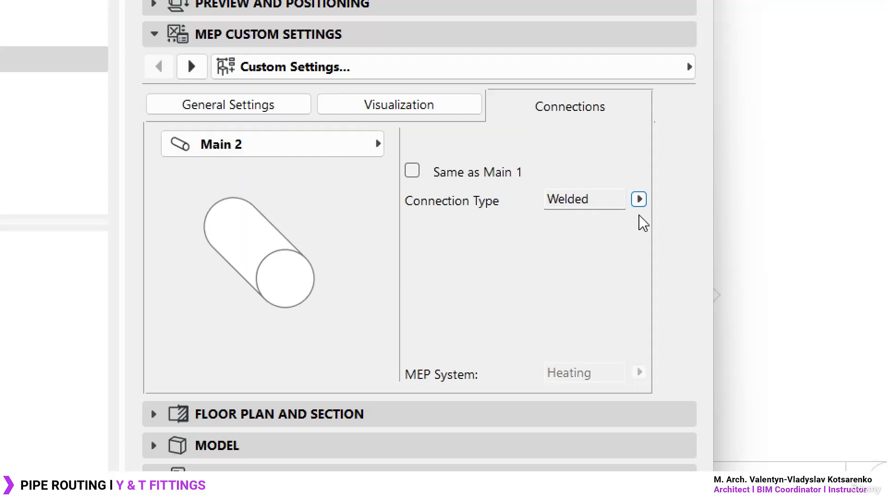
pyautogui.click(639, 199)
pyautogui.click(704, 212)
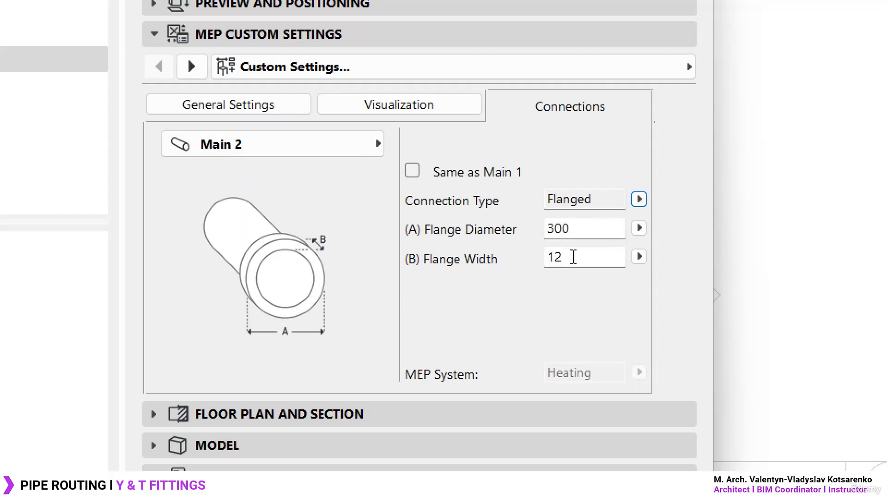
pyautogui.click(639, 199)
pyautogui.click(695, 223)
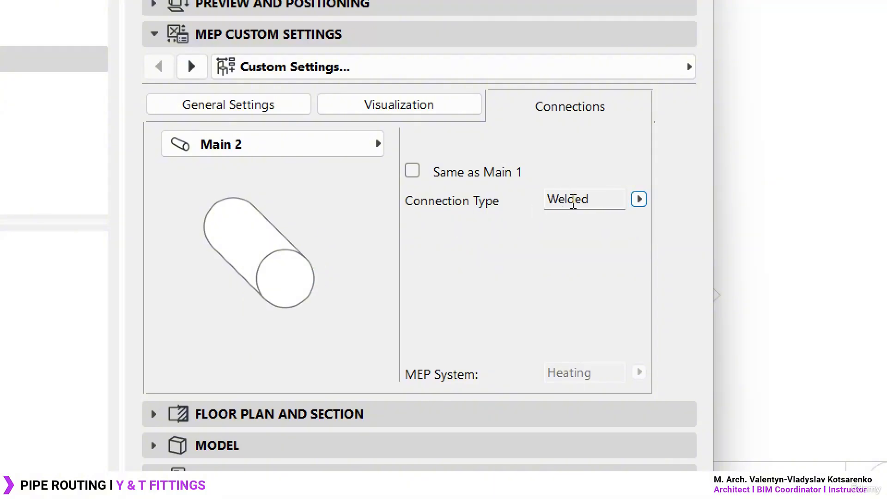
# - Keep the Branch connection type as Welded and accept the pipe branch default settings
pyautogui.click(304, 151)
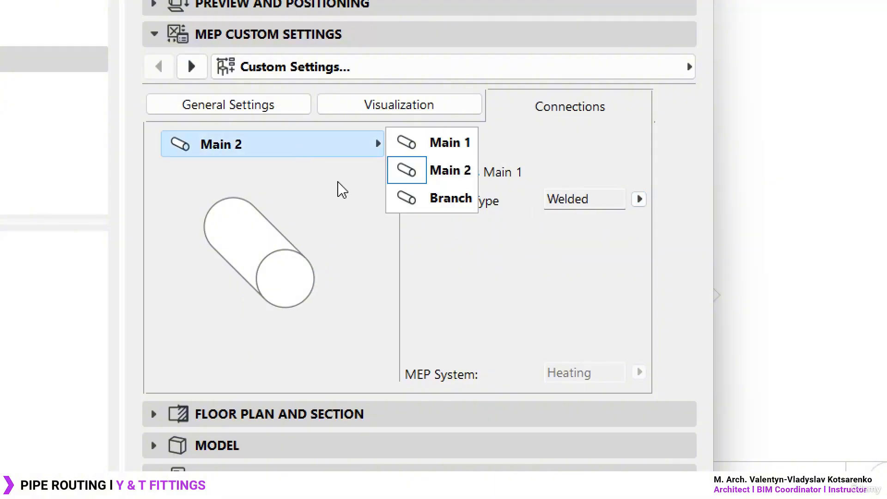
pyautogui.click(446, 199)
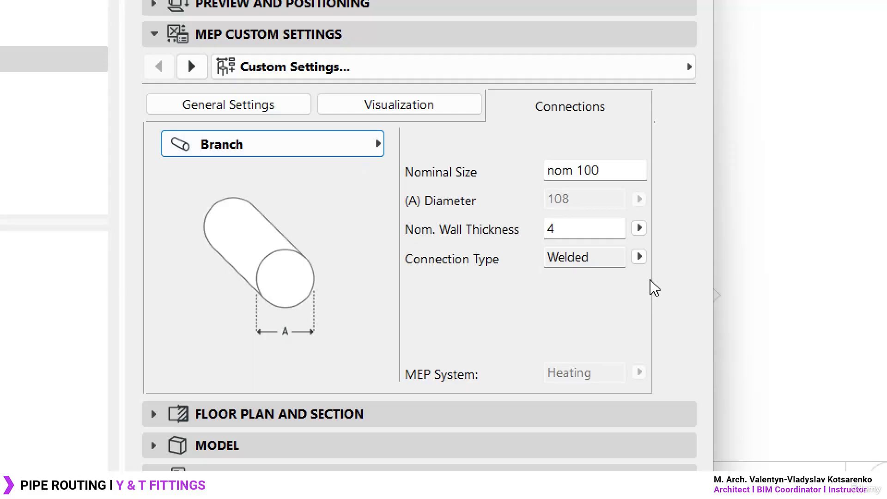
pyautogui.click(640, 257)
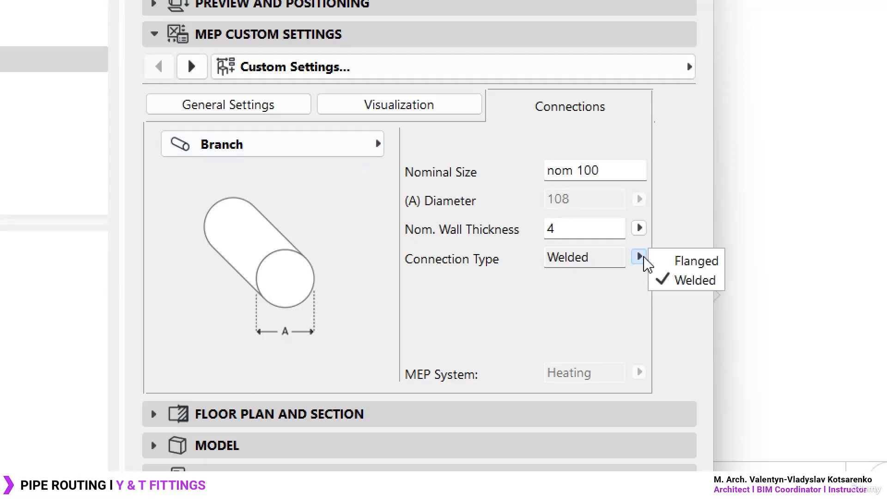
pyautogui.click(694, 280)
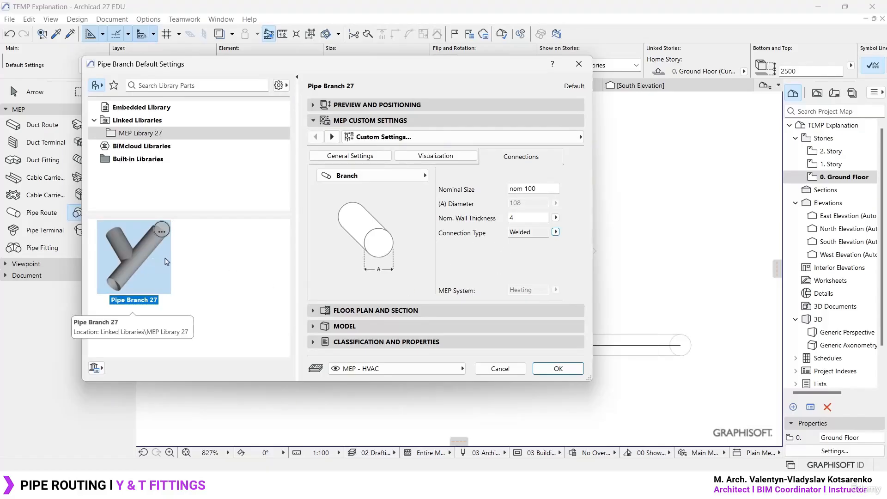
pyautogui.click(558, 368)
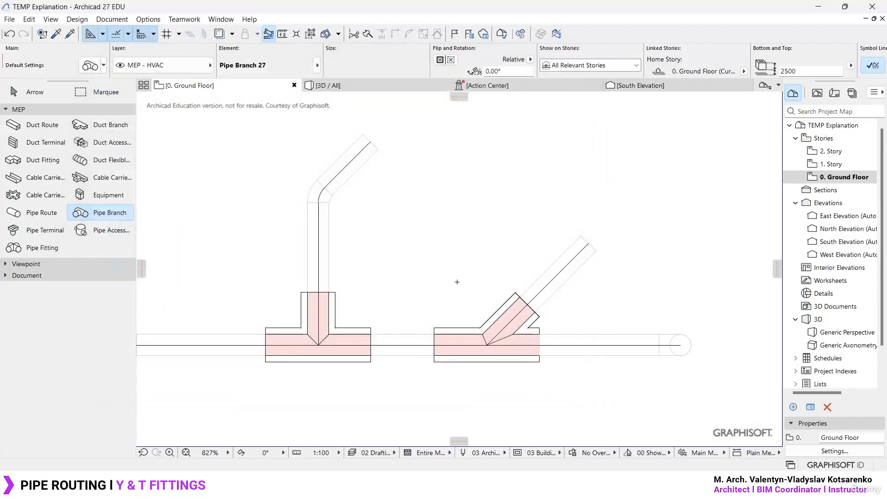
# - Draw an L-shaped 102 diameter Heating pipe route above the existing fittings, running horizontally and turning 90° upward at its right end
pyautogui.scroll(-3, 416, 277)
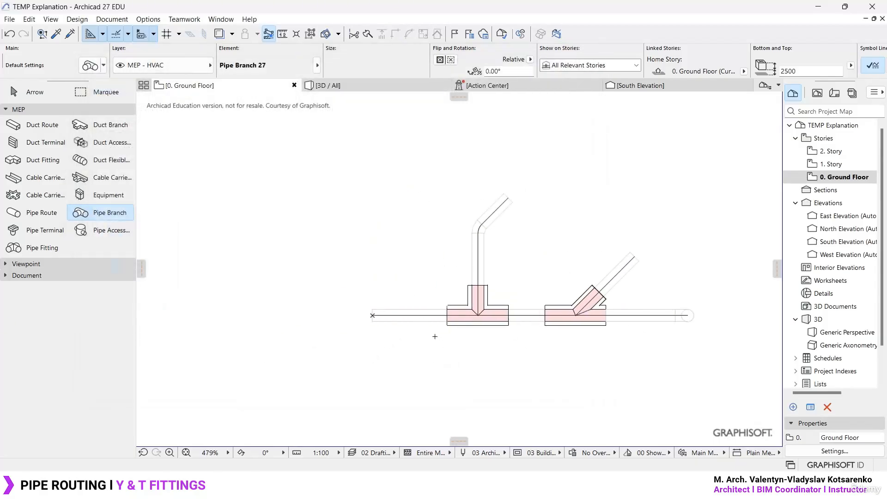
pyautogui.scroll(-2, 396, 211)
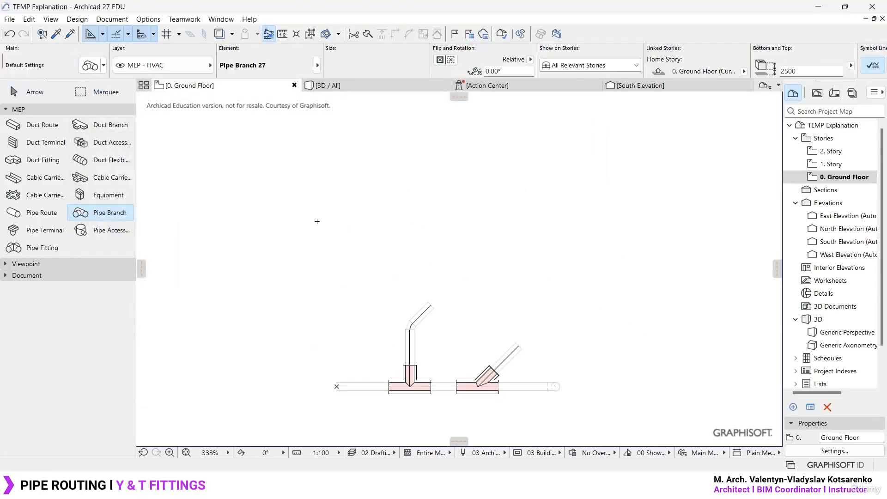
pyautogui.click(42, 213)
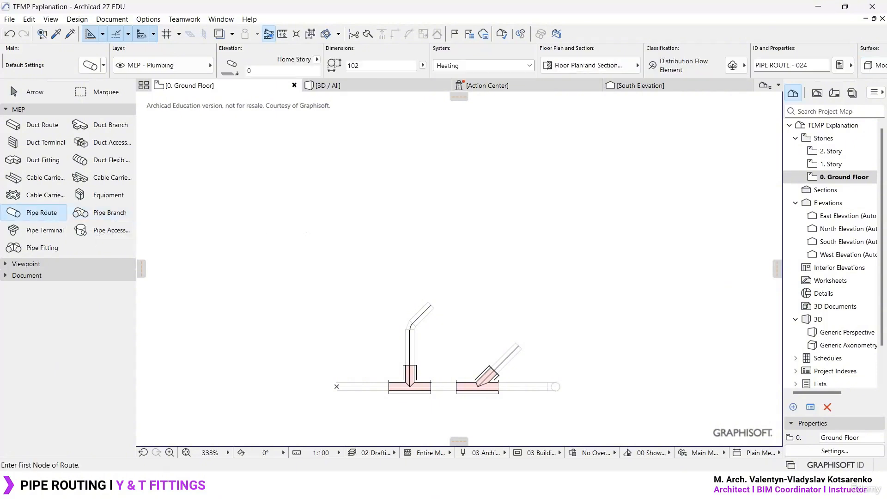
pyautogui.click(316, 194)
pyautogui.click(626, 194)
pyautogui.moveTo(618, 155); pyautogui.dragTo(609, 293, button='middle')
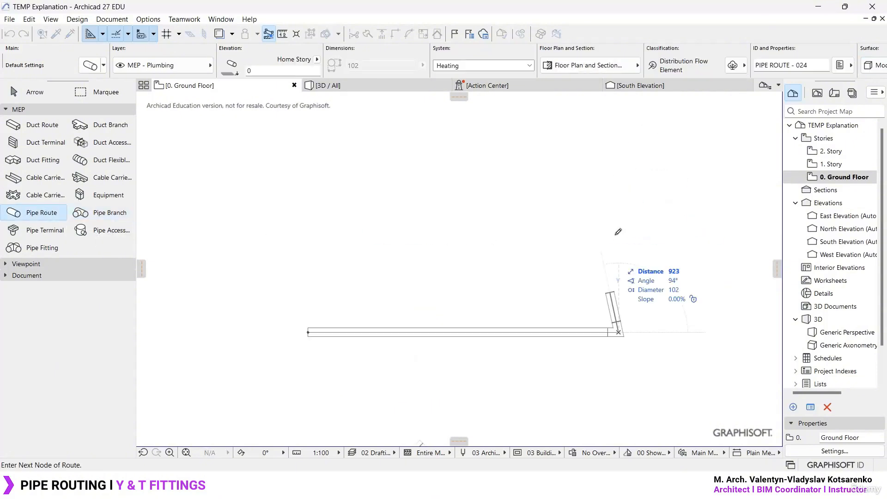
pyautogui.doubleClick(622, 172)
# - Draw a pipe route rising at 45° from the new horizontal pipe to create a Y fitting
pyautogui.scroll(5, 396, 301)
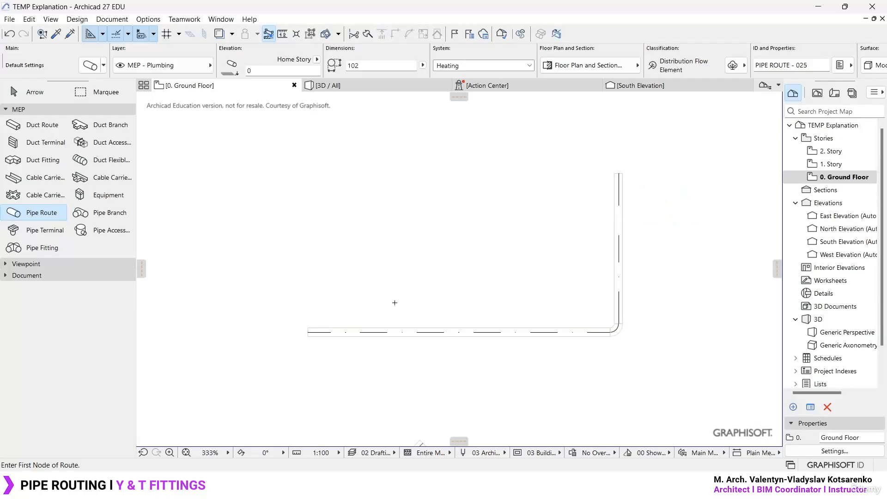
pyautogui.scroll(3, 410, 328)
pyautogui.moveTo(404, 328); pyautogui.dragTo(389, 293, button='middle')
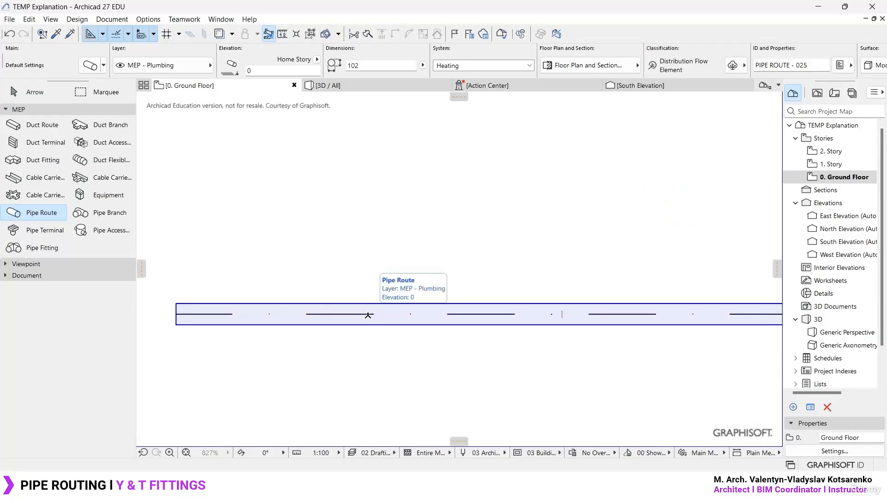
pyautogui.click(368, 314)
pyautogui.doubleClick(484, 199)
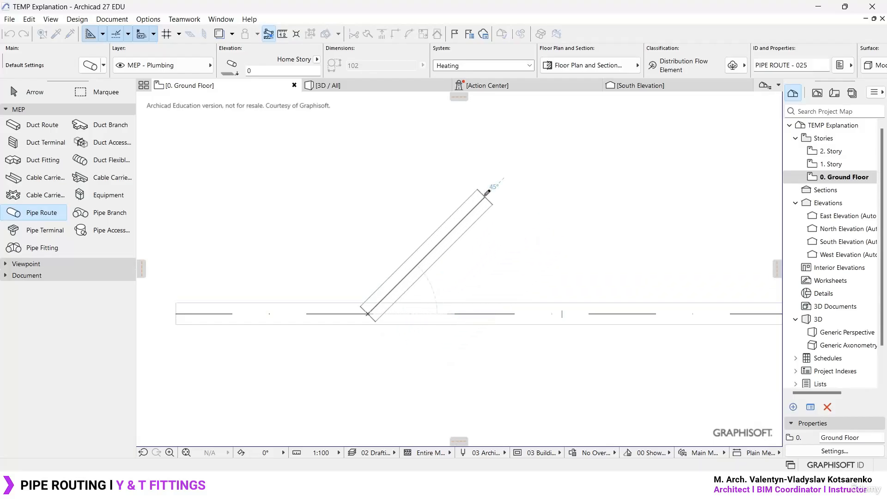
pyautogui.scroll(6, 388, 304)
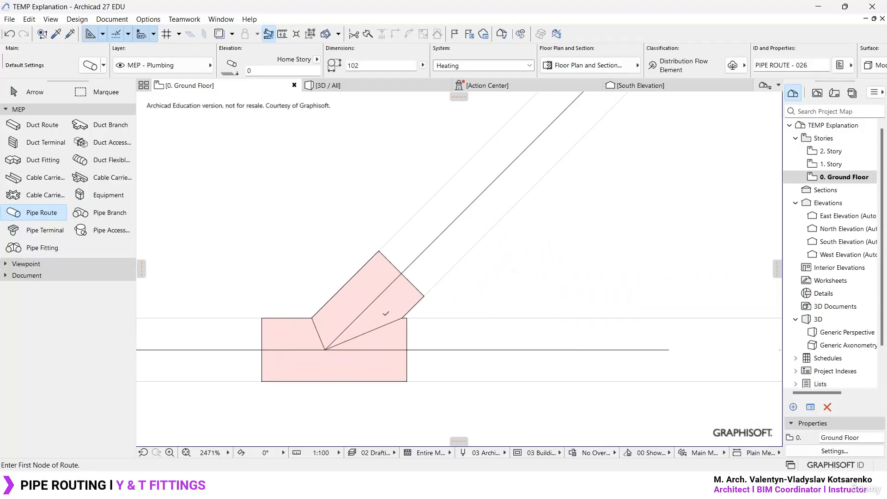
pyautogui.press('Escape')
# - Examine the new Y fitting on the plan and compare it with the earlier T and Y fittings in the 3D view
pyautogui.moveTo(371, 312); pyautogui.dragTo(447, 274, button='middle')
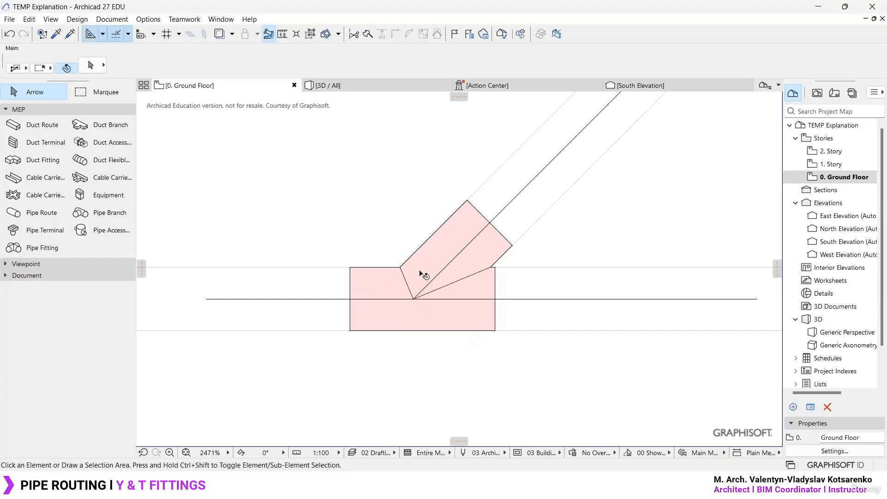
pyautogui.click(369, 86)
pyautogui.scroll(5, 310, 332)
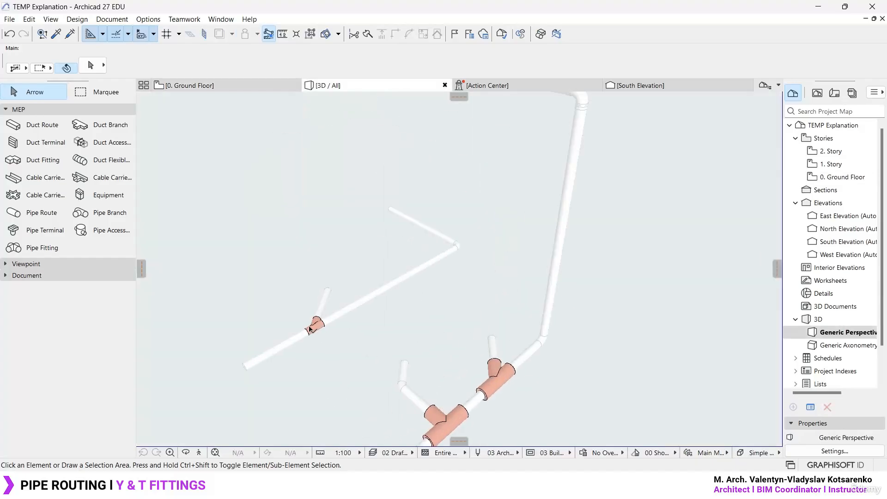
pyautogui.scroll(6, 310, 332)
pyautogui.moveTo(439, 298); pyautogui.dragTo(616, 195, button='middle')
pyautogui.scroll(-8, 501, 259)
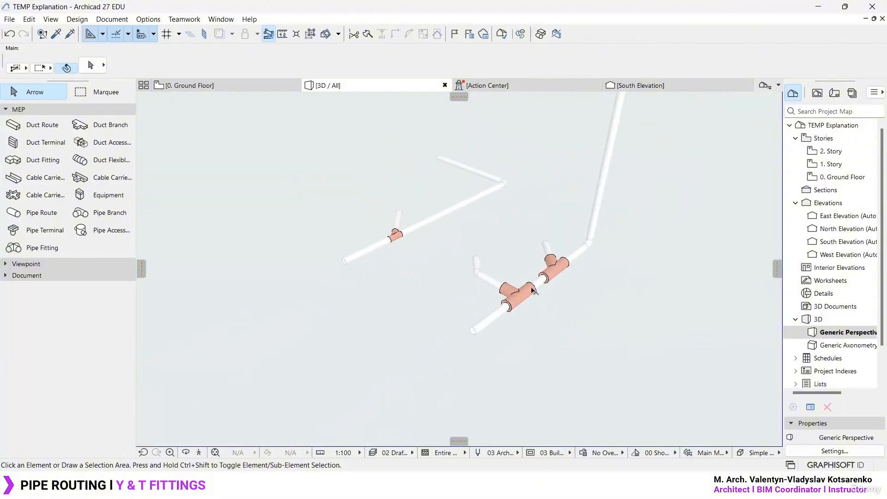
pyautogui.scroll(3, 522, 303)
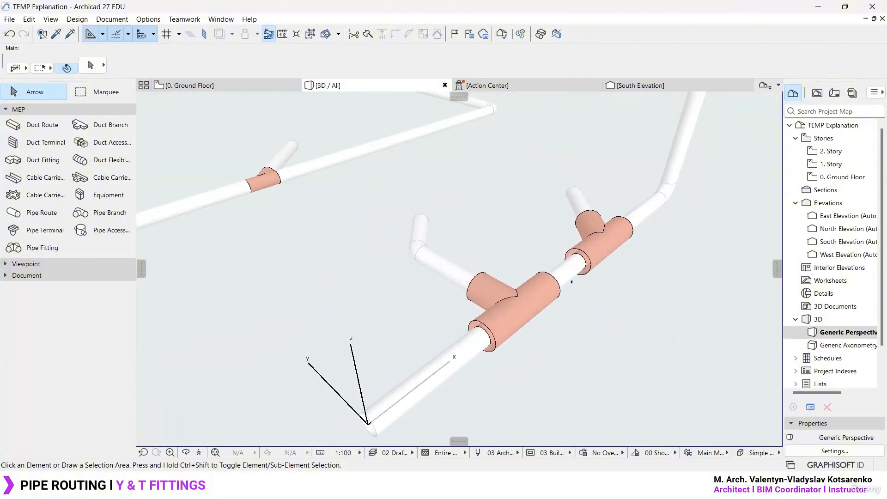
pyautogui.moveTo(572, 255)
pyautogui.mouseDown()
pyautogui.moveTo(440, 354)
pyautogui.moveTo(524, 245)
pyautogui.mouseUp()
pyautogui.press('Escape')
pyautogui.moveTo(296, 199); pyautogui.dragTo(523, 273, button='middle')
pyautogui.scroll(3, 467, 246)
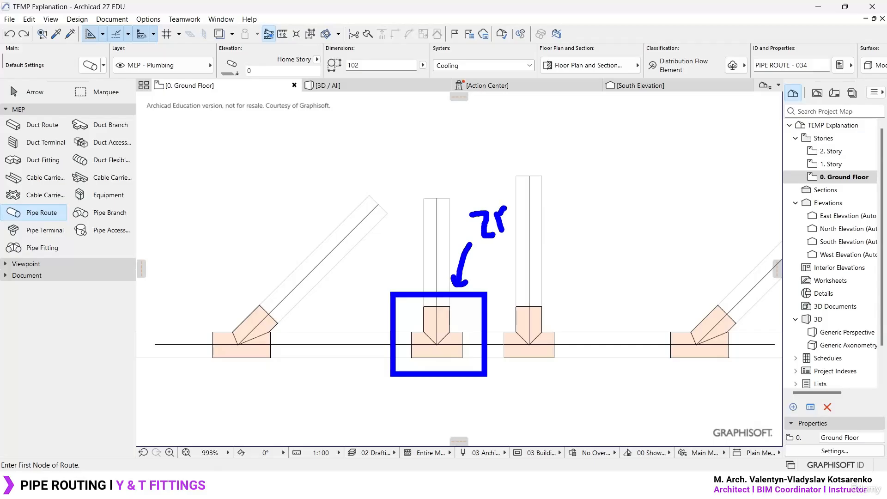
pyautogui.moveTo(505, 207); pyautogui.dragTo(504, 217)
pyautogui.moveTo(464, 320)
pyautogui.mouseDown()
pyautogui.moveTo(600, 276)
pyautogui.moveTo(600, 294)
pyautogui.mouseUp()
pyautogui.moveTo(620, 265); pyautogui.dragTo(628, 290)
pyautogui.moveTo(622, 263); pyautogui.dragTo(640, 255)
pyautogui.press('Escape')
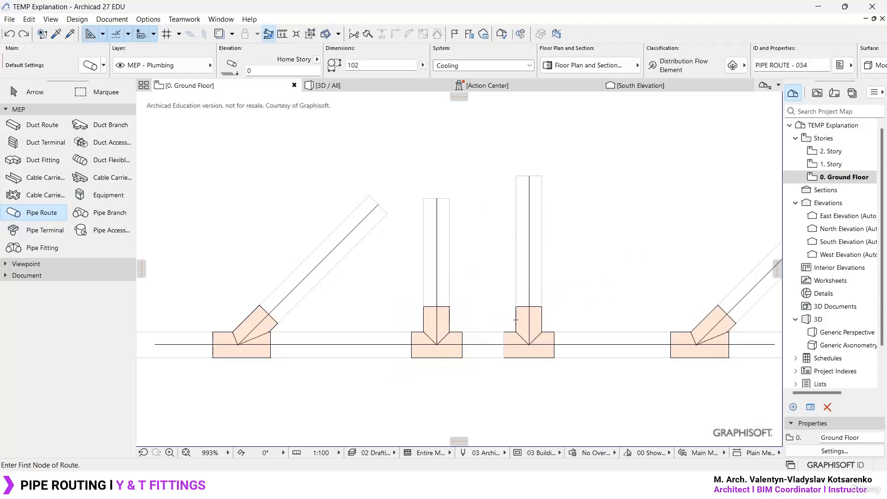
# - Set the default system for pipe routes to Heating
pyautogui.scroll(-5, 418, 245)
pyautogui.scroll(2, 403, 206)
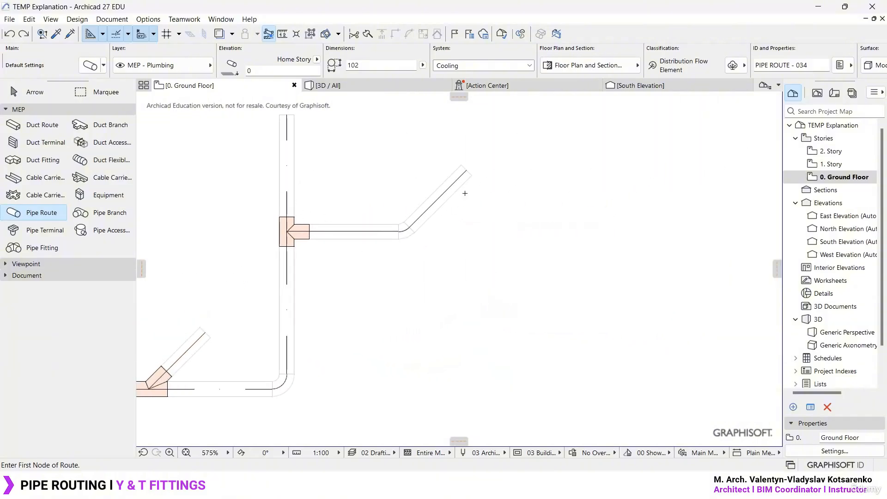
pyautogui.scroll(1, 508, 221)
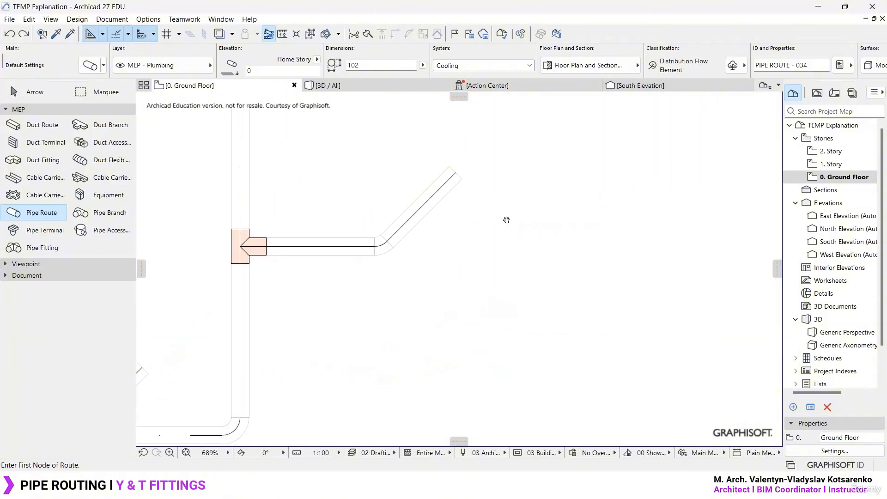
pyautogui.doubleClick(40, 215)
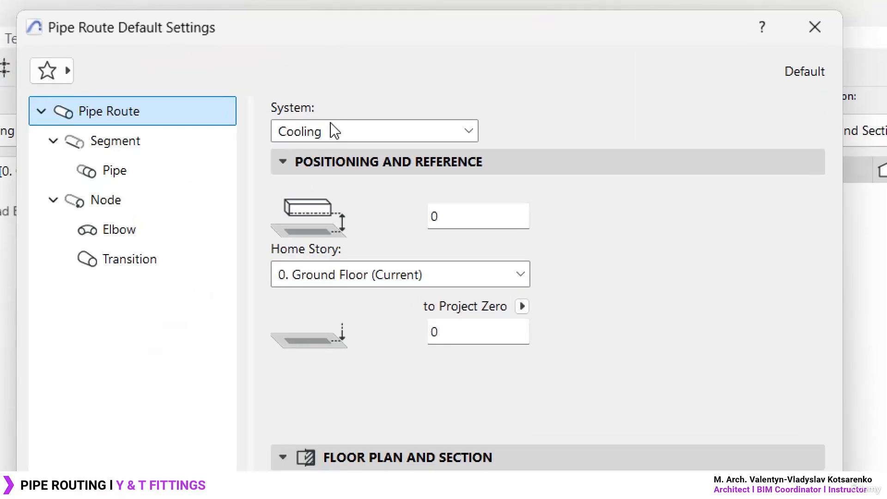
pyautogui.click(332, 115)
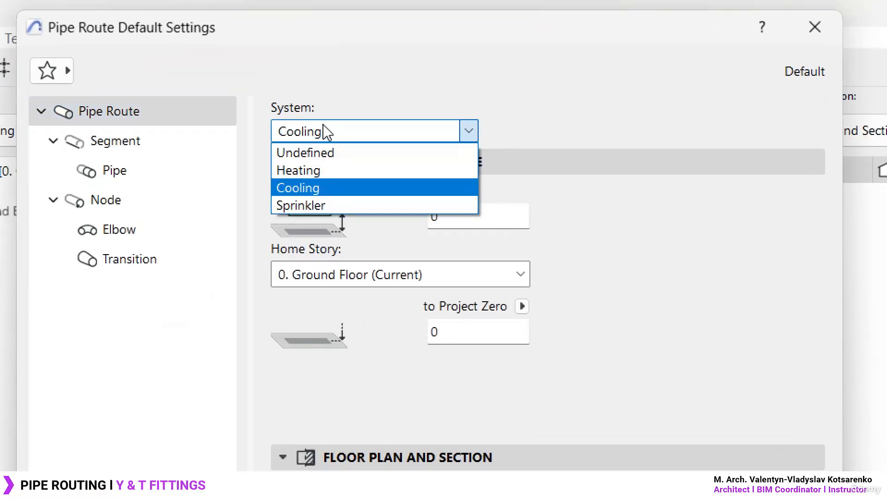
pyautogui.click(313, 176)
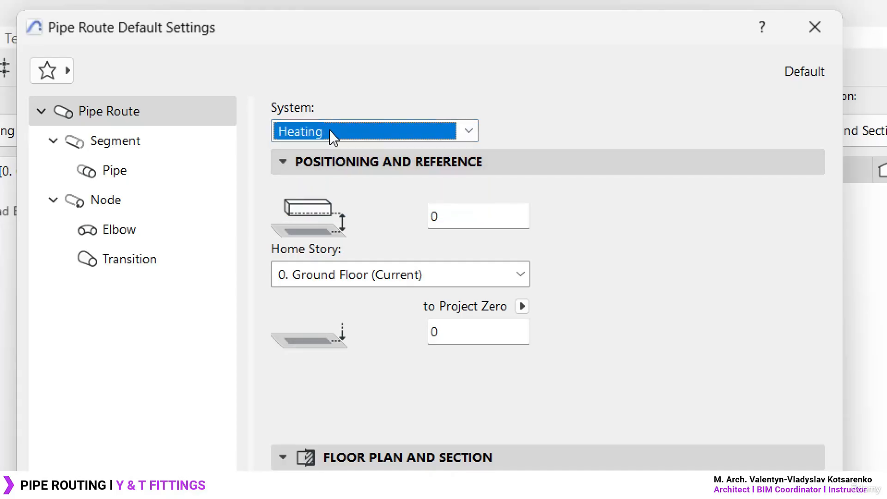
pyautogui.click(333, 137)
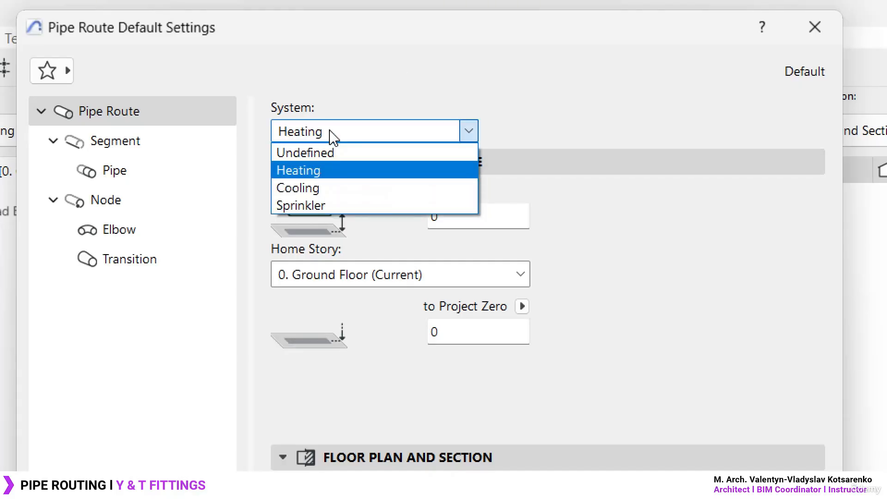
pyautogui.click(332, 178)
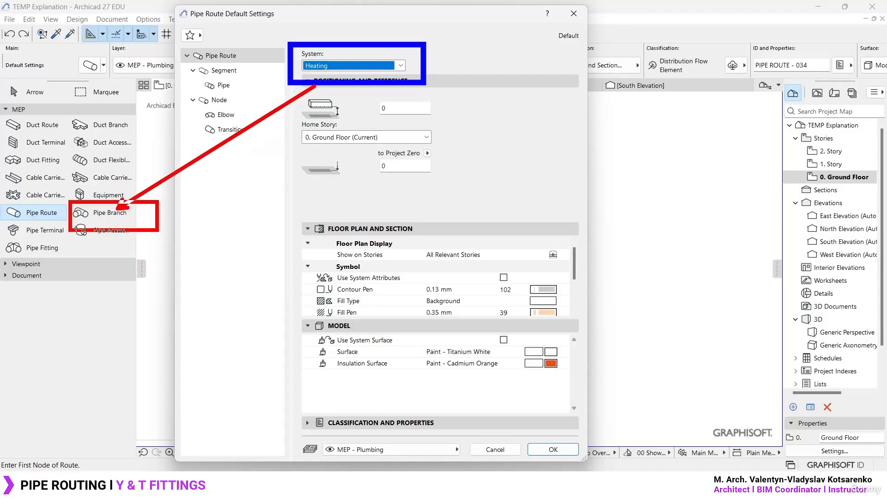
pyautogui.click(553, 449)
# - Draw a horizontal Heating pipe route to the right from the vertical pipe, between the existing T fitting and the lower elbow
pyautogui.moveTo(299, 336); pyautogui.dragTo(400, 231, button='middle')
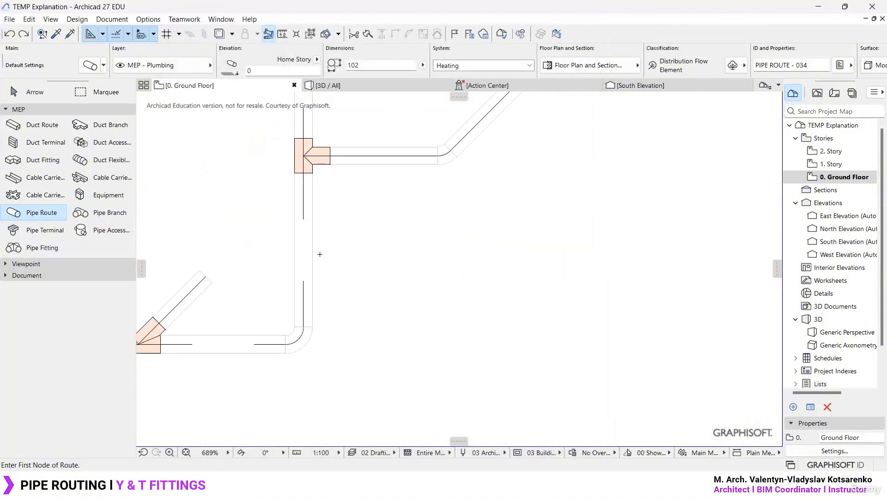
pyautogui.click(304, 295)
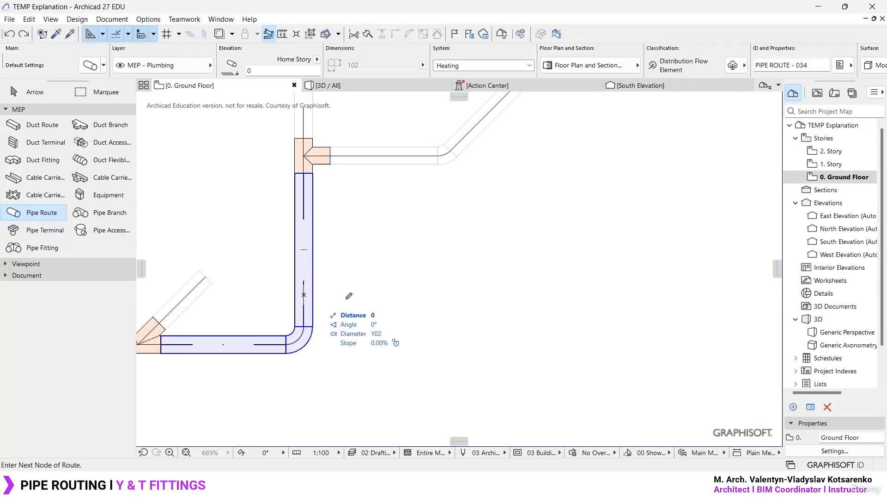
pyautogui.doubleClick(505, 295)
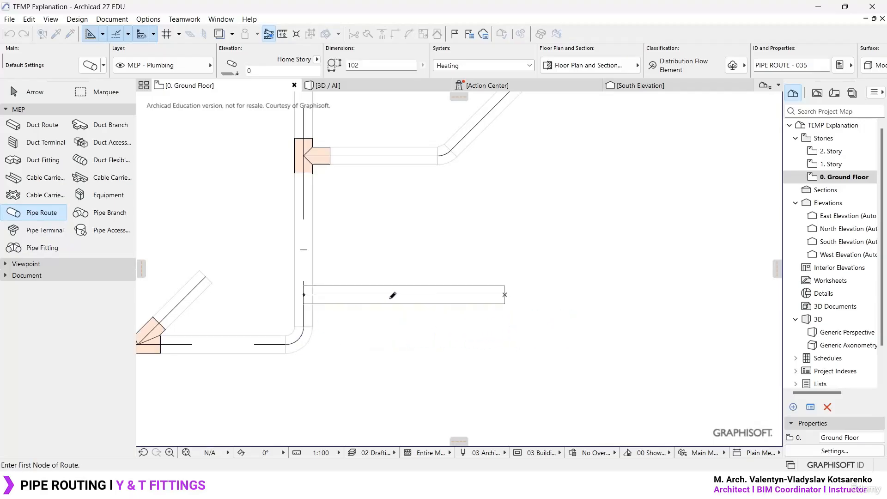
# - Open the Pipe Branch default settings and check the MEP system assigned under its connection parameters
pyautogui.doubleClick(113, 216)
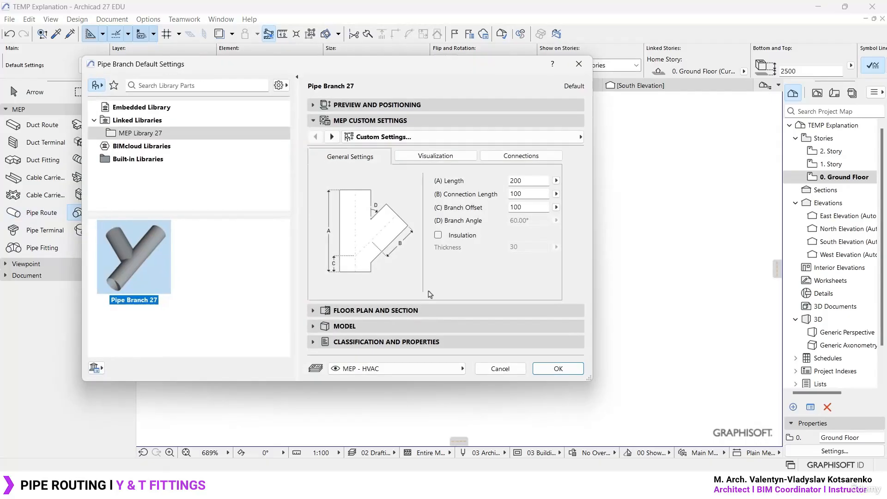
pyautogui.click(552, 155)
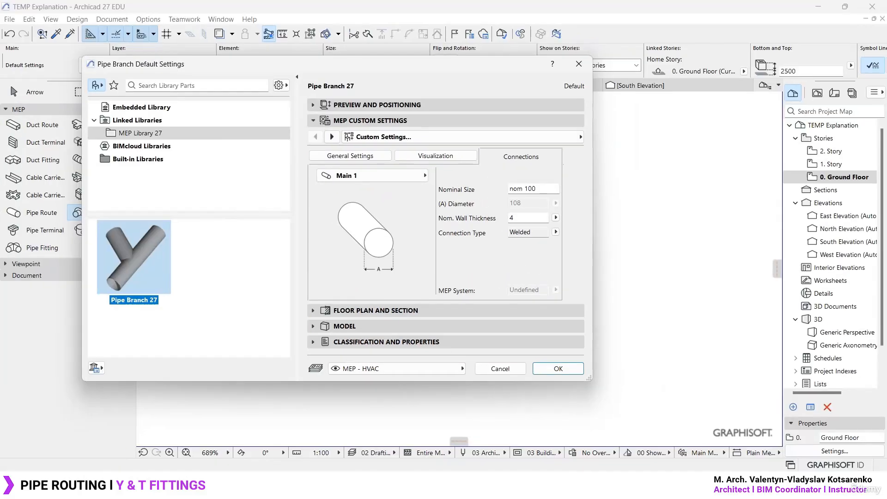
pyautogui.moveTo(443, 69); pyautogui.dragTo(671, 58)
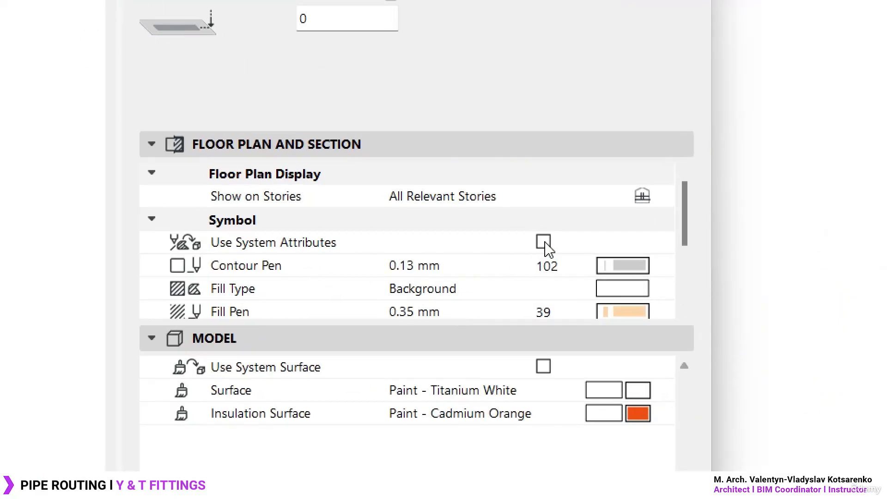
# - Enable Use System Surface and Use System Attributes in the Pipe Route default settings
pyautogui.click(544, 366)
pyautogui.click(544, 241)
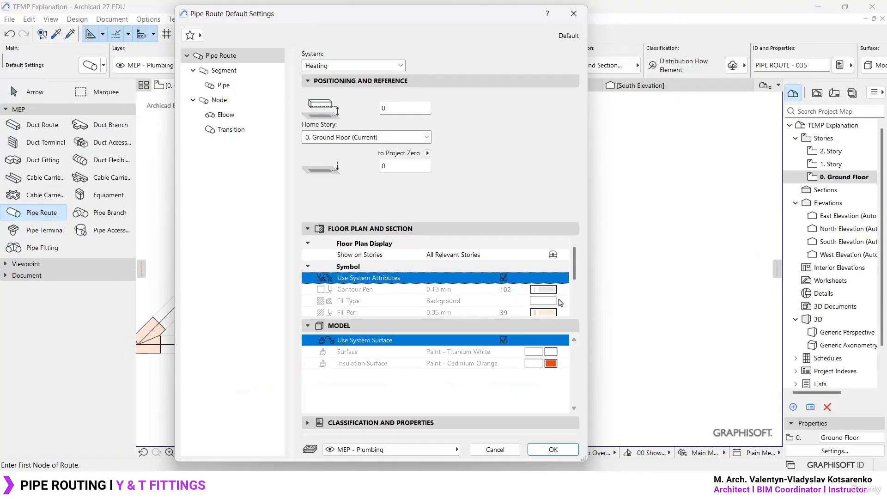
pyautogui.click(554, 450)
# - Draw a Heating pipe route beside the existing network, running horizontally right and turning 90° upward for about 1290 mm
pyautogui.scroll(5, 324, 259)
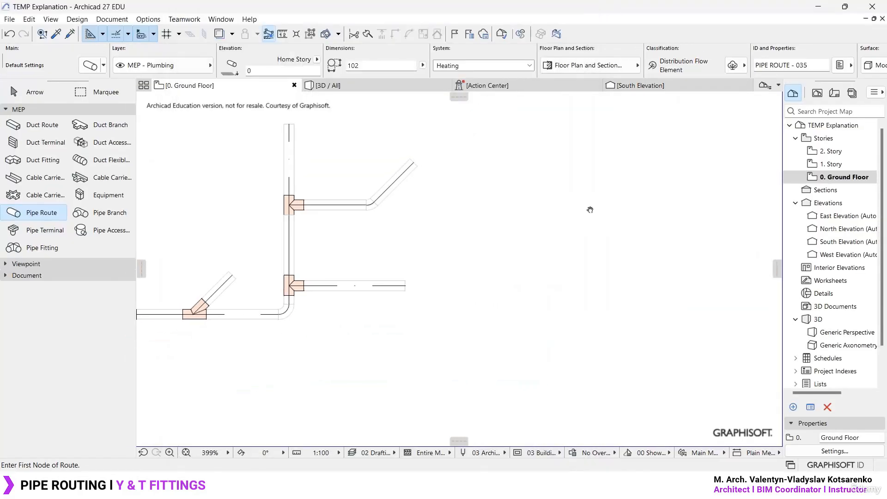
pyautogui.click(320, 261)
pyautogui.click(640, 261)
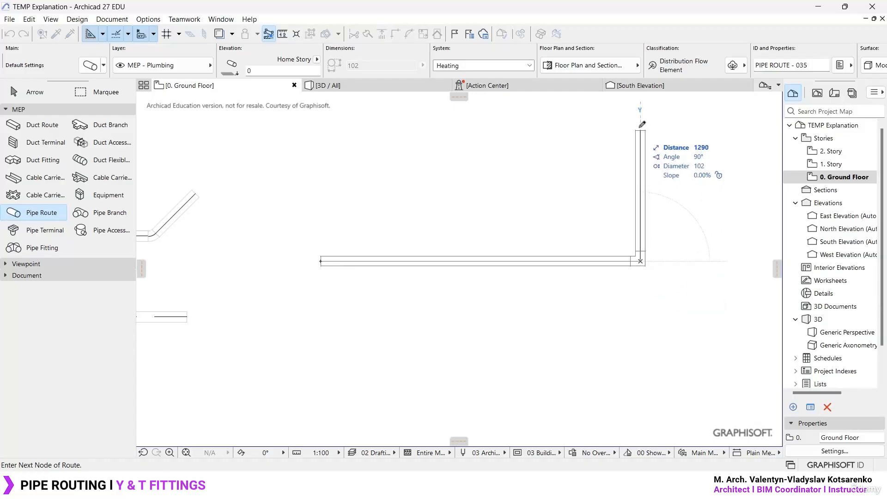
pyautogui.doubleClick(643, 124)
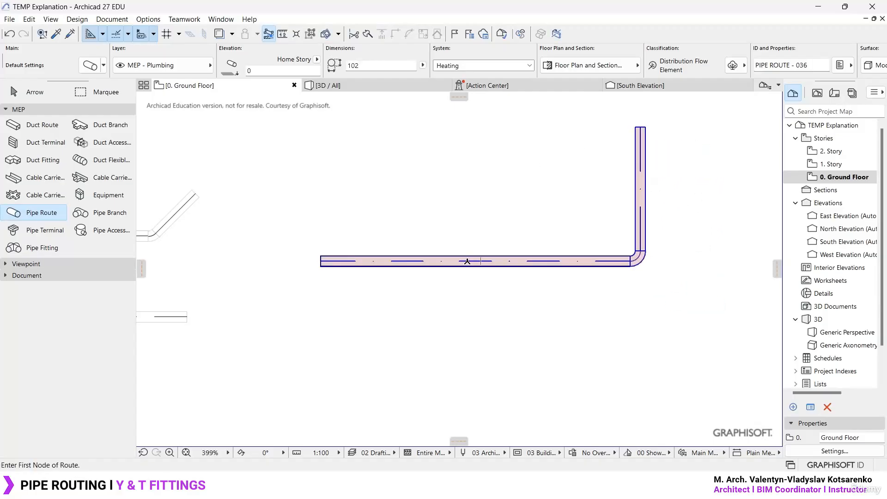
# - Draw a 45° branch pipe up and right from the middle of the new route's horizontal run, forming a Y fitting
pyautogui.click(467, 261)
pyautogui.doubleClick(568, 192)
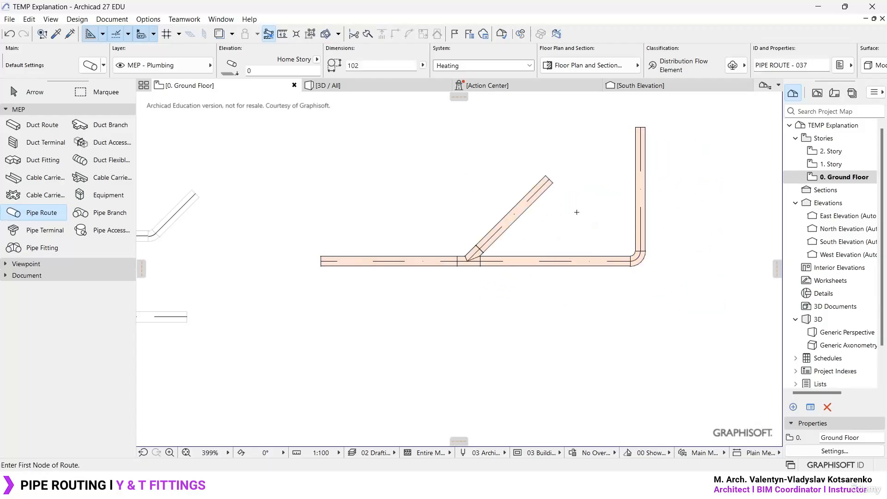
pyautogui.scroll(3, 577, 212)
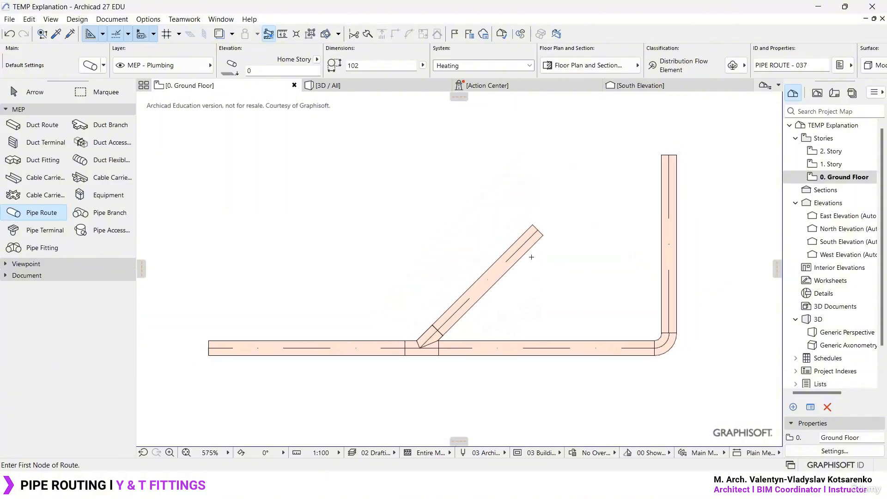
# - In the 3D view, turn off Use System Surface for one salmon-coloured branch fitting on the older route so it uses Paint - Titanium White
pyautogui.click(329, 85)
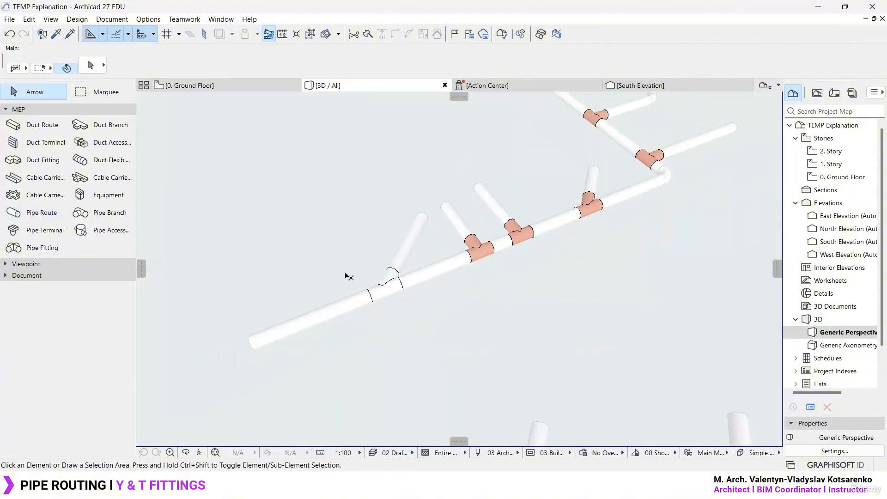
pyautogui.scroll(-5, 346, 276)
pyautogui.scroll(10, 395, 257)
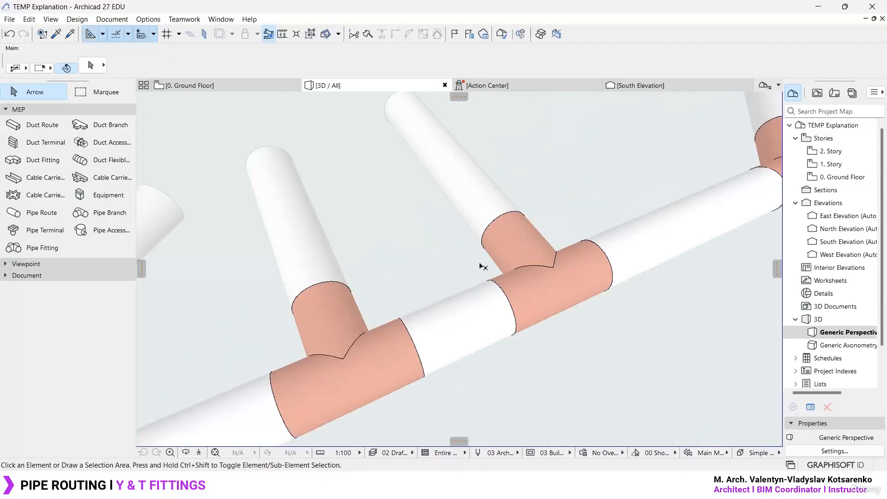
pyautogui.doubleClick(549, 300)
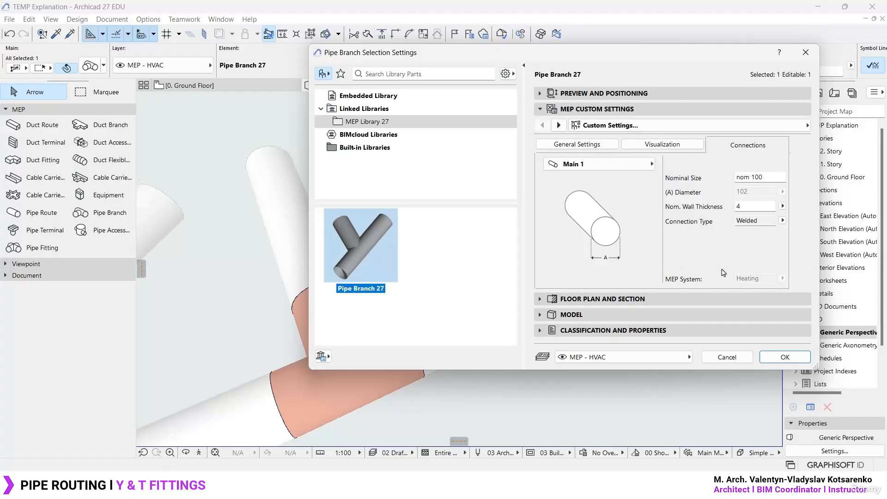
pyautogui.click(680, 146)
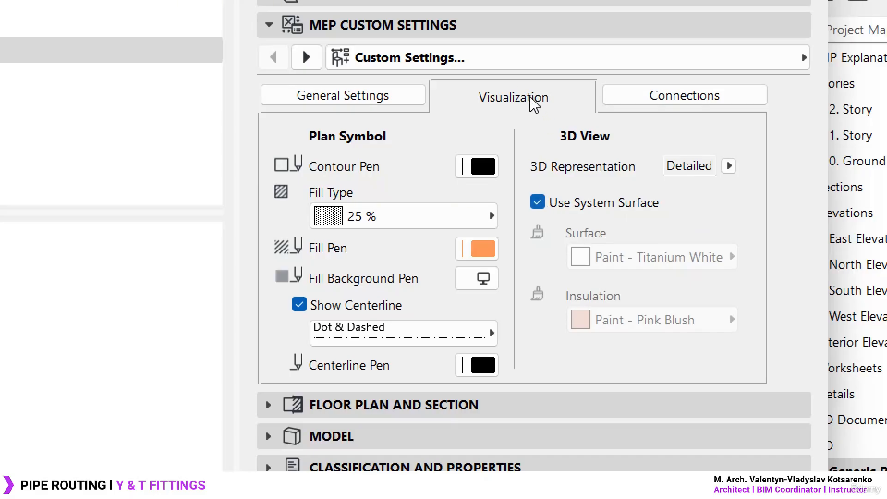
pyautogui.click(542, 204)
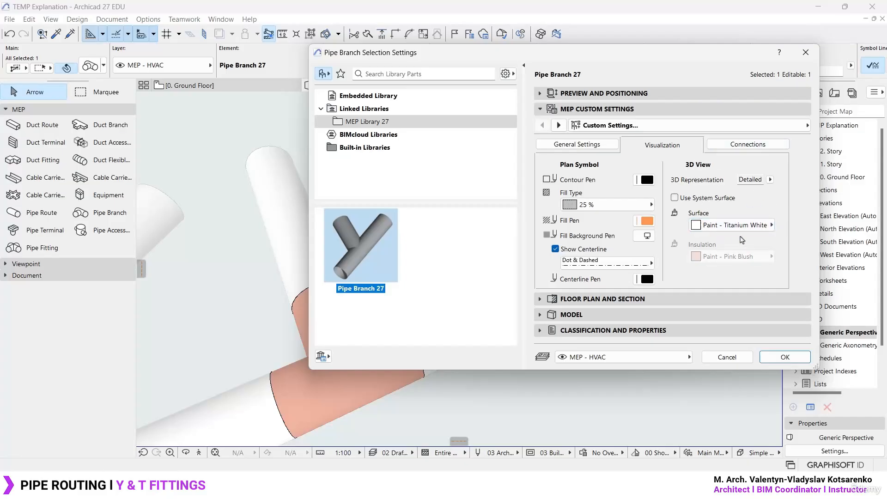
pyautogui.click(786, 357)
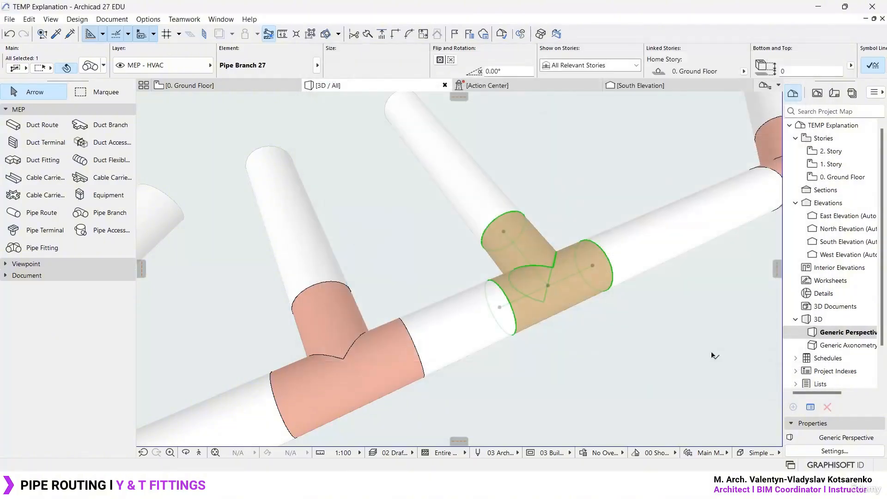
pyautogui.click(597, 363)
pyautogui.scroll(3, 634, 248)
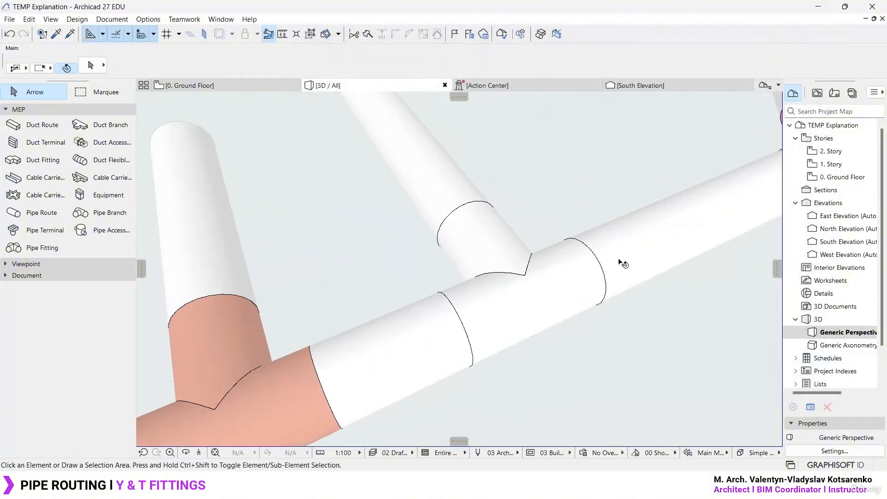
pyautogui.moveTo(619, 261); pyautogui.dragTo(563, 259, button='middle')
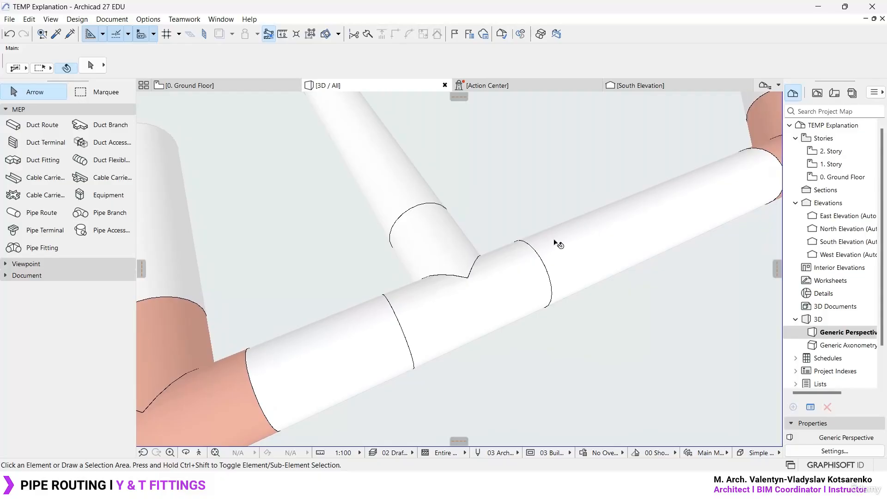
# - Compare the new Heating route with the earlier T and Y fittings on the ground floor plan
pyautogui.click(226, 87)
pyautogui.scroll(-4, 606, 231)
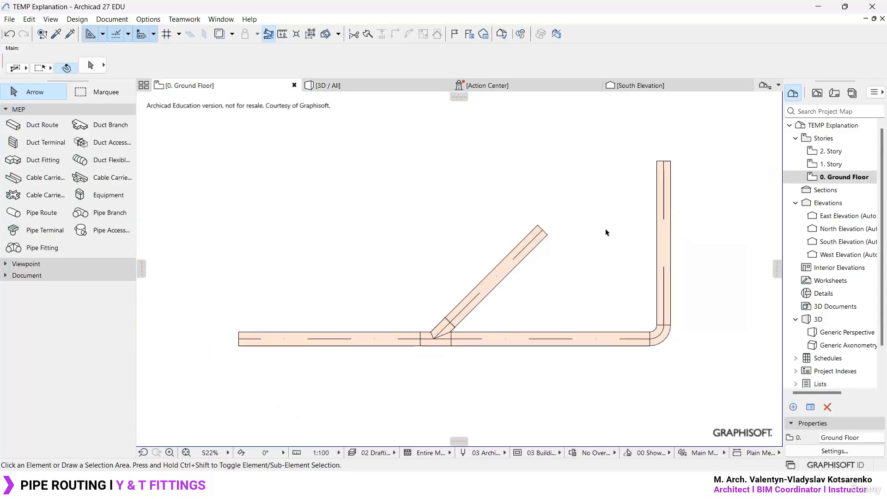
pyautogui.moveTo(395, 243); pyautogui.dragTo(564, 195, button='middle')
pyautogui.scroll(4, 185, 270)
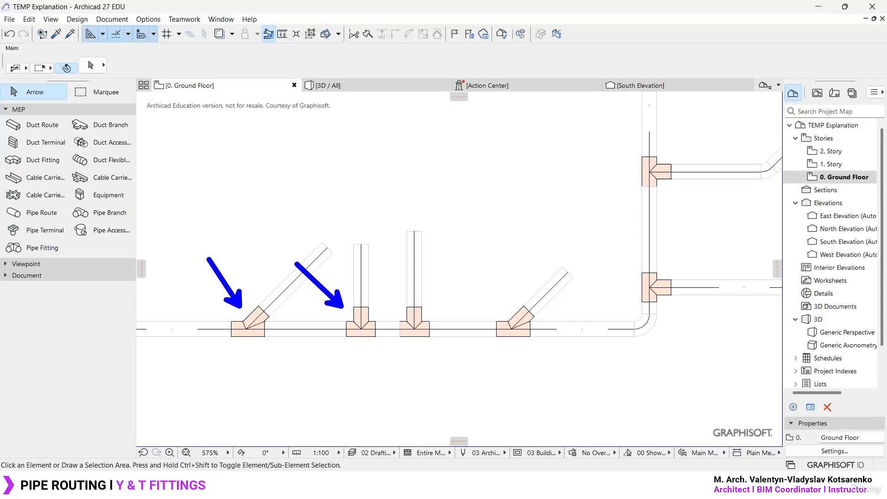
pyautogui.scroll(-3, 359, 309)
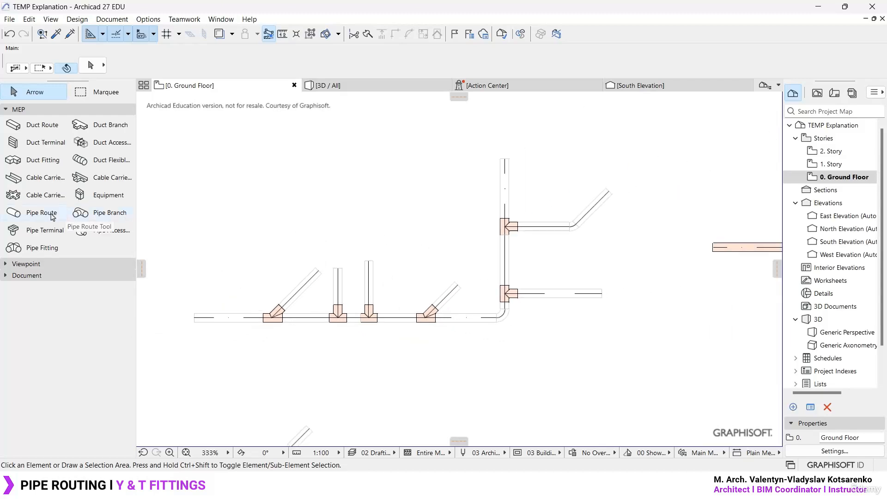
# - Review the system attribute and surface options in the Pipe Route default settings, and close them
pyautogui.click(46, 213)
pyautogui.hotkey('ctrl', 't')
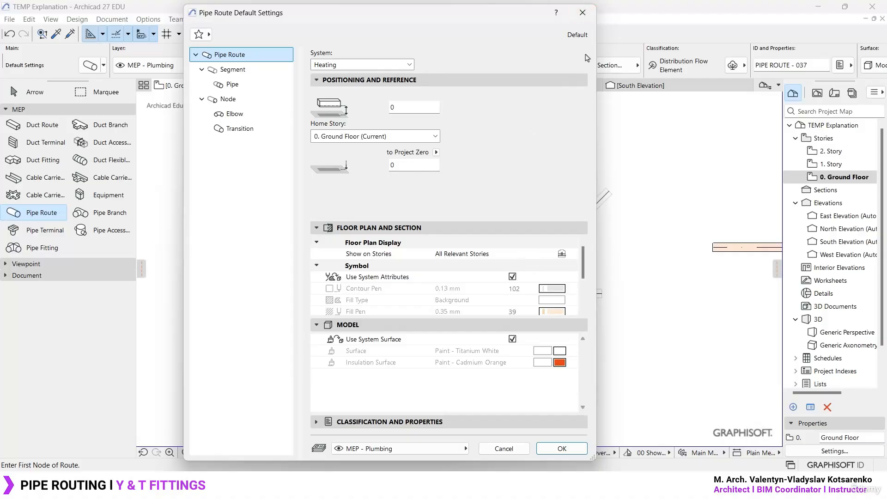
pyautogui.click(585, 13)
# - Switch to the Archicad 26 project, close the Tubo T default settings and bring the existing horizontal duct into view
pyautogui.click(599, 486)
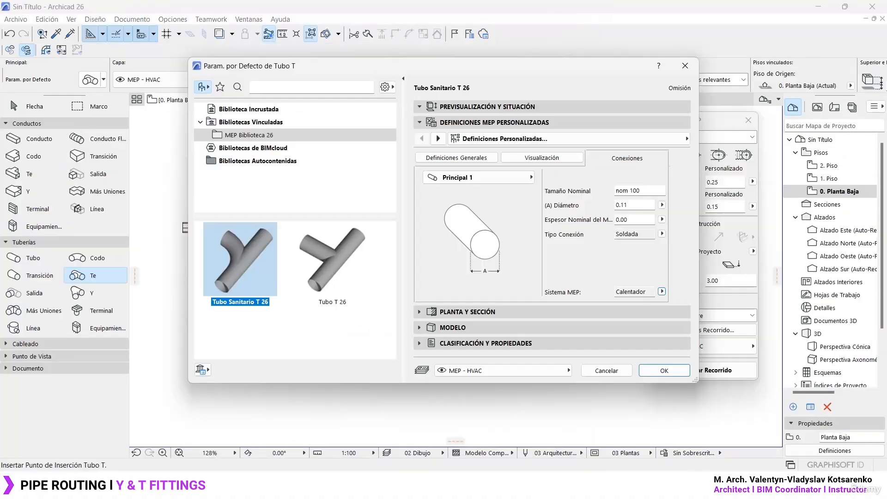
pyautogui.press('Return')
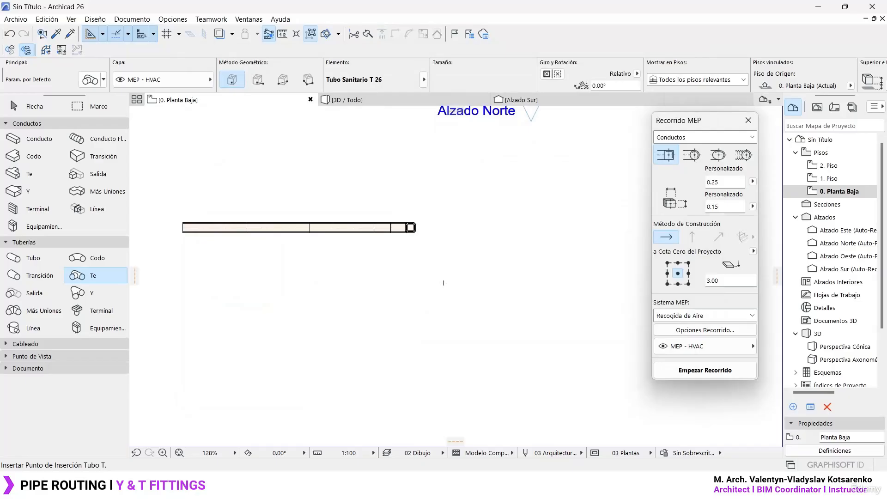
pyautogui.press('Escape')
pyautogui.scroll(3, 319, 204)
pyautogui.moveTo(311, 200); pyautogui.dragTo(412, 212, button='middle')
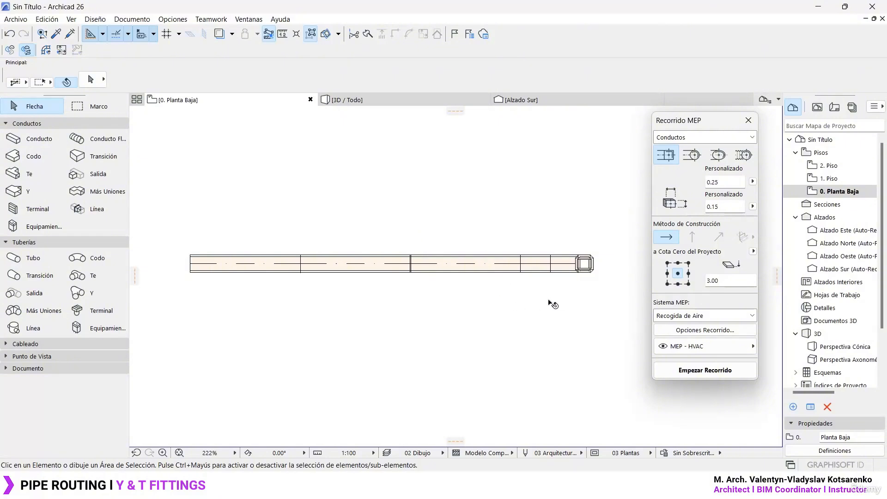
# - Route a duct branch about 2.32 m long straight up from the horizontal duct, connected by a T fitting
pyautogui.click(717, 370)
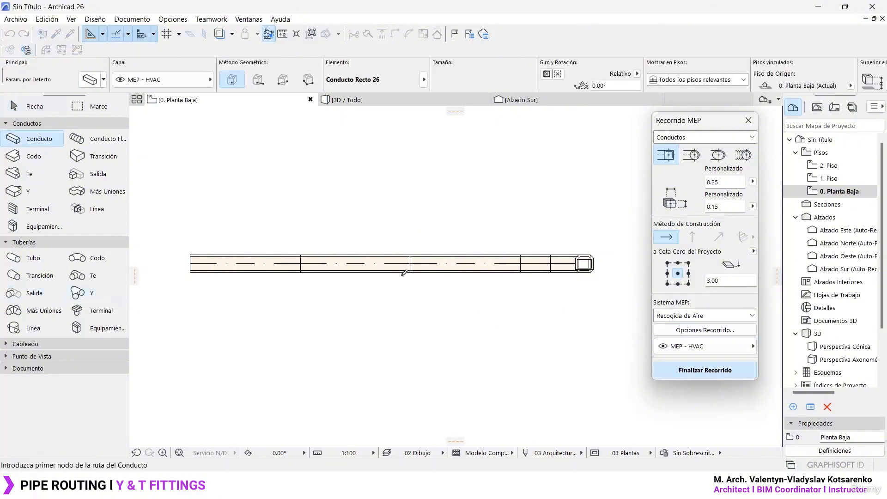
pyautogui.click(355, 261)
pyautogui.doubleClick(381, 154)
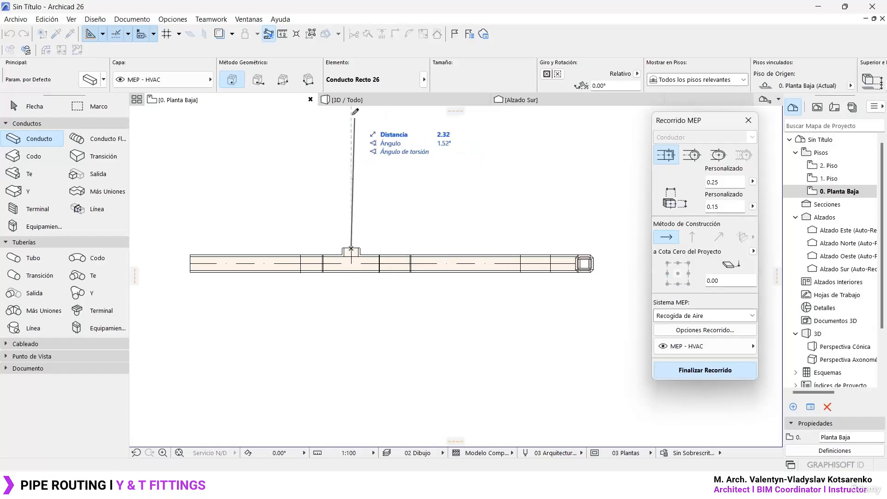
pyautogui.click(353, 111)
pyautogui.scroll(3, 380, 236)
pyautogui.moveTo(380, 235); pyautogui.dragTo(432, 284, button='middle')
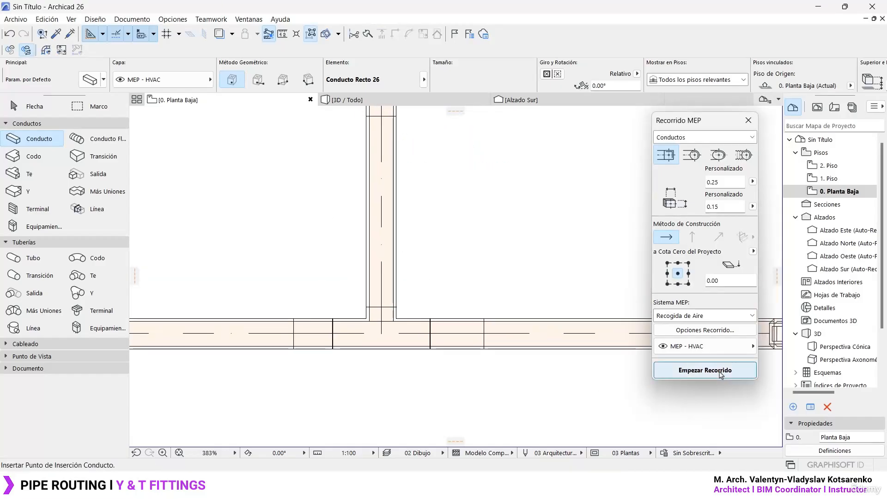
pyautogui.click(719, 372)
# - Set the new duct T fitting's MEP system to No definido and check its visualization options
pyautogui.moveTo(396, 161); pyautogui.dragTo(388, 214, button='middle')
pyautogui.keyDown('shift'); pyautogui.click(386, 384); pyautogui.keyUp('shift')
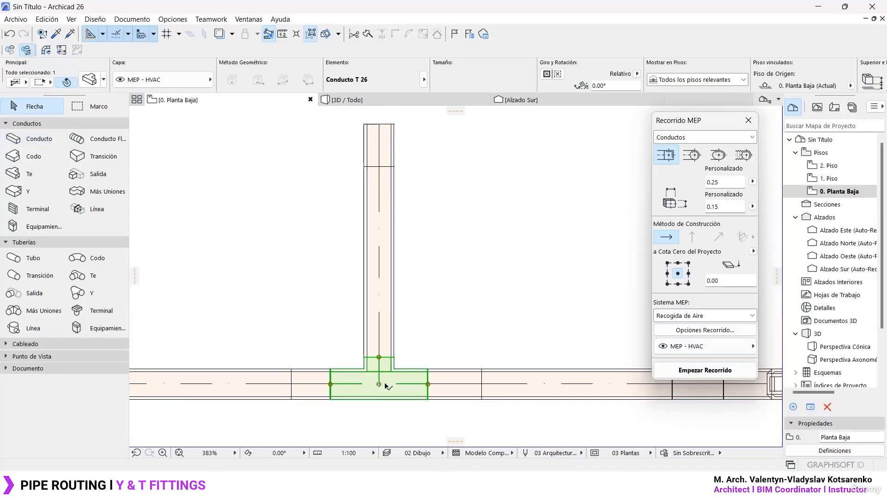
pyautogui.doubleClick(391, 387)
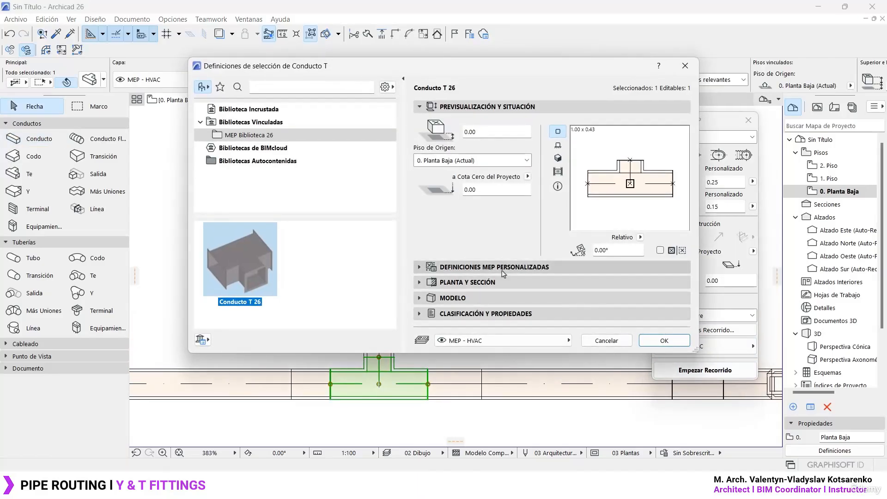
pyautogui.click(495, 122)
pyautogui.click(627, 158)
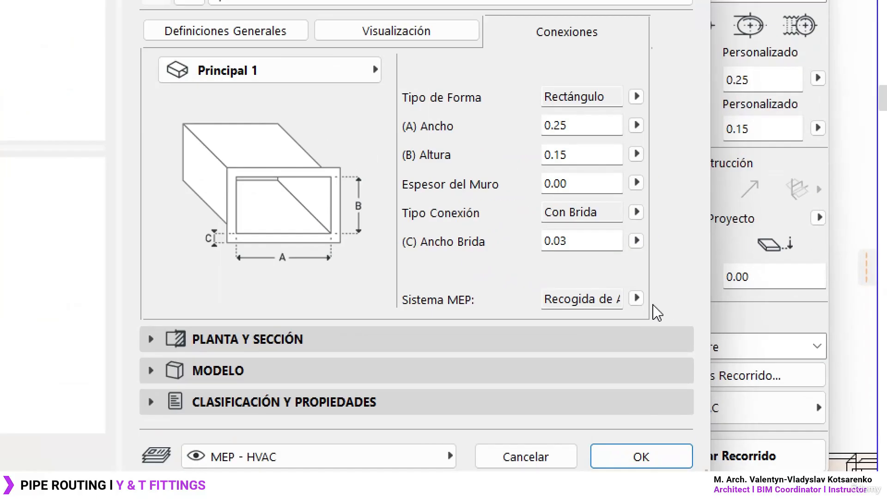
pyautogui.click(659, 292)
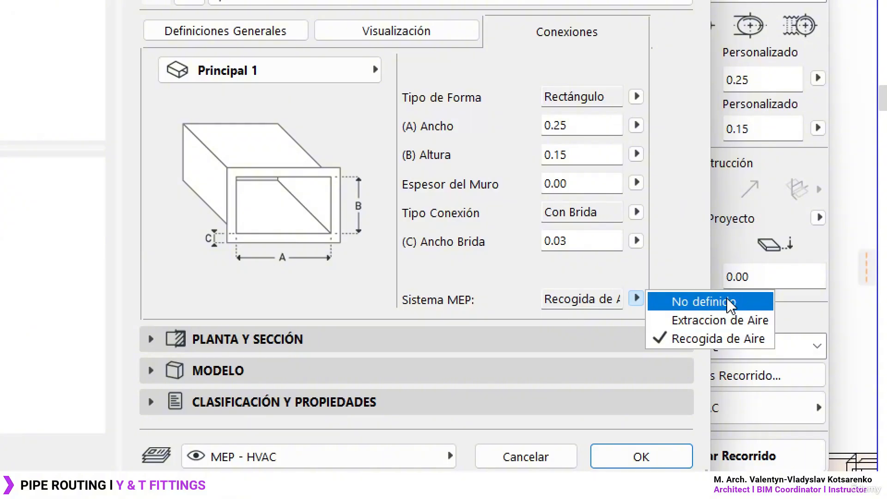
pyautogui.click(703, 302)
pyautogui.click(398, 34)
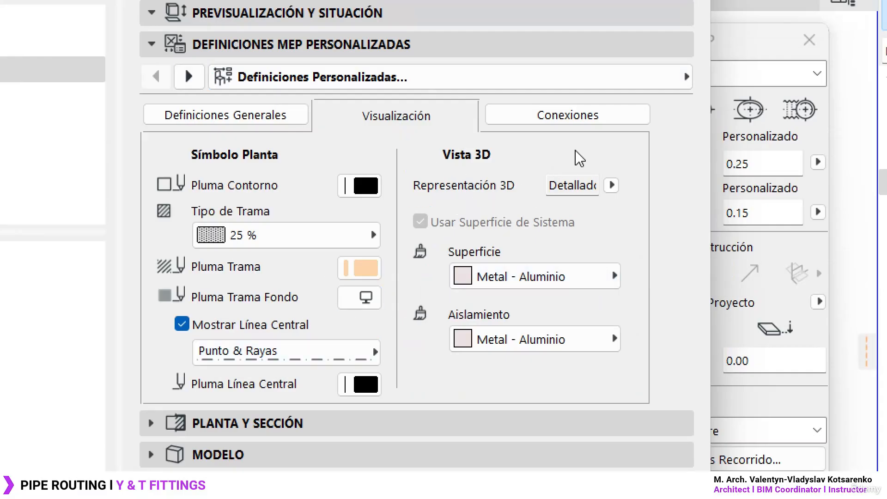
# - Set the duct T fitting's MEP system back to Recogida de Aire and switch to the Archicad 27 project
pyautogui.click(591, 116)
pyautogui.click(636, 382)
pyautogui.click(657, 387)
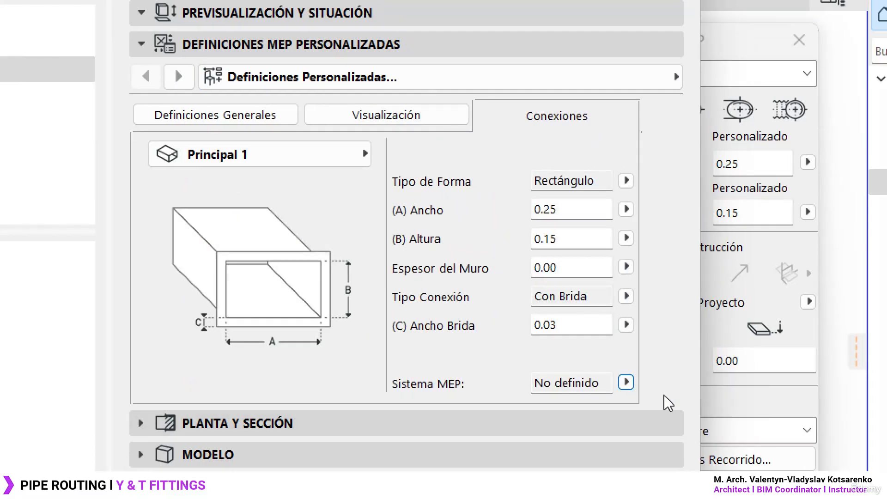
pyautogui.click(626, 382)
pyautogui.click(636, 421)
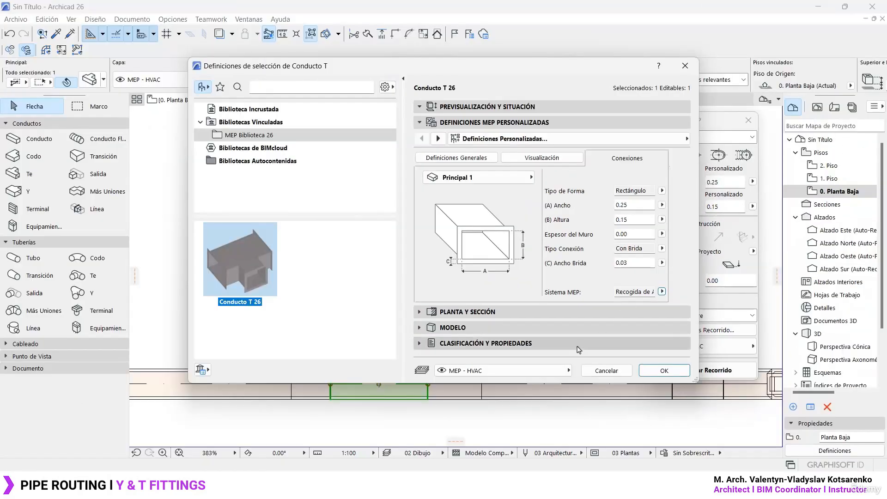
pyautogui.moveTo(571, 484)
pyautogui.click(570, 430)
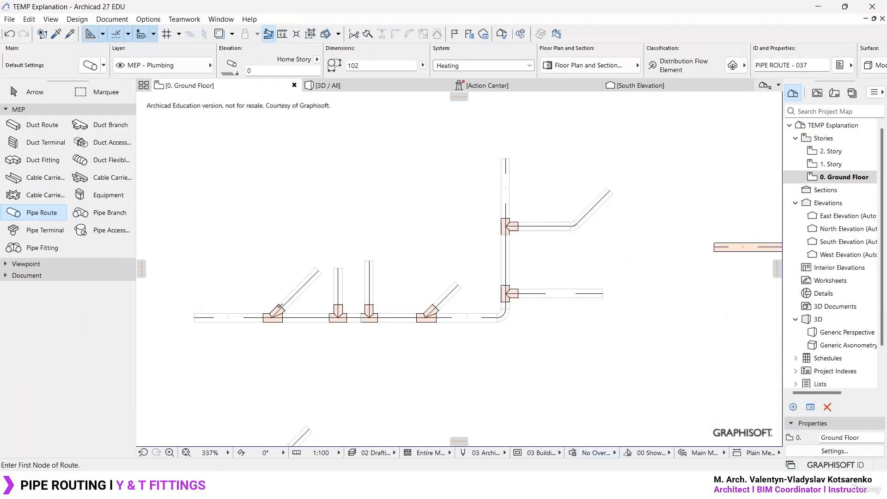
# - Leave the Pipe Route command on the ground floor plan and return to element selection
pyautogui.scroll(5, 365, 287)
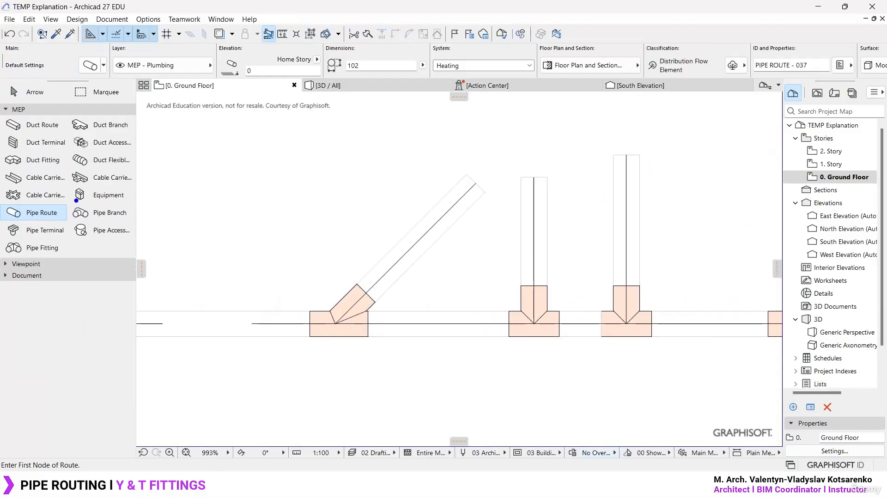
pyautogui.keyDown('ctrl'); pyautogui.moveTo(73, 201); pyautogui.dragTo(142, 223); pyautogui.keyUp('ctrl')
pyautogui.moveTo(106, 198); pyautogui.dragTo(57, 180)
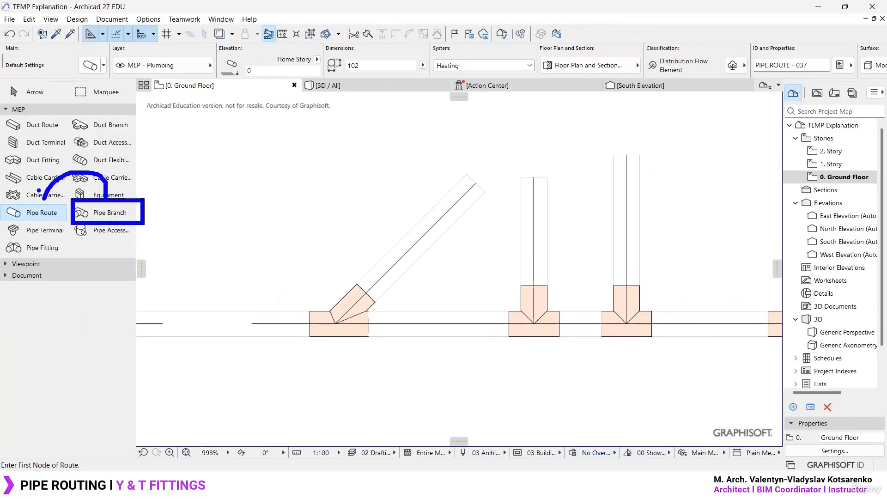
pyautogui.keyDown('ctrl'); pyautogui.moveTo(1, 200); pyautogui.dragTo(71, 223); pyautogui.keyUp('ctrl')
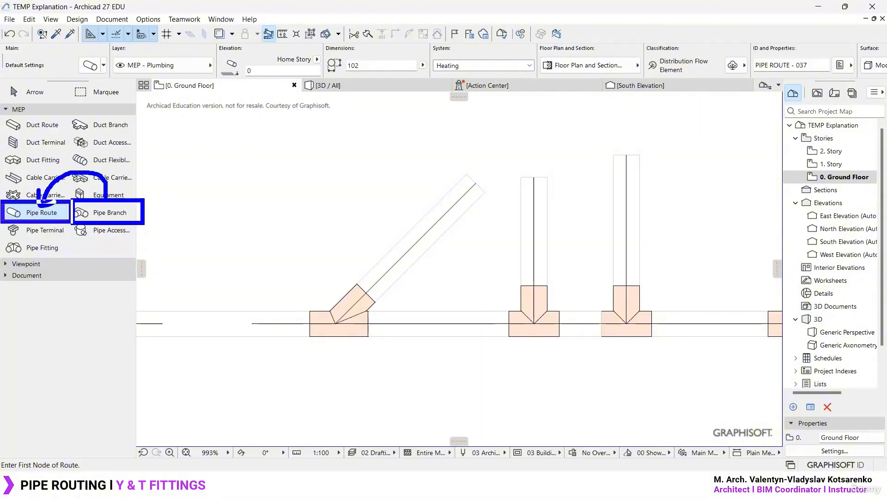
pyautogui.press('Escape')
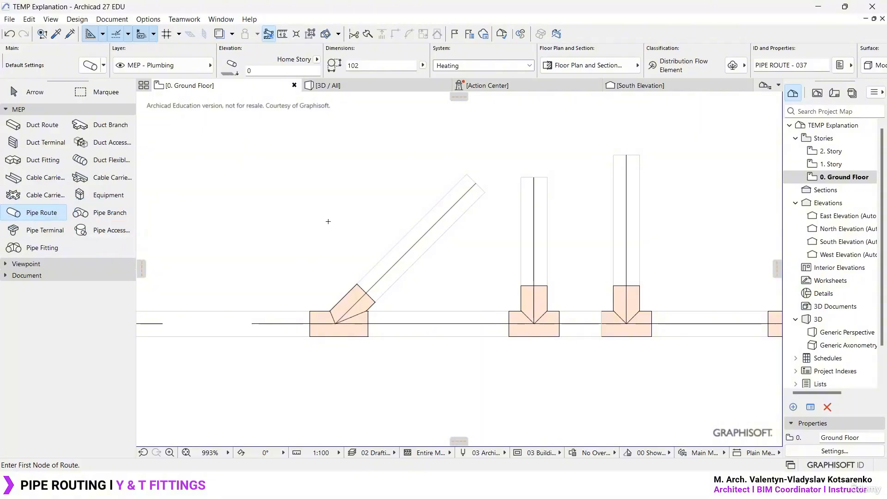
pyautogui.press('Escape')
# - Examine the Y and T fittings along the pipe routes on the ground floor plan
pyautogui.scroll(-3, 325, 225)
pyautogui.scroll(-5, 326, 226)
pyautogui.moveTo(503, 189); pyautogui.dragTo(489, 241, button='middle')
pyautogui.scroll(1, 569, 207)
pyautogui.scroll(1, 568, 206)
pyautogui.moveTo(569, 207); pyautogui.dragTo(538, 206, button='middle')
pyautogui.scroll(-1, 549, 195)
pyautogui.moveTo(412, 240)
pyautogui.mouseDown()
pyautogui.moveTo(383, 245)
pyautogui.moveTo(418, 239)
pyautogui.mouseUp()
pyautogui.moveTo(409, 288)
pyautogui.mouseDown()
pyautogui.moveTo(394, 325)
pyautogui.moveTo(402, 326)
pyautogui.mouseUp()
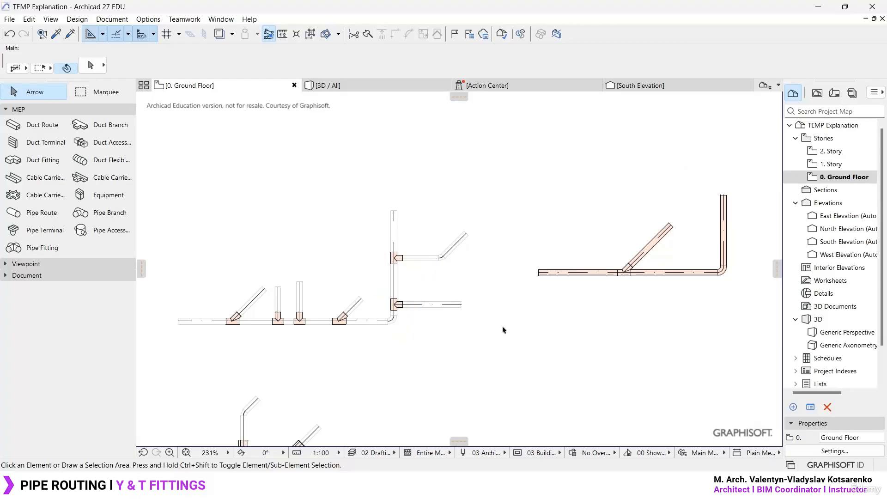
pyautogui.click(83, 21)
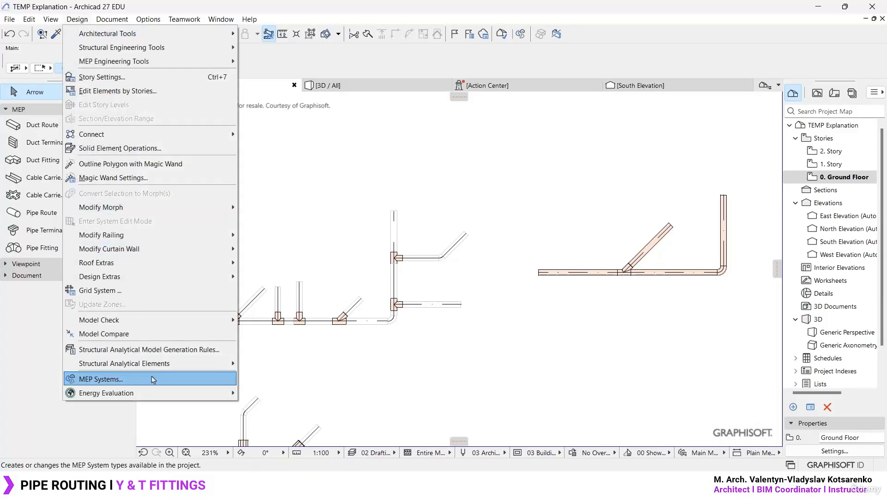
pyautogui.click(356, 197)
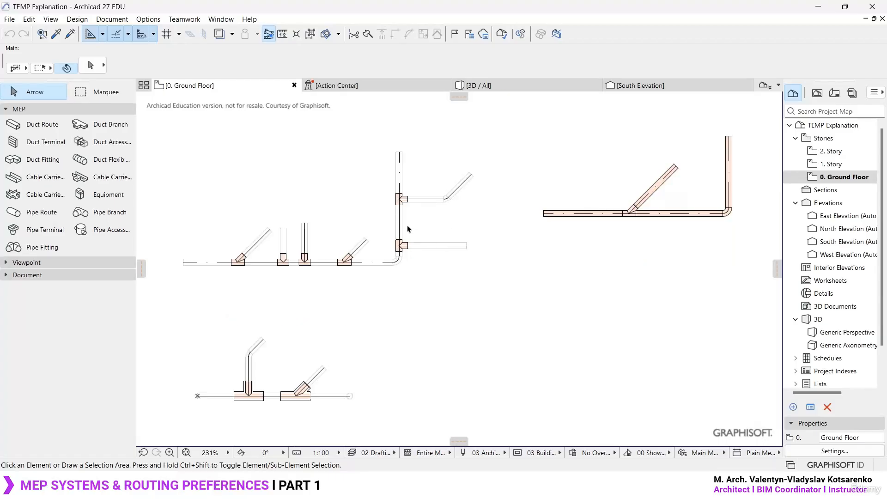
pyautogui.scroll(5, 316, 231)
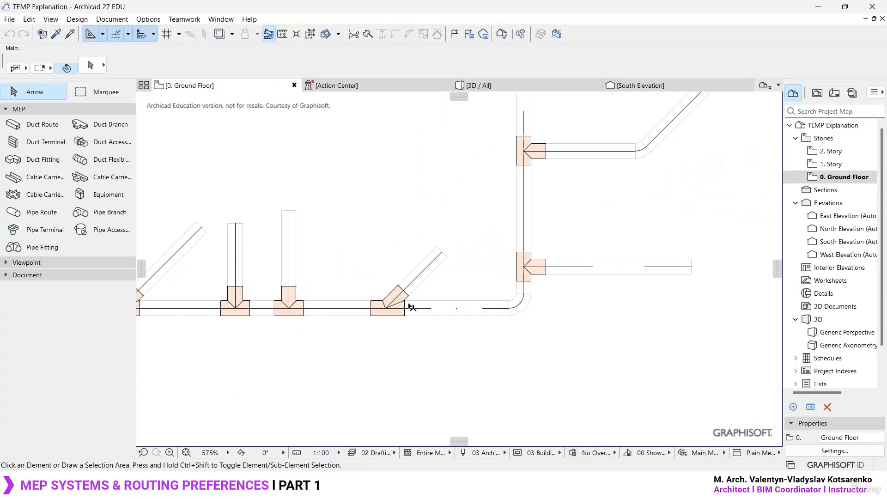
pyautogui.scroll(-2, 409, 303)
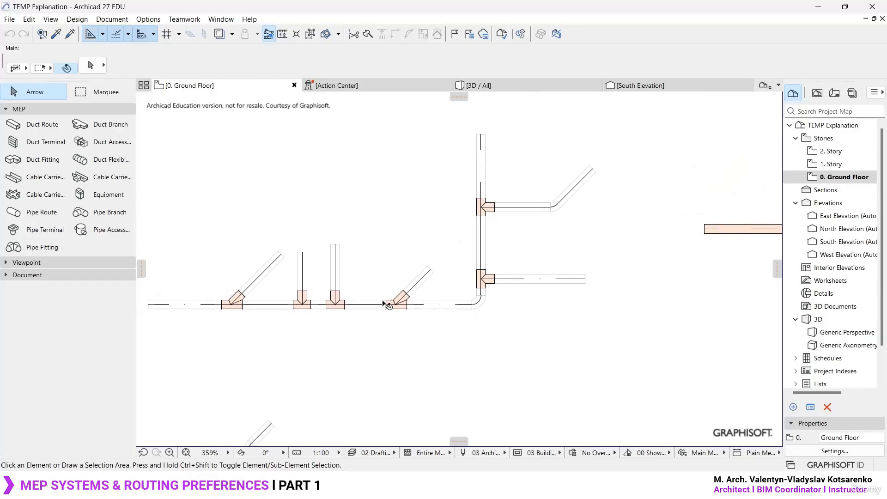
pyautogui.scroll(3, 416, 304)
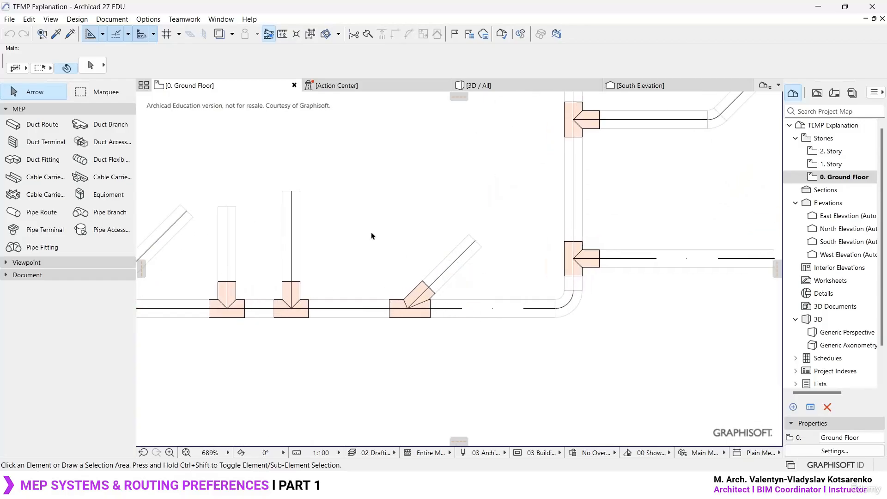
pyautogui.scroll(-5, 372, 234)
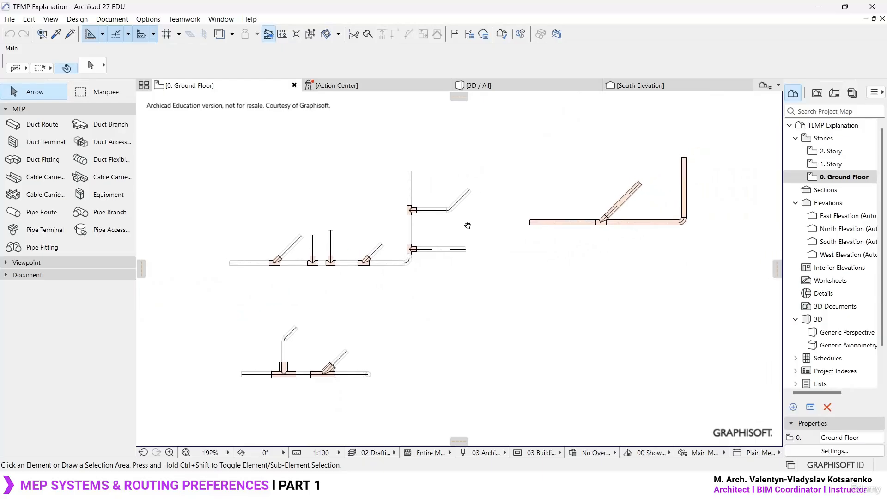
pyautogui.scroll(3, 342, 273)
pyautogui.moveTo(367, 224); pyautogui.dragTo(342, 277, button='middle')
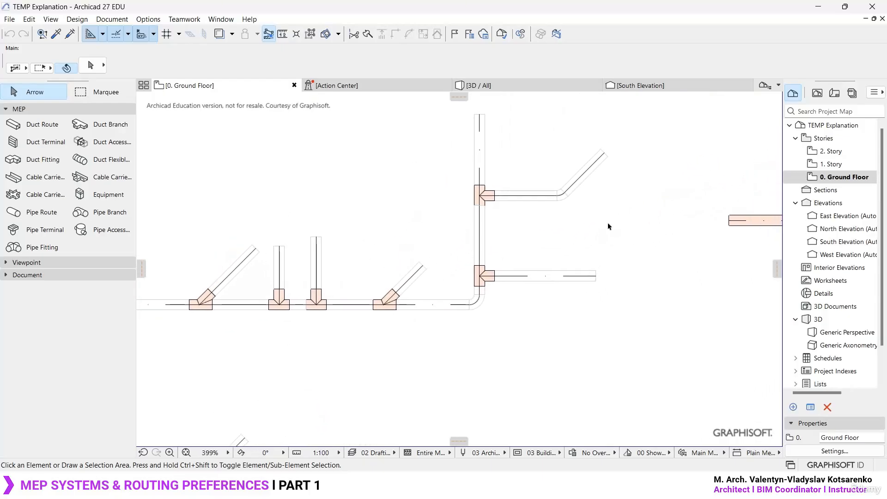
pyautogui.moveTo(626, 212); pyautogui.dragTo(374, 245, button='middle')
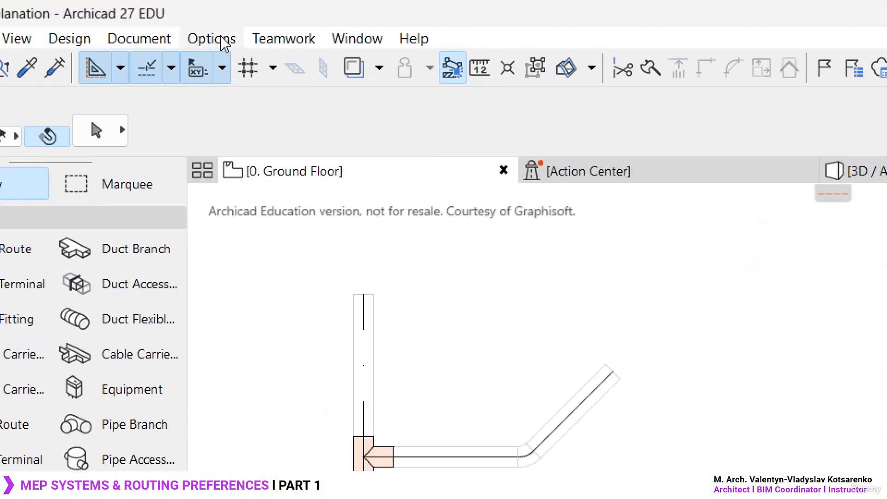
# - Open the MEP Systems settings and review the Cooling, Sprinkler, Heating and Fresh Air systems
pyautogui.click(165, 45)
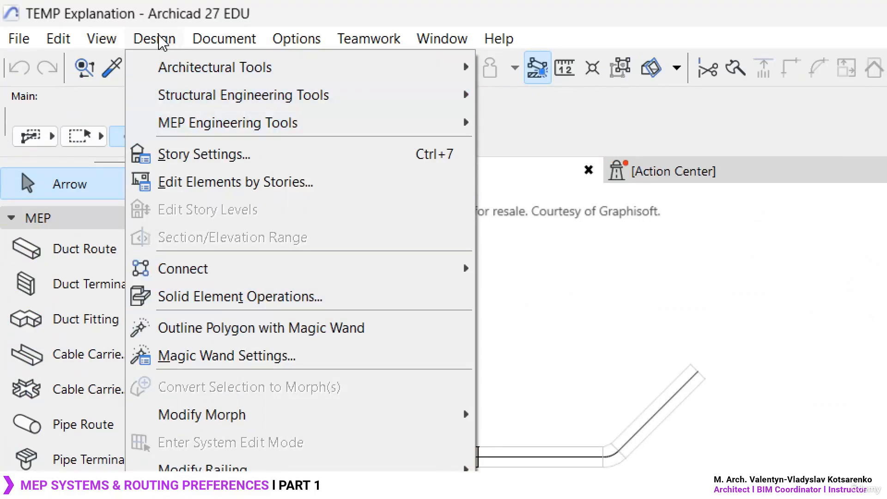
pyautogui.moveTo(267, 420)
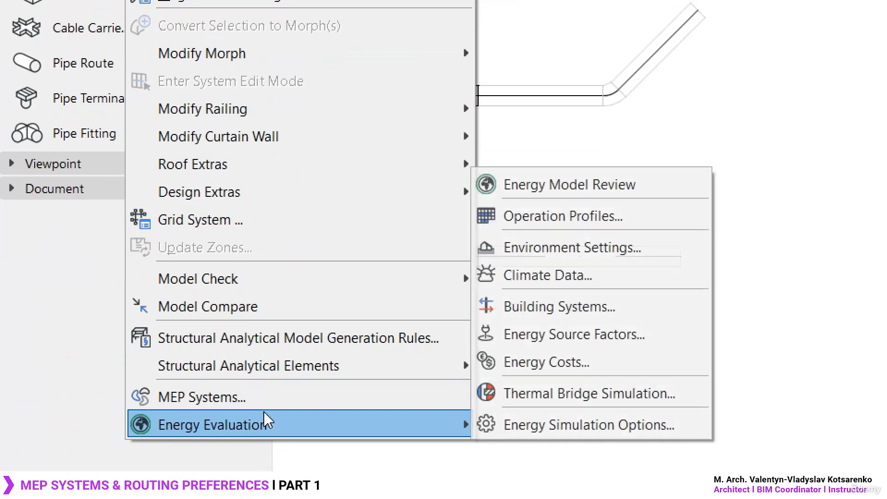
pyautogui.click(266, 398)
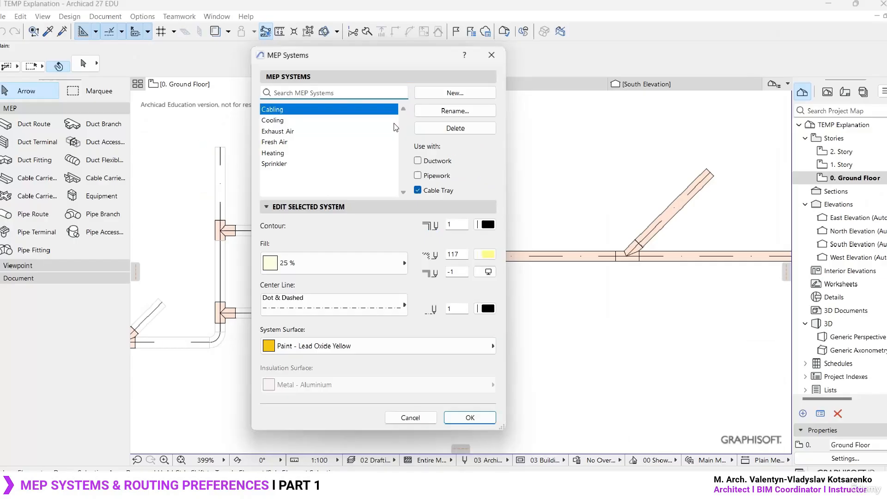
pyautogui.moveTo(383, 58); pyautogui.dragTo(389, 10)
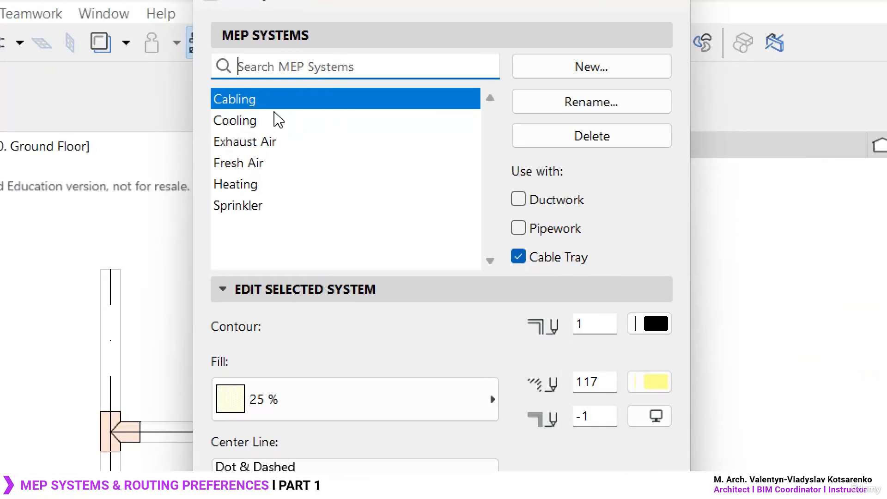
pyautogui.click(263, 122)
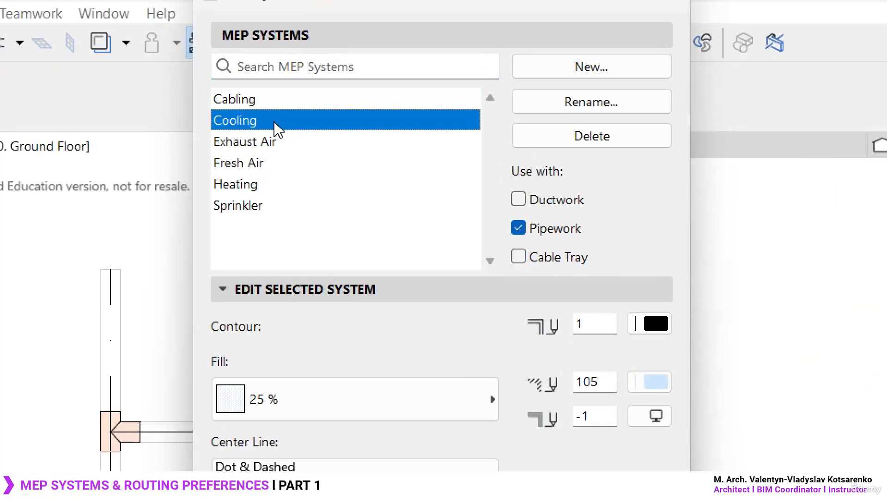
pyautogui.click(261, 208)
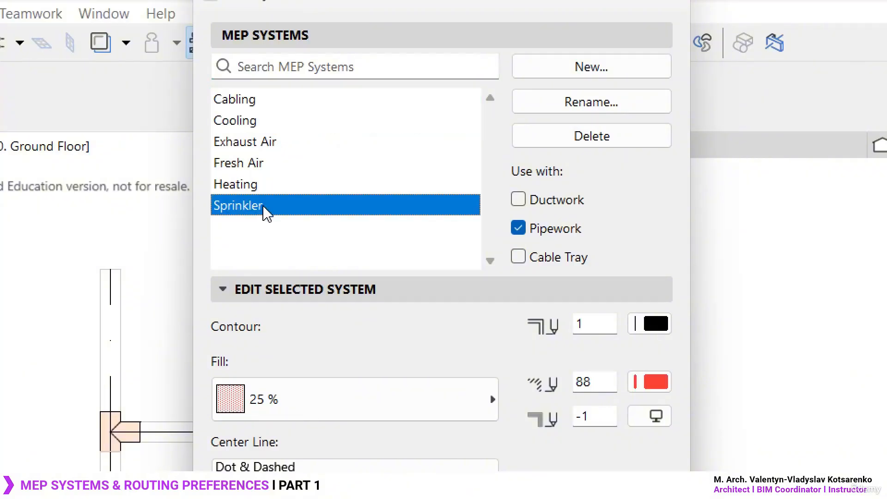
pyautogui.click(274, 180)
pyautogui.click(274, 163)
# - Create a new MEP system named Sanitary based on the Exhaust Air system
pyautogui.click(282, 142)
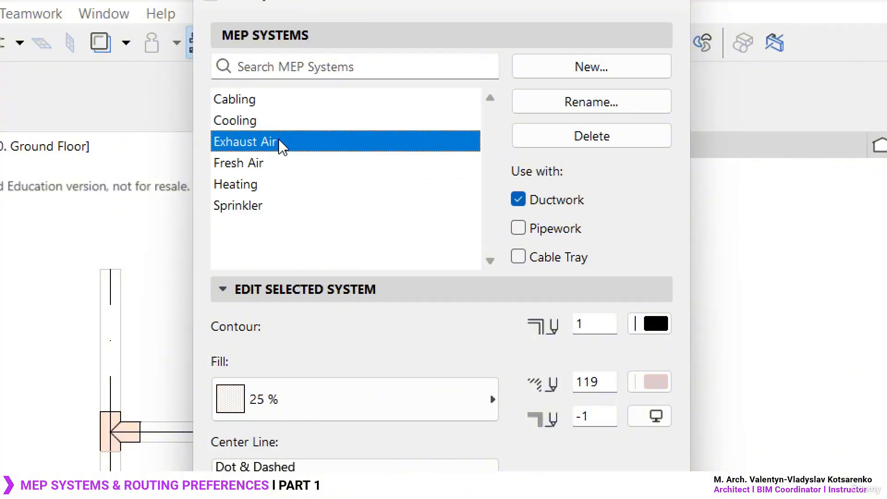
pyautogui.click(596, 69)
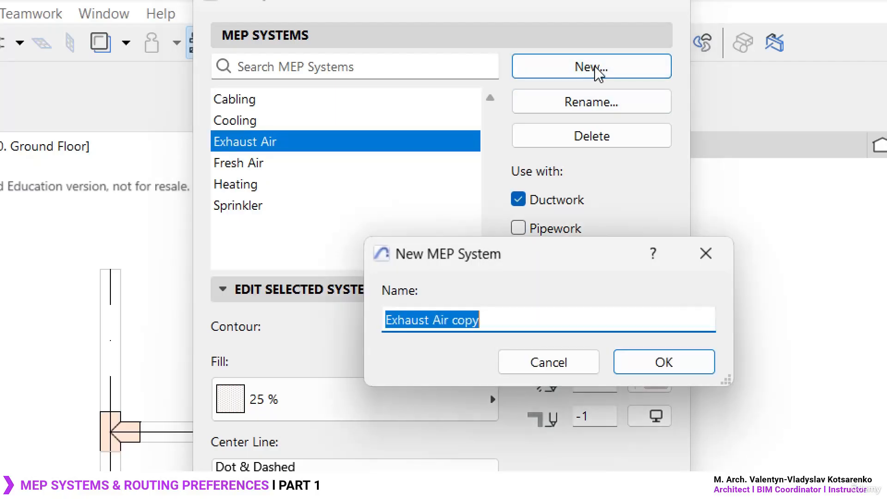
pyautogui.write('Sanitary')
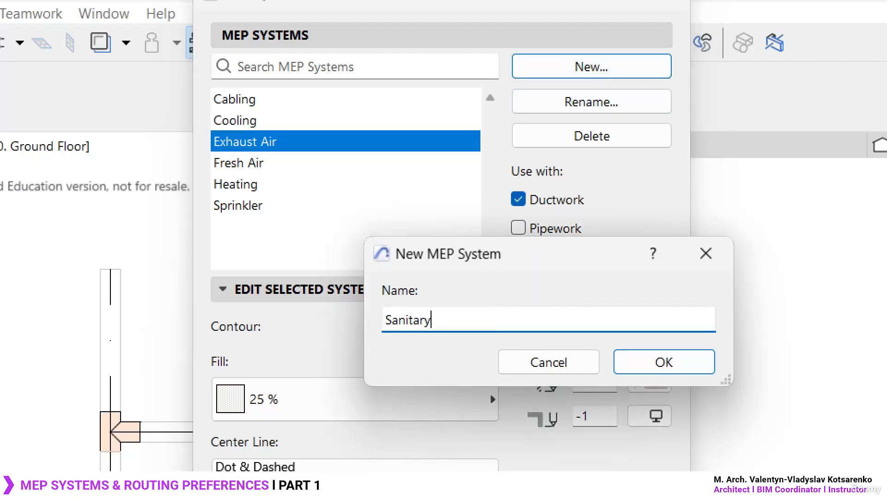
pyautogui.click(675, 363)
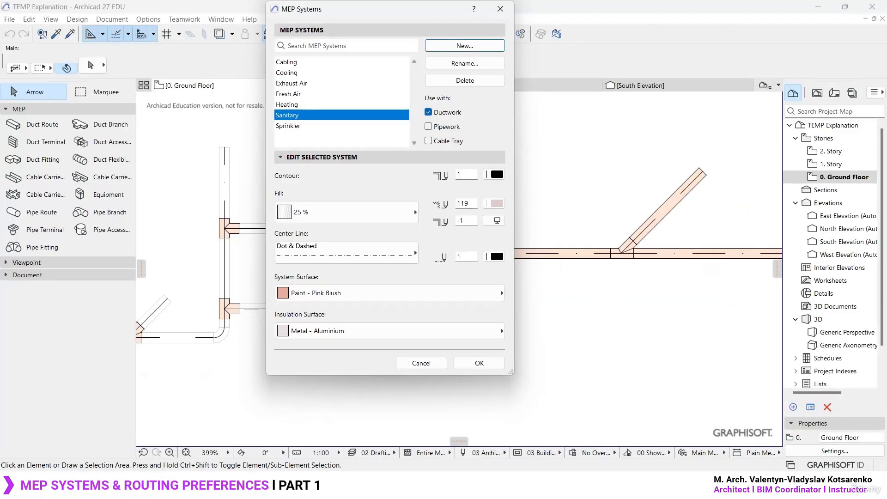
# - Switch to the Archicad 26 project and look through its separate Conductos, Tuberías and Cableado tool groups
pyautogui.click(571, 486)
pyautogui.click(44, 125)
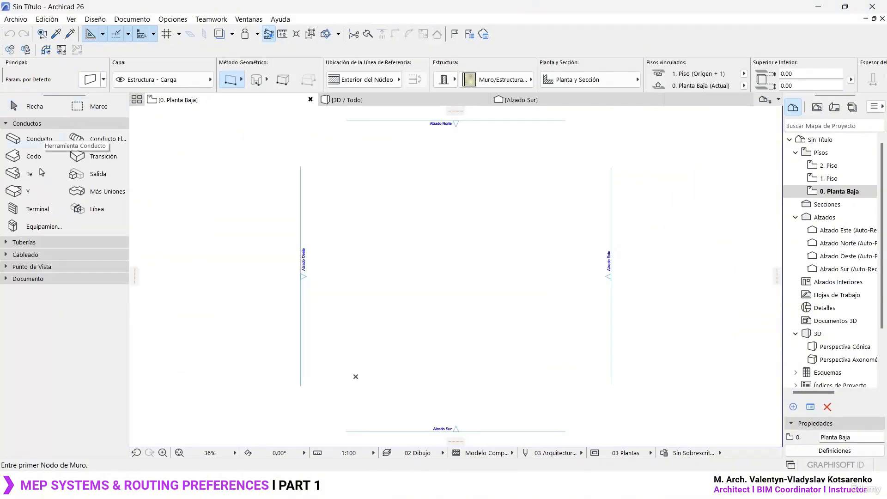
pyautogui.click(38, 242)
pyautogui.click(45, 345)
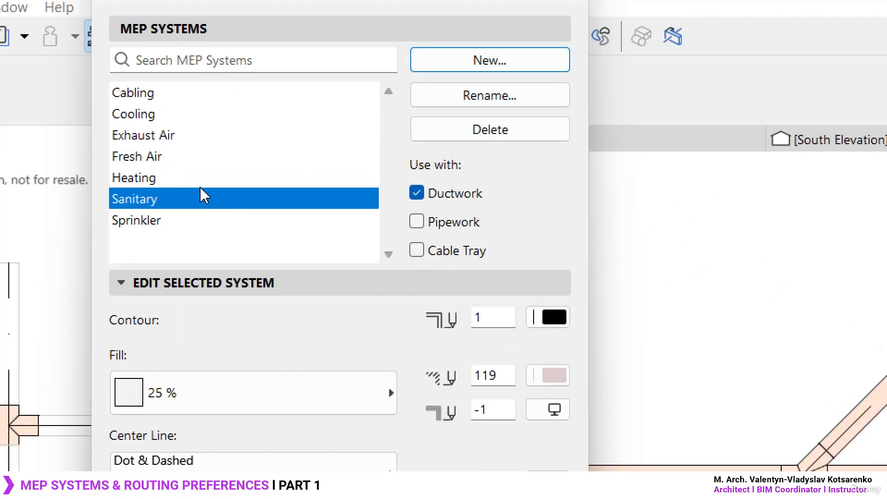
# - Allow the Sanitary system for Pipework and Cable Tray, with Paint - Titanium White as system surface and Paint - Cadmium Orange as insulation surface
pyautogui.click(417, 222)
pyautogui.click(423, 248)
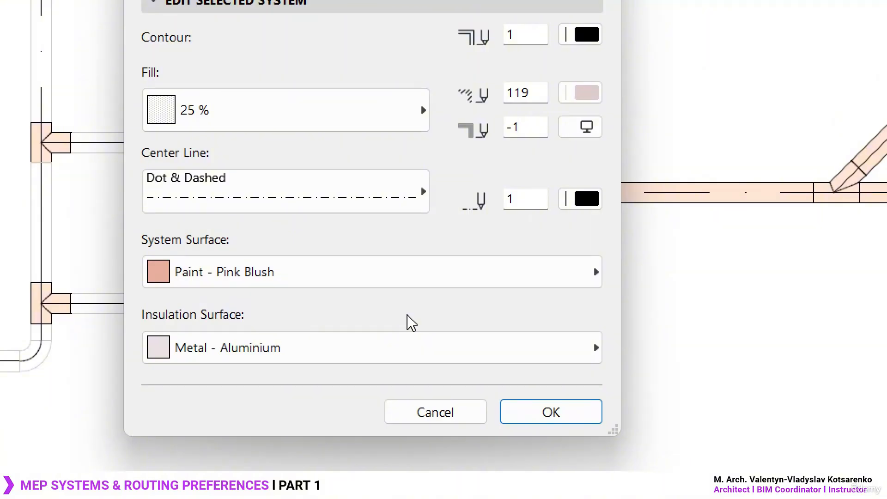
pyautogui.click(392, 283)
pyautogui.click(717, 170)
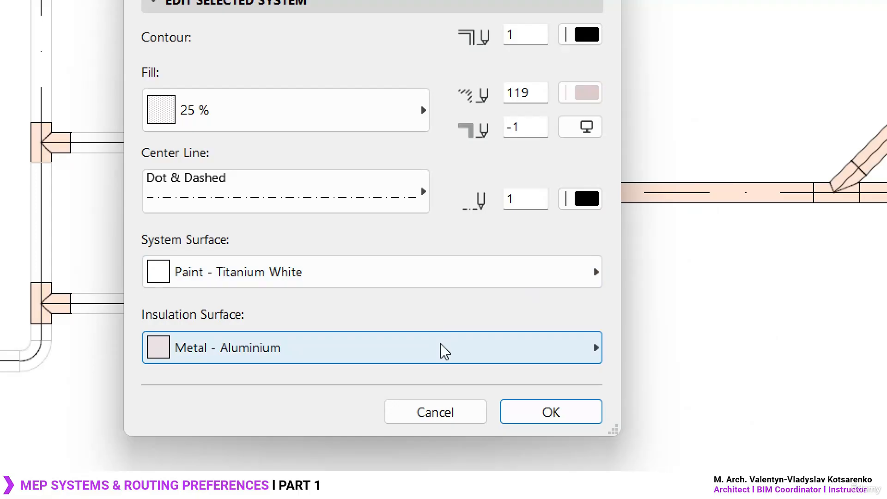
pyautogui.click(445, 351)
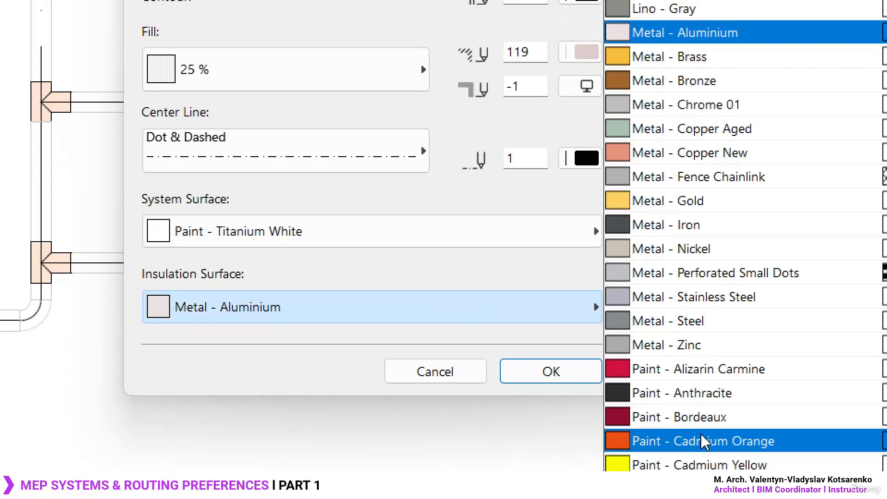
pyautogui.click(704, 441)
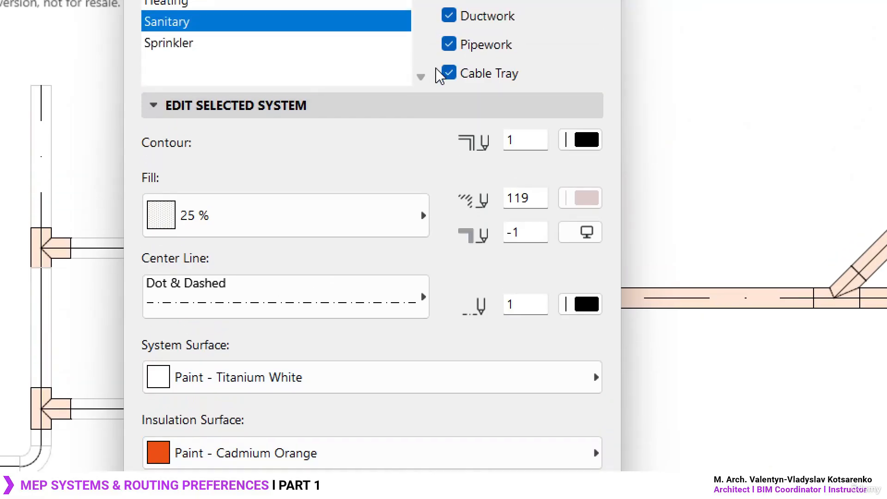
# - Set the Sanitary system's fill to Background and its contour pen to 102
pyautogui.click(340, 232)
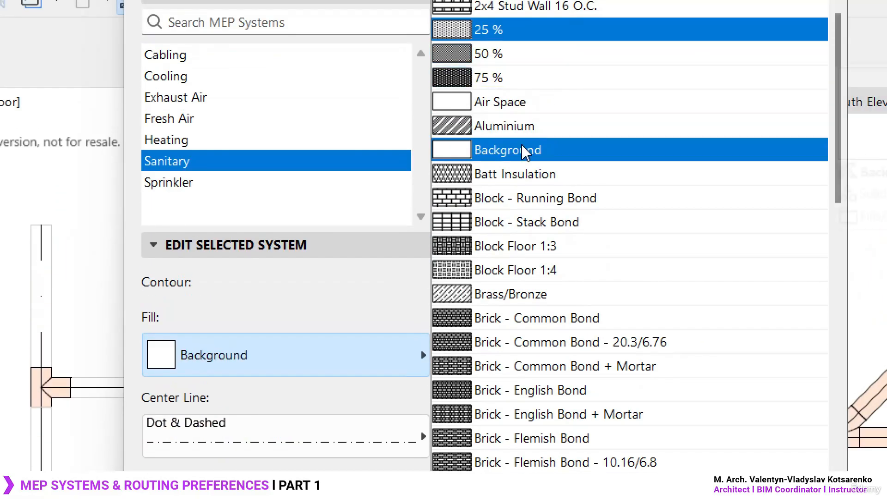
pyautogui.click(526, 152)
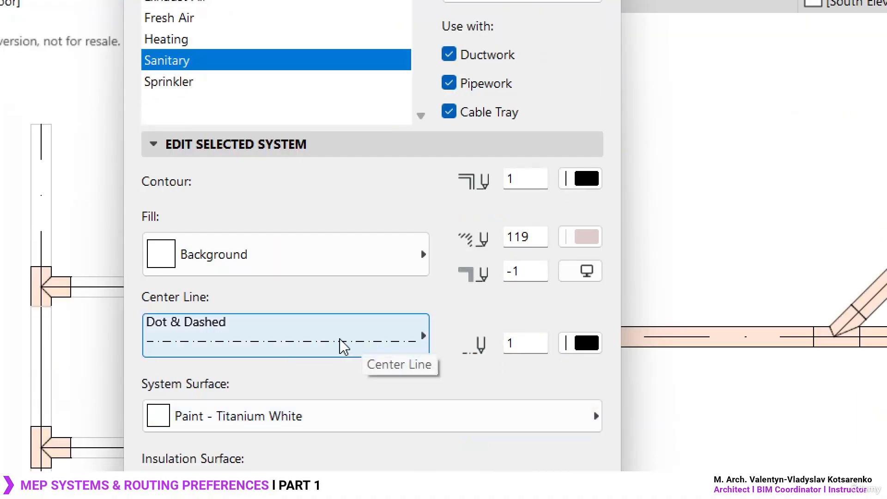
pyautogui.click(592, 184)
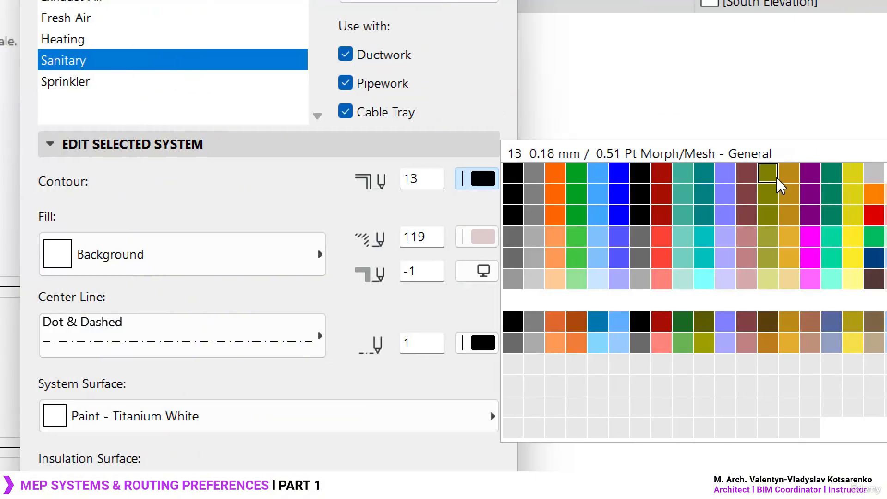
pyautogui.click(536, 280)
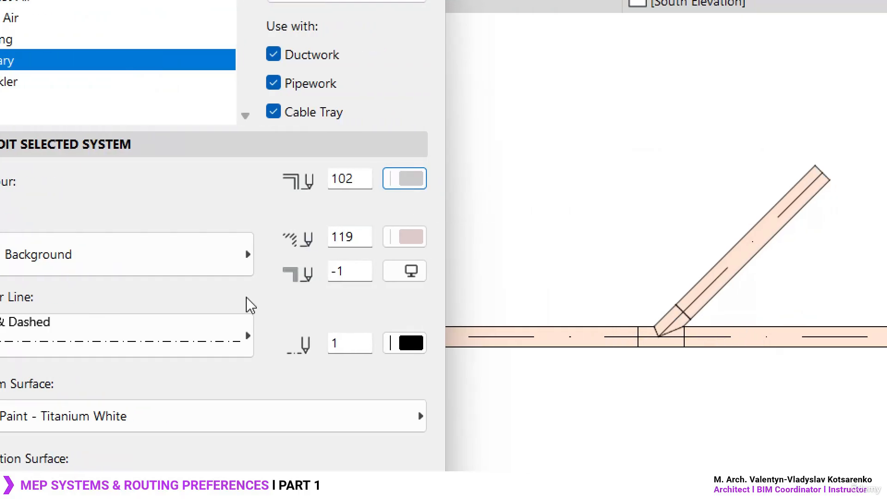
pyautogui.click(406, 275)
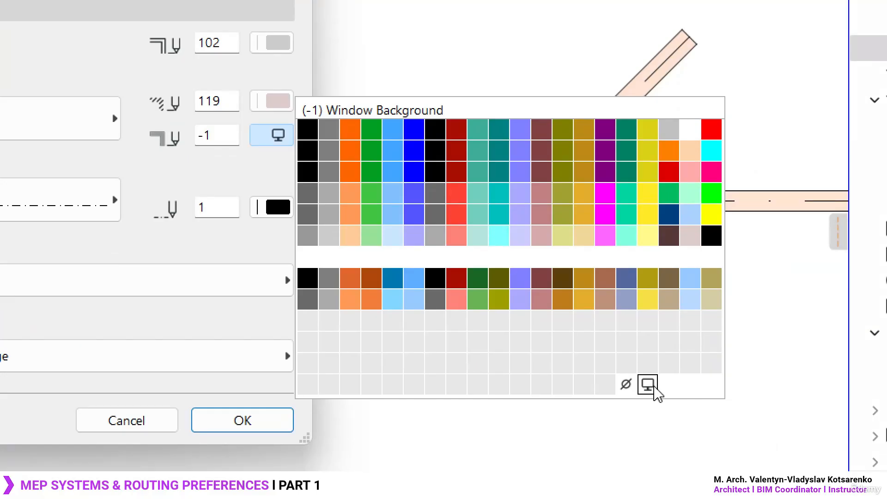
pyautogui.click(648, 385)
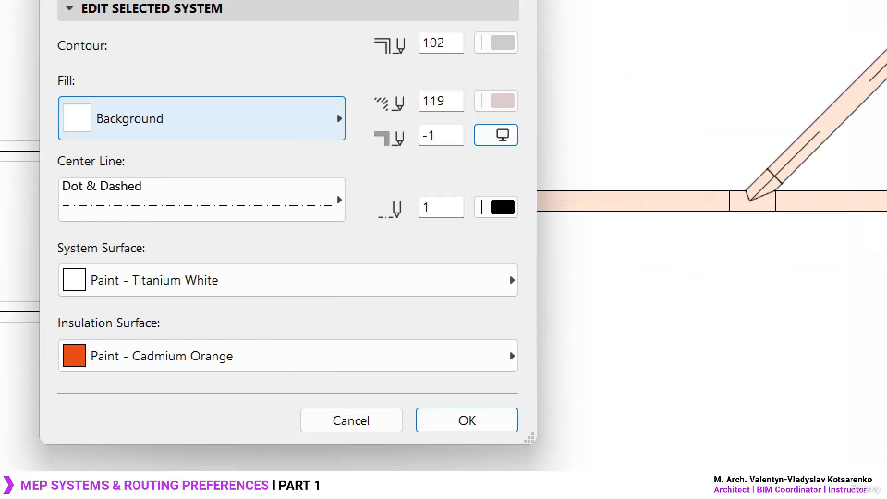
# - Check the pen choices for the Sanitary system's center line, keep pen 1, and save the MEP system settings
pyautogui.click(533, 280)
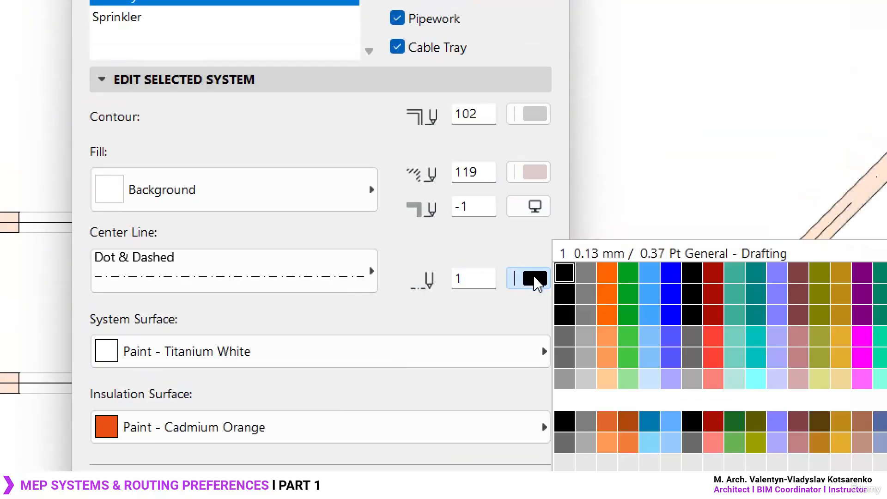
pyautogui.click(532, 279)
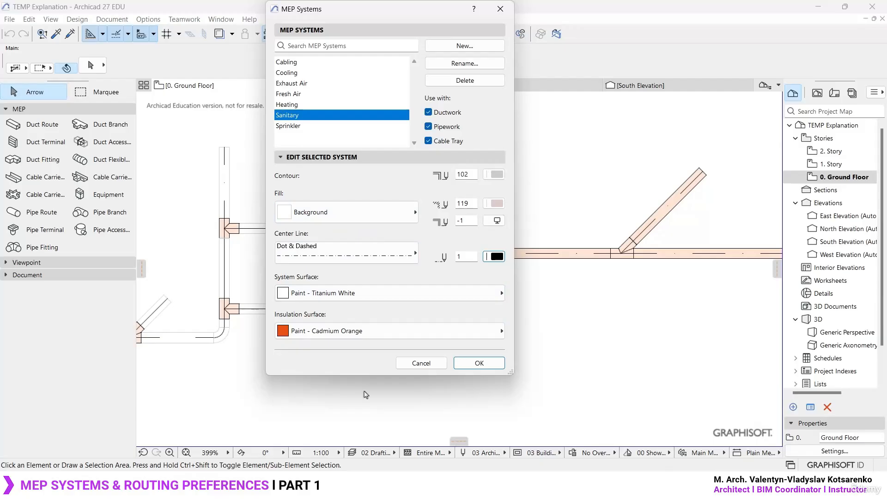
pyautogui.click(482, 364)
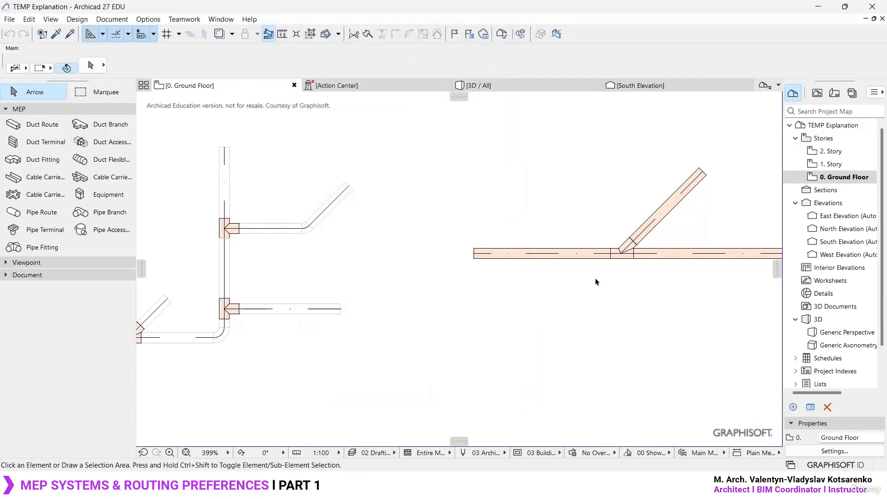
pyautogui.moveTo(640, 268); pyautogui.dragTo(428, 319, button='middle')
pyautogui.click(618, 358)
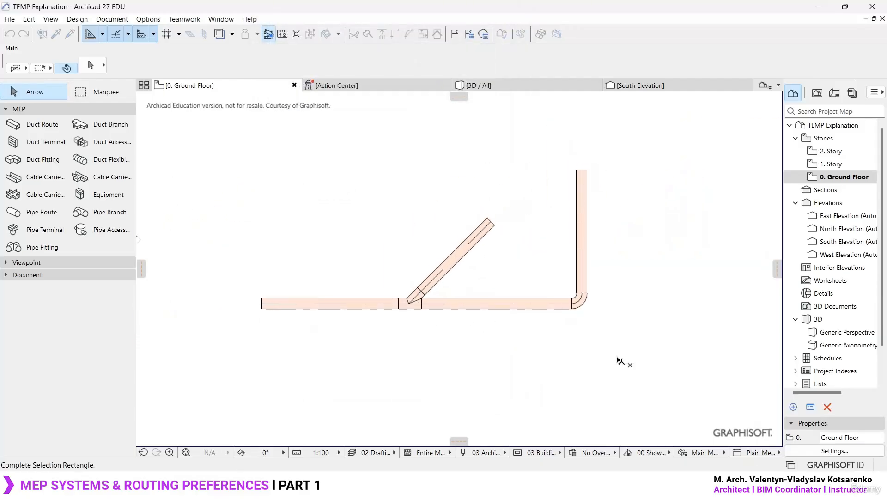
pyautogui.click(410, 293)
pyautogui.click(638, 357)
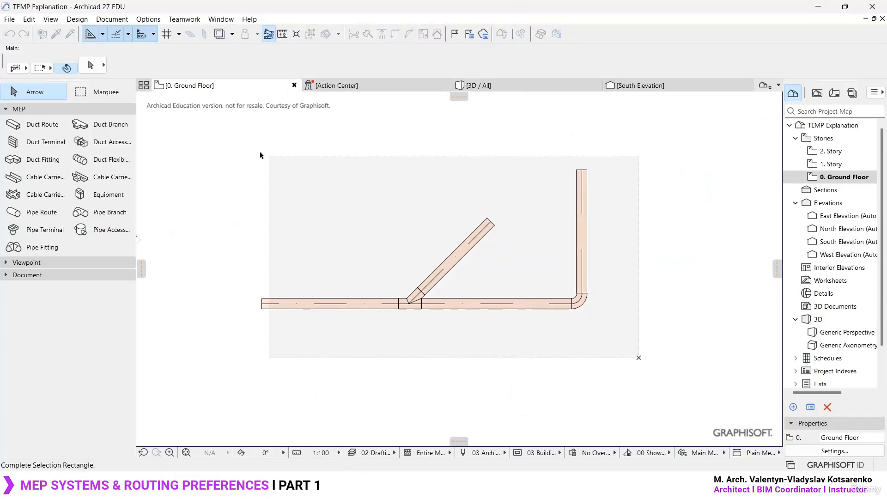
pyautogui.click(260, 155)
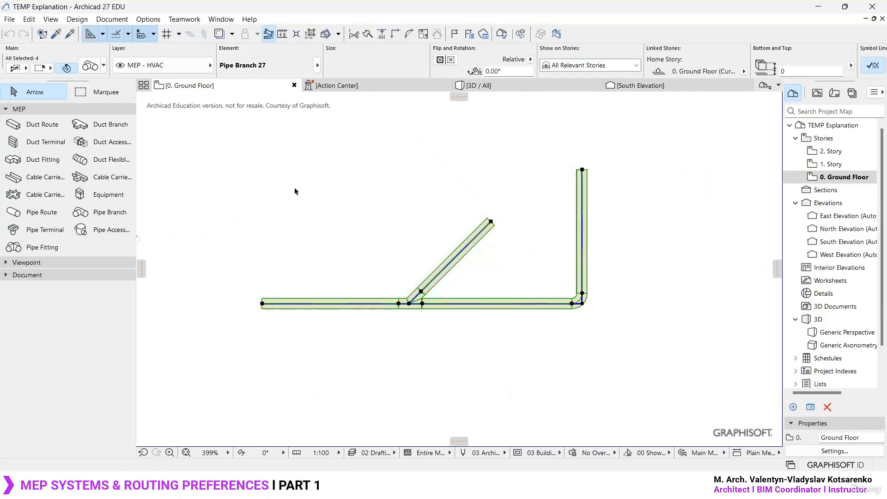
pyautogui.press('Escape')
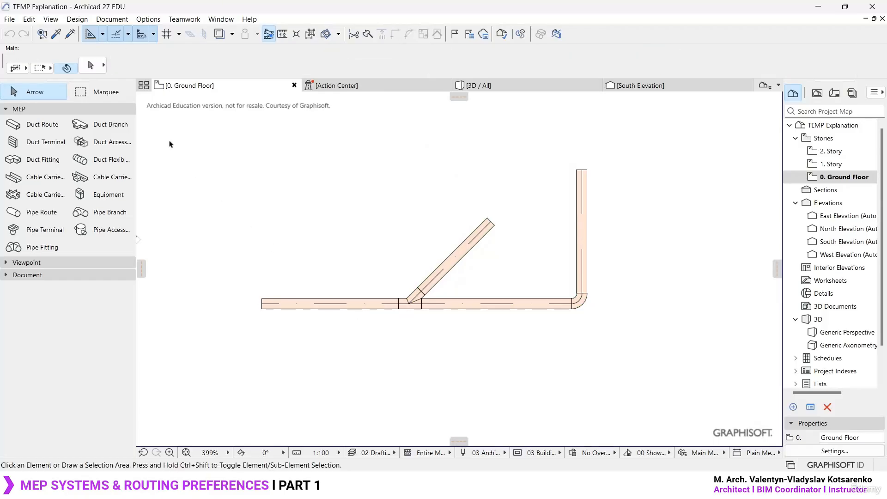
# - Assign the straight horizontal pipe route before the diagonal branch to the Sanitary system
pyautogui.click(360, 304)
pyautogui.hotkey('ctrl', 't')
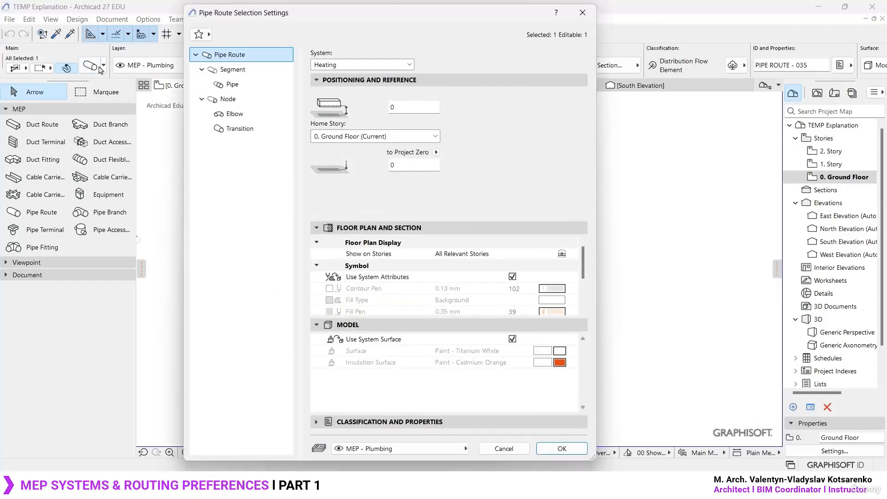
pyautogui.moveTo(300, 18); pyautogui.dragTo(378, 18)
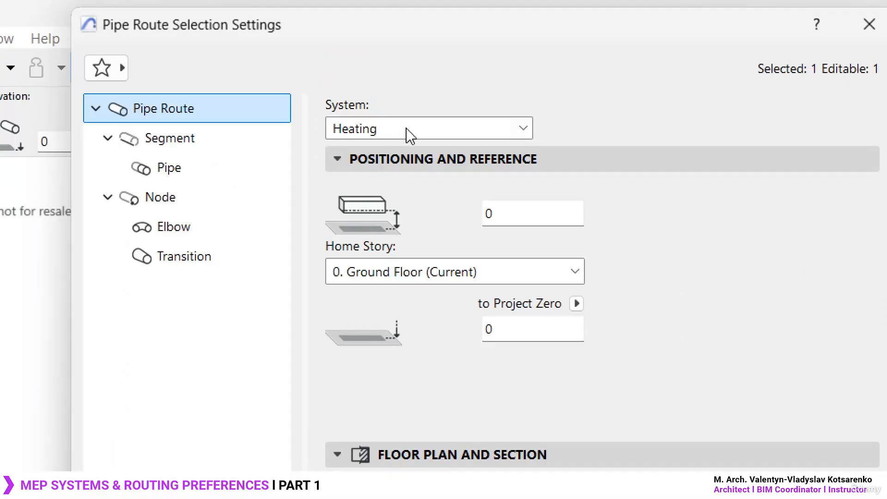
pyautogui.click(409, 134)
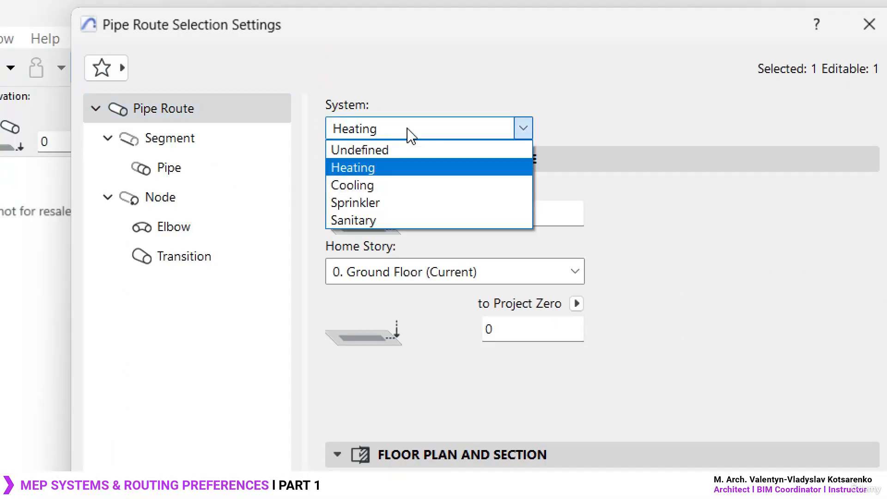
pyautogui.click(369, 220)
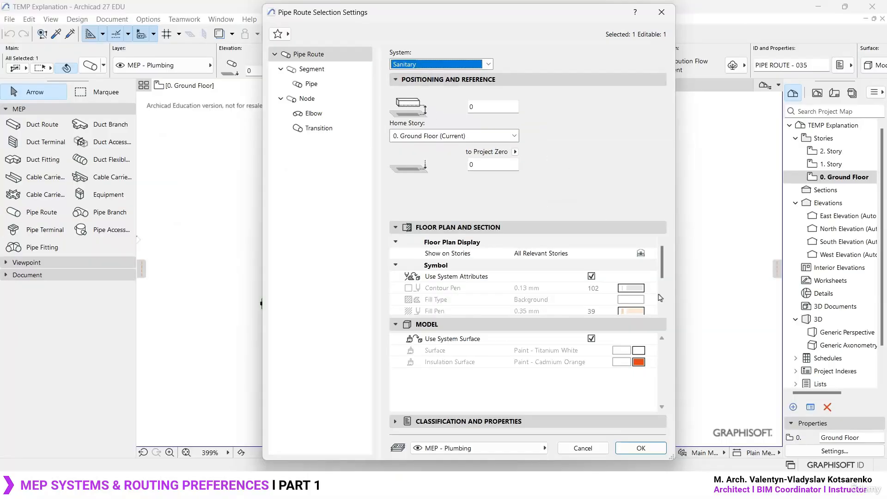
pyautogui.click(640, 447)
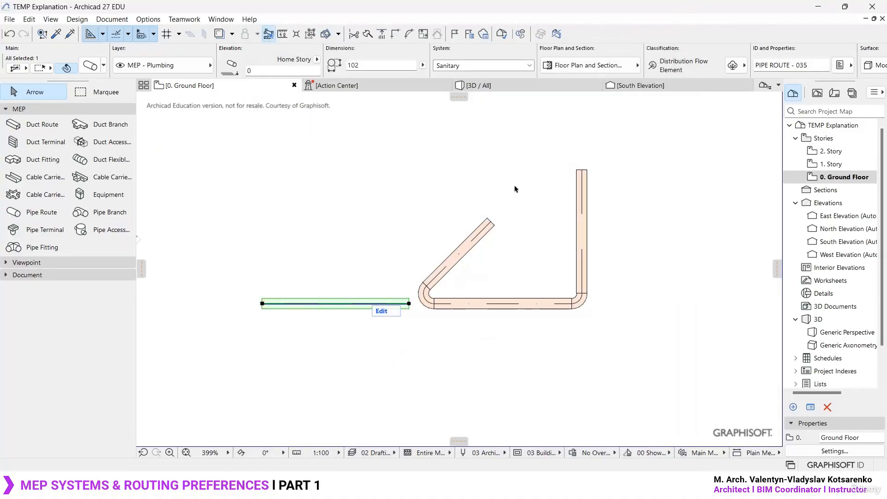
pyautogui.click(515, 186)
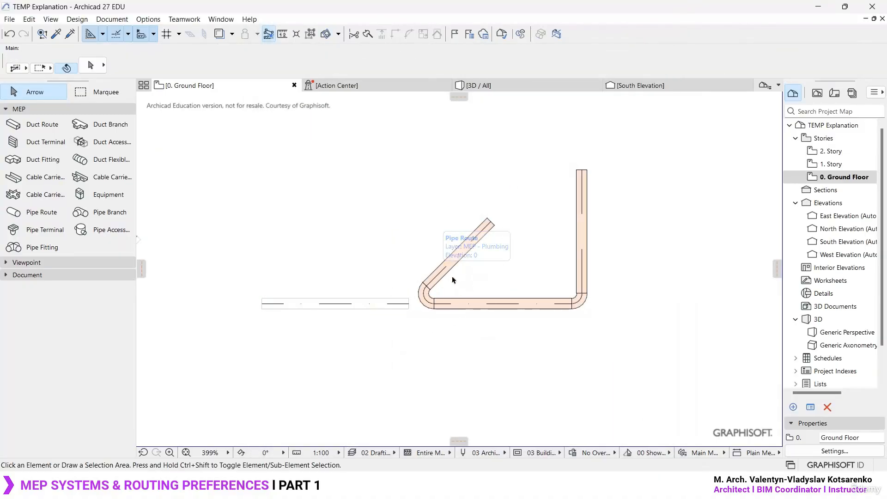
# - Inspect the gap between the separated pipe routes and select each route in turn to compare their assigned systems
pyautogui.scroll(2, 385, 310)
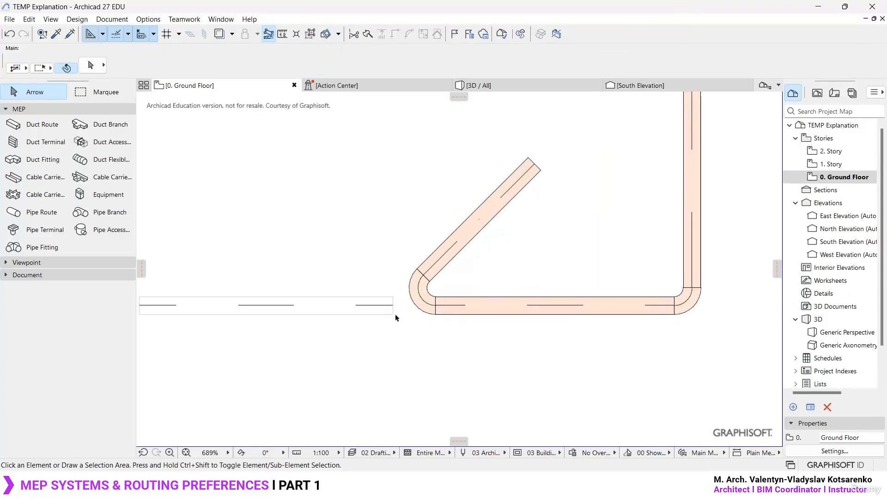
pyautogui.click(392, 315)
pyautogui.click(389, 355)
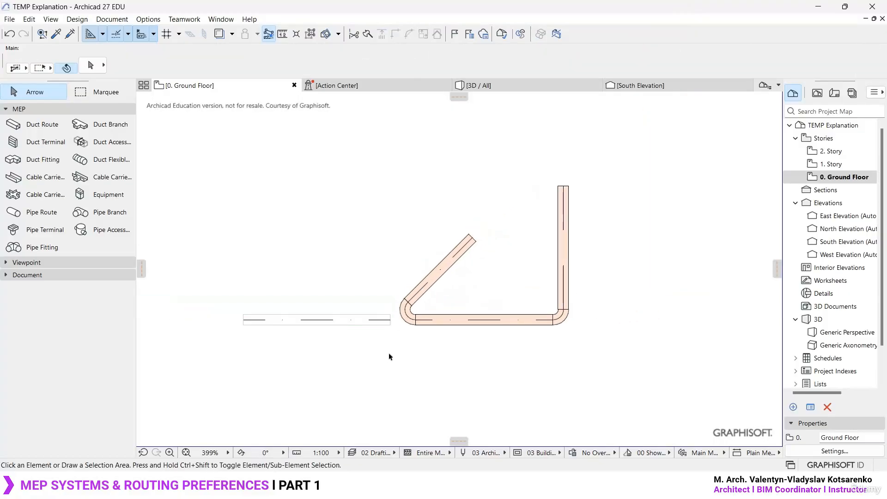
pyautogui.scroll(2, 391, 346)
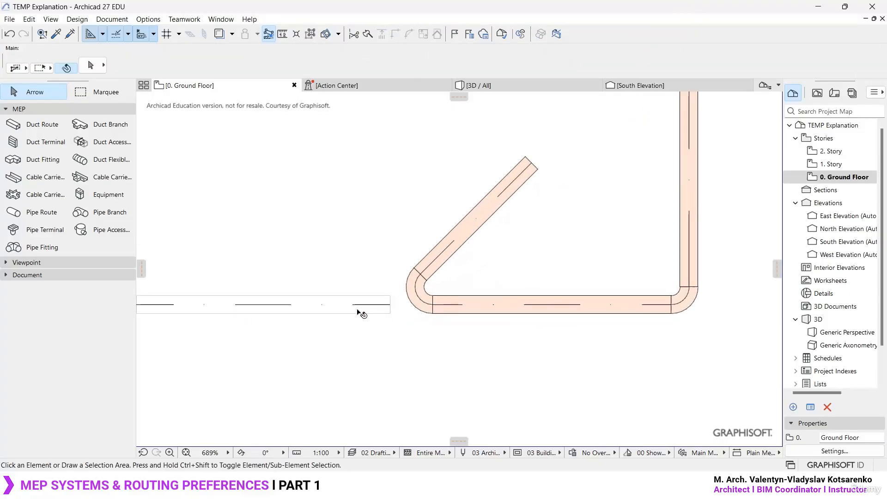
pyautogui.click(378, 315)
pyautogui.click(450, 316)
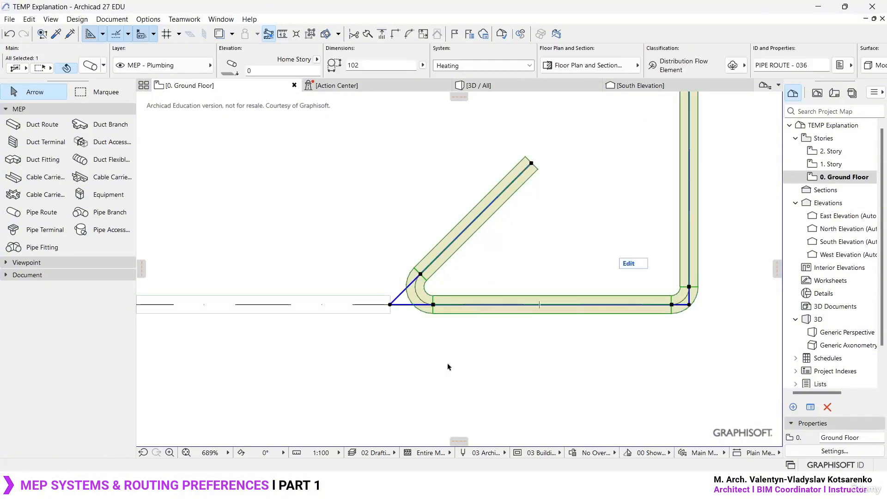
pyautogui.click(448, 365)
pyautogui.click(360, 305)
pyautogui.click(478, 304)
pyautogui.click(355, 311)
pyautogui.click(488, 301)
pyautogui.click(363, 305)
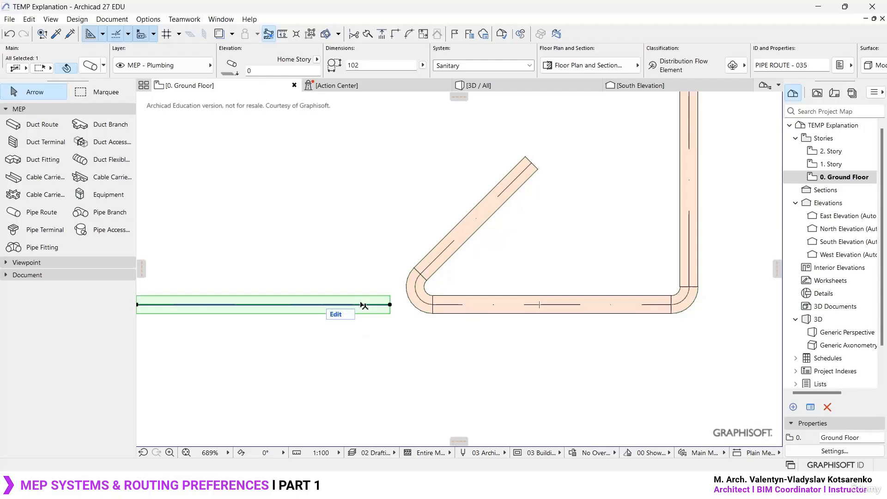
pyautogui.click(425, 370)
# - Set the default system for new pipe routes to Sanitary
pyautogui.scroll(-4, 423, 360)
pyautogui.moveTo(422, 287); pyautogui.dragTo(487, 265, button='middle')
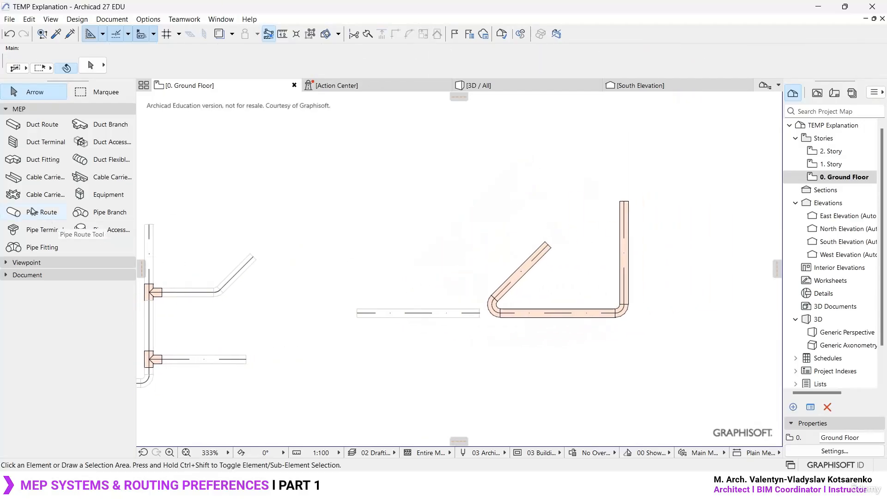
pyautogui.click(37, 213)
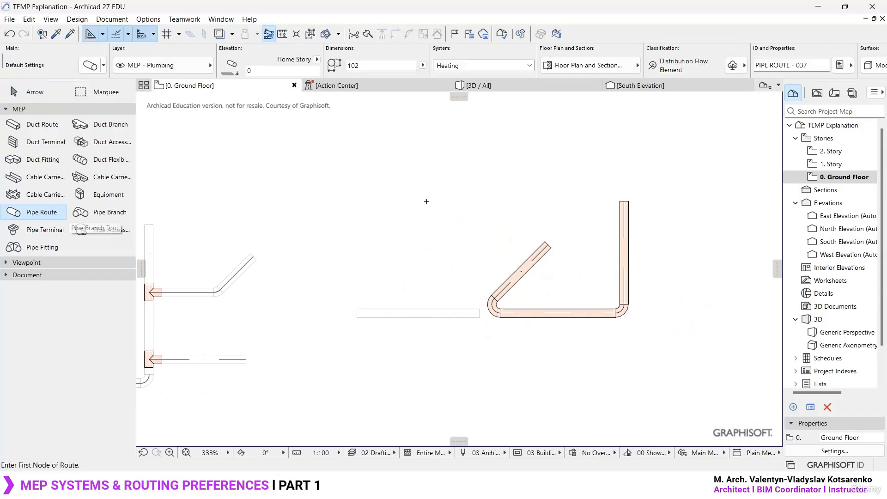
pyautogui.moveTo(432, 197); pyautogui.dragTo(402, 224, button='middle')
pyautogui.hotkey('ctrl', 't')
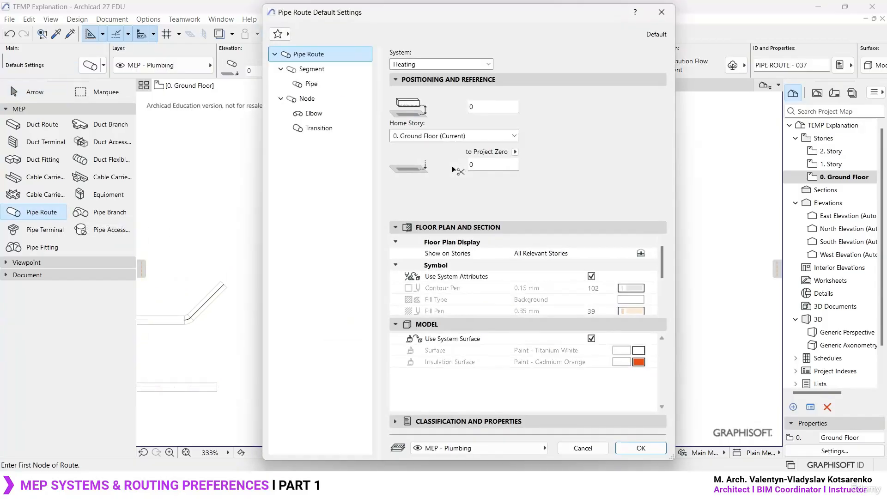
pyautogui.click(459, 65)
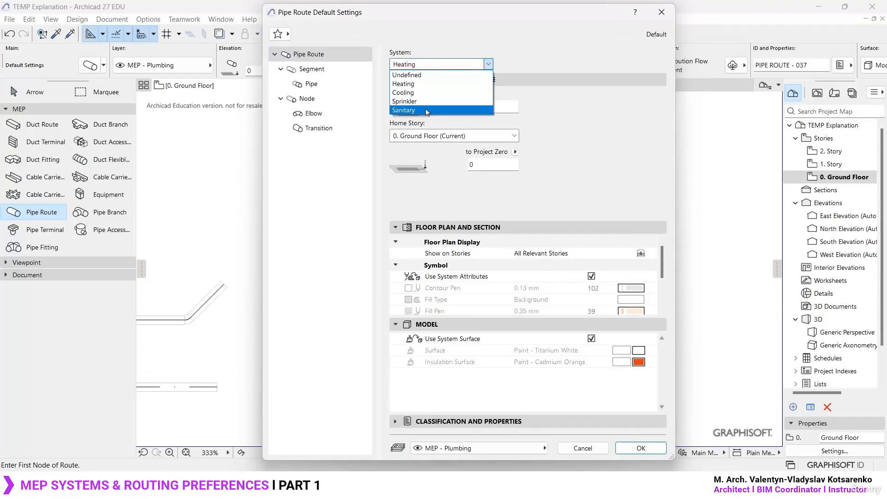
pyautogui.click(424, 111)
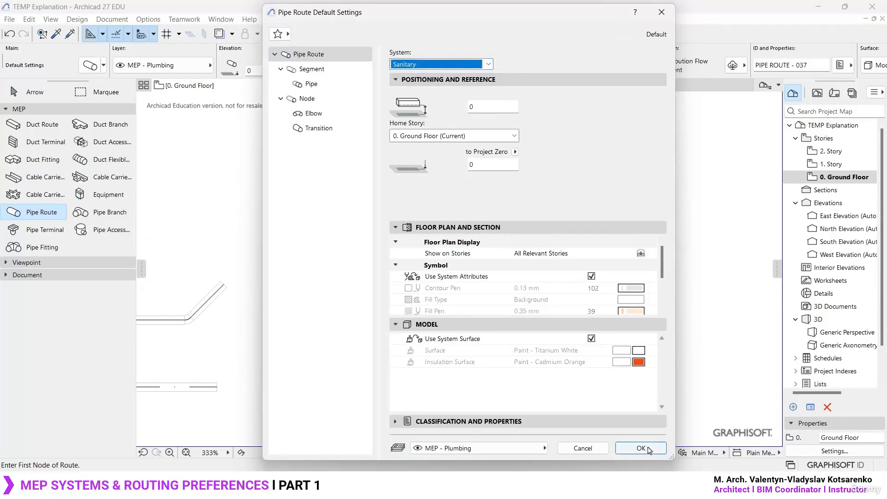
pyautogui.click(645, 448)
# - Draw a 102 mm diameter Sanitary pipe route above the existing pipes, running horizontally and then turning up at 45°
pyautogui.moveTo(506, 185); pyautogui.dragTo(477, 301, button='middle')
pyautogui.click(325, 256)
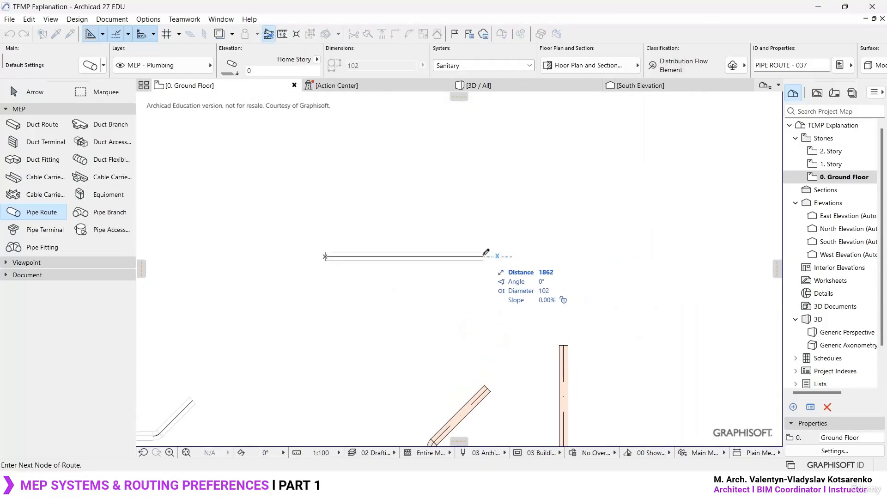
pyautogui.click(573, 255)
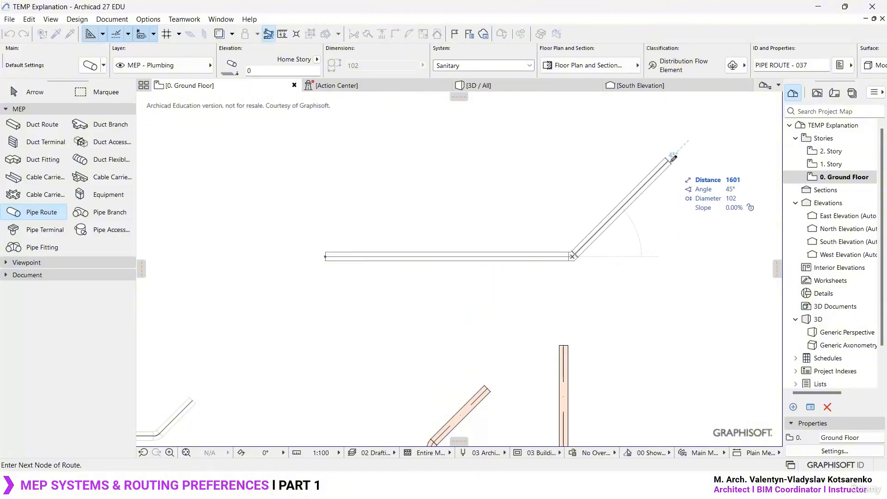
pyautogui.doubleClick(677, 152)
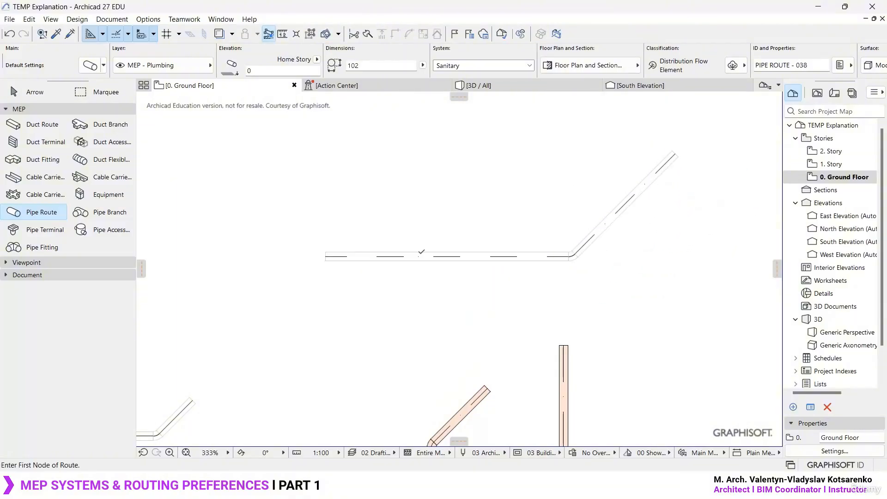
# - Draw a perpendicular 102 mm Sanitary pipe branch upward from the new route's horizontal segment and inspect its junction fitting
pyautogui.click(436, 256)
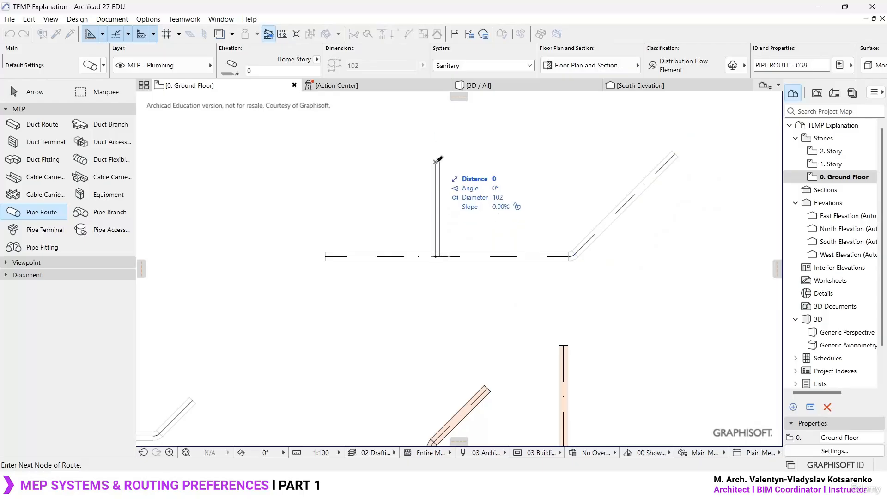
pyautogui.doubleClick(435, 162)
pyautogui.moveTo(476, 321); pyautogui.dragTo(463, 246, button='middle')
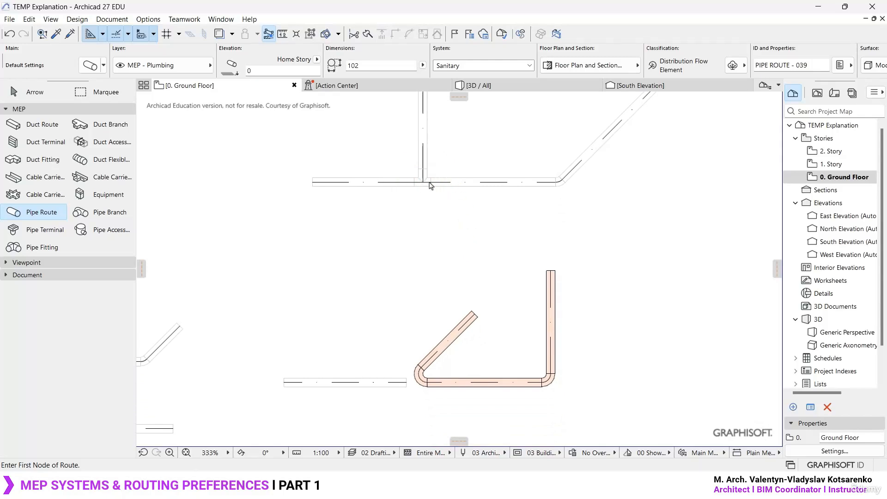
pyautogui.scroll(5, 446, 243)
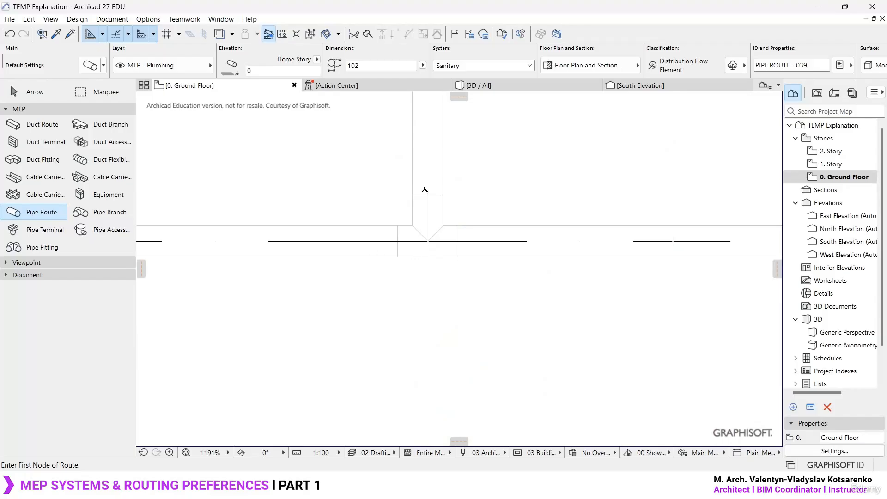
pyautogui.scroll(-5, 403, 236)
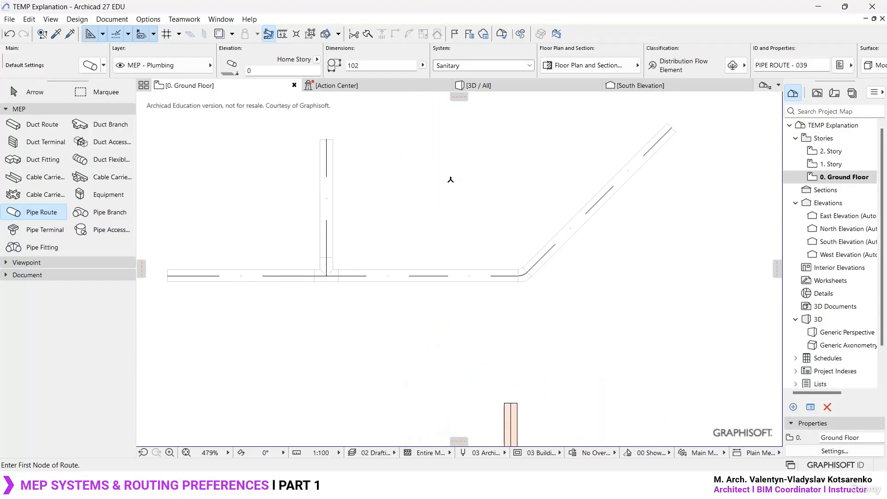
# - Examine the new Sanitary route and its branch fitting in 3D beside the separated pipe routes
pyautogui.press('Escape')
pyautogui.click(500, 87)
pyautogui.scroll(-3, 476, 277)
pyautogui.scroll(-7, 477, 277)
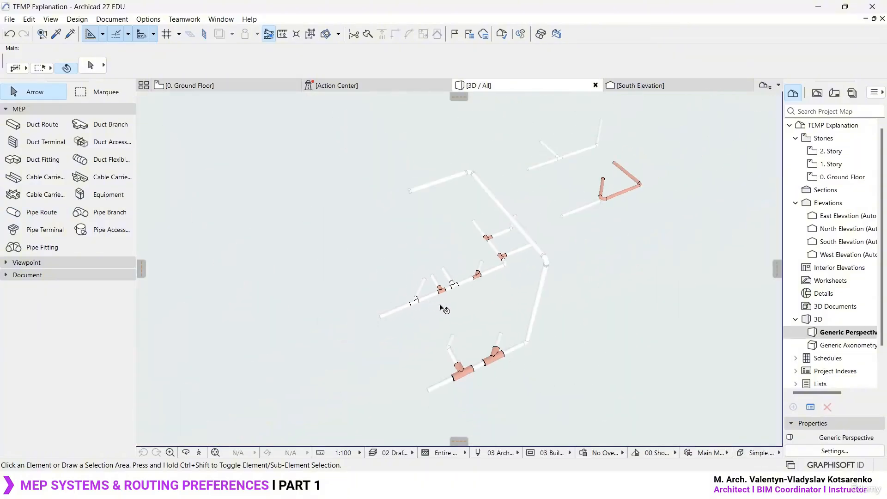
pyautogui.moveTo(440, 306); pyautogui.dragTo(387, 339, button='middle')
pyautogui.scroll(5, 562, 187)
pyautogui.moveTo(556, 303); pyautogui.dragTo(606, 171)
pyautogui.moveTo(559, 118)
pyautogui.mouseDown()
pyautogui.moveTo(367, 134)
pyautogui.moveTo(320, 280)
pyautogui.moveTo(570, 187)
pyautogui.moveTo(557, 114)
pyautogui.mouseUp()
pyautogui.press('Escape')
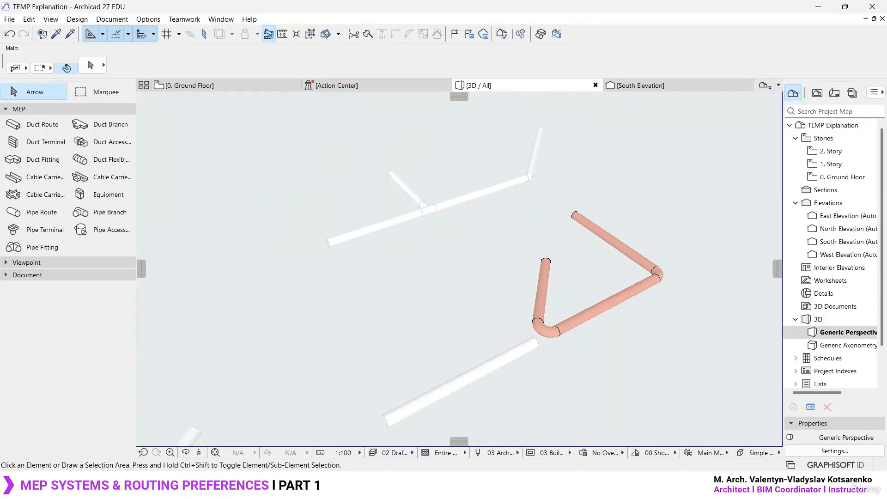
pyautogui.moveTo(516, 185); pyautogui.dragTo(525, 210, button='middle')
pyautogui.scroll(2, 425, 189)
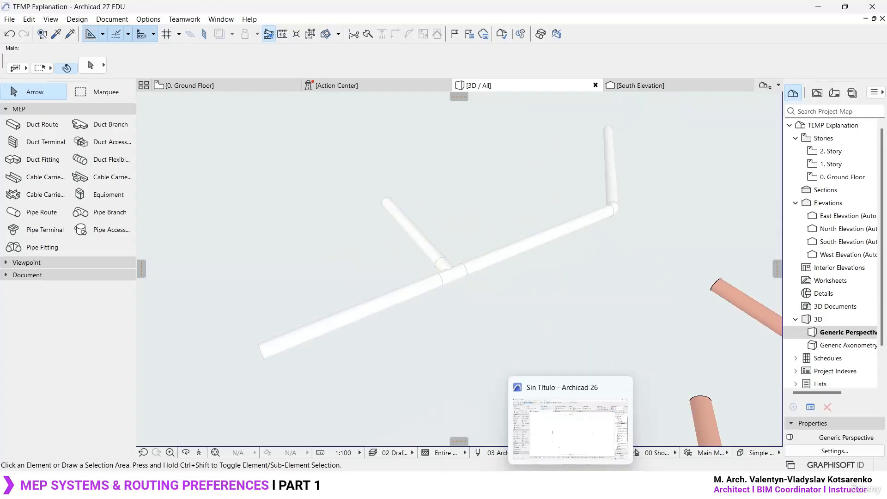
# - Switch to Archicad 26 and show the MEP routing palette (Recorrido MEP)
pyautogui.click(590, 434)
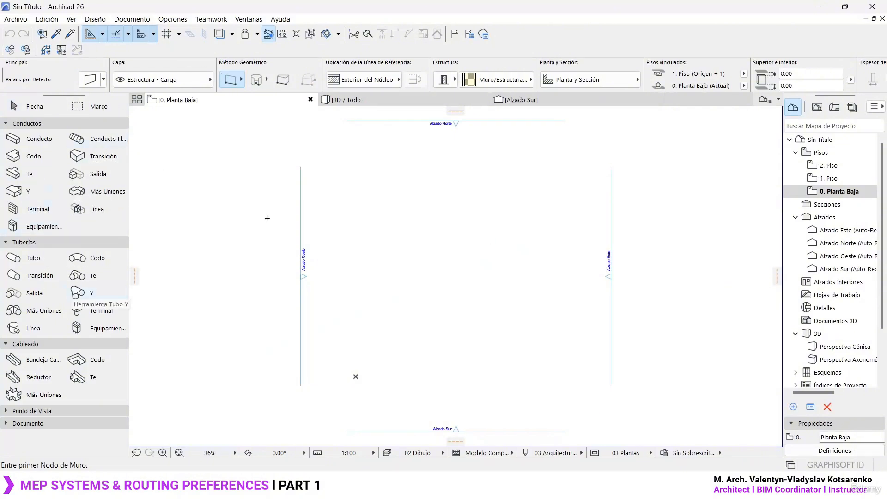
pyautogui.click(251, 23)
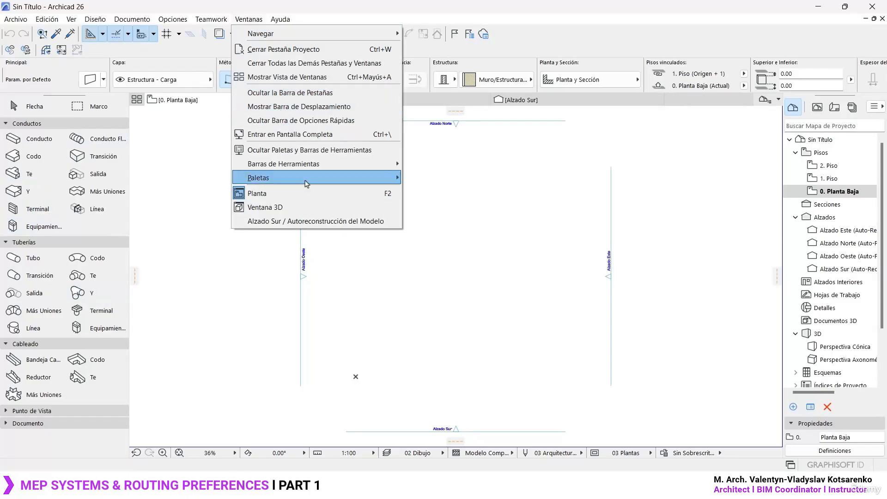
pyautogui.moveTo(303, 182)
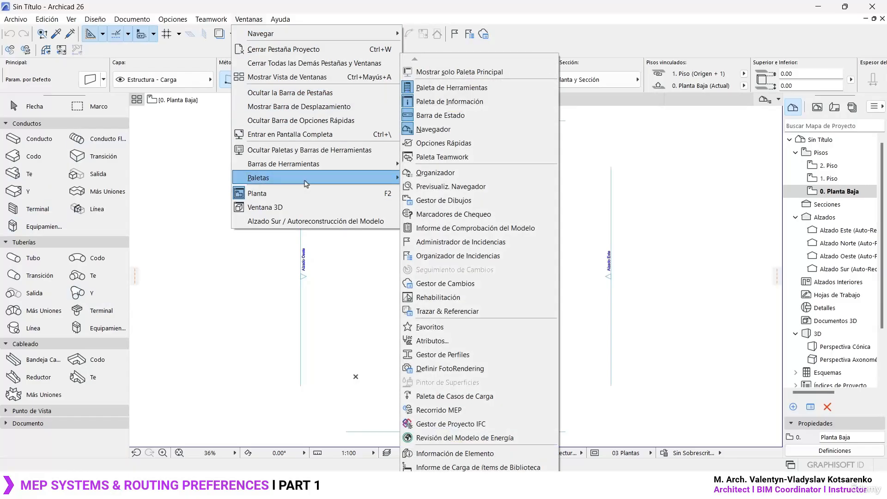
pyautogui.click(471, 410)
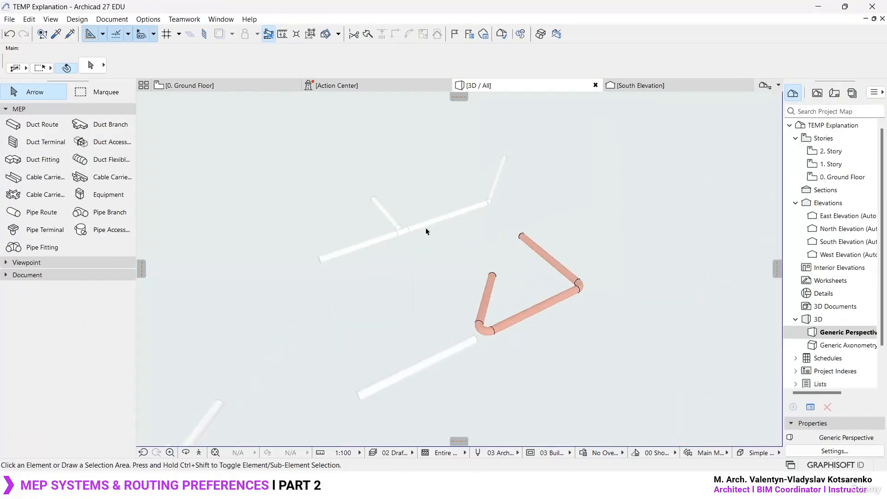
# - Switch back to Archicad 27 and open the project's Route Preferences, moving the dialog clear of the view
pyautogui.keyDown('shift'); pyautogui.moveTo(425, 231); pyautogui.dragTo(508, 184, button='middle'); pyautogui.keyUp('shift')
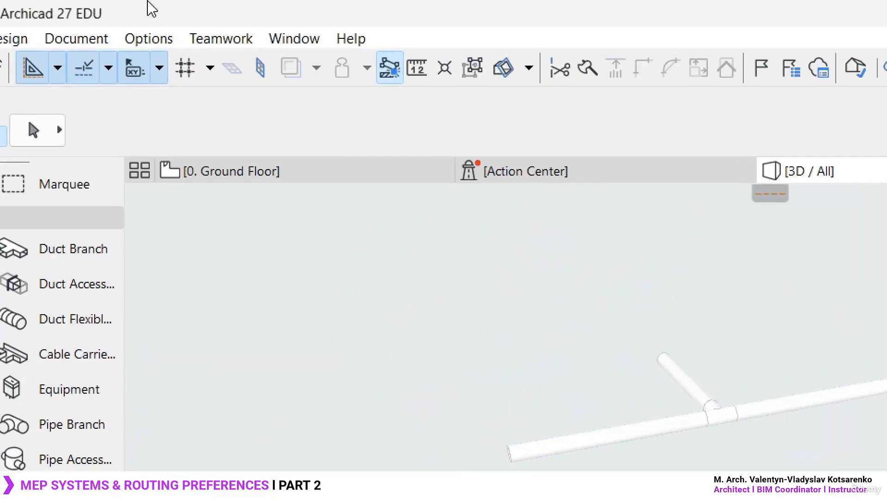
pyautogui.click(148, 19)
pyautogui.moveTo(177, 20)
pyautogui.moveTo(151, 40)
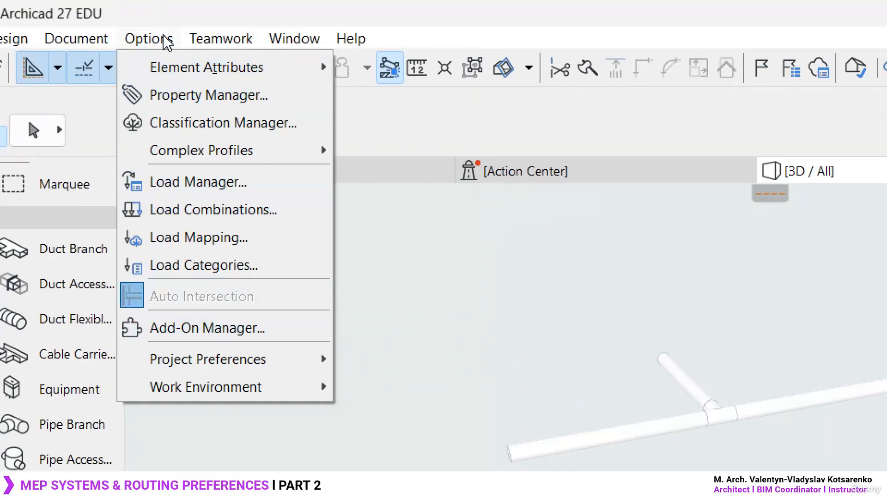
pyautogui.moveTo(263, 368)
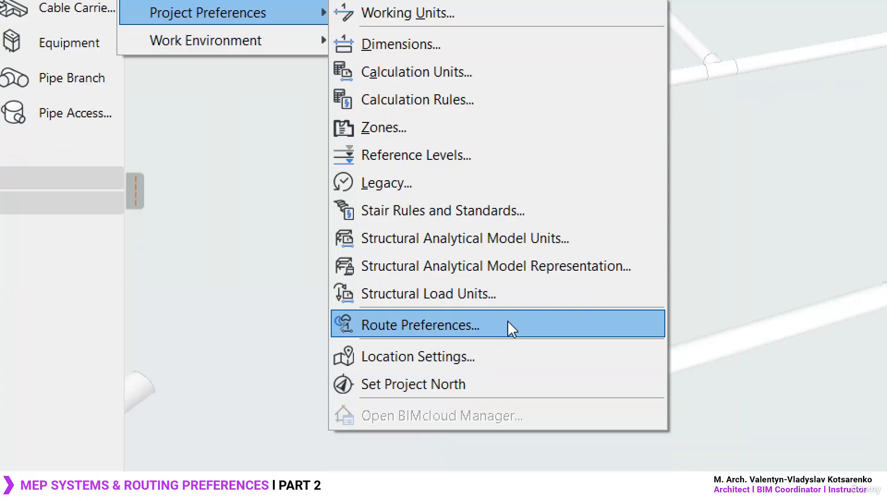
pyautogui.click(511, 329)
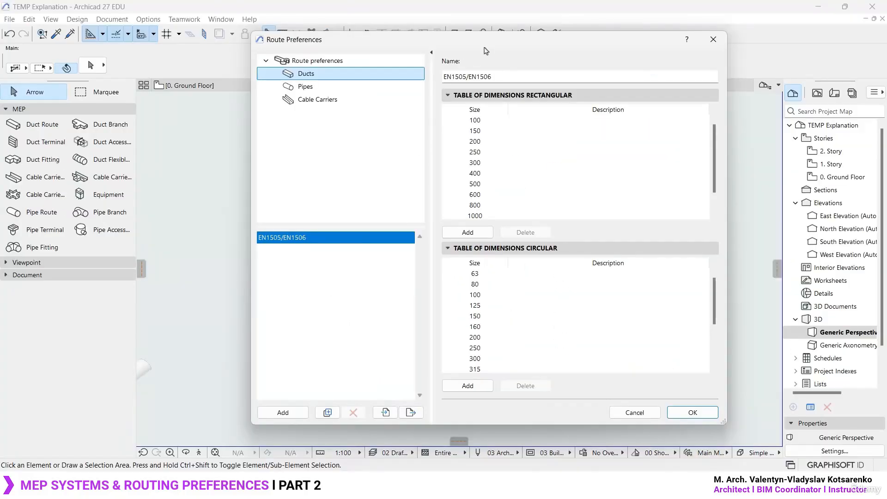
pyautogui.moveTo(486, 50); pyautogui.dragTo(533, 29)
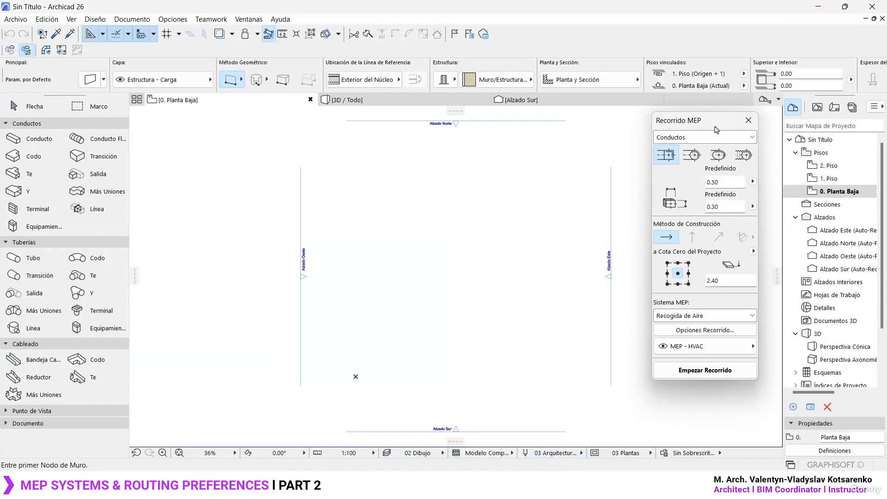
# - Switch to Archicad 26 and open its project MEP preferences (Preferencias MEP) for comparison with version 27
pyautogui.click(181, 21)
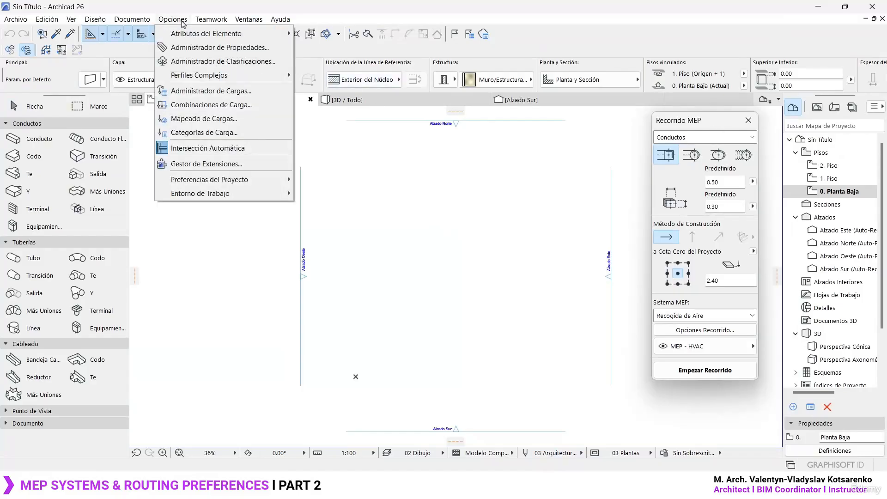
pyautogui.moveTo(225, 182)
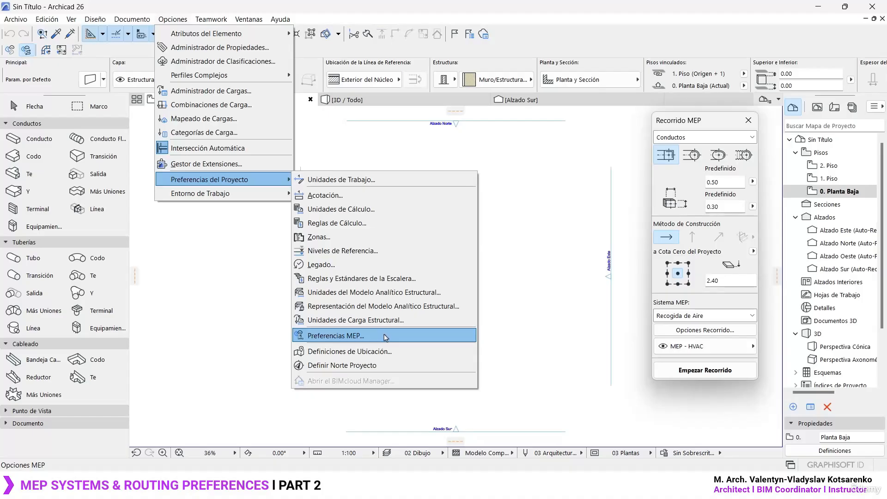
pyautogui.click(387, 336)
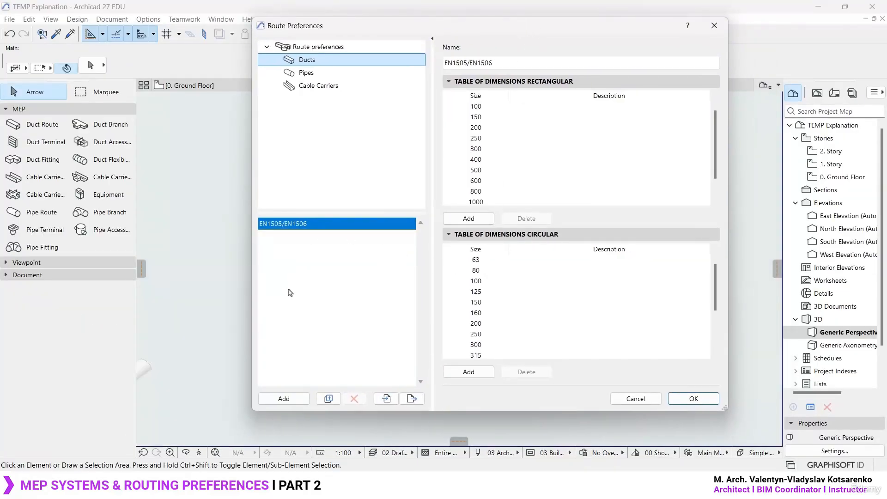
# - Back in Archicad 27, add a new duct dimension table to the route preferences and name it Sanitary Installation
pyautogui.click(284, 399)
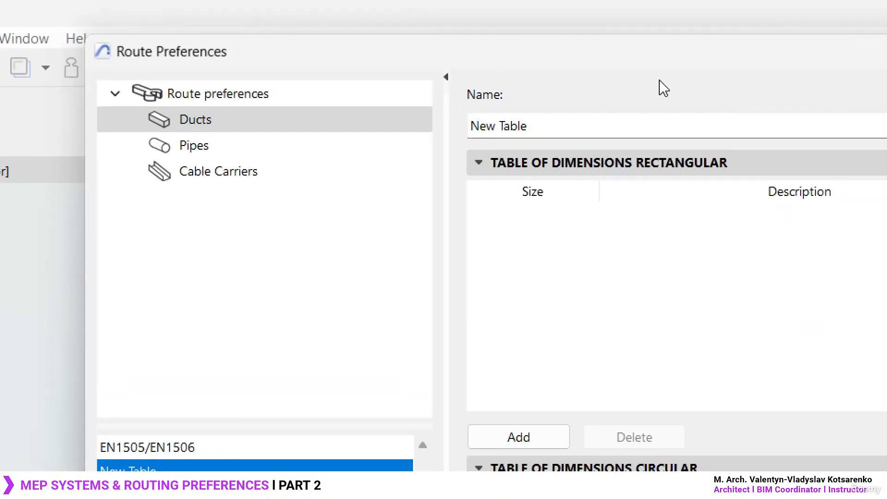
pyautogui.moveTo(490, 62); pyautogui.dragTo(420, 64)
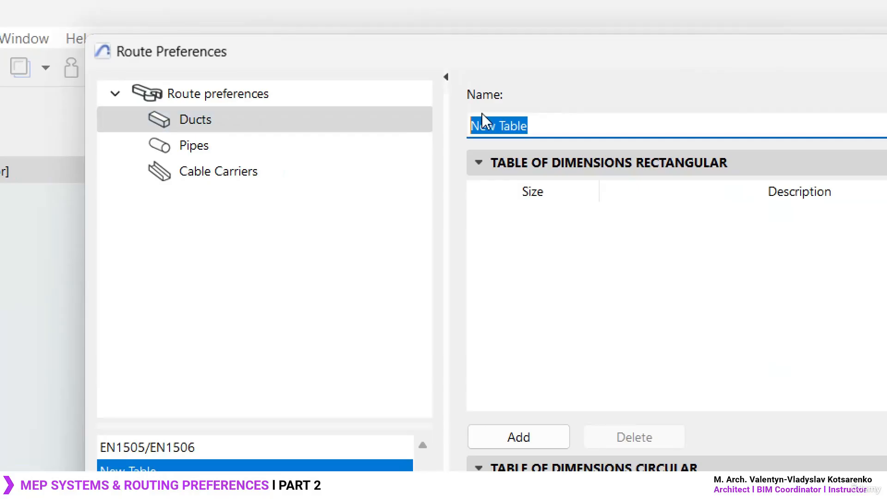
pyautogui.write('Sanitary ')
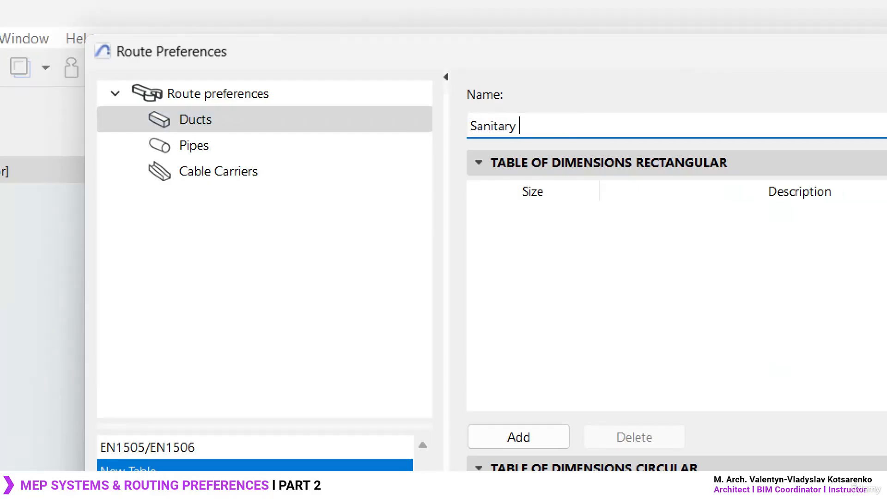
pyautogui.write('Installation')
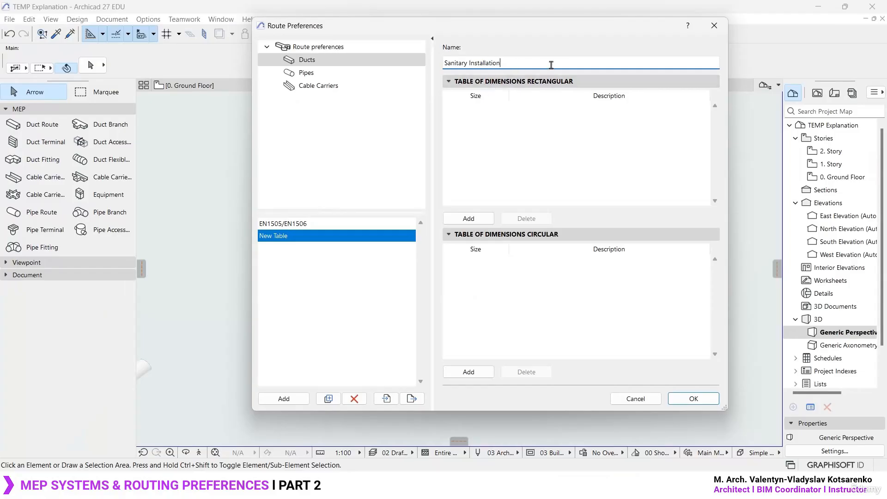
pyautogui.hotkey('ctrl', '2')
pyautogui.keyDown('ctrl'); pyautogui.moveTo(438, 71); pyautogui.dragTo(726, 224); pyautogui.keyUp('ctrl')
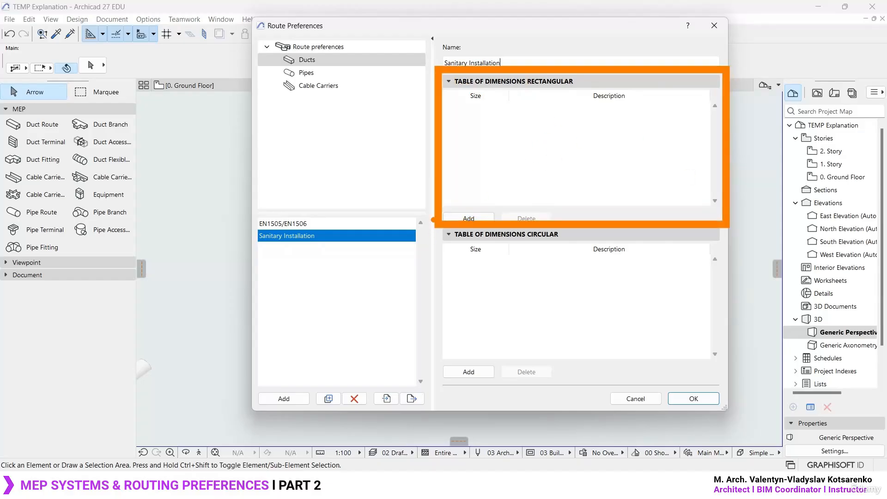
pyautogui.moveTo(528, 89); pyautogui.dragTo(585, 88)
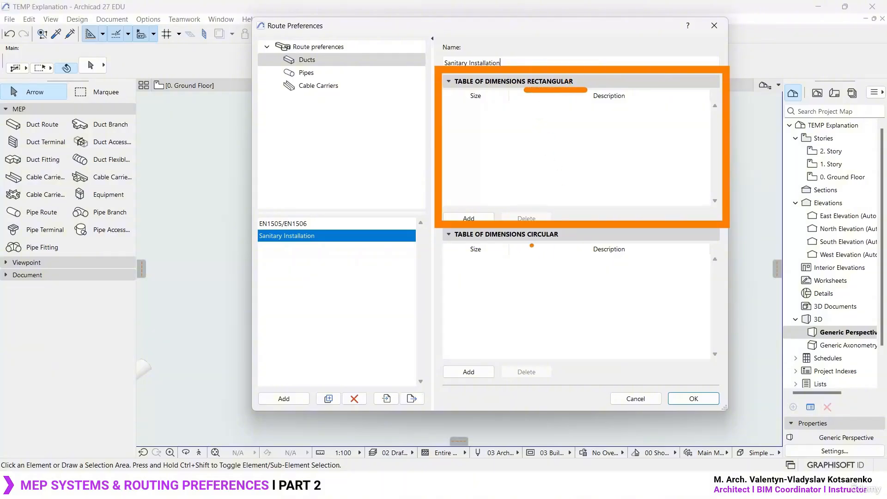
pyautogui.moveTo(522, 242); pyautogui.dragTo(565, 243)
pyautogui.press('Escape')
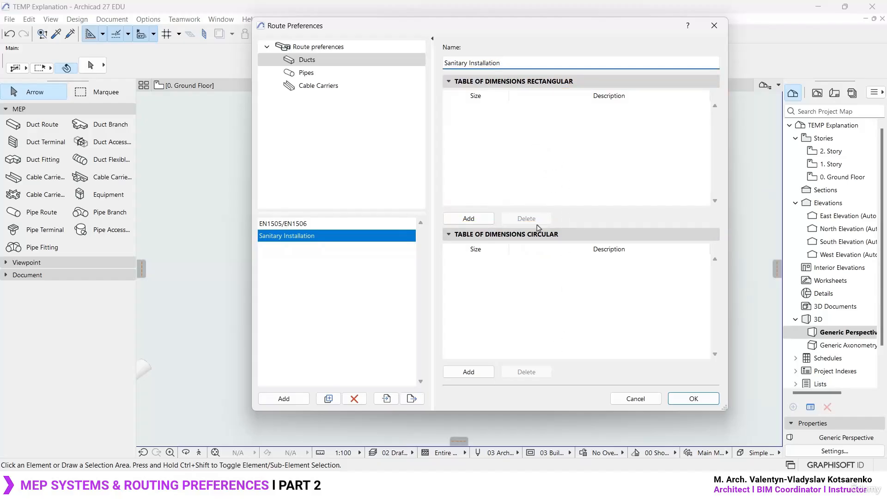
pyautogui.hotkey('ctrl', '1')
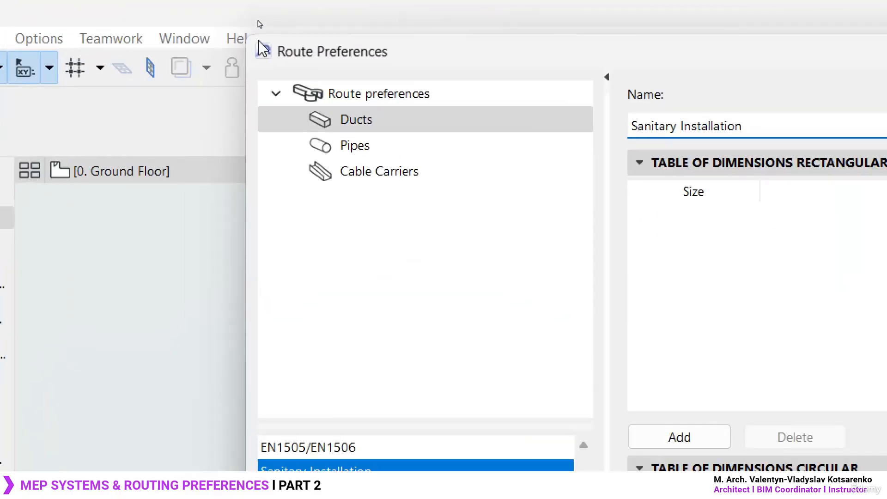
pyautogui.click(258, 20)
pyautogui.moveTo(253, 76)
pyautogui.keyDown('ctrl'); pyautogui.mouseDown()
pyautogui.moveTo(465, 168)
pyautogui.moveTo(499, 197)
pyautogui.moveTo(463, 198)
pyautogui.mouseUp(); pyautogui.keyUp('ctrl')
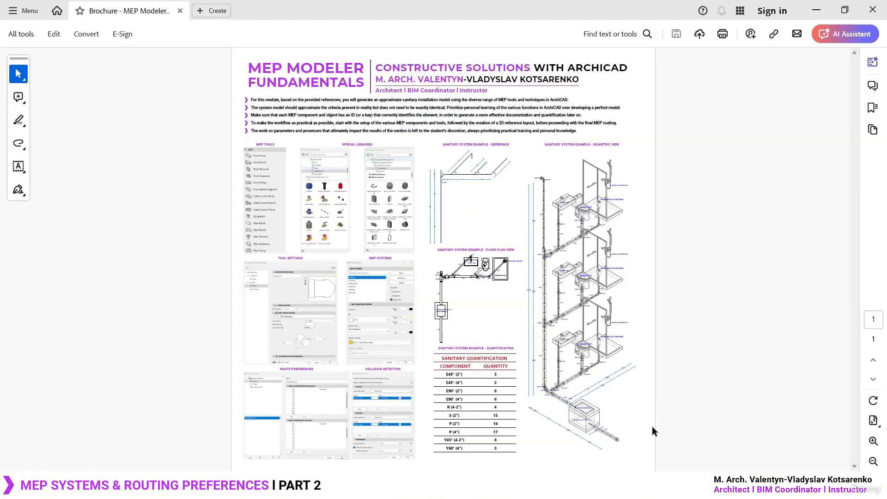
# - Switch to the MEP Modeler brochure PDF and examine the pipe sizes and fitting labels in the sanitary system's isometric view
pyautogui.keyDown('ctrl'); pyautogui.scroll(7, 670, 423); pyautogui.keyUp('ctrl')
pyautogui.keyDown('ctrl'); pyautogui.scroll(-2, 462, 350); pyautogui.keyUp('ctrl')
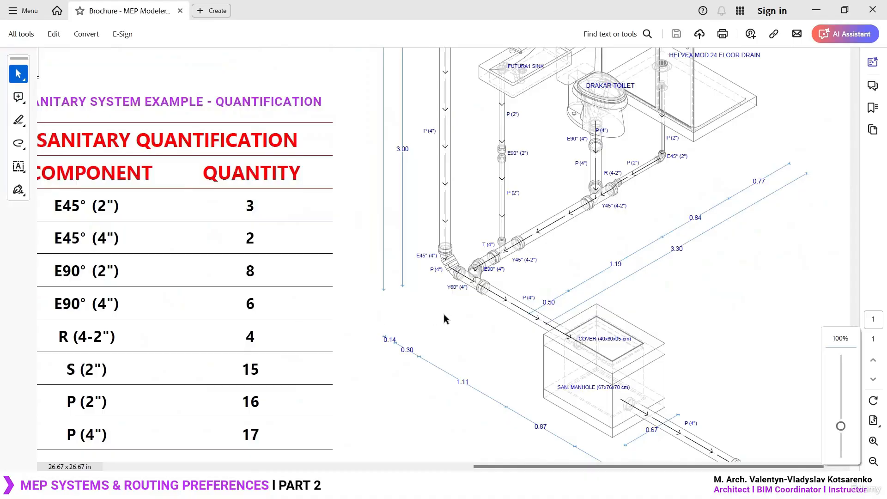
pyautogui.keyDown('ctrl'); pyautogui.scroll(-2, 444, 315); pyautogui.keyUp('ctrl')
pyautogui.scroll(3, 753, 332)
pyautogui.keyDown('ctrl'); pyautogui.scroll(2, 687, 122); pyautogui.keyUp('ctrl')
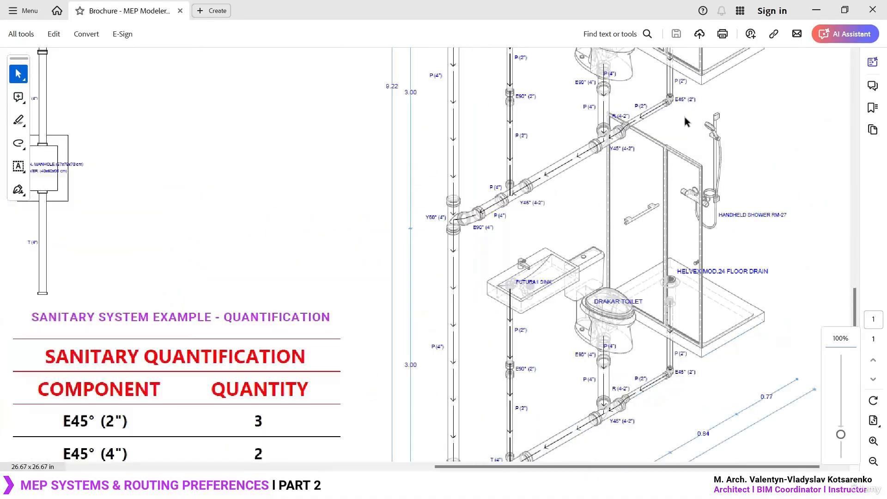
pyautogui.keyDown('ctrl'); pyautogui.scroll(2, 686, 121); pyautogui.keyUp('ctrl')
pyautogui.scroll(4, 458, 282)
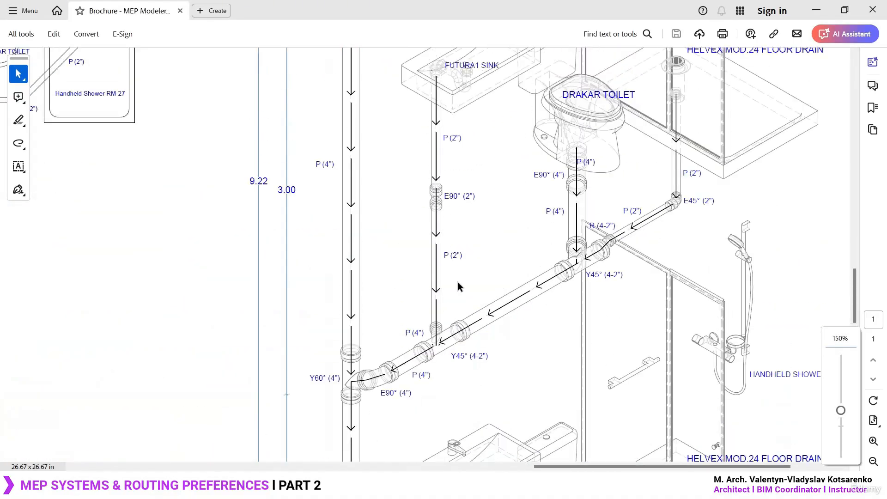
pyautogui.scroll(12, 459, 282)
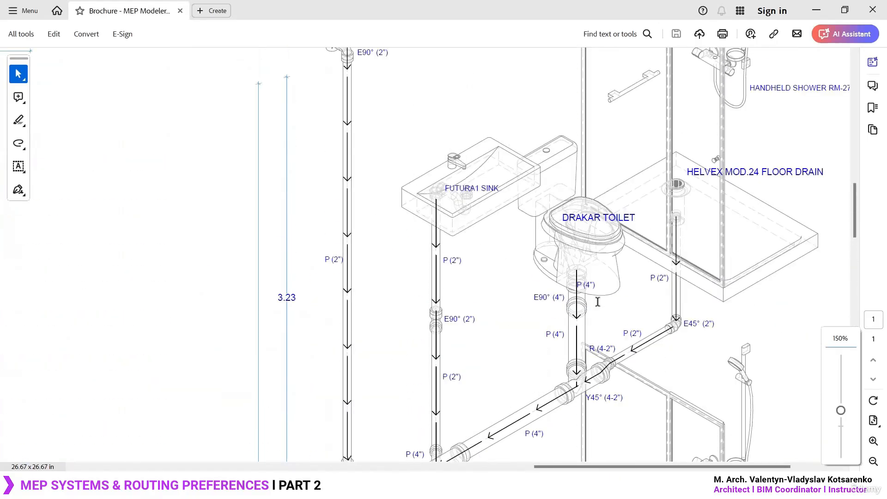
pyautogui.scroll(3, 614, 232)
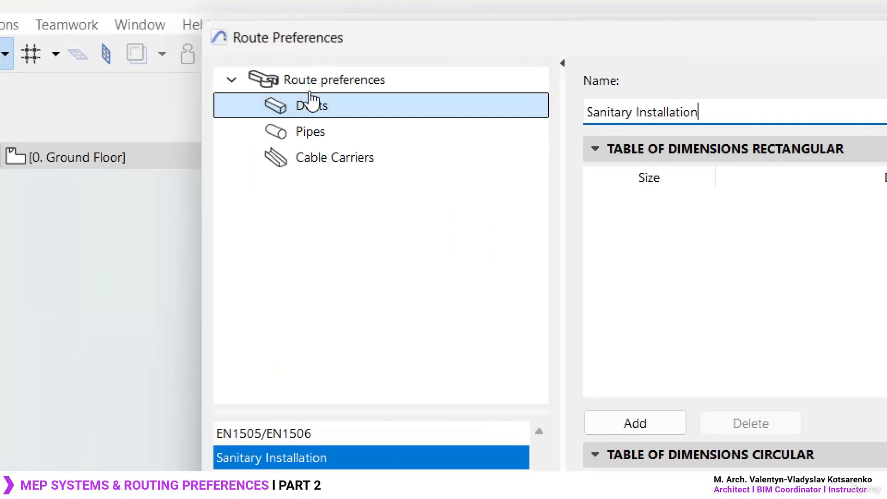
# - Back in Archicad 27's Route Preferences, add a new pipe dimension table named General Sanitary Installation Measurements
pyautogui.click(316, 134)
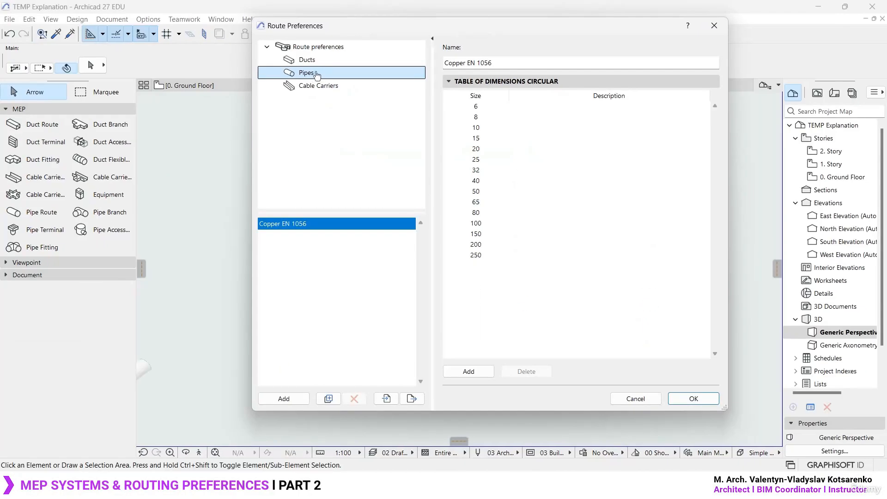
pyautogui.click(284, 399)
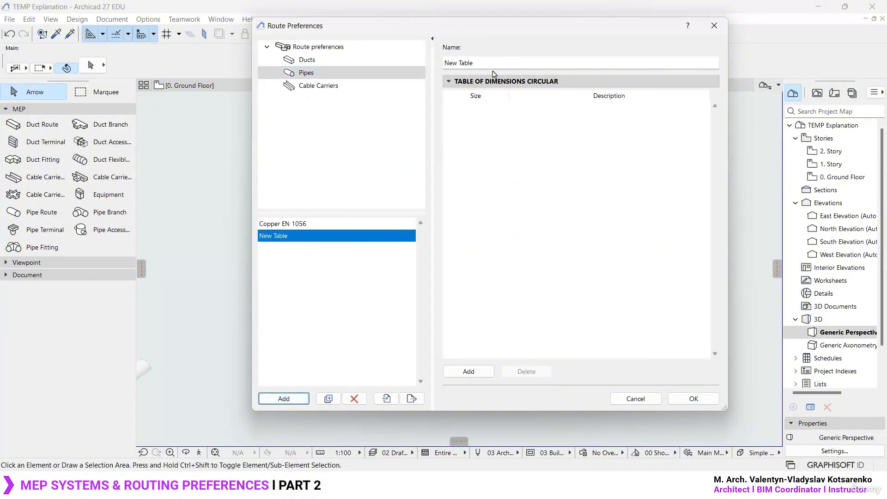
pyautogui.moveTo(499, 63); pyautogui.dragTo(446, 64)
pyautogui.write('Sanitary Installation')
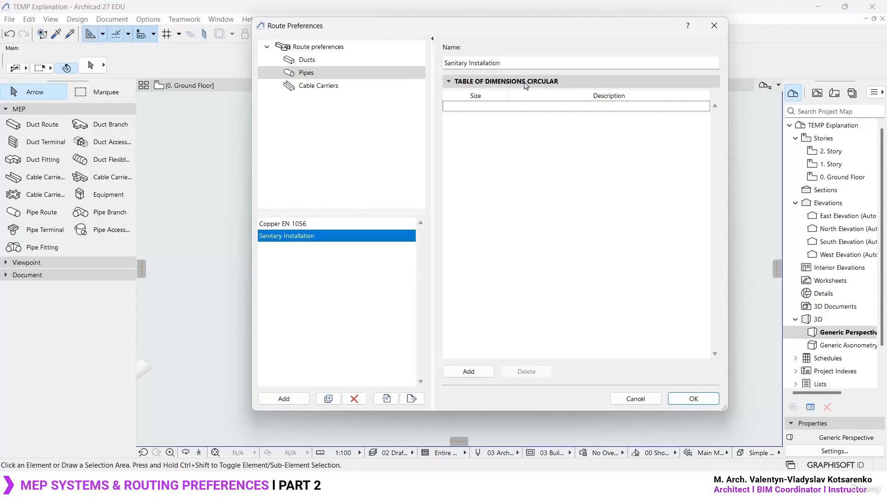
pyautogui.write('General')
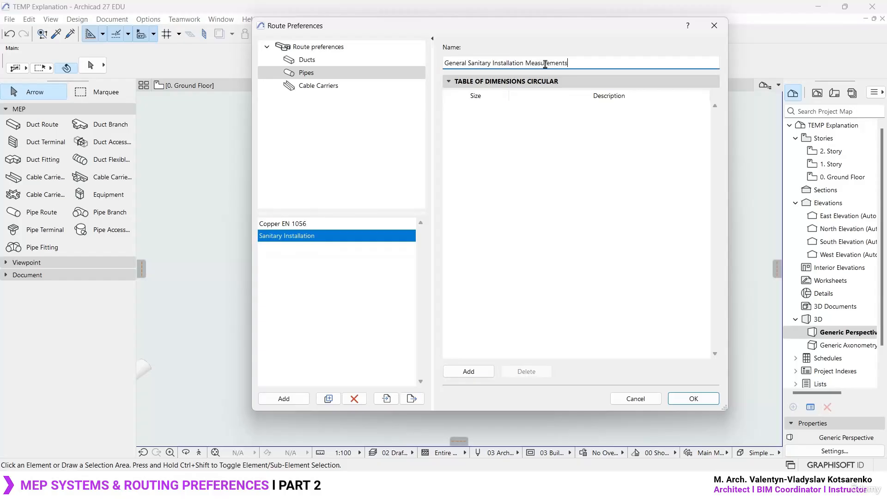
pyautogui.click(314, 337)
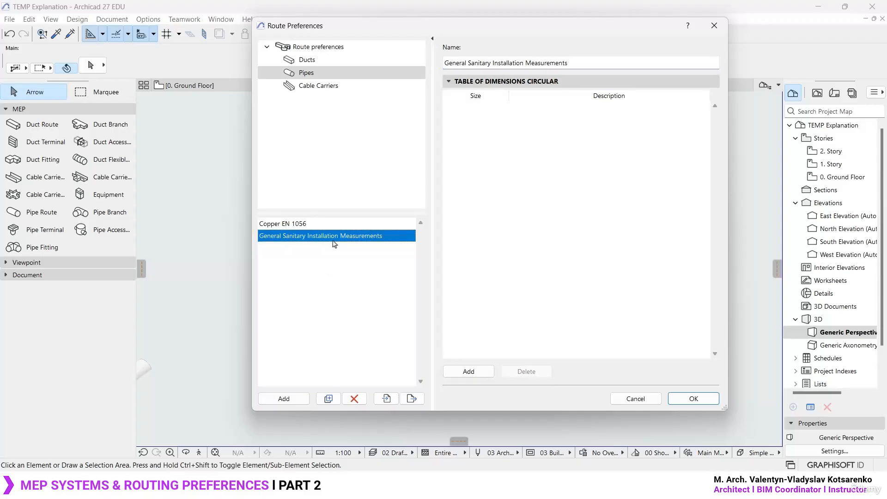
# - Rename the new pipe dimension table as General Use
pyautogui.moveTo(465, 64); pyautogui.dragTo(560, 65)
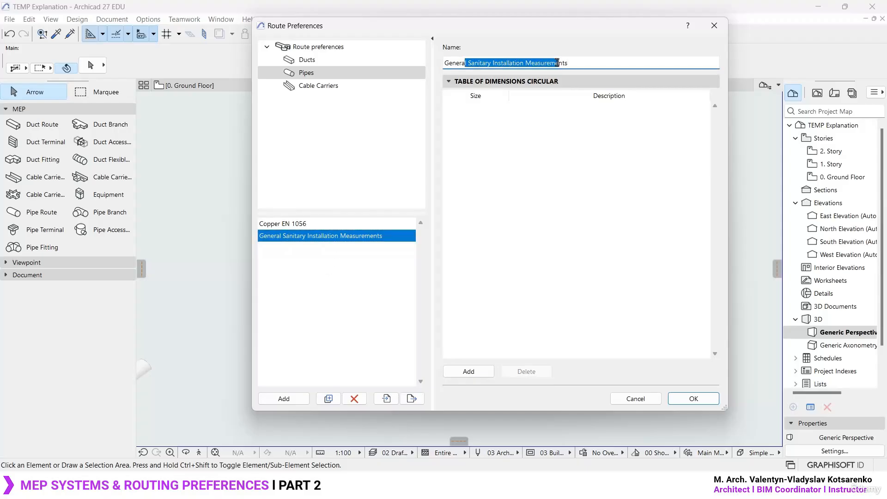
pyautogui.press('End')
pyautogui.hotkey('ctrl', 'shift', 'Left')
pyautogui.hotkey('ctrl', 'shift', 'Left')
pyautogui.hotkey('ctrl', 'shift', 'Left')
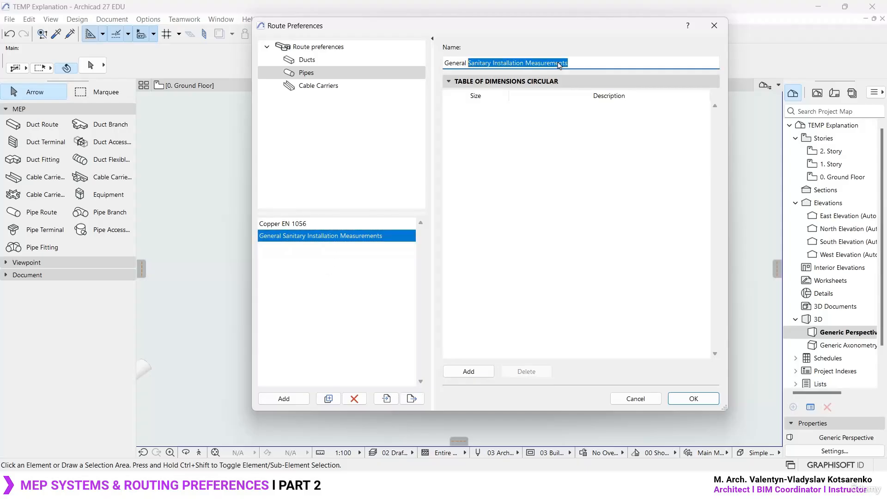
pyautogui.write('Use')
pyautogui.click(338, 272)
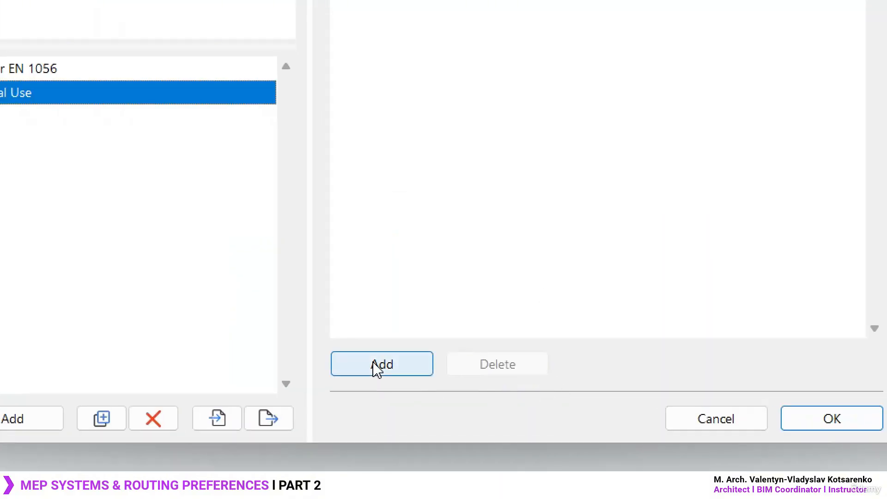
# - Add a circular size of 51 with the description 2" to the General Use pipe dimension table
pyautogui.click(469, 371)
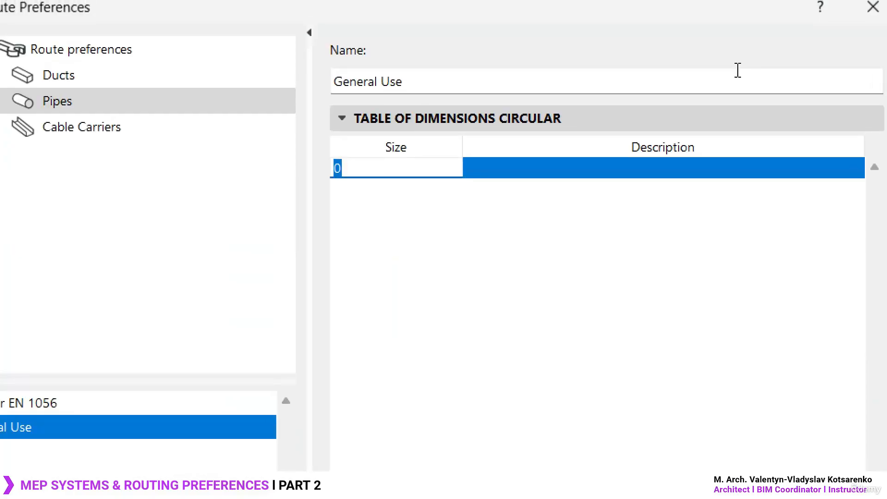
pyautogui.click(396, 174)
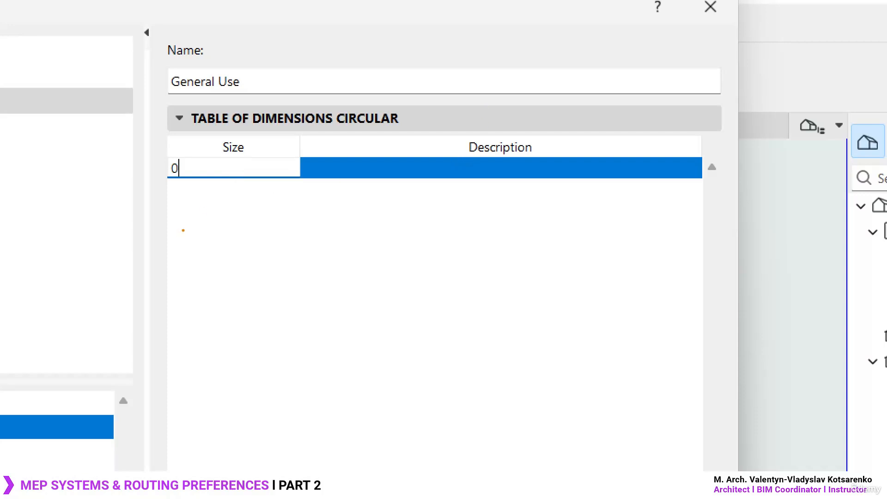
pyautogui.moveTo(205, 207)
pyautogui.mouseDown()
pyautogui.moveTo(233, 198)
pyautogui.moveTo(276, 217)
pyautogui.mouseUp()
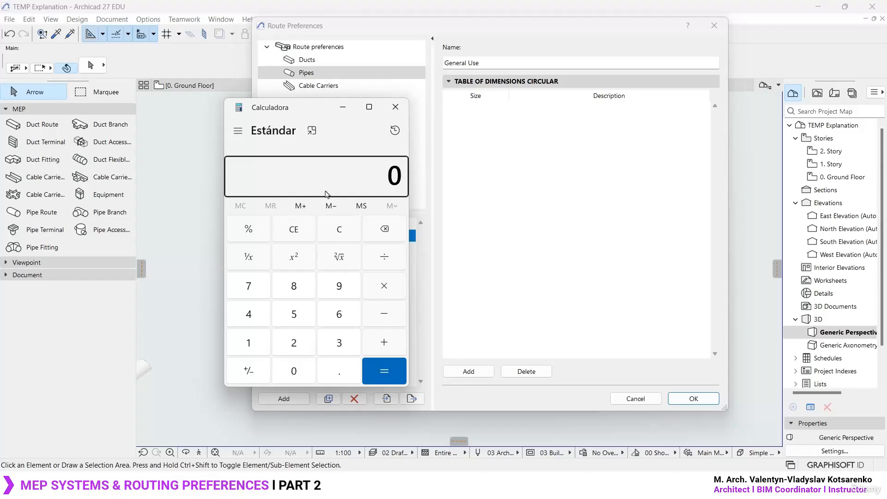
pyautogui.click(480, 110)
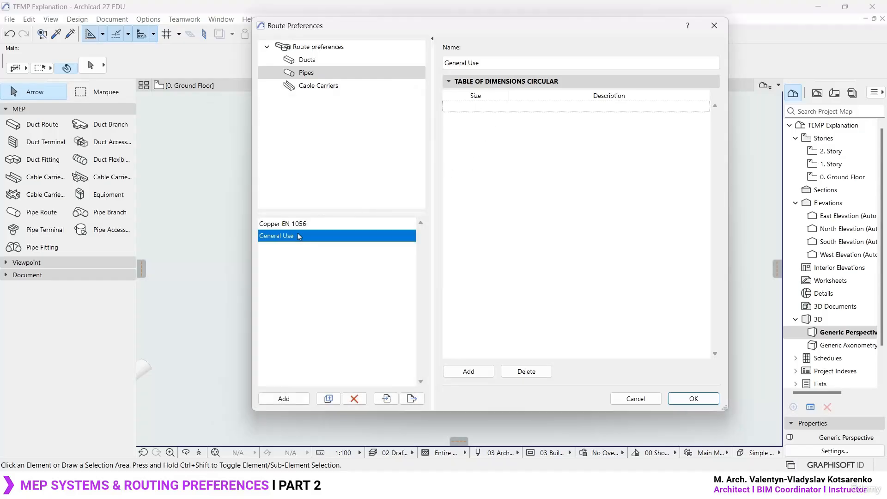
pyautogui.click(469, 371)
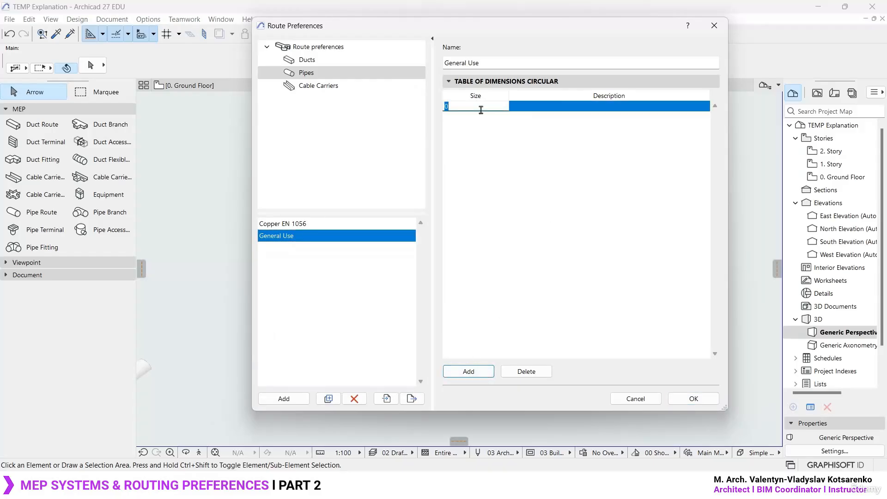
pyautogui.click(601, 107)
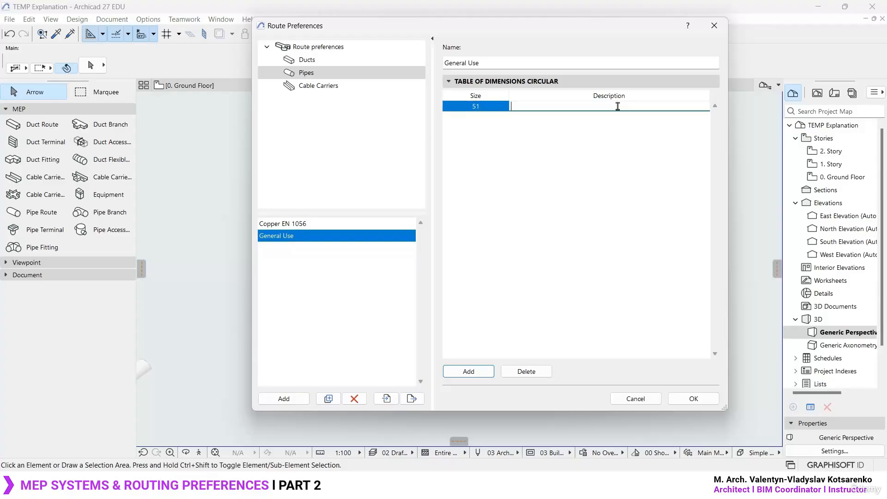
pyautogui.write('2"')
pyautogui.press('Return')
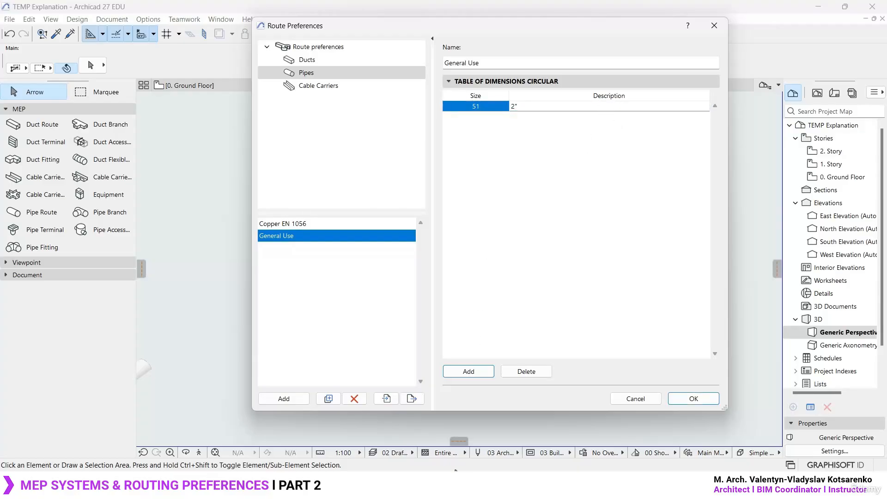
# - Switch to the Windows calculator and multiply 2.54 by 4 to convert the four-inch diameter
pyautogui.click(448, 485)
pyautogui.write('2.54')
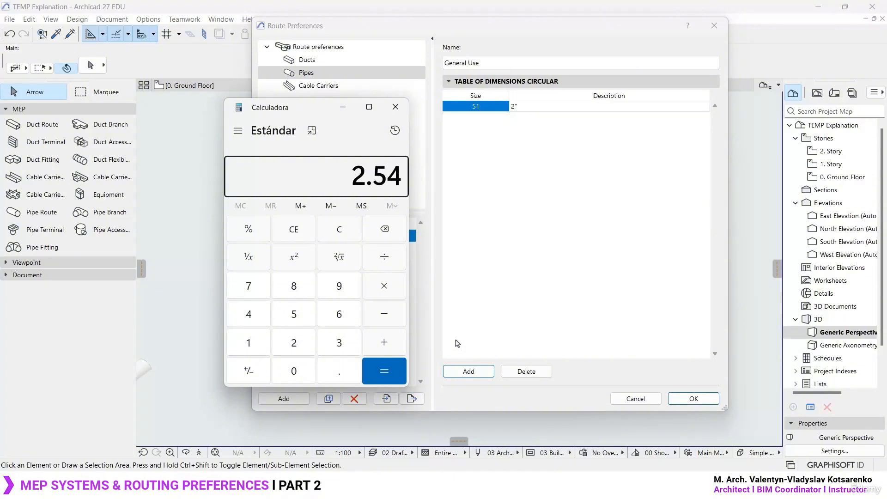
pyautogui.write(' × 4')
pyautogui.press('Return')
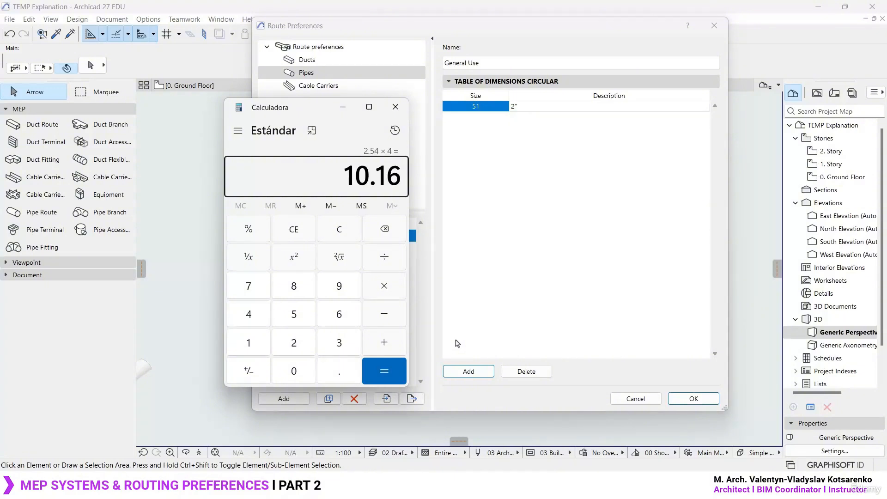
# - Back in Archicad 27's Route Preferences, add a circular size of 101.6 described as 4" to the General Use table
pyautogui.click(479, 118)
pyautogui.click(456, 486)
pyautogui.click(468, 372)
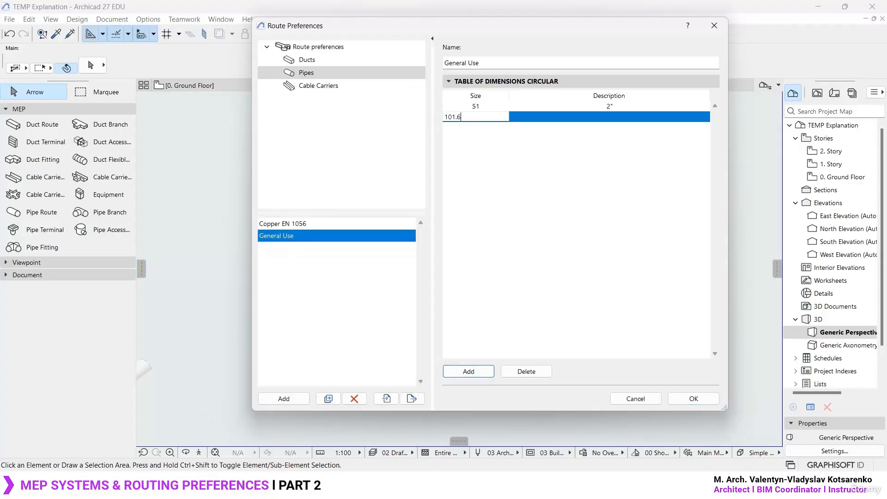
pyautogui.write('101.6')
pyautogui.click(618, 121)
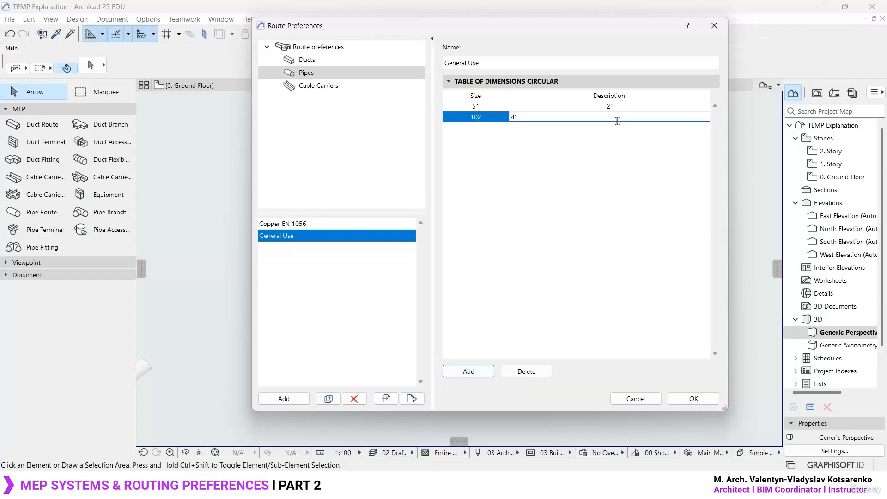
# - Add a circular size of 152.4 described as 6" to the General Use table, calculating 6 × 2.54 in the Windows calculator
pyautogui.click(469, 372)
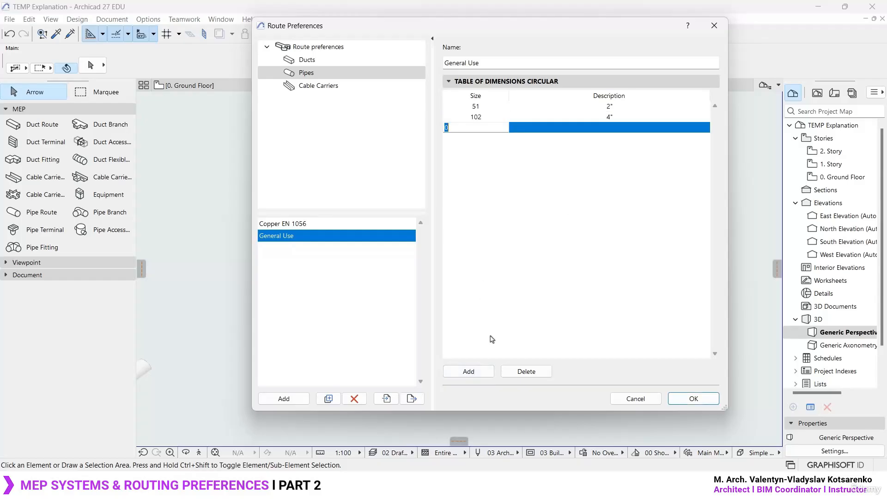
pyautogui.hotkey('alt', 'Tab')
pyautogui.write('6*2.54')
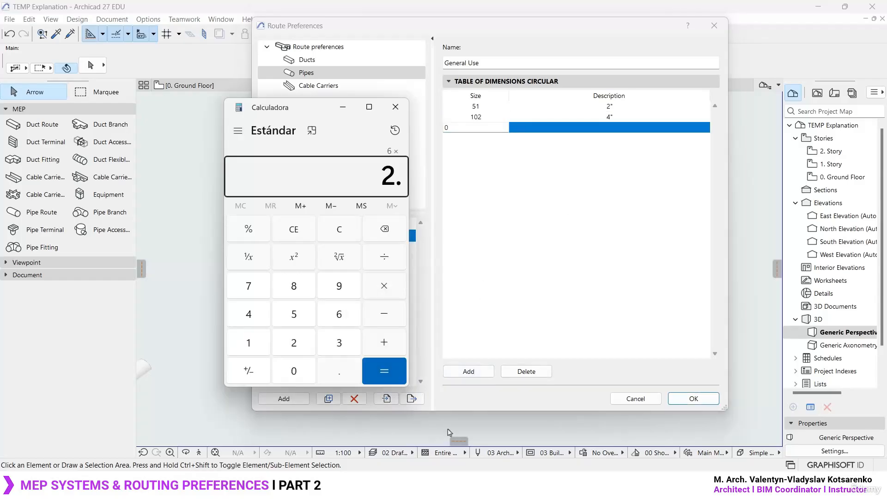
pyautogui.press('Return')
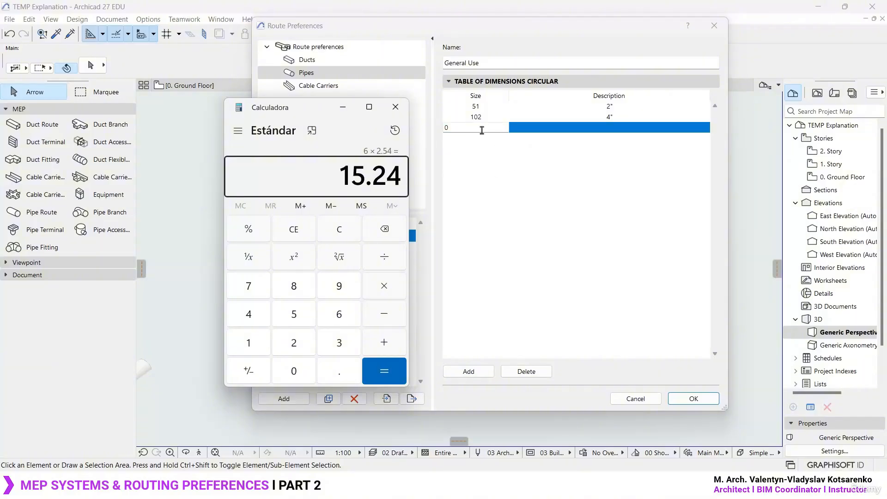
pyautogui.hotkey('alt', 'Tab')
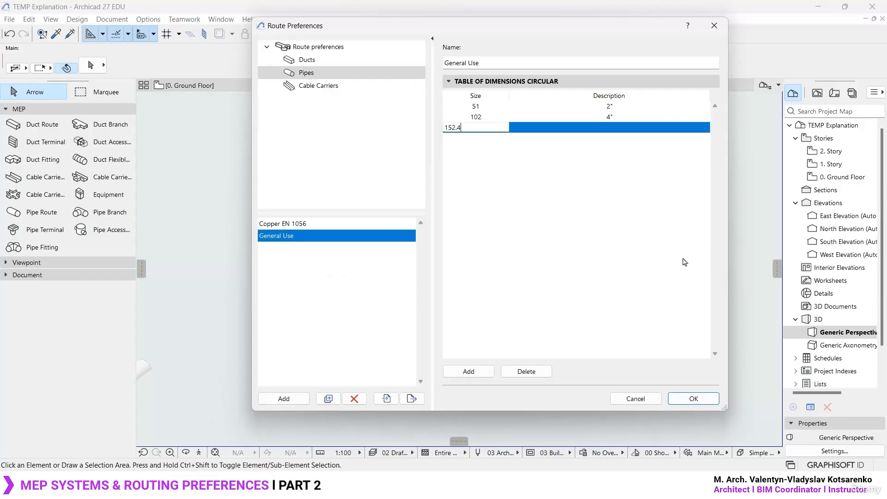
pyautogui.press('Return')
pyautogui.click(597, 127)
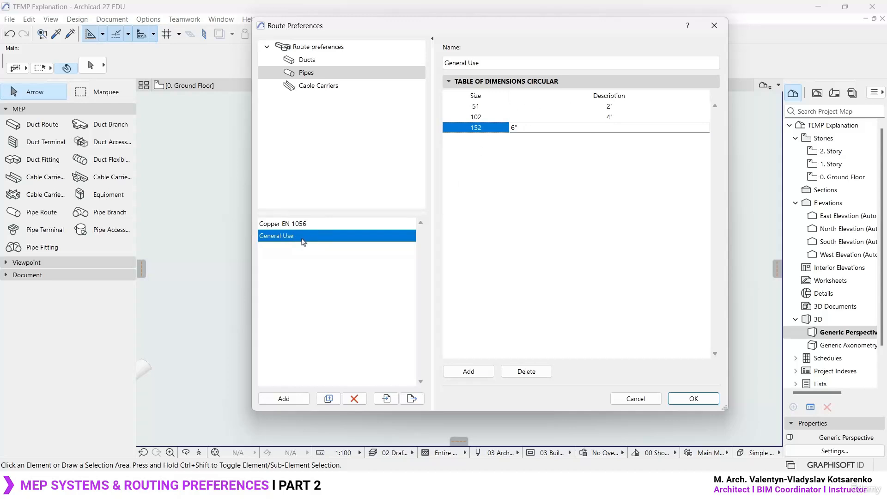
# - Review the description and size entries of each row in the General Use circular dimension table
pyautogui.click(624, 107)
pyautogui.click(619, 118)
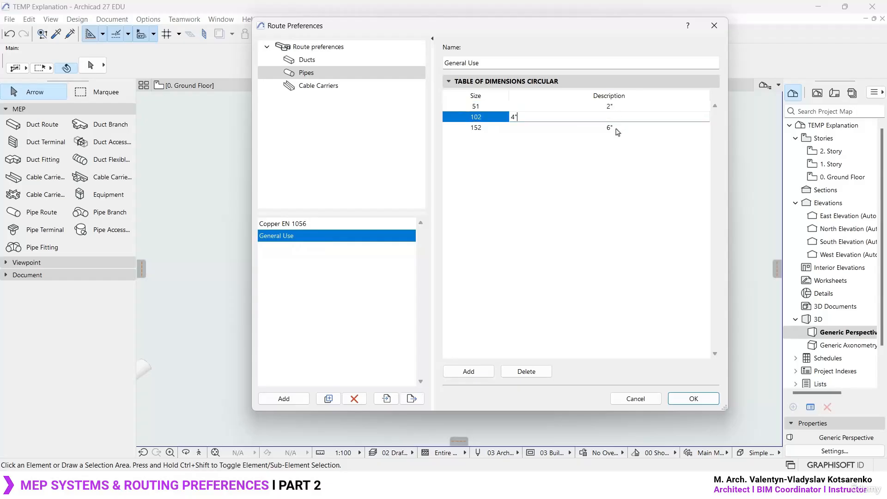
pyautogui.click(618, 129)
pyautogui.click(488, 107)
pyautogui.click(489, 119)
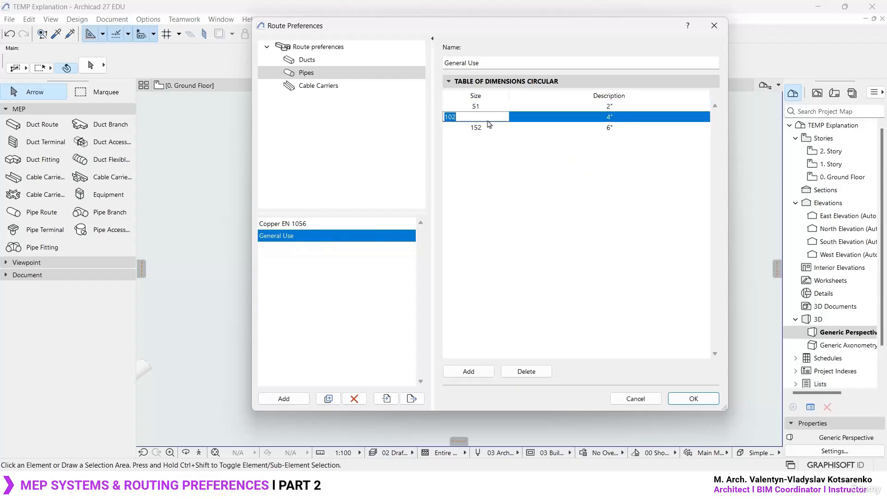
pyautogui.click(486, 129)
pyautogui.click(487, 117)
pyautogui.click(489, 107)
pyautogui.click(489, 106)
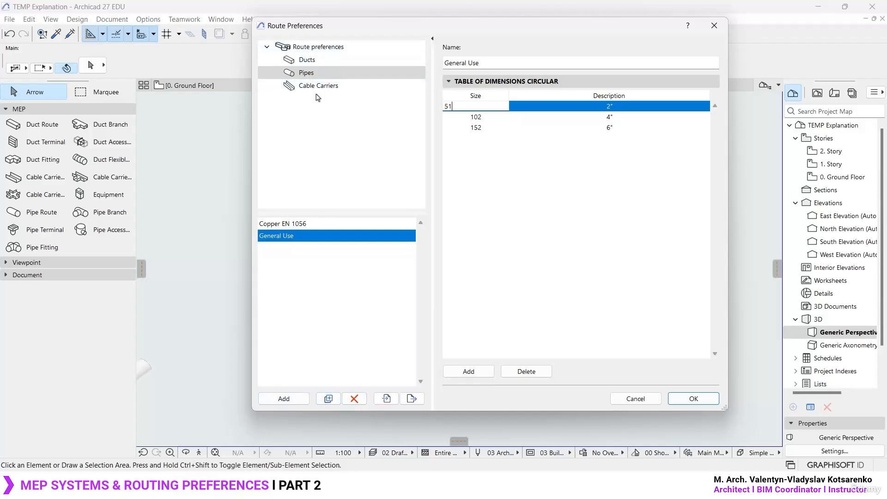
# - Finish the 2" size entry of 51 in the General Use pipe dimension table and accept the route preferences
pyautogui.click(528, 191)
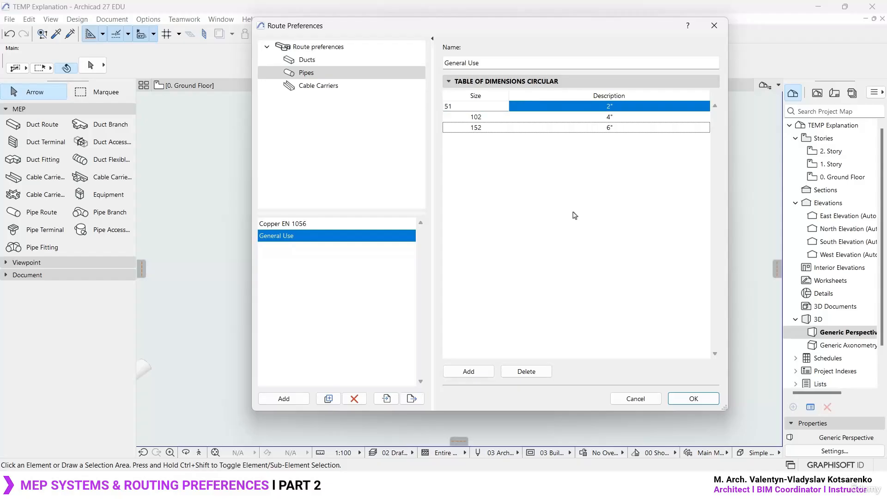
pyautogui.click(291, 235)
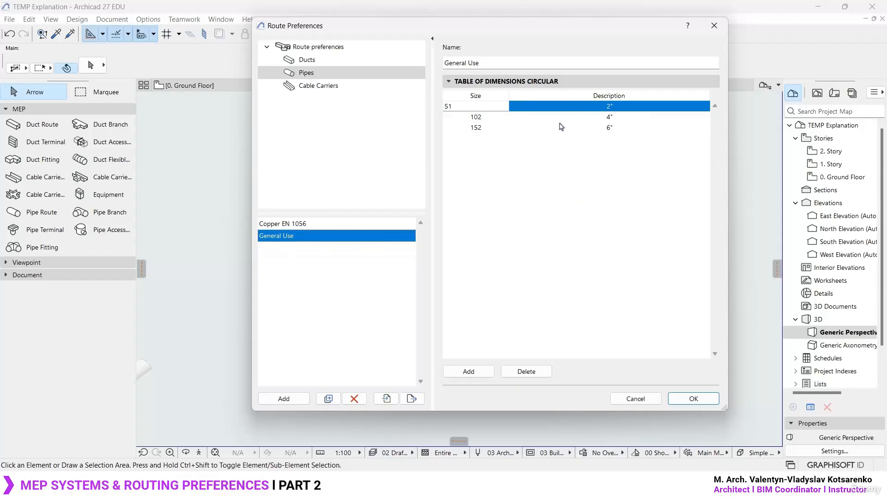
pyautogui.click(695, 399)
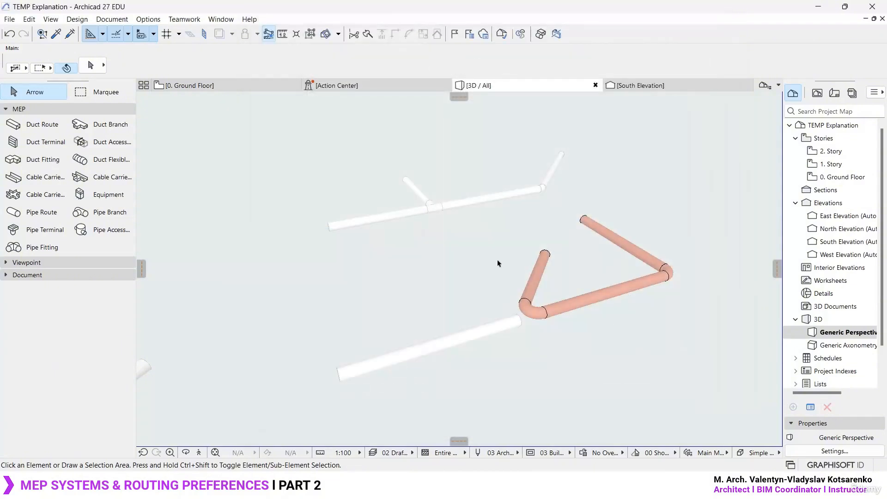
# - Switch to the Ground Floor plan and open the default settings for drawing a pipe route
pyautogui.press('F2')
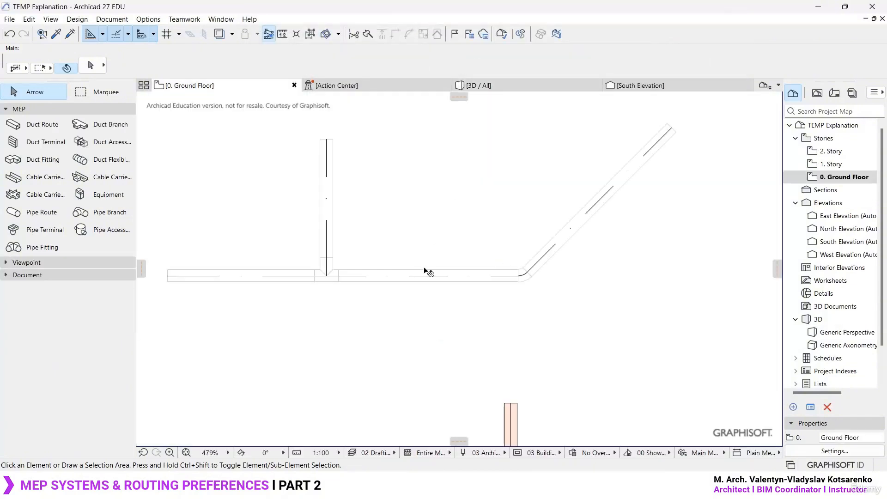
pyautogui.scroll(-2, 424, 269)
pyautogui.moveTo(466, 177); pyautogui.dragTo(471, 262, button='middle')
pyautogui.keyDown('alt'); pyautogui.click(448, 358); pyautogui.keyUp('alt')
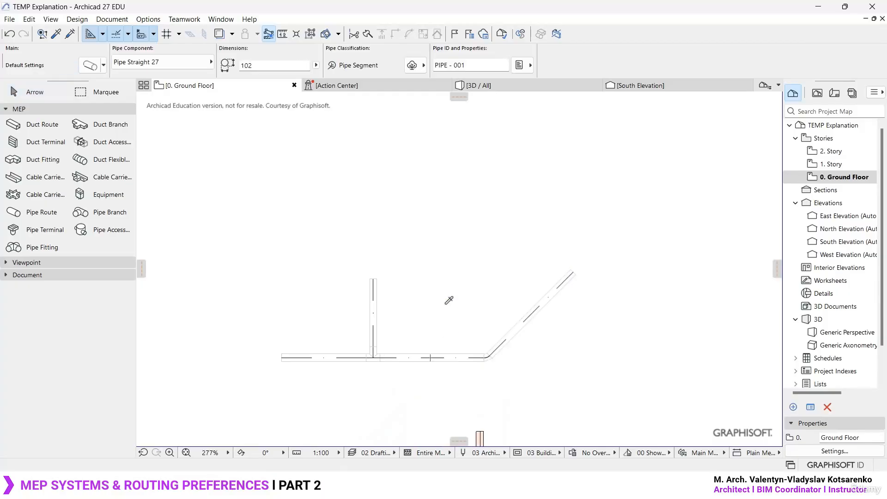
pyautogui.scroll(2, 448, 299)
pyautogui.click(40, 211)
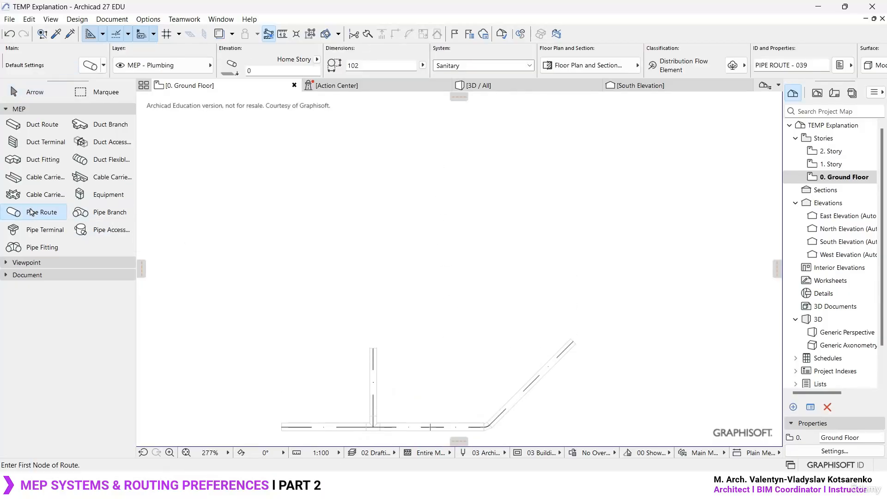
pyautogui.hotkey('ctrl', 't')
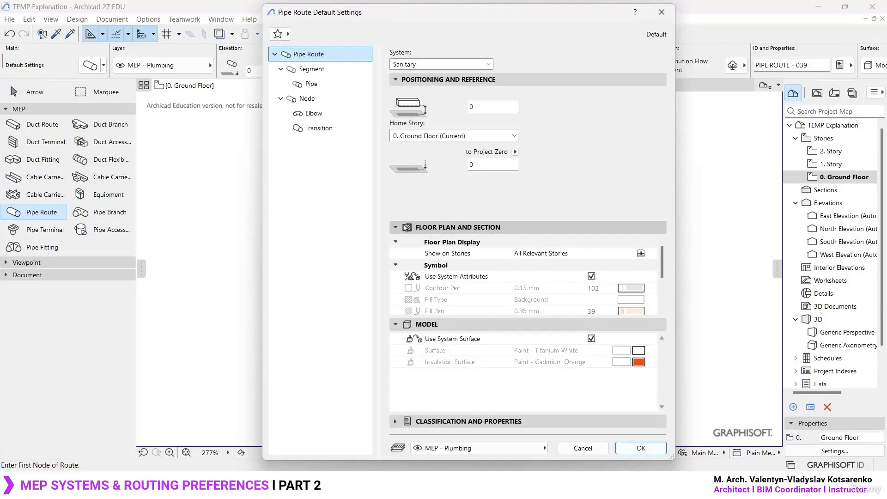
# - Set the pipe segment's table of dimensions to General Use and check the diameters it offers
pyautogui.click(470, 64)
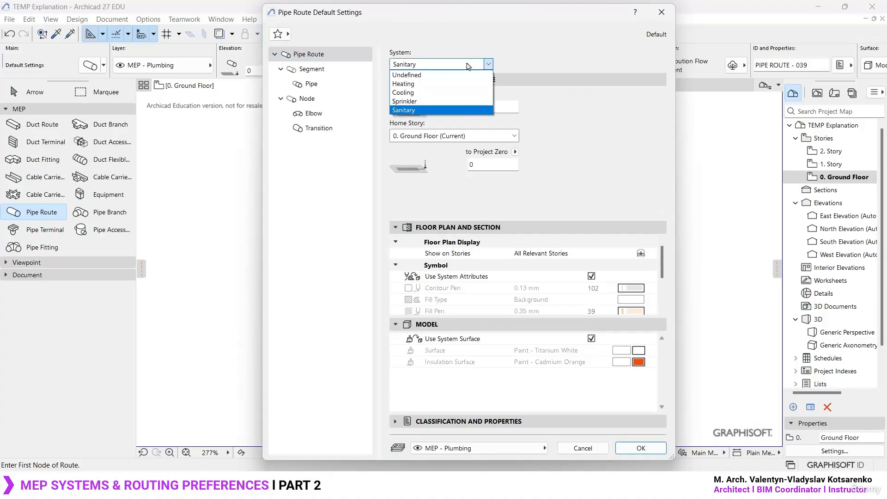
pyautogui.click(469, 65)
pyautogui.click(320, 72)
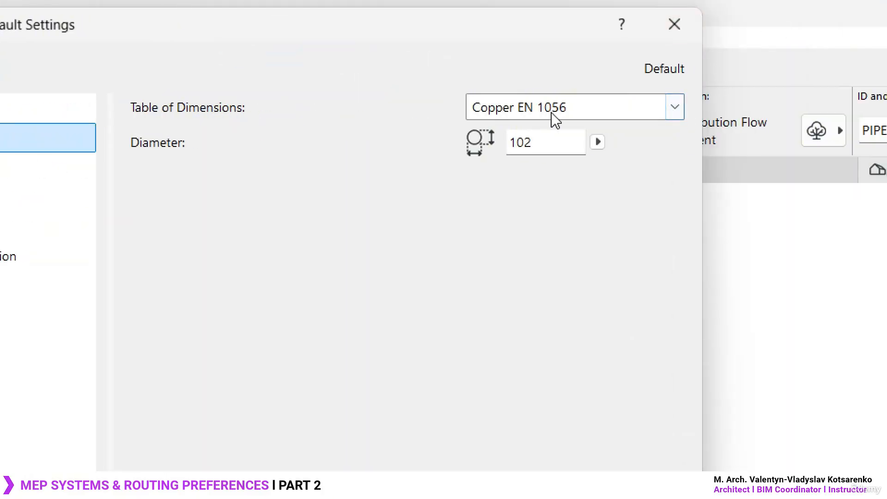
pyautogui.click(675, 109)
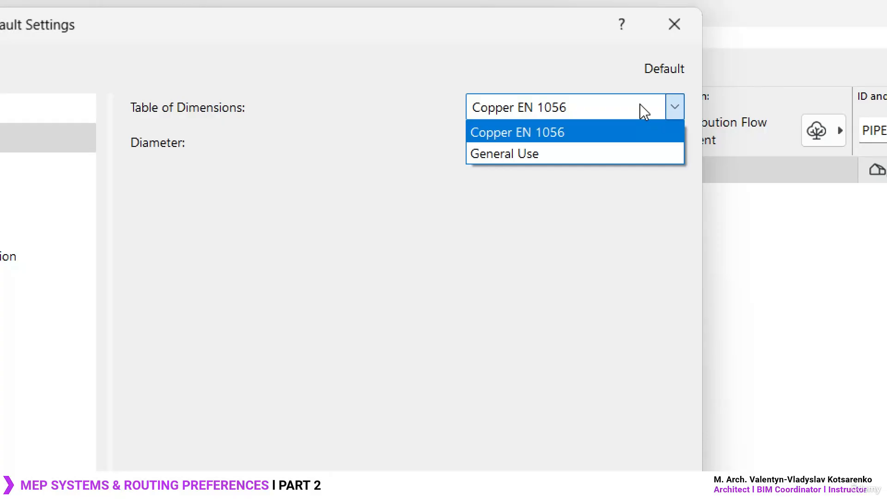
pyautogui.click(550, 153)
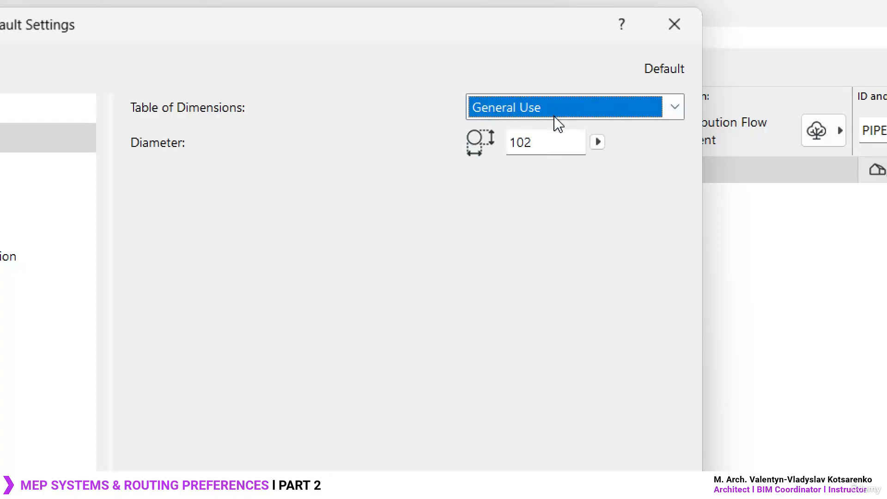
pyautogui.click(597, 142)
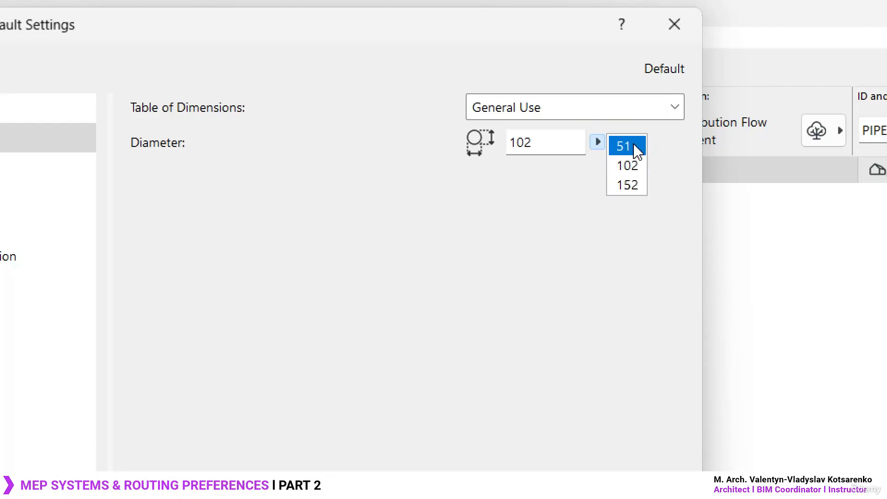
pyautogui.click(636, 148)
pyautogui.click(599, 143)
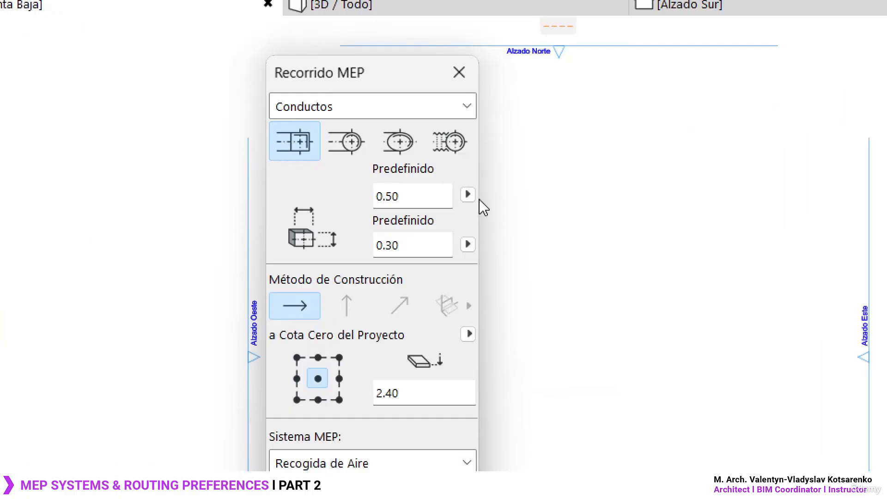
# - In Archicad 26, examine the predefined duct width and height lists of the MEP routing palette
pyautogui.click(410, 195)
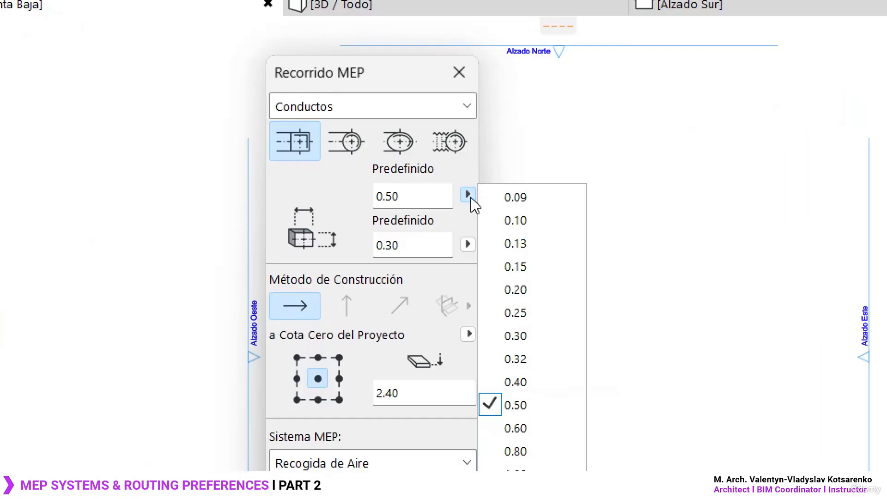
pyautogui.click(468, 197)
pyautogui.click(468, 197)
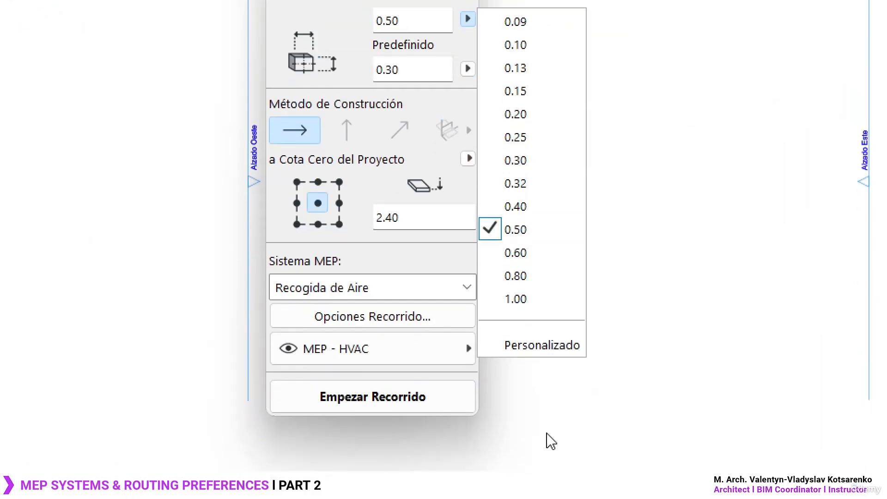
pyautogui.click(468, 170)
pyautogui.click(468, 170)
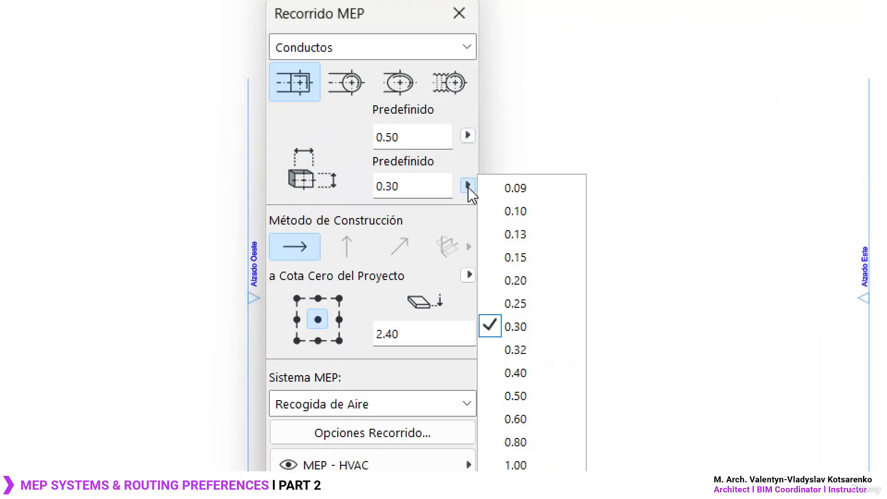
pyautogui.click(467, 170)
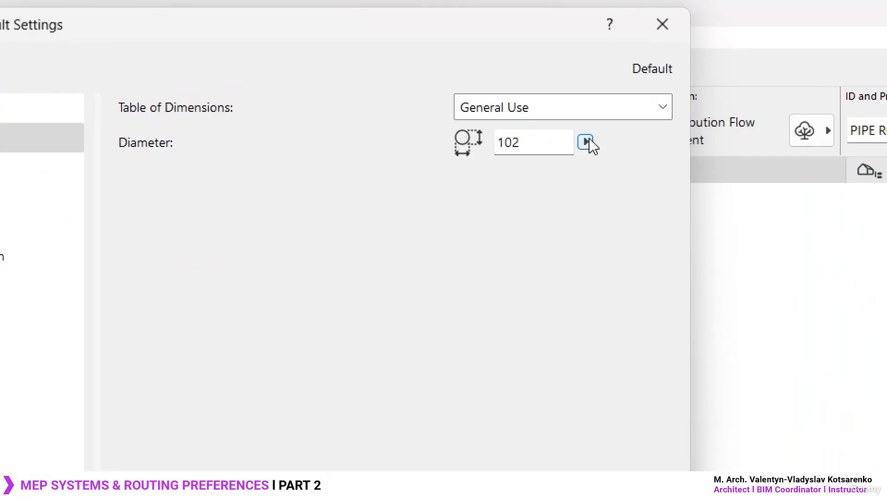
# - Set the pipe segment's diameter to 152, review the node, elbow and transition settings, and accept the pipe route defaults
pyautogui.click(623, 71)
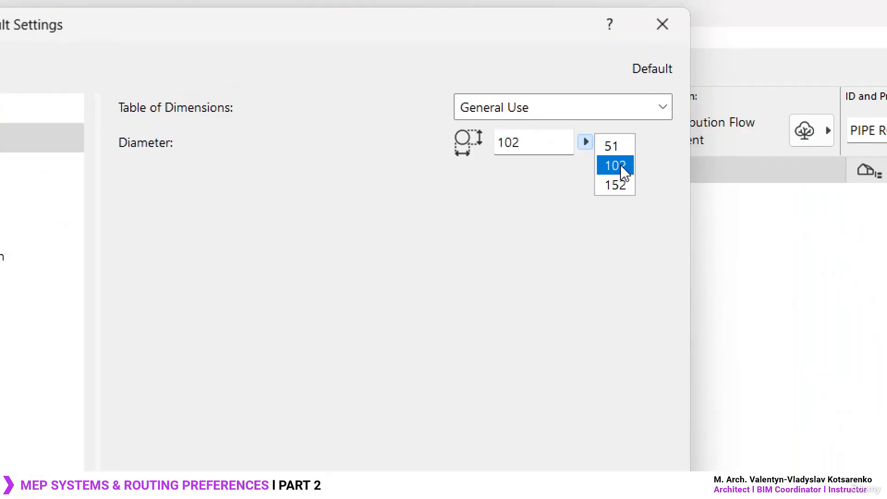
pyautogui.click(615, 185)
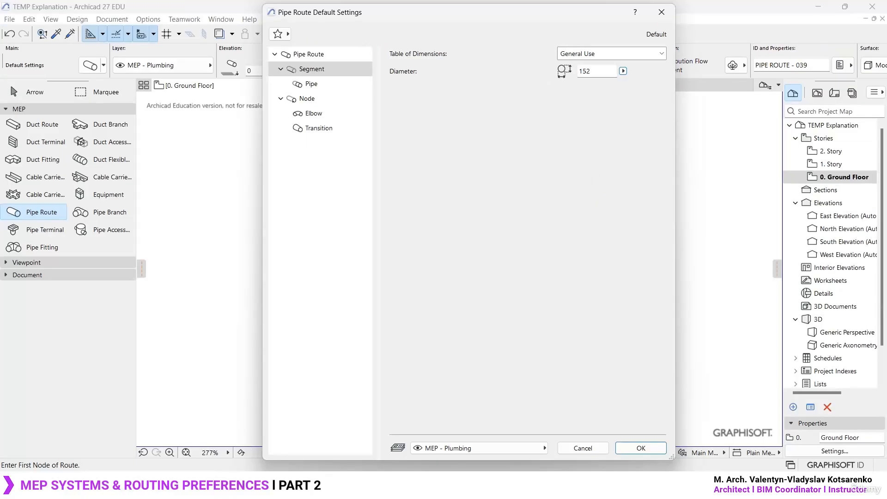
pyautogui.click(323, 98)
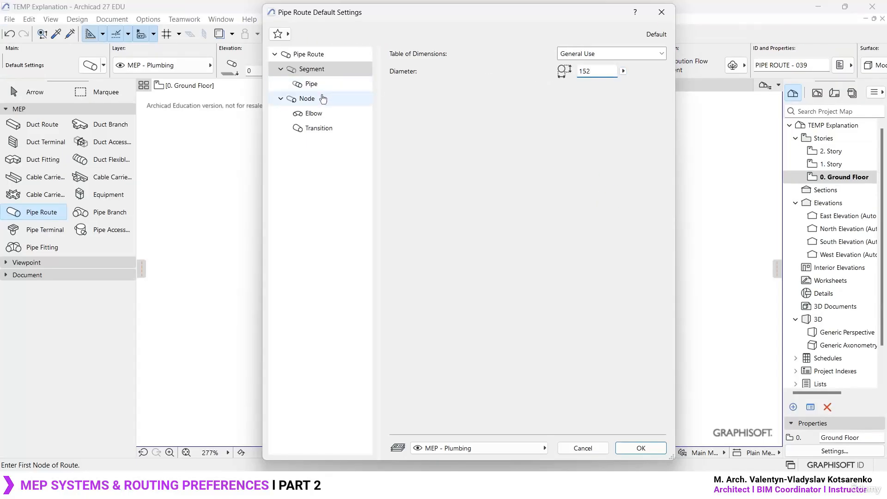
pyautogui.click(324, 113)
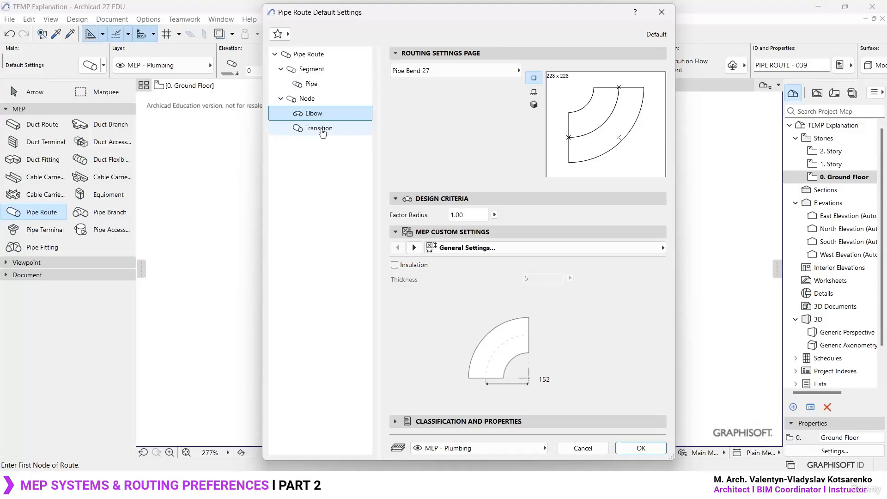
pyautogui.click(323, 131)
pyautogui.click(325, 116)
pyautogui.click(327, 99)
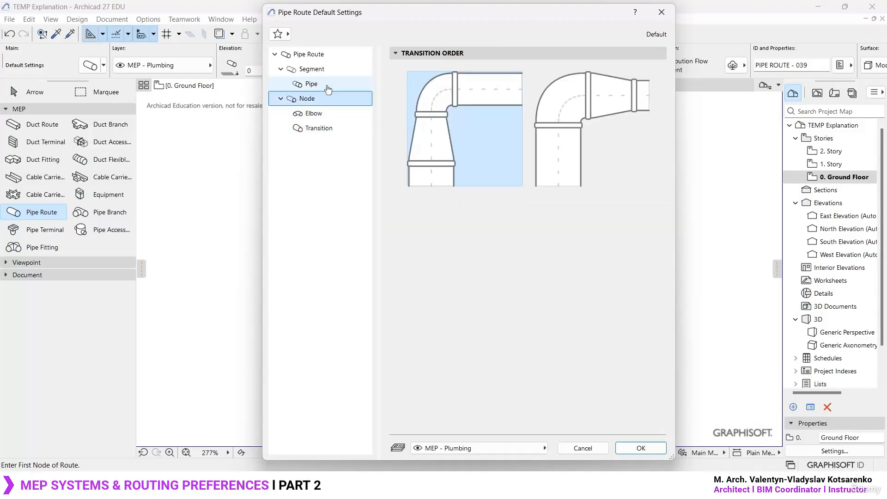
pyautogui.click(313, 69)
pyautogui.click(309, 54)
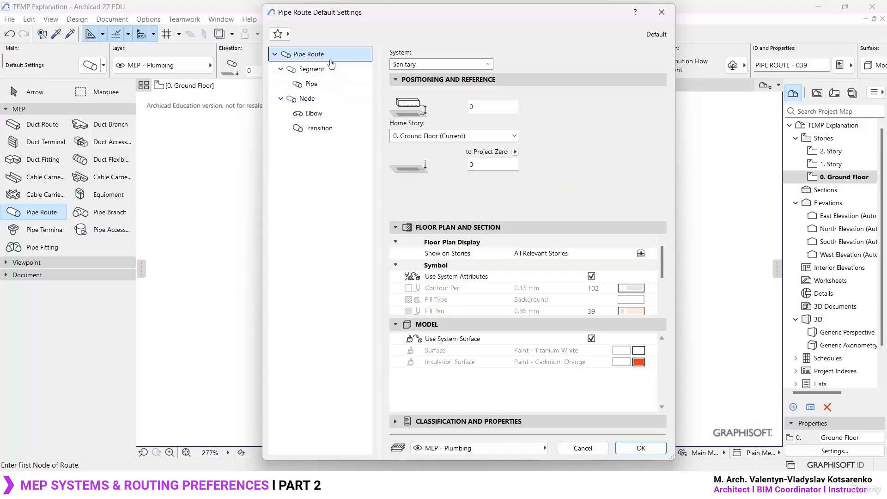
pyautogui.click(641, 448)
# - Draw a horizontal 152 mm pipe segment above the existing pipes, then turn the route 90° upward from its right end
pyautogui.click(276, 263)
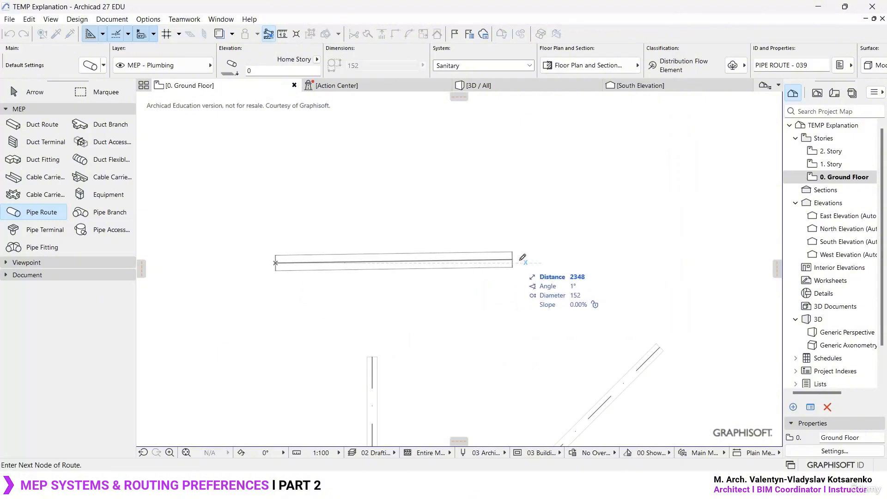
pyautogui.click(618, 263)
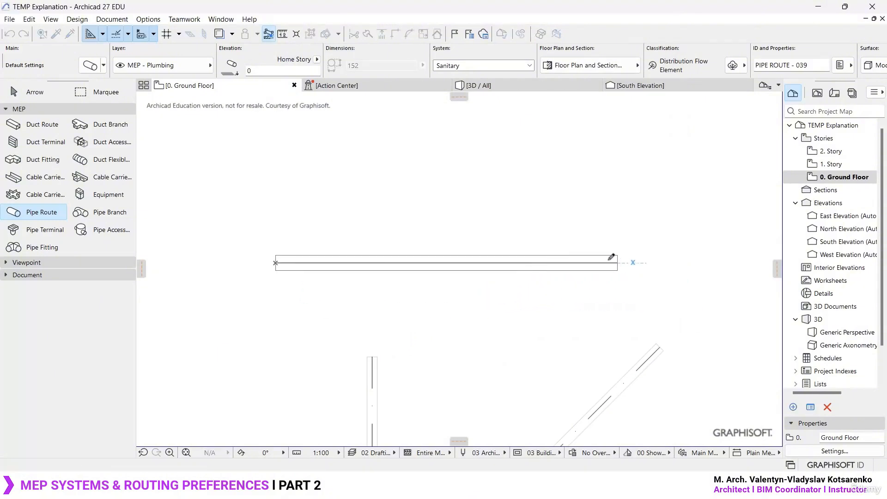
pyautogui.moveTo(618, 263); pyautogui.dragTo(532, 344, button='middle')
pyautogui.click(535, 217)
pyautogui.scroll(2, 535, 215)
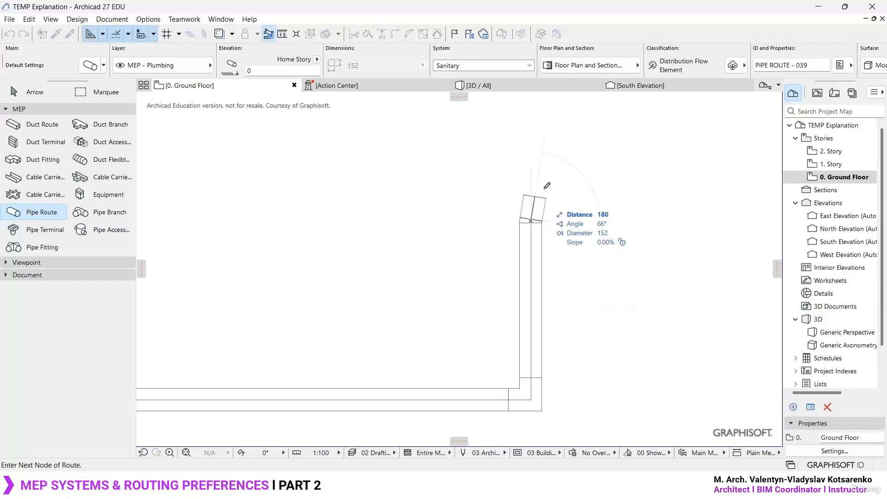
# - Continue the pipe route upward at a diameter of 101 and finish it with a horizontal segment running left
pyautogui.press('Tab')
pyautogui.press('Tab')
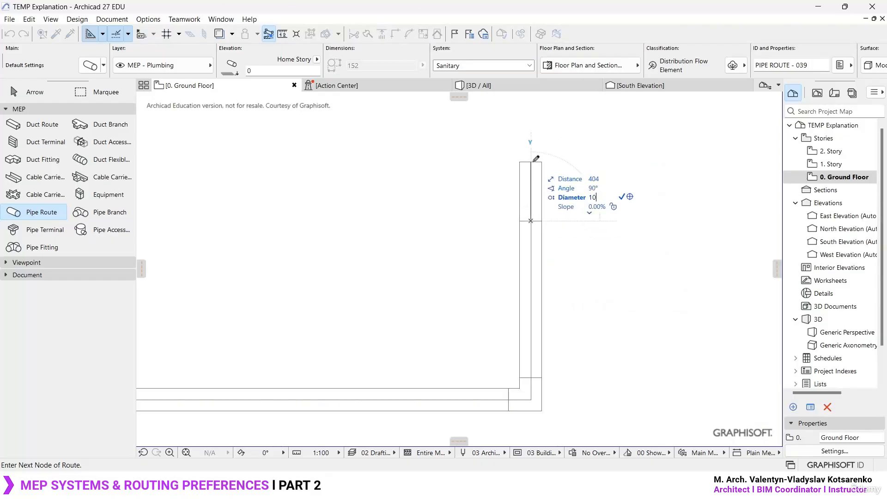
pyautogui.write('101')
pyautogui.press('Return')
pyautogui.scroll(-2, 535, 252)
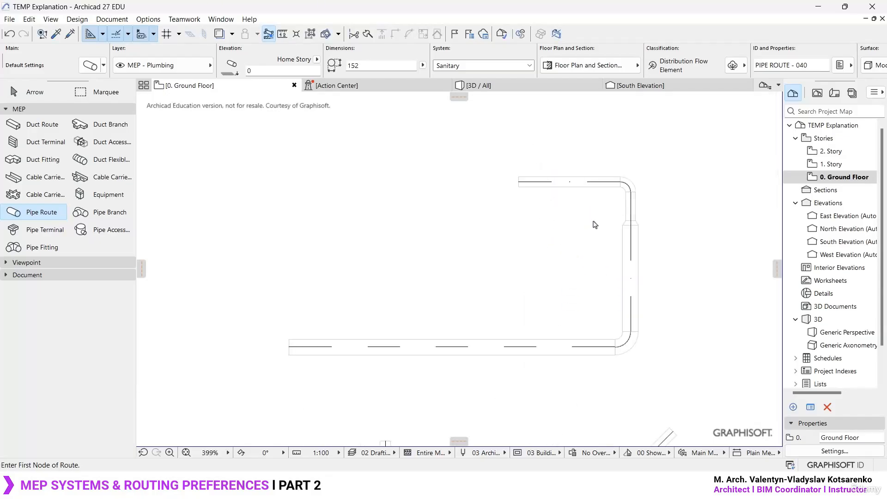
pyautogui.moveTo(595, 235); pyautogui.dragTo(571, 242, button='middle')
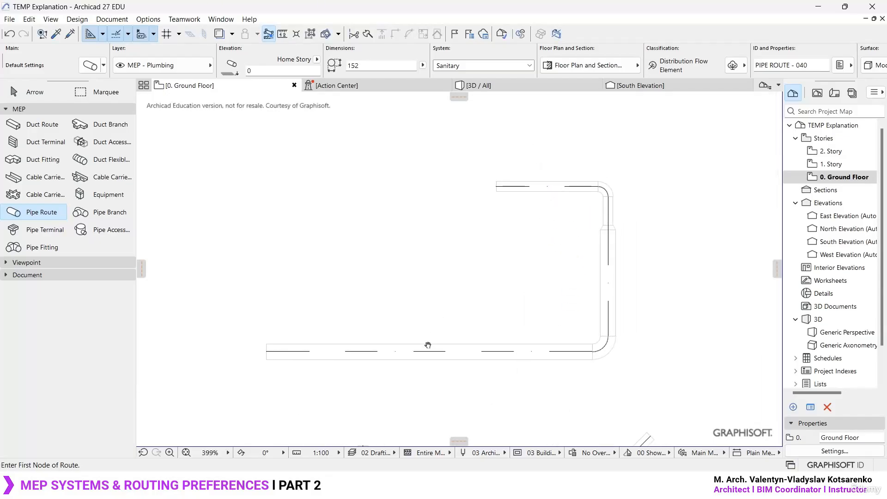
# - Check the available dimension tables in the pipe route's segment defaults and keep General Use
pyautogui.hotkey('ctrl', 't')
pyautogui.click(306, 69)
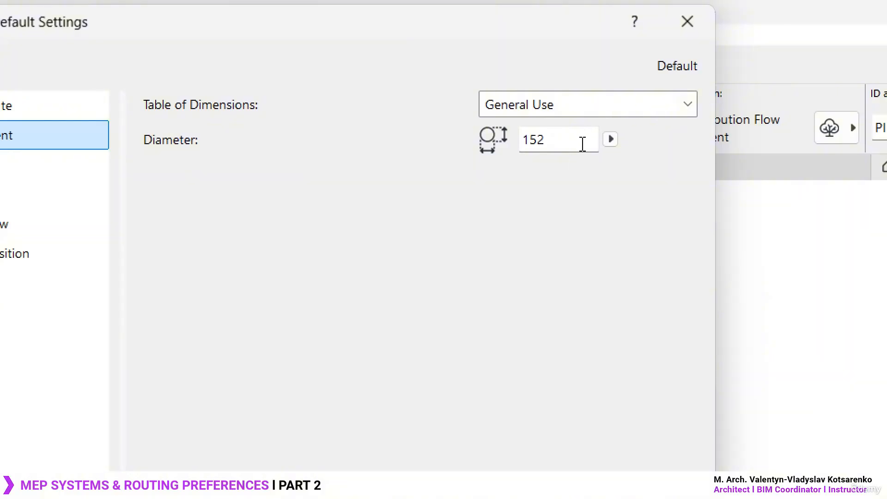
pyautogui.moveTo(578, 24); pyautogui.dragTo(194, 52)
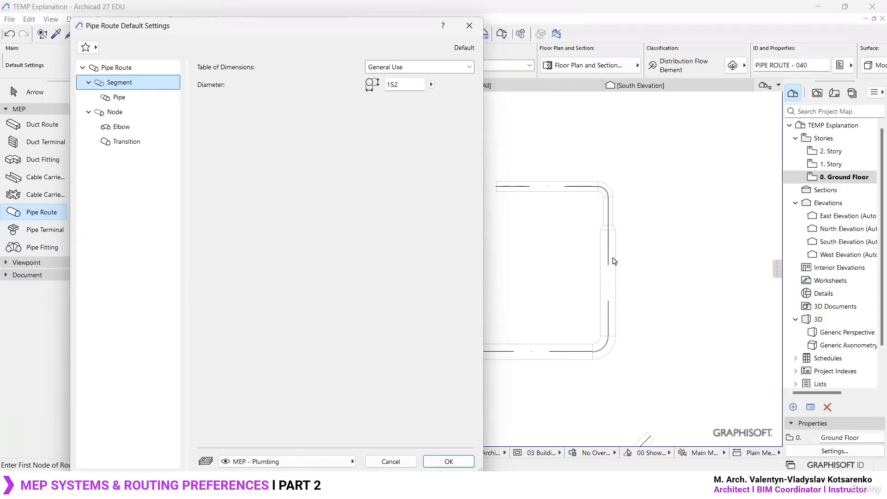
pyautogui.click(467, 68)
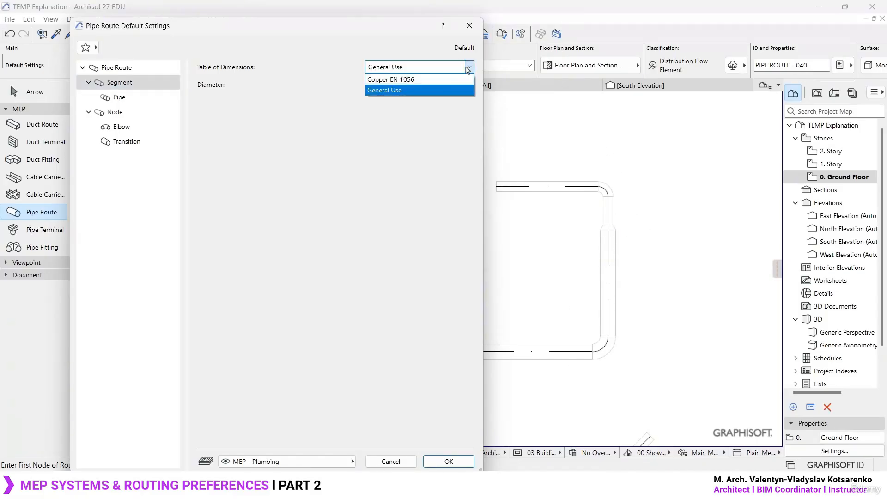
pyautogui.click(420, 91)
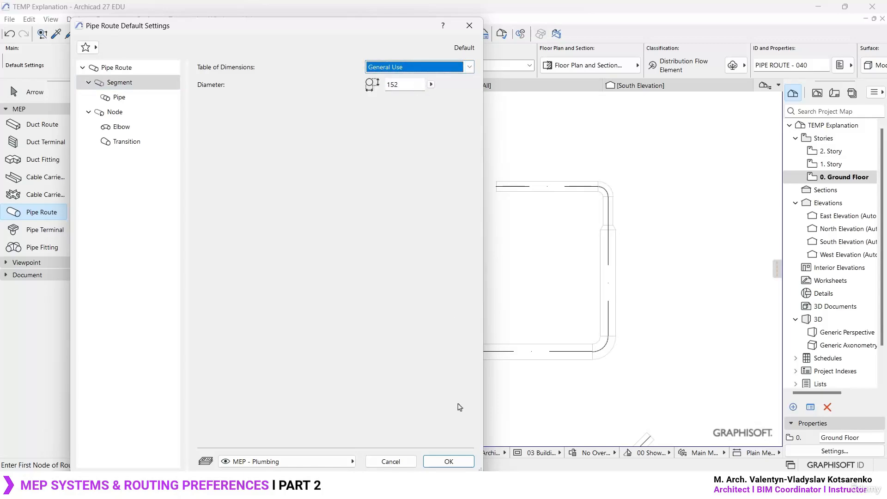
pyautogui.click(448, 462)
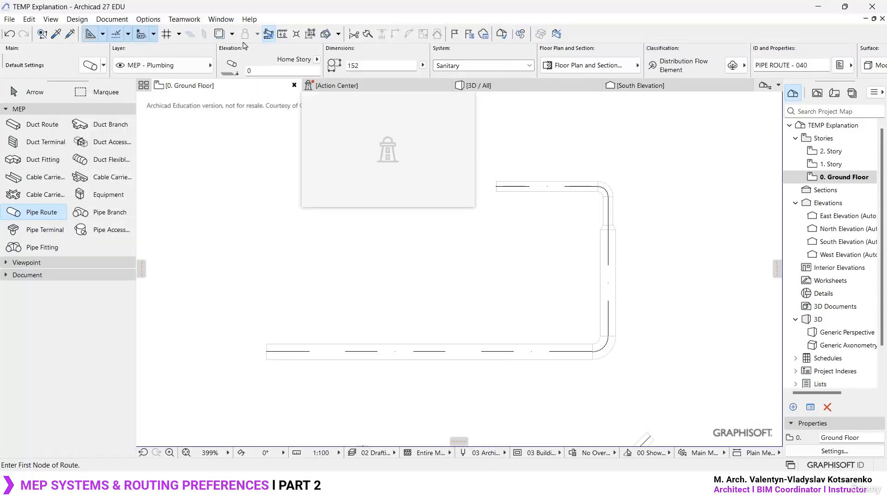
# - Switch to the Archicad 26 project, dismiss its MEP routing palette and open the project's MEP preferences
pyautogui.click(77, 19)
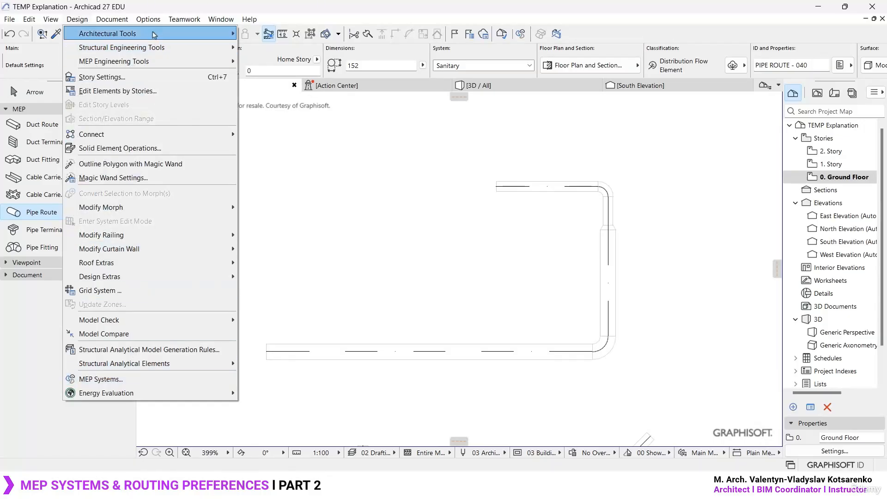
pyautogui.moveTo(150, 22)
pyautogui.moveTo(190, 178)
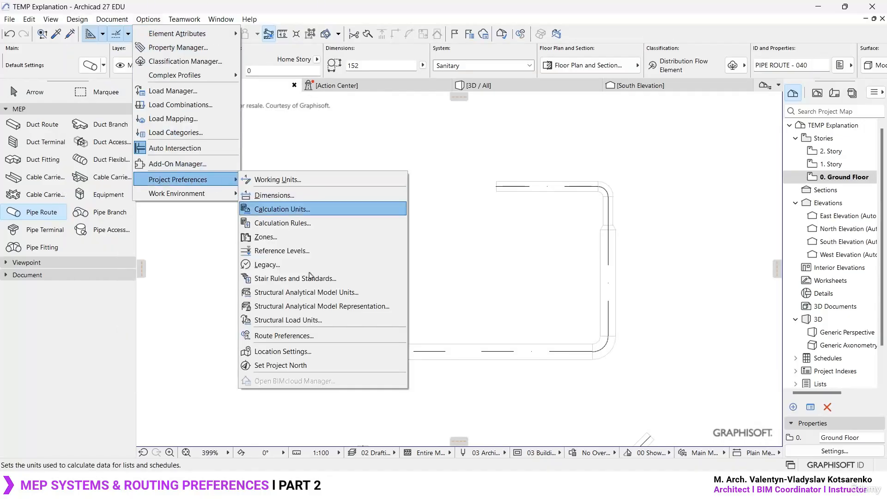
pyautogui.click(492, 279)
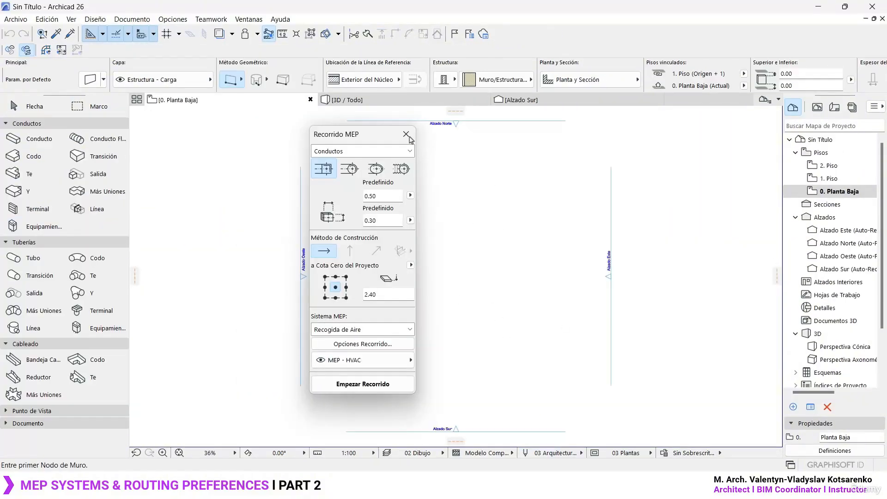
pyautogui.click(406, 135)
pyautogui.click(184, 22)
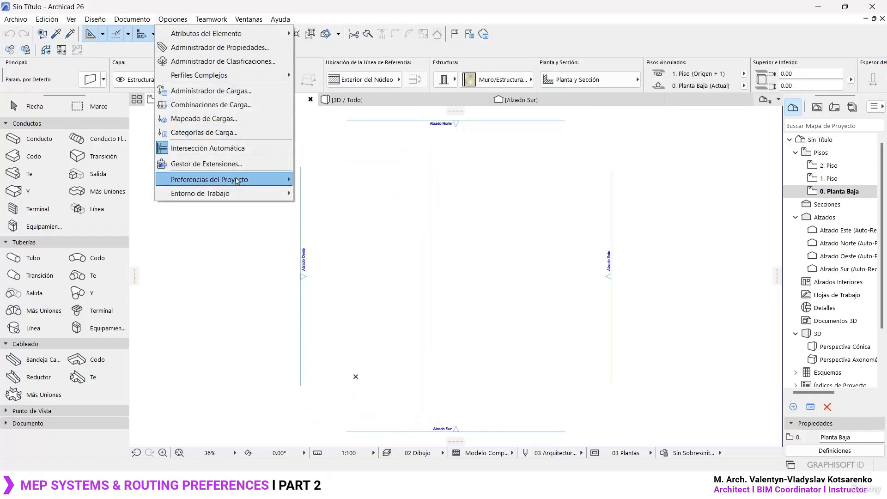
pyautogui.moveTo(239, 182)
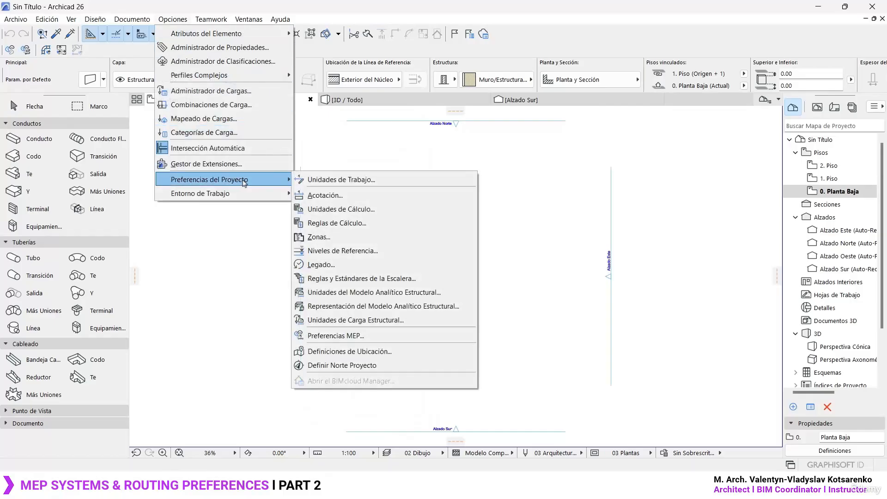
pyautogui.click(361, 336)
# - Review the duct, pipe and tray segment length limits and the preset duct sizes, and return to the Archicad 27 project
pyautogui.moveTo(371, 101); pyautogui.dragTo(529, 88)
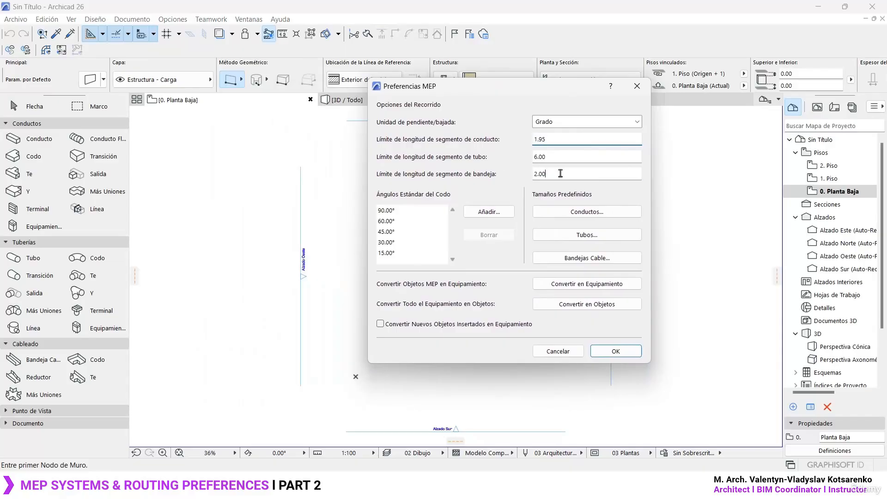
pyautogui.click(561, 156)
pyautogui.click(561, 139)
pyautogui.click(601, 213)
pyautogui.click(664, 90)
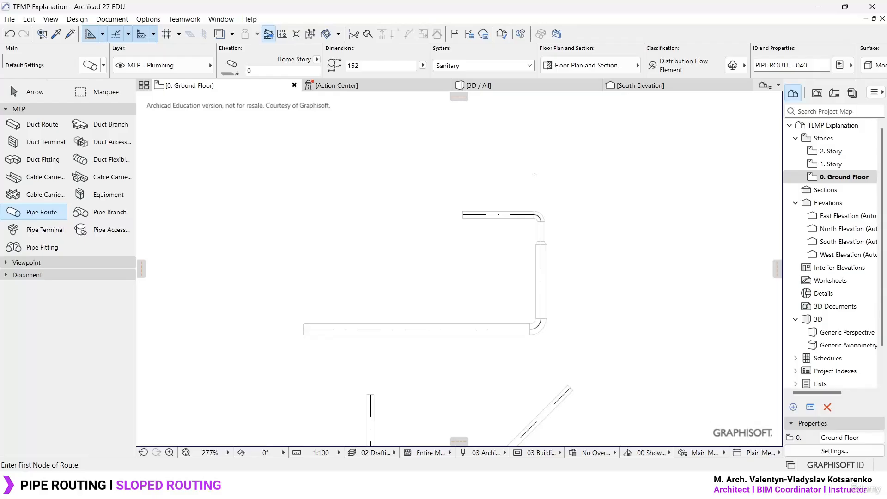
# - Set the pipe route diameter to 102 and start a route in the empty area above the existing pipe run
pyautogui.moveTo(535, 174); pyautogui.dragTo(524, 237, button='middle')
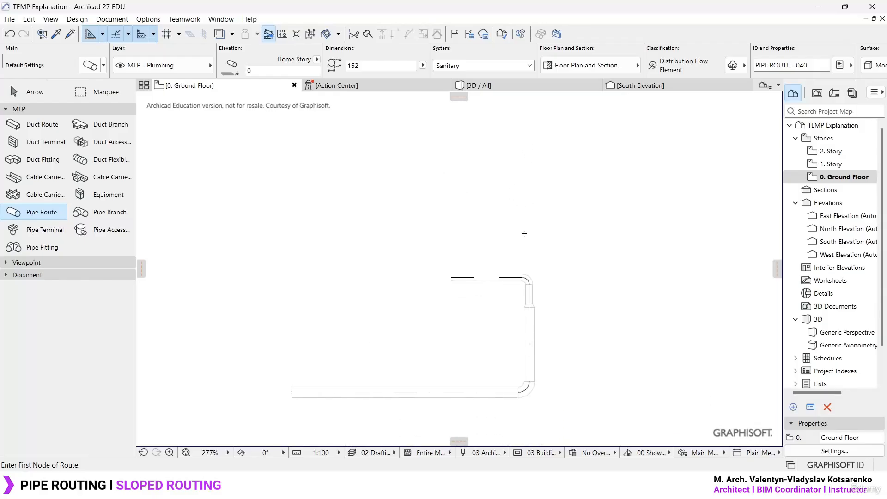
pyautogui.moveTo(457, 208); pyautogui.dragTo(490, 359, button='middle')
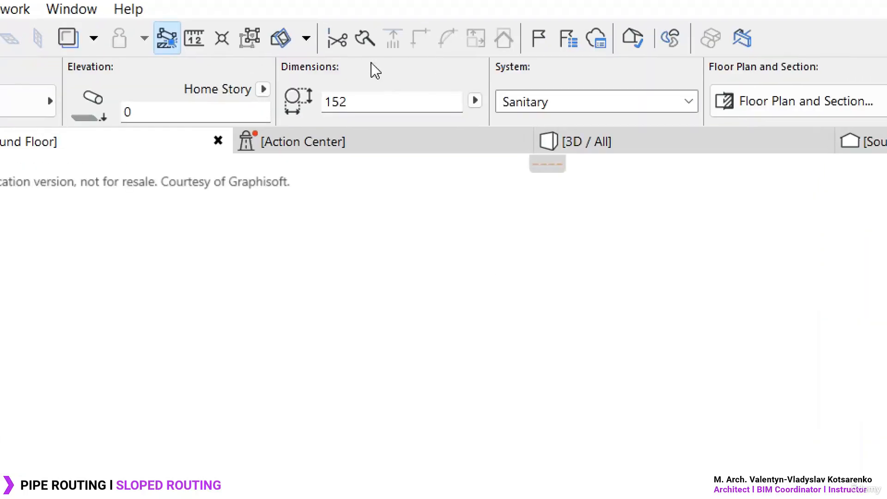
pyautogui.click(475, 100)
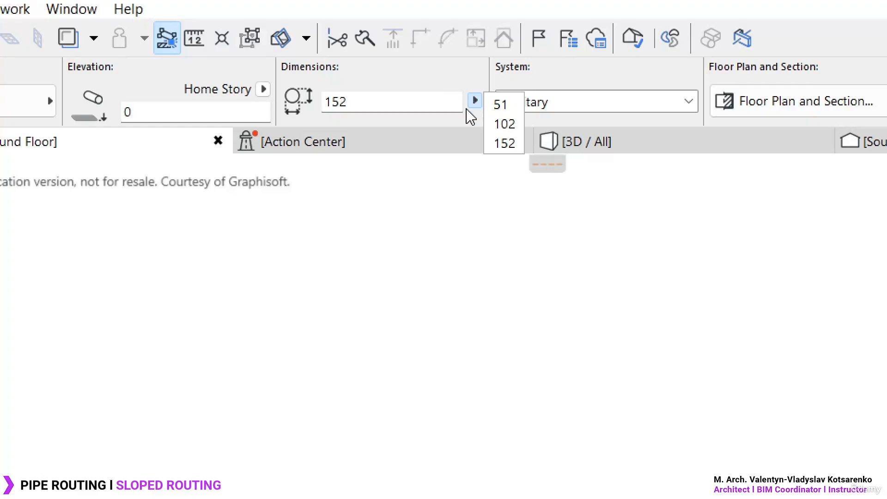
pyautogui.click(505, 124)
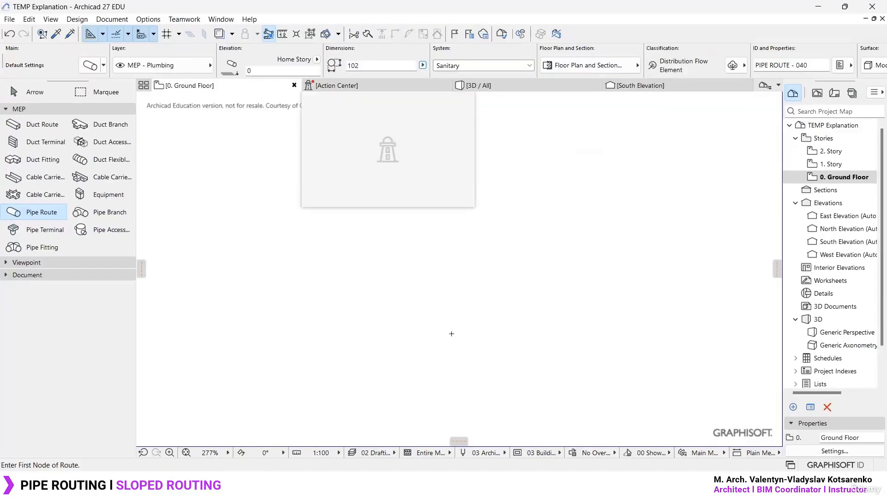
pyautogui.moveTo(466, 319); pyautogui.dragTo(456, 228, button='middle')
pyautogui.scroll(3, 426, 212)
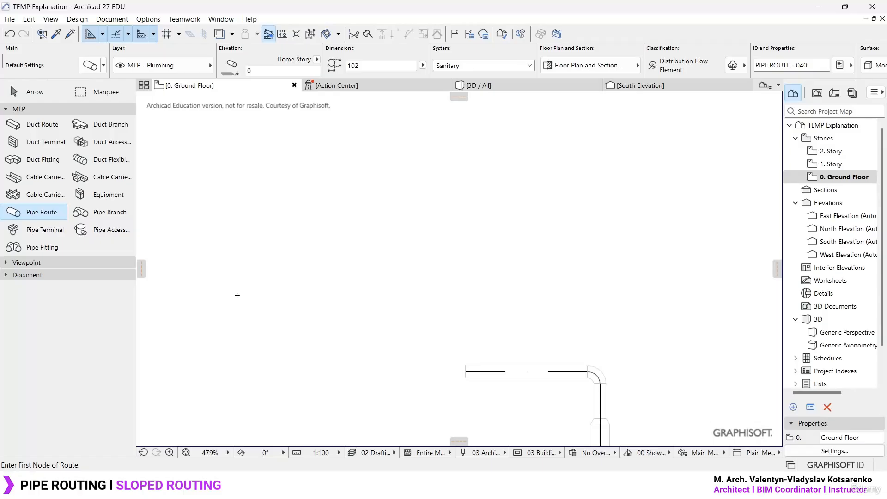
pyautogui.click(236, 295)
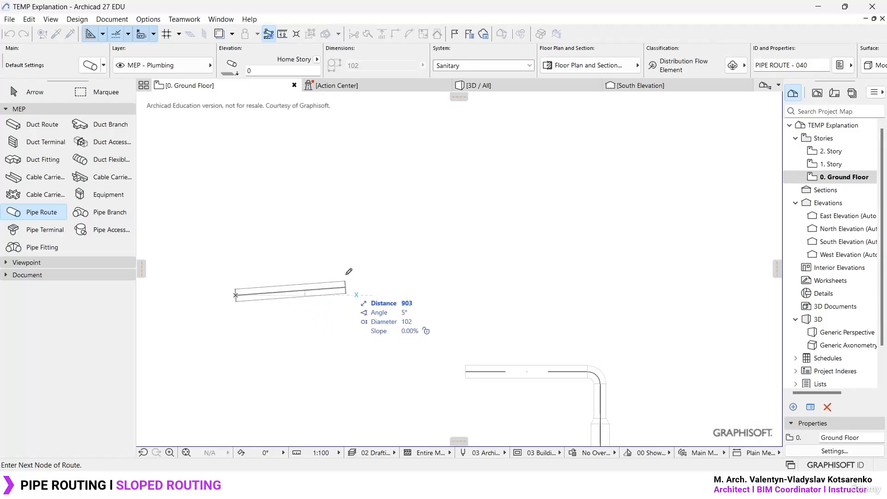
pyautogui.scroll(-3, 266, 203)
pyautogui.moveTo(274, 149); pyautogui.dragTo(323, 266, button='middle')
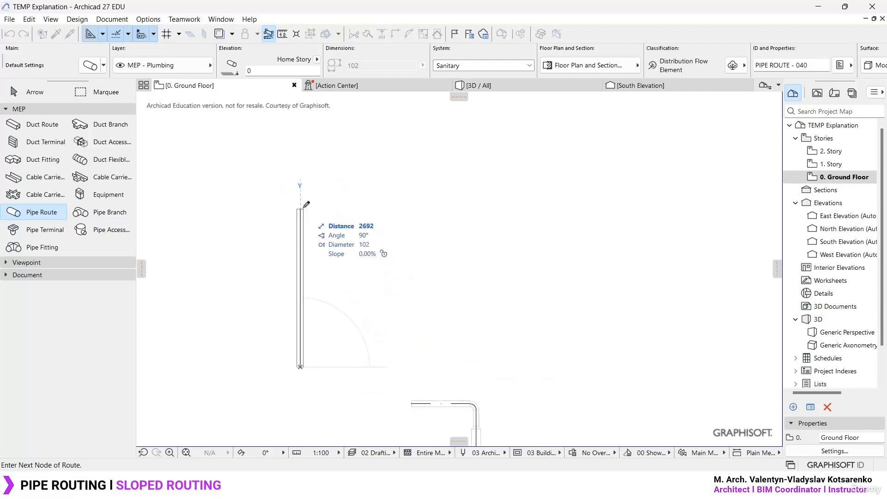
# - Lock the slope of the vertical segment being drawn and set it to 2%
pyautogui.press('Tab')
pyautogui.press('Tab')
pyautogui.press('Tab')
pyautogui.press('Tab')
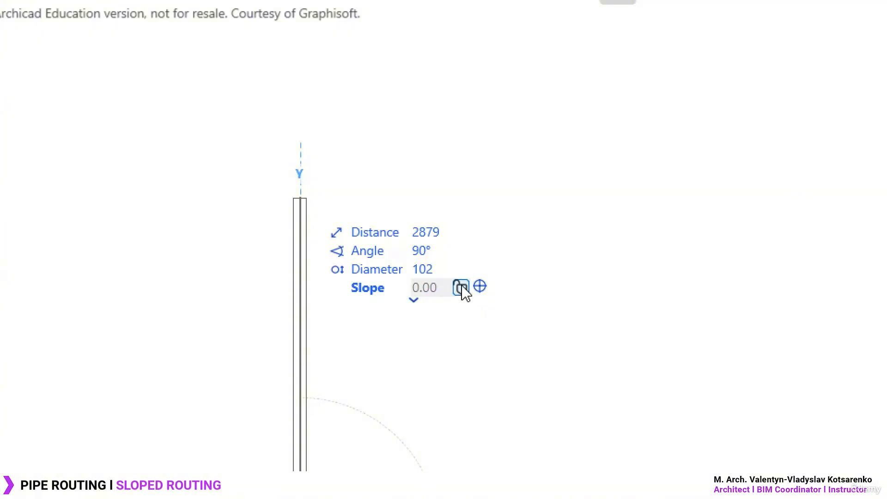
pyautogui.press('Tab')
pyautogui.press('Tab')
pyautogui.press('Tab')
pyautogui.press('Tab')
pyautogui.press('Tab')
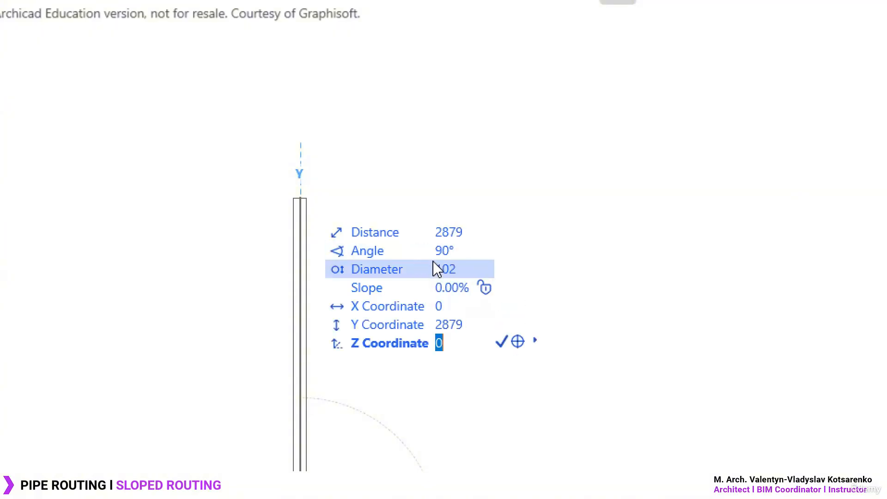
pyautogui.press('Tab')
pyautogui.press('Tab')
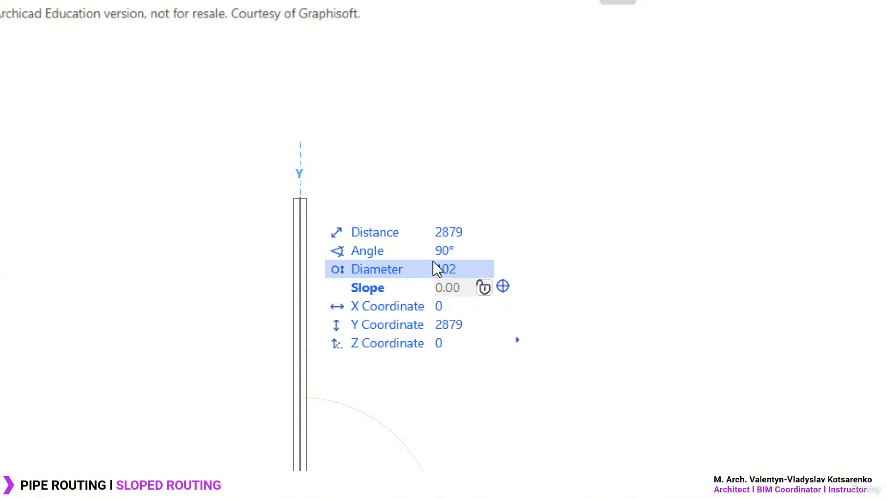
pyautogui.click(483, 288)
pyautogui.moveTo(465, 287); pyautogui.dragTo(414, 287)
pyautogui.write('2')
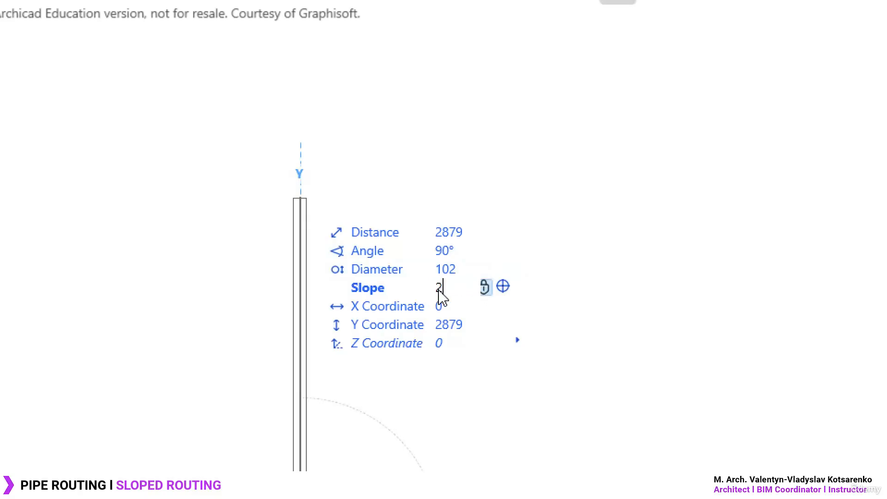
pyautogui.hotkey('shift', 'Tab')
pyautogui.click(466, 287)
pyautogui.click(465, 288)
pyautogui.moveTo(467, 290); pyautogui.dragTo(431, 293)
pyautogui.hotkey('shift', 'Tab')
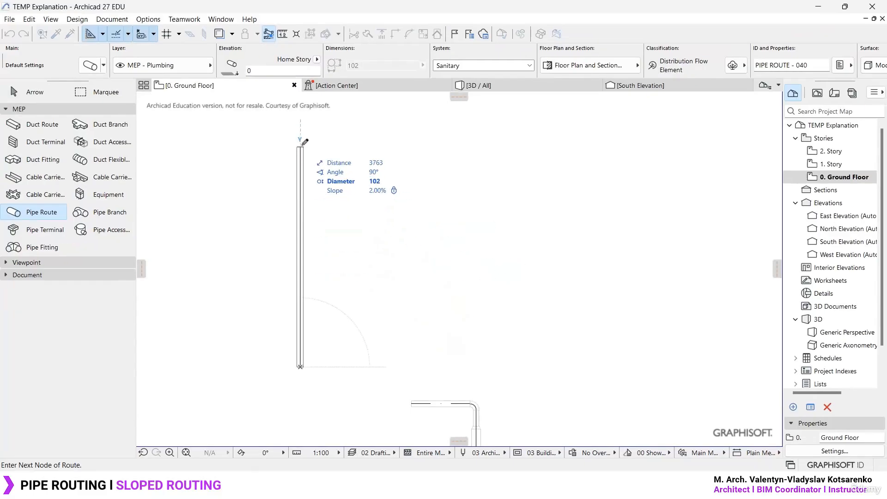
# - Draw two clockwise loops of an inward rectangular spiral at 2% slope, starting with a vertical segment about 3763 long
pyautogui.click(301, 147)
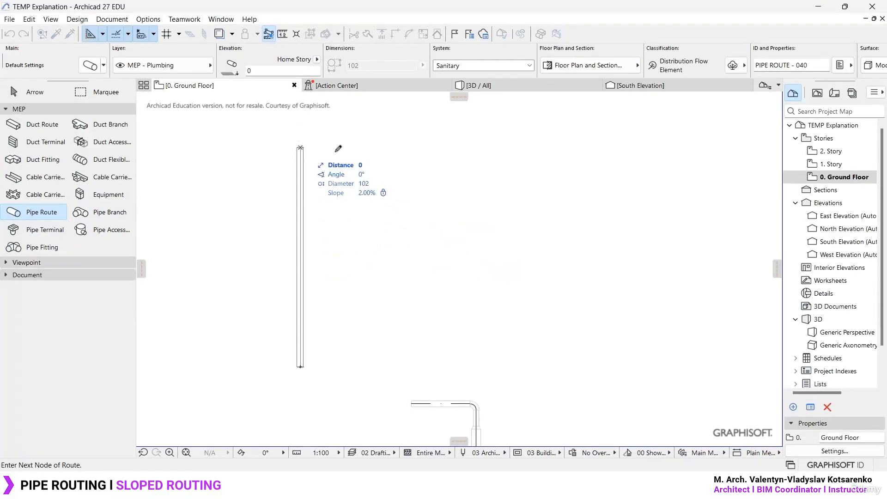
pyautogui.click(522, 147)
pyautogui.click(523, 346)
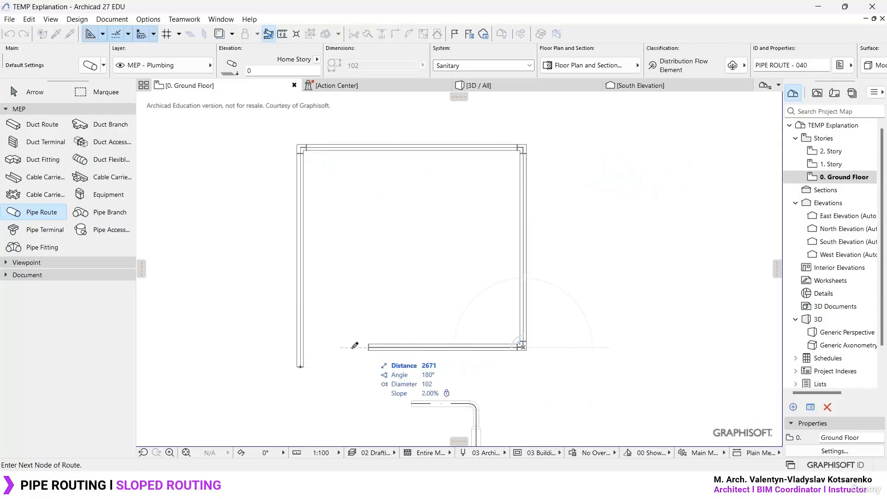
pyautogui.click(325, 346)
pyautogui.click(325, 188)
pyautogui.click(505, 187)
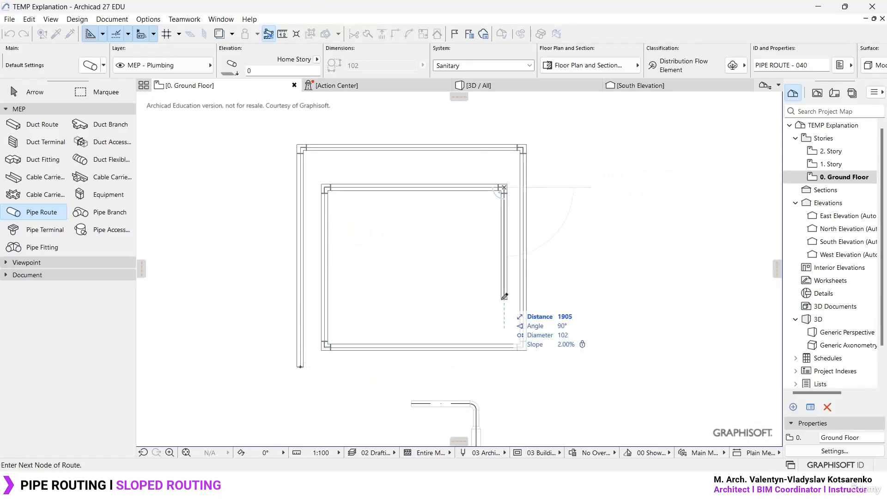
pyautogui.click(504, 319)
pyautogui.click(360, 319)
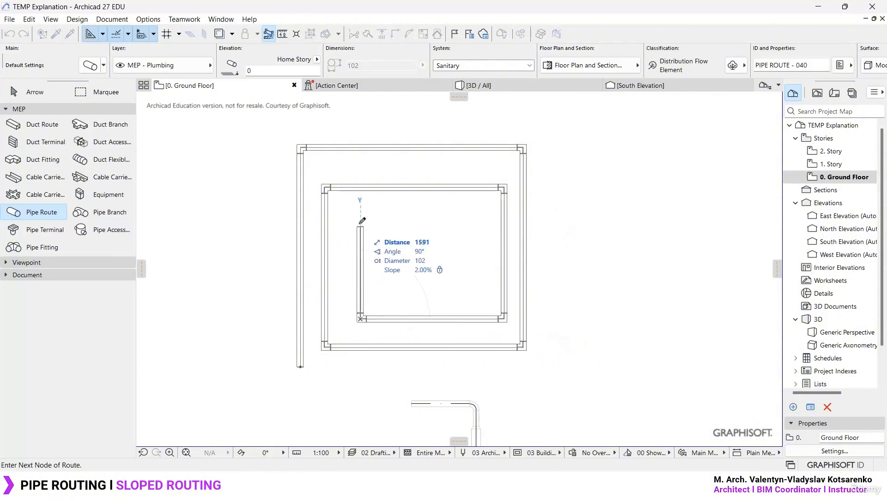
# - Continue the spiral inward with progressively shorter segments and finish the route with a short downward segment at its centre
pyautogui.click(360, 221)
pyautogui.click(474, 220)
pyautogui.click(474, 289)
pyautogui.click(398, 289)
pyautogui.click(398, 245)
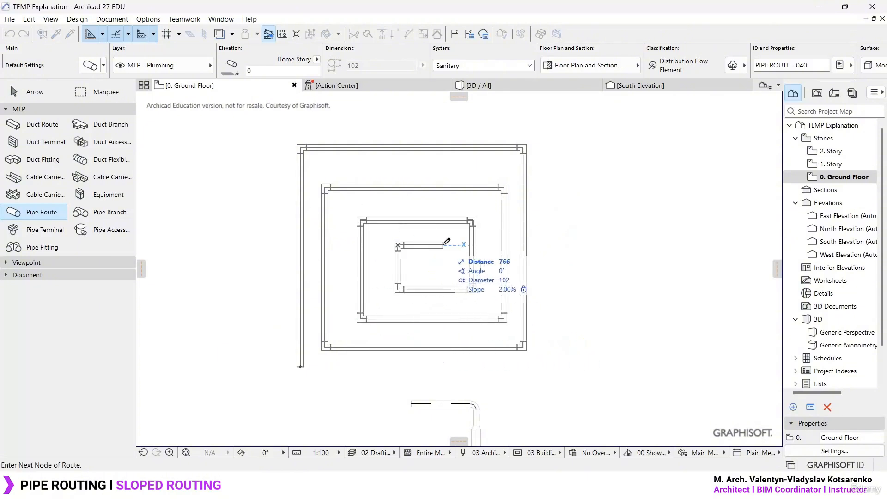
pyautogui.click(450, 245)
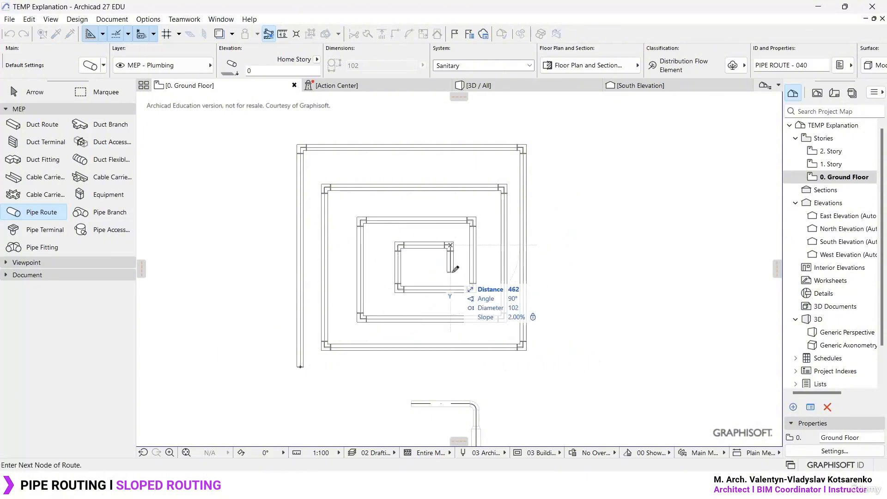
pyautogui.doubleClick(427, 270)
# - In the 3D view, start a 102 mm pipe route behind the spiral and lock its slope at 2%
pyautogui.click(504, 86)
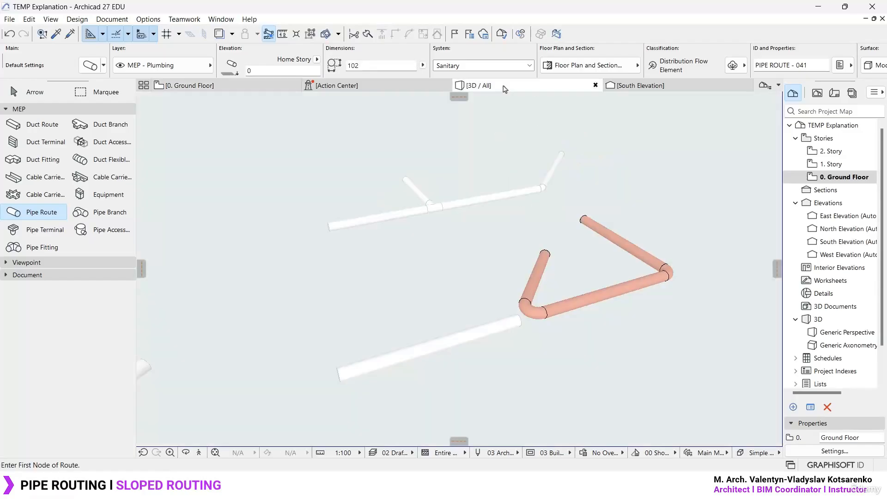
pyautogui.keyDown('shift'); pyautogui.moveTo(388, 162); pyautogui.dragTo(562, 225, button='middle'); pyautogui.keyUp('shift')
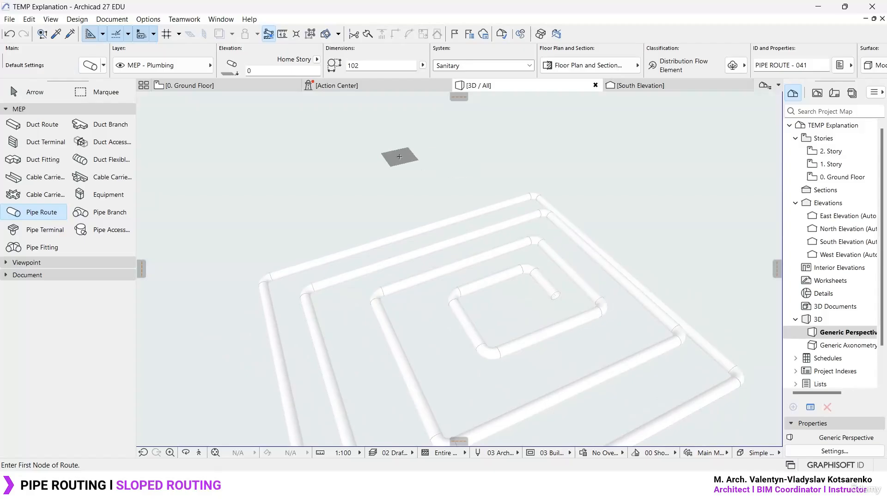
pyautogui.click(286, 227)
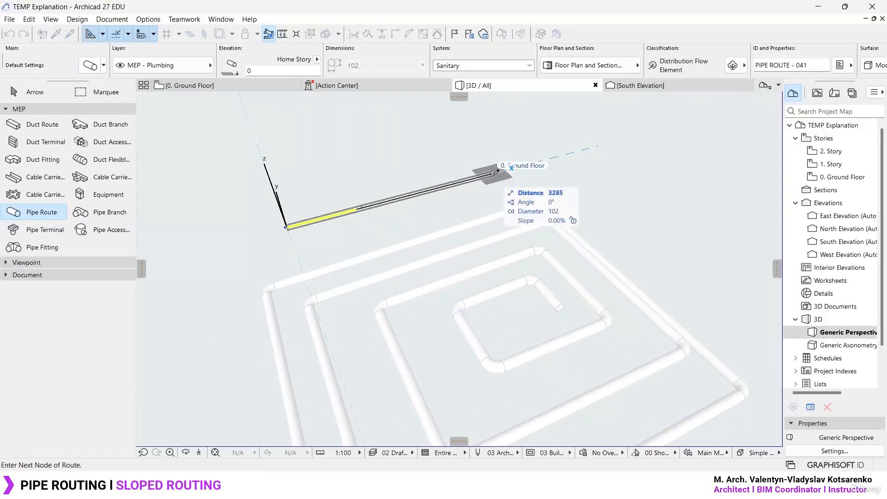
pyautogui.press('Tab')
pyautogui.press('Tab')
pyautogui.press('Tab')
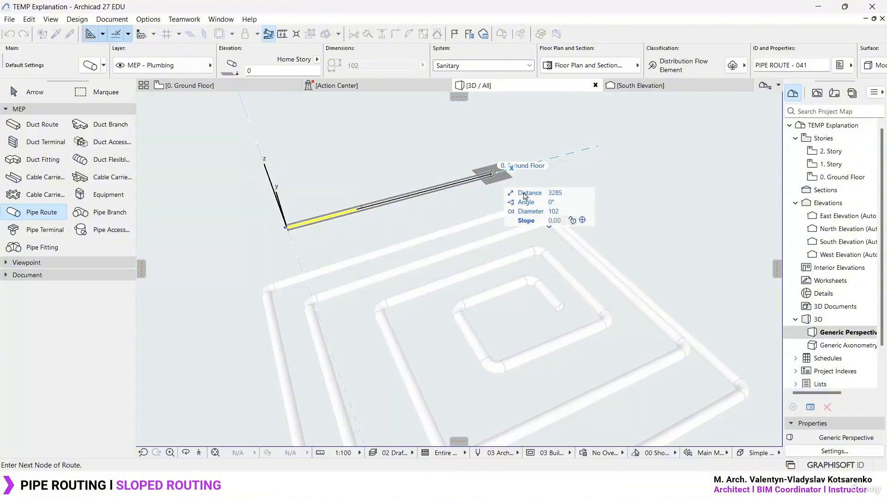
pyautogui.click(574, 221)
pyautogui.press('Return')
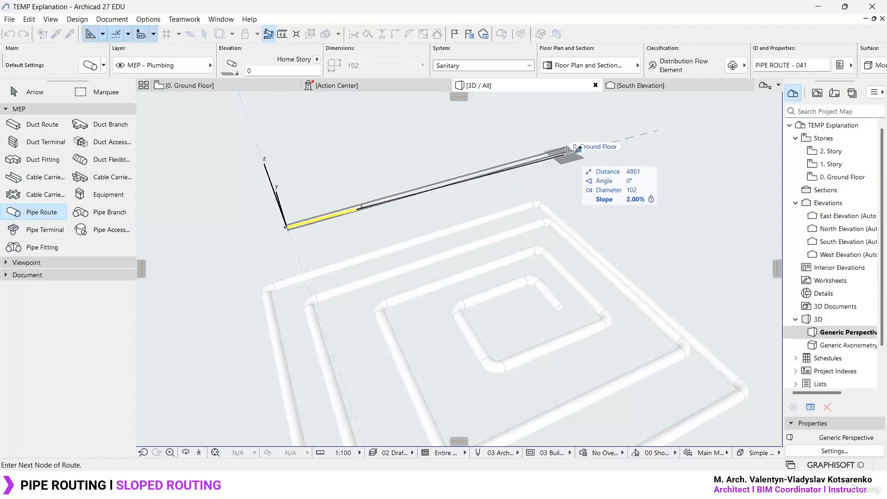
# - Stretch the sloped segment preview along the X axis and set its slope to 20%
pyautogui.moveTo(683, 133); pyautogui.dragTo(656, 142, button='middle')
pyautogui.scroll(-4, 410, 239)
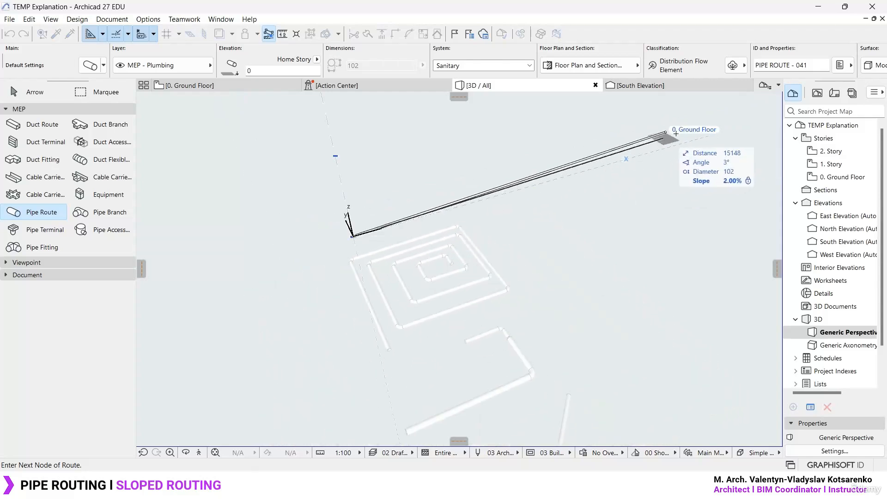
pyautogui.moveTo(720, 134); pyautogui.dragTo(541, 240, button='middle')
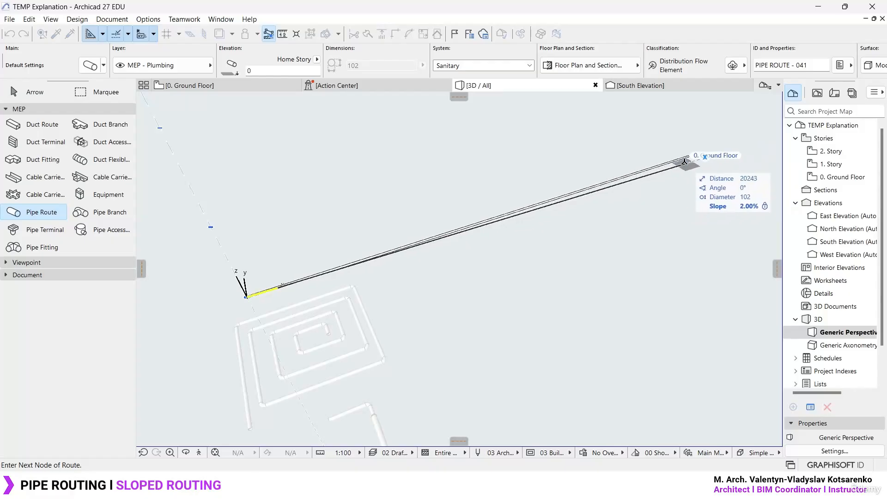
pyautogui.press('Tab')
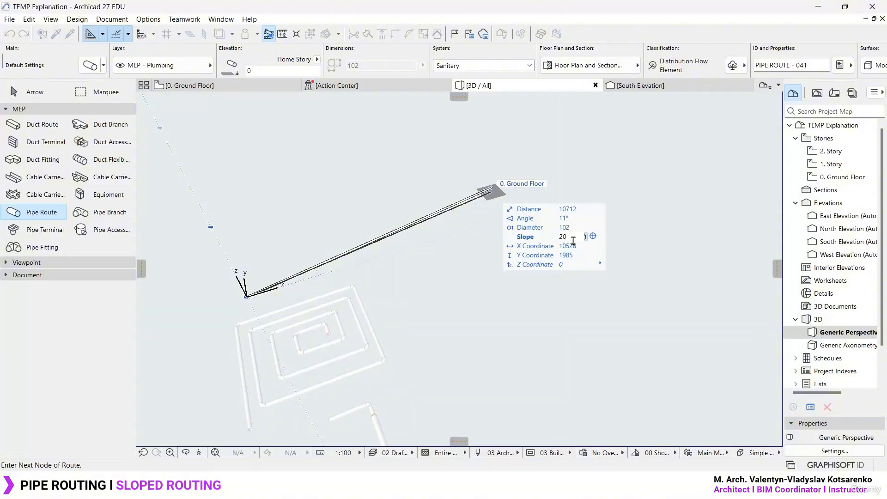
pyautogui.press('Return')
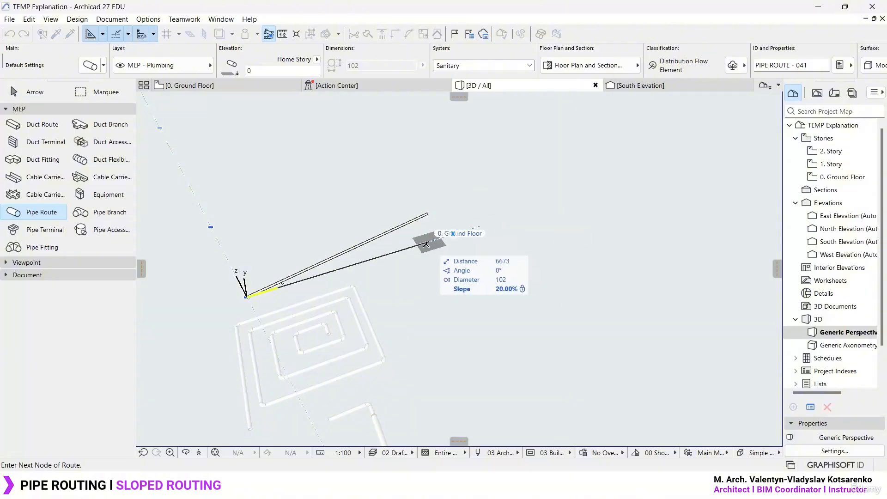
pyautogui.scroll(5, 287, 282)
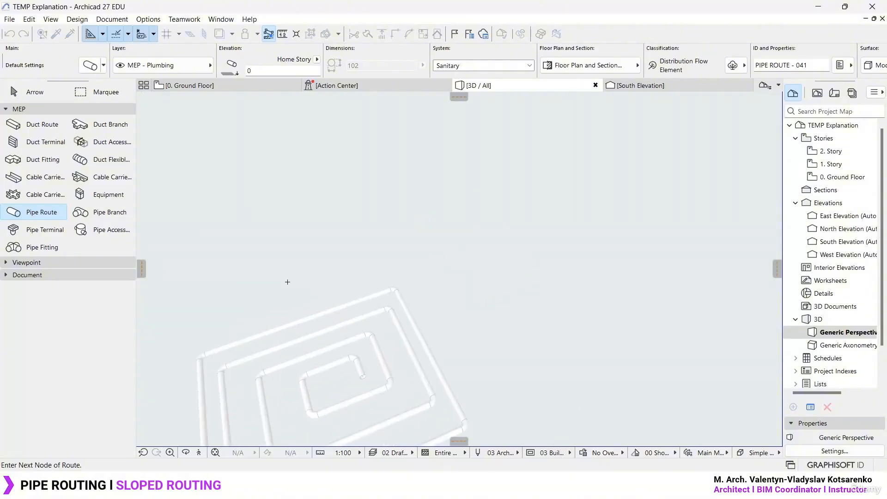
# - Place the end node of the 20% sloped pipe route and finish the route
pyautogui.click(438, 244)
pyautogui.click(439, 244)
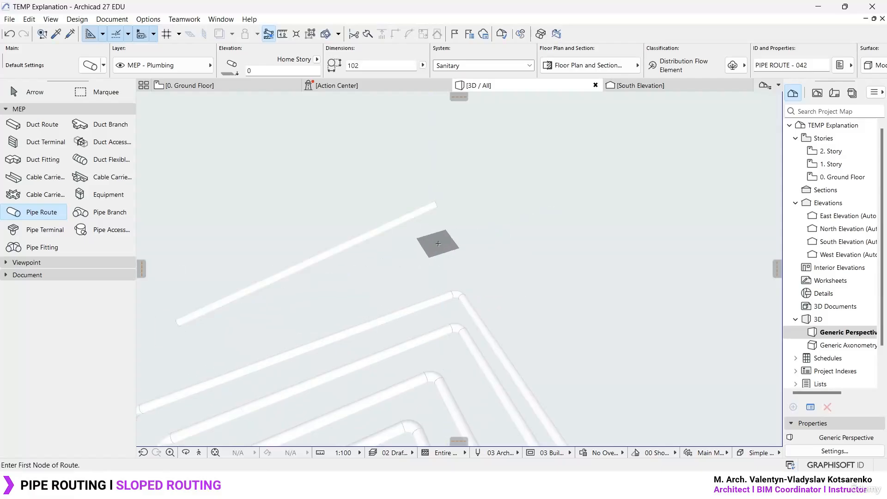
pyautogui.press('Escape')
# - Try stretching the sloped pipe's upper end to about 3946 along the X axis with a Z coordinate of 150
pyautogui.scroll(3, 270, 282)
pyautogui.click(536, 166)
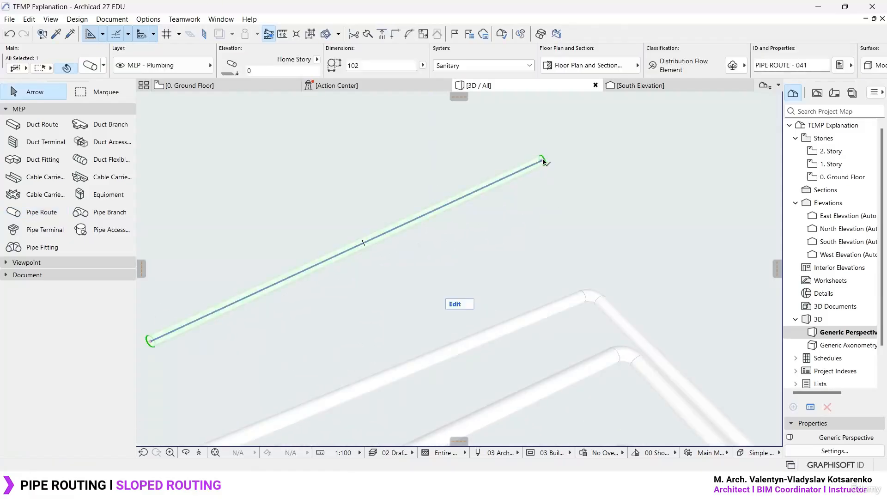
pyautogui.click(544, 161)
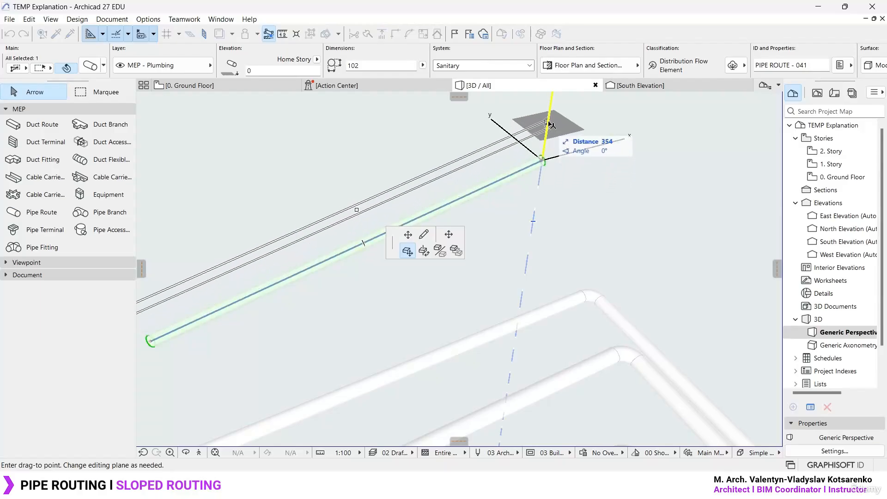
pyautogui.click(409, 235)
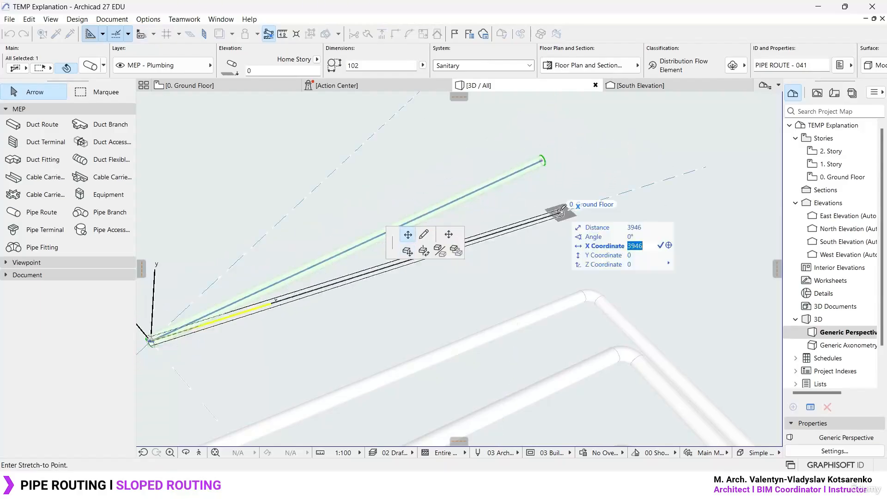
pyautogui.press('Tab')
pyautogui.press('Tab')
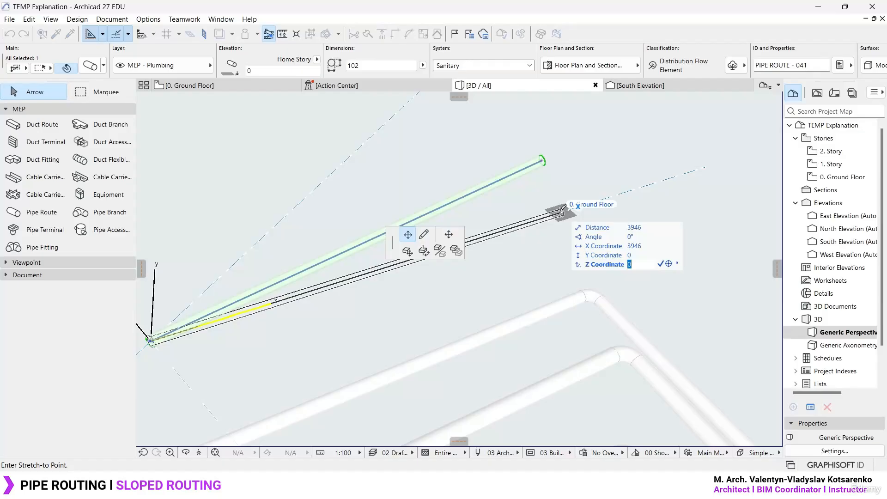
pyautogui.press('Up')
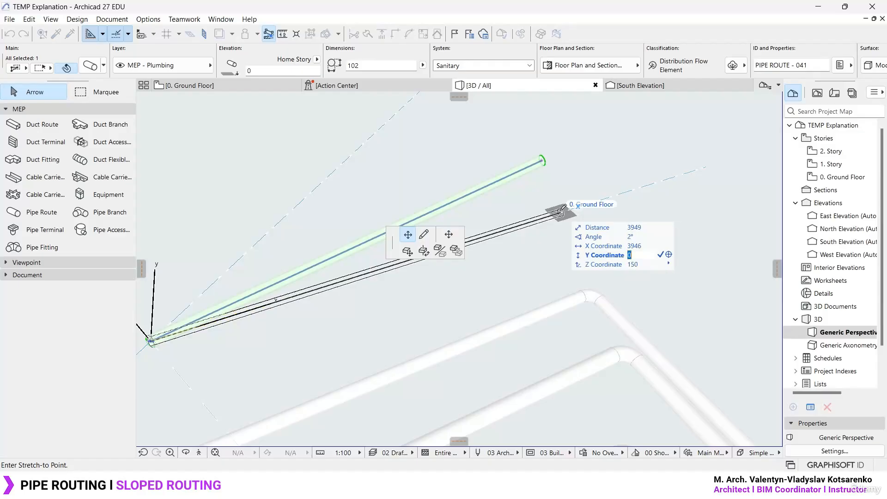
pyautogui.press('Down')
pyautogui.press('Return')
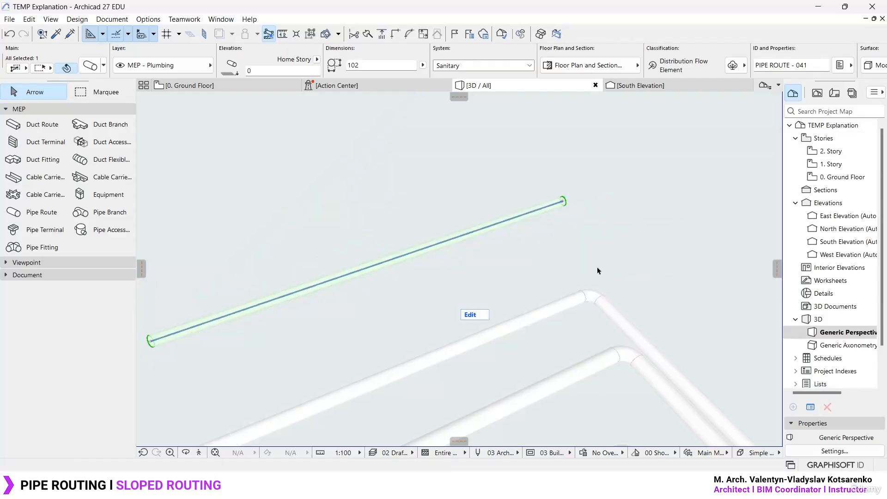
# - Undo the last stretch of the sloped pipe's upper end
pyautogui.hotkey('ctrl', 'z')
pyautogui.click(544, 160)
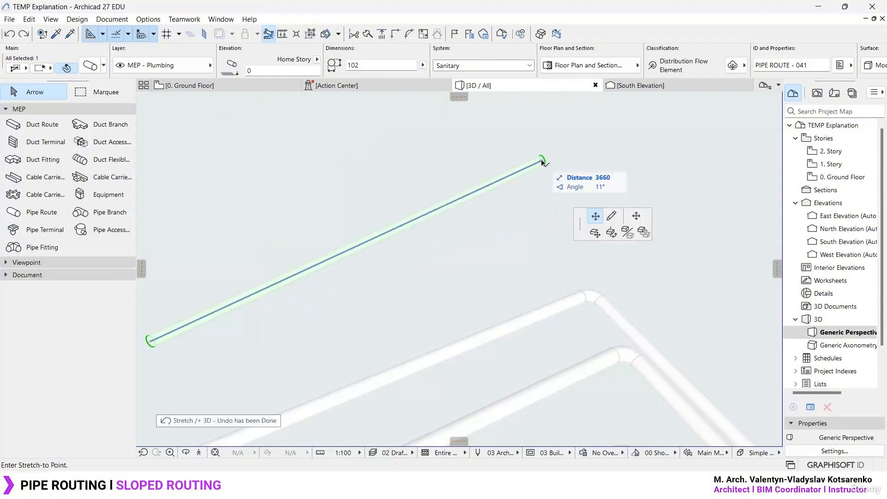
pyautogui.press('Escape')
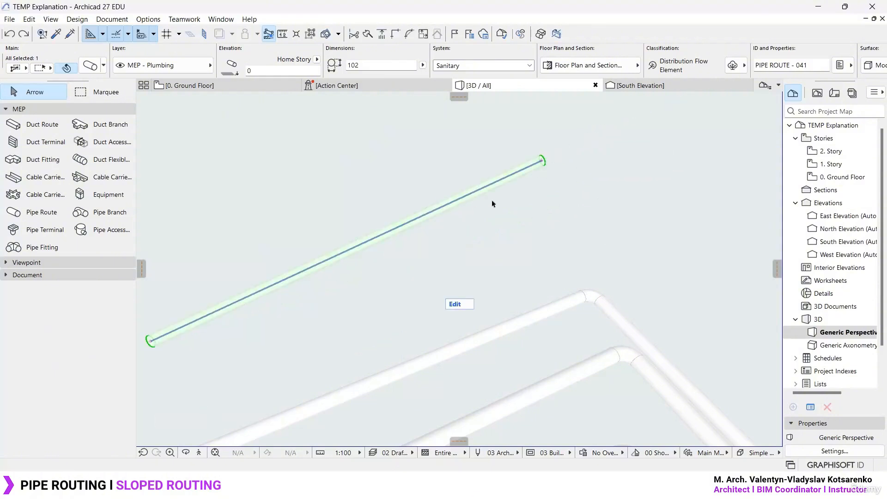
# - Deselect the pipe, switch to the ground floor plan and activate the Pipe Route tool beside the spiral
pyautogui.press('Escape')
pyautogui.press('F2')
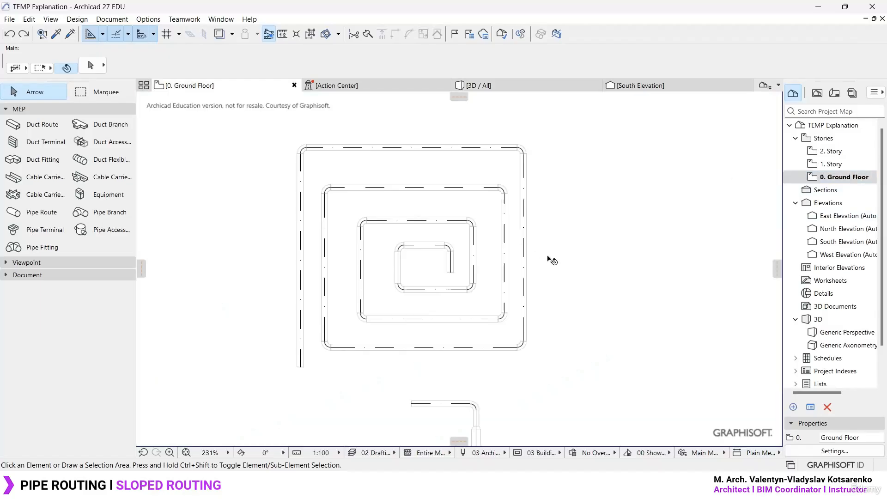
pyautogui.press('w')
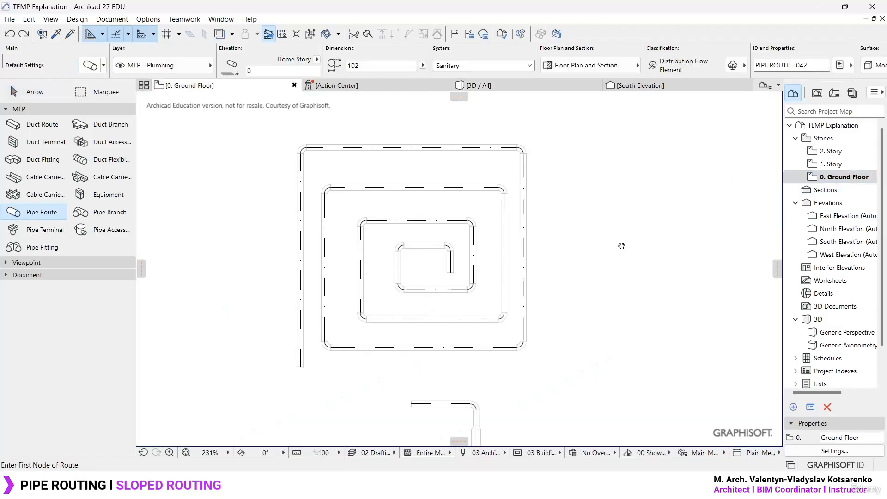
pyautogui.moveTo(622, 246); pyautogui.dragTo(520, 240, button='middle')
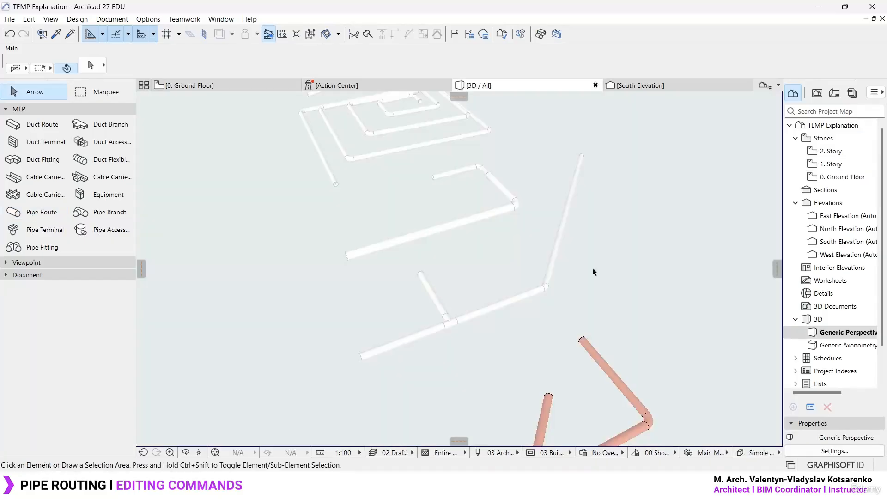
# - Examine the branched pipe route in 3D, selecting its main segment before the tee and then its branch
pyautogui.scroll(5, 509, 291)
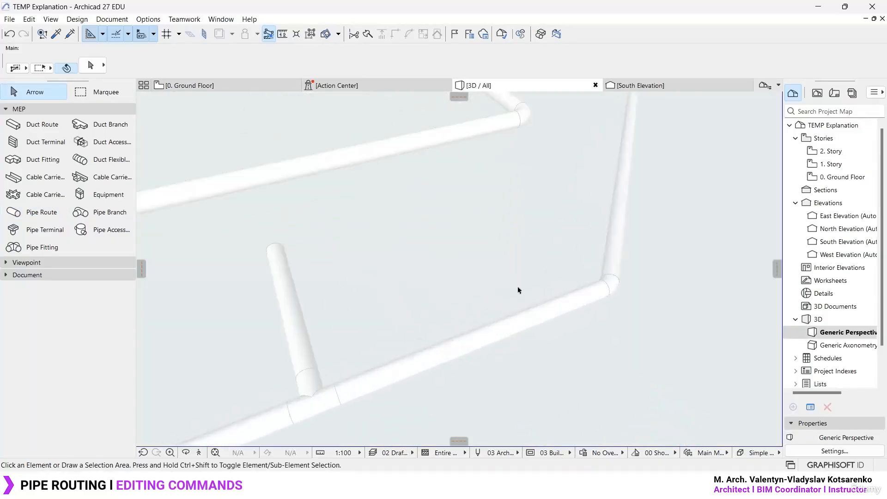
pyautogui.keyDown('shift'); pyautogui.moveTo(519, 291); pyautogui.dragTo(563, 249, button='middle'); pyautogui.keyUp('shift')
pyautogui.keyDown('shift'); pyautogui.moveTo(392, 289); pyautogui.dragTo(399, 281, button='middle'); pyautogui.keyUp('shift')
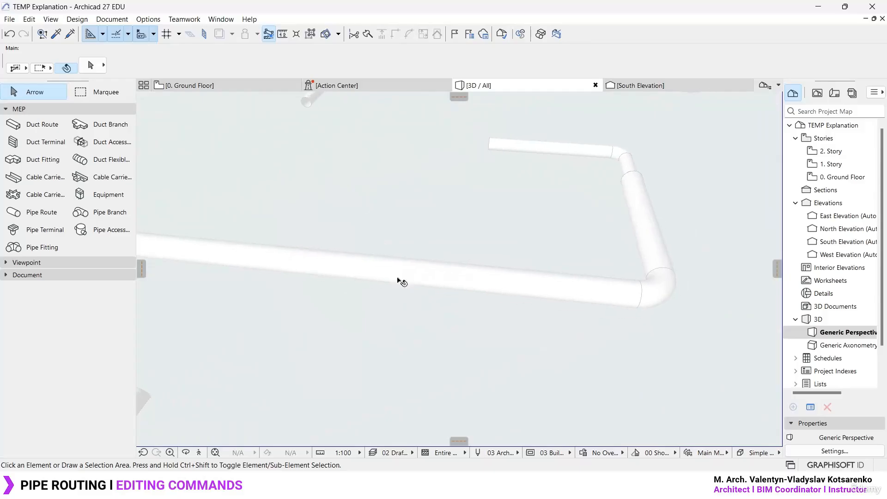
pyautogui.scroll(-5, 394, 255)
pyautogui.scroll(5, 302, 354)
pyautogui.moveTo(302, 353); pyautogui.dragTo(528, 350, button='middle')
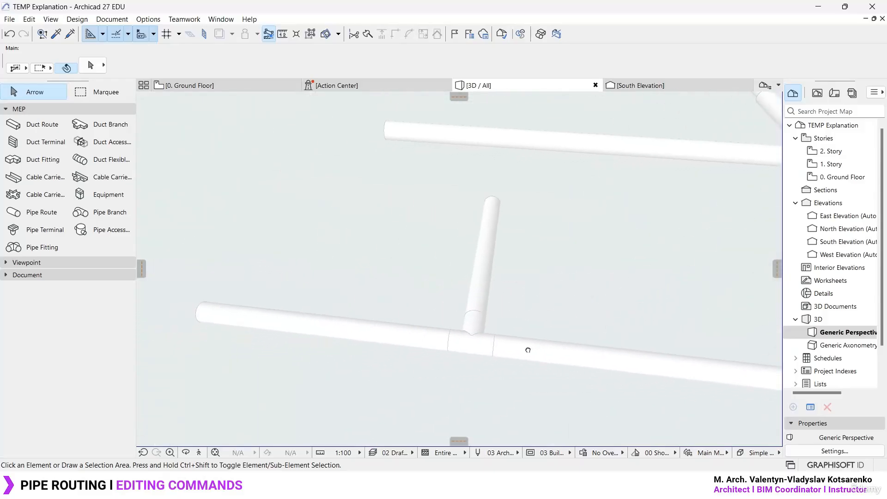
pyautogui.click(362, 338)
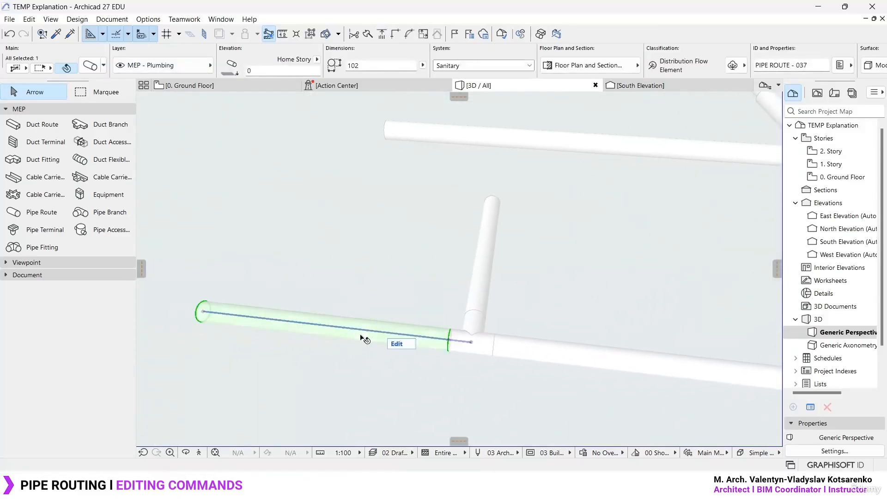
pyautogui.click(486, 273)
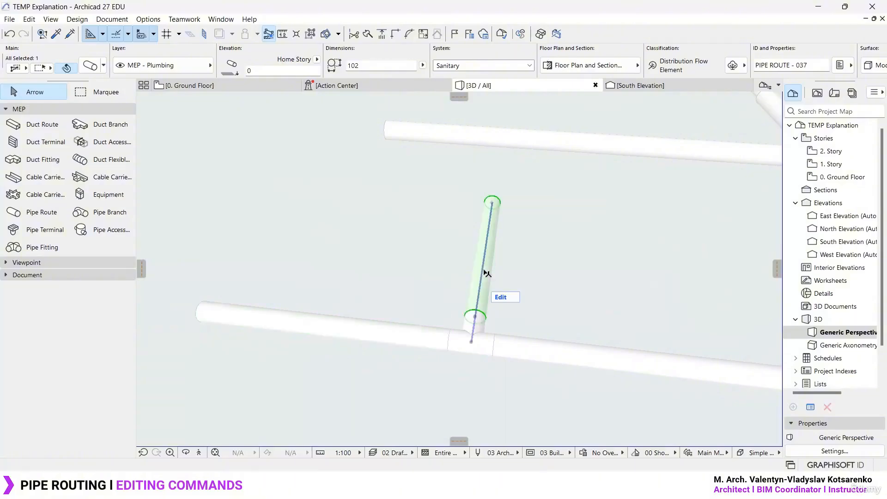
pyautogui.click(349, 329)
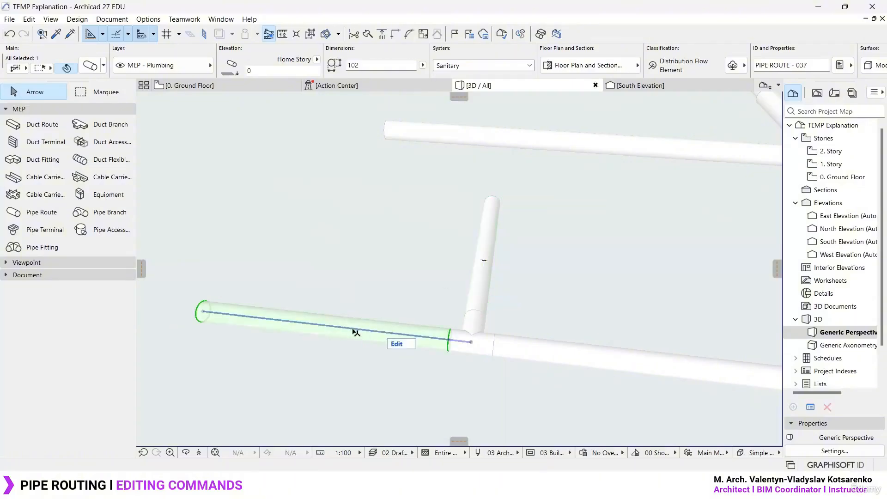
pyautogui.click(323, 325)
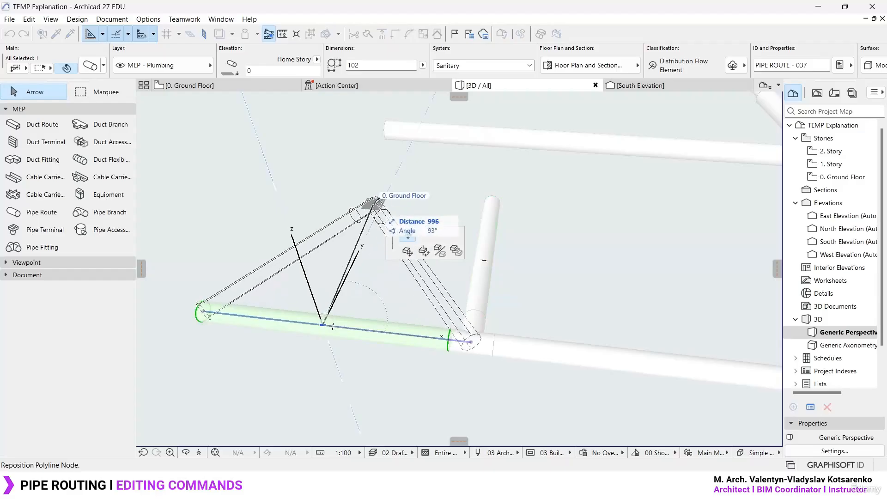
pyautogui.press('Escape')
# - Insert a new node in the branched route's last segment by pulling it about 1789 along the X axis
pyautogui.moveTo(716, 376); pyautogui.dragTo(249, 268, button='middle')
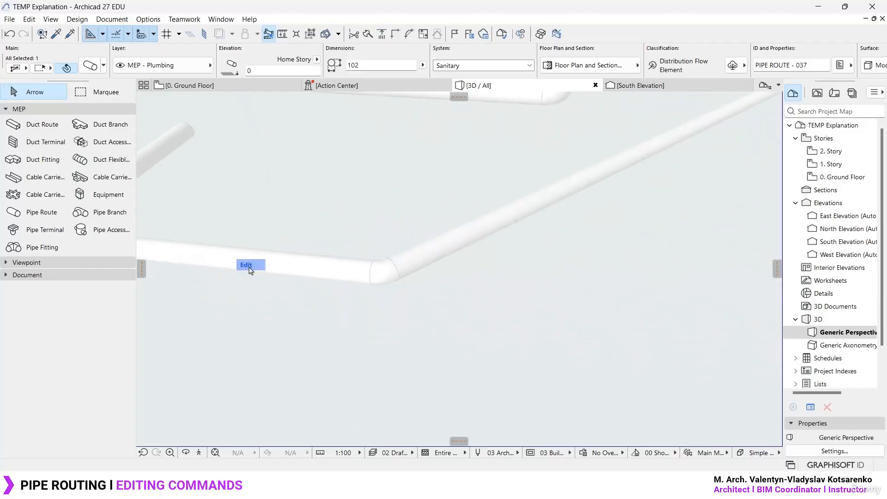
pyautogui.moveTo(639, 170); pyautogui.dragTo(504, 246, button='middle')
pyautogui.scroll(-3, 504, 246)
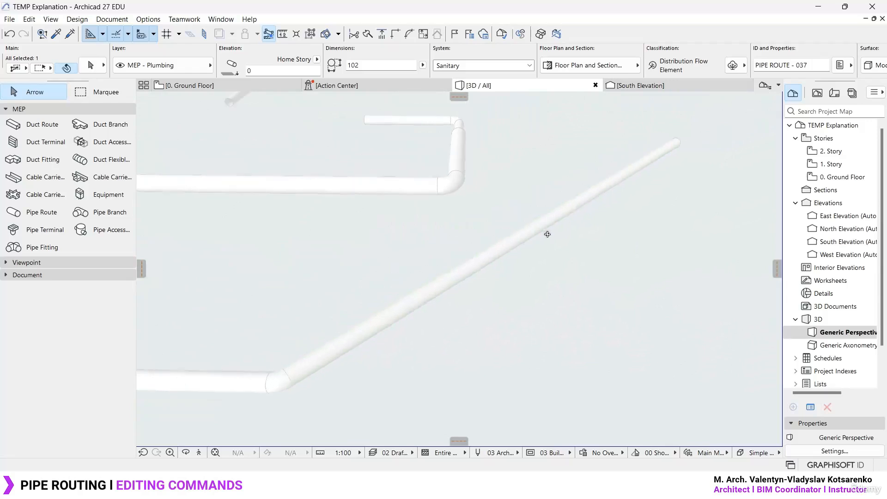
pyautogui.click(490, 259)
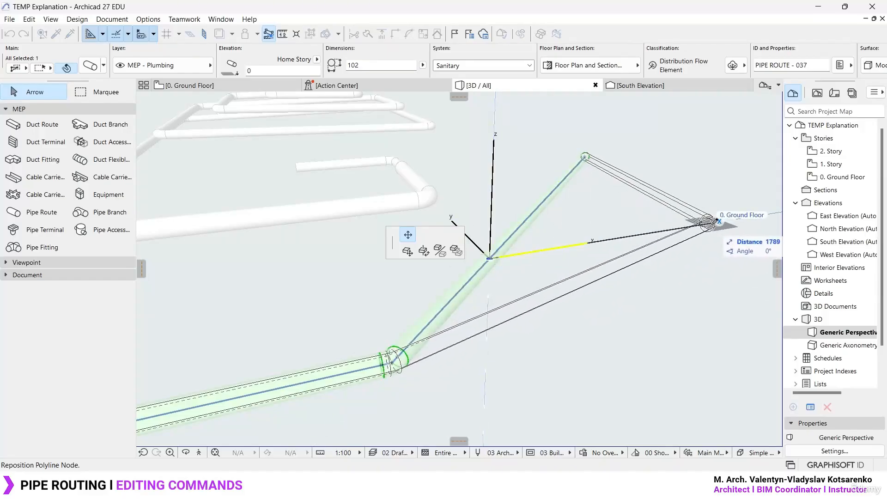
pyautogui.click(712, 224)
# - Reposition the route's new corner node, first about 479 back at 170°, and finally outward roughly along the X axis
pyautogui.moveTo(700, 232)
pyautogui.mouseDown(button='middle')
pyautogui.moveTo(580, 287)
pyautogui.moveTo(530, 338)
pyautogui.moveTo(698, 215)
pyautogui.mouseUp(button='middle')
pyautogui.scroll(3, 531, 337)
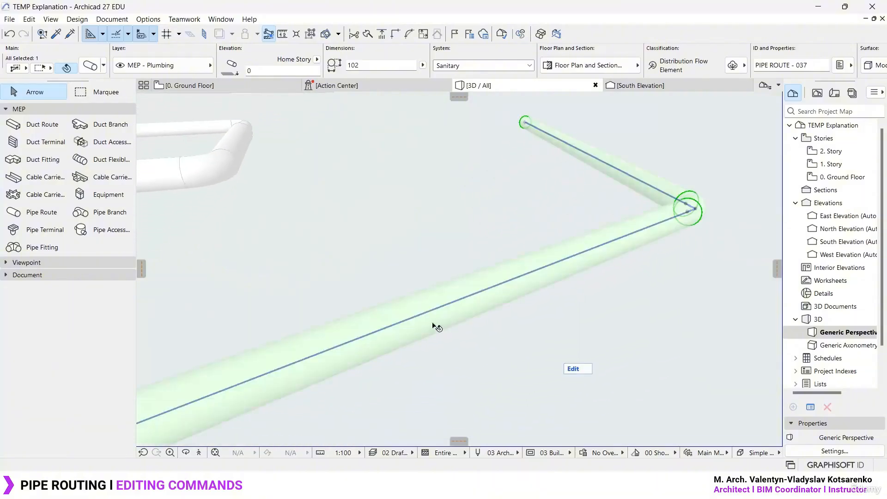
pyautogui.moveTo(625, 269); pyautogui.dragTo(288, 359, button='middle')
pyautogui.scroll(3, 327, 337)
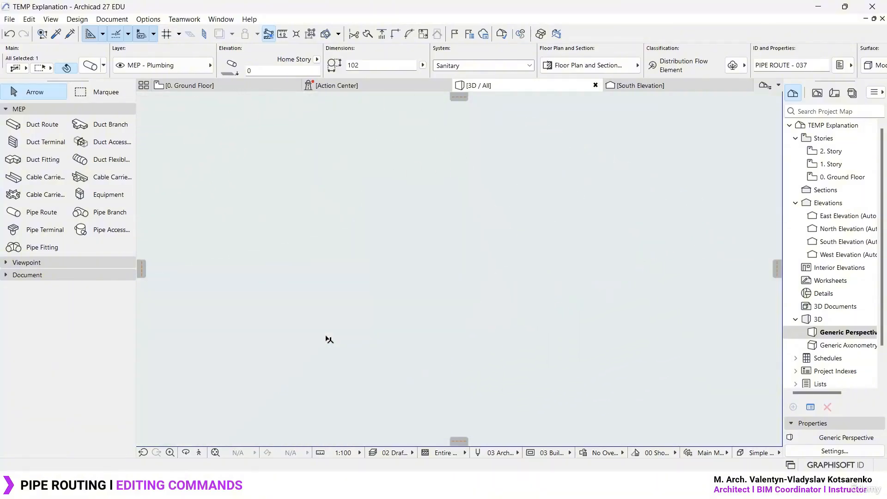
pyautogui.scroll(-3, 306, 341)
pyautogui.click(337, 342)
pyautogui.click(325, 333)
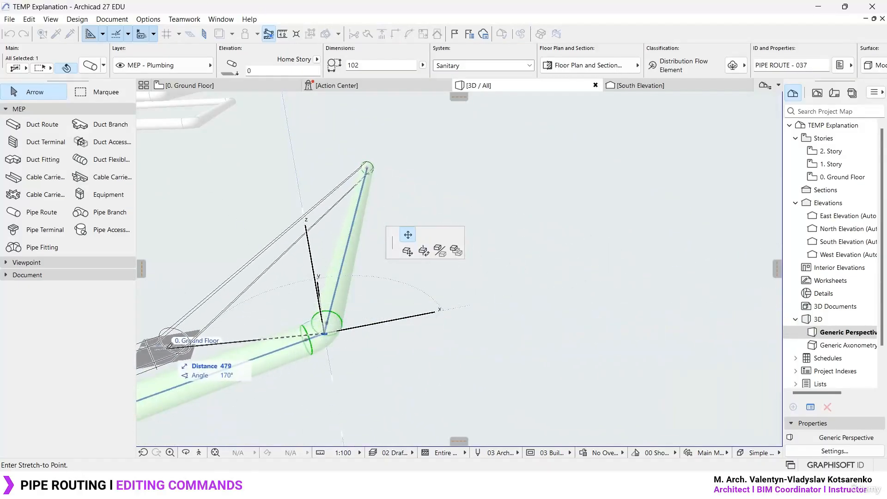
pyautogui.click(169, 352)
pyautogui.click(167, 345)
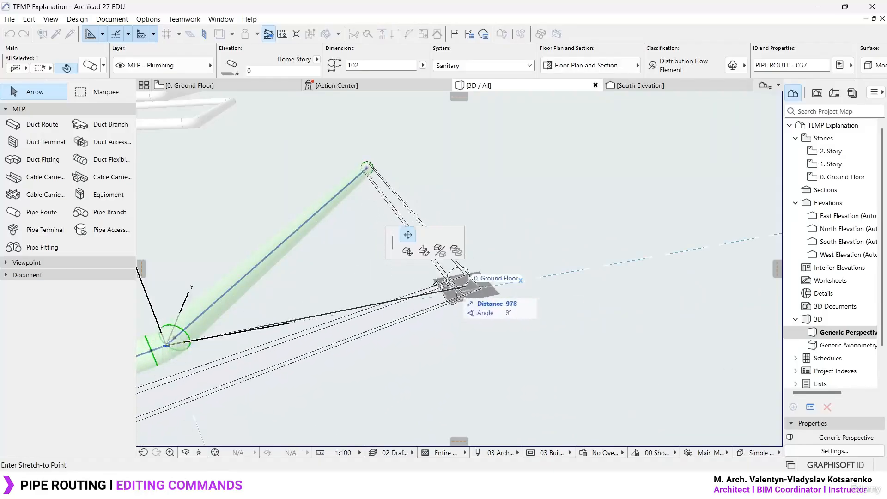
pyautogui.click(429, 293)
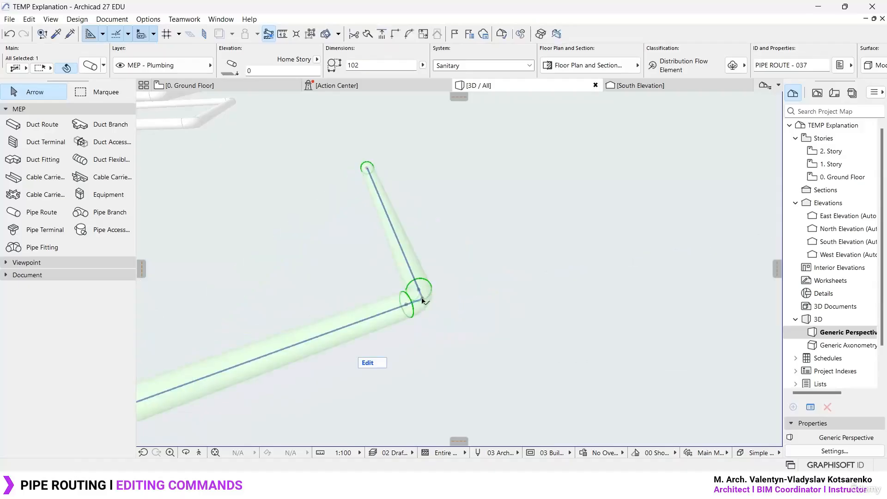
# - Stretch the route's free end so its last segment runs along the X axis from the corner
pyautogui.click(367, 167)
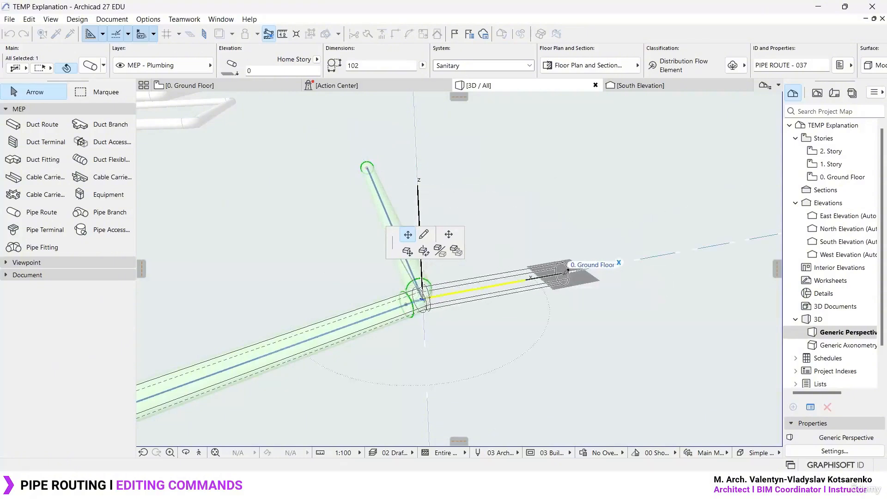
pyautogui.click(564, 273)
pyautogui.moveTo(534, 279); pyautogui.dragTo(416, 281, button='middle')
pyautogui.scroll(2, 417, 284)
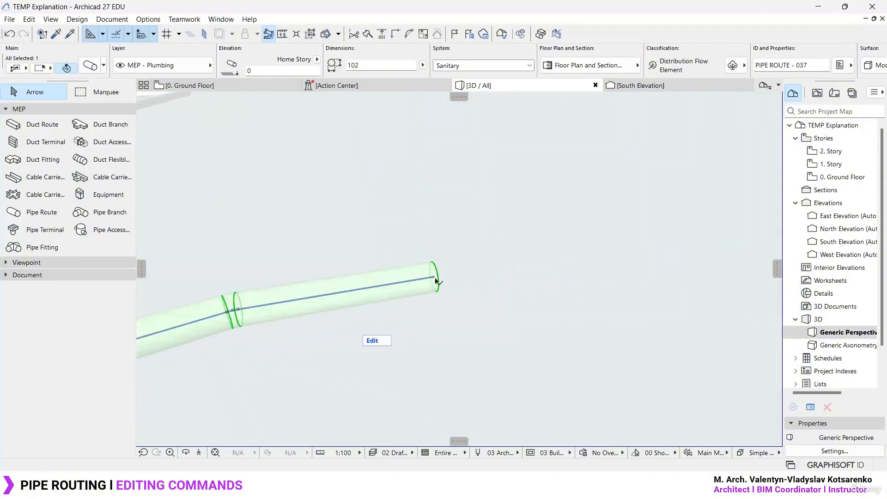
# - Continue the route from its free end with four 102 segments: about 1186 backward, about 472 upward, across in X, and about 1118 forward
pyautogui.click(435, 279)
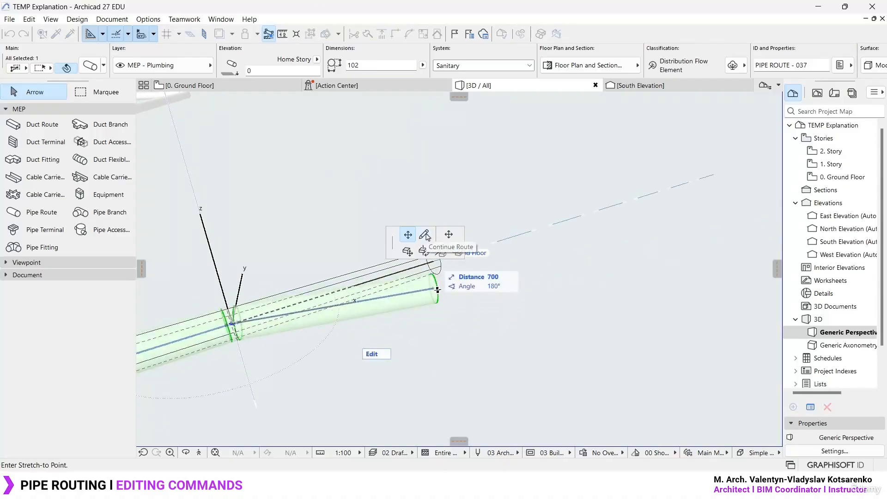
pyautogui.click(425, 235)
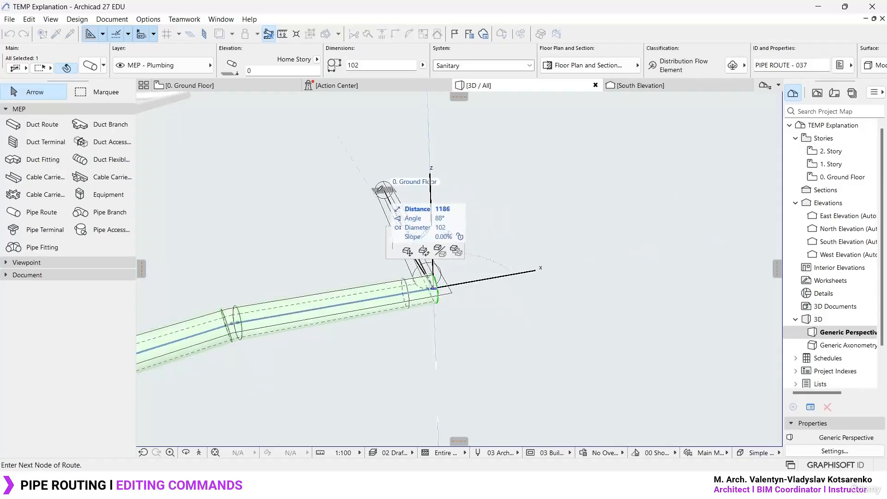
pyautogui.click(365, 178)
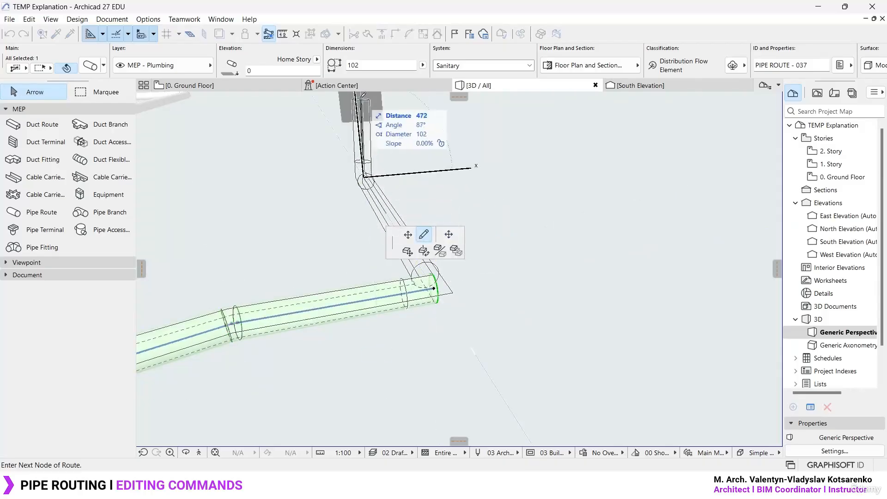
pyautogui.click(355, 95)
pyautogui.keyDown('shift'); pyautogui.moveTo(409, 94); pyautogui.dragTo(407, 332, button='middle'); pyautogui.keyUp('shift')
pyautogui.click(493, 118)
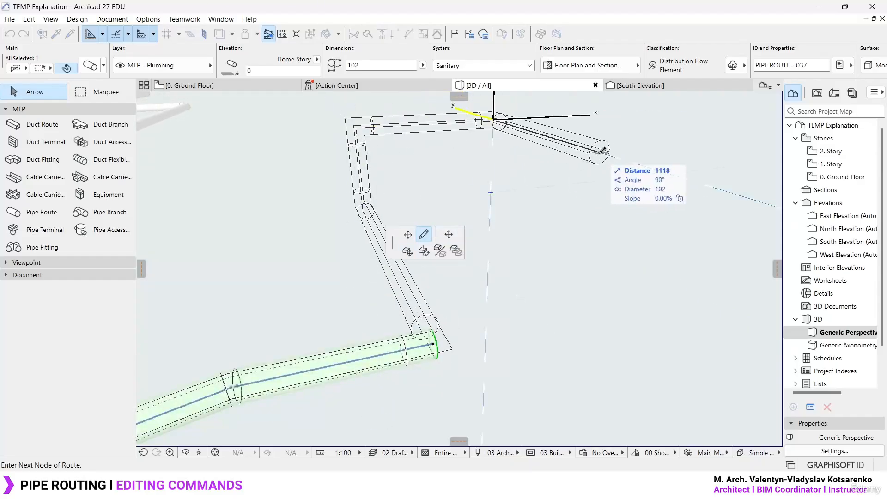
pyautogui.doubleClick(605, 151)
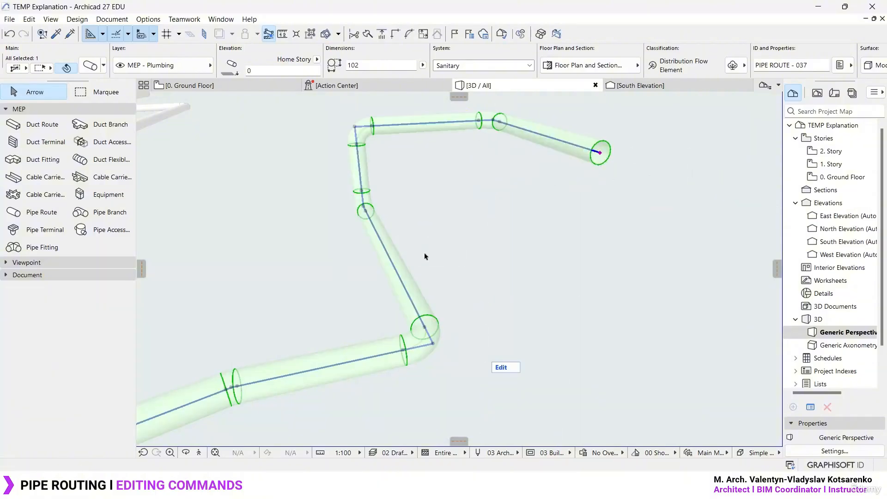
# - Draw a 102 sanitary branch pipe about 812 long along the X axis from the middle of the lower diagonal segment
pyautogui.press('Escape')
pyautogui.click(41, 212)
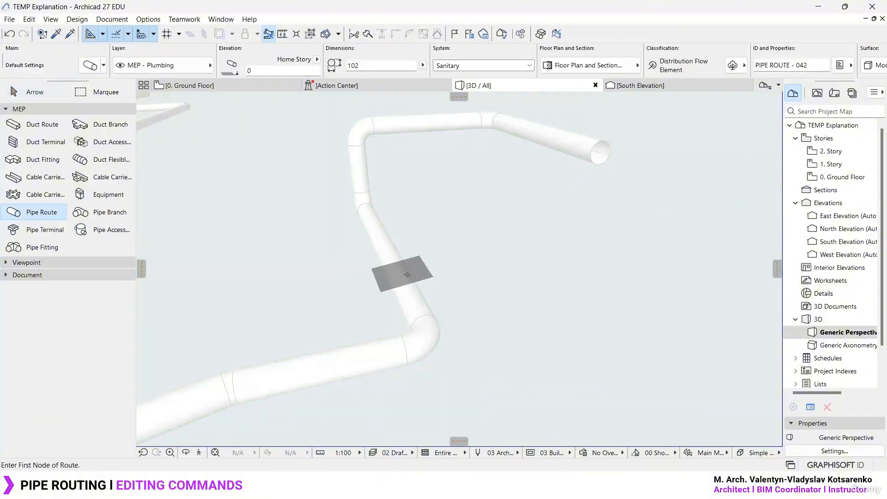
pyautogui.click(398, 275)
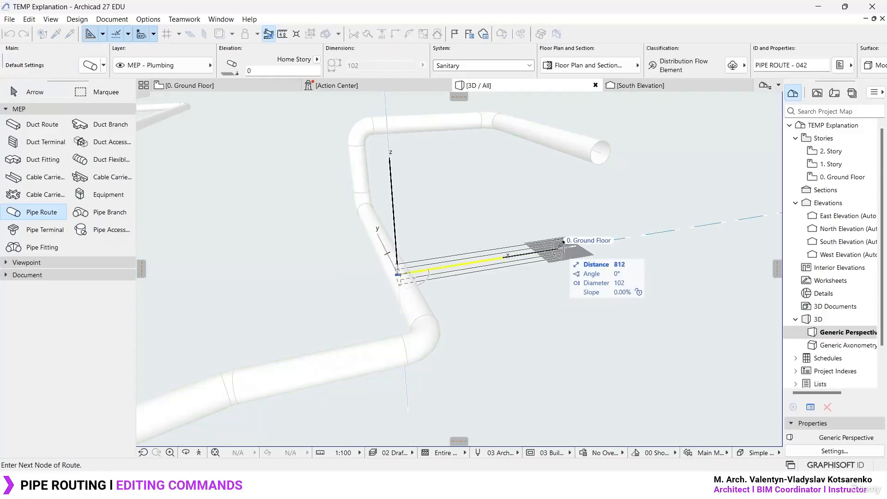
pyautogui.press('Escape')
pyautogui.click(531, 255)
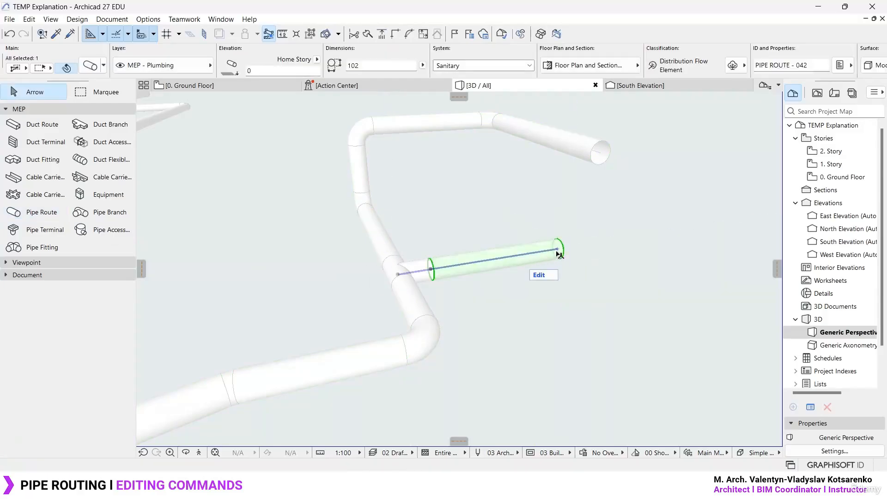
pyautogui.click(558, 250)
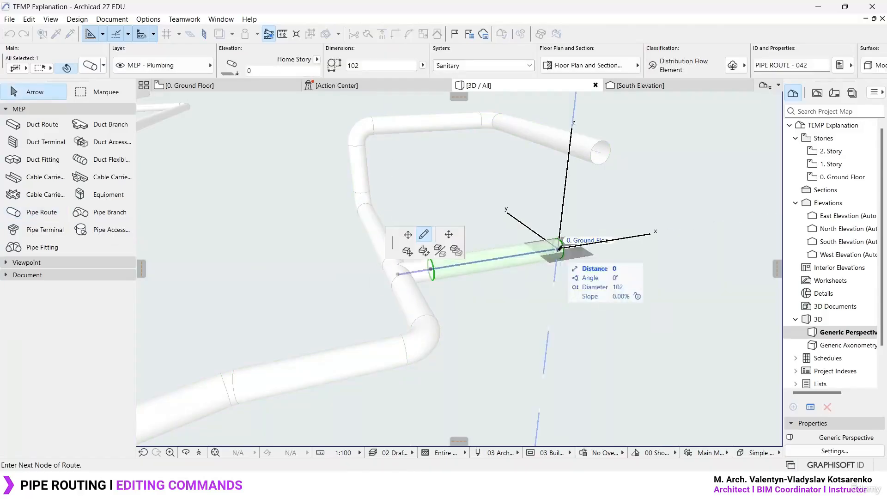
pyautogui.click(449, 235)
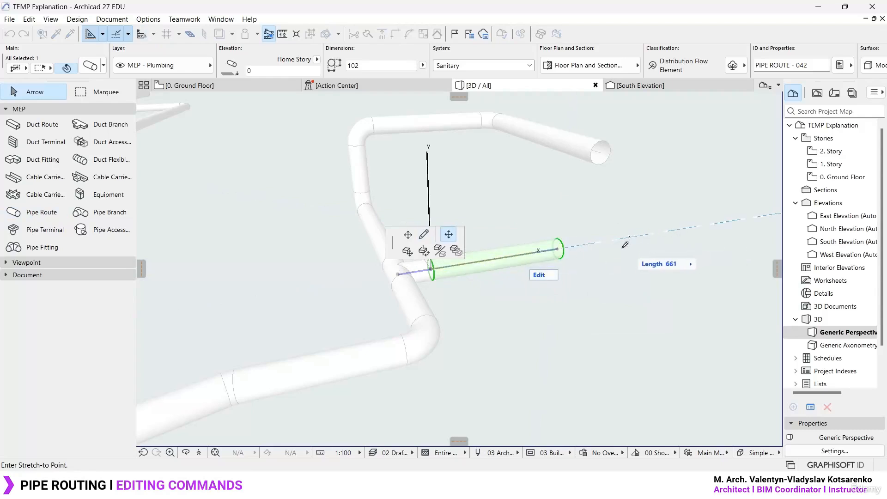
pyautogui.moveTo(549, 252); pyautogui.dragTo(626, 286, button='middle')
pyautogui.press('Escape')
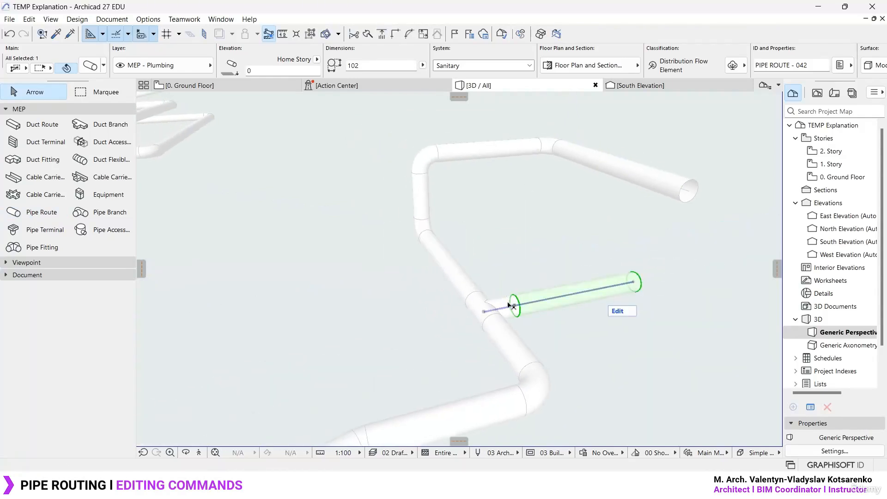
pyautogui.click(495, 307)
pyautogui.scroll(5, 509, 311)
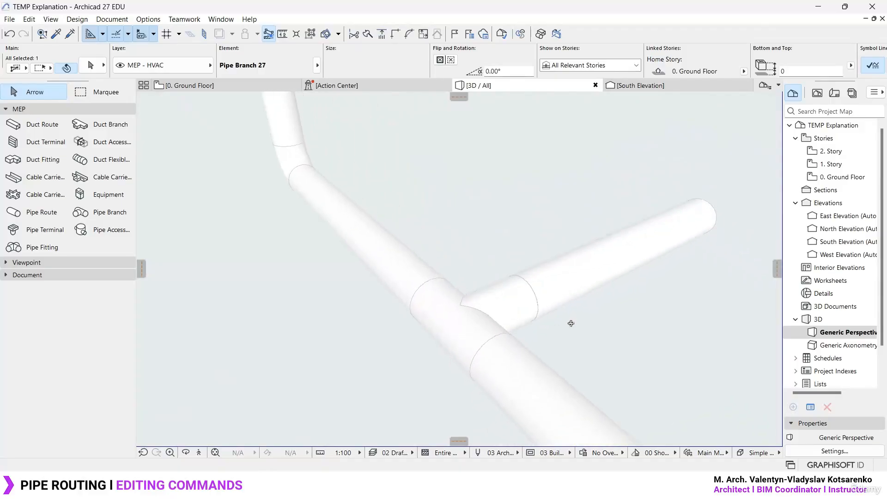
pyautogui.keyDown('shift'); pyautogui.moveTo(571, 324); pyautogui.dragTo(460, 343, button='middle'); pyautogui.keyUp('shift')
pyautogui.click(469, 334)
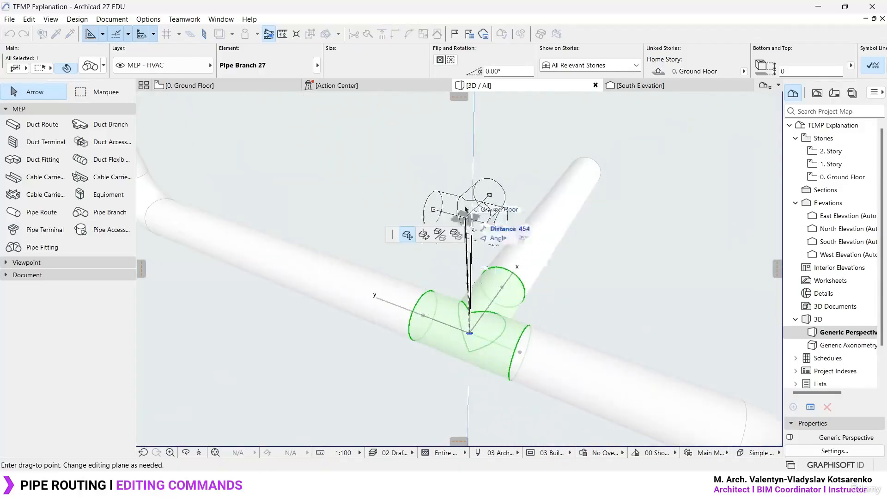
pyautogui.press('Escape')
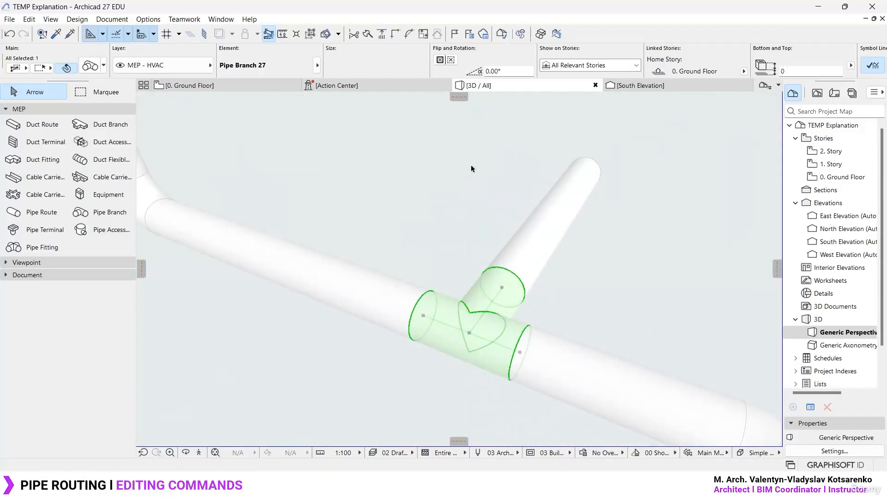
# - Try to rotate the pipe branch fitting about its centre, starting from its side outlet
pyautogui.click(470, 334)
pyautogui.click(424, 235)
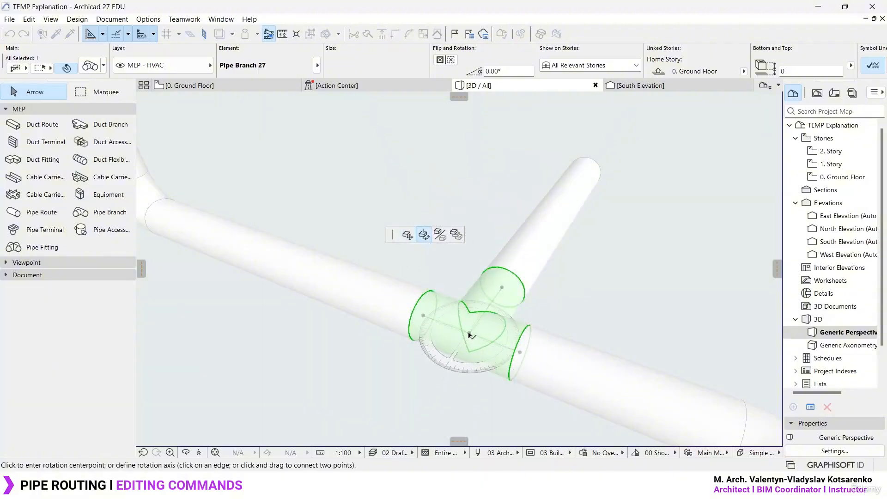
pyautogui.click(470, 334)
pyautogui.click(503, 287)
pyautogui.click(600, 289)
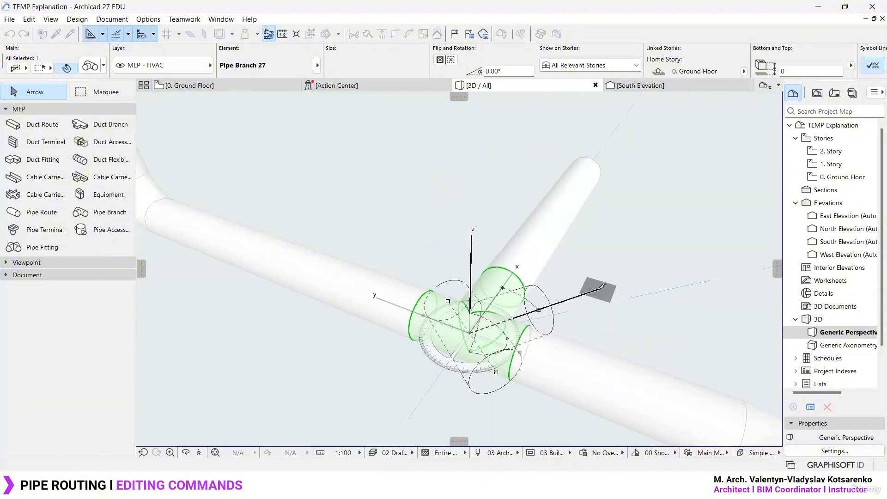
pyautogui.click(450, 276)
# - Examine the branched pipe route and its new side connection in 3D from several angles
pyautogui.scroll(-8, 451, 276)
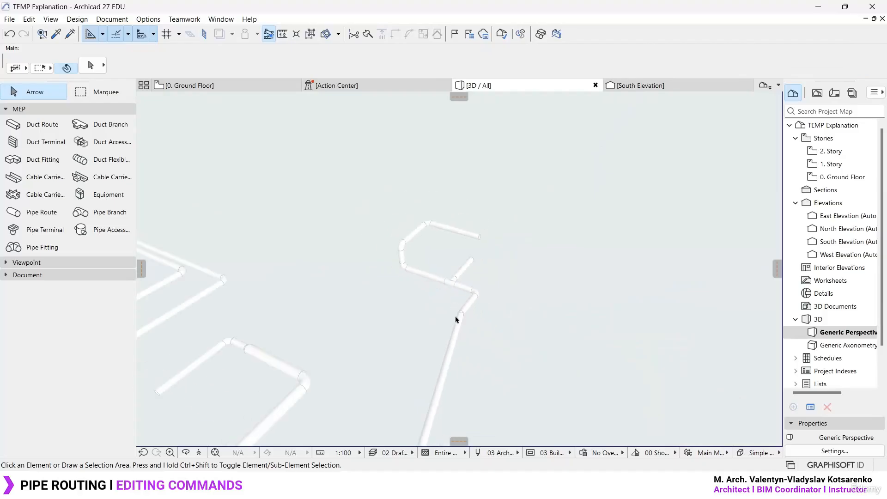
pyautogui.scroll(4, 456, 319)
pyautogui.keyDown('shift'); pyautogui.moveTo(503, 289); pyautogui.dragTo(478, 369, button='middle'); pyautogui.keyUp('shift')
pyautogui.click(467, 259)
pyautogui.scroll(-3, 455, 195)
pyautogui.scroll(6, 460, 372)
pyautogui.scroll(-3, 462, 367)
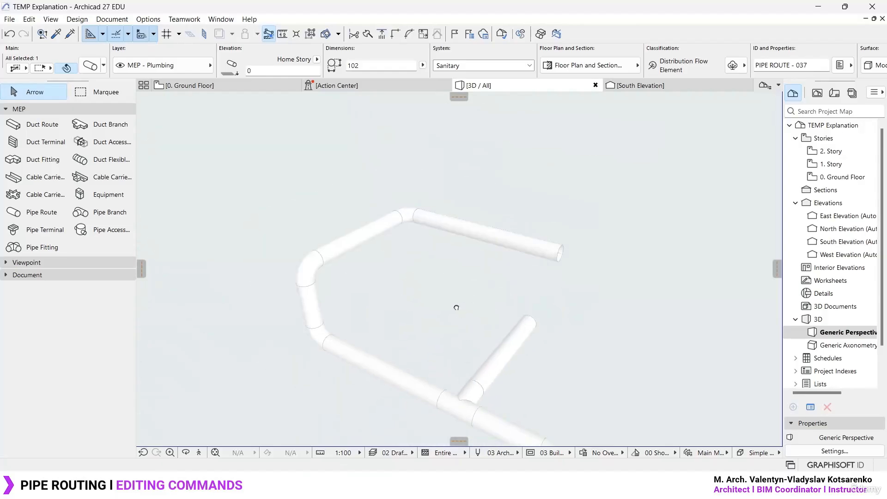
pyautogui.keyDown('shift'); pyautogui.moveTo(456, 307); pyautogui.dragTo(455, 167, button='middle'); pyautogui.keyUp('shift')
pyautogui.moveTo(428, 196); pyautogui.dragTo(422, 168, button='middle')
pyautogui.click(414, 226)
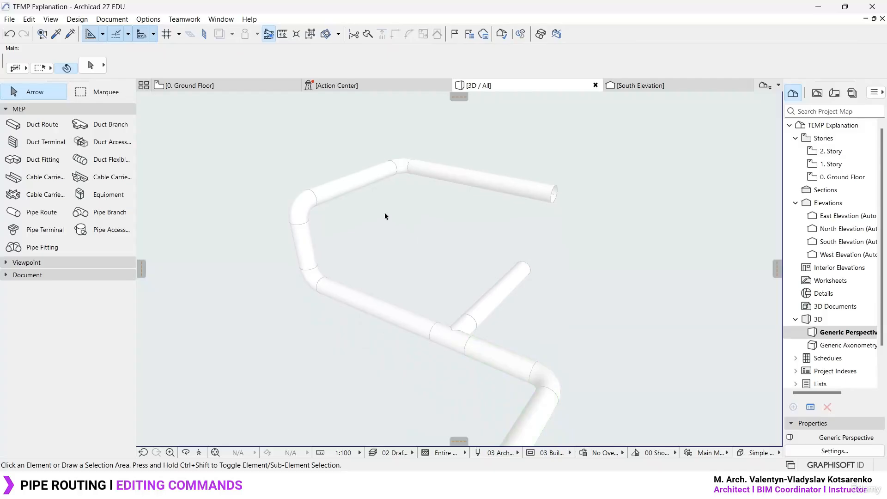
# - Enter Edit mode for the route beyond the branch with its upper straight segment selected, and view its Pipe Route Settings
pyautogui.click(366, 184)
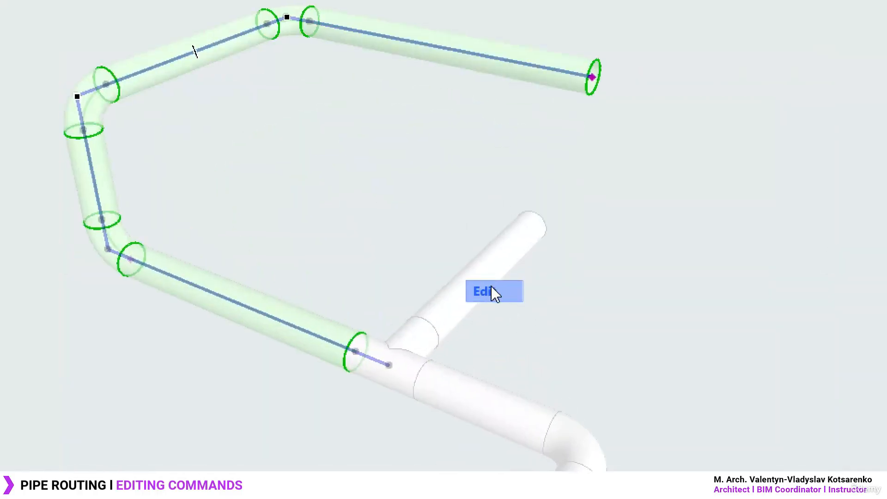
pyautogui.click(492, 287)
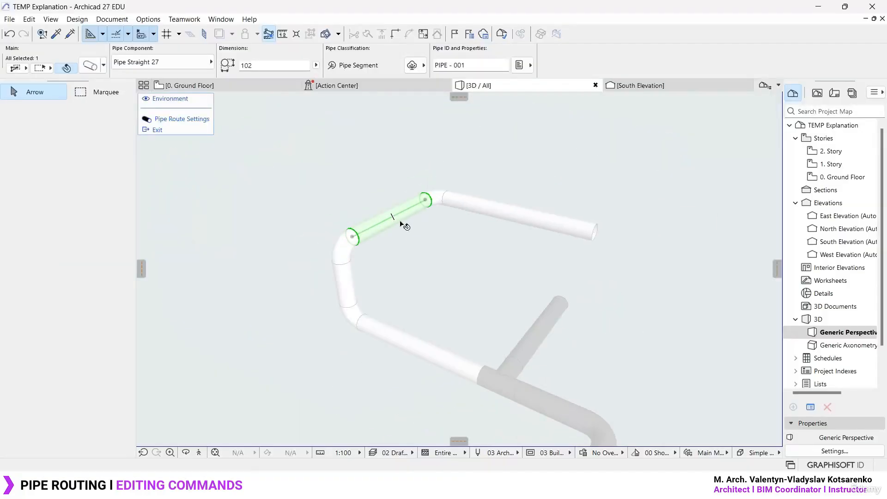
pyautogui.scroll(2, 382, 226)
pyautogui.scroll(-6, 382, 221)
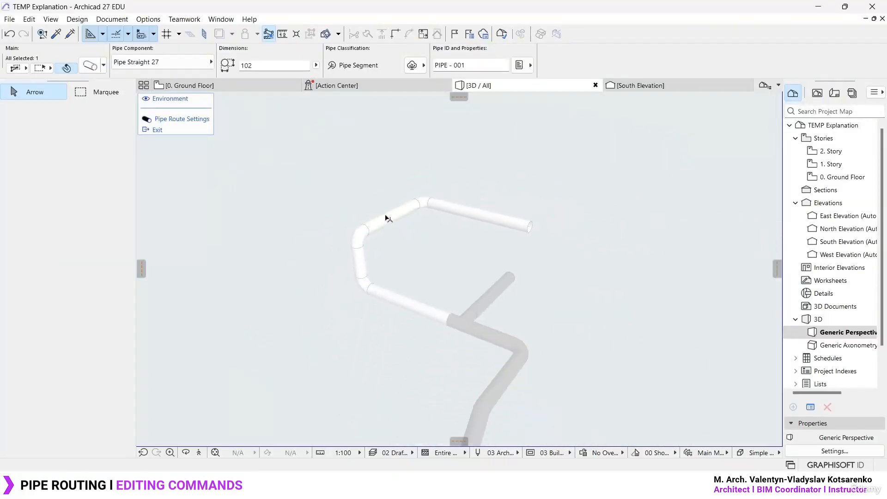
pyautogui.moveTo(401, 281); pyautogui.dragTo(434, 227, button='middle')
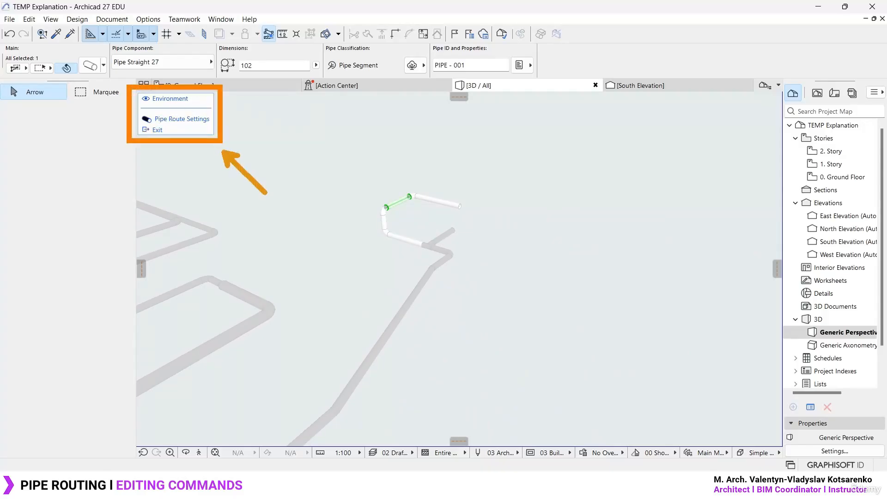
pyautogui.click(182, 119)
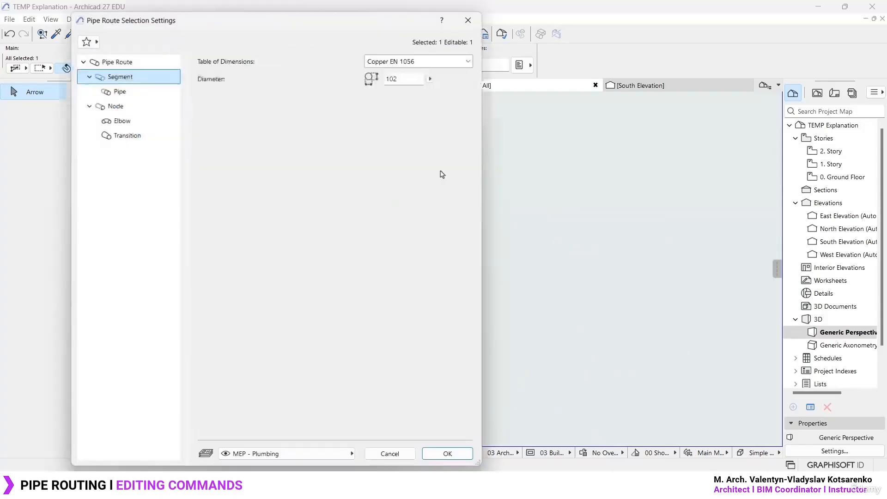
pyautogui.click(470, 19)
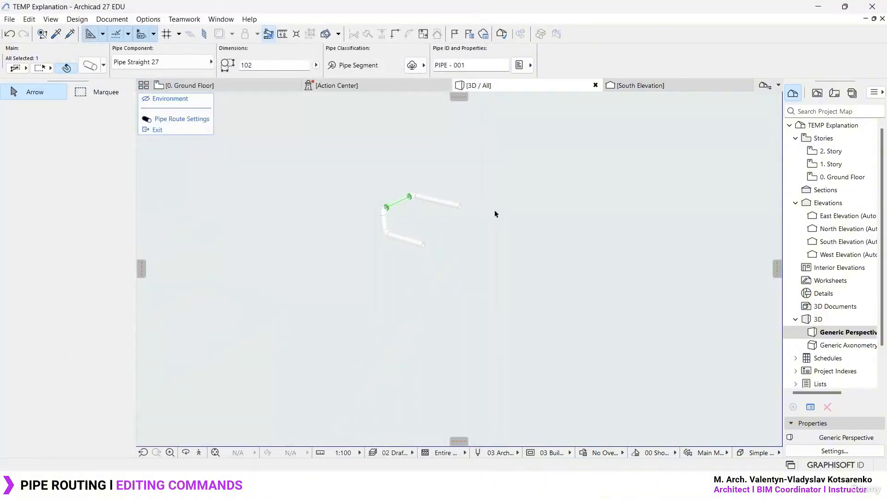
# - Toggle the visibility of the surrounding environment off and on while editing the route, leaving it shown
pyautogui.click(145, 99)
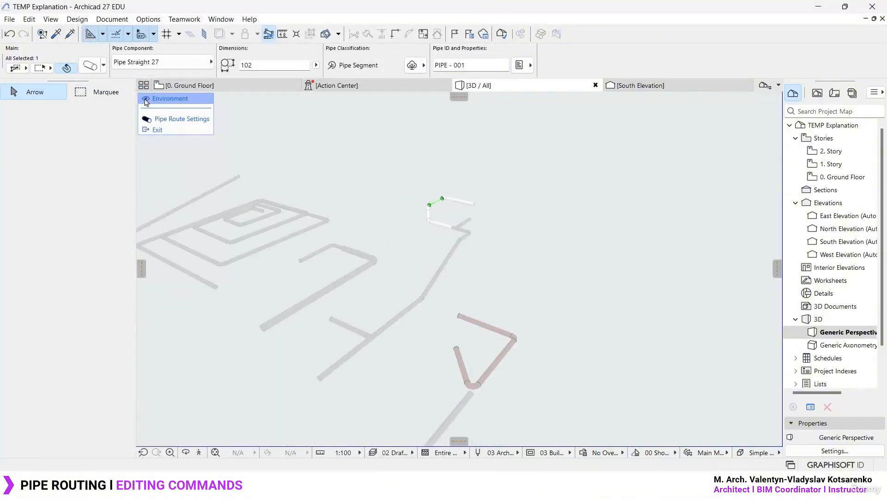
pyautogui.click(145, 99)
pyautogui.click(146, 100)
pyautogui.click(146, 99)
pyautogui.click(146, 100)
pyautogui.scroll(3, 490, 261)
pyautogui.scroll(5, 484, 231)
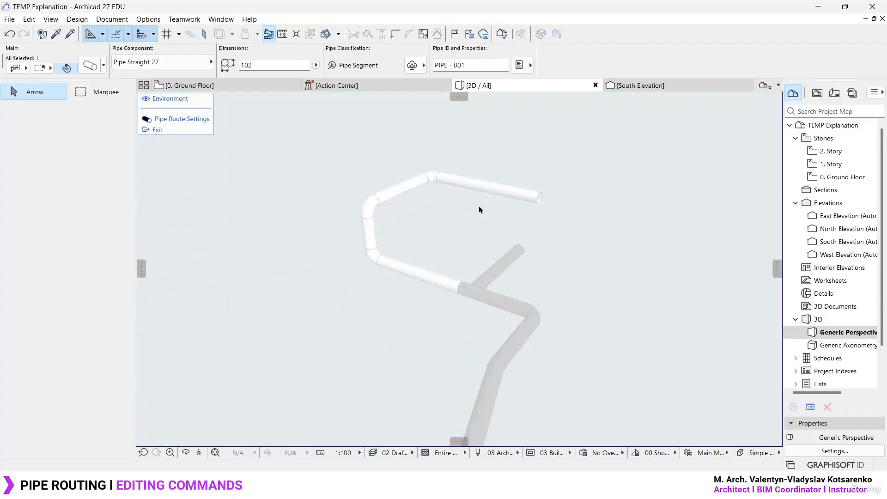
# - Set the diameter of the whole edited pipe route to 150 in its Pipe Route Settings
pyautogui.click(165, 121)
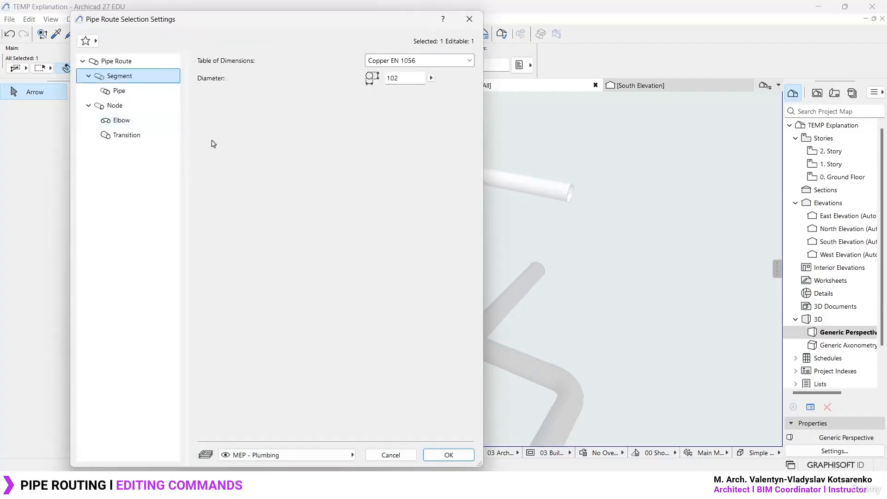
pyautogui.click(431, 79)
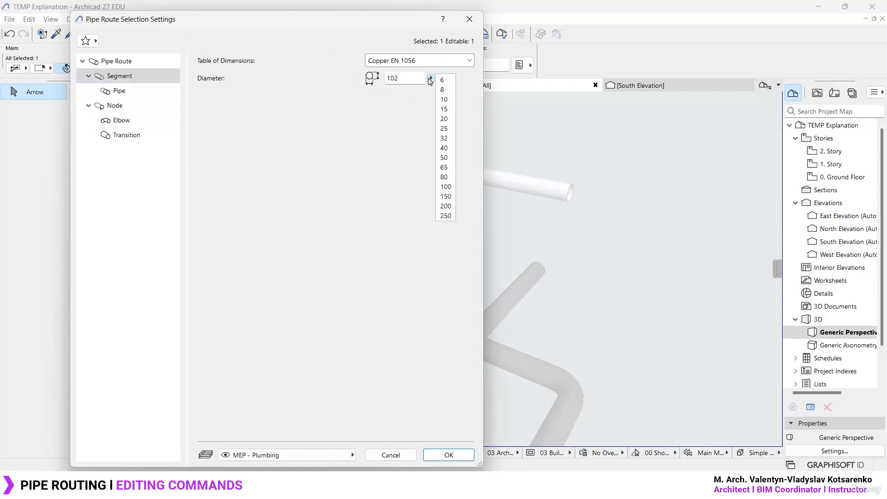
pyautogui.click(447, 197)
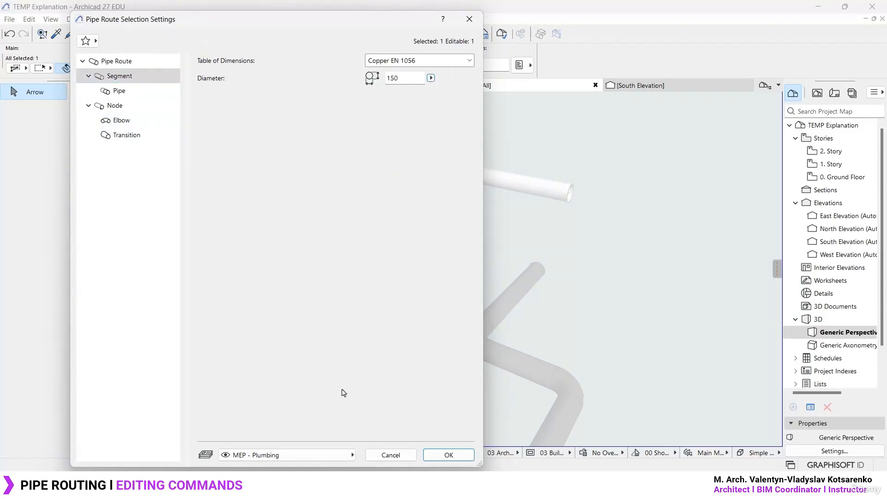
pyautogui.click(449, 455)
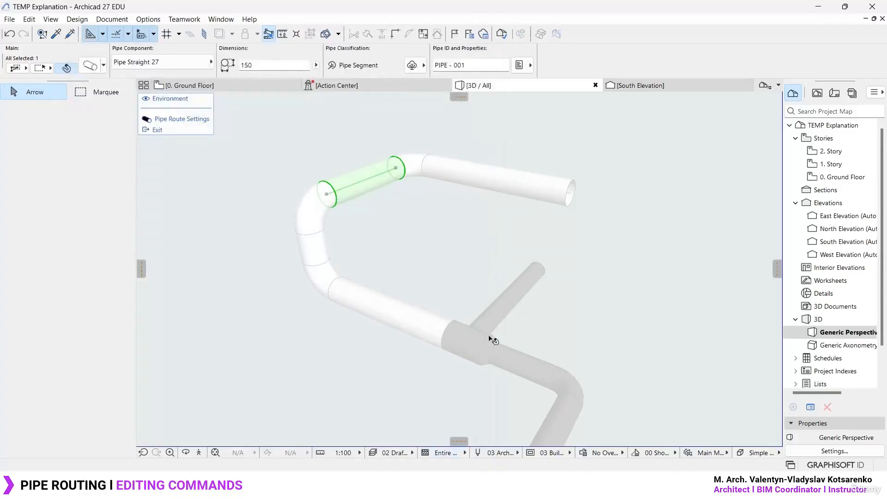
pyautogui.scroll(1, 479, 344)
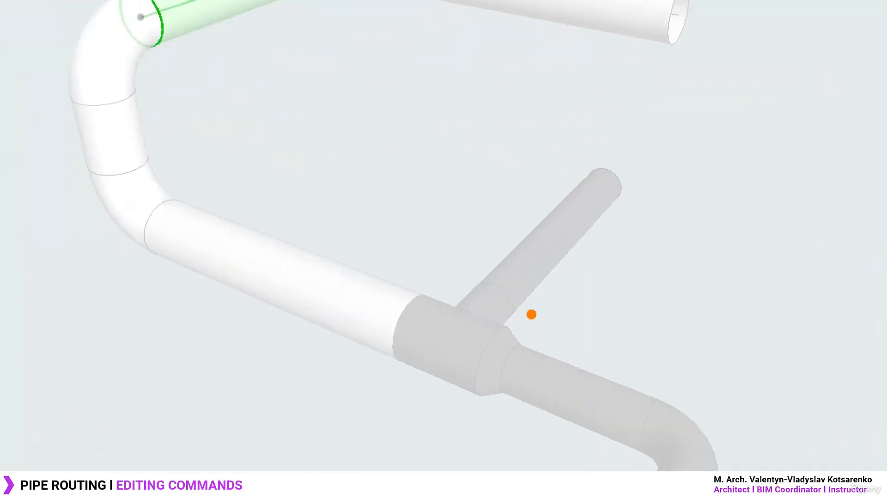
pyautogui.moveTo(513, 277)
pyautogui.mouseDown()
pyautogui.moveTo(420, 277)
pyautogui.moveTo(485, 263)
pyautogui.mouseUp()
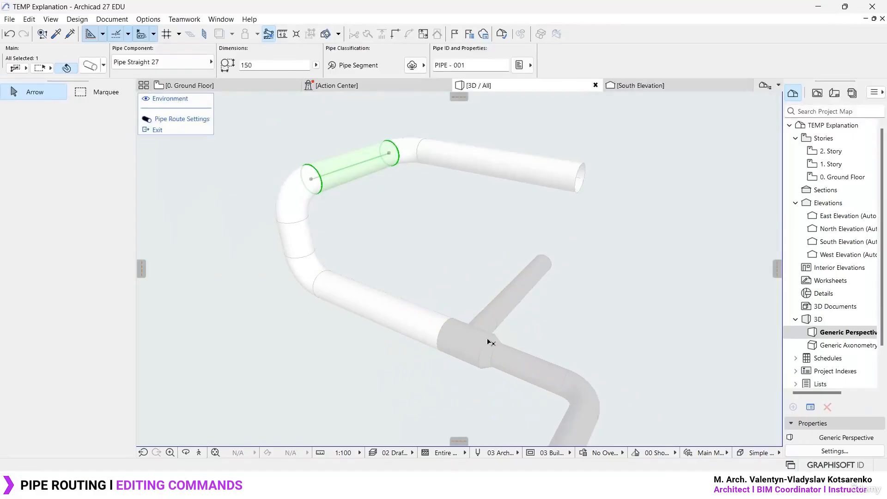
pyautogui.click(563, 317)
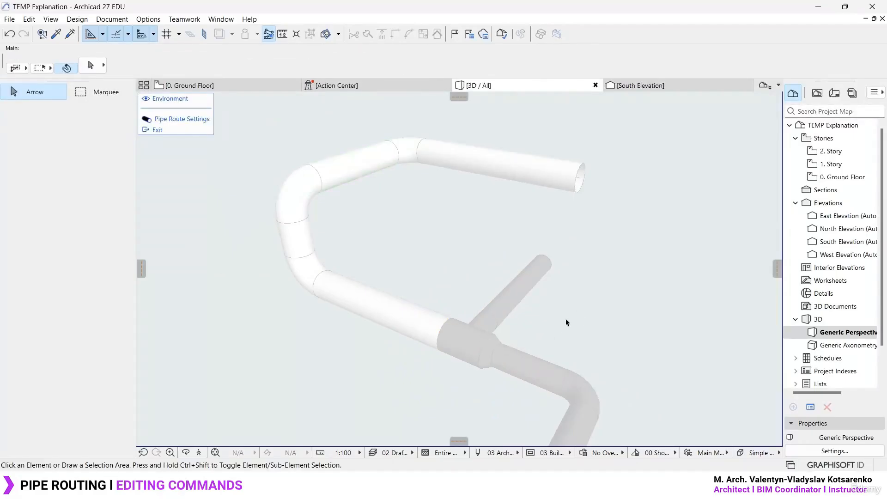
# - Undo and redo the route's diameter change repeatedly to compare both versions, finishing with the change reapplied
pyautogui.hotkey('ctrl', 'shift', 'z')
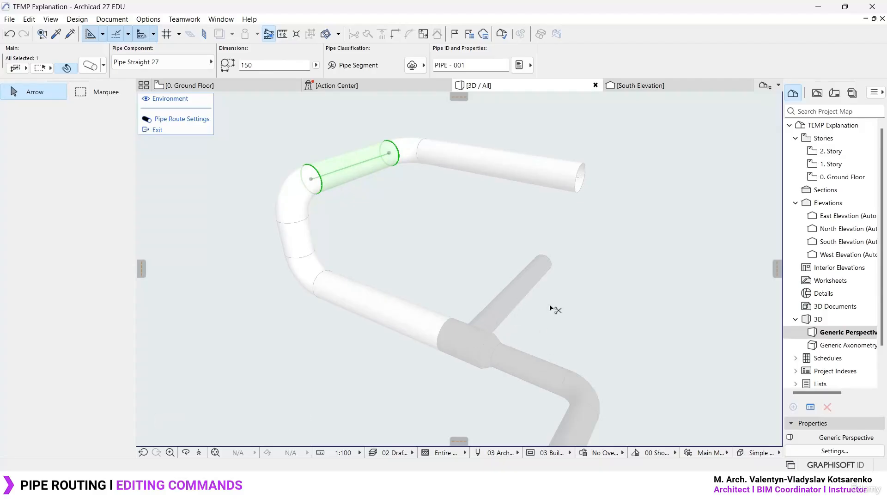
pyautogui.hotkey('ctrl', 'z')
pyautogui.hotkey('ctrl', 'shift', 'z')
pyautogui.hotkey('ctrl', 'z')
pyautogui.hotkey('ctrl', 'shift', 'z')
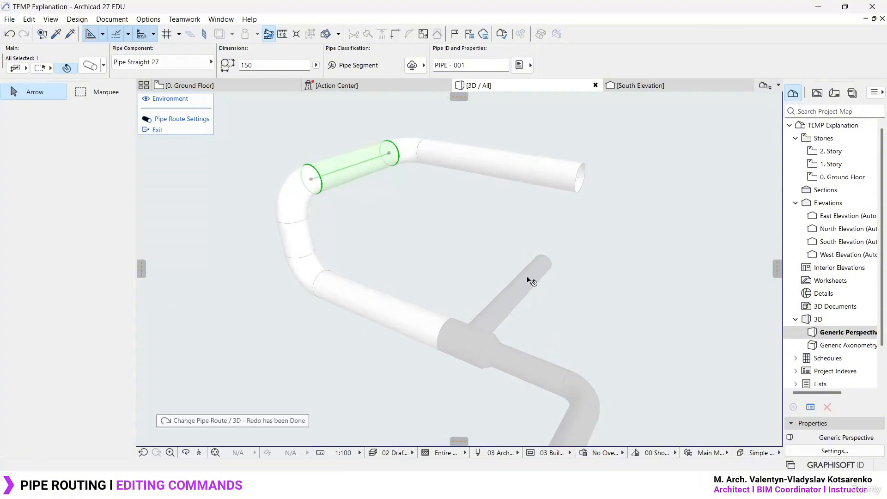
# - Set the diameter of only the end straight segment of the edited route to 100 in its segment settings
pyautogui.press('Escape')
pyautogui.doubleClick(500, 172)
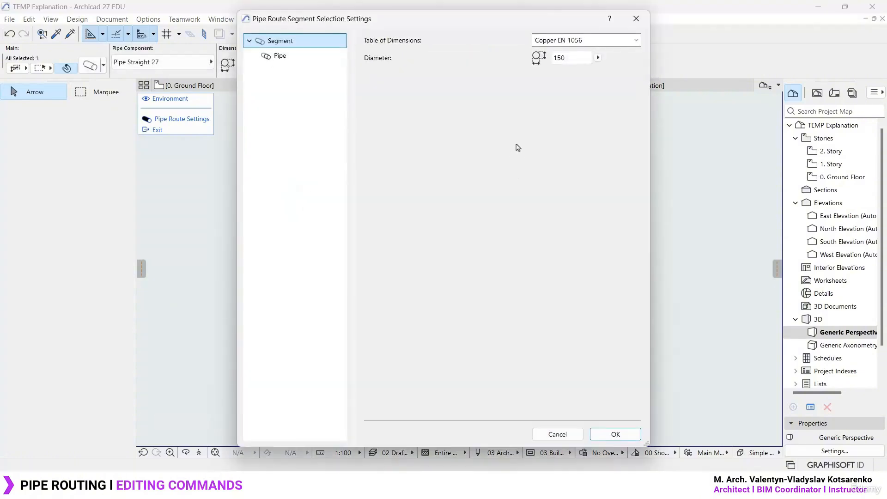
pyautogui.press('Escape')
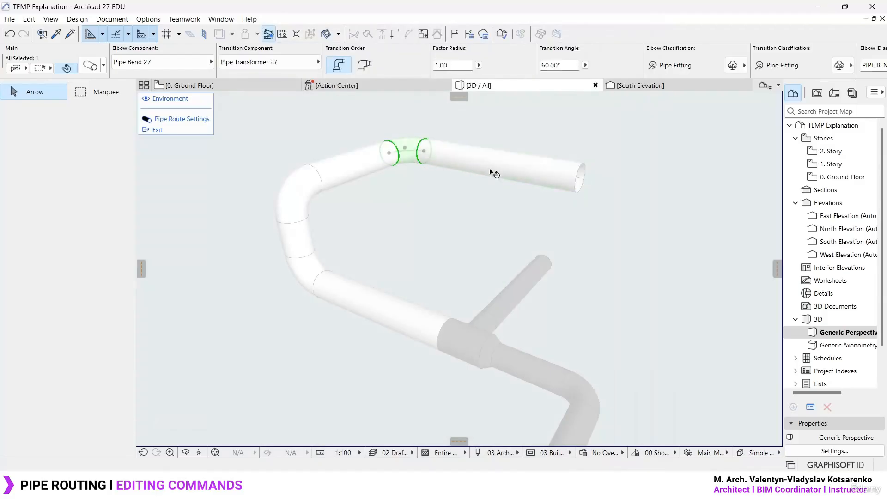
pyautogui.click(515, 177)
pyautogui.moveTo(523, 173); pyautogui.dragTo(505, 189, button='middle')
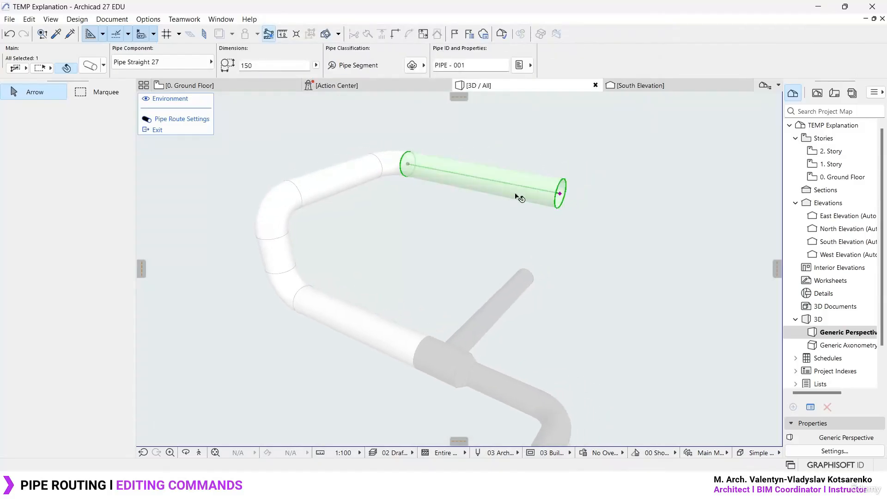
pyautogui.doubleClick(520, 191)
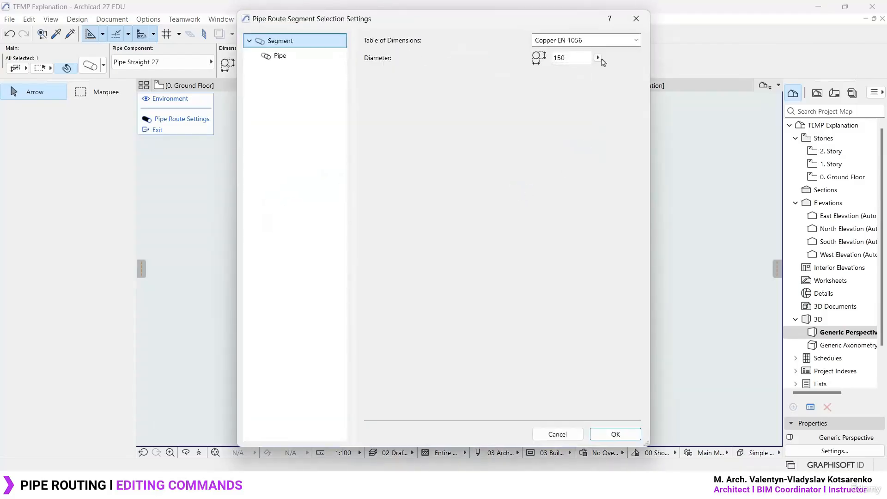
pyautogui.click(598, 58)
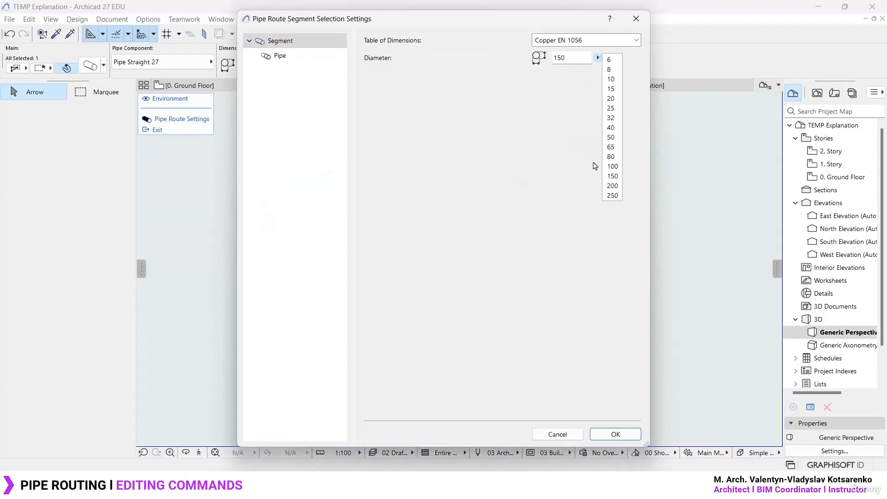
pyautogui.click(612, 166)
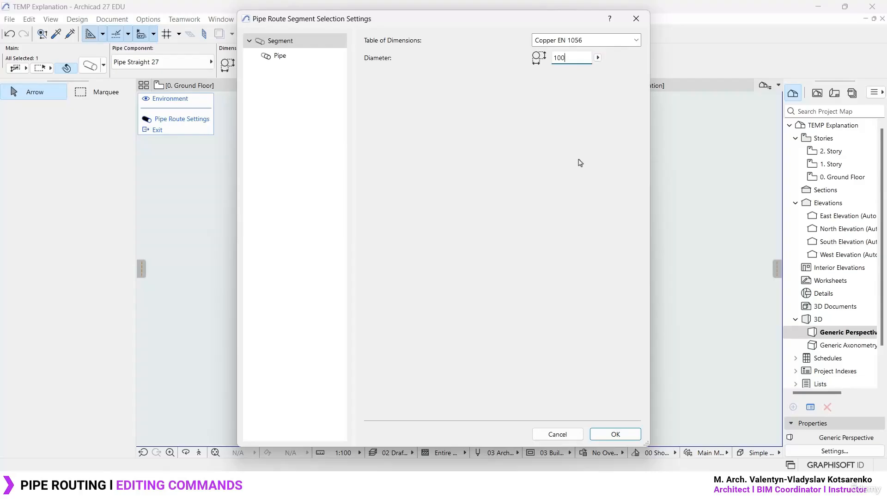
pyautogui.click(624, 434)
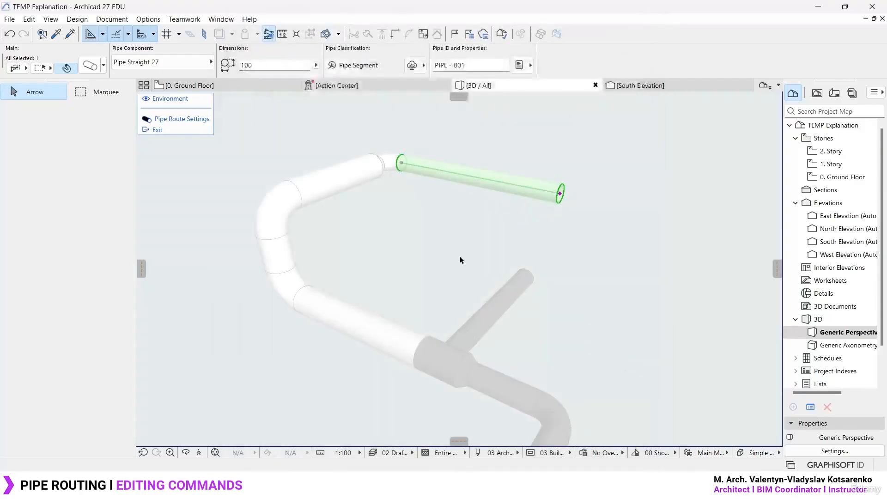
# - Set the transition order of the bend above the short vertical segment so the elbow precedes the transition
pyautogui.click(459, 197)
pyautogui.scroll(2, 477, 176)
pyautogui.moveTo(478, 176); pyautogui.dragTo(358, 264, button='middle')
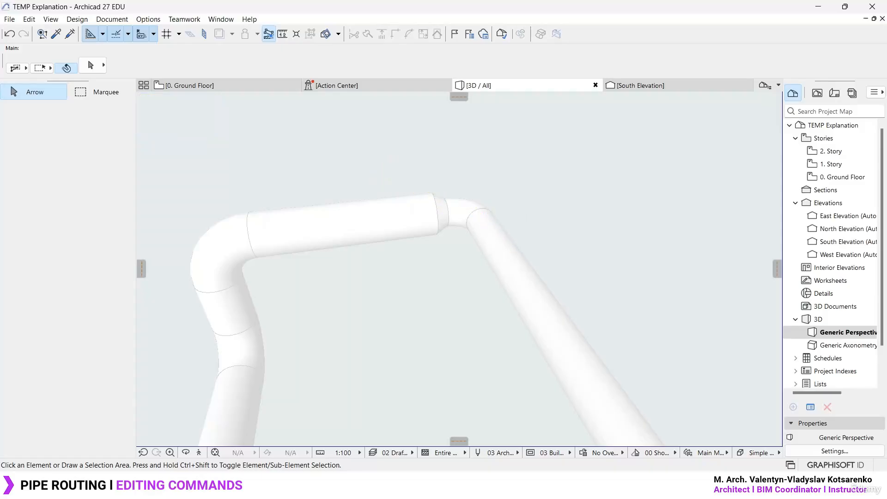
pyautogui.scroll(-1, 483, 217)
pyautogui.moveTo(496, 250); pyautogui.dragTo(539, 226, button='middle')
pyautogui.click(327, 233)
pyautogui.hotkey('ctrl', 't')
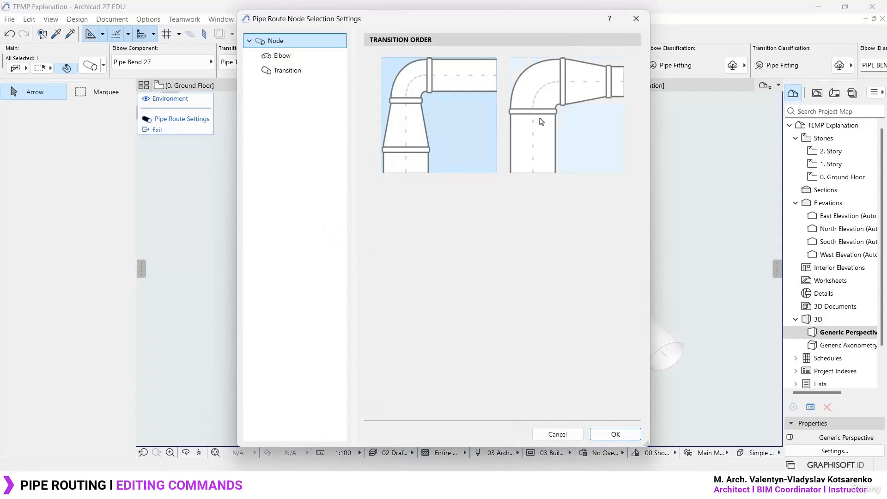
pyautogui.click(553, 93)
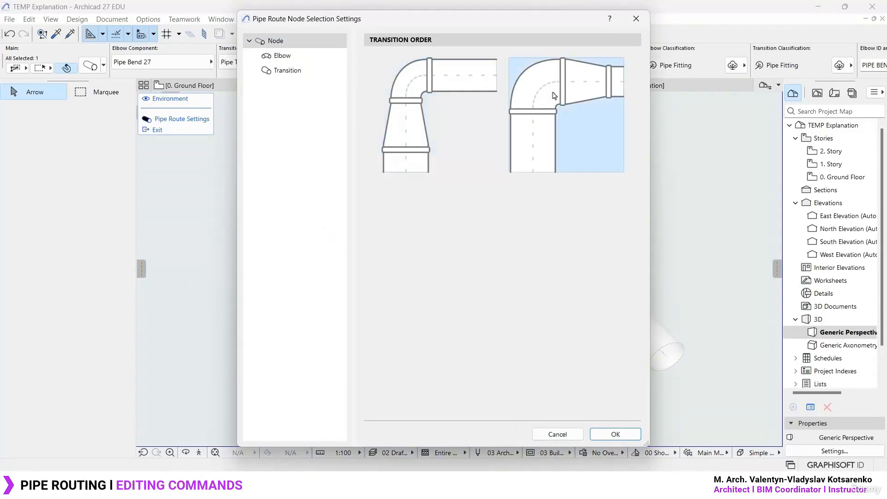
pyautogui.moveTo(501, 18); pyautogui.dragTo(807, 23)
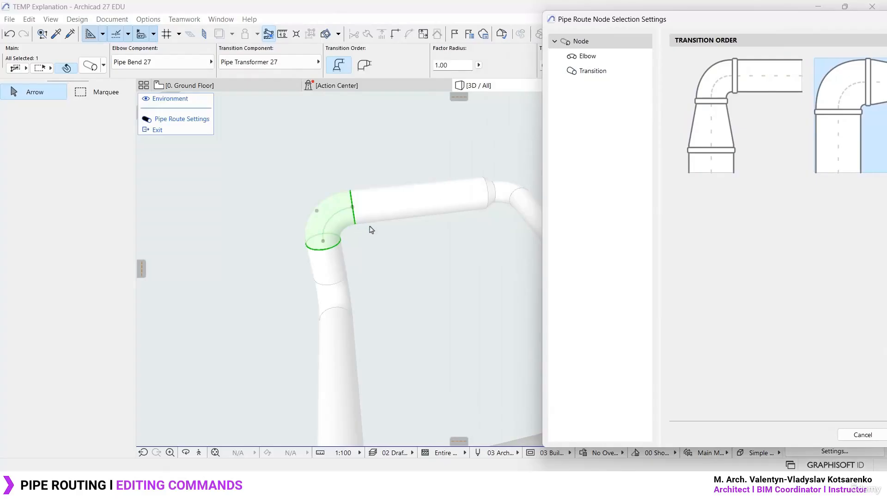
pyautogui.moveTo(772, 21); pyautogui.dragTo(508, 23)
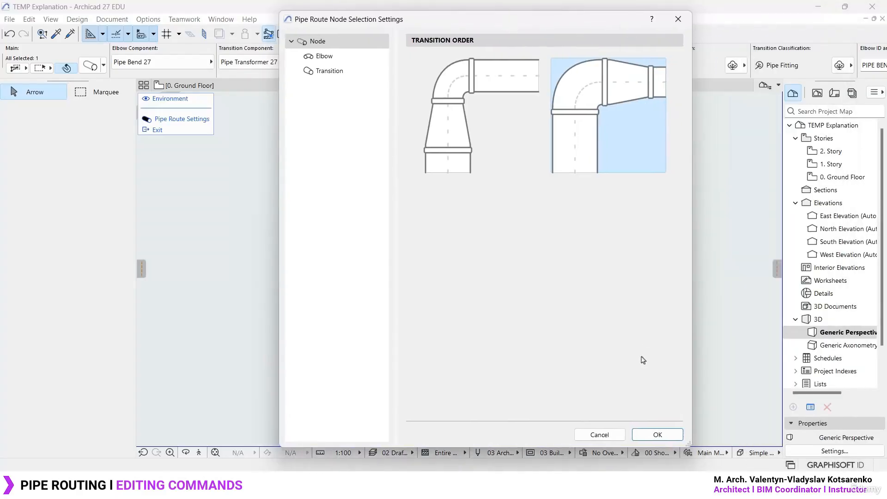
pyautogui.click(660, 434)
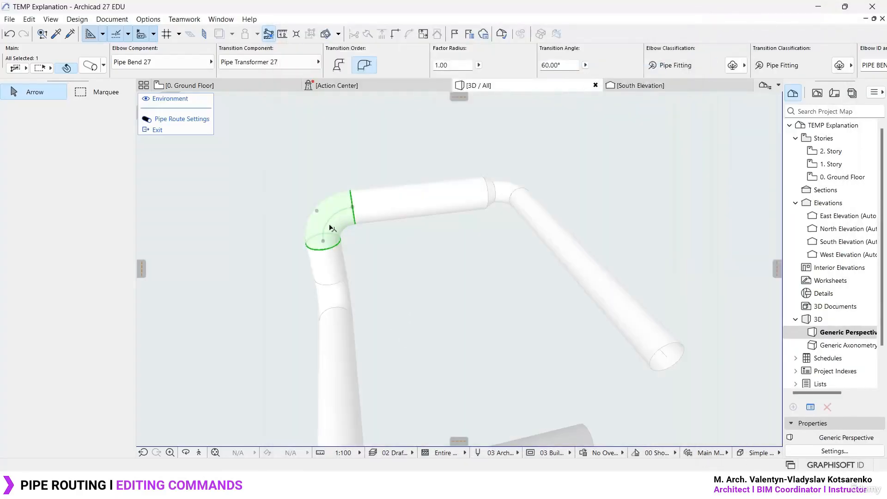
# - Set the transition order of the bend beside the 100 diameter end segment so the elbow precedes the reducer
pyautogui.scroll(5, 542, 201)
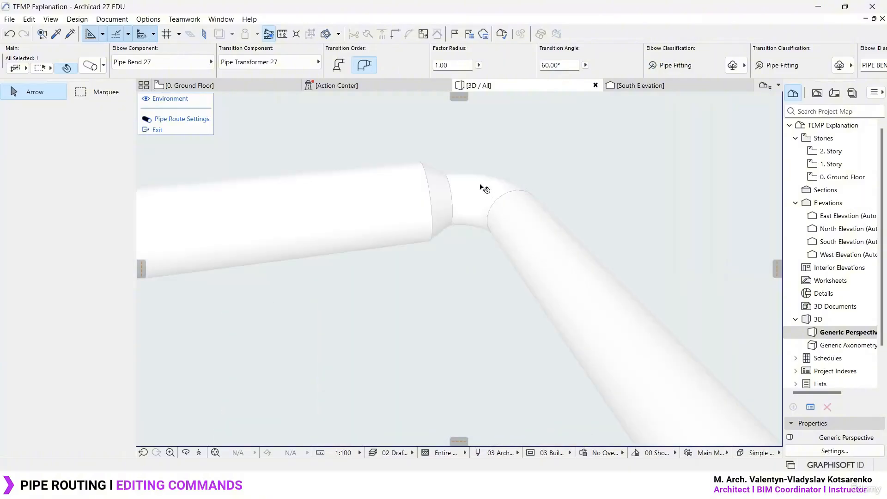
pyautogui.click(481, 186)
pyautogui.doubleClick(480, 187)
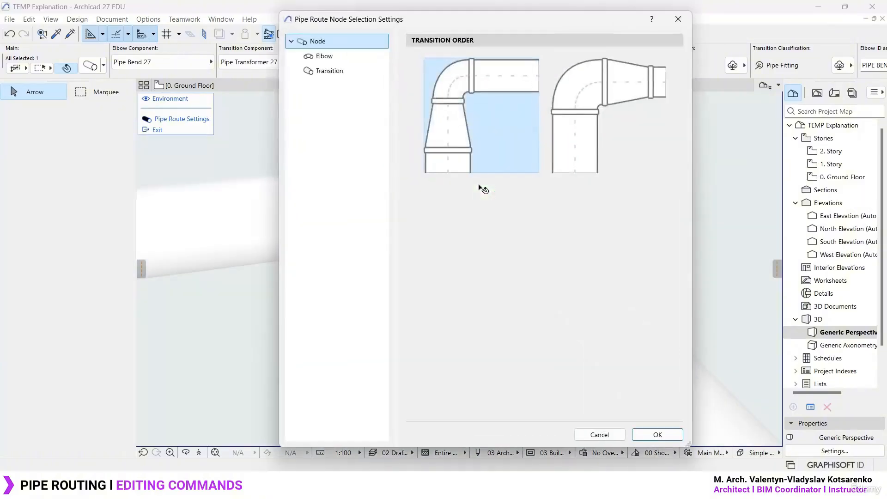
pyautogui.click(589, 121)
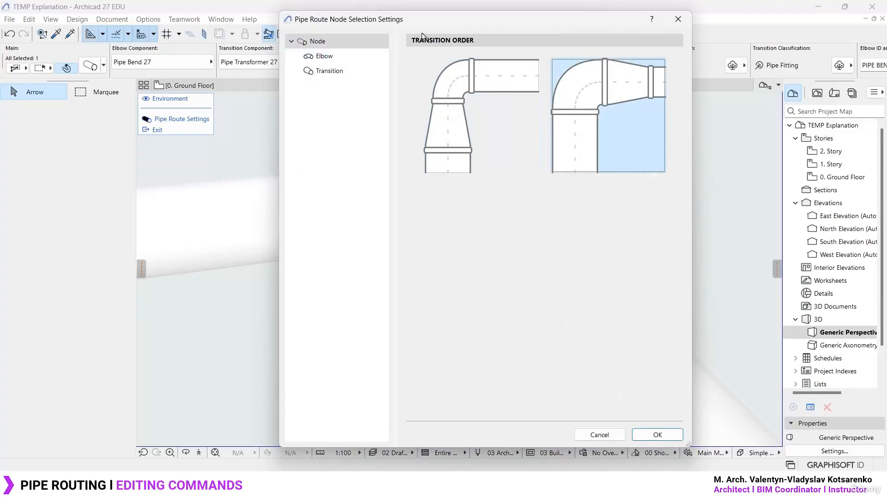
pyautogui.moveTo(467, 27); pyautogui.dragTo(136, 26)
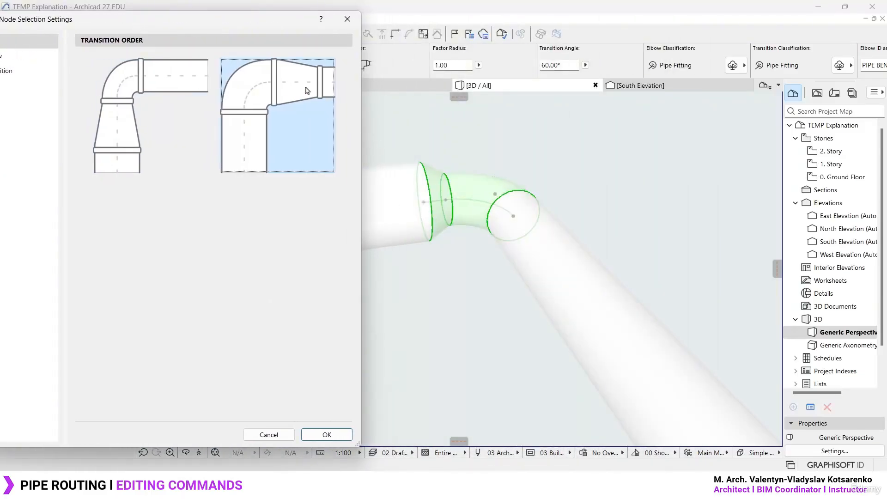
pyautogui.click(326, 435)
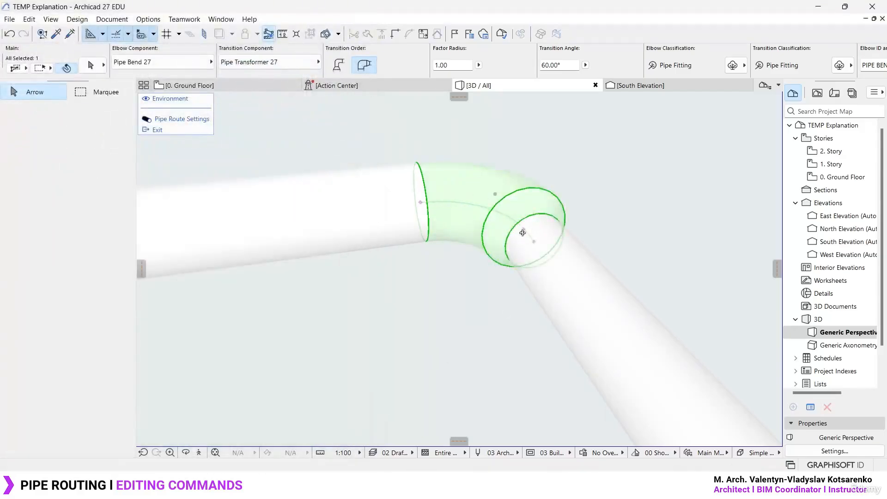
pyautogui.keyDown('shift'); pyautogui.moveTo(519, 234); pyautogui.dragTo(655, 231, button='middle'); pyautogui.keyUp('shift')
pyautogui.click(495, 208)
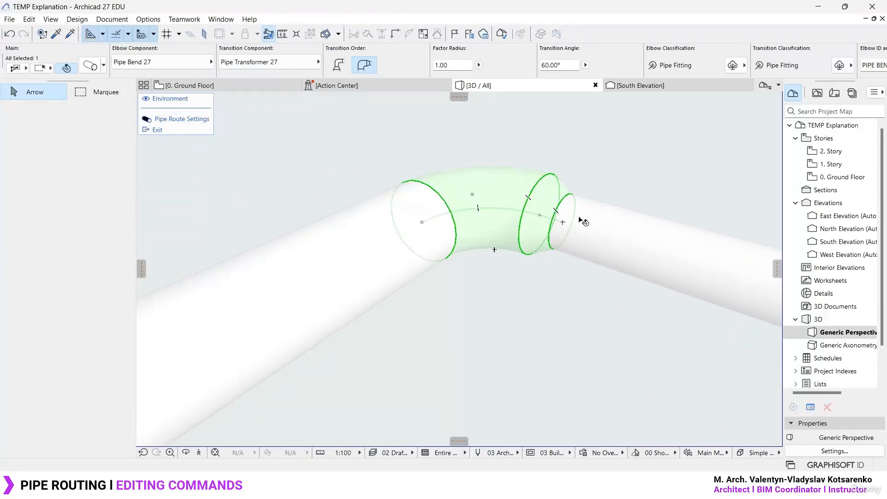
# - Set the elbow Factor Radius of the bend beside the 100 diameter end segment to 2.00
pyautogui.press('Escape')
pyautogui.click(491, 196)
pyautogui.hotkey('ctrl', 't')
pyautogui.moveTo(172, 26); pyautogui.dragTo(347, 29)
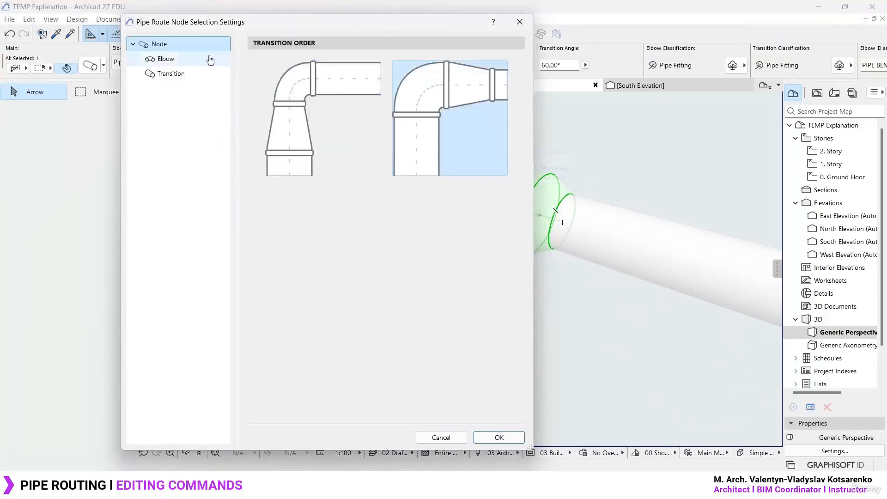
pyautogui.click(182, 58)
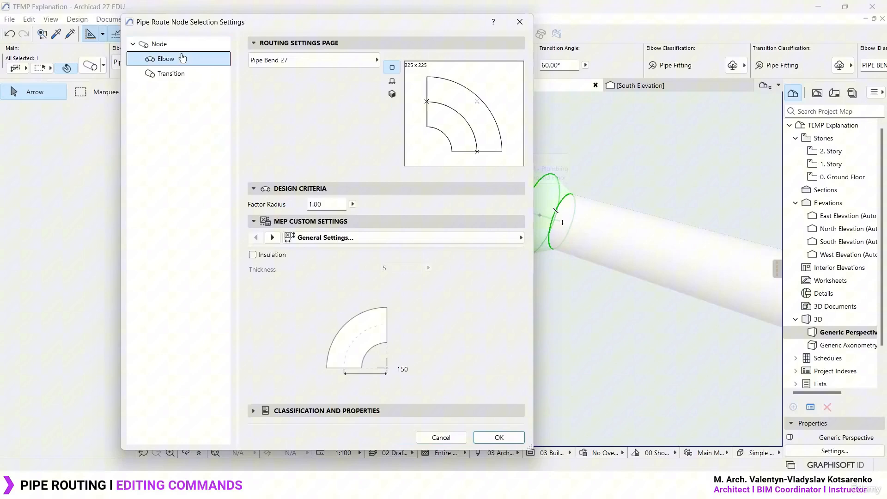
pyautogui.doubleClick(330, 208)
pyautogui.write('2.00')
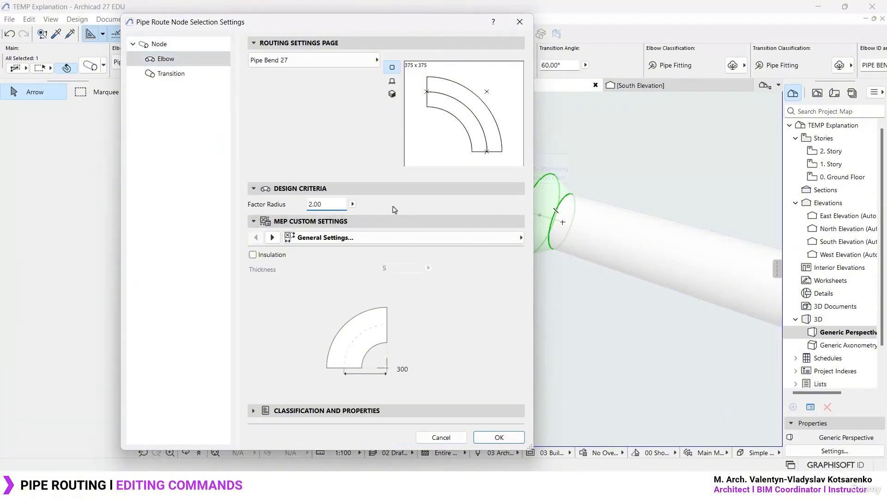
pyautogui.click(502, 439)
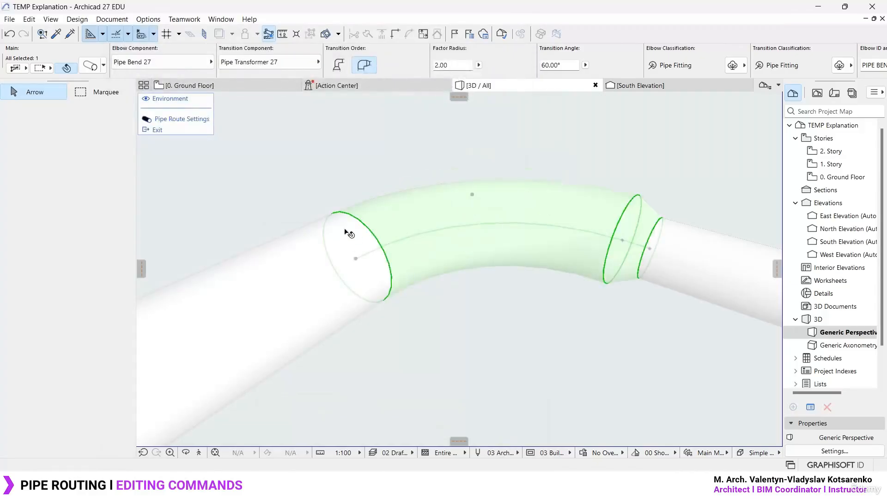
pyautogui.scroll(-6, 394, 216)
pyautogui.keyDown('shift'); pyautogui.moveTo(429, 210); pyautogui.dragTo(324, 299, button='middle'); pyautogui.keyUp('shift')
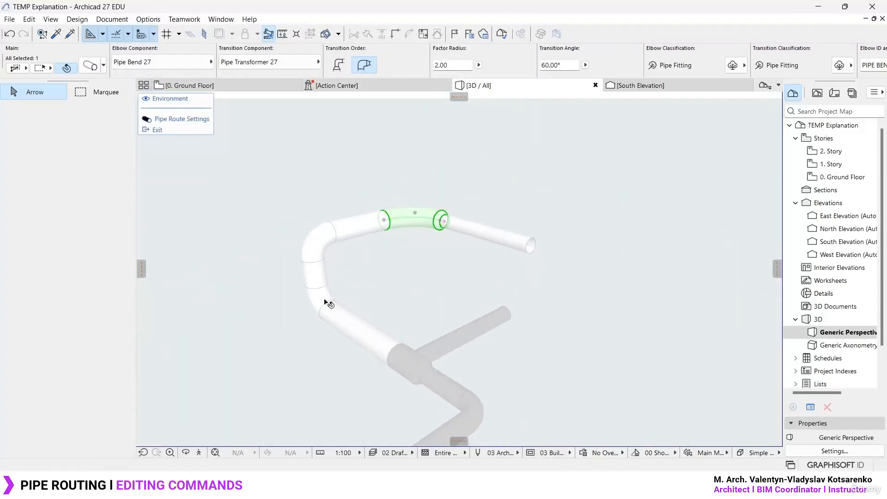
# - View the Pipe page in the segment settings of the lower straight segment next to the branch, then close it unchanged
pyautogui.click(324, 300)
pyautogui.click(363, 281)
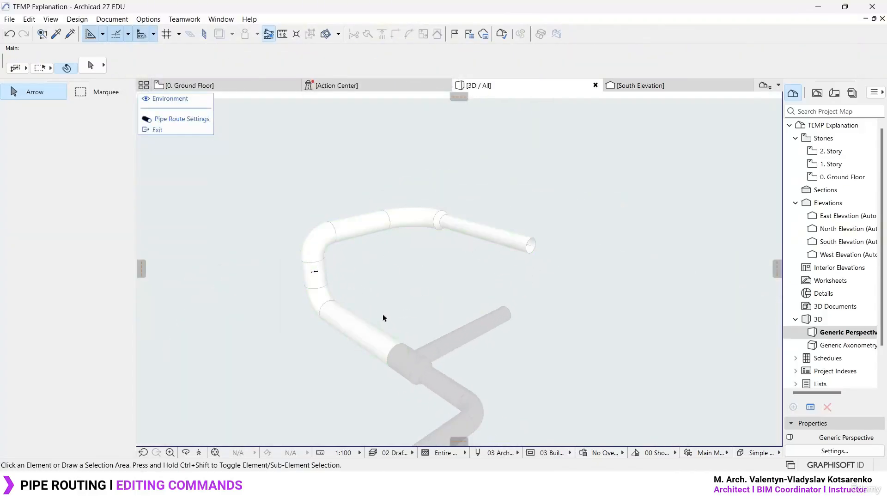
pyautogui.click(346, 315)
pyautogui.click(90, 65)
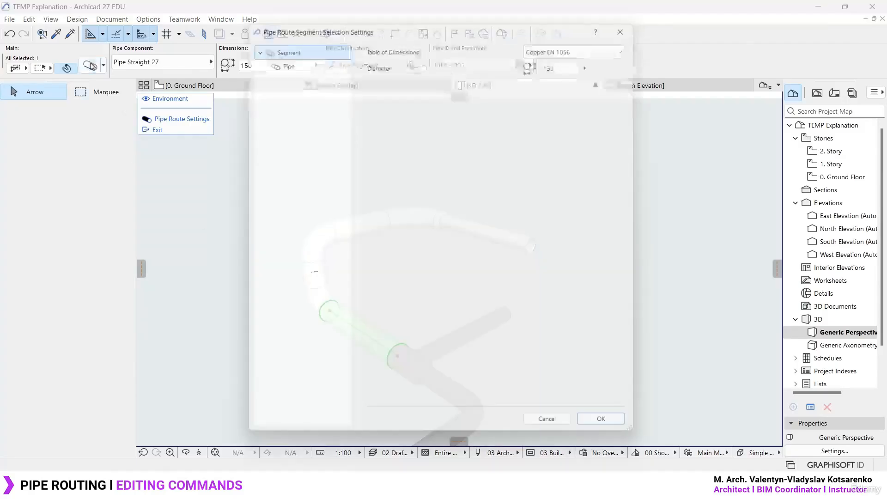
pyautogui.click(295, 56)
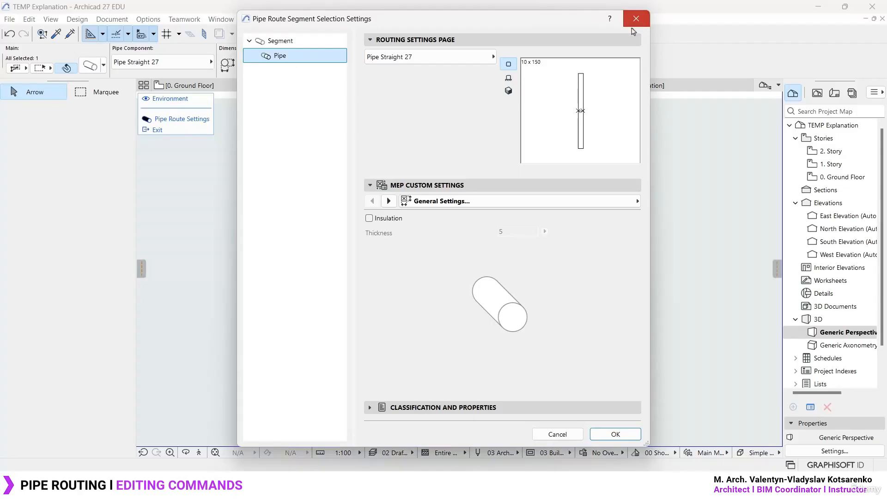
pyautogui.click(637, 18)
pyautogui.click(415, 284)
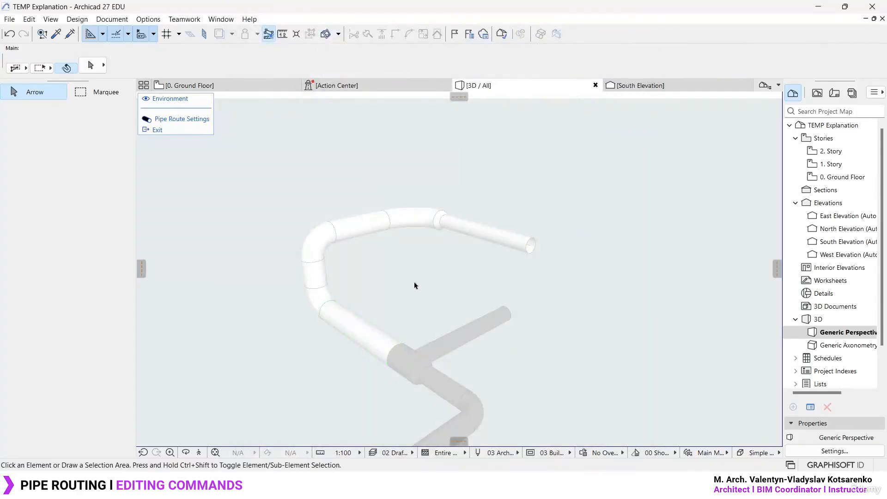
# - Leave the route's Edit mode and clear the selection
pyautogui.click(402, 351)
pyautogui.moveTo(428, 357); pyautogui.dragTo(457, 227, button='middle')
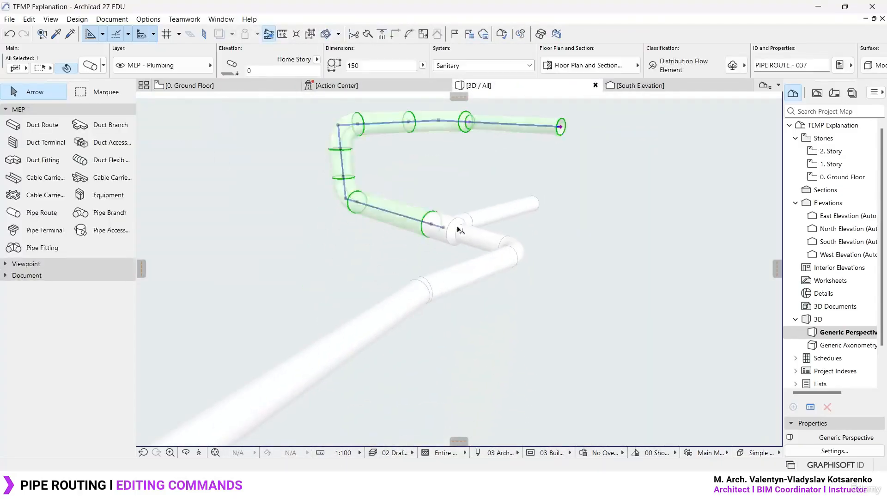
pyautogui.click(443, 272)
pyautogui.press('Escape')
pyautogui.scroll(-5, 466, 244)
# - Select the edited route and the adjoining route below the branch in turn to examine their extents, finishing with nothing selected
pyautogui.click(443, 239)
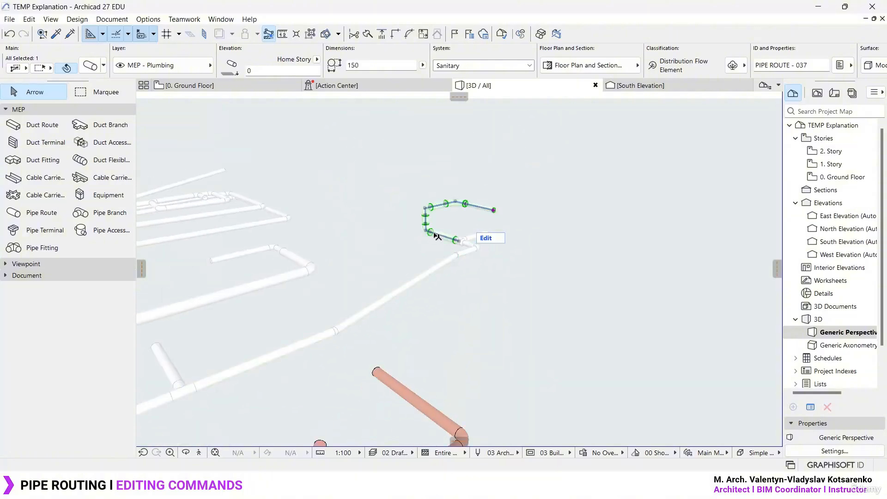
pyautogui.scroll(5, 446, 236)
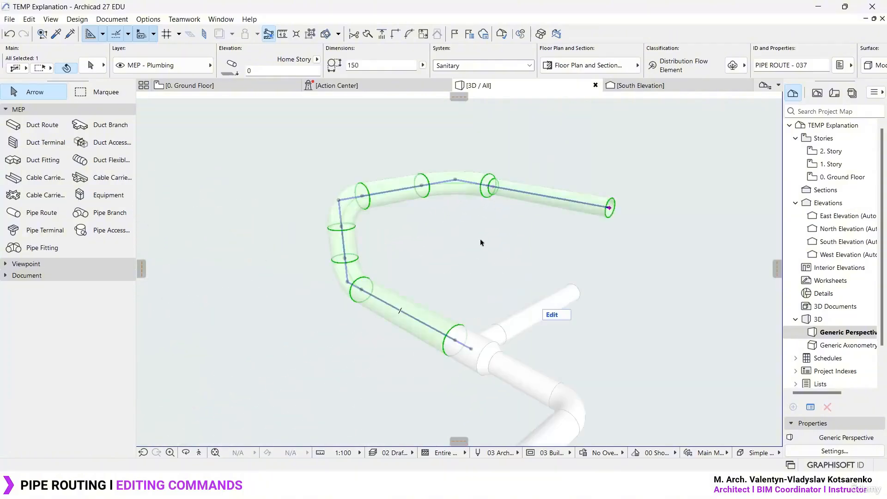
pyautogui.keyDown('shift'); pyautogui.moveTo(480, 241); pyautogui.dragTo(487, 257, button='middle'); pyautogui.keyUp('shift')
pyautogui.keyDown('shift'); pyautogui.moveTo(533, 402); pyautogui.dragTo(507, 303, button='middle'); pyautogui.keyUp('shift')
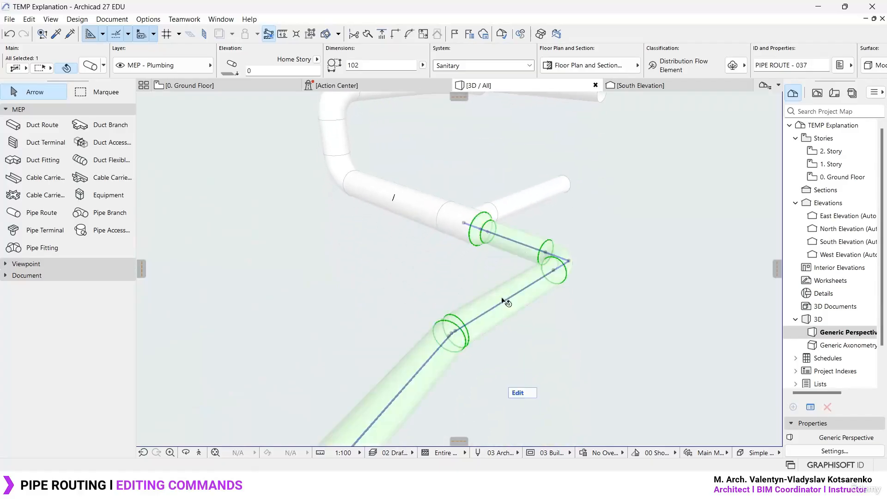
pyautogui.click(507, 305)
pyautogui.keyDown('shift'); pyautogui.moveTo(570, 353); pyautogui.dragTo(400, 352, button='middle'); pyautogui.keyUp('shift')
pyautogui.click(400, 352)
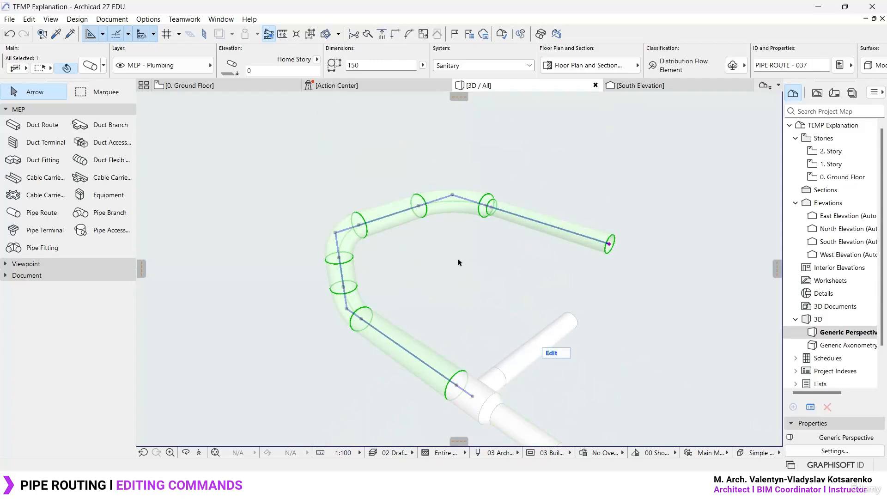
pyautogui.press('Escape')
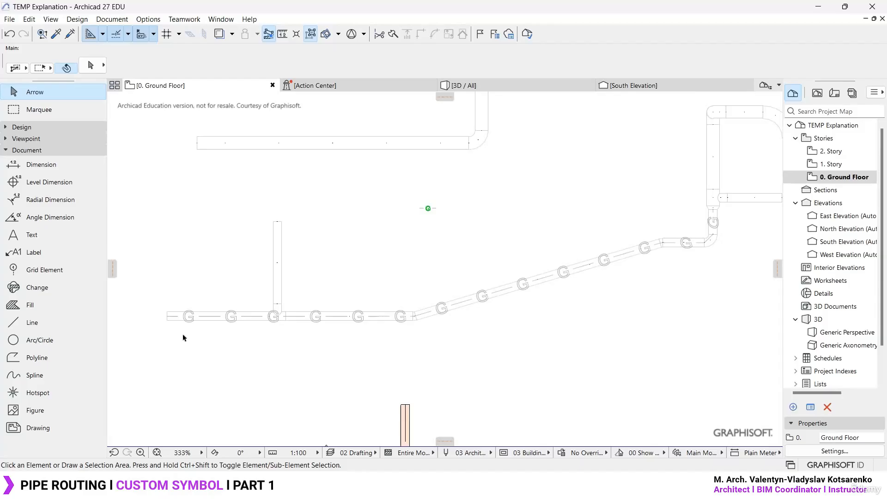
pyautogui.scroll(3, 183, 337)
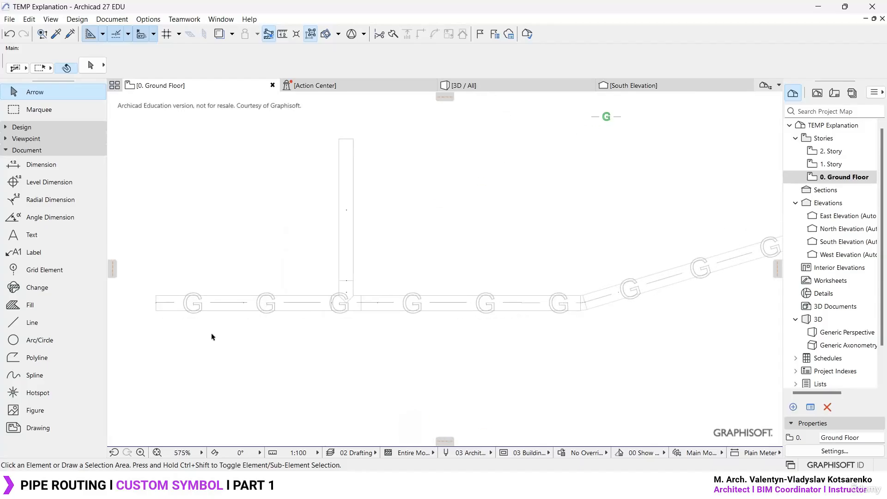
# - Move the G-symbol polyline off the angled pipe route to a position just below it, then clear the selection
pyautogui.moveTo(212, 337); pyautogui.dragTo(224, 312, button='middle')
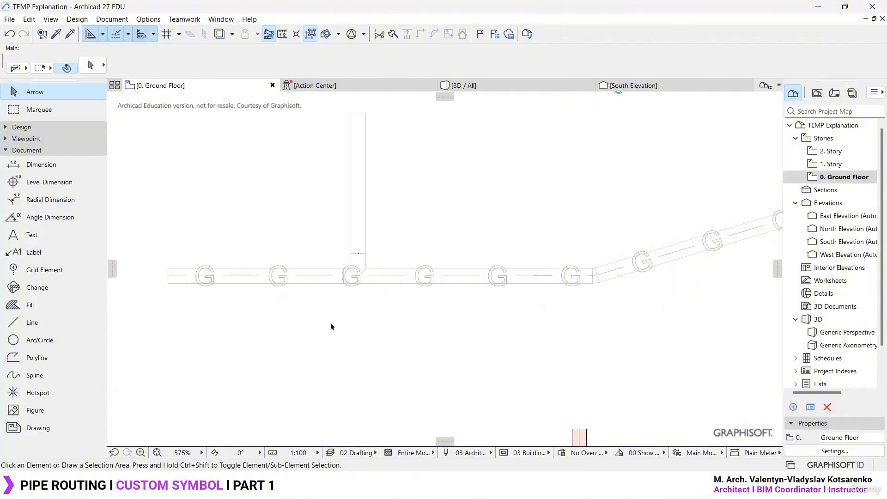
pyautogui.scroll(-4, 331, 325)
pyautogui.scroll(5, 572, 277)
pyautogui.click(515, 274)
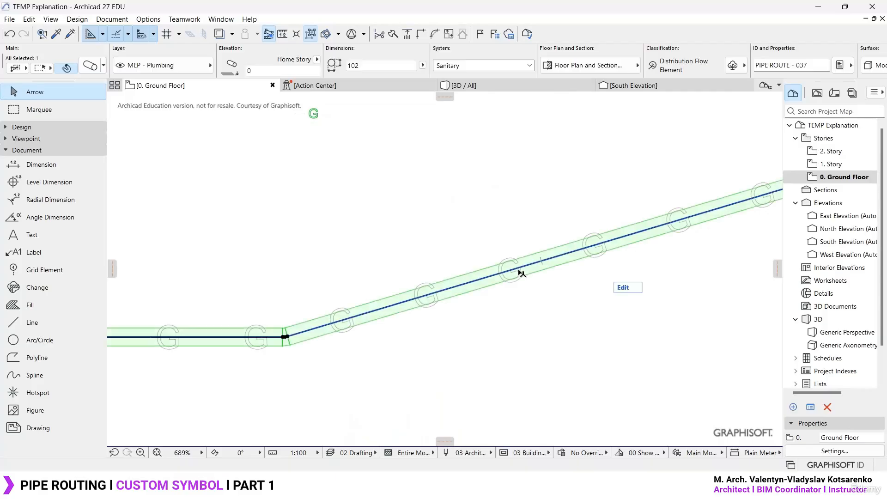
pyautogui.press('Escape')
pyautogui.click(518, 277)
pyautogui.press('Escape')
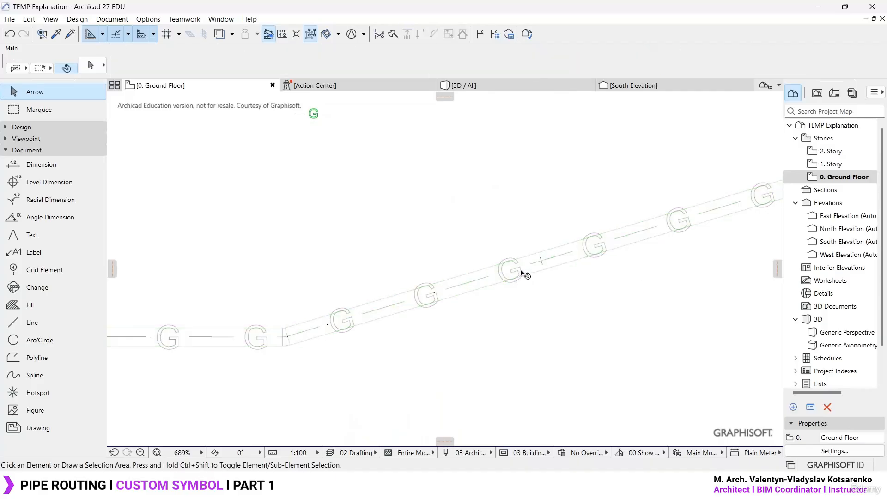
pyautogui.click(528, 266)
pyautogui.hotkey('ctrl', 'd')
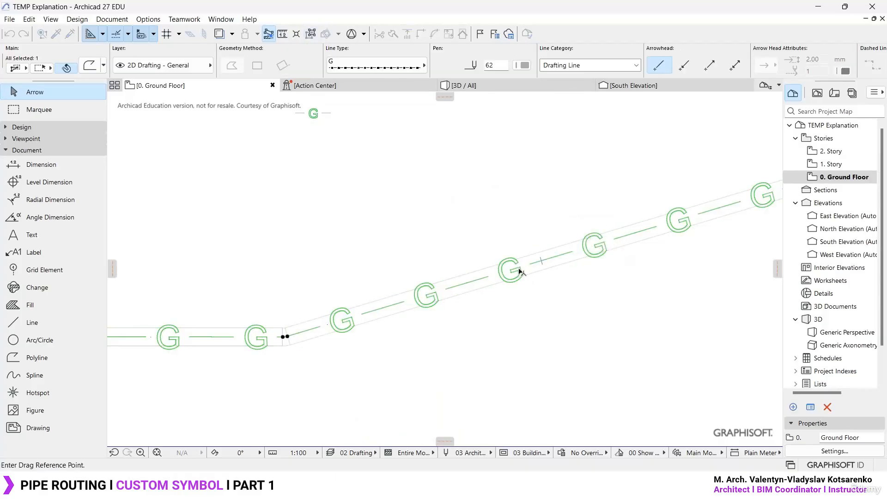
pyautogui.click(518, 268)
pyautogui.scroll(-3, 518, 268)
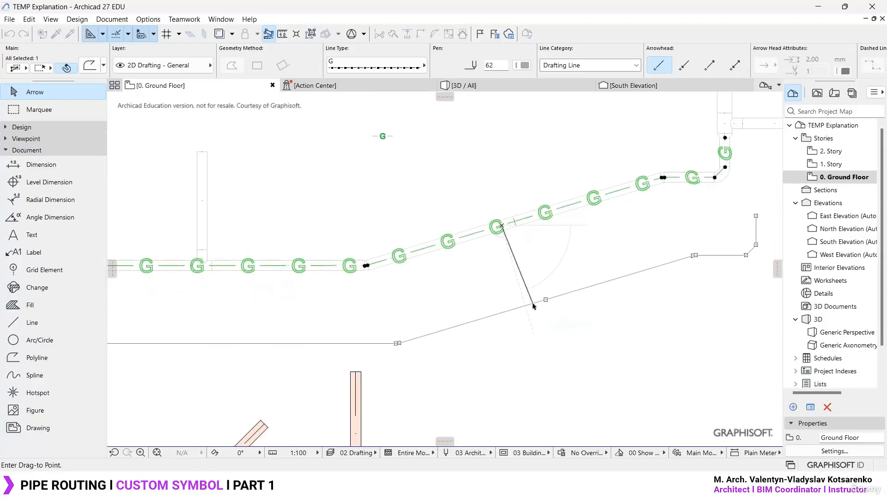
pyautogui.click(543, 287)
pyautogui.press('Escape')
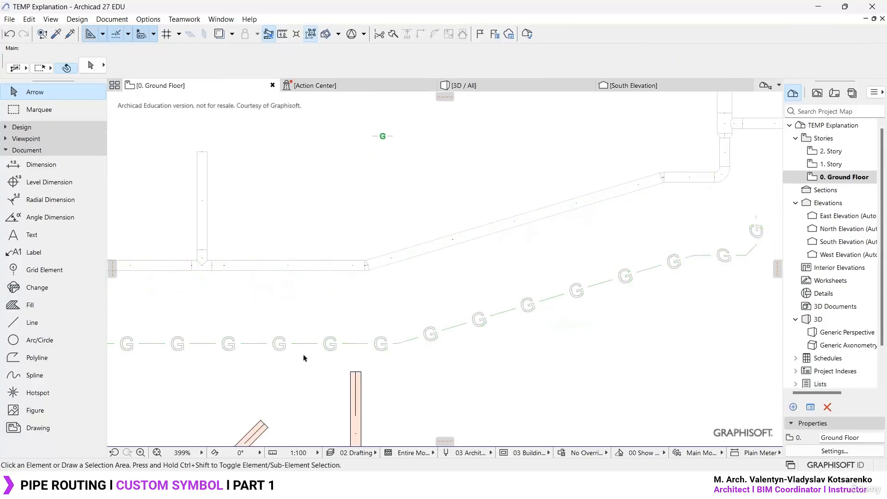
# - View the G symbol line type in the Lines attributes and the options for a new line type, then close everything unchanged
pyautogui.scroll(5, 427, 241)
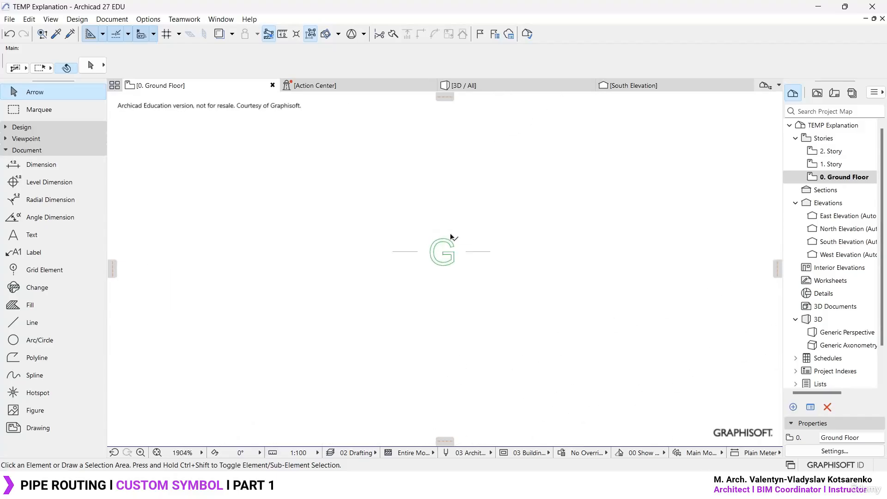
pyautogui.moveTo(491, 198); pyautogui.dragTo(397, 266, button='middle')
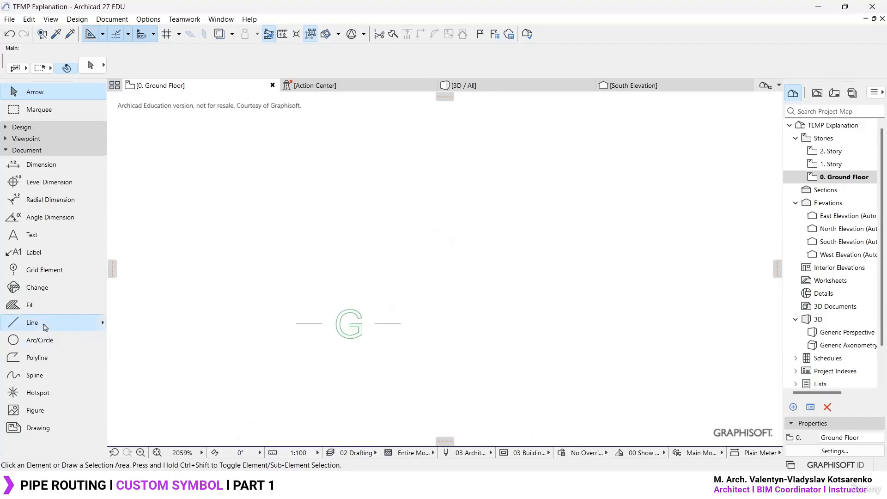
pyautogui.click(49, 324)
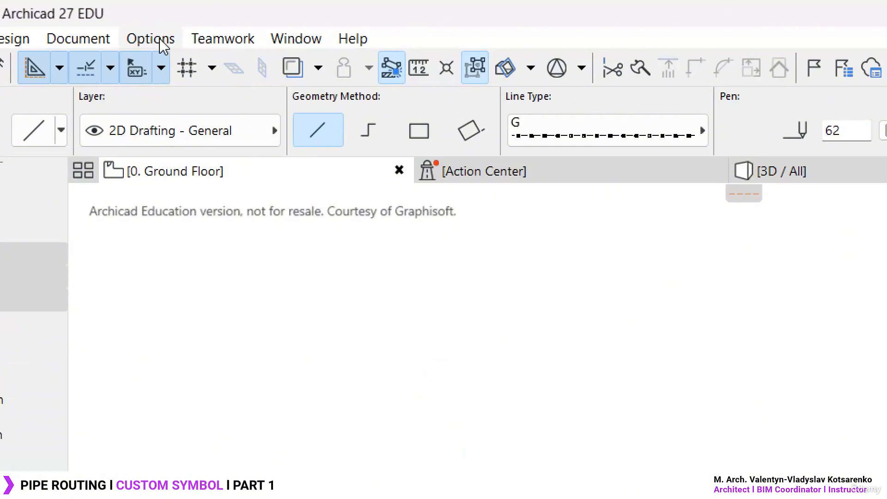
pyautogui.click(150, 39)
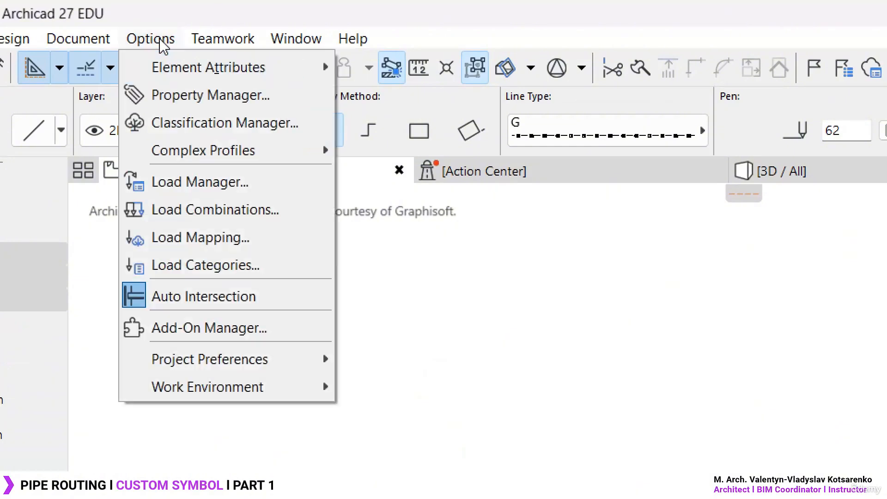
pyautogui.moveTo(162, 65)
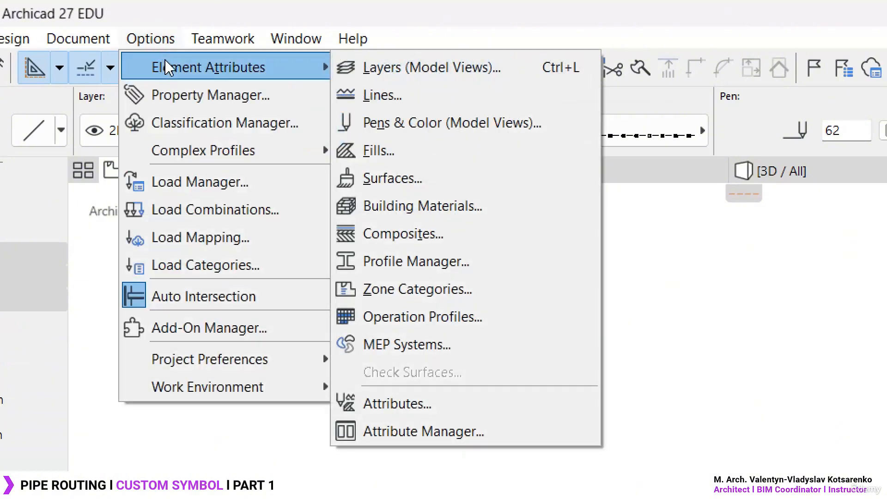
pyautogui.click(416, 93)
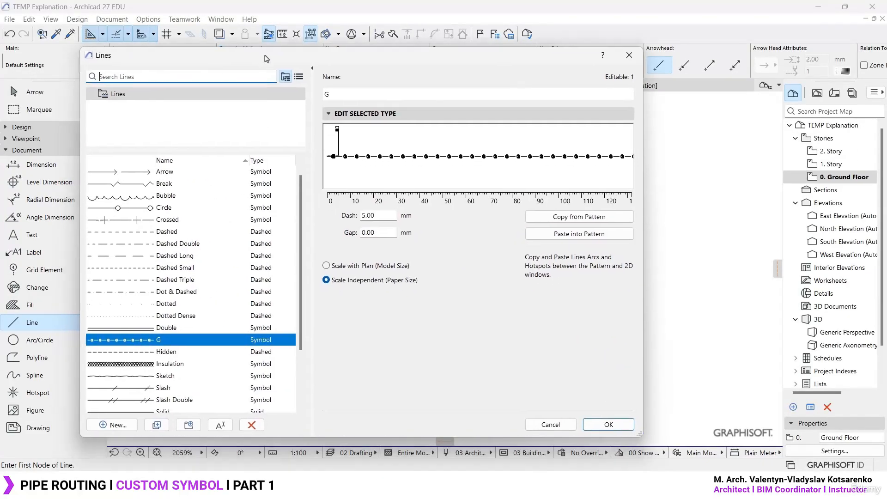
pyautogui.moveTo(267, 59); pyautogui.dragTo(298, 31)
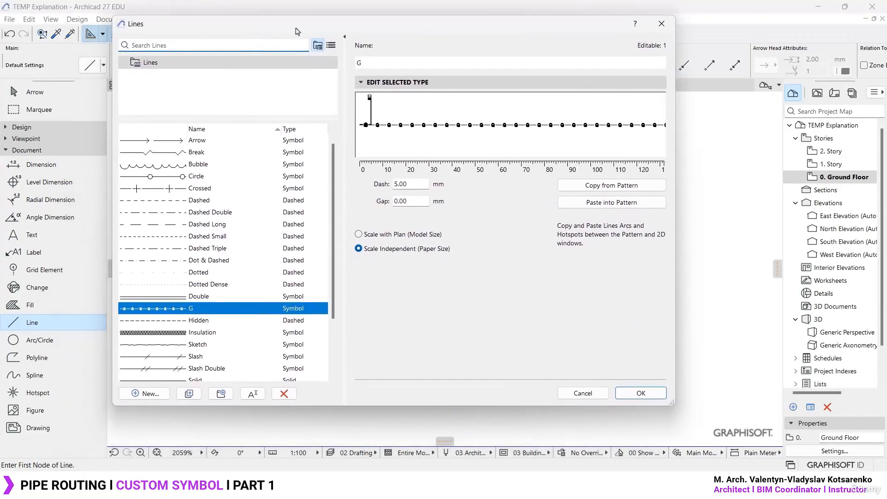
pyautogui.click(145, 394)
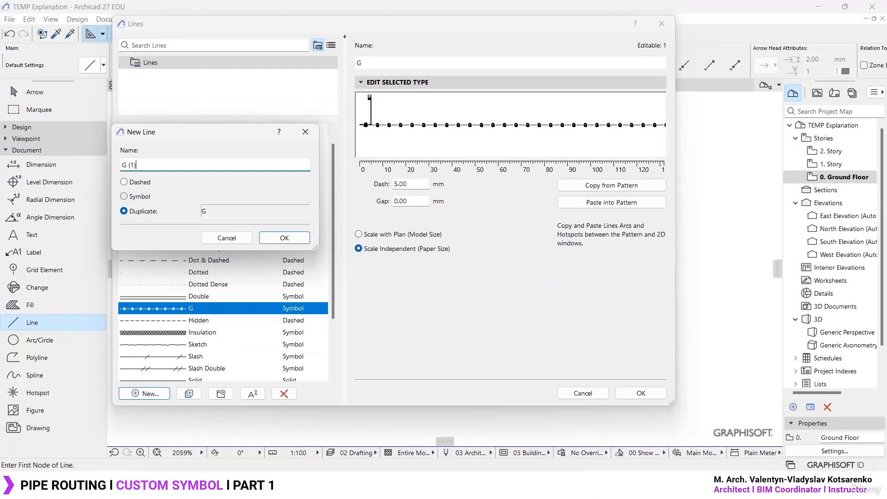
pyautogui.click(305, 132)
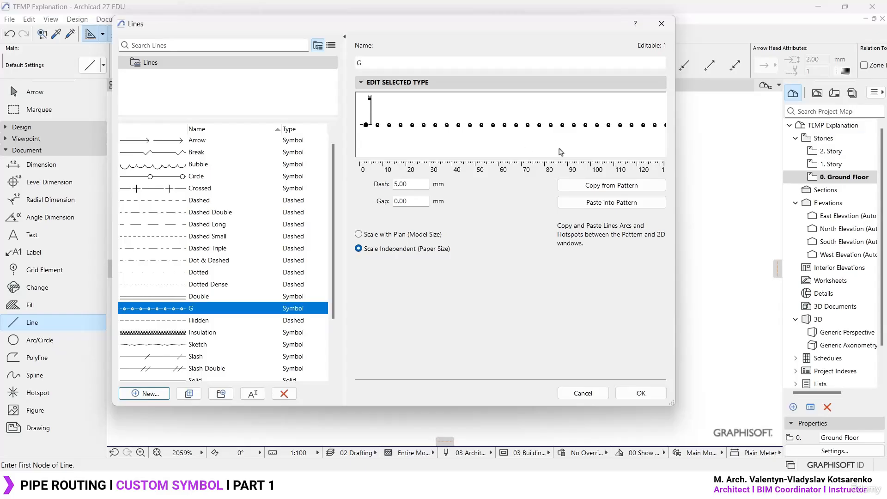
pyautogui.click(662, 24)
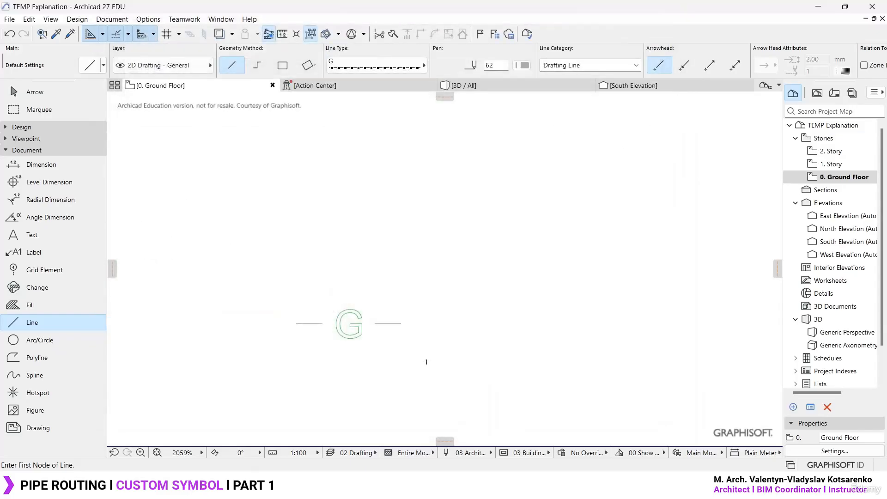
pyautogui.press('Escape')
# - Check which center line types are offered for the Sanitary system in MEP Systems, then close the dialog unchanged
pyautogui.scroll(-7, 434, 322)
pyautogui.scroll(3, 428, 393)
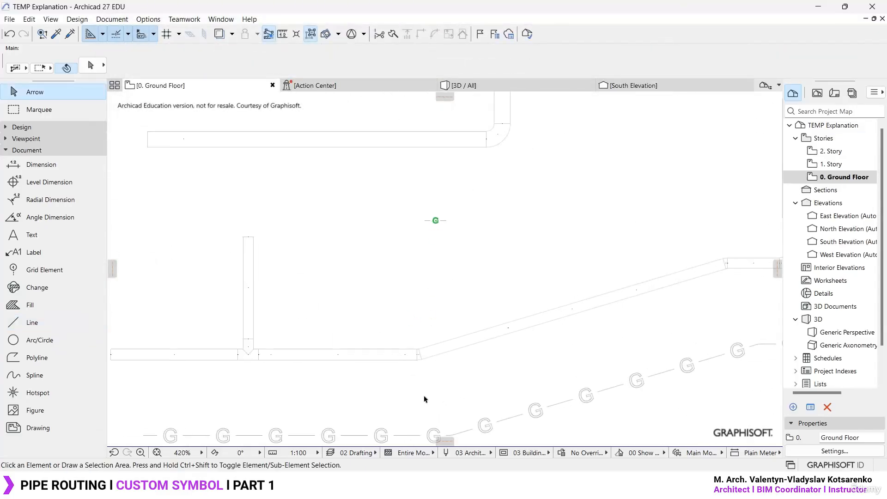
pyautogui.moveTo(397, 393); pyautogui.dragTo(509, 305, button='middle')
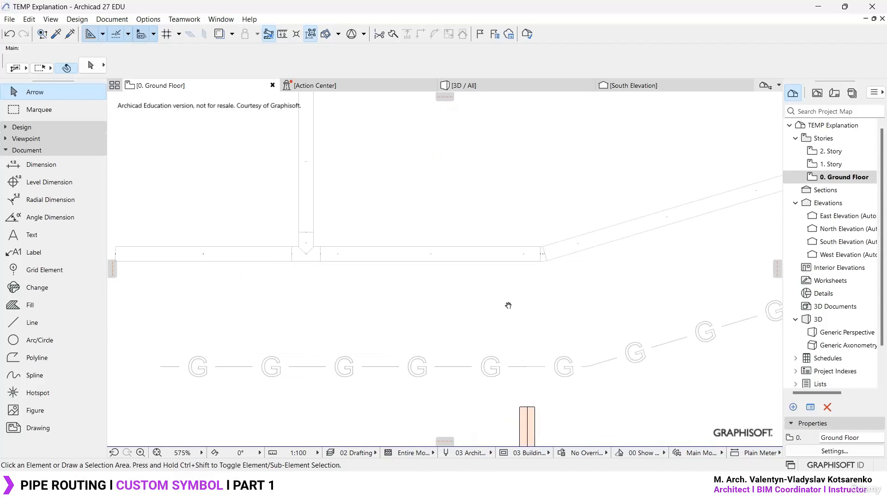
pyautogui.click(489, 260)
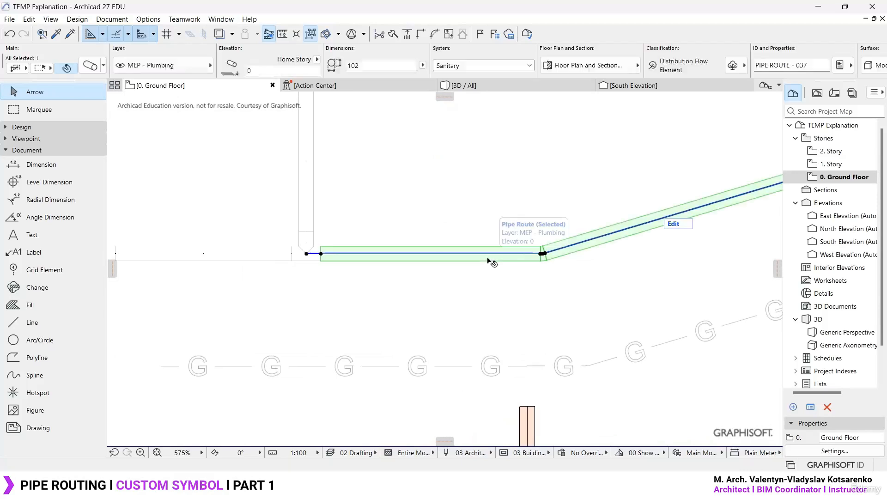
pyautogui.click(508, 292)
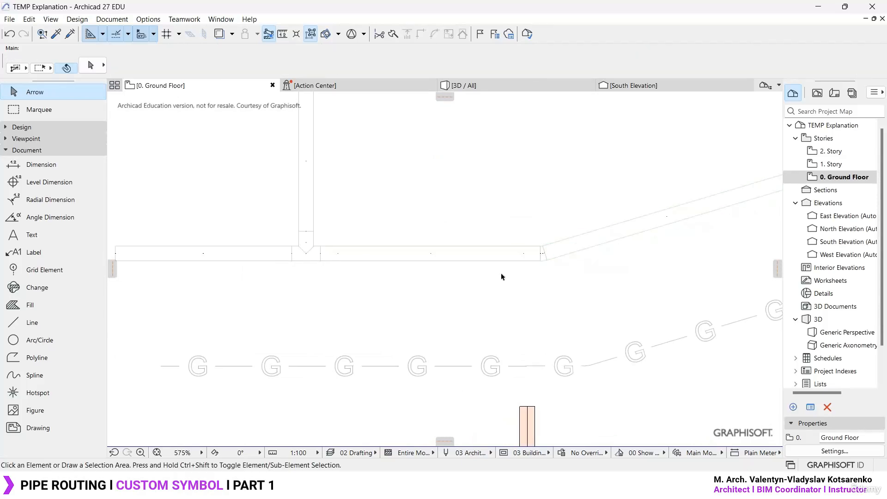
pyautogui.click(76, 19)
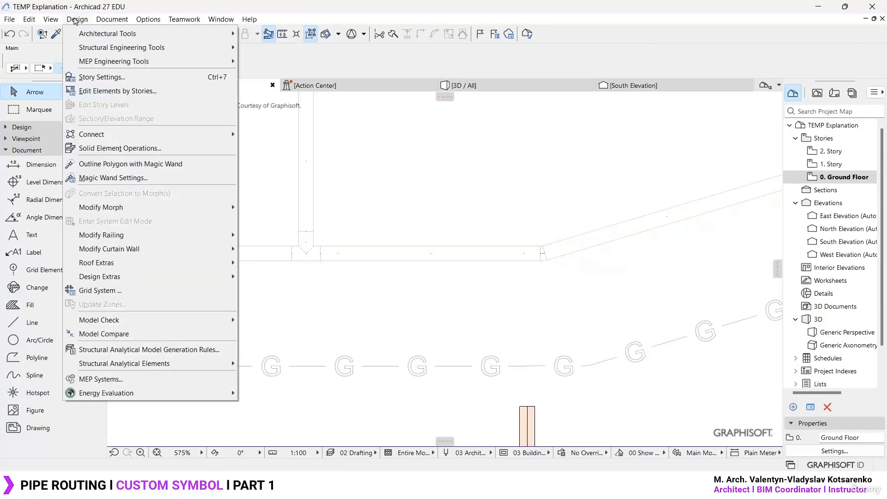
pyautogui.click(129, 380)
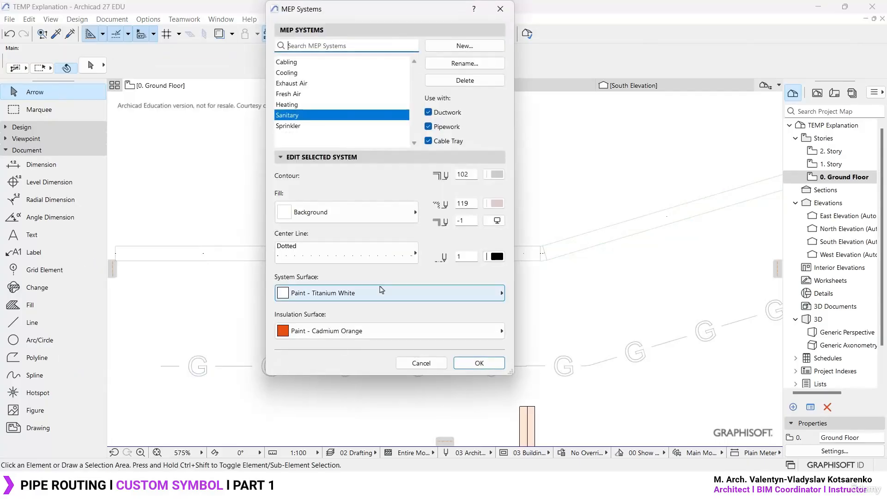
pyautogui.click(367, 254)
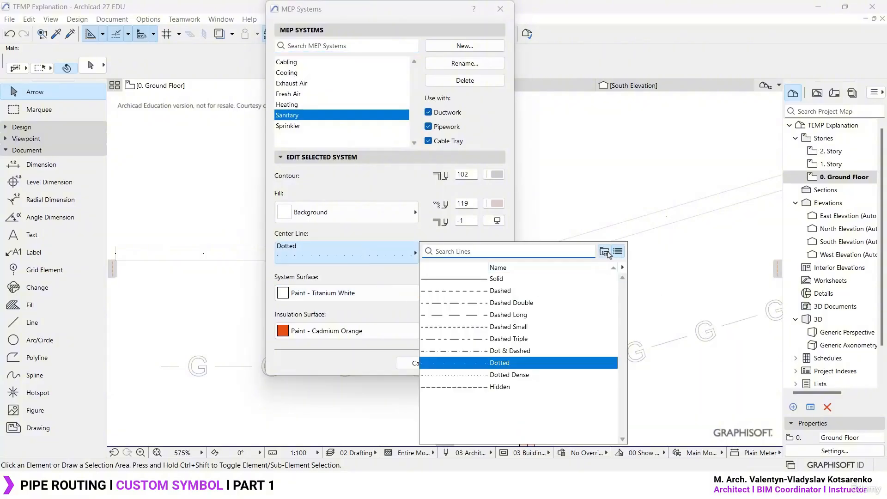
pyautogui.click(604, 252)
pyautogui.click(620, 251)
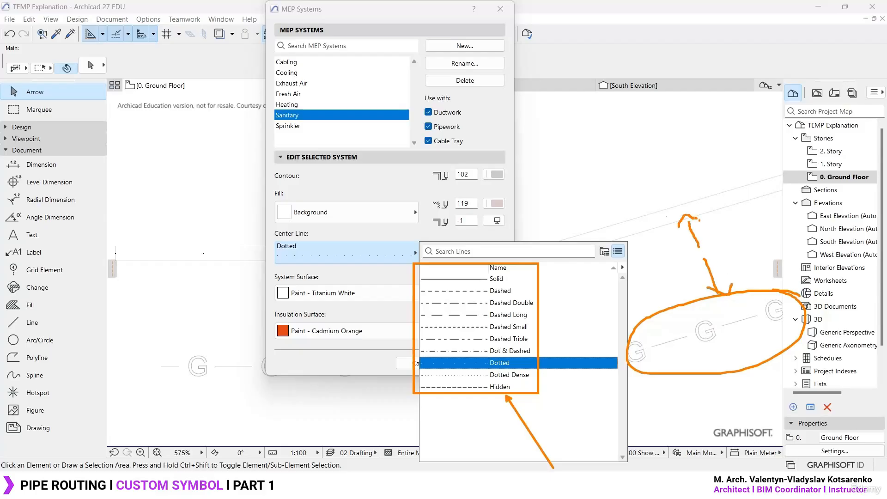
pyautogui.click(665, 219)
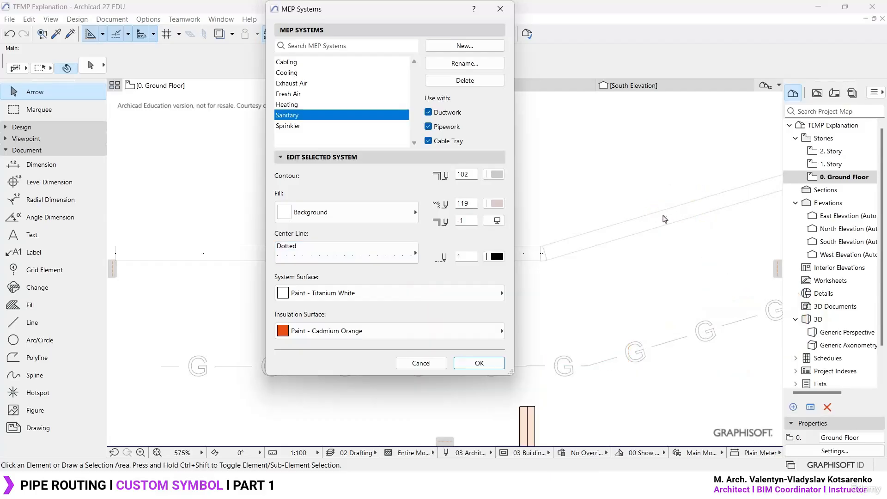
pyautogui.click(501, 9)
# - Select the parts of the loose G symbol to examine its letter outline and side dashes, finishing with nothing selected
pyautogui.moveTo(523, 202); pyautogui.dragTo(467, 259)
pyautogui.scroll(-4, 454, 298)
pyautogui.scroll(10, 497, 220)
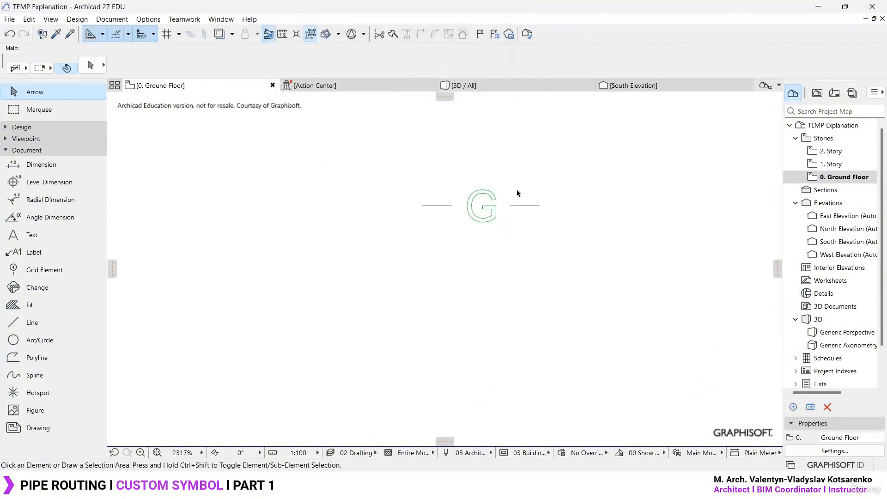
pyautogui.moveTo(572, 314); pyautogui.dragTo(299, 187)
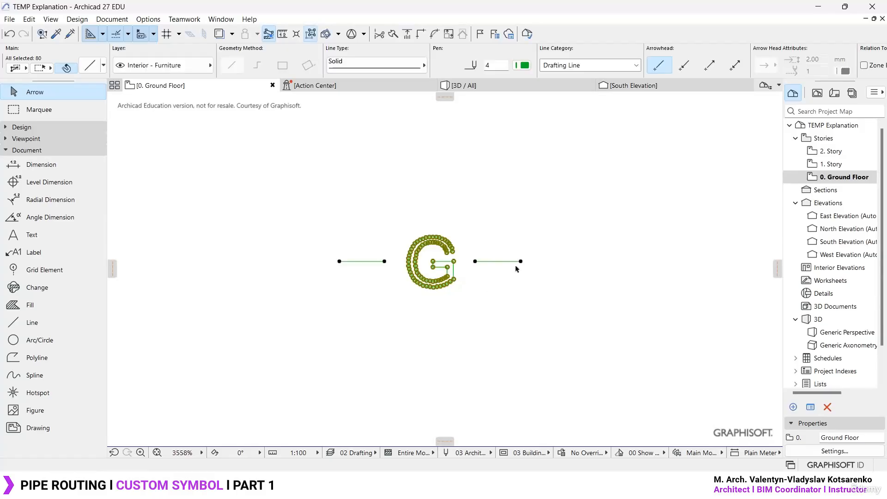
pyautogui.scroll(3, 454, 262)
pyautogui.click(511, 314)
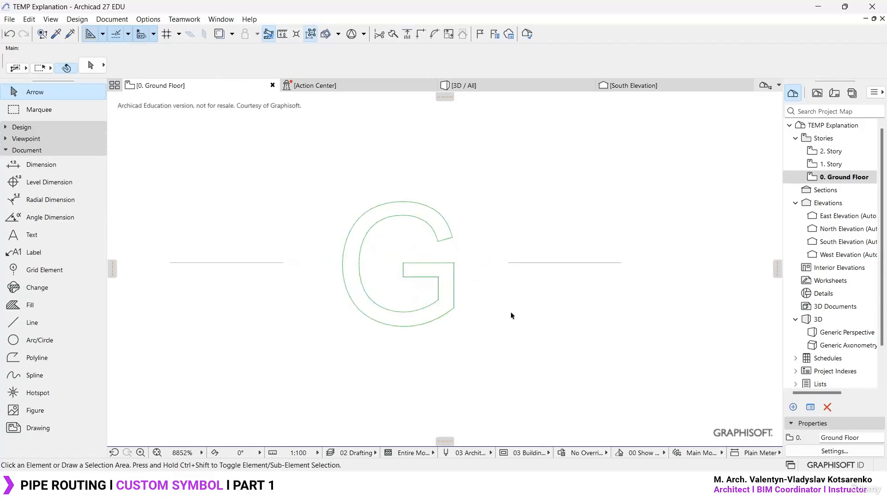
pyautogui.keyDown('alt'); pyautogui.click(563, 261); pyautogui.keyUp('alt')
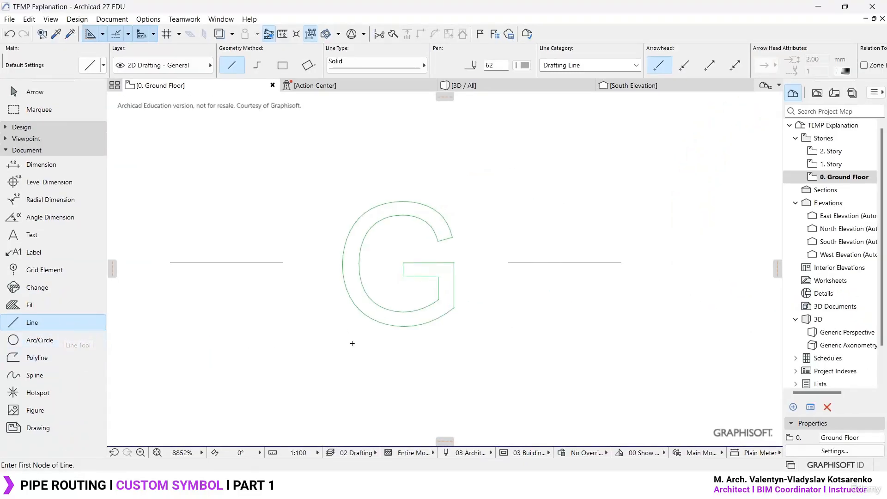
pyautogui.scroll(-3, 352, 342)
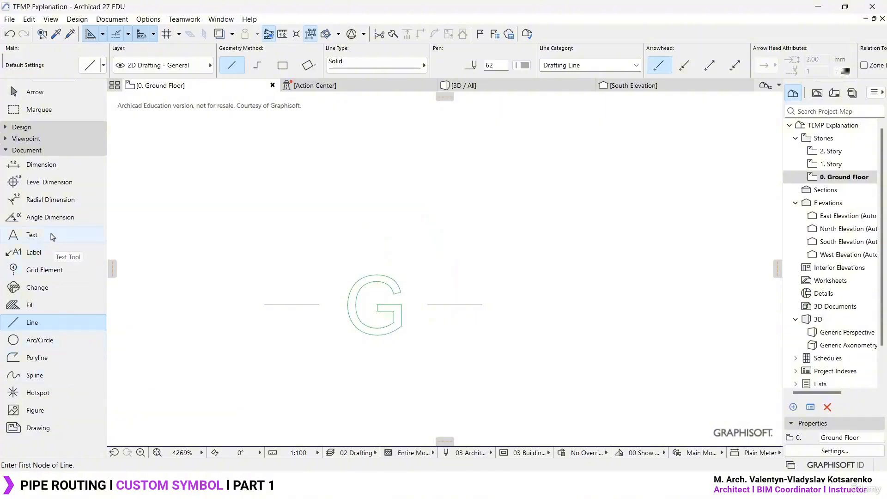
pyautogui.click(52, 237)
pyautogui.click(338, 241)
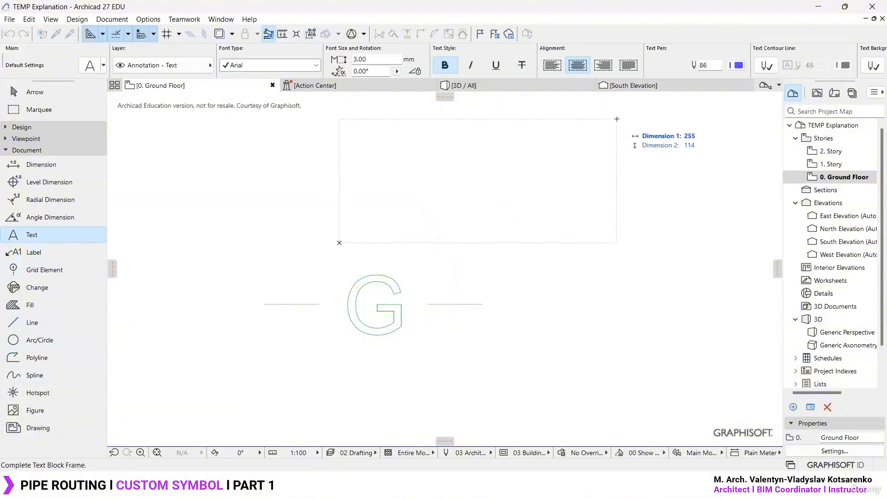
pyautogui.press('Escape')
pyautogui.press('Escape')
pyautogui.scroll(-5, 370, 238)
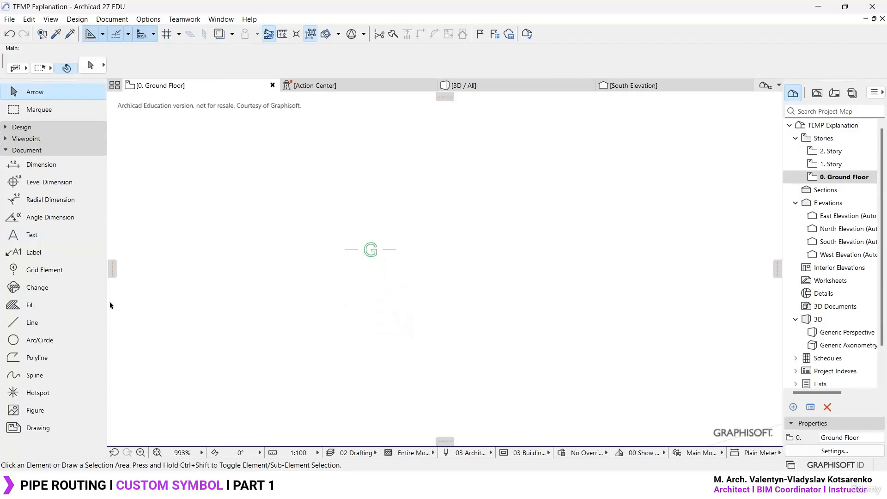
# - Draw a horizontal solid line about 47 long above the existing symbol, roughly aligned with the dash before the letter G
pyautogui.click(65, 323)
pyautogui.scroll(7, 425, 257)
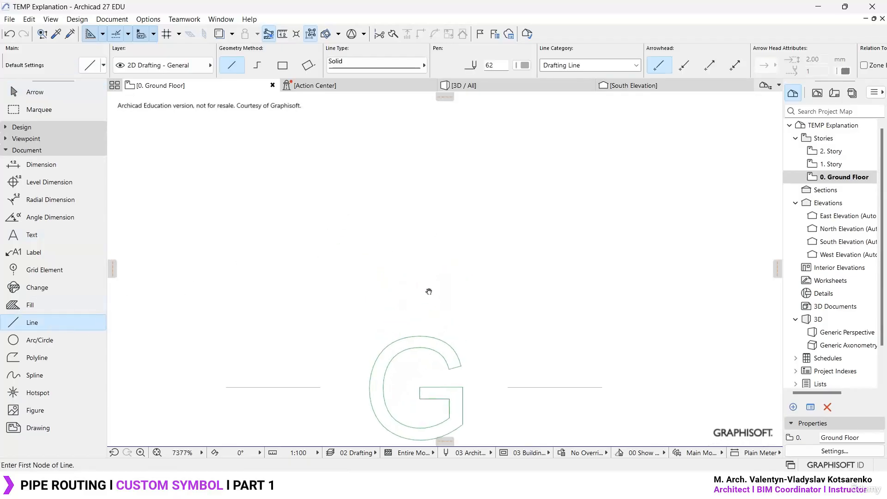
pyautogui.scroll(-1, 231, 282)
pyautogui.click(228, 224)
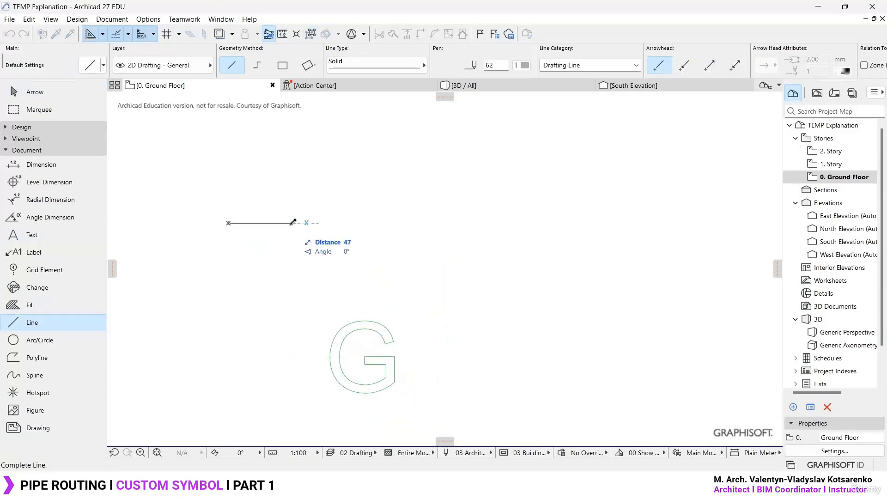
pyautogui.click(293, 223)
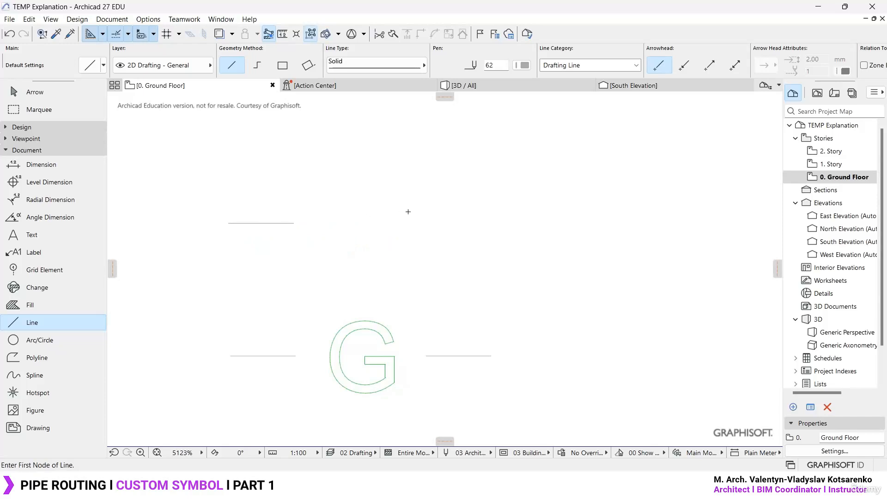
# - Drag multiple copies of the new dash along its line to about 100 away, then delete the middle one to leave a gap
pyautogui.press('Escape')
pyautogui.click(266, 224)
pyautogui.hotkey('ctrl', 'd')
pyautogui.click(228, 223)
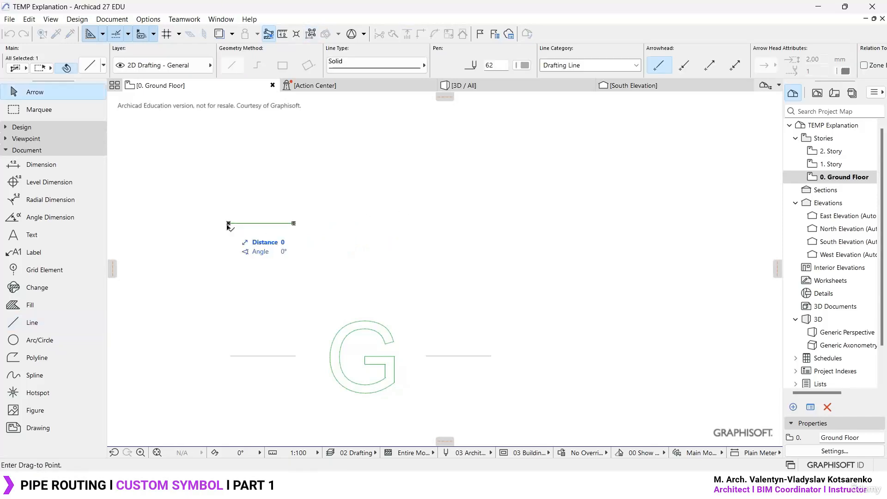
pyautogui.hotkey('ctrl', 'alt')
pyautogui.click(294, 223)
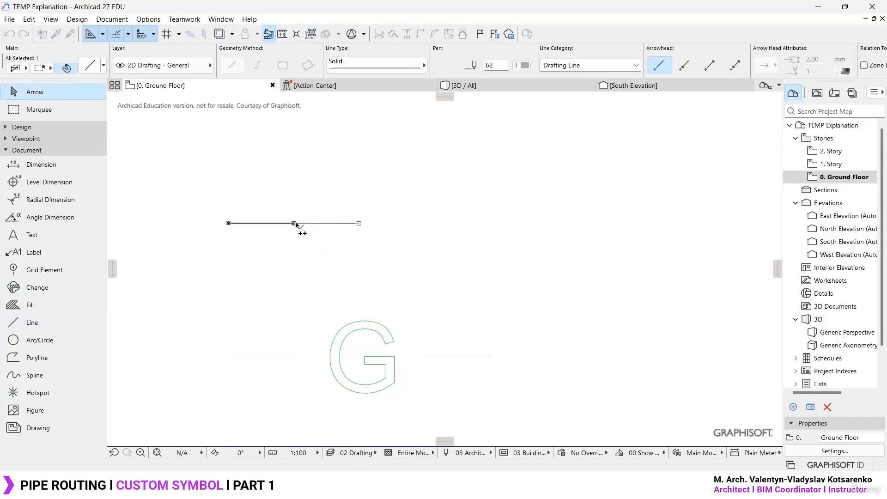
pyautogui.doubleClick(359, 223)
pyautogui.press('Delete')
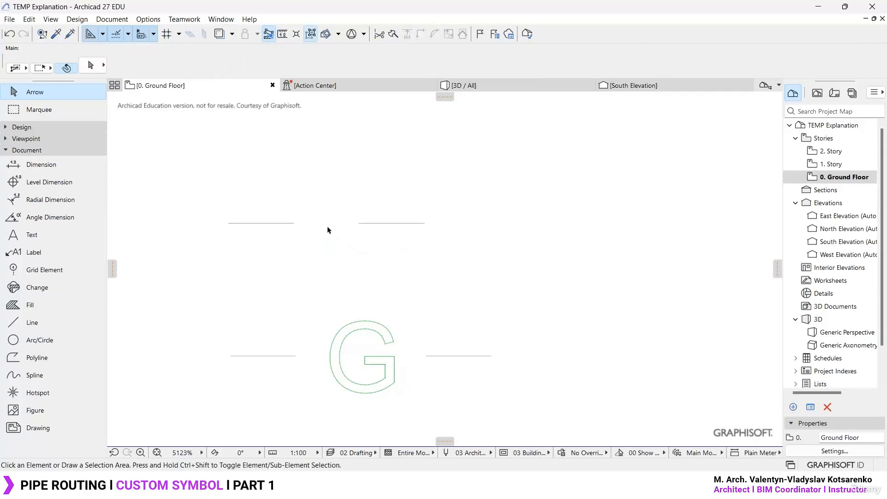
pyautogui.press('l')
pyautogui.scroll(4, 326, 210)
pyautogui.moveTo(326, 211); pyautogui.dragTo(372, 257, button='middle')
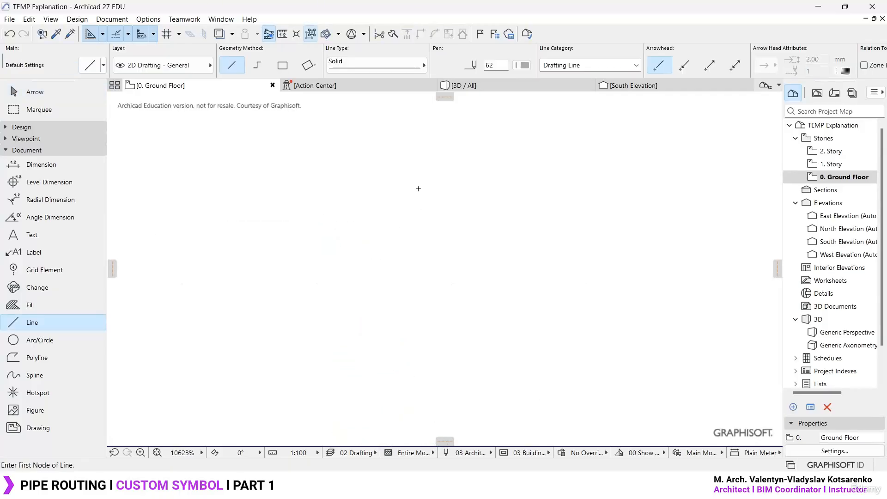
pyautogui.click(422, 189)
pyautogui.click(337, 188)
pyautogui.hotkey('ctrl', 'z')
# - Draw a squared letter G about 34 wide between the two dashes as chained line segments, ending with a short inward stub
pyautogui.click(258, 65)
pyautogui.click(421, 181)
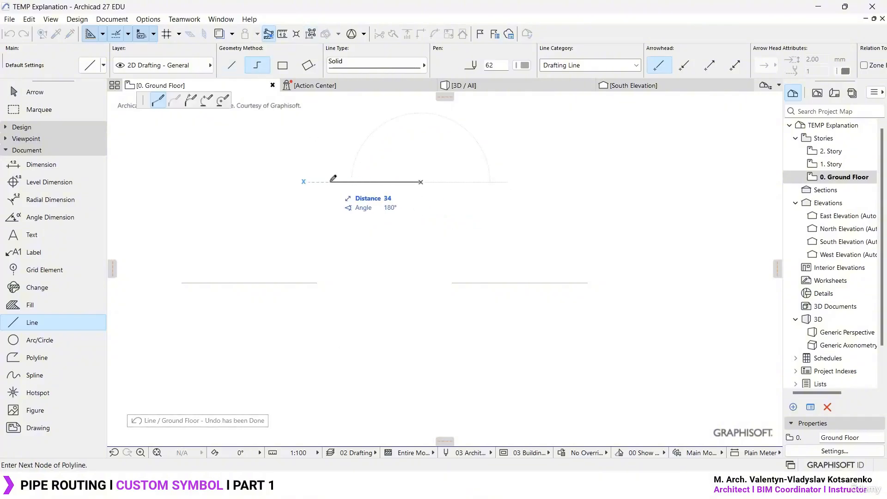
pyautogui.click(331, 181)
pyautogui.scroll(-3, 335, 181)
pyautogui.scroll(2, 342, 217)
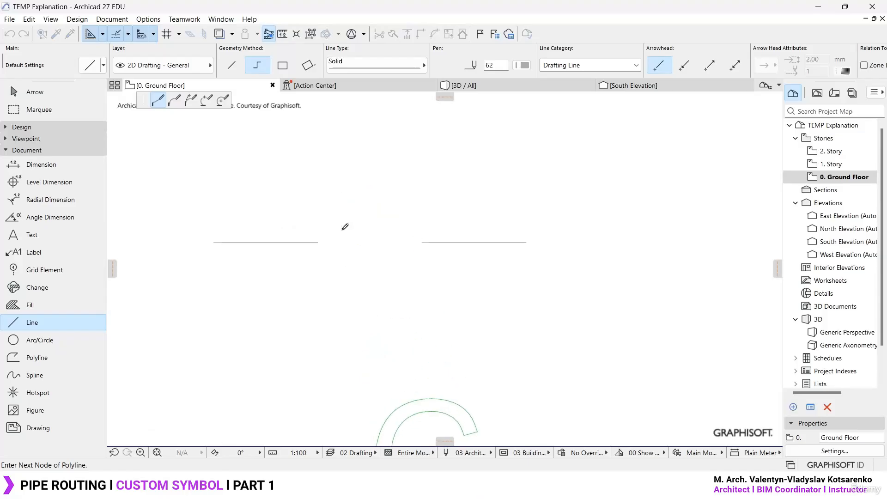
pyautogui.click(329, 292)
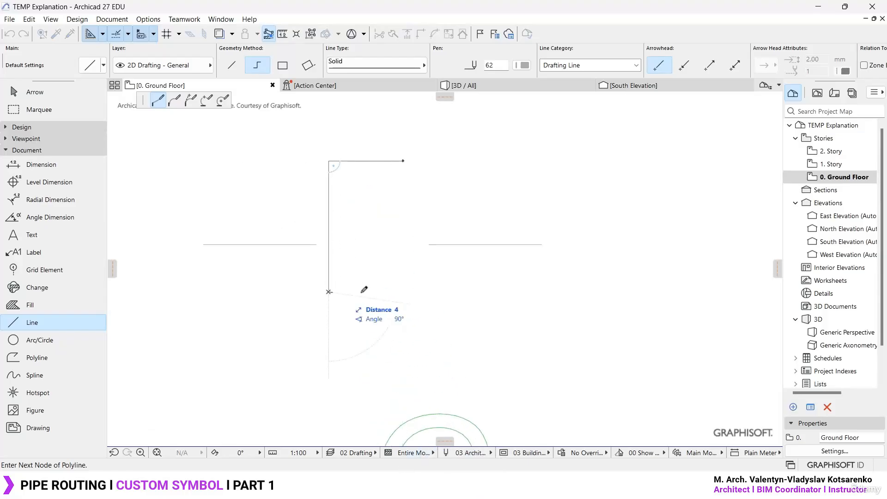
pyautogui.click(403, 293)
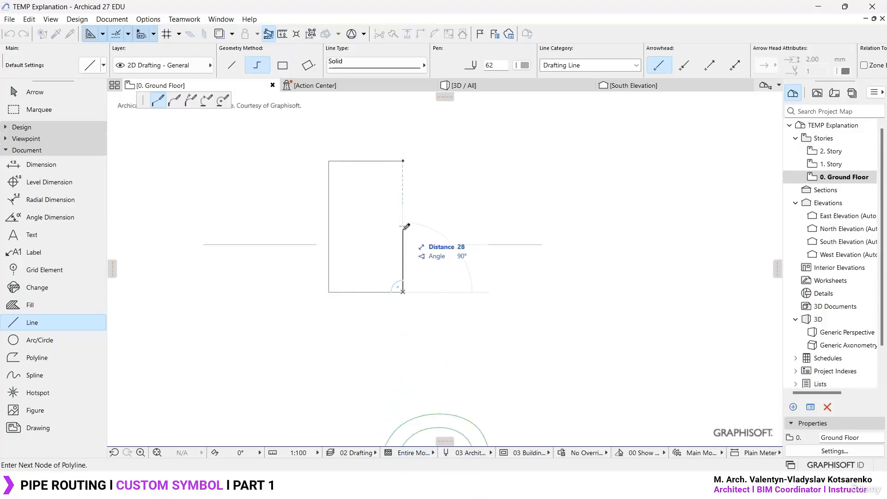
pyautogui.click(403, 230)
pyautogui.doubleClick(365, 230)
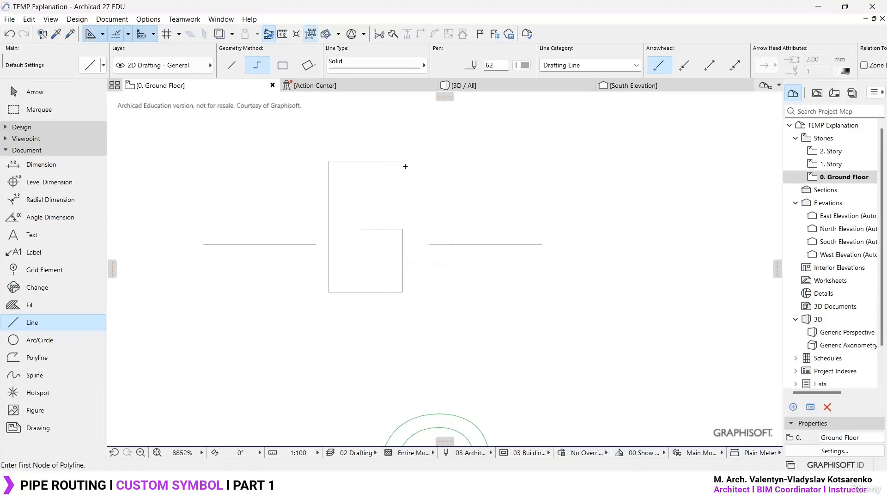
pyautogui.press('Escape')
# - Offset a copy of the letter G's five lines inward by about 5
pyautogui.click(379, 230)
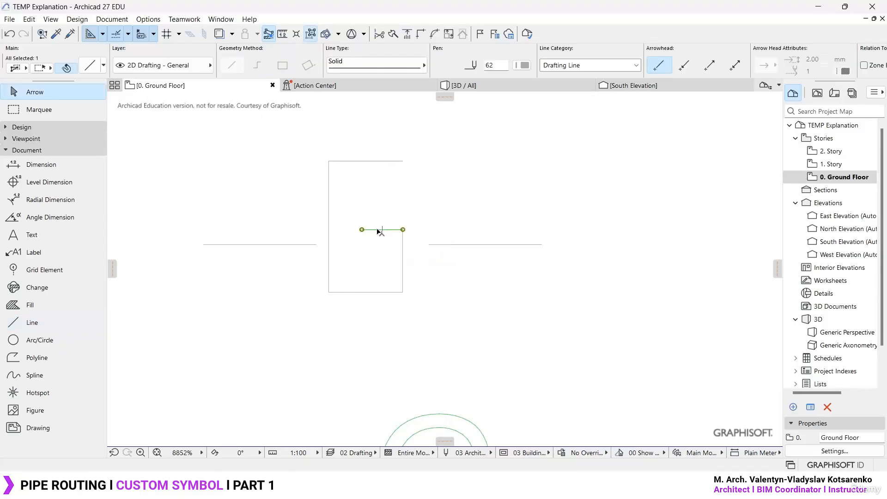
pyautogui.hotkey('ctrl', 'a')
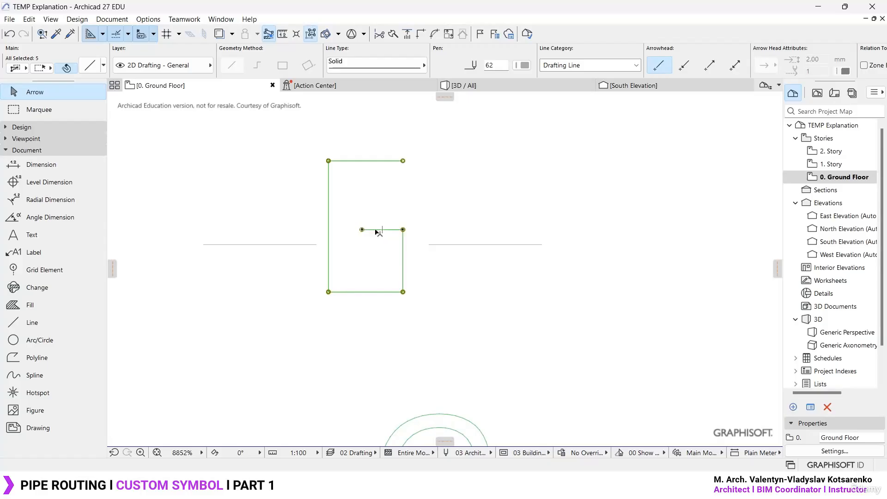
pyautogui.click(383, 231)
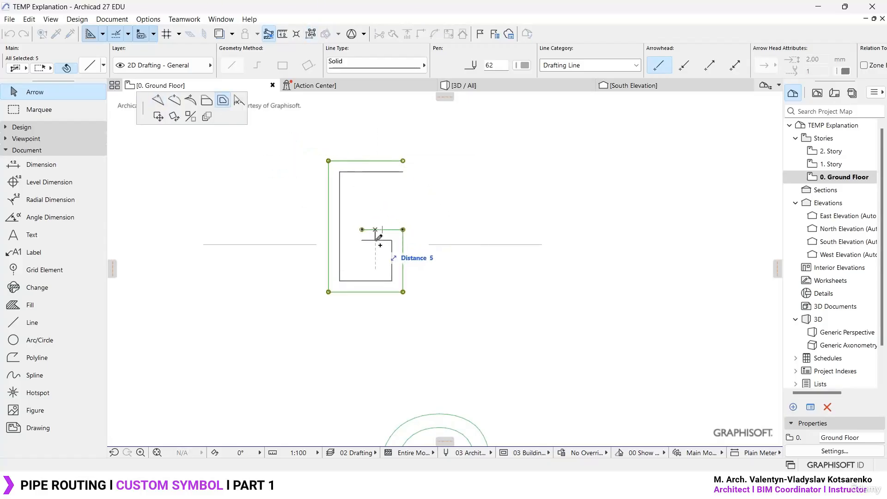
pyautogui.keyDown('ctrl'); pyautogui.click(376, 240); pyautogui.keyUp('ctrl')
pyautogui.press('Escape')
# - Close the G outline with short lines joining the inner and outer contours at the middle stub and at the upper arm
pyautogui.press('l')
pyautogui.click(362, 240)
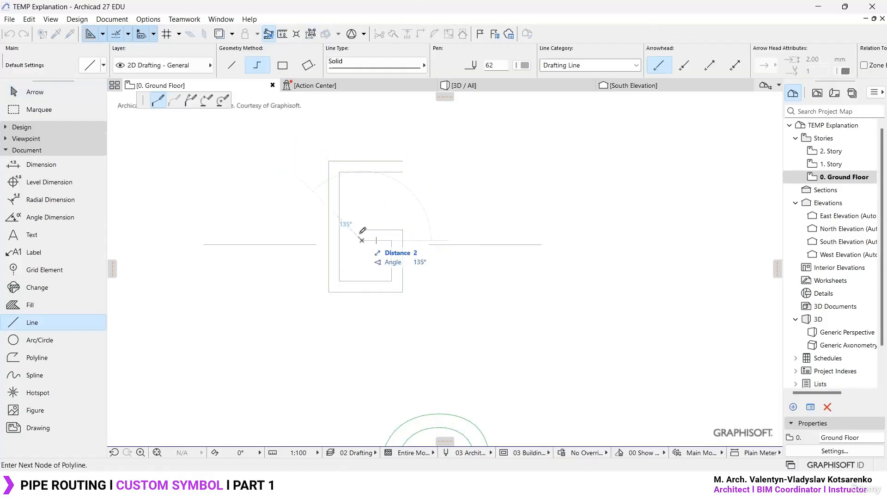
pyautogui.doubleClick(363, 230)
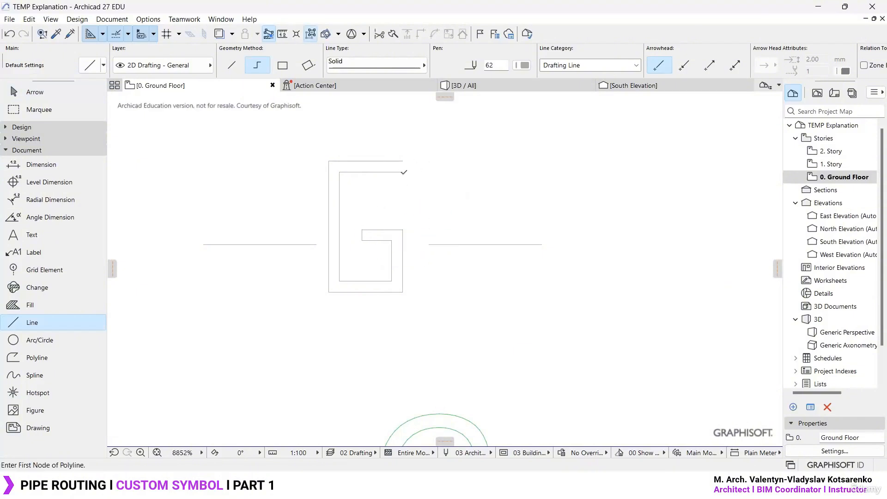
pyautogui.click(403, 172)
pyautogui.doubleClick(402, 161)
pyautogui.press('Escape')
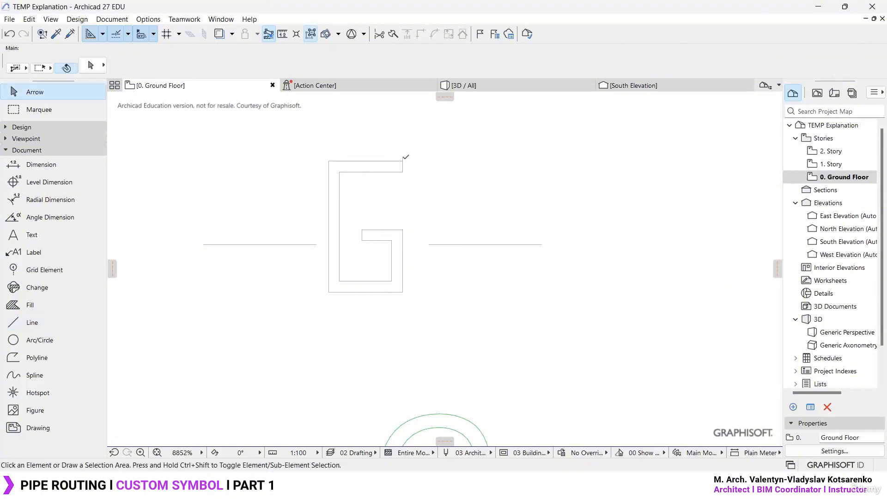
pyautogui.click(403, 161)
pyautogui.click(403, 161)
pyautogui.press('Escape')
# - Place a copy of the new G outline and its two dashes directly above the original
pyautogui.press('Escape')
pyautogui.scroll(-3, 415, 256)
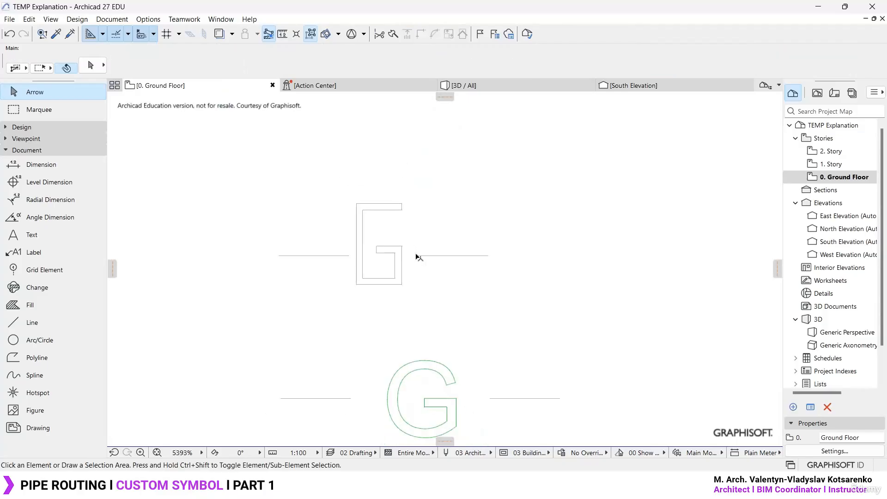
pyautogui.moveTo(512, 325); pyautogui.dragTo(266, 212)
pyautogui.hotkey('ctrl', 'd')
pyautogui.click(467, 282)
pyautogui.hotkey('ctrl', 'alt')
pyautogui.scroll(-2, 465, 227)
pyautogui.moveTo(465, 226); pyautogui.dragTo(459, 311, button='middle')
pyautogui.click(460, 245)
pyautogui.press('Escape')
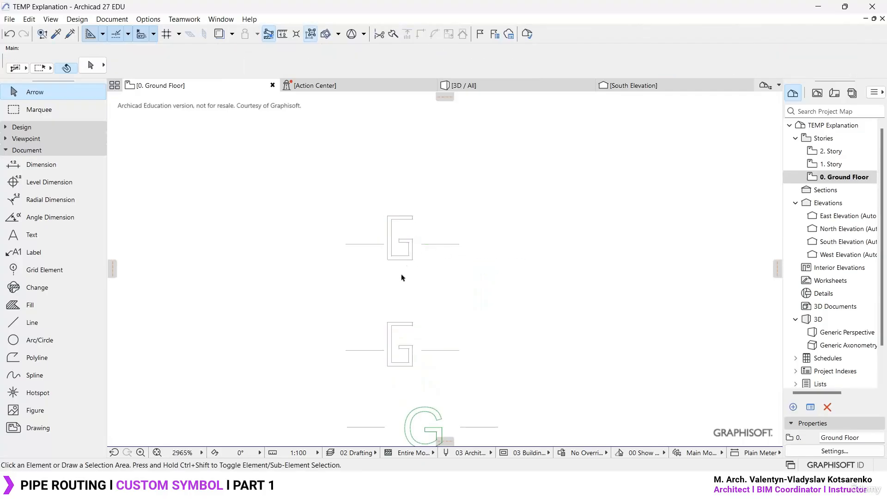
# - Delete the outlined letter G from the upper copy, keeping its two dashes
pyautogui.moveTo(414, 271); pyautogui.dragTo(383, 199)
pyautogui.keyDown('shift'); pyautogui.click(356, 244); pyautogui.keyUp('shift')
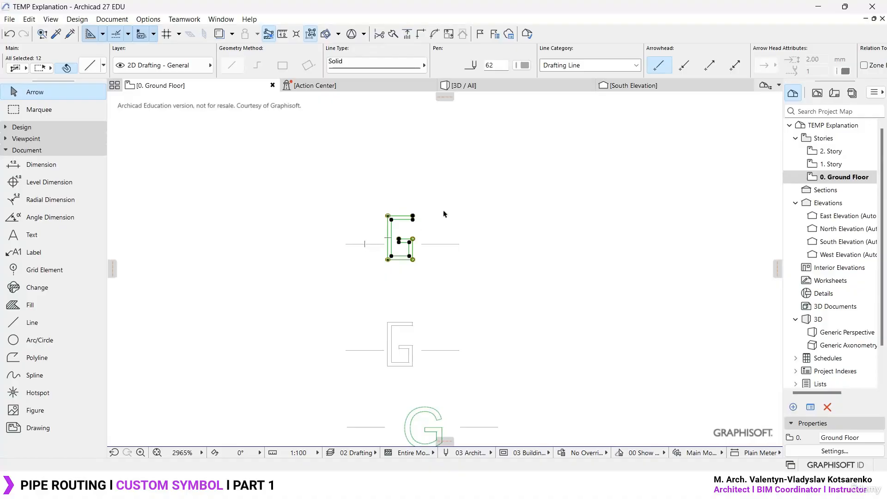
# - Create a text block with the letter G in the empty area between the pipe runs
pyautogui.click(56, 234)
pyautogui.scroll(-3, 412, 277)
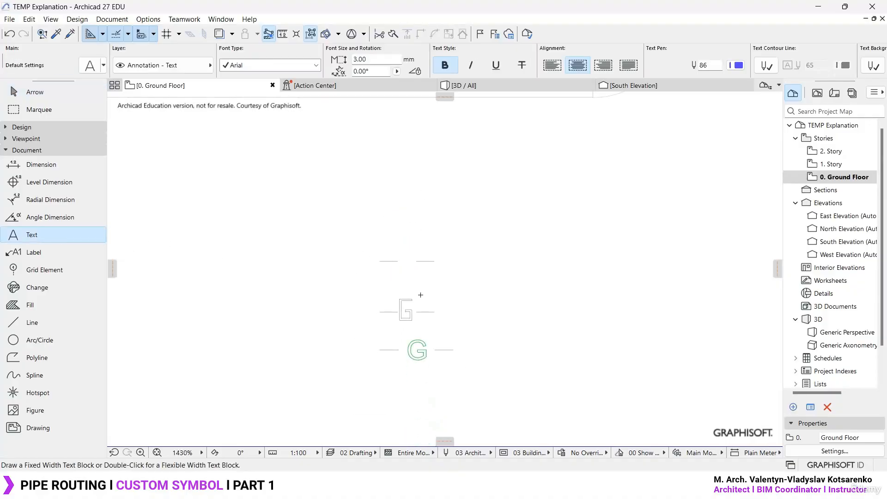
pyautogui.click(514, 306)
pyautogui.press('Escape')
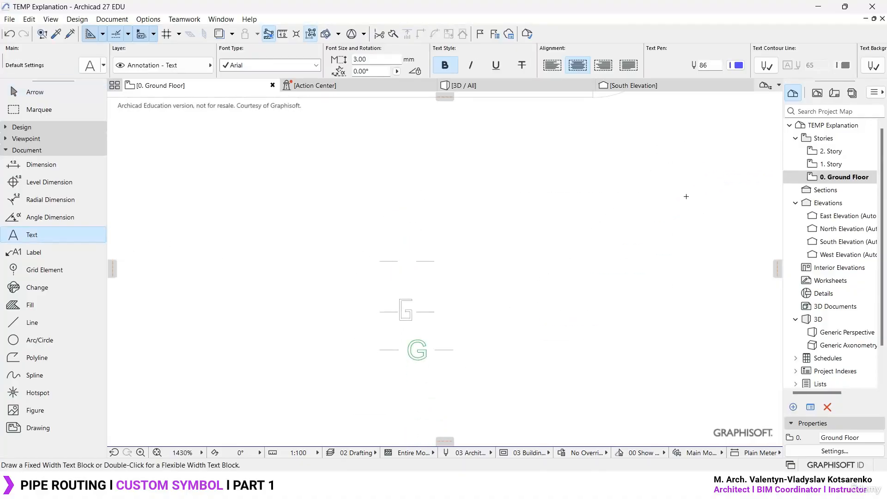
pyautogui.scroll(-1, 477, 261)
pyautogui.scroll(-5, 477, 262)
pyautogui.click(450, 315)
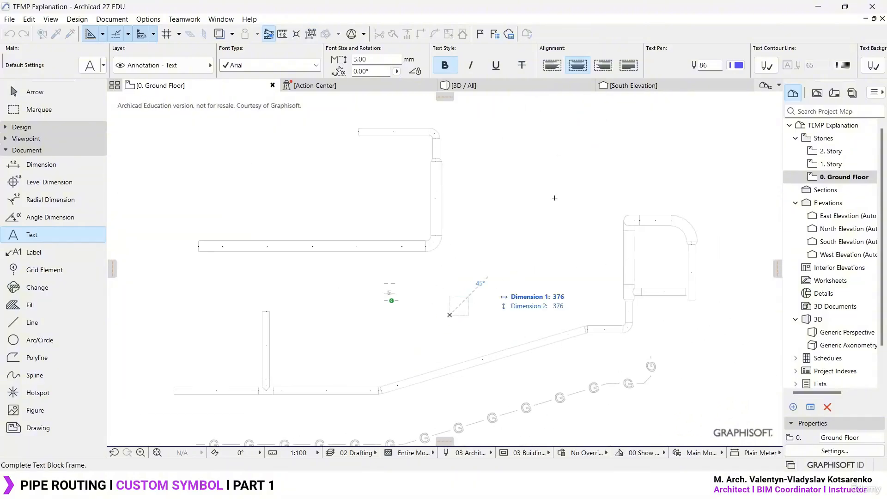
pyautogui.click(598, 151)
pyautogui.write('G')
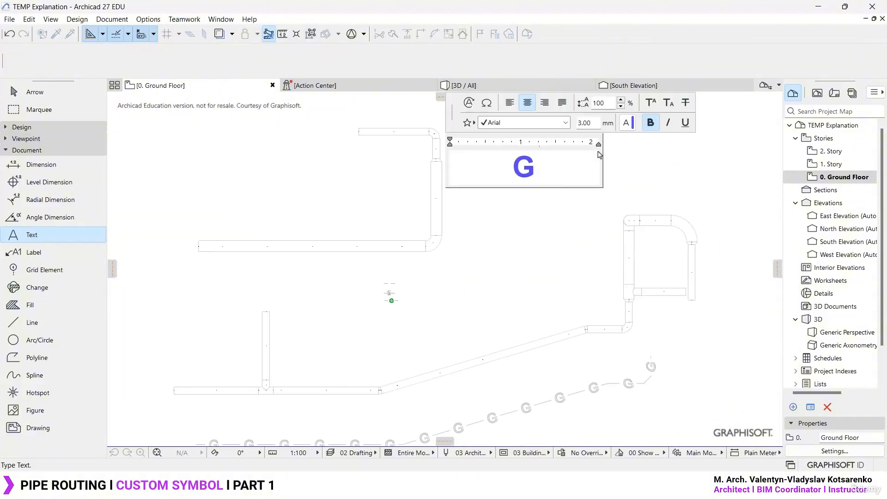
# - Set the font size of the letter G to 0.5 mm and finish the text block
pyautogui.doubleClick(594, 123)
pyautogui.write('1')
pyautogui.press('Return')
pyautogui.moveTo(545, 163); pyautogui.dragTo(471, 170)
pyautogui.doubleClick(586, 122)
pyautogui.write('.5')
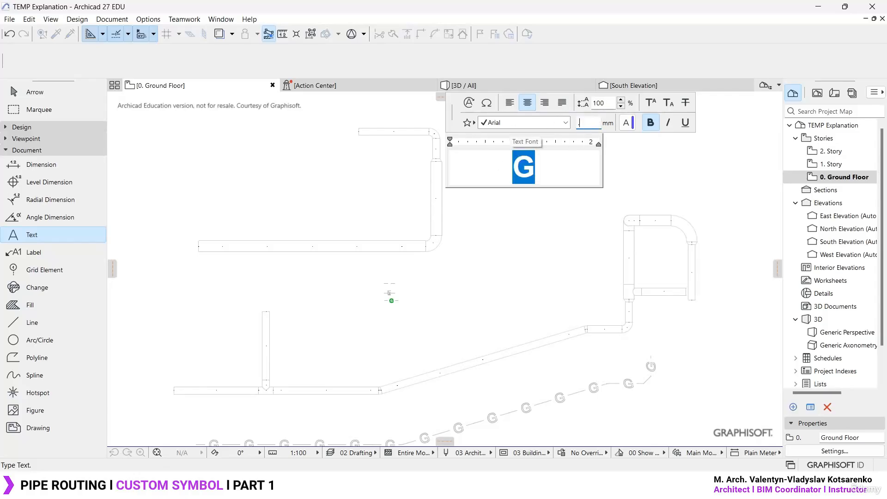
pyautogui.press('Return')
pyautogui.click(539, 216)
pyautogui.press('Escape')
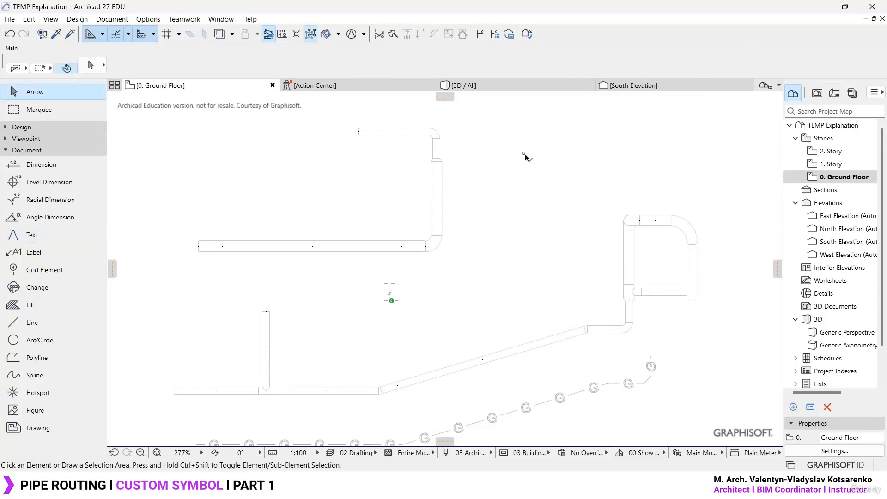
# - Move the small G text block by its center to just above the gap between the upper pair of dashes
pyautogui.click(524, 153)
pyautogui.hotkey('ctrl', 'd')
pyautogui.click(524, 153)
pyautogui.scroll(10, 409, 264)
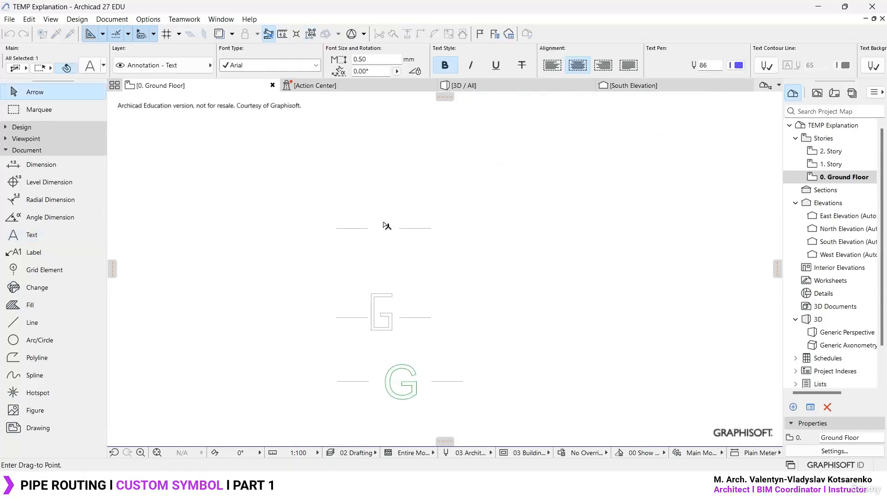
# - Narrow the G text block's frame so that it fits closely around the letter
pyautogui.scroll(-5, 390, 224)
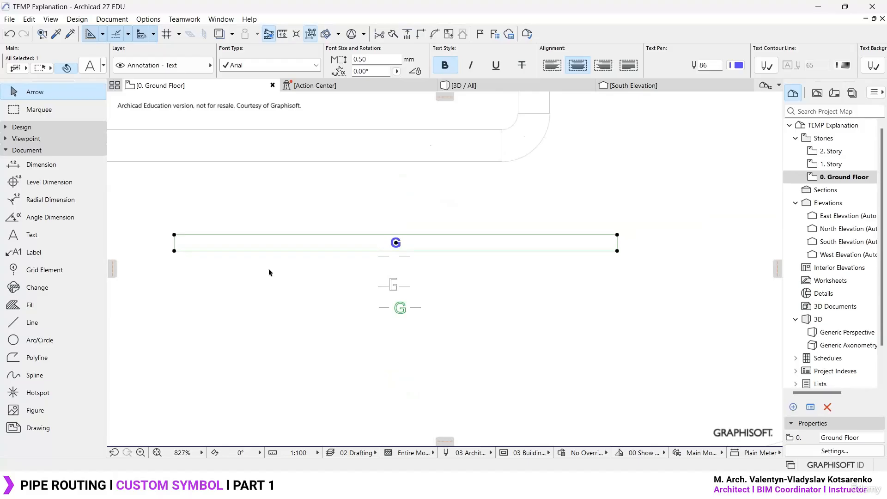
pyautogui.click(175, 251)
pyautogui.click(595, 250)
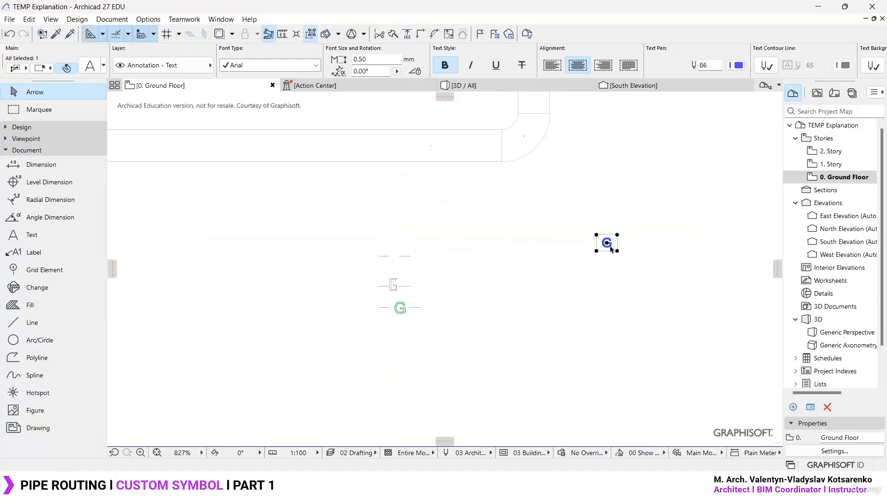
# - Move the narrowed G text block by its center point to the middle of the gap between the two upper dashes
pyautogui.hotkey('ctrl', 'd')
pyautogui.click(606, 242)
pyautogui.scroll(5, 407, 255)
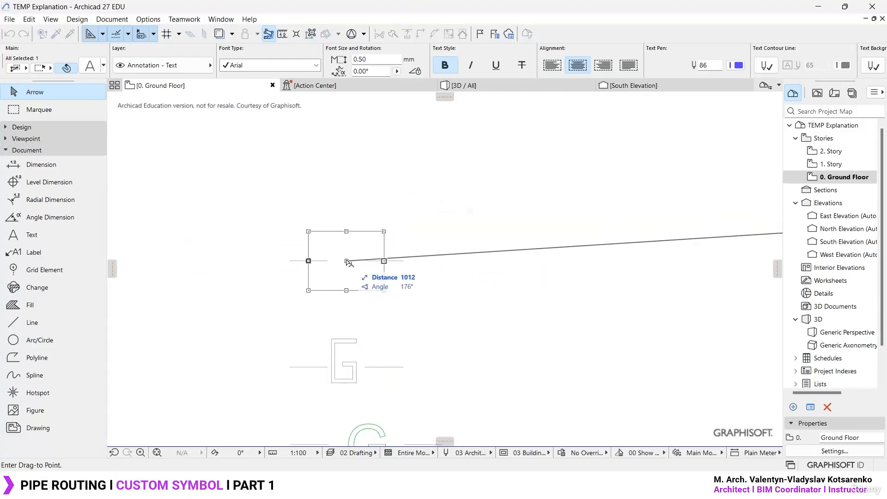
pyautogui.click(377, 257)
pyautogui.scroll(3, 362, 274)
pyautogui.scroll(2, 362, 274)
# - Set the G text's size to 0.35 mm and recenter it on the line of the two dashes
pyautogui.click(375, 277)
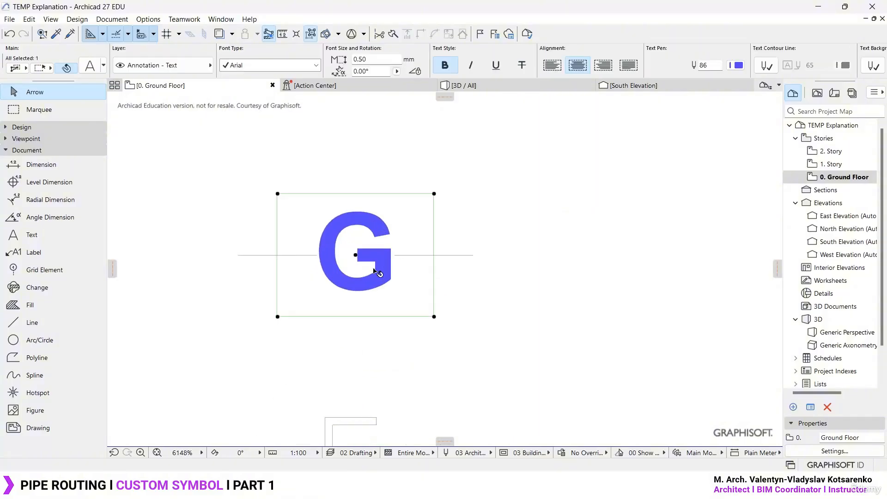
pyautogui.click(372, 59)
pyautogui.write('.')
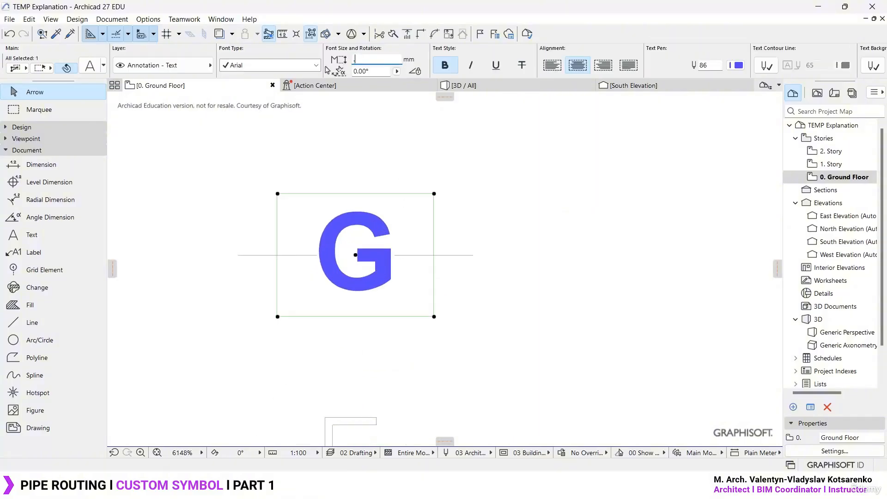
pyautogui.press('Return')
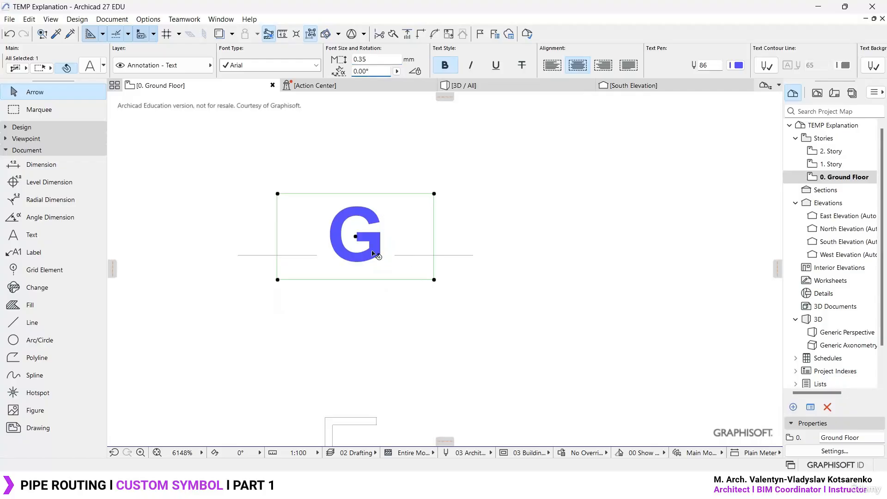
pyautogui.click(356, 237)
pyautogui.click(356, 257)
pyautogui.click(499, 341)
# - Select and copy the blue G text together with the two dashes on either side of it
pyautogui.scroll(-4, 435, 169)
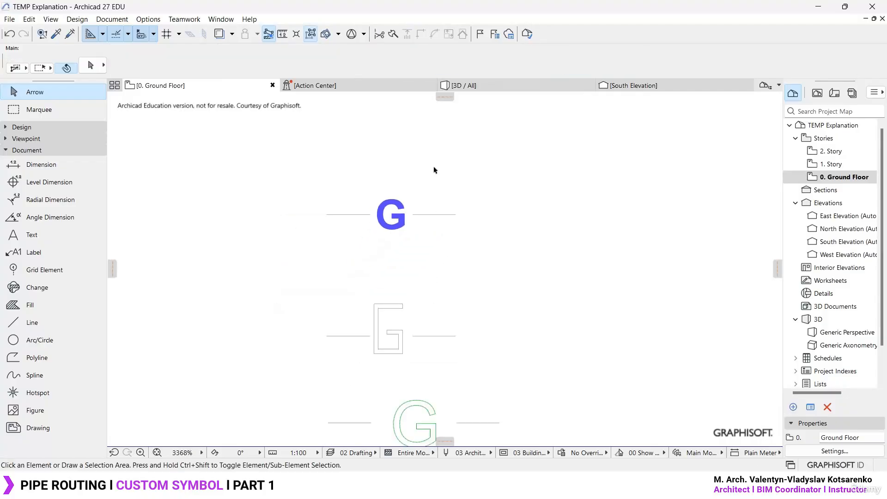
pyautogui.scroll(2, 410, 259)
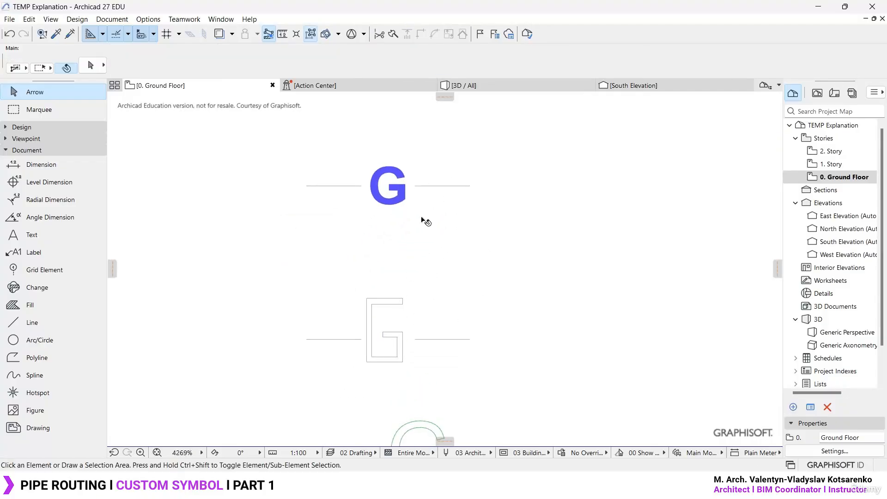
pyautogui.moveTo(549, 231); pyautogui.dragTo(246, 129)
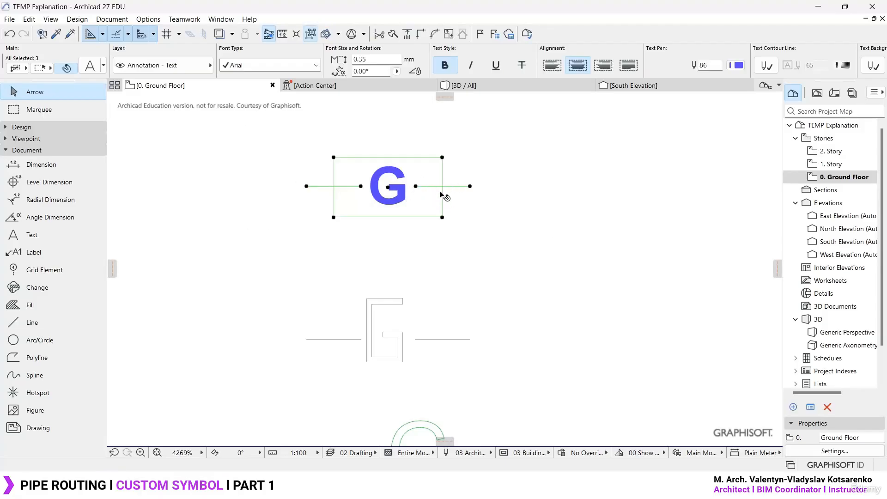
# - Create a new line type of the Symbol kind and name it Gas
pyautogui.click(151, 20)
pyautogui.moveTo(158, 37)
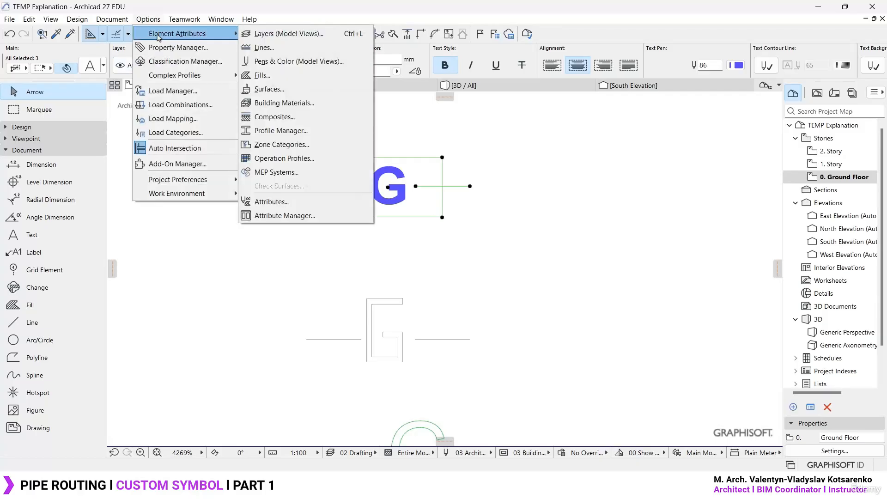
pyautogui.click(267, 48)
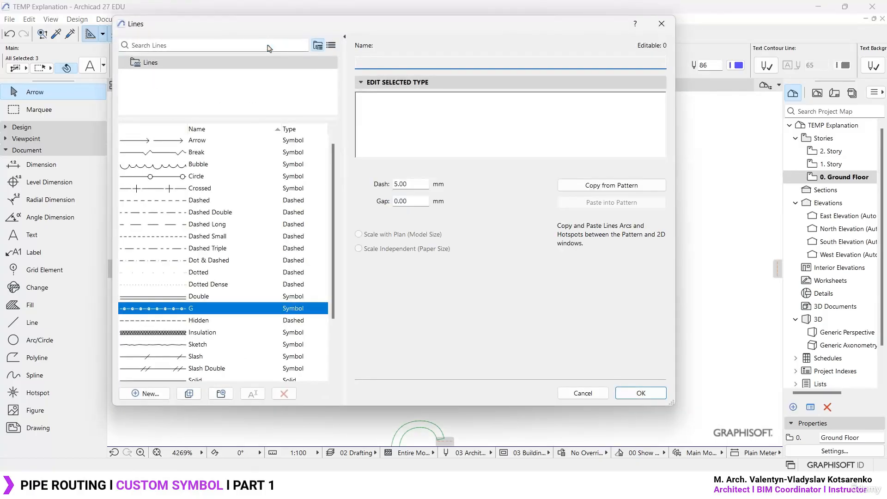
pyautogui.click(147, 394)
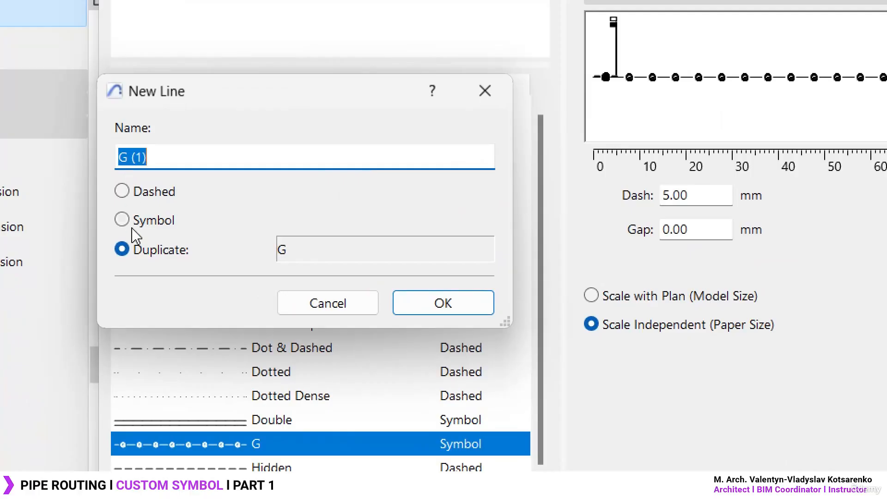
pyautogui.click(136, 199)
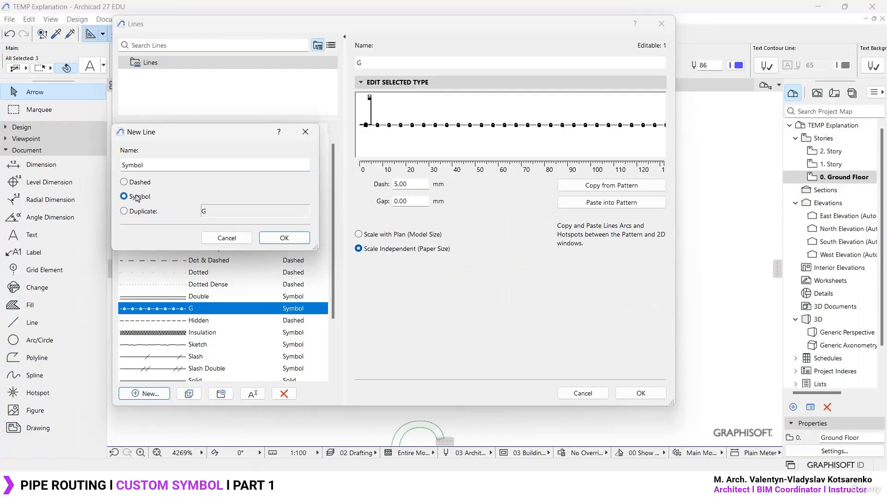
pyautogui.doubleClick(150, 162)
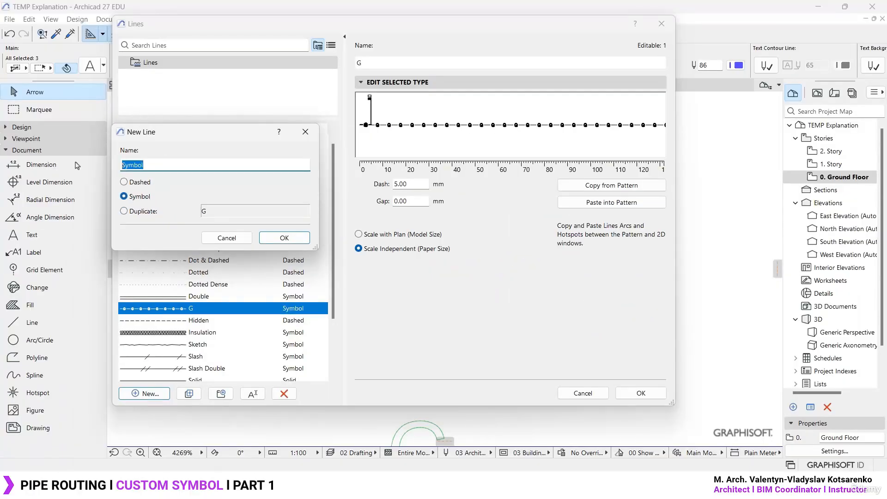
pyautogui.write('Gas')
pyautogui.click(285, 238)
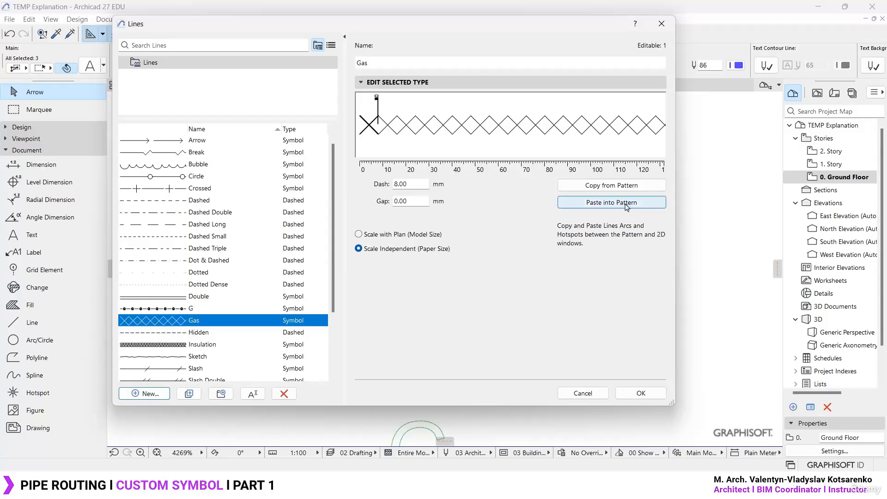
# - Try to paste the copied G text and dashes into the Gas line's pattern, and discard the new line type
pyautogui.click(626, 204)
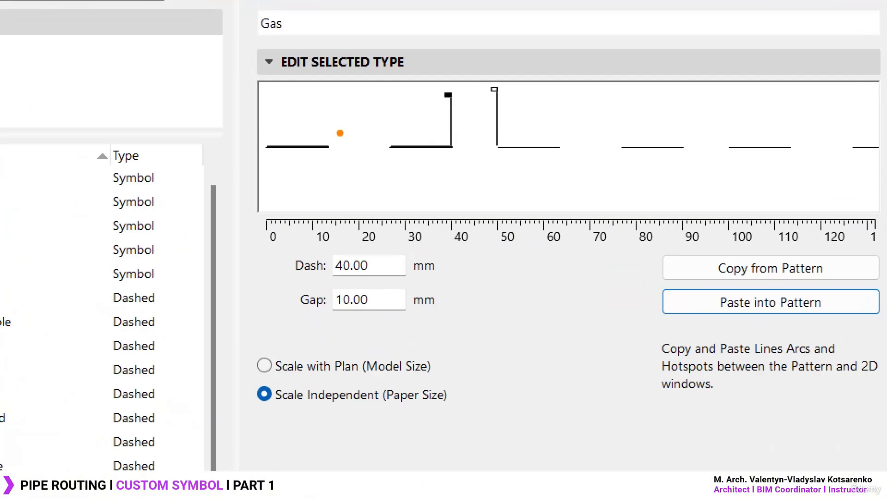
pyautogui.moveTo(327, 106); pyautogui.dragTo(393, 176)
pyautogui.moveTo(340, 185); pyautogui.dragTo(395, 108)
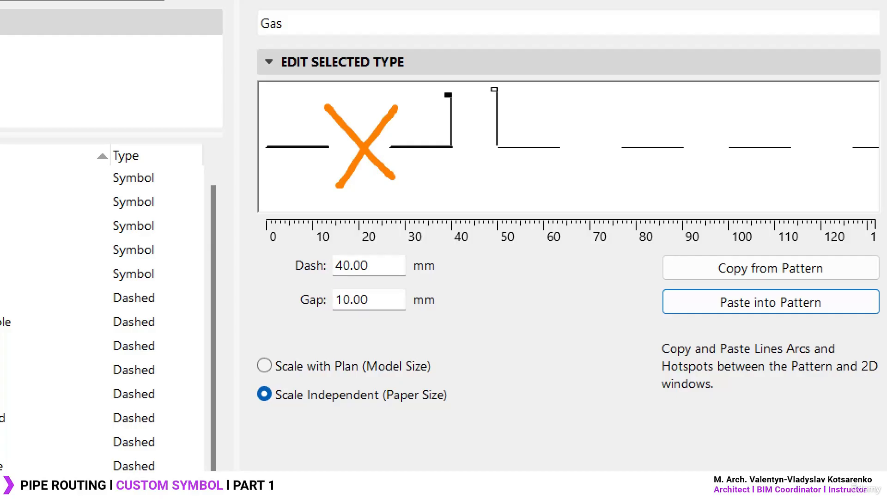
pyautogui.moveTo(262, 147); pyautogui.dragTo(320, 146)
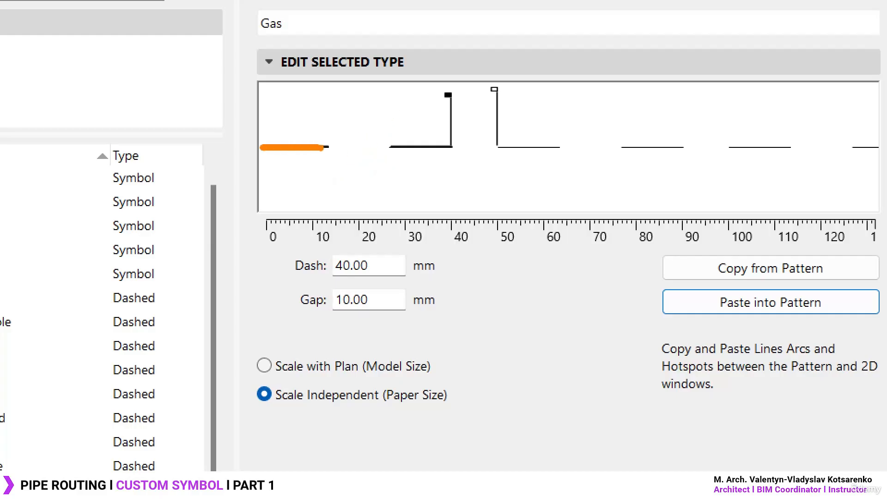
pyautogui.moveTo(393, 142); pyautogui.dragTo(552, 148)
pyautogui.moveTo(628, 149); pyautogui.dragTo(693, 150)
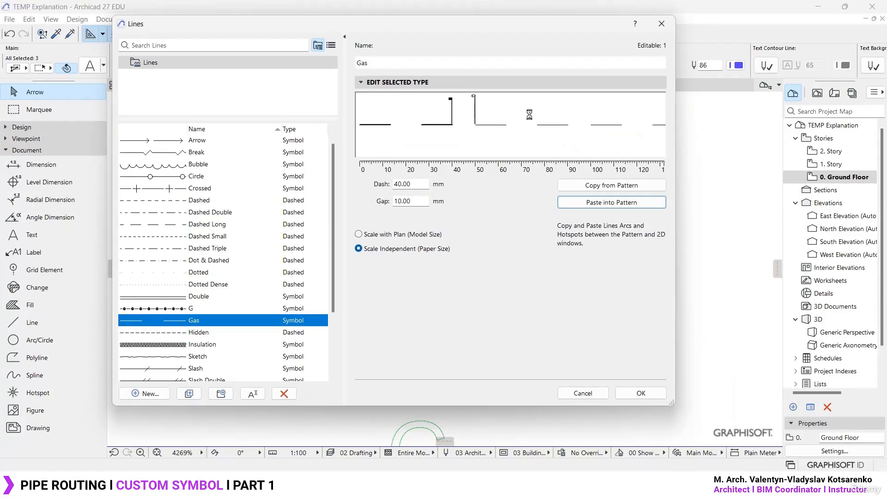
pyautogui.moveTo(554, 31); pyautogui.dragTo(207, 33)
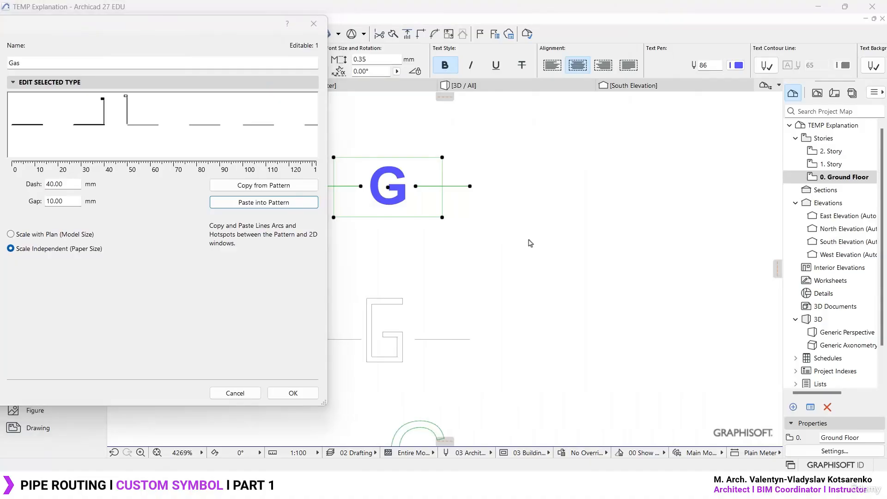
pyautogui.click(316, 24)
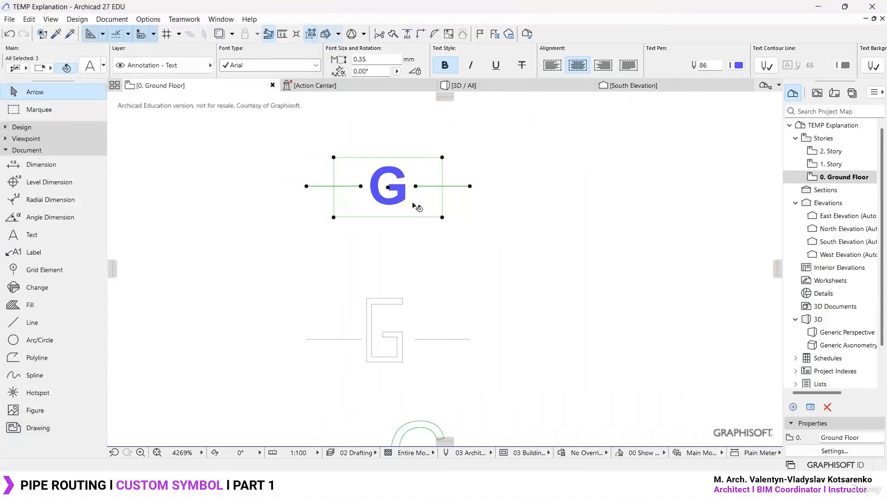
# - Select and copy the G outline drawn from lines together with its two side dashes
pyautogui.click(470, 248)
pyautogui.moveTo(451, 291); pyautogui.dragTo(471, 249, button='middle')
pyautogui.moveTo(535, 333); pyautogui.dragTo(275, 219)
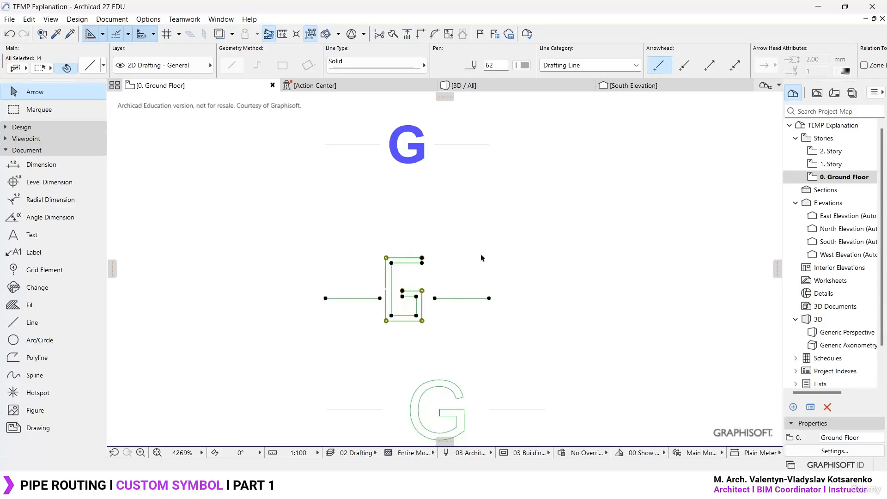
pyautogui.press('Escape')
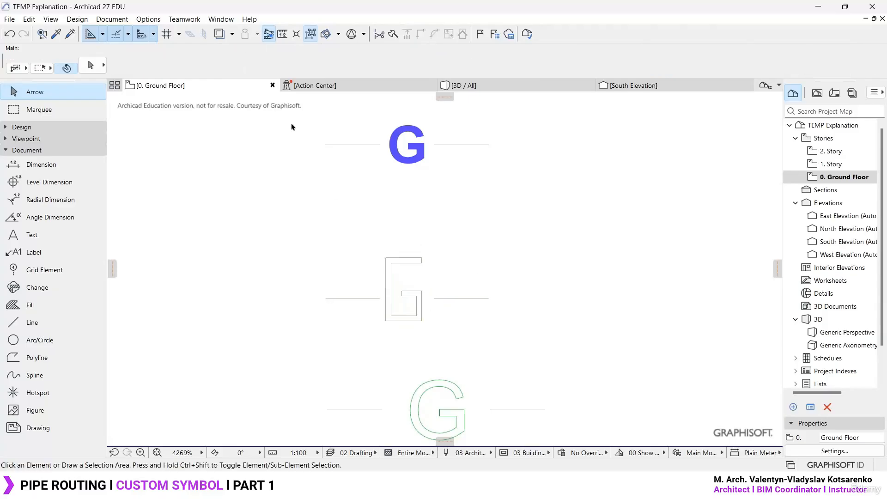
# - Create a Symbol line type named Gas and paste the copied G outline and dashes into its pattern
pyautogui.click(149, 19)
pyautogui.moveTo(165, 37)
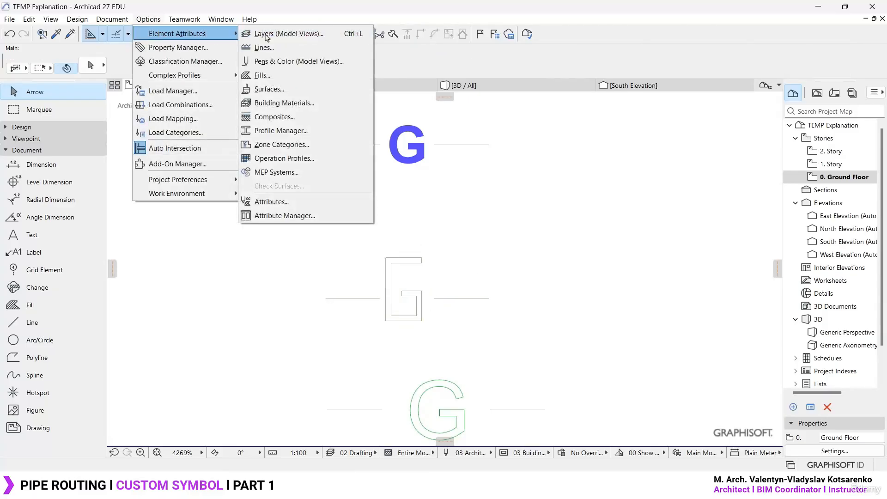
pyautogui.click(261, 47)
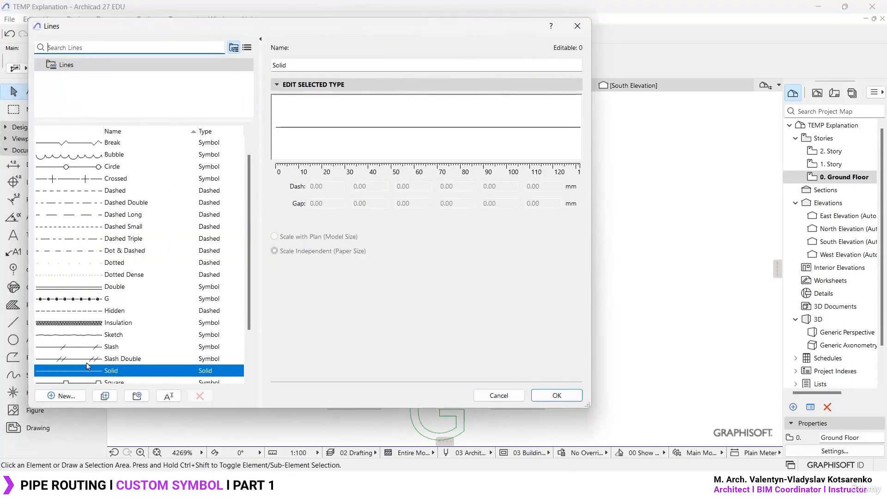
pyautogui.click(82, 394)
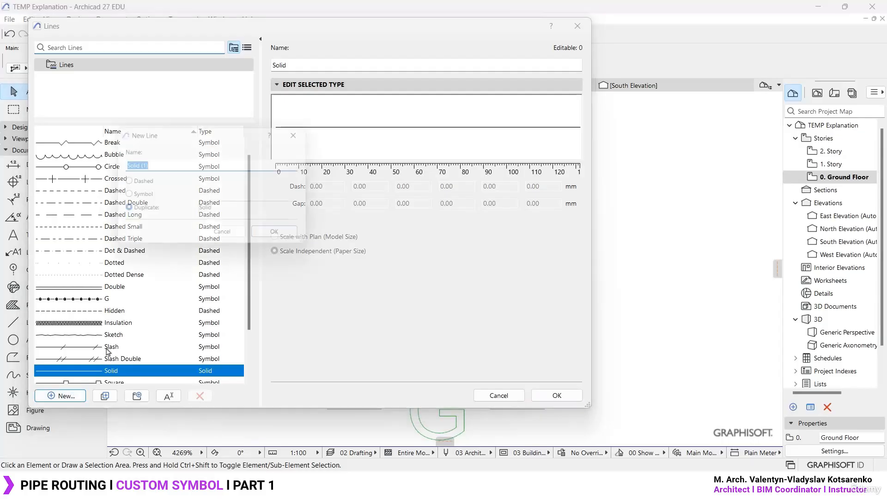
pyautogui.write('Gas')
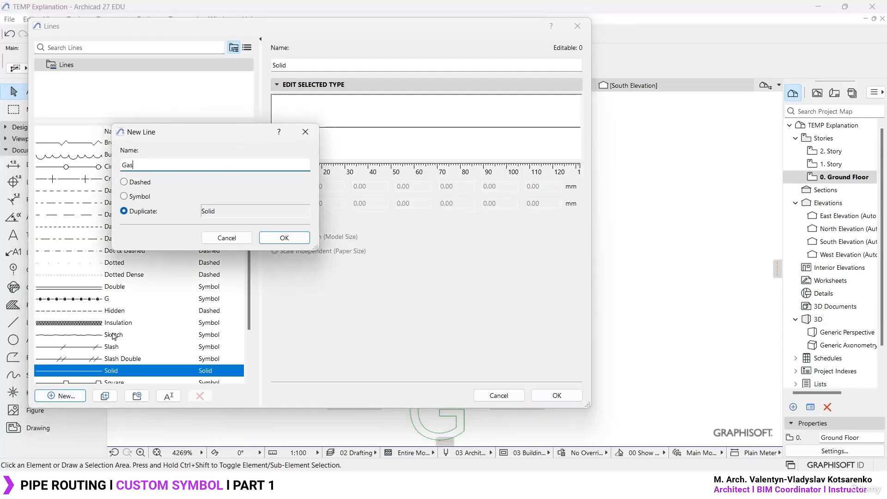
pyautogui.click(135, 197)
pyautogui.click(283, 237)
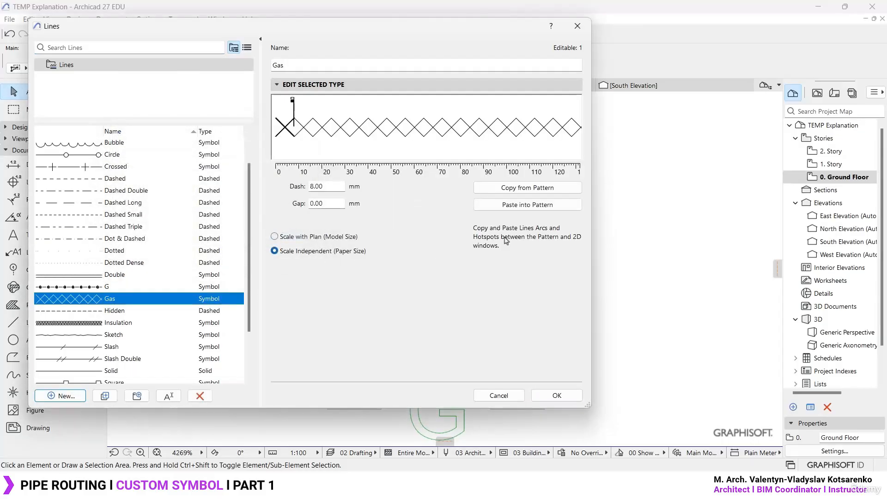
pyautogui.click(533, 205)
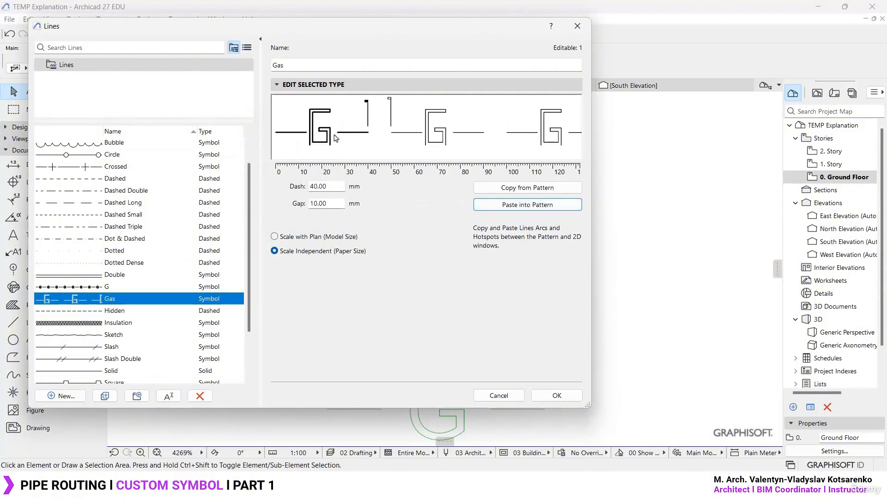
# - Set the Gas line type's gap to 0 mm and its dash to 10 mm, and save the line type
pyautogui.click(335, 207)
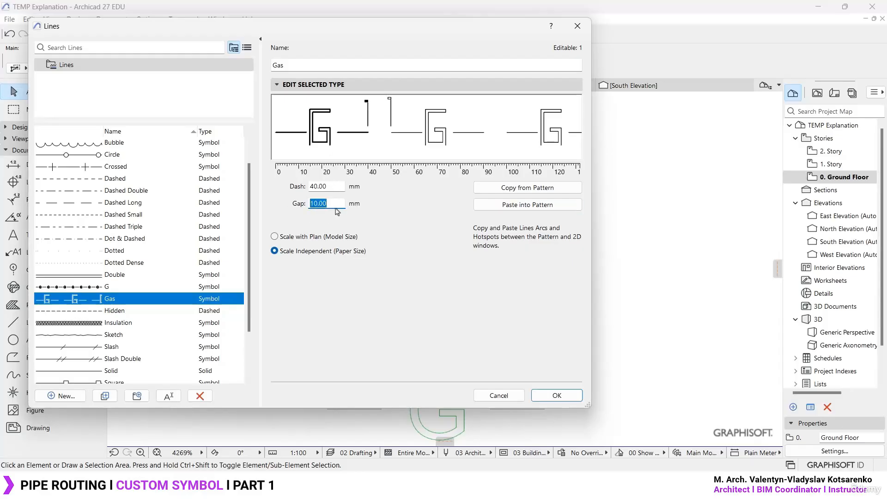
pyautogui.write('0')
pyautogui.press('Tab')
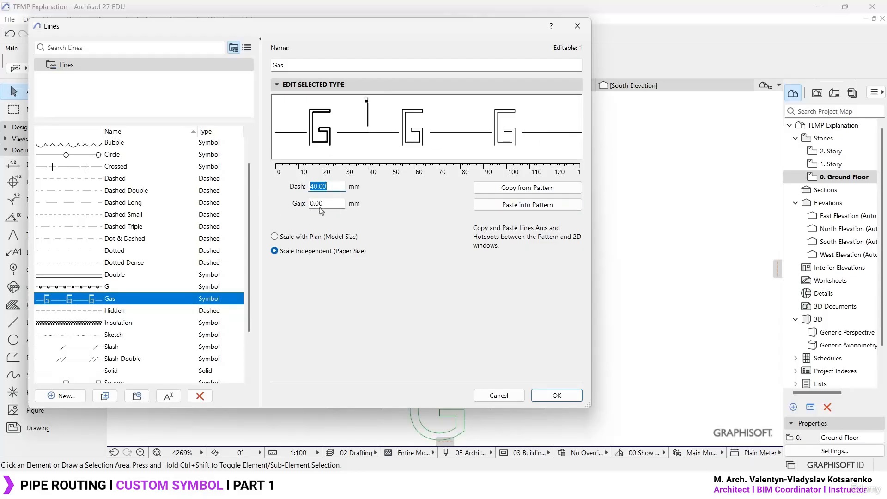
pyautogui.write('10')
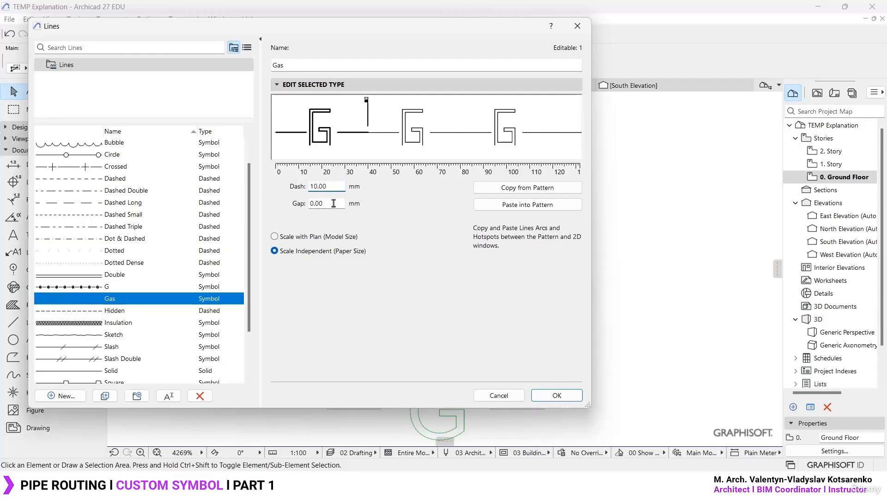
pyautogui.press('Tab')
pyautogui.click(333, 186)
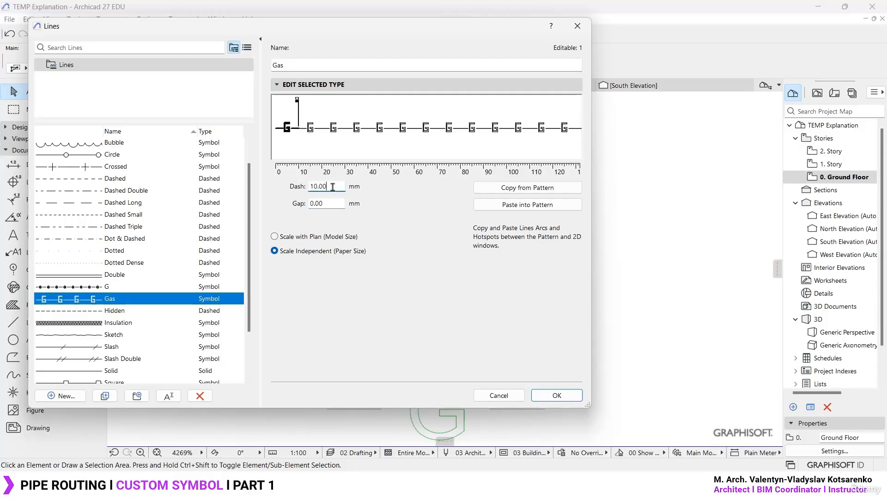
pyautogui.click(556, 395)
# - Draw a horizontal line with the Gas line type above the three G samples
pyautogui.scroll(-3, 428, 249)
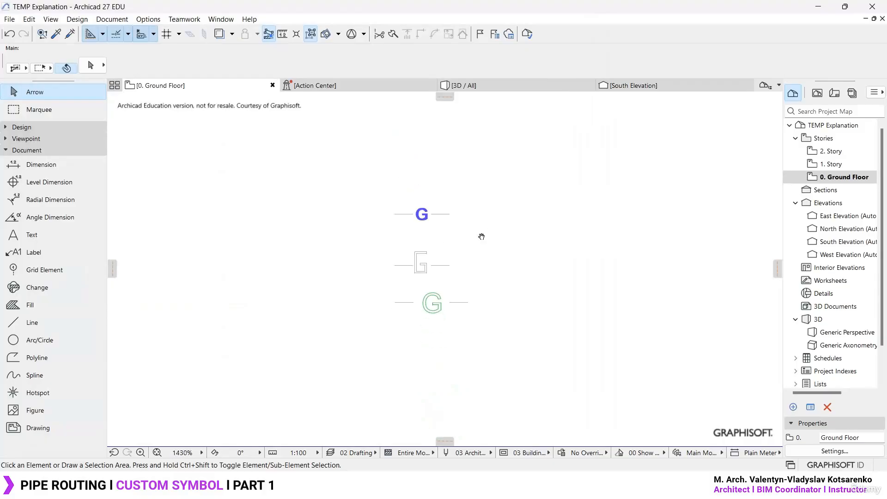
pyautogui.keyDown('alt'); pyautogui.click(426, 231); pyautogui.keyUp('alt')
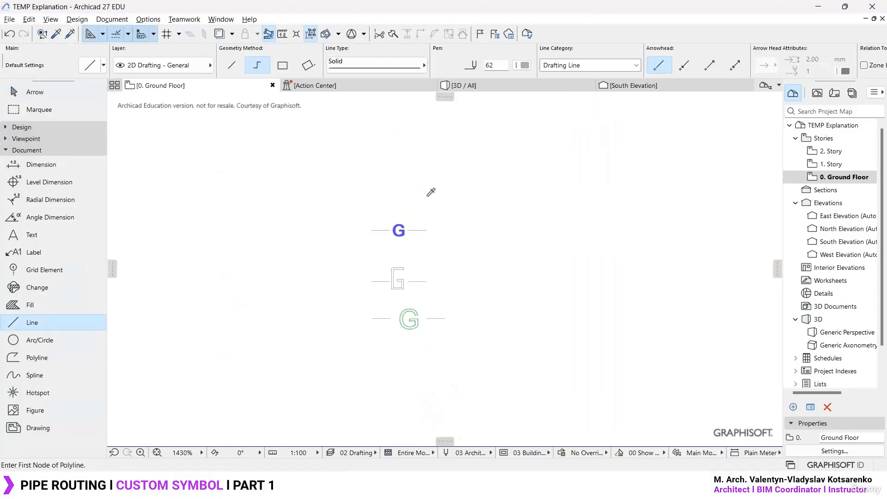
pyautogui.click(382, 65)
pyautogui.click(504, 286)
pyautogui.click(301, 167)
pyautogui.doubleClick(703, 167)
# - Select the drawn Gas line between the pipe outline and the G samples
pyautogui.scroll(-2, 612, 173)
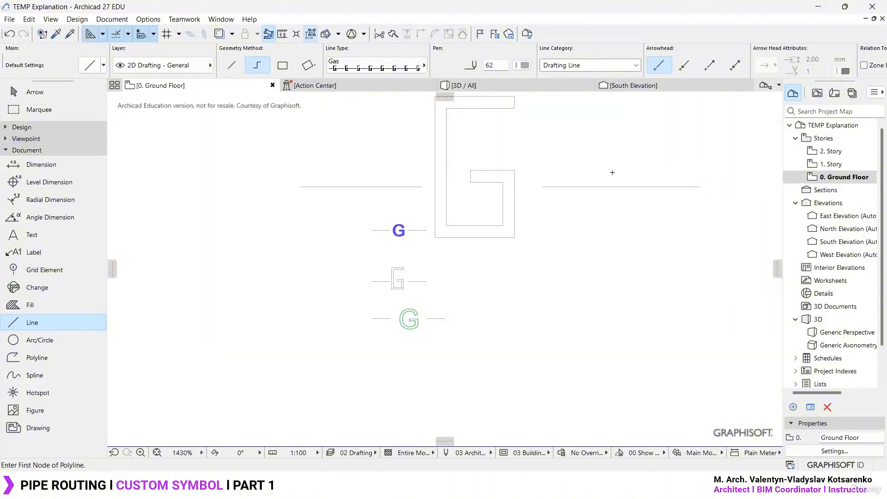
pyautogui.scroll(-1, 524, 226)
pyautogui.press('Escape')
pyautogui.moveTo(524, 223); pyautogui.dragTo(590, 254)
pyautogui.scroll(2, 512, 201)
pyautogui.scroll(1, 512, 201)
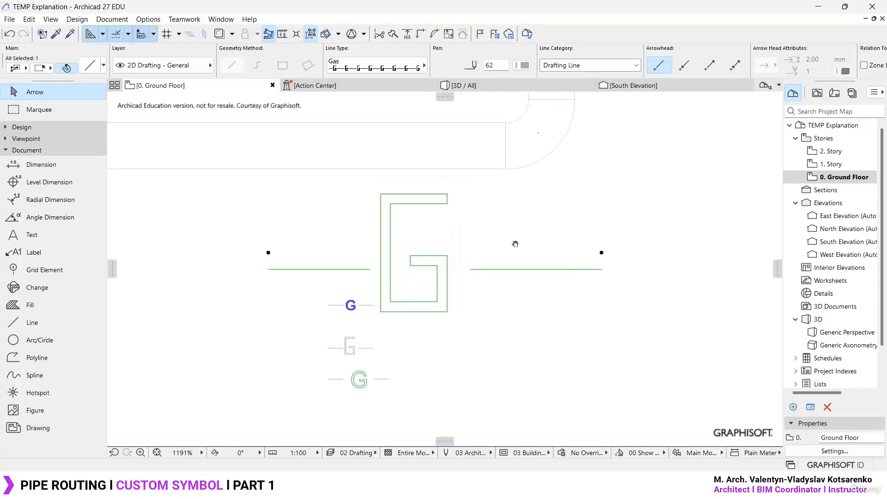
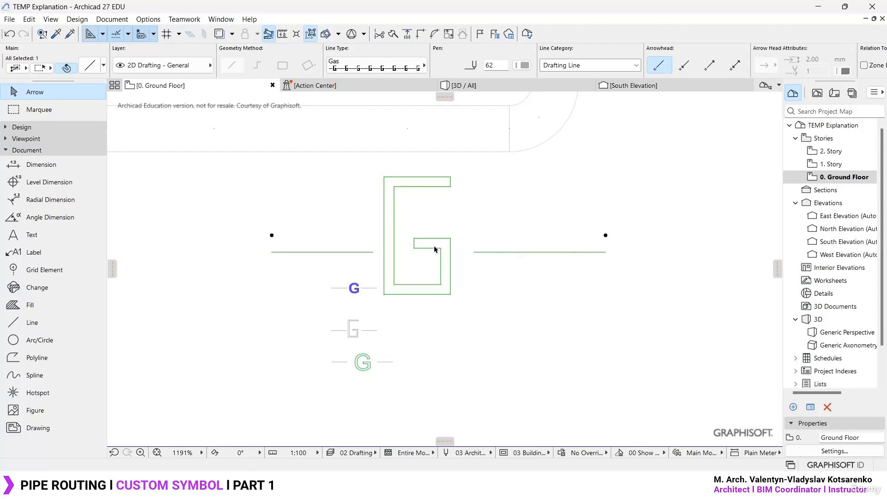
# - Stretch the right end of the Gas line horizontally to just short of the vertical pipe run, and deselect it
pyautogui.click(606, 236)
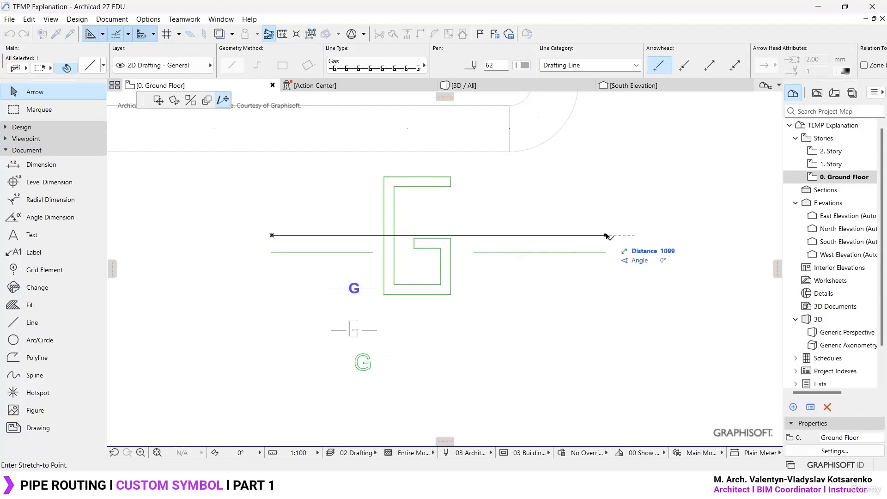
pyautogui.scroll(-5, 668, 247)
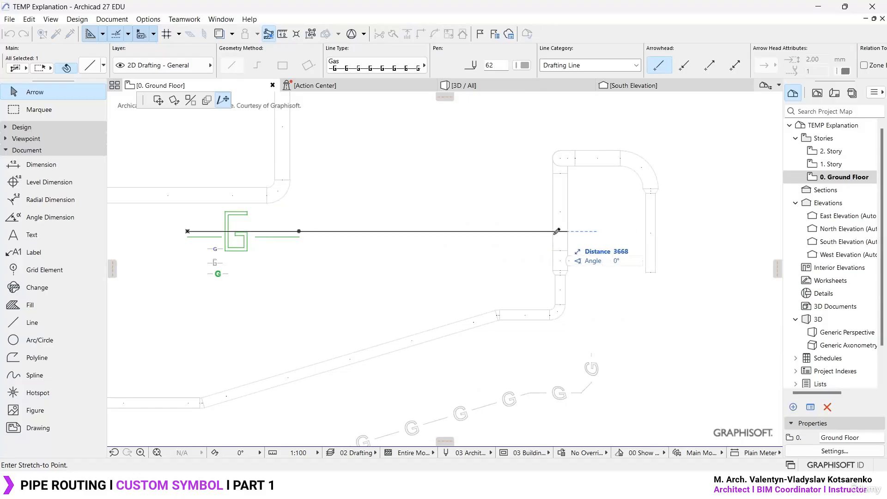
pyautogui.click(534, 229)
pyautogui.click(302, 251)
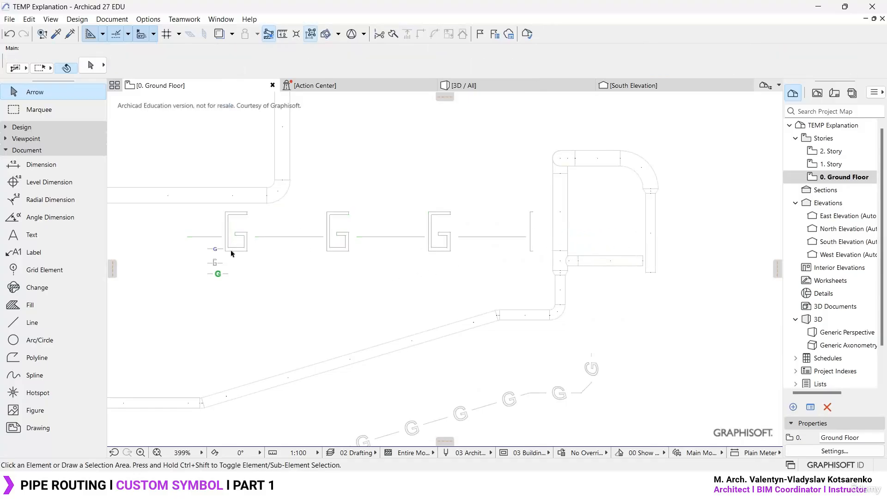
# - Bend the Gas line into two sloping segments by adding a node and placing it above the line's middle
pyautogui.scroll(2, 231, 253)
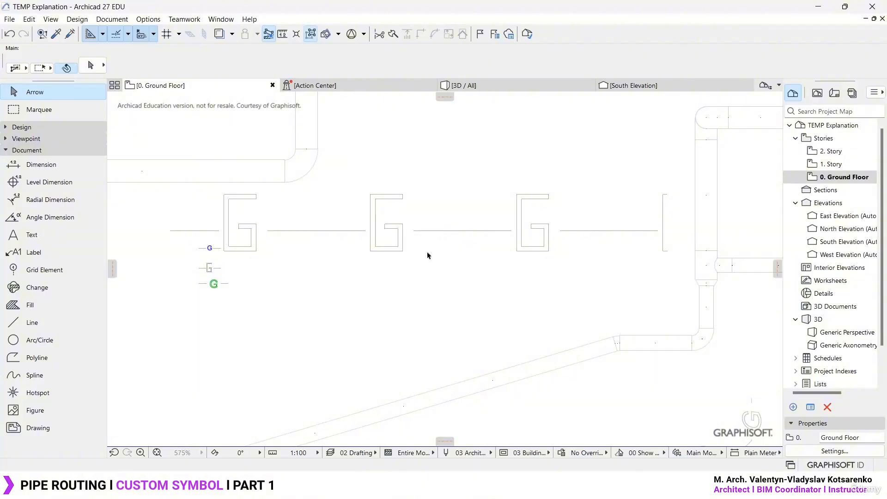
pyautogui.click(420, 237)
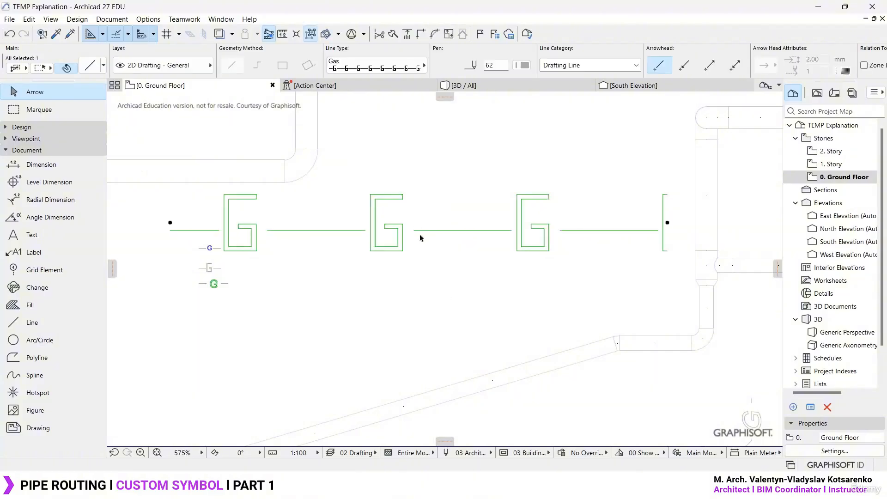
pyautogui.click(305, 223)
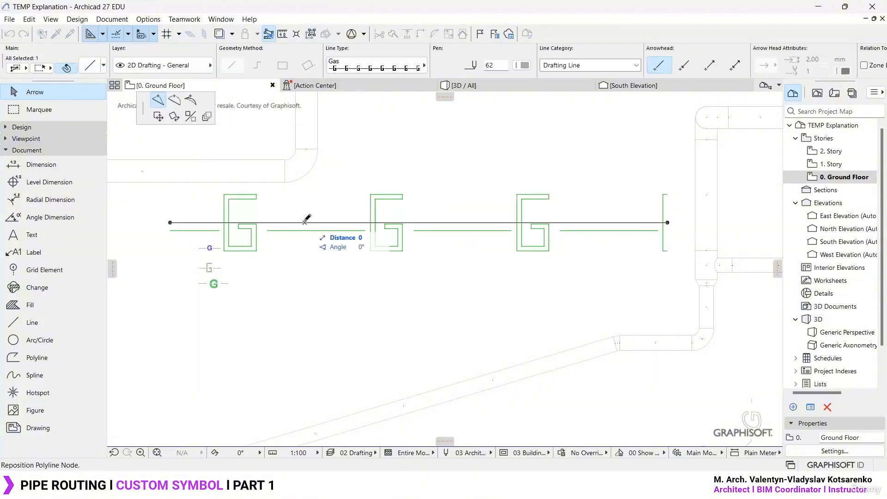
pyautogui.click(436, 146)
pyautogui.press('Escape')
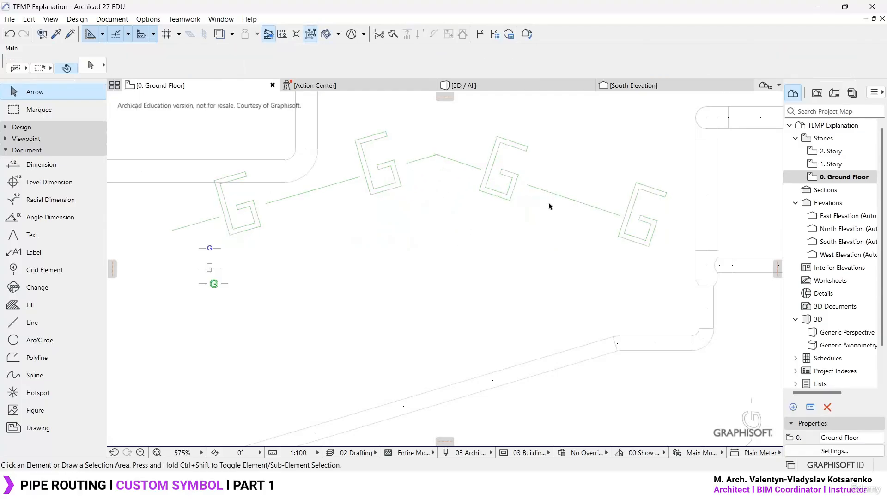
# - Set the Gas line type's dash to 3 mm and save the line type
pyautogui.click(151, 18)
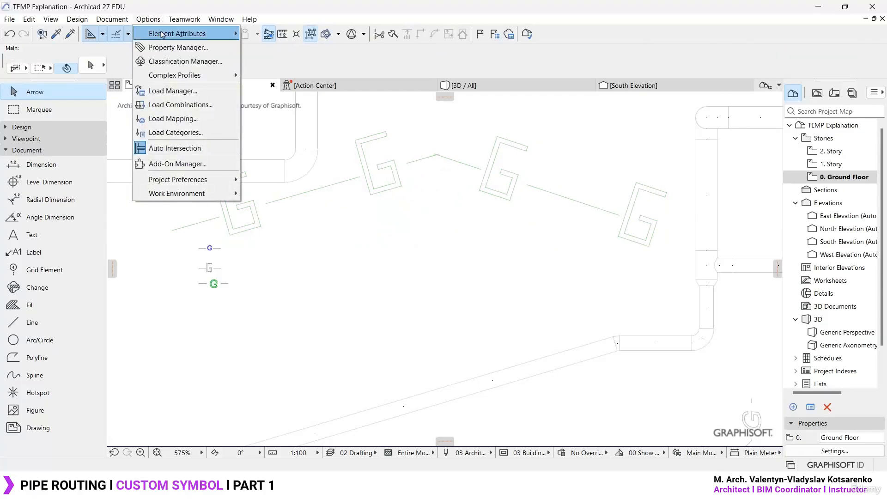
pyautogui.moveTo(162, 34)
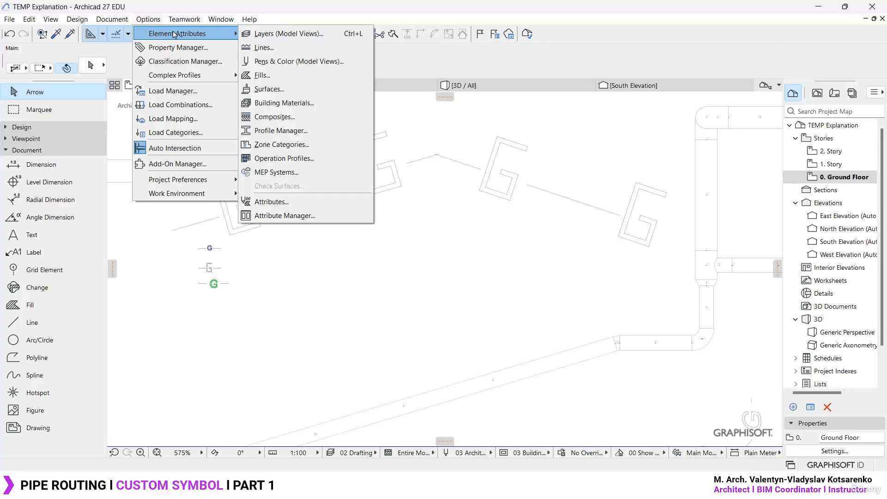
pyautogui.click(288, 48)
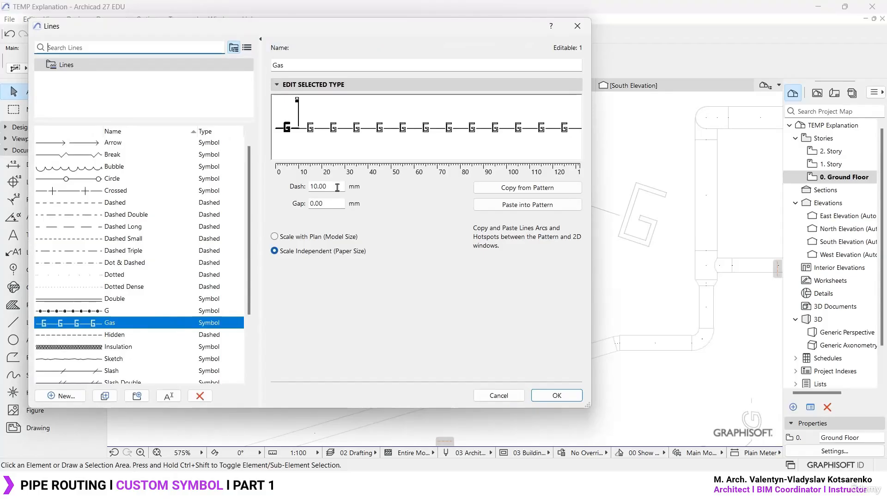
pyautogui.doubleClick(337, 187)
pyautogui.write('3')
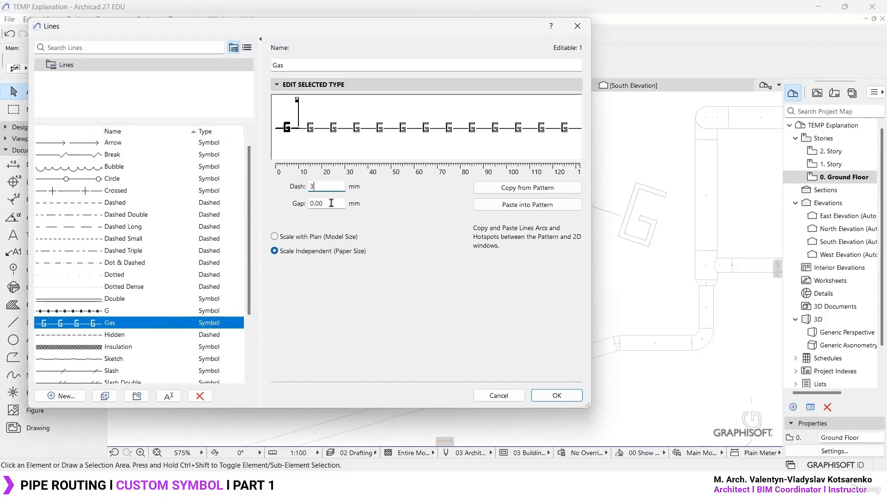
pyautogui.click(331, 203)
pyautogui.click(332, 184)
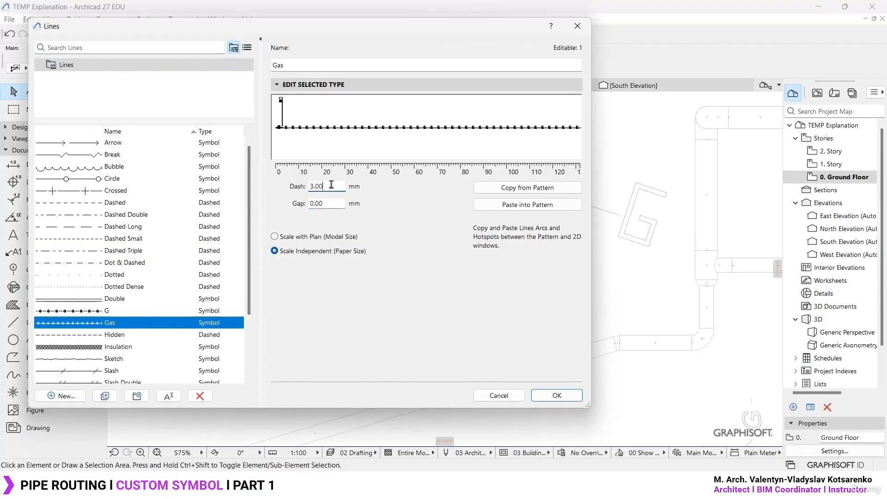
pyautogui.click(556, 395)
# - Activate the Object tool and apply the Architectural Profile 27 work environment
pyautogui.scroll(5, 359, 252)
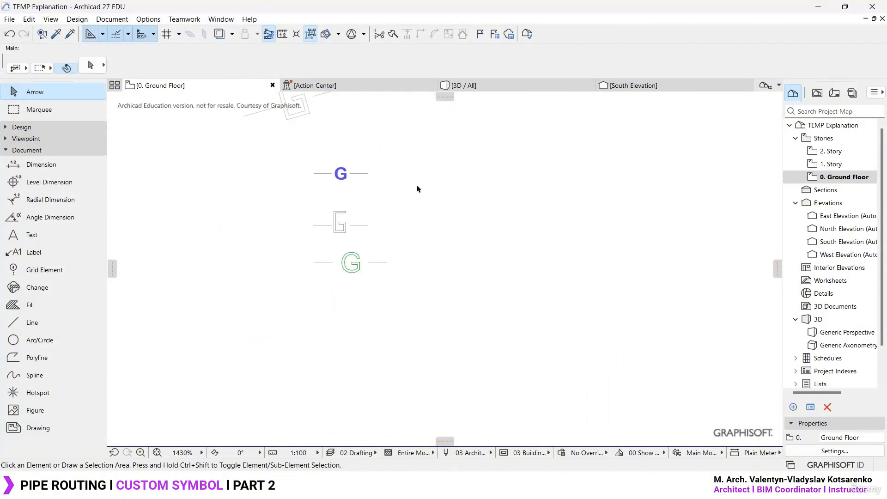
pyautogui.scroll(8, 352, 258)
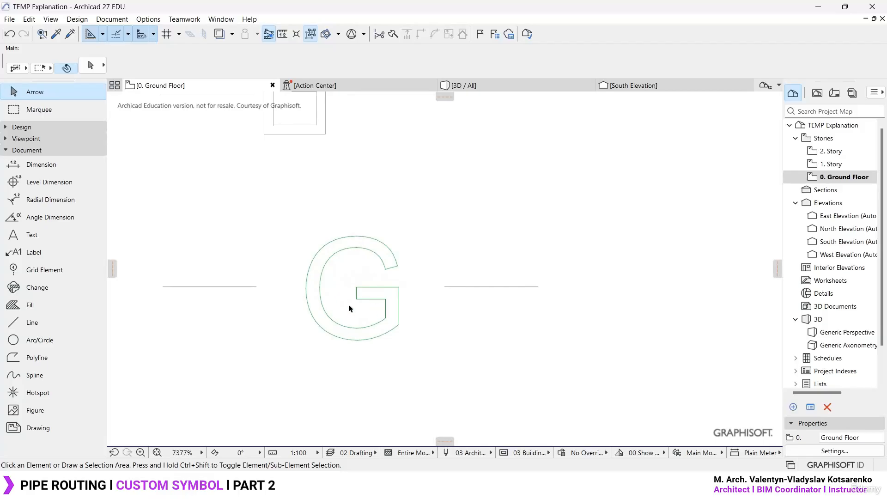
pyautogui.scroll(-10, 350, 308)
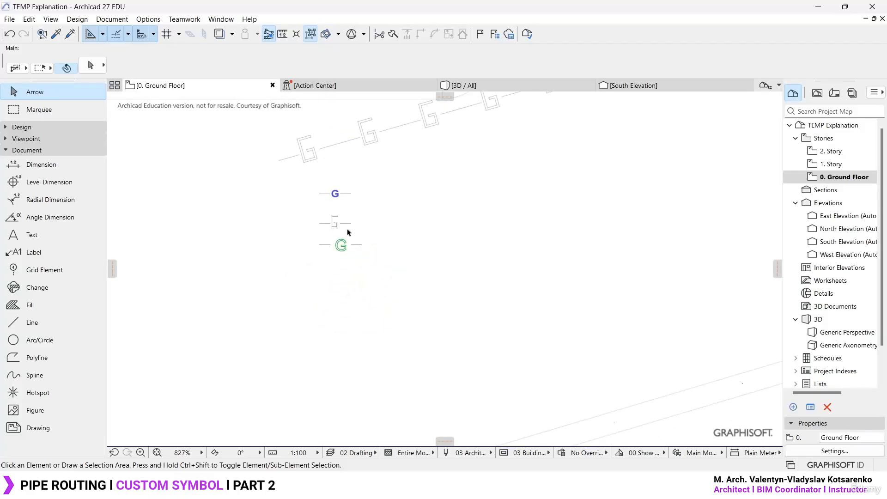
pyautogui.click(23, 128)
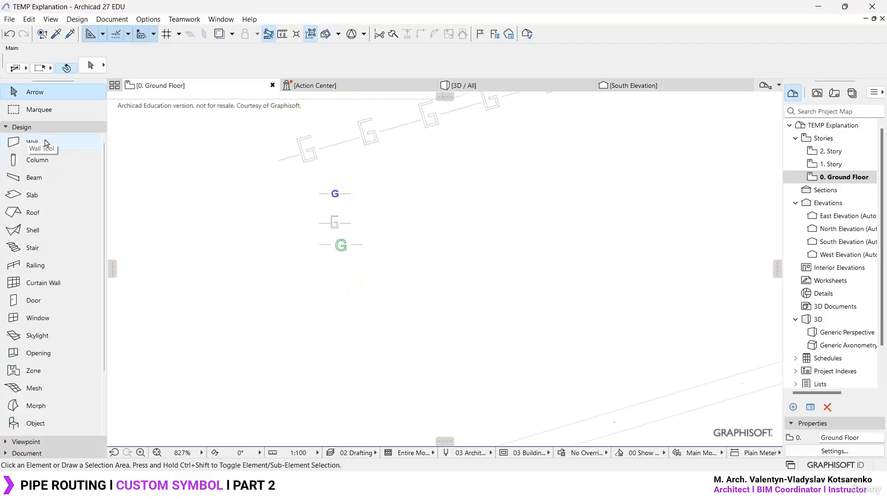
pyautogui.click(37, 423)
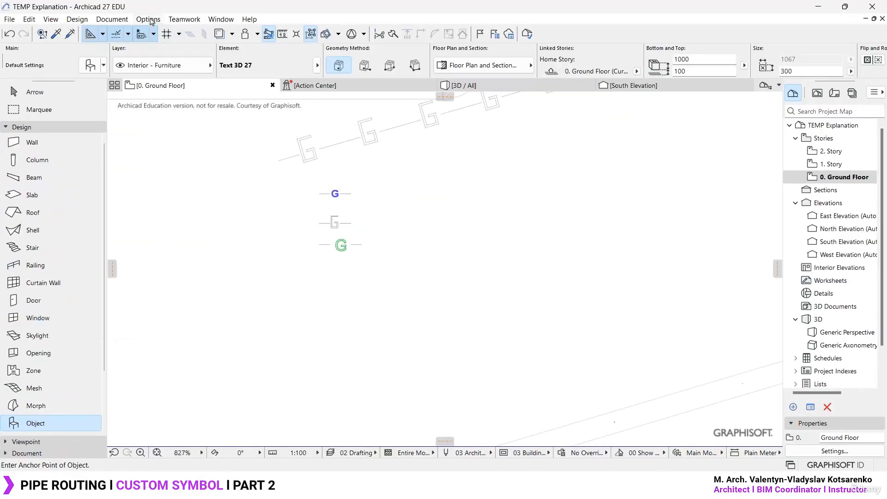
pyautogui.click(149, 20)
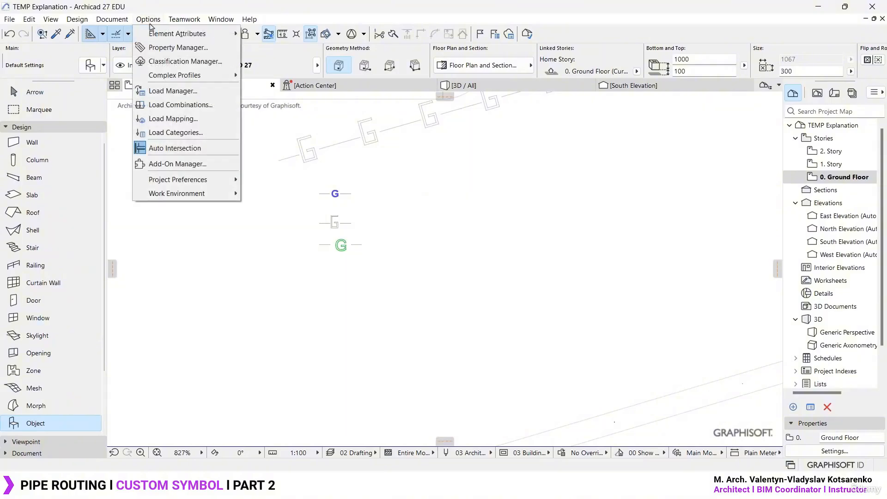
pyautogui.moveTo(204, 191)
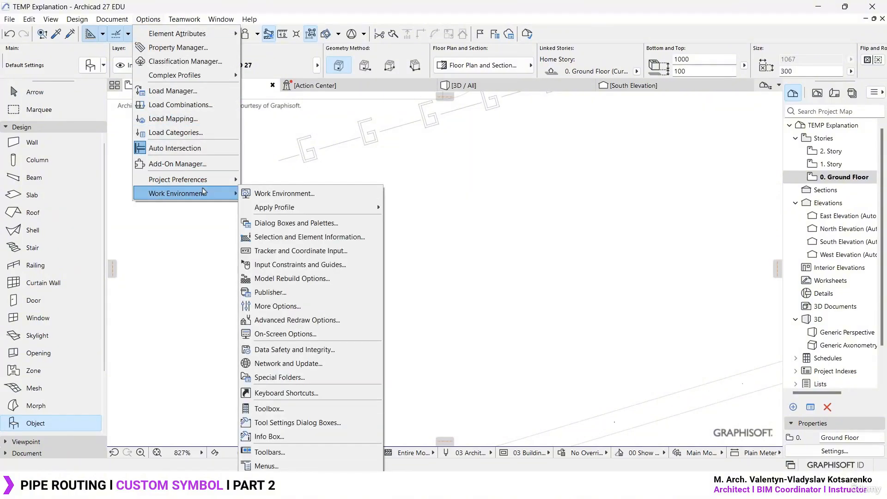
pyautogui.moveTo(300, 209)
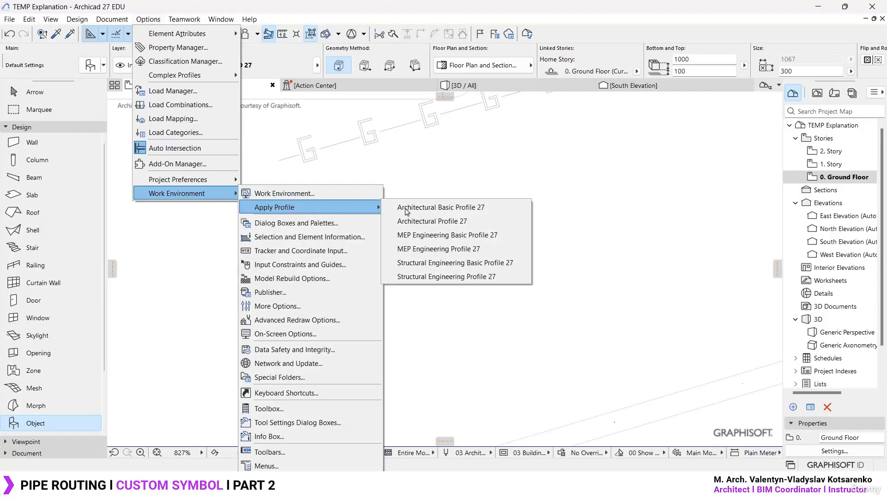
pyautogui.click(465, 224)
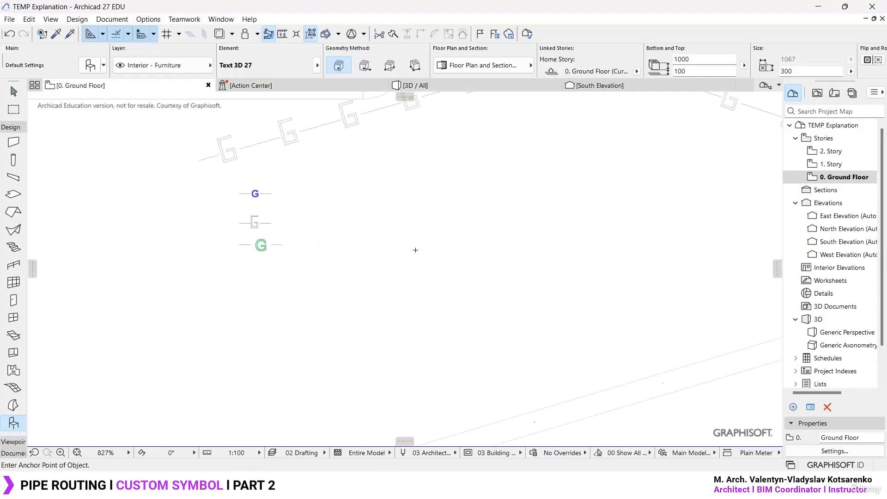
# - Open the Object tool's default settings, search the library for "text" and choose the Text 3D 27 object
pyautogui.press('Escape')
pyautogui.click(14, 423)
pyautogui.click(90, 65)
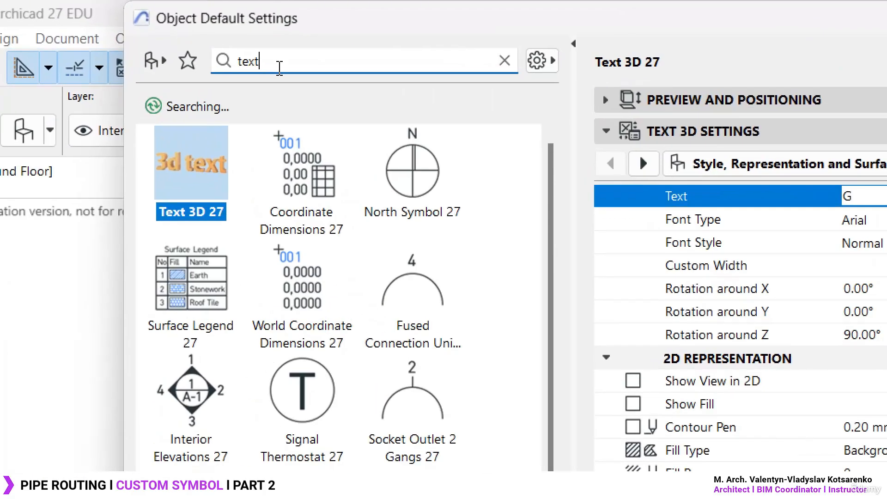
pyautogui.doubleClick(217, 32)
pyautogui.write('text')
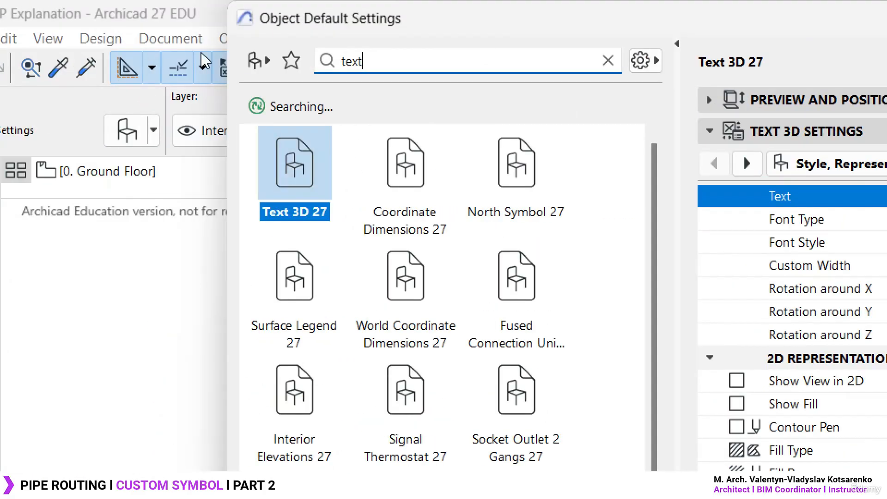
pyautogui.doubleClick(386, 65)
pyautogui.click(385, 69)
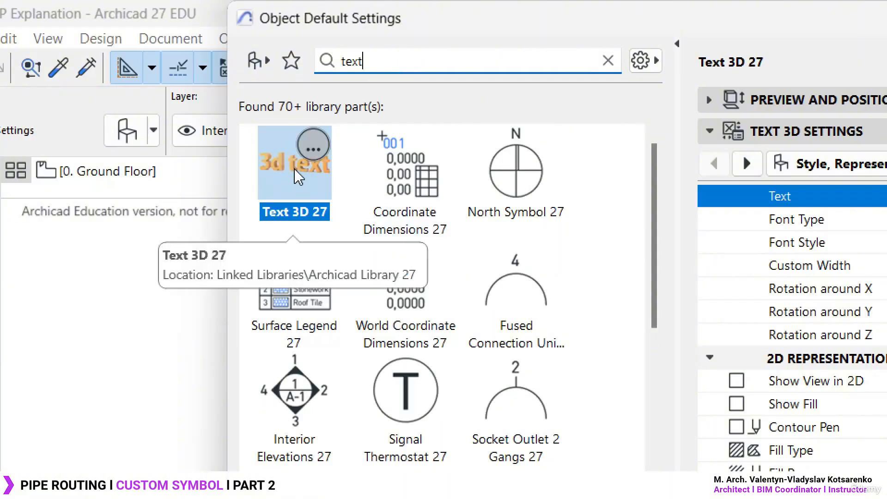
pyautogui.click(300, 196)
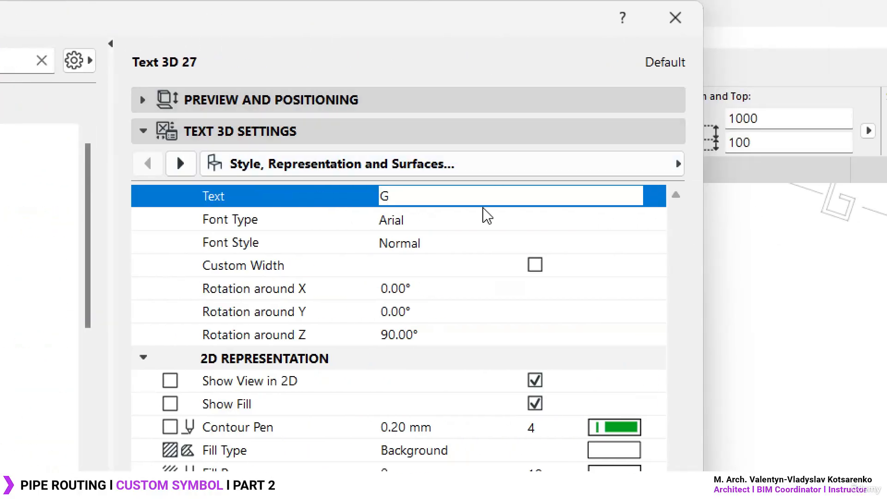
# - Set the 3D text's rotation around X to 90° and around Z to 0°
pyautogui.click(430, 290)
pyautogui.moveTo(429, 290); pyautogui.dragTo(303, 297)
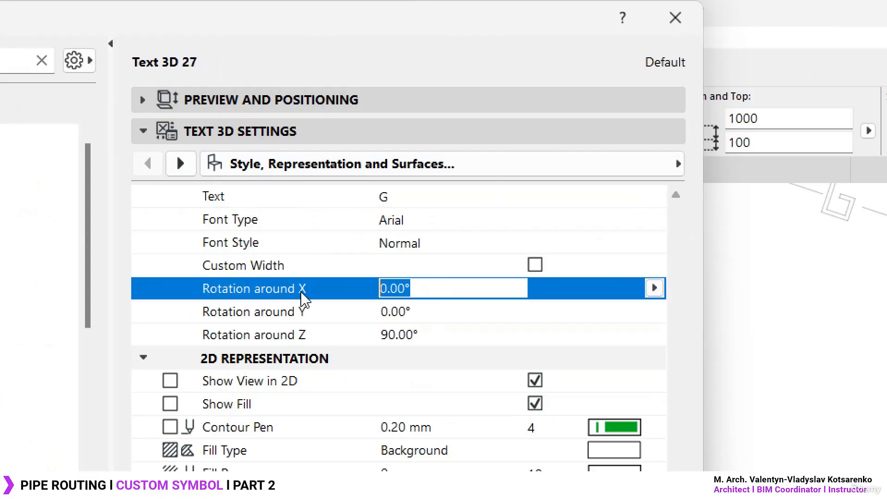
pyautogui.write('90')
pyautogui.click(448, 339)
pyautogui.write('0')
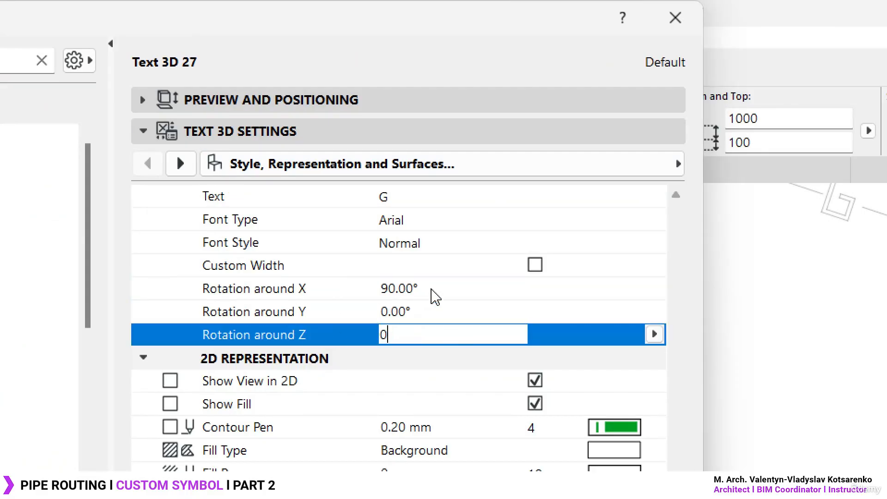
pyautogui.click(452, 295)
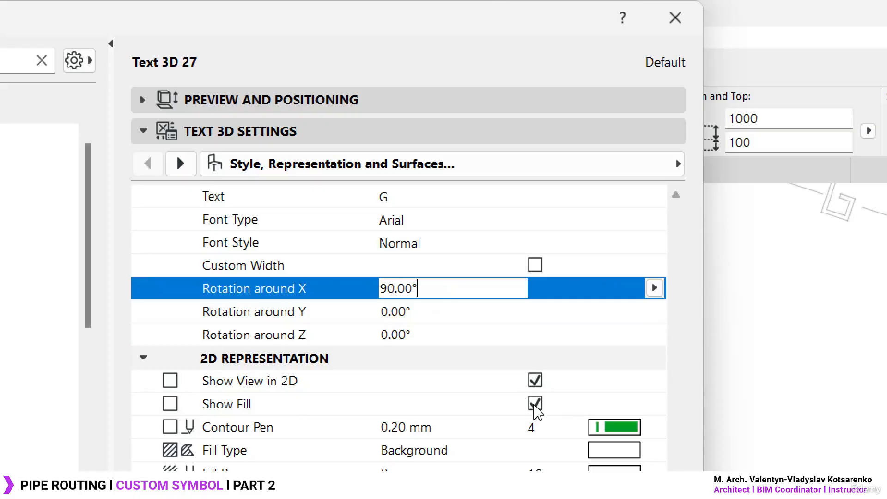
# - Turn off Show View in 2D for the 3D text and keep its rotation values
pyautogui.click(535, 380)
pyautogui.click(469, 333)
pyautogui.click(460, 289)
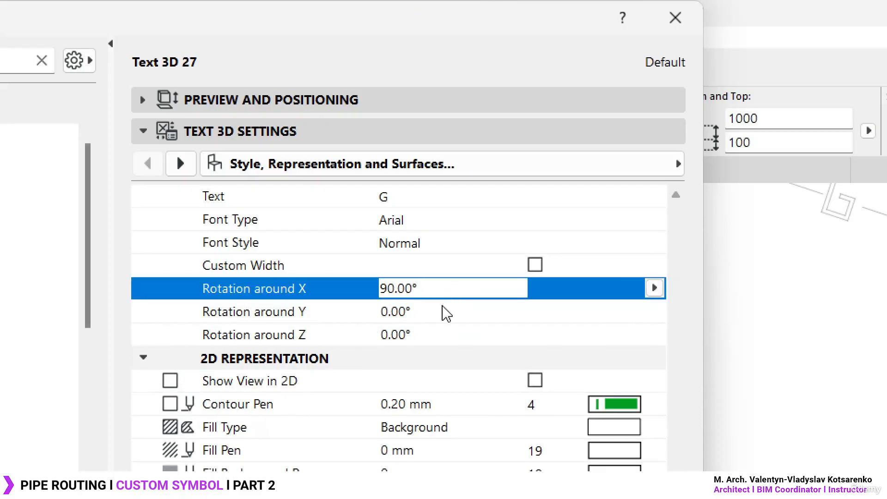
pyautogui.click(447, 311)
pyautogui.click(443, 337)
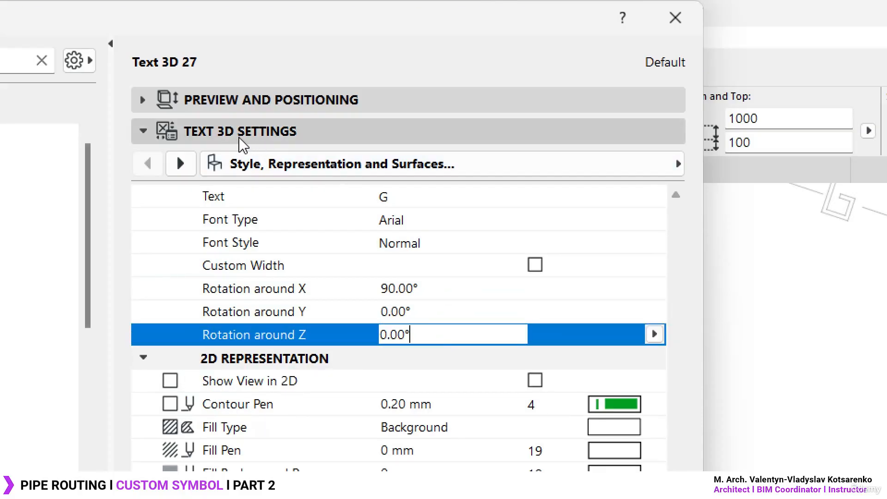
# - Expand the 3D text's preview and positioning settings and examine its 2D symbol outline and dimensions
pyautogui.click(281, 163)
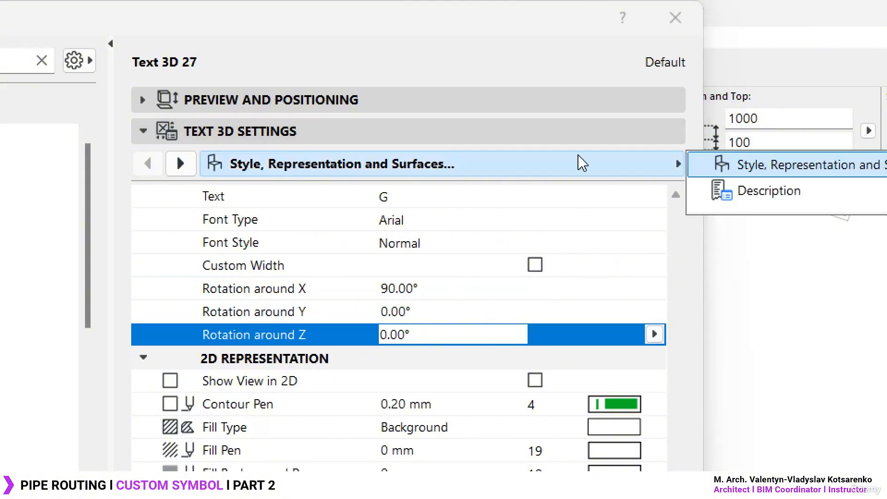
pyautogui.click(573, 170)
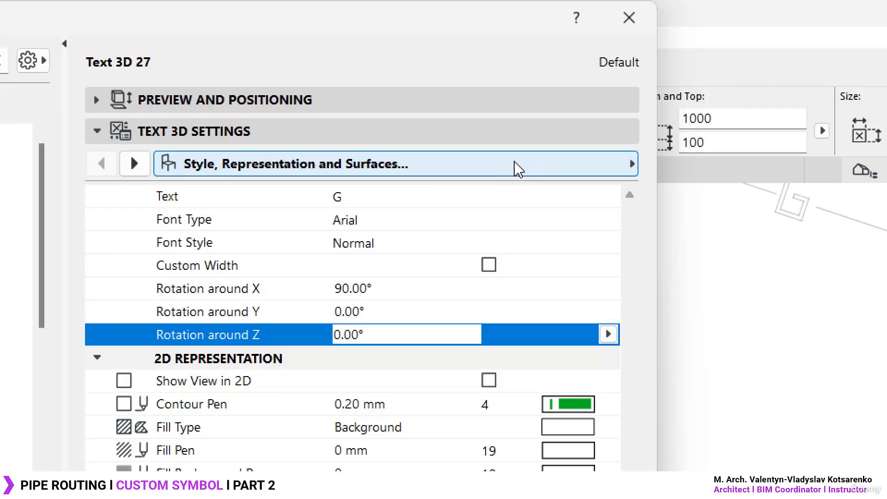
pyautogui.click(513, 109)
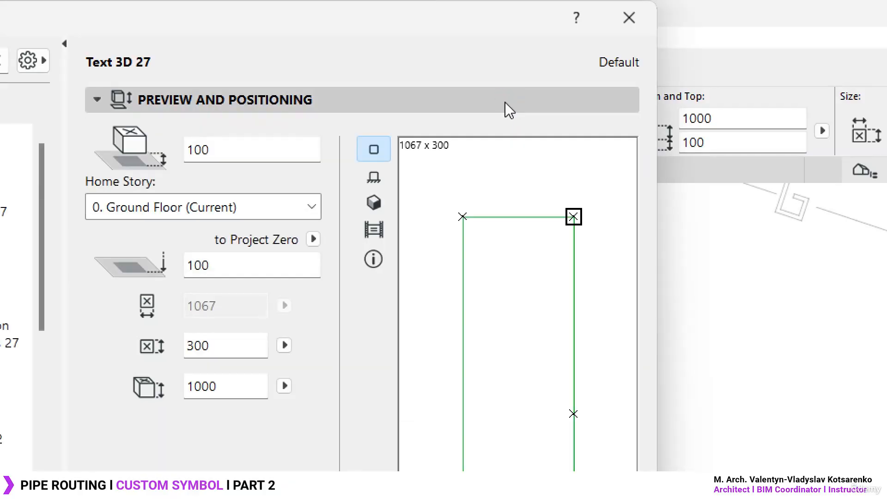
pyautogui.moveTo(434, 237); pyautogui.dragTo(526, 290)
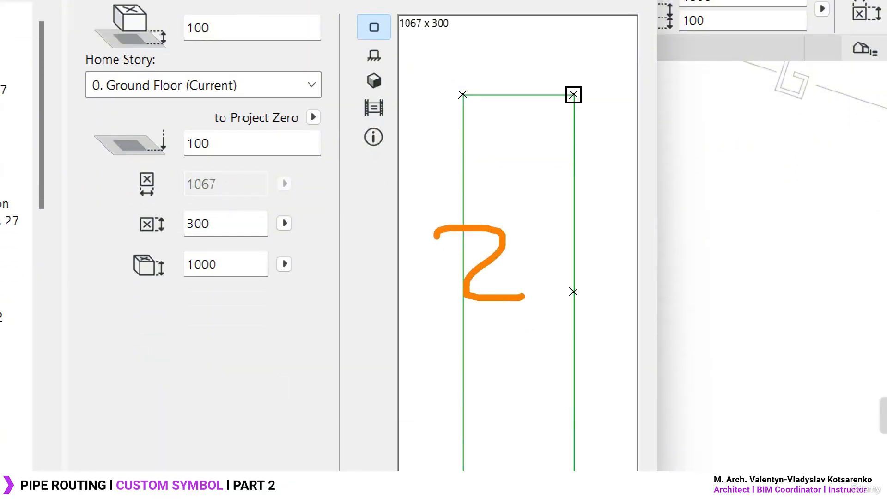
pyautogui.click(524, 255)
pyautogui.moveTo(529, 222); pyautogui.dragTo(539, 278)
pyautogui.moveTo(395, 12); pyautogui.dragTo(397, 49)
pyautogui.press('Escape')
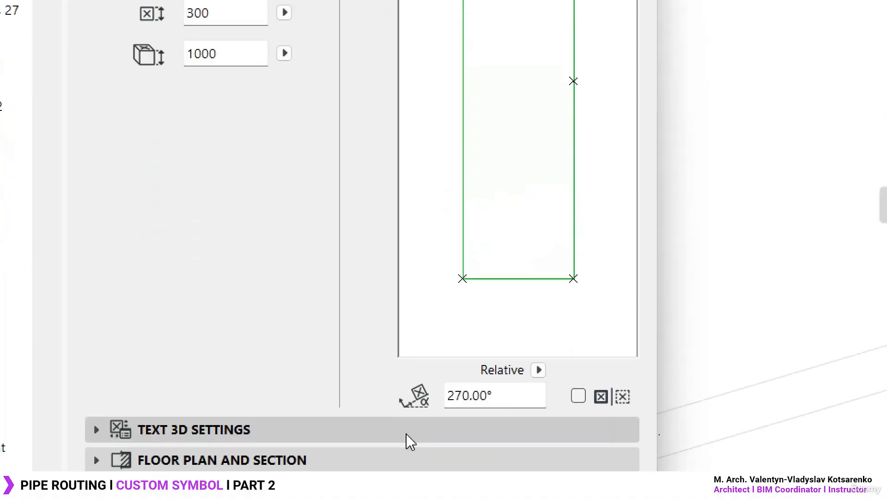
# - Set the 3D text's rotation around Z to 90° and around X to 0°
pyautogui.click(399, 410)
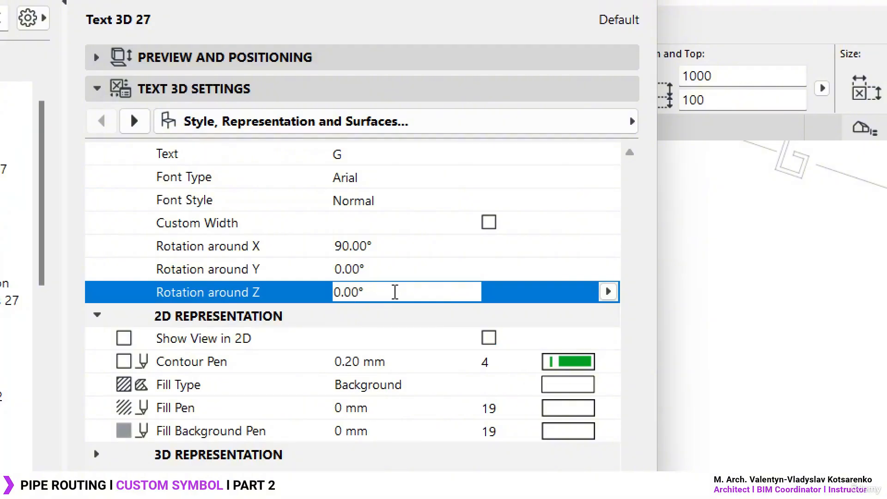
pyautogui.click(208, 291)
pyautogui.write('90')
pyautogui.press('Return')
pyautogui.click(385, 267)
pyautogui.click(398, 247)
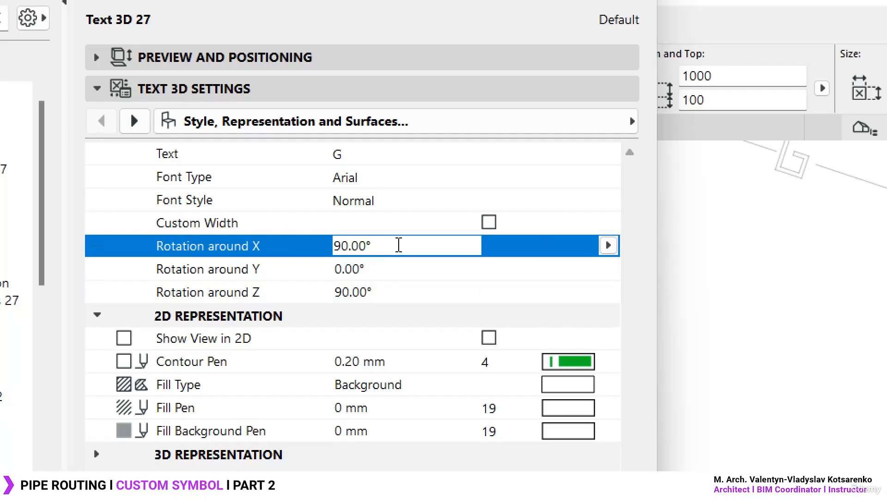
pyautogui.click(243, 247)
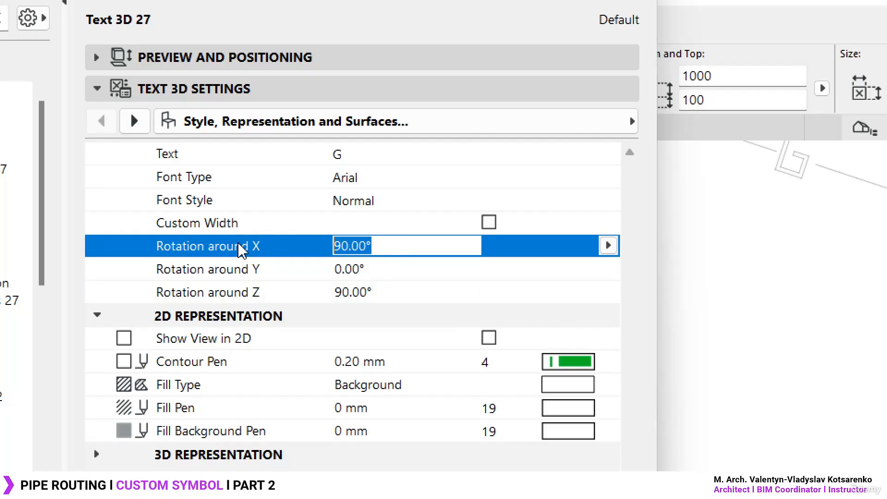
pyautogui.write('0')
pyautogui.press('Return')
pyautogui.click(433, 291)
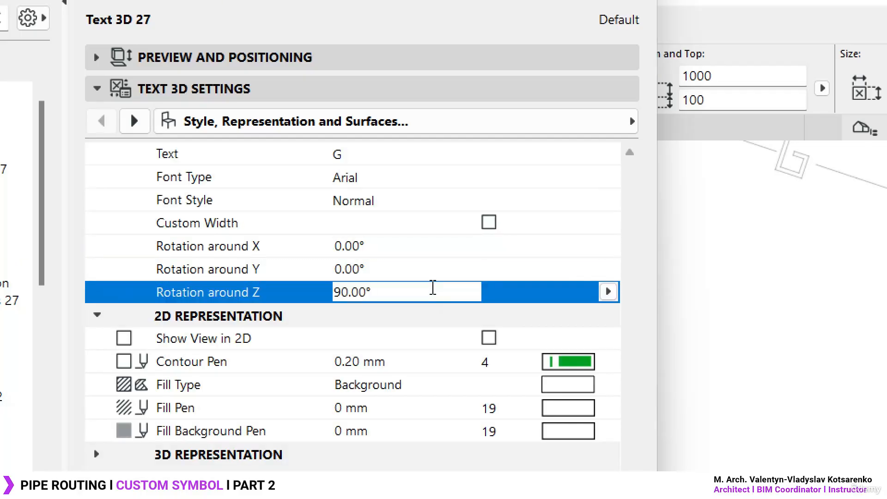
# - Turn on Show View in 2D for the 3D text and compare its 2D preview before and after
pyautogui.click(349, 63)
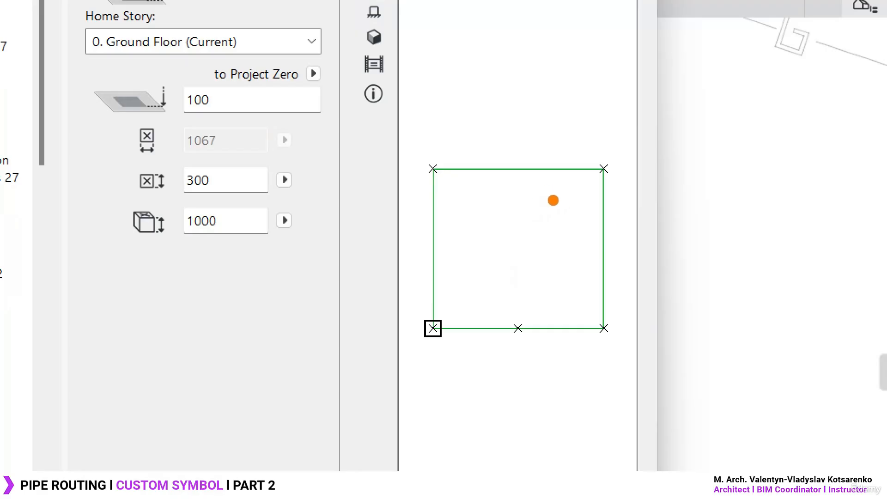
pyautogui.moveTo(543, 186)
pyautogui.mouseDown()
pyautogui.moveTo(529, 300)
pyautogui.moveTo(540, 247)
pyautogui.moveTo(493, 254)
pyautogui.mouseUp()
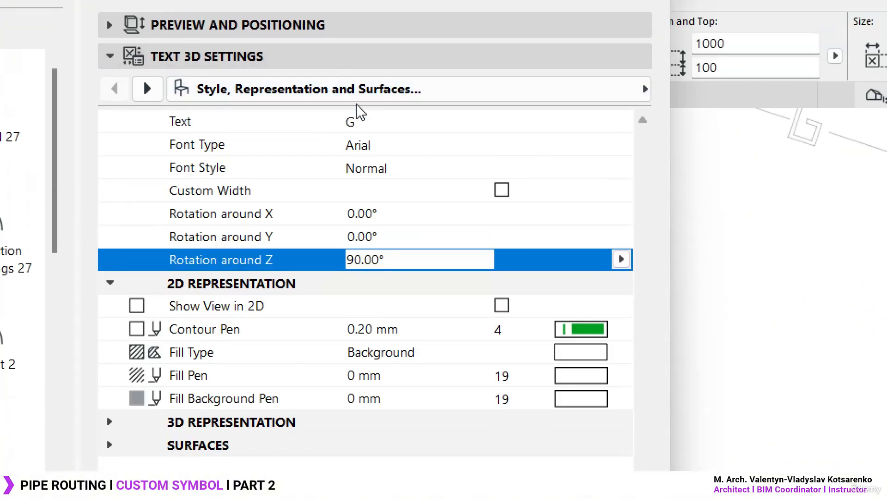
pyautogui.click(201, 308)
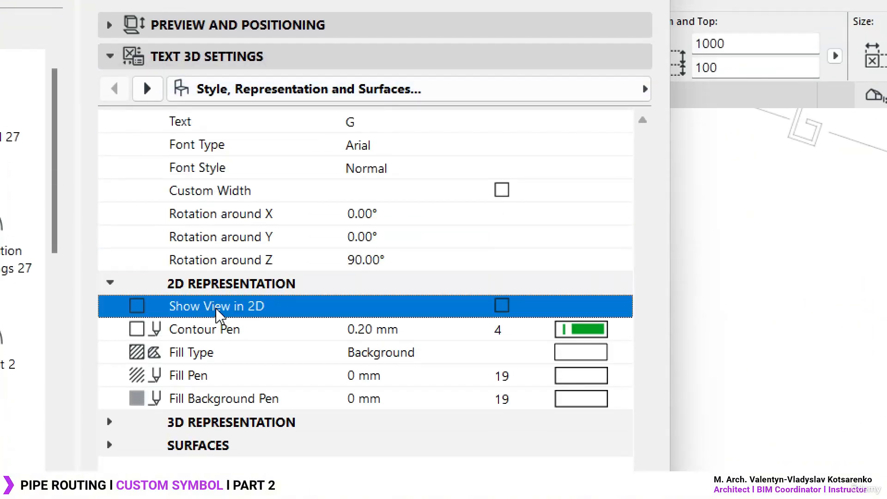
pyautogui.click(502, 307)
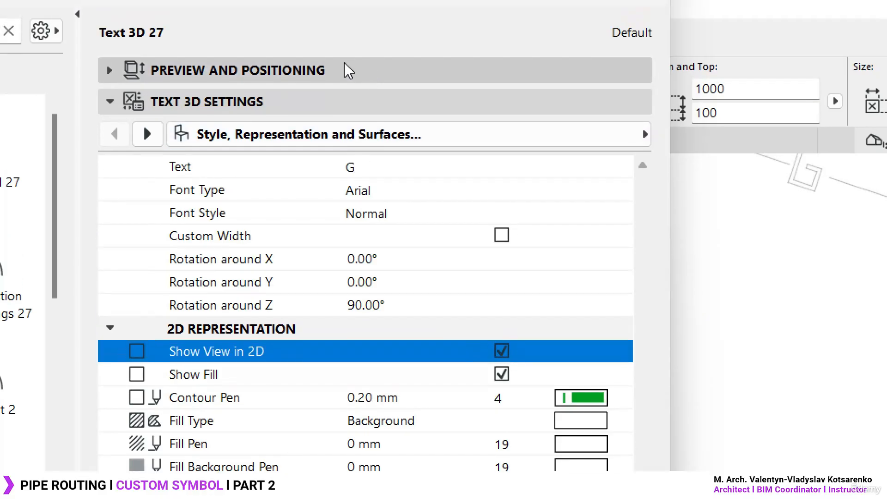
pyautogui.click(347, 71)
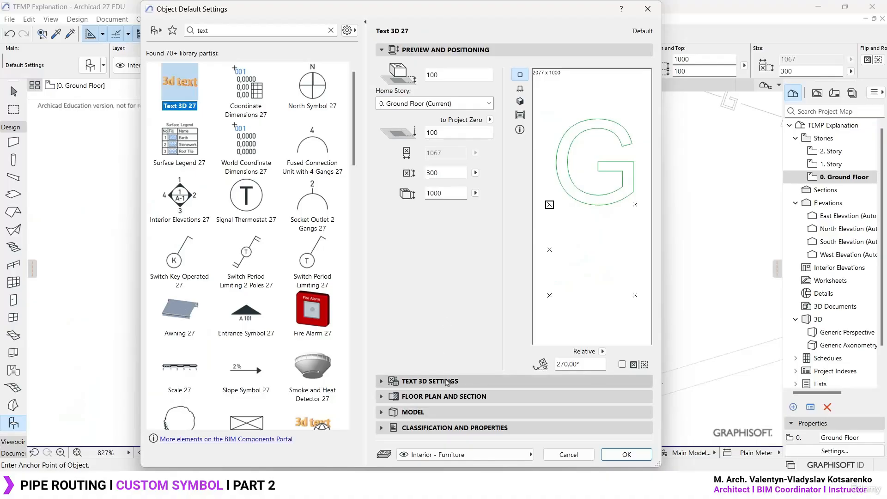
pyautogui.click(447, 384)
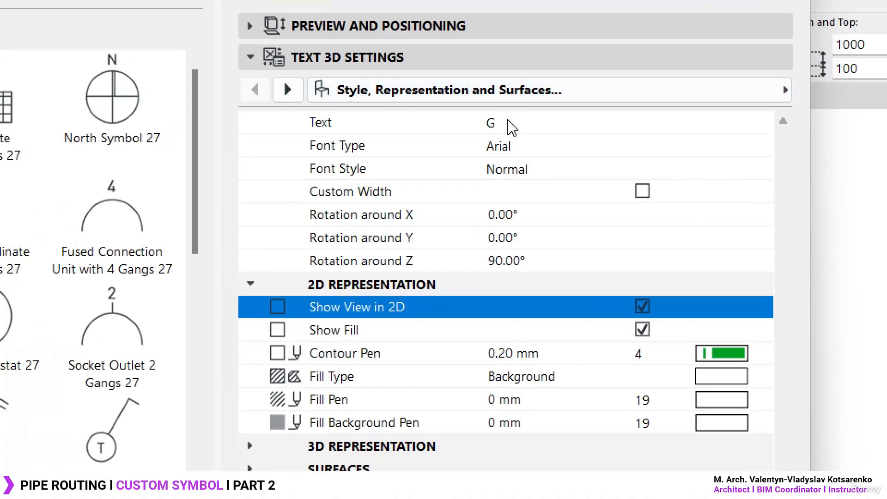
# - Enter G as the 3D text's content and accept the object's default settings
pyautogui.click(518, 98)
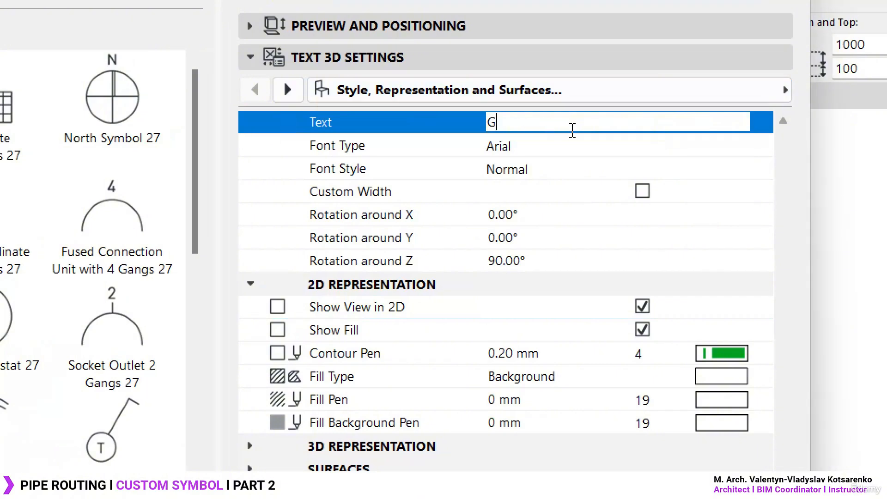
pyautogui.write('A')
pyautogui.press('BackSpace')
pyautogui.write('G')
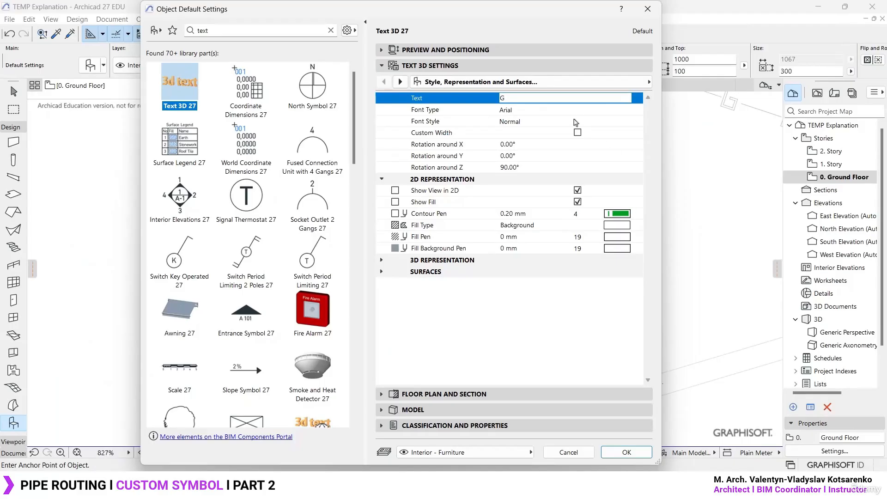
pyautogui.click(627, 452)
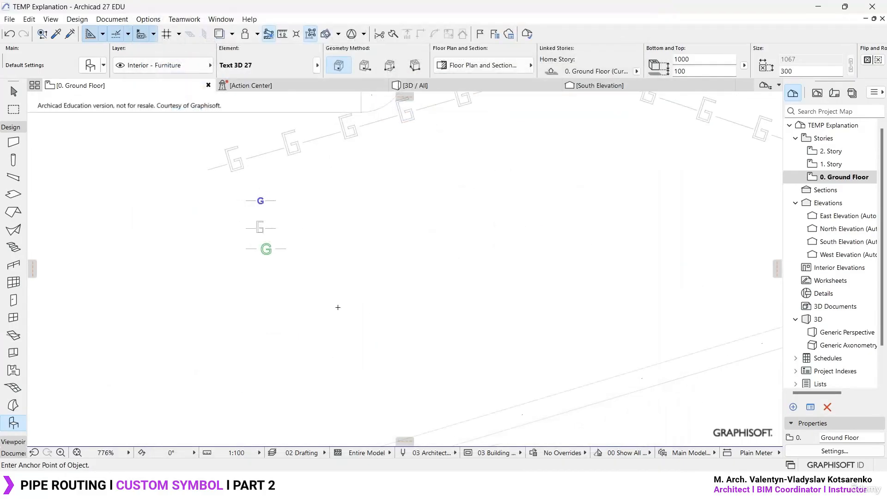
# - Place the 3D letter G in the empty area of the Ground Floor plan beside the pipe routes
pyautogui.scroll(-10, 433, 249)
pyautogui.scroll(1, 433, 248)
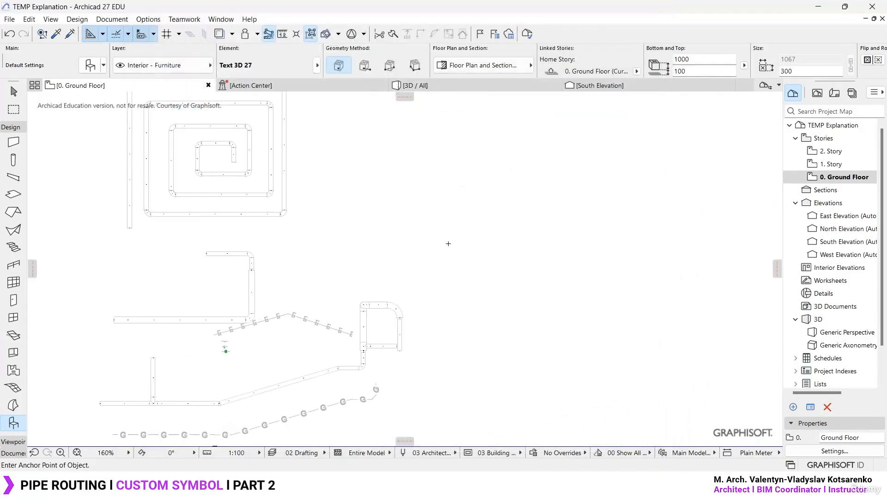
pyautogui.click(448, 244)
pyautogui.scroll(10, 470, 220)
pyautogui.press('Escape')
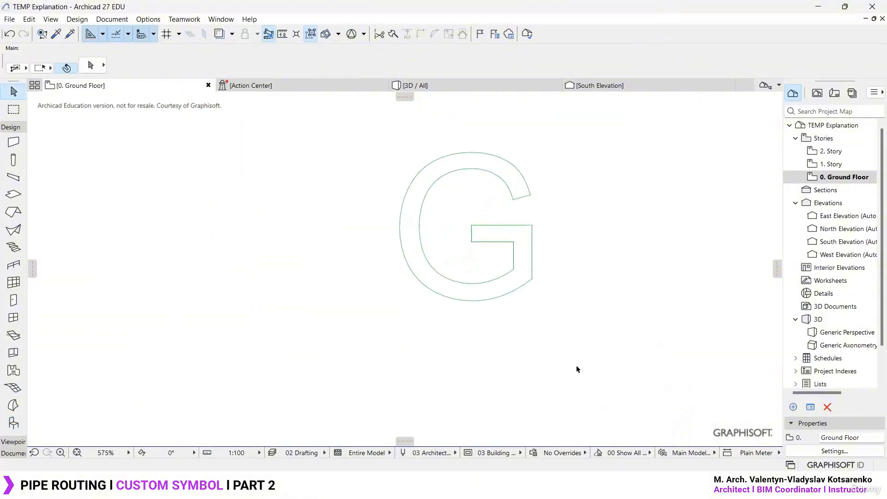
pyautogui.moveTo(577, 369); pyautogui.dragTo(371, 121)
pyautogui.click(570, 188)
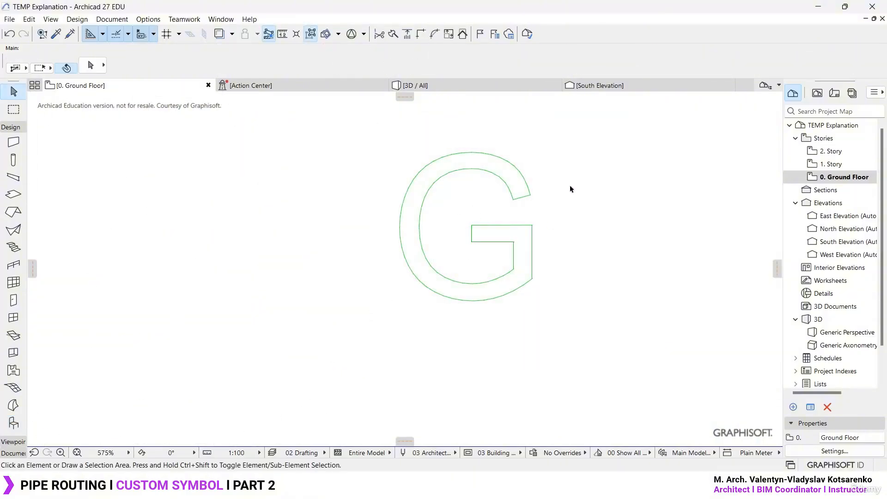
# - Examine the placed letter G in the 3D view and return to its outline on the Ground Floor plan
pyautogui.click(415, 85)
pyautogui.scroll(-3, 332, 271)
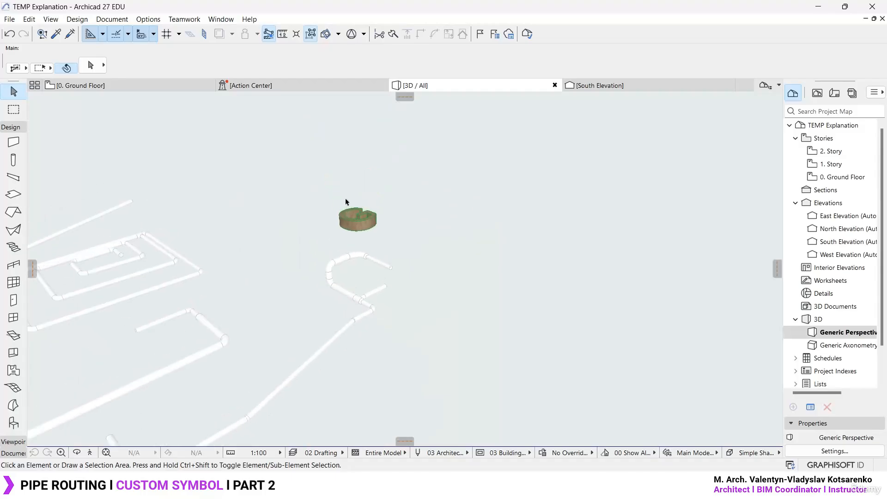
pyautogui.scroll(8, 351, 203)
pyautogui.keyDown('shift'); pyautogui.moveTo(500, 240); pyautogui.dragTo(477, 270, button='middle'); pyautogui.keyUp('shift')
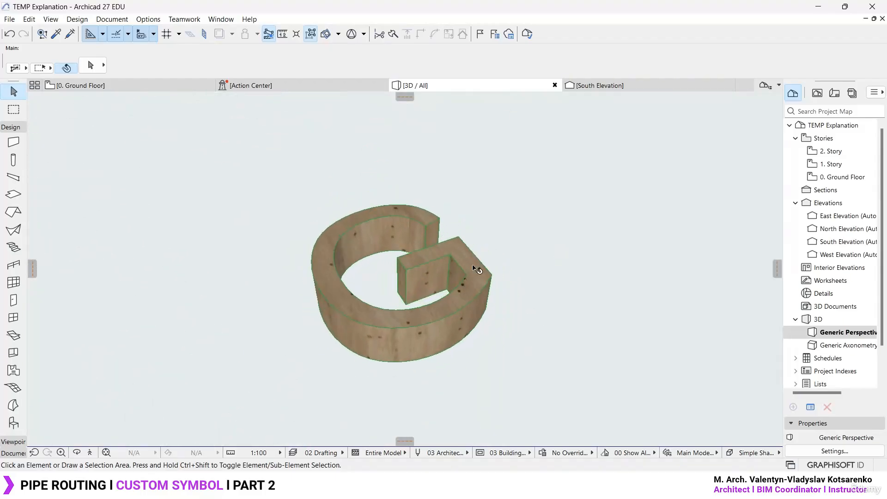
pyautogui.press('F2')
pyautogui.scroll(2, 539, 226)
pyautogui.moveTo(566, 199)
pyautogui.mouseDown(button='middle')
pyautogui.moveTo(563, 208)
pyautogui.moveTo(399, 260)
pyautogui.mouseUp(button='middle')
pyautogui.scroll(-2, 323, 254)
pyautogui.hotkey('ctrl', '2')
pyautogui.moveTo(306, 253)
pyautogui.mouseDown()
pyautogui.moveTo(506, 241)
pyautogui.moveTo(478, 254)
pyautogui.mouseUp()
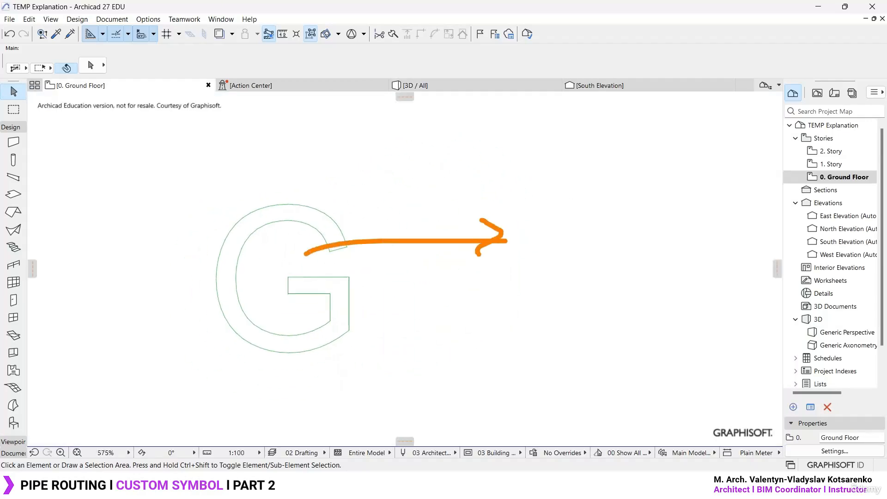
pyautogui.moveTo(546, 204)
pyautogui.mouseDown()
pyautogui.moveTo(576, 245)
pyautogui.moveTo(640, 226)
pyautogui.moveTo(636, 254)
pyautogui.mouseUp()
pyautogui.press('Escape')
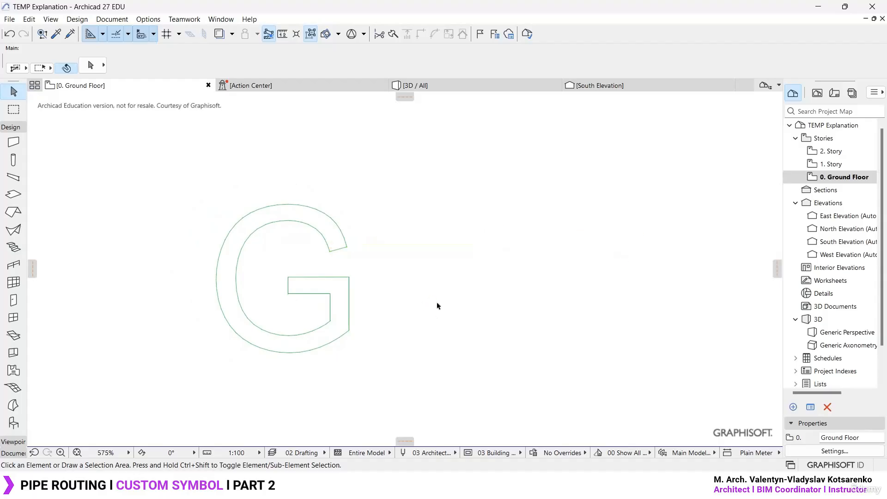
# - Explode the letter G into the current view without keeping the original element
pyautogui.moveTo(439, 407); pyautogui.dragTo(121, 163)
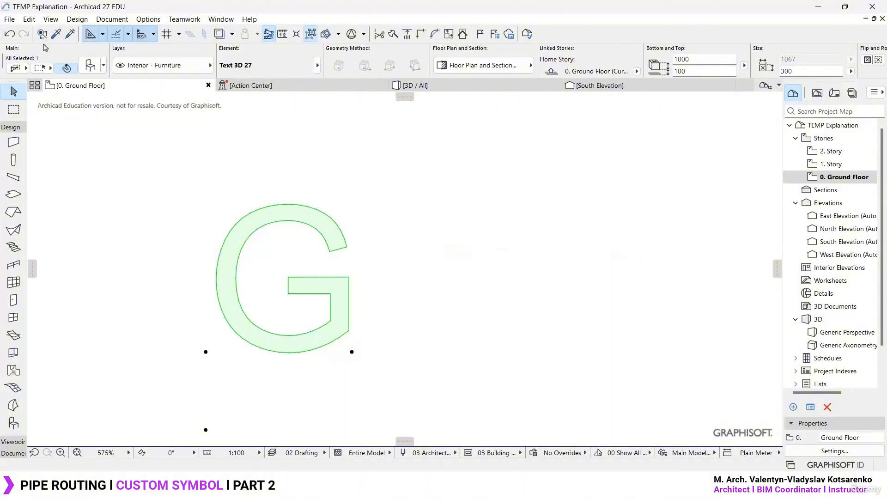
pyautogui.click(28, 20)
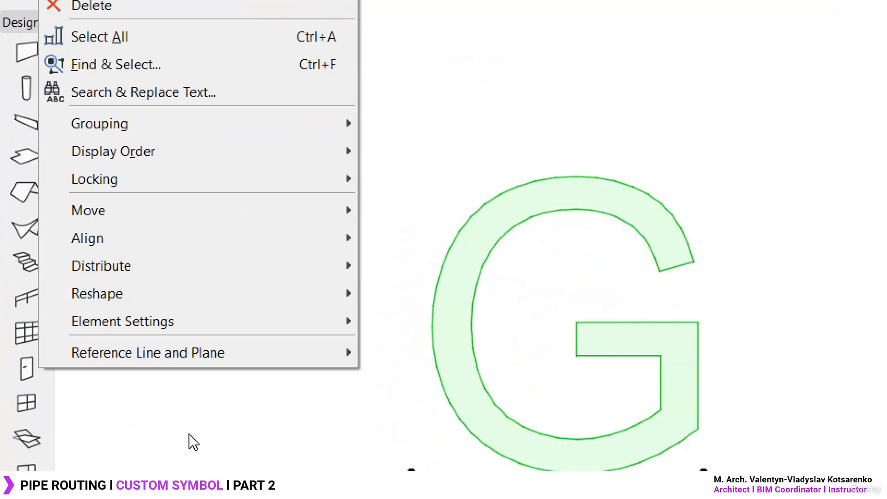
pyautogui.moveTo(198, 303)
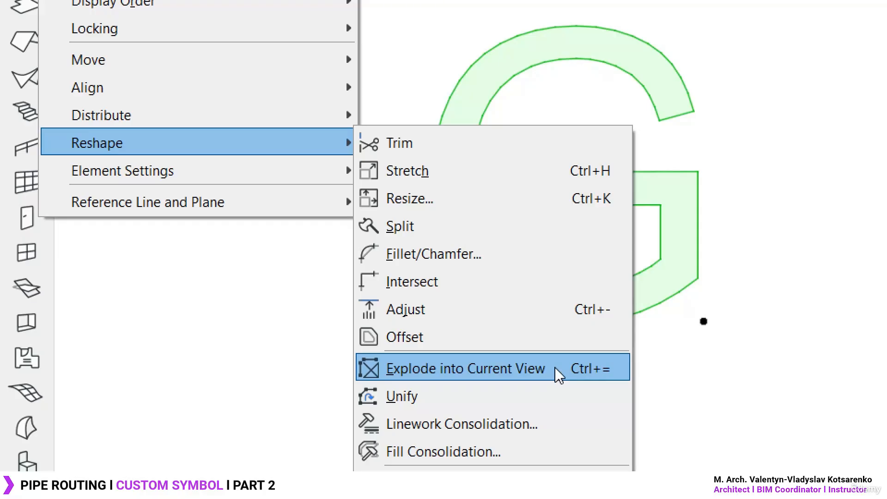
pyautogui.click(485, 368)
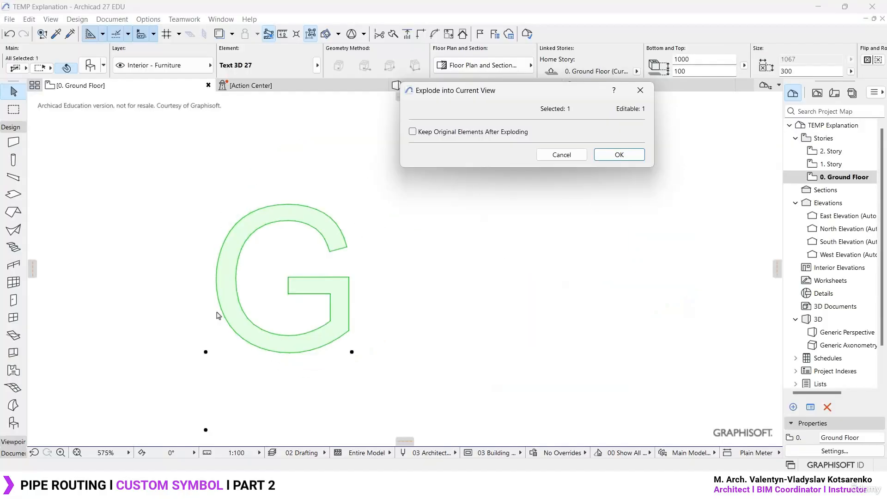
pyautogui.moveTo(449, 95); pyautogui.dragTo(326, 173)
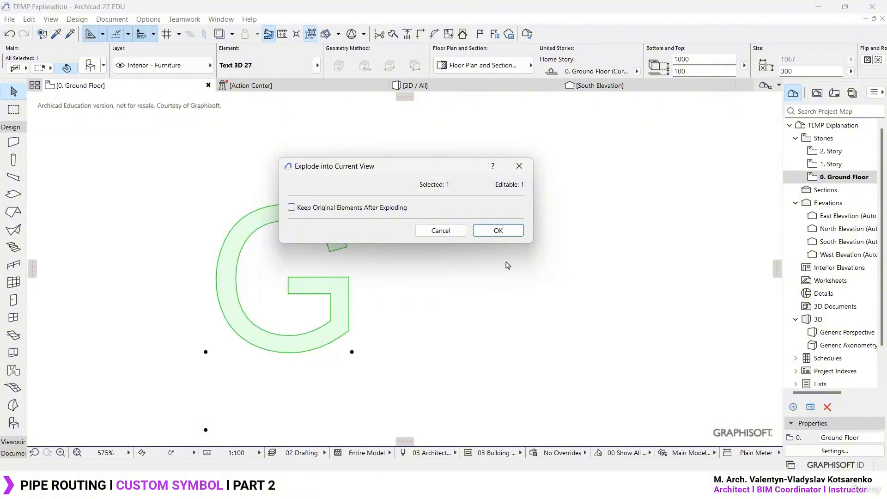
pyautogui.click(500, 231)
# - Move the exploded G's fill horizontally about 1246 mm away from its contour lines and turn on the fill's outline
pyautogui.moveTo(386, 362); pyautogui.dragTo(177, 153)
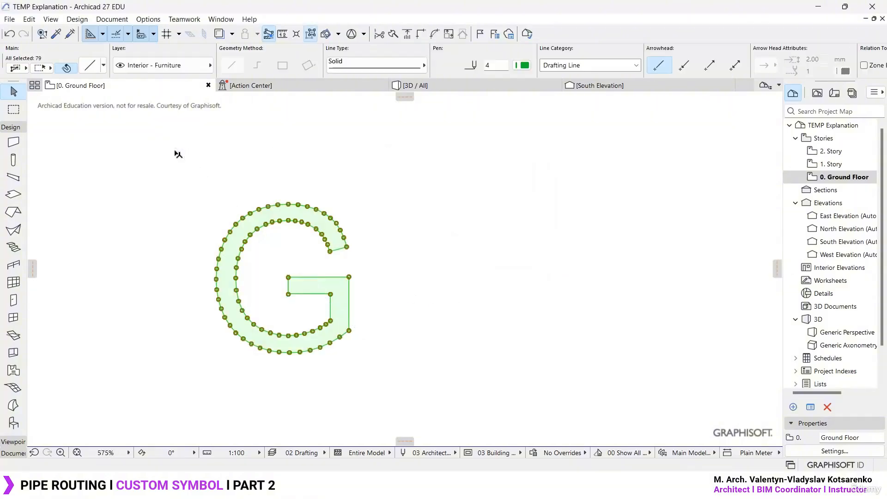
pyautogui.scroll(4, 264, 277)
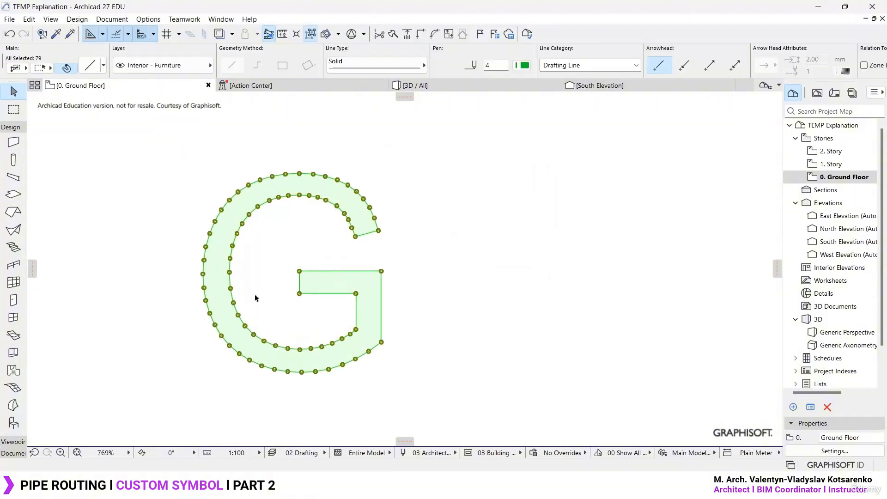
pyautogui.click(302, 234)
pyautogui.click(299, 158)
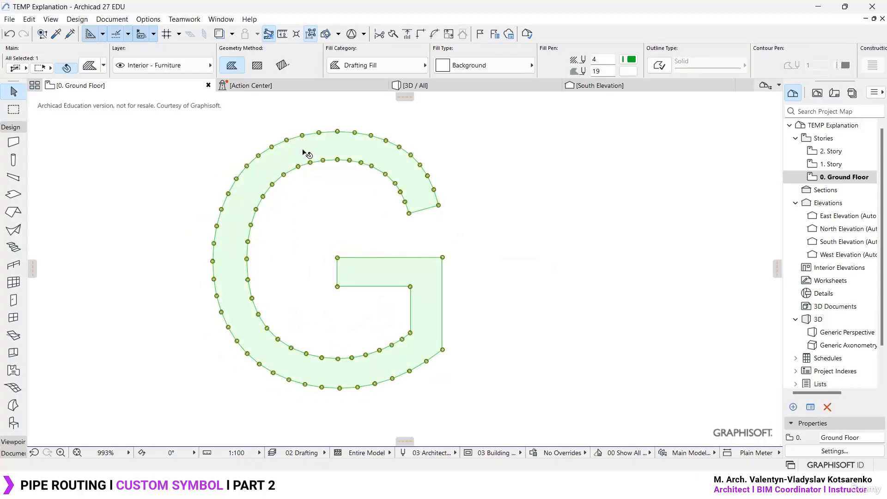
pyautogui.hotkey('ctrl', 'd')
pyautogui.click(296, 152)
pyautogui.scroll(-4, 296, 152)
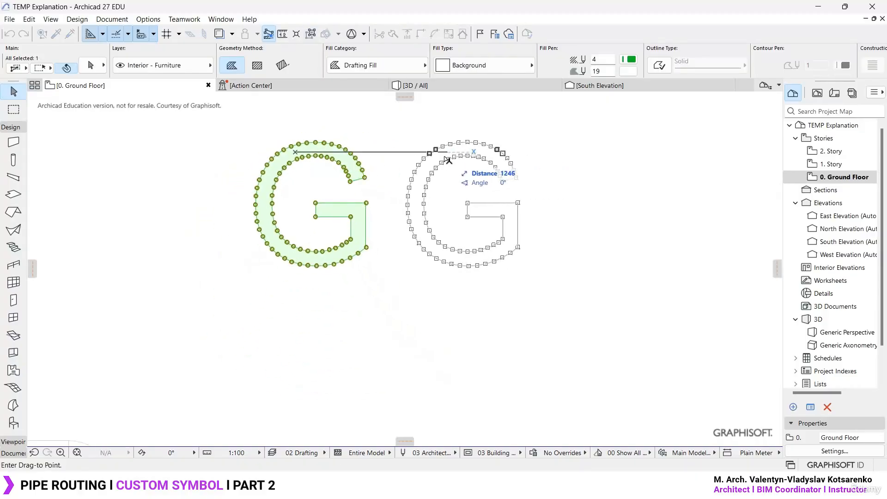
pyautogui.click(448, 160)
pyautogui.scroll(3, 462, 187)
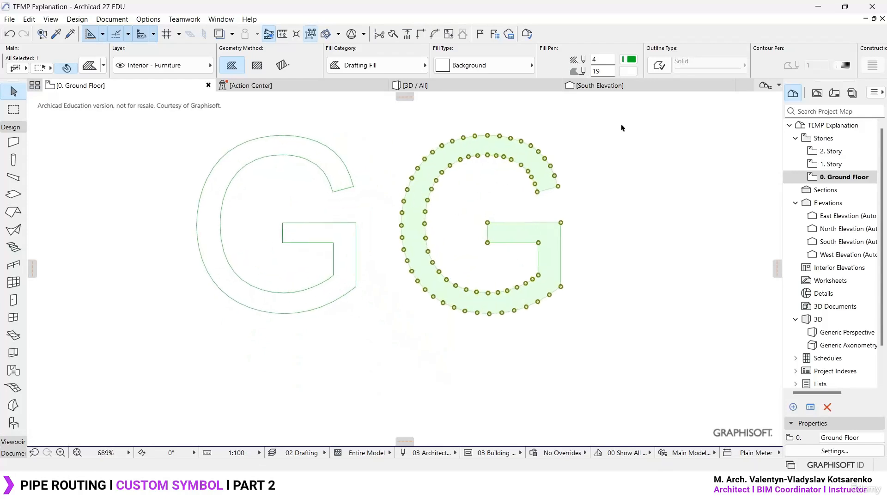
pyautogui.click(659, 65)
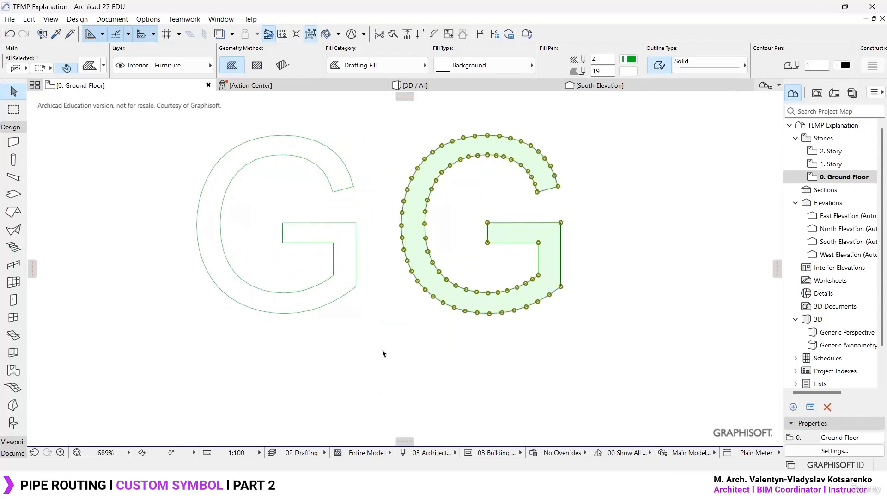
# - Move all of the G's loose contour lines next to the small line symbol samples between the pipe routes
pyautogui.moveTo(385, 367); pyautogui.dragTo(160, 116)
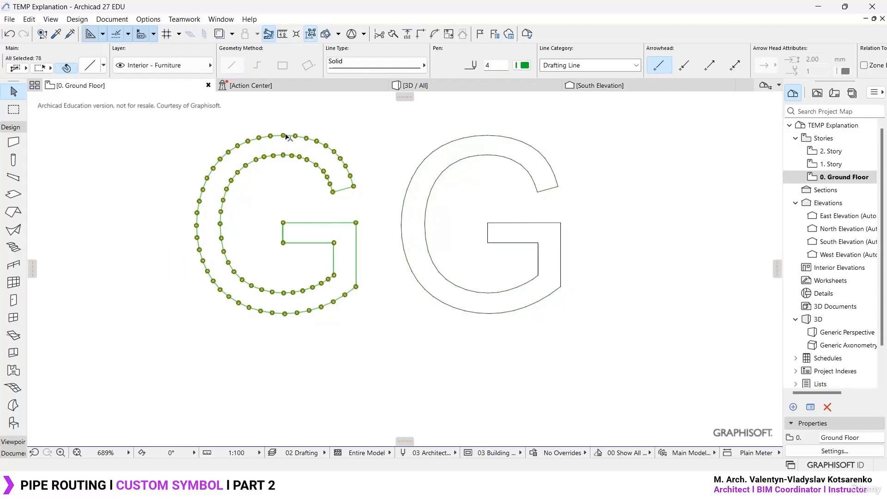
pyautogui.click(356, 287)
pyautogui.scroll(-5, 356, 287)
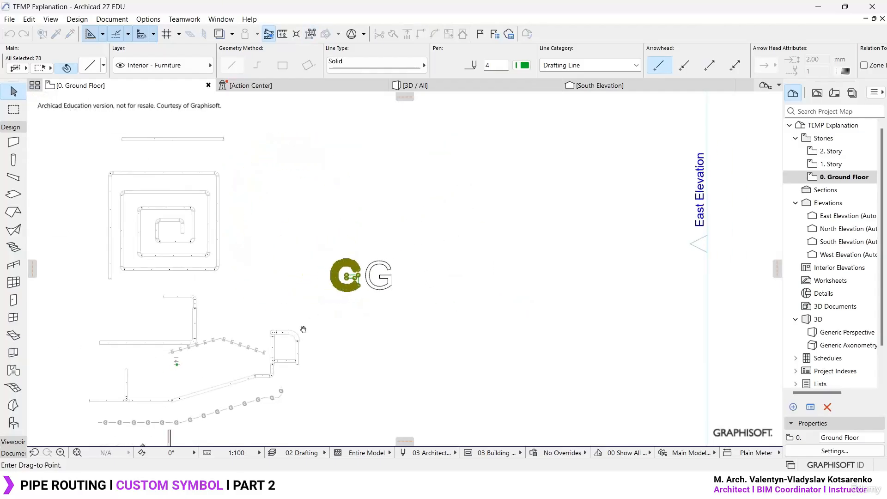
pyautogui.scroll(5, 513, 217)
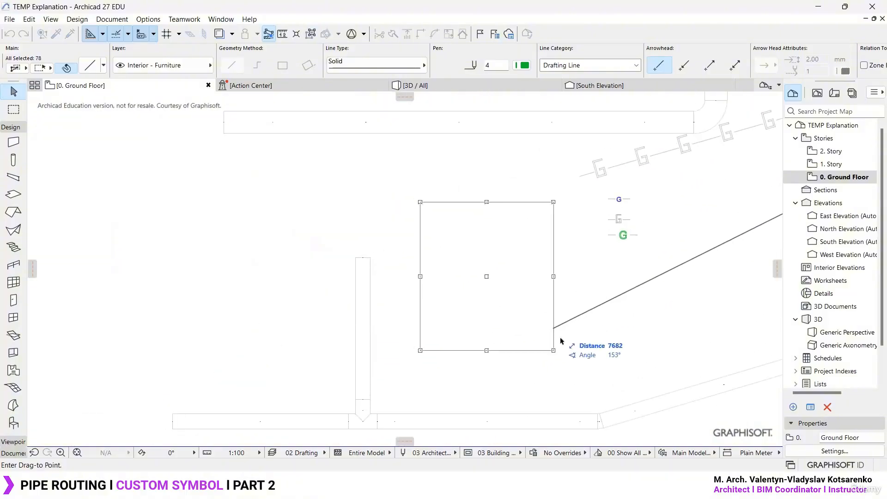
pyautogui.click(546, 348)
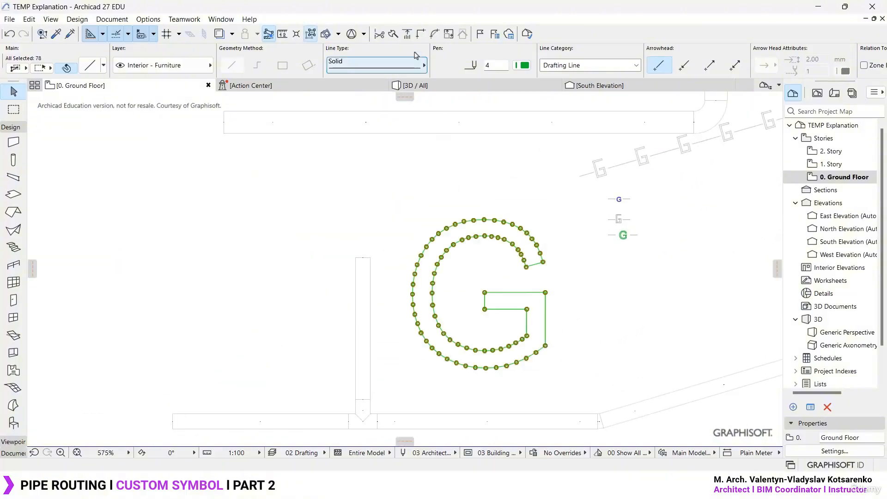
# - Graphically resize all contour lines of the large G, shrinking them towards its lower right corner
pyautogui.click(449, 35)
pyautogui.click(543, 239)
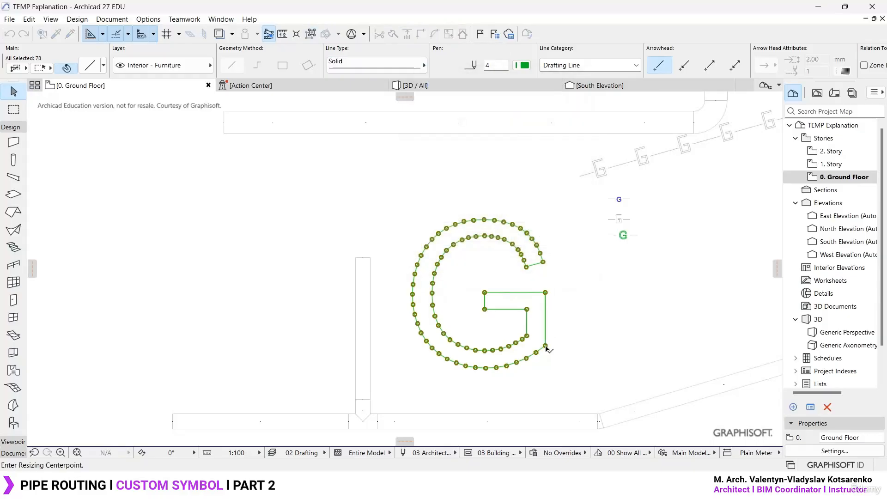
pyautogui.click(546, 345)
pyautogui.click(544, 263)
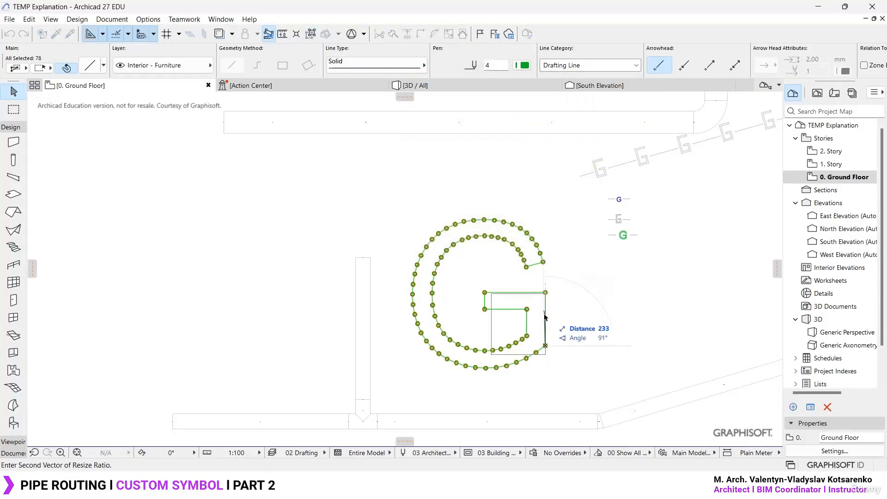
pyautogui.click(545, 340)
# - Move the shrunken G directly below the small line symbol samples and deselect it
pyautogui.hotkey('ctrl', 'd')
pyautogui.click(544, 341)
pyautogui.scroll(8, 637, 245)
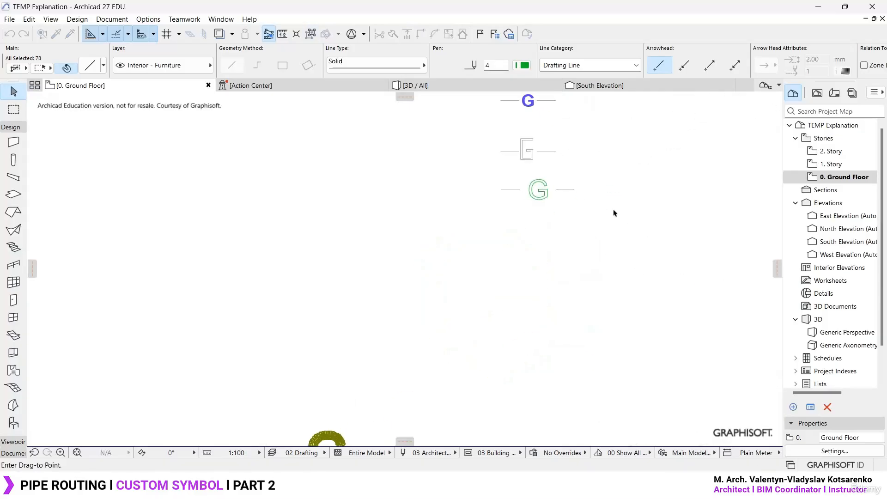
pyautogui.click(475, 305)
pyautogui.press('Escape')
# - Draw a short horizontal solid line to the right of the new G, using the sample dash's settings
pyautogui.keyDown('alt'); pyautogui.click(499, 130); pyautogui.keyUp('alt')
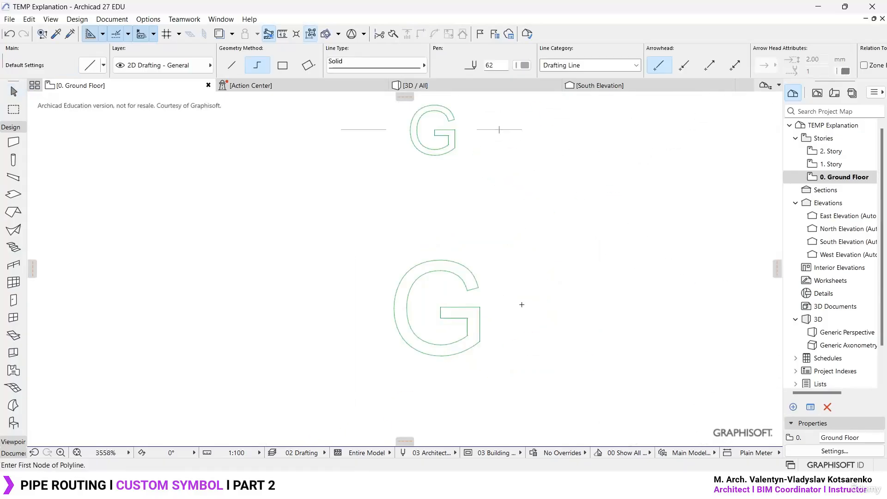
pyautogui.click(522, 305)
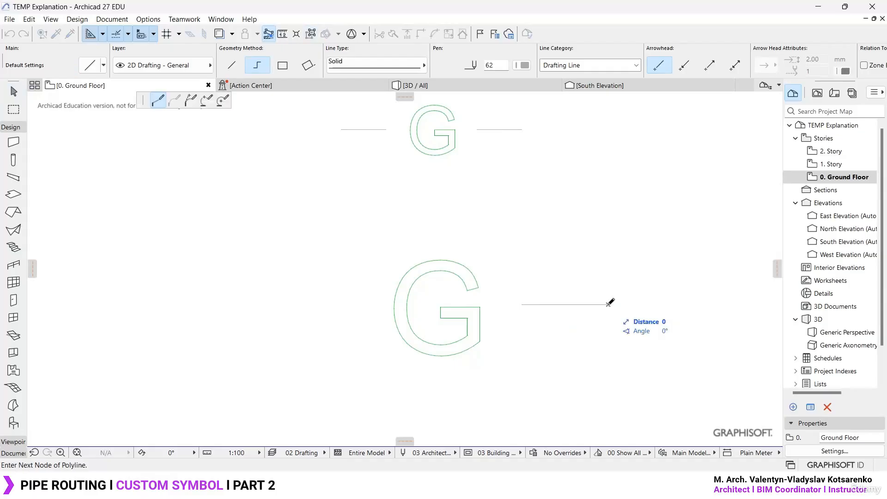
pyautogui.doubleClick(609, 305)
pyautogui.press('Escape')
# - Copy the short horizontal line about 273 mm to the other side of the G
pyautogui.click(608, 305)
pyautogui.hotkey('ctrl', 'd')
pyautogui.click(609, 304)
pyautogui.hotkey('ctrl', 'alt')
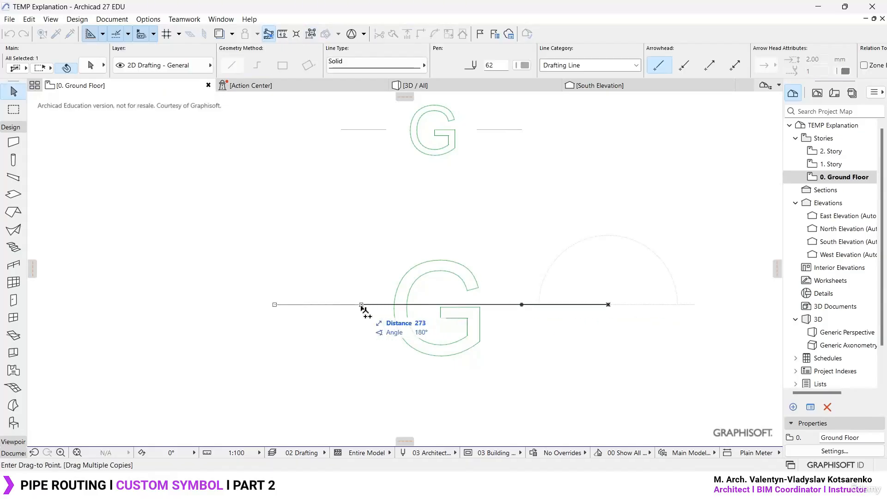
pyautogui.doubleClick(361, 305)
pyautogui.press('Escape')
pyautogui.scroll(-3, 275, 283)
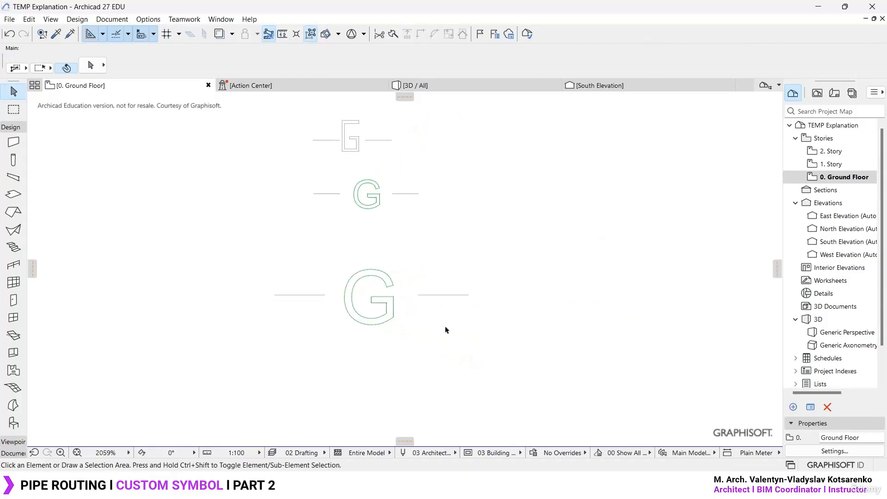
# - Copy the new G outline together with its two side lines to the clipboard
pyautogui.scroll(3, 343, 307)
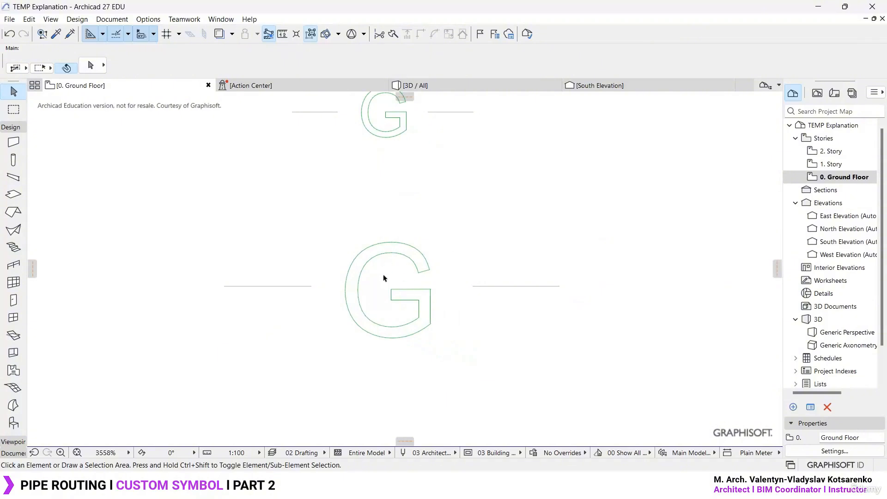
pyautogui.moveTo(607, 375); pyautogui.dragTo(155, 180)
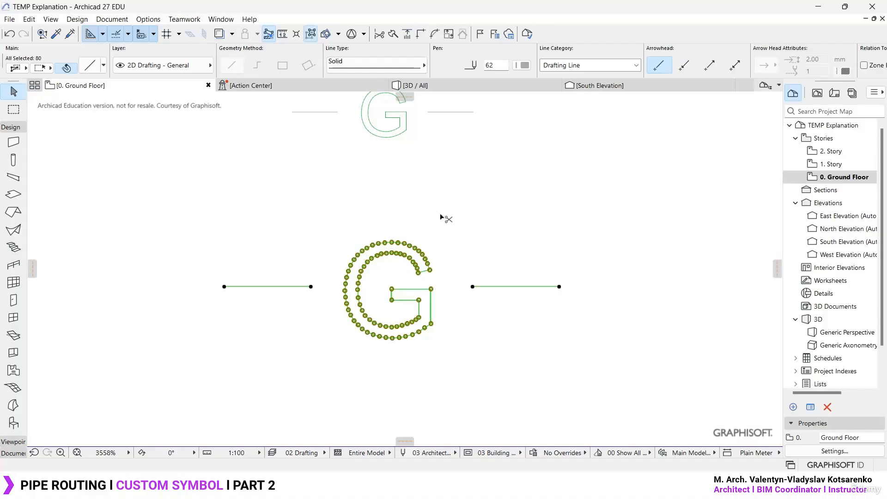
pyautogui.press('Escape')
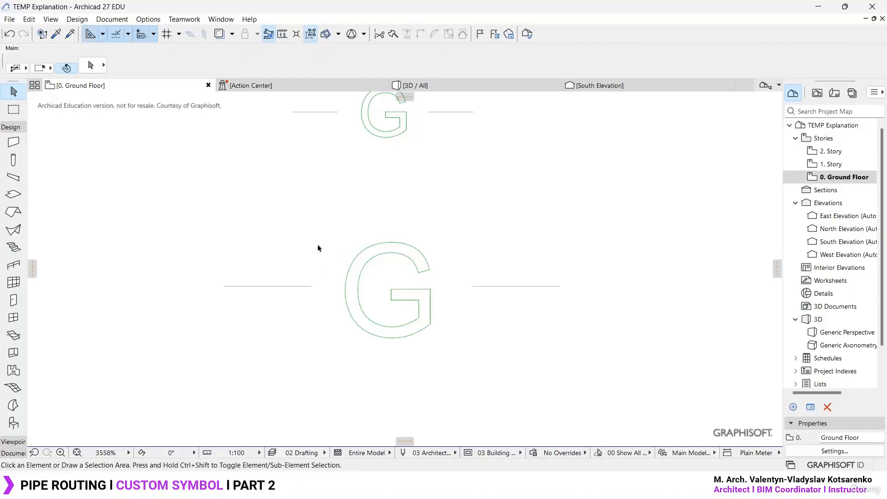
# - Paste the copied G symbol into the pattern of the Gas line type
pyautogui.click(145, 20)
pyautogui.moveTo(157, 32)
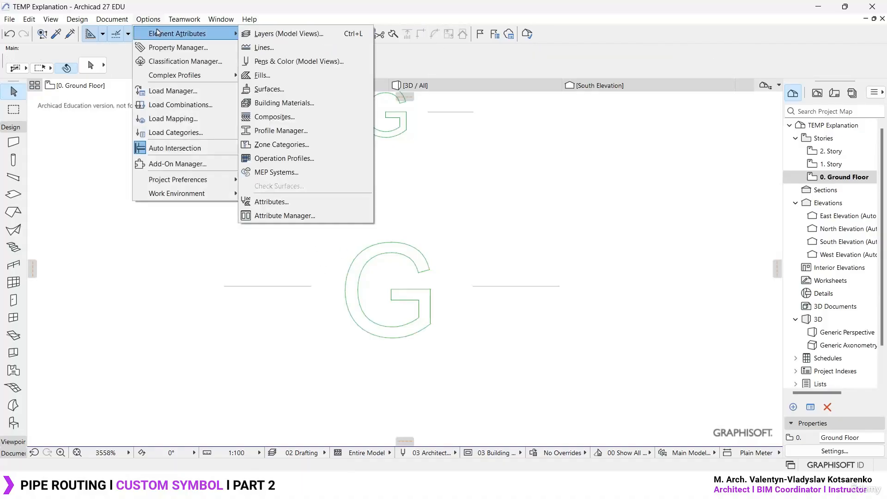
pyautogui.click(263, 47)
pyautogui.moveTo(287, 33); pyautogui.dragTo(326, 24)
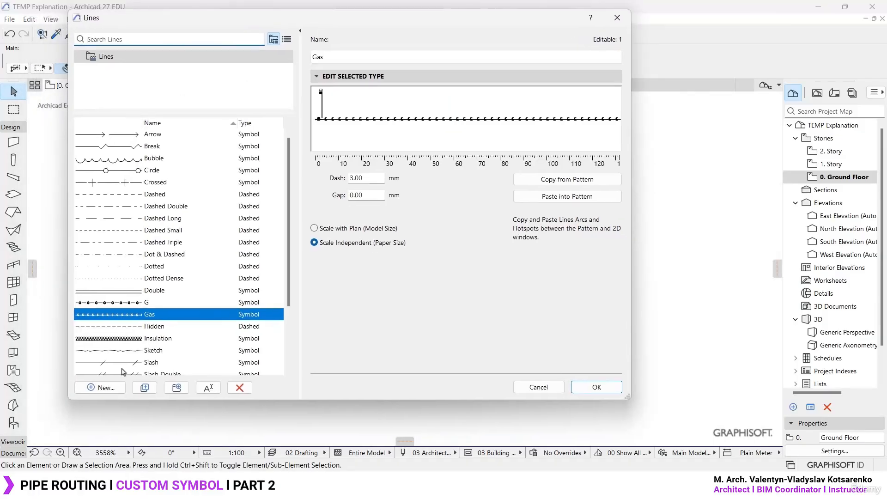
pyautogui.moveTo(164, 316)
pyautogui.click(585, 198)
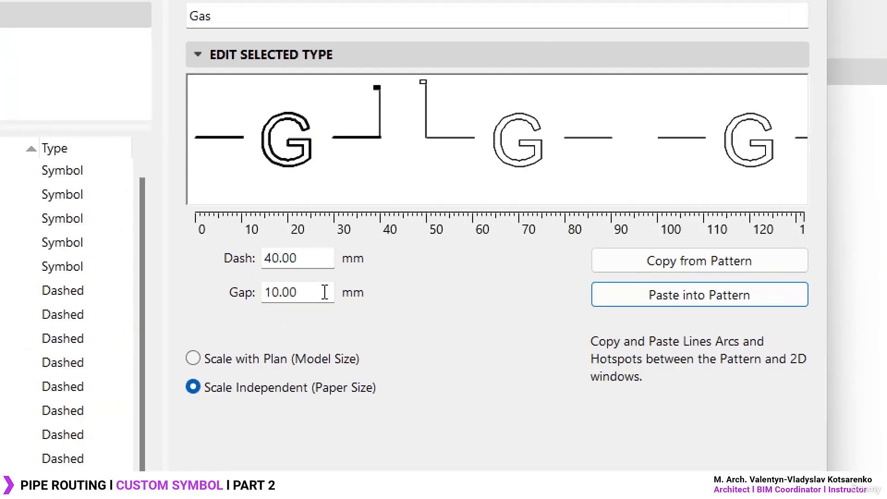
# - Set the Gas line type's gap to 0 and its dash to 5 mm, and apply the changes
pyautogui.click(325, 292)
pyautogui.write('0')
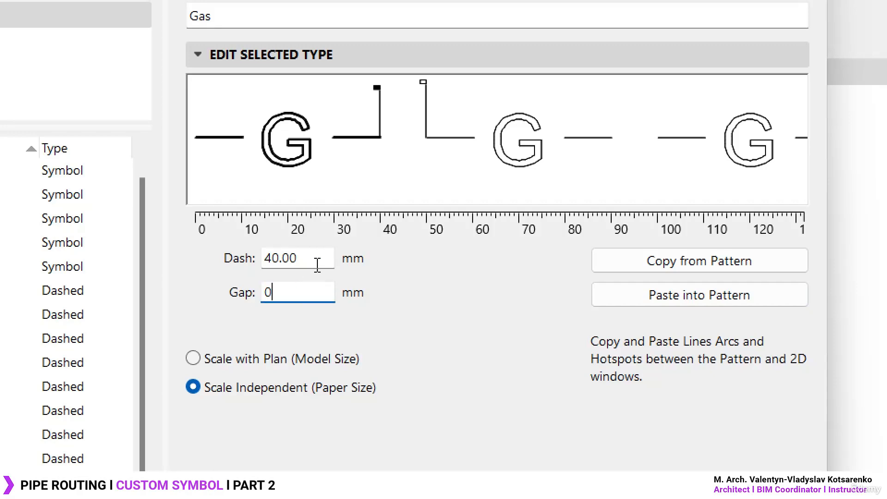
pyautogui.click(318, 267)
pyautogui.write('5')
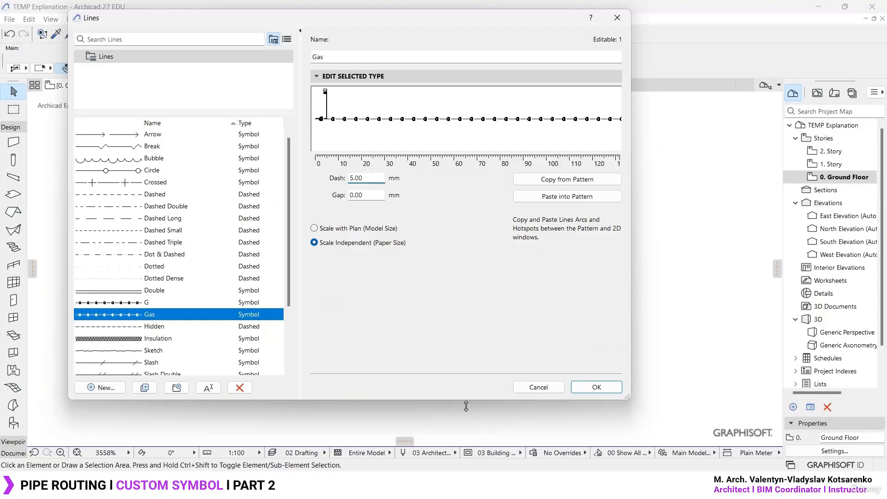
pyautogui.click(597, 387)
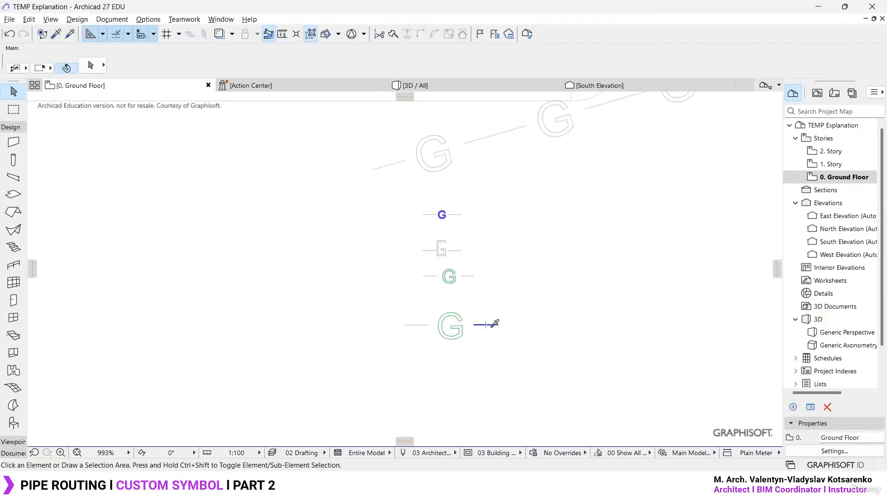
# - Draw a three-segment test polyline with the Gas line type in the empty area beside the filled pipe route
pyautogui.keyDown('alt'); pyautogui.click(491, 327); pyautogui.keyUp('alt')
pyautogui.scroll(-2, 594, 295)
pyautogui.moveTo(594, 296); pyautogui.dragTo(331, 271, button='middle')
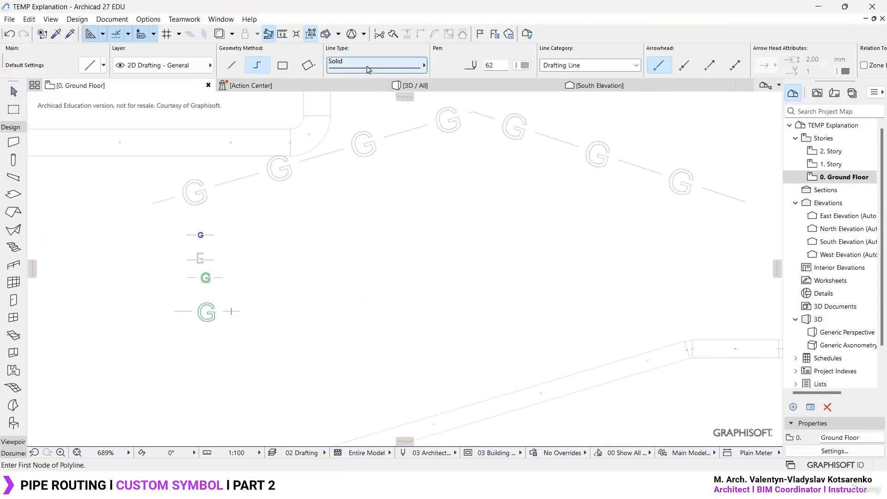
pyautogui.click(394, 67)
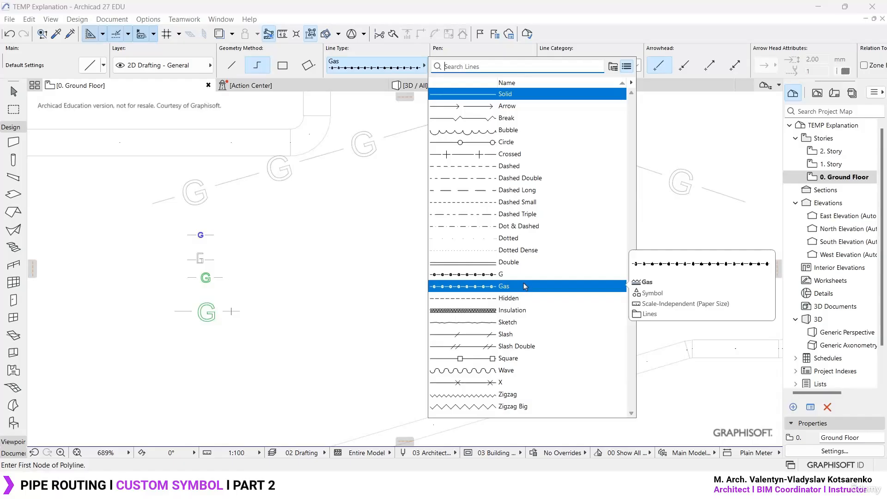
pyautogui.click(524, 287)
pyautogui.scroll(-6, 363, 232)
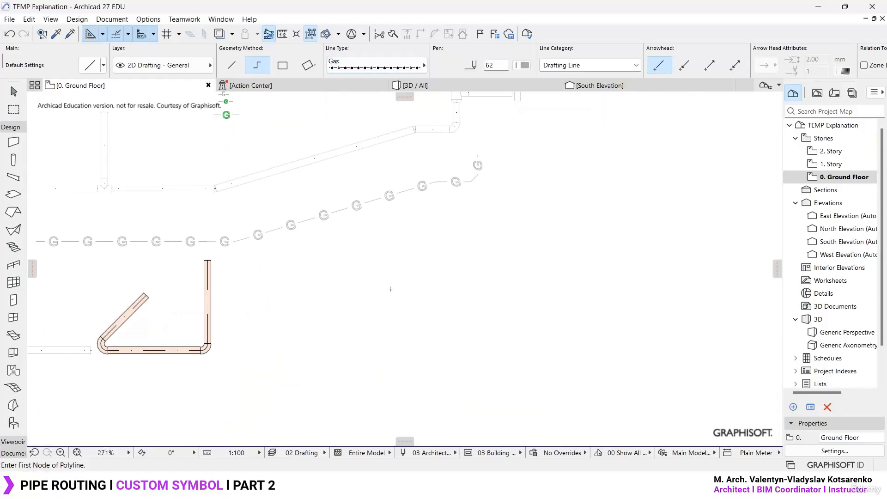
pyautogui.click(320, 330)
pyautogui.click(508, 331)
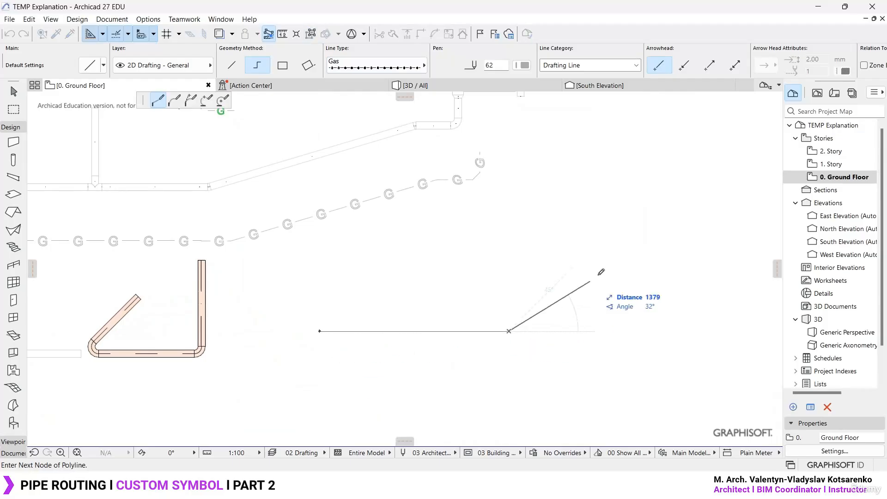
pyautogui.click(593, 248)
pyautogui.click(737, 247)
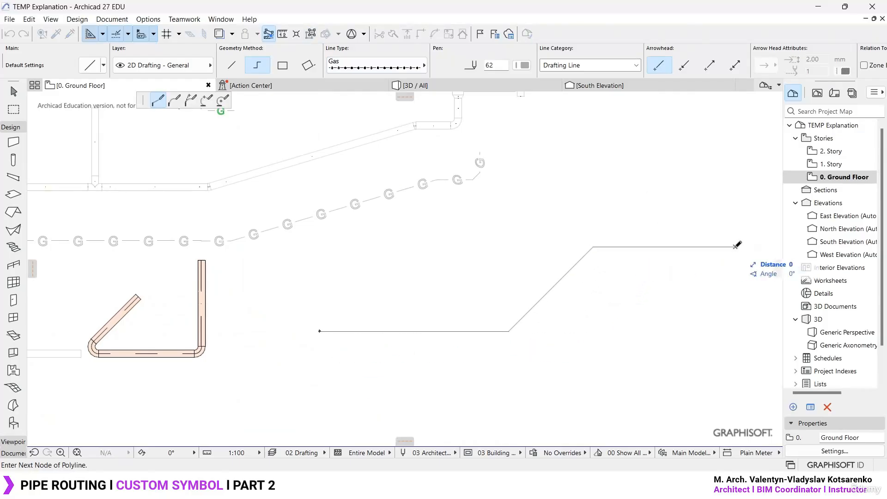
pyautogui.click(737, 245)
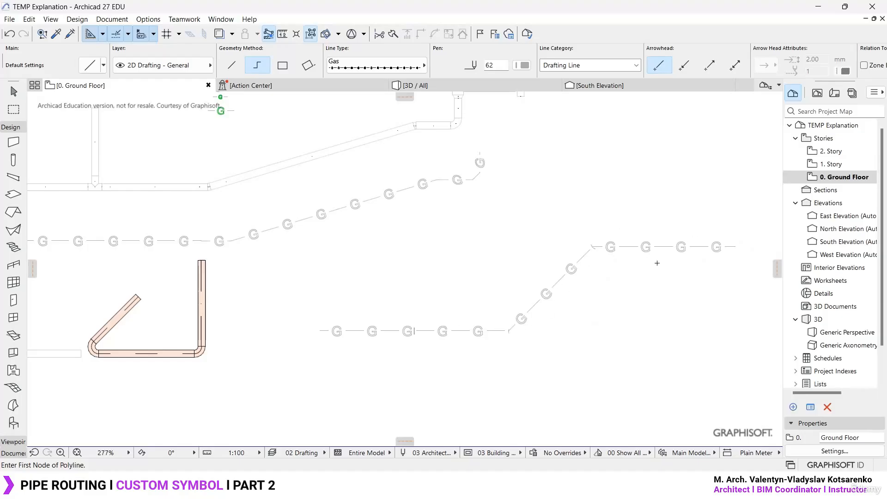
pyautogui.press('Escape')
# - Display the Document tool group instead of the Design tools and locate the Polyline tool
pyautogui.click(17, 130)
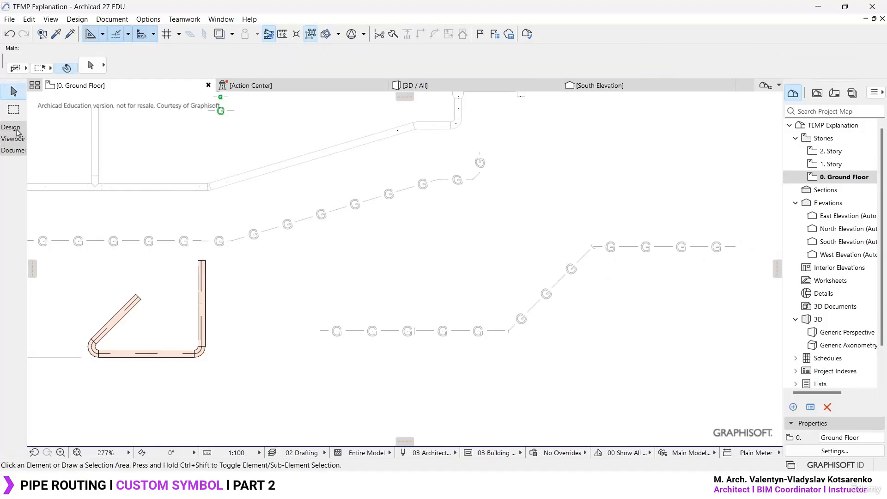
pyautogui.click(14, 151)
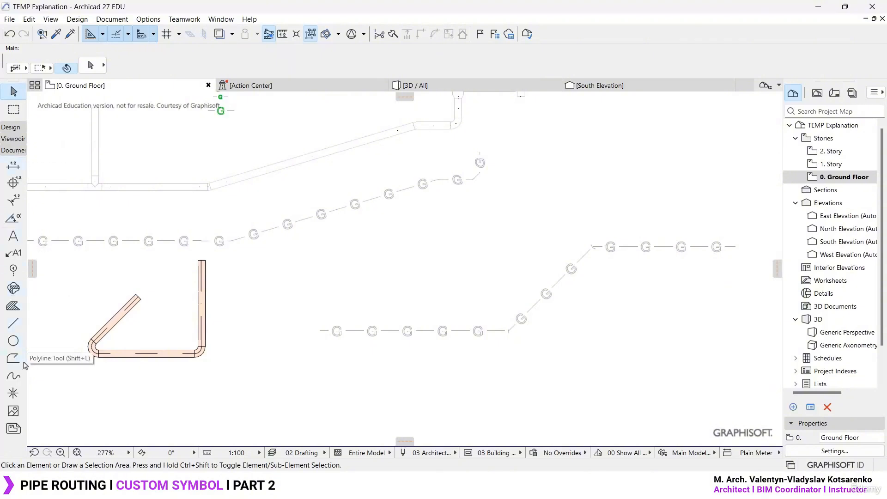
pyautogui.click(20, 363)
pyautogui.moveTo(181, 246); pyautogui.dragTo(435, 303, button='middle')
pyautogui.press('Escape')
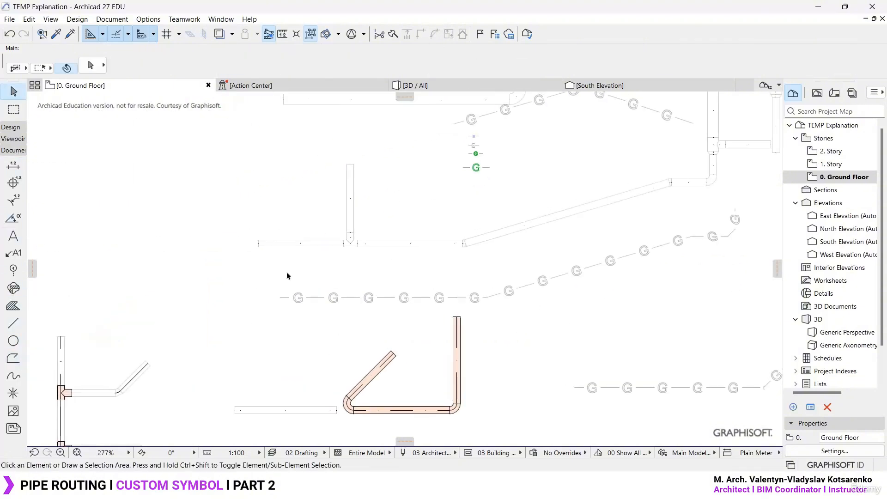
# - Turn off Use System Attributes in the floor plan symbol settings of the short horizontal pipe route left of the branch
pyautogui.scroll(5, 296, 258)
pyautogui.click(322, 231)
pyautogui.doubleClick(322, 231)
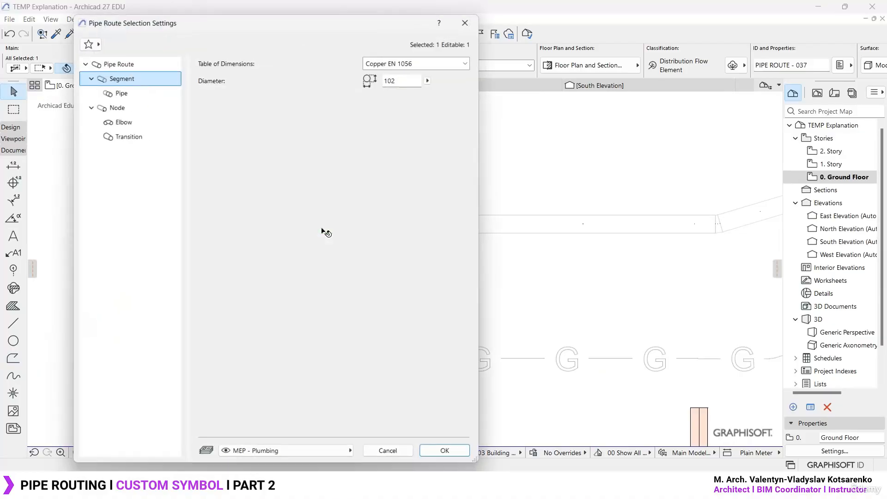
pyautogui.click(120, 91)
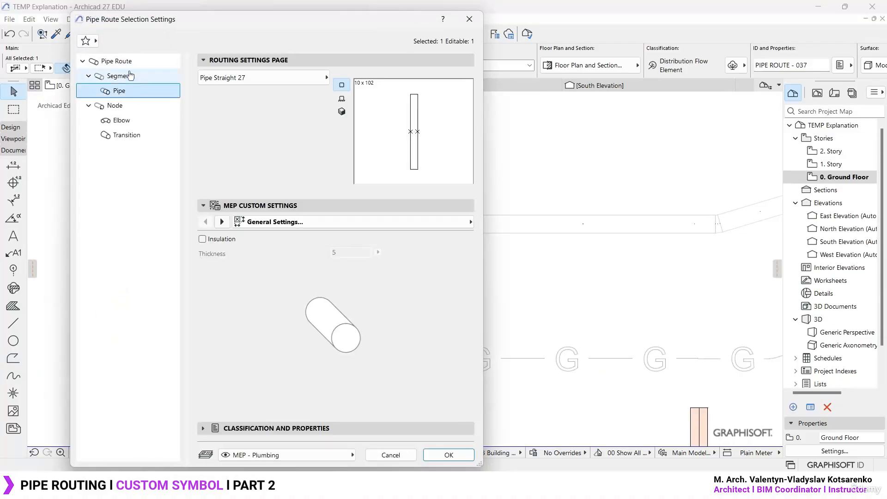
pyautogui.click(125, 61)
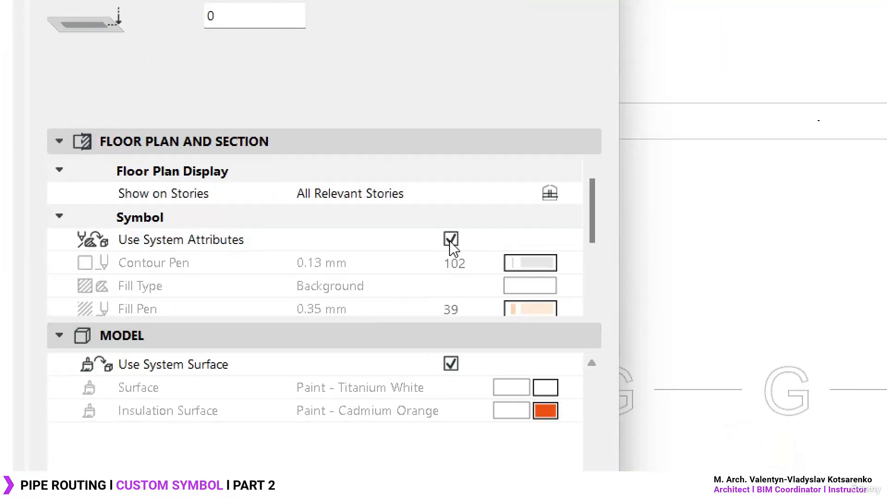
pyautogui.scroll(-3, 425, 273)
pyautogui.scroll(3, 447, 224)
pyautogui.click(451, 239)
# - Set the short pipe route's centerline type to Gas and apply the settings
pyautogui.scroll(-4, 415, 259)
pyautogui.click(572, 263)
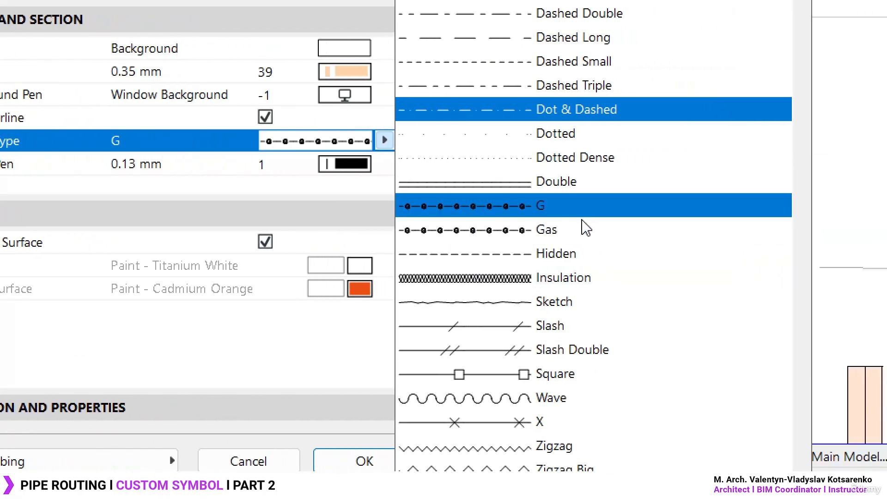
pyautogui.click(567, 226)
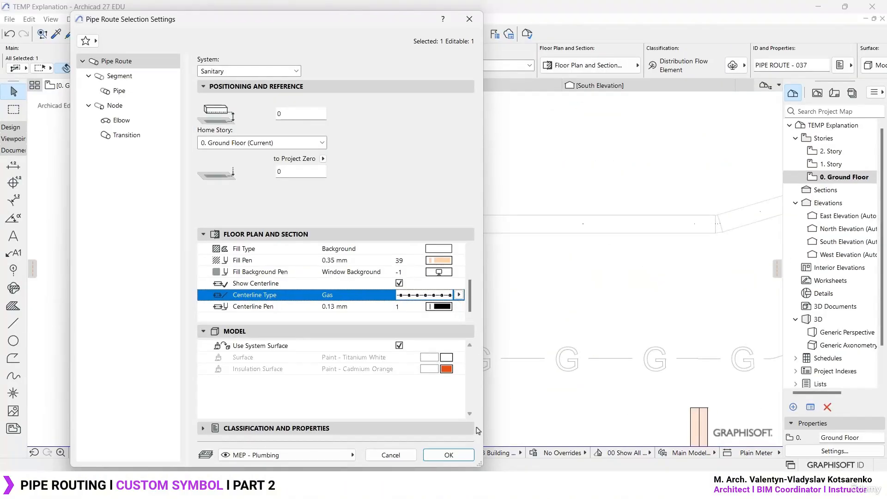
pyautogui.click(458, 458)
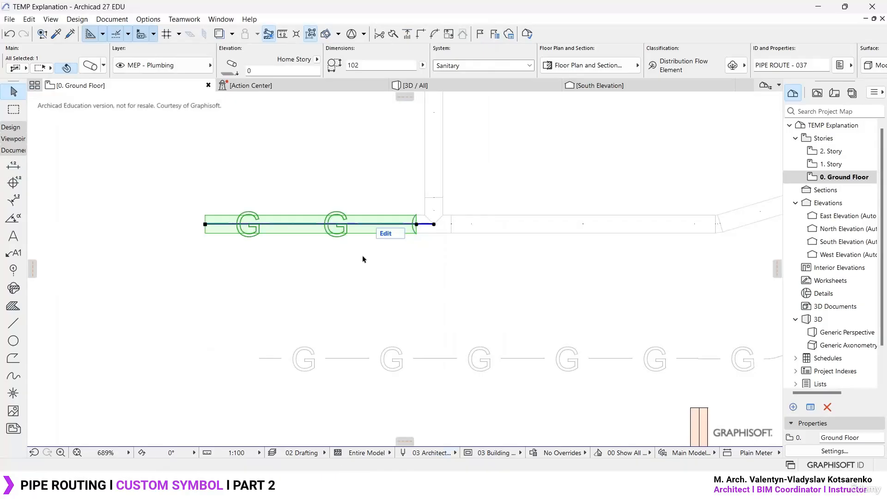
# - Turn off Use System Attributes in the floor plan symbol settings of the long bent pipe route right of the branch
pyautogui.moveTo(445, 277); pyautogui.dragTo(342, 344, button='middle')
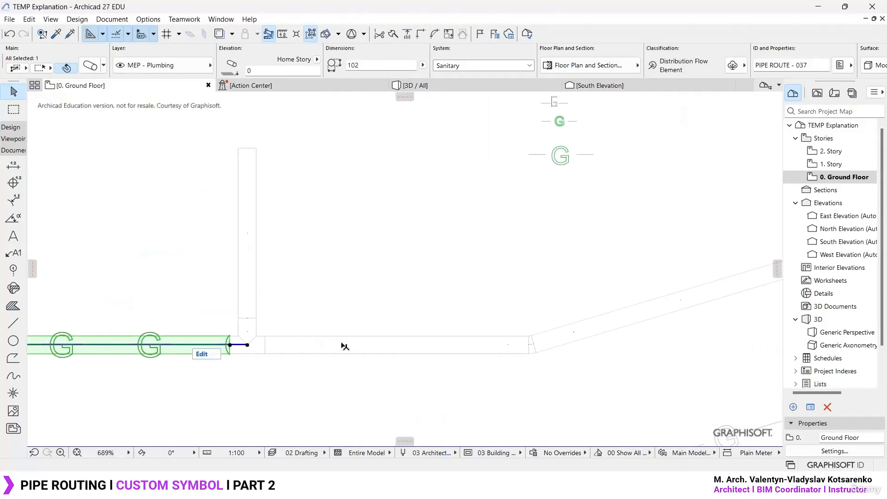
pyautogui.click(342, 344)
pyautogui.scroll(-4, 273, 309)
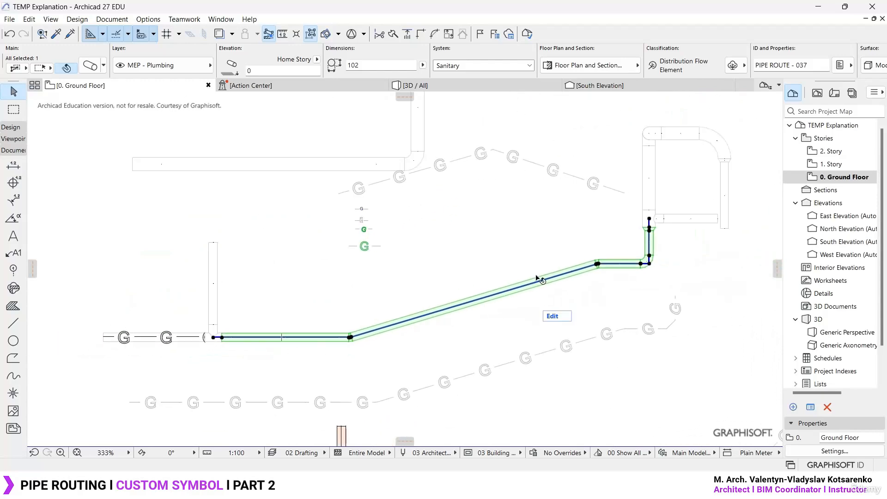
pyautogui.doubleClick(537, 278)
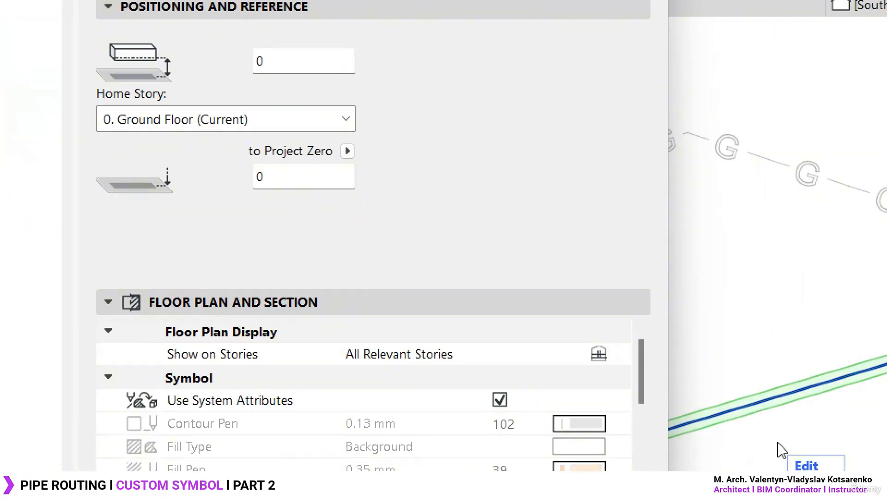
pyautogui.scroll(-3, 545, 406)
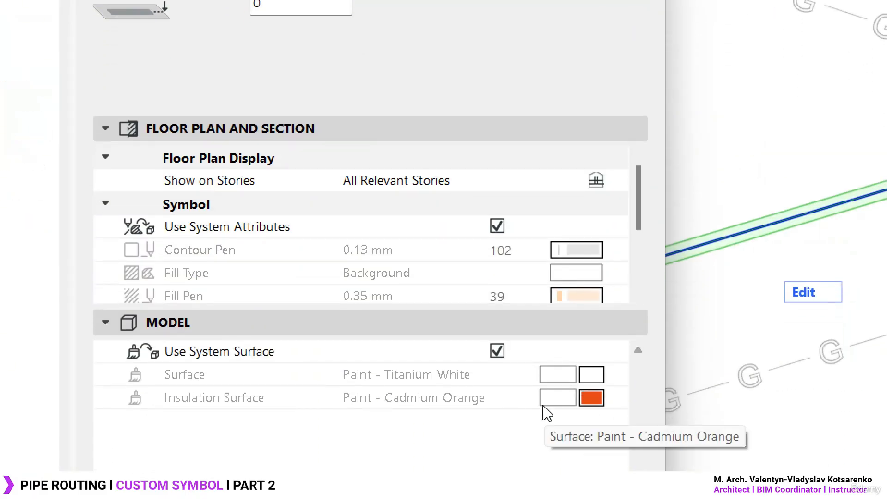
pyautogui.click(498, 227)
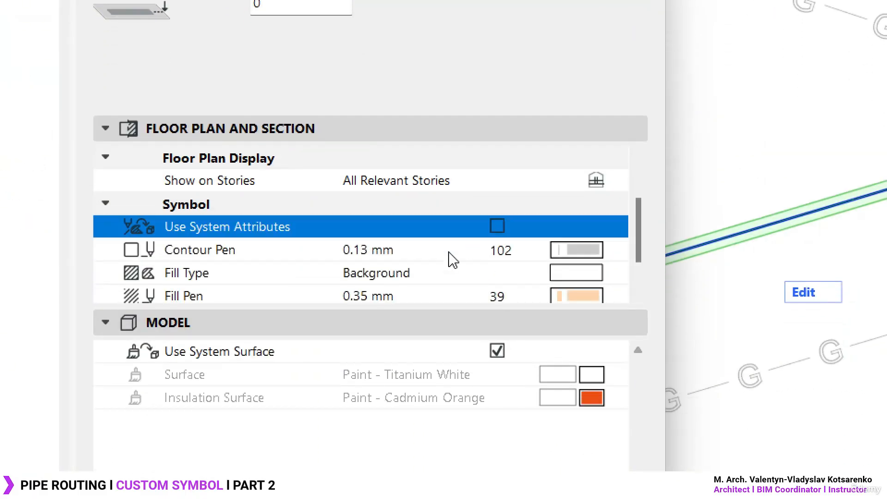
# - Set the long bent pipe route's centerline type to Gas, apply the settings and clear the selection
pyautogui.scroll(-3, 455, 261)
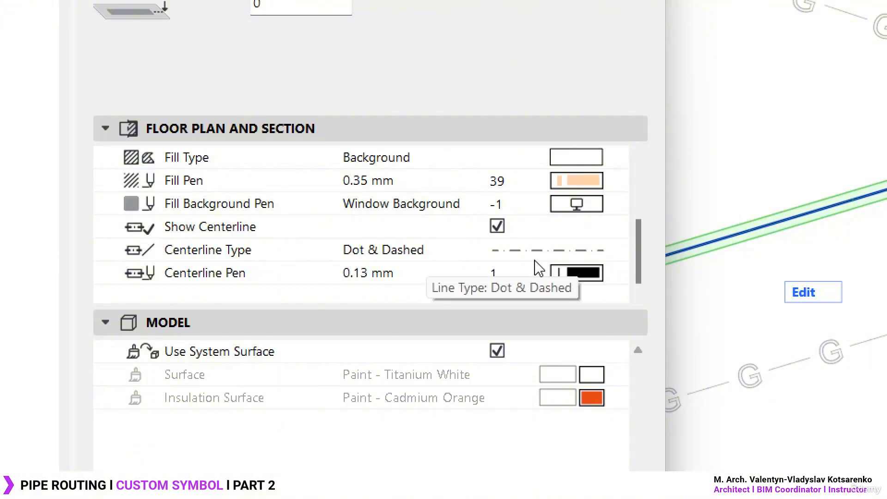
pyautogui.click(617, 250)
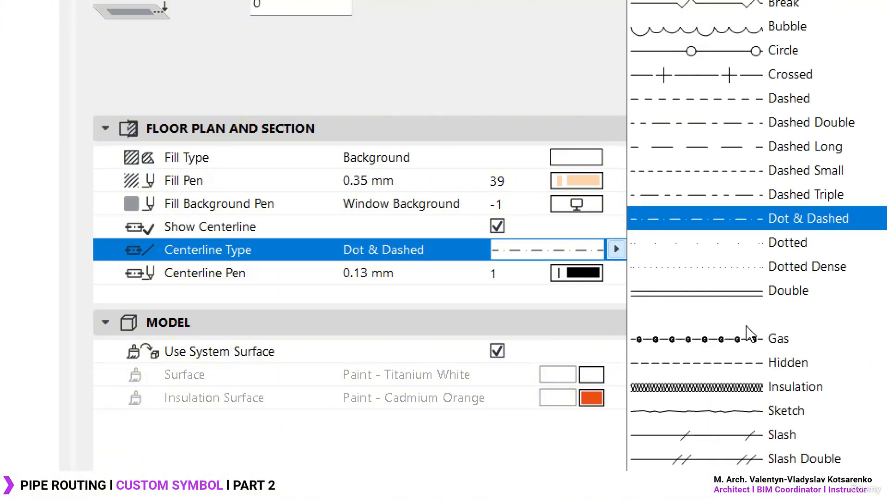
pyautogui.click(786, 338)
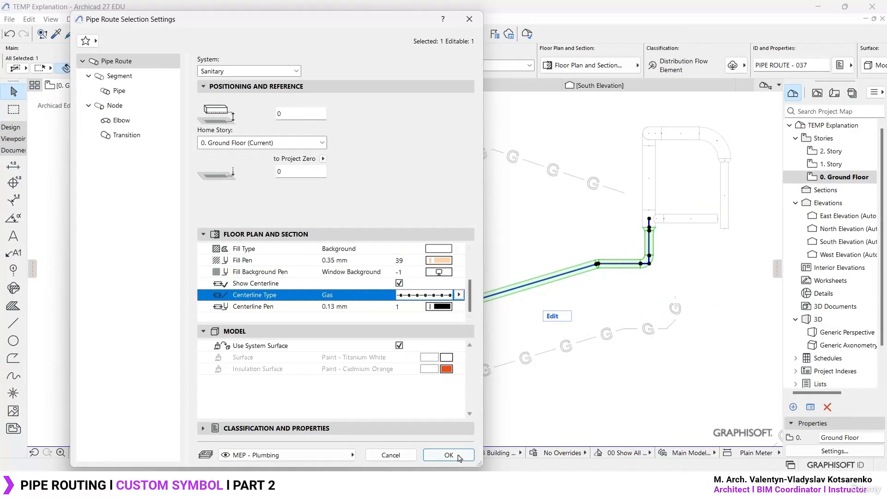
pyautogui.click(448, 455)
pyautogui.press('Escape')
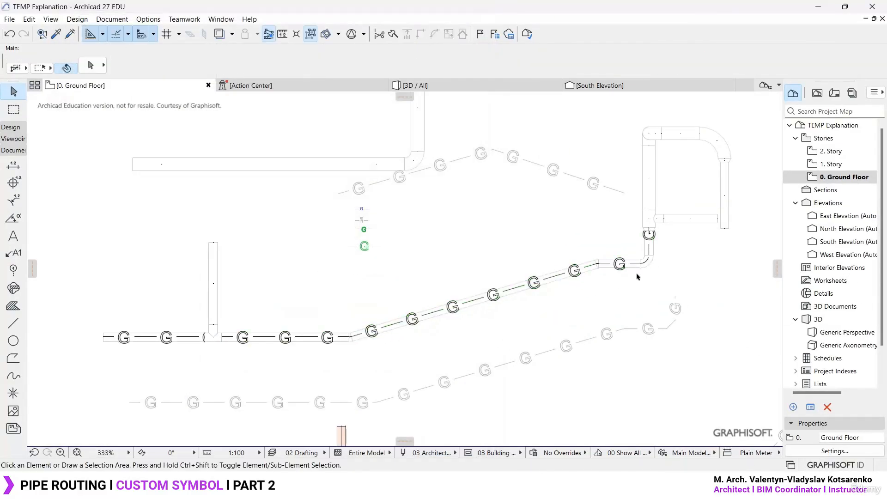
# - Examine the Gas centerline along the long bent pipe route, including its elbows, transition end and the branch junction
pyautogui.scroll(6, 190, 352)
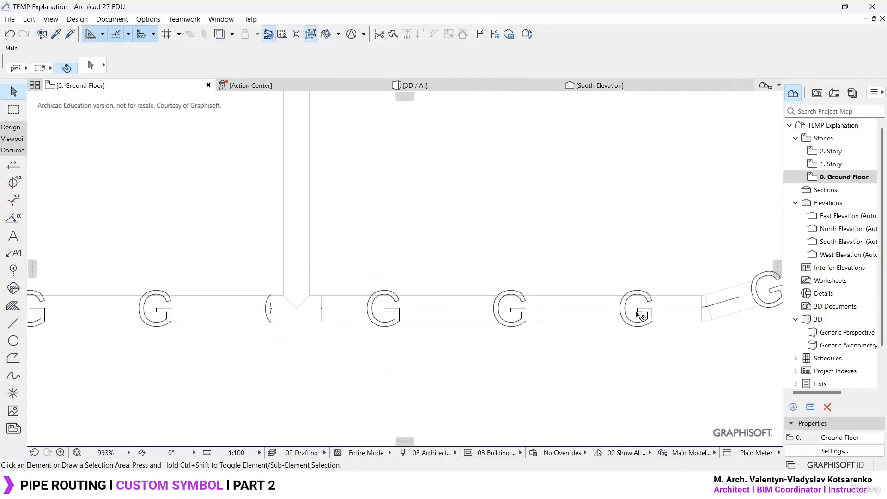
pyautogui.moveTo(626, 311); pyautogui.dragTo(283, 355, button='middle')
pyautogui.moveTo(590, 298); pyautogui.dragTo(299, 316, button='middle')
pyautogui.moveTo(642, 231); pyautogui.dragTo(294, 357, button='middle')
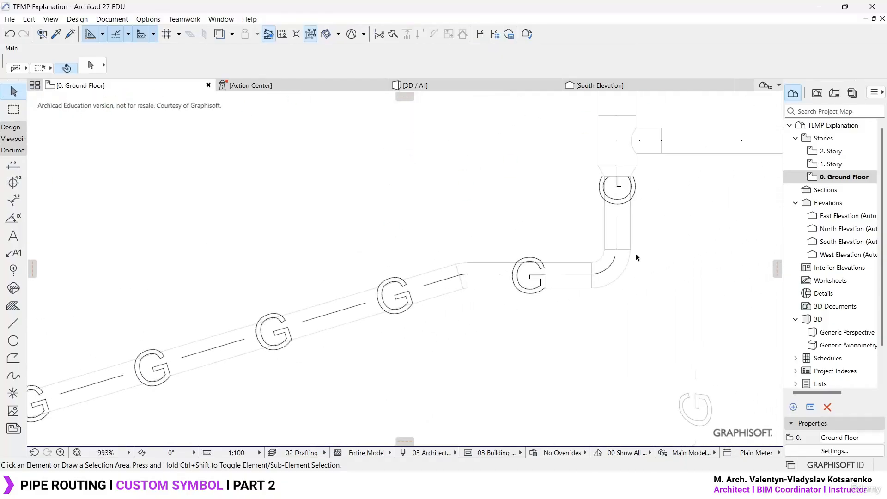
pyautogui.moveTo(636, 257); pyautogui.dragTo(580, 254, button='middle')
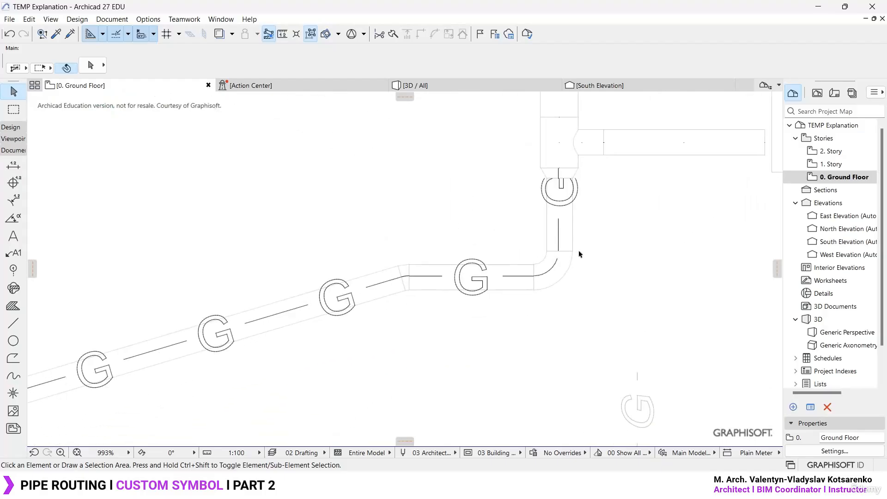
pyautogui.scroll(-6, 608, 238)
pyautogui.moveTo(444, 324); pyautogui.dragTo(553, 248, button='middle')
pyautogui.scroll(2, 556, 242)
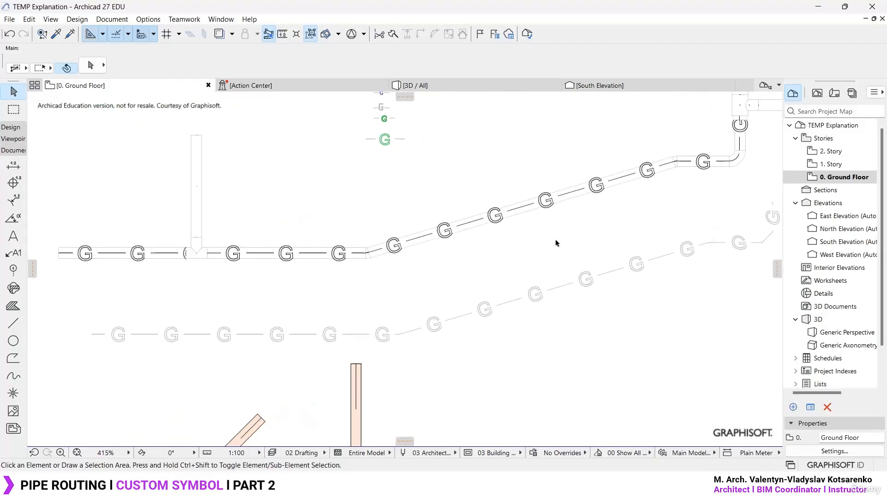
pyautogui.scroll(-3, 546, 236)
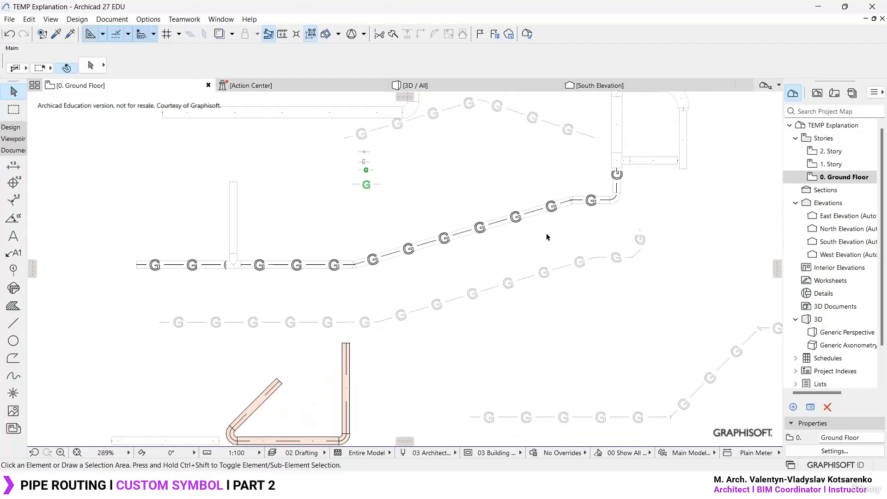
# - Draw a four-segment pipe route with right-angle turns in empty plan space, starting about 3290 across and 3220 up and ending about 1140 down
pyautogui.moveTo(546, 236); pyautogui.dragTo(527, 231, button='middle')
pyautogui.moveTo(585, 214); pyautogui.dragTo(589, 366, button='middle')
pyautogui.moveTo(428, 351); pyautogui.dragTo(468, 280, button='middle')
pyautogui.click(464, 325)
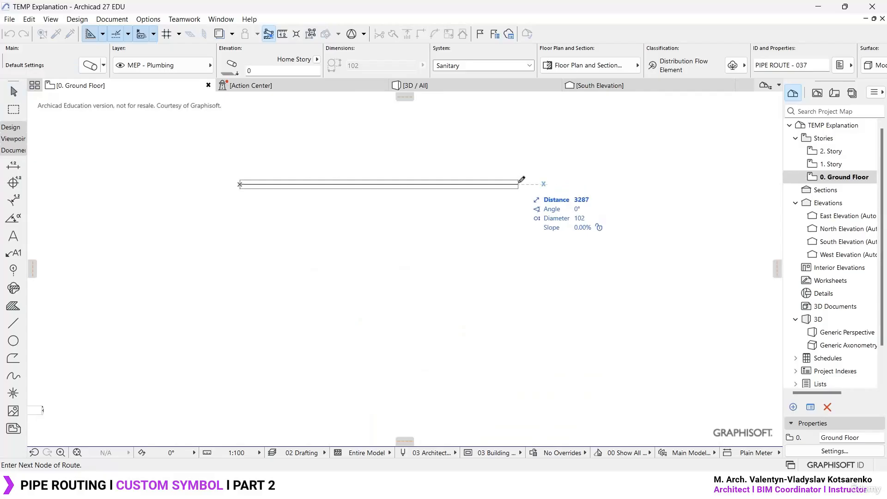
pyautogui.click(519, 184)
pyautogui.moveTo(519, 184); pyautogui.dragTo(422, 338, button='middle')
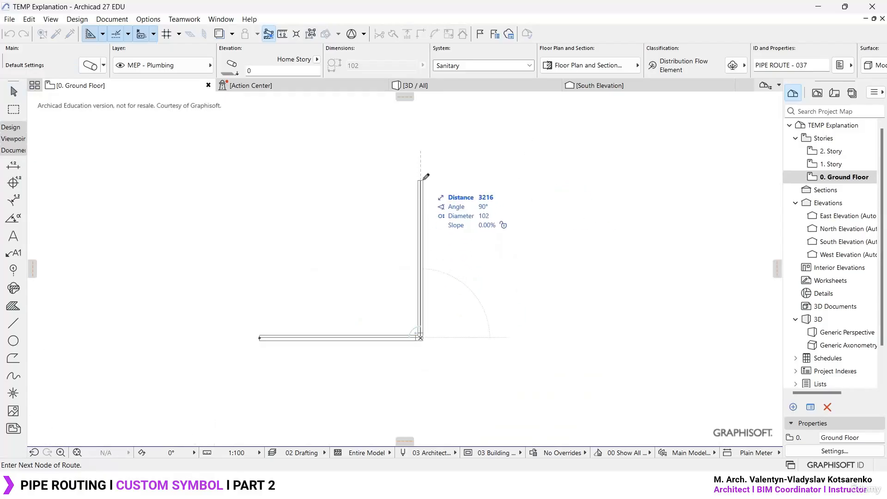
pyautogui.click(420, 180)
pyautogui.click(526, 179)
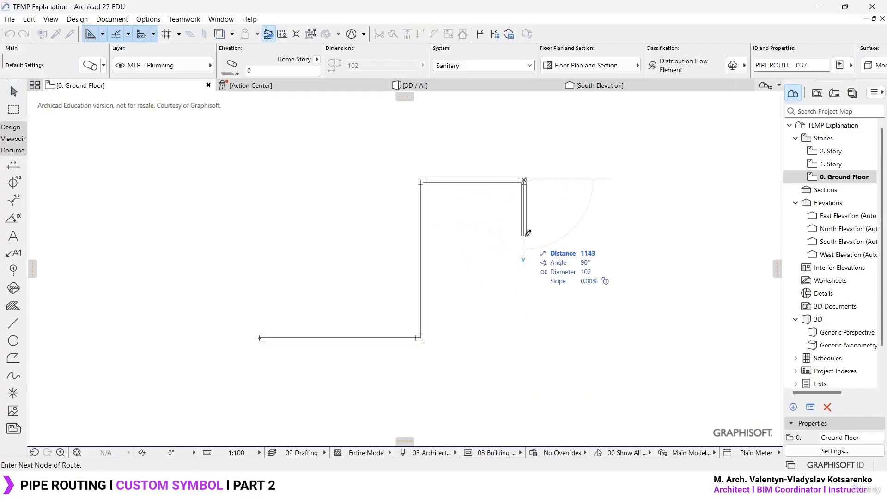
pyautogui.doubleClick(525, 235)
pyautogui.scroll(3, 424, 331)
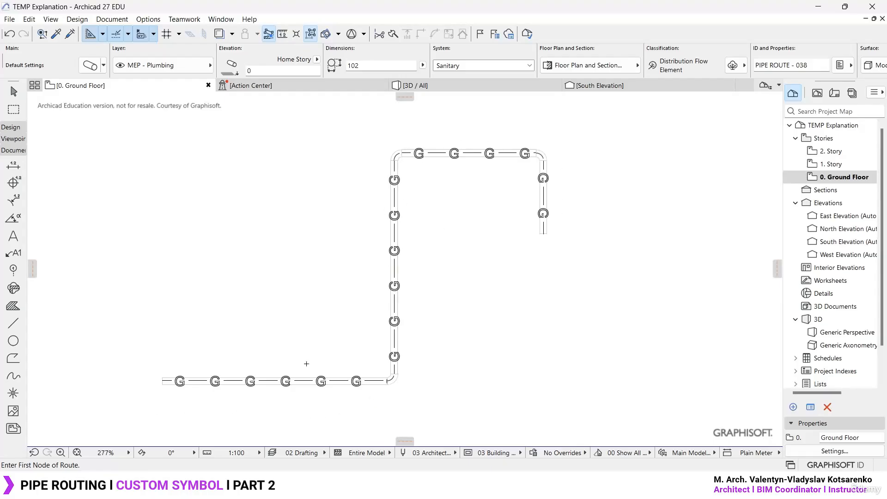
# - Draw a branch pipe route upward from the new route's lower horizontal segment, ending in a left turn about 1630 long
pyautogui.click(266, 381)
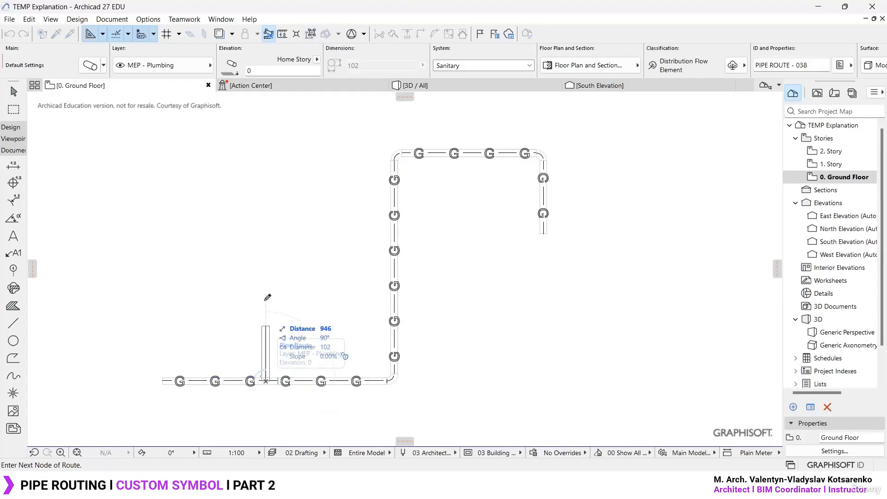
pyautogui.click(266, 146)
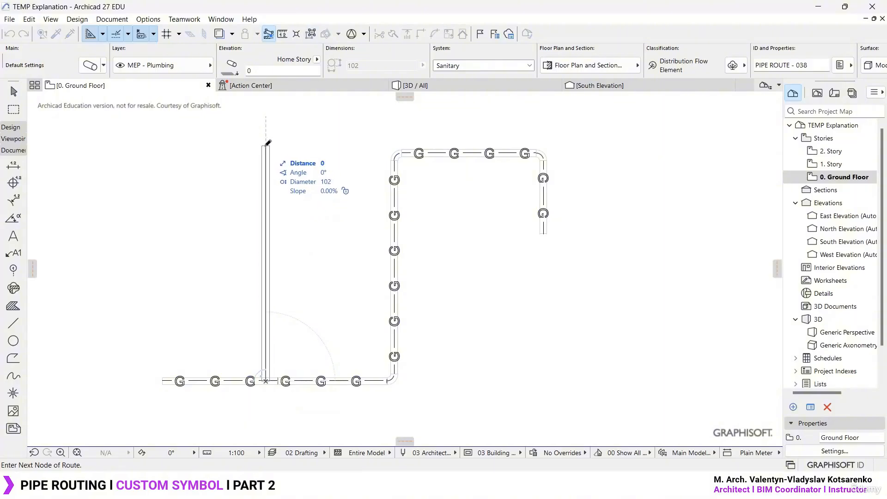
pyautogui.doubleClick(152, 146)
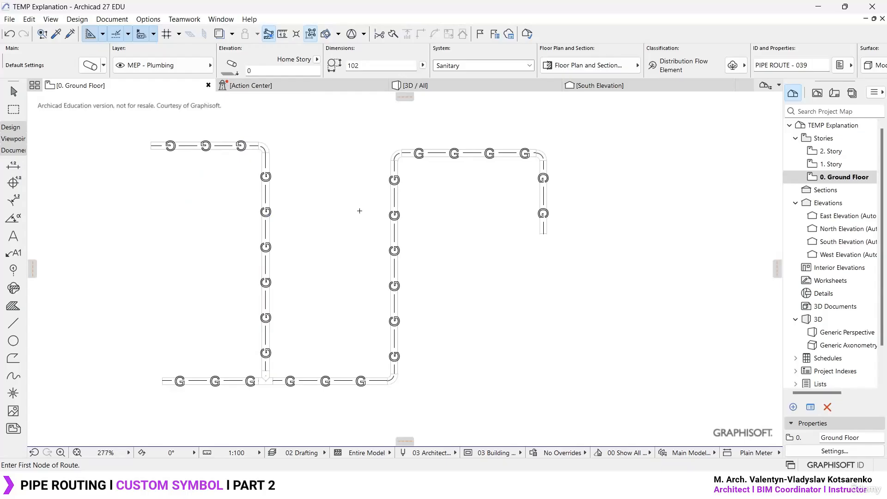
pyautogui.press('Escape')
# - Inspect the new branch junction and review the symbol attributes and centerline type in the Pipe Route default settings
pyautogui.scroll(5, 283, 363)
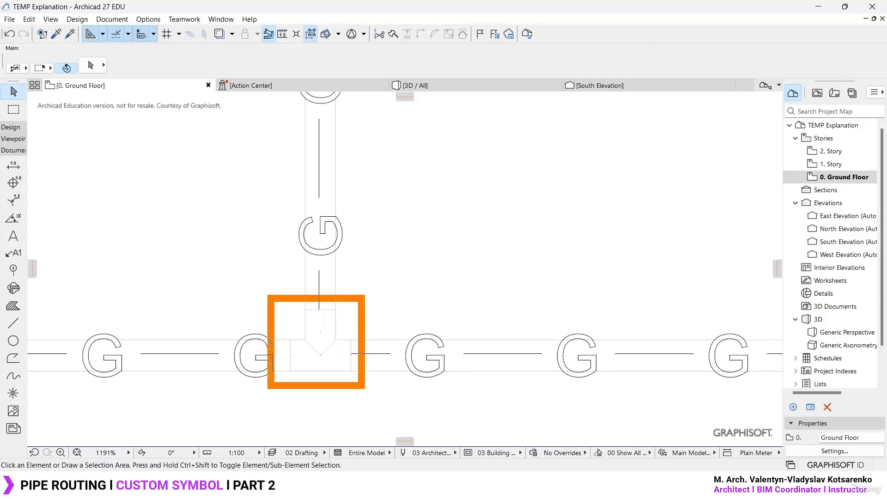
pyautogui.press('Escape')
pyautogui.press('Escape')
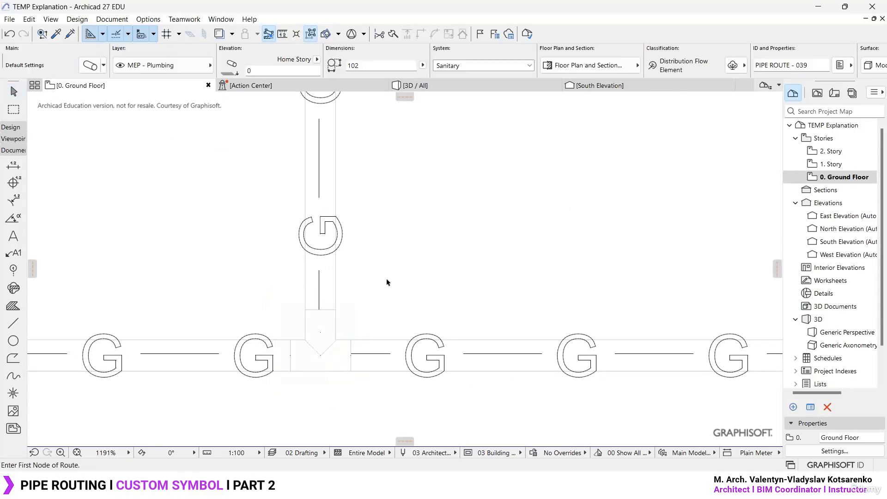
pyautogui.hotkey('ctrl', 't')
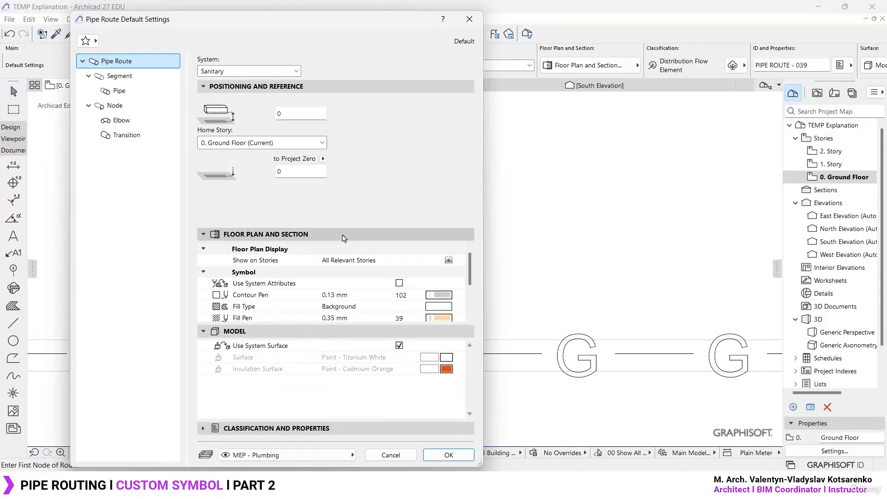
pyautogui.click(322, 273)
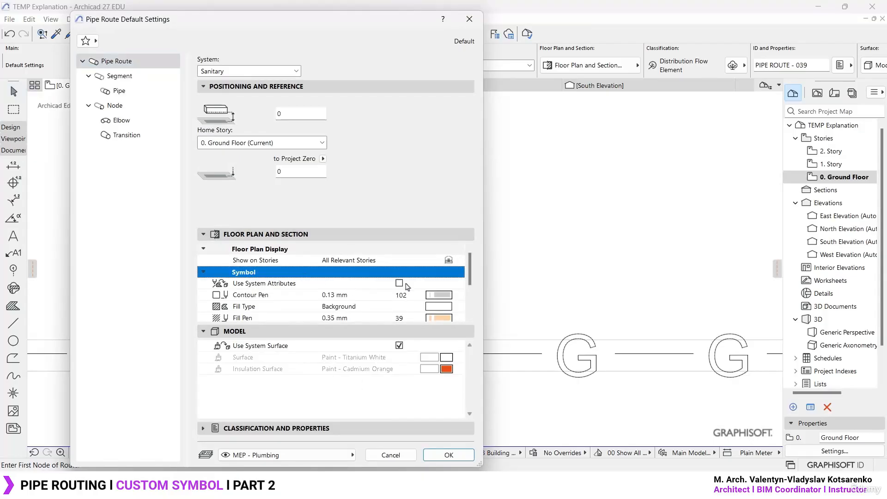
pyautogui.moveTo(471, 267); pyautogui.dragTo(472, 300)
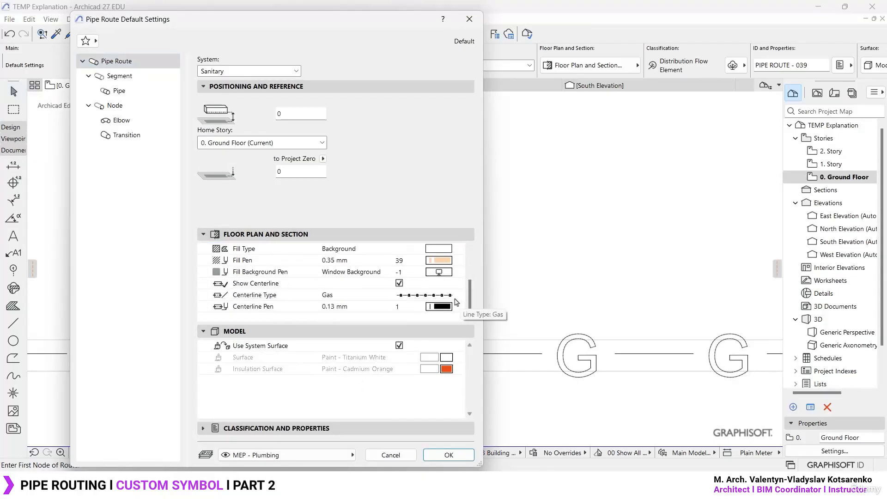
pyautogui.click(470, 19)
pyautogui.press('Escape')
# - Trace the plain pipe route above the test polylines with a three-segment Gas polyline, about 3365 on its first segment and 1102 on its last
pyautogui.scroll(-8, 379, 231)
pyautogui.scroll(-3, 408, 327)
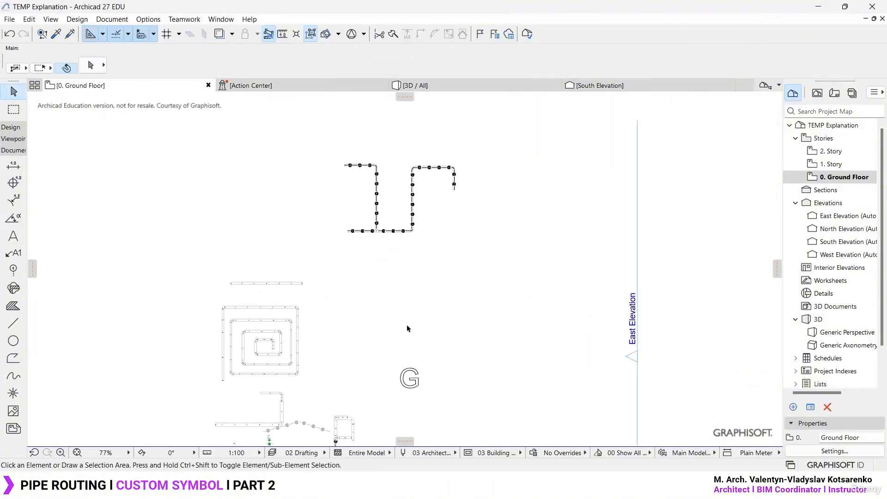
pyautogui.scroll(8, 327, 243)
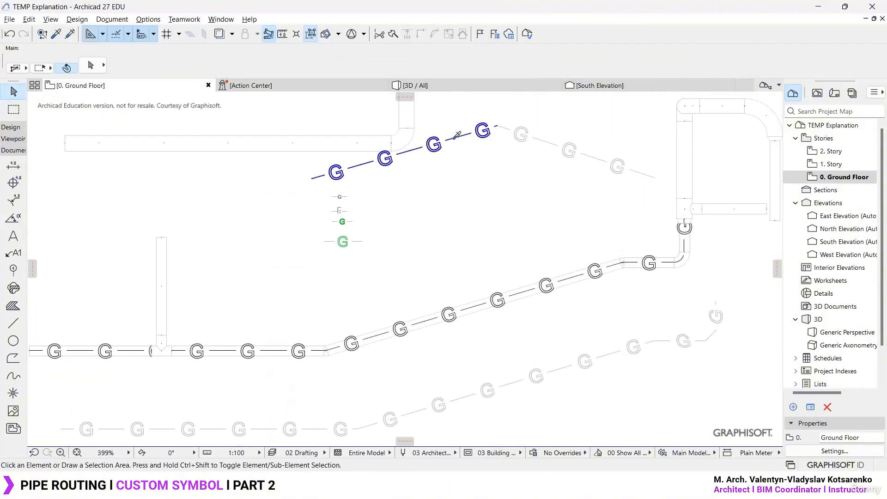
pyautogui.keyDown('alt'); pyautogui.click(457, 137); pyautogui.keyUp('alt')
pyautogui.click(13, 358)
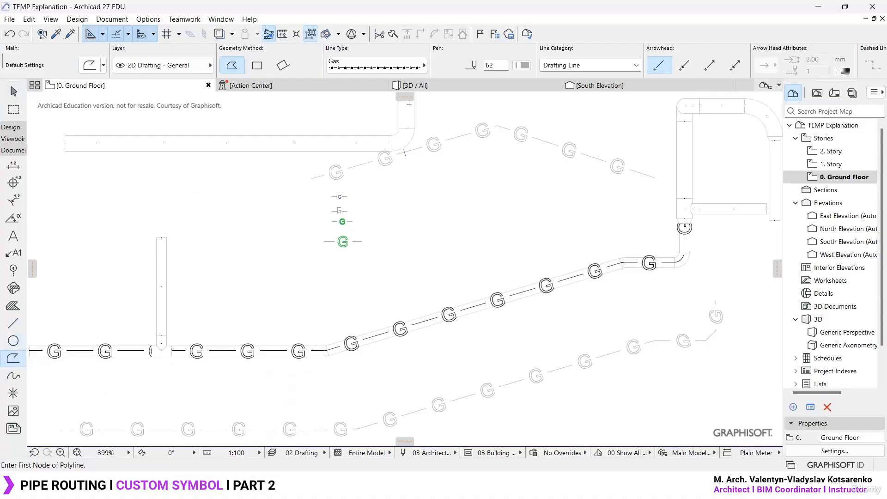
pyautogui.click(404, 71)
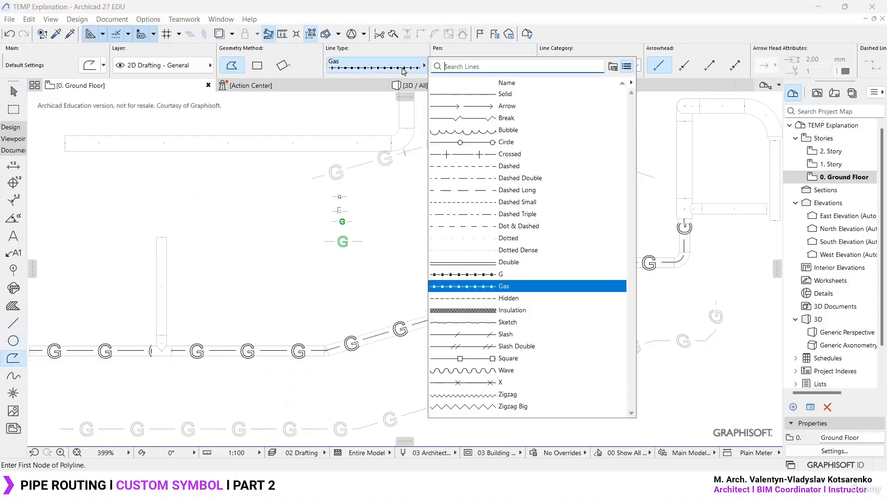
pyautogui.click(502, 287)
pyautogui.scroll(-4, 459, 297)
pyautogui.moveTo(457, 297); pyautogui.dragTo(430, 388, button='middle')
pyautogui.scroll(6, 367, 347)
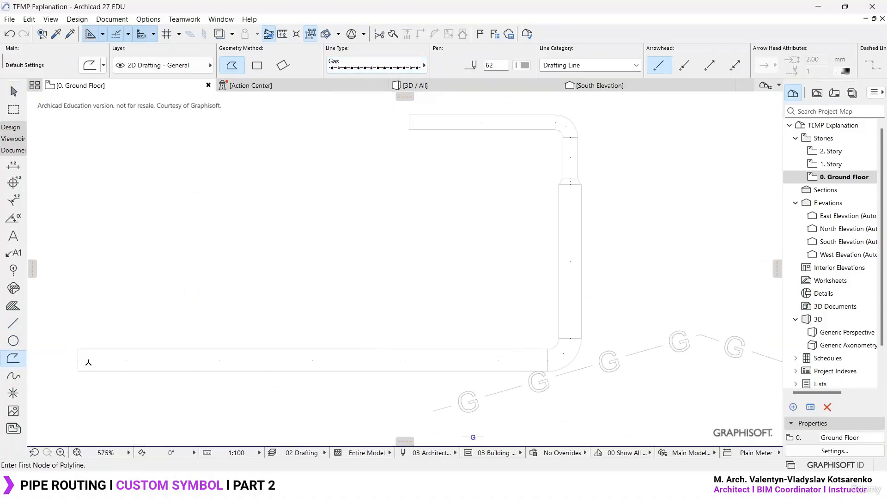
pyautogui.click(78, 358)
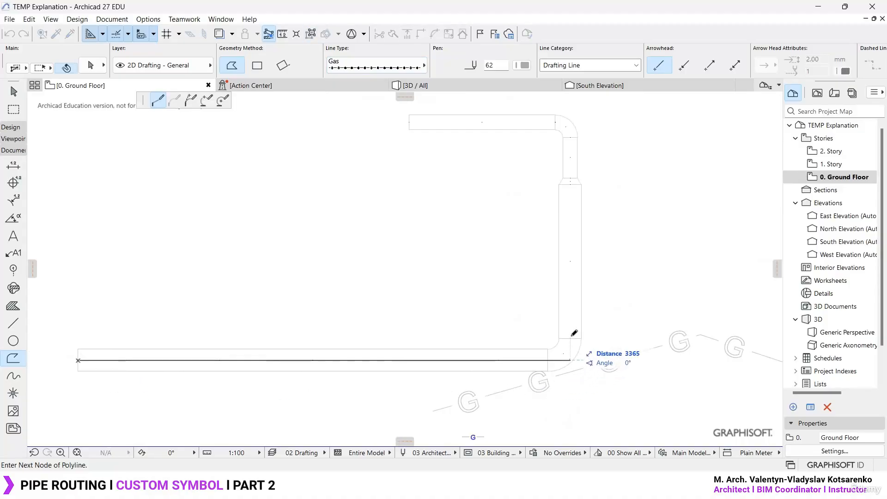
pyautogui.click(572, 171)
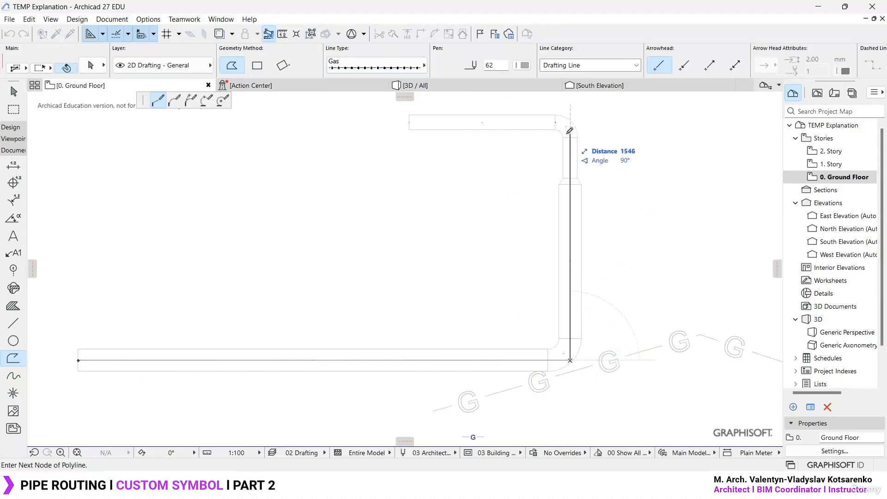
pyautogui.doubleClick(414, 119)
# - Examine the Gas centerlines on the right-angled pipe route, its lower stub and its upward branch, selecting each piece in turn
pyautogui.scroll(-2, 399, 350)
pyautogui.scroll(-4, 399, 350)
pyautogui.moveTo(533, 199); pyautogui.dragTo(488, 373, button='middle')
pyautogui.scroll(5, 568, 192)
pyautogui.moveTo(542, 362); pyautogui.dragTo(542, 288, button='middle')
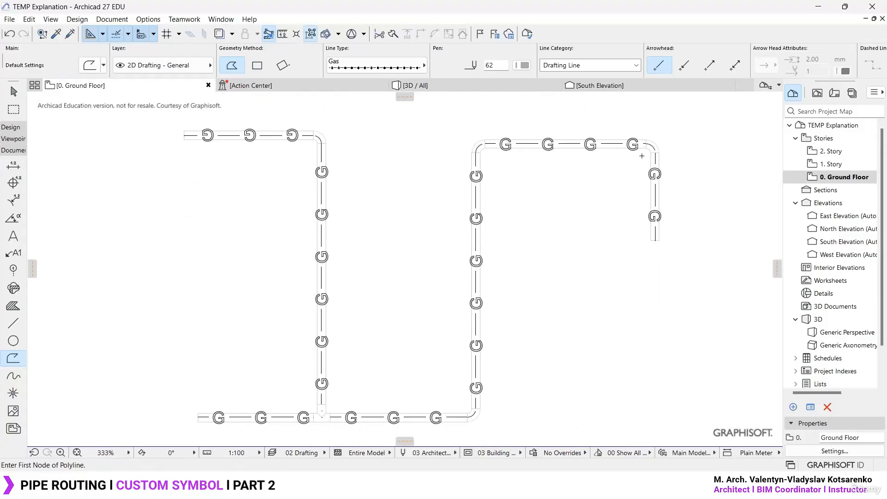
pyautogui.press('Escape')
pyautogui.click(479, 369)
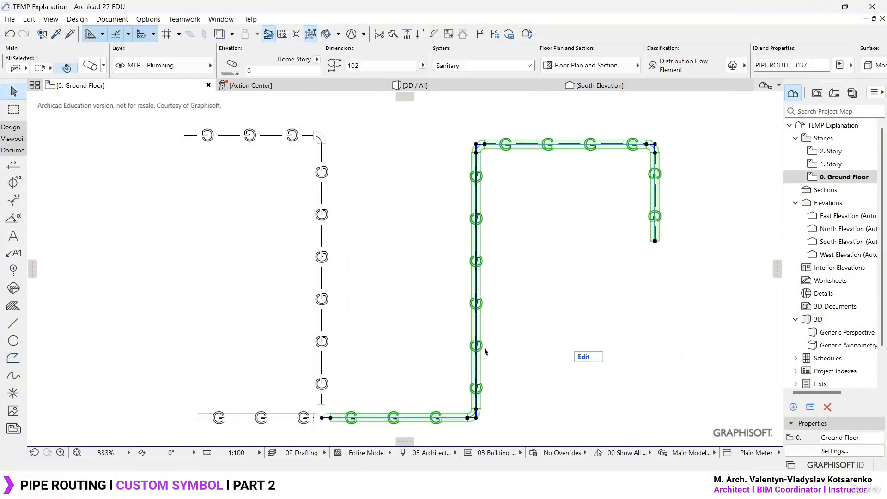
pyautogui.moveTo(507, 384); pyautogui.dragTo(505, 373, button='middle')
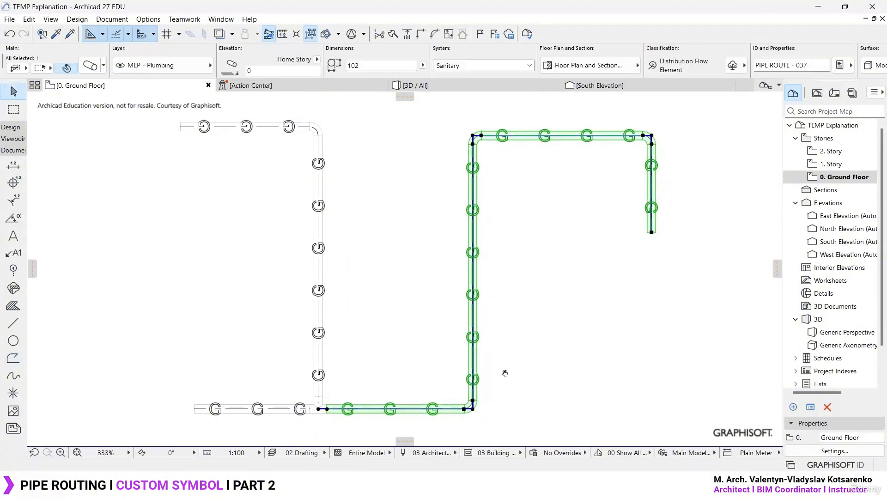
pyautogui.click(298, 410)
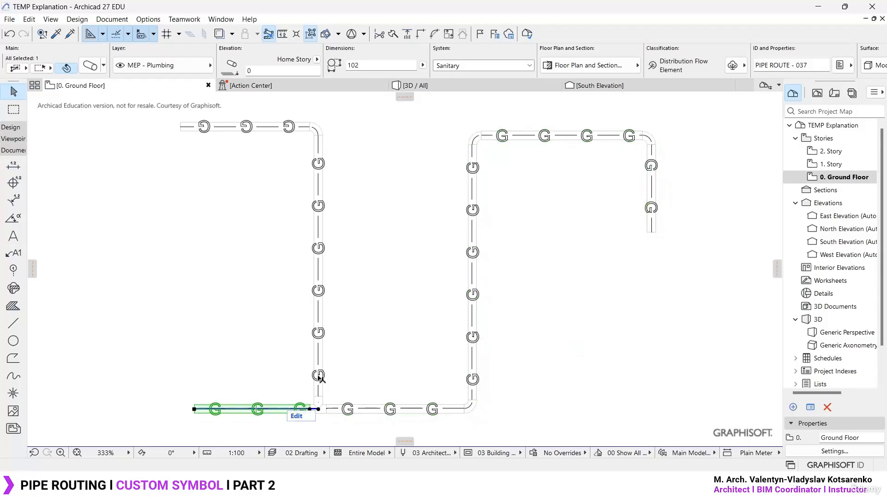
pyautogui.click(320, 376)
pyautogui.click(394, 358)
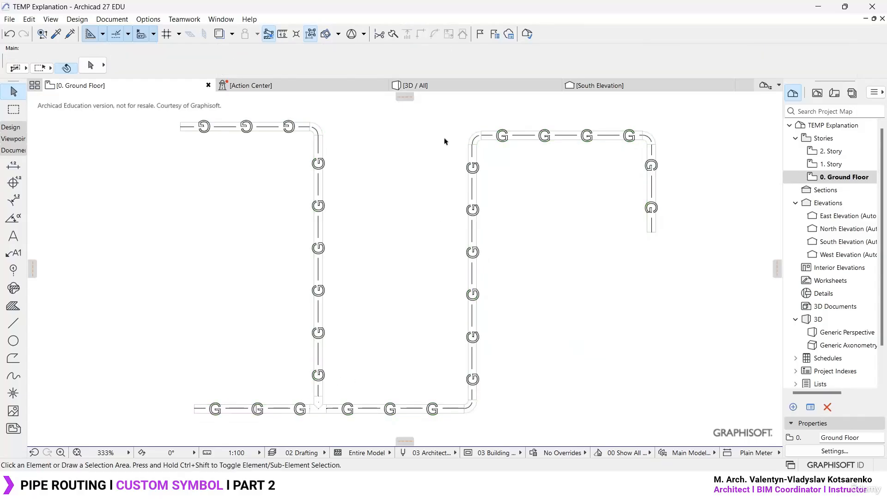
# - Compare the Gas centerline of the sloped pipe route with the separate Gas polylines around it
pyautogui.scroll(-10, 445, 141)
pyautogui.scroll(9, 349, 367)
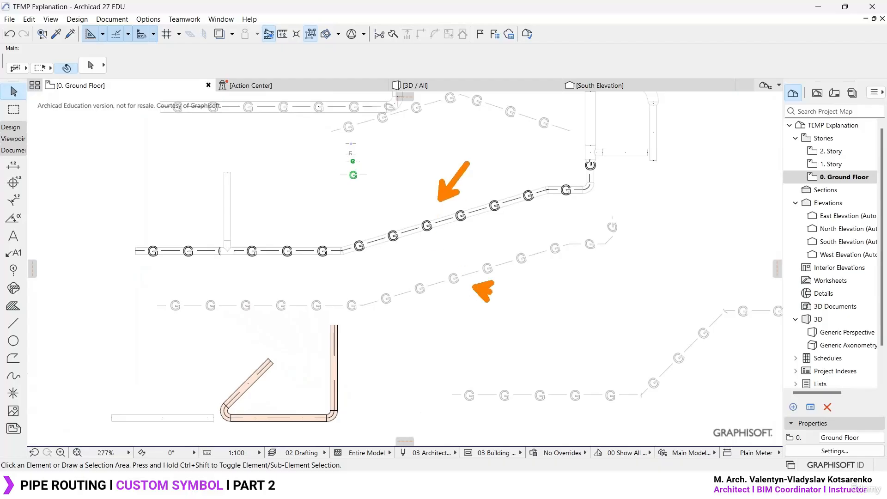
pyautogui.press('Escape')
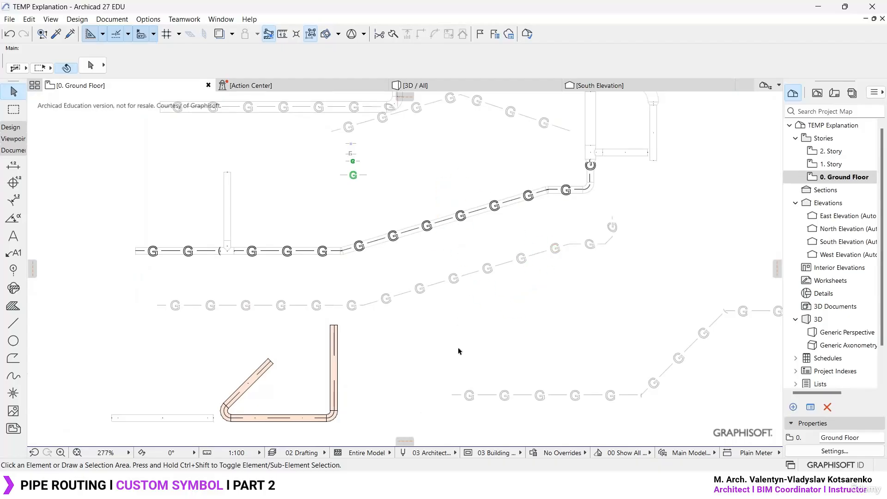
pyautogui.scroll(-7, 459, 351)
pyautogui.moveTo(553, 182); pyautogui.dragTo(496, 346, button='middle')
pyautogui.scroll(6, 540, 177)
pyautogui.moveTo(515, 274); pyautogui.dragTo(509, 245, button='middle')
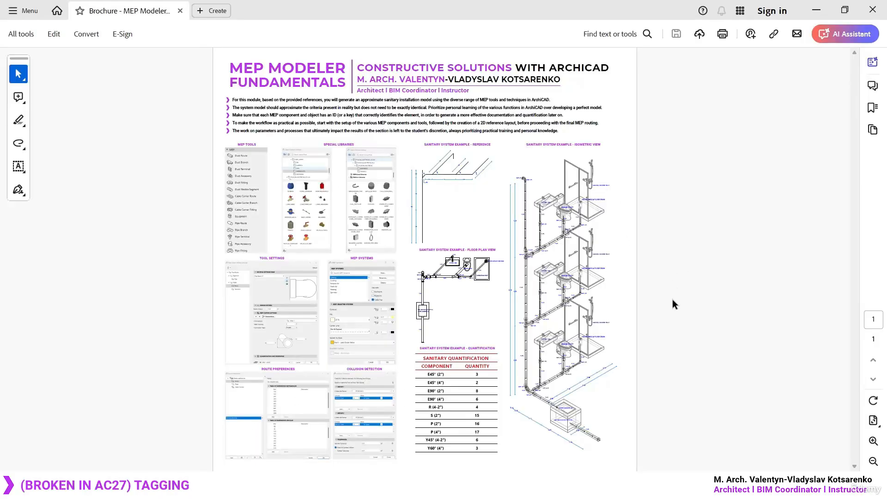
# - Switch to the MEP Modeler brochure in Adobe Acrobat and examine the pipe and fitting labels in the isometric sanitary system view
pyautogui.rightClick(664, 327)
pyautogui.click(670, 408)
pyautogui.keyDown('ctrl'); pyautogui.scroll(2, 649, 397); pyautogui.keyUp('ctrl')
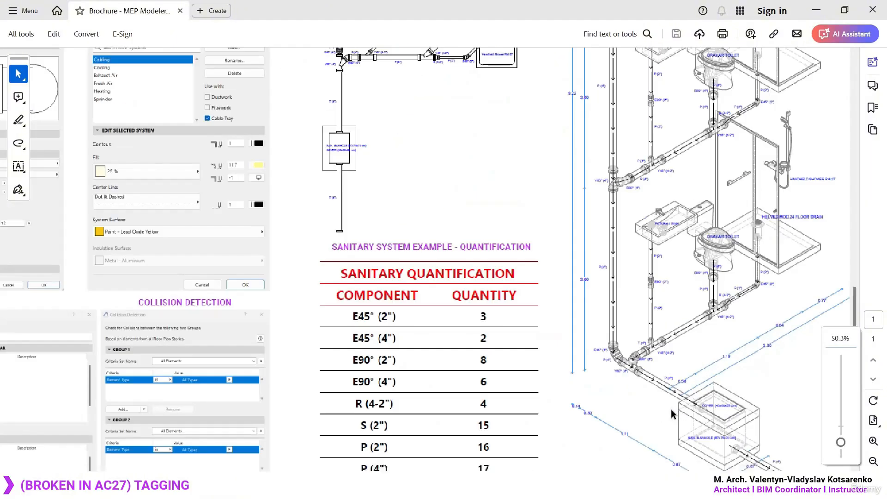
pyautogui.keyDown('ctrl'); pyautogui.scroll(4, 730, 265); pyautogui.keyUp('ctrl')
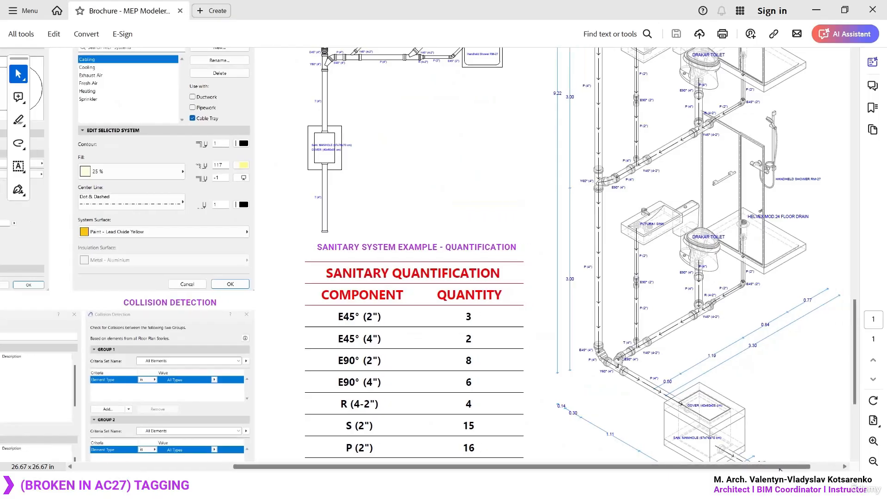
pyautogui.keyDown('ctrl'); pyautogui.scroll(1, 733, 260); pyautogui.keyUp('ctrl')
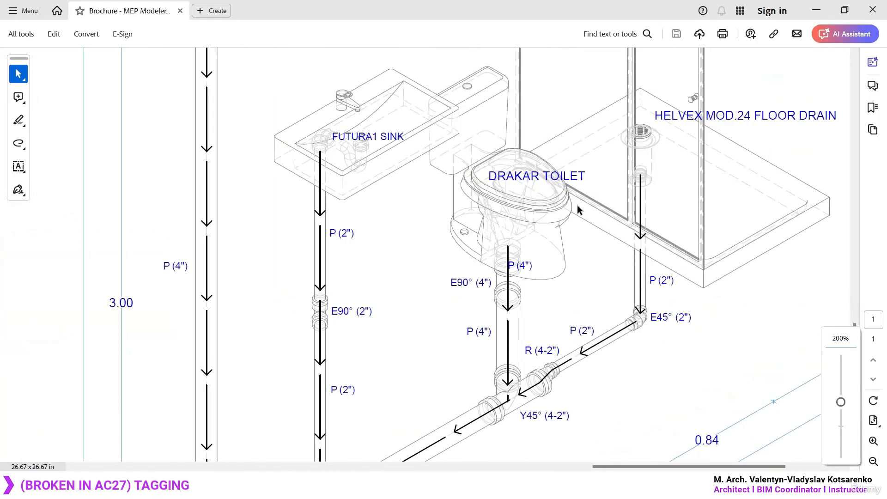
pyautogui.scroll(-3, 558, 192)
pyautogui.keyDown('ctrl'); pyautogui.scroll(-2, 450, 344); pyautogui.keyUp('ctrl')
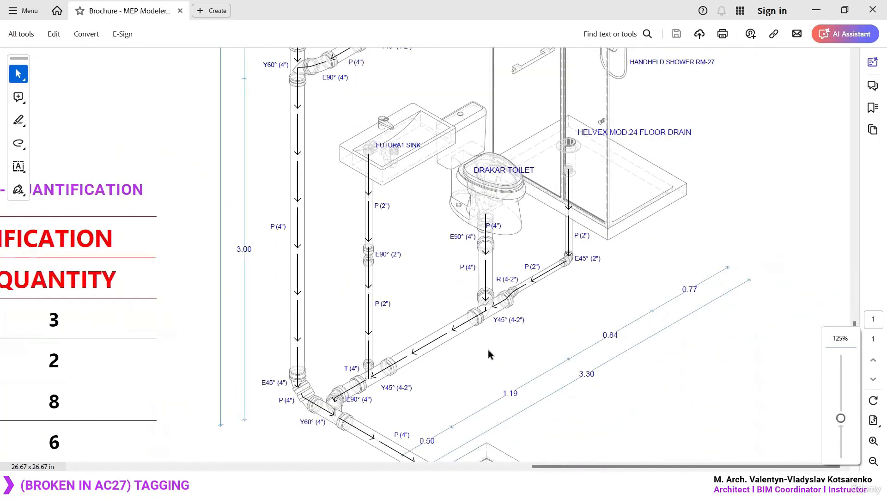
pyautogui.scroll(3, 432, 303)
pyautogui.scroll(-1, 444, 304)
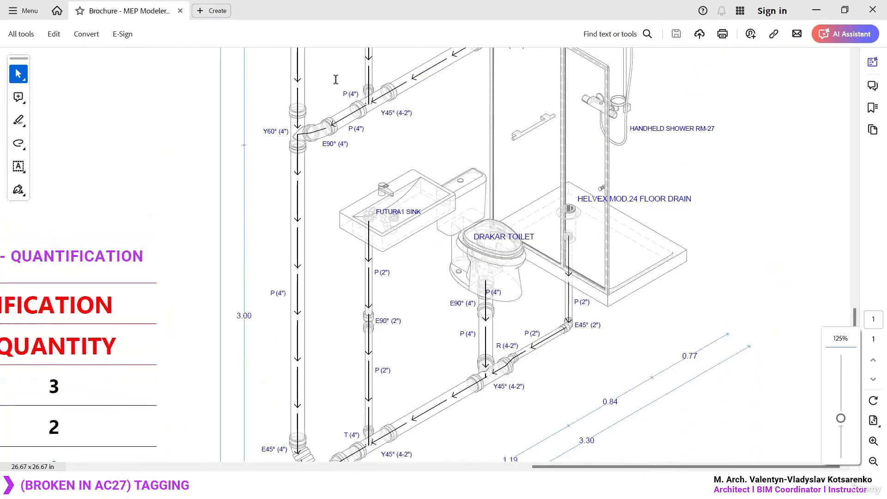
pyautogui.keyDown('ctrl'); pyautogui.scroll(3, 325, 67); pyautogui.keyUp('ctrl')
pyautogui.keyDown('ctrl'); pyautogui.scroll(1, 326, 67); pyautogui.keyUp('ctrl')
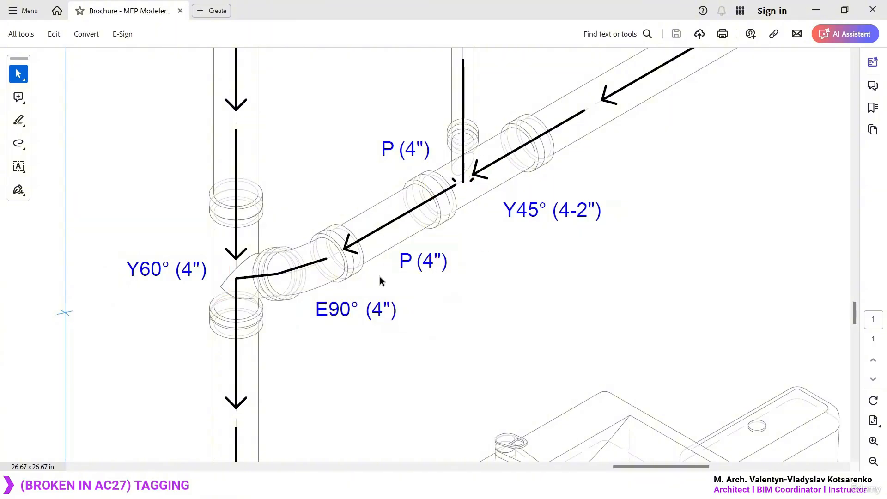
pyautogui.keyDown('ctrl'); pyautogui.scroll(-5, 379, 277); pyautogui.keyUp('ctrl')
pyautogui.scroll(-5, 631, 296)
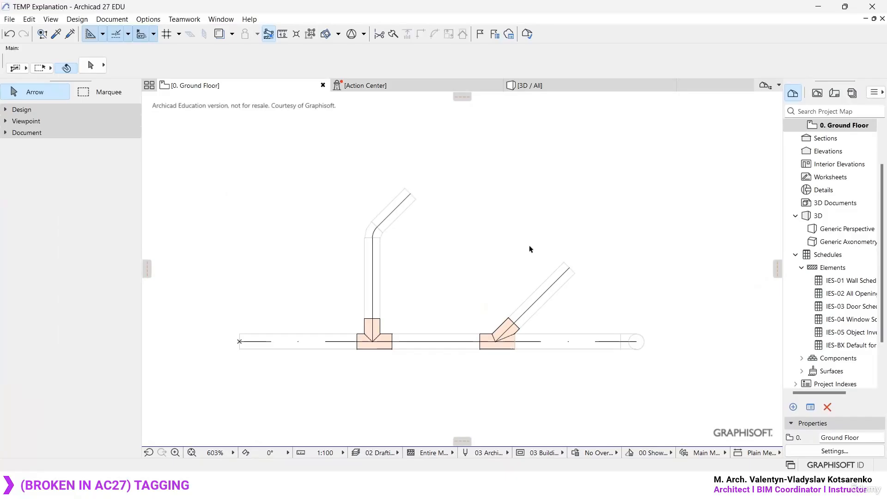
# - Activate the Label tool and set its geometry method to attach labels to elements
pyautogui.scroll(2, 848, 233)
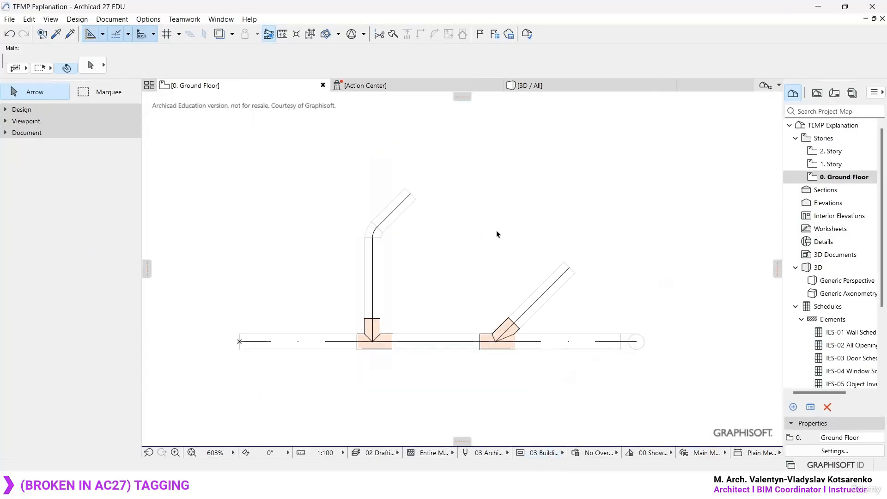
pyautogui.click(19, 109)
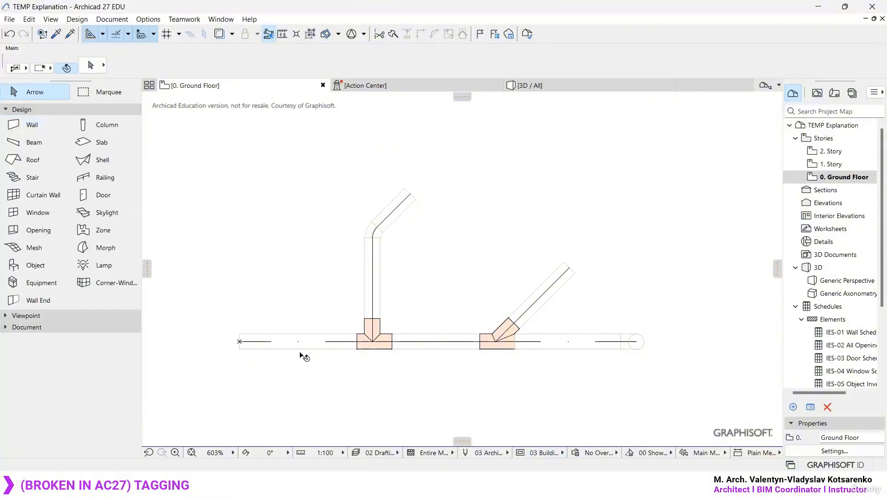
pyautogui.click(42, 109)
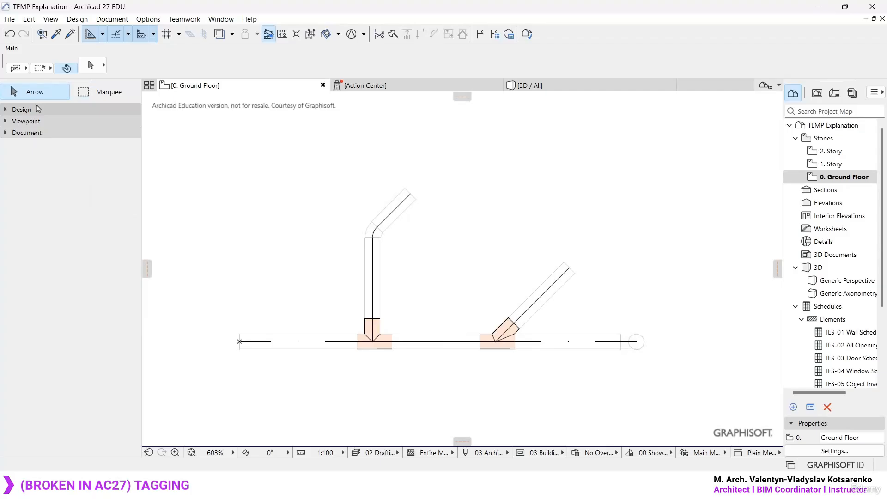
pyautogui.click(26, 133)
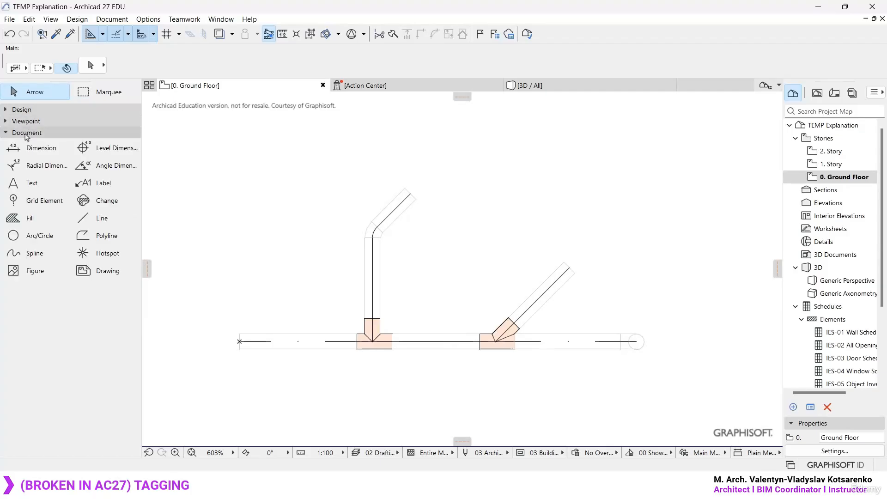
pyautogui.click(98, 185)
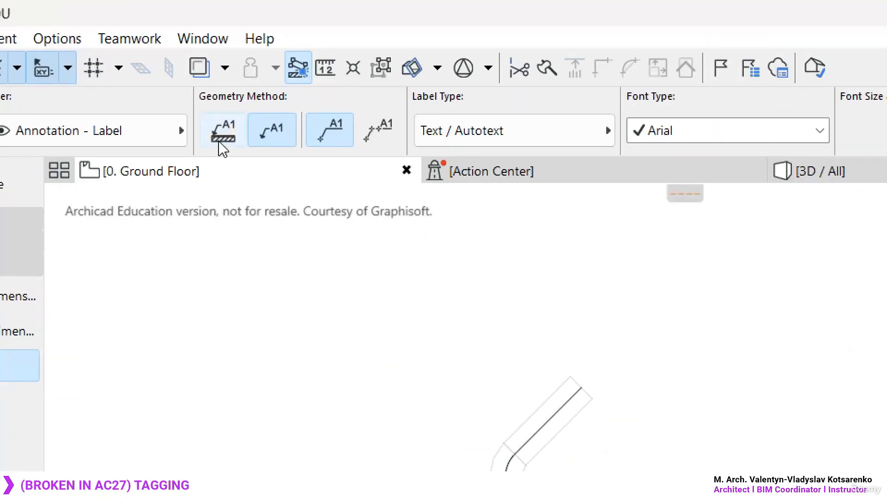
pyautogui.click(227, 141)
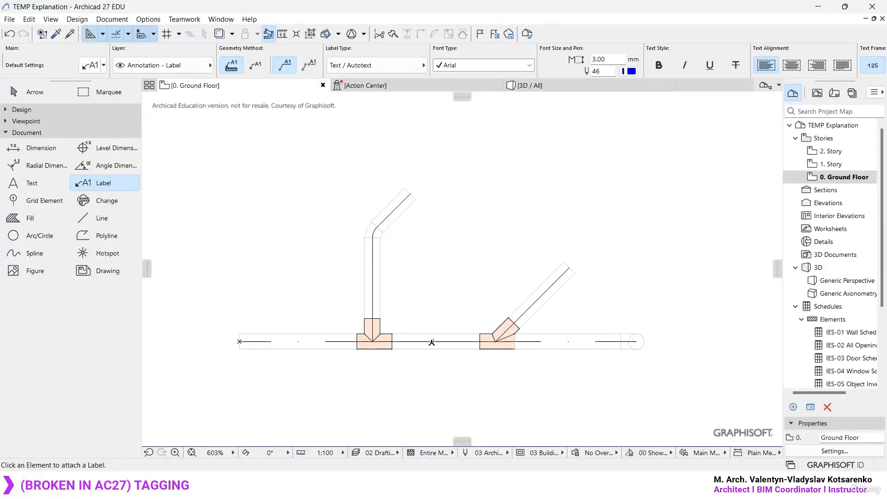
# - Attach an Element ID label to the main pipe between its two junctions and try another near its far end
pyautogui.click(432, 343)
pyautogui.scroll(-4, 388, 261)
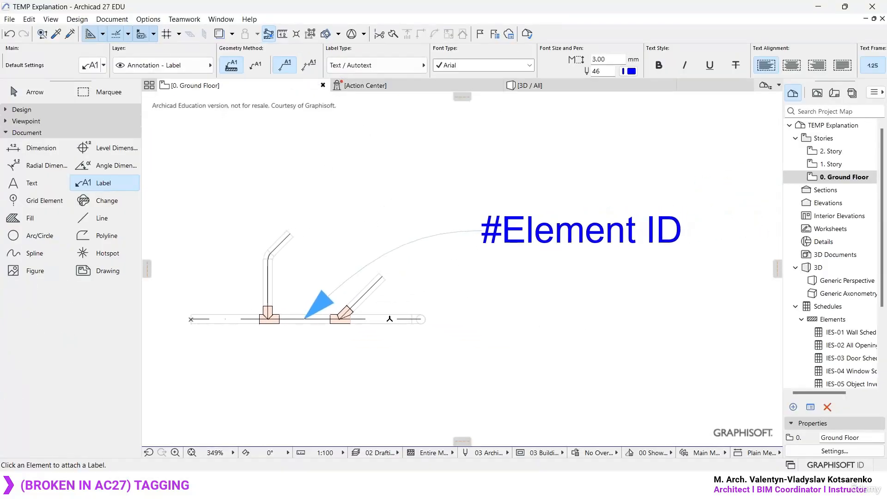
pyautogui.click(390, 318)
pyautogui.hotkey('ctrl', 'z')
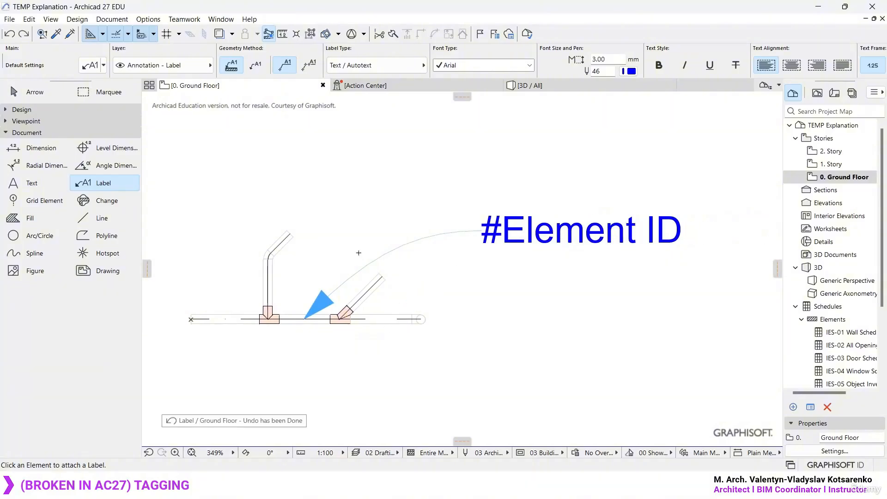
# - Try attaching a label to the bent branch's angled end segment, and delete the Element ID label from the main pipe
pyautogui.scroll(2, 286, 241)
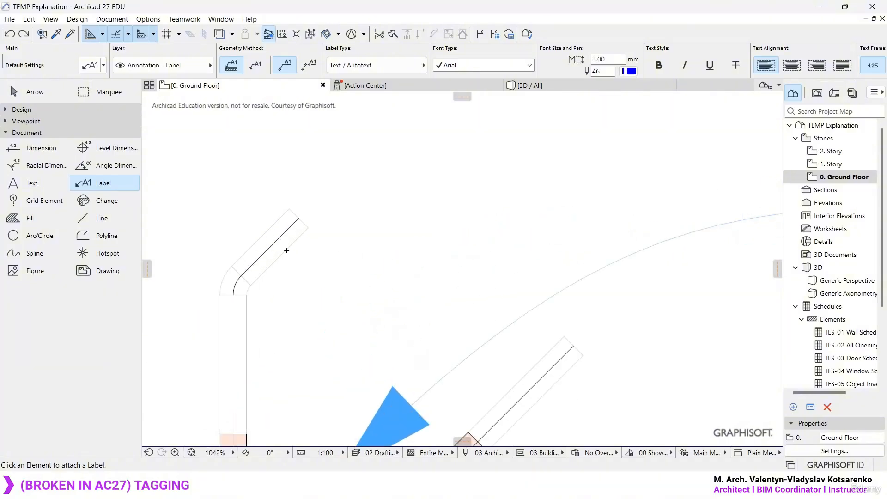
pyautogui.click(287, 240)
pyautogui.scroll(-3, 288, 245)
pyautogui.hotkey('ctrl', 'z')
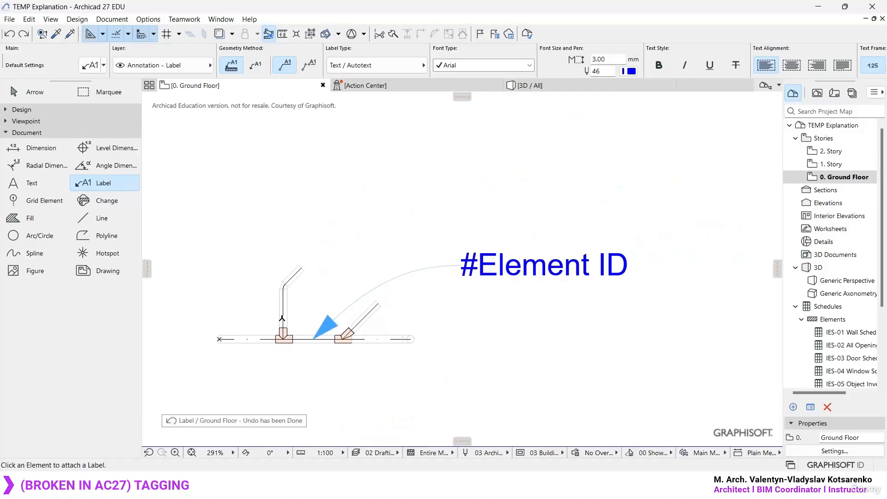
pyautogui.scroll(2, 286, 284)
pyautogui.hotkey('ctrl', 'z')
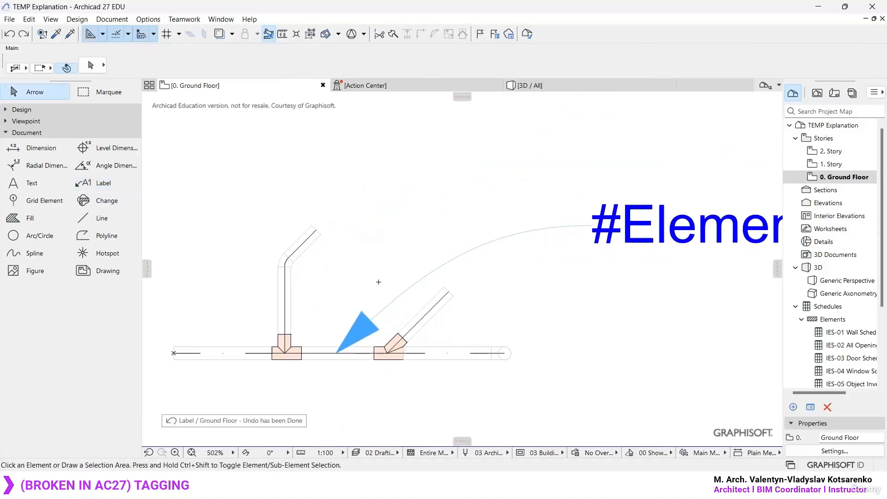
pyautogui.click(409, 289)
pyautogui.press('Delete')
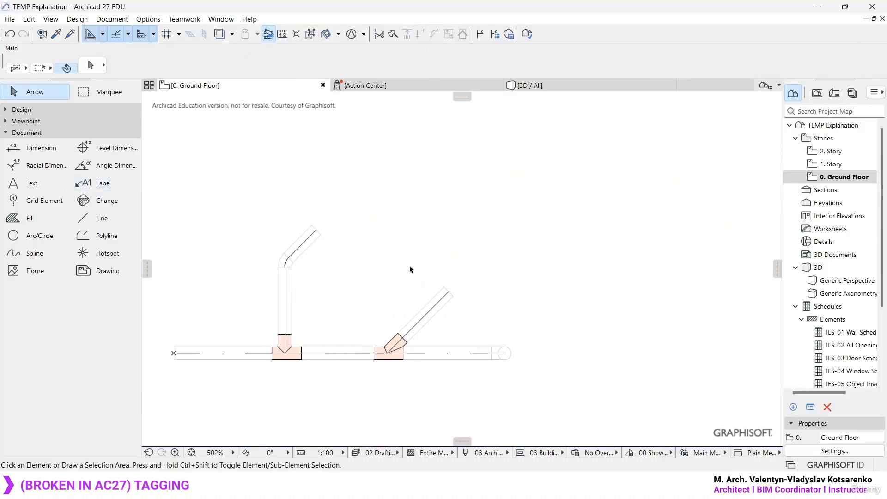
# - Try attaching an Element ID label to the diagonal branch pipe
pyautogui.press('w')
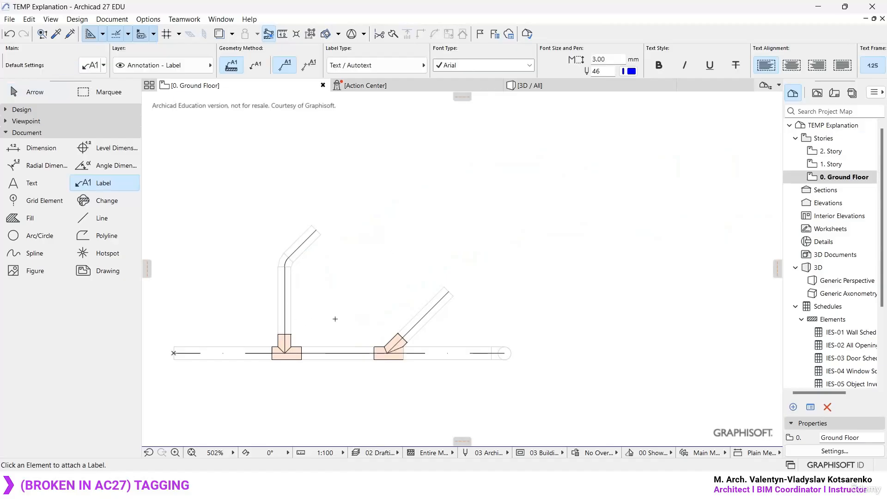
pyautogui.moveTo(362, 309); pyautogui.dragTo(385, 291, button='middle')
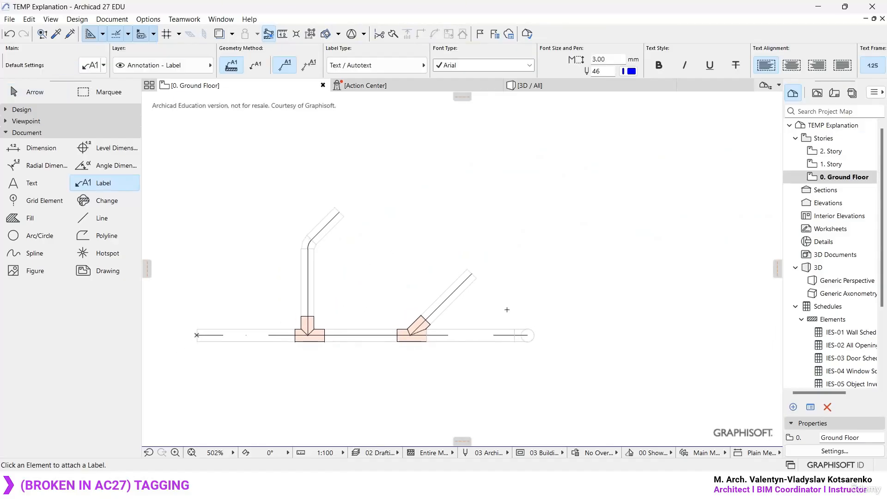
pyautogui.click(464, 288)
pyautogui.scroll(-3, 481, 273)
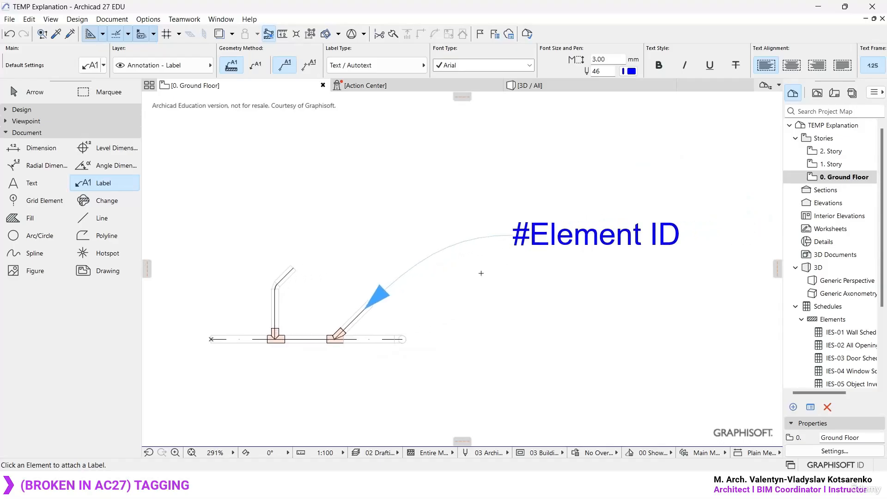
pyautogui.hotkey('ctrl', 'z')
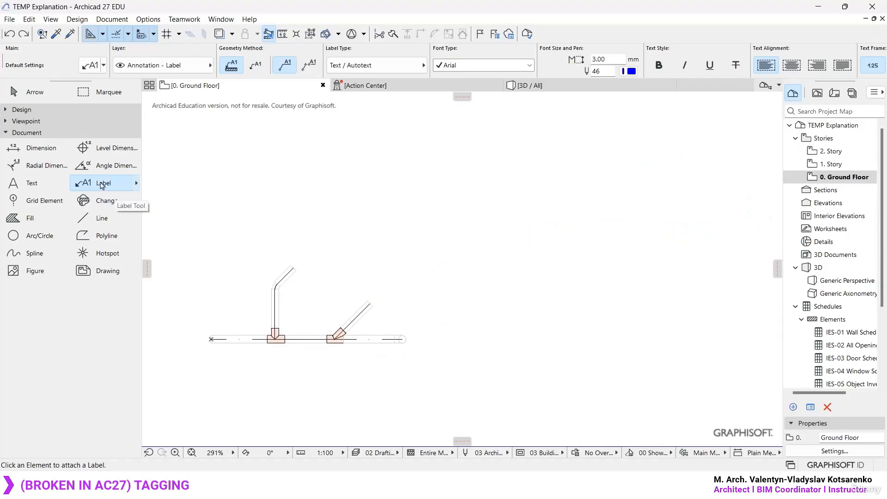
# - Try again to attach a label to the main pipe segment between the two junctions
pyautogui.scroll(2, 235, 339)
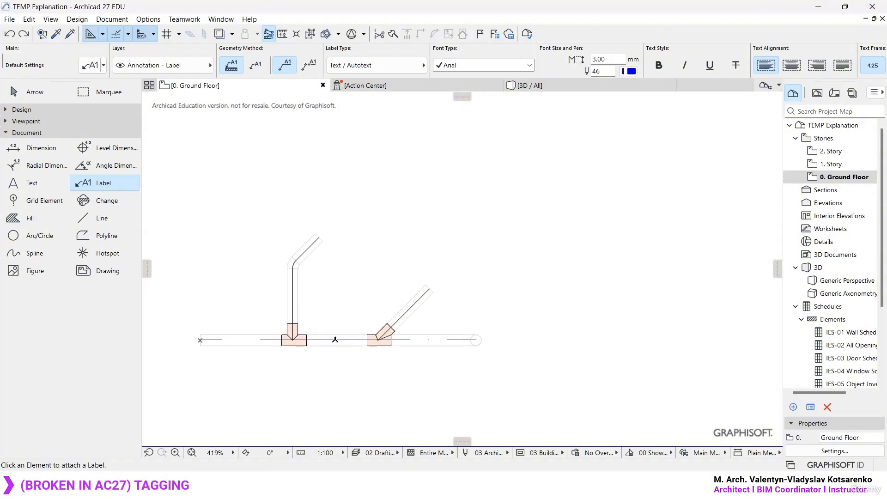
pyautogui.press('Escape')
pyautogui.click(331, 344)
pyautogui.click(397, 380)
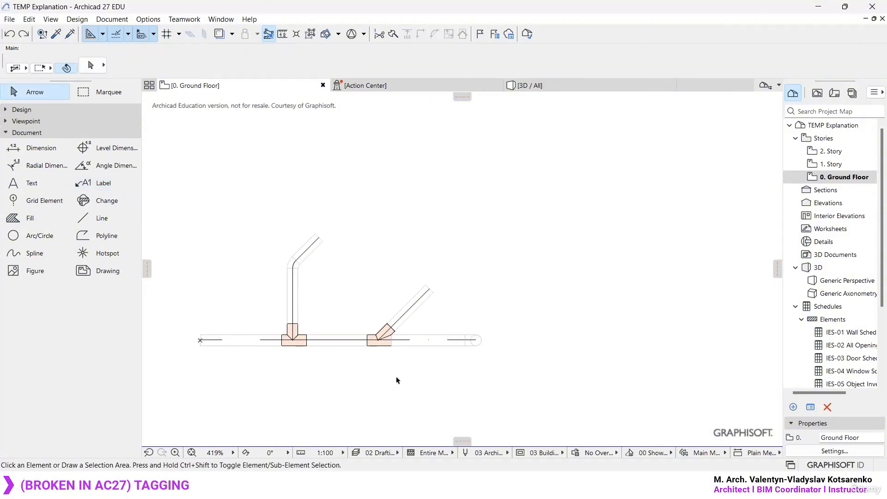
pyautogui.press('w')
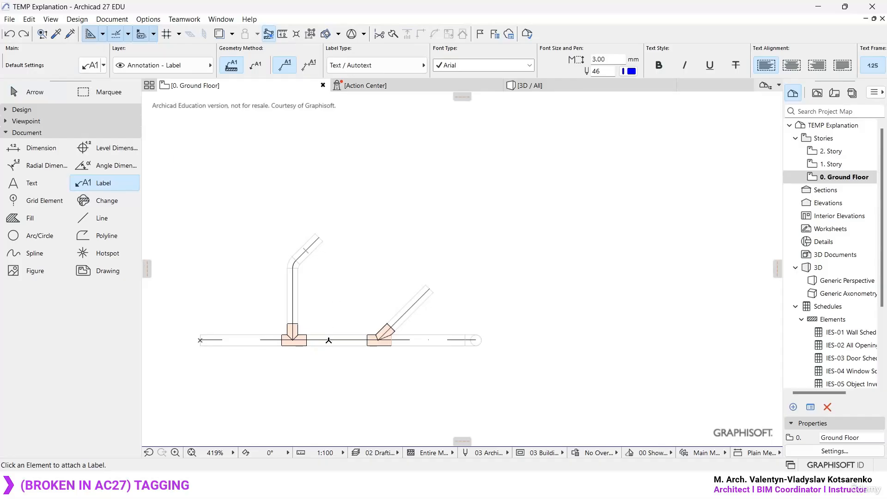
pyautogui.click(329, 340)
pyautogui.hotkey('ctrl', 'z')
pyautogui.press('Escape')
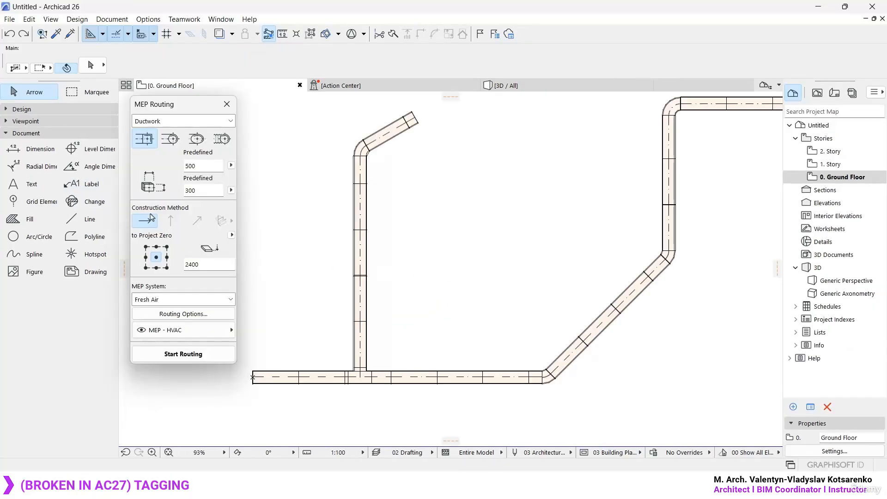
# - Attach a text label to a segment of the lower horizontal duct, between the vertical branch and the bend
pyautogui.click(93, 181)
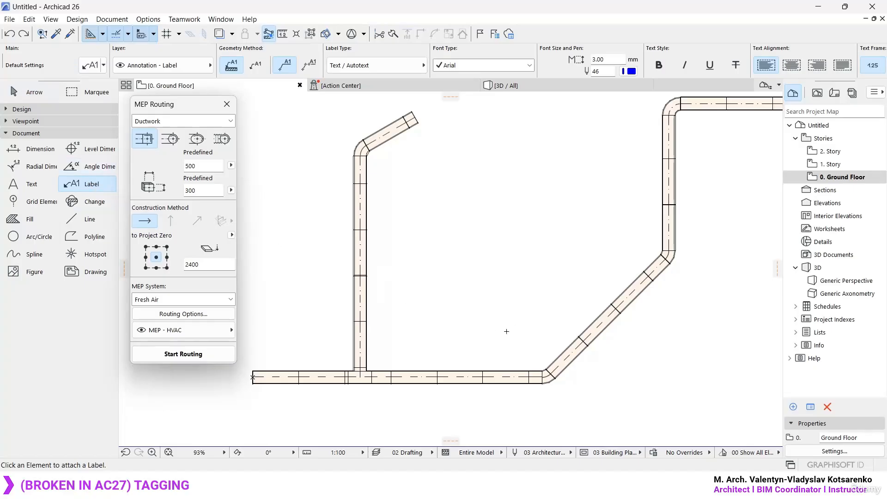
pyautogui.scroll(3, 434, 384)
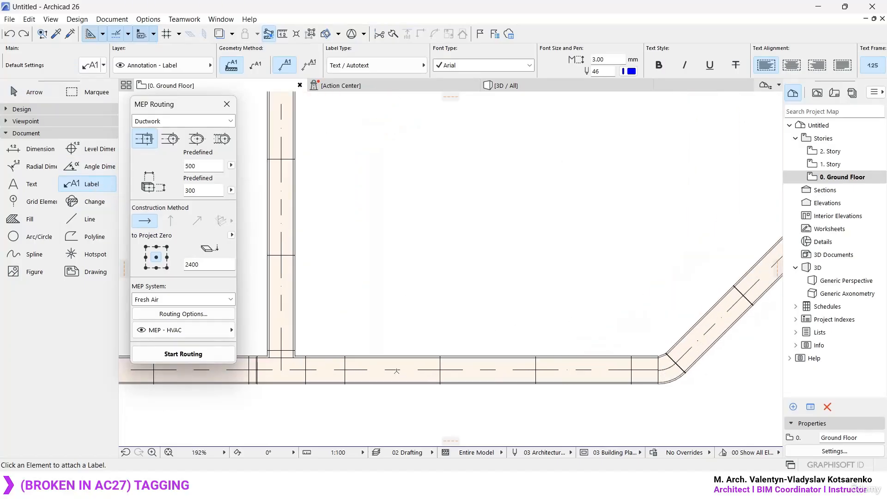
pyautogui.click(396, 369)
pyautogui.scroll(-1, 340, 371)
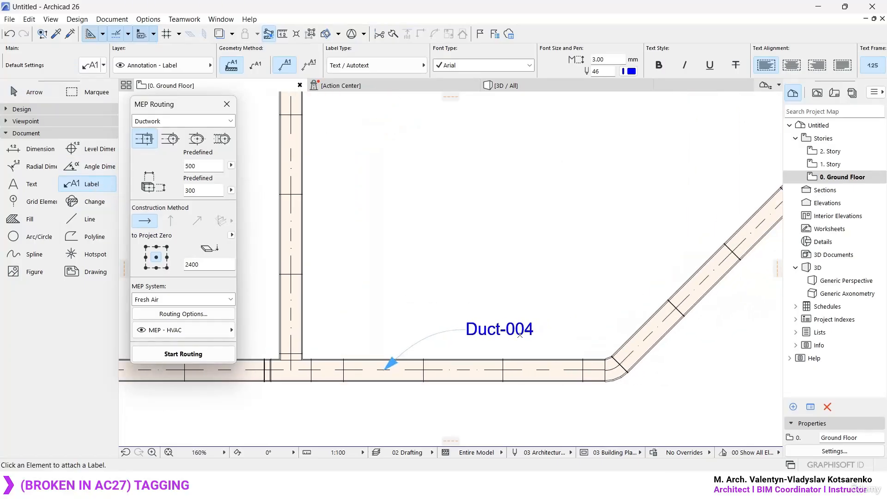
# - Attach labels to the middle segment of the diagonal duct and to two segments of the vertical duct above it
pyautogui.moveTo(539, 381); pyautogui.dragTo(326, 390, button='middle')
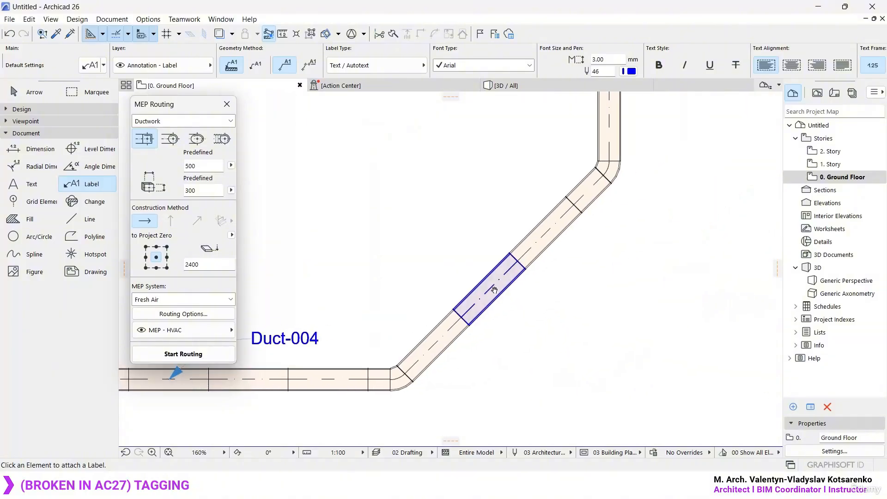
pyautogui.click(493, 288)
pyautogui.moveTo(595, 231); pyautogui.dragTo(538, 266, button='middle')
pyautogui.click(510, 273)
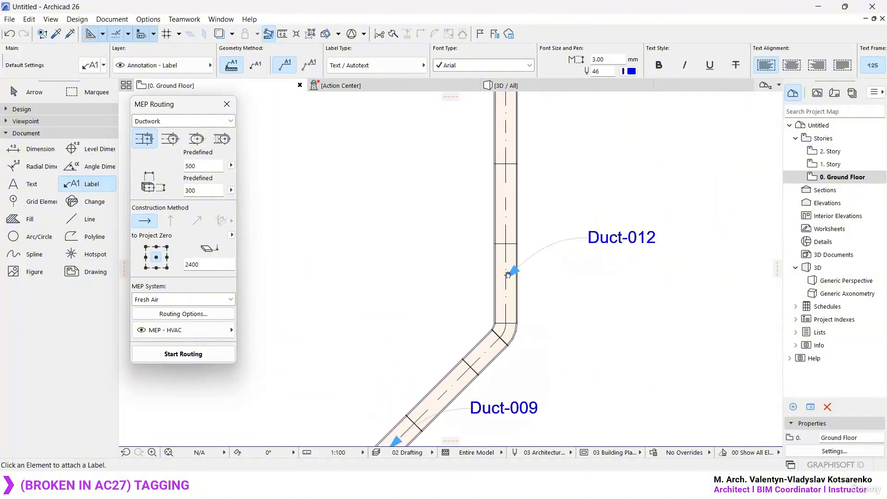
pyautogui.click(510, 193)
pyautogui.press('Escape')
pyautogui.scroll(-5, 537, 296)
pyautogui.scroll(-1, 590, 296)
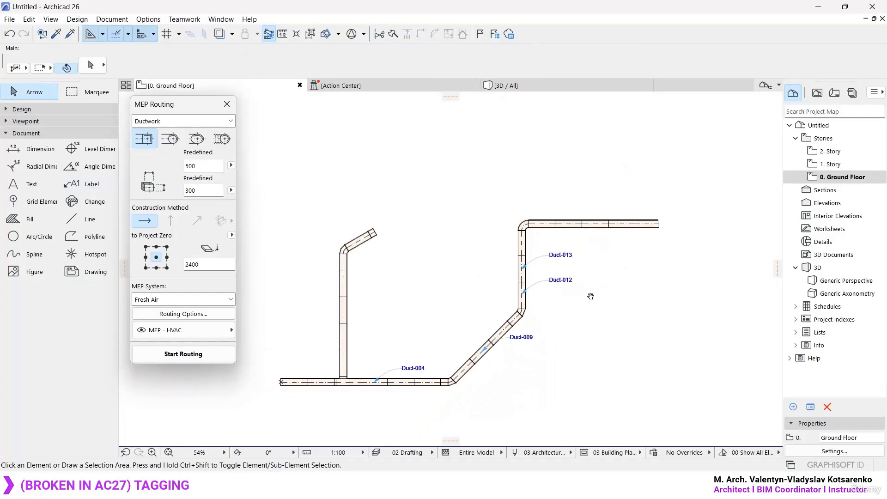
# - Undo the labels attached individually to the duct segments
pyautogui.hotkey('ctrl', 'z')
pyautogui.hotkey('ctrl', 'z')
pyautogui.hotkey('ctrl', 'z')
pyautogui.hotkey('ctrl', 'z')
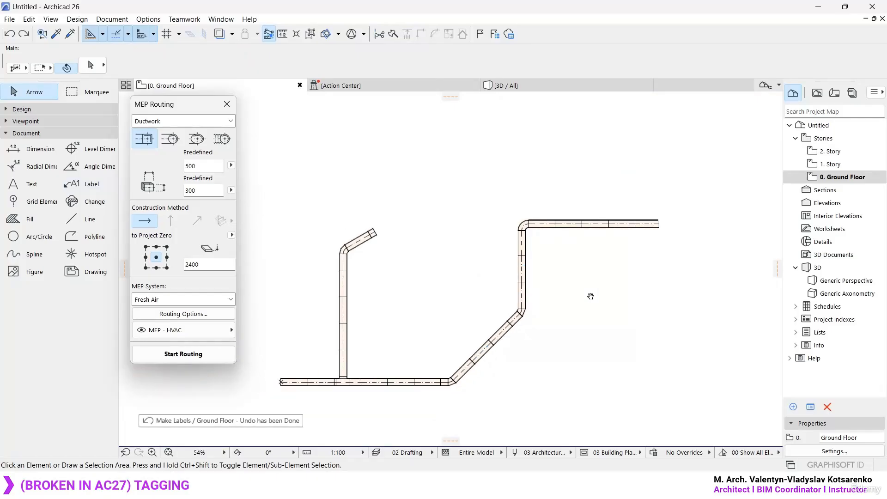
# - Select all duct elements on the floor plan and label them at once with Label Selected Elements
pyautogui.hotkey('ctrl', 'a')
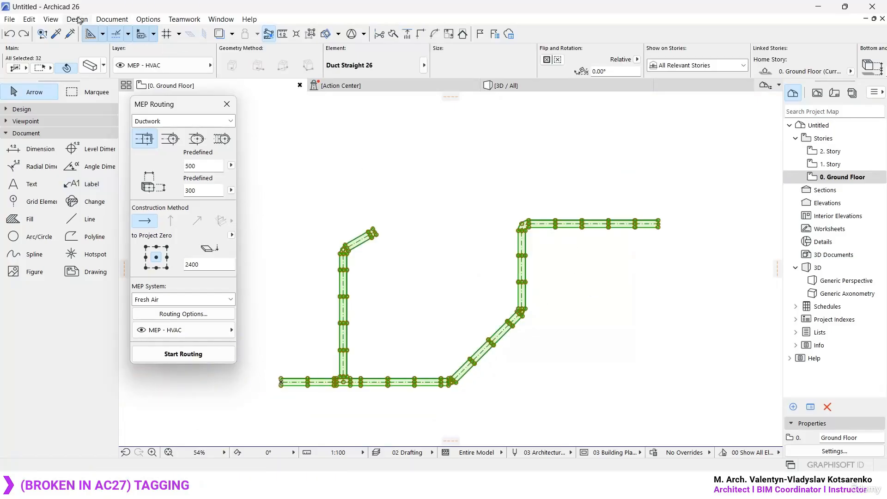
pyautogui.click(112, 19)
pyautogui.moveTo(180, 206)
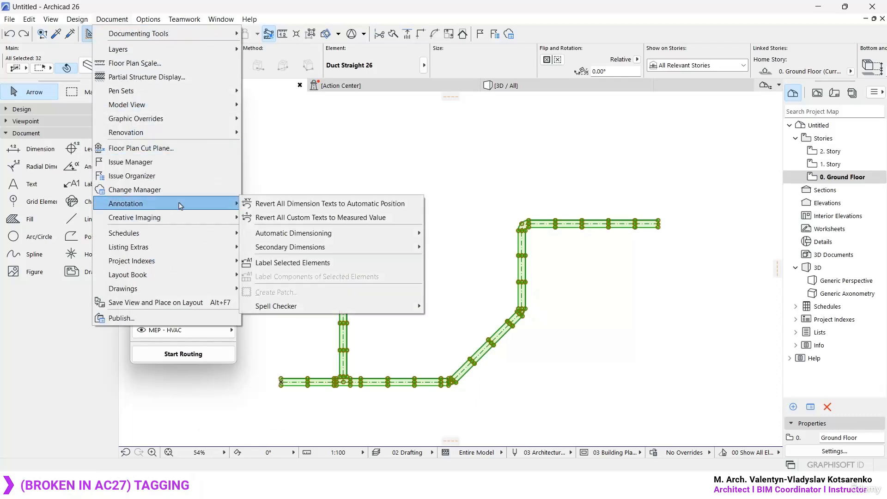
pyautogui.click(348, 262)
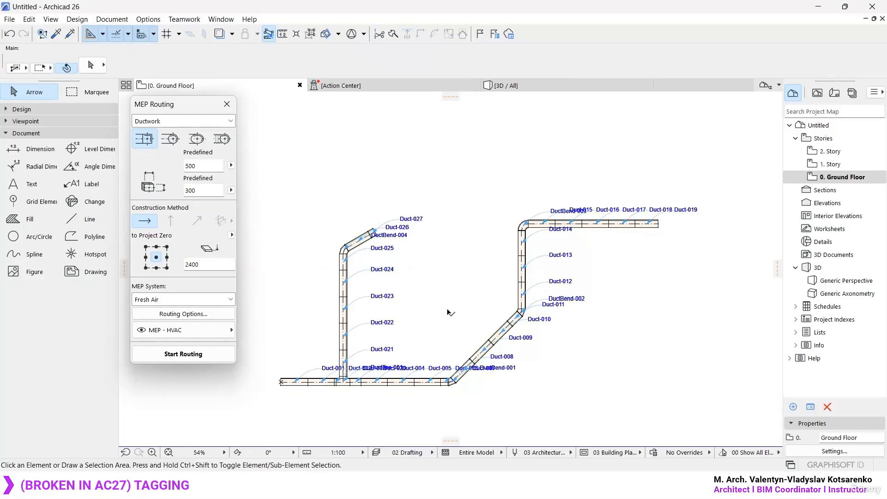
# - Select all the duct labels and turn off their pointers in the label settings
pyautogui.keyDown('alt'); pyautogui.click(362, 325); pyautogui.keyUp('alt')
pyautogui.hotkey('ctrl', 'a')
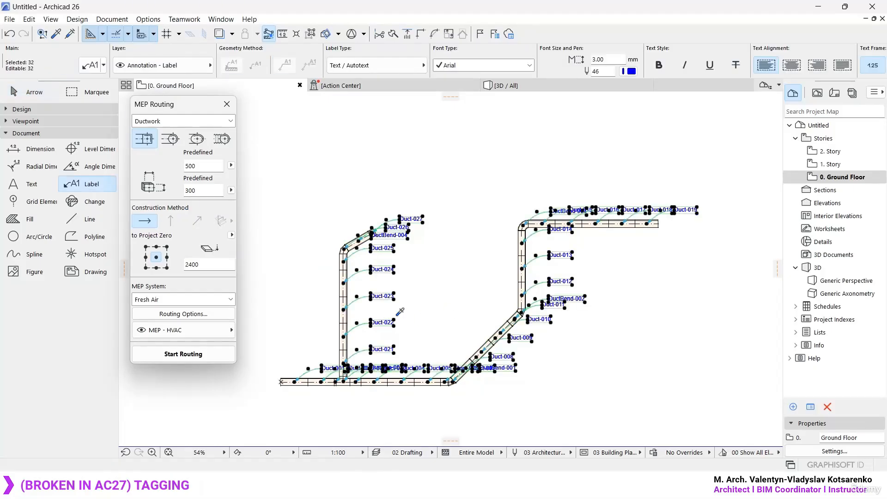
pyautogui.hotkey('ctrl', 't')
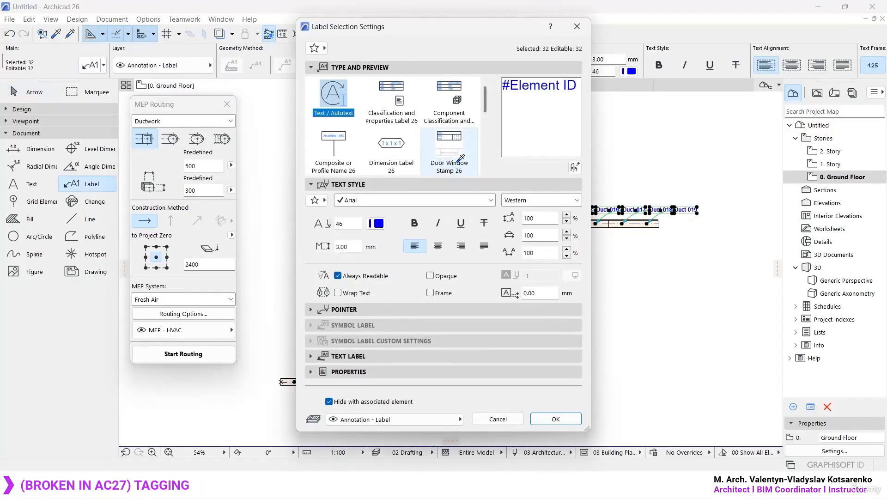
pyautogui.click(370, 312)
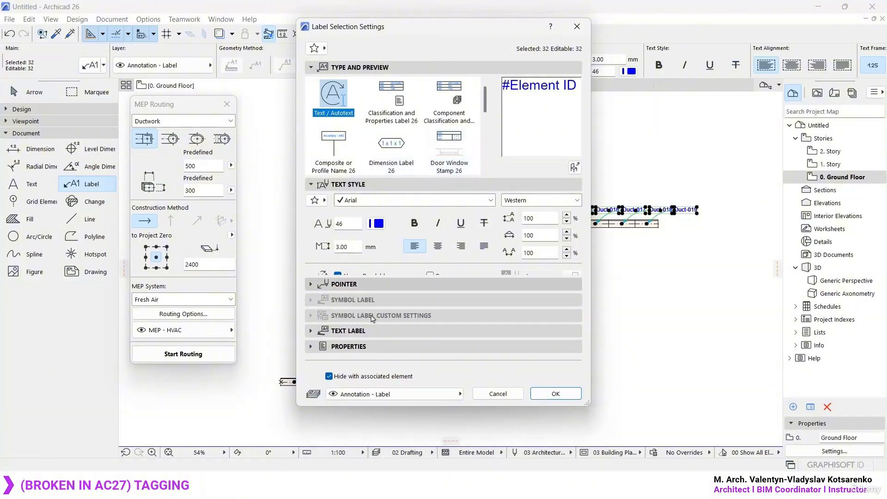
pyautogui.click(556, 425)
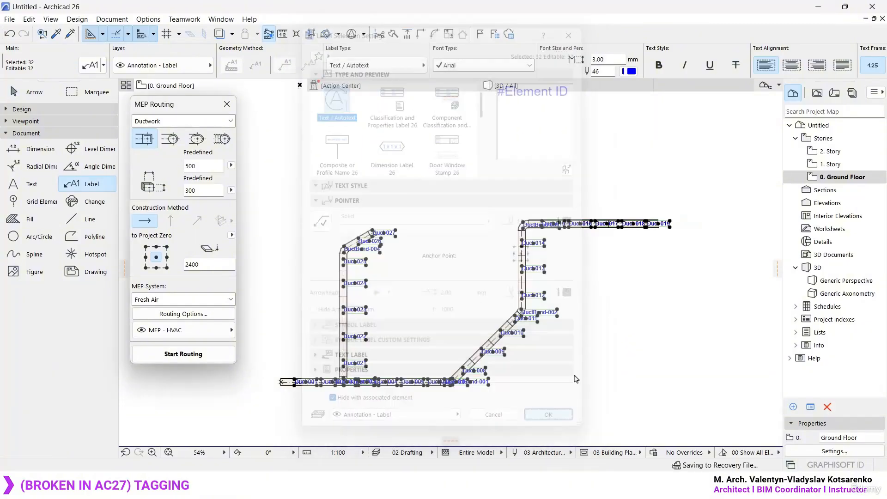
pyautogui.press('Escape')
# - Move the Duct-011 and DuctBend-002 labels away from the duct at the corner between the diagonal and vertical runs
pyautogui.scroll(4, 489, 407)
pyautogui.moveTo(482, 372); pyautogui.dragTo(465, 227, button='middle')
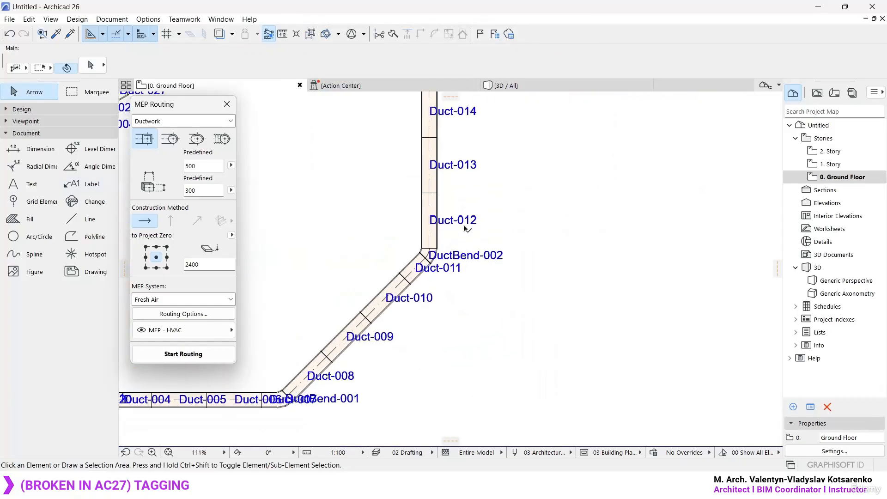
pyautogui.scroll(3, 465, 227)
pyautogui.click(439, 297)
pyautogui.hotkey('ctrl', 'd')
pyautogui.moveTo(460, 310); pyautogui.dragTo(486, 321)
pyautogui.click(504, 280)
pyautogui.hotkey('ctrl', 'd')
pyautogui.click(531, 289)
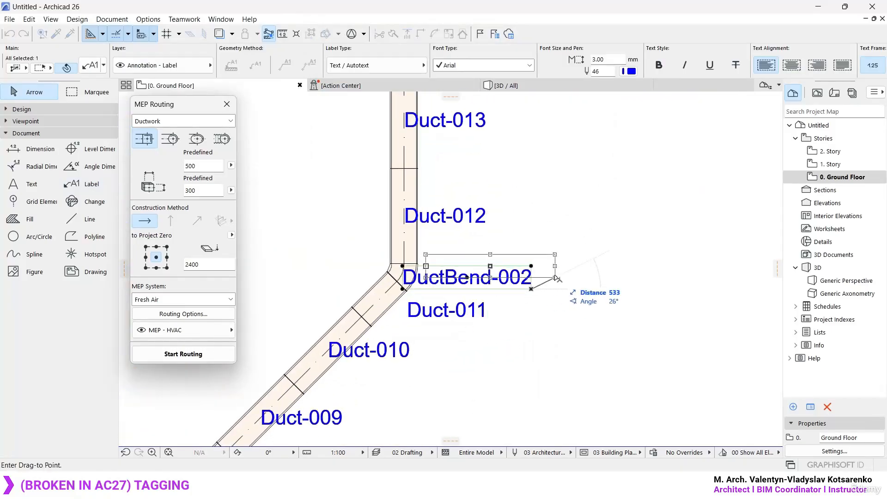
pyautogui.click(548, 284)
pyautogui.scroll(-5, 578, 298)
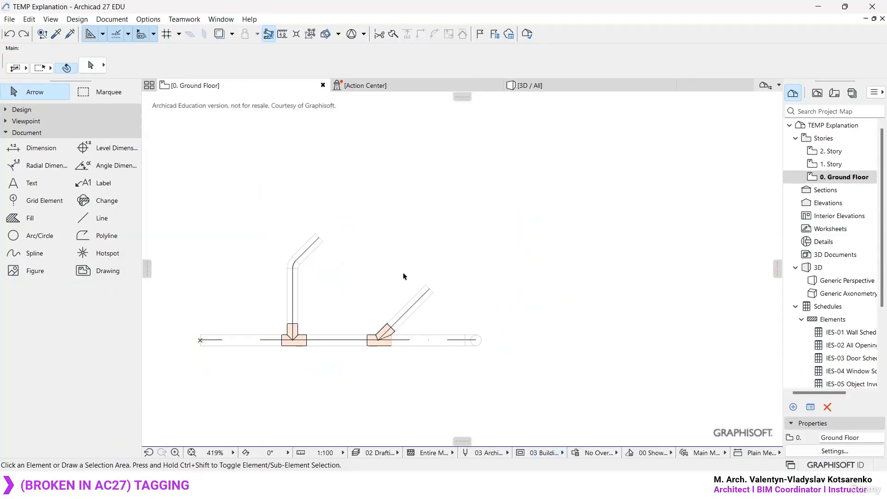
# - Switch to the TEMP Explanation project in Archicad 27 and try attaching a label to the main pipe beyond the second junction
pyautogui.click(102, 183)
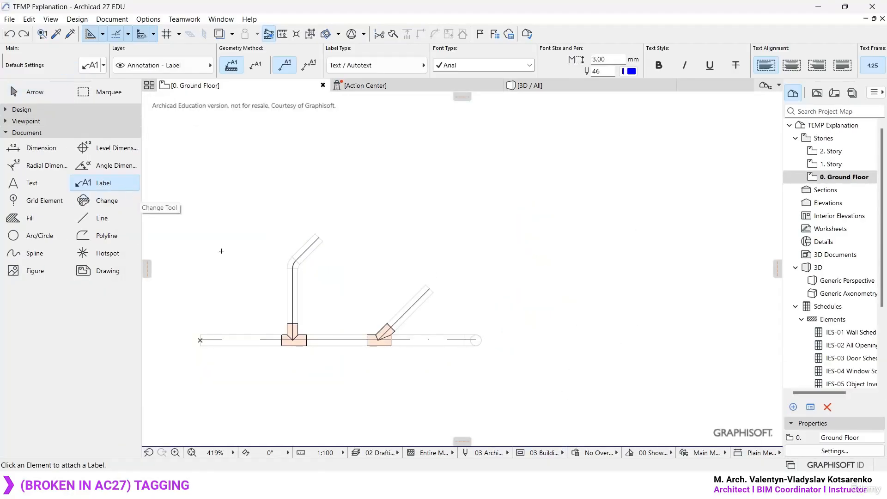
pyautogui.scroll(2, 302, 350)
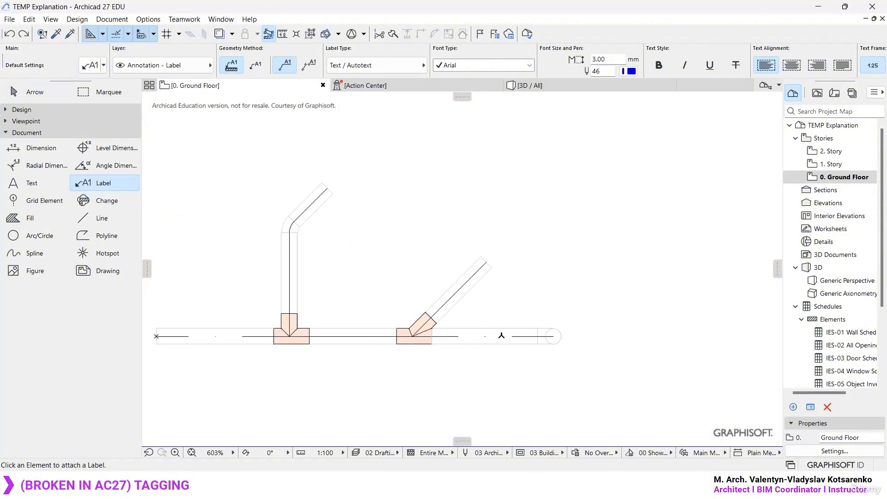
pyautogui.click(501, 335)
pyautogui.hotkey('ctrl', 'z')
pyautogui.press('Escape')
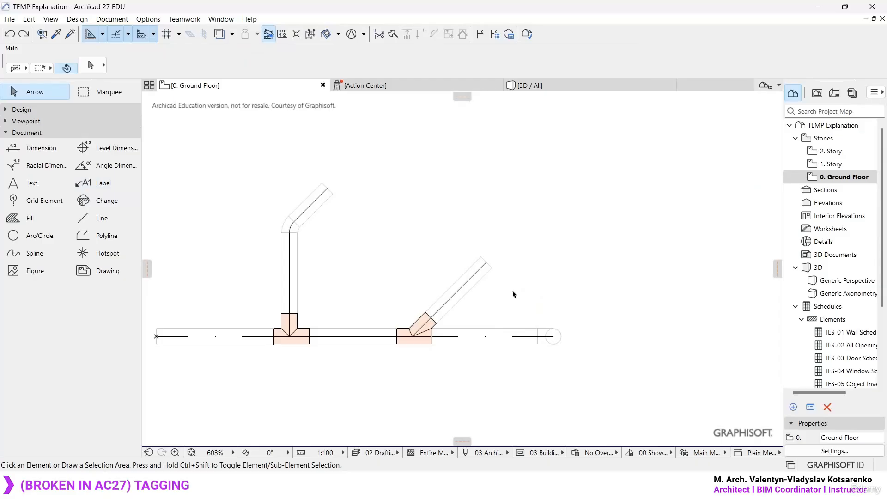
# - Open the 3D view of the pipe route and examine it from several directions
pyautogui.press('F3')
pyautogui.keyDown('shift'); pyautogui.moveTo(625, 293); pyautogui.dragTo(410, 269, button='middle'); pyautogui.keyUp('shift')
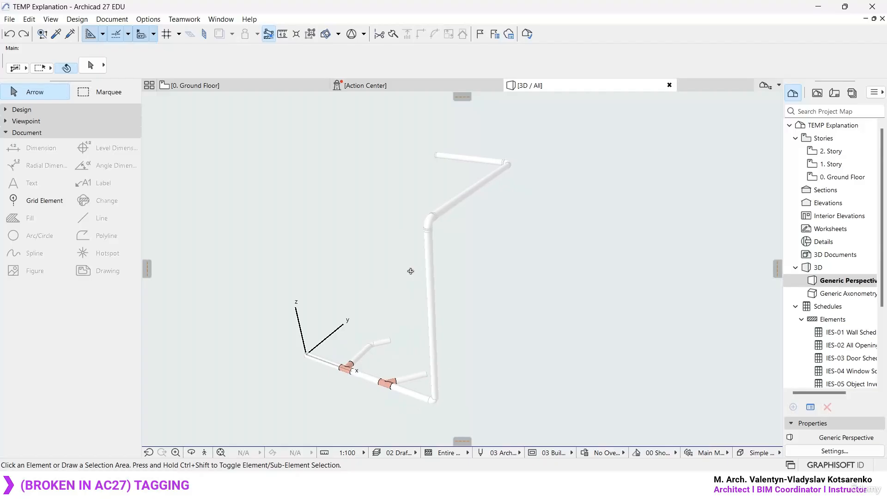
pyautogui.keyDown('shift'); pyautogui.moveTo(389, 271); pyautogui.dragTo(508, 273, button='middle'); pyautogui.keyUp('shift')
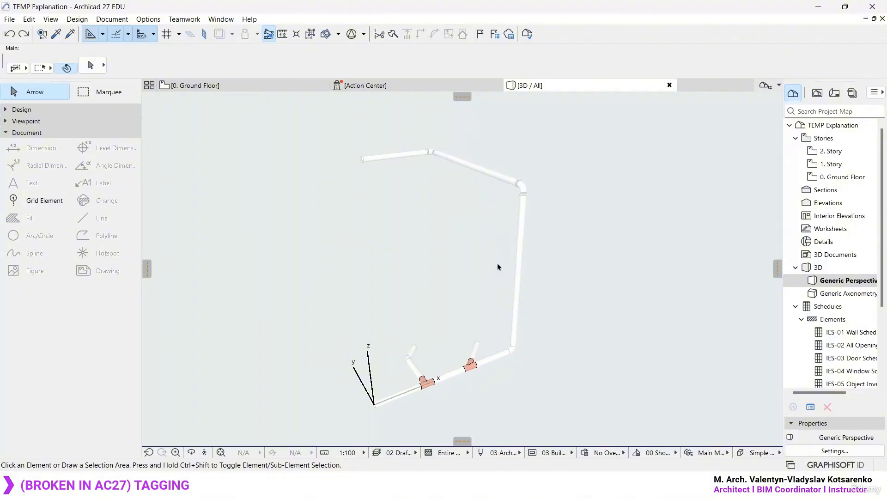
pyautogui.keyDown('shift'); pyautogui.moveTo(508, 228); pyautogui.dragTo(535, 251, button='middle'); pyautogui.keyUp('shift')
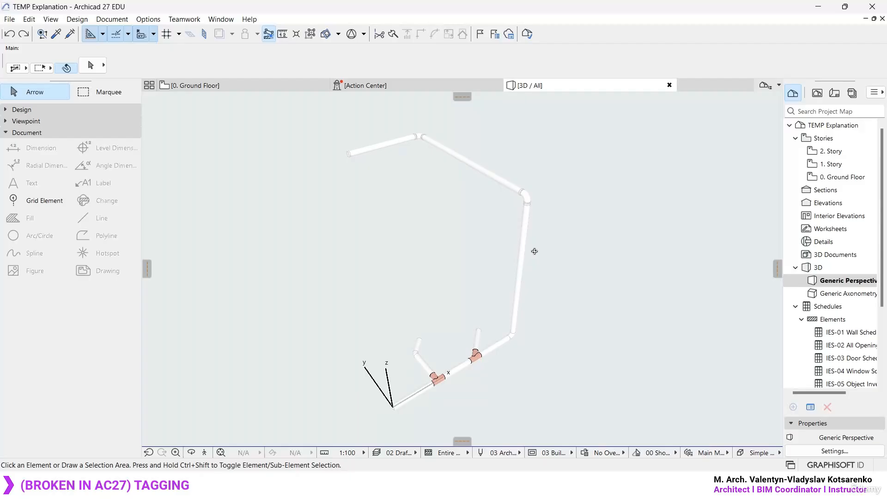
pyautogui.keyDown('shift'); pyautogui.moveTo(490, 267); pyautogui.dragTo(437, 278, button='middle'); pyautogui.keyUp('shift')
pyautogui.scroll(1, 482, 280)
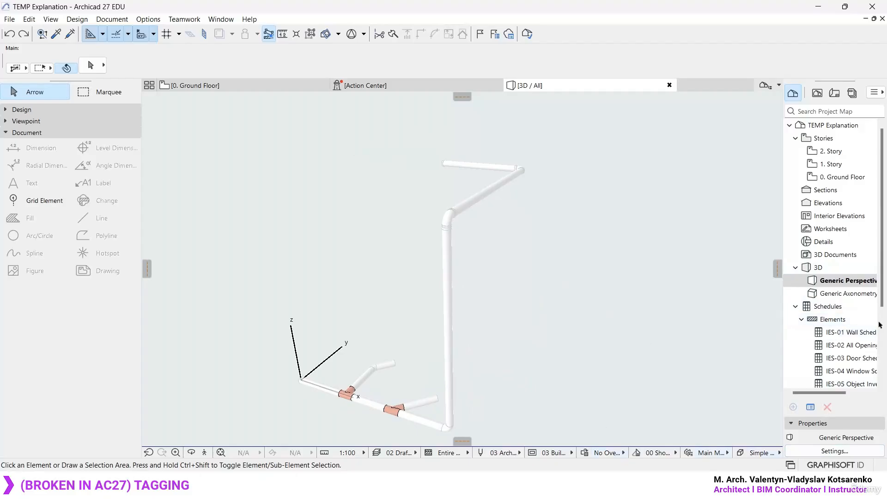
# - Open the Generic Axonometry view and set its parallel projection to isometric axonometry with a camera azimuth of 180°
pyautogui.doubleClick(848, 294)
pyautogui.scroll(3, 498, 244)
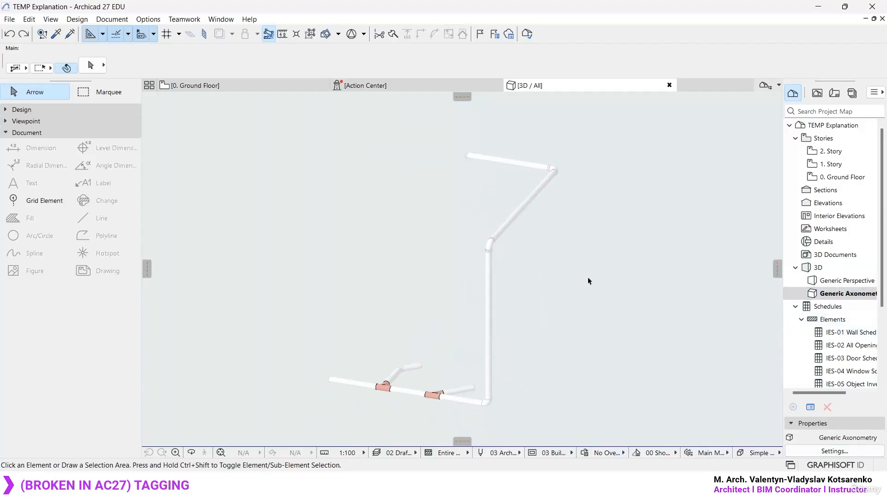
pyautogui.keyDown('shift'); pyautogui.moveTo(588, 279); pyautogui.dragTo(634, 315, button='middle'); pyautogui.keyUp('shift')
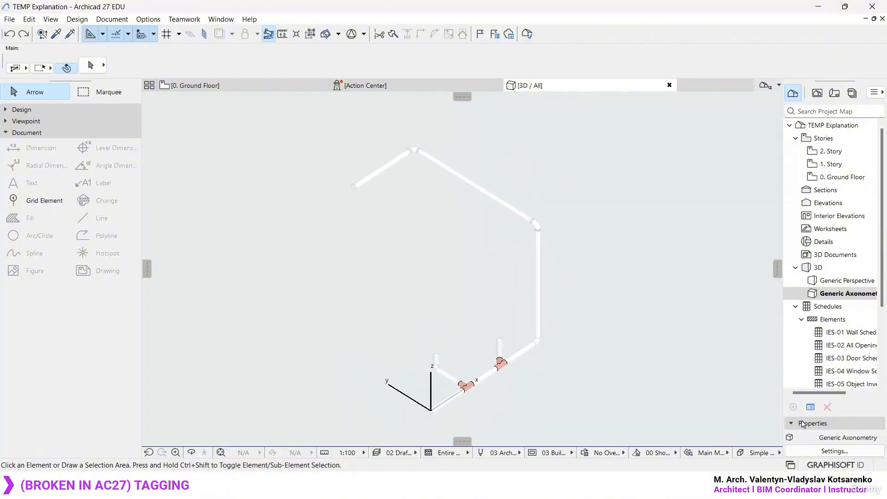
pyautogui.click(834, 451)
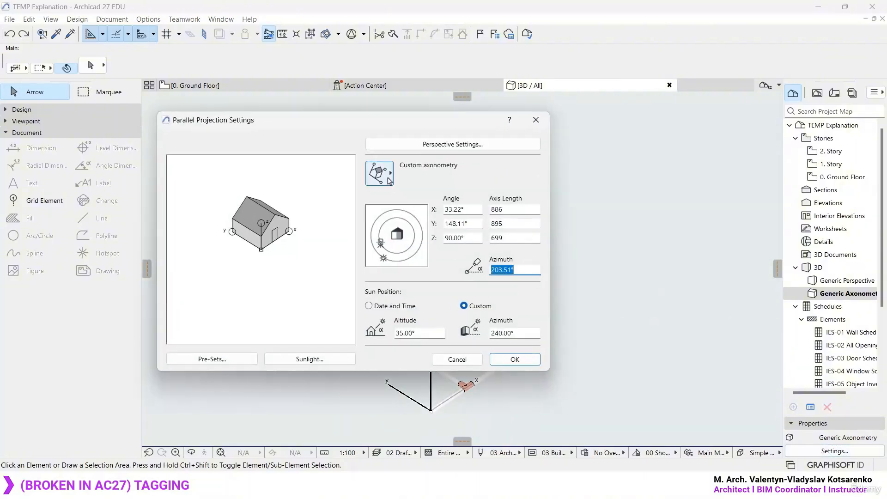
pyautogui.click(390, 181)
pyautogui.click(460, 172)
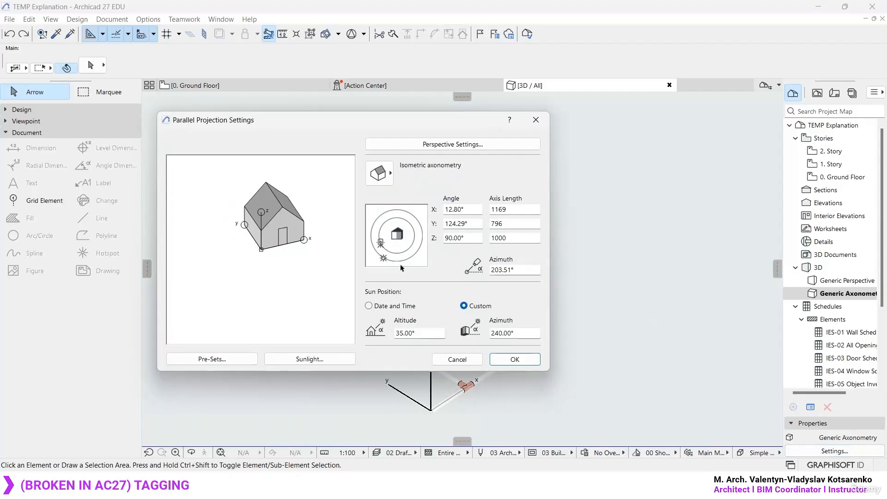
pyautogui.moveTo(380, 247); pyautogui.dragTo(377, 237)
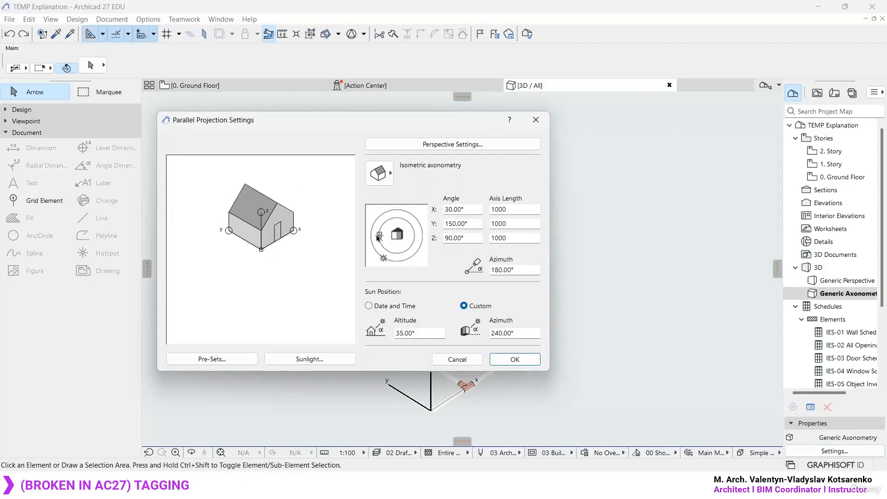
pyautogui.click(515, 361)
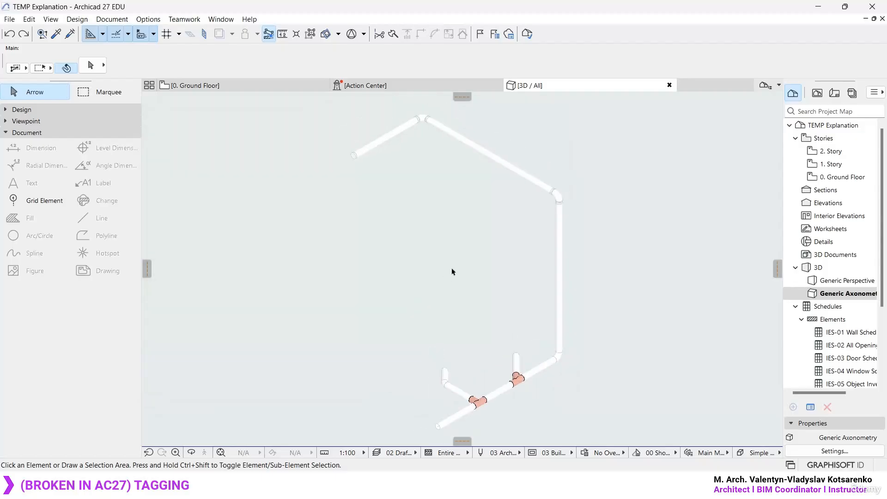
# - Create a new 3D document from the axonometric view with reference ID 3D-01 and the name Axonometry
pyautogui.rightClick(454, 232)
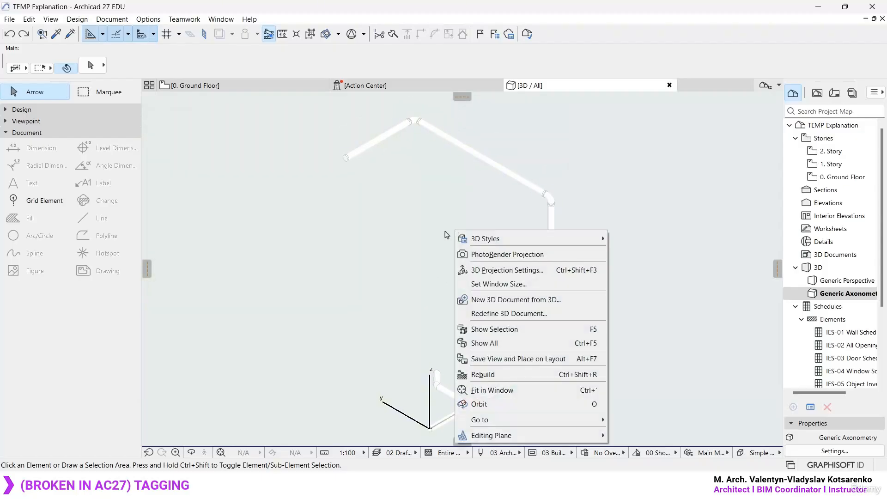
pyautogui.click(543, 300)
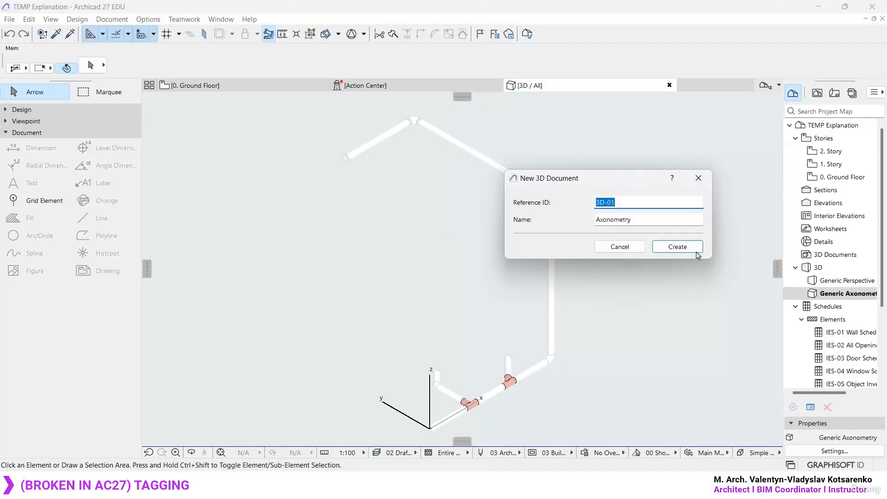
pyautogui.click(683, 246)
# - Attach a text label to the upper diagonal pipe in the 3D-01 Axonometry document
pyautogui.press('w')
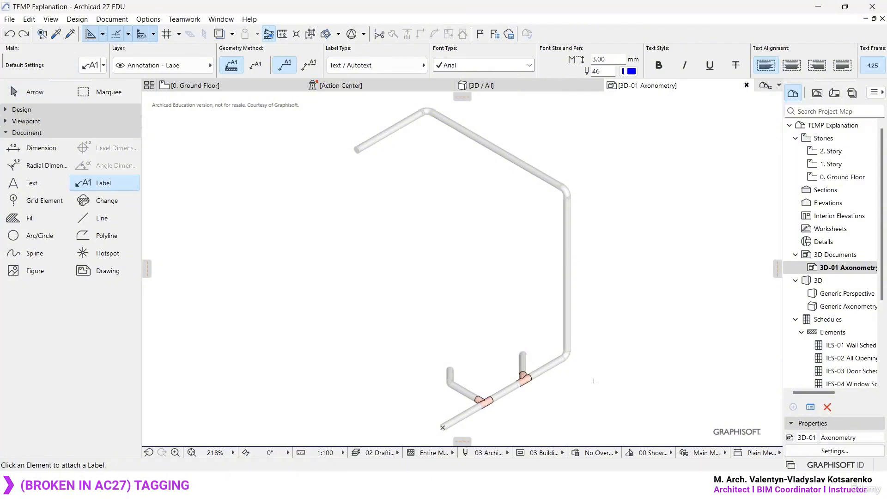
pyautogui.scroll(3, 550, 141)
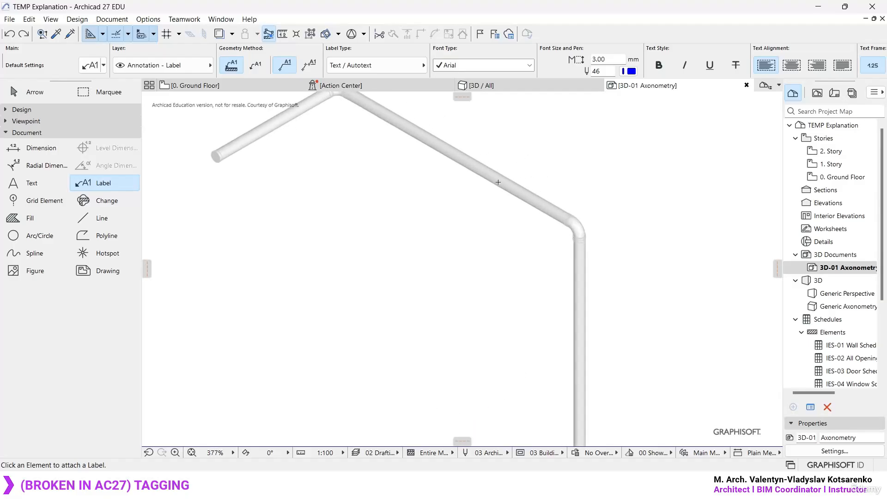
pyautogui.click(499, 182)
pyautogui.scroll(-3, 650, 156)
pyautogui.moveTo(650, 156); pyautogui.dragTo(515, 201, button='middle')
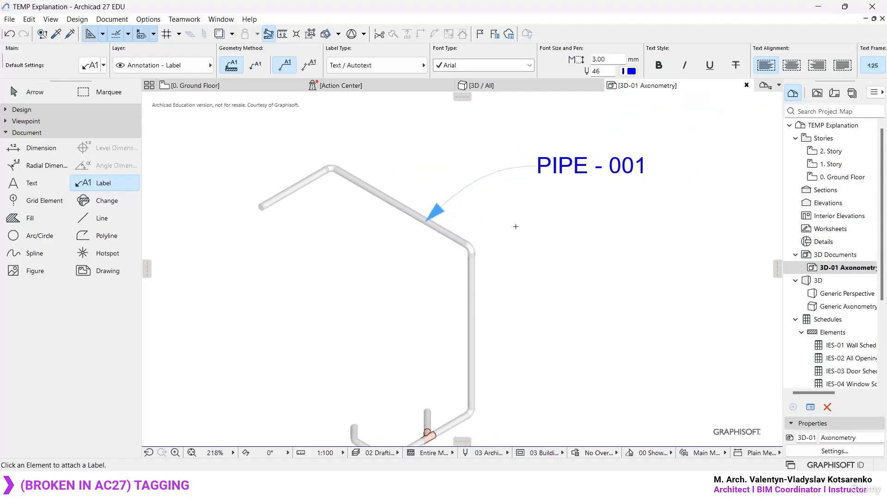
# - Attach text labels to the long vertical pipe and the upper pipe bend in the 3D-01 Axonometry document
pyautogui.click(475, 284)
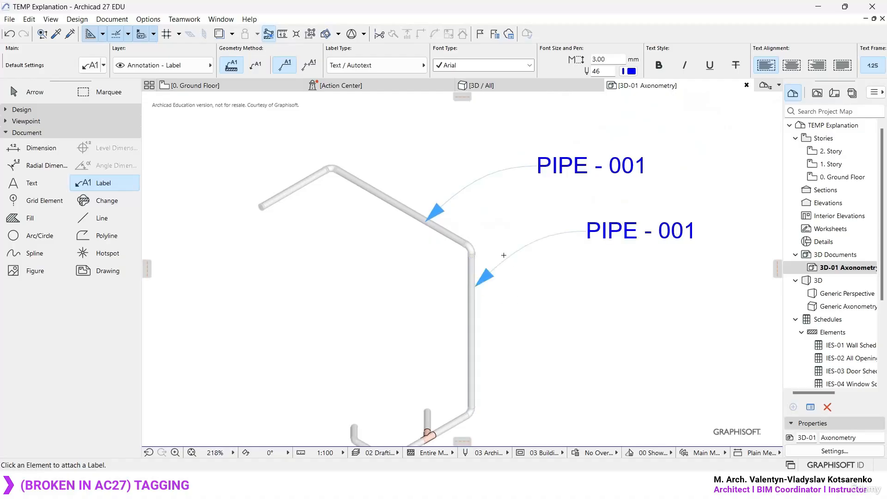
pyautogui.scroll(2, 481, 238)
pyautogui.click(465, 252)
pyautogui.scroll(-2, 491, 360)
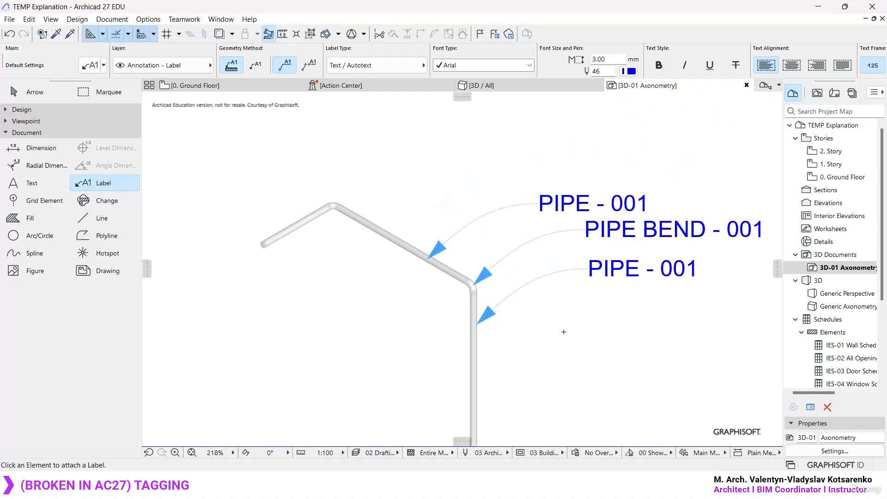
# - Attach a text label to the lower pipe bend at the foot of the long vertical pipe
pyautogui.moveTo(564, 332); pyautogui.dragTo(462, 306, button='middle')
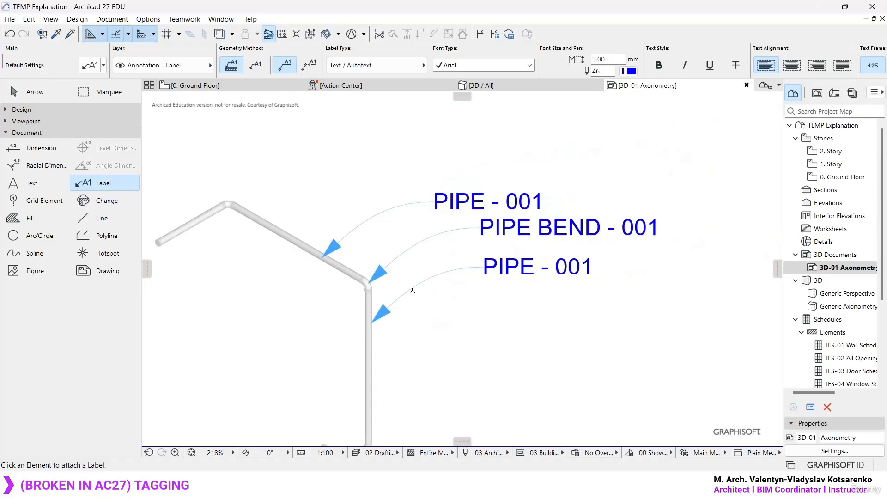
pyautogui.moveTo(451, 387); pyautogui.dragTo(472, 260, button='middle')
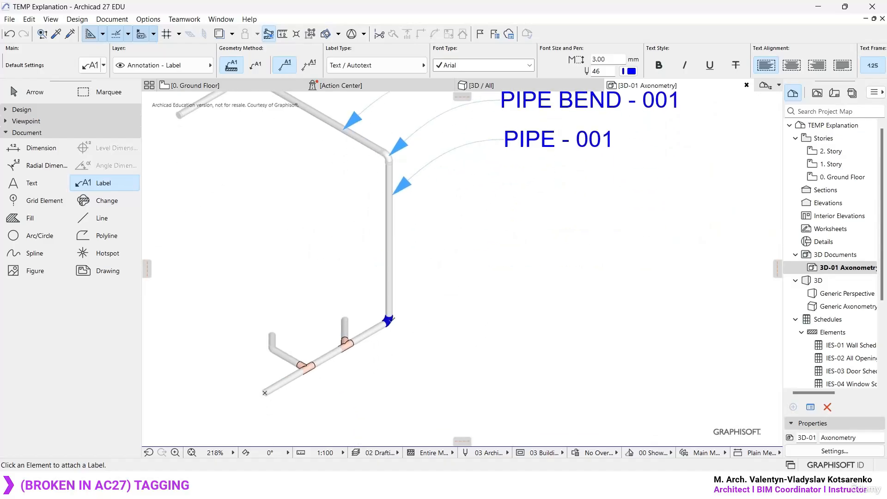
pyautogui.click(392, 322)
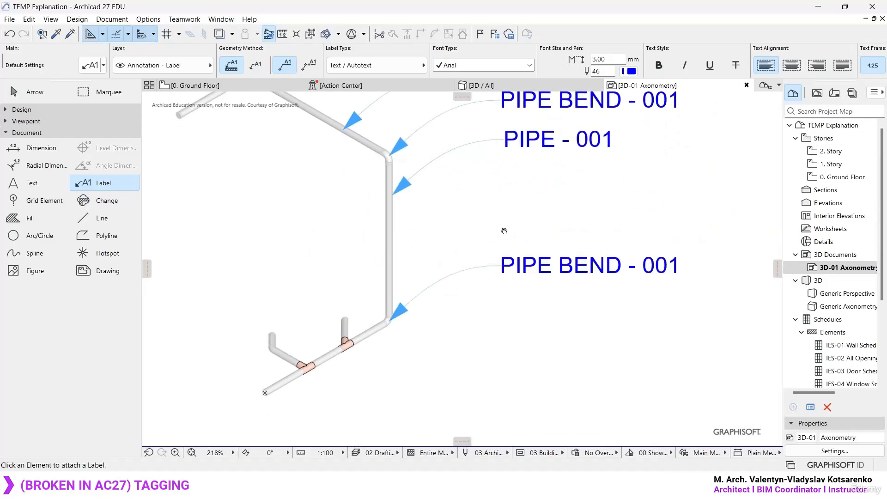
pyautogui.moveTo(504, 231); pyautogui.dragTo(512, 255, button='middle')
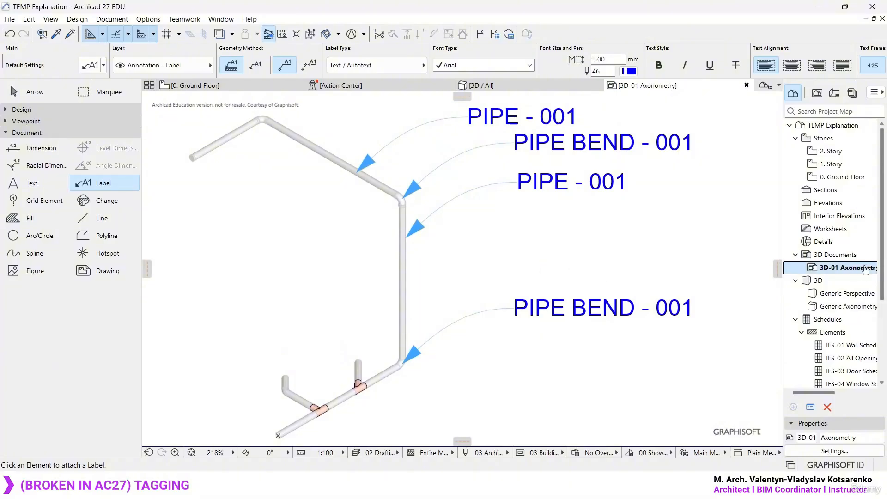
pyautogui.press('Escape')
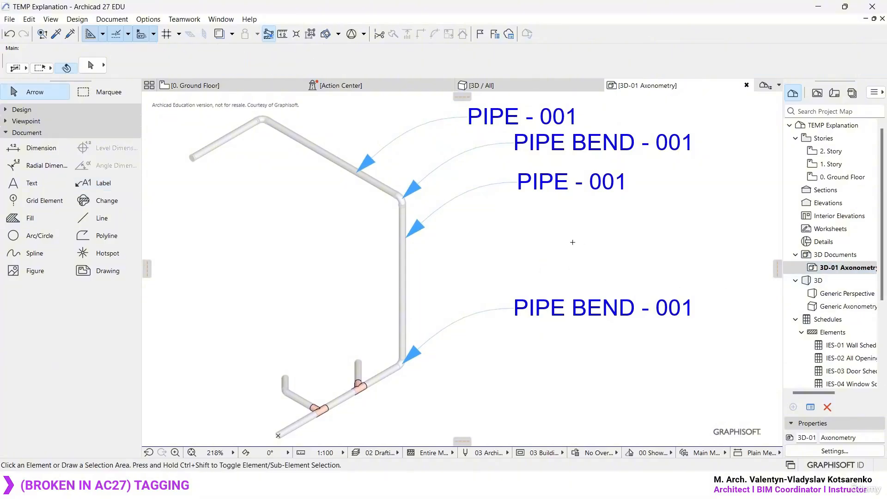
# - Return to the Generic Axonometry 3D view and set its parallel projection to Top view with a camera azimuth of 270°
pyautogui.press('F2')
pyautogui.scroll(-3, 451, 304)
pyautogui.press('F3')
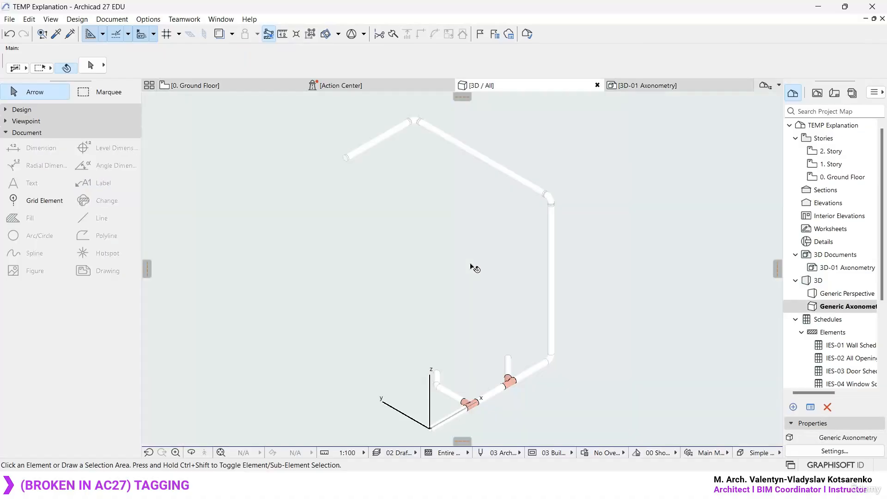
pyautogui.moveTo(474, 267)
pyautogui.mouseDown()
pyautogui.moveTo(600, 257)
pyautogui.moveTo(493, 370)
pyautogui.moveTo(531, 277)
pyautogui.moveTo(526, 299)
pyautogui.moveTo(469, 273)
pyautogui.mouseUp()
pyautogui.scroll(3, 426, 259)
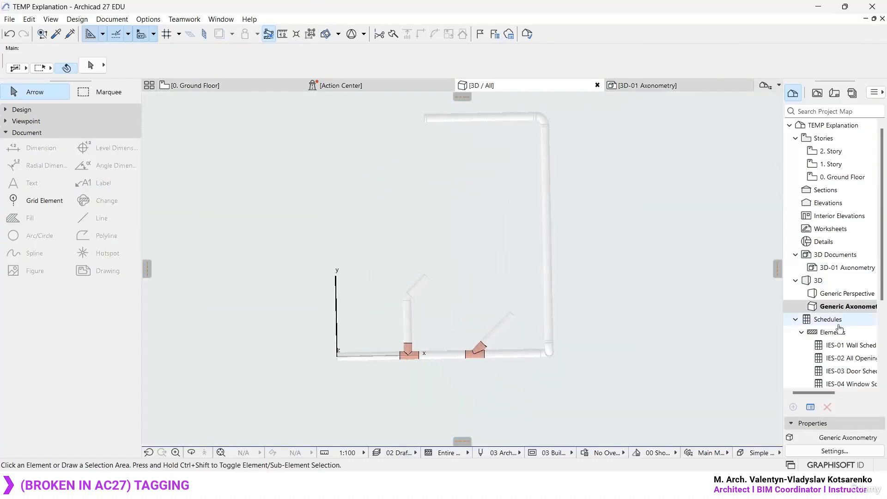
pyautogui.click(834, 451)
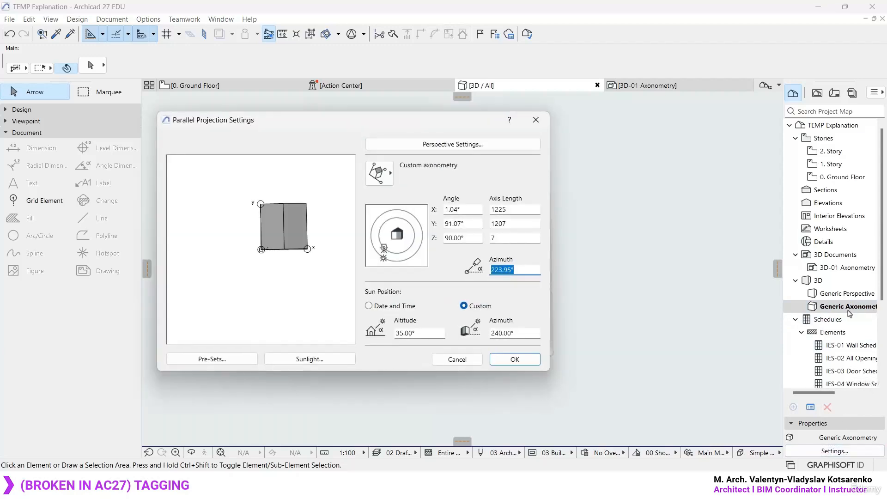
pyautogui.click(388, 173)
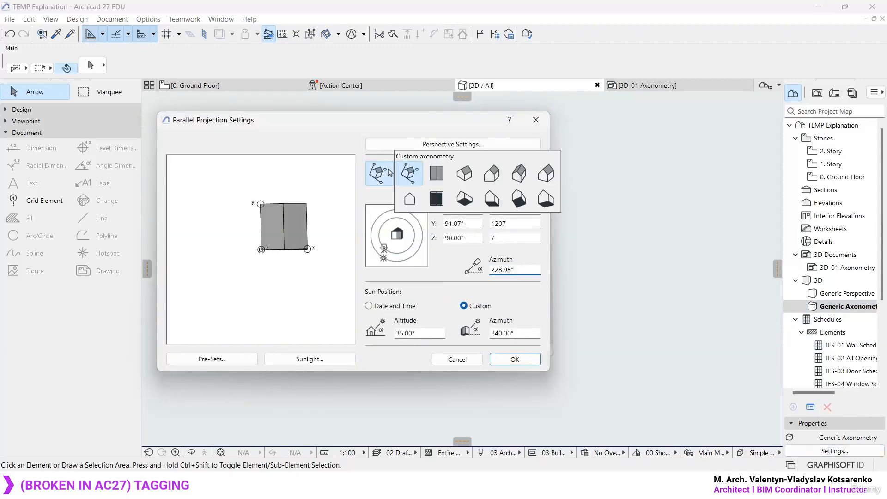
pyautogui.click(440, 175)
pyautogui.moveTo(383, 252); pyautogui.dragTo(397, 264)
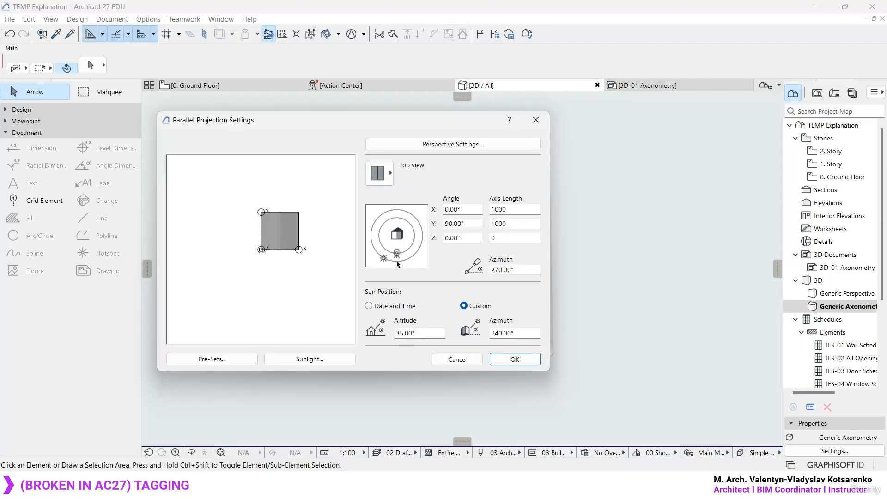
pyautogui.click(526, 359)
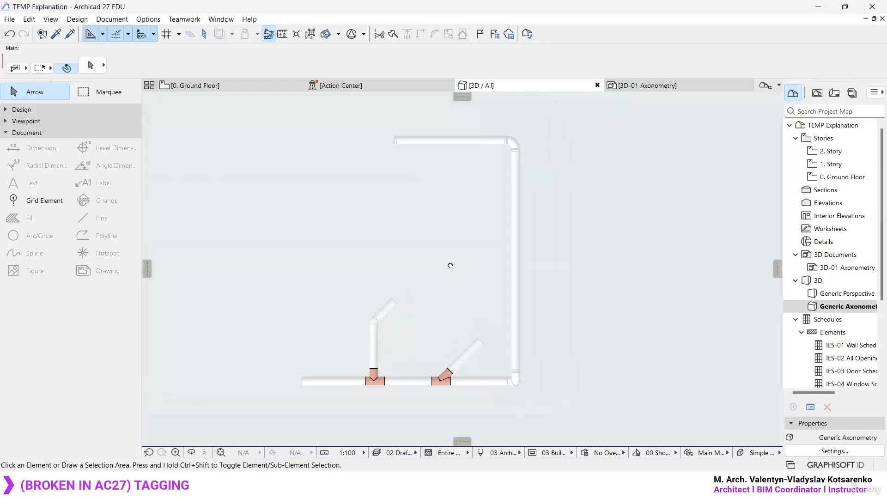
# - Create a new 3D document from the top view with reference ID 3D-02 and the name Axonometry
pyautogui.rightClick(568, 222)
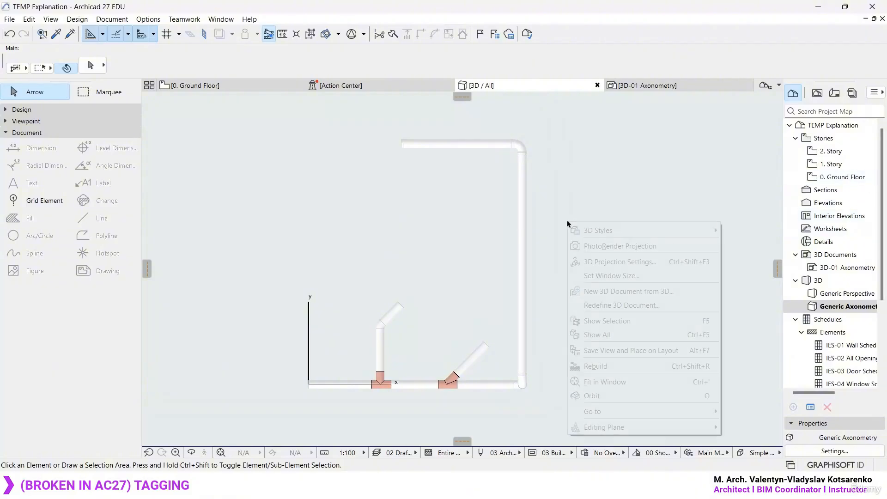
pyautogui.click(646, 291)
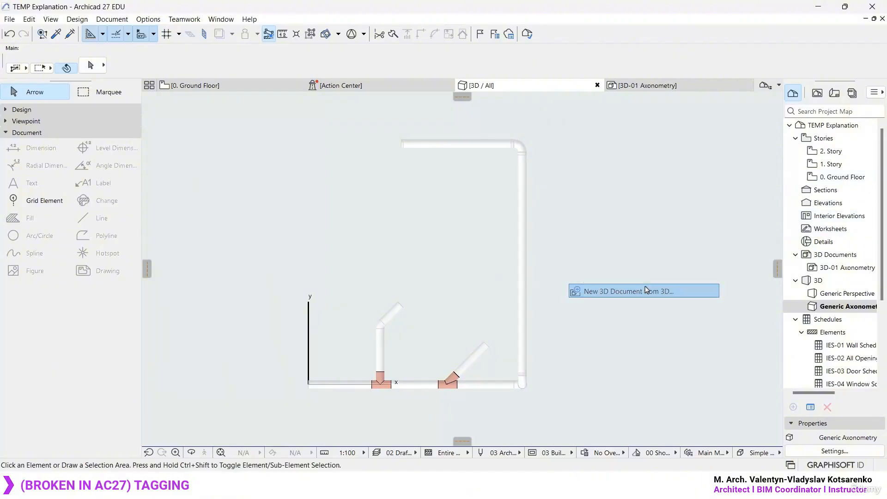
pyautogui.click(677, 246)
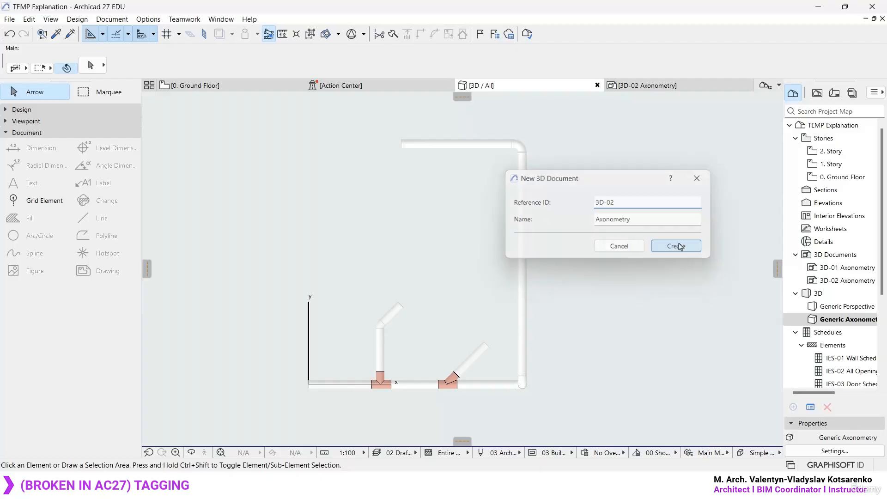
# - Attach text labels to the long side pipe and the far horizontal pipe in the 3D-02 Axonometry document
pyautogui.scroll(-3, 460, 239)
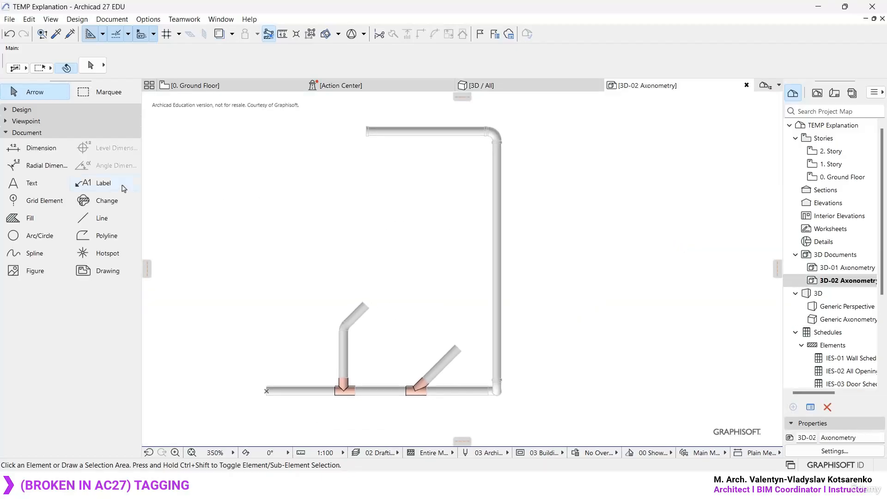
pyautogui.click(104, 183)
pyautogui.click(501, 207)
pyautogui.moveTo(549, 192); pyautogui.dragTo(481, 245, button='middle')
pyautogui.click(378, 183)
pyautogui.scroll(-2, 415, 326)
pyautogui.press('Escape')
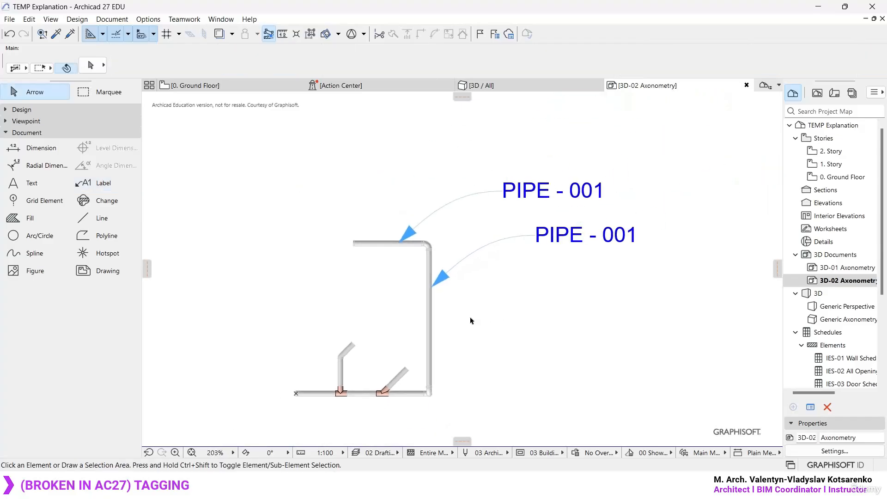
pyautogui.scroll(1, 491, 289)
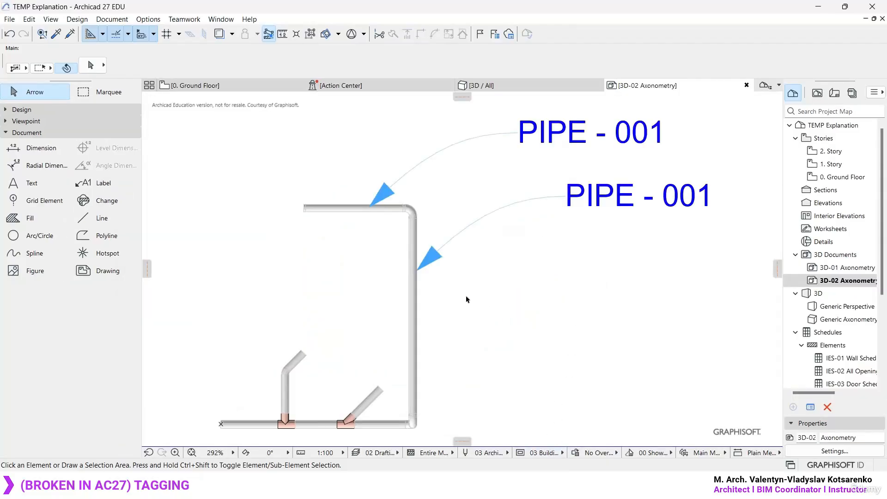
# - Inspect the pipe route from an isometric angle in the 3D view and return to the 3D-02 Axonometry document
pyautogui.moveTo(465, 304); pyautogui.dragTo(474, 300, button='middle')
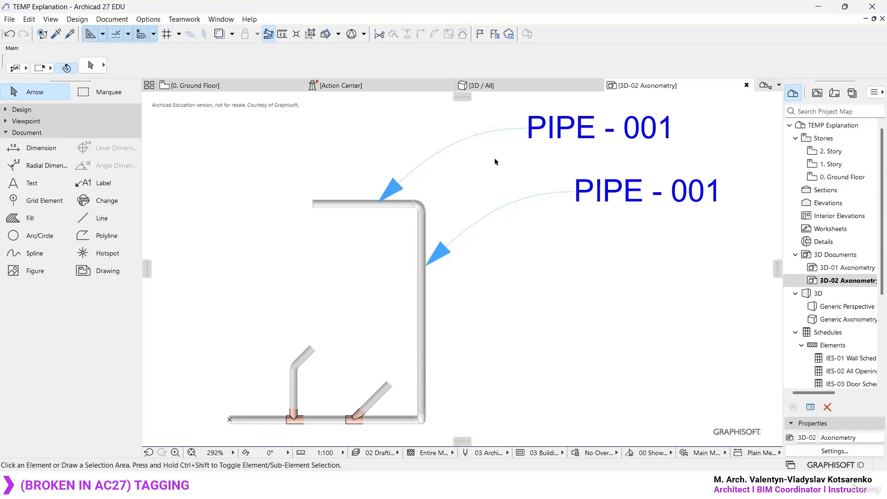
pyautogui.click(496, 86)
pyautogui.keyDown('shift'); pyautogui.moveTo(454, 375); pyautogui.dragTo(513, 281, button='middle'); pyautogui.keyUp('shift')
pyautogui.scroll(1, 512, 280)
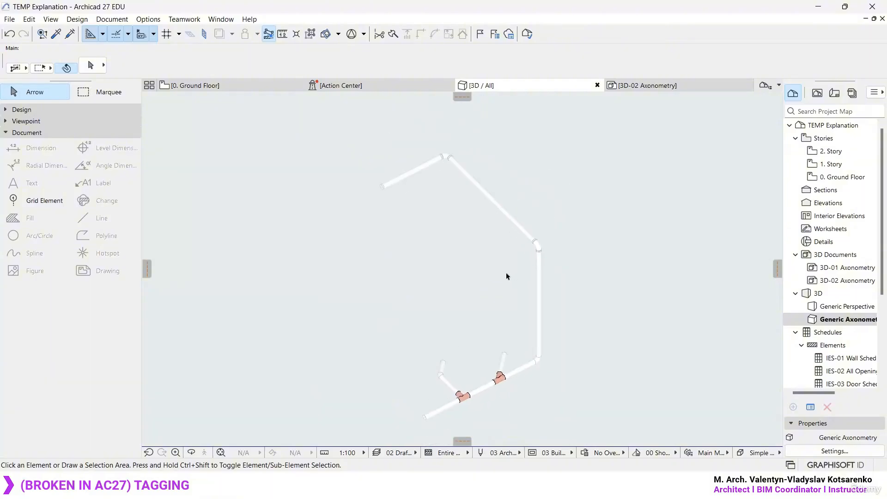
pyautogui.doubleClick(847, 280)
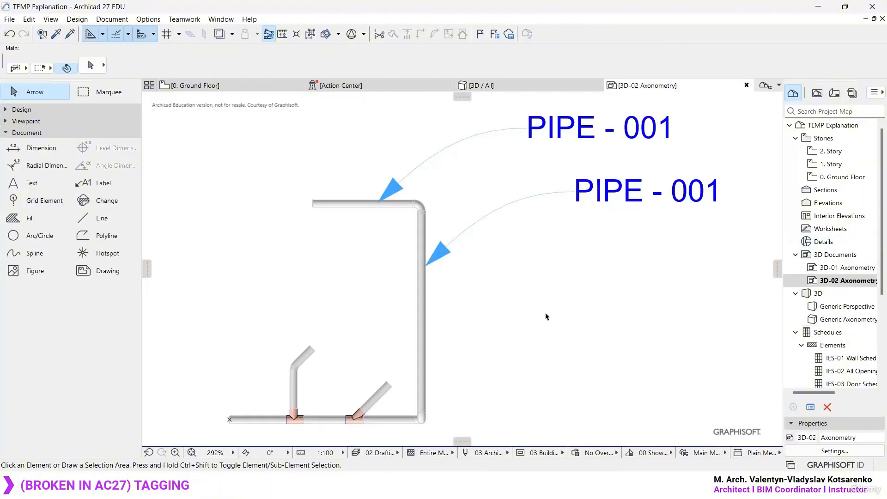
# - Delete the two PIPE - 001 labels from the 3D-02 Axonometry document
pyautogui.hotkey('ctrl', 'a')
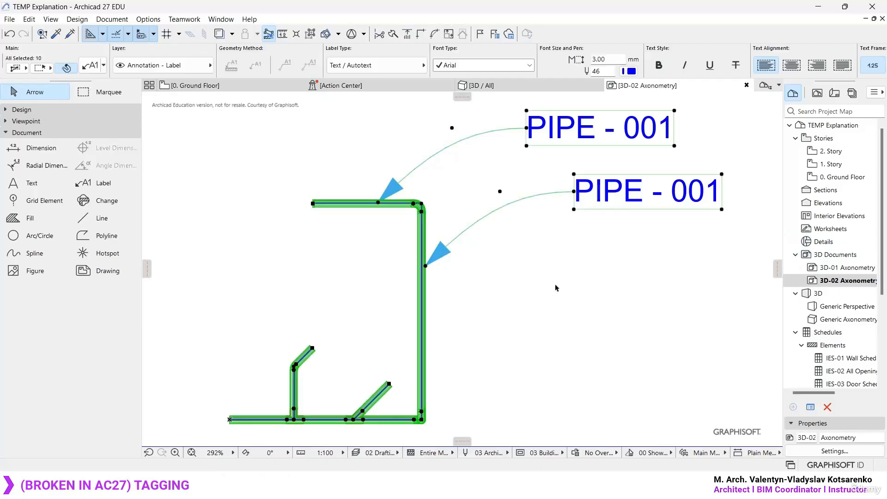
pyautogui.press('Escape')
pyautogui.click(523, 200)
pyautogui.press('Delete')
pyautogui.click(469, 142)
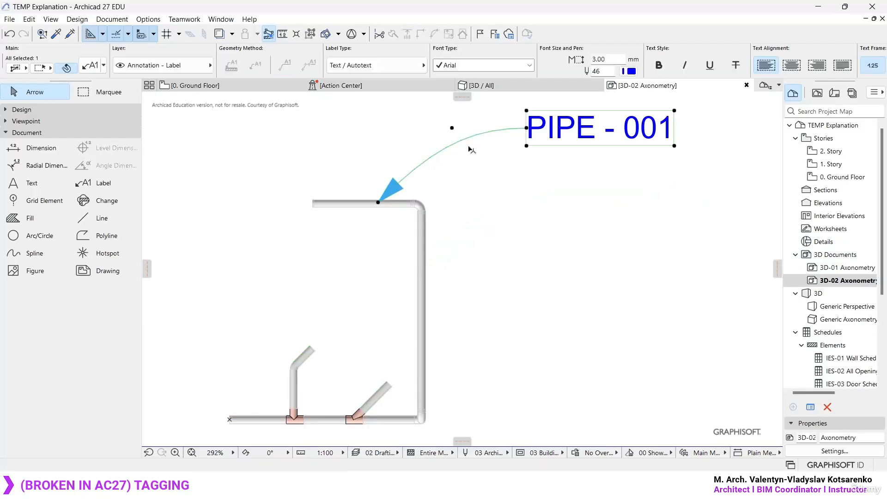
pyautogui.press('Delete')
# - Select all the pipe route elements in the 3D-02 Axonometry document and label the whole selection at once
pyautogui.hotkey('ctrl', 'a')
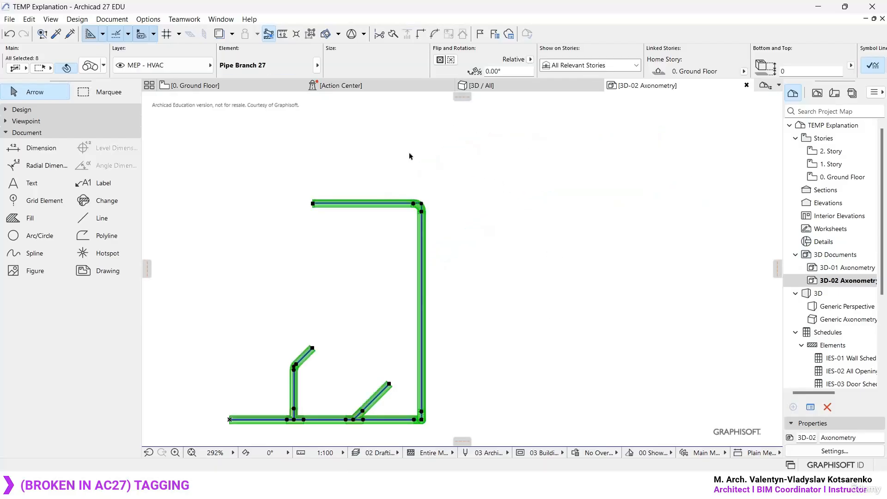
pyautogui.click(111, 19)
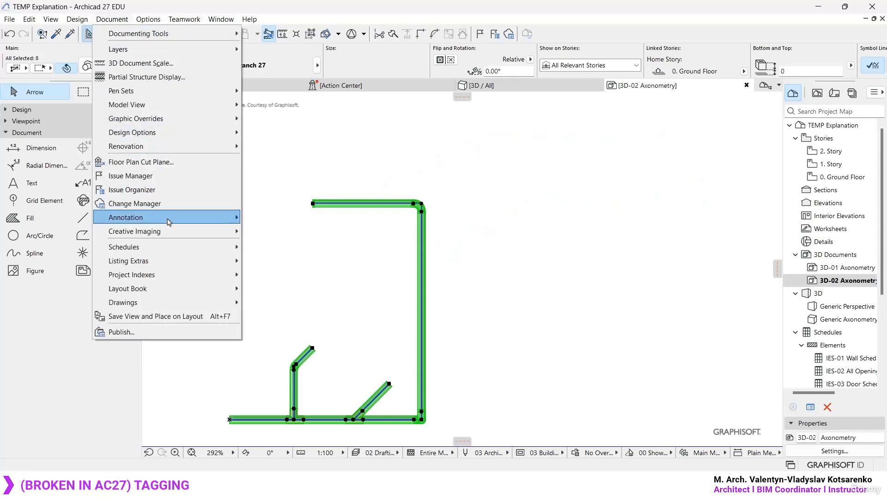
pyautogui.moveTo(169, 218)
pyautogui.click(325, 276)
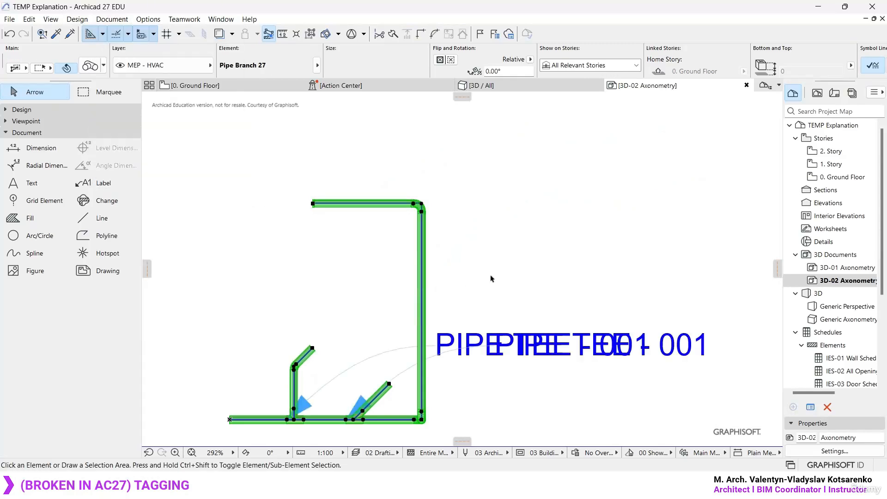
# - Move the label of the tee nearer the corner below the horizontal pipe, clear of the other tee's label
pyautogui.click(420, 301)
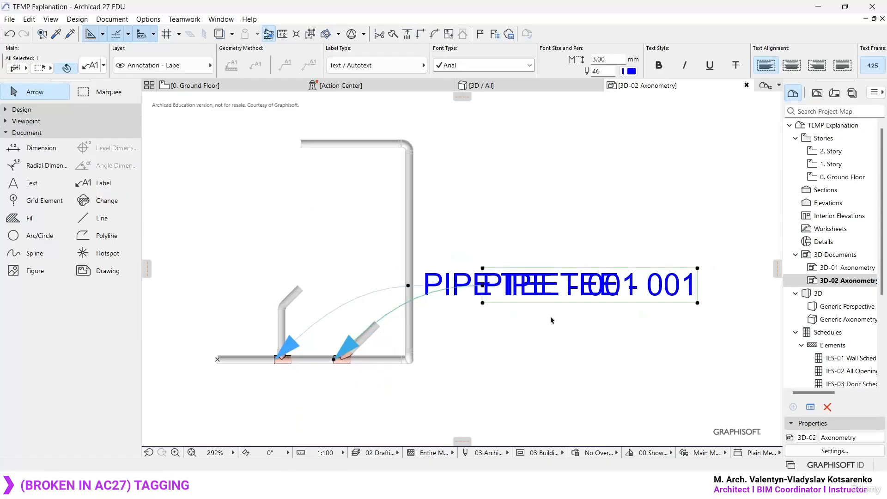
pyautogui.moveTo(483, 305); pyautogui.dragTo(479, 400)
pyautogui.click(513, 345)
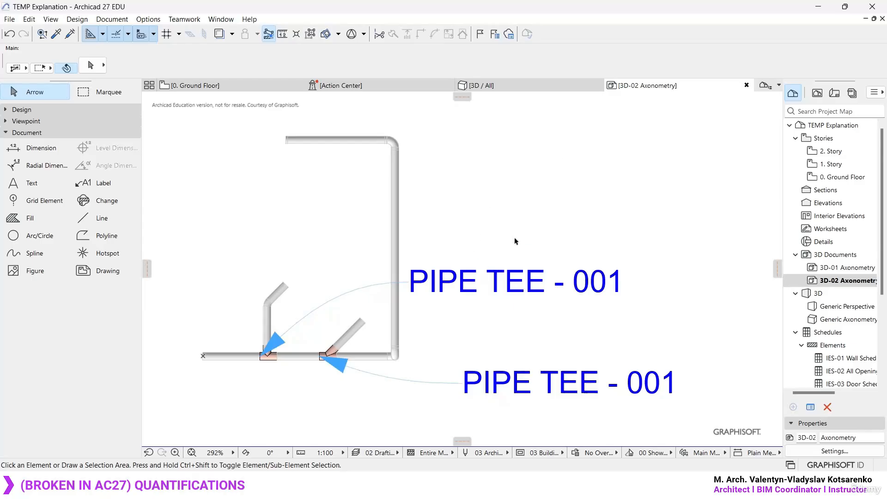
# - Switch to the MEP Modeler brochure PDF and examine the sanitary quantification table and the axonometric sanitary drawing beside it
pyautogui.scroll(-3, 832, 319)
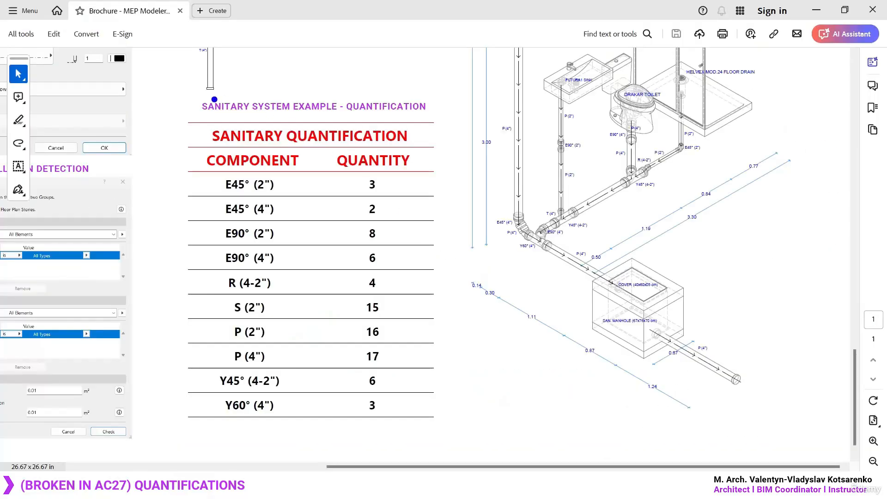
pyautogui.moveTo(163, 87)
pyautogui.mouseDown()
pyautogui.moveTo(386, 430)
pyautogui.moveTo(447, 457)
pyautogui.moveTo(461, 435)
pyautogui.mouseUp()
pyautogui.press('Escape')
pyautogui.keyDown('ctrl'); pyautogui.scroll(-1, 521, 327); pyautogui.keyUp('ctrl')
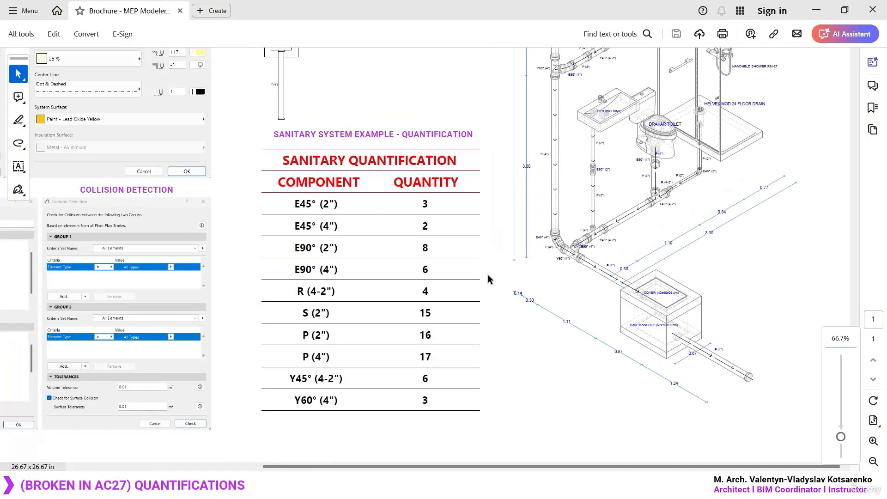
pyautogui.scroll(5, 753, 299)
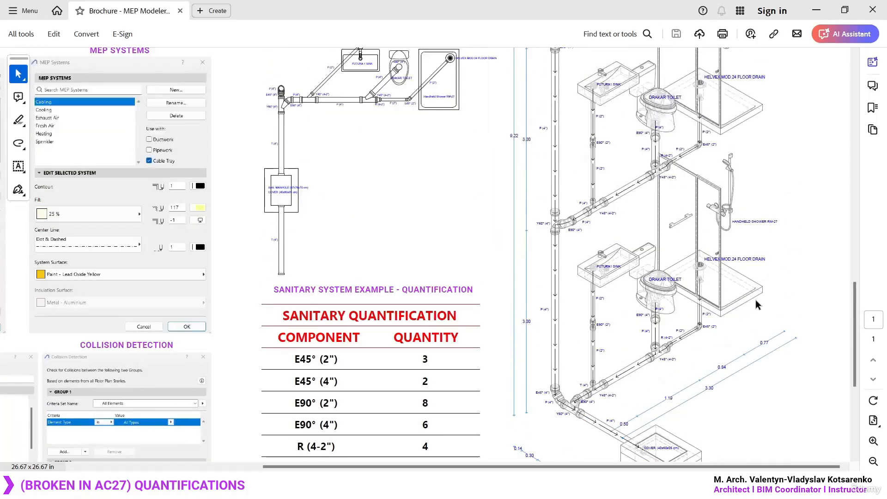
pyautogui.keyDown('ctrl'); pyautogui.scroll(-1, 456, 253); pyautogui.keyUp('ctrl')
pyautogui.scroll(-3, 518, 253)
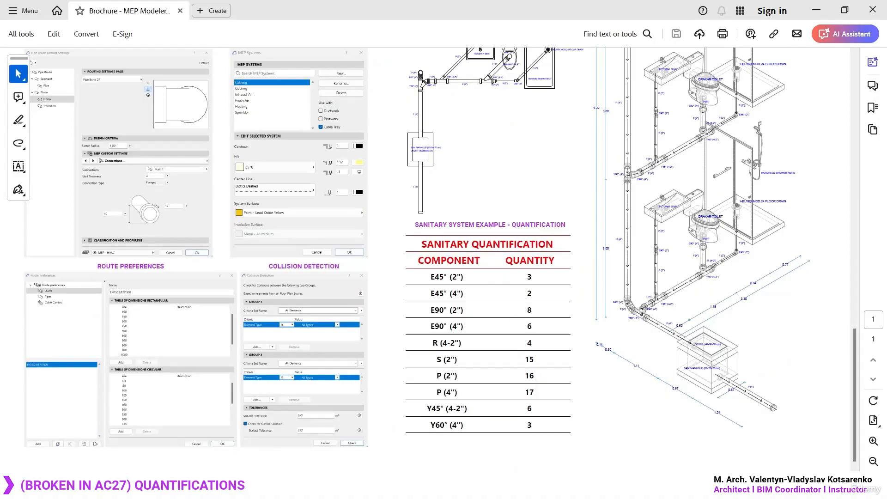
# - Switch to the Archicad 26 project and create a new Elements schedule scheme with ID MEP-01 and name Quantification
pyautogui.hotkey('alt', 'Tab')
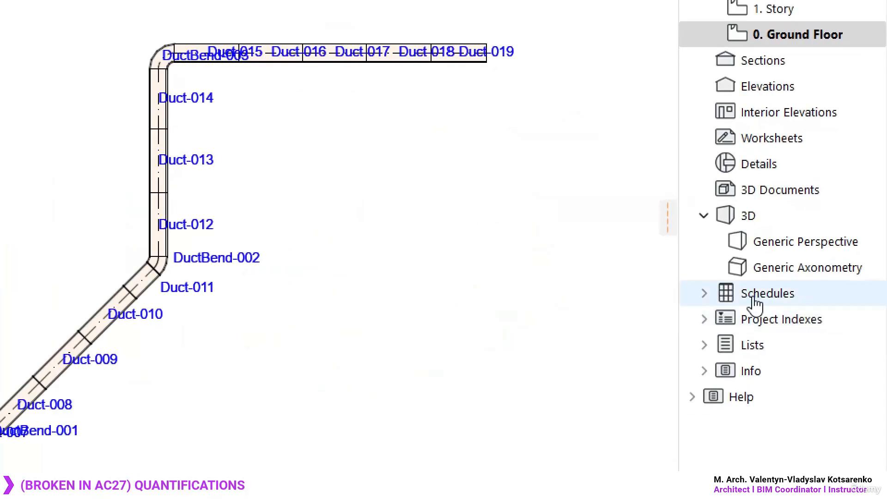
pyautogui.rightClick(819, 307)
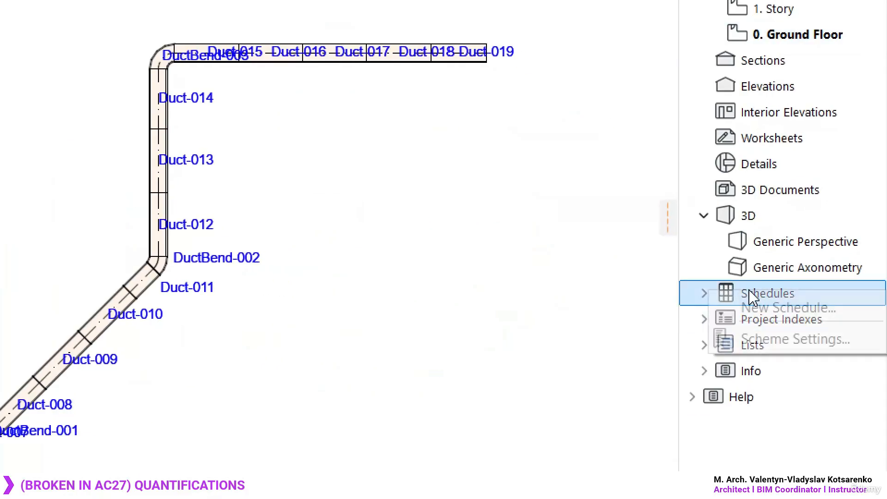
pyautogui.click(786, 308)
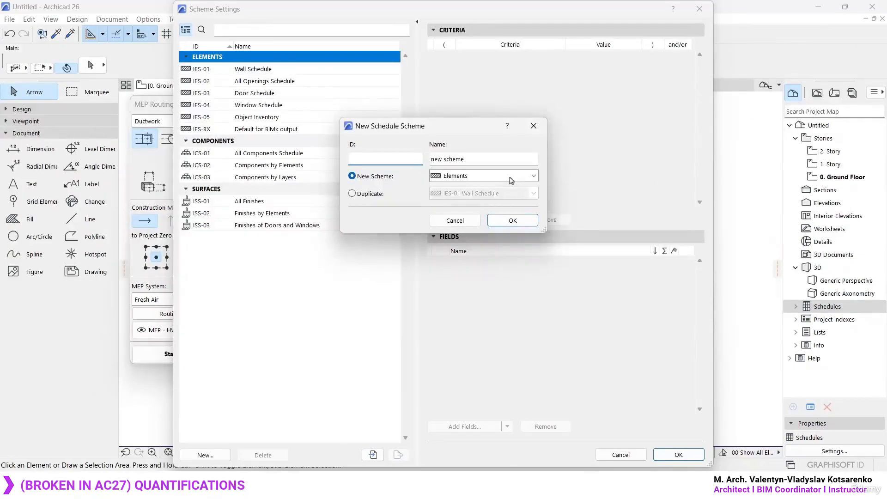
pyautogui.write('MEP-01')
pyautogui.press('Tab')
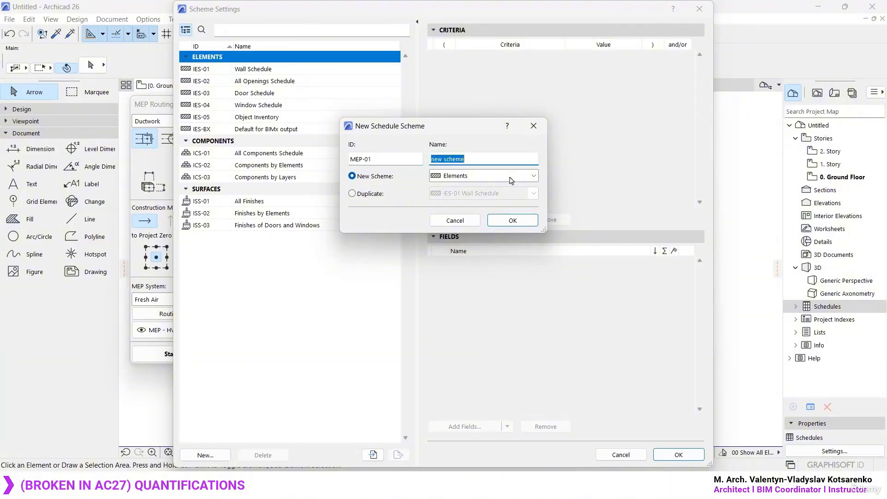
pyautogui.write('Quantification')
pyautogui.click(513, 221)
# - Examine the MEP element types available as values for the Element Type criterion of the MEP-01 scheme
pyautogui.click(607, 58)
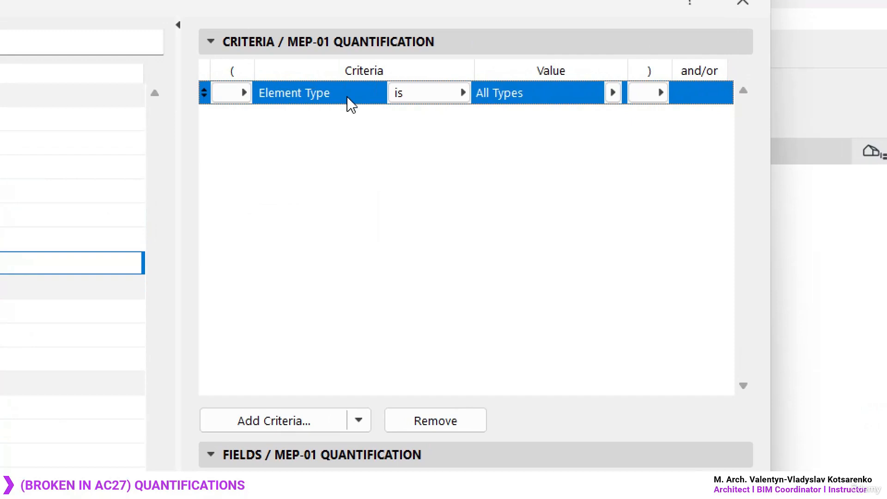
pyautogui.click(613, 93)
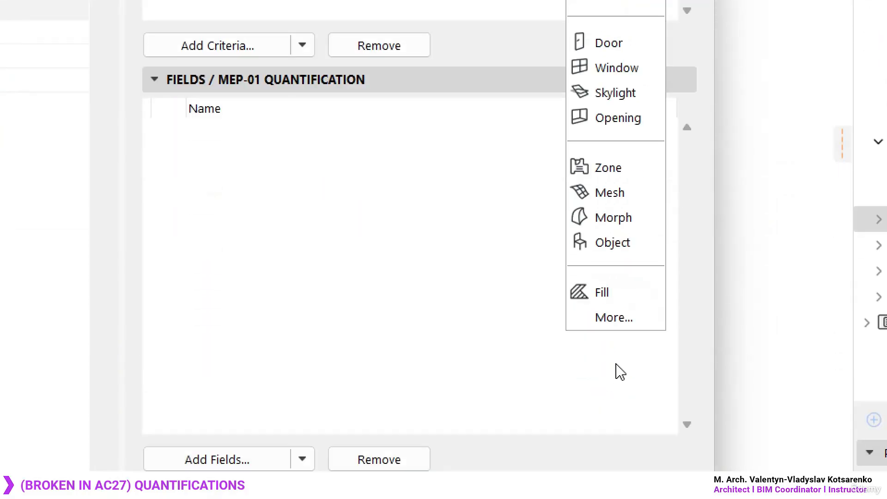
pyautogui.click(615, 319)
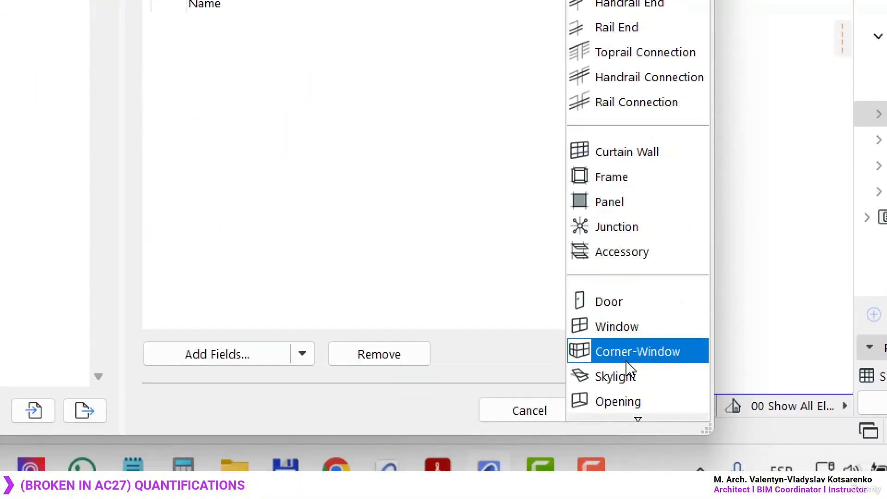
pyautogui.moveTo(619, 421)
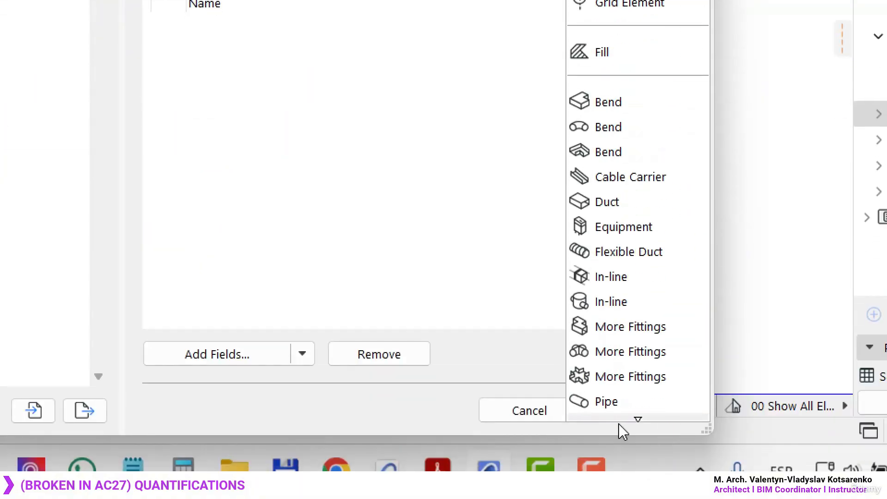
pyautogui.scroll(-3, 631, 168)
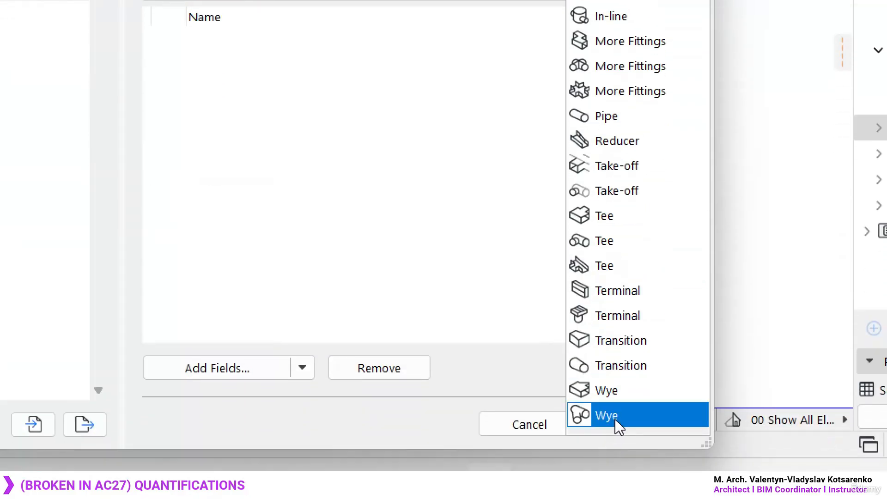
pyautogui.scroll(10, 614, 441)
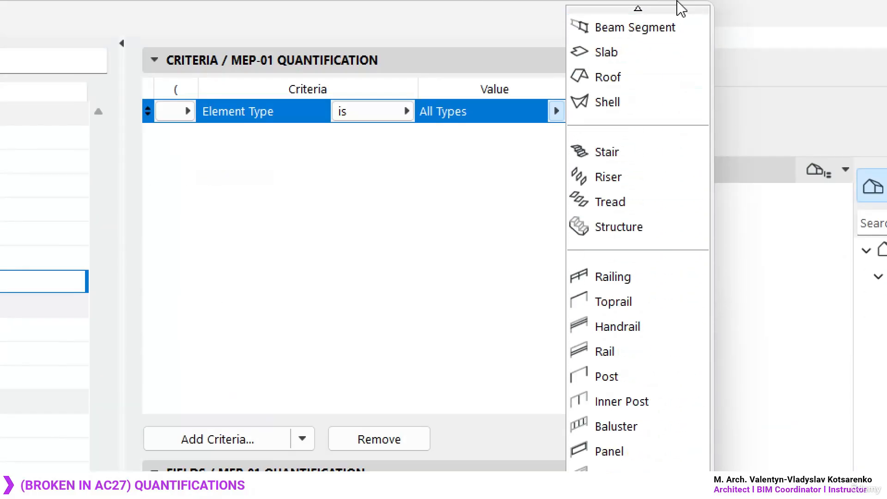
pyautogui.click(646, 27)
pyautogui.click(515, 188)
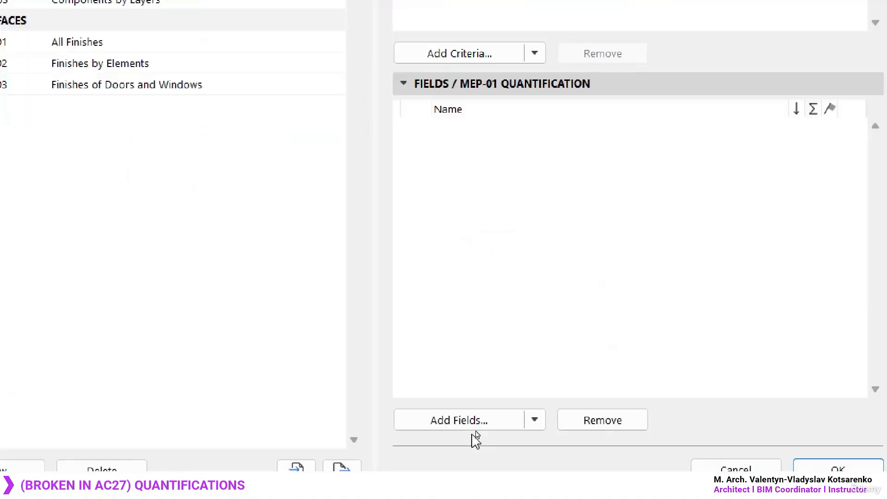
# - Add the General Quantity field to the MEP-01 Quantification scheme
pyautogui.click(476, 429)
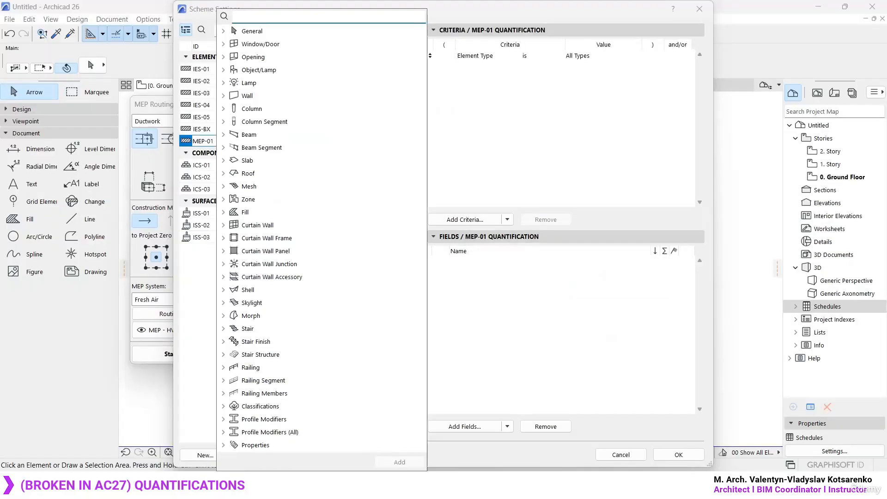
pyautogui.write('qua')
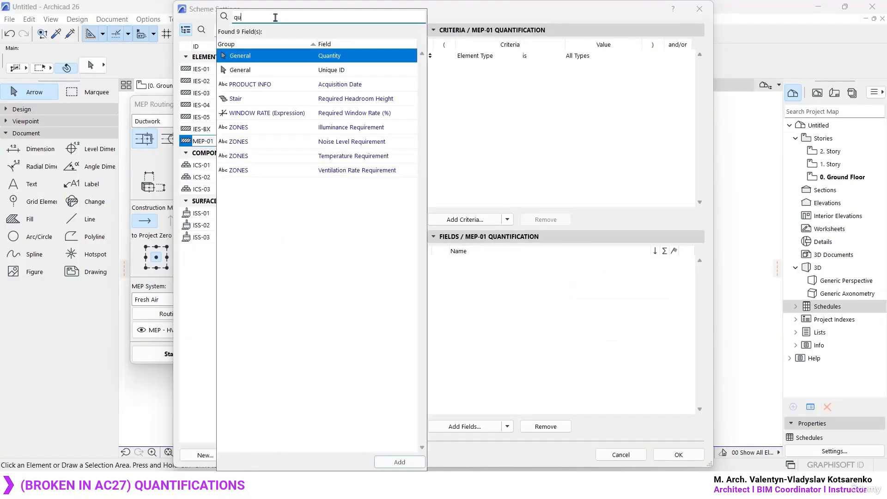
pyautogui.doubleClick(319, 56)
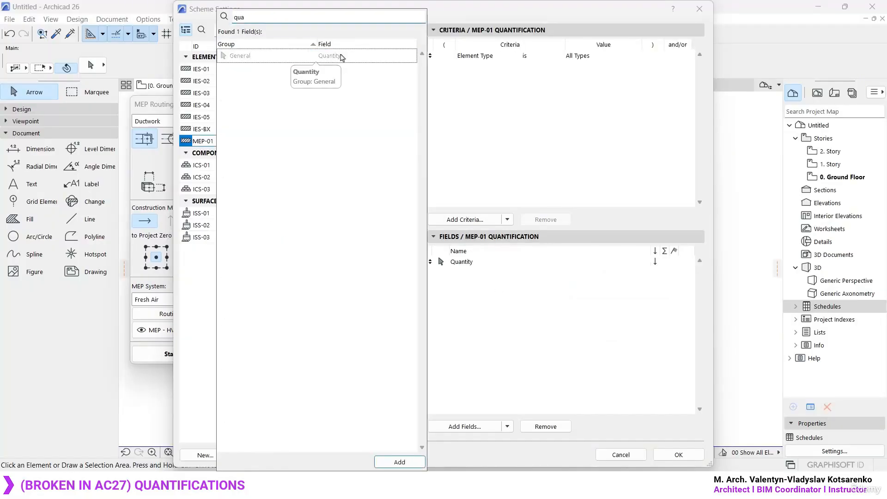
# - Add the General Element ID field to the MEP-01 scheme and place it above Quantity
pyautogui.click(331, 19)
pyautogui.write('id')
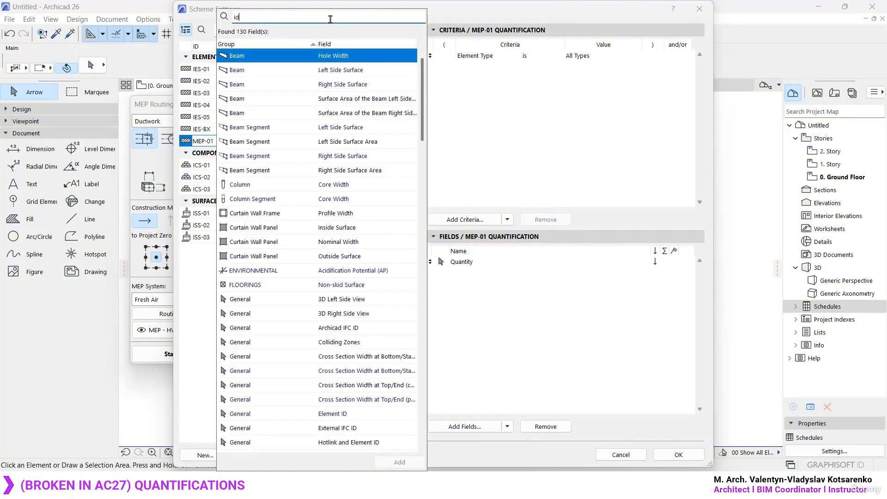
pyautogui.write('element ')
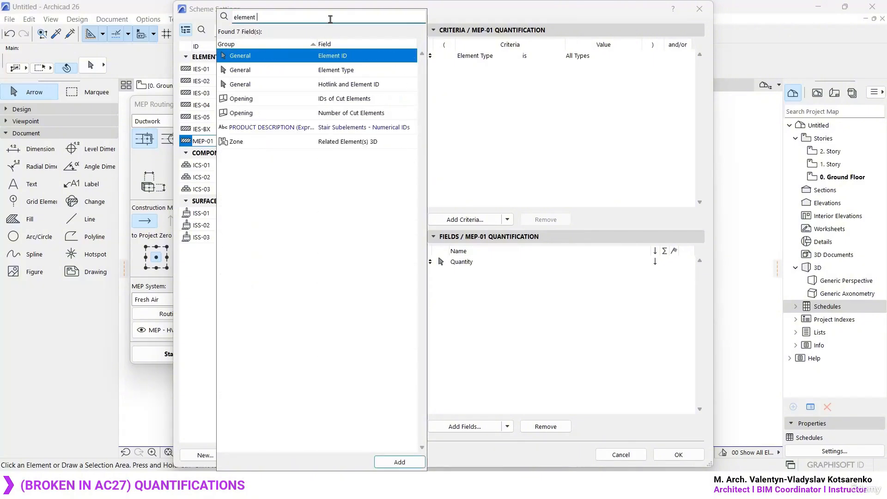
pyautogui.write('id')
pyautogui.doubleClick(340, 55)
pyautogui.click(440, 275)
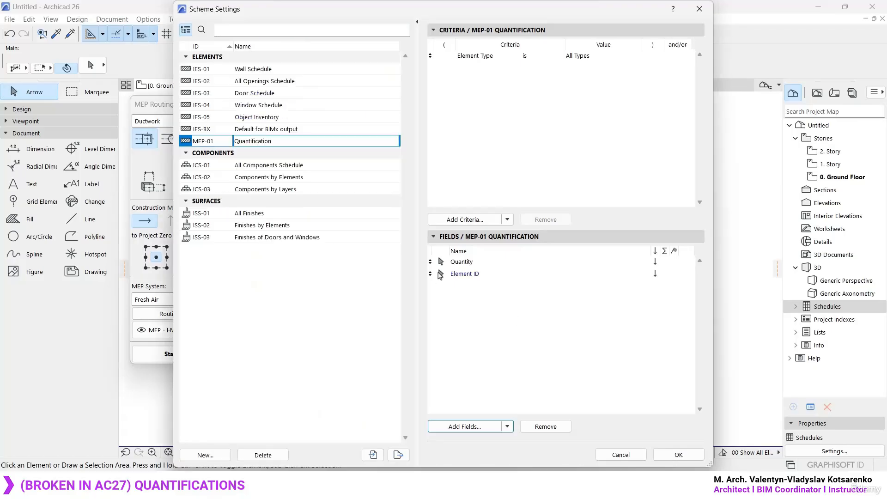
pyautogui.moveTo(433, 275); pyautogui.dragTo(433, 262)
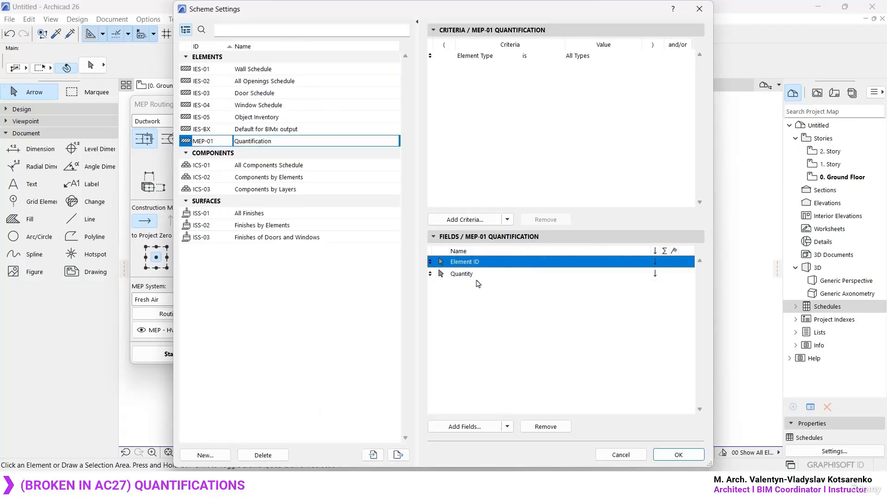
# - Search the available fields for the MEP-01 Quantification scheme for "mep"
pyautogui.click(460, 425)
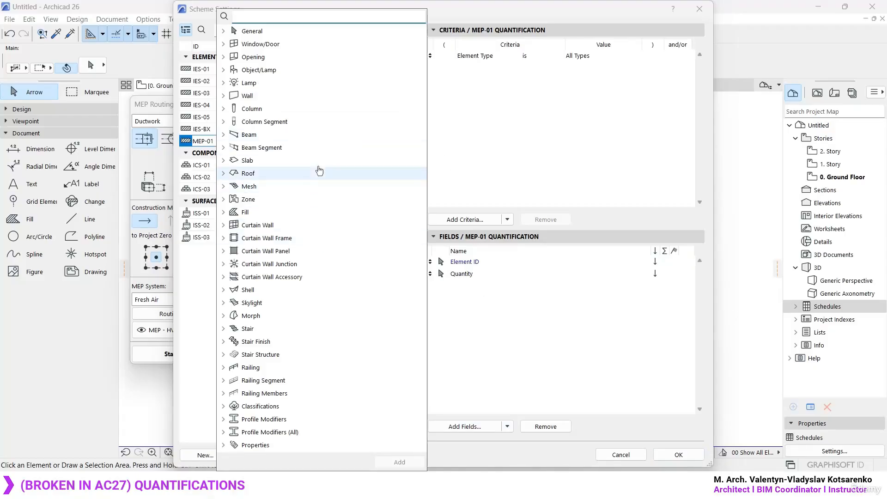
pyautogui.write('mep')
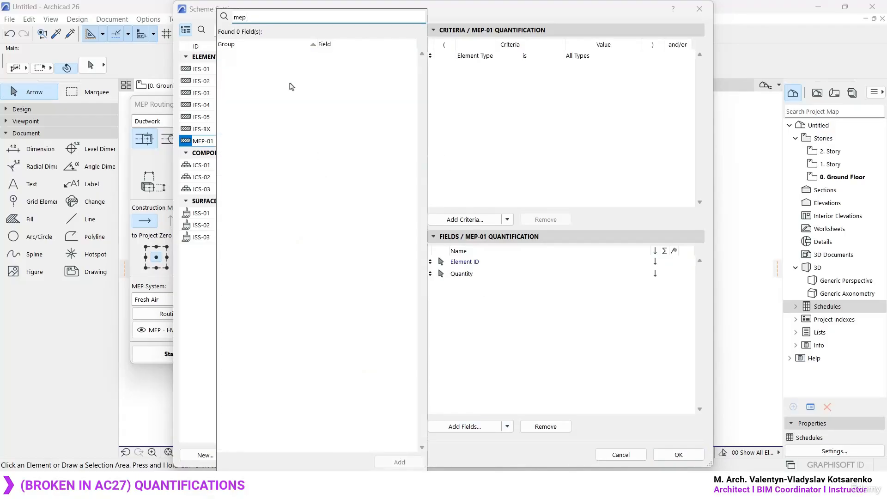
pyautogui.press('BackSpace')
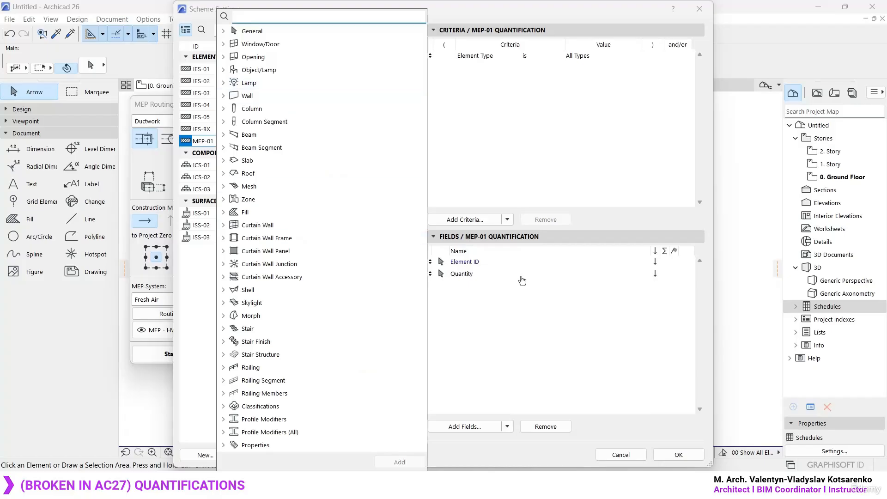
pyautogui.click(520, 311)
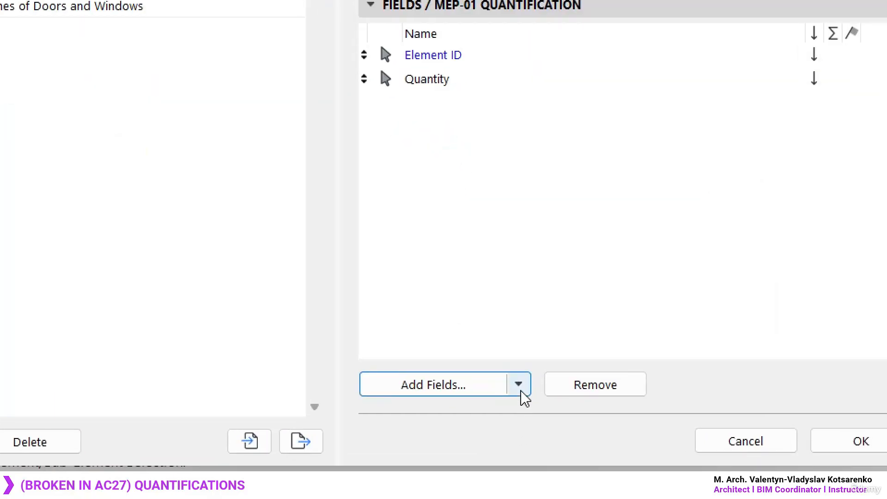
# - Start adding library part parameters as fields and select the object Pipe Straight 26.gsm from MEP Library 26, Pipework 26, Segment 26
pyautogui.click(507, 427)
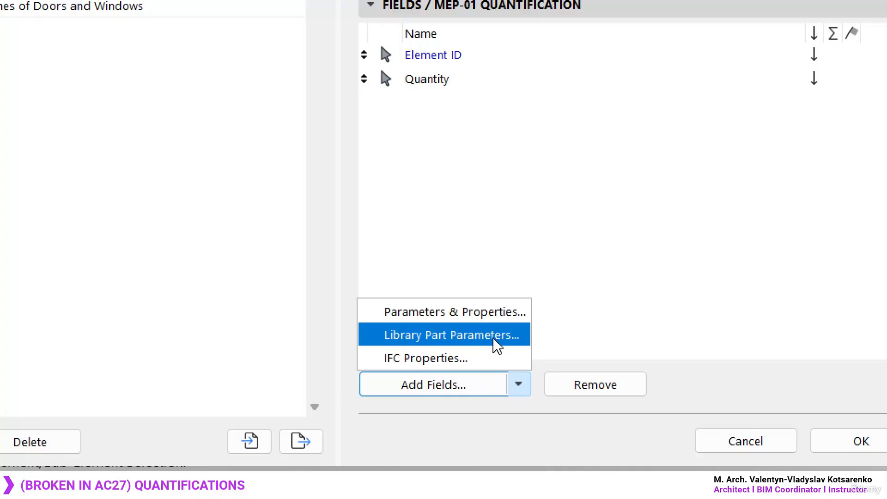
pyautogui.click(459, 344)
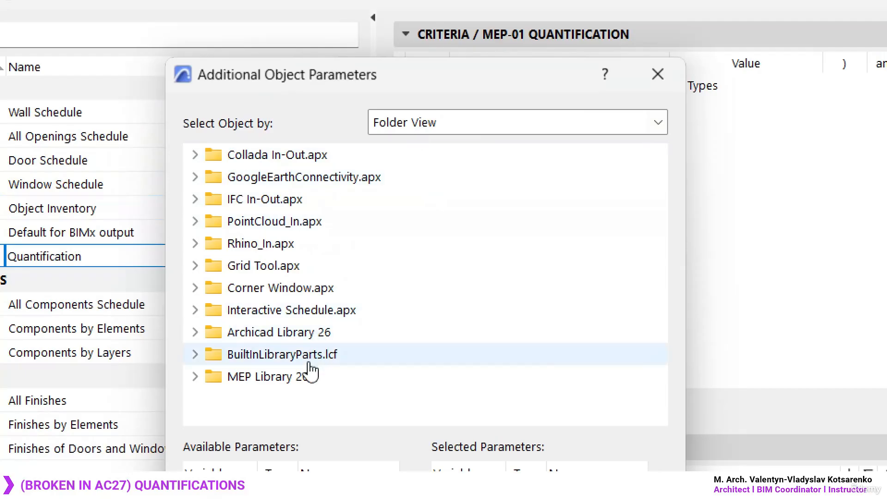
pyautogui.click(197, 377)
pyautogui.click(206, 400)
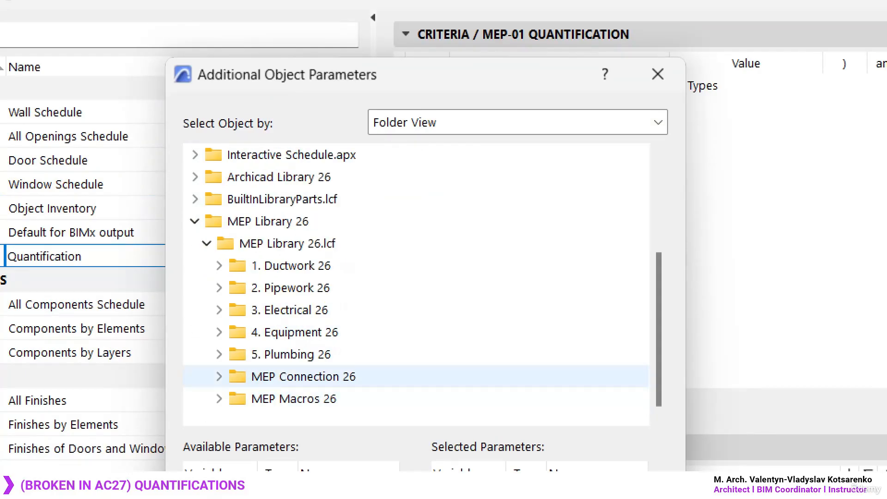
pyautogui.click(220, 288)
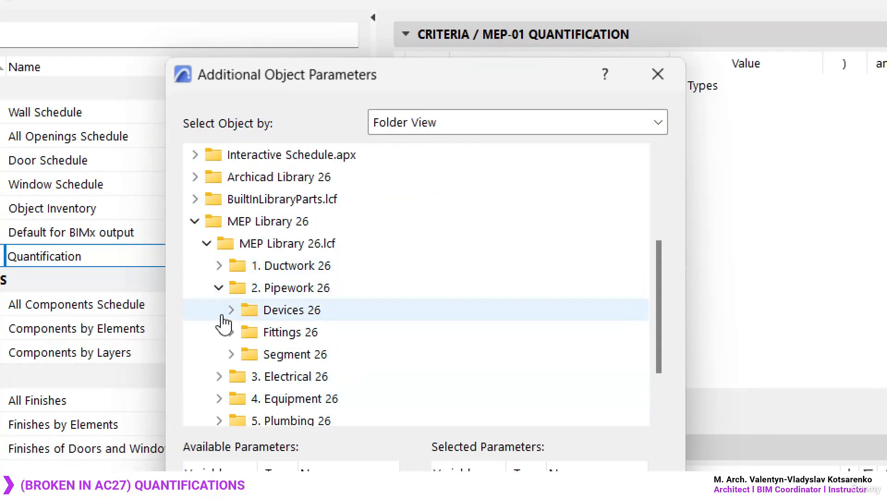
pyautogui.click(230, 354)
pyautogui.click(344, 383)
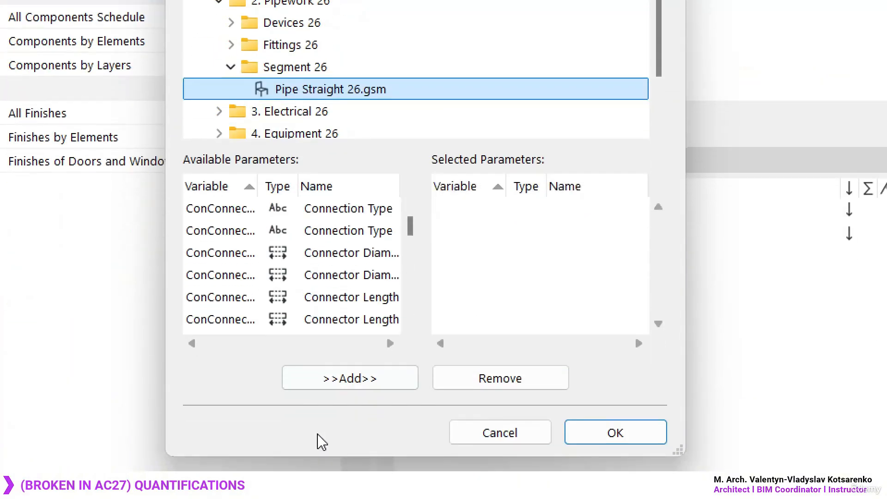
# - Sort the pipe object's available parameters by name and add Length to the MEP-01 scheme's fields
pyautogui.moveTo(414, 232)
pyautogui.mouseDown()
pyautogui.moveTo(411, 287)
pyautogui.moveTo(414, 232)
pyautogui.mouseUp()
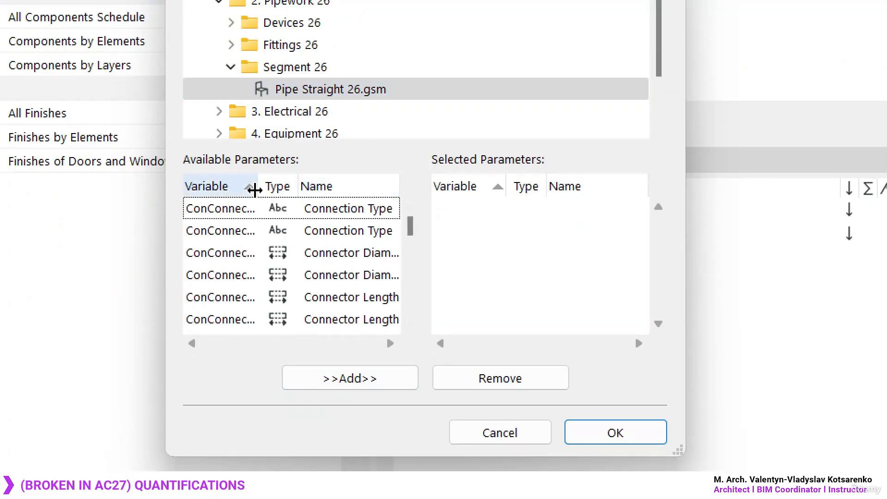
pyautogui.click(343, 189)
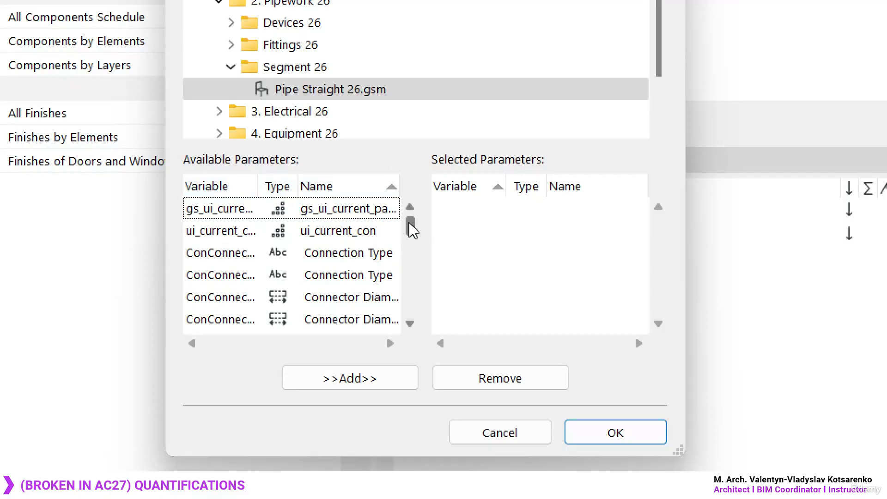
pyautogui.moveTo(410, 225); pyautogui.dragTo(409, 267)
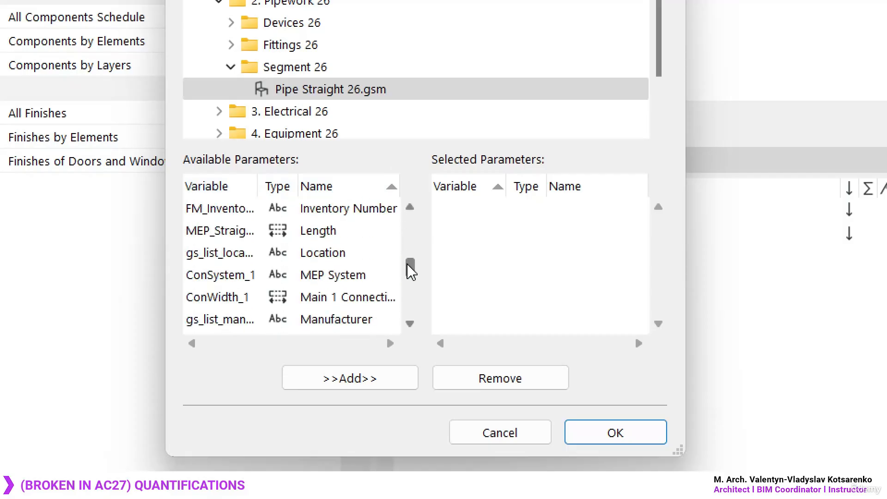
pyautogui.click(309, 230)
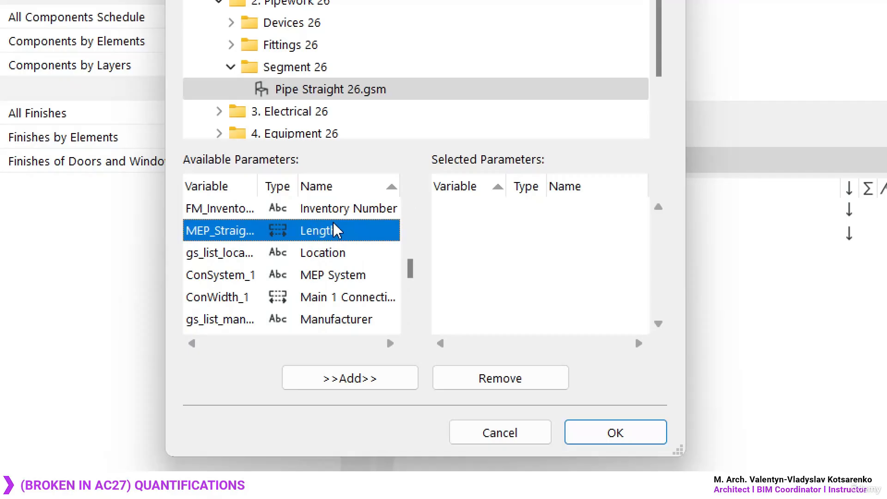
pyautogui.click(360, 382)
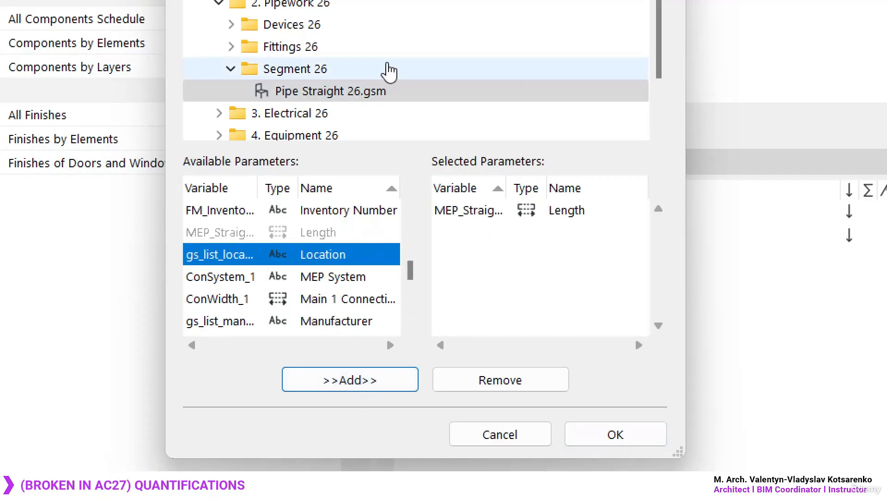
pyautogui.click(616, 432)
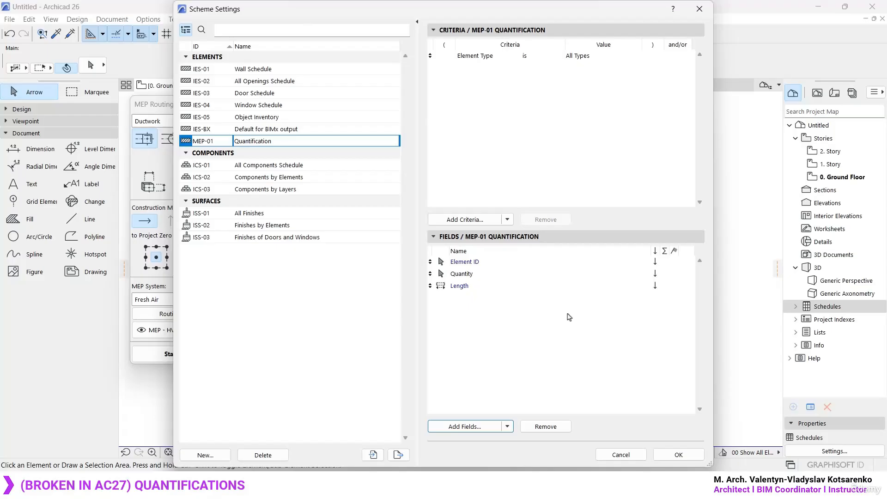
# - Accept the scheme settings and open the MEP-01 Quantification schedule
pyautogui.click(678, 455)
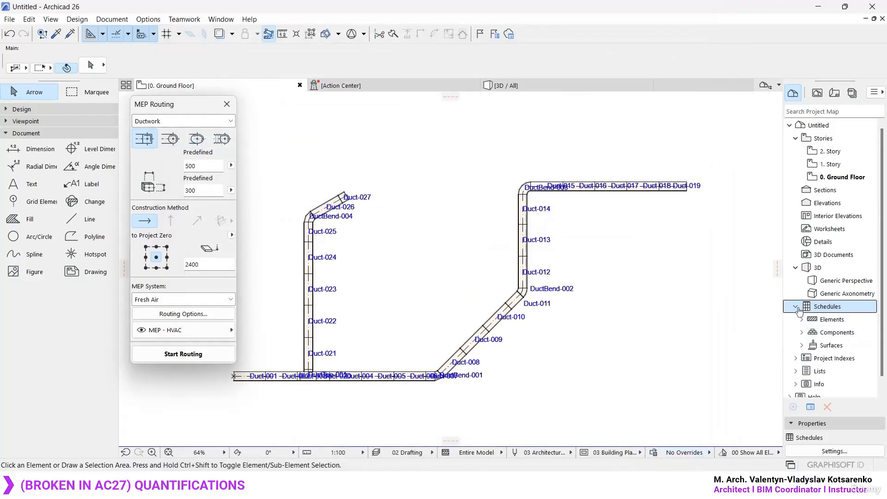
pyautogui.click(797, 308)
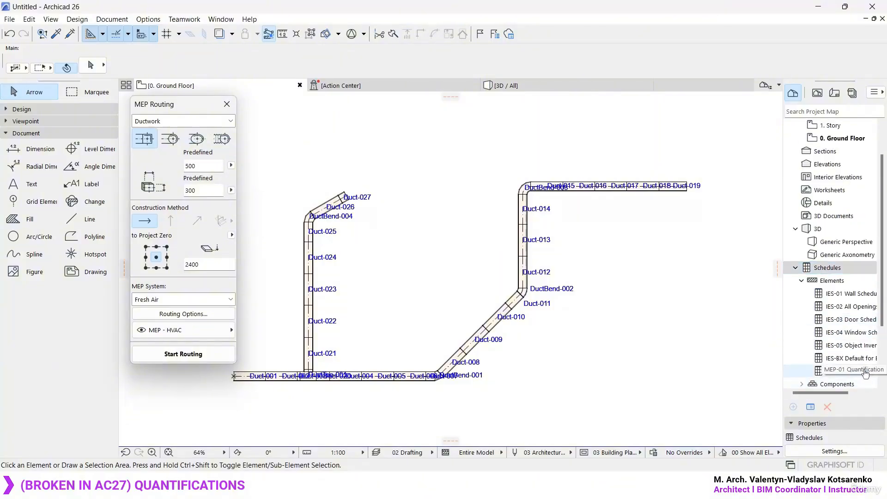
pyautogui.doubleClick(853, 371)
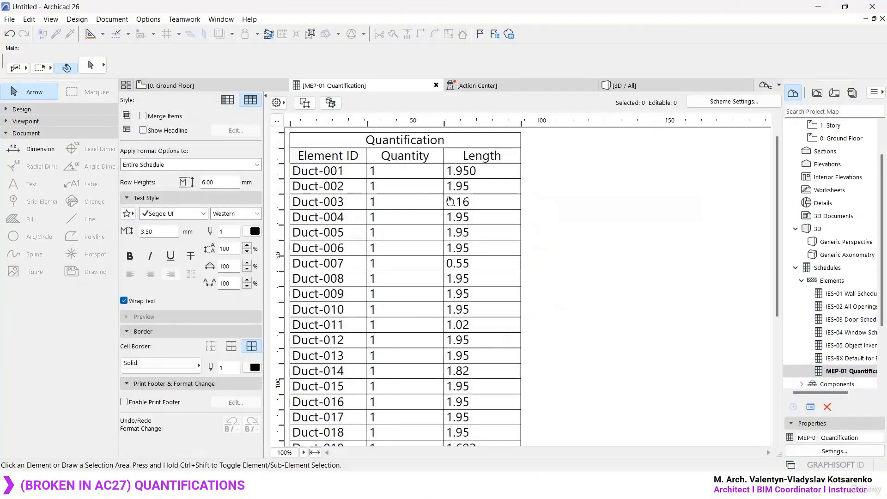
pyautogui.hotkey('ctrl', '2')
pyautogui.moveTo(256, 90)
pyautogui.keyDown('ctrl'); pyautogui.mouseDown()
pyautogui.moveTo(556, 465)
pyautogui.moveTo(545, 470)
pyautogui.mouseUp(); pyautogui.keyUp('ctrl')
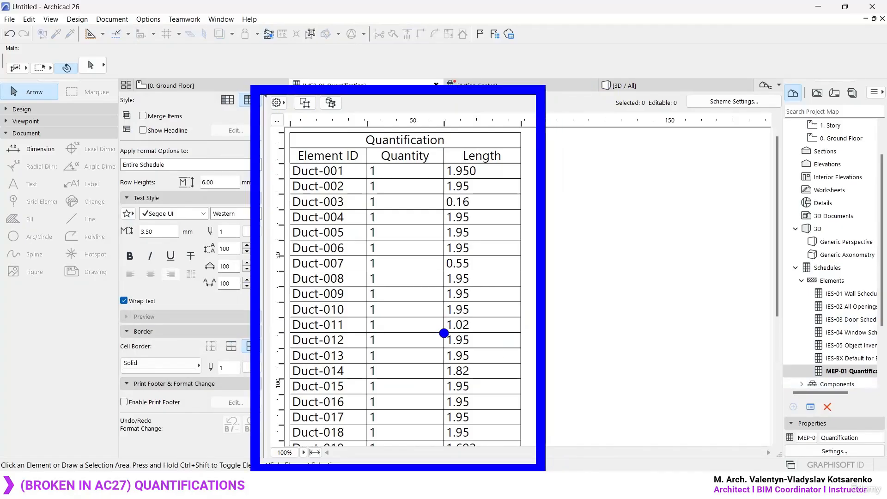
pyautogui.press('Escape')
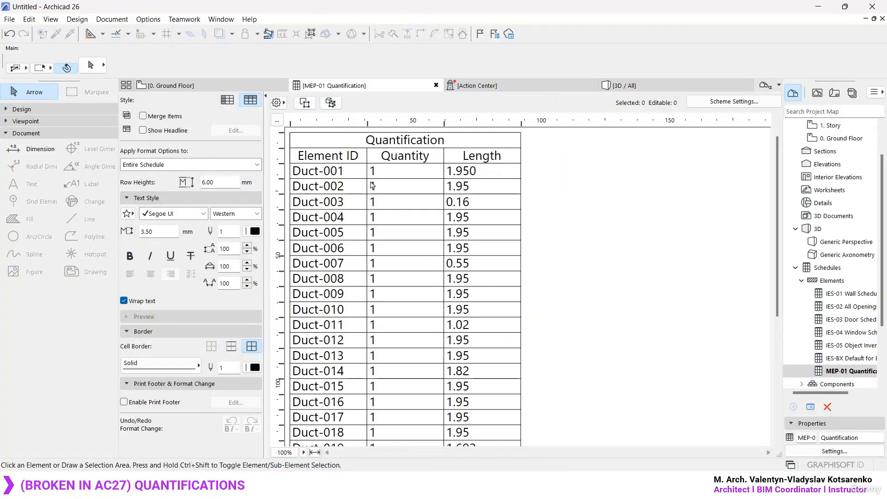
# - Widen the Element ID column of the Quantification schedule so the DuctBend IDs fit on one line
pyautogui.scroll(-5, 427, 196)
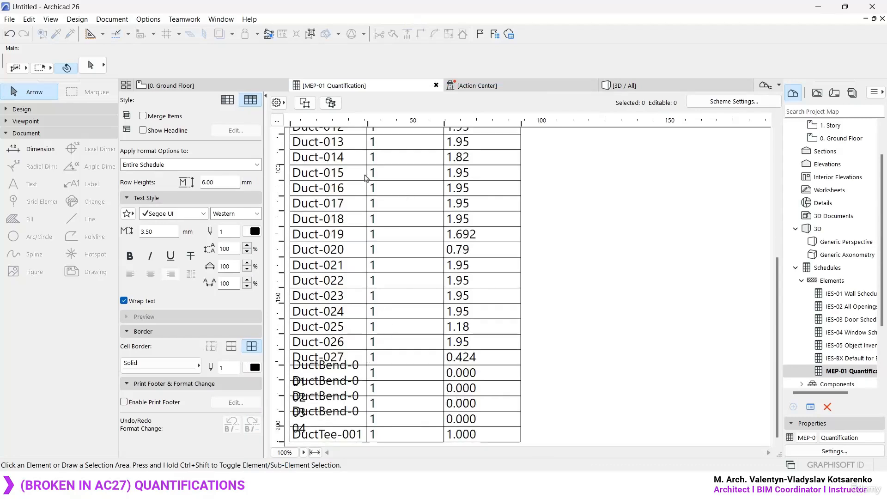
pyautogui.moveTo(365, 127); pyautogui.dragTo(375, 127)
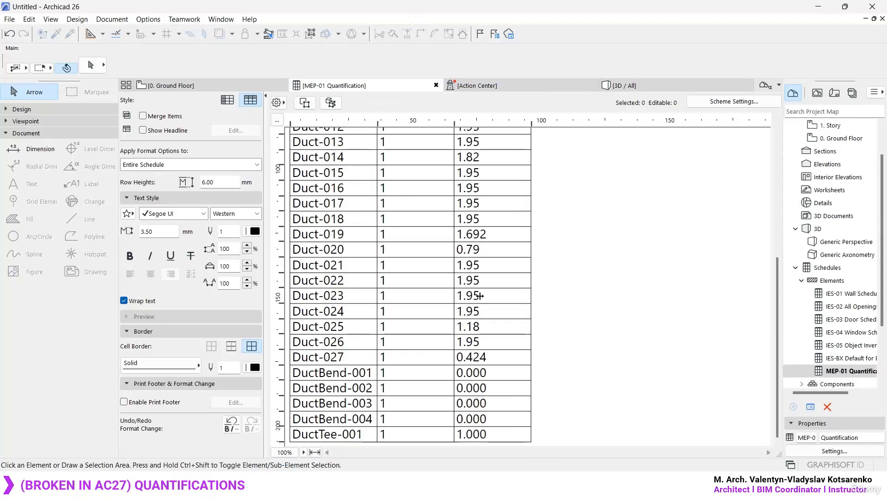
pyautogui.scroll(5, 472, 407)
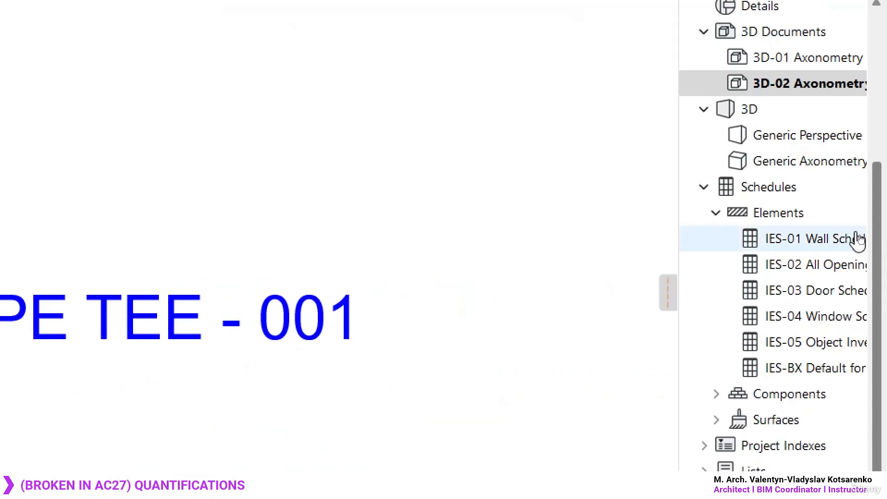
# - In the Archicad 27 project, create a new Elements schedule scheme with ID MEP and name Quantification
pyautogui.click(845, 231)
pyautogui.rightClick(802, 216)
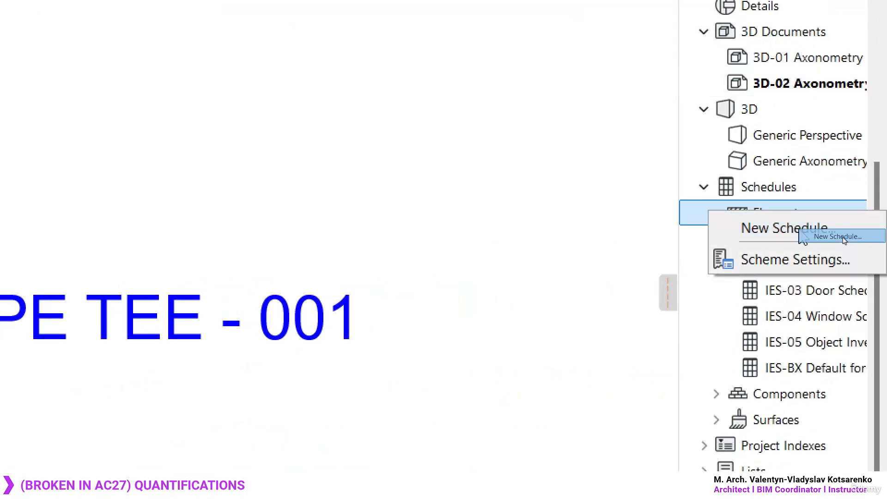
pyautogui.click(850, 231)
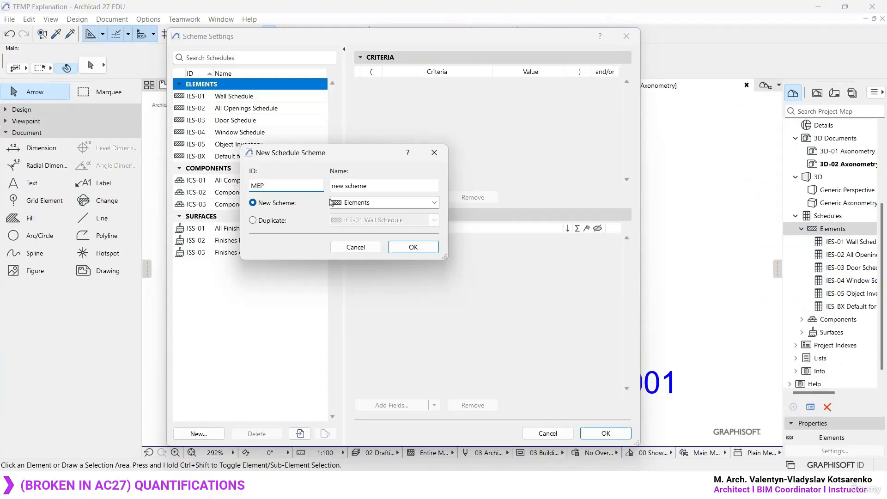
pyautogui.press('Tab')
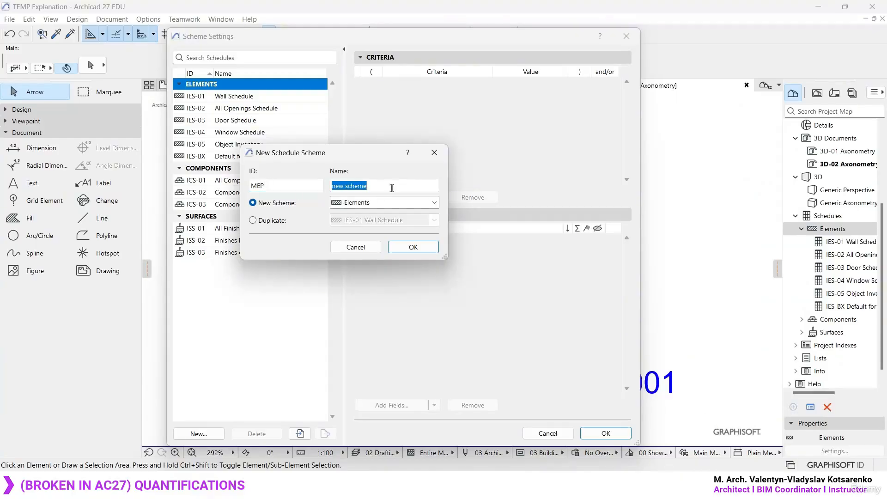
pyautogui.write('Quantification')
pyautogui.click(413, 246)
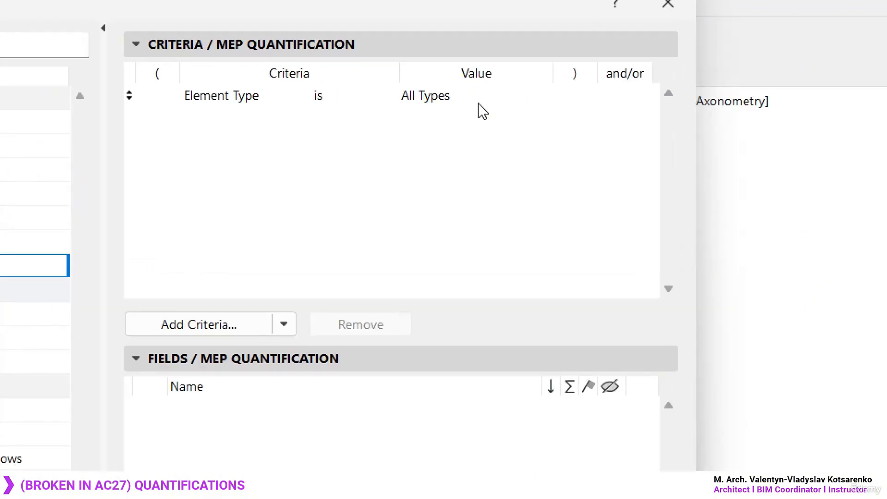
# - Examine the element types offered as values for the Element Type criterion of the MEP Quantification scheme
pyautogui.click(556, 84)
pyautogui.click(561, 83)
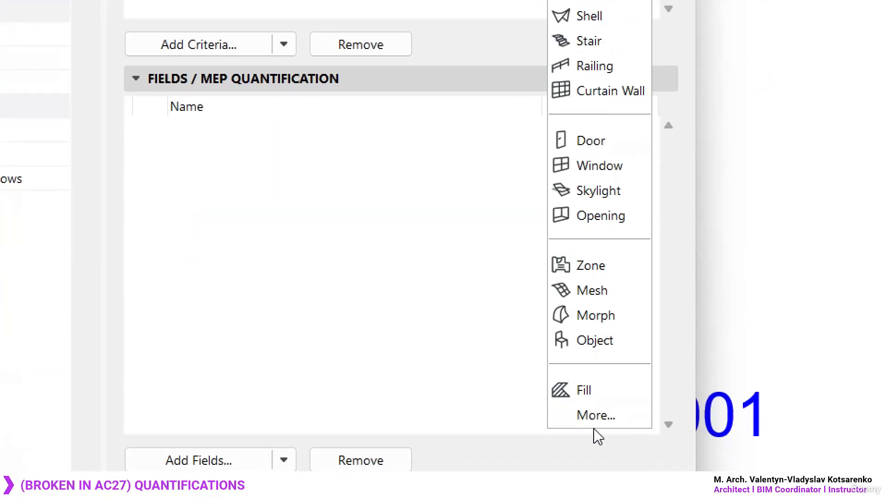
pyautogui.click(596, 415)
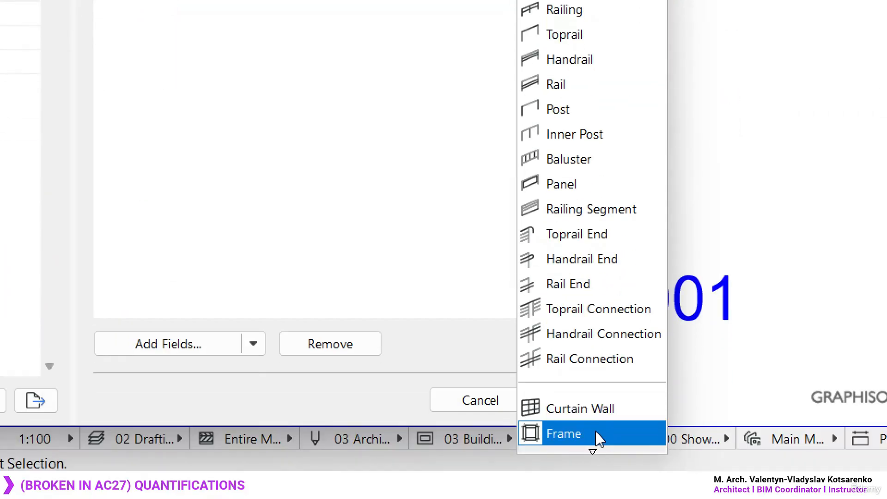
pyautogui.moveTo(593, 451)
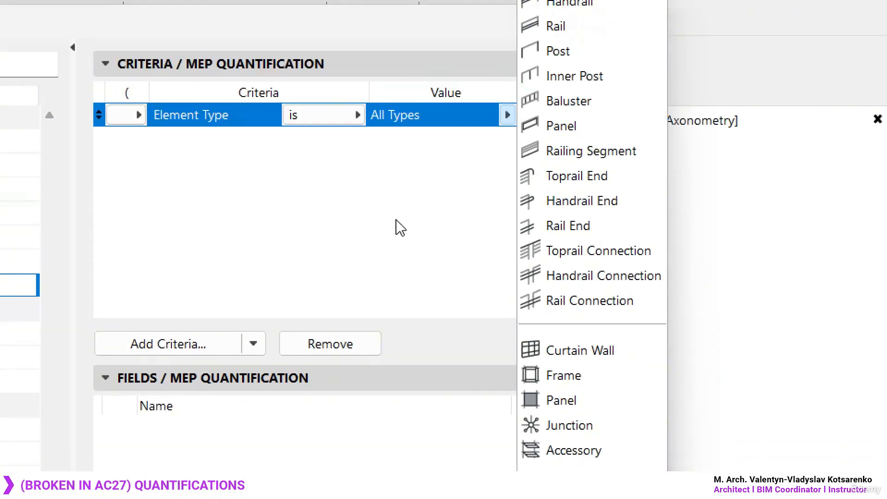
pyautogui.click(411, 212)
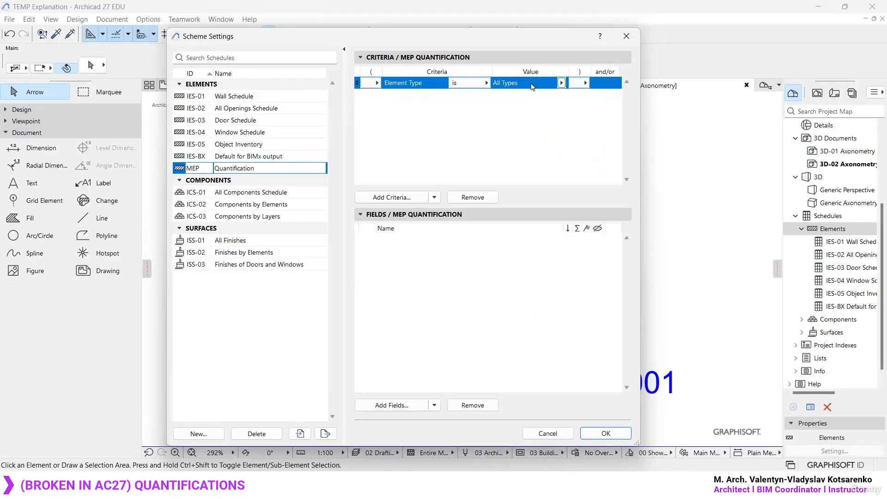
# - Search the available criteria of the MEP Quantification scheme for "MEP"
pyautogui.click(397, 202)
pyautogui.write('MEP')
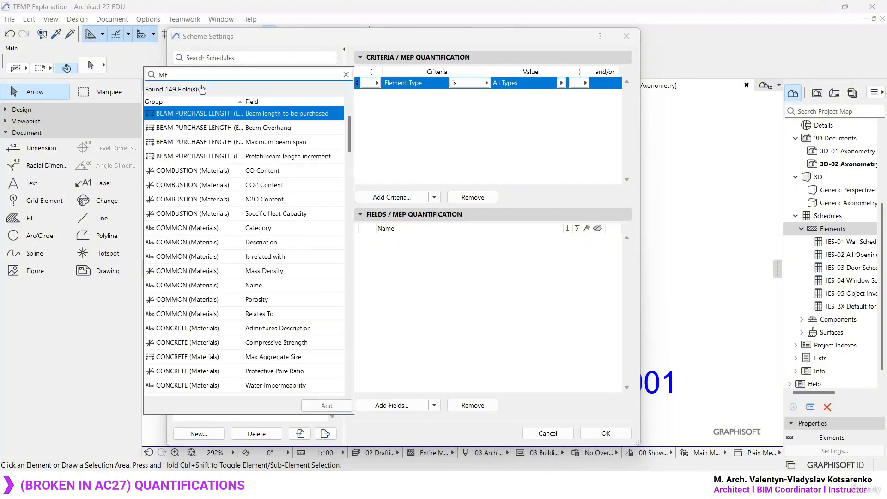
pyautogui.doubleClick(189, 80)
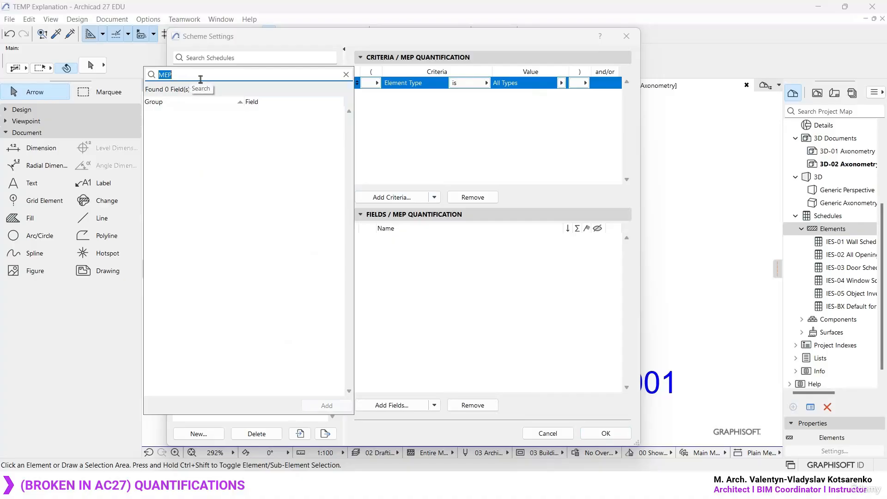
pyautogui.press('BackSpace')
pyautogui.click(414, 125)
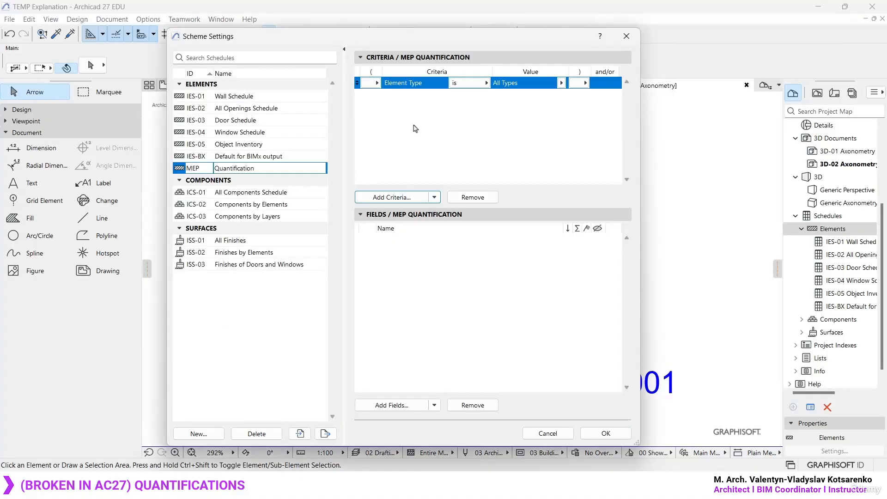
# - Search the available fields of the MEP Quantification scheme and add the Quantity field
pyautogui.click(394, 408)
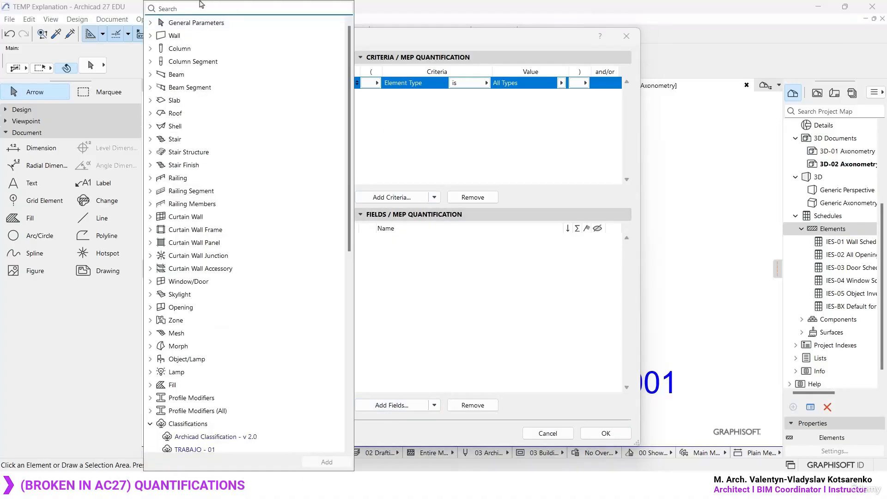
pyautogui.write('MEP')
pyautogui.press('BackSpace')
pyautogui.click(150, 23)
pyautogui.click(212, 12)
pyautogui.write('quanti')
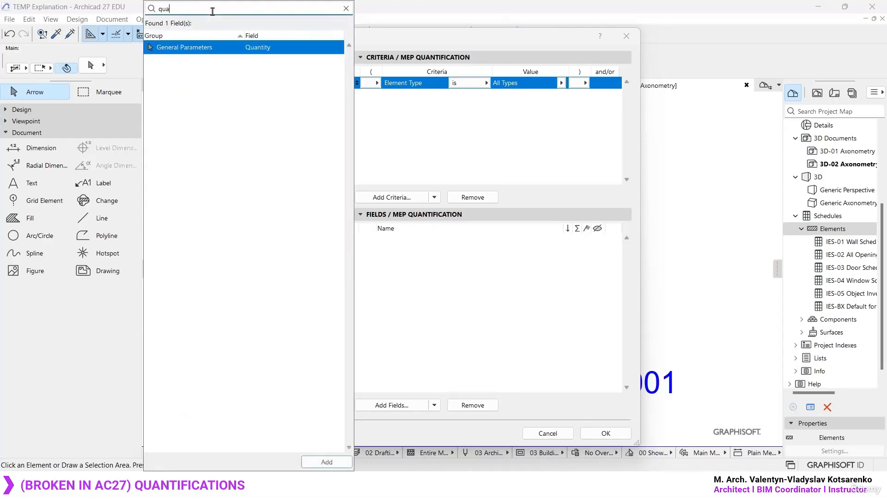
pyautogui.doubleClick(274, 48)
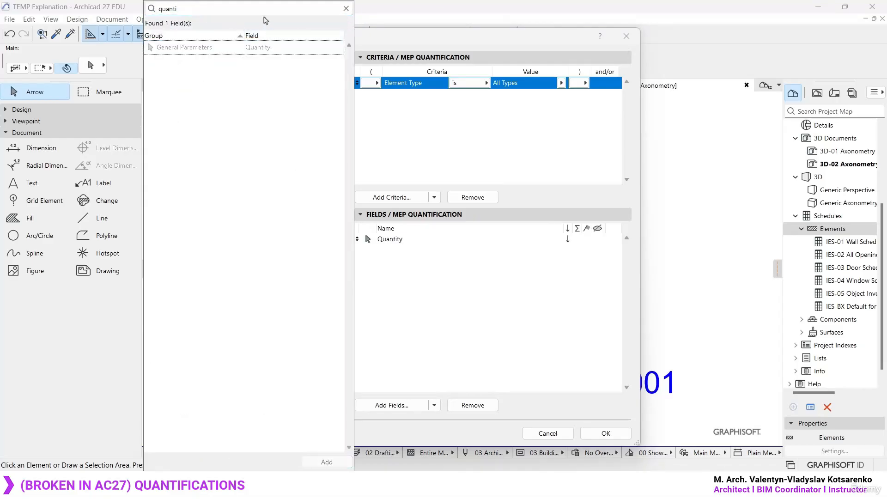
# - Add the Element ID field to the MEP Quantification scheme and place it above Quantity
pyautogui.click(263, 9)
pyautogui.write('id eleme')
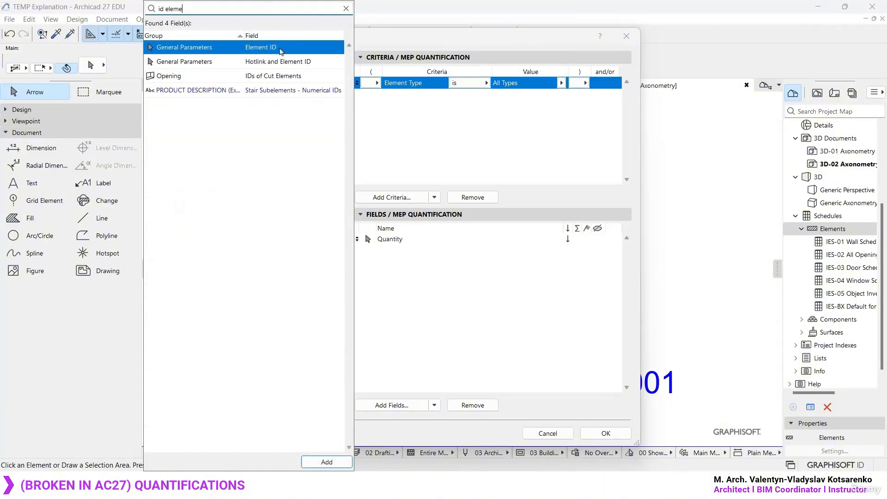
pyautogui.doubleClick(278, 49)
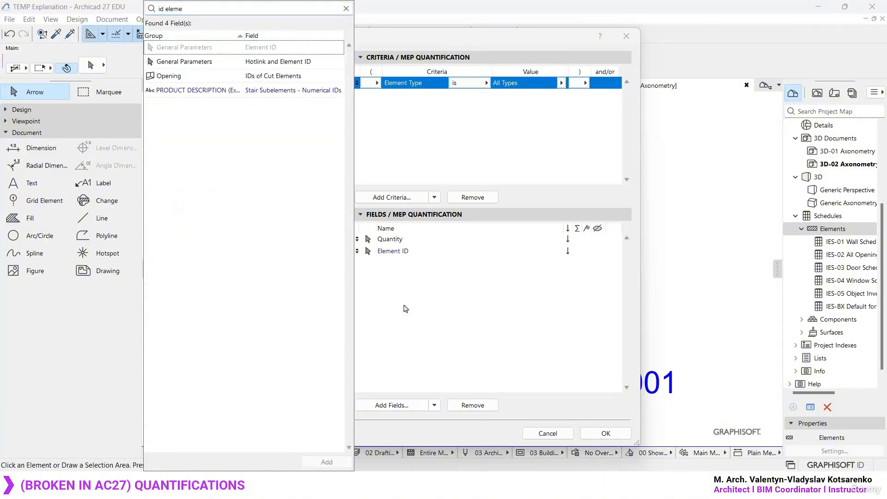
pyautogui.click(404, 307)
pyautogui.moveTo(357, 251); pyautogui.dragTo(402, 246)
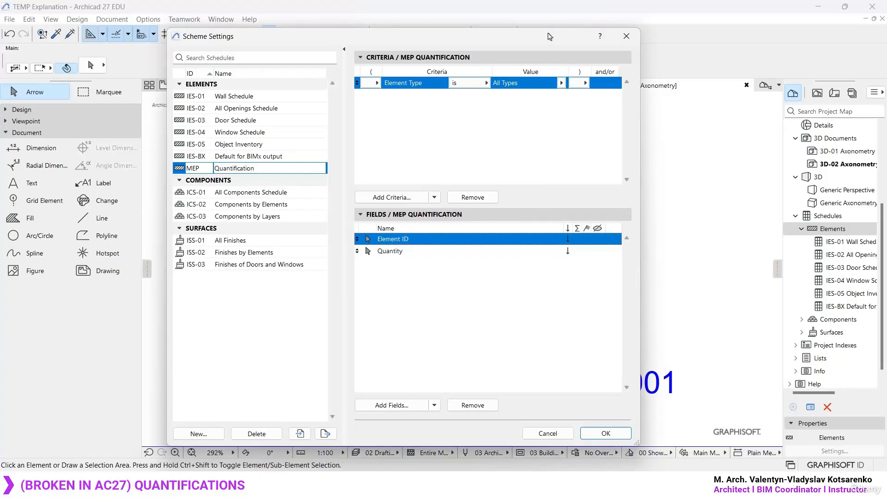
# - Accept the scheme settings and open the new MEP Quantification schedule
pyautogui.moveTo(550, 37); pyautogui.dragTo(269, 46)
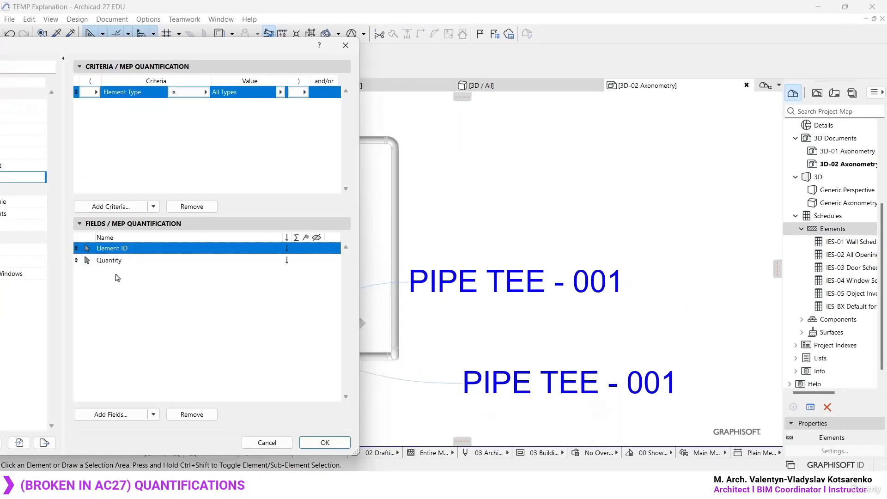
pyautogui.click(125, 263)
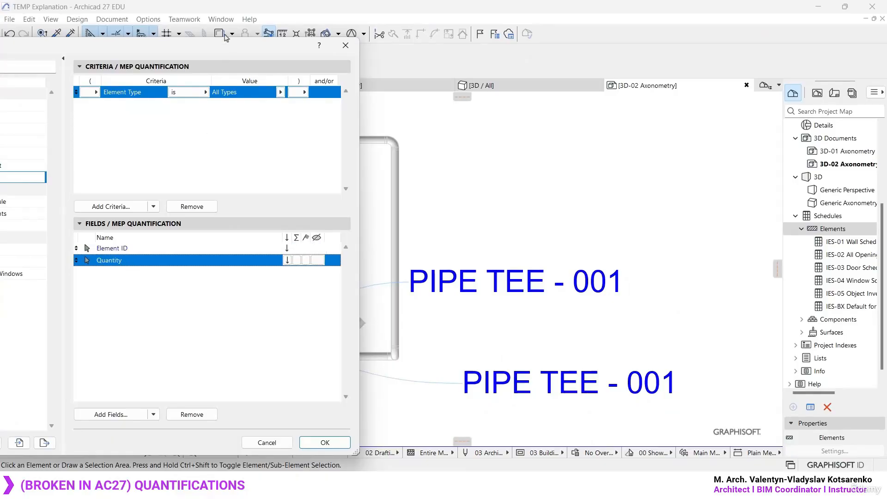
pyautogui.moveTo(226, 38); pyautogui.dragTo(111, 65)
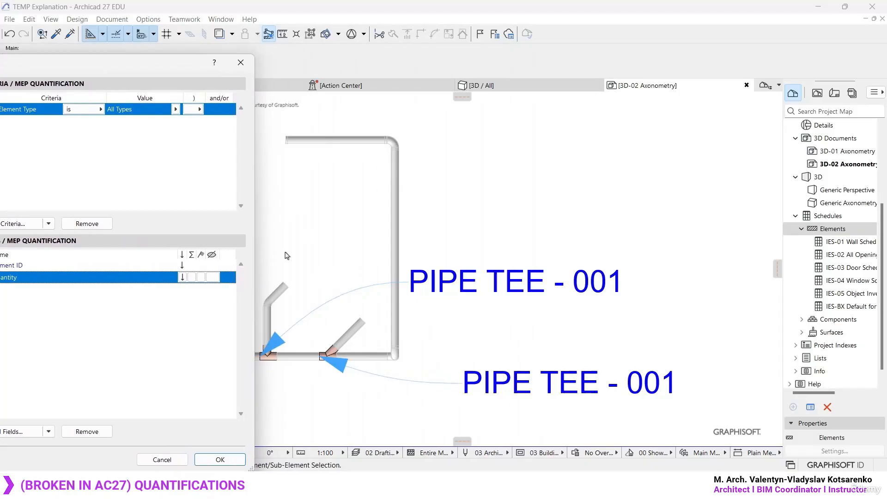
pyautogui.moveTo(156, 62); pyautogui.dragTo(472, 47)
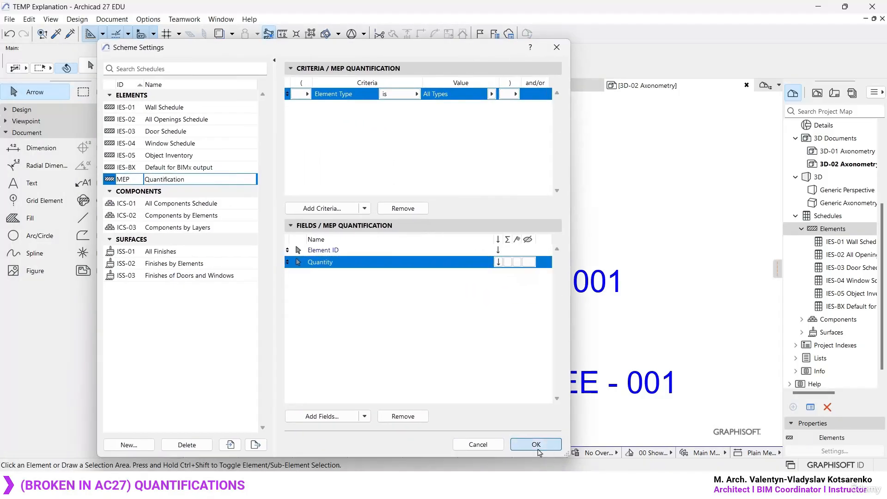
pyautogui.click(536, 445)
pyautogui.doubleClick(852, 319)
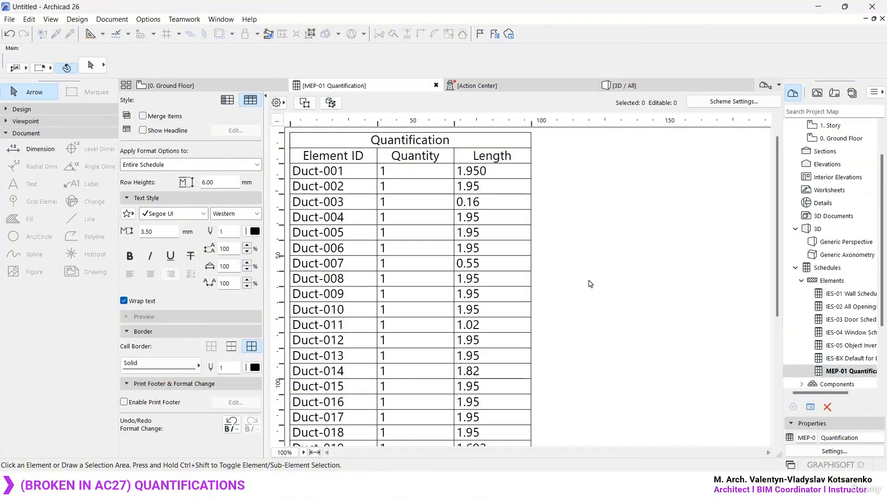
# - Switch to Archicad 26 and review the rows of its MEP-01 Quantification schedule for comparison
pyautogui.scroll(-5, 592, 268)
pyautogui.scroll(5, 594, 272)
pyautogui.scroll(-5, 445, 231)
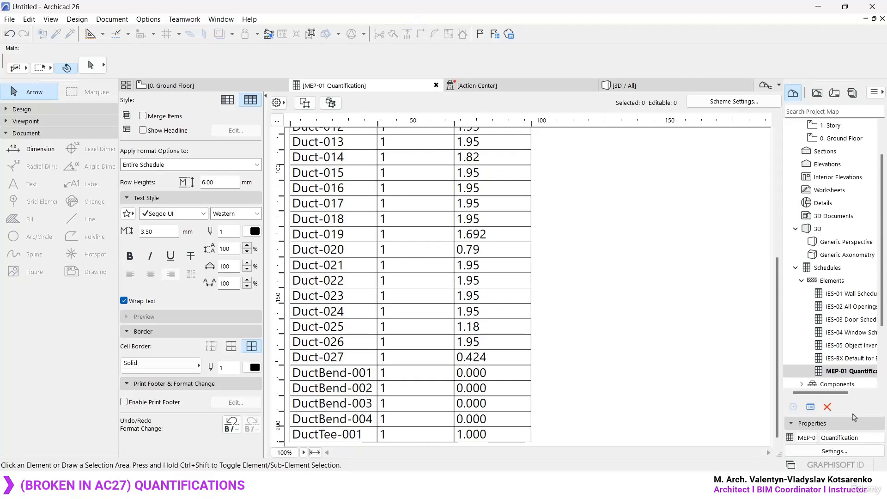
pyautogui.click(871, 372)
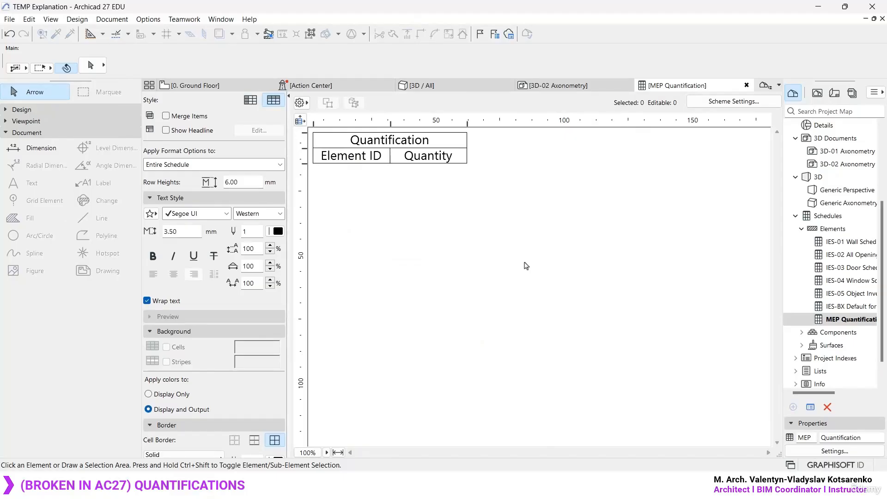
# - In the Archicad 27 project, show the pipe run in the 3D / All view
pyautogui.click(451, 87)
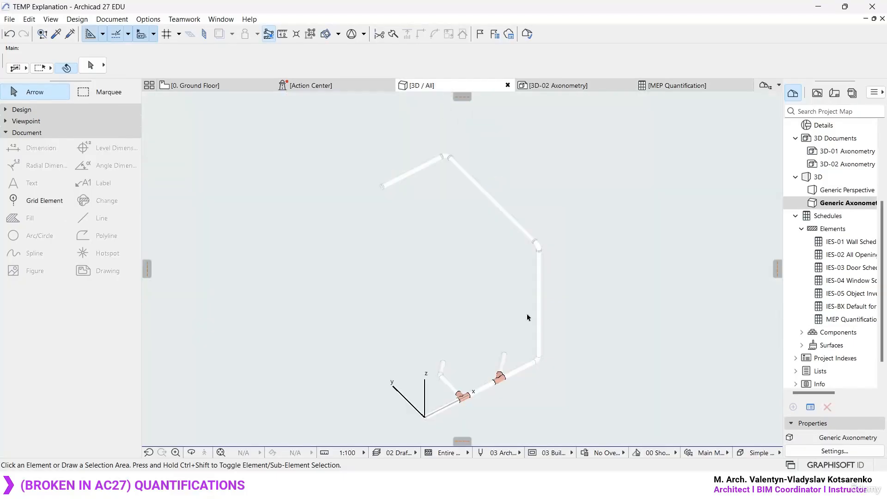
pyautogui.scroll(1, 583, 293)
pyautogui.keyDown('shift'); pyautogui.moveTo(576, 342); pyautogui.dragTo(493, 315, button='middle'); pyautogui.keyUp('shift')
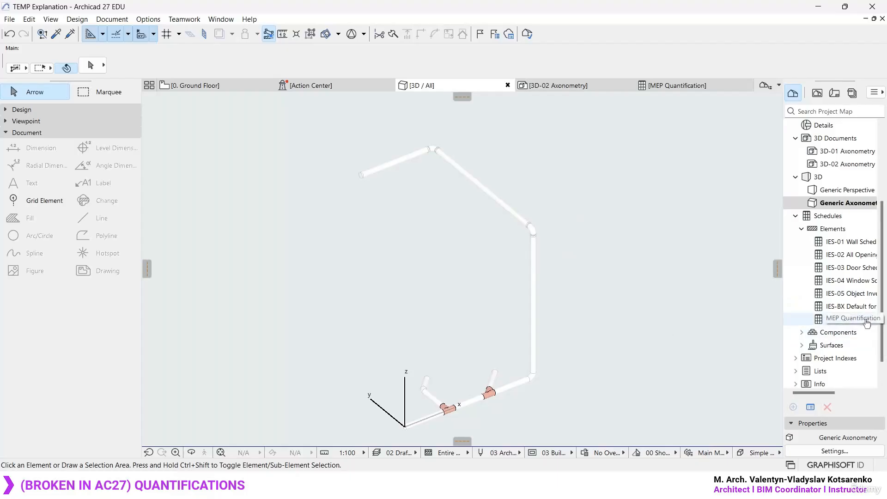
pyautogui.click(538, 303)
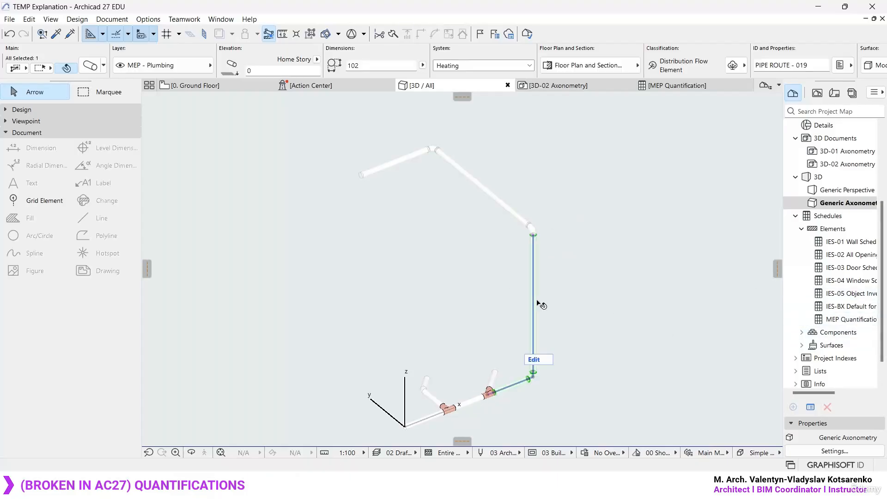
pyautogui.click(536, 301)
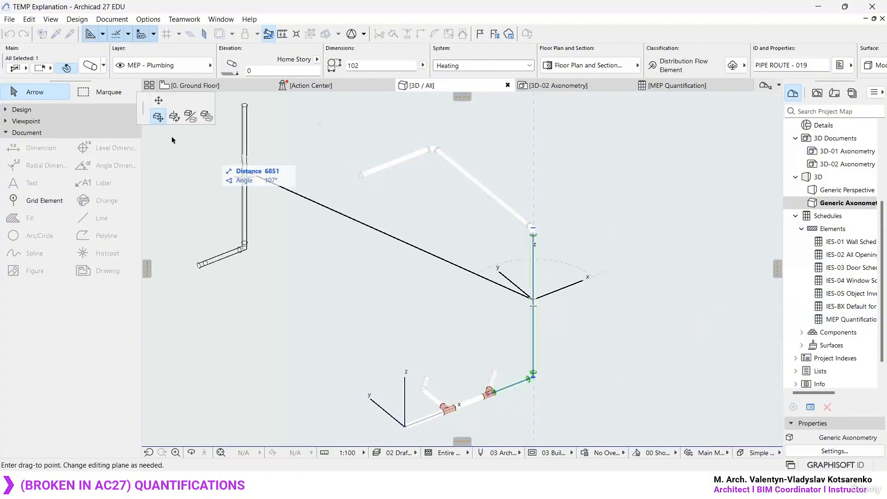
pyautogui.click(158, 101)
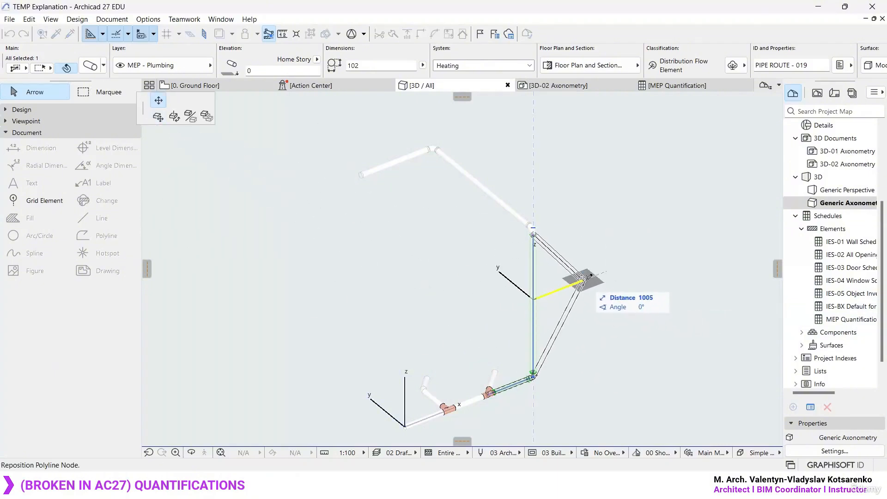
pyautogui.press('Escape')
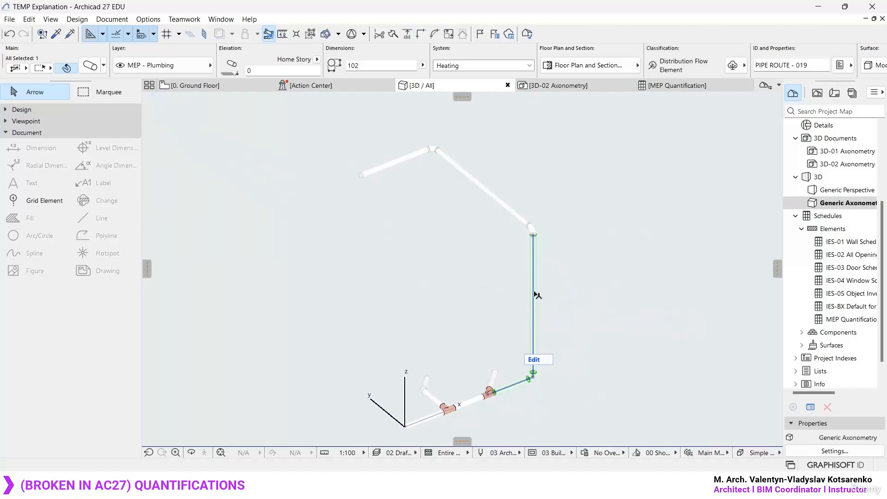
pyautogui.click(577, 290)
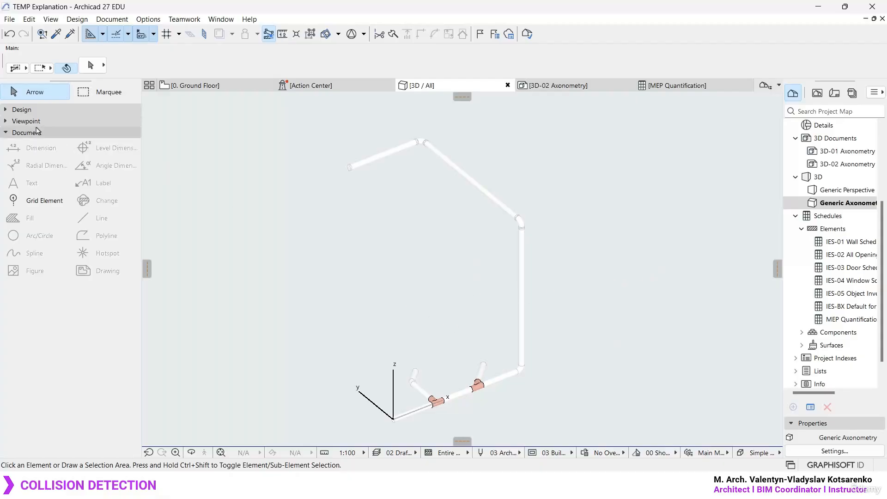
# - Expand the Design tools in Archicad 27, and show the 0. Ground Floor plan in the Archicad 26 project
pyautogui.click(32, 132)
pyautogui.click(40, 109)
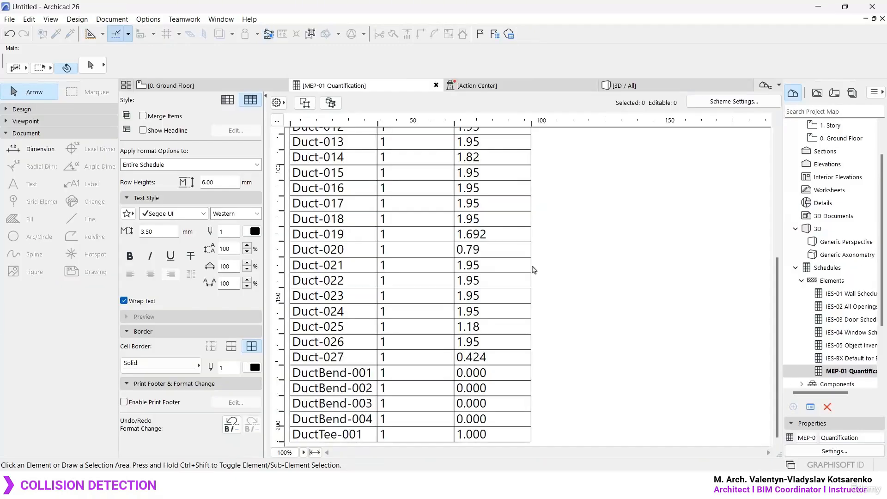
pyautogui.scroll(3, 841, 189)
pyautogui.doubleClick(841, 177)
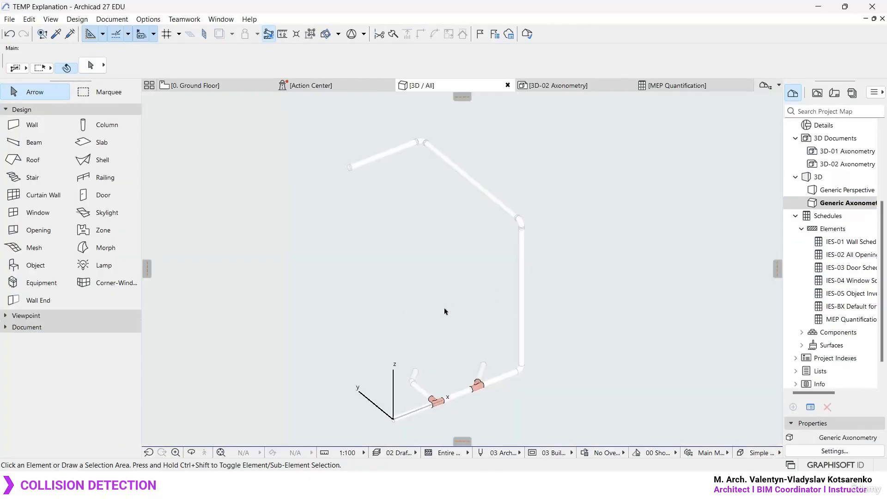
pyautogui.scroll(5, 504, 176)
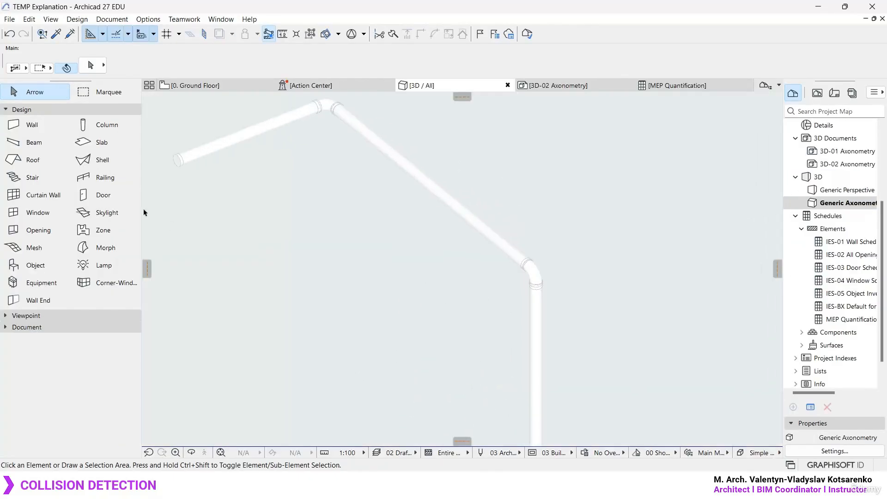
# - In the Archicad 27 3D view, draw a horizontal beam about 5575 long next to the pipe run
pyautogui.click(32, 125)
pyautogui.scroll(-3, 367, 242)
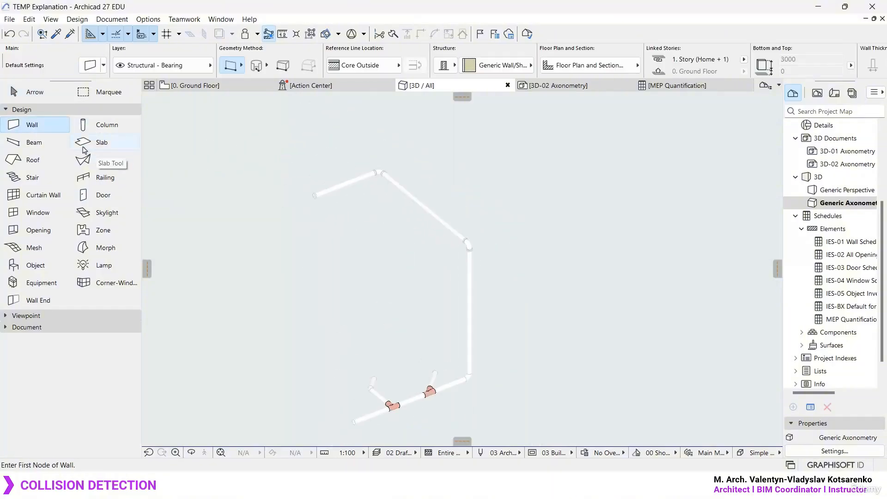
pyautogui.click(32, 143)
pyautogui.click(354, 421)
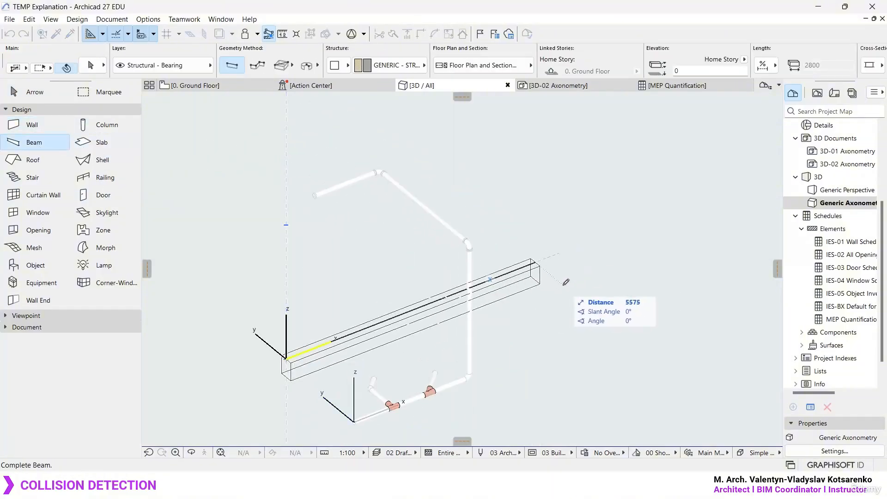
pyautogui.click(563, 284)
pyautogui.press('Escape')
# - Raise the beam vertically to an elevation of about 2749, near the upper pipes
pyautogui.click(510, 285)
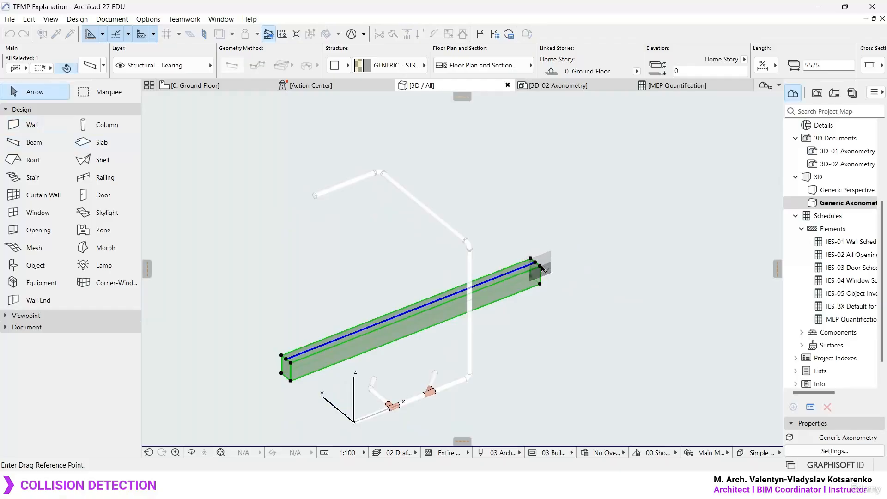
pyautogui.click(539, 266)
pyautogui.click(555, 140)
pyautogui.press('Escape')
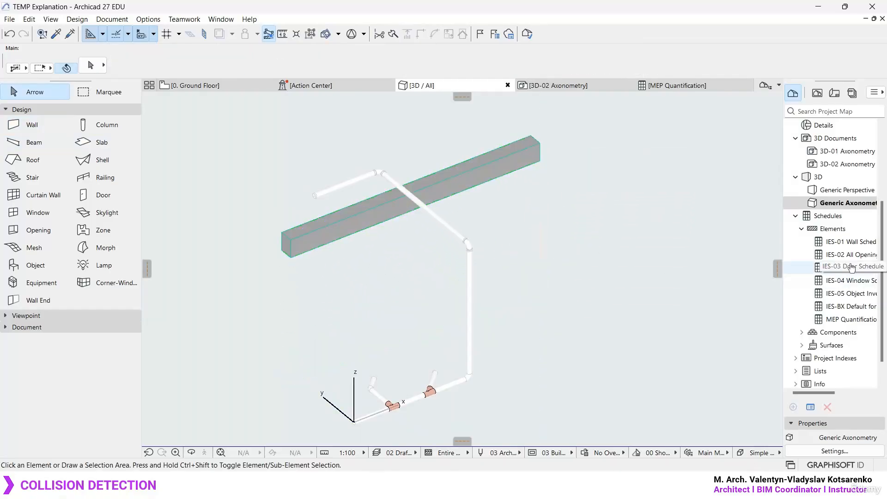
# - Switch to the Generic Perspective and raise the beam to an elevation of about 3102
pyautogui.doubleClick(780, 193)
pyautogui.scroll(2, 485, 202)
pyautogui.keyDown('shift'); pyautogui.moveTo(486, 202); pyautogui.dragTo(508, 231, button='middle'); pyautogui.keyUp('shift')
pyautogui.click(401, 257)
pyautogui.click(503, 173)
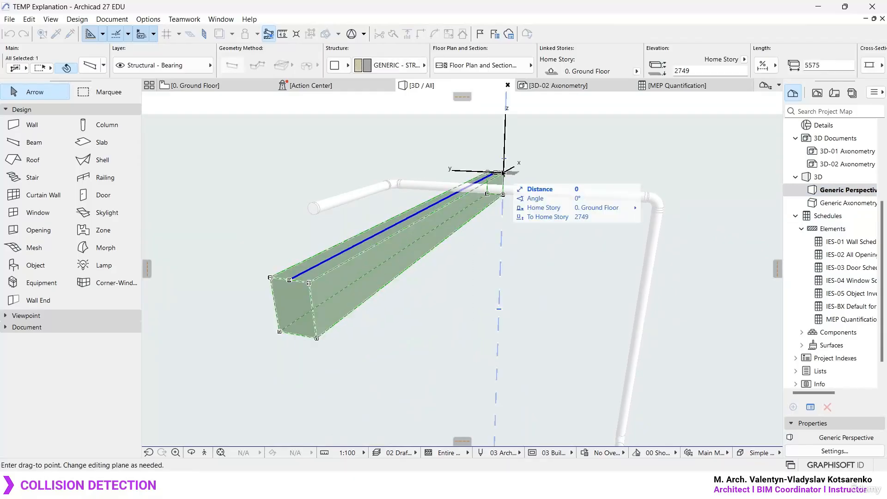
pyautogui.click(505, 155)
# - Raise the beam slightly further to an elevation of about 3203 so that the upper pipe passes through it
pyautogui.scroll(6, 496, 176)
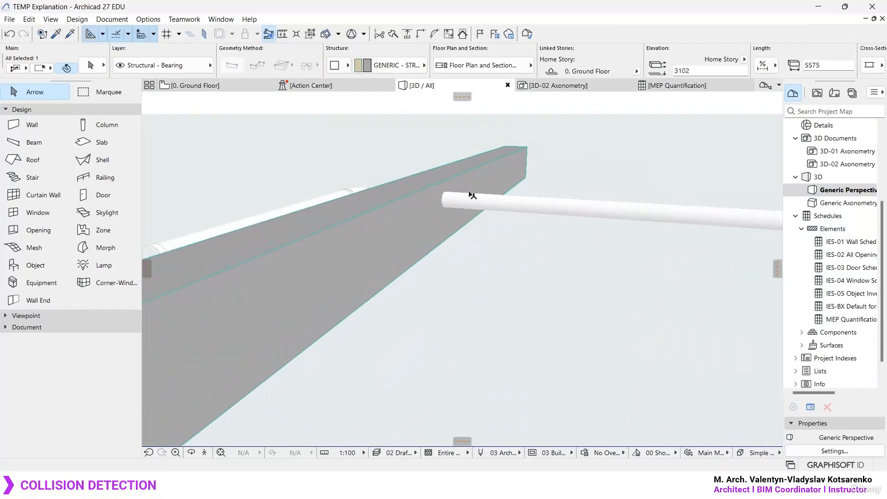
pyautogui.hotkey('ctrl', 'd')
pyautogui.click(505, 162)
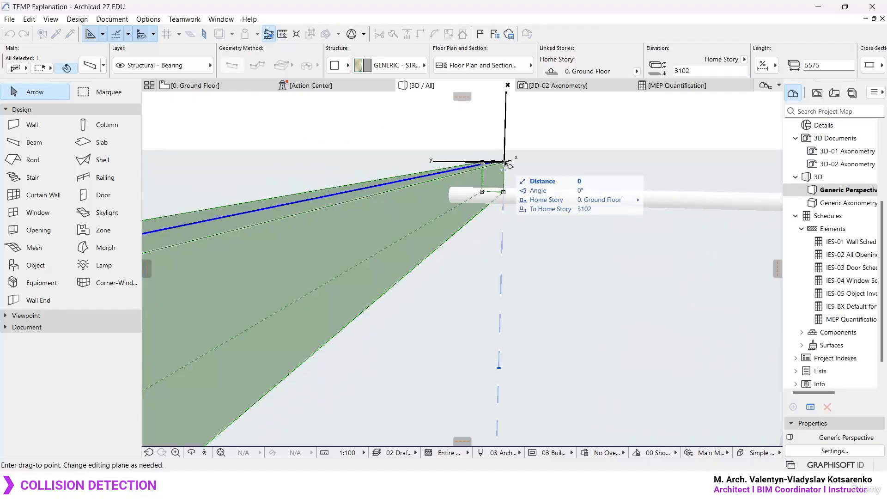
pyautogui.click(505, 155)
pyautogui.scroll(-7, 432, 202)
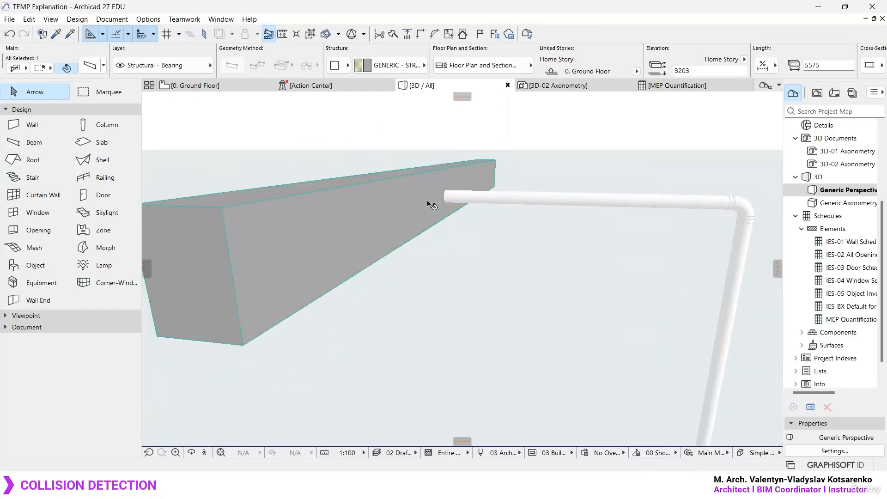
# - Place a parallel copy of the beam about 2042 away, across the same upper pipe near its bend
pyautogui.keyDown('shift'); pyautogui.moveTo(452, 199); pyautogui.dragTo(477, 244, button='middle'); pyautogui.keyUp('shift')
pyautogui.hotkey('ctrl', 'd')
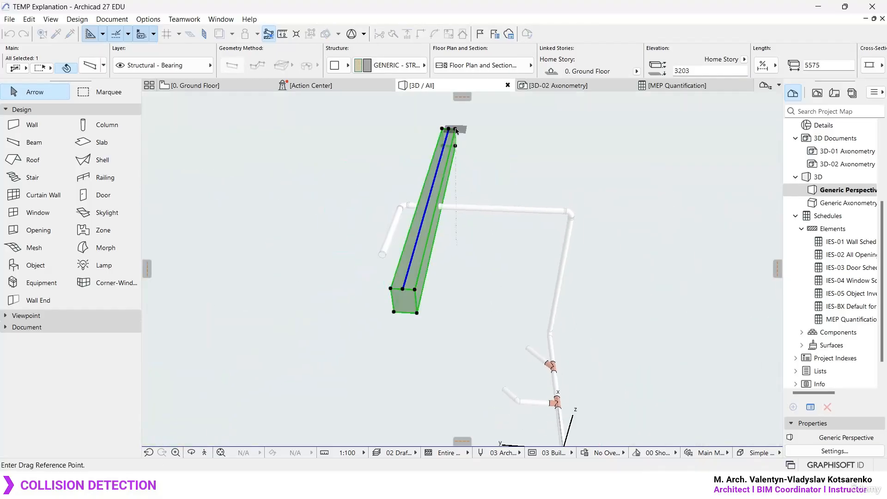
pyautogui.click(455, 129)
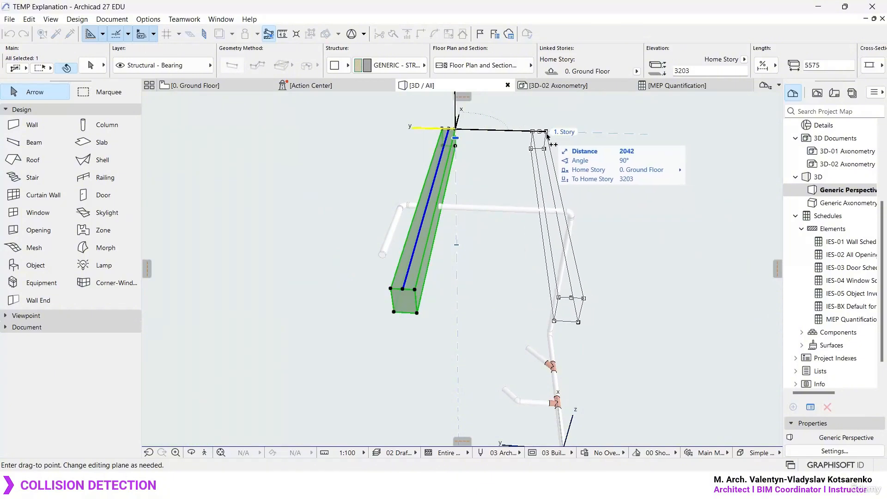
pyautogui.click(549, 134)
pyautogui.keyDown('shift'); pyautogui.moveTo(552, 212); pyautogui.dragTo(393, 270, button='middle'); pyautogui.keyUp('shift')
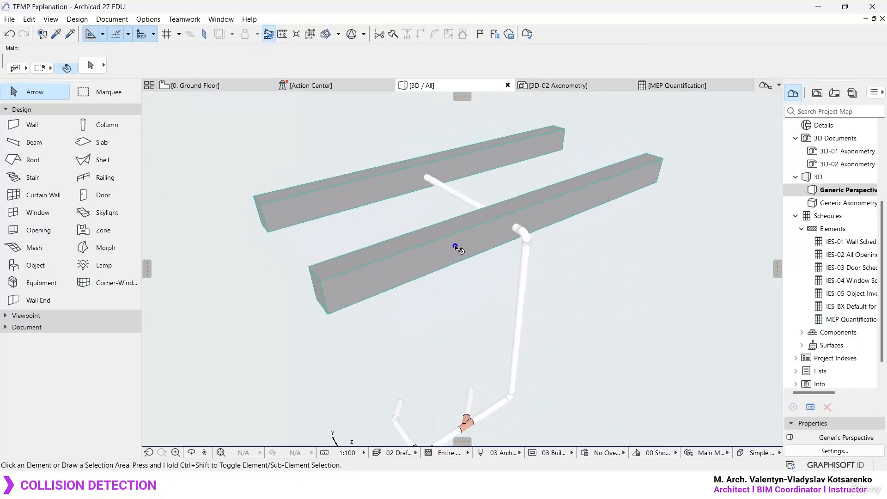
pyautogui.moveTo(531, 206)
pyautogui.mouseDown()
pyautogui.moveTo(520, 252)
pyautogui.moveTo(532, 207)
pyautogui.mouseUp()
pyautogui.moveTo(430, 158)
pyautogui.mouseDown()
pyautogui.moveTo(434, 198)
pyautogui.moveTo(414, 159)
pyautogui.mouseUp()
pyautogui.press('Escape')
pyautogui.moveTo(446, 250)
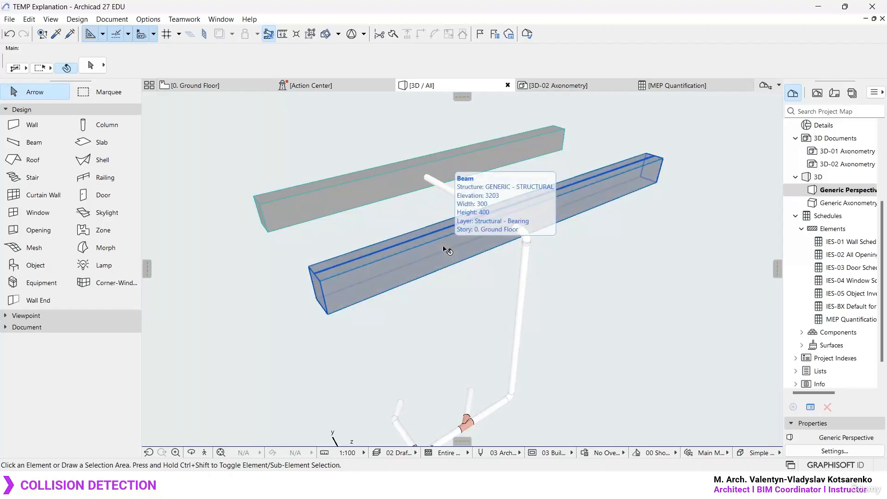
# - Delete all layers except the Archicad Layer, moving their elements onto the Archicad Layer
pyautogui.hotkey('ctrl', 'l')
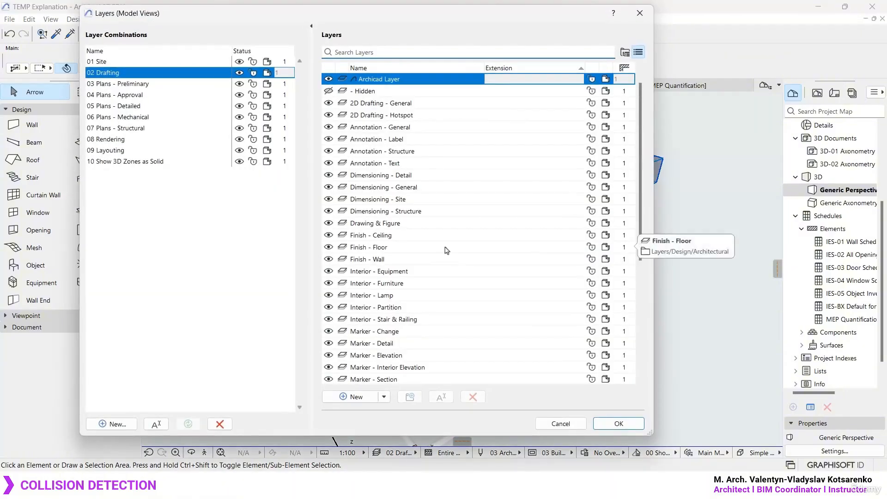
pyautogui.click(437, 190)
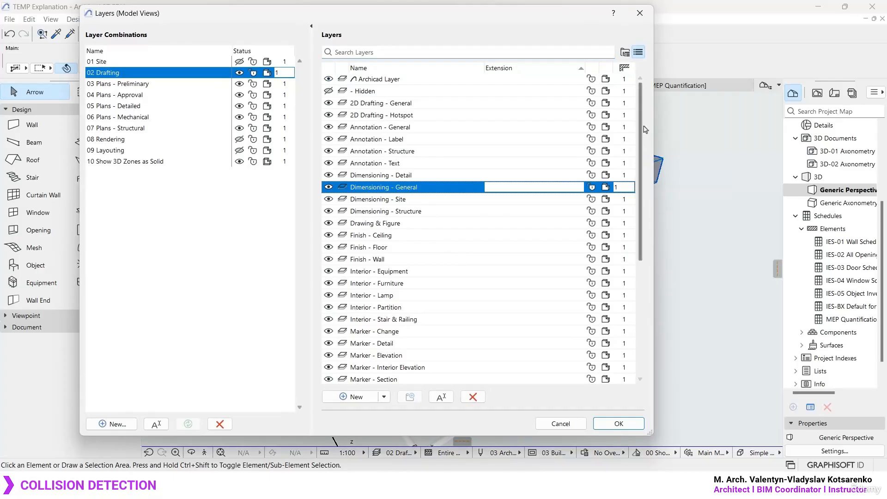
pyautogui.moveTo(641, 129); pyautogui.dragTo(641, 172)
pyautogui.click(456, 367)
pyautogui.keyDown('shift'); pyautogui.click(373, 92); pyautogui.keyUp('shift')
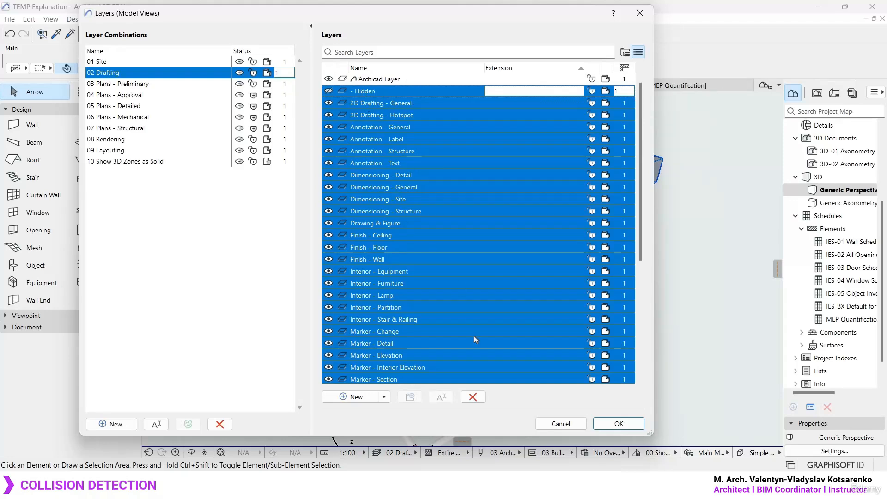
pyautogui.click(473, 396)
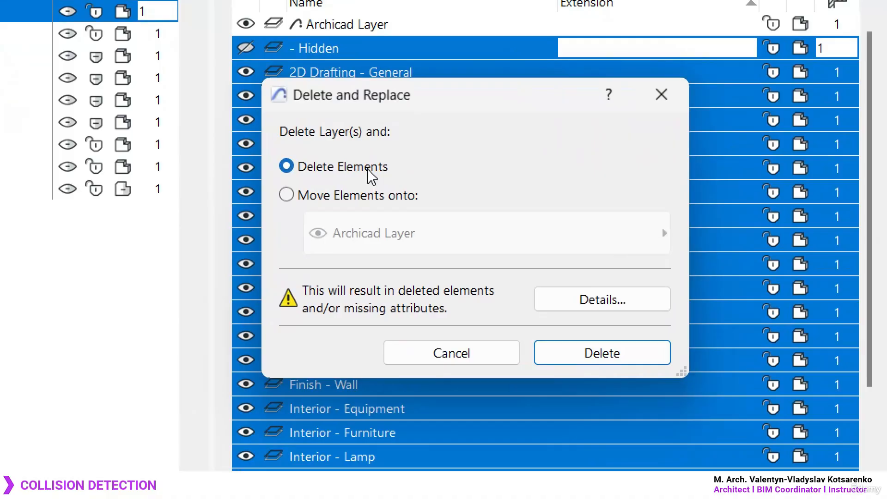
pyautogui.click(361, 195)
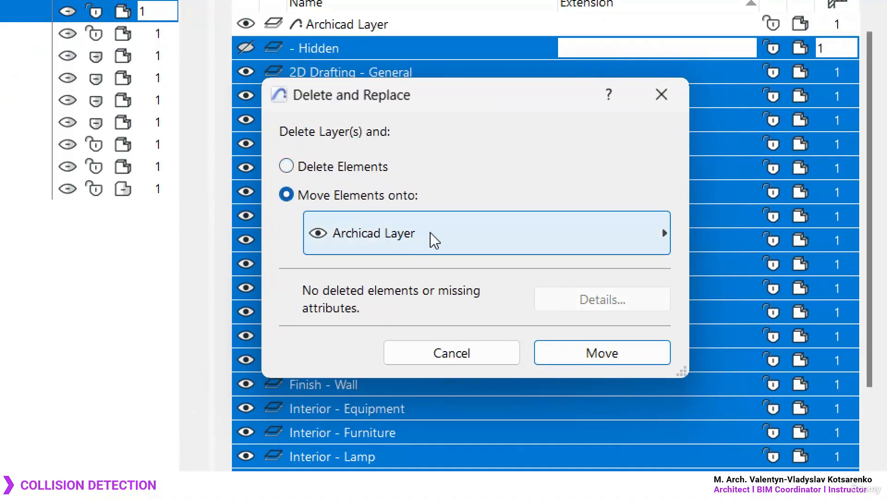
pyautogui.click(600, 357)
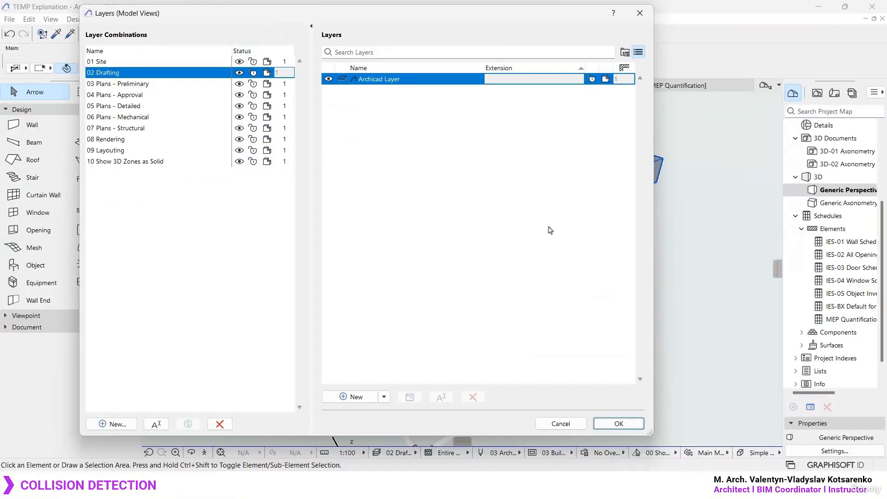
pyautogui.click(618, 428)
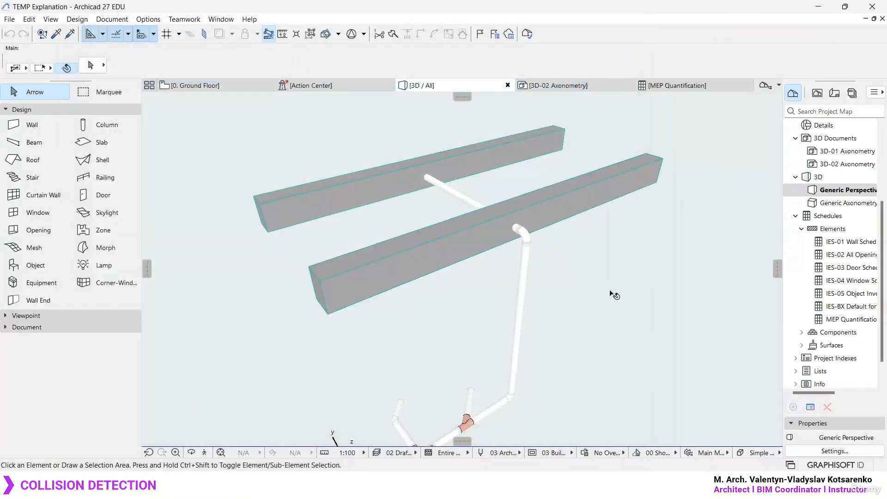
# - Create a new layer named "MEP Sanitary"
pyautogui.hotkey('ctrl', 'l')
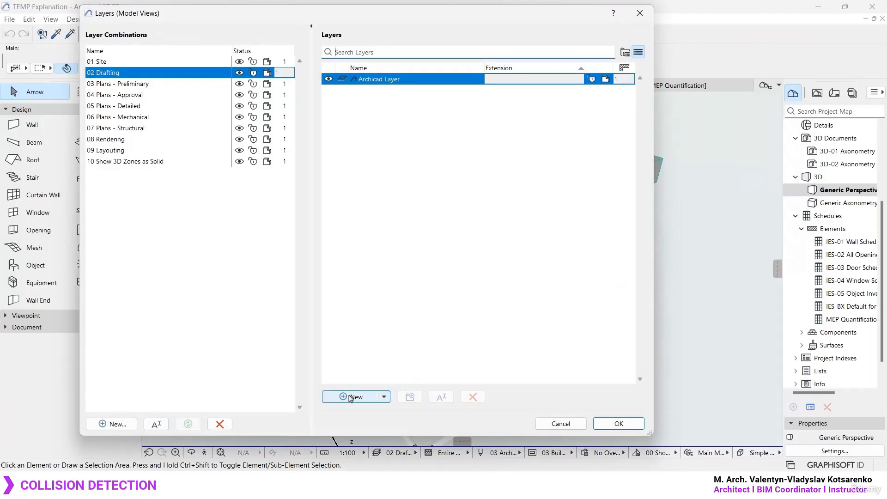
pyautogui.write('Sa')
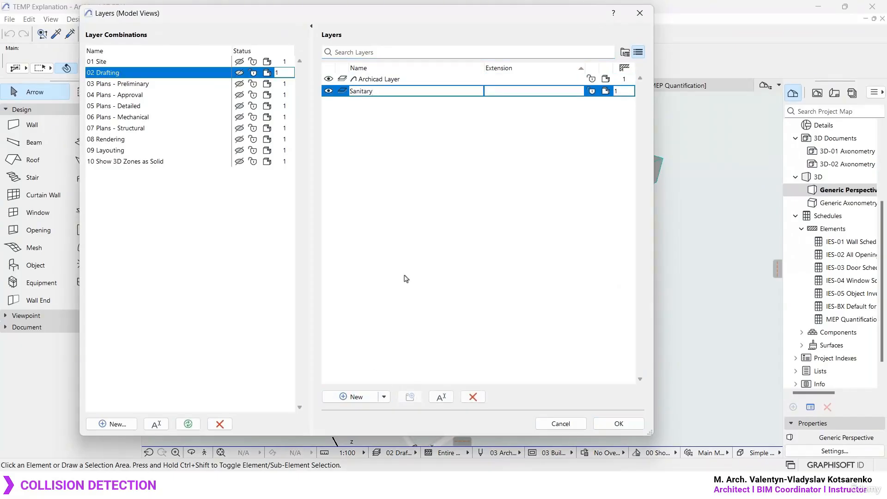
pyautogui.write('nitary')
pyautogui.press('Home')
pyautogui.write('MEP')
pyautogui.click(470, 268)
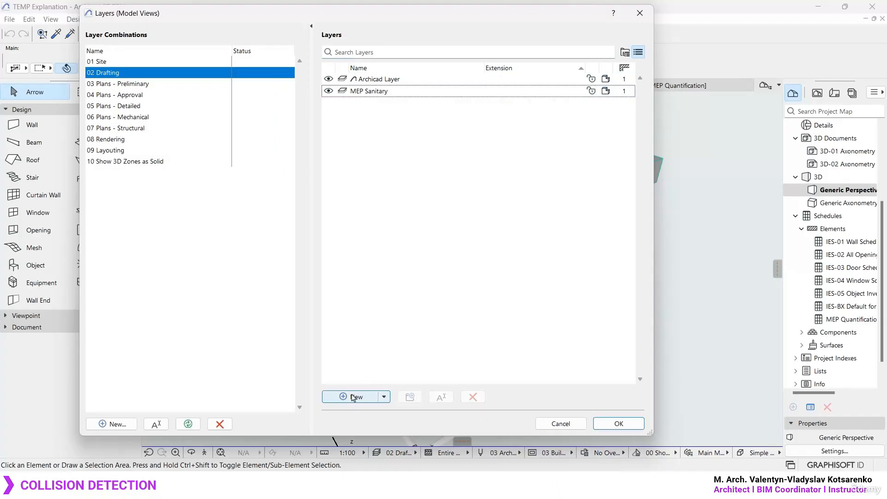
# - Create a second layer named "Primary Beams" with the extension STR
pyautogui.click(355, 397)
pyautogui.write('B')
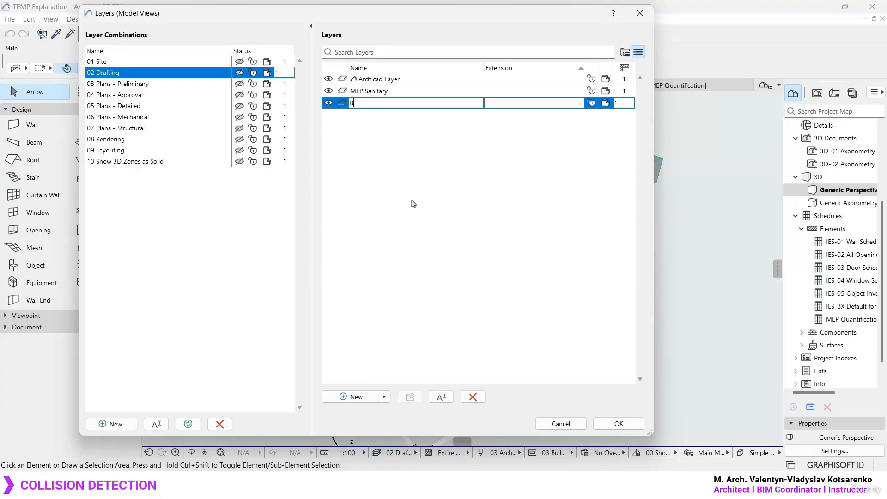
pyautogui.write('ea')
pyautogui.press('BackSpace')
pyautogui.press('BackSpace')
pyautogui.press('BackSpace')
pyautogui.write('Primary Beams')
pyautogui.click(518, 102)
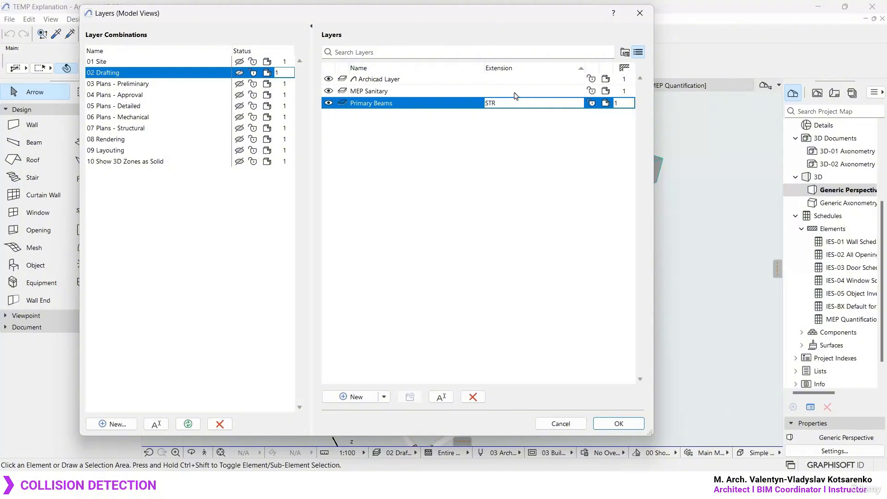
# - Give the MEP Sanitary layer the extension MEP and apply the layer settings
pyautogui.click(513, 92)
pyautogui.write('MEP')
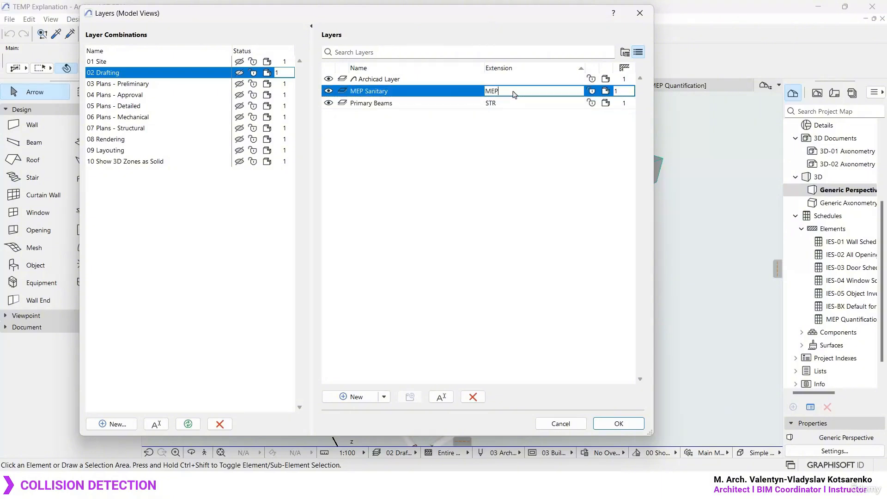
pyautogui.click(517, 229)
pyautogui.click(619, 424)
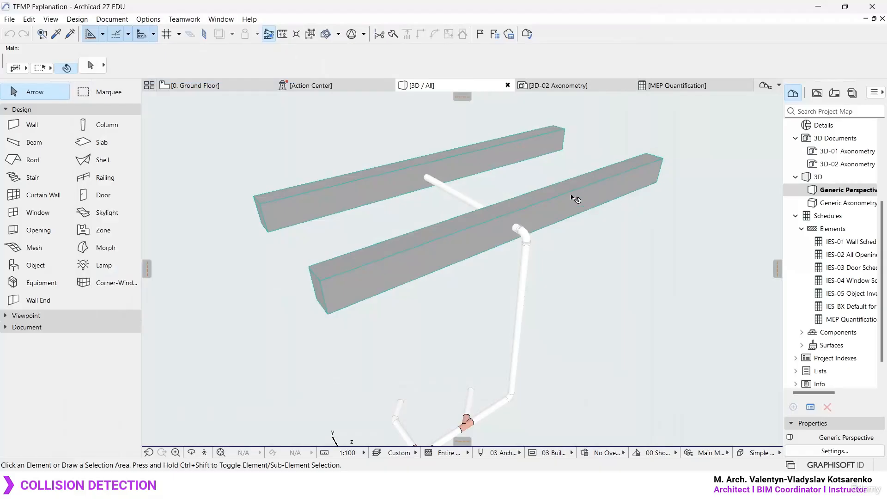
# - Assign both beams to the Primary Beams.STR layer
pyautogui.click(536, 202)
pyautogui.keyDown('shift'); pyautogui.click(517, 155); pyautogui.keyUp('shift')
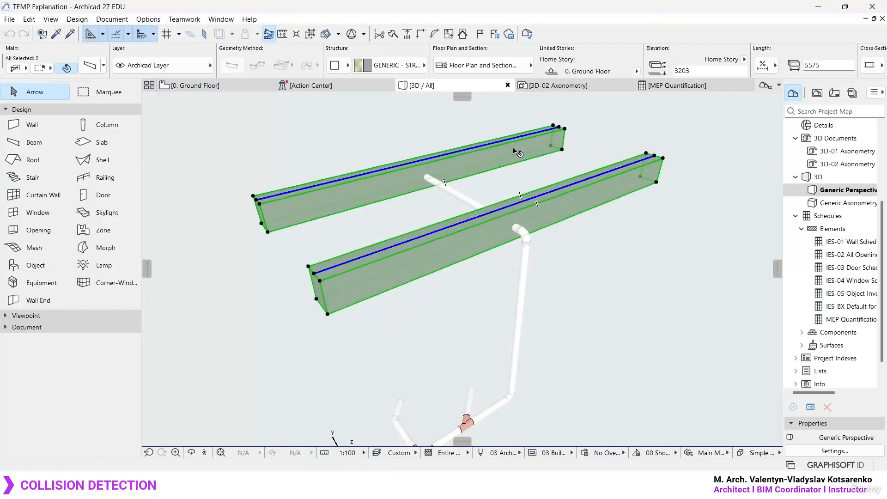
pyautogui.click(182, 67)
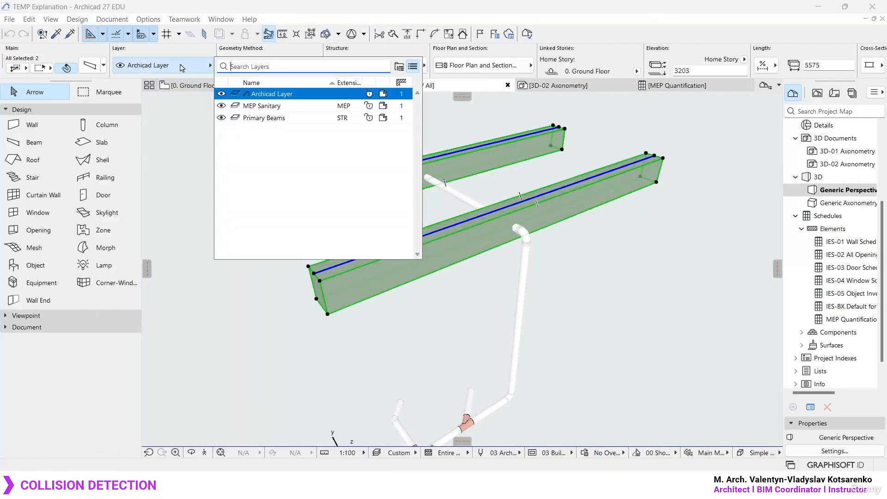
pyautogui.click(287, 120)
pyautogui.click(276, 137)
# - Select all elements except the two beams and assign them to the MEP Sanitary.MEP layer
pyautogui.scroll(-3, 463, 200)
pyautogui.keyDown('shift'); pyautogui.moveTo(403, 275); pyautogui.dragTo(369, 292, button='middle'); pyautogui.keyUp('shift')
pyautogui.moveTo(370, 330); pyautogui.dragTo(333, 236)
pyautogui.keyDown('shift'); pyautogui.moveTo(398, 241); pyautogui.dragTo(515, 270, button='middle'); pyautogui.keyUp('shift')
pyautogui.hotkey('ctrl', 'a')
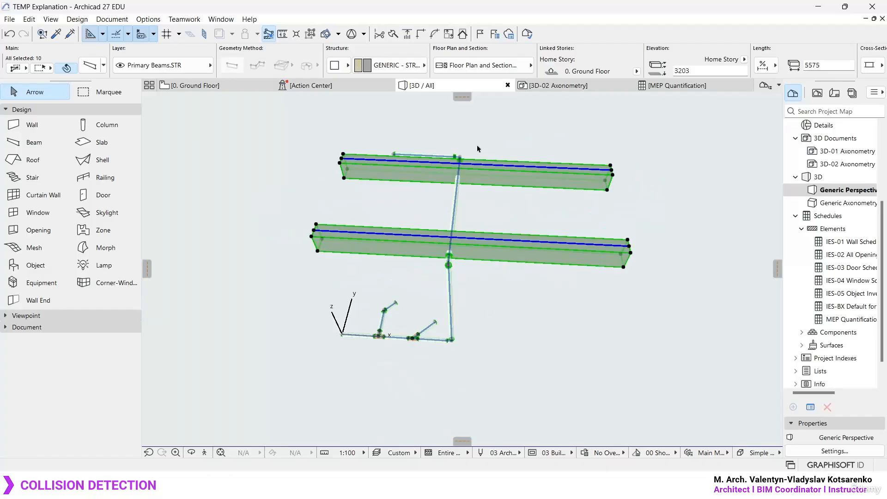
pyautogui.keyDown('shift'); pyautogui.click(358, 258); pyautogui.keyUp('shift')
pyautogui.keyDown('shift'); pyautogui.click(360, 166); pyautogui.keyUp('shift')
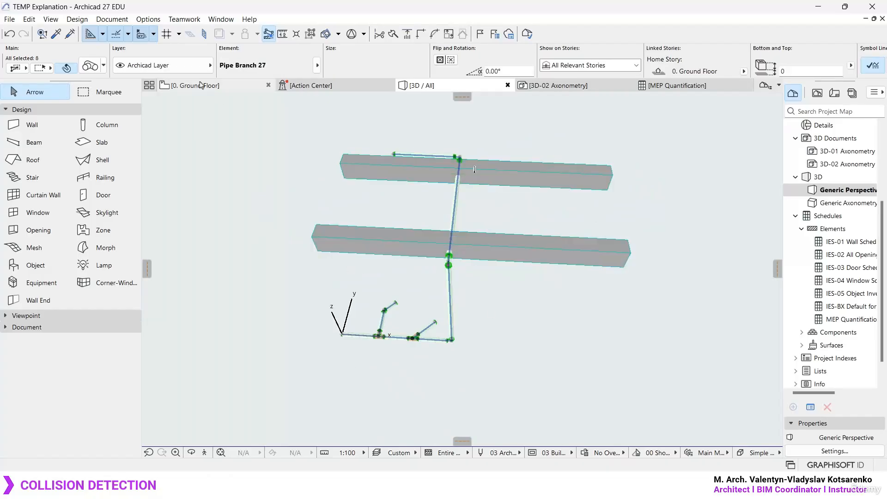
pyautogui.click(175, 68)
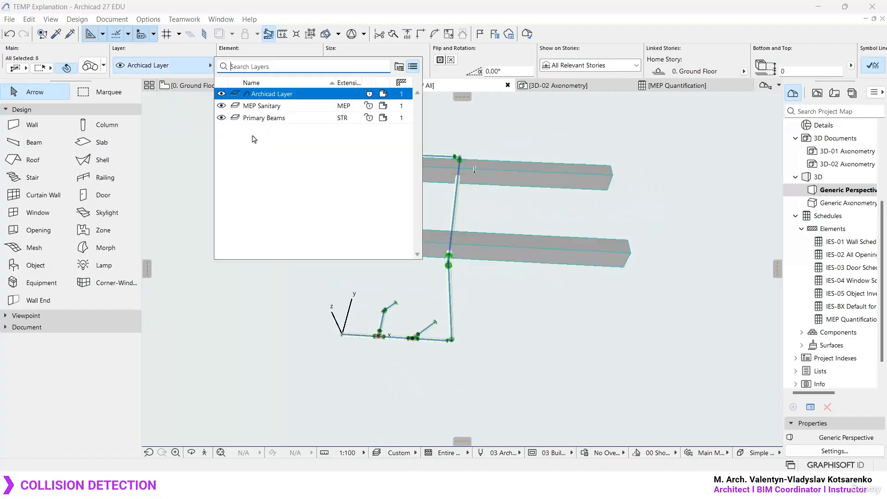
pyautogui.click(277, 107)
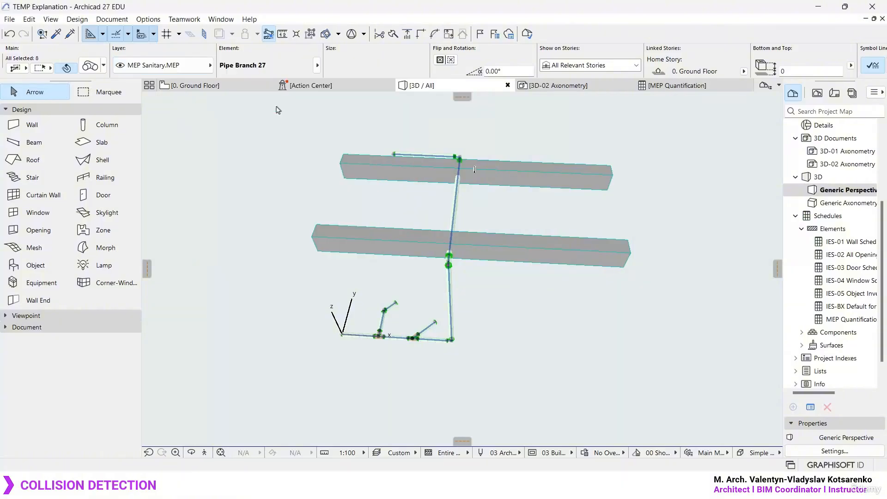
# - Hide the Primary Beams and MEP Sanitary layers to isolate elements still on the Archicad Layer
pyautogui.click(376, 212)
pyautogui.keyDown('shift'); pyautogui.moveTo(376, 209); pyautogui.dragTo(529, 234, button='middle'); pyautogui.keyUp('shift')
pyautogui.hotkey('ctrl', 'l')
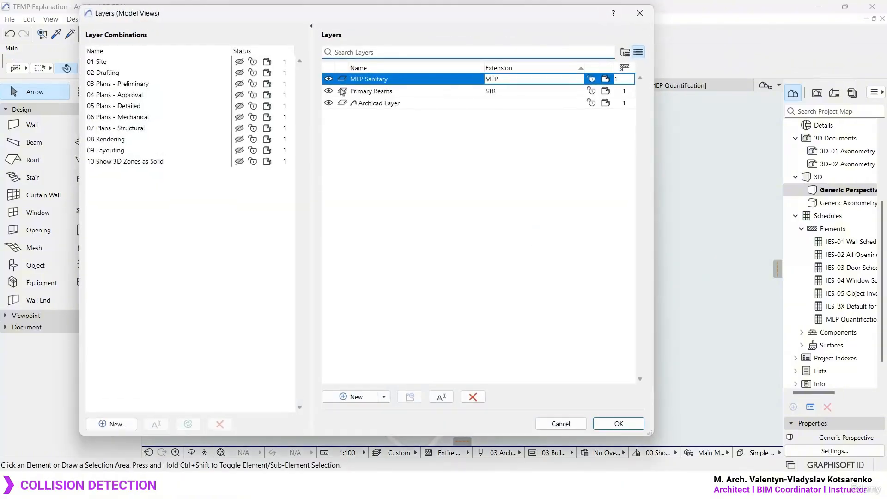
pyautogui.click(329, 91)
pyautogui.click(329, 79)
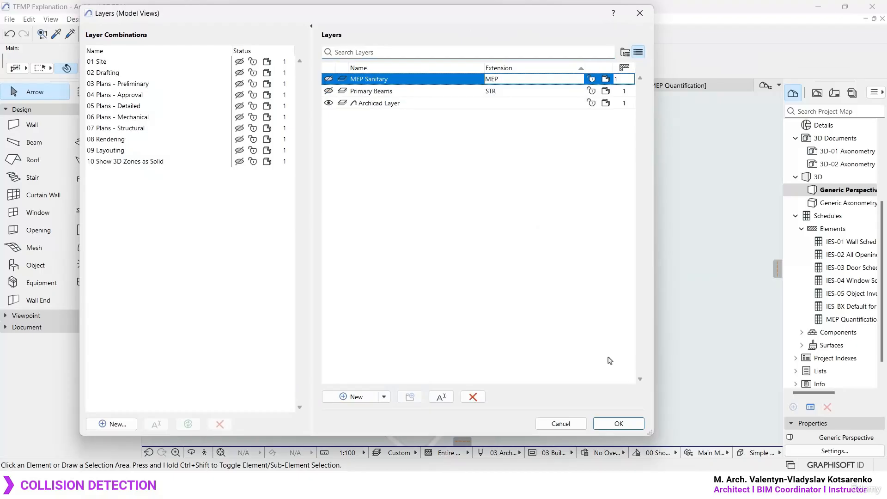
pyautogui.click(623, 428)
# - Select the remaining visible pipe elements and move them to the MEP Sanitary.MEP layer
pyautogui.keyDown('shift'); pyautogui.moveTo(469, 203); pyautogui.dragTo(417, 375, button='middle'); pyautogui.keyUp('shift')
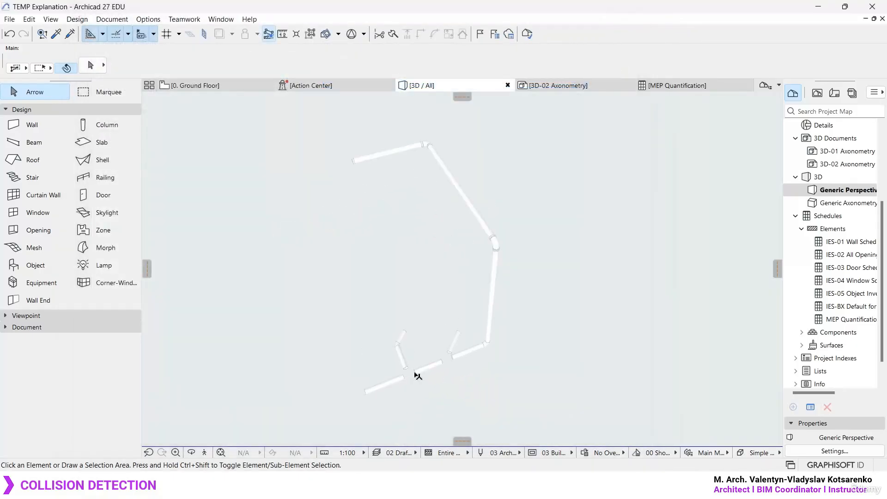
pyautogui.scroll(4, 418, 375)
pyautogui.scroll(-5, 417, 375)
pyautogui.moveTo(524, 413); pyautogui.dragTo(289, 143)
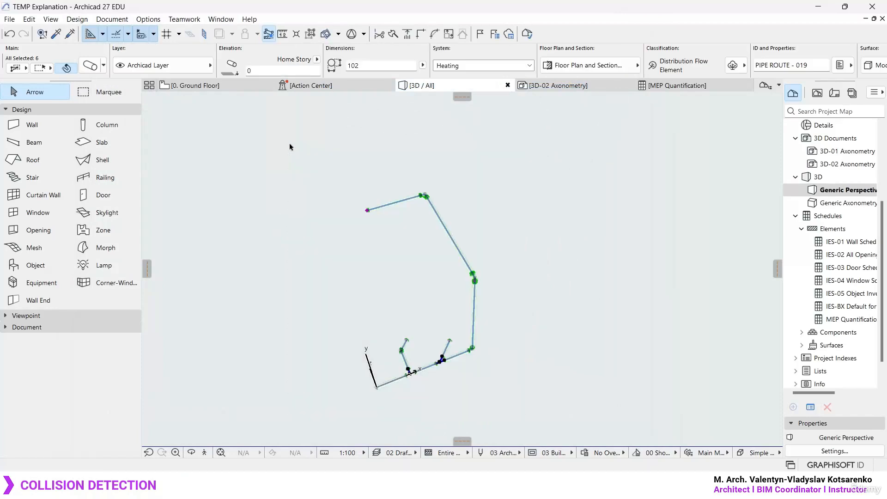
pyautogui.click(206, 66)
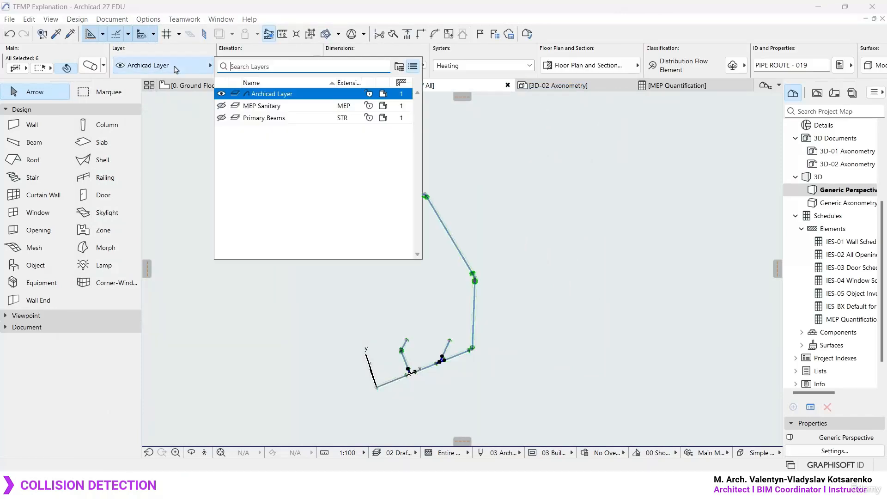
pyautogui.click(291, 109)
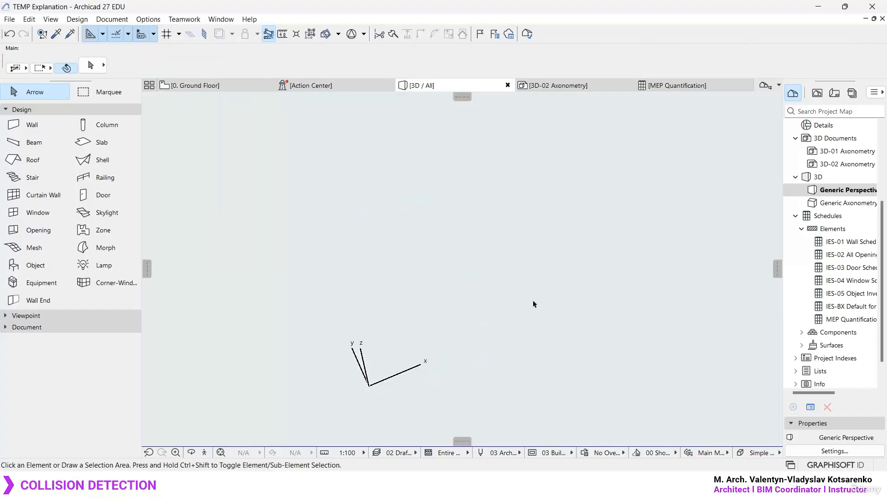
# - Show the MEP Sanitary and Primary Beams layers in the model again
pyautogui.hotkey('ctrl', 'l')
pyautogui.click(328, 79)
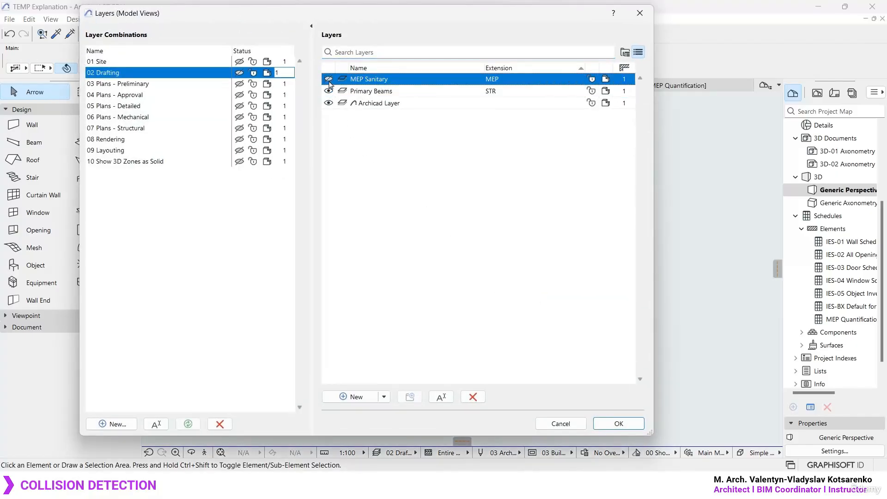
pyautogui.click(619, 423)
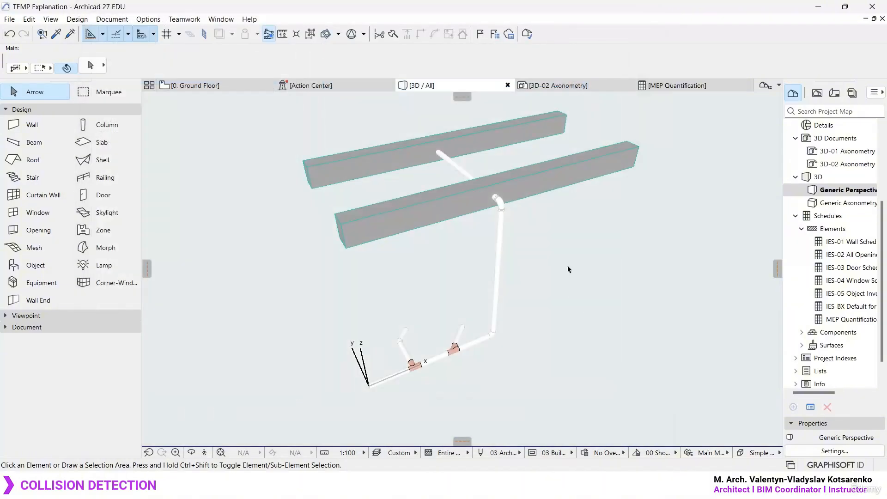
# - Locate the Collision Detection command among the model check functions for the beams and pipes
pyautogui.scroll(2, 532, 174)
pyautogui.keyDown('shift'); pyautogui.moveTo(507, 198); pyautogui.dragTo(544, 198, button='middle'); pyautogui.keyUp('shift')
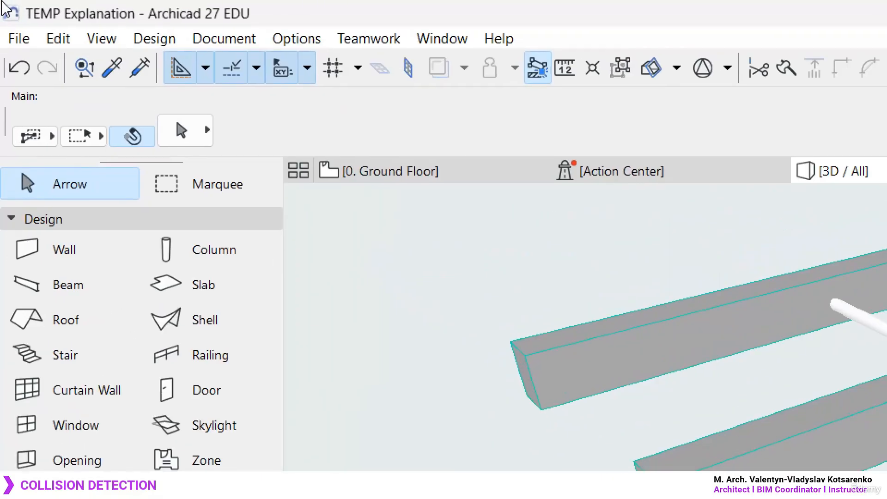
pyautogui.click(77, 21)
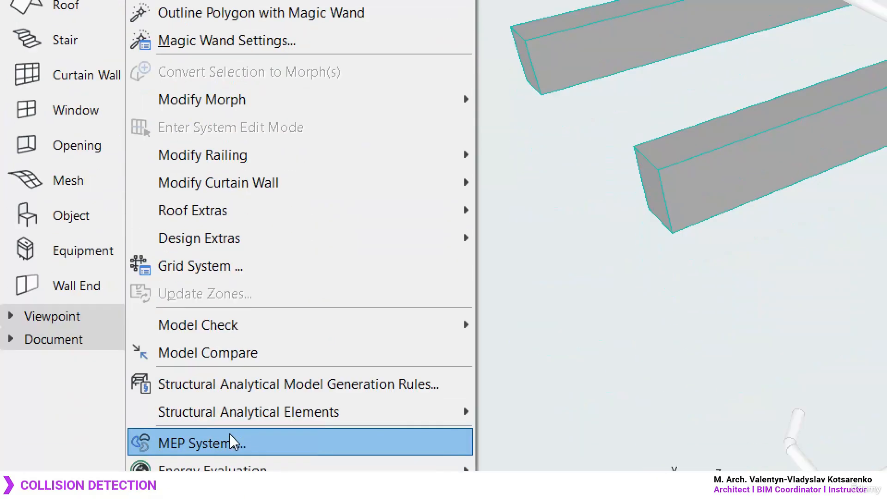
pyautogui.moveTo(273, 326)
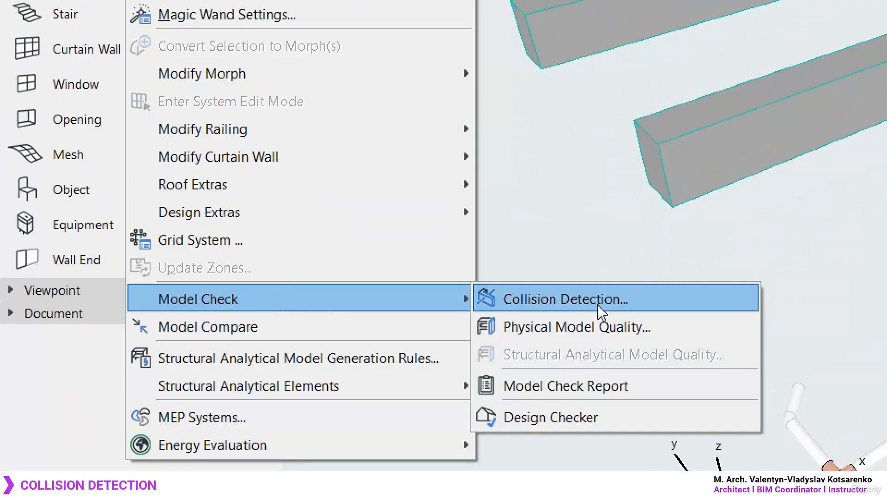
pyautogui.click(675, 309)
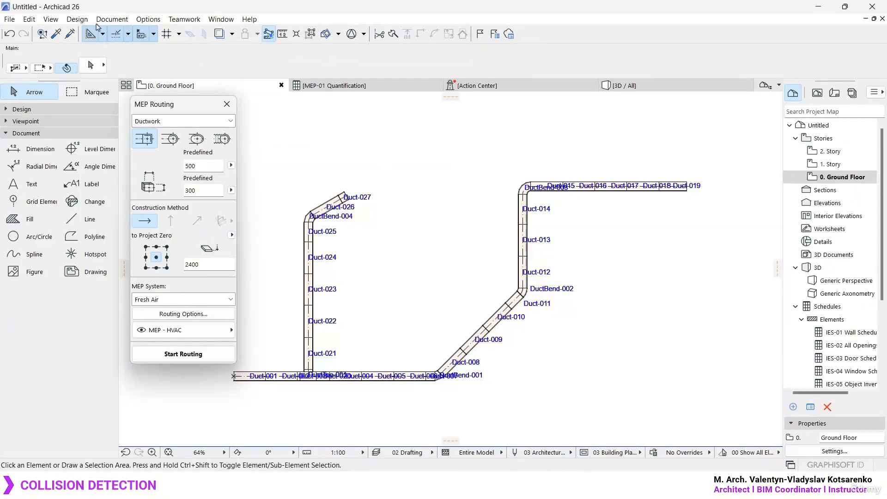
# - Review the Model Check functions in Archicad 26 and open the Collision Detection settings in Archicad 27
pyautogui.click(77, 19)
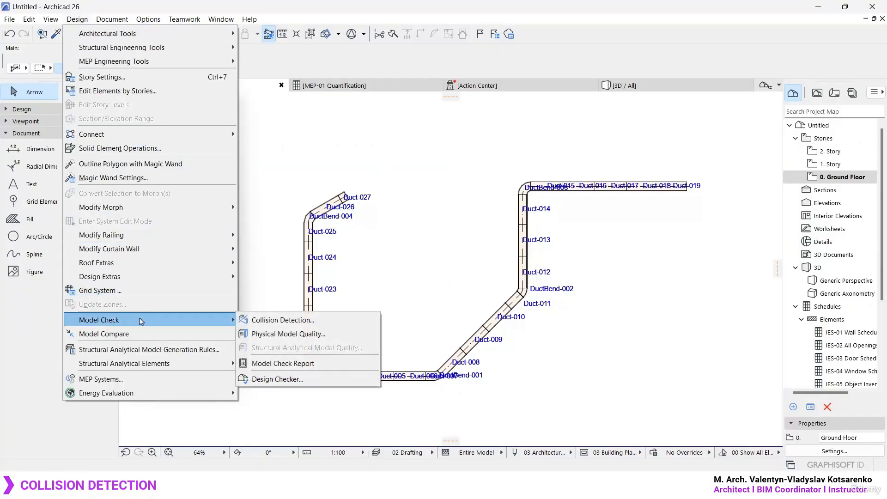
pyautogui.moveTo(151, 393)
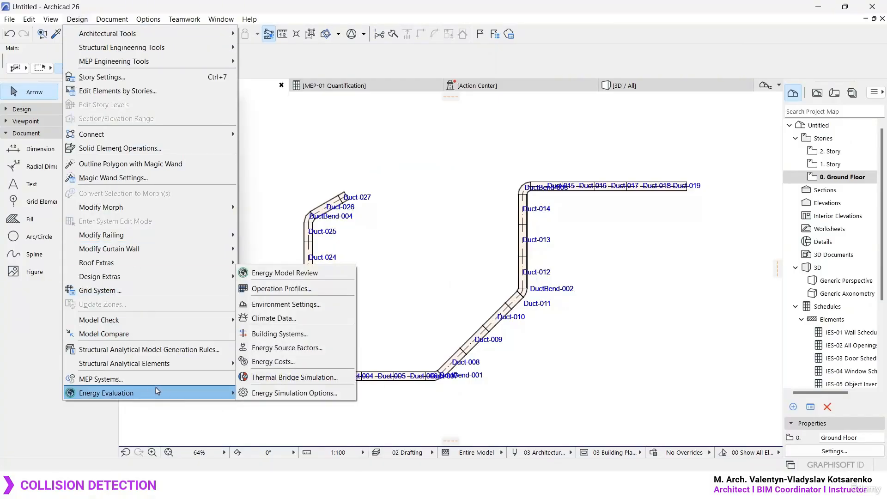
pyautogui.moveTo(170, 323)
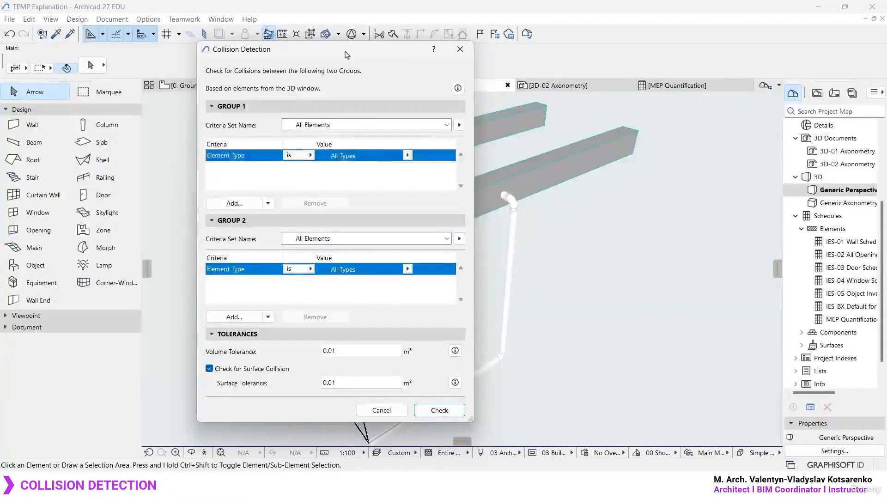
pyautogui.moveTo(347, 55); pyautogui.dragTo(174, 23)
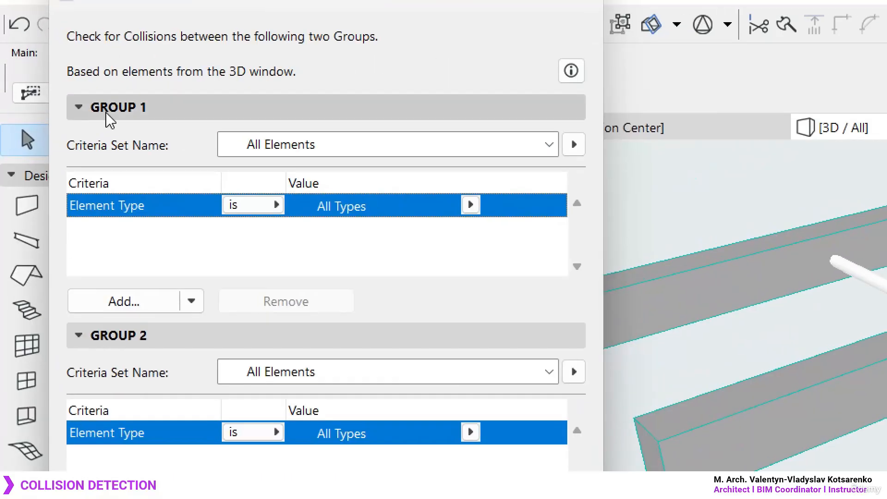
# - Review and collapse the Group 1, Group 2 and Tolerances sections, and examine where the pipe meets the beams
pyautogui.click(54, 77)
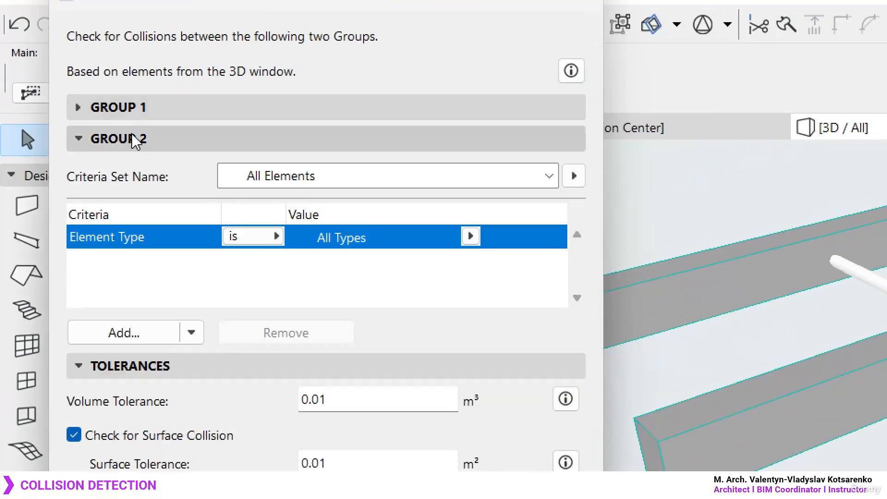
pyautogui.click(137, 140)
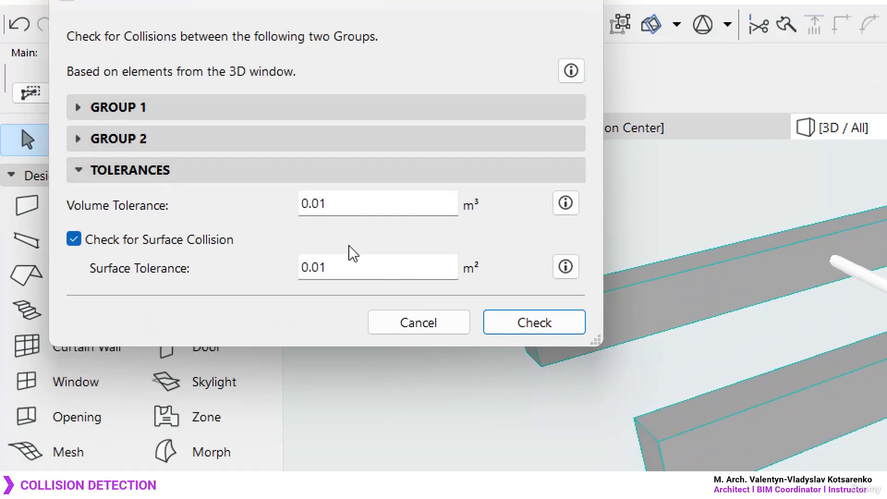
pyautogui.click(205, 178)
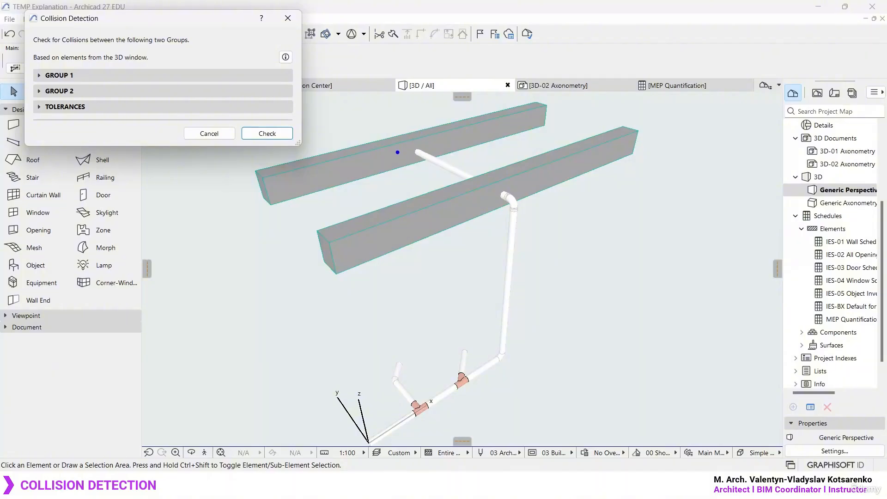
pyautogui.moveTo(423, 126)
pyautogui.mouseDown()
pyautogui.moveTo(450, 132)
pyautogui.moveTo(390, 135)
pyautogui.mouseUp()
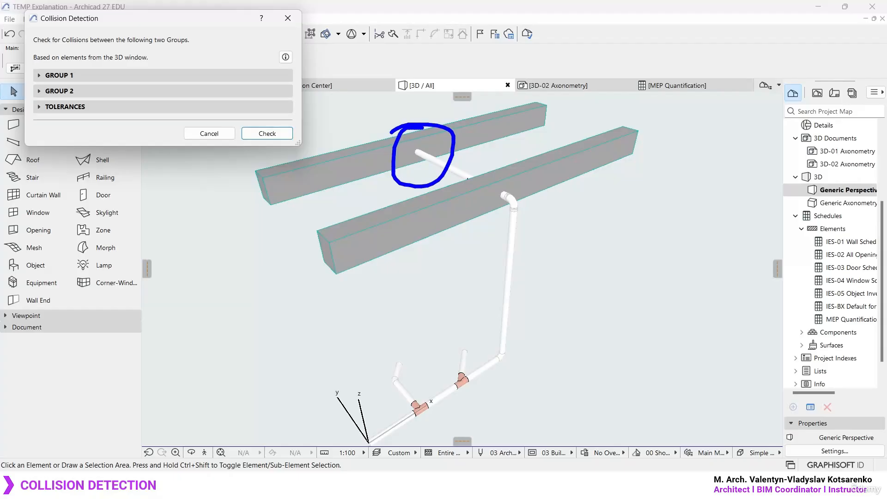
pyautogui.moveTo(501, 235); pyautogui.dragTo(511, 240)
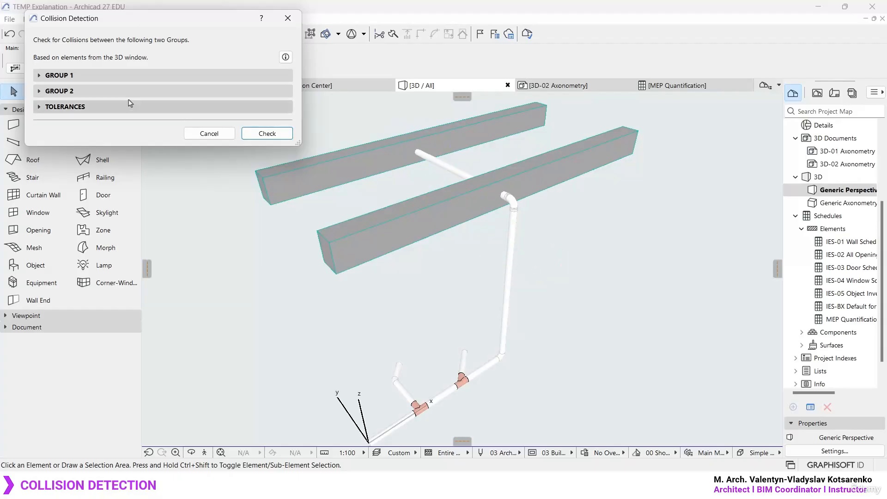
# - Examine the available criteria sets for Group 1 and the options for storing, exporting and importing them
pyautogui.click(70, 77)
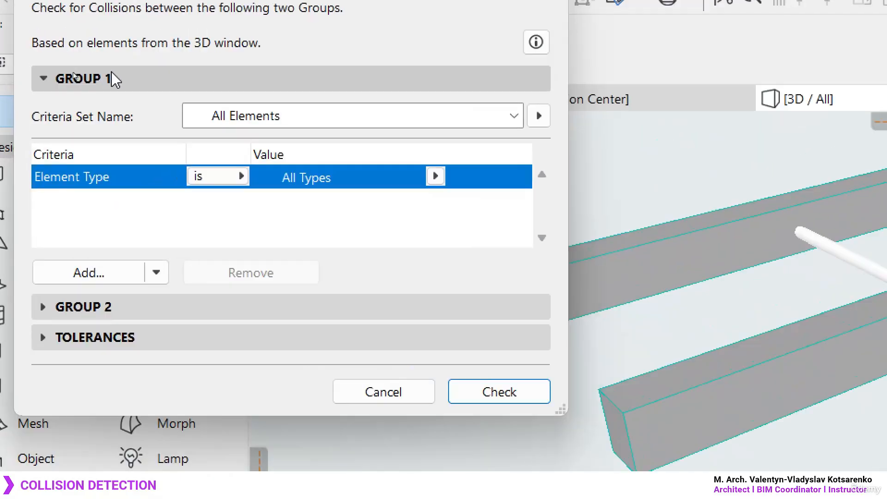
pyautogui.click(498, 121)
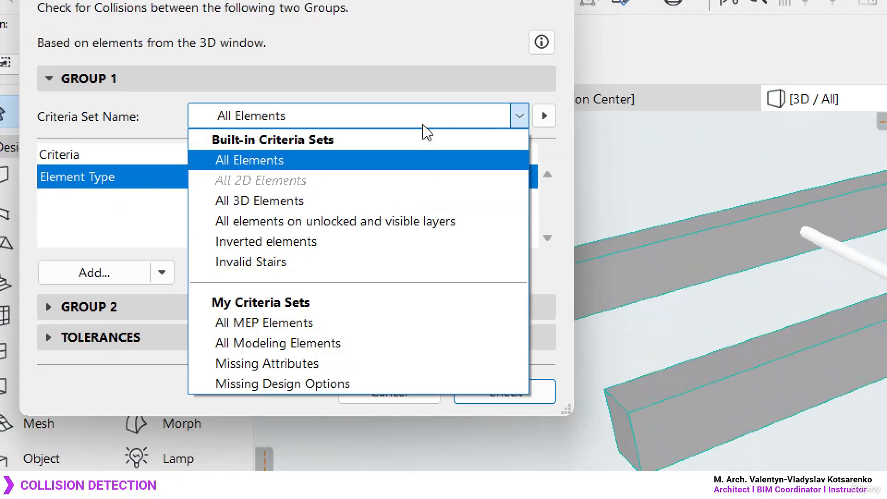
pyautogui.click(517, 119)
pyautogui.click(544, 118)
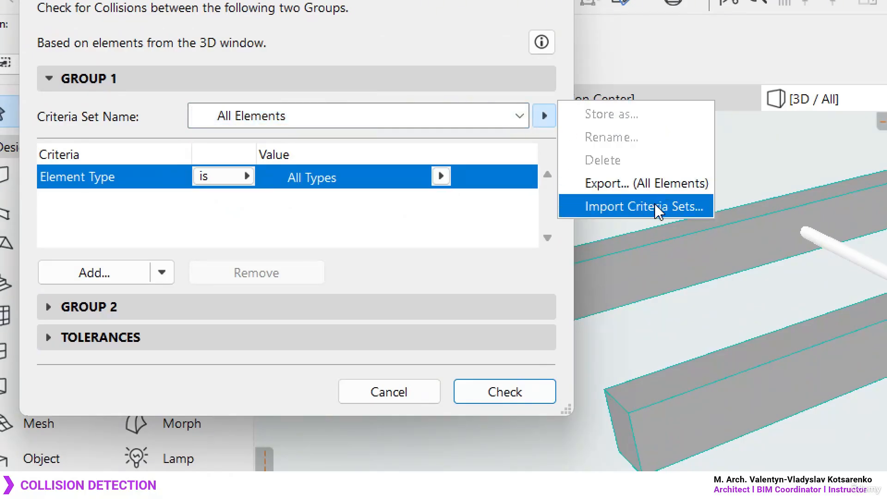
pyautogui.click(517, 119)
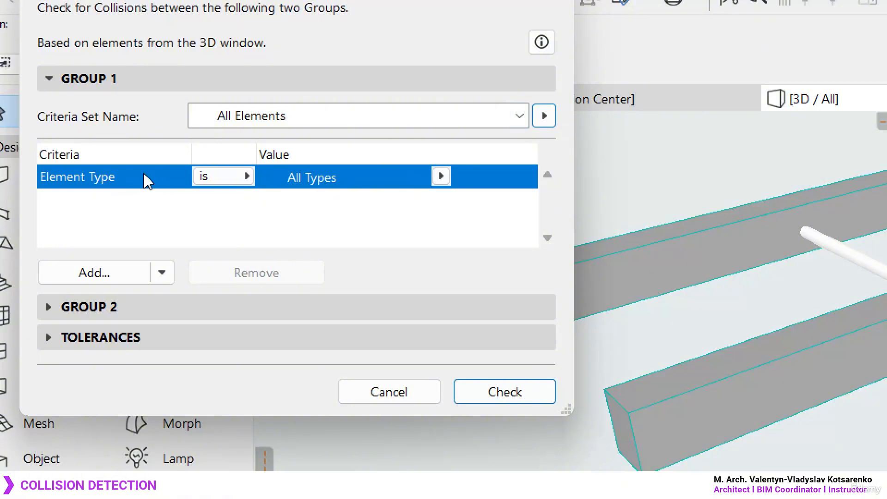
# - Add a Layer criterion to Group 1 and set its value to the Primary Beams.STR layer
pyautogui.click(115, 274)
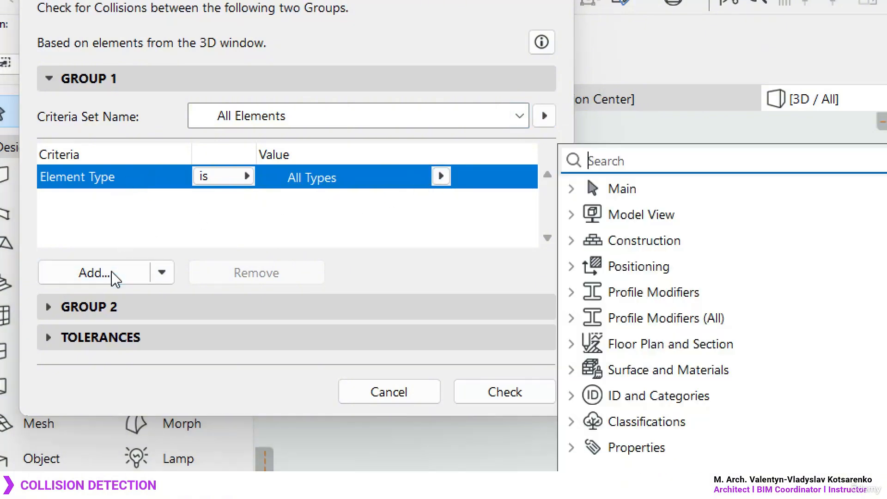
pyautogui.click(572, 215)
pyautogui.click(657, 267)
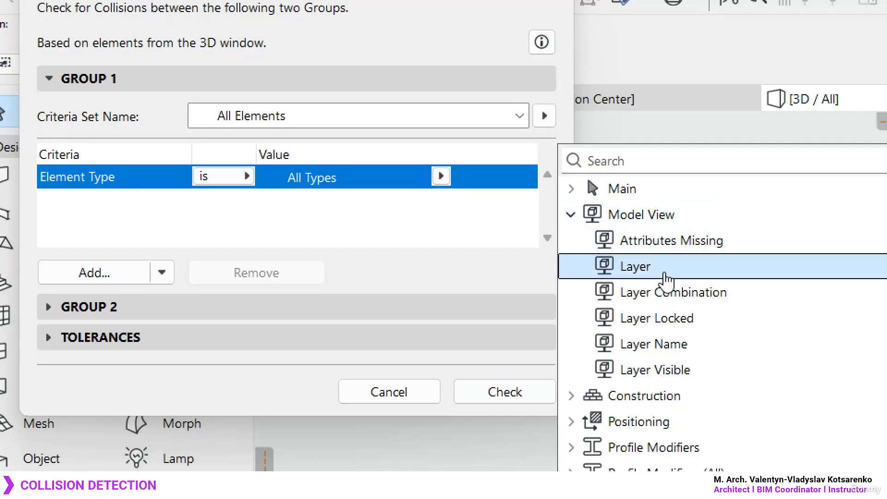
pyautogui.doubleClick(653, 273)
pyautogui.click(347, 231)
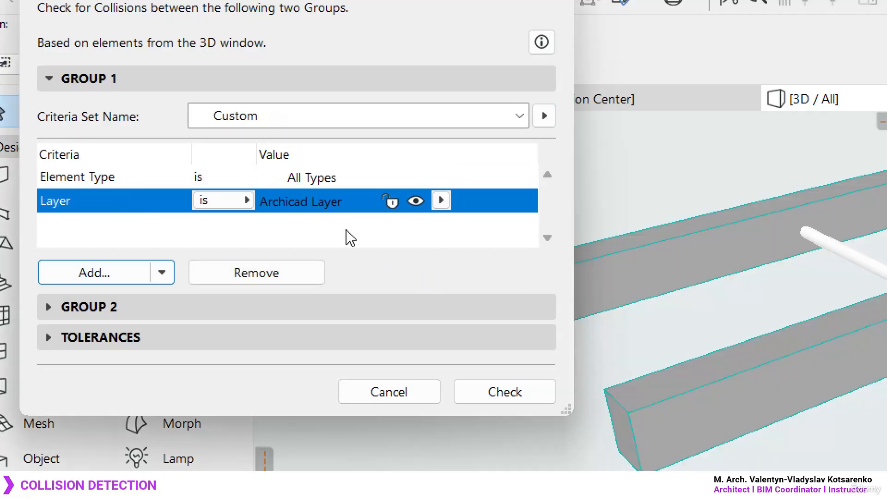
pyautogui.click(441, 200)
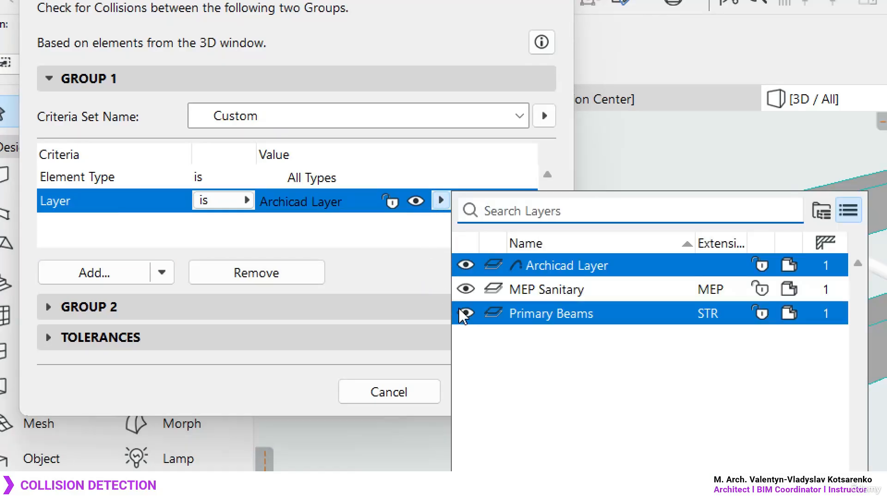
pyautogui.click(599, 316)
pyautogui.click(599, 316)
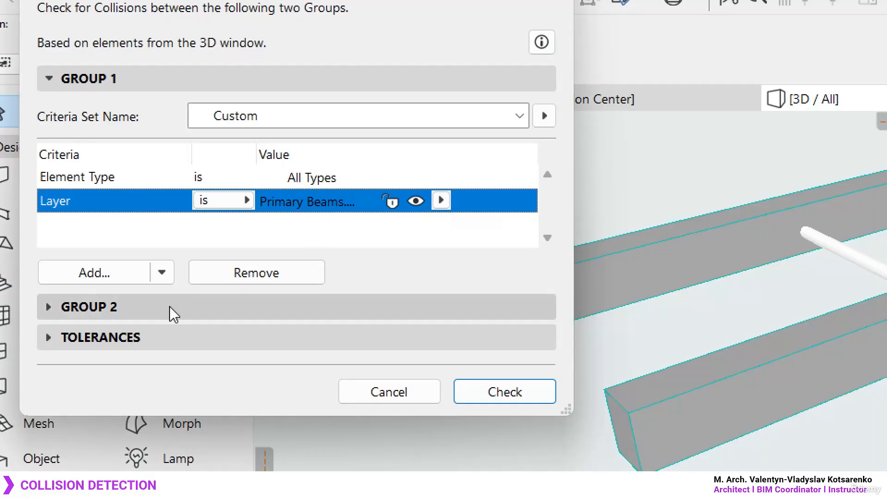
# - Add a Layer criterion to Group 2 and set its value to the MEP Sanitary.MEP layer
pyautogui.click(136, 311)
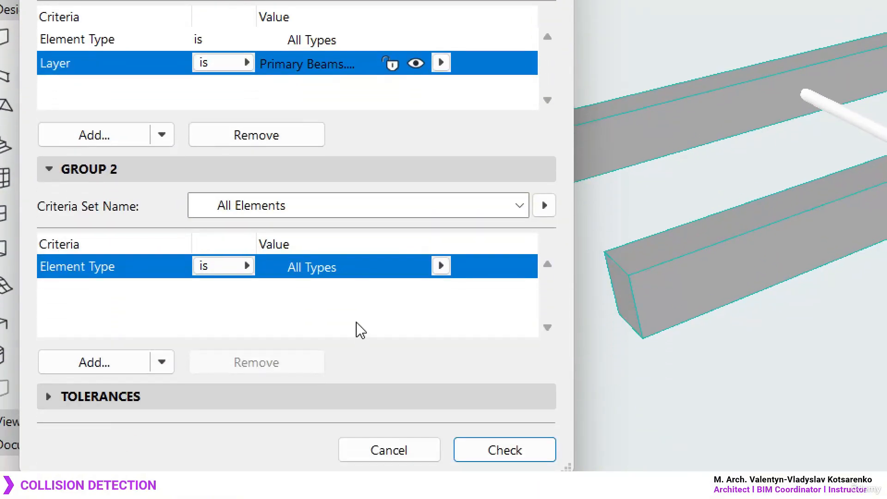
pyautogui.click(91, 363)
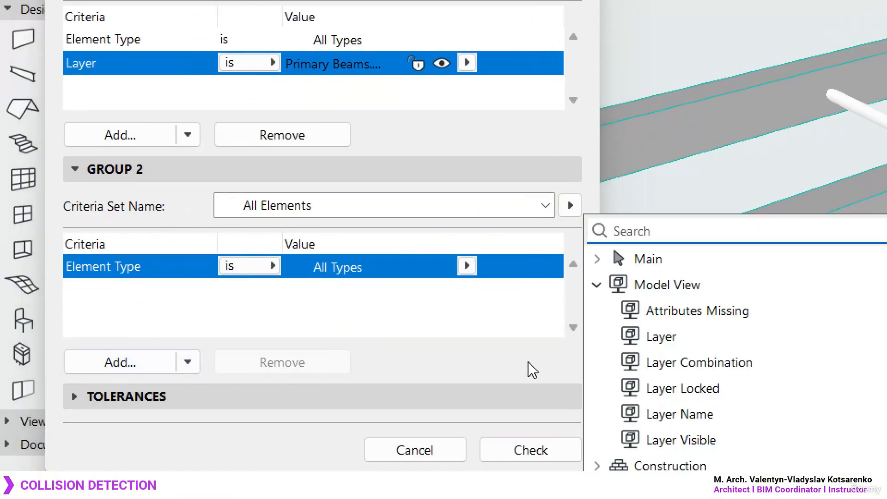
pyautogui.click(697, 340)
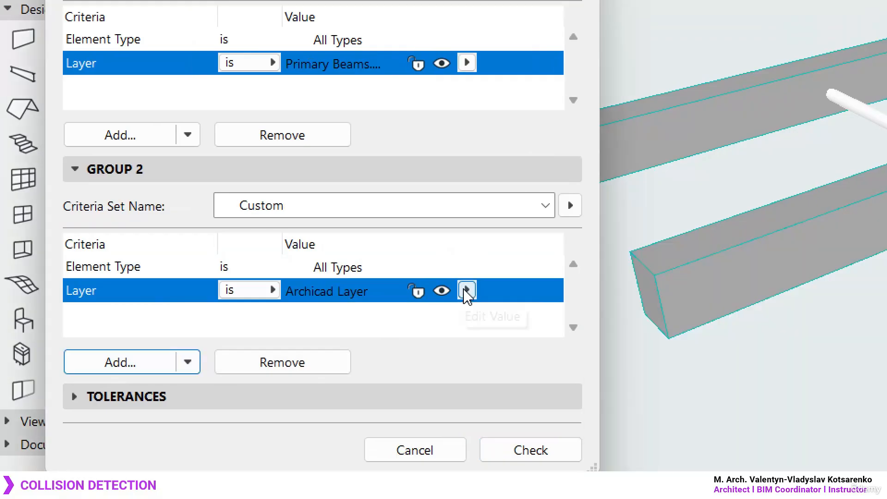
pyautogui.click(467, 291)
pyautogui.doubleClick(622, 387)
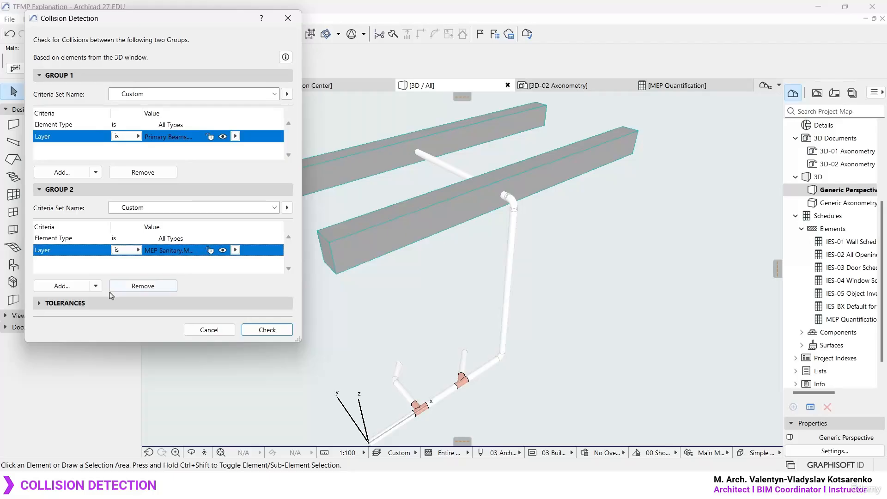
# - Examine the volume and surface collision tolerances against the pipe and beam crossing, and close Collision Detection without running the check
pyautogui.click(81, 303)
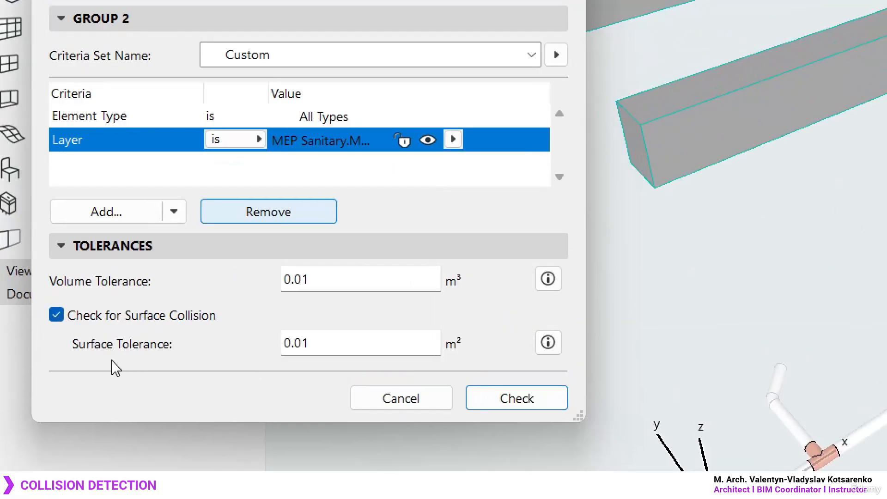
pyautogui.click(330, 276)
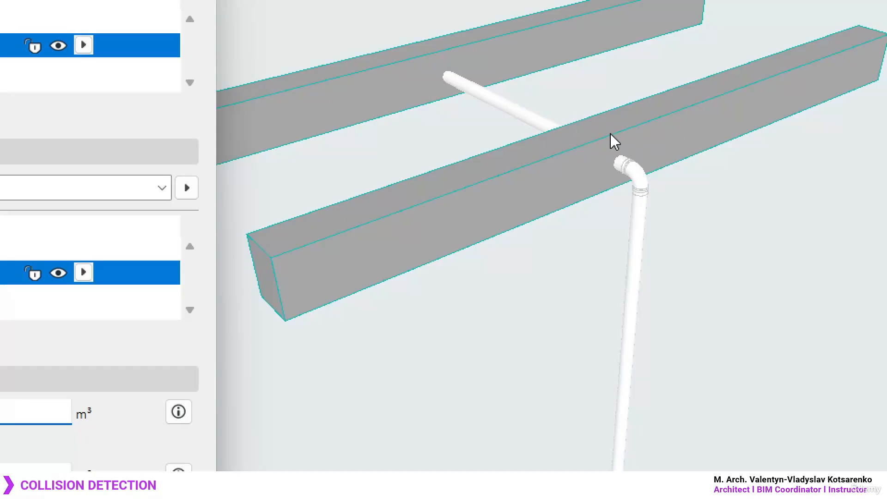
pyautogui.moveTo(616, 124); pyautogui.dragTo(612, 118)
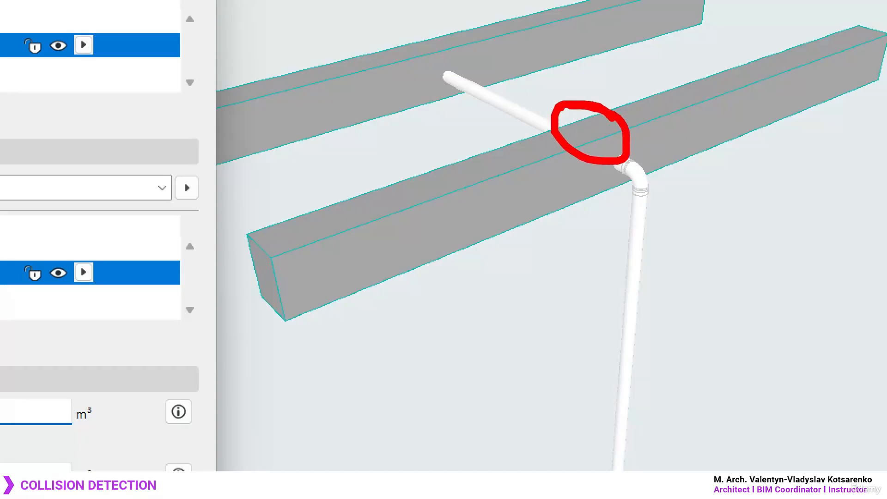
pyautogui.press('Escape')
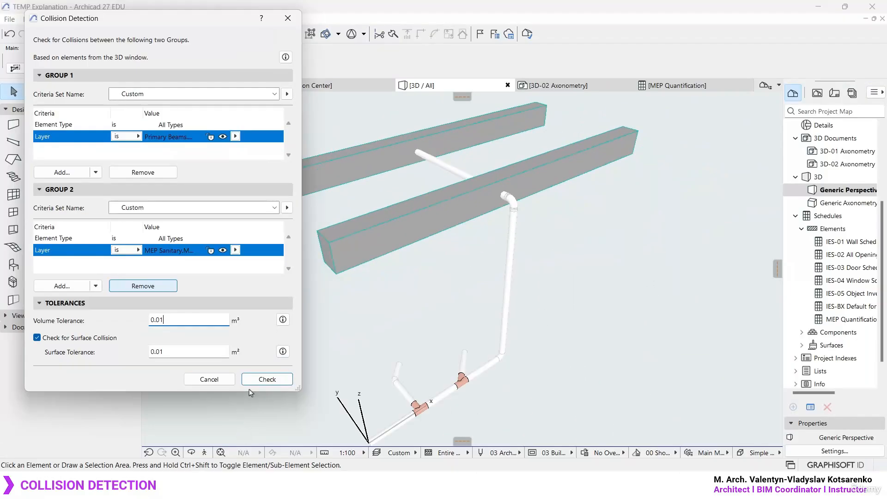
pyautogui.click(288, 18)
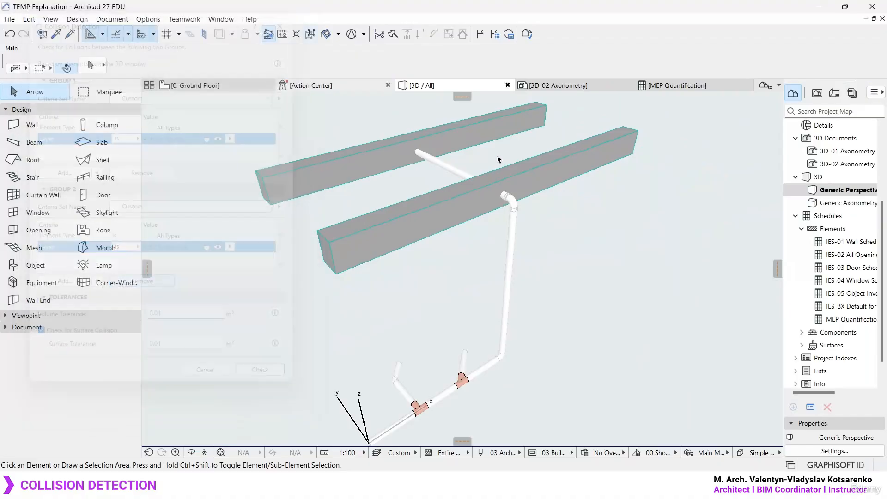
# - Move the beam nearest the pipe's bend vertically down to an elevation of about 2897
pyautogui.scroll(5, 502, 196)
pyautogui.click(427, 207)
pyautogui.hotkey('ctrl', 'd')
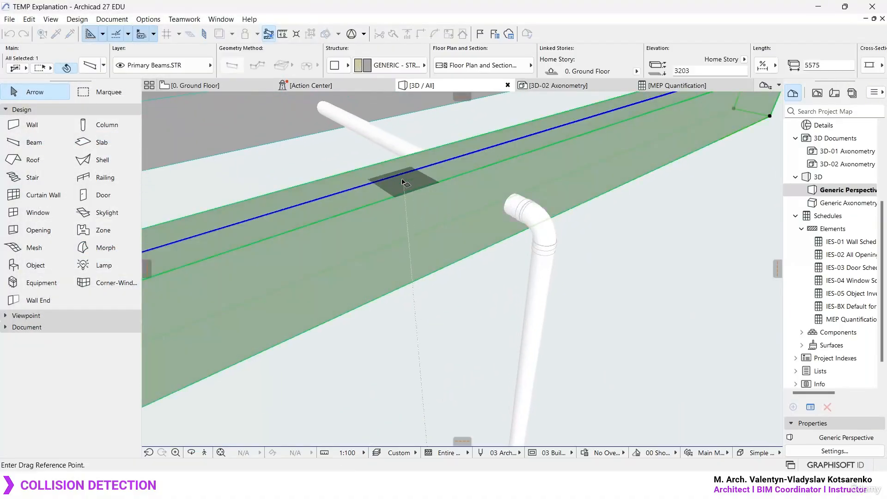
pyautogui.click(399, 175)
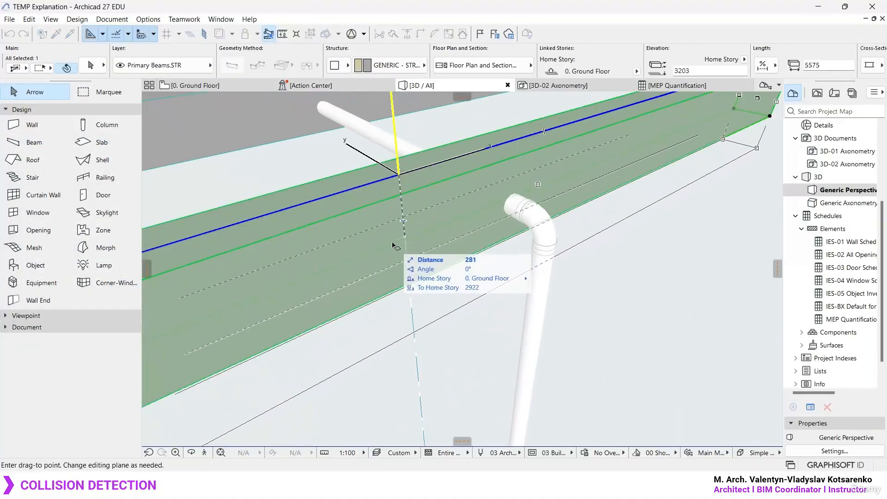
pyautogui.click(440, 251)
# - Raise the lowered beam slightly toward the underside of the pipe, to an elevation of about 2920, and clear the selection
pyautogui.scroll(3, 550, 196)
pyautogui.keyDown('shift'); pyautogui.moveTo(573, 203); pyautogui.dragTo(616, 187, button='middle'); pyautogui.keyUp('shift')
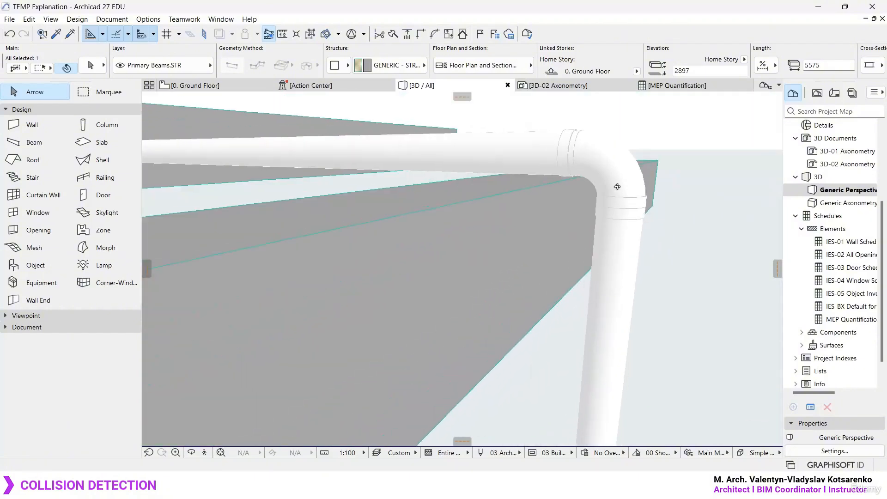
pyautogui.scroll(2, 553, 157)
pyautogui.hotkey('ctrl', 'd')
pyautogui.click(461, 198)
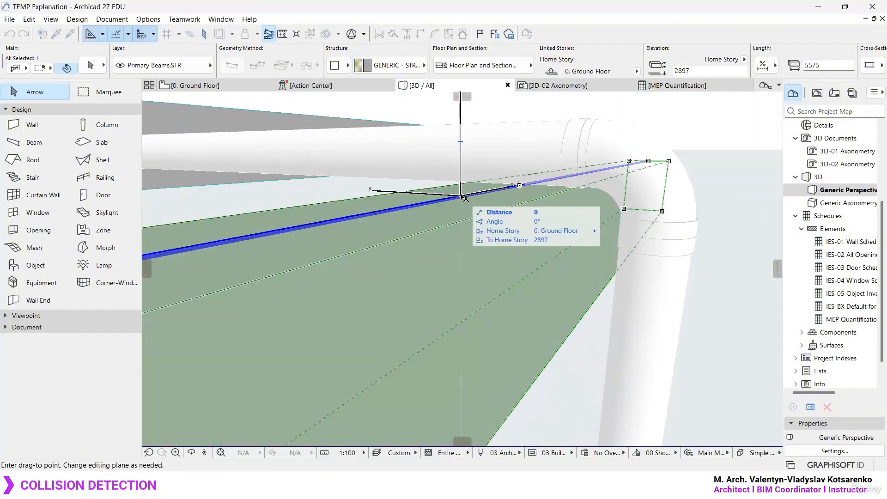
pyautogui.click(461, 188)
pyautogui.scroll(3, 570, 188)
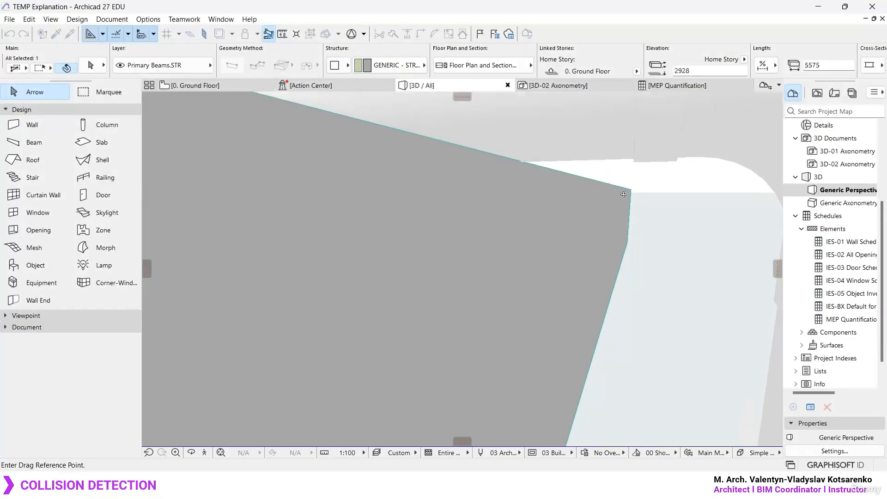
pyautogui.keyDown('shift'); pyautogui.moveTo(624, 195); pyautogui.dragTo(663, 237, button='middle'); pyautogui.keyUp('shift')
pyautogui.press('Escape')
pyautogui.press('Escape')
# - Move the beam farthest from the pipe's bend horizontally about 1005 mm toward the other beam, keeping its elevation
pyautogui.keyDown('shift'); pyautogui.moveTo(530, 171); pyautogui.dragTo(485, 186, button='middle'); pyautogui.keyUp('shift')
pyautogui.scroll(-6, 507, 222)
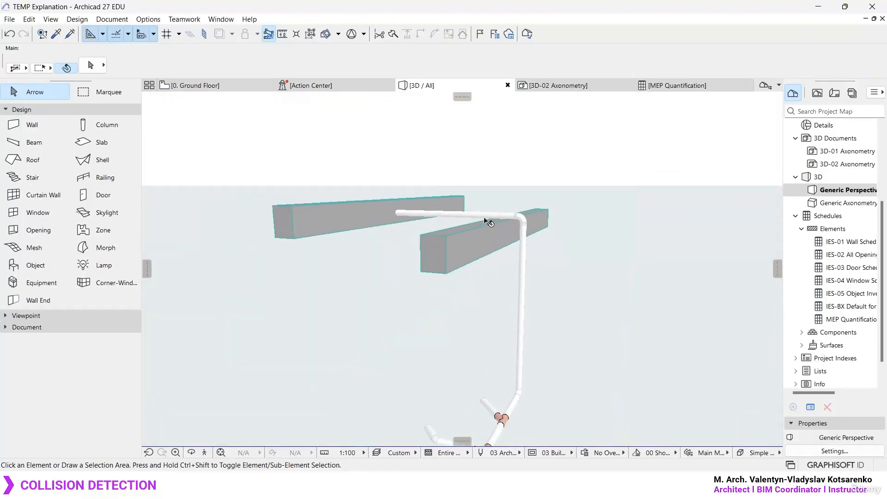
pyautogui.scroll(4, 489, 240)
pyautogui.scroll(-3, 507, 221)
pyautogui.keyDown('shift'); pyautogui.moveTo(507, 220); pyautogui.dragTo(490, 278); pyautogui.keyUp('shift')
pyautogui.click(208, 177)
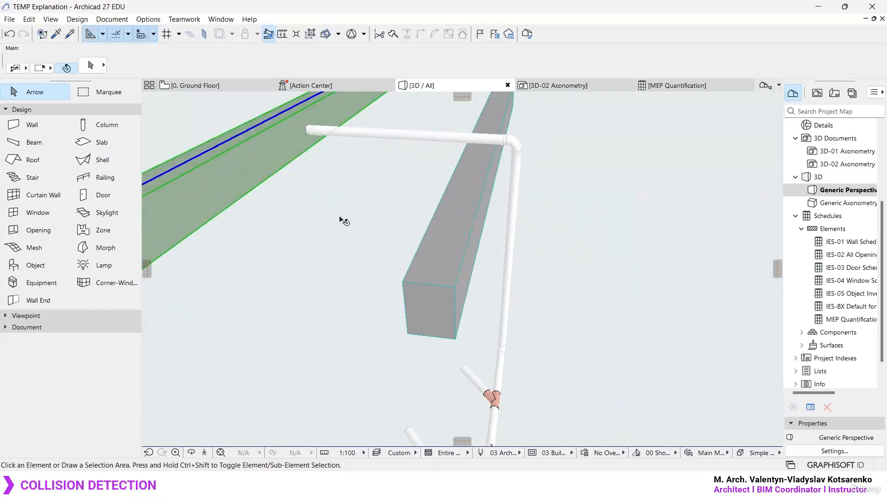
pyautogui.scroll(-3, 469, 286)
pyautogui.hotkey('ctrl', 'd')
pyautogui.click(337, 291)
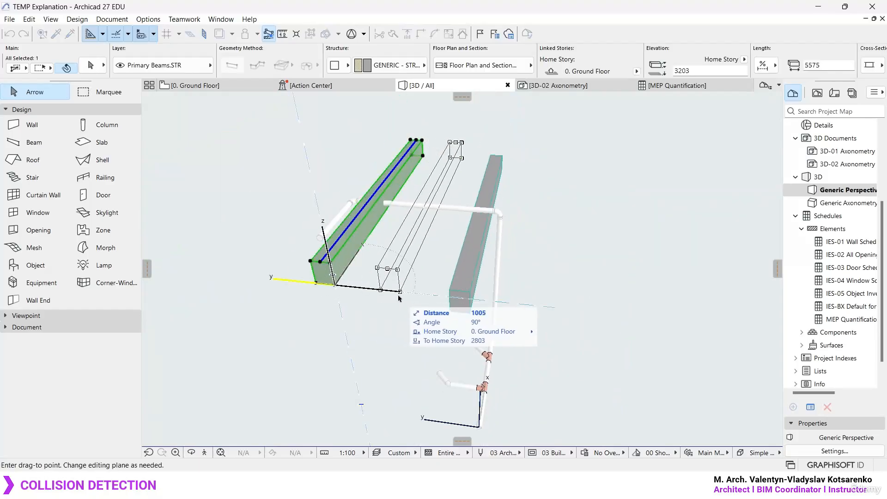
pyautogui.click(402, 296)
# - Place a copy of the moved beam back at its original location, making three parallel beams, and clear the selection
pyautogui.hotkey('ctrl', 'shift', 'd')
pyautogui.click(402, 293)
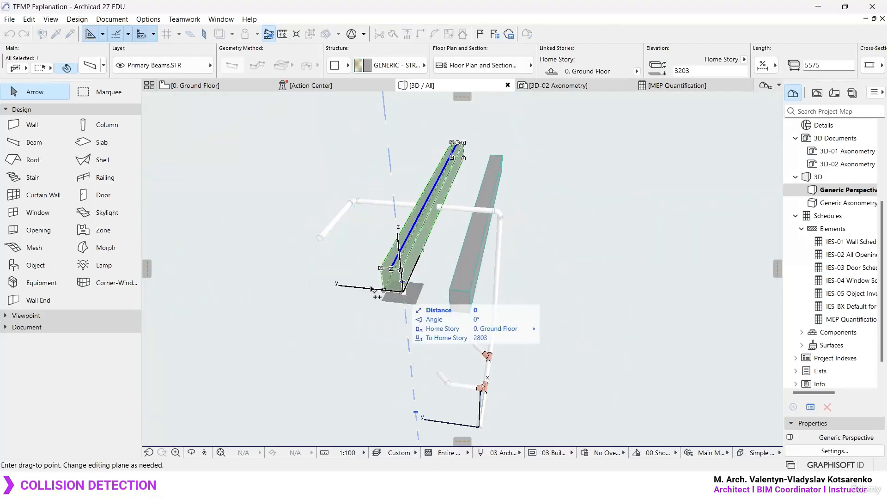
pyautogui.click(337, 287)
pyautogui.click(376, 272)
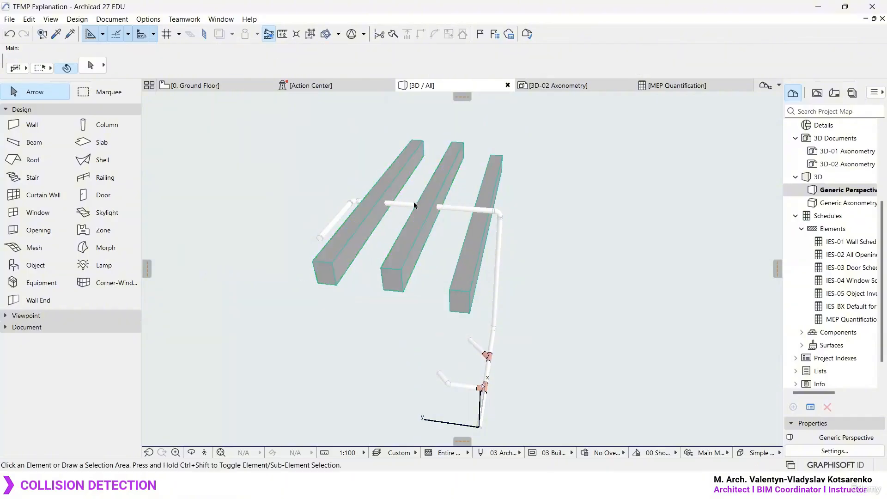
# - Run Collision Detection between the Primary Beams and MEP Sanitary layers, using tolerances of 0.01 m³ and 0.01 m² with surface collision checking on
pyautogui.scroll(5, 373, 214)
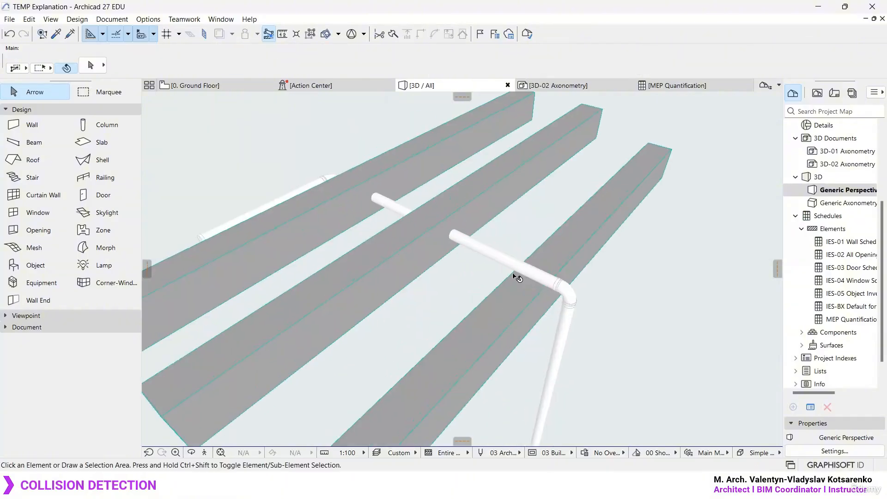
pyautogui.scroll(6, 578, 271)
pyautogui.keyDown('shift'); pyautogui.moveTo(529, 267); pyautogui.dragTo(550, 211, button='middle'); pyautogui.keyUp('shift')
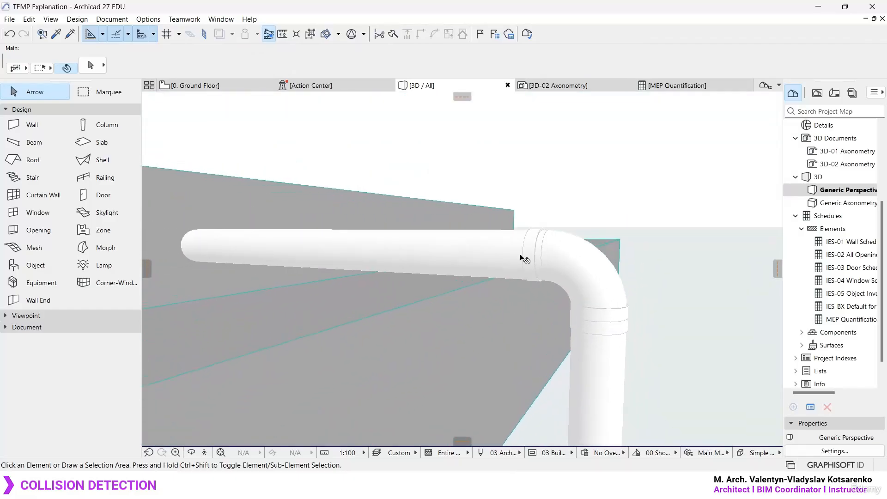
pyautogui.scroll(3, 488, 319)
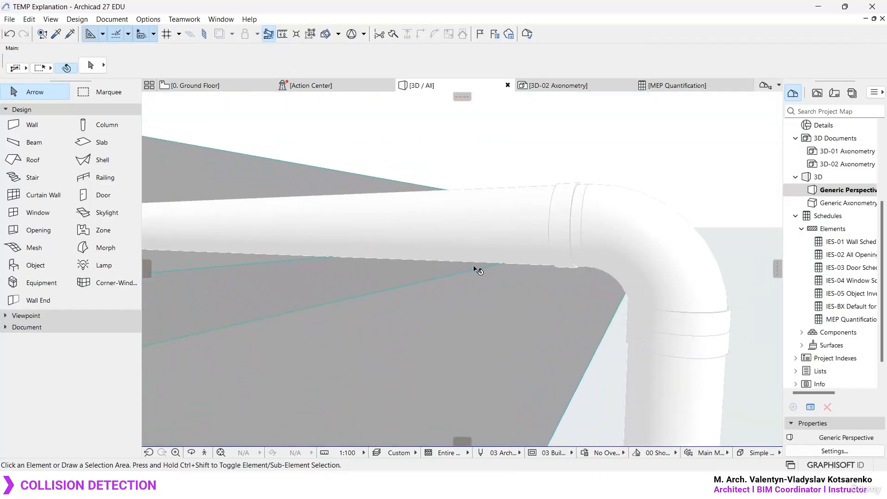
pyautogui.scroll(-1, 479, 271)
pyautogui.click(77, 18)
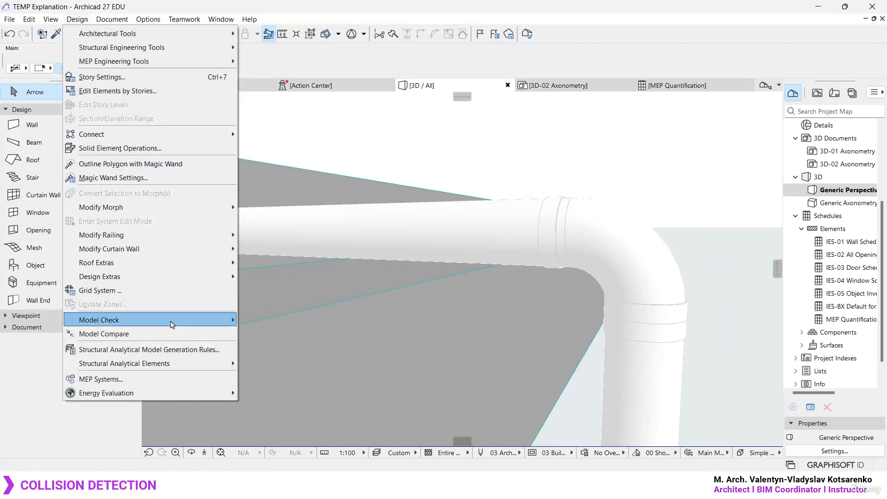
pyautogui.moveTo(171, 324)
pyautogui.click(268, 320)
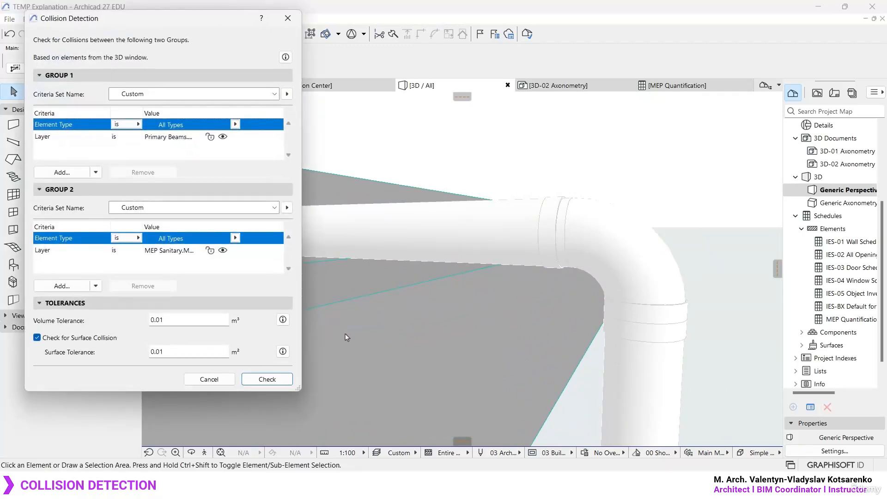
pyautogui.moveTo(175, 22); pyautogui.dragTo(207, 19)
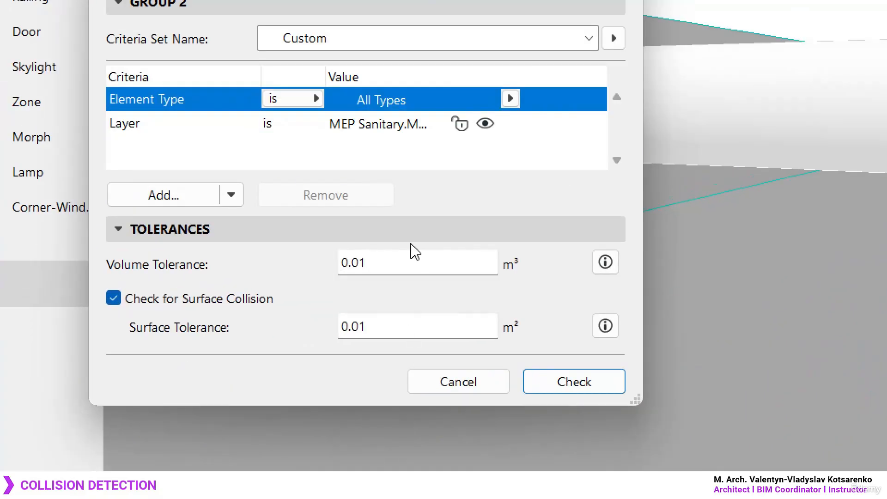
pyautogui.click(295, 311)
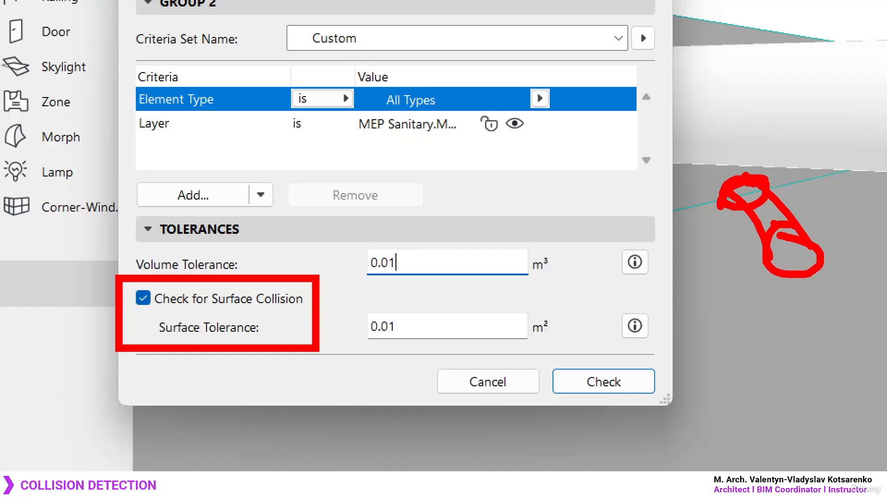
pyautogui.click(465, 321)
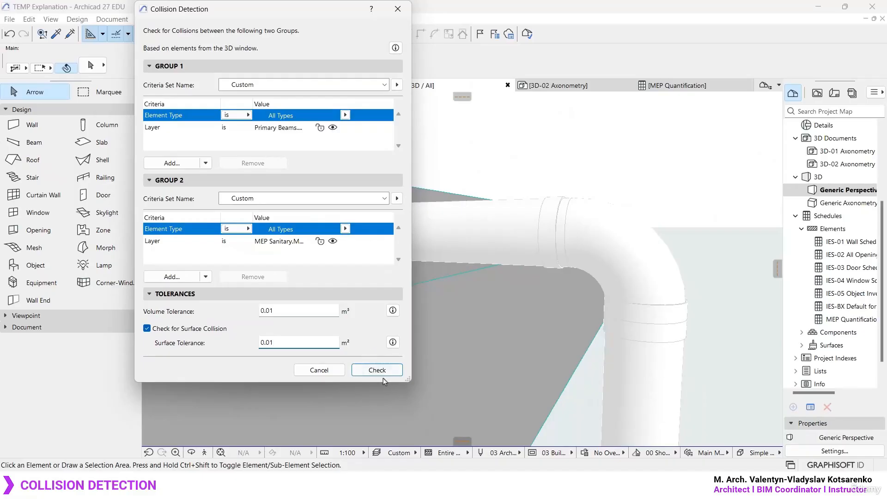
pyautogui.click(377, 370)
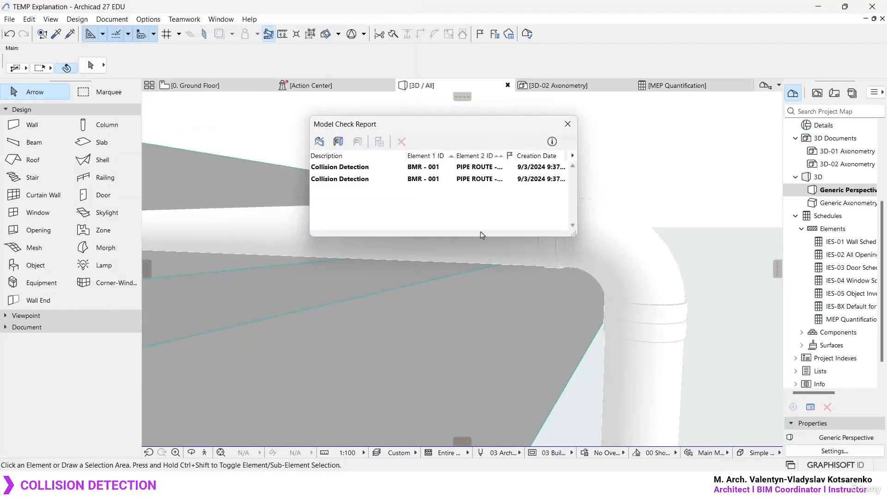
# - Widen the Model Check Report to show the full element IDs and move it clear of the pipe's bend
pyautogui.moveTo(575, 234); pyautogui.dragTo(743, 253)
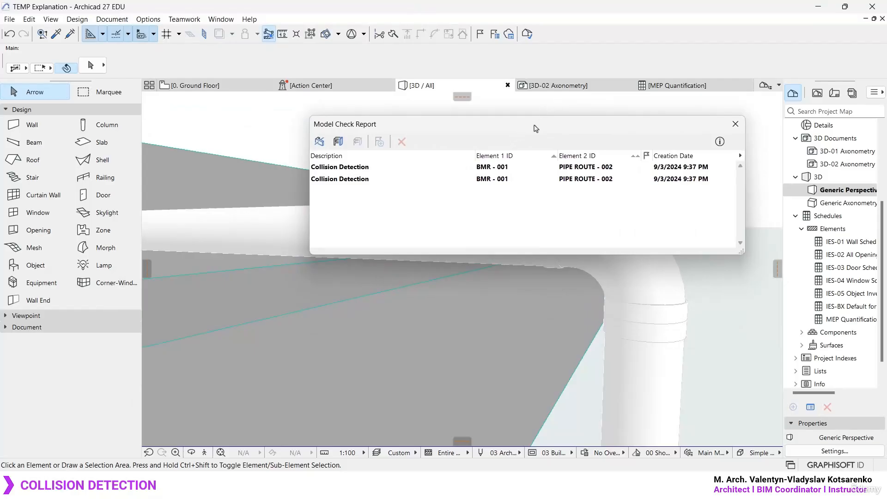
pyautogui.moveTo(535, 128); pyautogui.dragTo(578, 68)
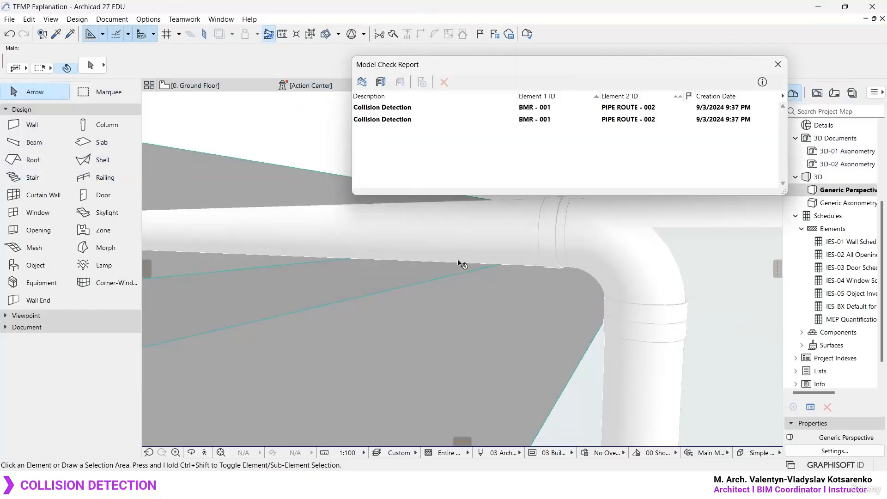
pyautogui.moveTo(459, 263); pyautogui.dragTo(464, 275, button='middle')
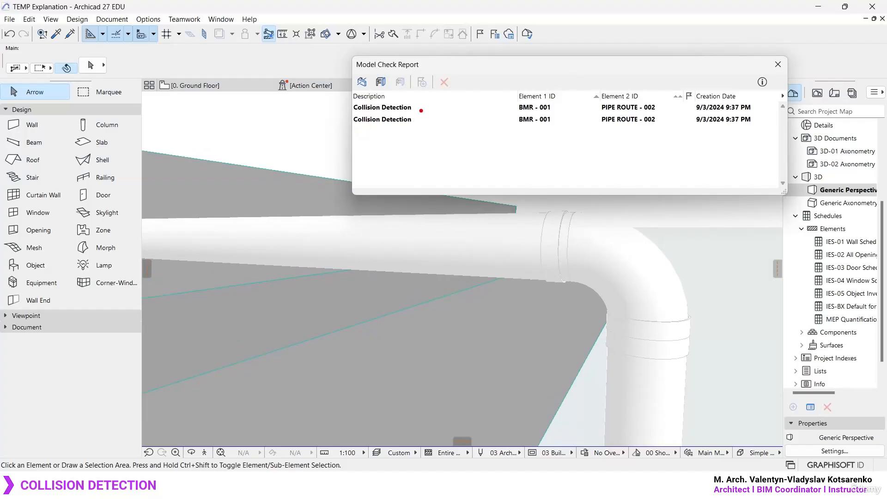
pyautogui.moveTo(421, 110)
pyautogui.mouseDown()
pyautogui.moveTo(386, 90)
pyautogui.moveTo(423, 99)
pyautogui.mouseUp()
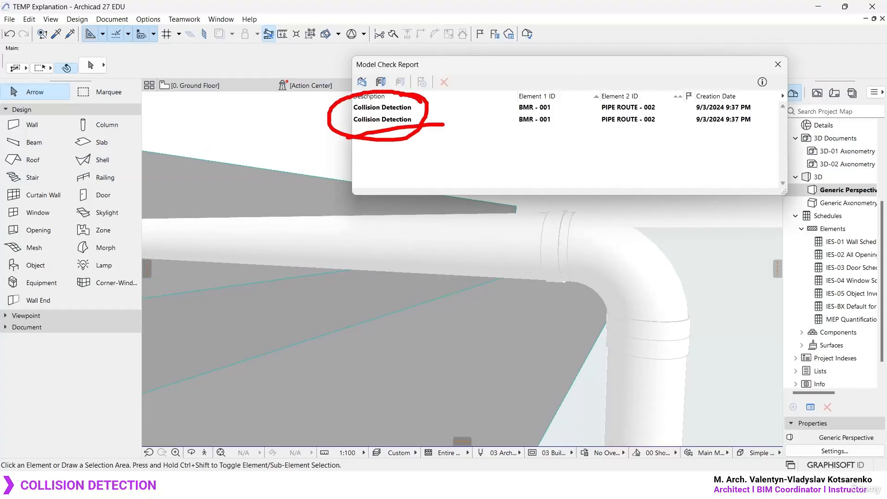
# - Select each reported collision in turn to locate its beam and pipe in 3D, and compare them with the beam nearest the bend
pyautogui.scroll(-10, 582, 310)
pyautogui.scroll(3, 584, 312)
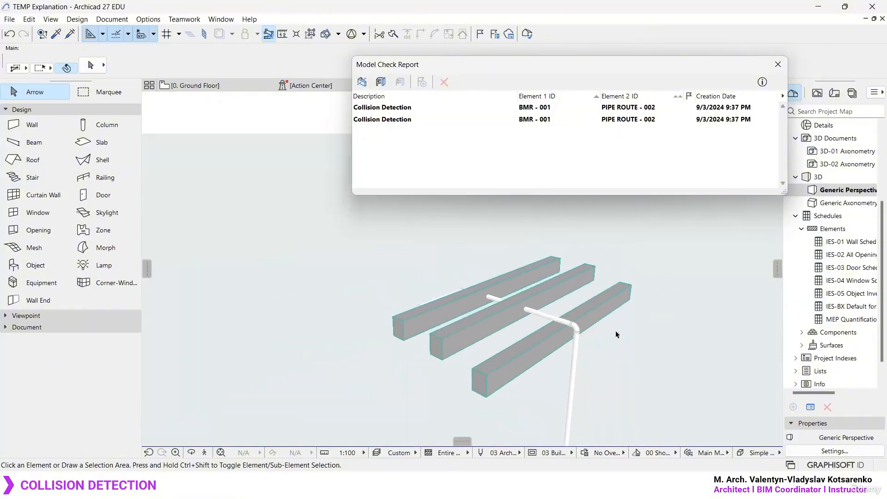
pyautogui.click(395, 109)
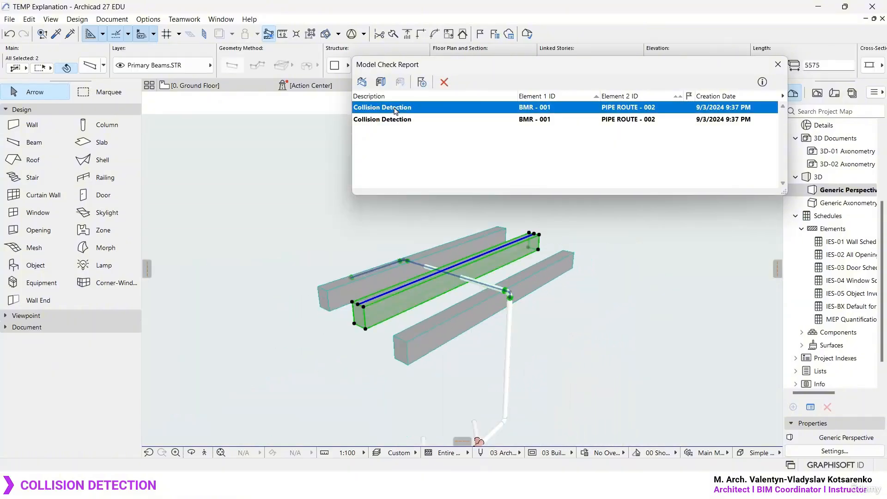
pyautogui.scroll(5, 467, 278)
pyautogui.moveTo(465, 276)
pyautogui.keyDown('shift'); pyautogui.mouseDown(button='middle')
pyautogui.moveTo(512, 303)
pyautogui.moveTo(471, 277)
pyautogui.mouseUp(button='middle'); pyautogui.keyUp('shift')
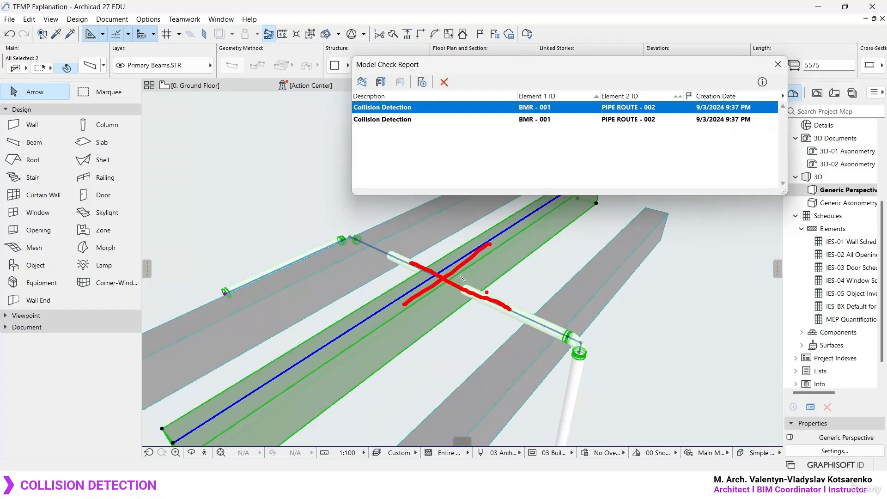
pyautogui.press('Escape')
pyautogui.click(403, 121)
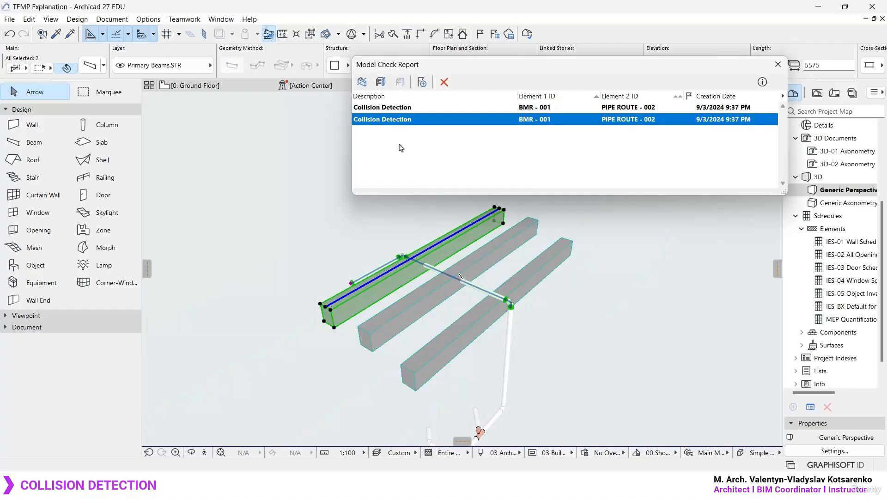
pyautogui.click(385, 224)
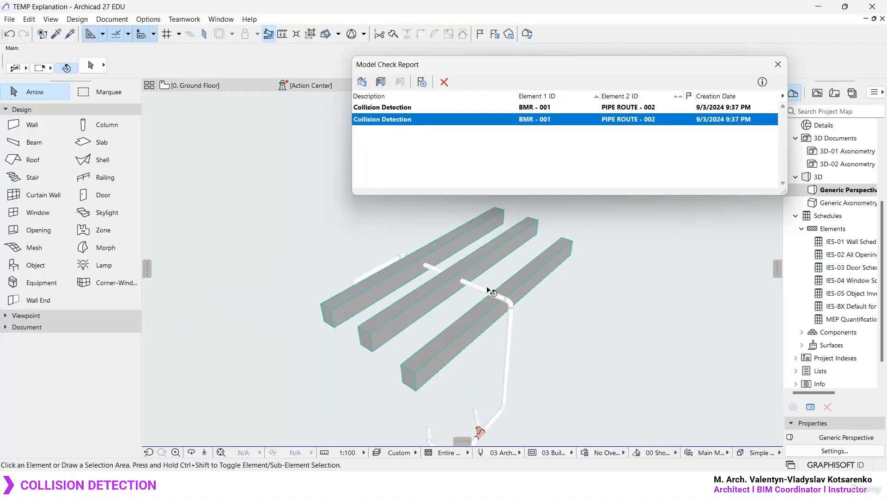
pyautogui.scroll(5, 483, 300)
pyautogui.keyDown('shift'); pyautogui.moveTo(485, 310); pyautogui.dragTo(527, 291, button='middle'); pyautogui.keyUp('shift')
pyautogui.hotkey('ctrl', '2')
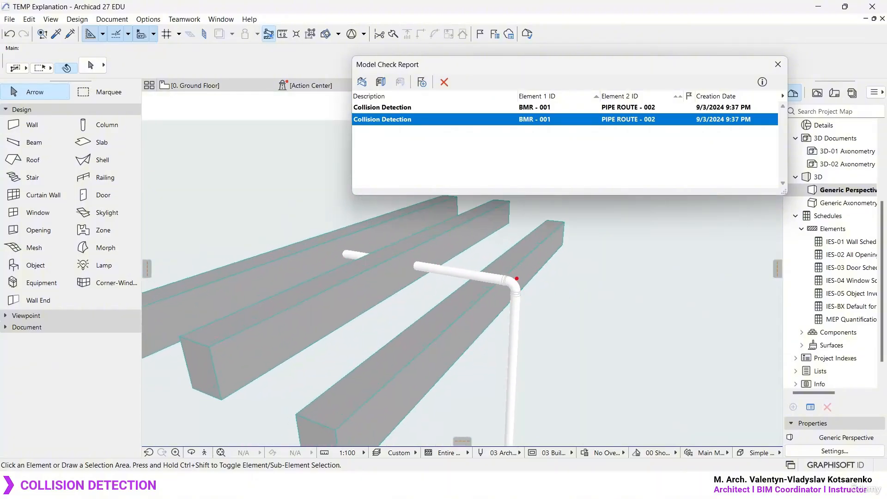
pyautogui.moveTo(513, 264)
pyautogui.mouseDown()
pyautogui.moveTo(500, 263)
pyautogui.moveTo(524, 283)
pyautogui.moveTo(502, 268)
pyautogui.mouseUp()
pyautogui.press('Escape')
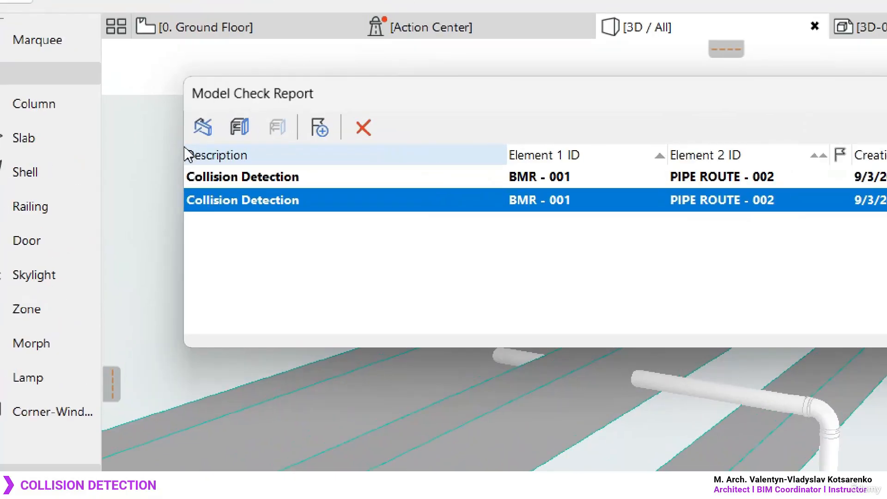
# - Review the Collision Detection and Physical Model Quality settings from the report, closing both without running a check
pyautogui.click(203, 128)
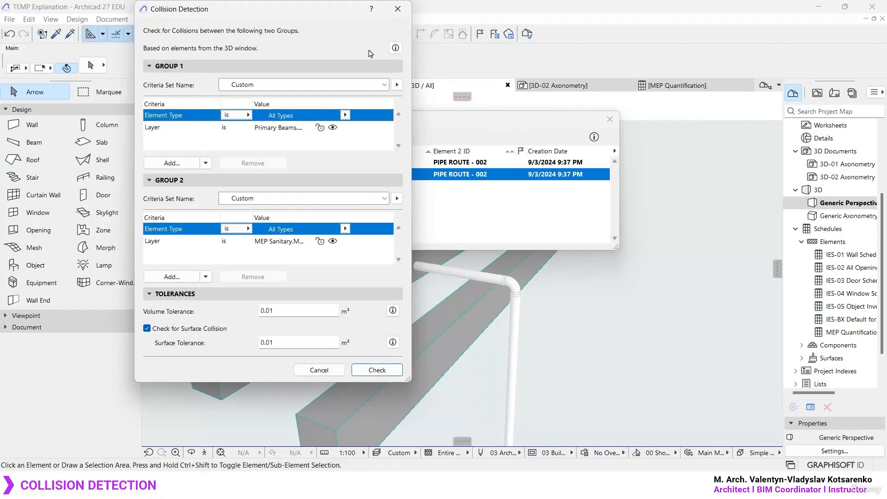
pyautogui.click(397, 9)
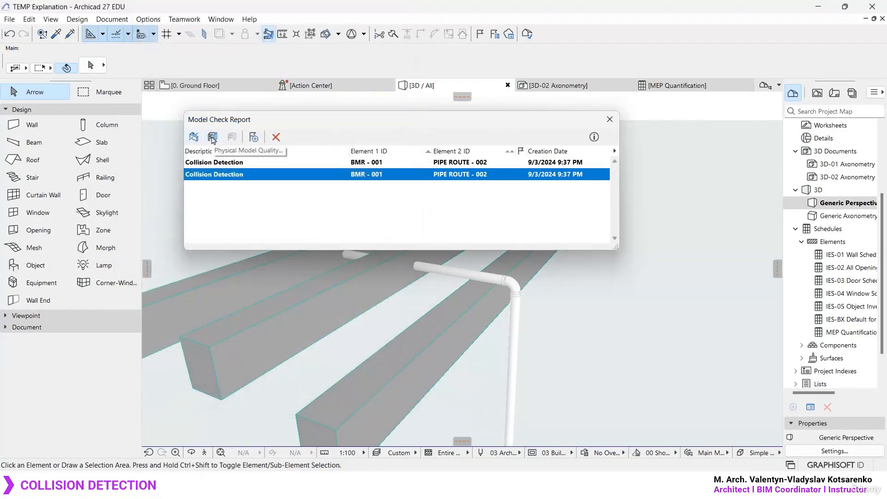
pyautogui.click(213, 137)
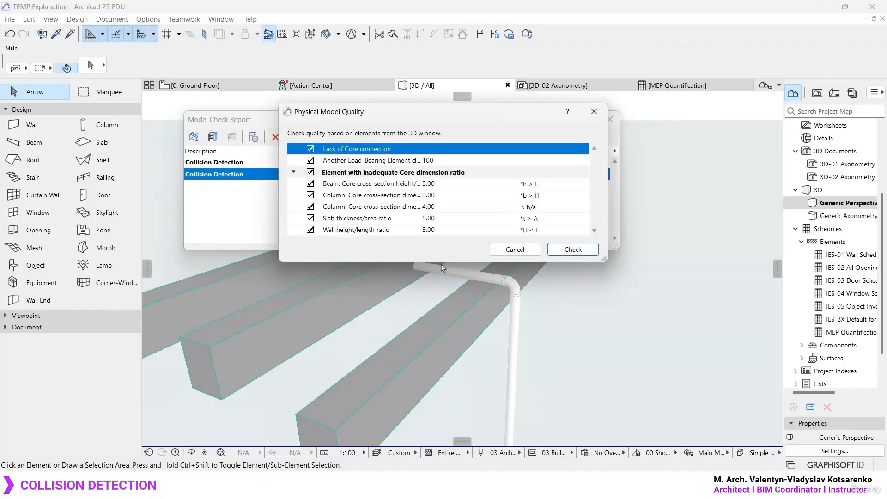
pyautogui.click(594, 111)
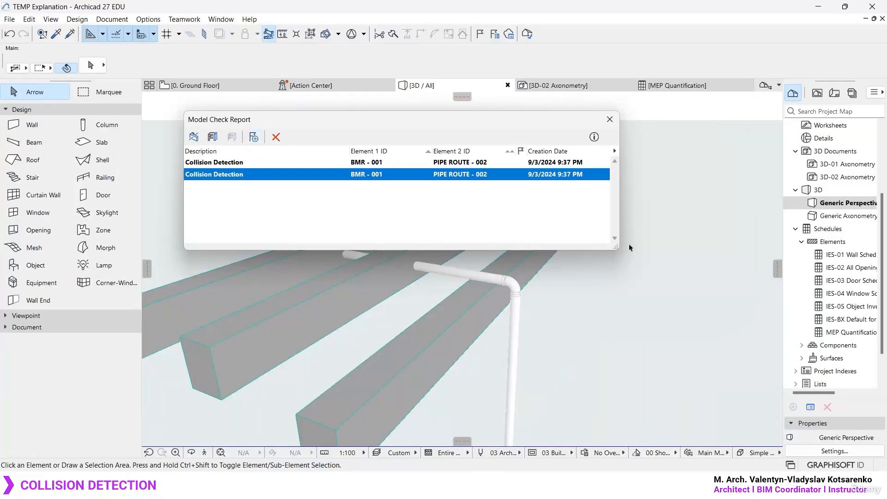
# - Make the Model Check Report narrower and taller, and delete its first entry, the collision between the middle beam and the pipe
pyautogui.moveTo(619, 252); pyautogui.dragTo(462, 398)
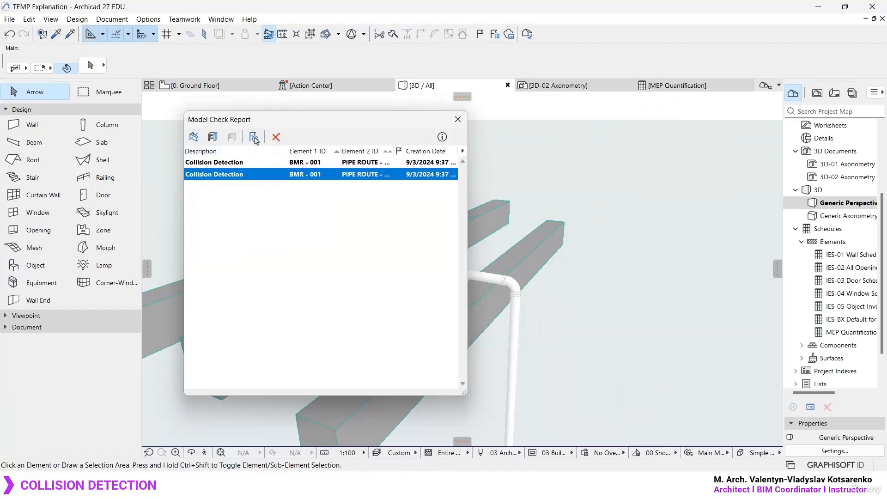
pyautogui.moveTo(240, 120); pyautogui.dragTo(214, 113)
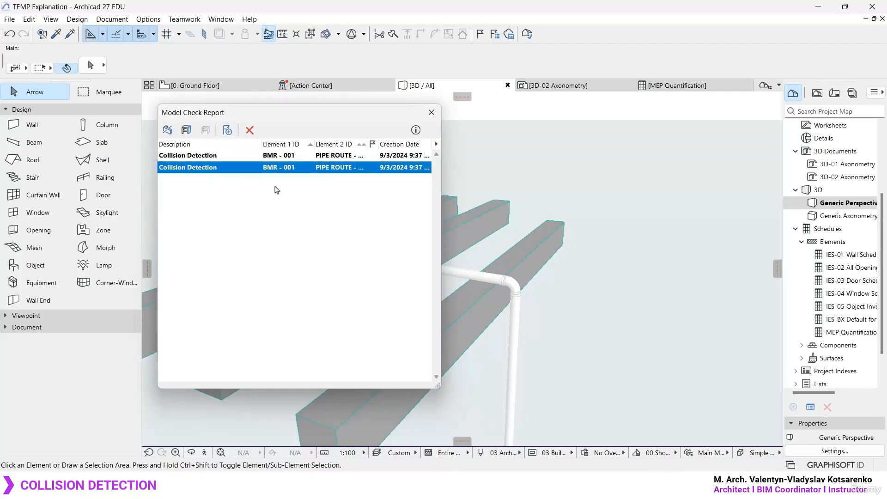
pyautogui.click(204, 157)
pyautogui.click(201, 169)
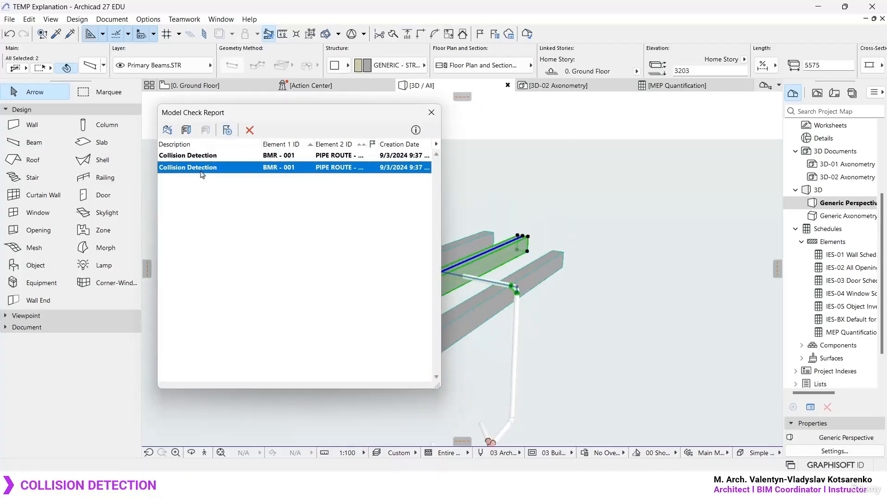
pyautogui.click(203, 158)
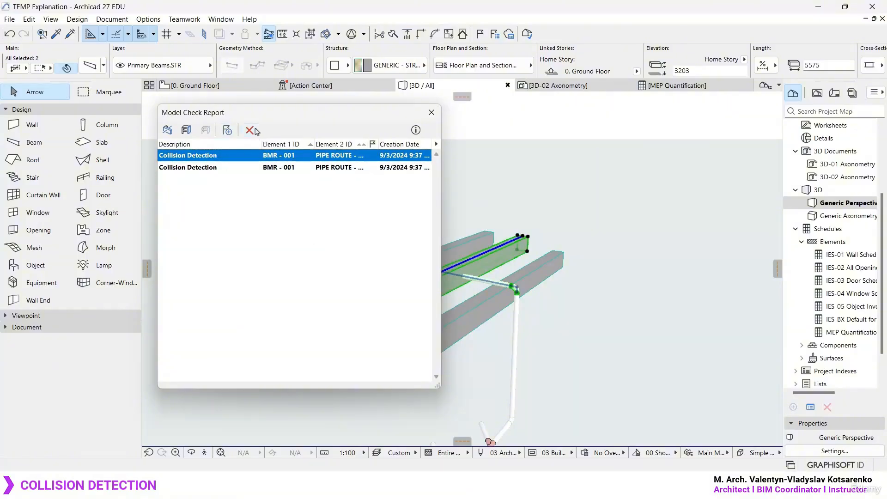
pyautogui.scroll(6, 596, 245)
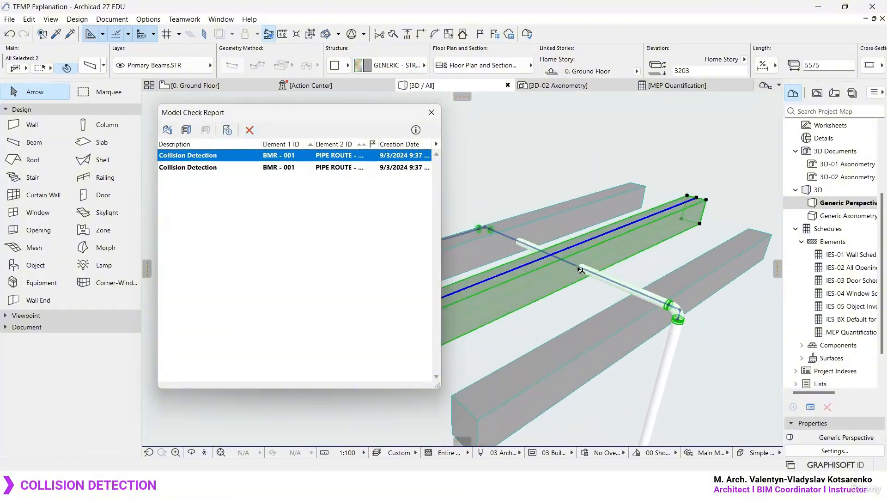
pyautogui.click(252, 132)
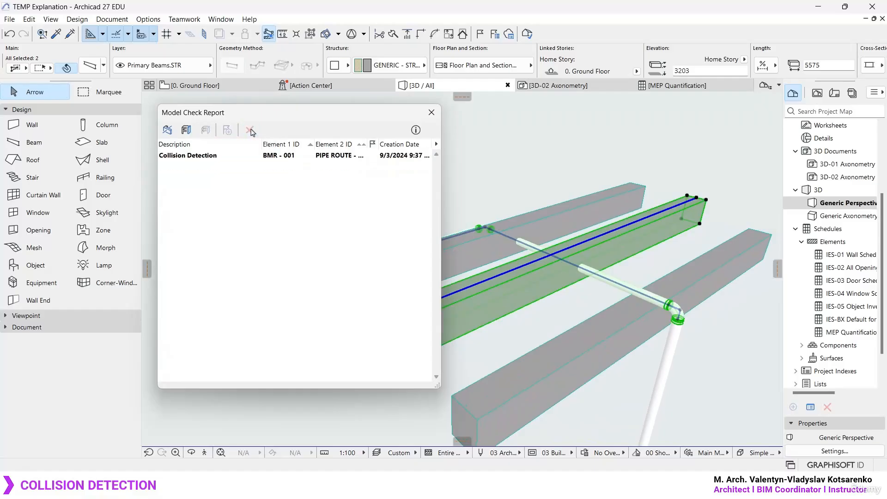
# - Select the remaining collision in the Model Check Report to locate its beam and pipe in 3D, and view the elements unselected
pyautogui.click(584, 143)
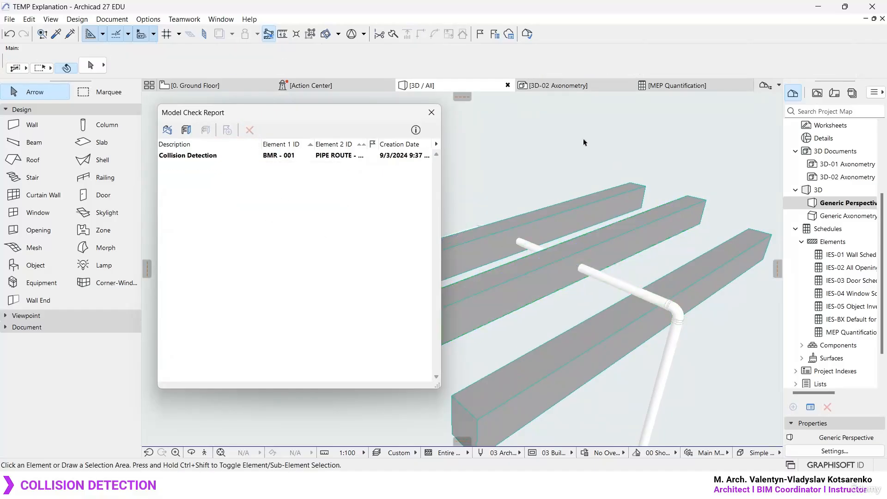
pyautogui.click(200, 157)
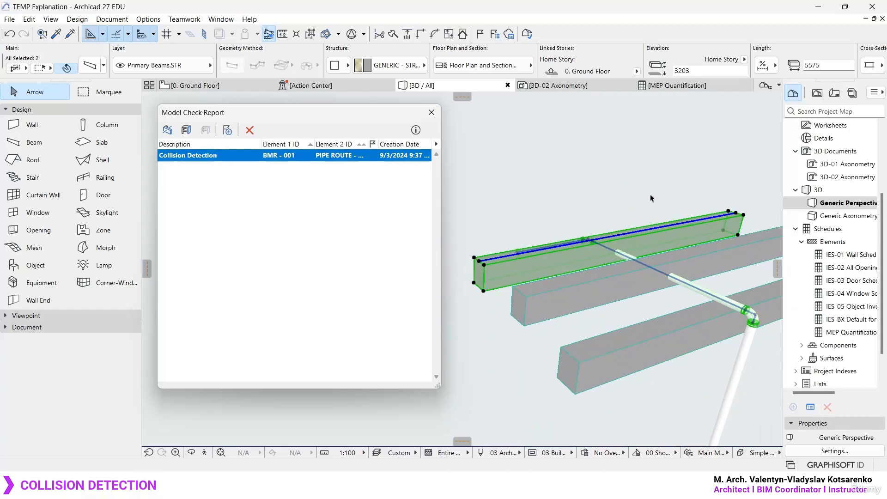
pyautogui.click(629, 192)
pyautogui.keyDown('shift'); pyautogui.moveTo(651, 279); pyautogui.dragTo(533, 203, button='middle'); pyautogui.keyUp('shift')
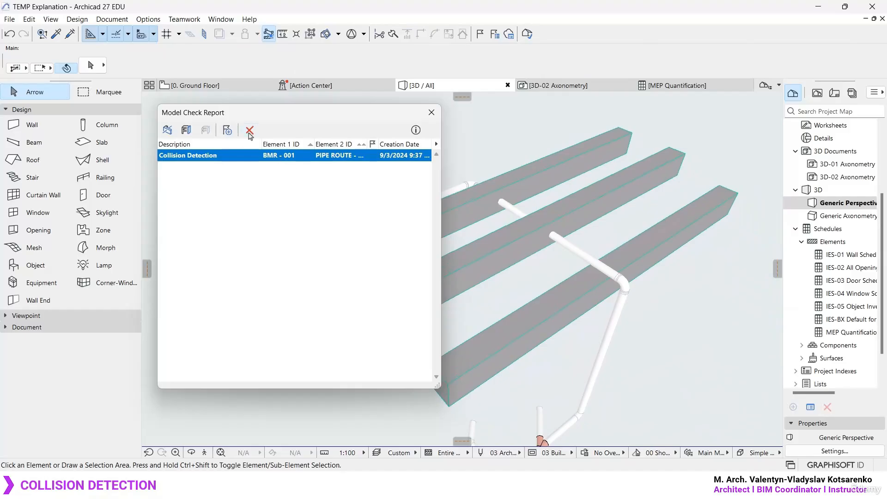
# - Open the Collision Detection settings from the report and examine the element type and layer criteria of Group 1 and Group 2
pyautogui.click(168, 129)
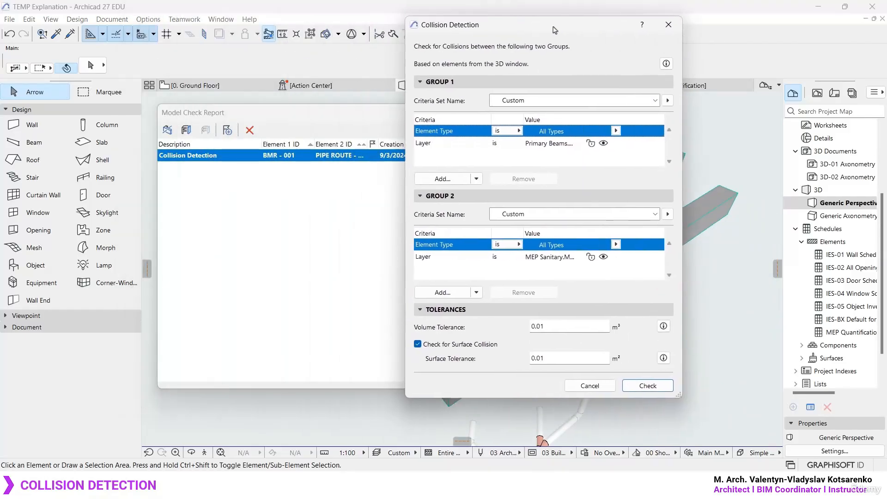
pyautogui.moveTo(554, 27); pyautogui.dragTo(556, 27)
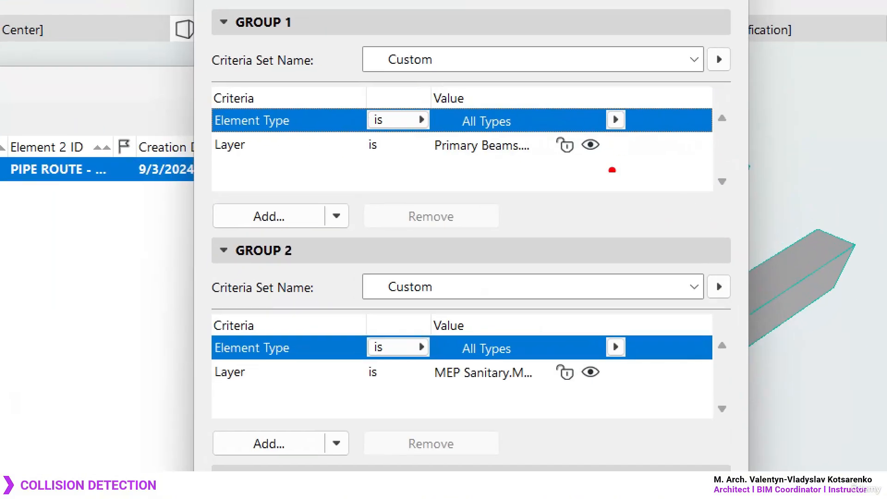
pyautogui.moveTo(160, 66)
pyautogui.keyDown('ctrl'); pyautogui.mouseDown()
pyautogui.moveTo(800, 445)
pyautogui.moveTo(707, 418)
pyautogui.mouseUp(); pyautogui.keyUp('ctrl')
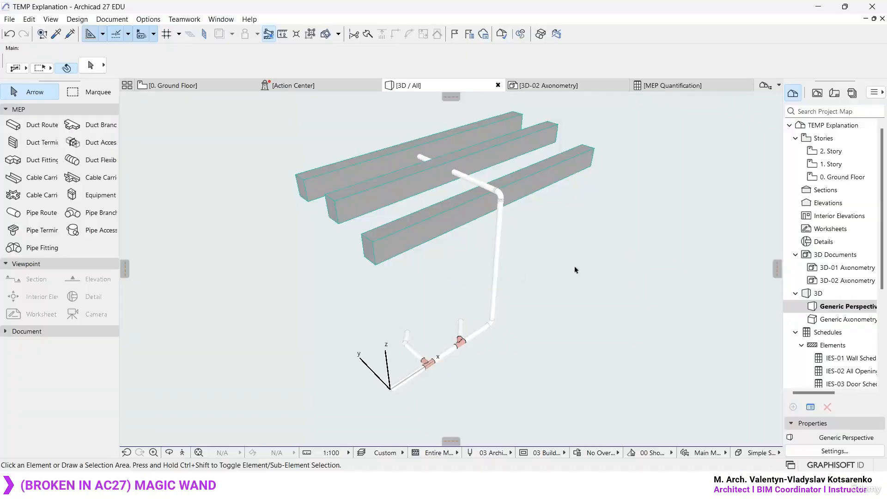
# - Open the Ground Floor plan and collapse the MEP tool group, leaving only the Document tools expanded in the toolbox
pyautogui.scroll(3, 578, 256)
pyautogui.moveTo(578, 255); pyautogui.dragTo(547, 278)
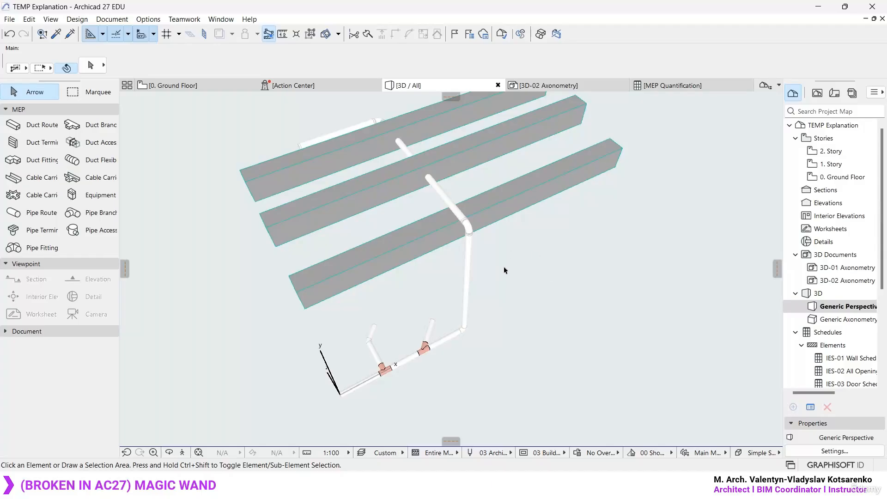
pyautogui.keyDown('shift'); pyautogui.moveTo(464, 342); pyautogui.dragTo(463, 345, button='middle'); pyautogui.keyUp('shift')
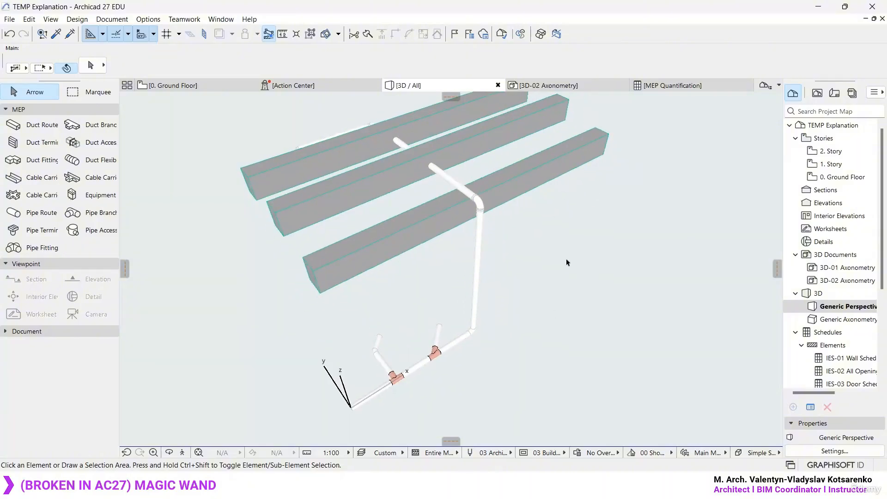
pyautogui.press('F2')
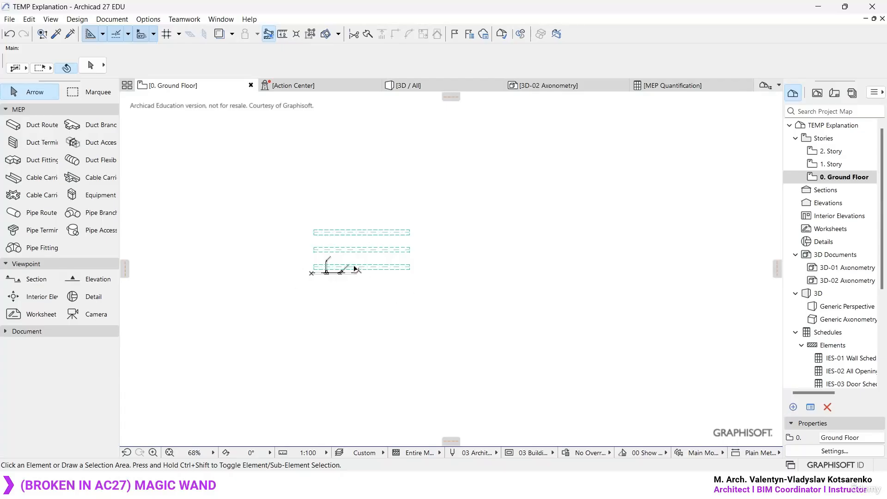
pyautogui.click(46, 109)
pyautogui.click(52, 122)
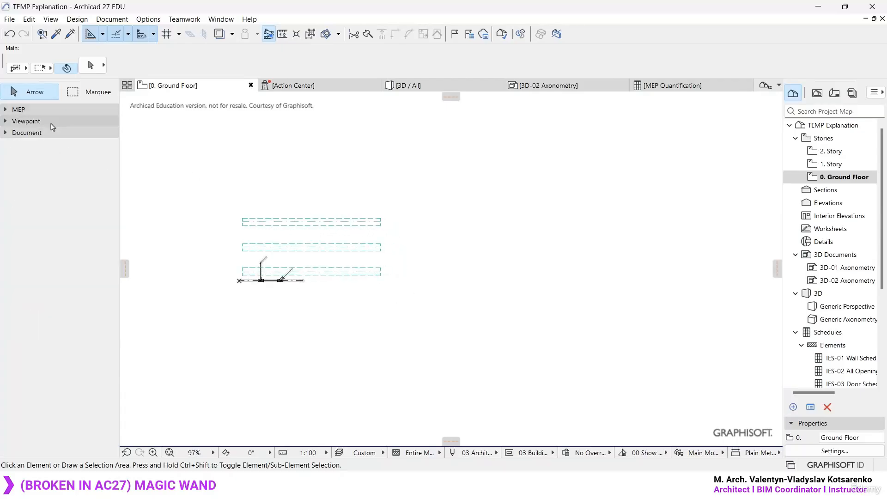
pyautogui.click(48, 134)
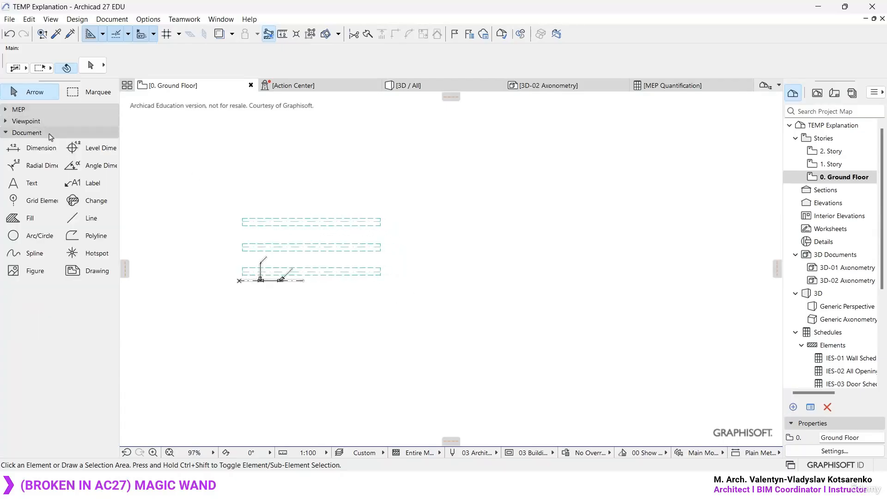
# - Draw an open four-segment polyline beside the beams: short horizontal, 45° diagonal upward, horizontal, and vertical downward
pyautogui.click(91, 238)
pyautogui.click(479, 226)
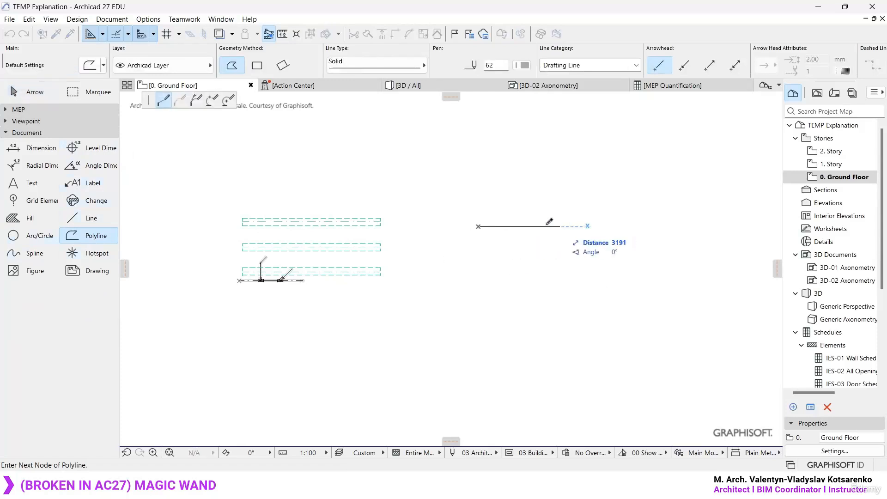
pyautogui.moveTo(580, 192); pyautogui.dragTo(417, 262, button='middle')
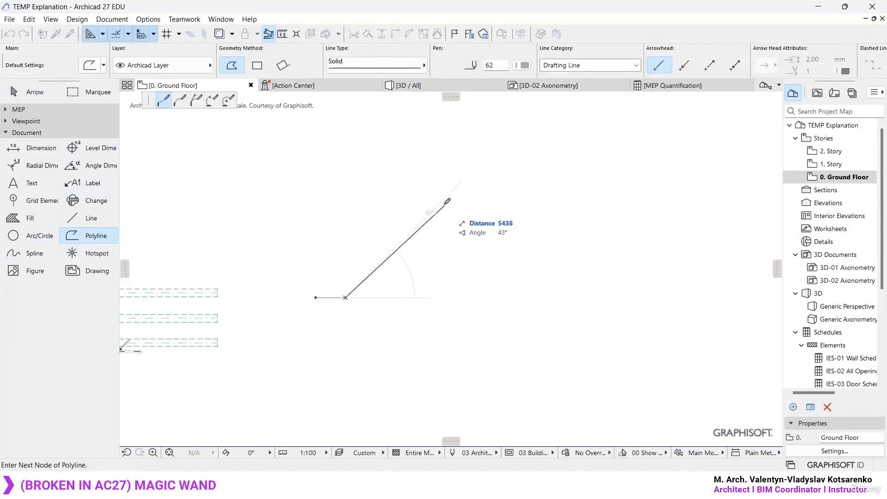
pyautogui.click(452, 191)
pyautogui.click(542, 191)
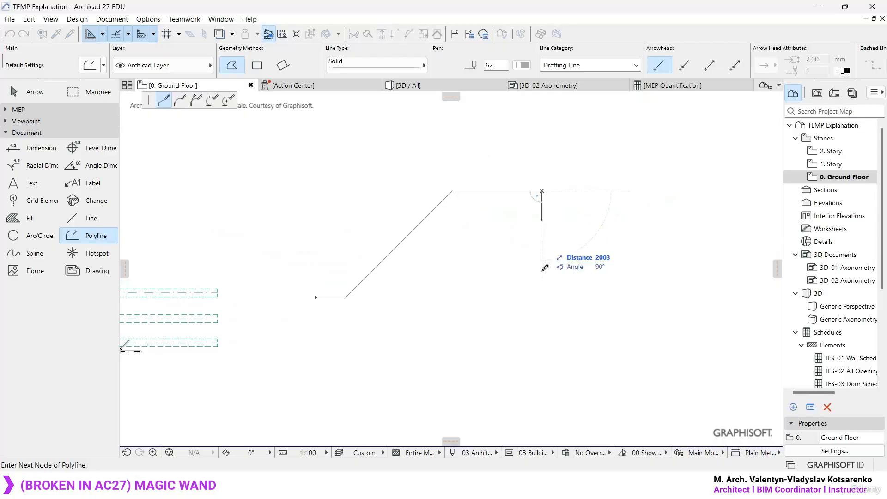
pyautogui.doubleClick(542, 297)
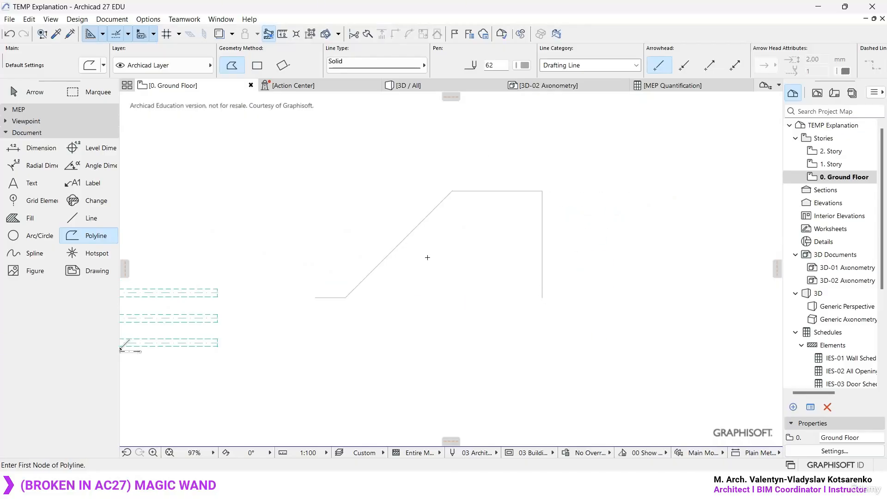
pyautogui.scroll(3, 432, 263)
pyautogui.press('Escape')
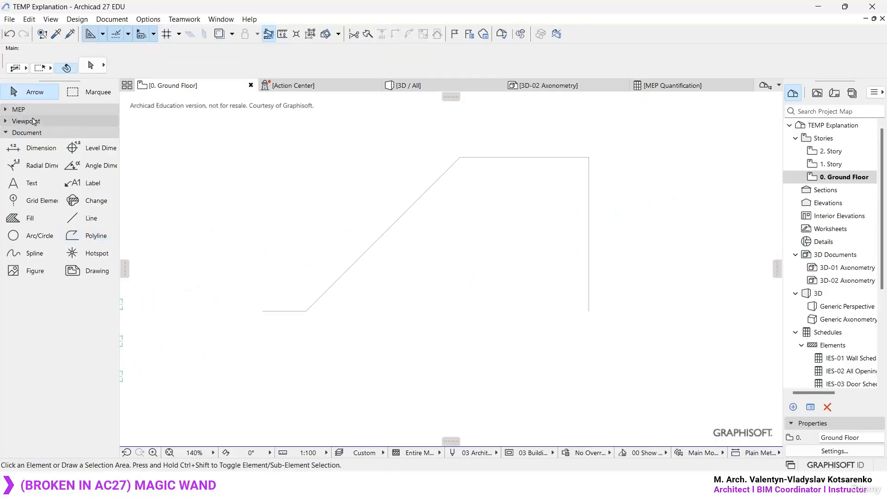
# - Try to trace the new polyline as a Pipe Route with the Magic Wand
pyautogui.click(37, 112)
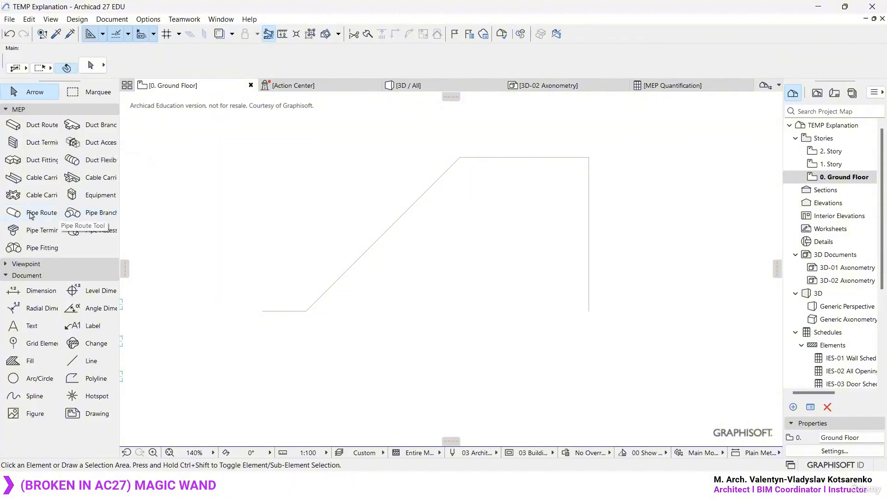
pyautogui.click(38, 214)
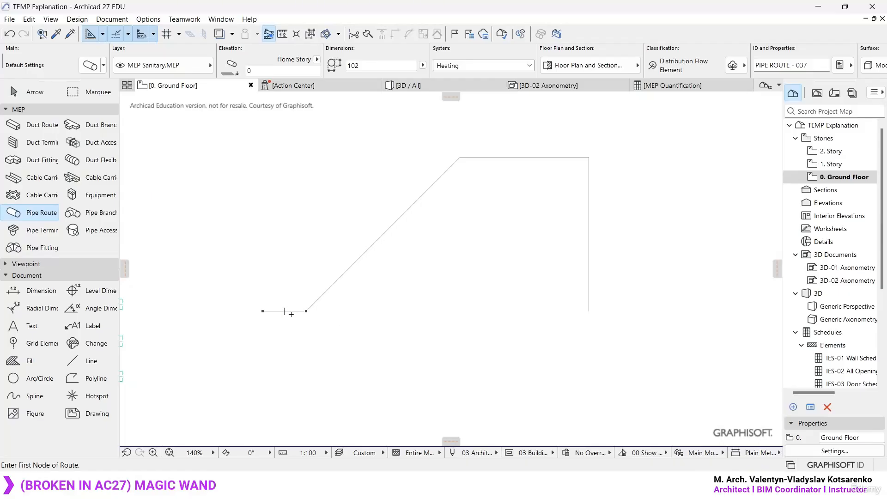
pyautogui.click(76, 20)
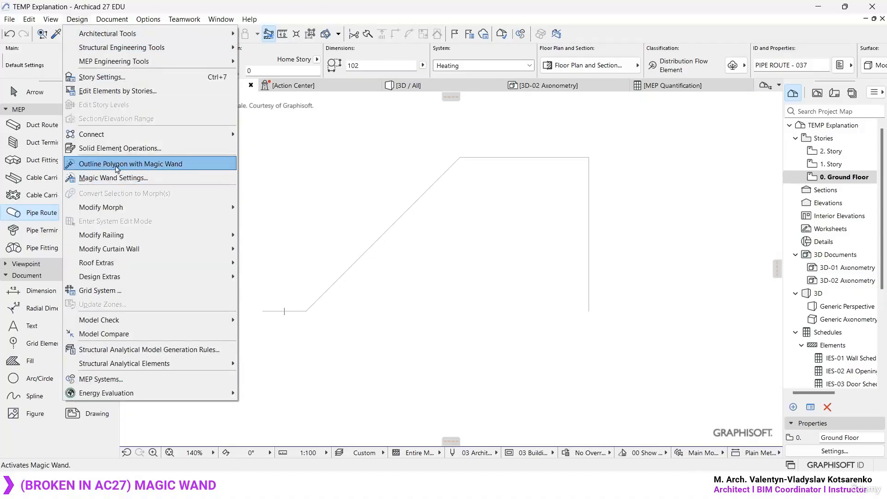
pyautogui.click(183, 165)
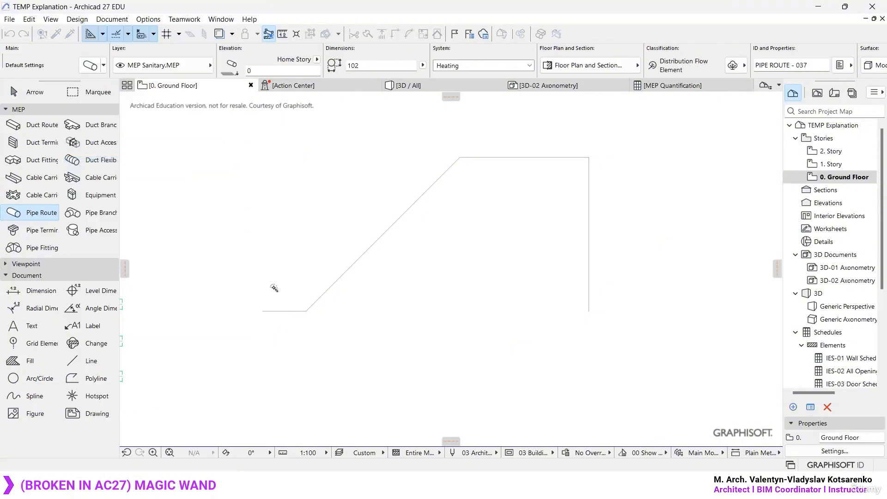
pyautogui.click(290, 312)
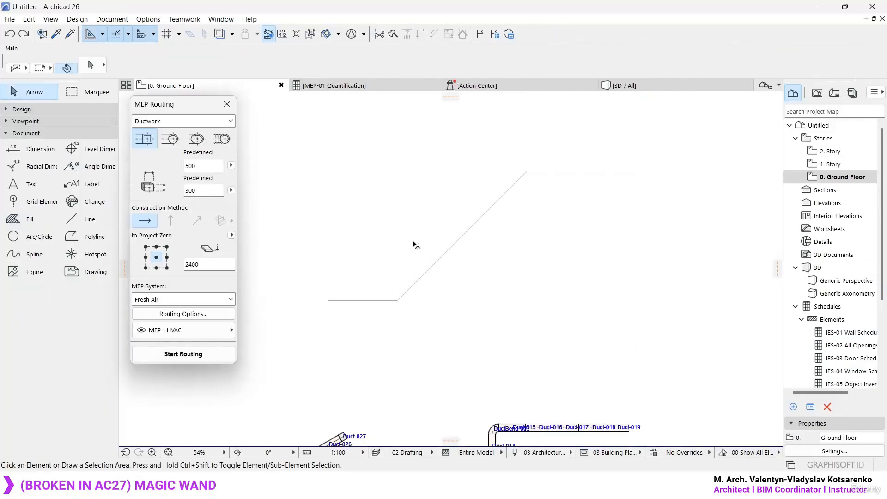
# - Switch to Archicad 26 and draw a second polyline from the first one's upper bend, running vertically up and ending in a 45° diagonal
pyautogui.moveTo(415, 245); pyautogui.dragTo(393, 252, button='middle')
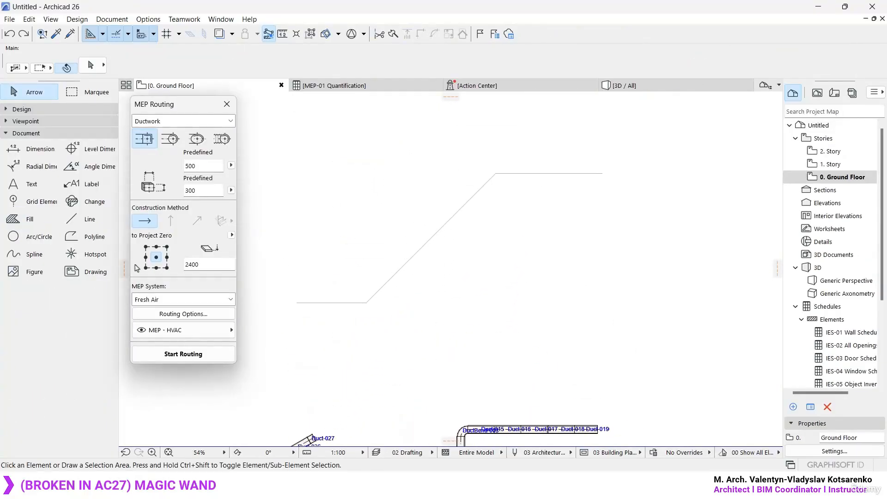
pyautogui.click(93, 237)
pyautogui.moveTo(499, 170); pyautogui.dragTo(471, 286, button='middle')
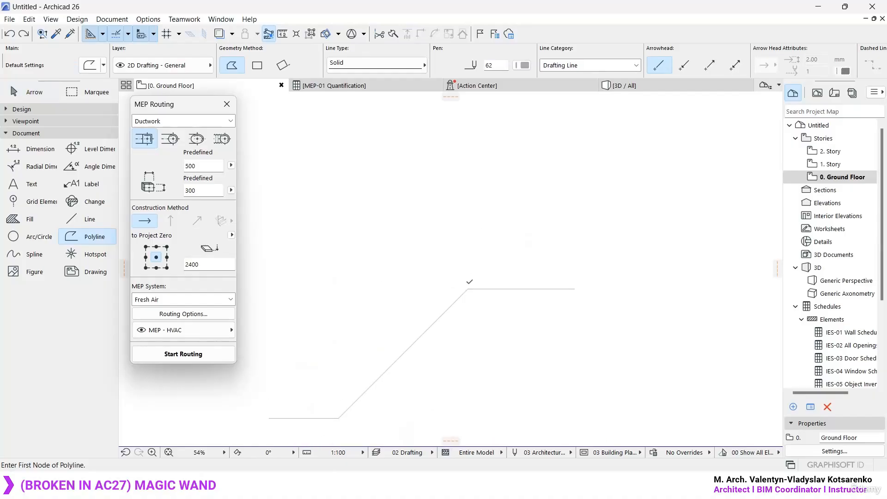
pyautogui.click(468, 173)
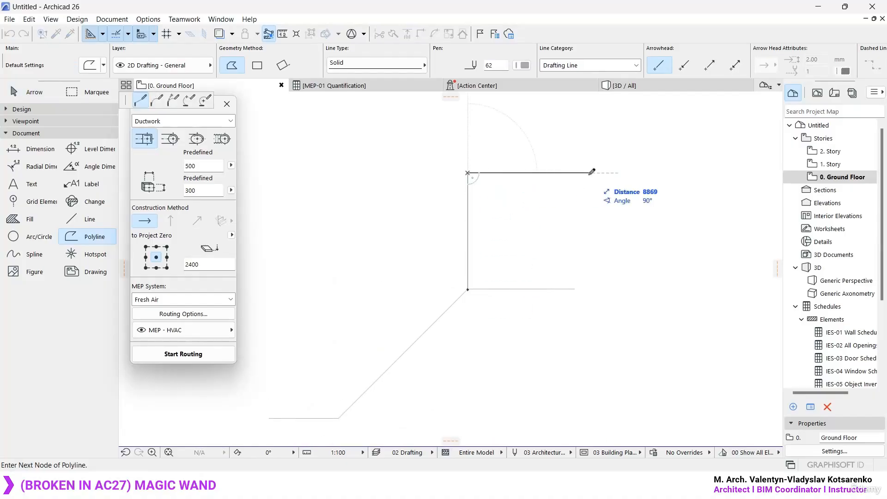
pyautogui.doubleClick(537, 105)
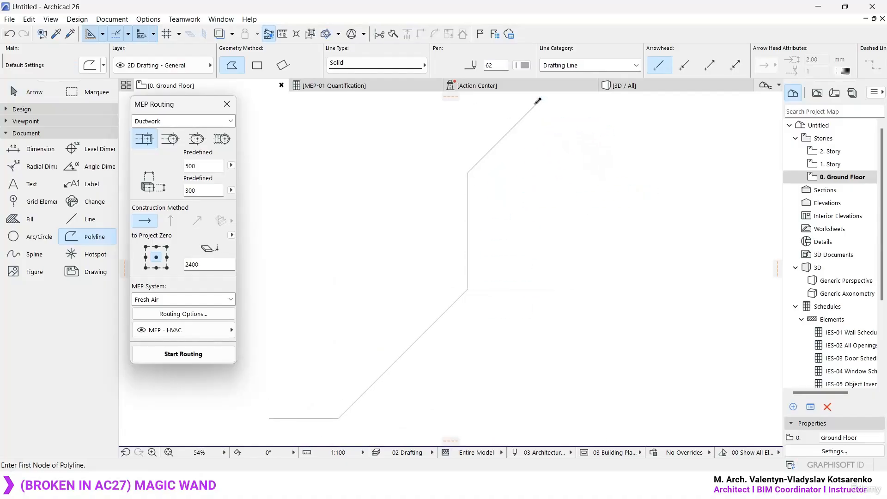
pyautogui.press('Escape')
# - Route rectangular 500 × 300 Fresh Air ductwork along the first polyline with the Magic Wand
pyautogui.scroll(-1, 506, 217)
pyautogui.moveTo(432, 224); pyautogui.dragTo(447, 143, button='middle')
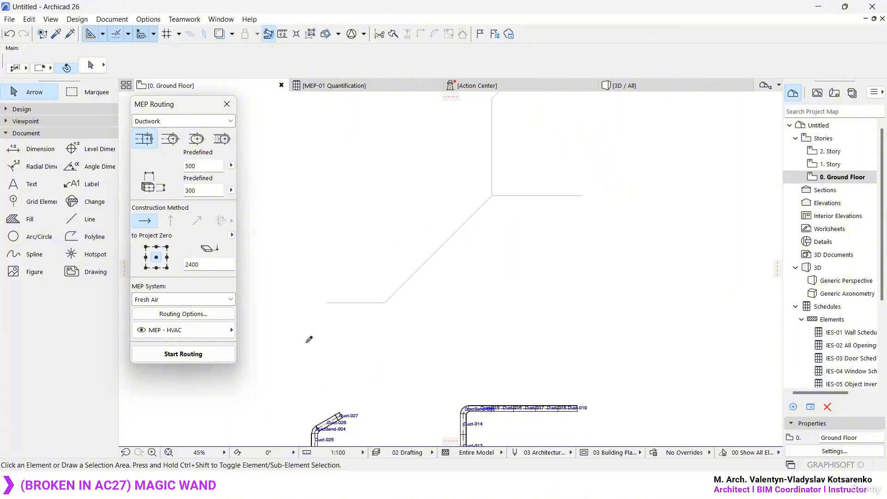
pyautogui.click(183, 354)
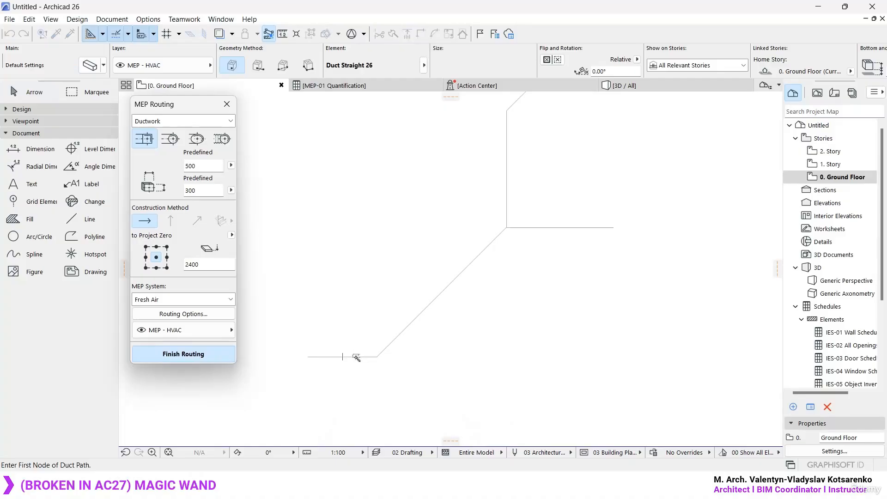
pyautogui.click(356, 357)
pyautogui.press('Escape')
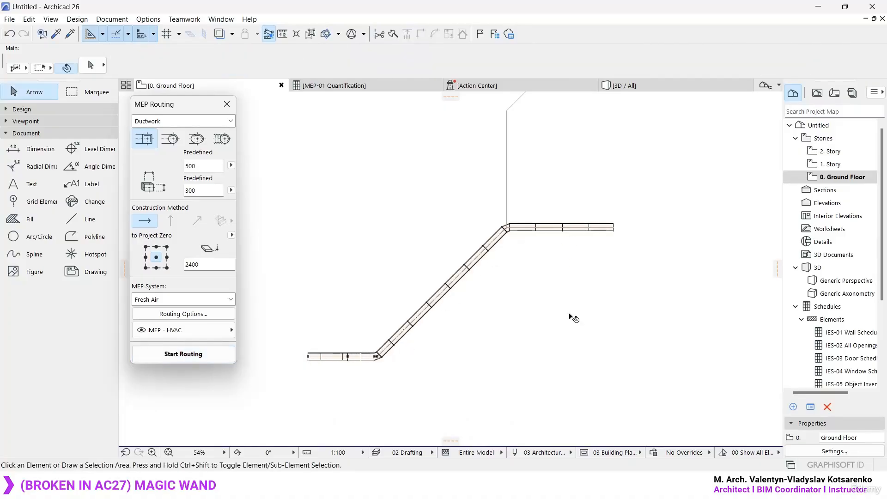
# - Route a second duct run with the same settings along the vertical and diagonal polyline using the Magic Wand
pyautogui.click(234, 355)
pyautogui.click(506, 185)
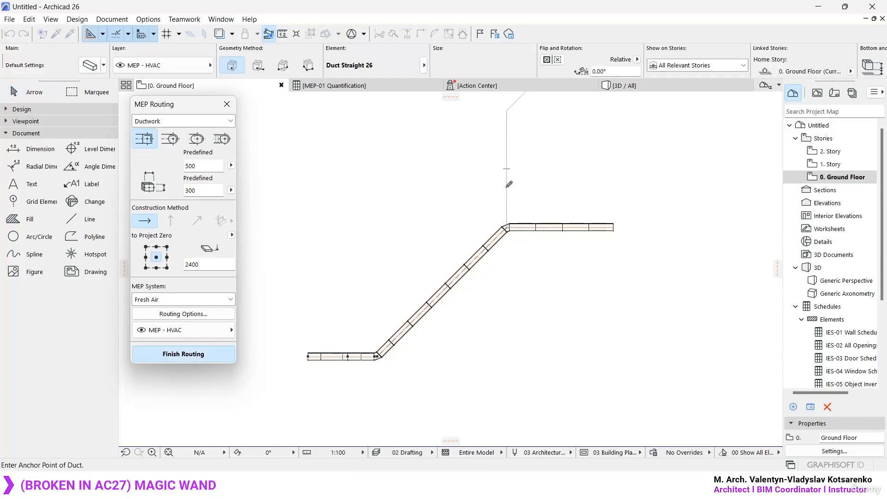
pyautogui.moveTo(550, 191); pyautogui.dragTo(525, 266, button='middle')
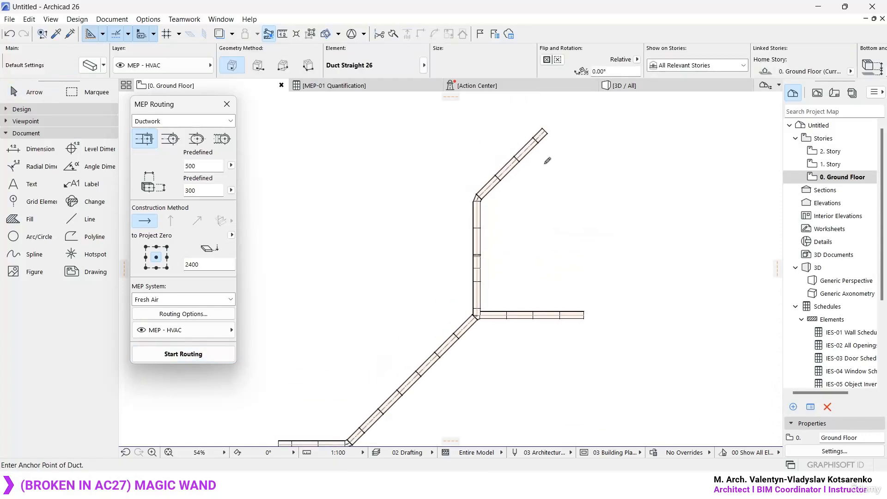
pyautogui.press('Escape')
# - Open the 3D view and examine the two duct runs where they meet at the bend
pyautogui.click(641, 89)
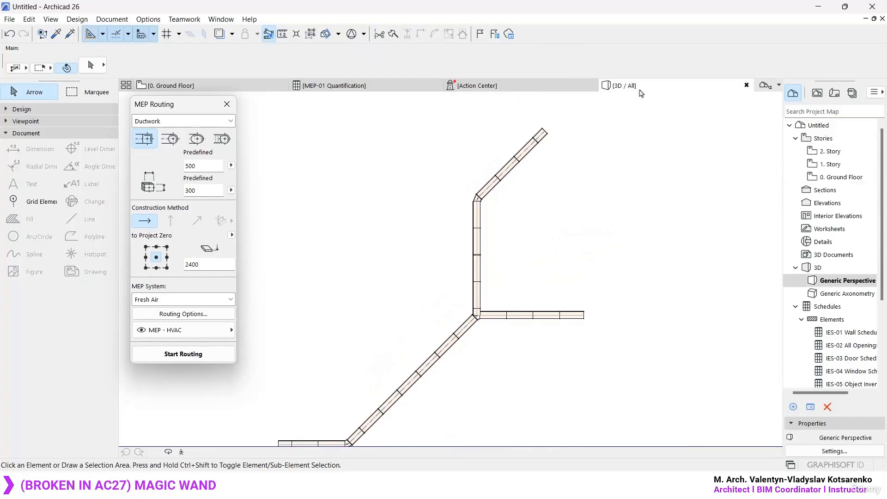
pyautogui.keyDown('shift'); pyautogui.moveTo(536, 217); pyautogui.dragTo(479, 232, button='middle'); pyautogui.keyUp('shift')
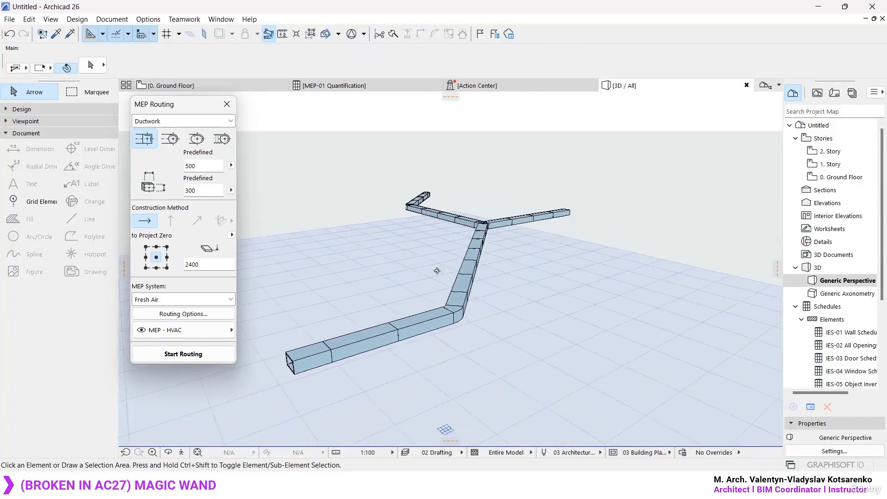
pyautogui.scroll(1, 437, 273)
pyautogui.keyDown('shift'); pyautogui.moveTo(546, 242); pyautogui.dragTo(459, 247, button='middle'); pyautogui.keyUp('shift')
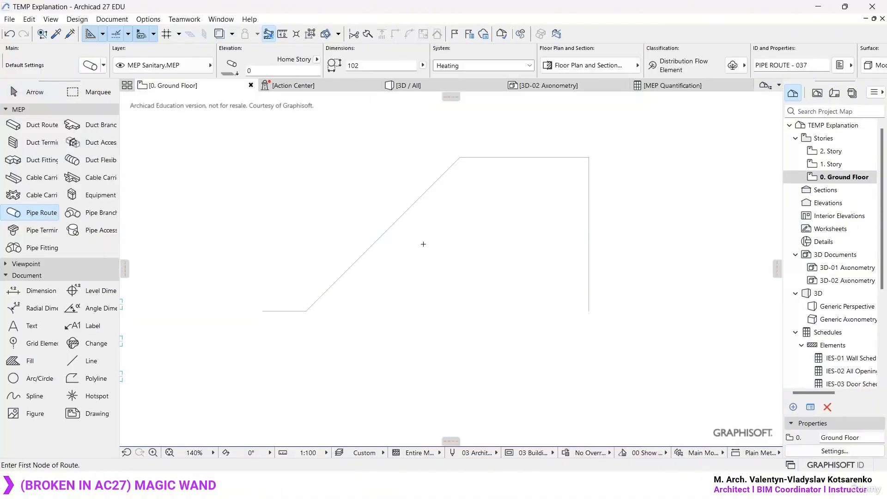
# - Draw a chained wall with three perpendicular segments beside the existing ducts in 3D, its last segment about 4480 mm long
pyautogui.press('F3')
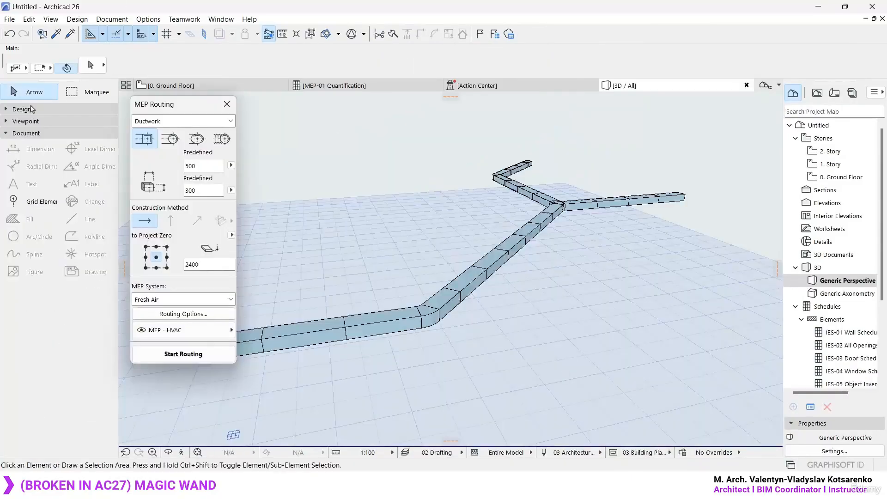
pyautogui.click(31, 109)
pyautogui.click(30, 124)
pyautogui.click(240, 67)
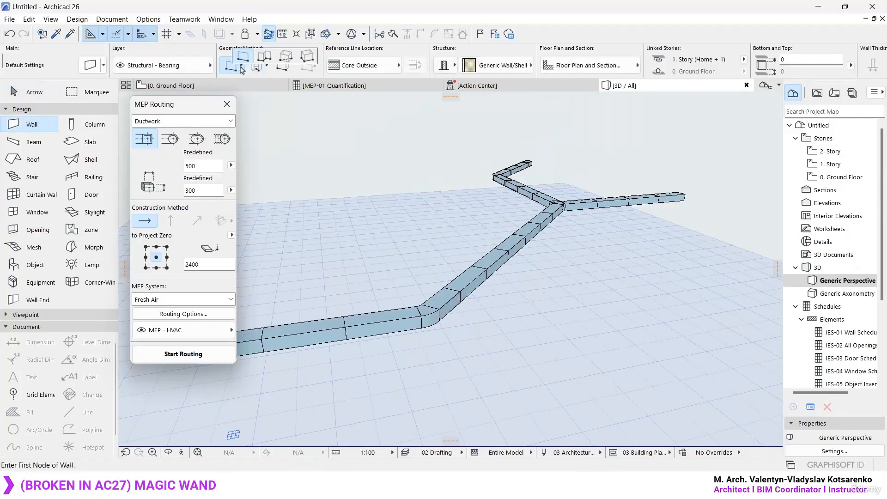
pyautogui.click(286, 59)
pyautogui.scroll(-3, 463, 237)
pyautogui.keyDown('shift'); pyautogui.moveTo(464, 238); pyautogui.dragTo(462, 380, button='middle'); pyautogui.keyUp('shift')
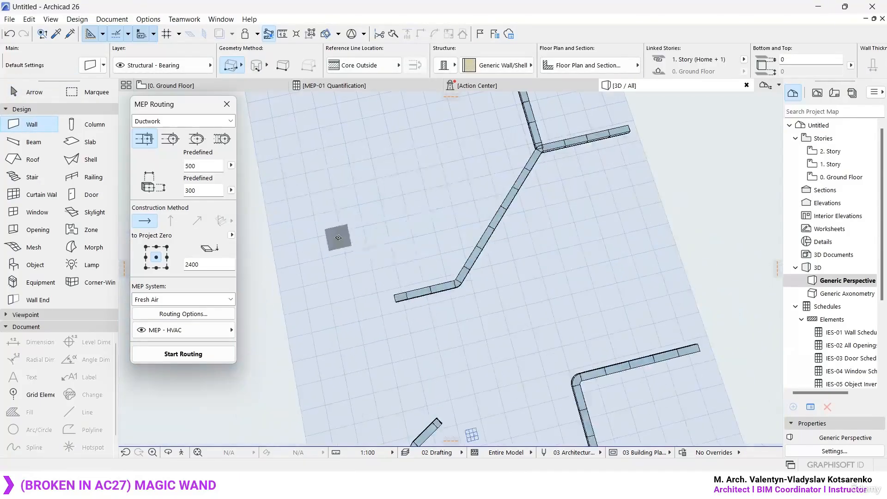
pyautogui.click(337, 237)
pyautogui.click(241, 65)
pyautogui.click(261, 66)
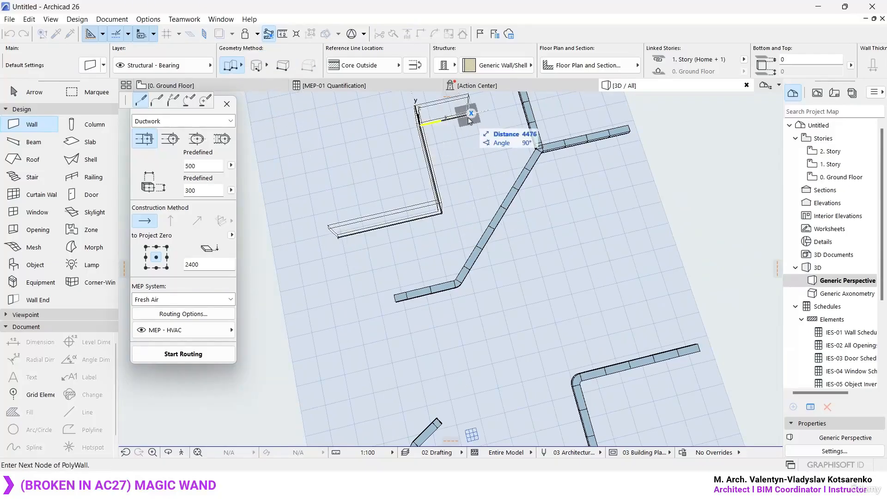
pyautogui.doubleClick(468, 118)
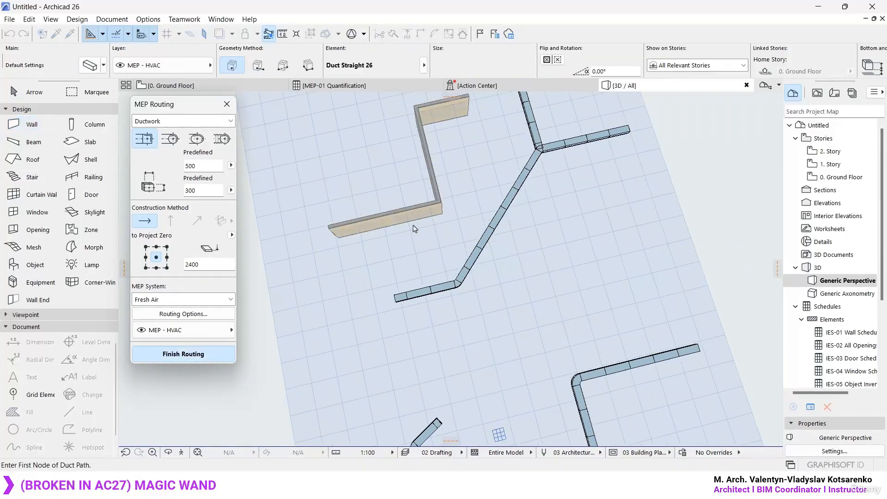
# - Route 500 × 300 Fresh Air ductwork along the chained wall with the Magic Wand
pyautogui.click(403, 216)
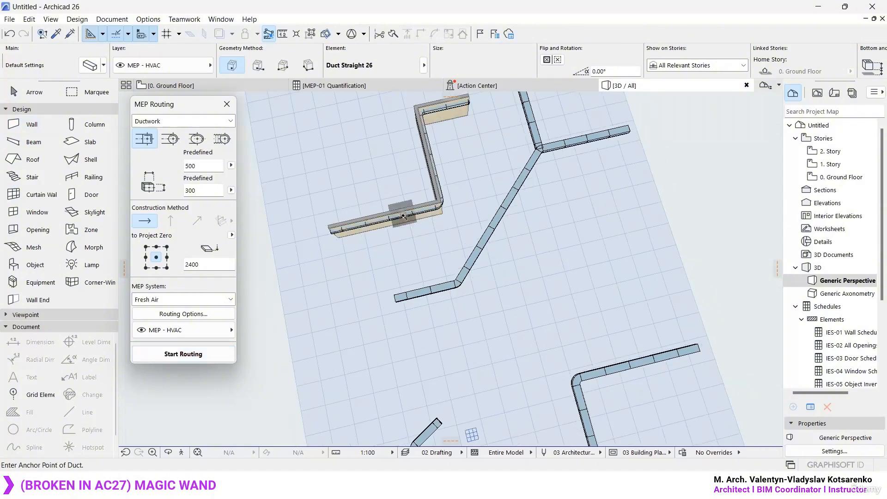
pyautogui.press('Escape')
# - Lower the top of all three chained wall segments together to a height of about 1880 mm, below the traced duct
pyautogui.scroll(5, 390, 170)
pyautogui.keyDown('shift'); pyautogui.moveTo(450, 368); pyautogui.dragTo(535, 229, button='middle'); pyautogui.keyUp('shift')
pyautogui.click(465, 281)
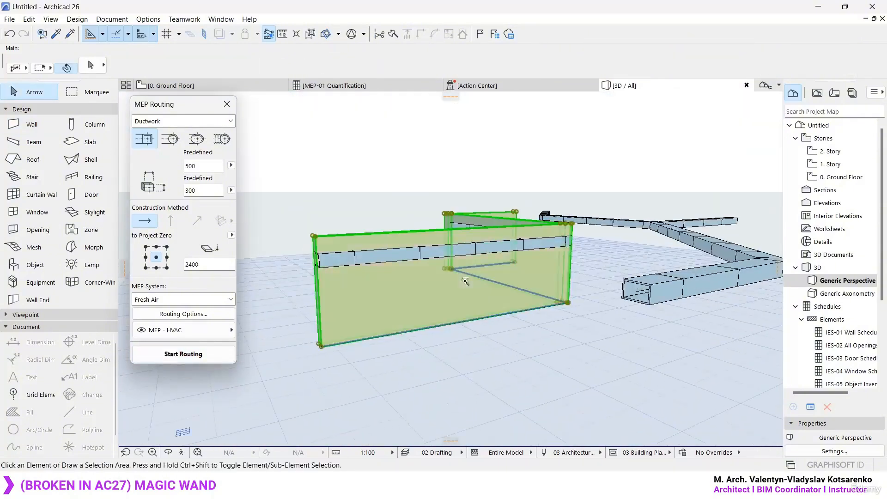
pyautogui.click(318, 238)
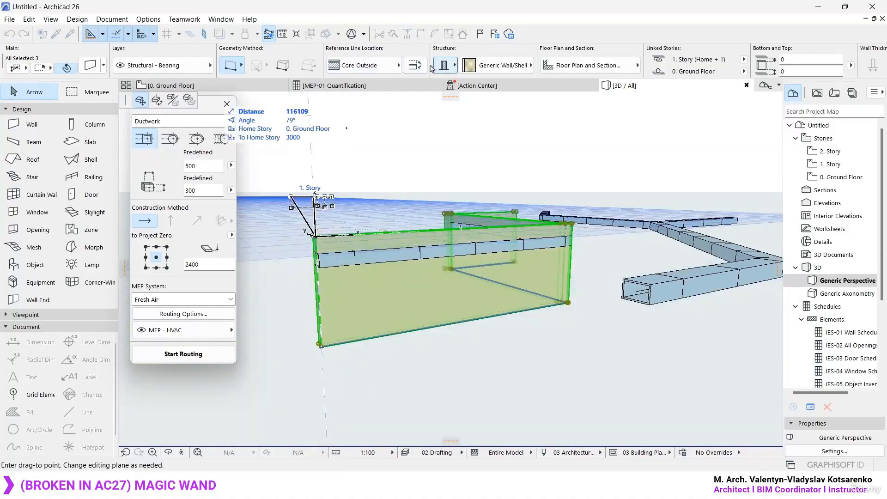
pyautogui.press('Escape')
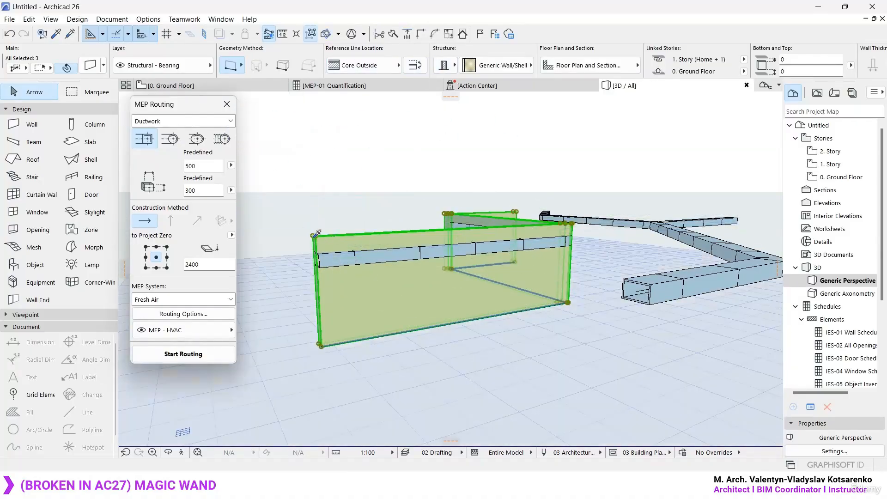
pyautogui.click(318, 234)
pyautogui.press('Escape')
pyautogui.click(318, 235)
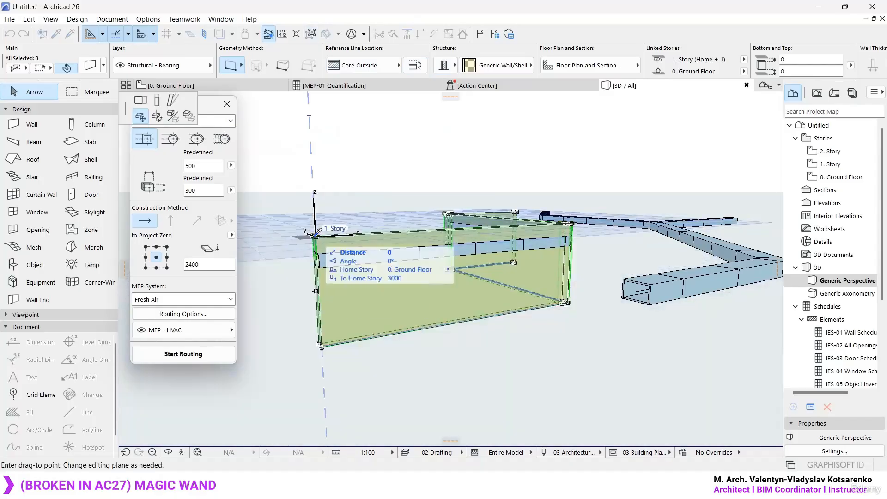
pyautogui.click(156, 101)
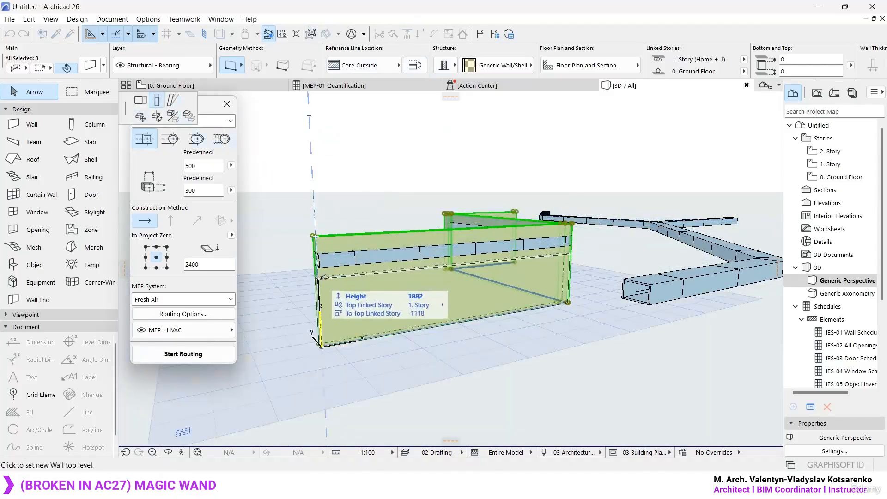
pyautogui.click(318, 280)
pyautogui.press('Escape')
pyautogui.keyDown('shift'); pyautogui.moveTo(597, 370); pyautogui.dragTo(718, 331, button='middle'); pyautogui.keyUp('shift')
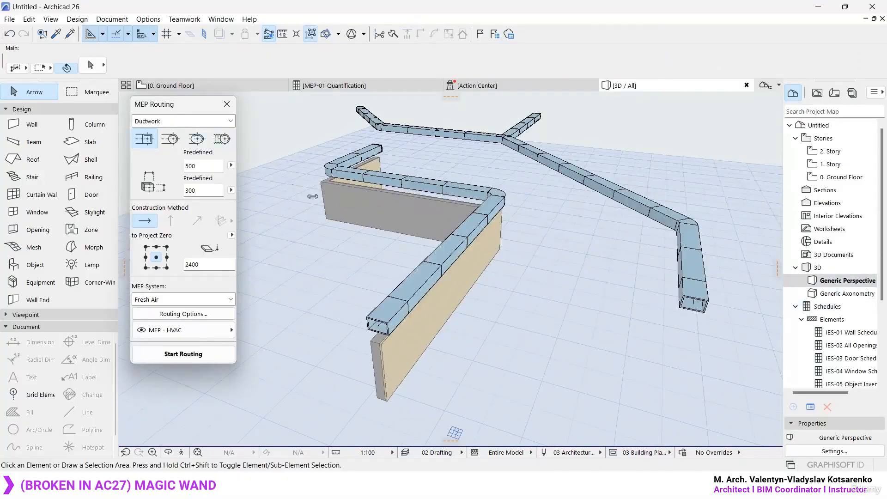
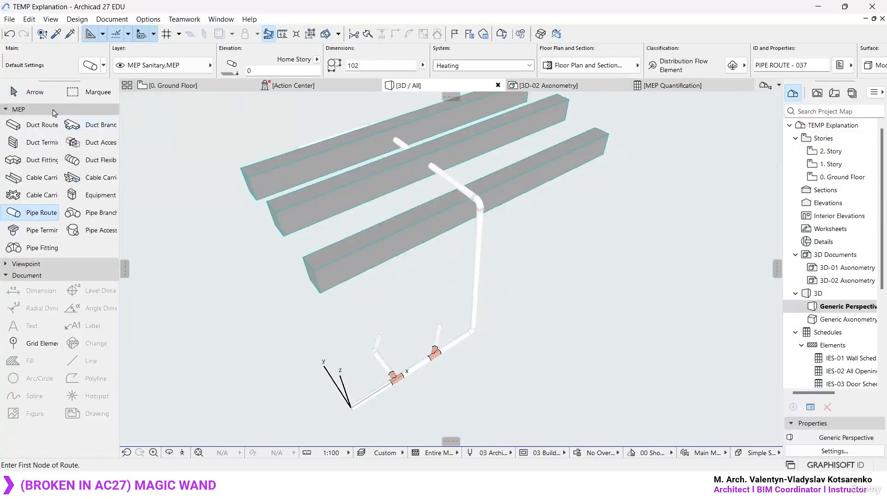
# - Apply the Architectural Profile 27 work environment
pyautogui.click(146, 21)
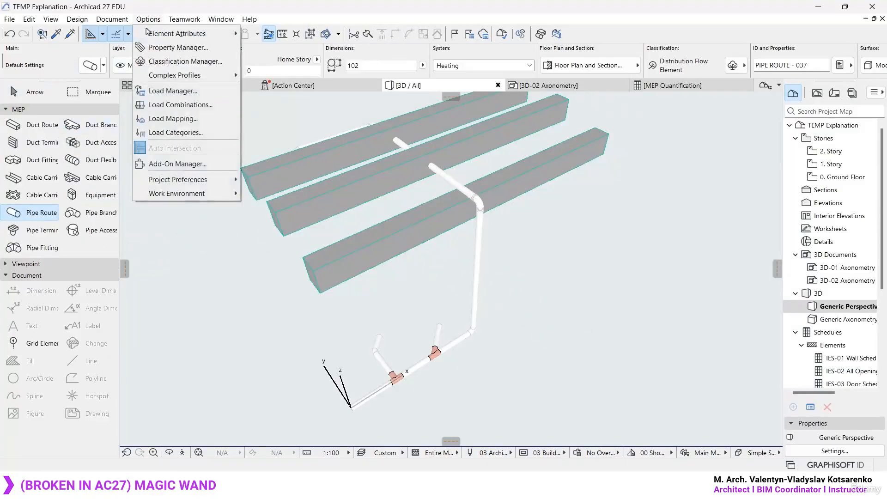
pyautogui.moveTo(187, 193)
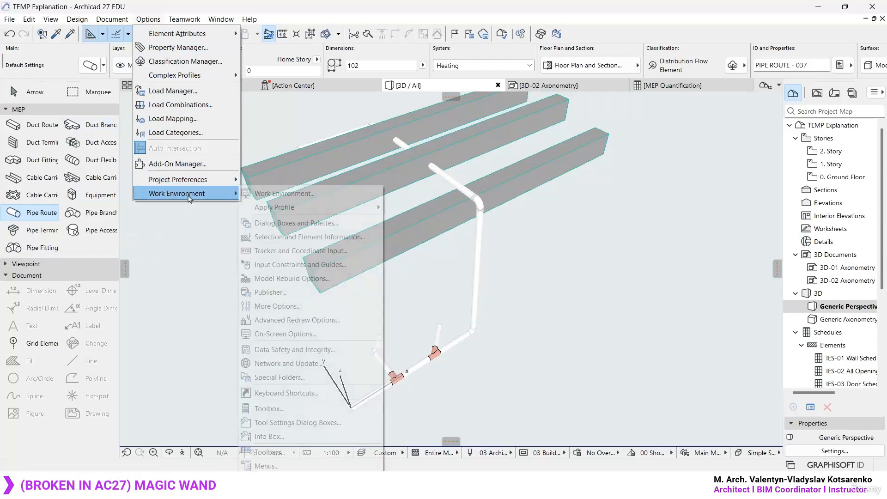
pyautogui.moveTo(361, 207)
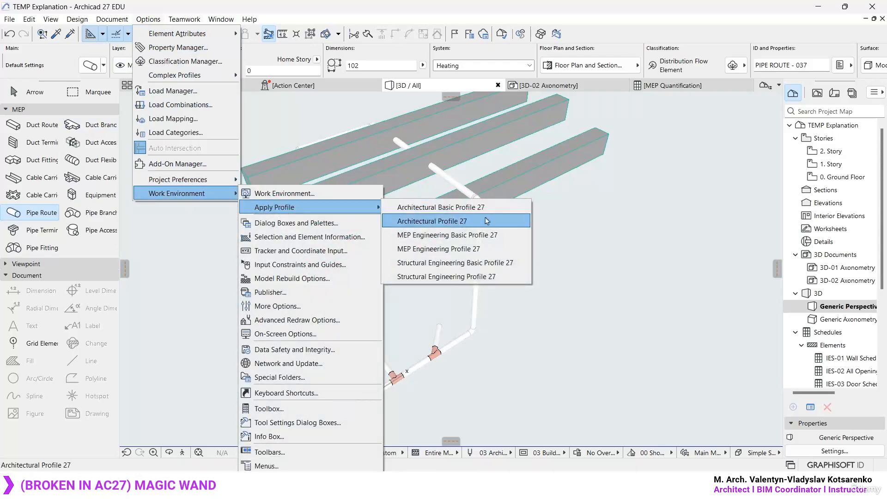
pyautogui.click(452, 220)
# - Draw a chained Generic Wall with three angled segments in 3D, beside the beams and the pipe run
pyautogui.click(13, 142)
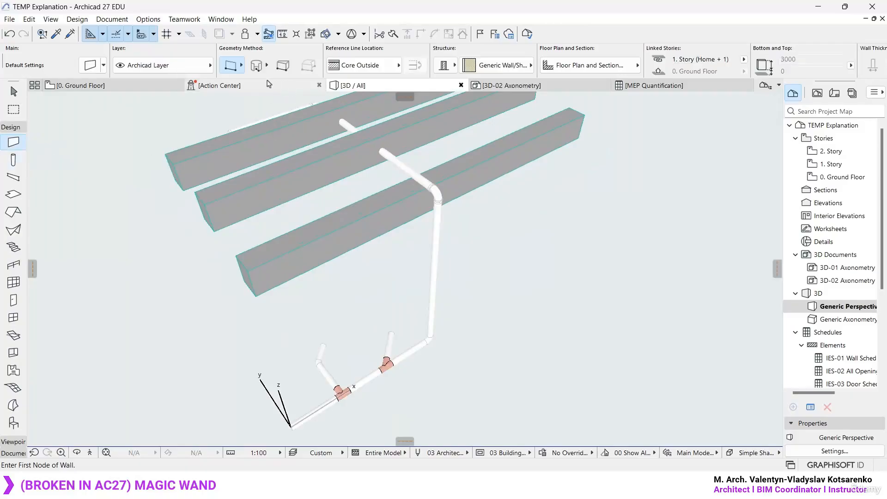
pyautogui.scroll(4, 433, 272)
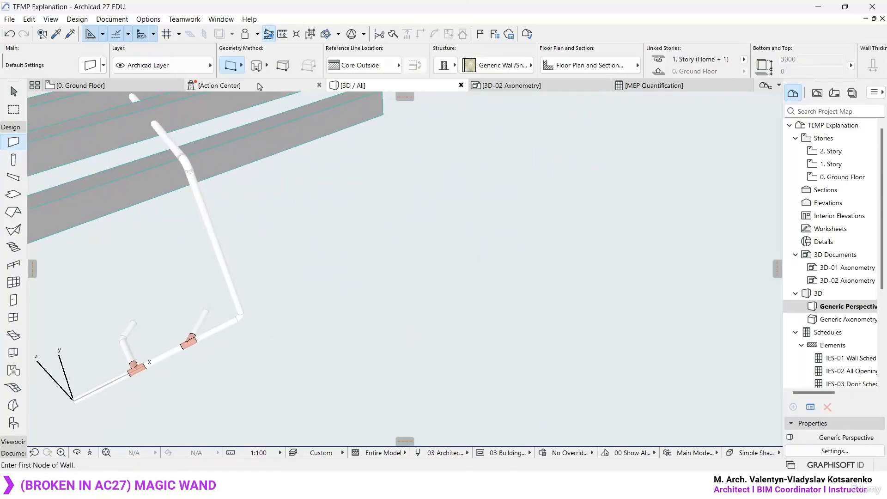
pyautogui.click(242, 70)
pyautogui.click(271, 67)
pyautogui.click(373, 302)
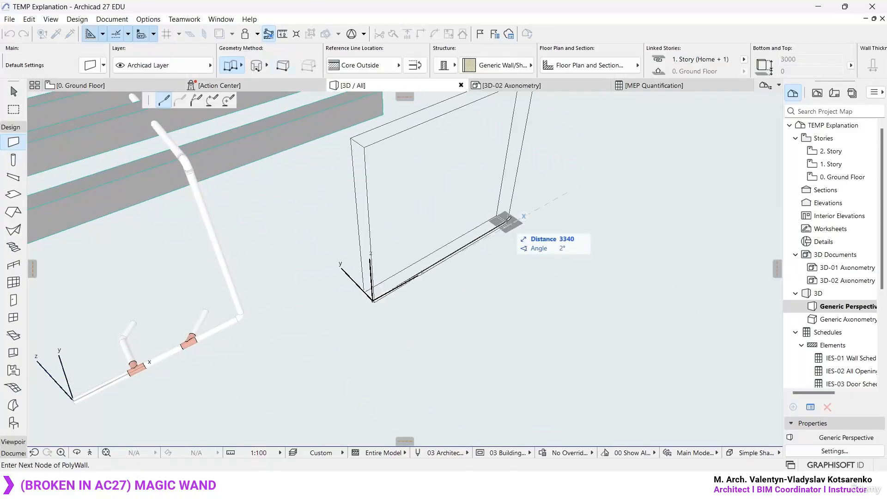
pyautogui.click(578, 188)
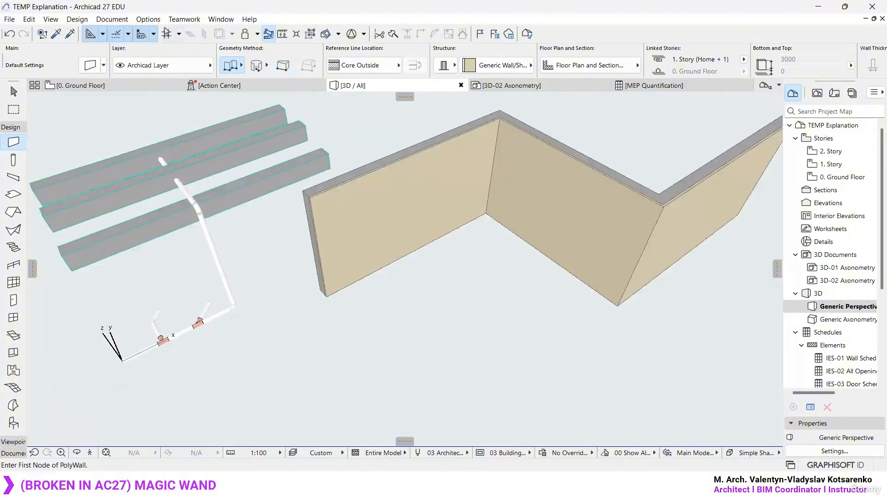
# - Apply the MEP Engineering Profile 27 work environment
pyautogui.click(149, 19)
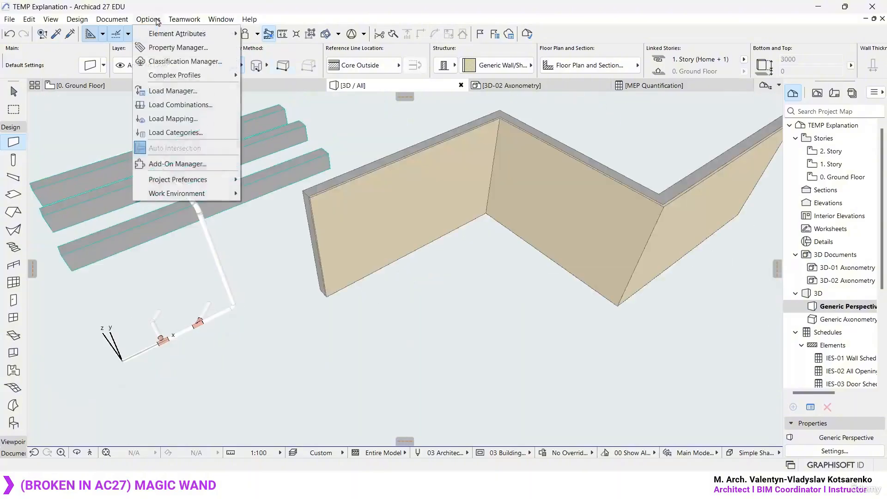
pyautogui.moveTo(194, 194)
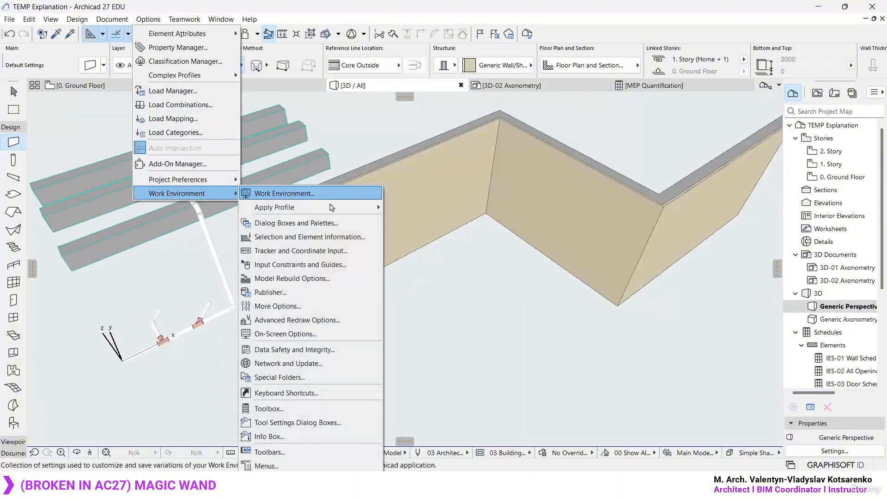
pyautogui.moveTo(277, 207)
pyautogui.click(460, 247)
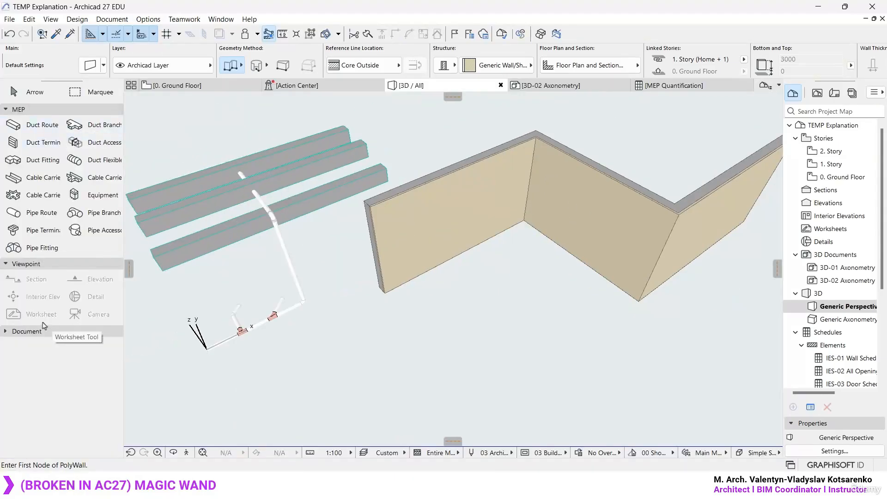
# - Activate the Duct Route tool and inspect the three-segment chained wall as a path for routing
pyautogui.moveTo(547, 208); pyautogui.dragTo(430, 282, button='middle')
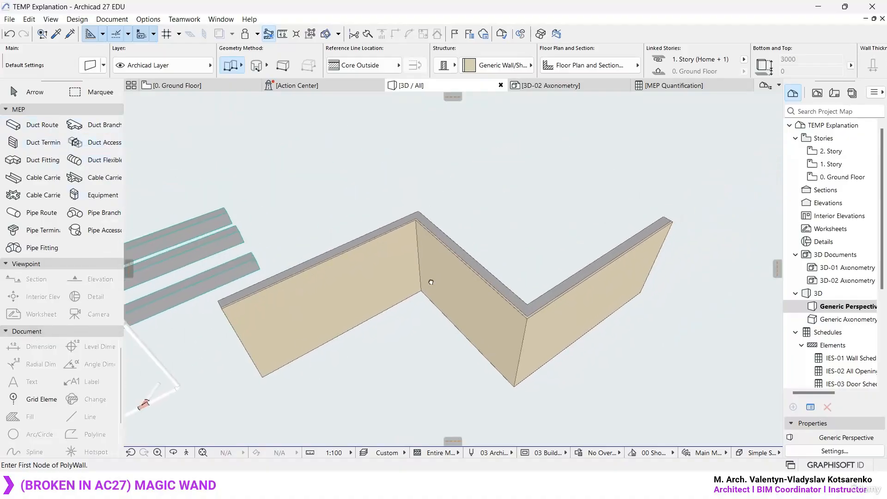
pyautogui.keyDown('shift'); pyautogui.moveTo(405, 253); pyautogui.dragTo(423, 277, button='middle'); pyautogui.keyUp('shift')
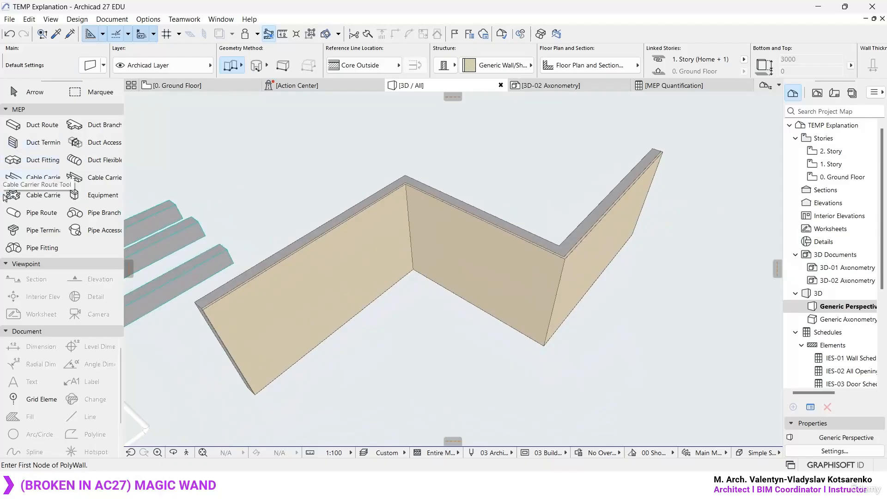
pyautogui.click(33, 215)
pyautogui.click(44, 128)
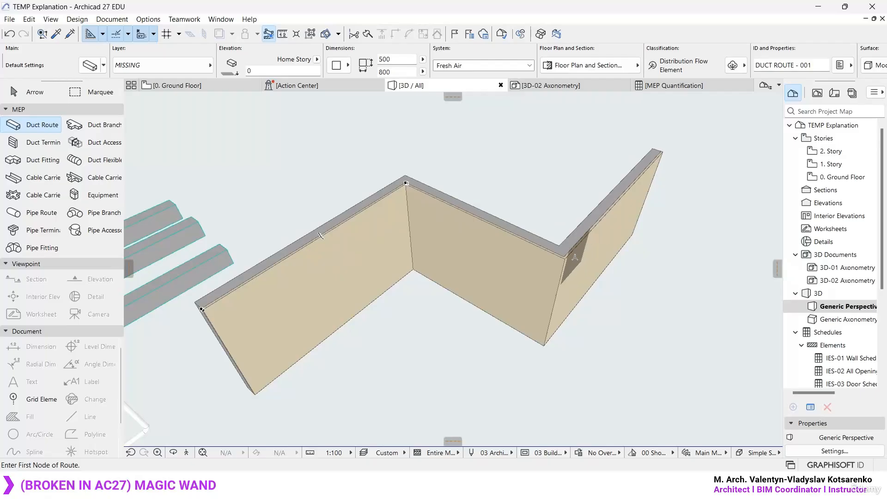
pyautogui.keyDown('shift'); pyautogui.moveTo(432, 247); pyautogui.dragTo(598, 256, button='middle'); pyautogui.keyUp('shift')
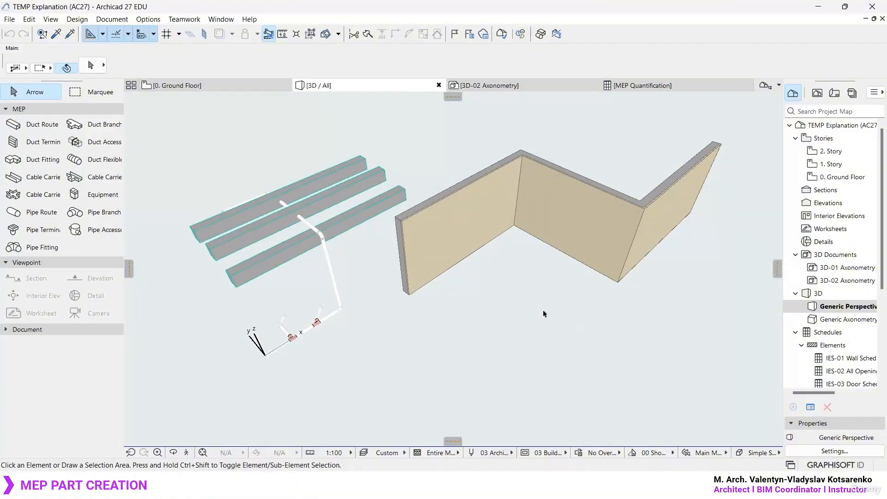
pyautogui.scroll(5, 480, 231)
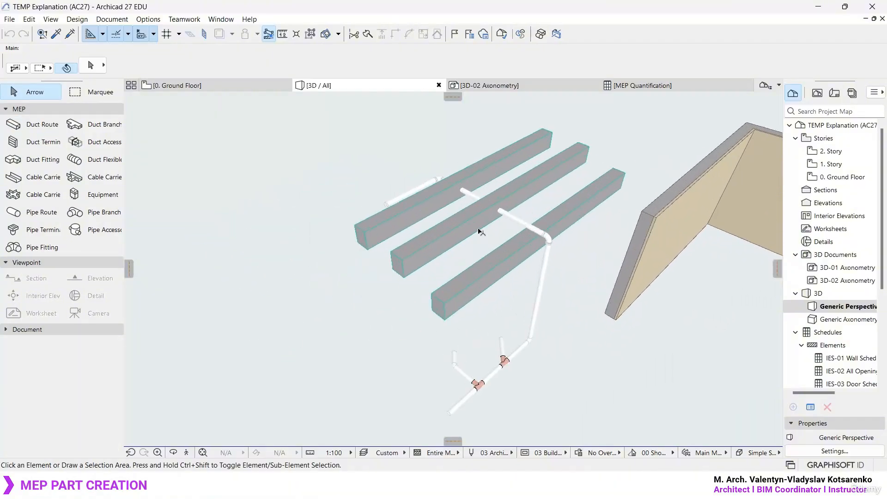
# - Switch to the MEP Modeler brochure PDF and examine the sanitary manhole and its connected pipes in the axonometric drawing
pyautogui.keyDown('shift'); pyautogui.moveTo(481, 231); pyautogui.dragTo(493, 271, button='middle'); pyautogui.keyUp('shift')
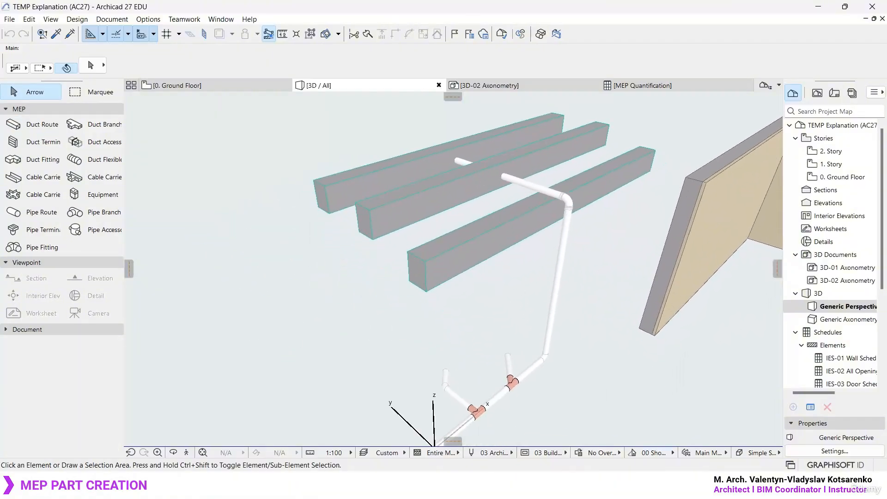
pyautogui.click(627, 484)
pyautogui.keyDown('ctrl'); pyautogui.scroll(-2, 561, 275); pyautogui.keyUp('ctrl')
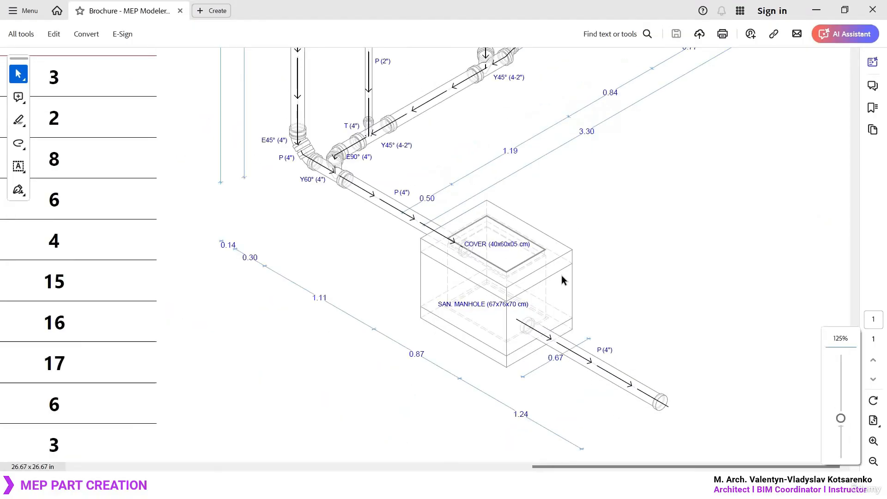
pyautogui.keyDown('ctrl'); pyautogui.scroll(-4, 593, 310); pyautogui.keyUp('ctrl')
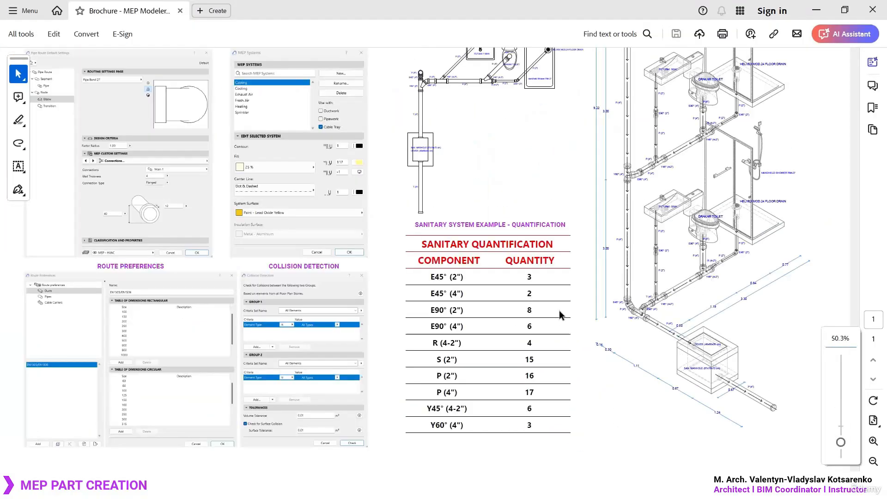
pyautogui.keyDown('ctrl'); pyautogui.scroll(5, 793, 353); pyautogui.keyUp('ctrl')
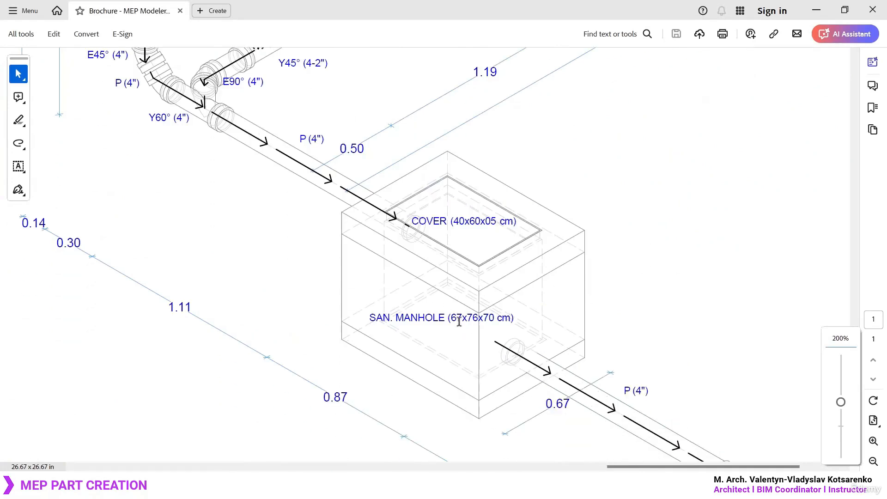
pyautogui.keyDown('ctrl'); pyautogui.scroll(-1, 459, 322); pyautogui.keyUp('ctrl')
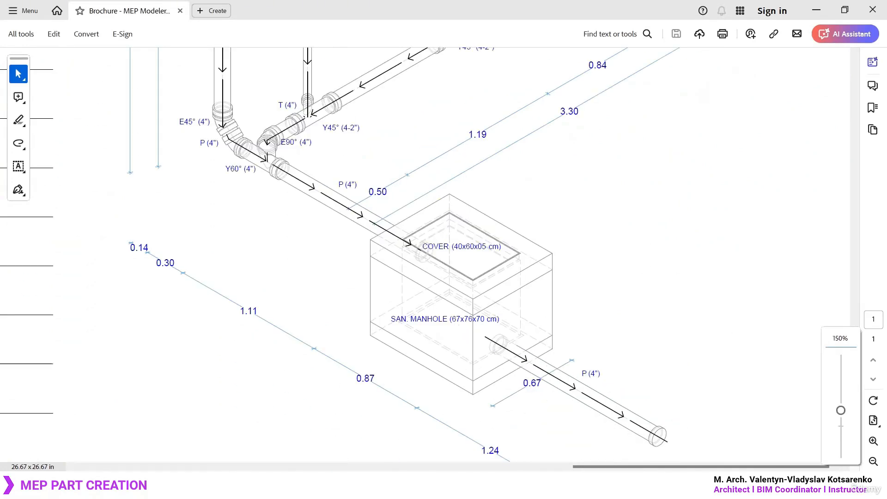
pyautogui.moveTo(325, 179)
pyautogui.keyDown('ctrl'); pyautogui.mouseDown()
pyautogui.moveTo(598, 370)
pyautogui.moveTo(606, 422)
pyautogui.mouseUp(); pyautogui.keyUp('ctrl')
pyautogui.press('Escape')
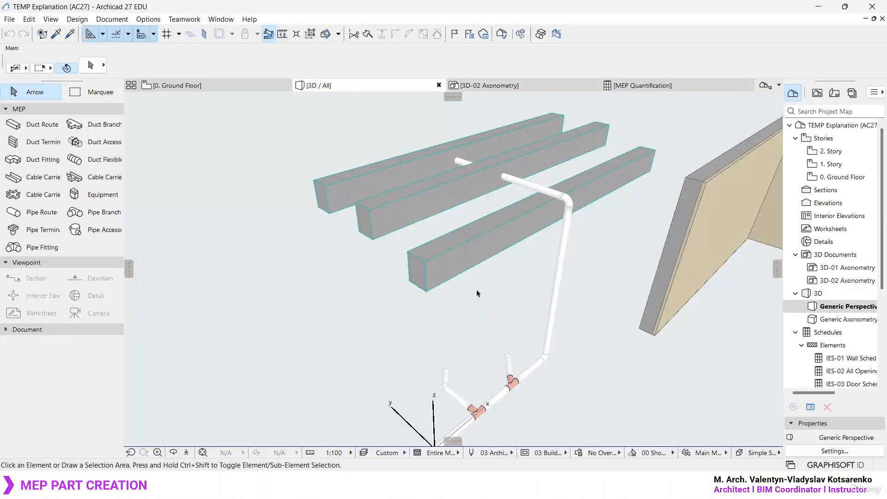
# - Apply the Architectural Profile 27 work environment and adjust the toolbox width
pyautogui.scroll(5, 448, 273)
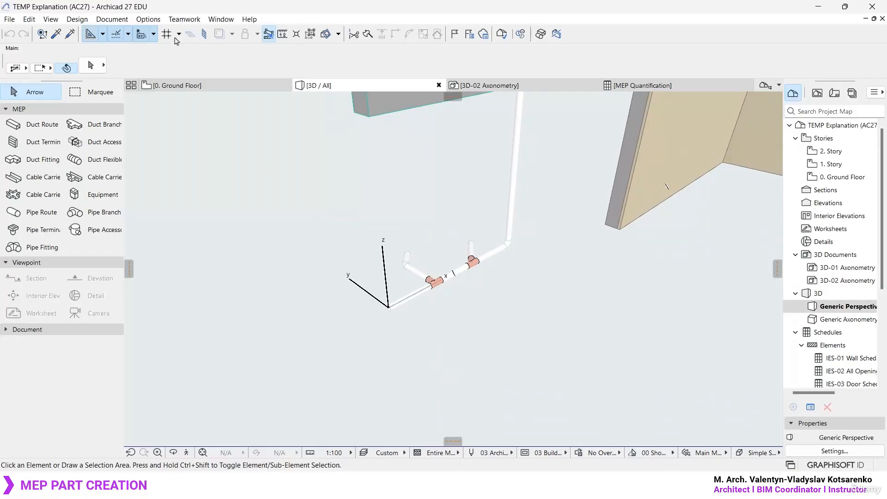
pyautogui.click(153, 21)
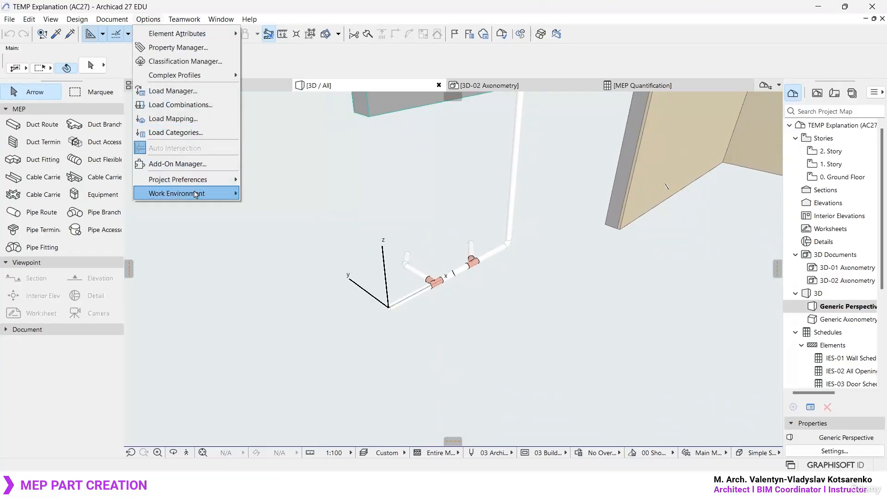
pyautogui.moveTo(196, 193)
pyautogui.moveTo(312, 207)
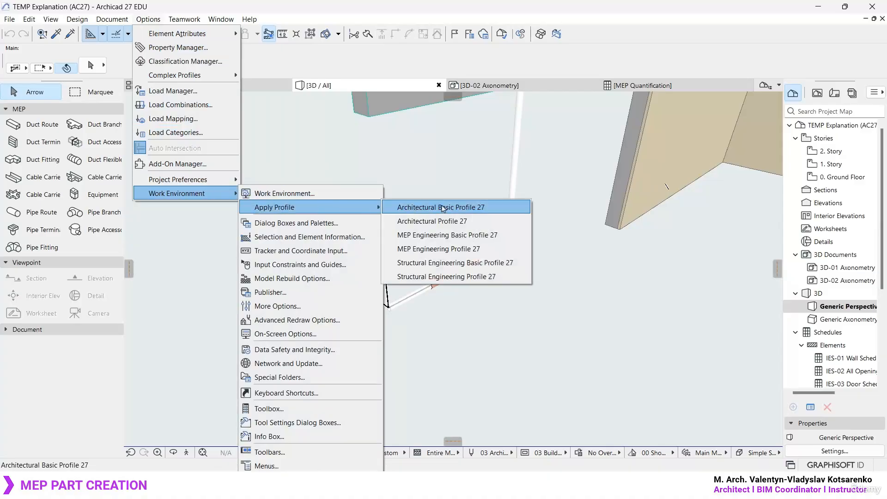
pyautogui.click(471, 223)
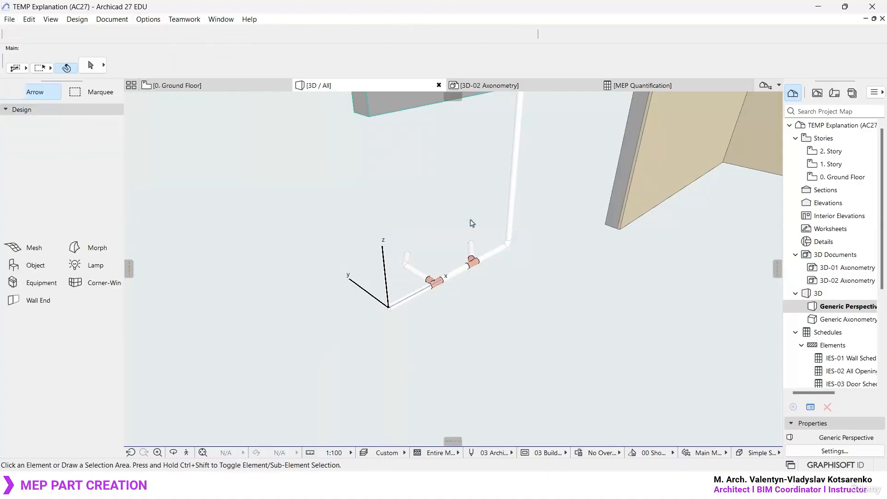
pyautogui.moveTo(28, 145); pyautogui.dragTo(103, 146)
# - Activate the Wall tool and switch its default structure to the single material GENERIC - STRUCTURAL
pyautogui.click(38, 144)
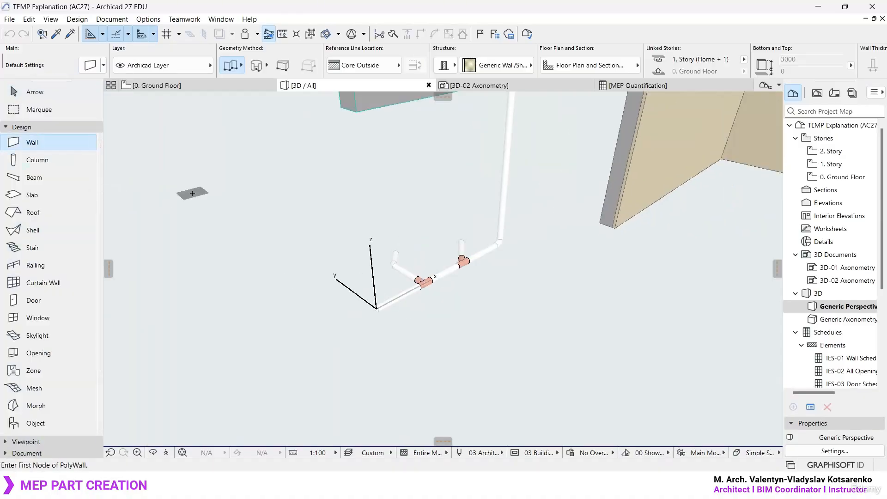
pyautogui.click(455, 67)
pyautogui.click(466, 63)
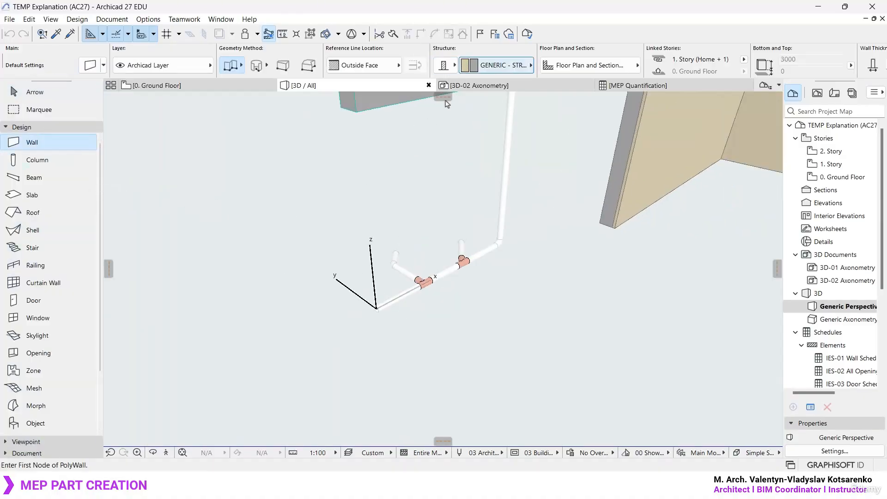
# - Set the wall defaults to a Not Linked top, 800 height and 150 thickness
pyautogui.hotkey('ctrl', 't')
pyautogui.click(328, 96)
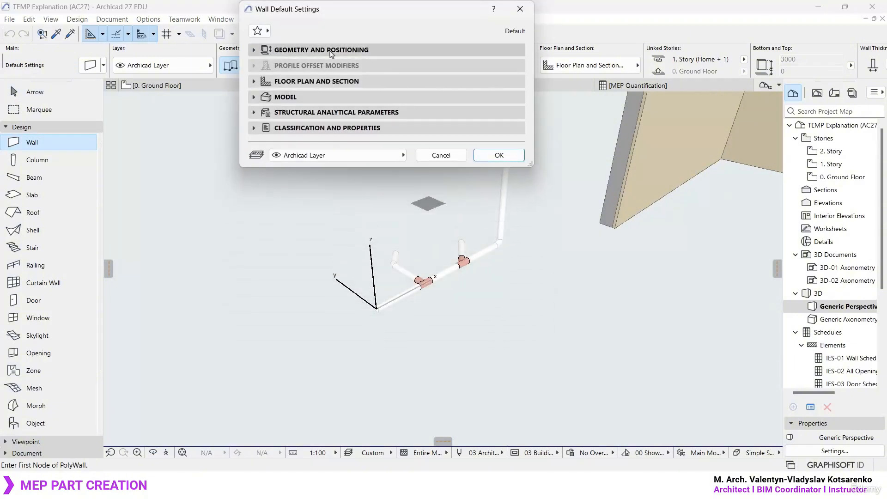
pyautogui.click(330, 49)
pyautogui.click(336, 77)
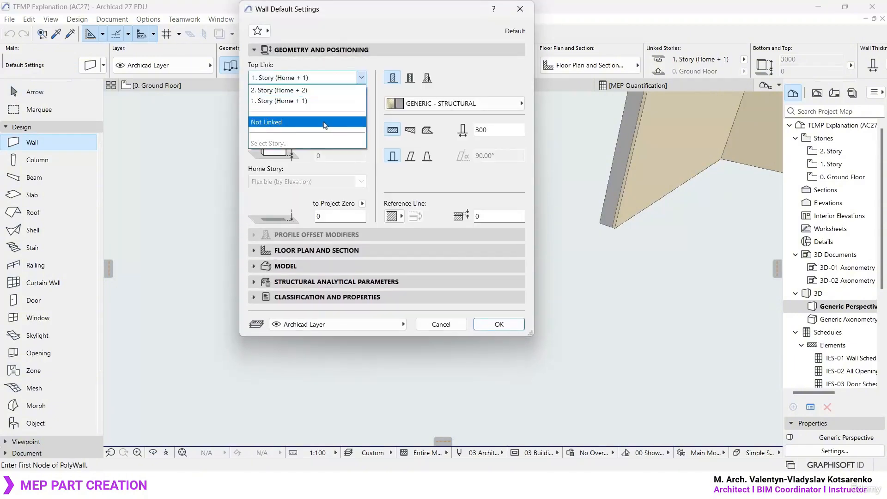
pyautogui.click(266, 122)
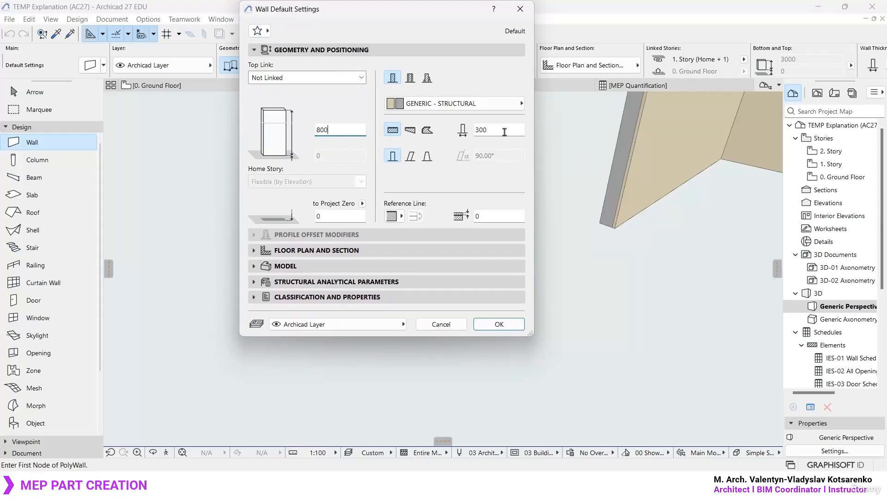
pyautogui.write('150')
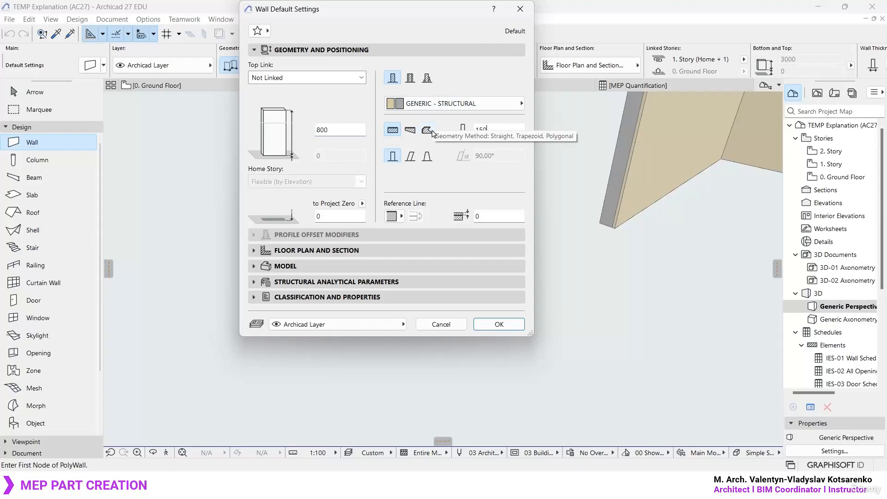
# - Find Brick among the building materials and set it as the default wall material
pyautogui.click(489, 107)
pyautogui.write('brick')
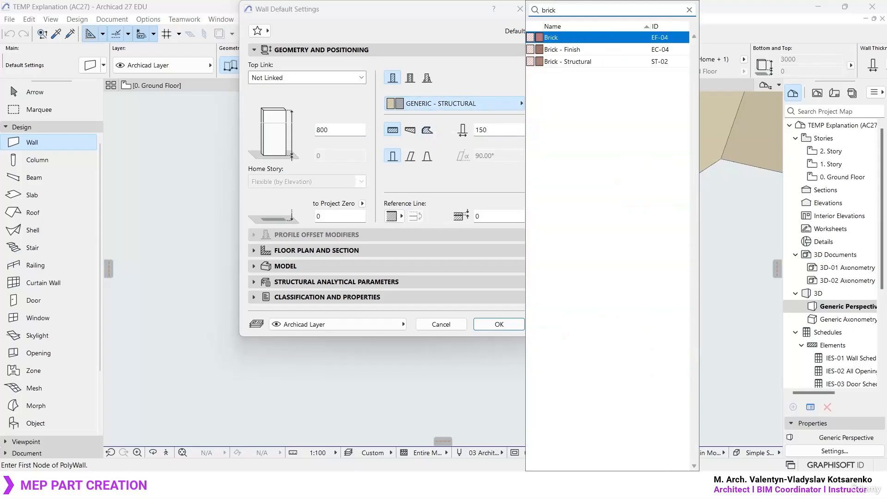
pyautogui.click(565, 39)
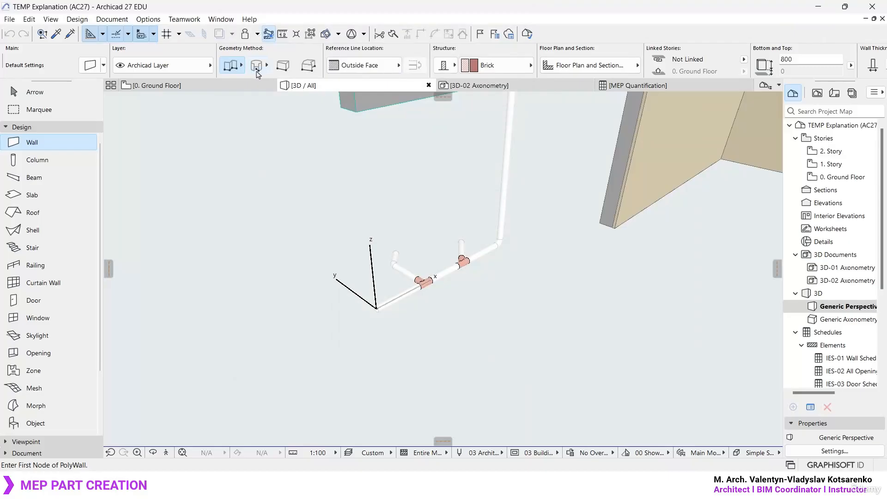
# - Draw a rectangular brick wall enclosure measuring 800 by 700 beside the existing pipe run
pyautogui.click(238, 69)
pyautogui.click(287, 58)
pyautogui.click(414, 363)
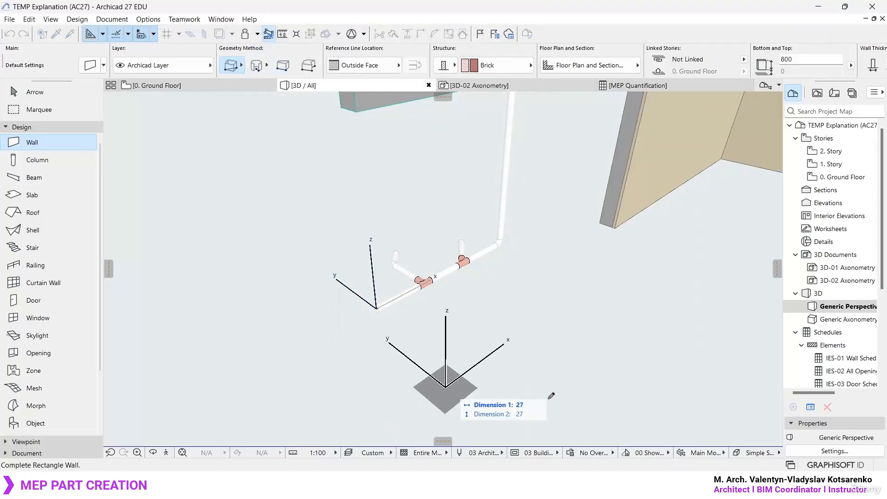
pyautogui.scroll(2, 536, 372)
pyautogui.press('Tab')
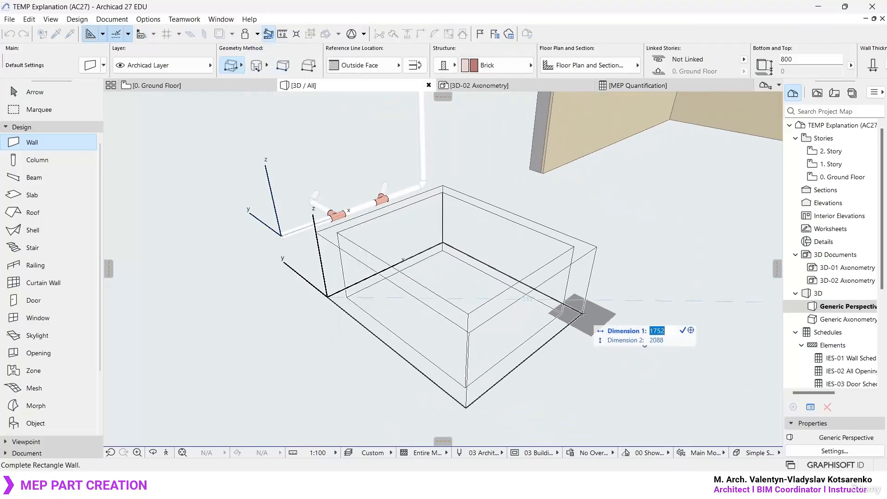
pyautogui.press('Tab')
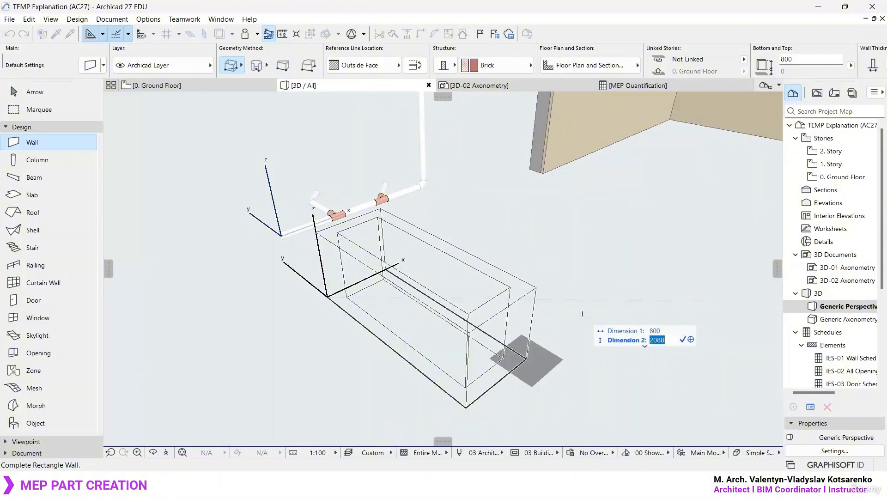
pyautogui.press('Return')
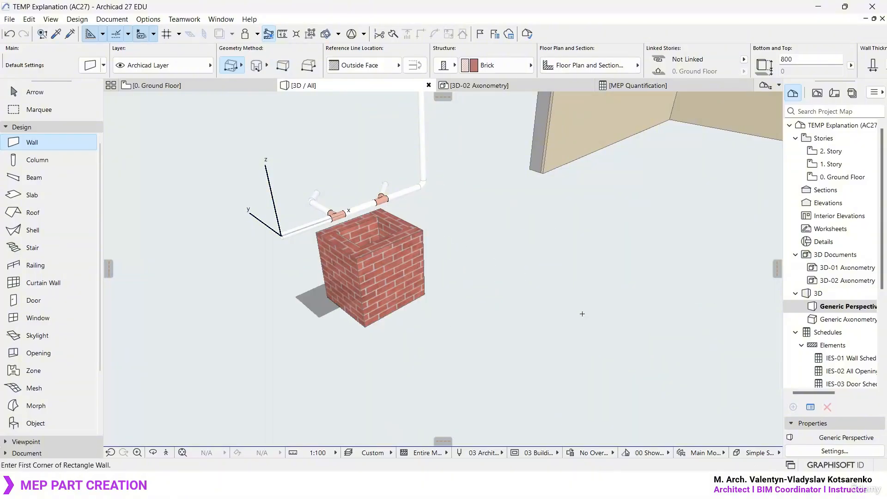
pyautogui.press('Escape')
# - Set the height of all four brick walls to 600
pyautogui.scroll(3, 324, 253)
pyautogui.keyDown('shift'); pyautogui.moveTo(337, 260); pyautogui.dragTo(88, 278, button='middle'); pyautogui.keyUp('shift')
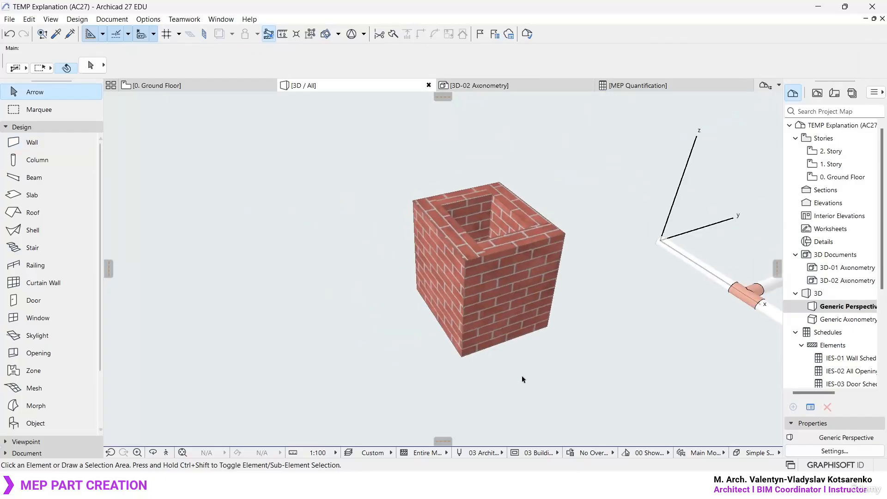
pyautogui.moveTo(573, 408); pyautogui.dragTo(358, 150)
pyautogui.hotkey('ctrl', 't')
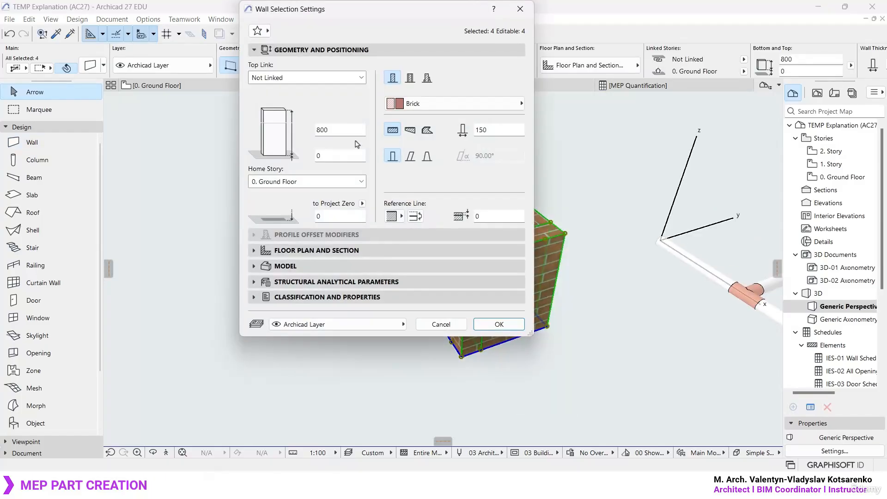
pyautogui.press('Return')
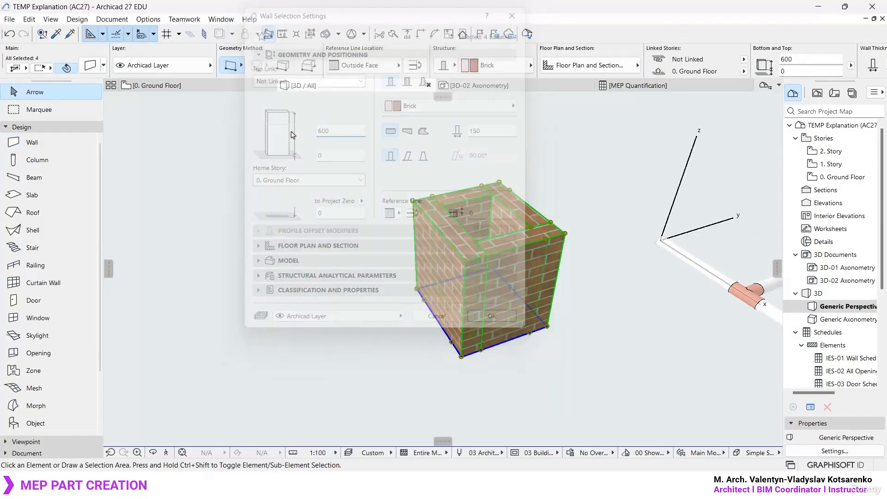
pyautogui.press('Escape')
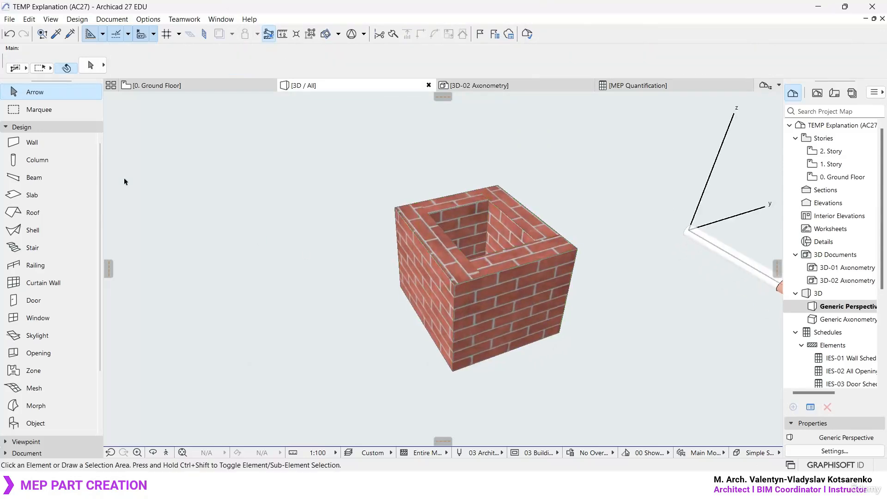
# - Set the slab defaults to Concrete - Structural material with a thickness of 150
pyautogui.click(41, 202)
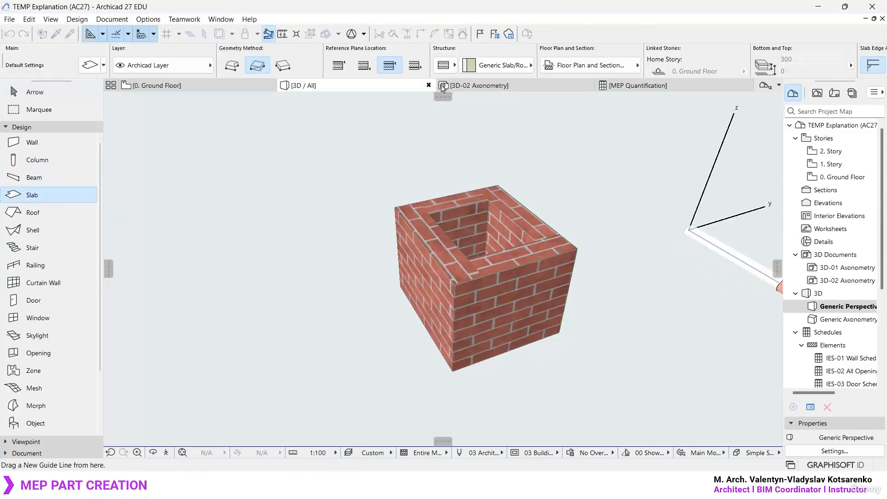
pyautogui.click(454, 67)
pyautogui.click(466, 63)
pyautogui.hotkey('ctrl', 't')
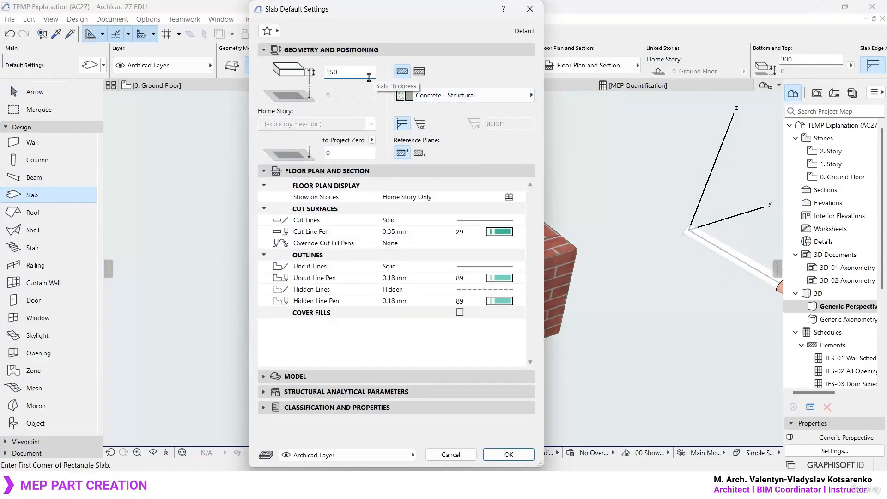
pyautogui.click(460, 313)
pyautogui.click(461, 312)
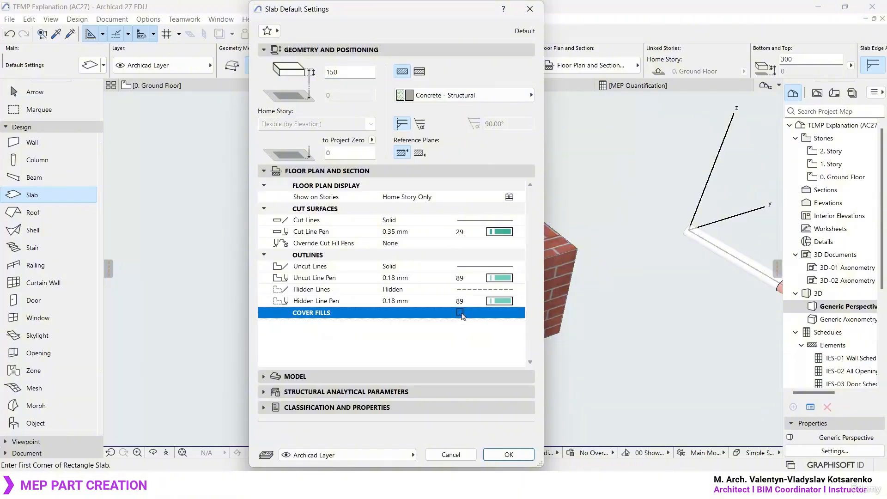
pyautogui.click(509, 454)
# - Draw an 800 by 700 rectangular slab under the brick walls as the manhole's base
pyautogui.keyDown('shift'); pyautogui.moveTo(462, 278); pyautogui.dragTo(444, 293, button='middle'); pyautogui.keyUp('shift')
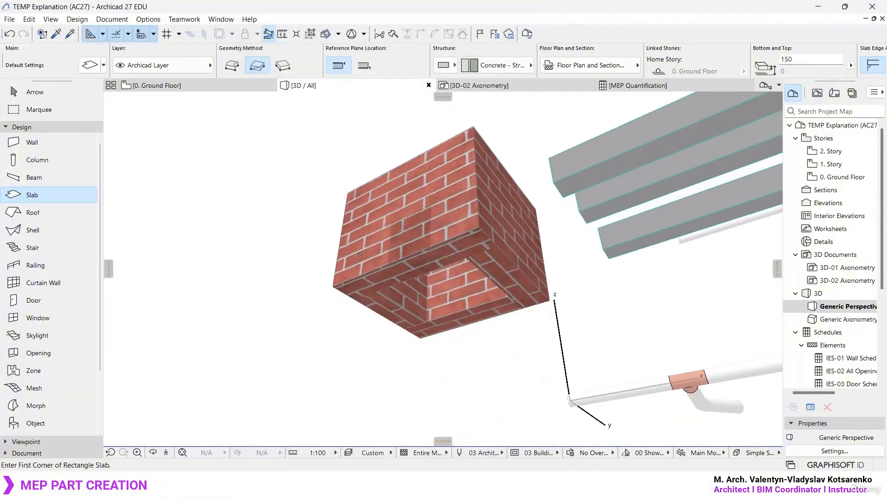
pyautogui.click(333, 286)
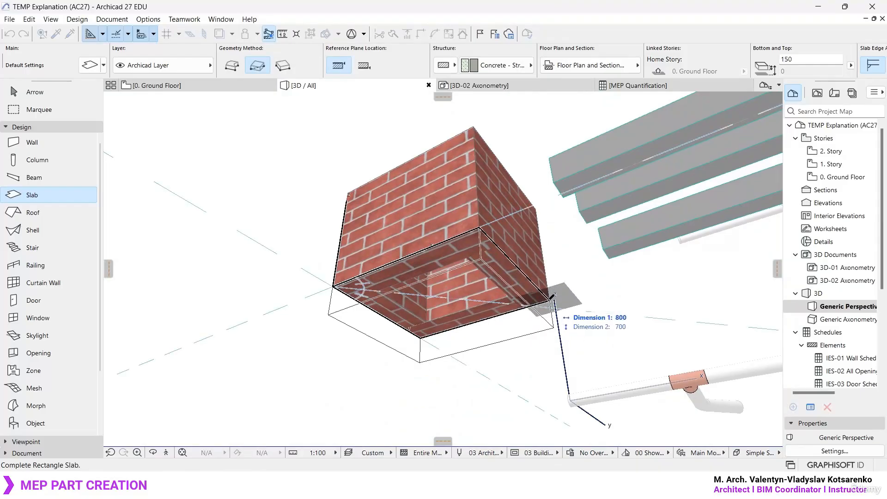
pyautogui.click(553, 298)
# - Set the slab thickness to 50 and draw a 500 by 400 cover slab within the walls' top opening
pyautogui.keyDown('shift'); pyautogui.moveTo(553, 298); pyautogui.dragTo(490, 344, button='middle'); pyautogui.keyUp('shift')
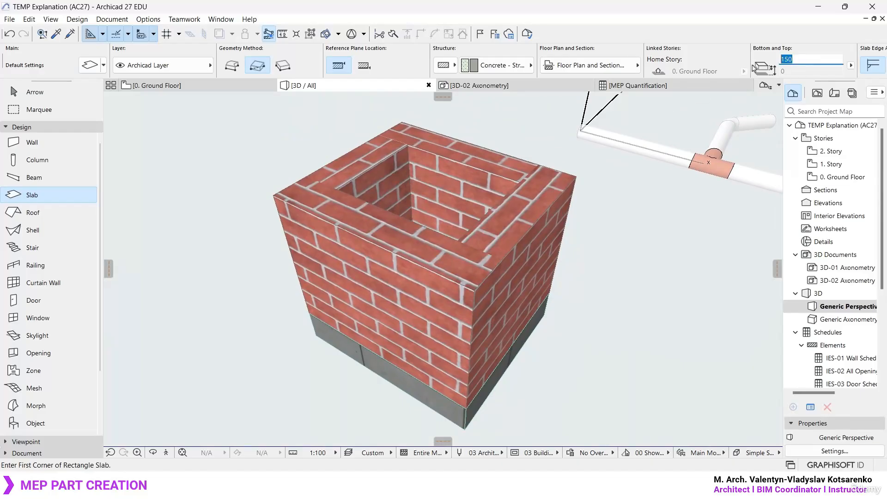
pyautogui.click(337, 189)
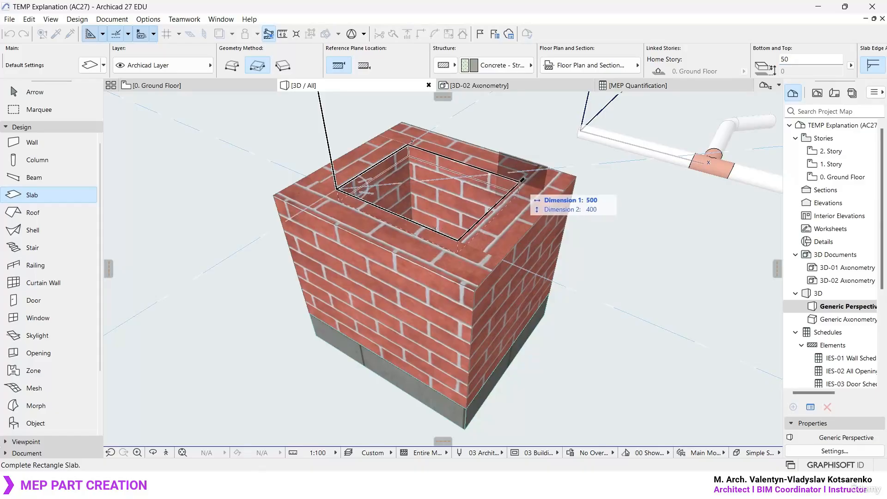
pyautogui.click(520, 182)
pyautogui.press('Escape')
pyautogui.moveTo(522, 208)
pyautogui.keyDown('shift'); pyautogui.mouseDown(button='middle')
pyautogui.moveTo(519, 301)
pyautogui.moveTo(521, 206)
pyautogui.mouseUp(button='middle'); pyautogui.keyUp('shift')
pyautogui.press('Escape')
# - Try a thickness of 140 for the four brick walls, then undo the change
pyautogui.click(447, 274)
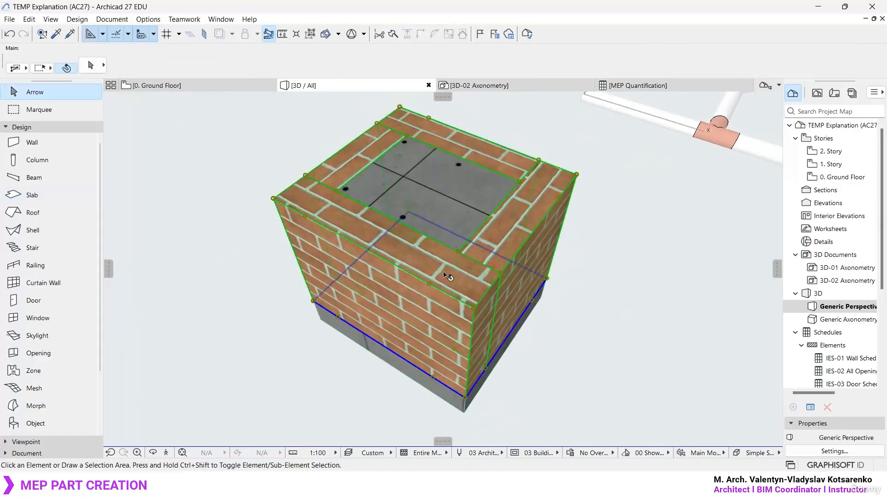
pyautogui.doubleClick(519, 221)
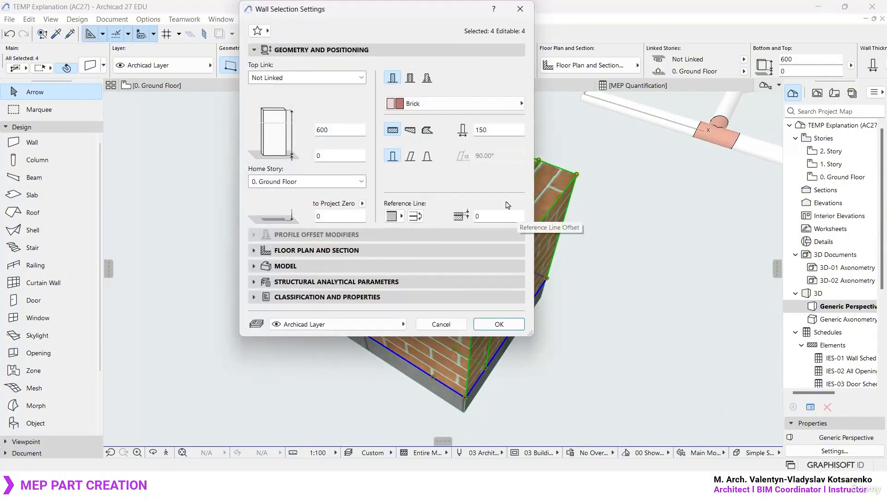
pyautogui.write('140')
pyautogui.press('Return')
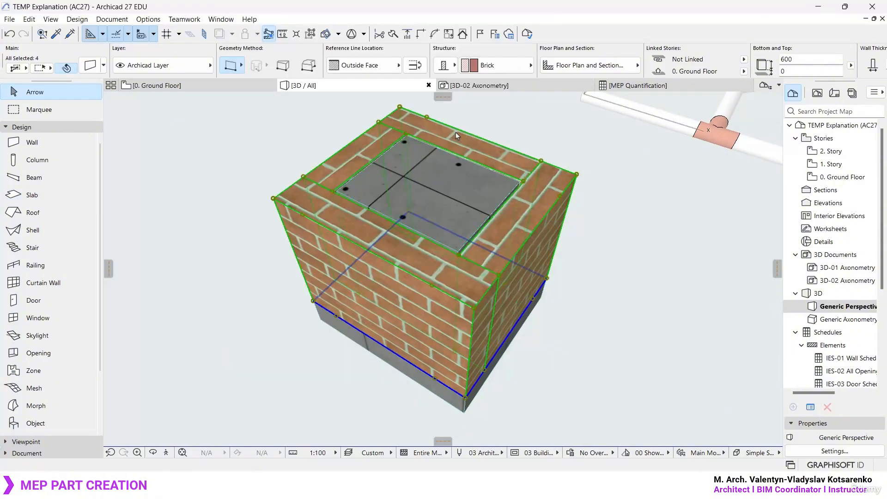
pyautogui.press('Escape')
pyautogui.hotkey('ctrl', 'z')
pyautogui.press('Escape')
pyautogui.scroll(-2, 436, 219)
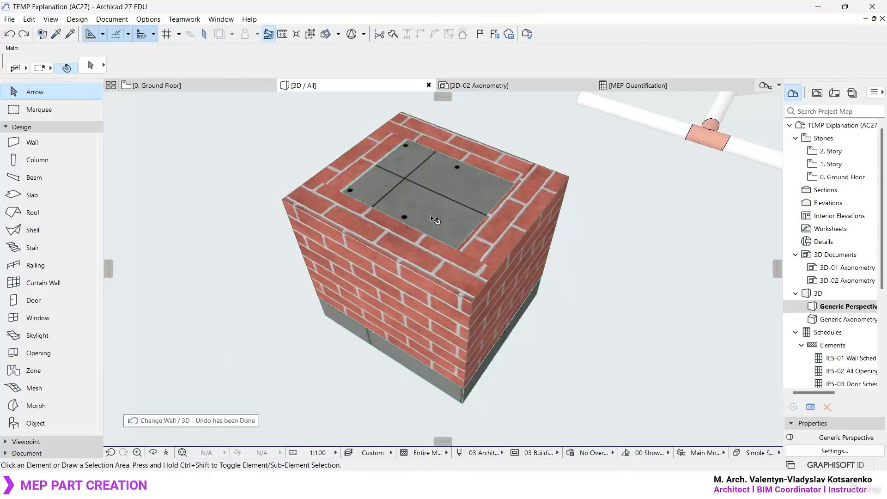
pyautogui.scroll(5, 421, 168)
pyautogui.scroll(-5, 422, 167)
pyautogui.moveTo(527, 258)
pyautogui.keyDown('shift'); pyautogui.mouseDown(button='middle')
pyautogui.moveTo(507, 211)
pyautogui.moveTo(519, 264)
pyautogui.mouseUp(button='middle'); pyautogui.keyUp('shift')
pyautogui.moveTo(507, 313); pyautogui.dragTo(463, 271, button='middle')
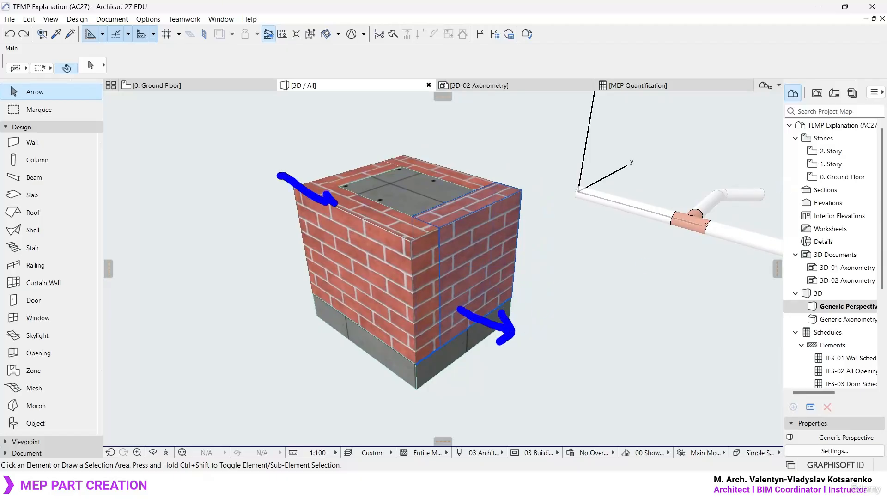
pyautogui.moveTo(788, 182)
pyautogui.mouseDown()
pyautogui.moveTo(699, 190)
pyautogui.moveTo(739, 164)
pyautogui.mouseUp()
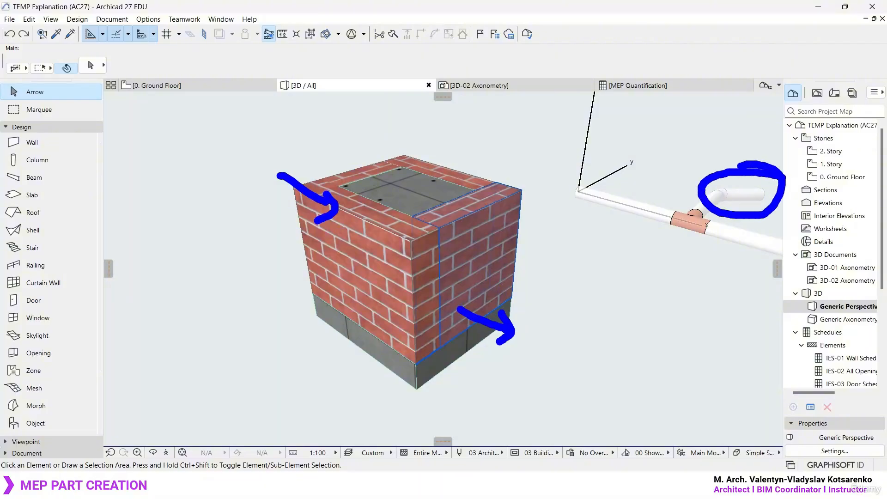
pyautogui.press('Escape')
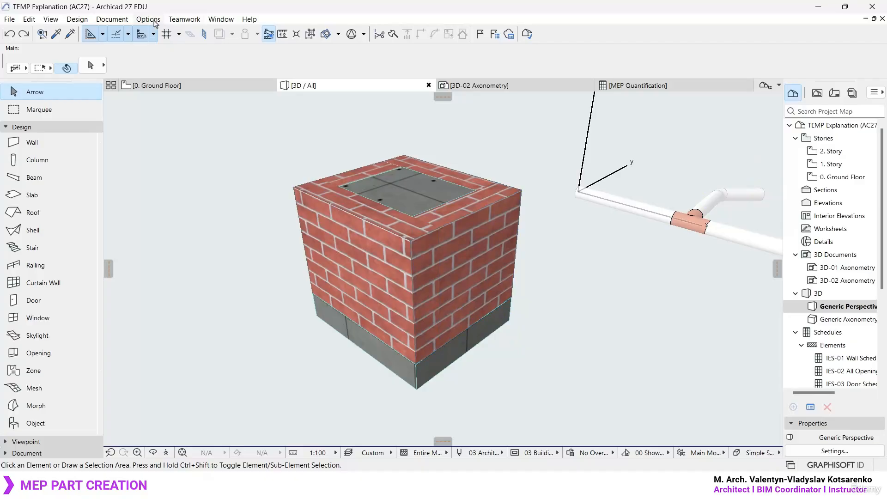
# - Apply the MEP Engineering Profile 27 work environment and widen the toolbox to show the tool names
pyautogui.click(155, 24)
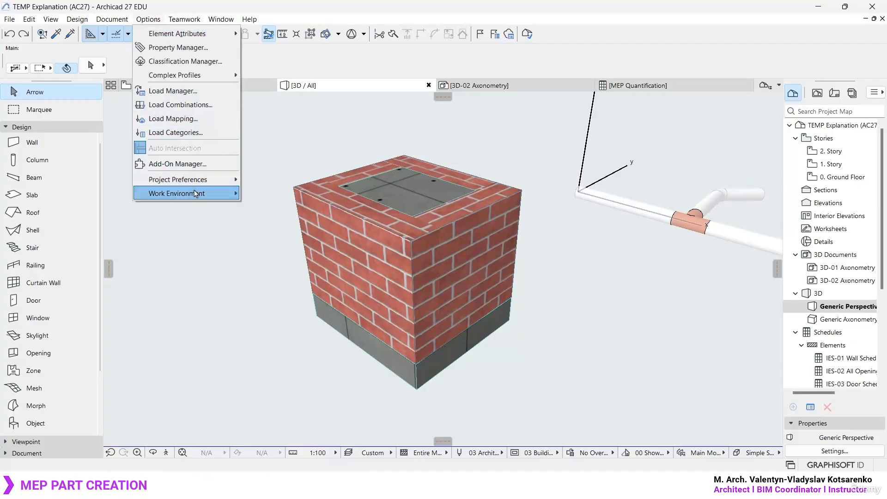
pyautogui.moveTo(196, 195)
pyautogui.moveTo(300, 207)
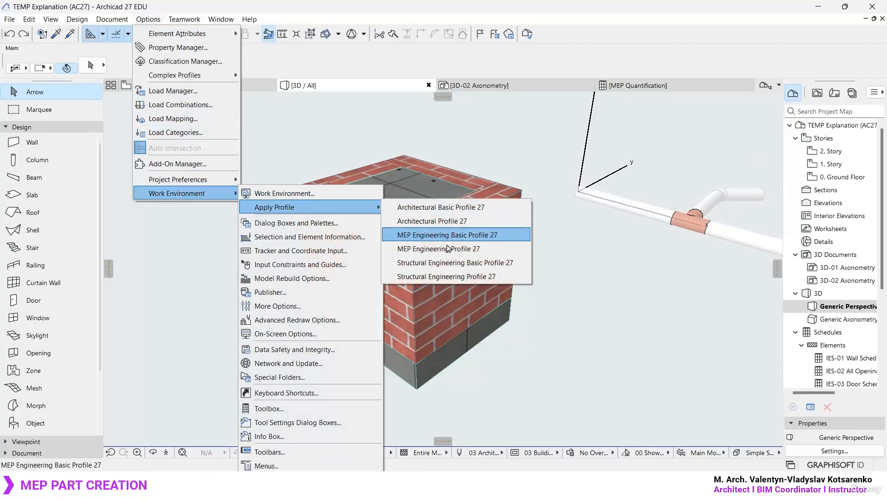
pyautogui.click(467, 250)
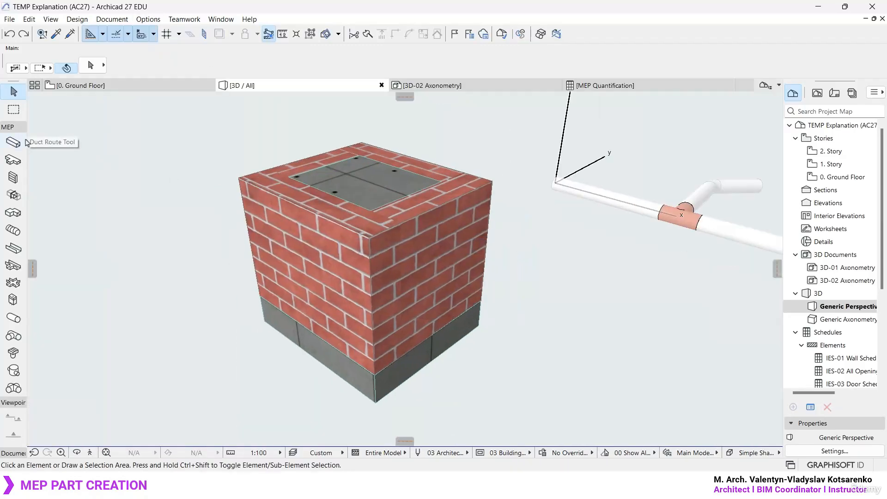
pyautogui.moveTo(27, 141); pyautogui.dragTo(119, 140)
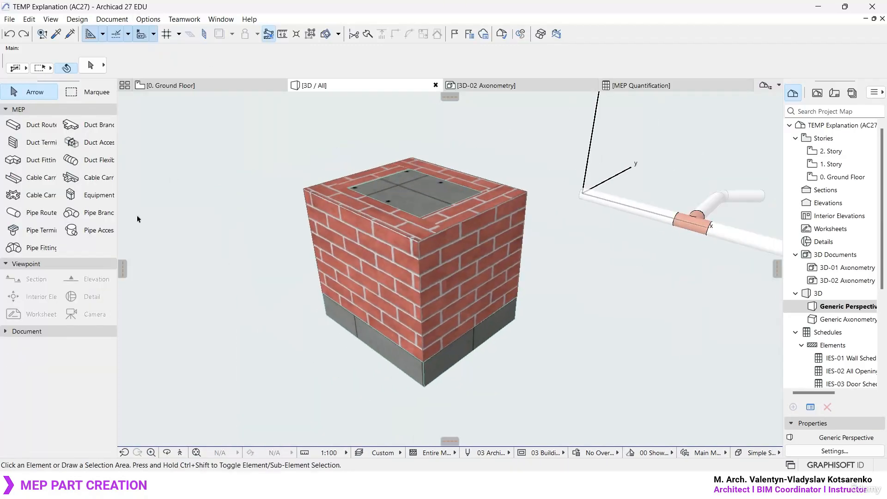
# - Draw a straight pipe route of diameter 102, about 411 long, outward from the lower part of one brick wall
pyautogui.click(42, 214)
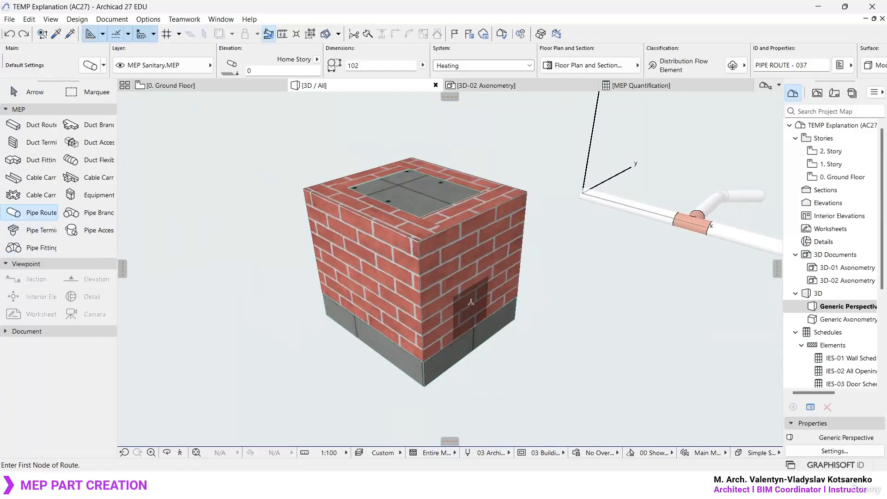
pyautogui.click(467, 316)
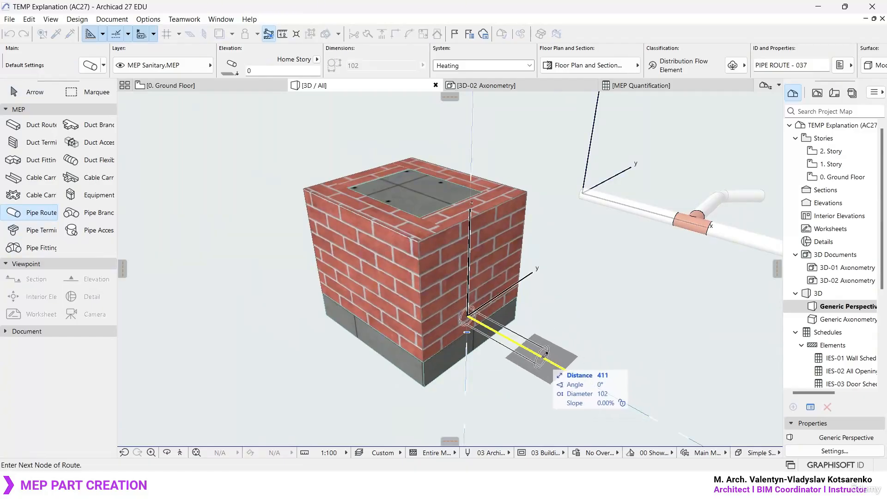
pyautogui.doubleClick(546, 356)
# - Move the new pipe along its axis so that its inner end runs into the brick wall
pyautogui.click(532, 358)
pyautogui.hotkey('ctrl', 'd')
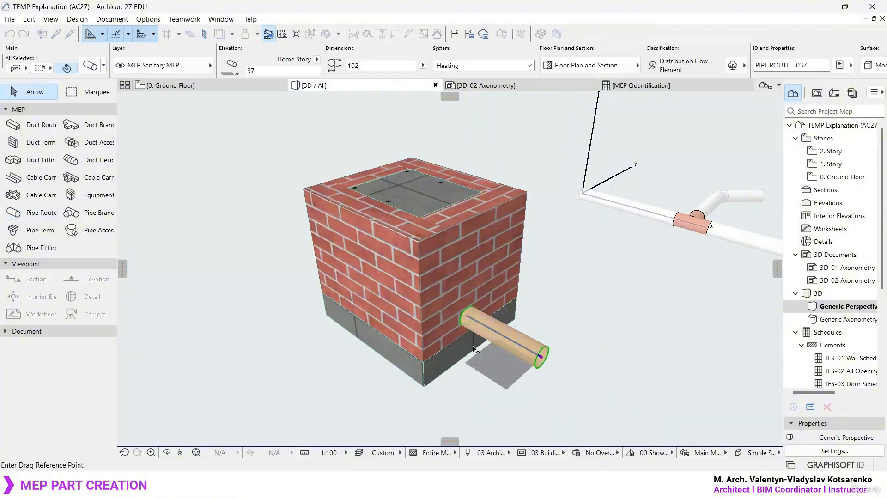
pyautogui.click(467, 316)
pyautogui.keyDown('shift'); pyautogui.moveTo(464, 319); pyautogui.dragTo(328, 362, button='middle'); pyautogui.keyUp('shift')
pyautogui.press('Escape')
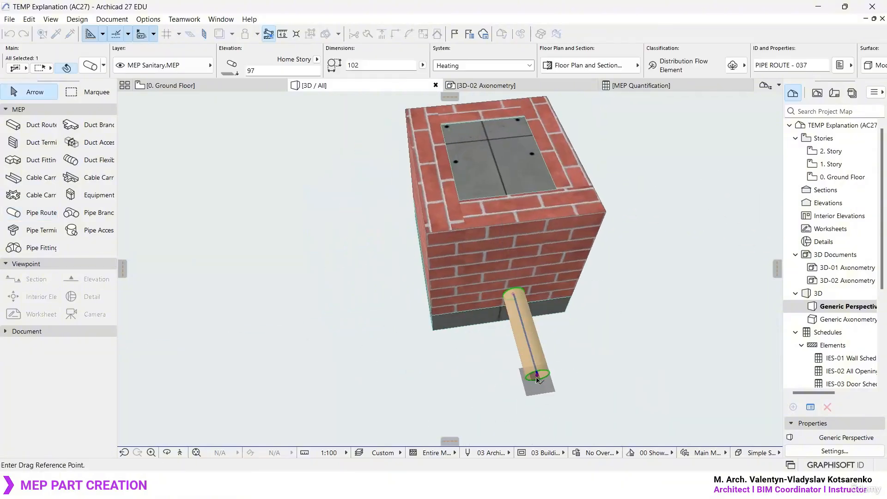
pyautogui.click(537, 374)
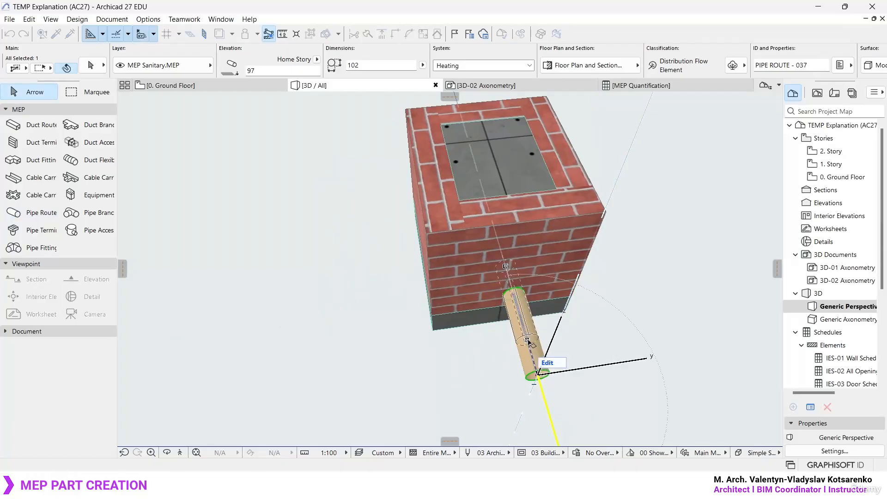
pyautogui.click(528, 340)
pyautogui.scroll(4, 633, 337)
pyautogui.scroll(-6, 633, 337)
pyautogui.scroll(2, 543, 295)
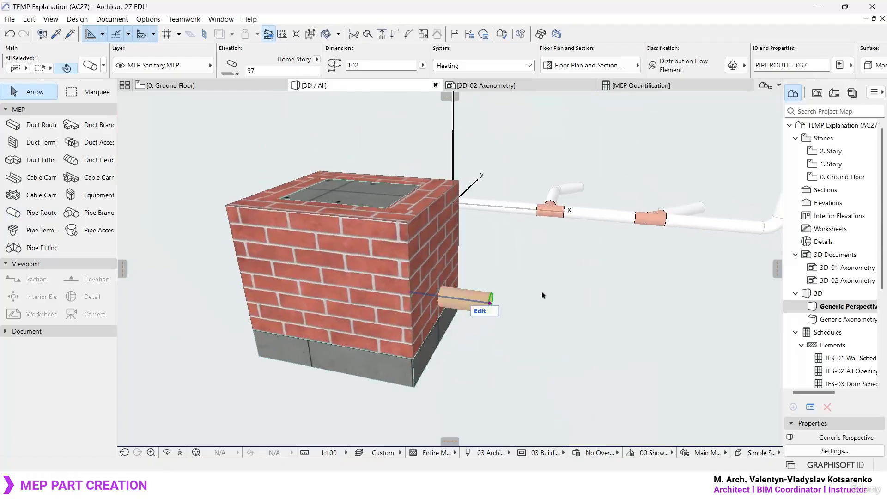
# - Place the pipe by its end point on the upper part of the opposite brick wall, at an elevation of about 431
pyautogui.hotkey('ctrl', 'd')
pyautogui.click(490, 303)
pyautogui.keyDown('shift'); pyautogui.moveTo(423, 292); pyautogui.dragTo(457, 281, button='middle'); pyautogui.keyUp('shift')
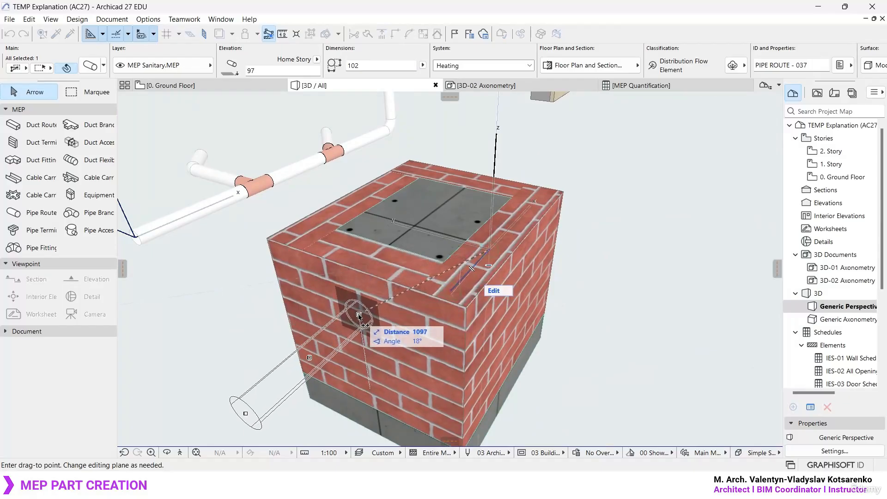
pyautogui.click(359, 317)
# - Move the upper pipe about 166 along its axis into the brick wall
pyautogui.hotkey('ctrl', 'd')
pyautogui.click(359, 316)
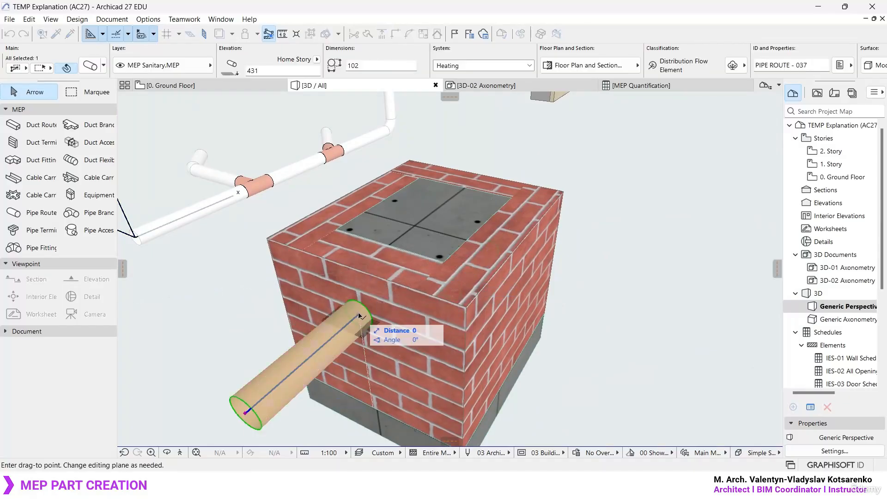
pyautogui.click(393, 290)
pyautogui.scroll(-2, 439, 297)
pyautogui.keyDown('shift'); pyautogui.moveTo(455, 305); pyautogui.dragTo(344, 342, button='middle'); pyautogui.keyUp('shift')
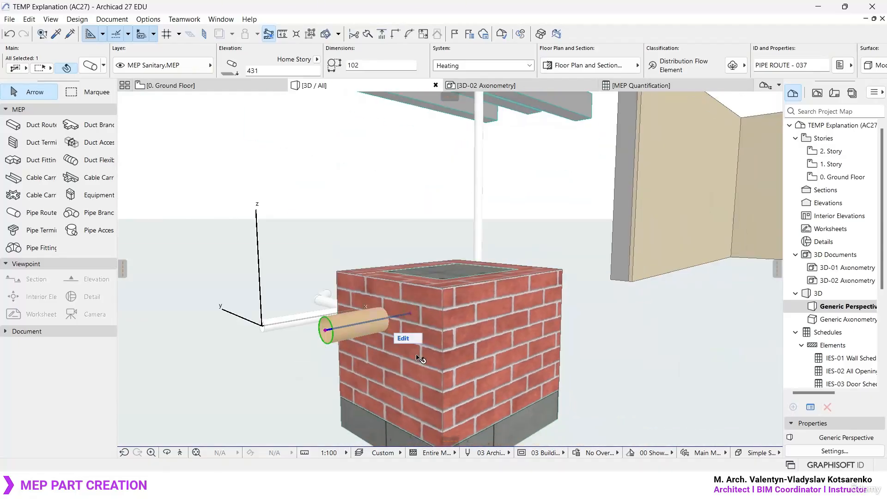
# - Select the whole brick manhole with its walls, slabs and both pipes, and start saving the selection as an MEP part
pyautogui.keyDown('shift'); pyautogui.moveTo(419, 358); pyautogui.dragTo(511, 323, button='middle'); pyautogui.keyUp('shift')
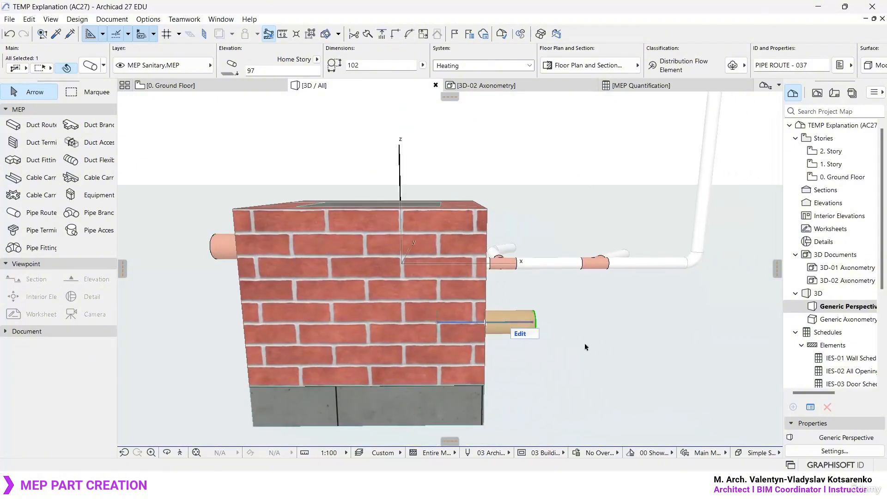
pyautogui.keyDown('shift'); pyautogui.moveTo(585, 347); pyautogui.dragTo(399, 370, button='middle'); pyautogui.keyUp('shift')
pyautogui.click(493, 388)
pyautogui.scroll(-2, 446, 318)
pyautogui.keyDown('shift'); pyautogui.moveTo(442, 319); pyautogui.dragTo(396, 311, button='middle'); pyautogui.keyUp('shift')
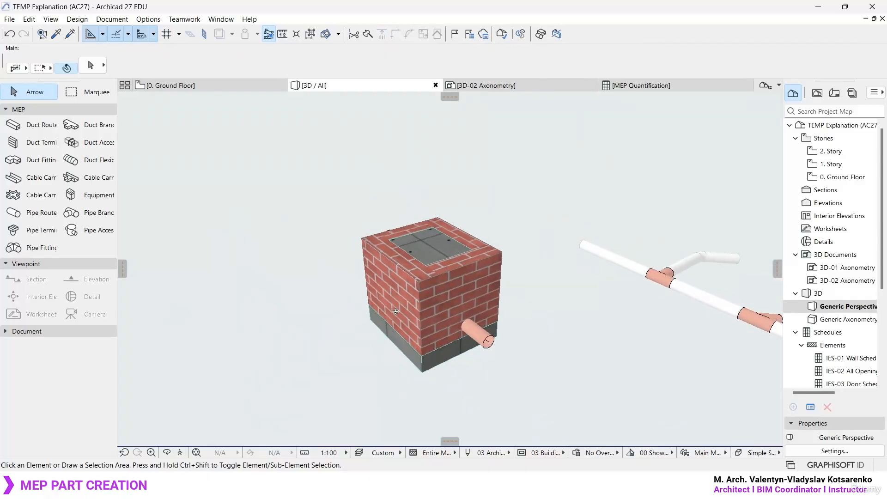
pyautogui.moveTo(527, 414); pyautogui.dragTo(272, 159)
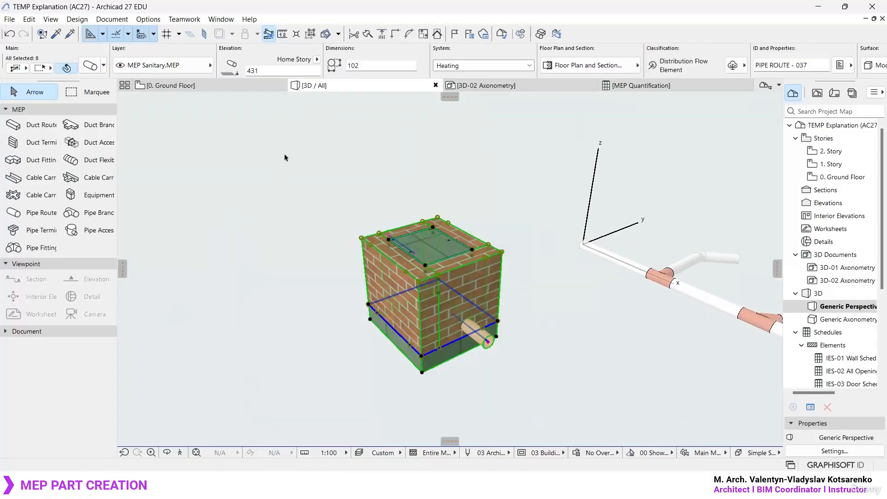
pyautogui.click(9, 20)
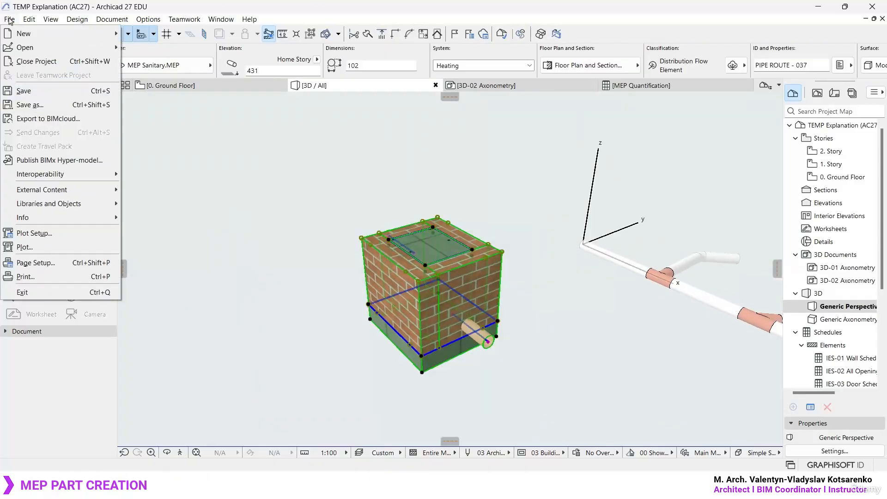
pyautogui.moveTo(67, 202)
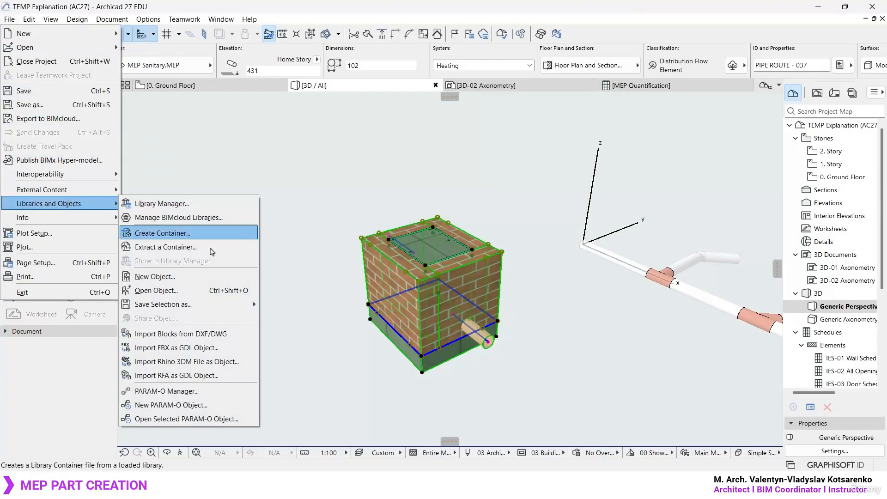
pyautogui.moveTo(249, 304)
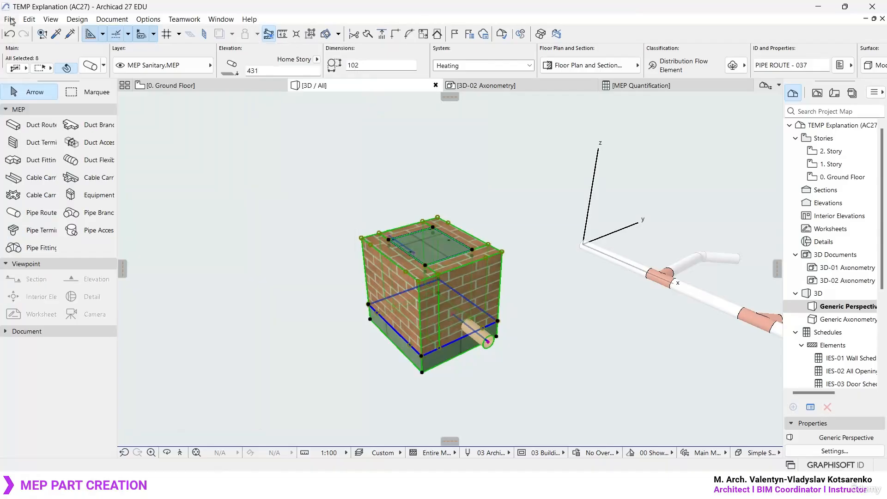
pyautogui.click(9, 19)
pyautogui.moveTo(49, 203)
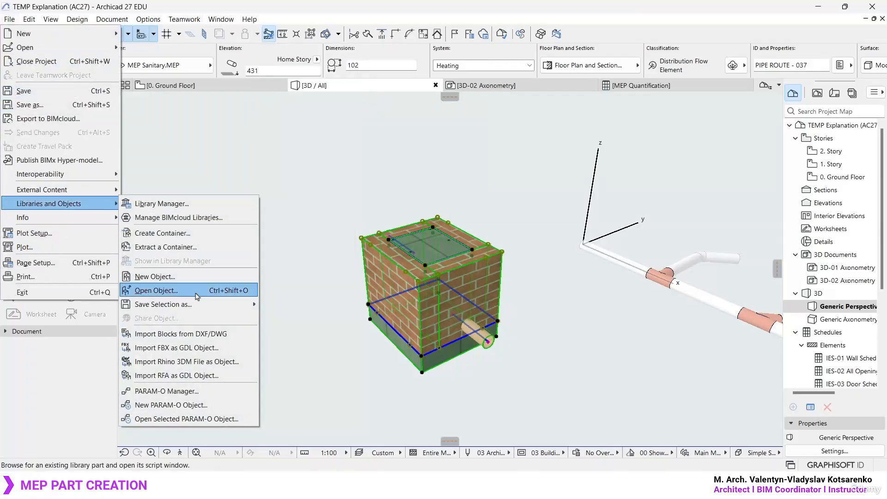
pyautogui.moveTo(194, 304)
pyautogui.click(309, 121)
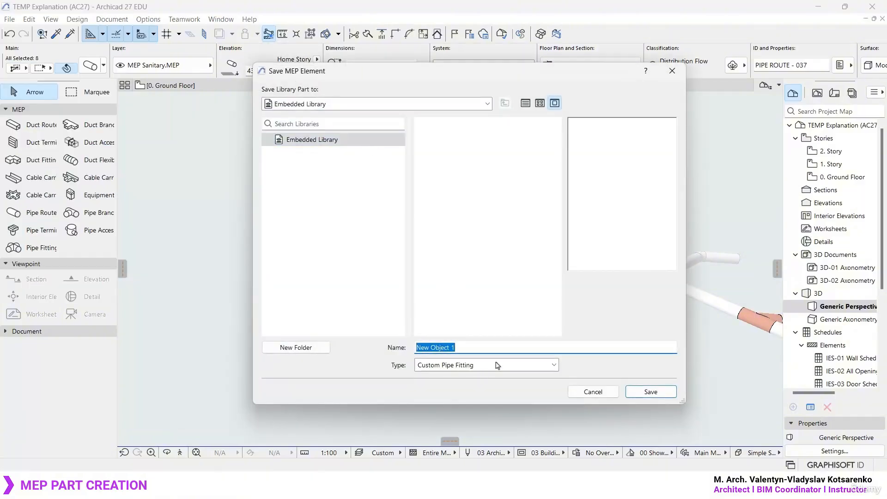
# - Save the part in the Embedded Library as Custom Flow Equipment named Basic Manhole, and clear the selection
pyautogui.click(498, 366)
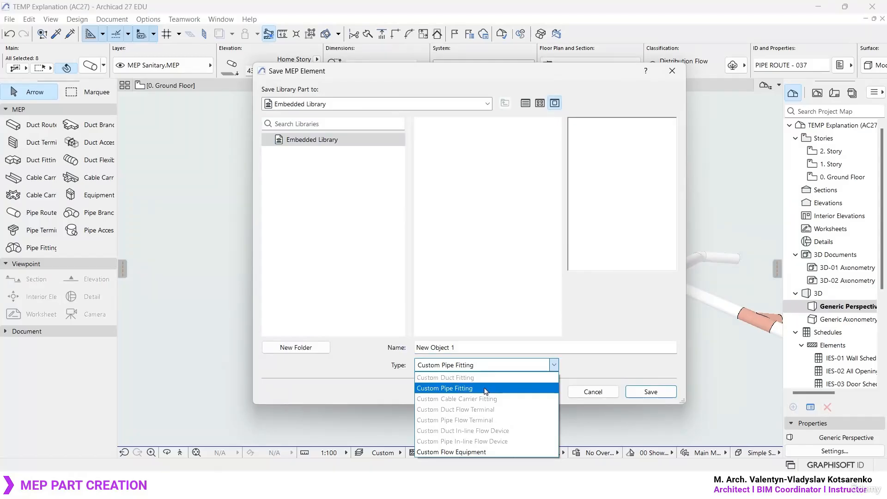
pyautogui.click(474, 453)
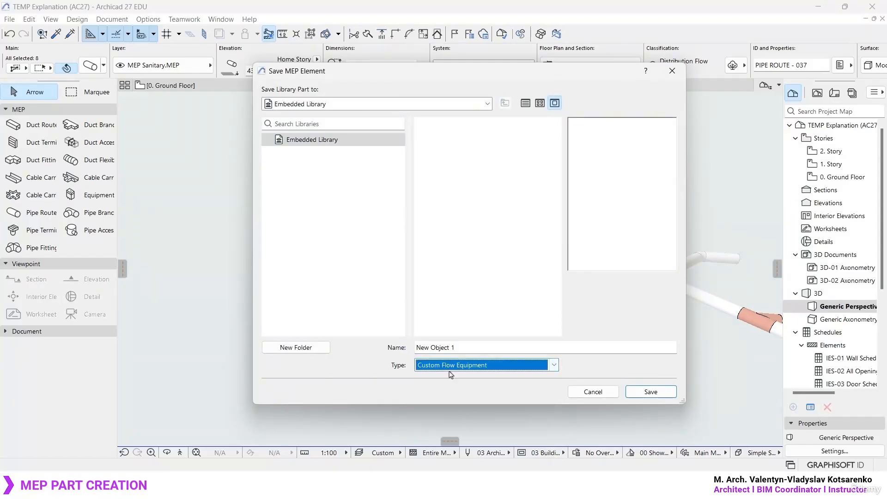
pyautogui.click(485, 368)
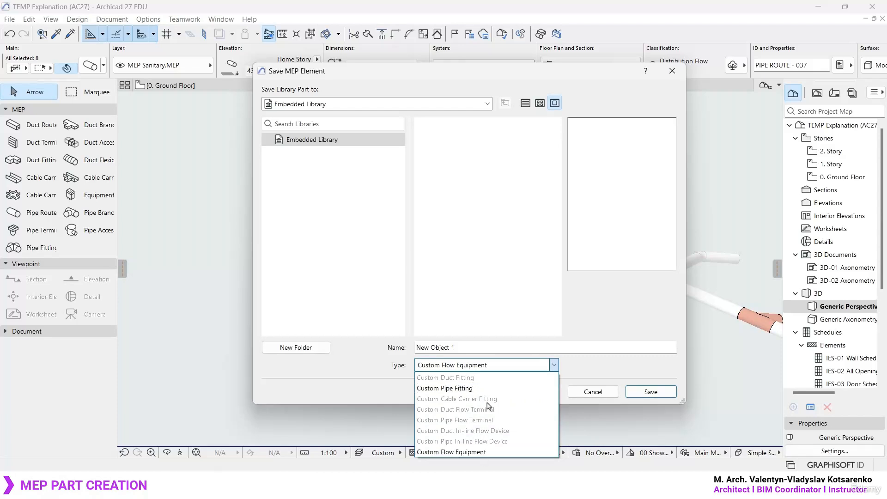
pyautogui.click(489, 368)
pyautogui.click(479, 349)
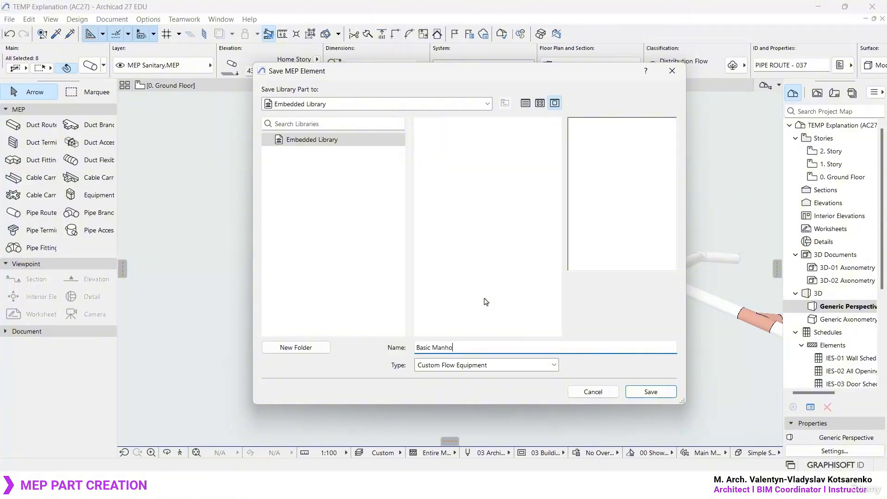
pyautogui.click(651, 392)
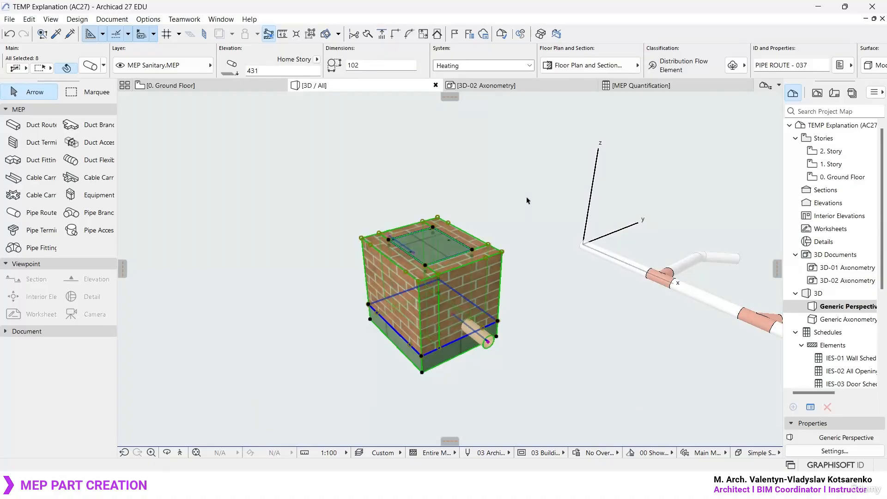
pyautogui.press('Escape')
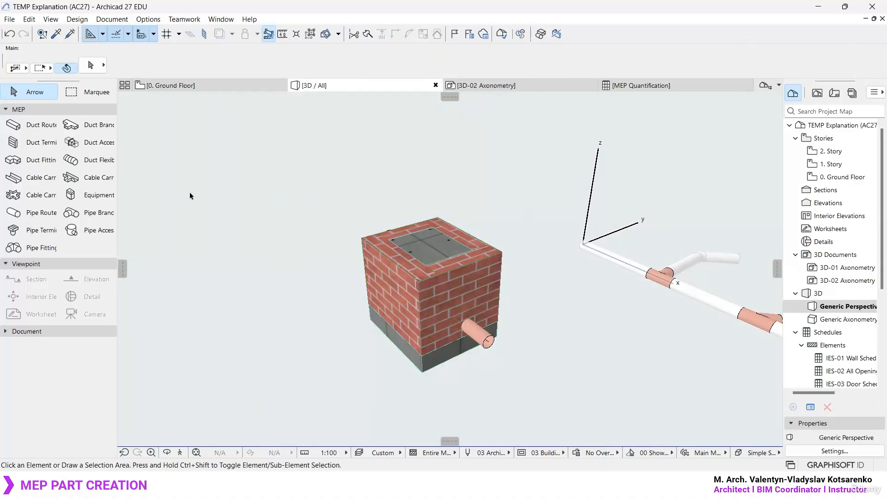
# - Check the Basic Manhole equipment in the 3D preview and place one instance beside the original brick manhole
pyautogui.click(100, 197)
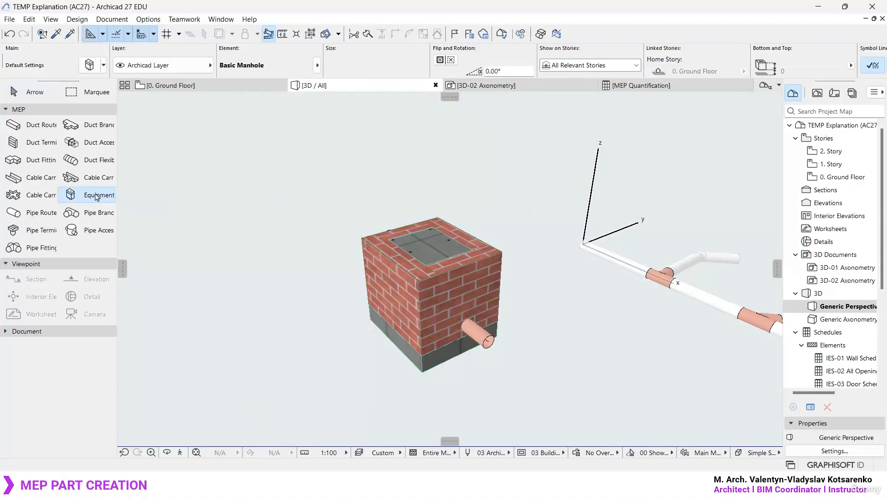
pyautogui.click(90, 66)
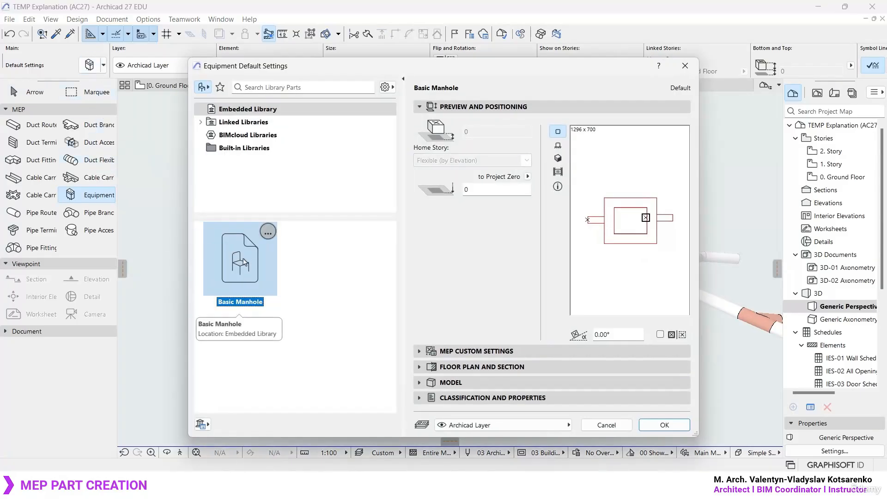
pyautogui.click(559, 159)
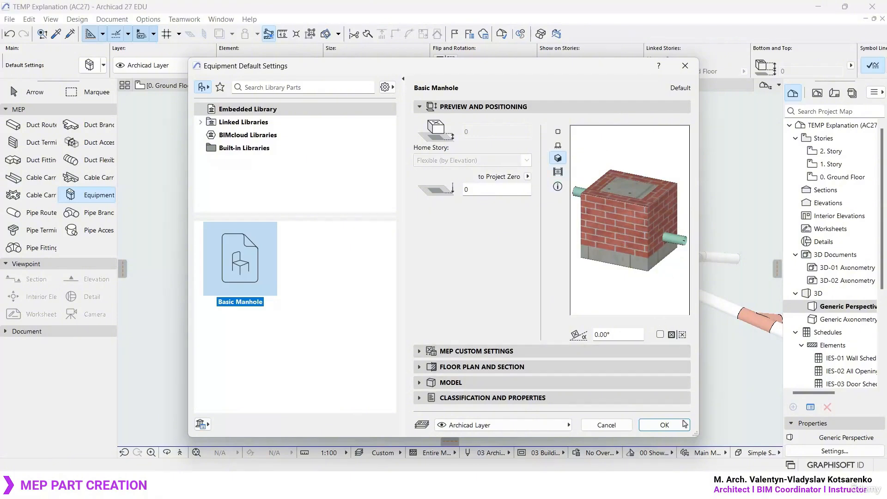
pyautogui.click(665, 425)
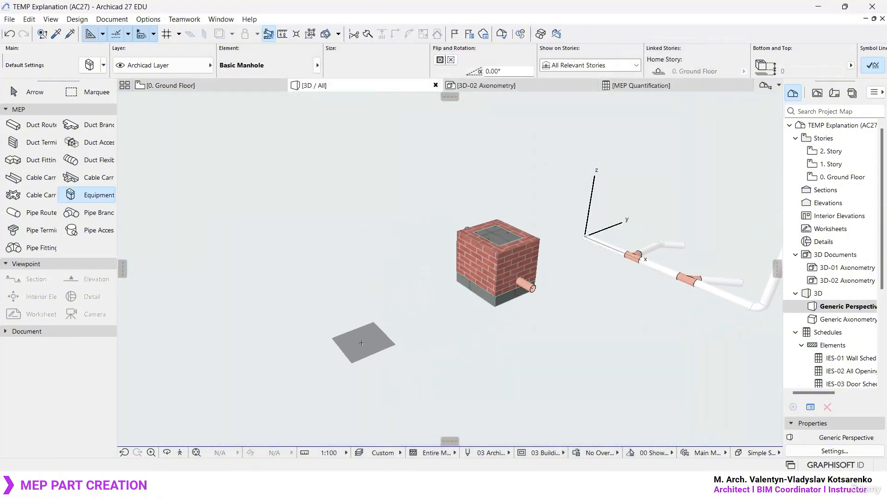
pyautogui.click(361, 342)
pyautogui.press('Escape')
# - Examine the placed manhole's pipe connections and compare them with the pipes of the original model
pyautogui.scroll(3, 361, 343)
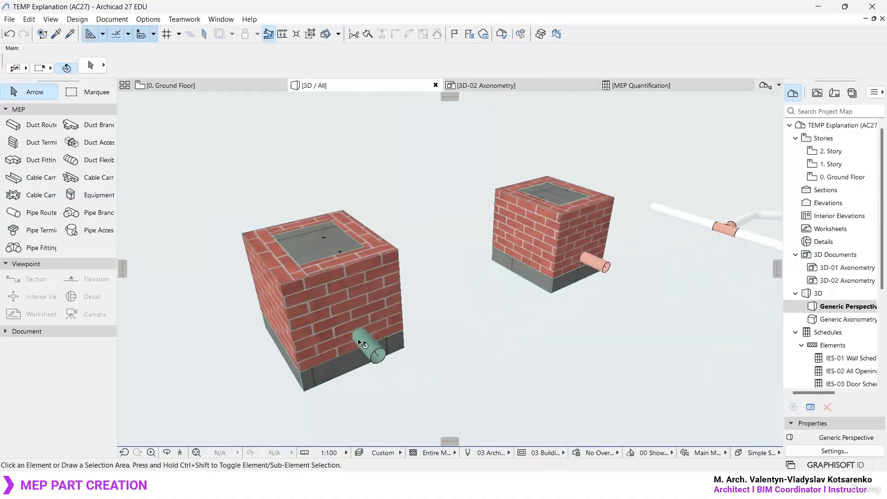
pyautogui.scroll(1, 360, 343)
pyautogui.moveTo(360, 330); pyautogui.dragTo(444, 315, button='middle')
pyautogui.scroll(3, 439, 296)
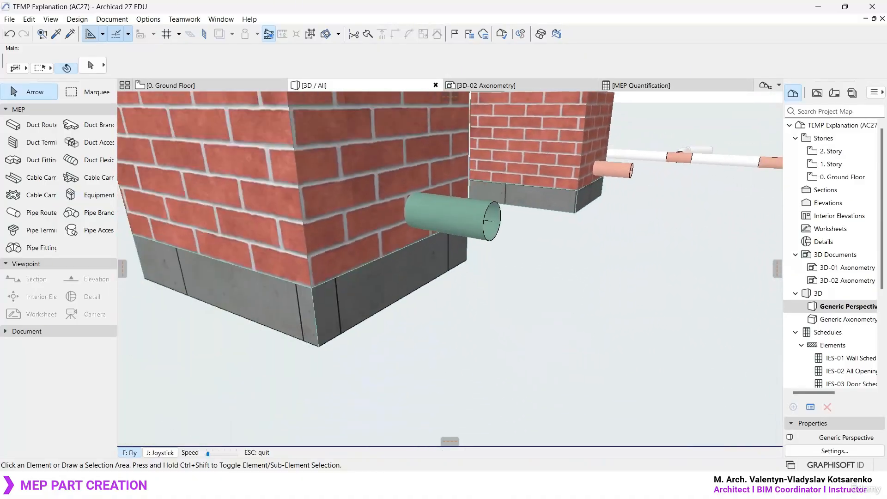
pyautogui.scroll(-2, 495, 271)
pyautogui.keyDown('shift'); pyautogui.moveTo(468, 240); pyautogui.dragTo(463, 321, button='middle'); pyautogui.keyUp('shift')
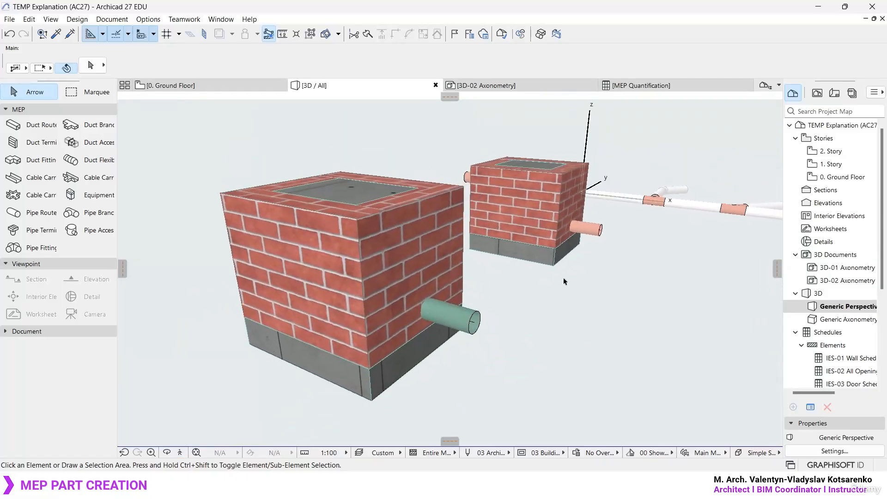
pyautogui.click(593, 230)
pyautogui.click(583, 325)
pyautogui.click(433, 322)
pyautogui.keyDown('shift'); pyautogui.moveTo(432, 273); pyautogui.dragTo(376, 279, button='middle'); pyautogui.keyUp('shift')
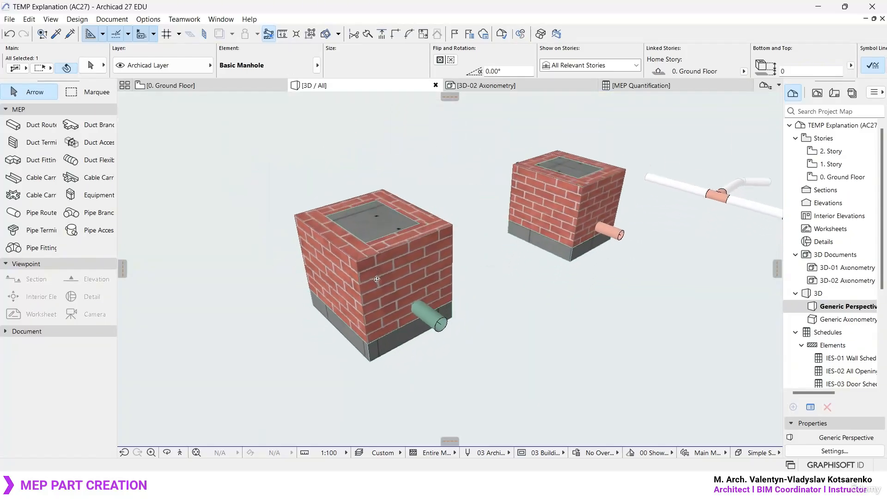
pyautogui.click(510, 282)
pyautogui.click(419, 288)
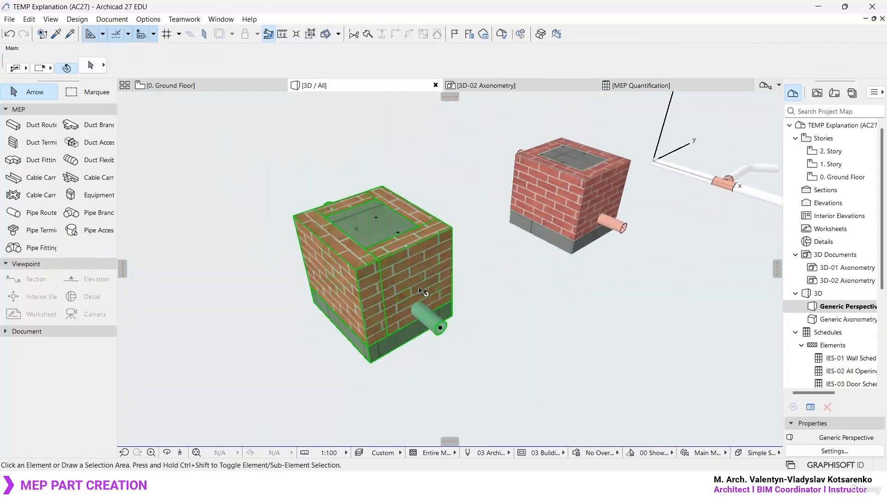
pyautogui.click(502, 306)
# - Draw a pipe route of diameter 102 from the placed manhole's lower connection, turning sideways for a second horizontal segment about 1700 long
pyautogui.click(39, 214)
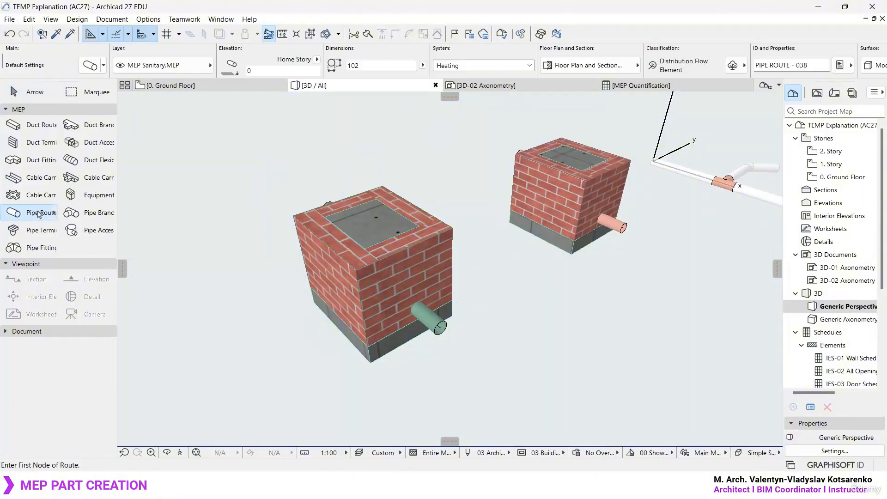
pyautogui.moveTo(432, 279); pyautogui.dragTo(381, 213, button='middle')
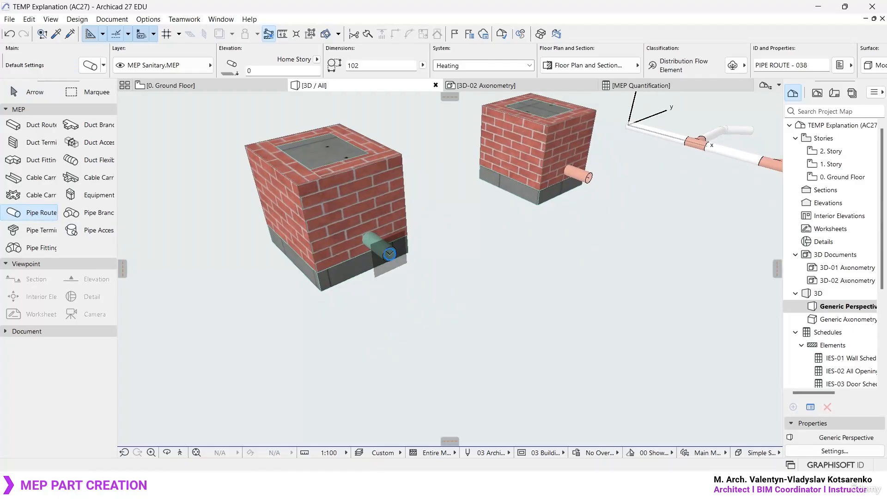
pyautogui.click(389, 254)
pyautogui.click(532, 362)
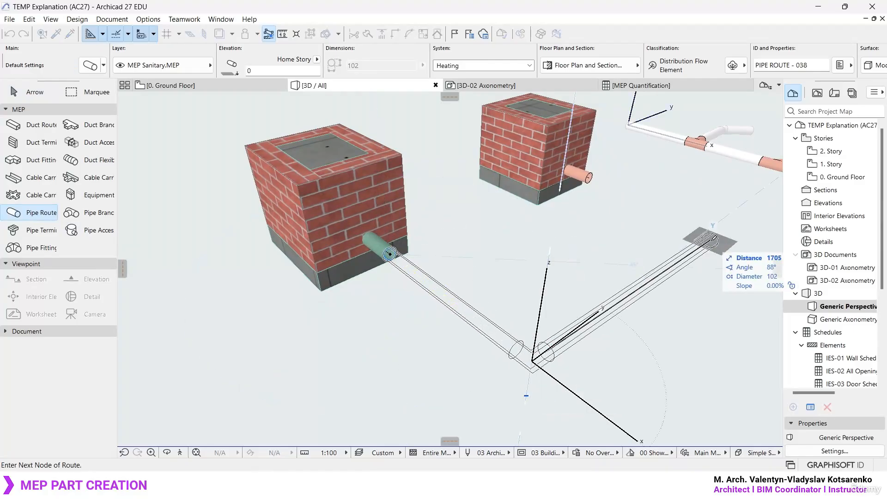
pyautogui.doubleClick(698, 238)
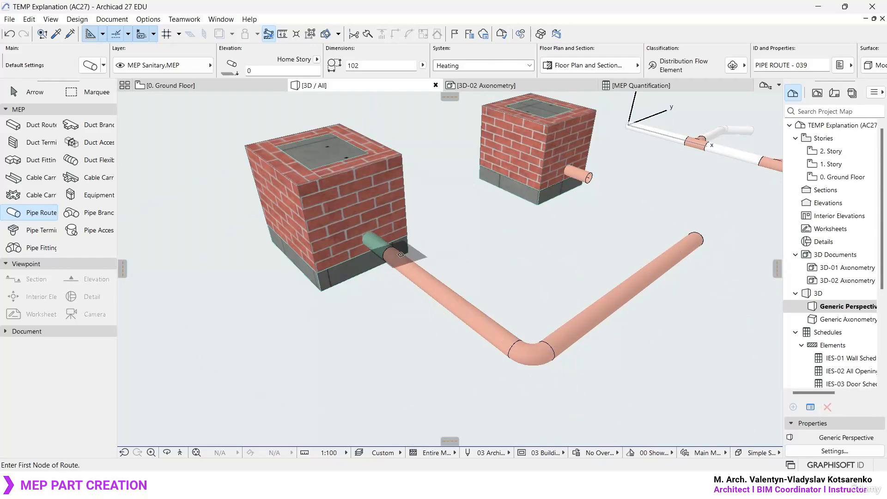
# - Draw a pipe route of diameter 102 outward from the placed manhole's upper connection, turning vertically upward for about 1200
pyautogui.keyDown('shift'); pyautogui.moveTo(320, 234); pyautogui.dragTo(541, 235, button='middle'); pyautogui.keyUp('shift')
pyautogui.scroll(-5, 545, 153)
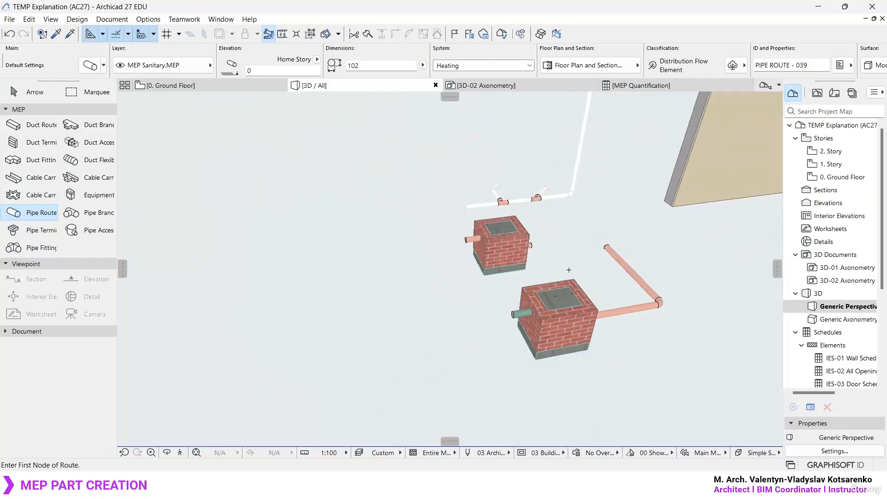
pyautogui.scroll(6, 568, 270)
pyautogui.moveTo(631, 327); pyautogui.dragTo(507, 185, button='middle')
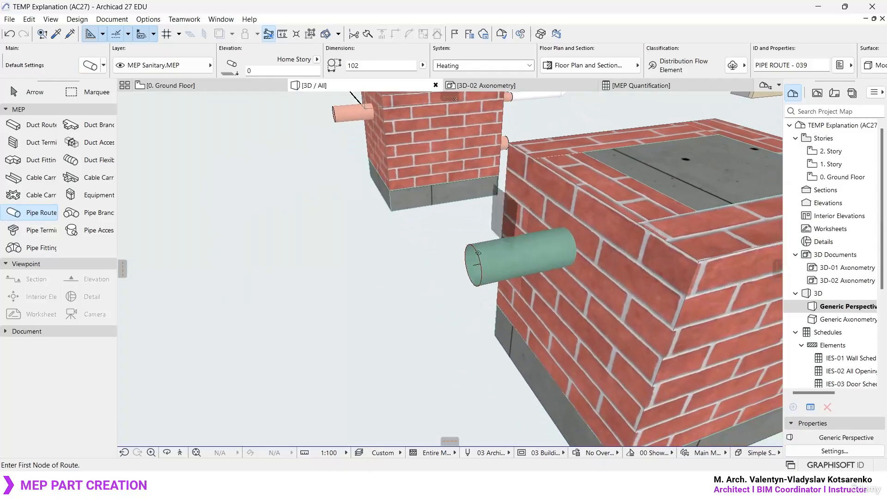
pyautogui.click(476, 263)
pyautogui.scroll(-5, 476, 263)
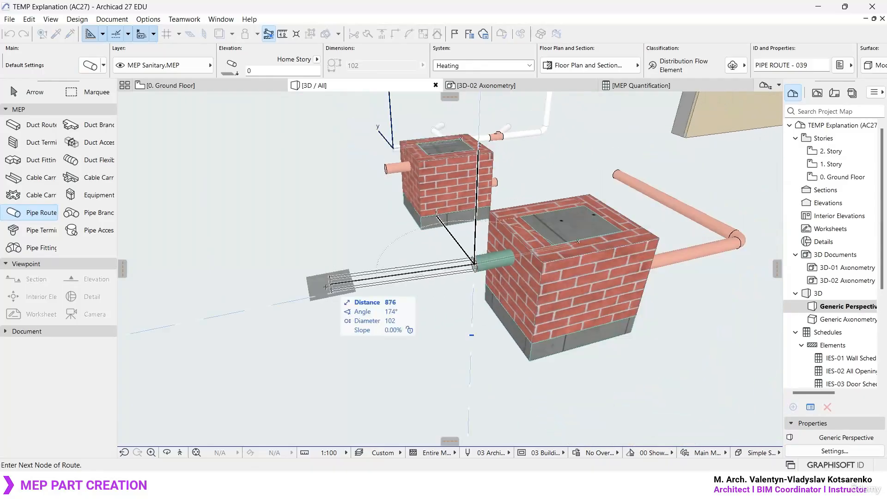
pyautogui.click(300, 300)
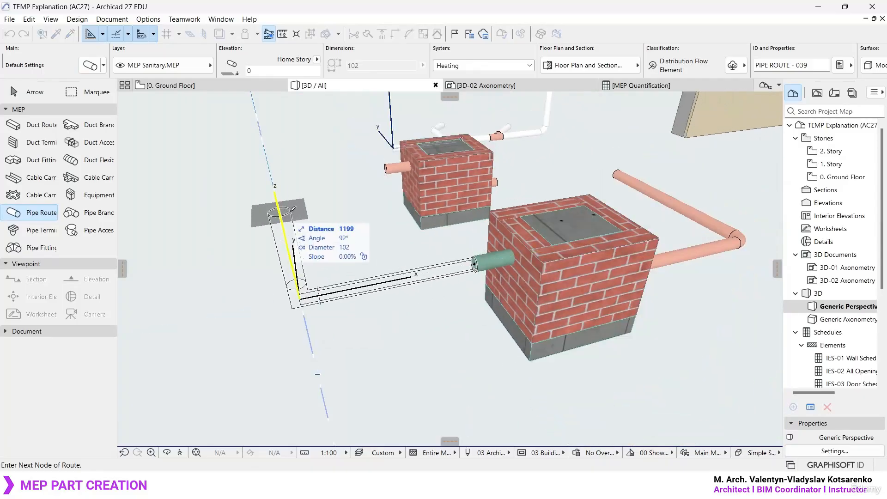
pyautogui.doubleClick(277, 196)
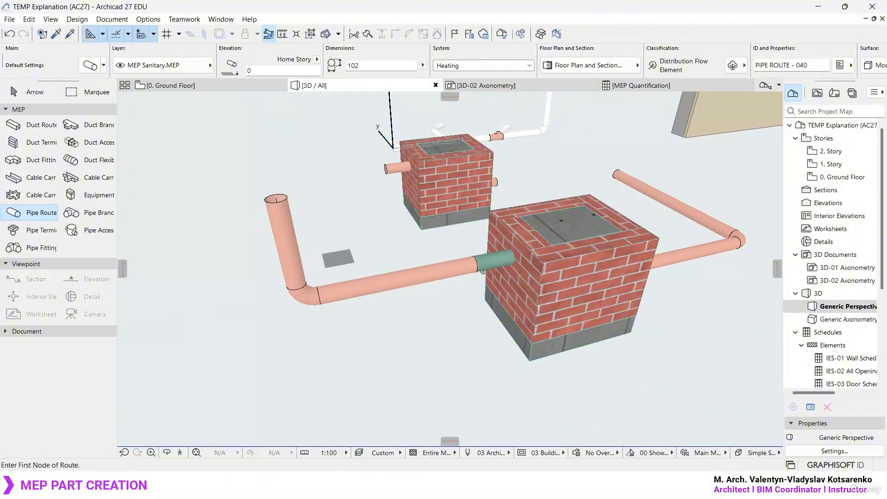
pyautogui.keyDown('shift'); pyautogui.moveTo(642, 259); pyautogui.dragTo(328, 331, button='middle'); pyautogui.keyUp('shift')
pyautogui.scroll(-3, 412, 280)
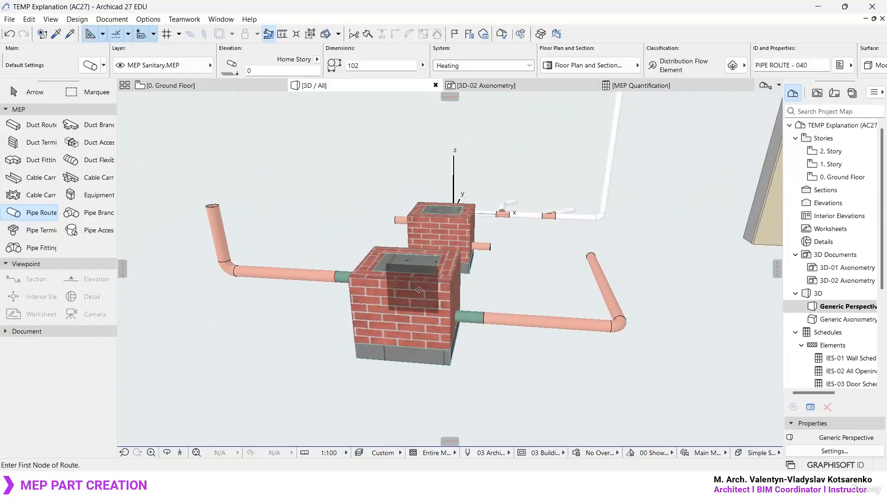